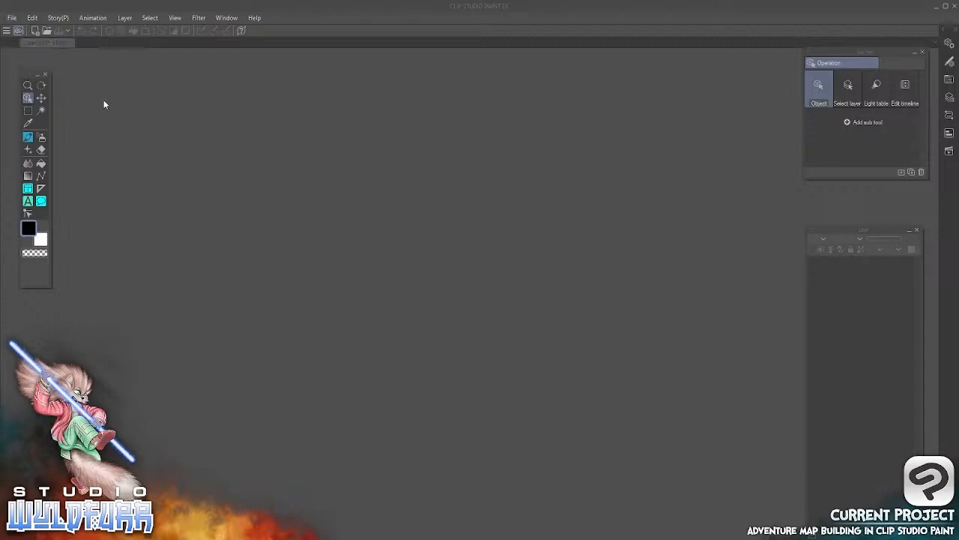
Start a new illustration document and name it Map Build
{"action": "left_click", "coordinate": [12, 18]}
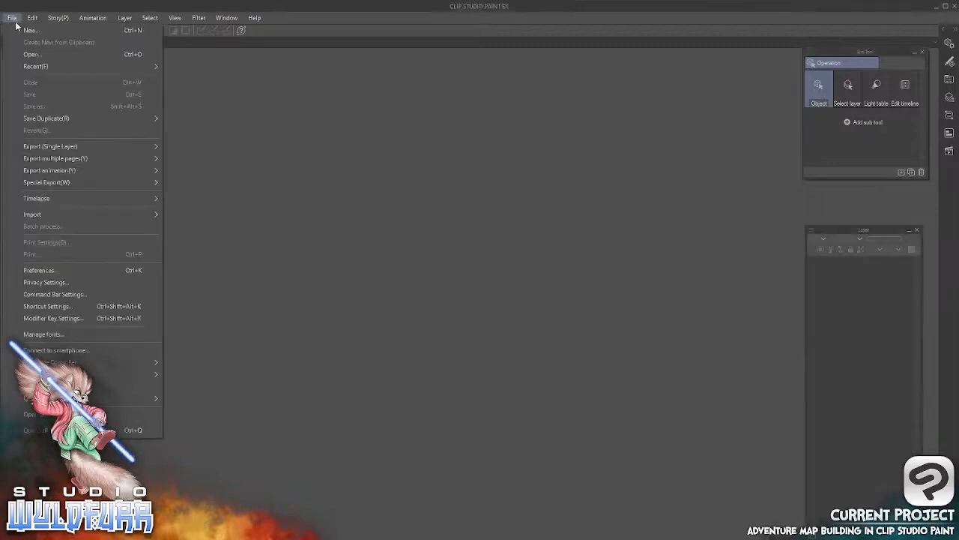
{"action": "left_click", "coordinate": [34, 31]}
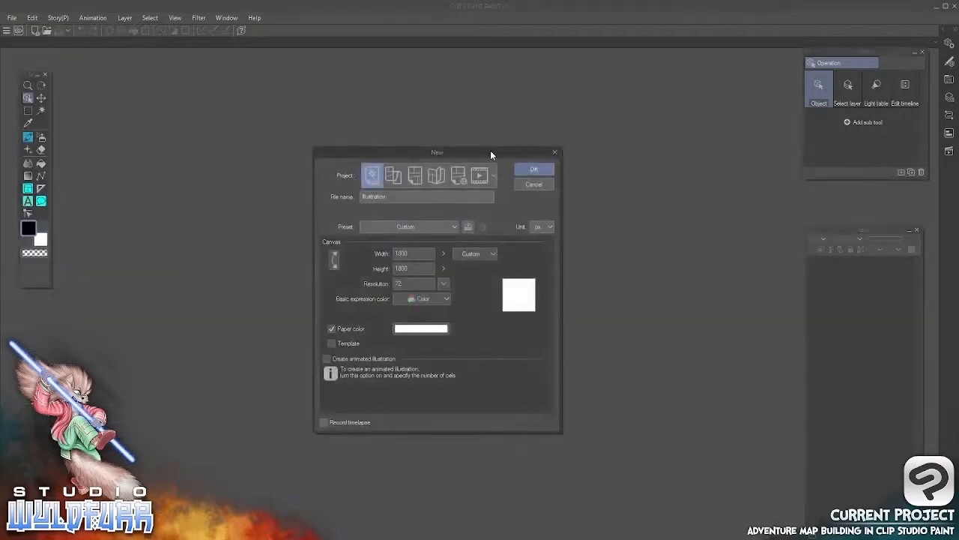
{"action": "left_click_drag", "start_coordinate": [490, 150], "coordinate": [526, 126]}
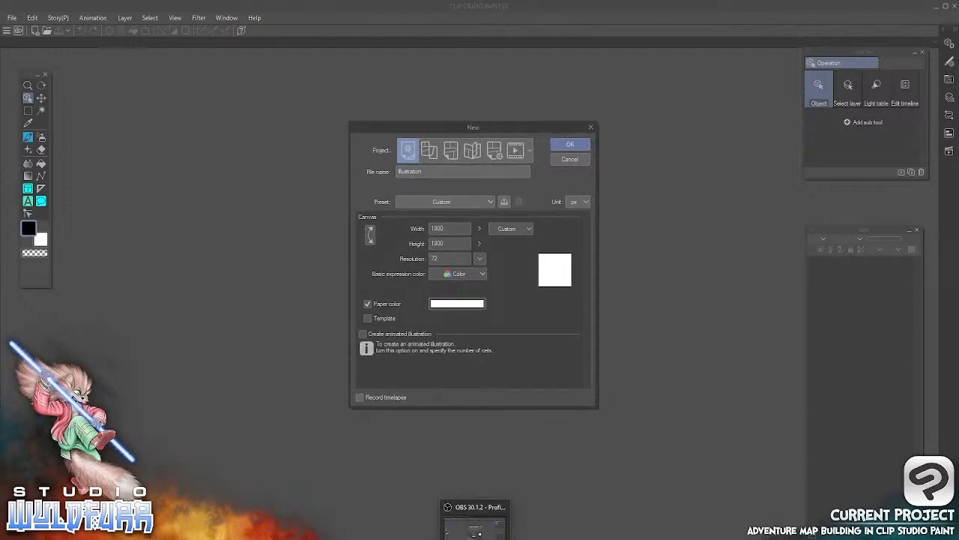
{"action": "left_click", "coordinate": [475, 531]}
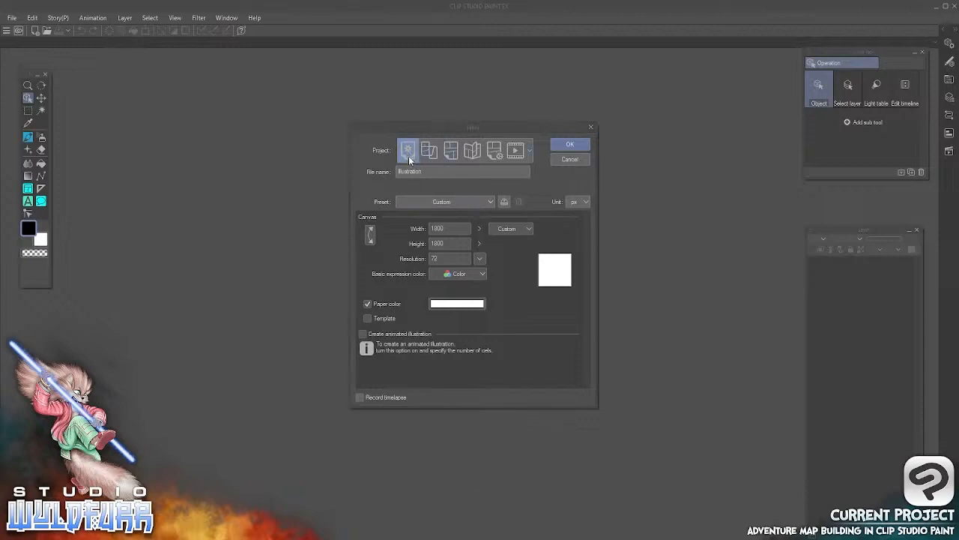
{"action": "left_click", "coordinate": [538, 170]}
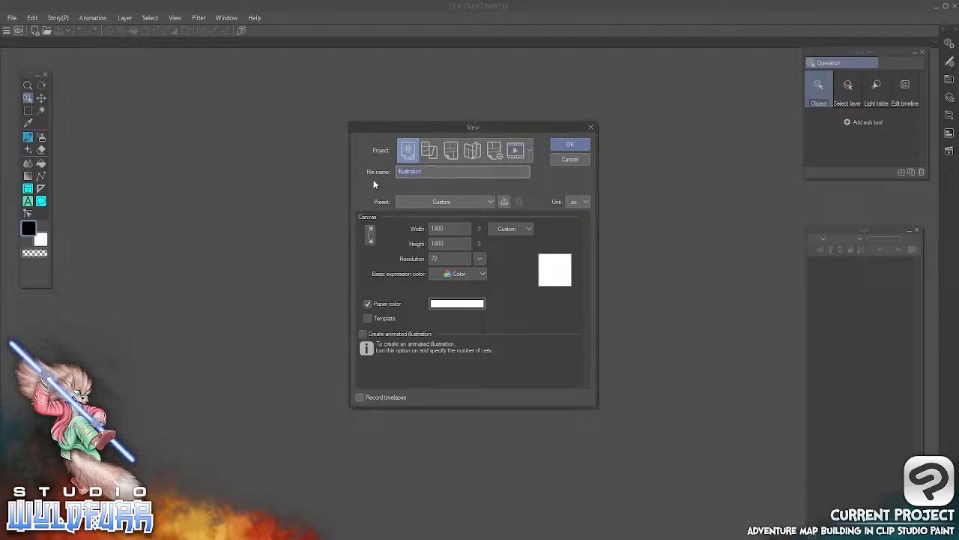
{"action": "type", "text": "M"}
{"action": "type", "text": "ap 8"}
{"action": "type", "text": "uild"}
Try the canvas size in millimetres and restore the unit to pixels
{"action": "left_click", "coordinate": [448, 229]}
{"action": "left_click", "coordinate": [446, 244]}
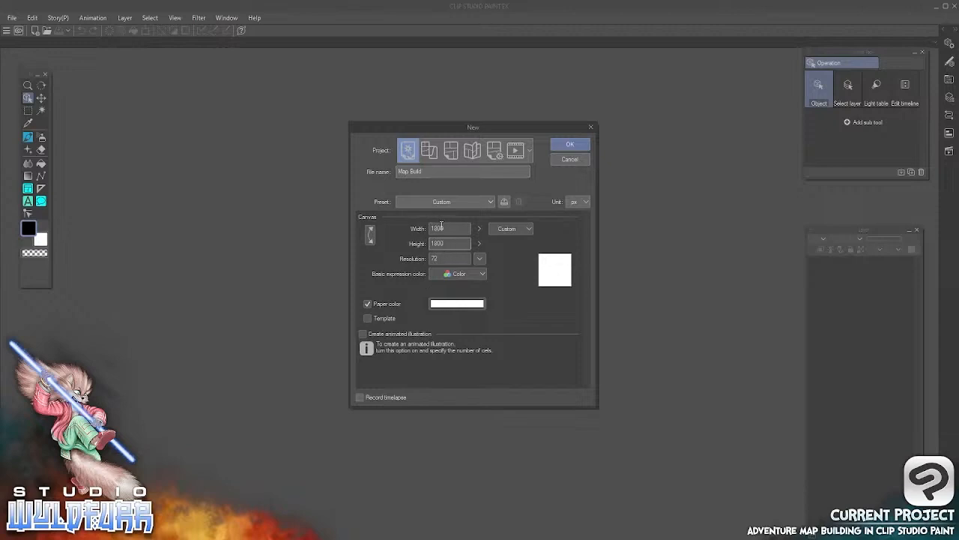
{"action": "left_click", "coordinate": [588, 202]}
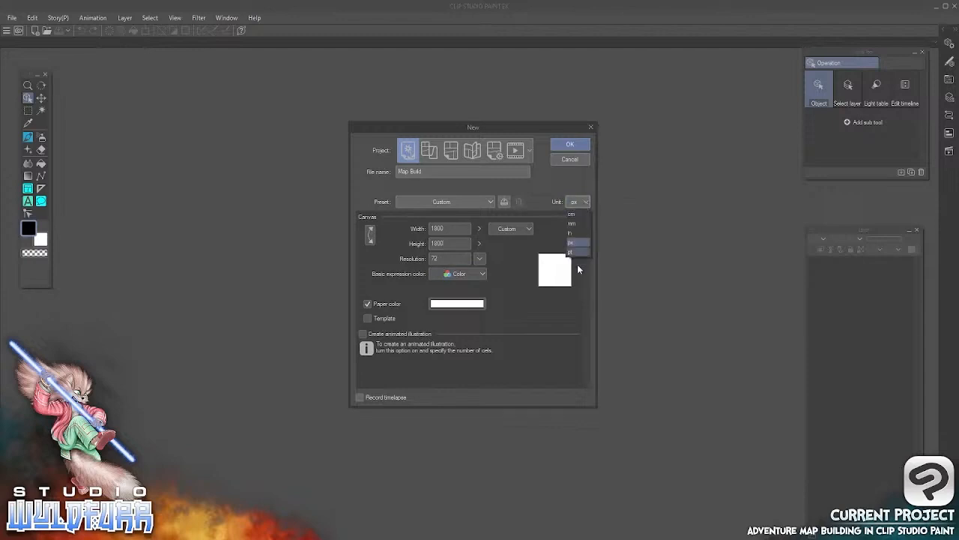
{"action": "left_click", "coordinate": [575, 227]}
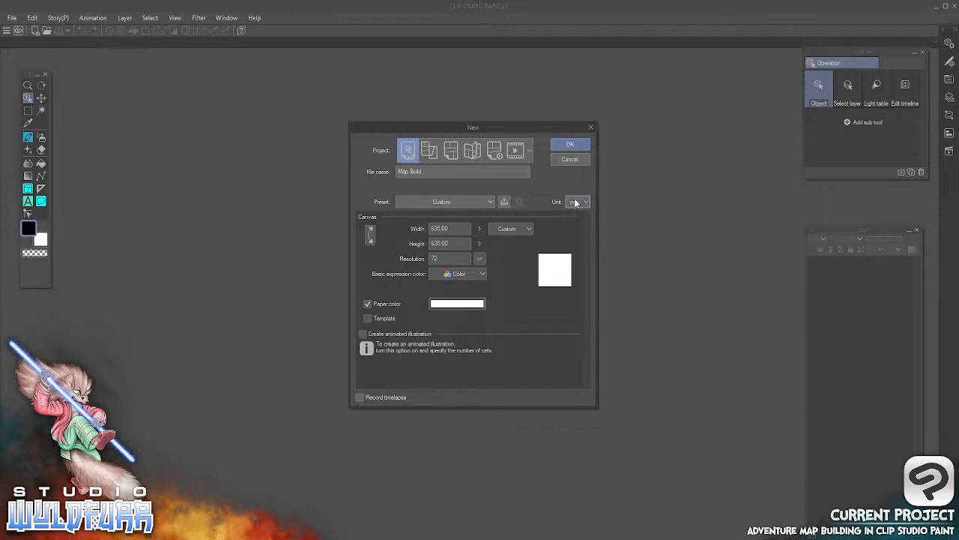
{"action": "left_click", "coordinate": [576, 202]}
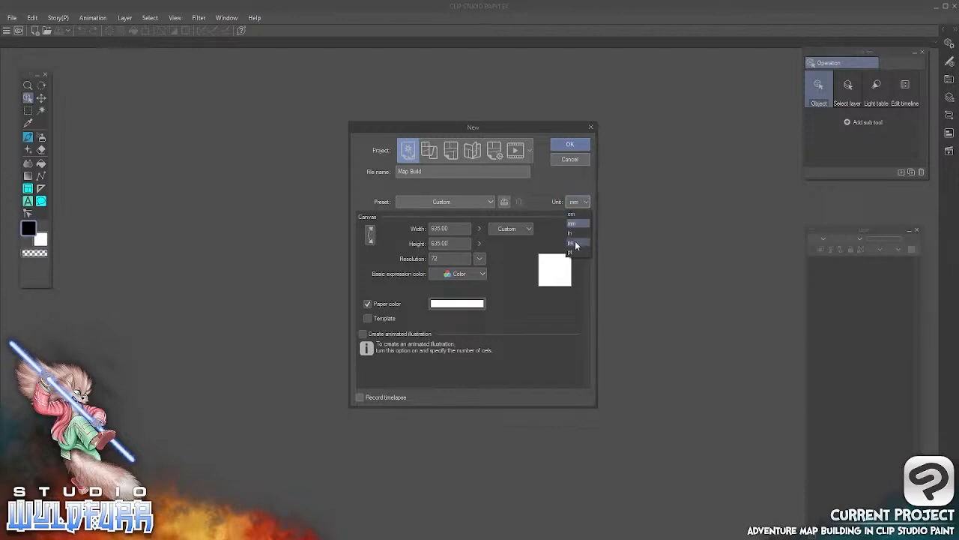
{"action": "left_click", "coordinate": [576, 244]}
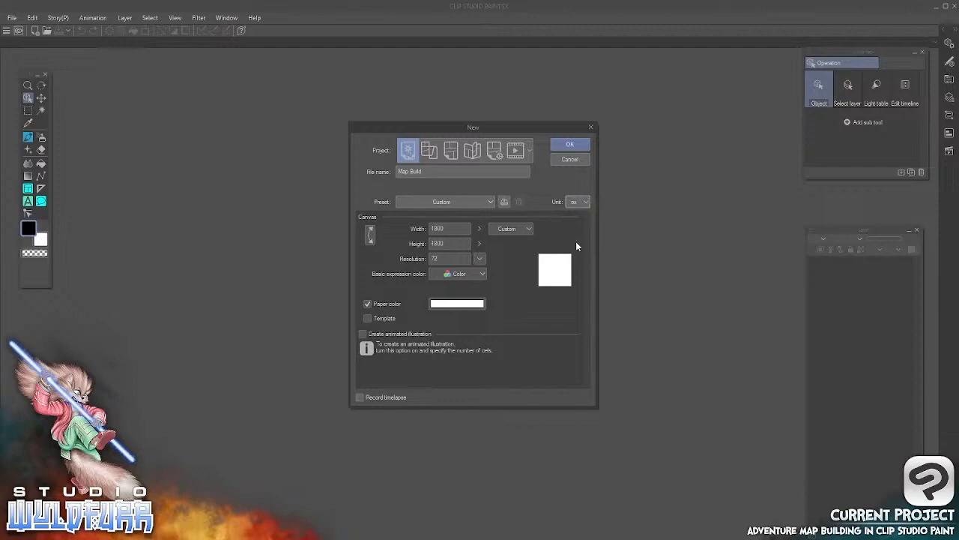
Create the canvas with a width and height of 1800 px at a resolution of 72
{"action": "left_click", "coordinate": [446, 227]}
{"action": "key", "text": "Tab"}
{"action": "left_click", "coordinate": [447, 228]}
{"action": "left_click", "coordinate": [442, 257]}
{"action": "left_click", "coordinate": [577, 145]}
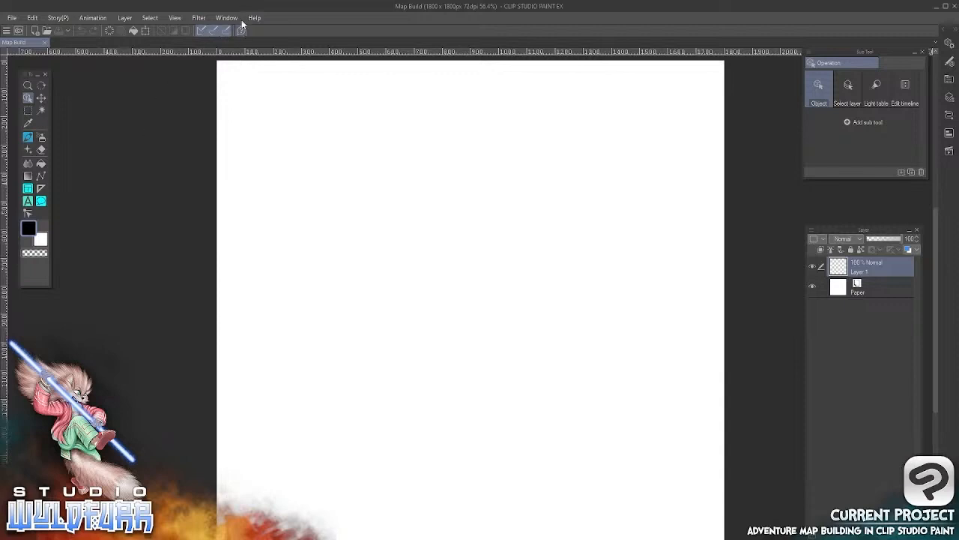
Show the grid on the canvas and set its gap to 180 px with 1 division
{"action": "left_click", "coordinate": [180, 19]}
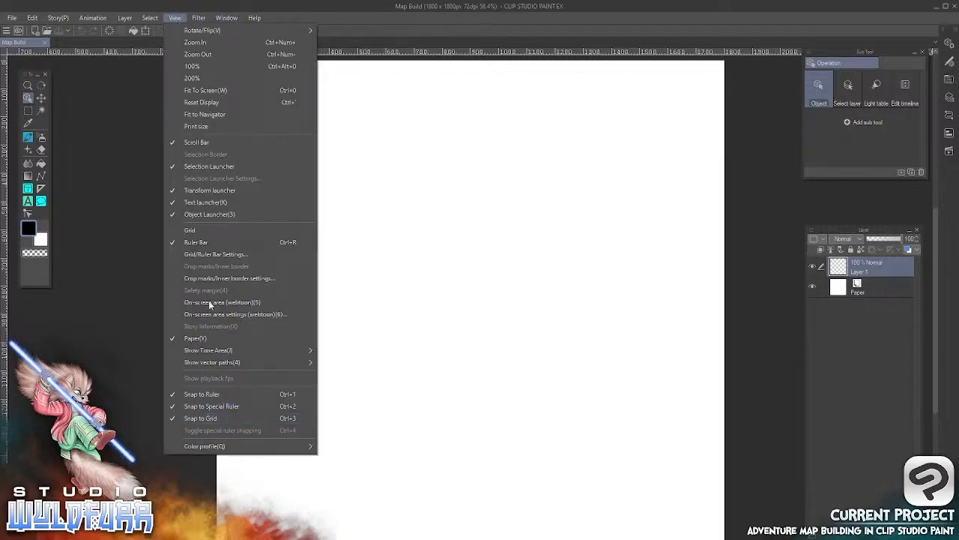
{"action": "left_click", "coordinate": [190, 231]}
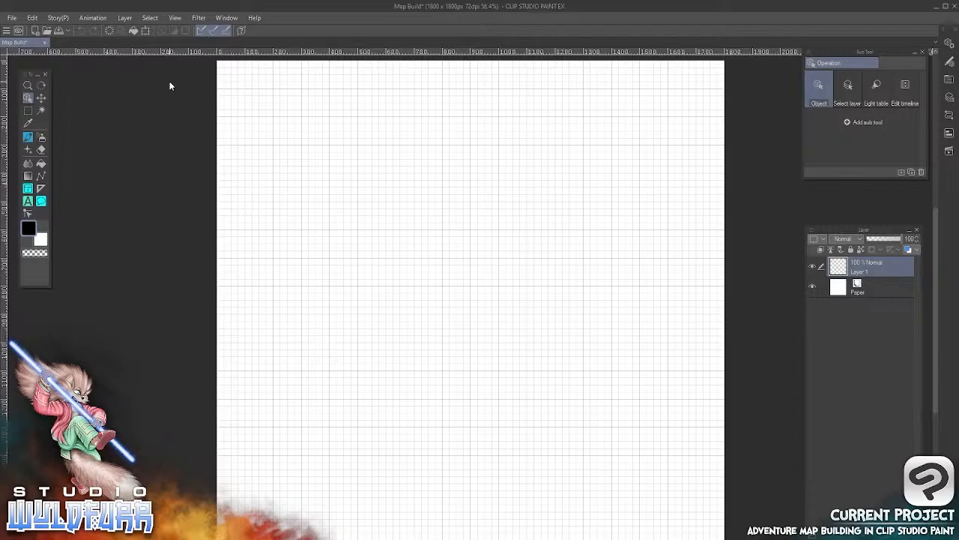
{"action": "left_click", "coordinate": [174, 18]}
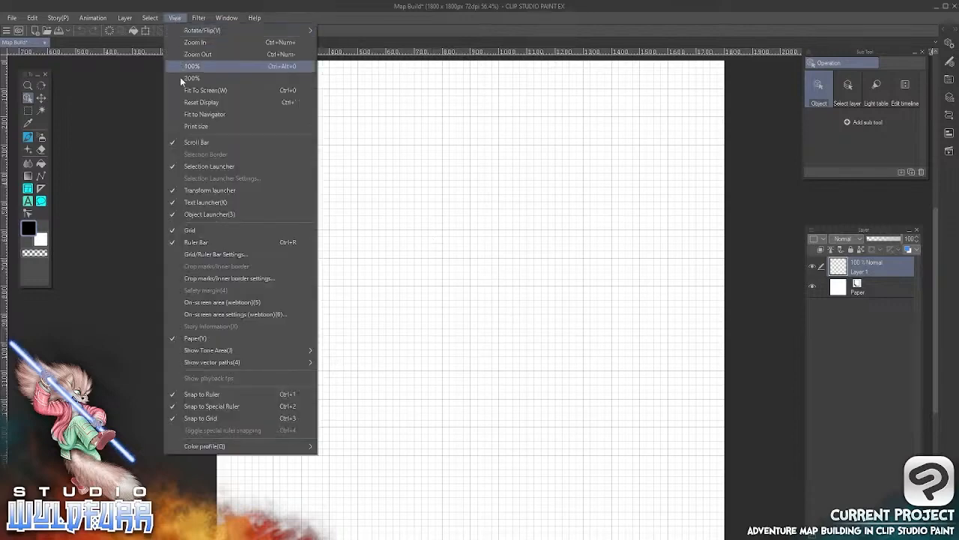
{"action": "left_click", "coordinate": [240, 256]}
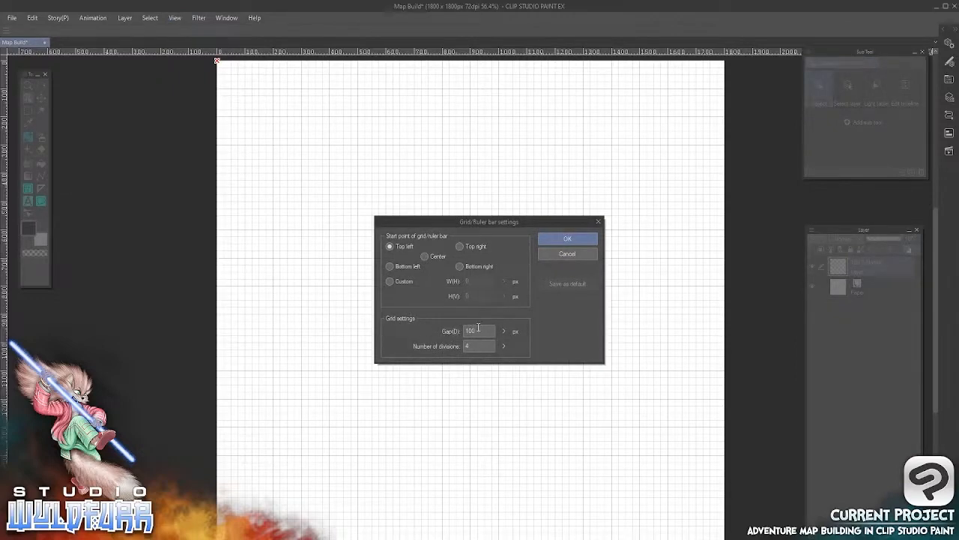
{"action": "left_click_drag", "start_coordinate": [480, 328], "coordinate": [467, 332]}
{"action": "type", "text": "180"}
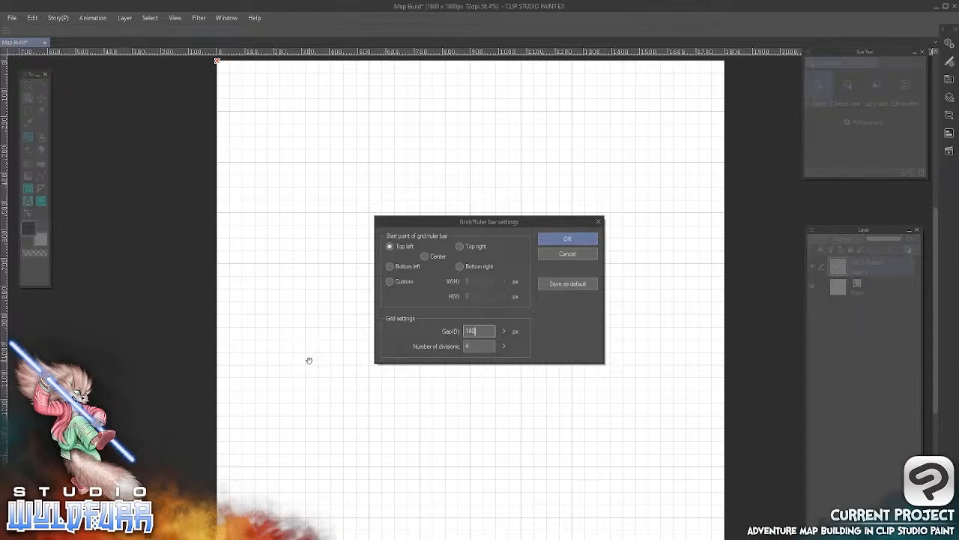
{"action": "left_click", "coordinate": [504, 345]}
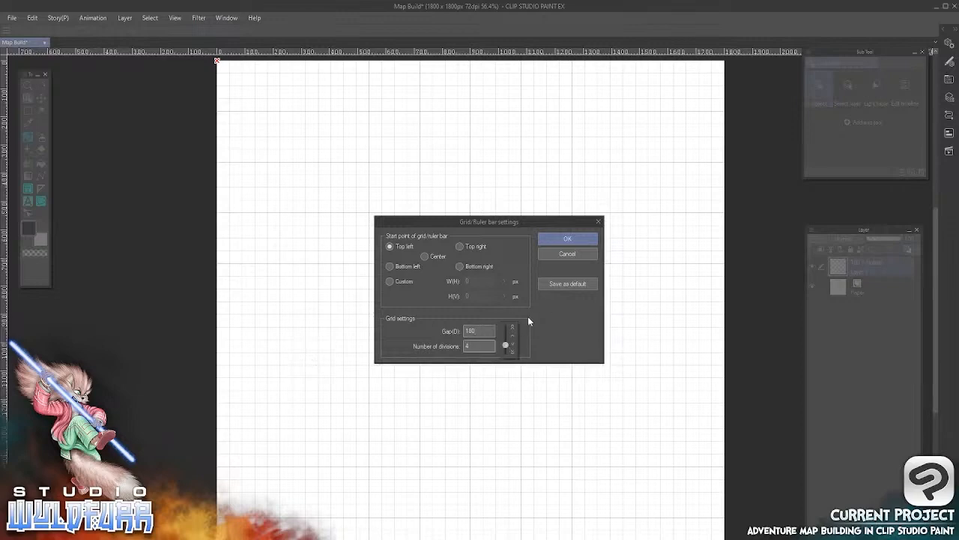
{"action": "left_click_drag", "start_coordinate": [506, 347], "coordinate": [505, 357]}
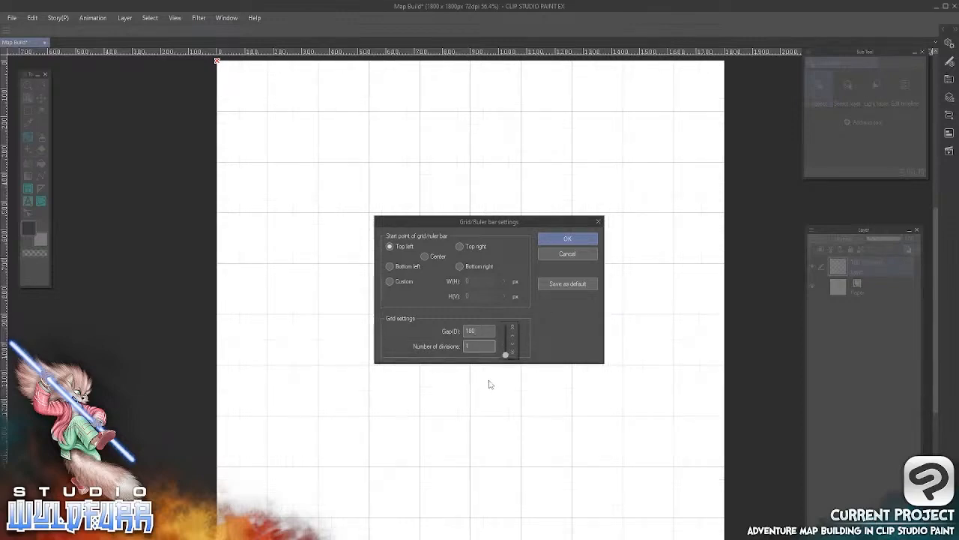
{"action": "left_click", "coordinate": [573, 239]}
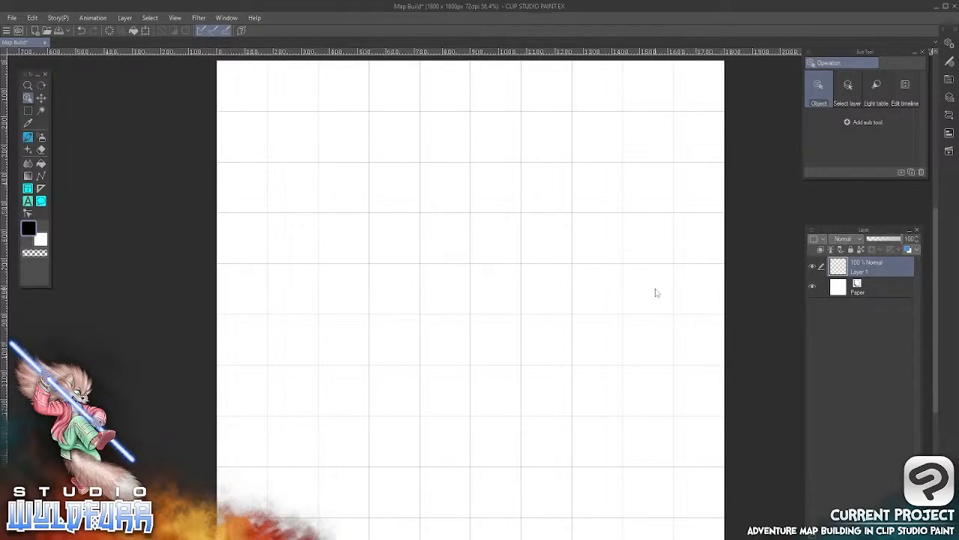
Switch to File Explorer and open the Metal Plate Floor folder in the Standard Version of the Steel Bunker Map Tiles
{"action": "left_click", "coordinate": [227, 513]}
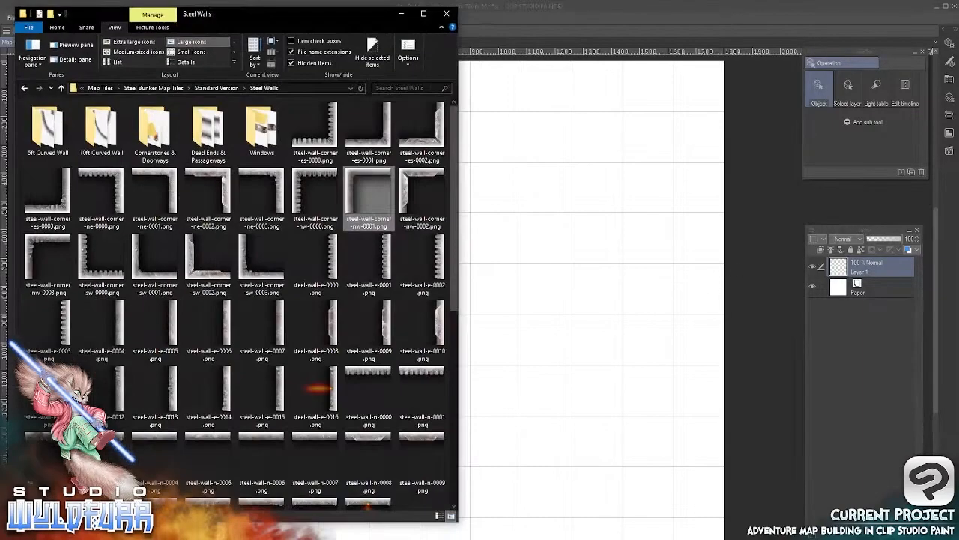
{"action": "mouse_move", "coordinate": [356, 14]}
{"action": "left_mouse_down"}
{"action": "mouse_move", "coordinate": [405, 24]}
{"action": "mouse_move", "coordinate": [348, 18]}
{"action": "left_mouse_up"}
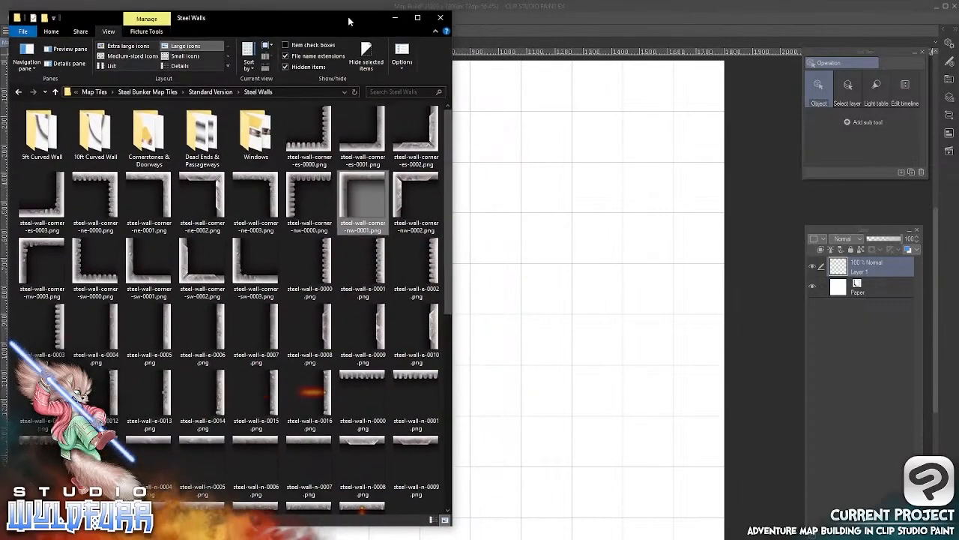
{"action": "left_click", "coordinate": [216, 98]}
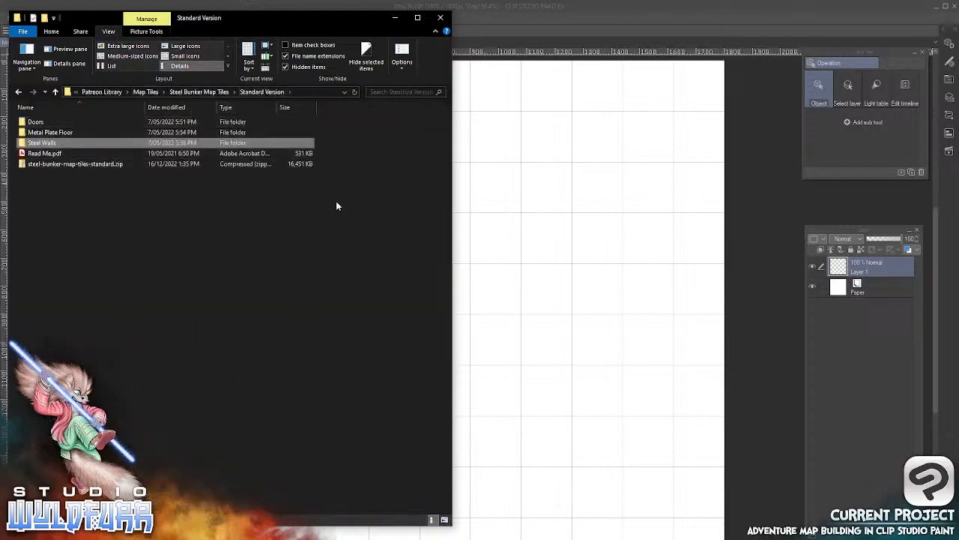
{"action": "left_click", "coordinate": [62, 132]}
{"action": "key", "text": "Return"}
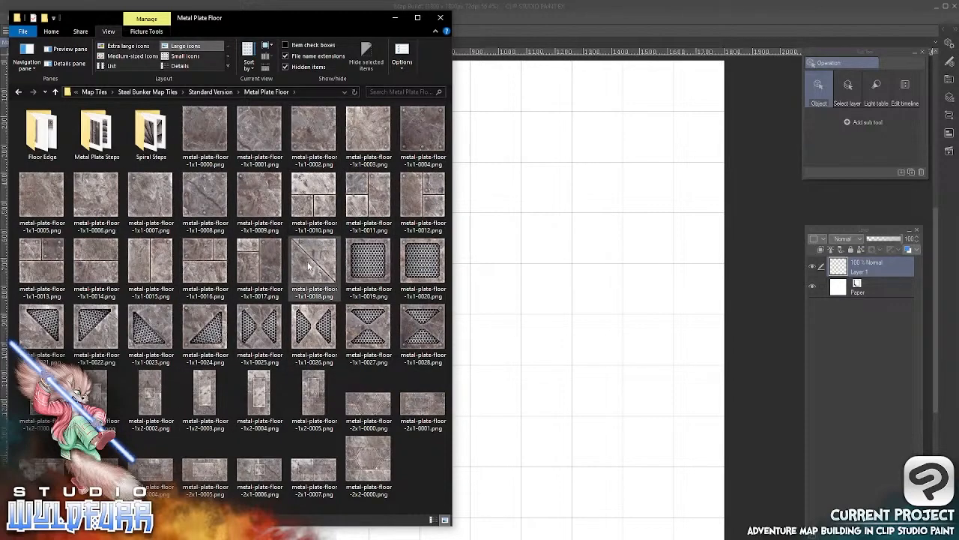
Open metal-plate-floor-1x1-0018.png as a separate document in Clip Studio Paint, compare it with the Map Build canvas, and close it
{"action": "mouse_move", "coordinate": [308, 267]}
{"action": "left_mouse_down"}
{"action": "mouse_move", "coordinate": [664, 310]}
{"action": "mouse_move", "coordinate": [326, 262]}
{"action": "mouse_move", "coordinate": [308, 270]}
{"action": "left_mouse_up"}
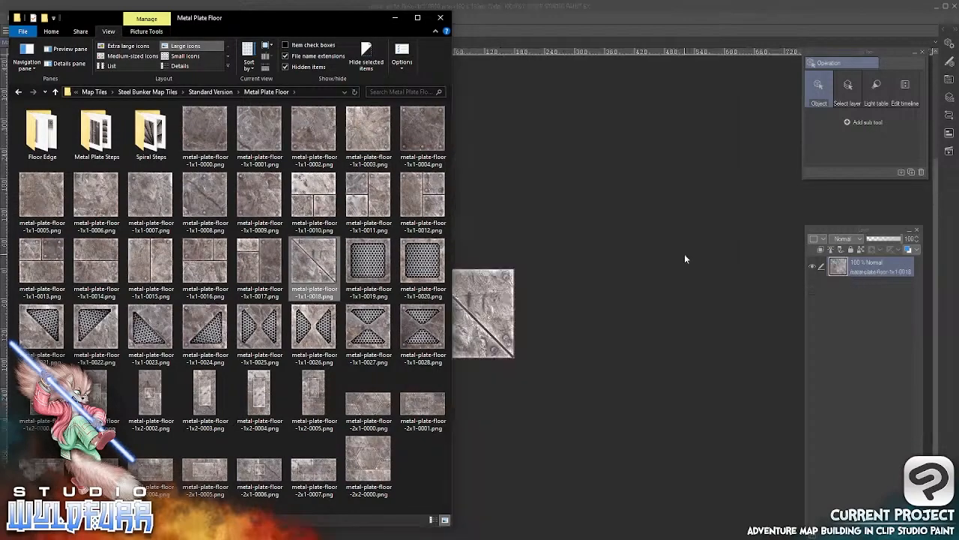
{"action": "left_click", "coordinate": [588, 230]}
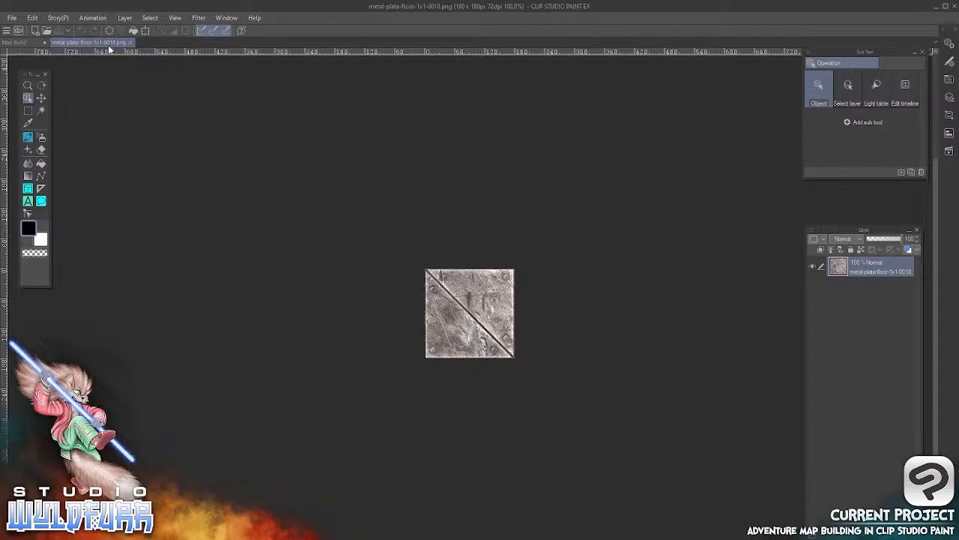
{"action": "left_click", "coordinate": [24, 43]}
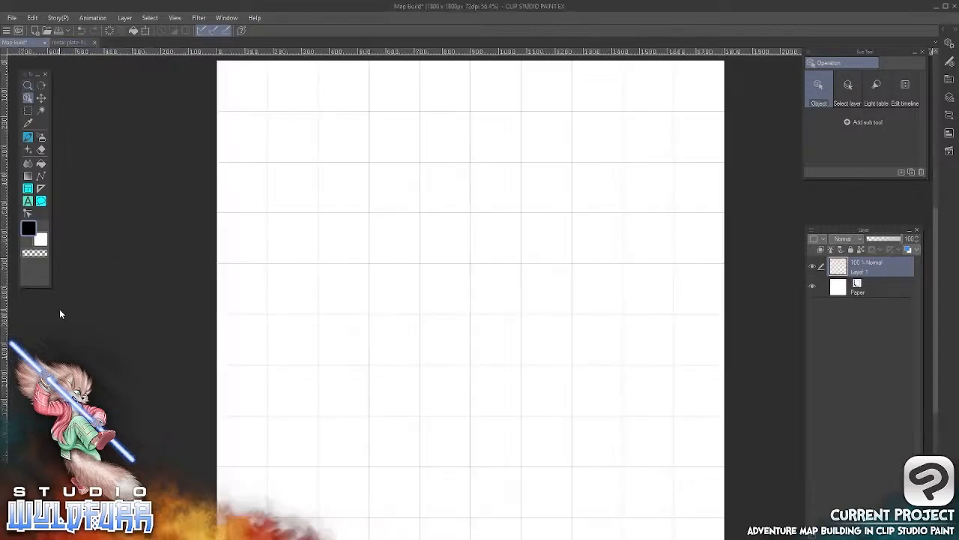
{"action": "left_click", "coordinate": [70, 42]}
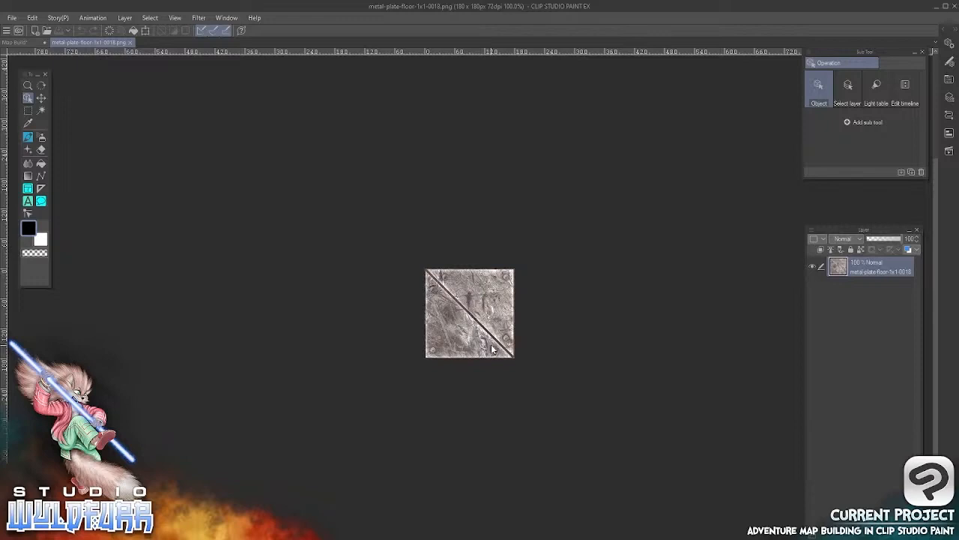
{"action": "left_click", "coordinate": [132, 43]}
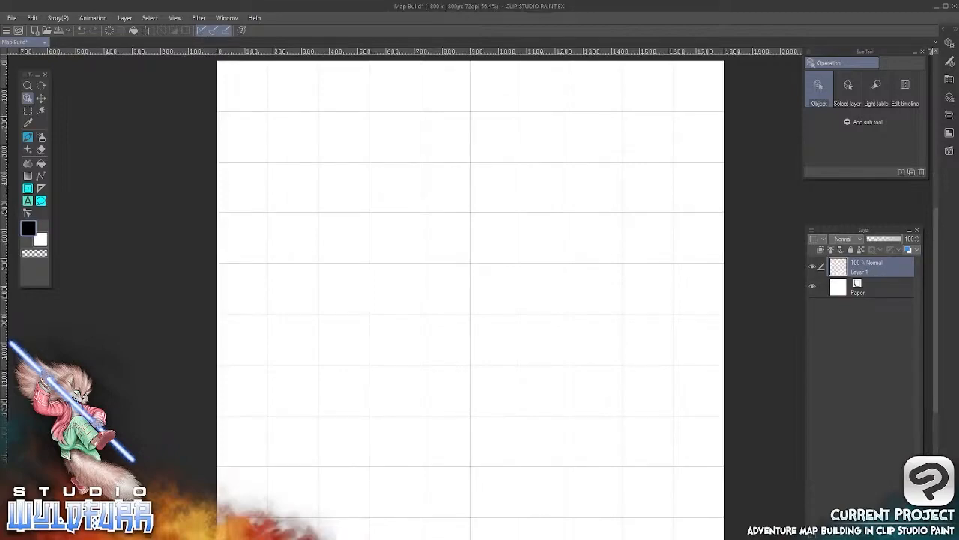
{"action": "key", "text": "alt+Tab"}
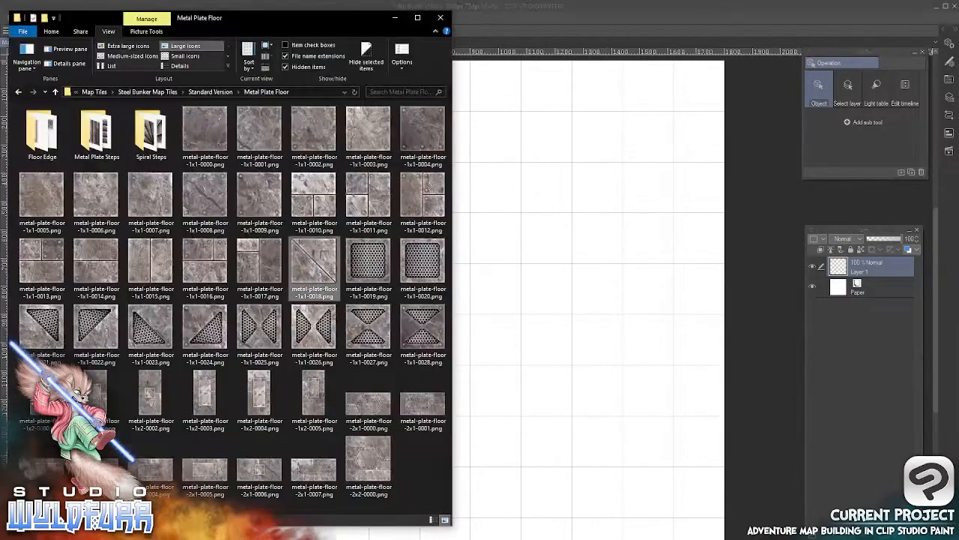
{"action": "left_click", "coordinate": [856, 370]}
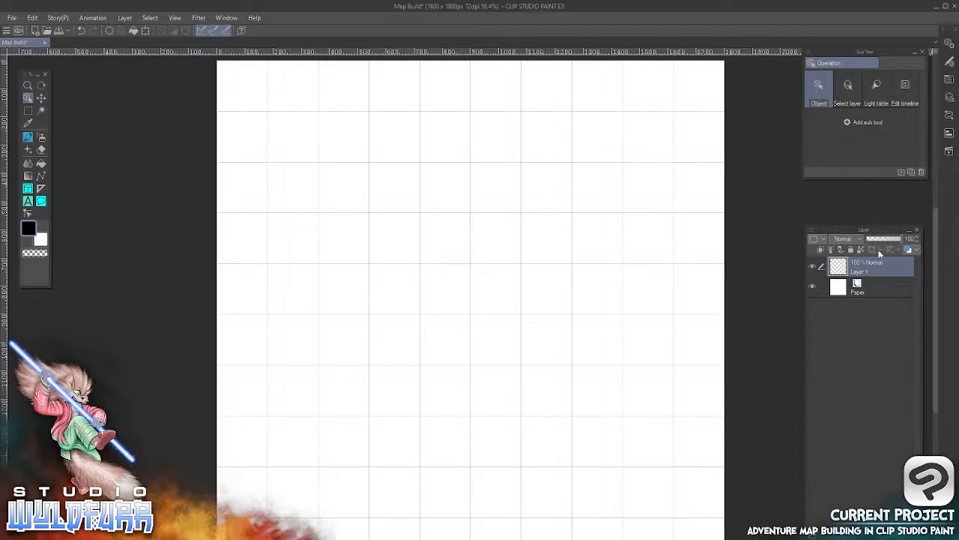
Delete the empty Layer 1 above the Paper layer
{"action": "left_click", "coordinate": [858, 291]}
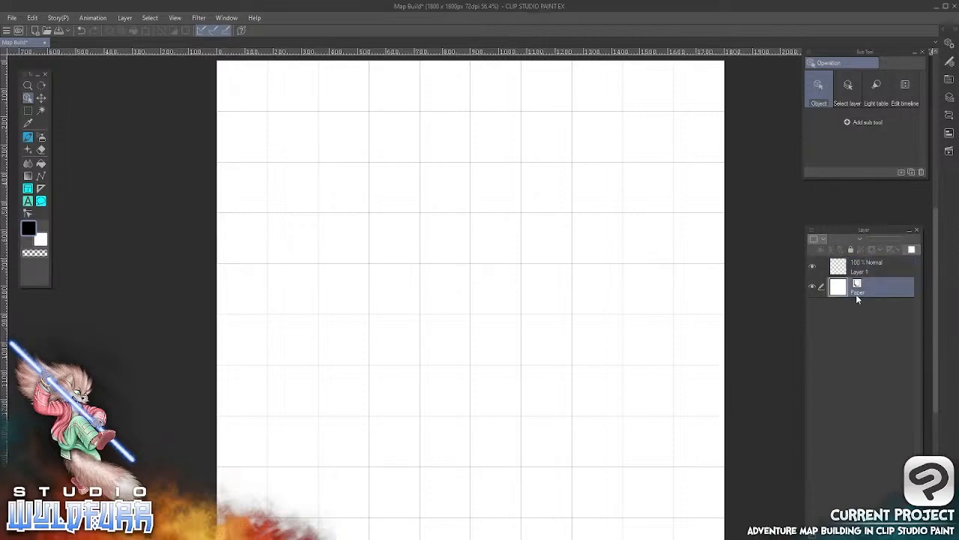
{"action": "left_click", "coordinate": [847, 274]}
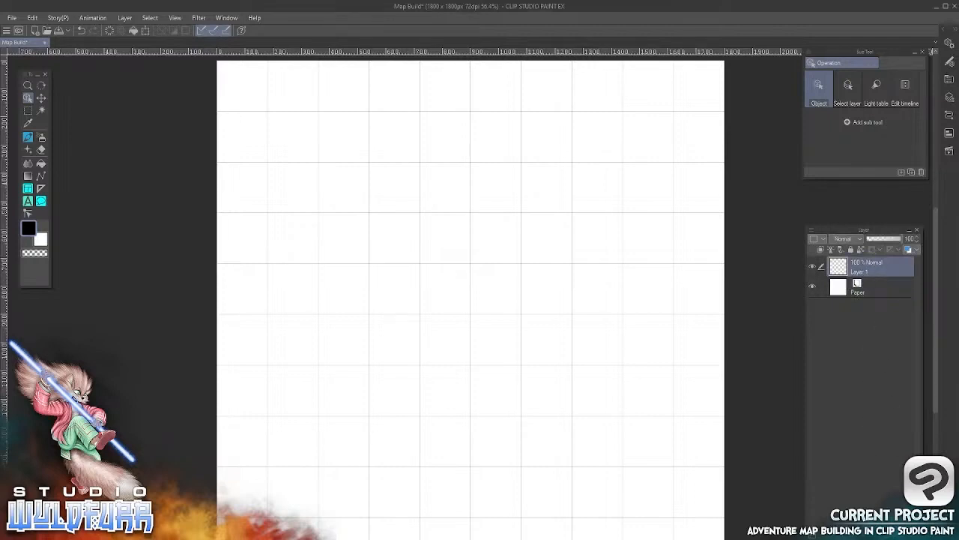
{"action": "key", "text": "Delete"}
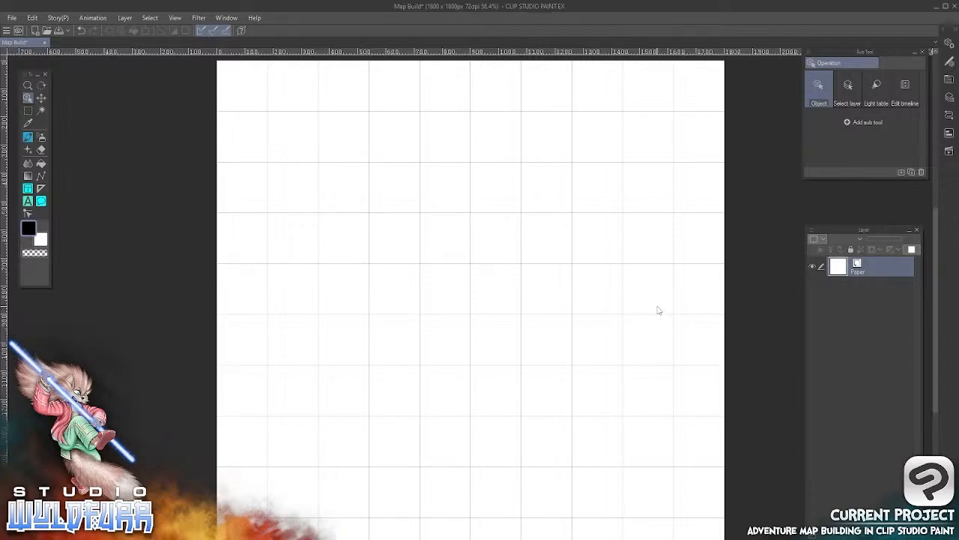
Set the main drawing color to the light gray swatch D6DBD4 from the Anime color Set
{"action": "left_click", "coordinate": [28, 231]}
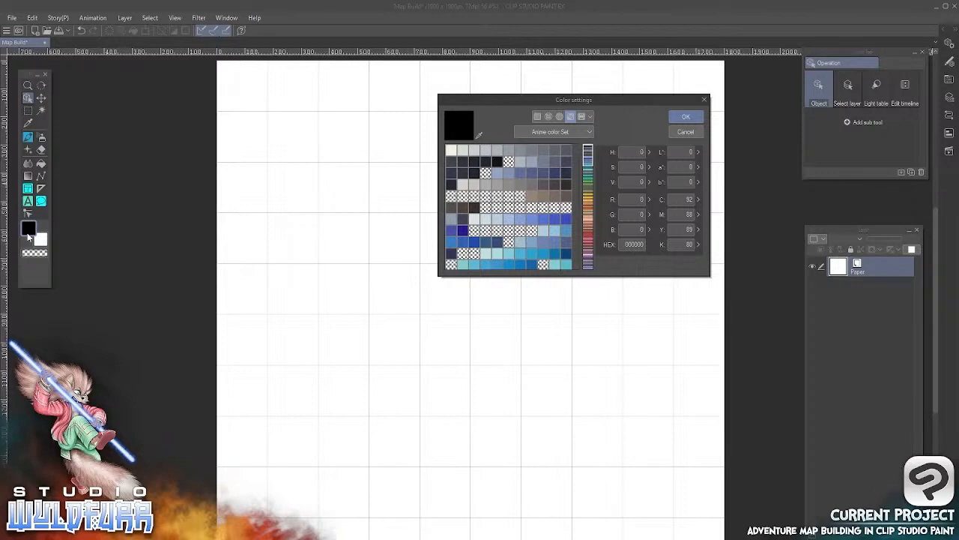
{"action": "mouse_move", "coordinate": [591, 156]}
{"action": "left_mouse_down"}
{"action": "mouse_move", "coordinate": [591, 266]}
{"action": "mouse_move", "coordinate": [592, 142]}
{"action": "left_mouse_up"}
{"action": "left_click", "coordinate": [463, 149]}
{"action": "left_click", "coordinate": [687, 119]}
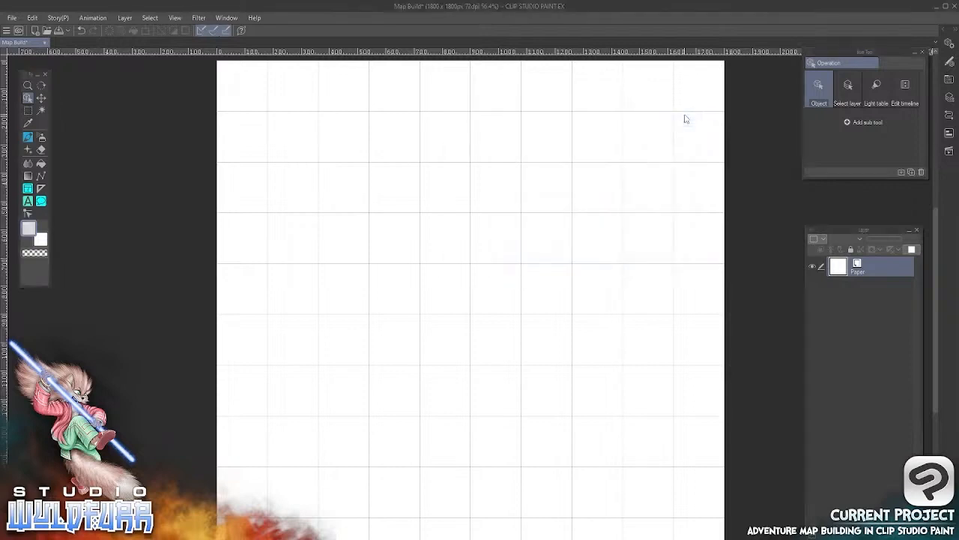
Select the entire 1800 × 1800 px canvas
{"action": "left_click", "coordinate": [42, 164]}
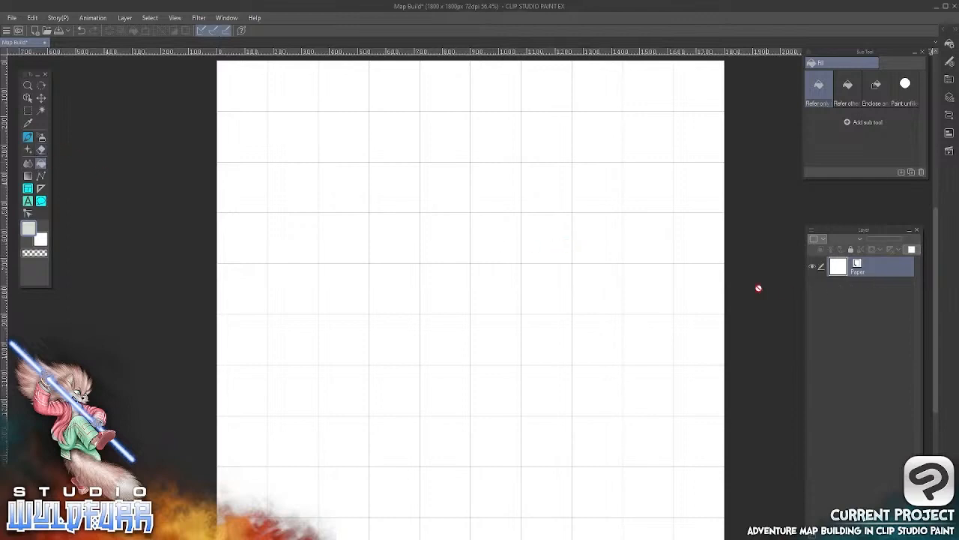
{"action": "left_click", "coordinate": [41, 150]}
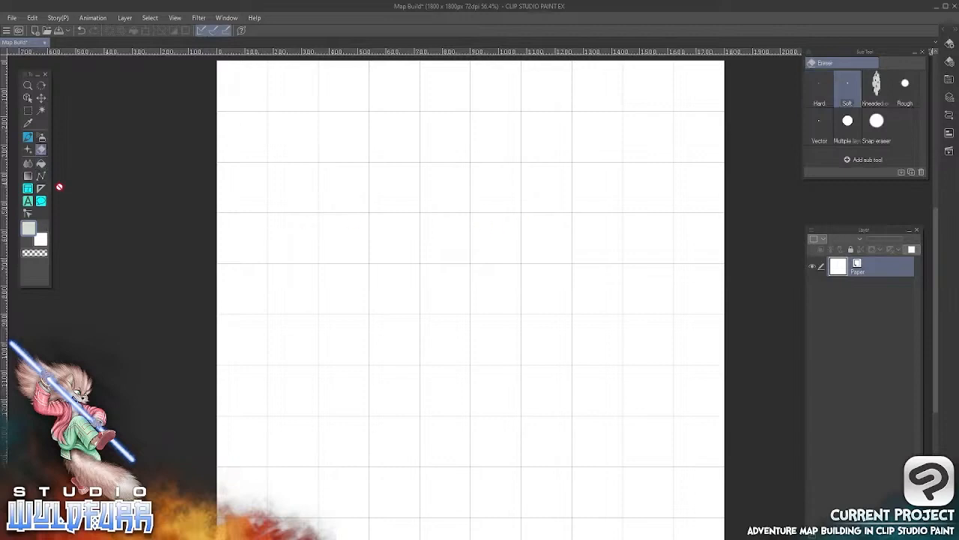
{"action": "left_click", "coordinate": [150, 21]}
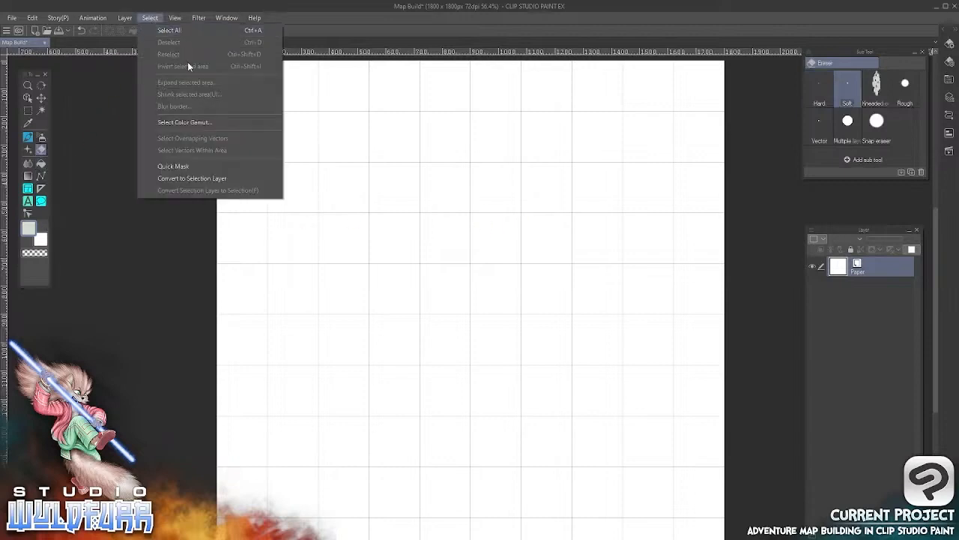
{"action": "left_click", "coordinate": [180, 30]}
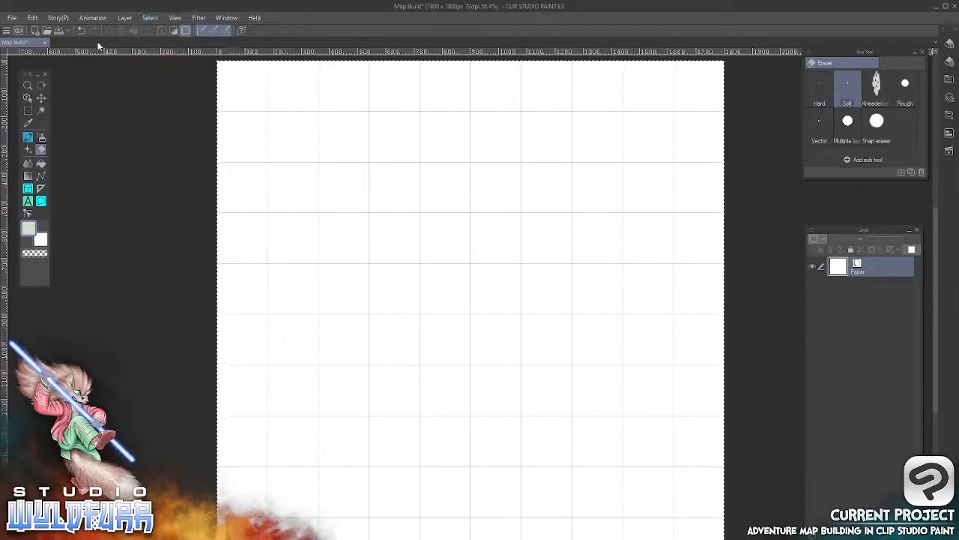
{"action": "left_click", "coordinate": [32, 18]}
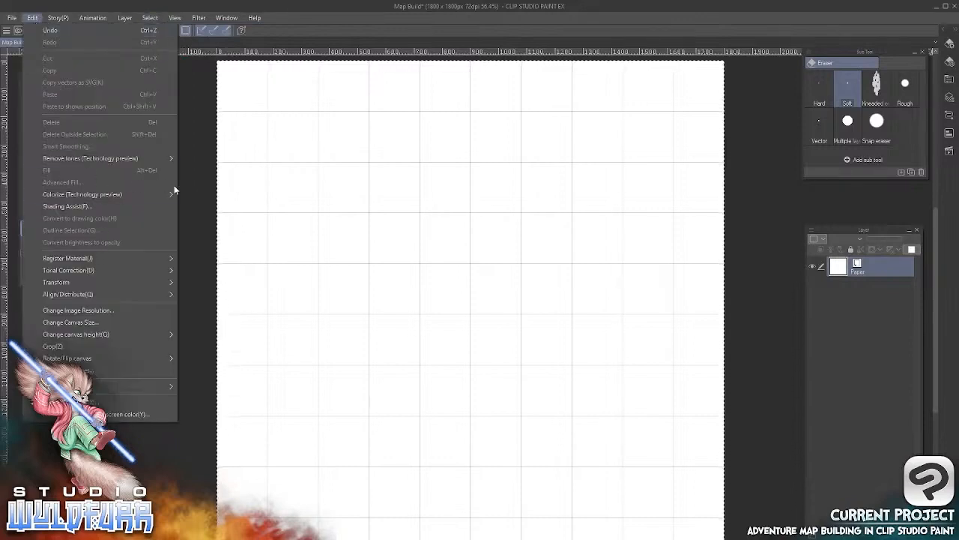
{"action": "left_click", "coordinate": [876, 272]}
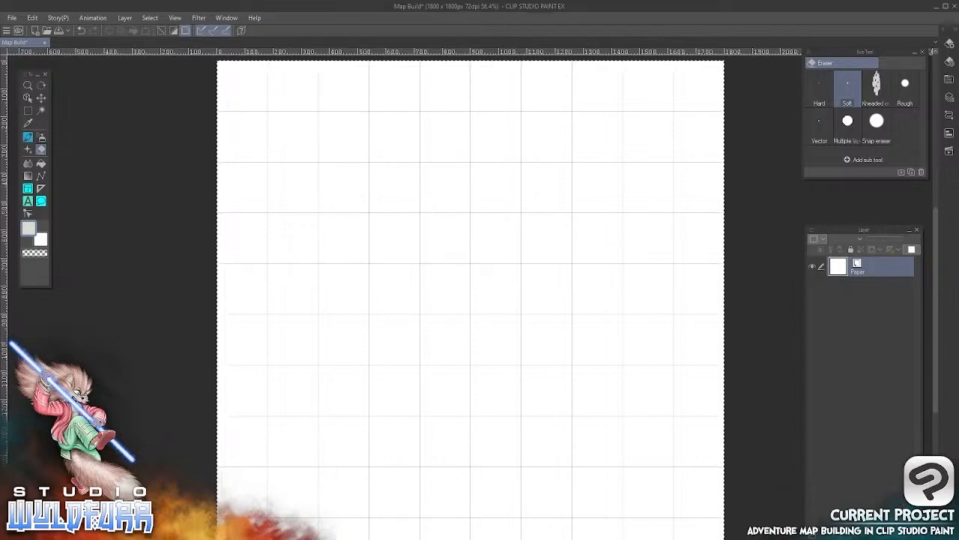
Add a new raster layer above the Paper layer and fill it with the light gray drawing color
{"action": "key", "text": "ctrl+shift+n"}
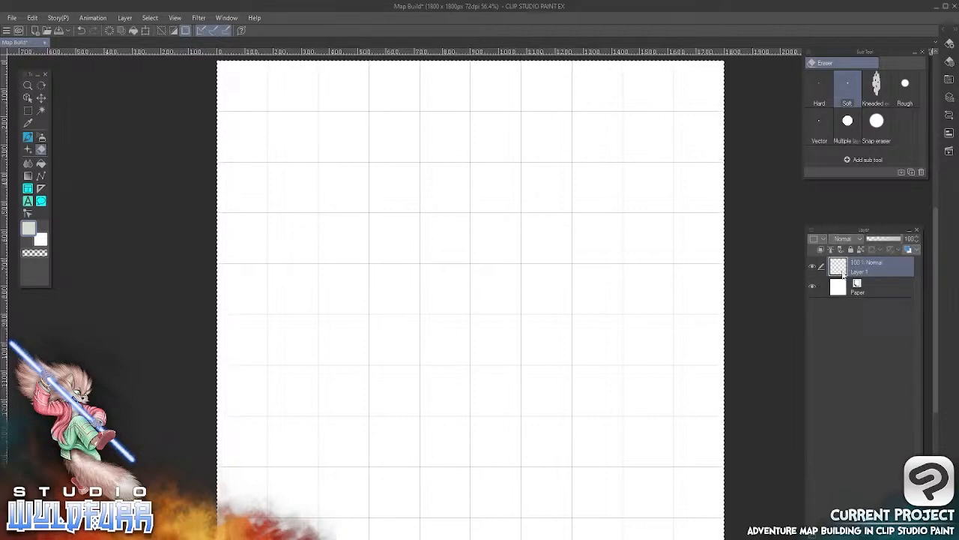
{"action": "left_click", "coordinate": [32, 18]}
{"action": "left_click", "coordinate": [62, 170]}
Clear the selection around the filled canvas
{"action": "left_click", "coordinate": [150, 18]}
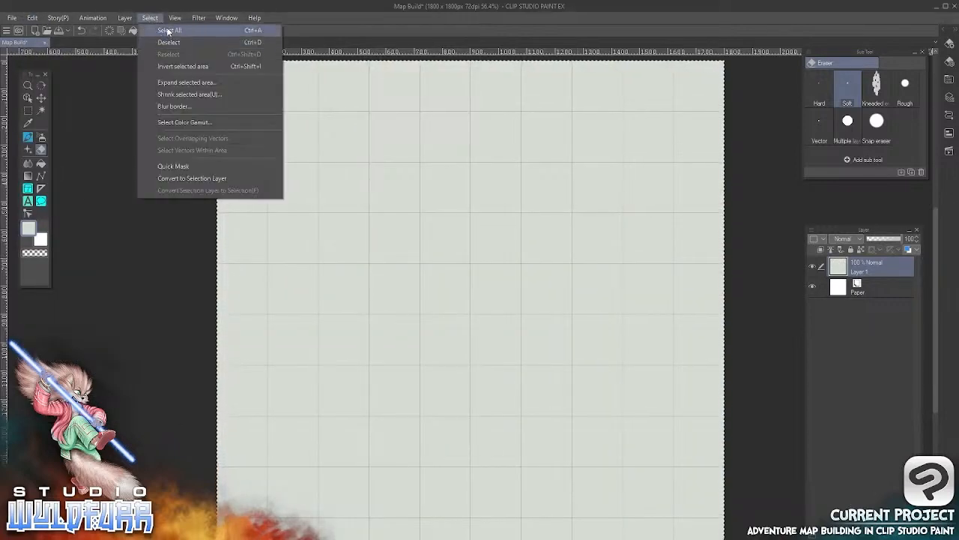
{"action": "left_click", "coordinate": [168, 31]}
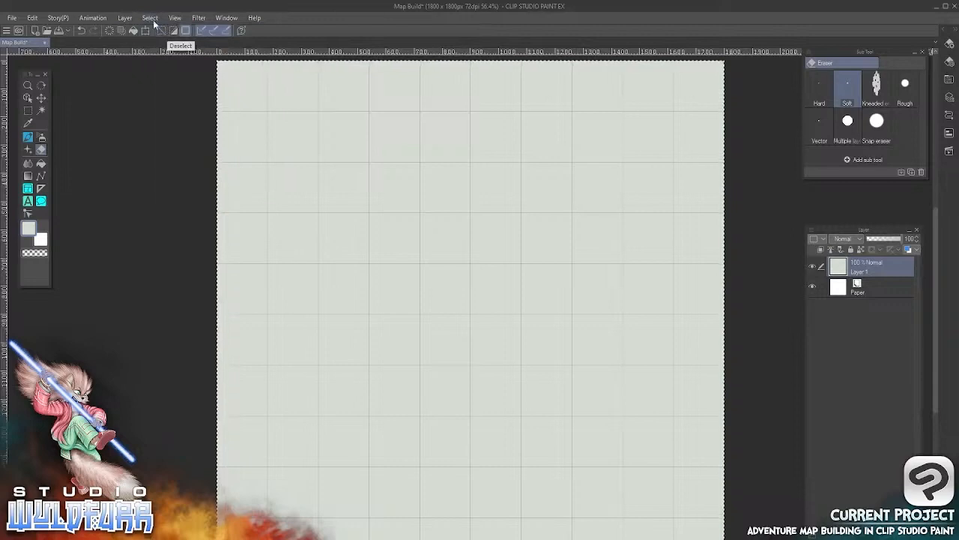
{"action": "left_click", "coordinate": [150, 18]}
{"action": "left_click", "coordinate": [186, 43]}
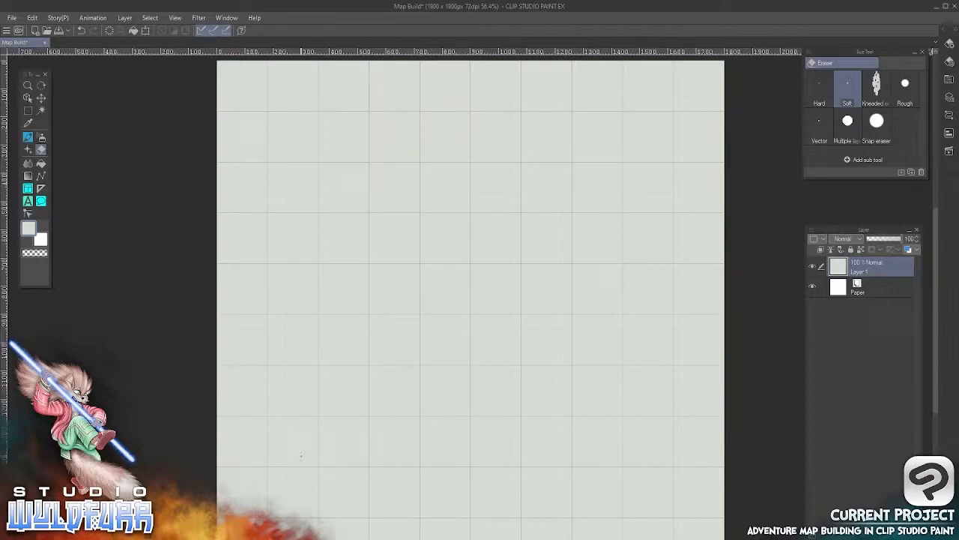
Switch to File Explorer and open the Steel Walls folder in the Standard Version folder
{"action": "key", "text": "alt+Tab"}
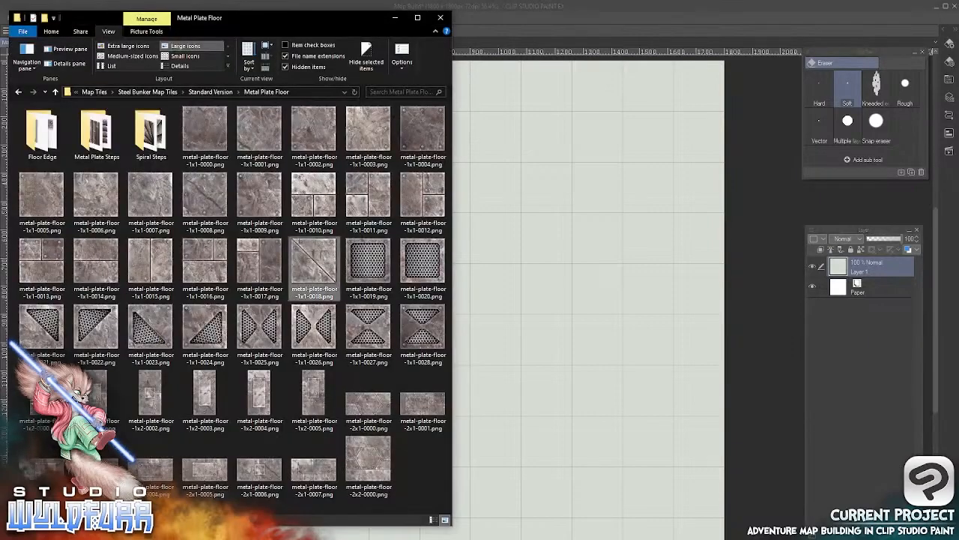
{"action": "left_click", "coordinate": [213, 91]}
{"action": "double_click", "coordinate": [47, 143]}
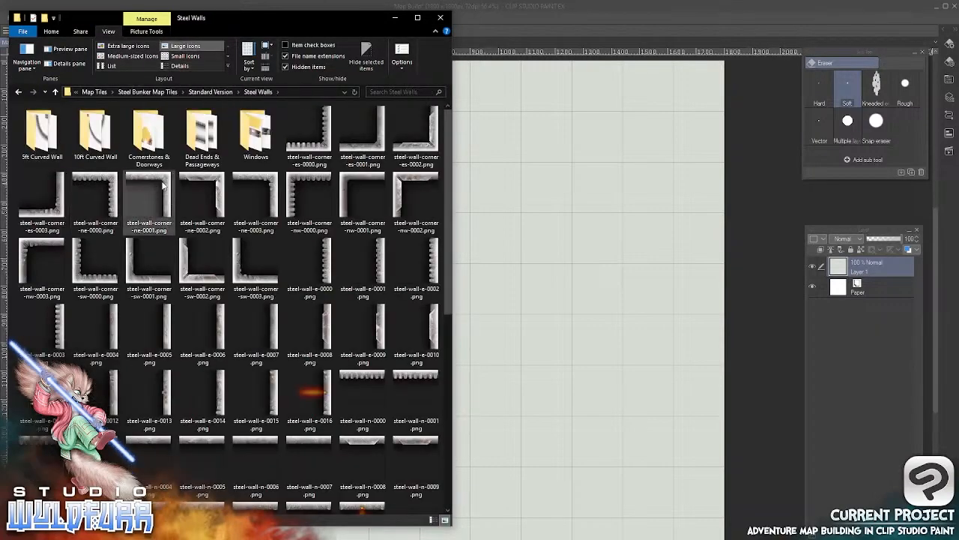
Import steel-wall-corner-ne-0001.png into the Map Build canvas as a new layer in Clip Studio Paint and delete that layer again
{"action": "left_click_drag", "start_coordinate": [160, 186], "coordinate": [871, 262]}
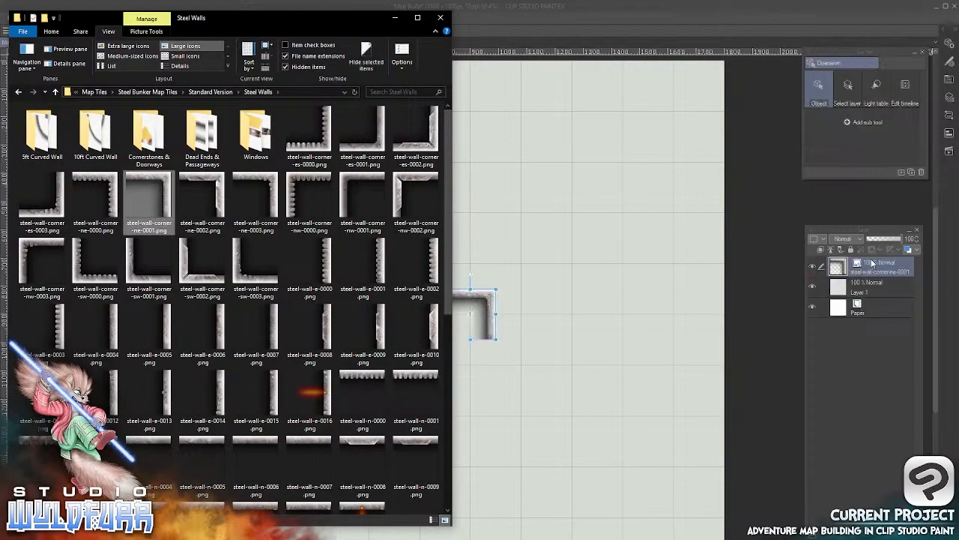
{"action": "left_click", "coordinate": [588, 25]}
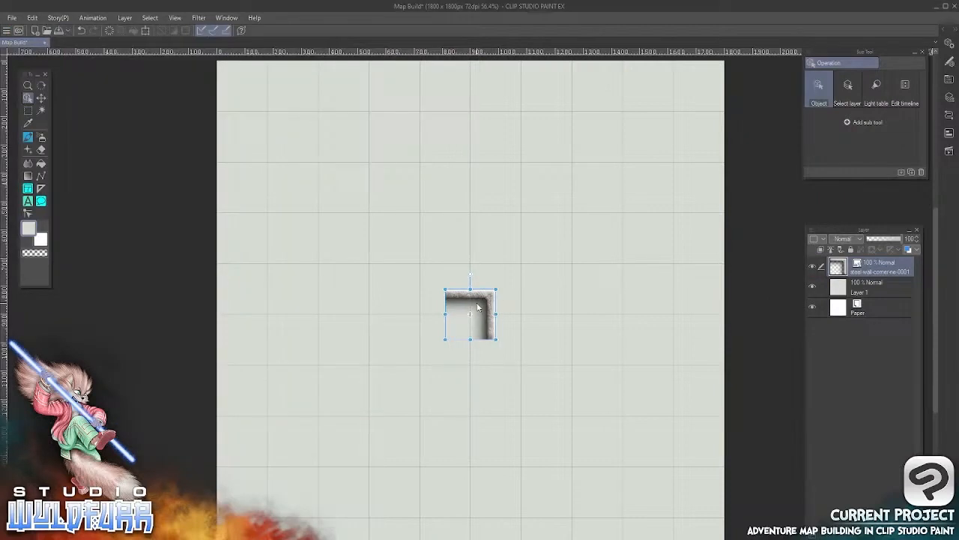
{"action": "left_click", "coordinate": [42, 98]}
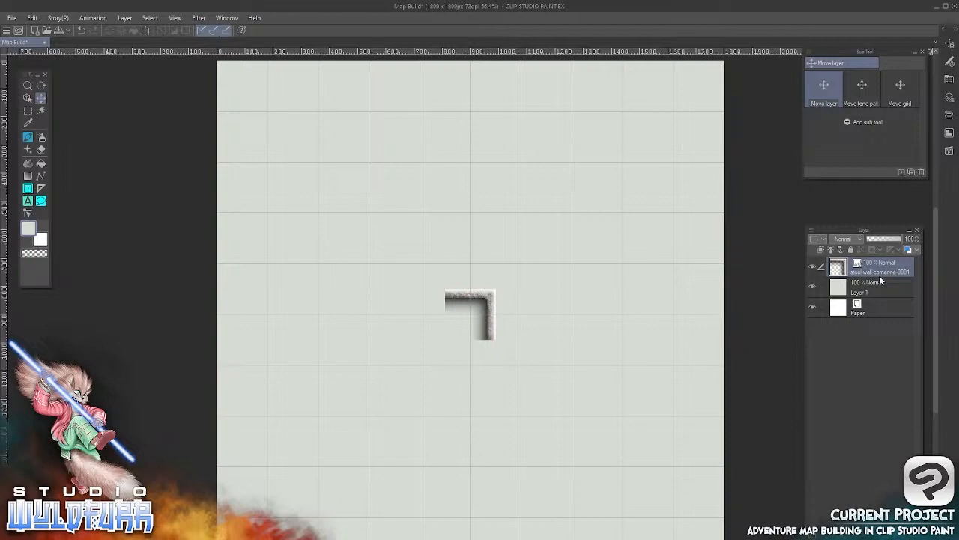
{"action": "left_click_drag", "start_coordinate": [878, 268], "coordinate": [874, 525]}
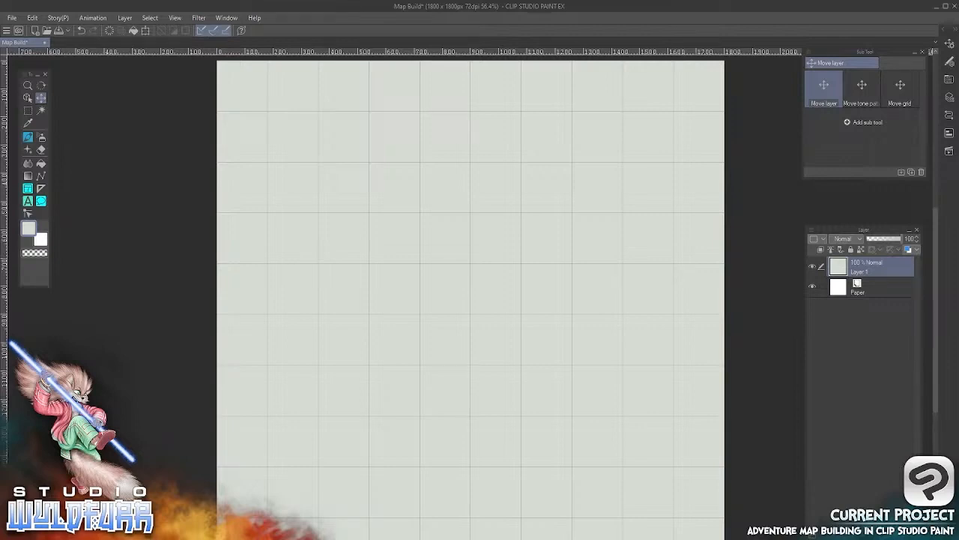
Create a layer folder above the gray Layer 1 and name it Ground
{"action": "left_click", "coordinate": [841, 535]}
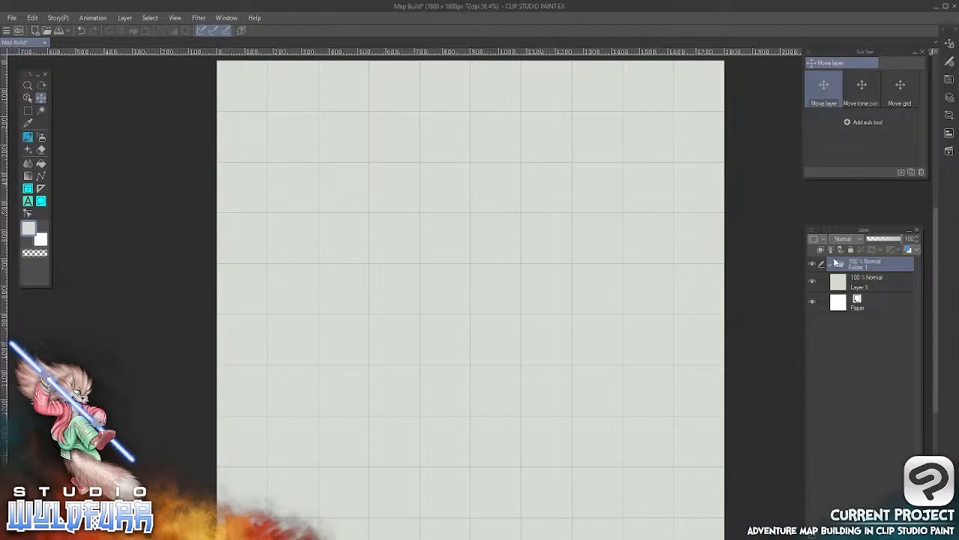
{"action": "double_click", "coordinate": [855, 268]}
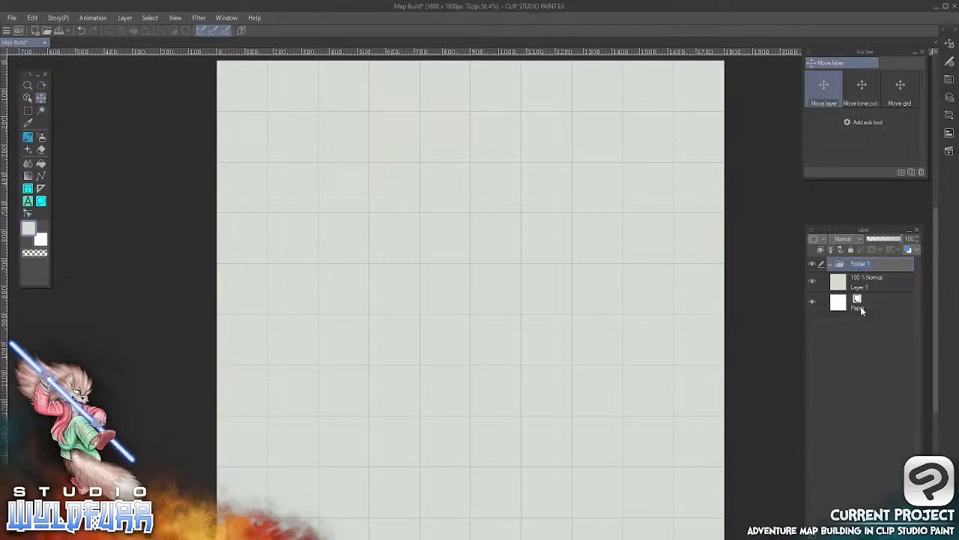
{"action": "type", "text": "Ground"}
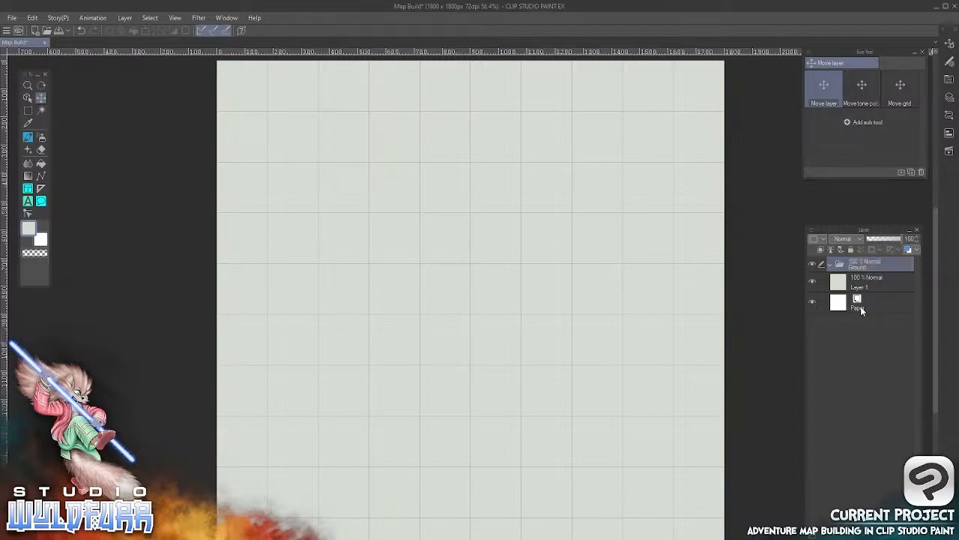
{"action": "key", "text": "Return"}
Create another layer folder above Ground and name it Floor
{"action": "left_click", "coordinate": [844, 535]}
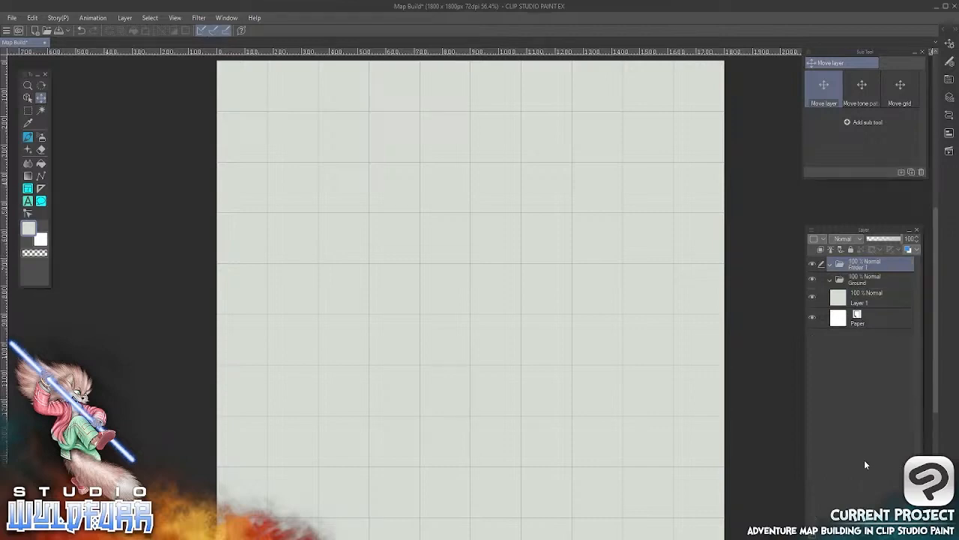
{"action": "double_click", "coordinate": [861, 270]}
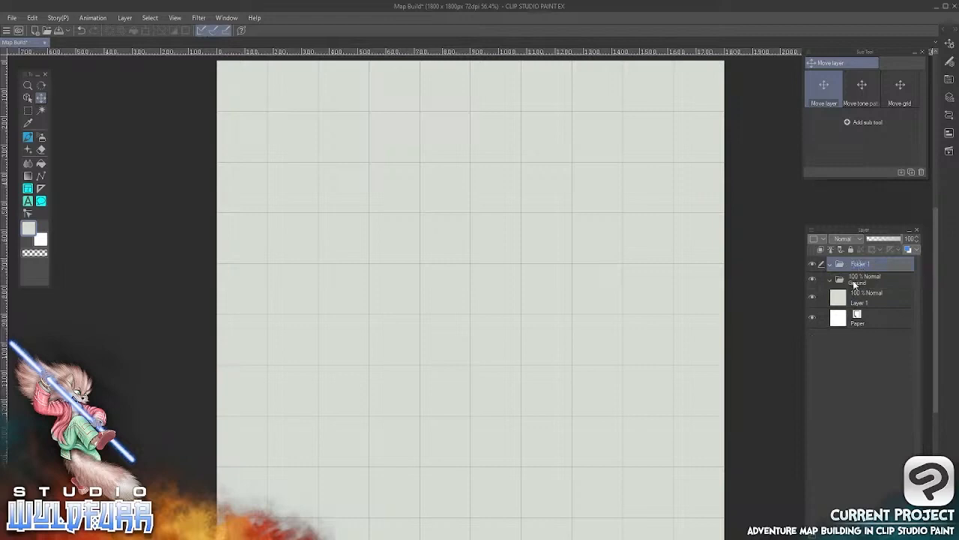
{"action": "type", "text": "Floor"}
{"action": "key", "text": "Return"}
Add a layer folder named Walls above the Floor folder
{"action": "left_click", "coordinate": [845, 535]}
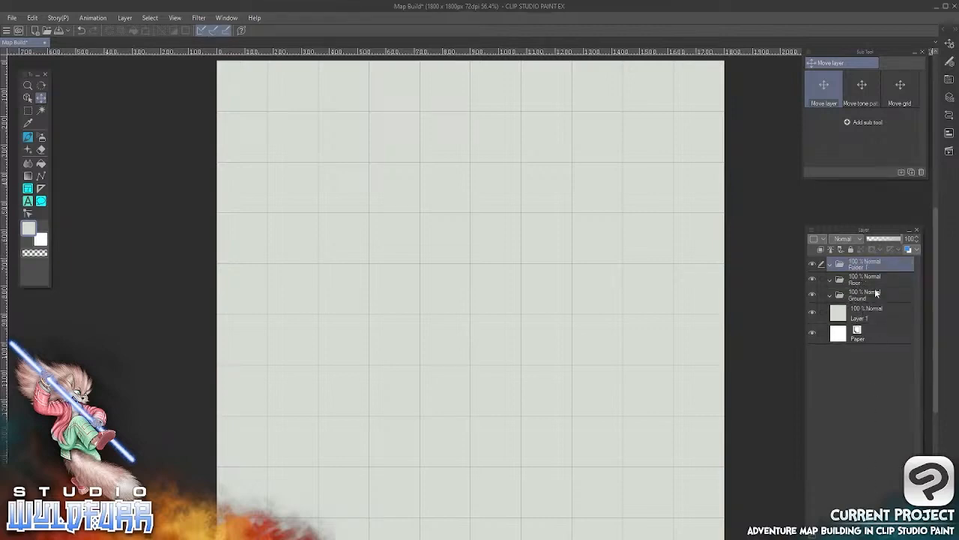
{"action": "double_click", "coordinate": [859, 267]}
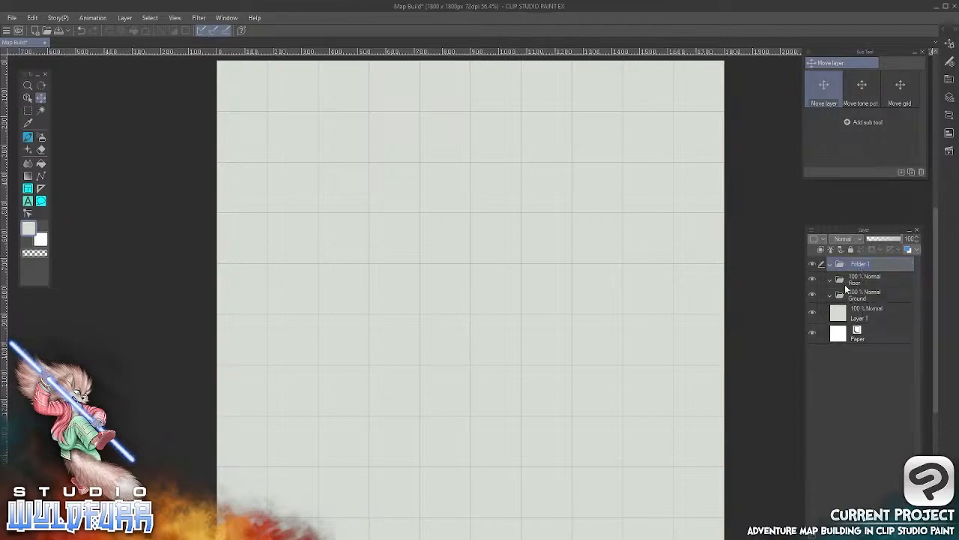
{"action": "type", "text": "Walls"}
{"action": "key", "text": "Return"}
Add a layer folder named Features above the Walls folder
{"action": "left_click", "coordinate": [843, 535]}
{"action": "double_click", "coordinate": [865, 266]}
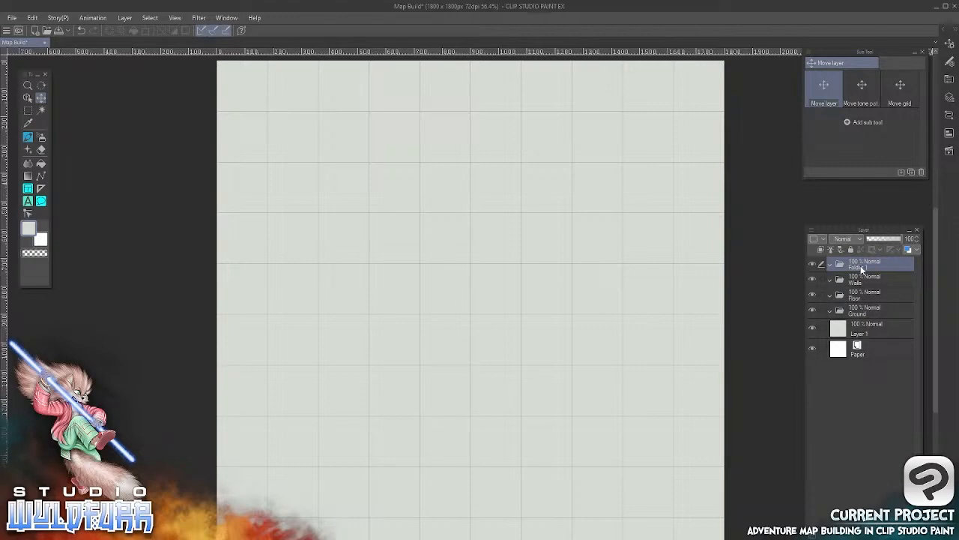
{"action": "type", "text": "Fe"}
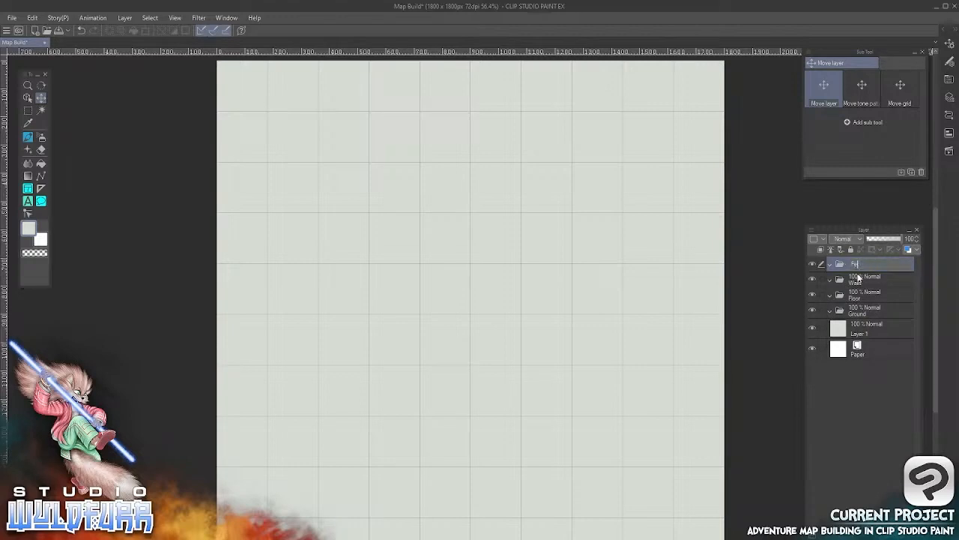
{"action": "type", "text": "atures"}
{"action": "key", "text": "Return"}
{"action": "left_click", "coordinate": [860, 278]}
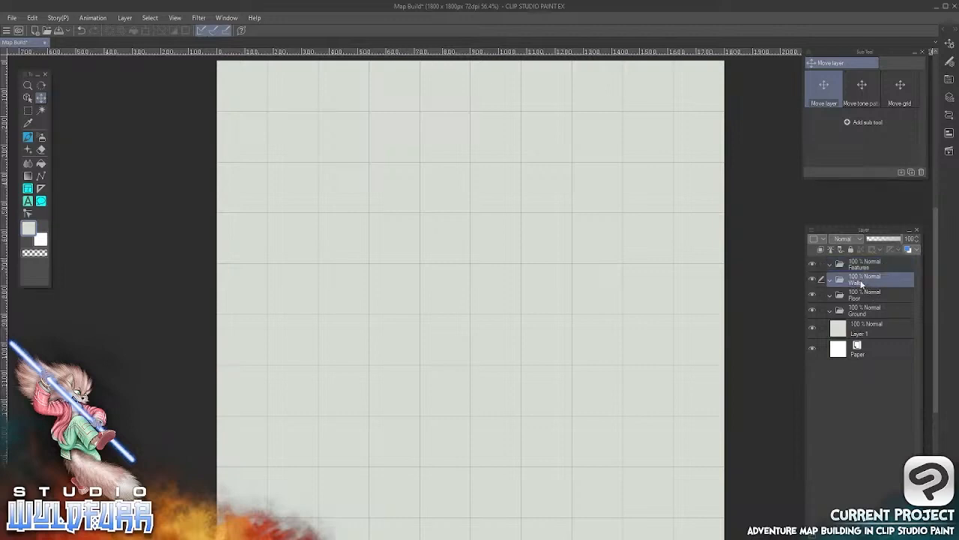
{"action": "left_click", "coordinate": [864, 293]}
{"action": "left_click", "coordinate": [864, 310]}
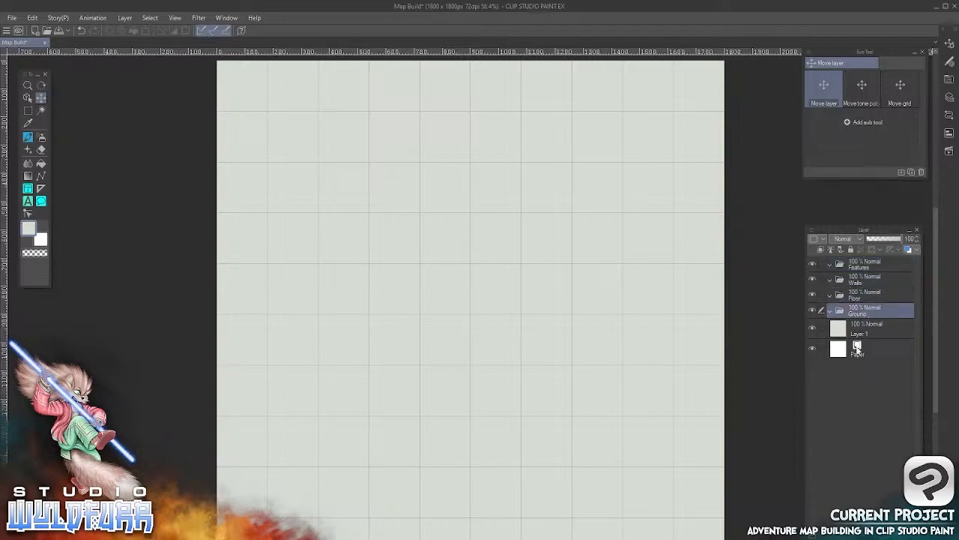
{"action": "left_click", "coordinate": [862, 293]}
{"action": "left_click", "coordinate": [858, 276]}
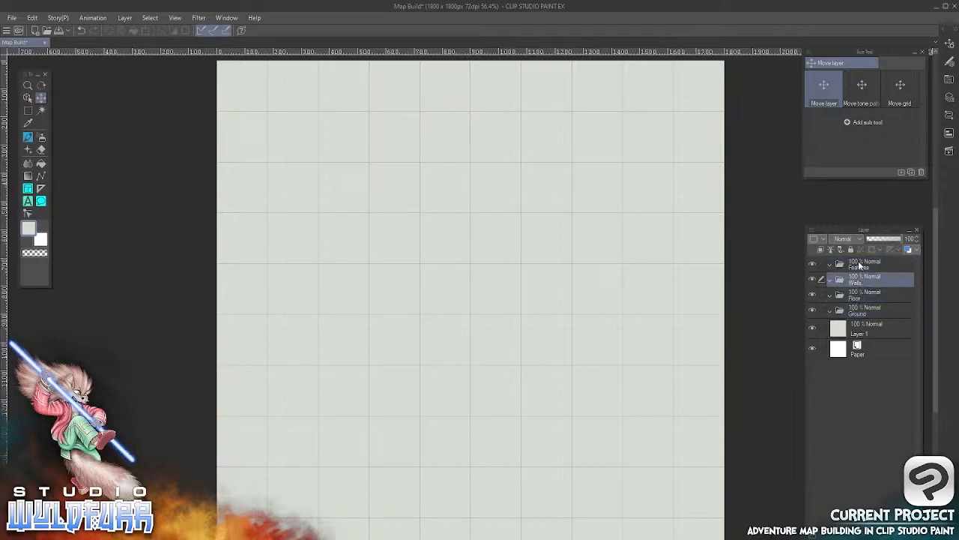
{"action": "left_click", "coordinate": [858, 261]}
{"action": "left_click", "coordinate": [861, 282]}
{"action": "left_click", "coordinate": [864, 312]}
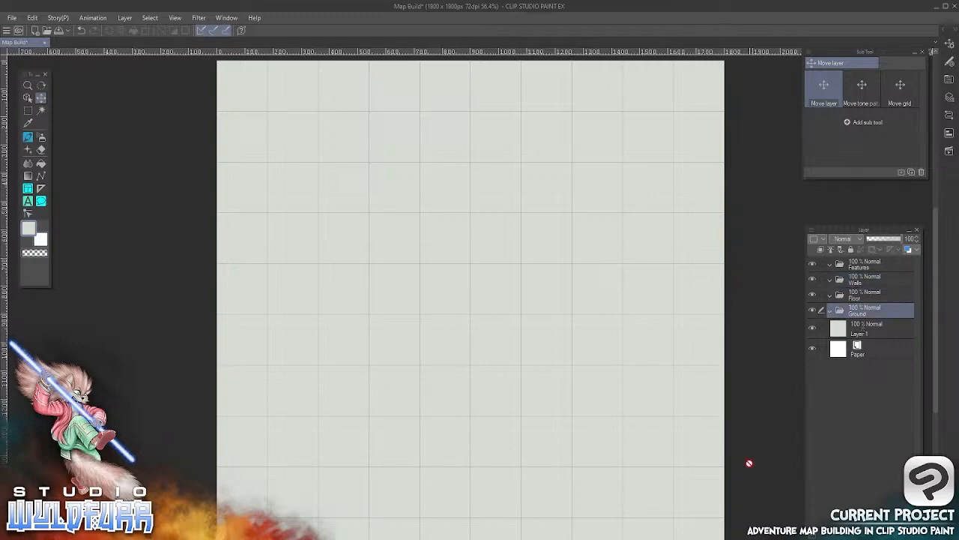
Browse the Standard Version bunker tile folders in File Explorer and examine the wall tiles in Steel Walls
{"action": "left_click", "coordinate": [855, 299]}
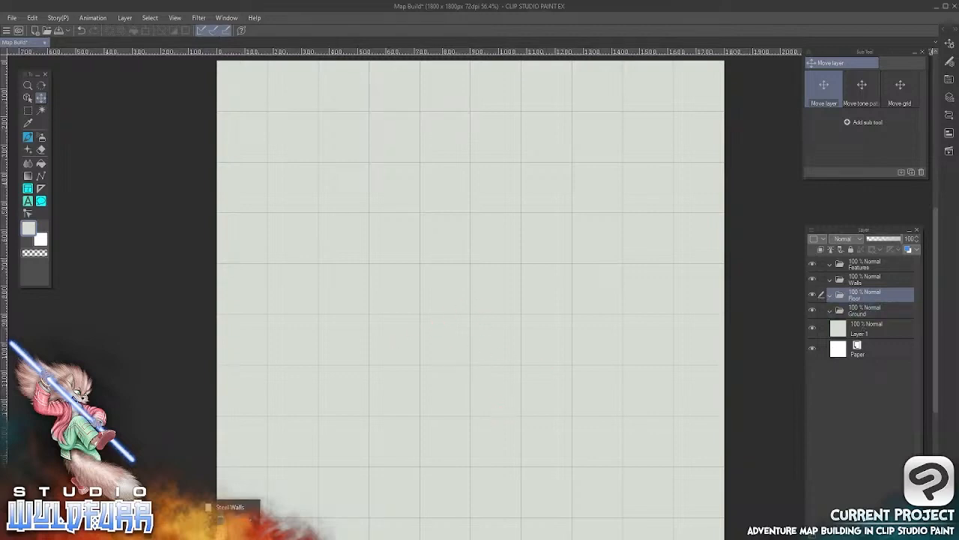
{"action": "left_click", "coordinate": [224, 519]}
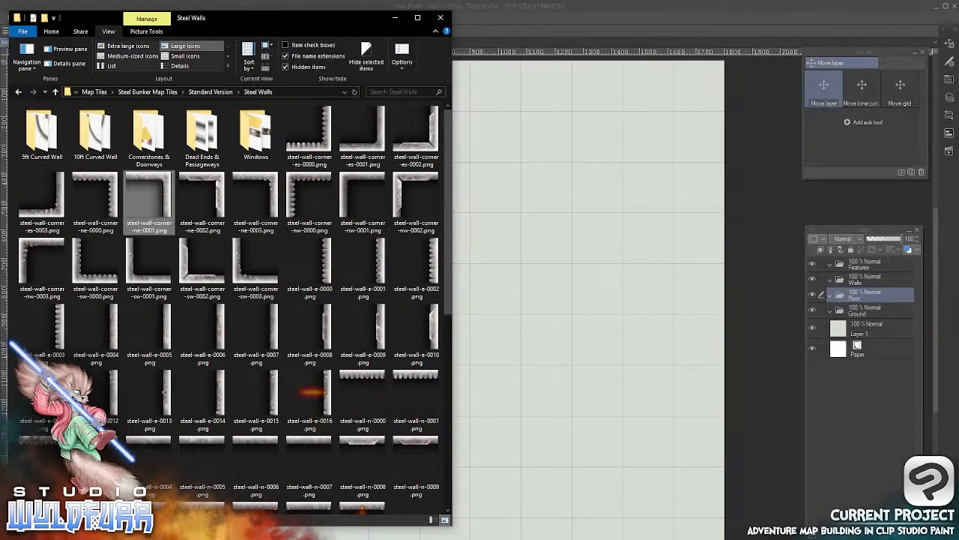
{"action": "left_click", "coordinate": [217, 91]}
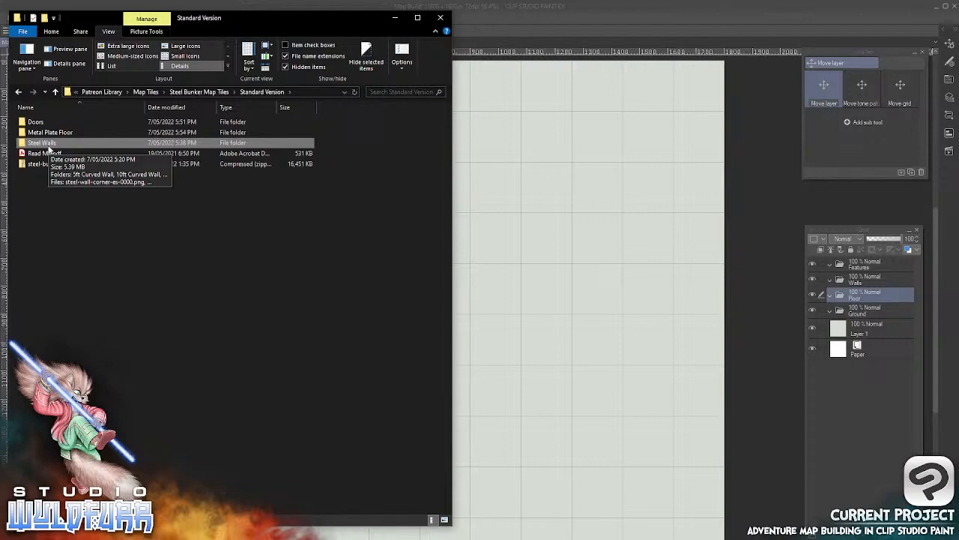
{"action": "left_click", "coordinate": [862, 280]}
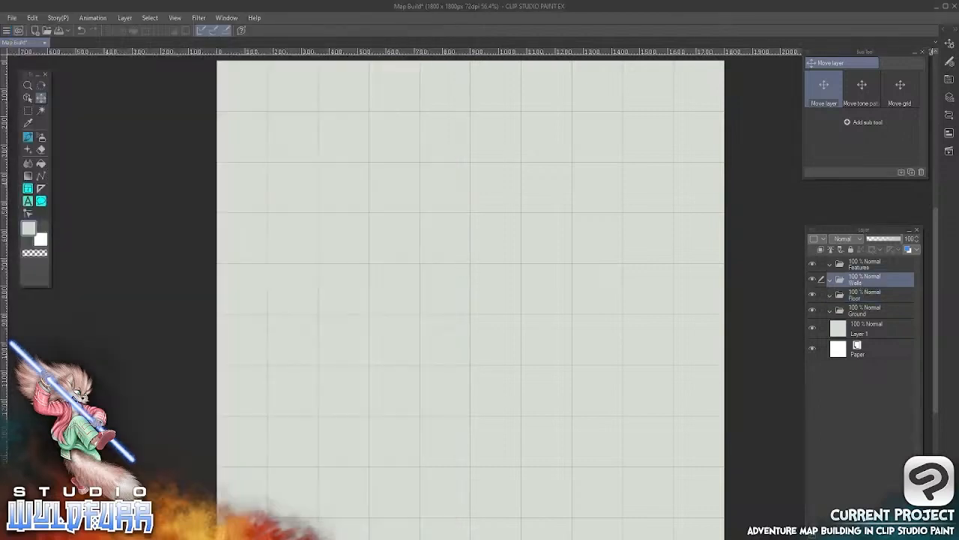
{"action": "key", "text": "alt+Tab"}
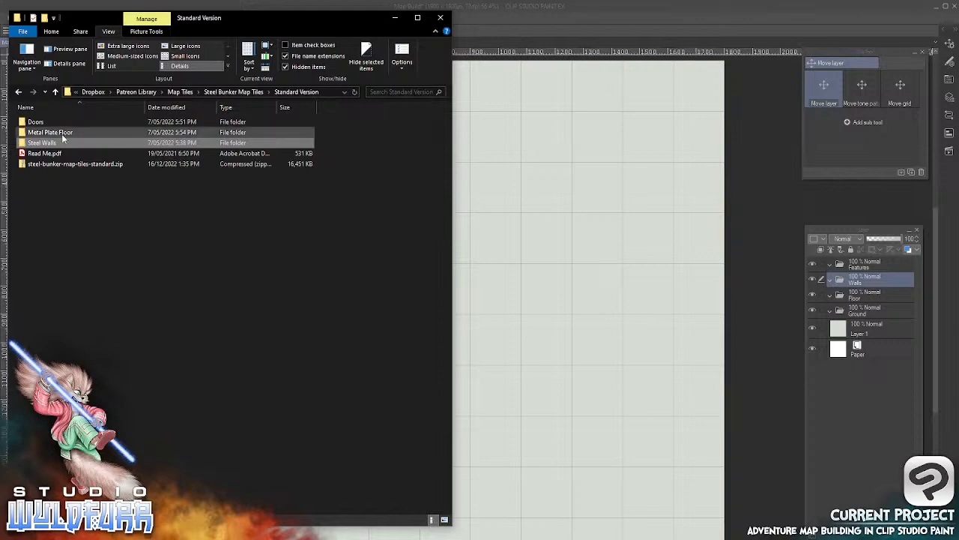
{"action": "key", "text": "F2"}
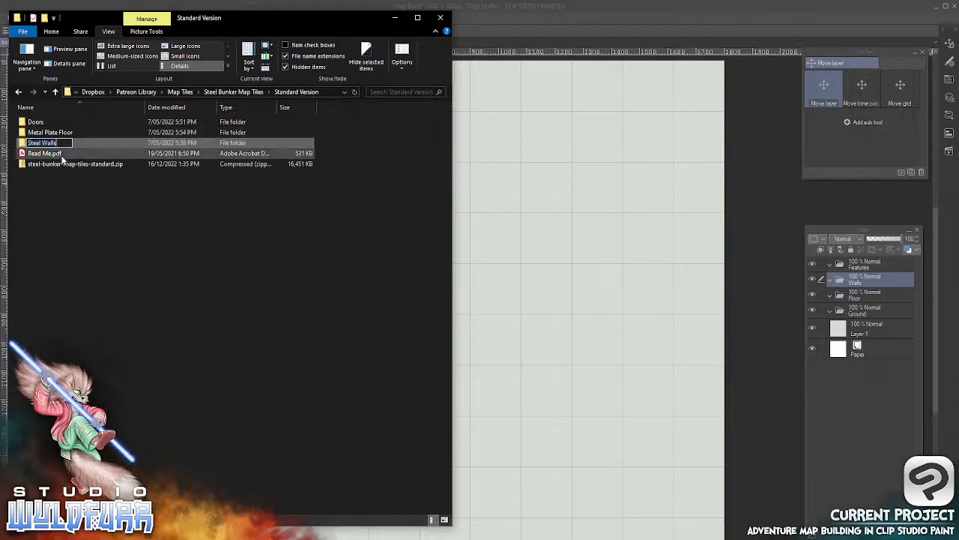
{"action": "key", "text": "Return"}
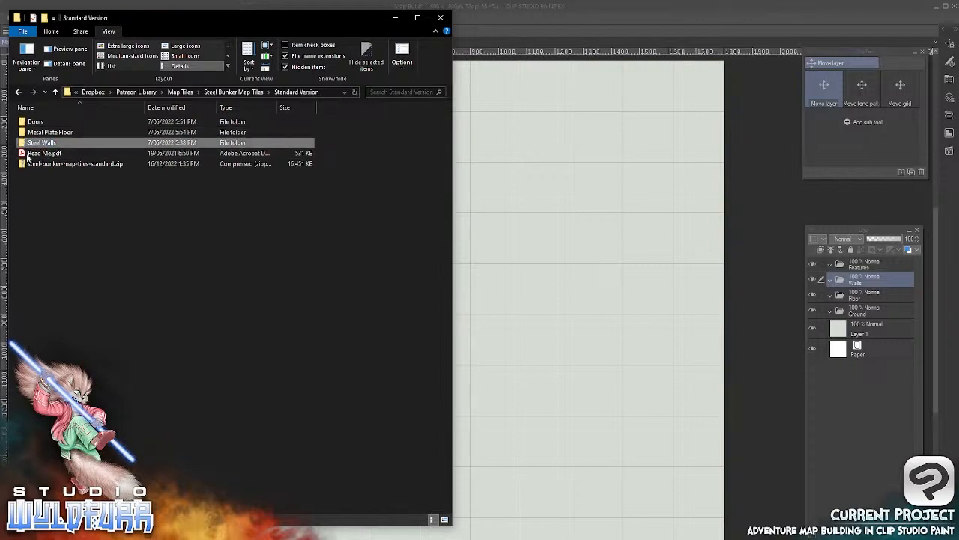
{"action": "key", "text": "Return"}
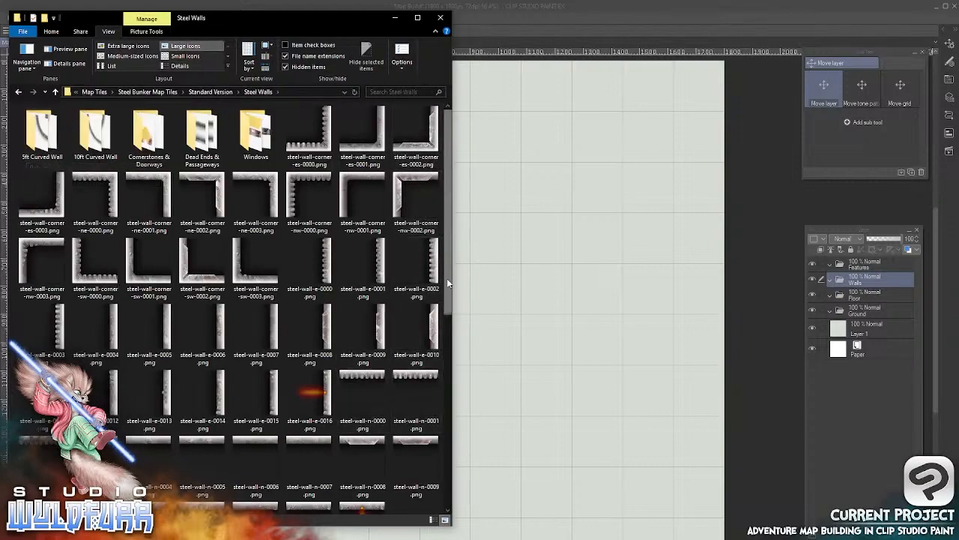
{"action": "left_click_drag", "start_coordinate": [448, 278], "coordinate": [445, 490]}
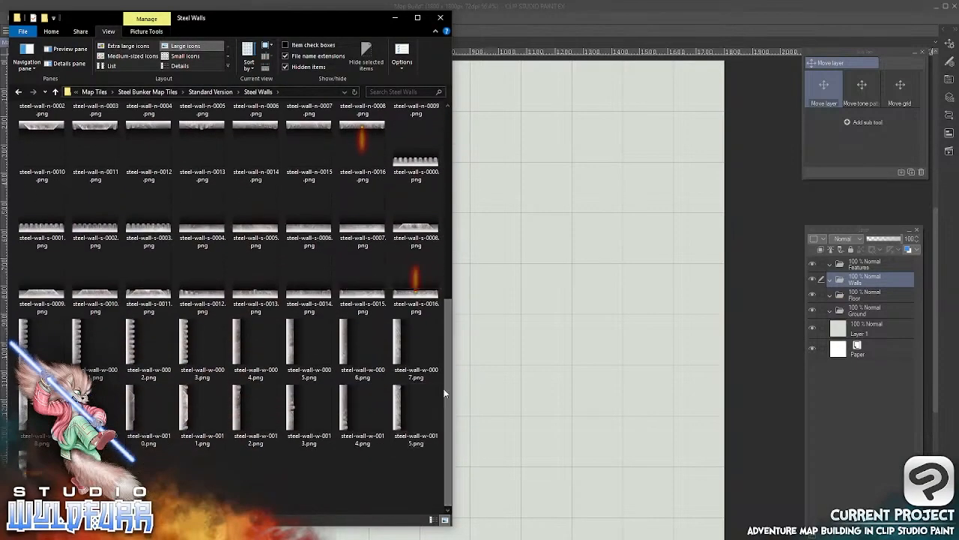
{"action": "left_click_drag", "start_coordinate": [447, 308], "coordinate": [443, 99]}
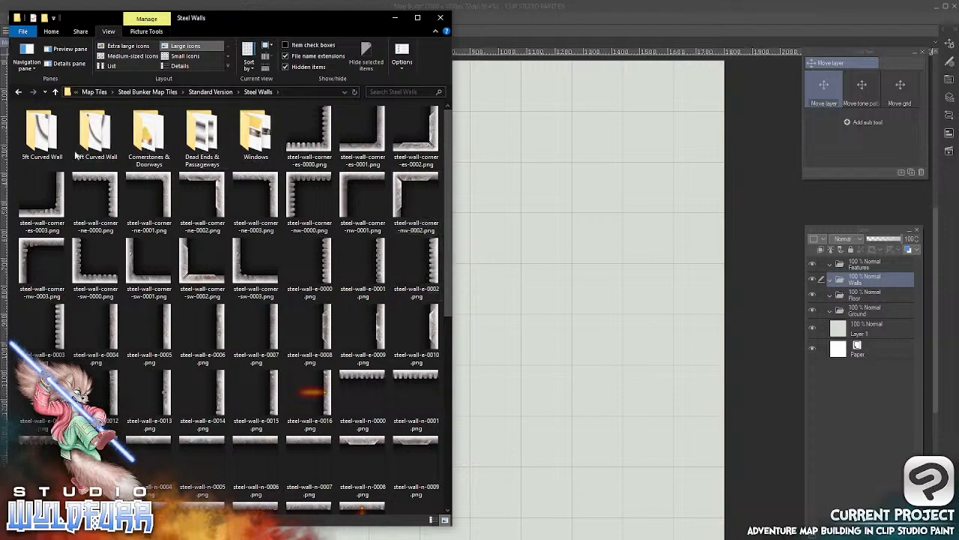
Import Blast-door-2-0000.png from the Doors tile folder into the Features layer folder
{"action": "left_click", "coordinate": [222, 92]}
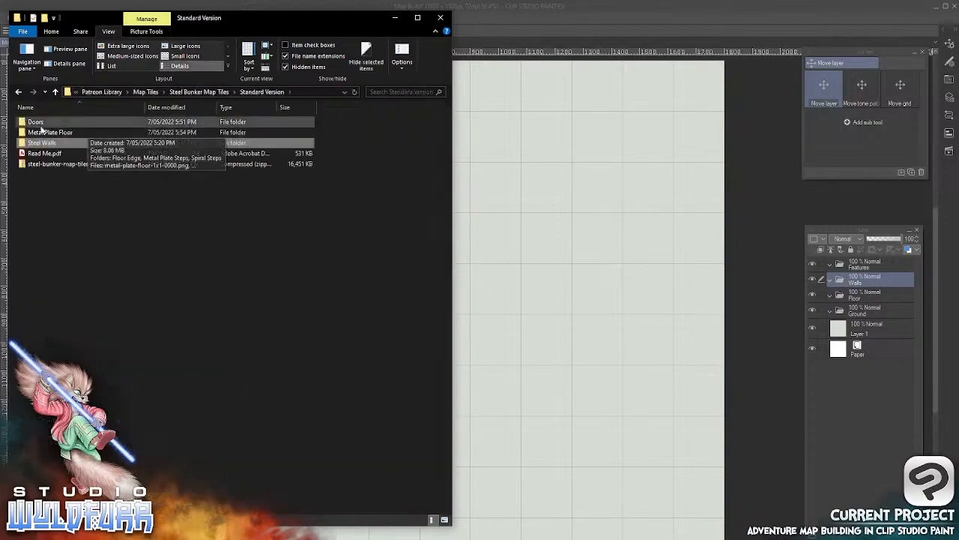
{"action": "left_click", "coordinate": [38, 128]}
{"action": "double_click", "coordinate": [37, 127]}
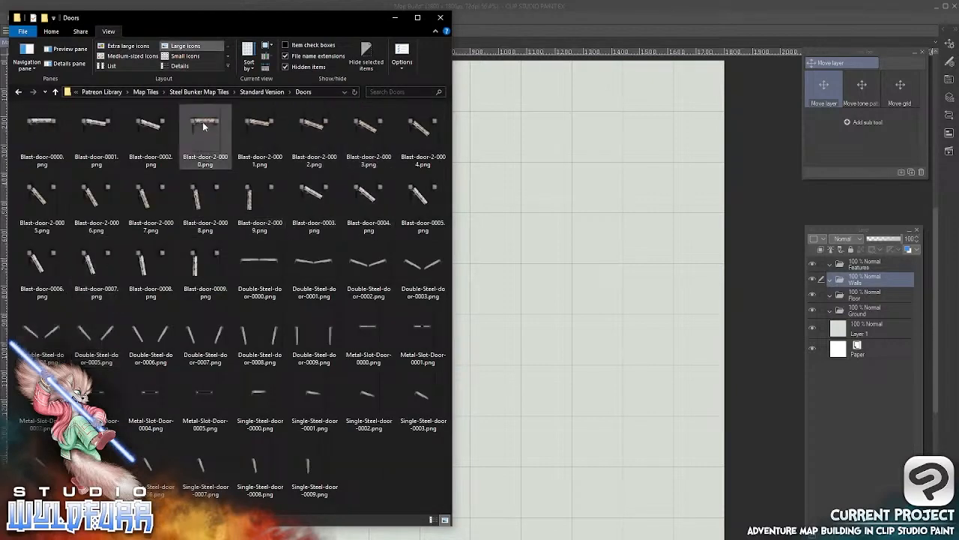
{"action": "left_click_drag", "start_coordinate": [205, 124], "coordinate": [873, 272]}
{"action": "left_click", "coordinate": [596, 312]}
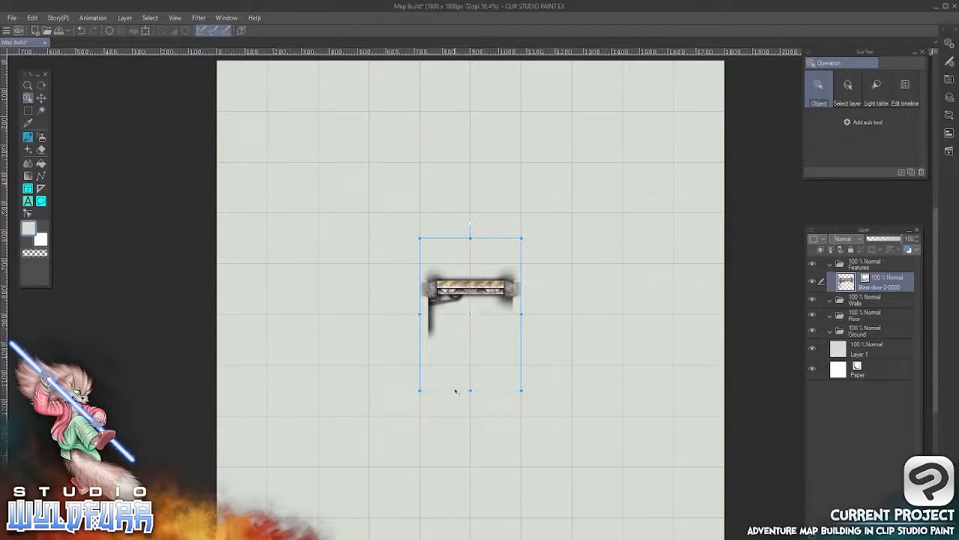
Reposition the blast door layer on the grid so it spans two squares between about 720 and 1080 px horizontally
{"action": "left_click", "coordinate": [41, 100]}
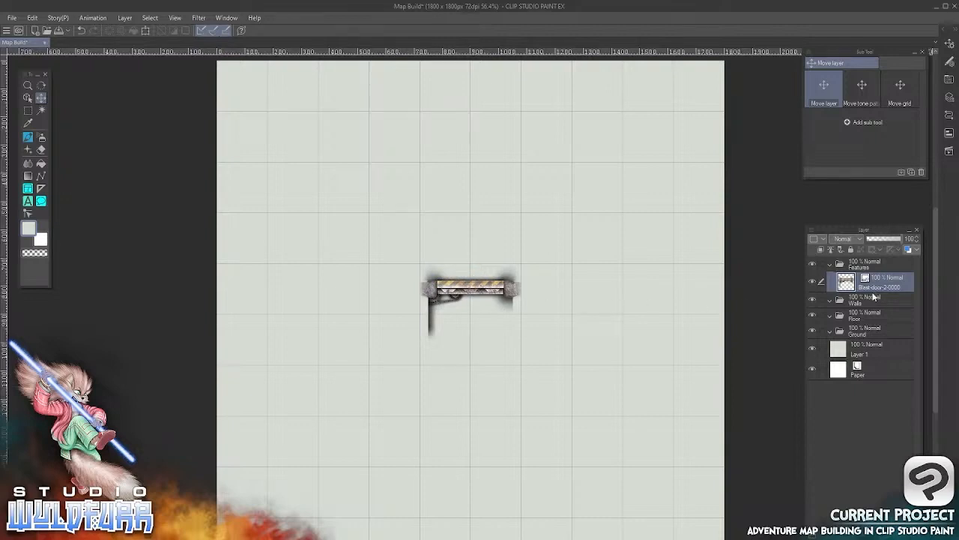
{"action": "left_click_drag", "start_coordinate": [497, 294], "coordinate": [503, 144]}
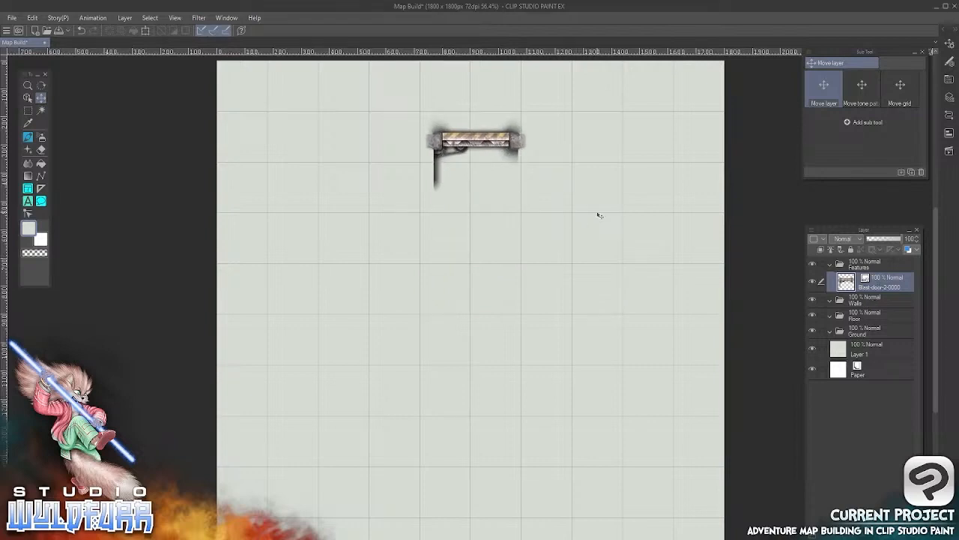
{"action": "left_click_drag", "start_coordinate": [598, 214], "coordinate": [581, 253]}
{"action": "left_click_drag", "start_coordinate": [479, 180], "coordinate": [481, 288]}
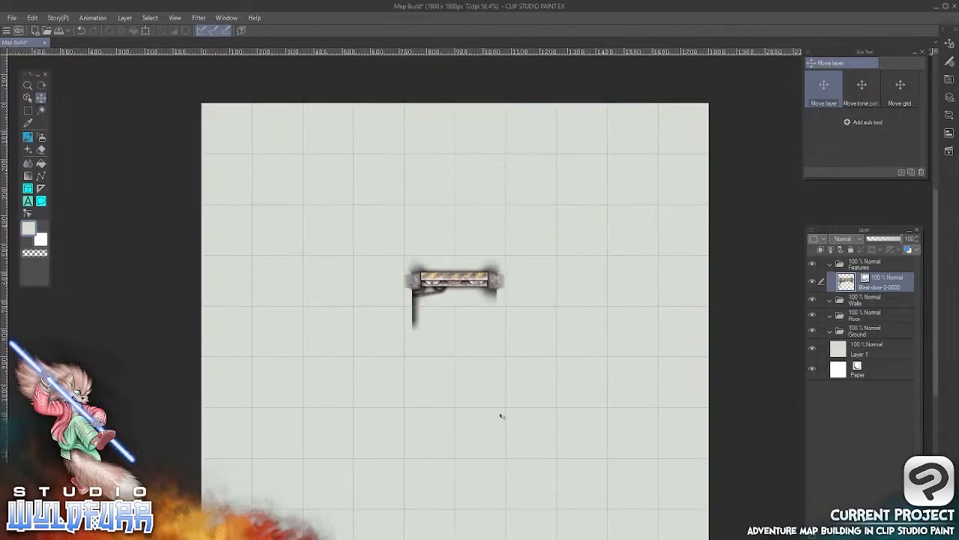
Make the Walls layer folder active with the Move layer tool, and open the Steel Walls tile folder in File Explorer
{"action": "left_click", "coordinate": [869, 300]}
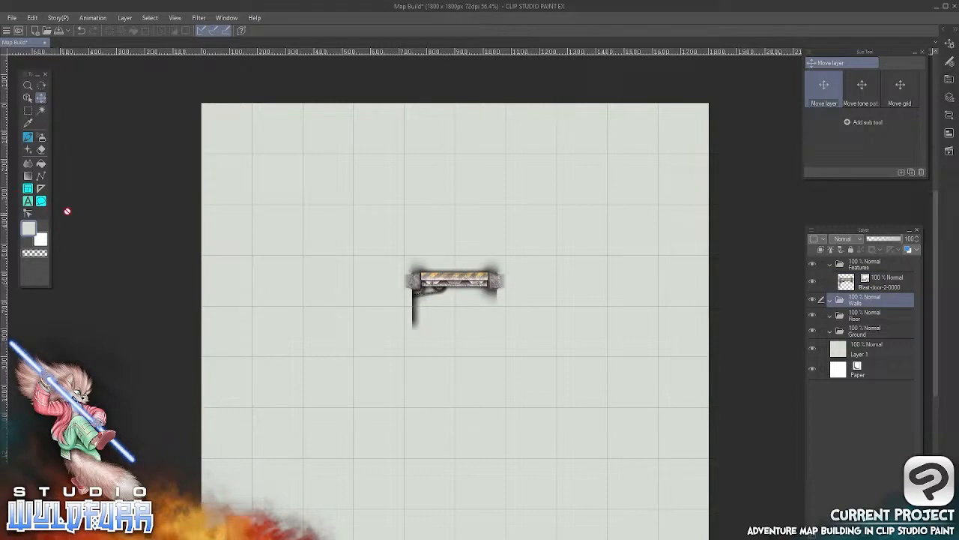
{"action": "left_click", "coordinate": [28, 87]}
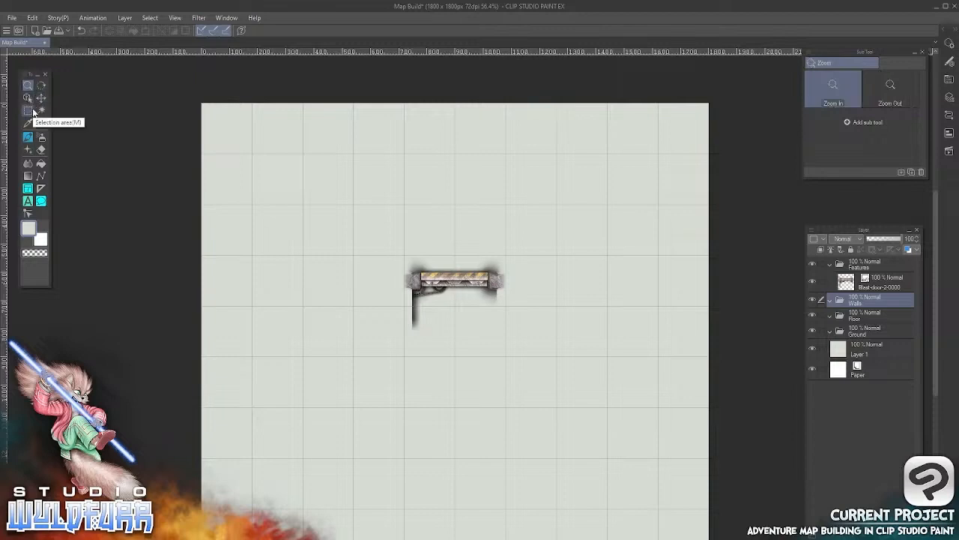
{"action": "left_click", "coordinate": [454, 350]}
{"action": "left_click", "coordinate": [456, 299]}
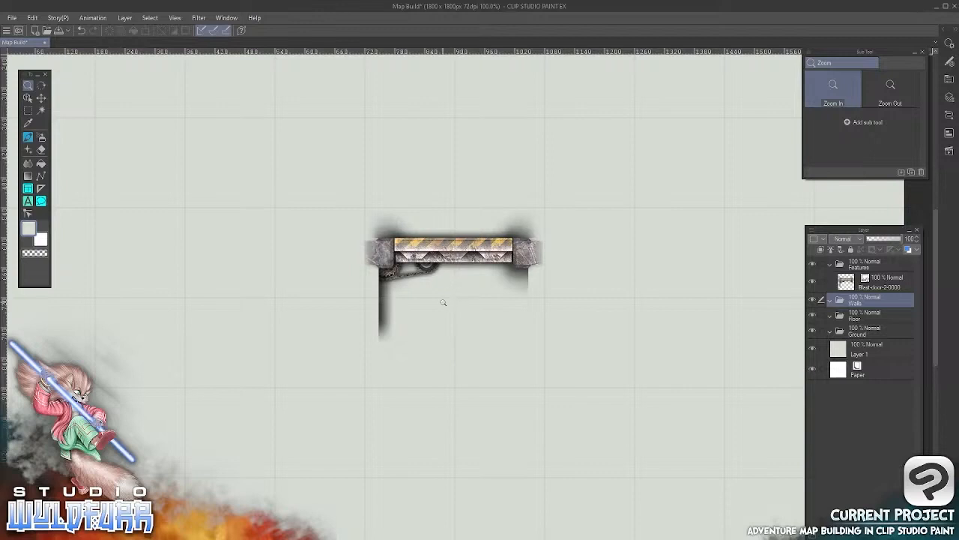
{"action": "left_click", "coordinate": [41, 100]}
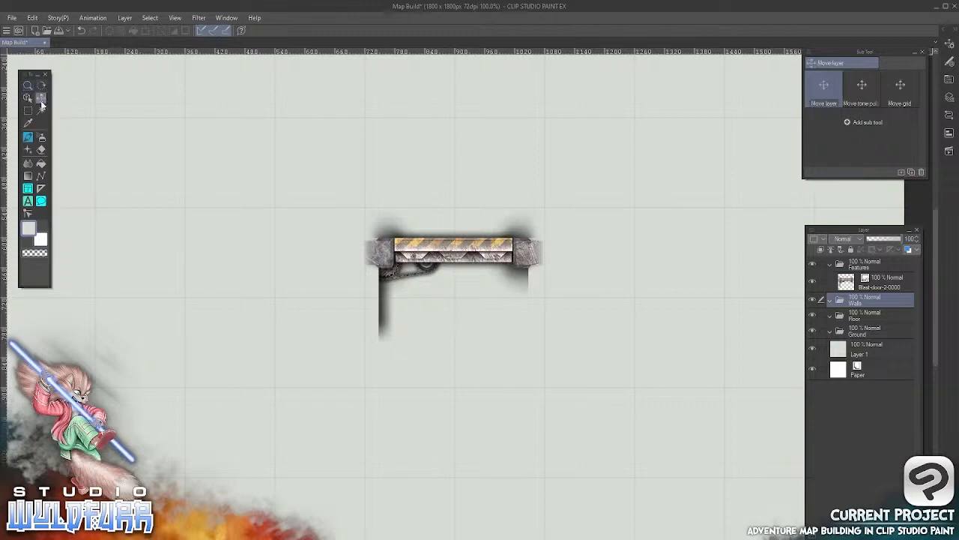
{"action": "key", "text": "alt+Tab"}
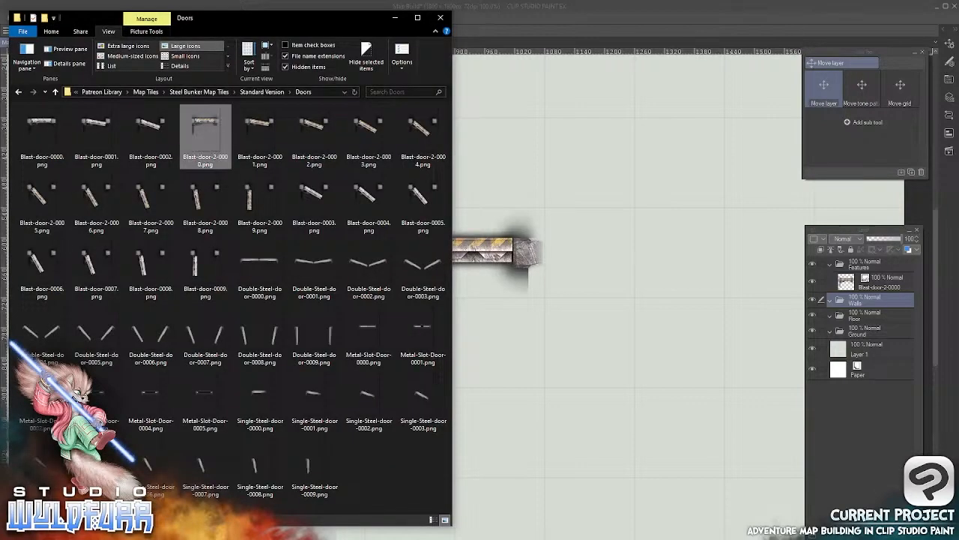
{"action": "left_click", "coordinate": [262, 92]}
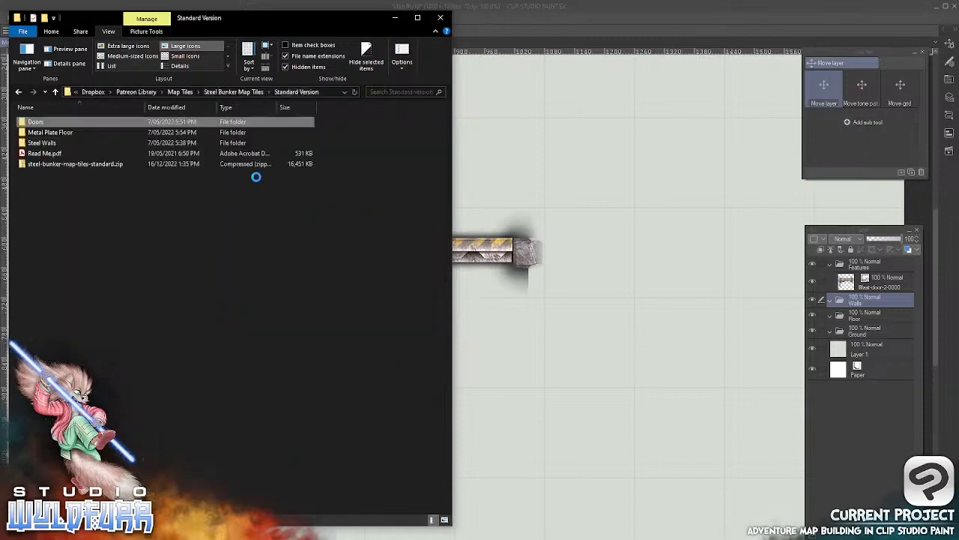
{"action": "double_click", "coordinate": [46, 143]}
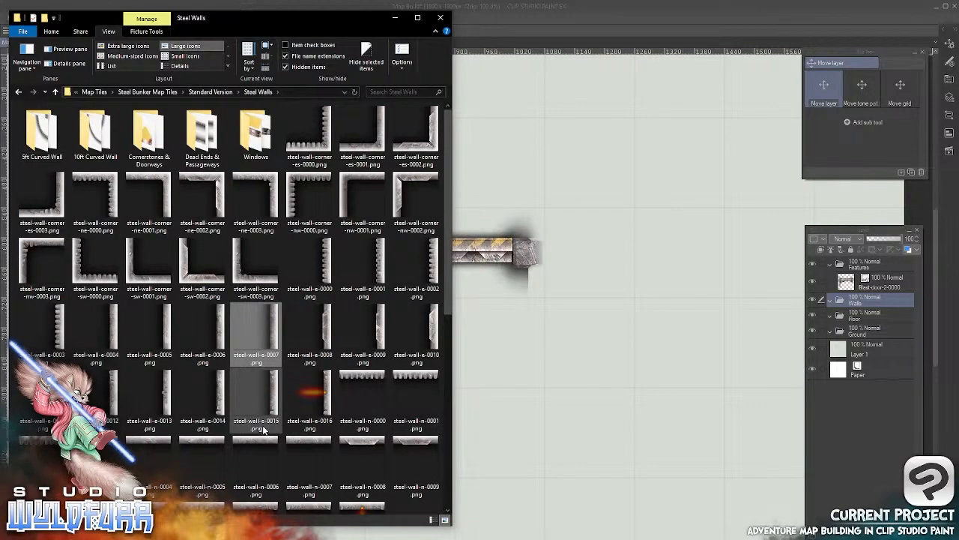
{"action": "left_click_drag", "start_coordinate": [272, 325], "coordinate": [613, 307]}
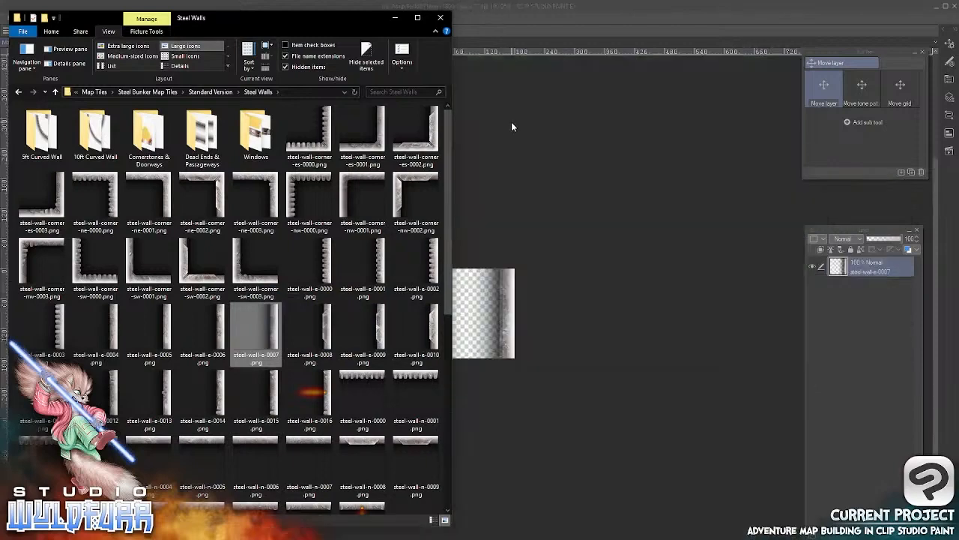
{"action": "left_click", "coordinate": [513, 125]}
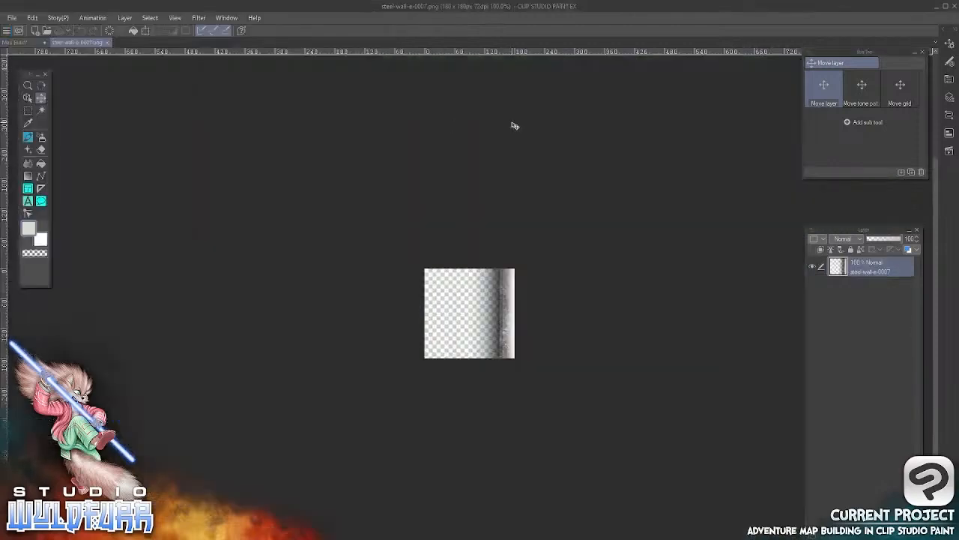
{"action": "left_click", "coordinate": [111, 42]}
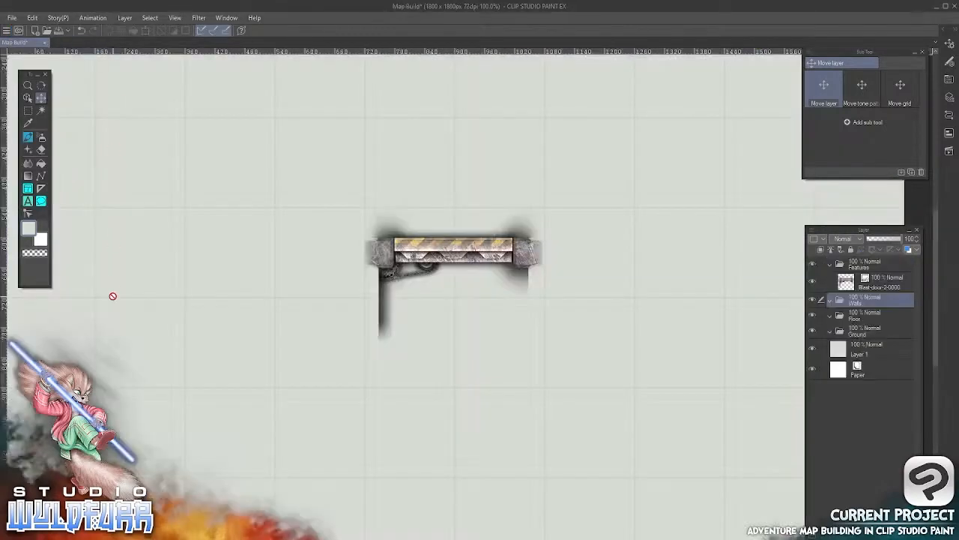
{"action": "key", "text": "alt+Tab"}
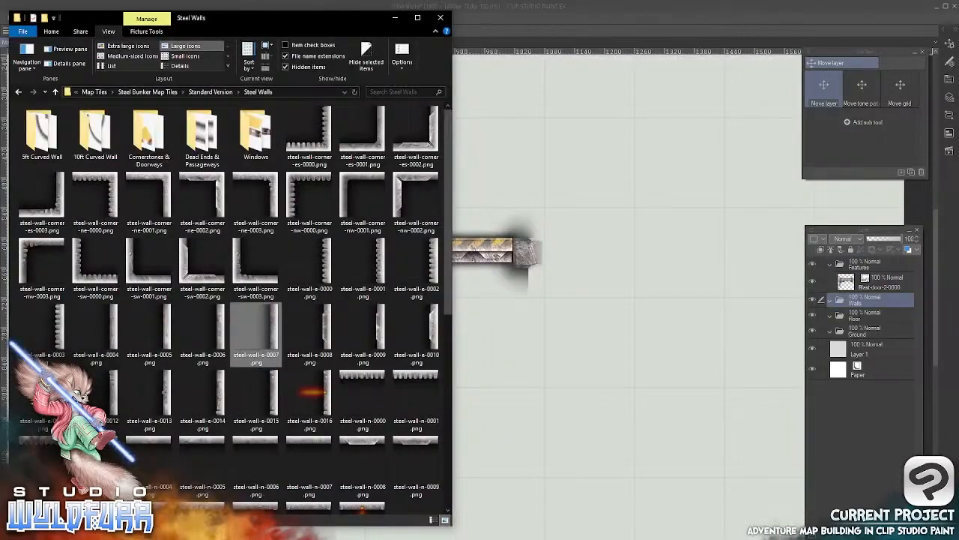
{"action": "left_click", "coordinate": [531, 12]}
{"action": "key", "text": "alt+Tab"}
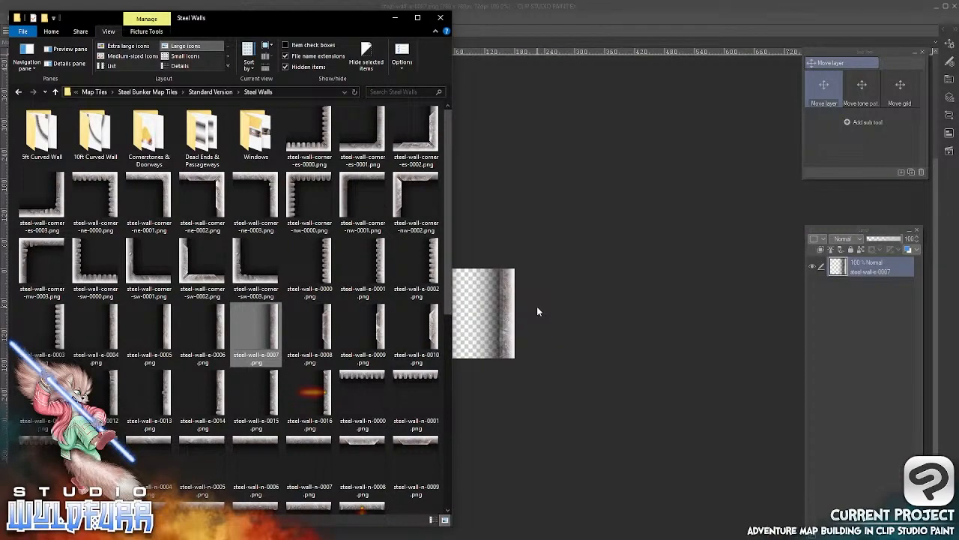
{"action": "left_click", "coordinate": [505, 301]}
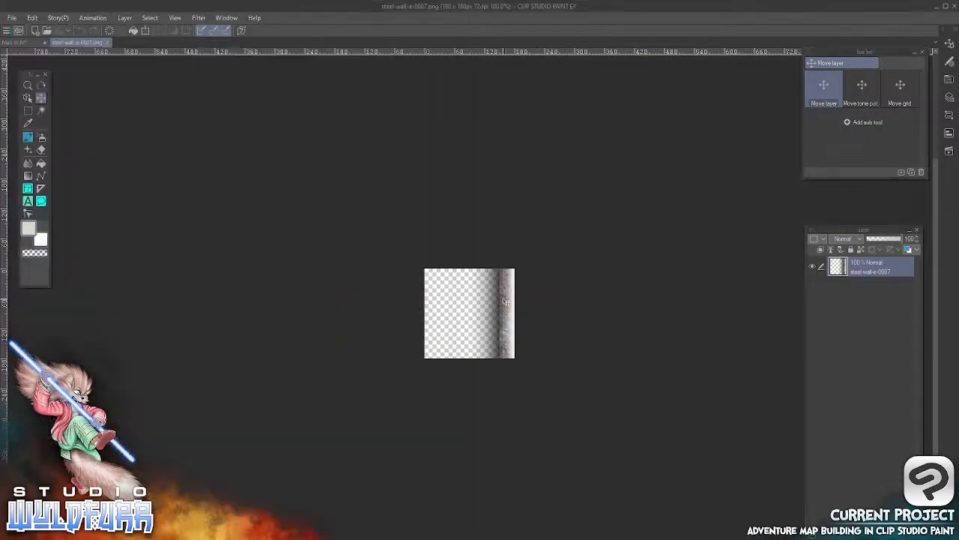
{"action": "left_click", "coordinate": [108, 42]}
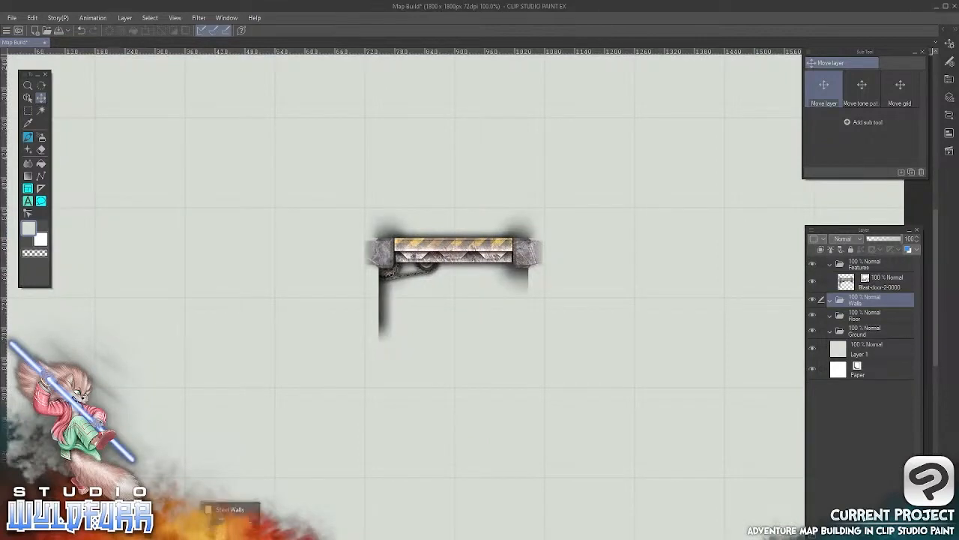
Import steel-wall-e-0007.png into the Walls layer folder and align it to the grid square at the blast door's right end
{"action": "left_click", "coordinate": [231, 535]}
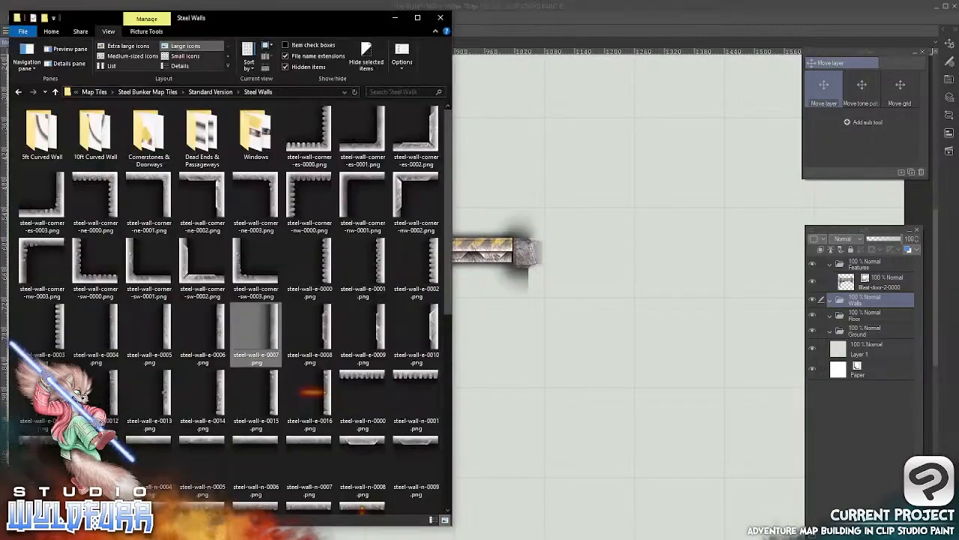
{"action": "left_click_drag", "start_coordinate": [255, 324], "coordinate": [871, 303]}
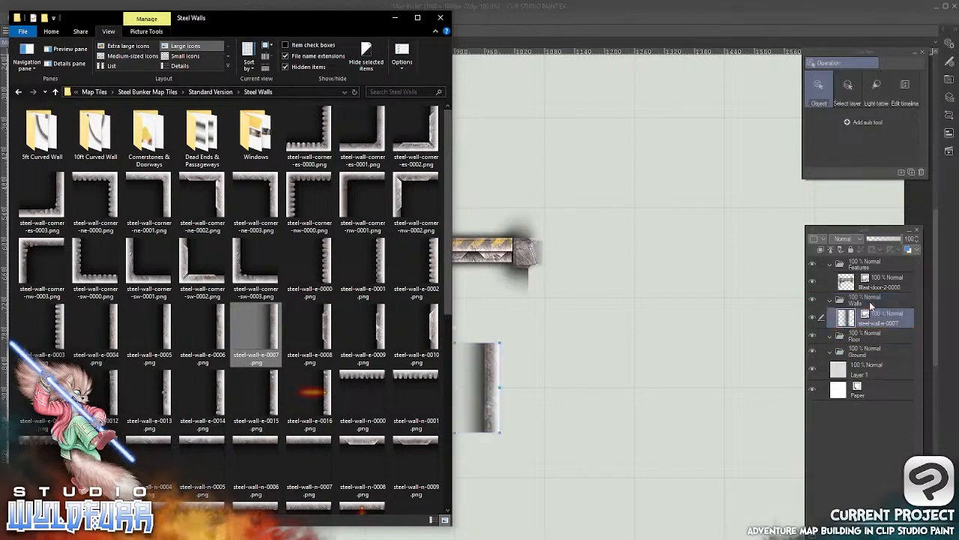
{"action": "left_click", "coordinate": [587, 17]}
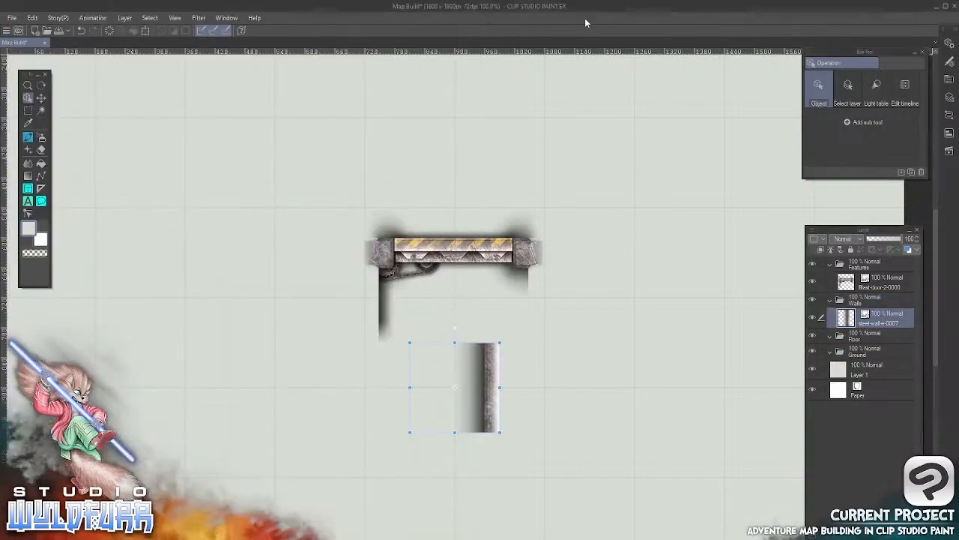
{"action": "left_click", "coordinate": [42, 98]}
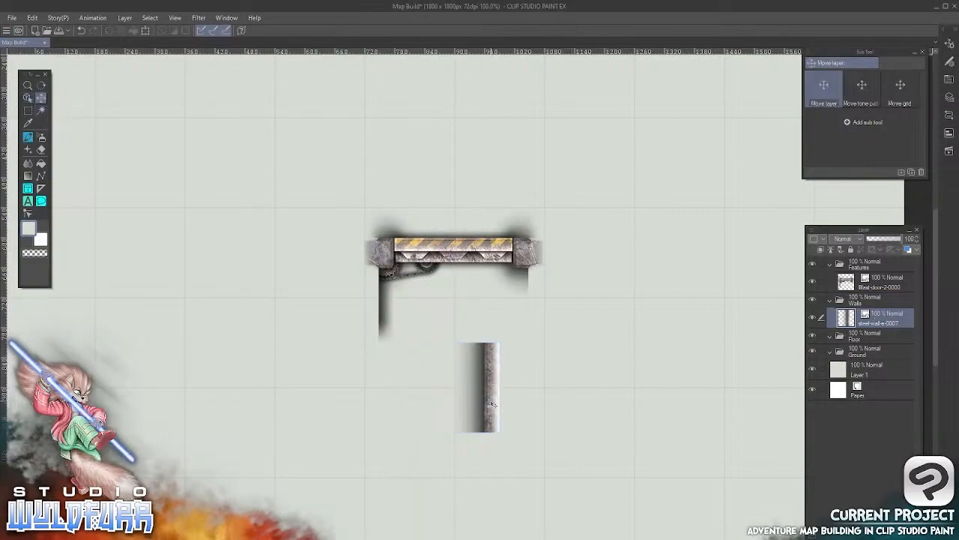
{"action": "left_click_drag", "start_coordinate": [492, 404], "coordinate": [535, 264]}
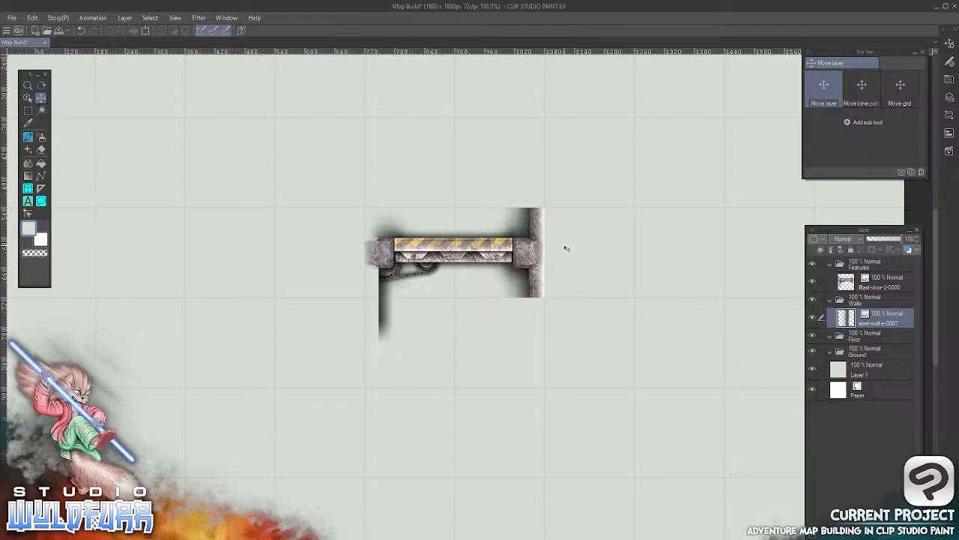
Move the steel-wall-e-0007 tile off the blast door with the Object tool, to about 1170–1350 px horizontally
{"action": "mouse_move", "coordinate": [566, 275]}
{"action": "left_mouse_down"}
{"action": "mouse_move", "coordinate": [614, 368]}
{"action": "mouse_move", "coordinate": [595, 272]}
{"action": "mouse_move", "coordinate": [559, 268]}
{"action": "mouse_move", "coordinate": [567, 264]}
{"action": "left_mouse_up"}
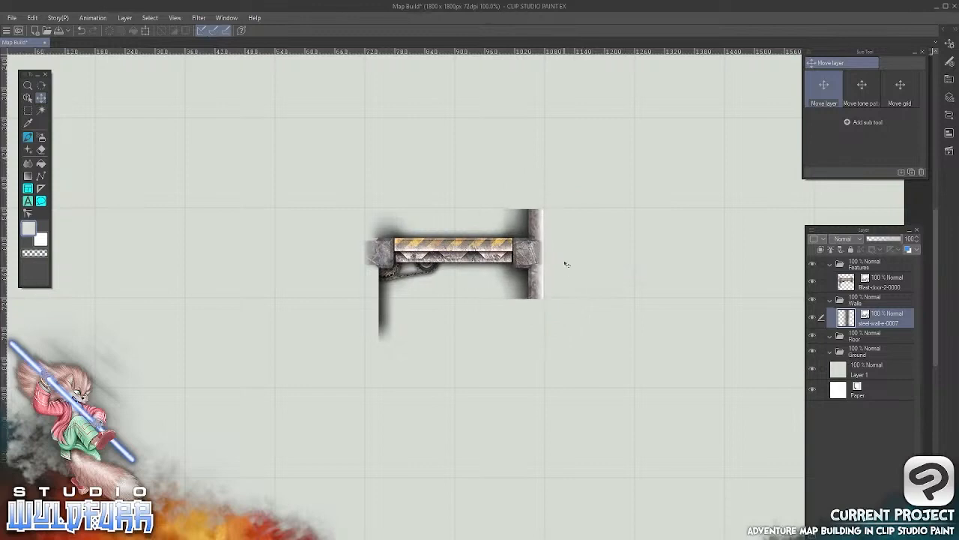
{"action": "left_click", "coordinate": [27, 100]}
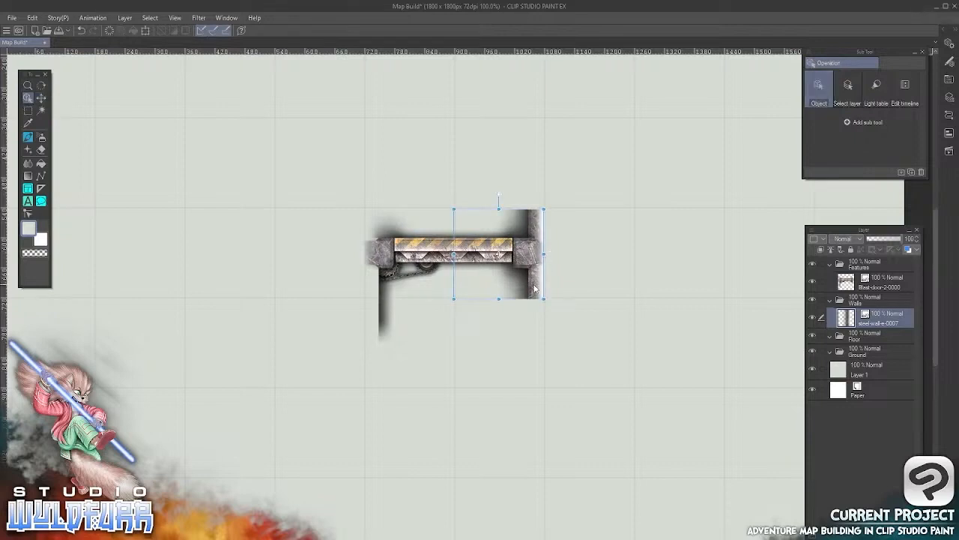
{"action": "left_click_drag", "start_coordinate": [535, 282], "coordinate": [669, 245]}
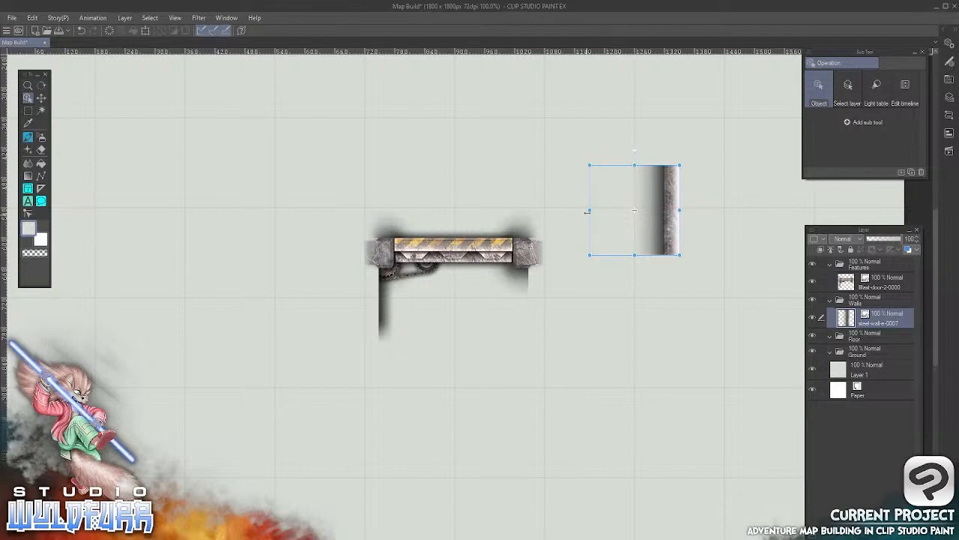
Try rotating the wall tile slightly counterclockwise and undo the rotation
{"action": "mouse_move", "coordinate": [581, 159]}
{"action": "left_mouse_down"}
{"action": "mouse_move", "coordinate": [636, 134]}
{"action": "mouse_move", "coordinate": [608, 142]}
{"action": "mouse_move", "coordinate": [584, 169]}
{"action": "left_mouse_up"}
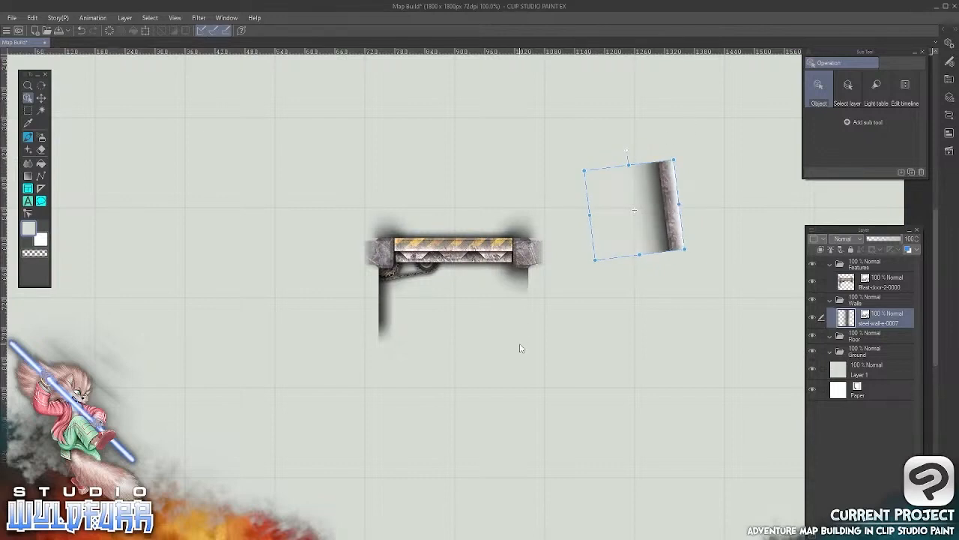
{"action": "left_click", "coordinate": [32, 17]}
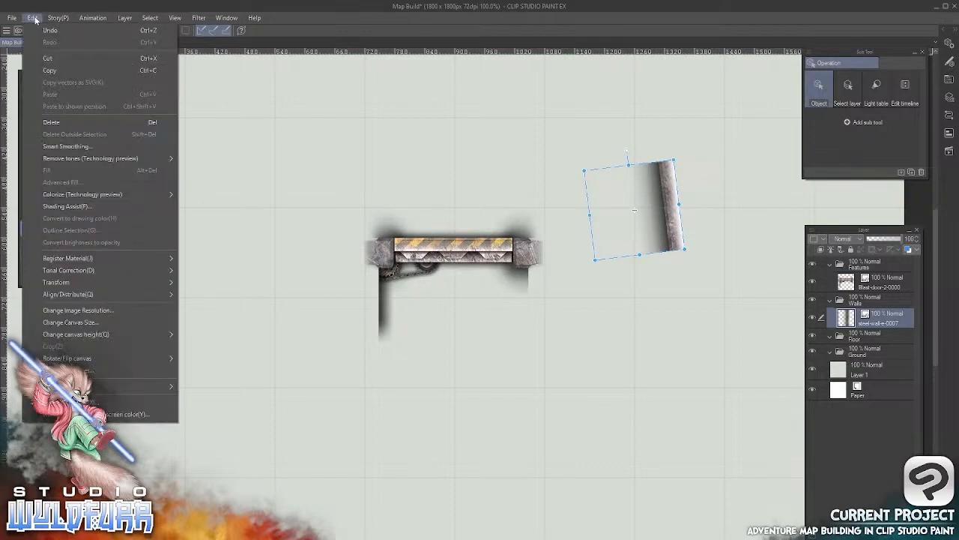
{"action": "left_click", "coordinate": [42, 29]}
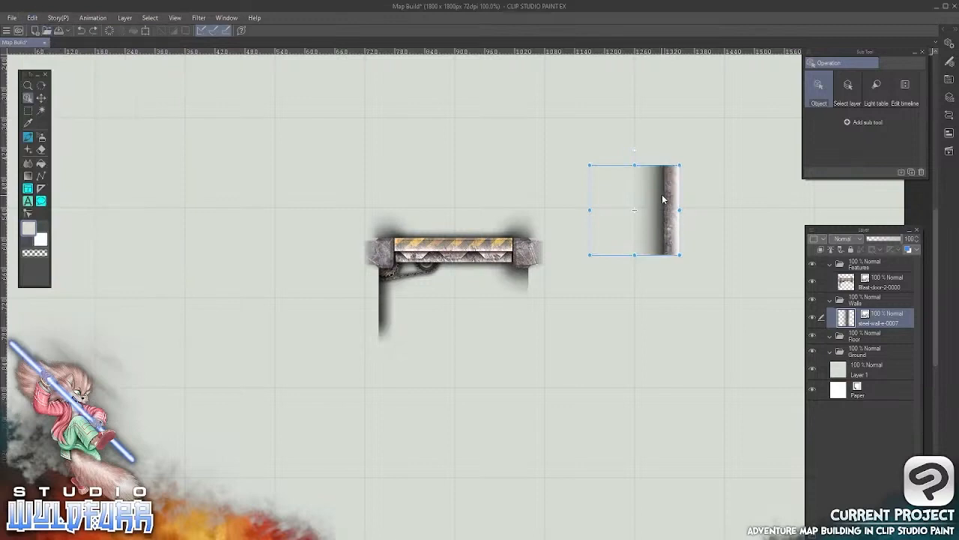
Alternate the active layer between the blast door and the wall tile by selecting each object on the canvas
{"action": "left_click", "coordinate": [377, 259]}
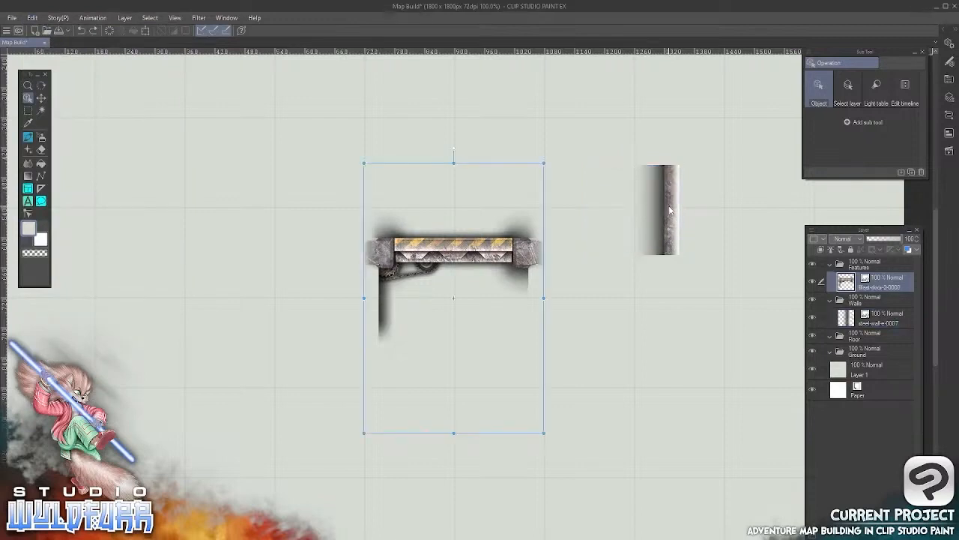
{"action": "left_click", "coordinate": [666, 210]}
{"action": "left_click", "coordinate": [388, 252]}
{"action": "left_click", "coordinate": [672, 222]}
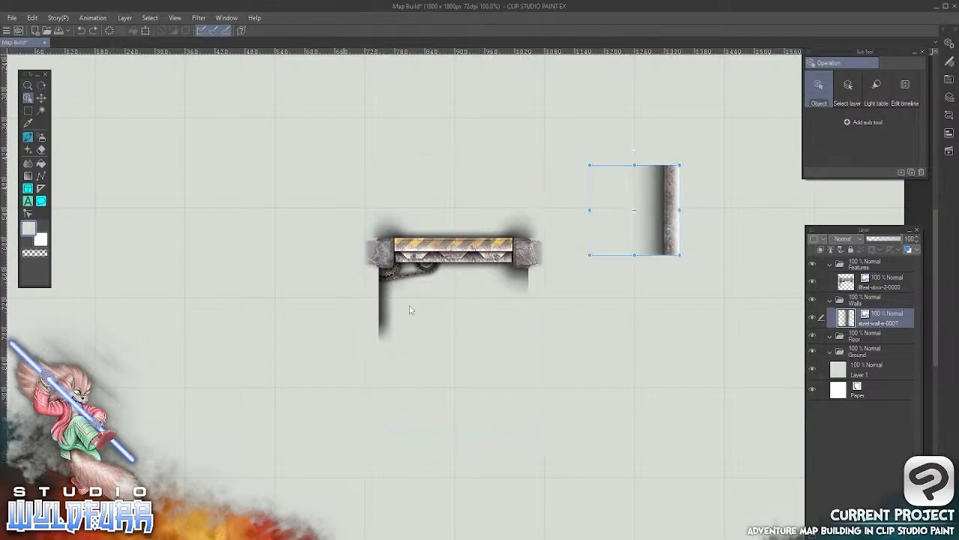
{"action": "left_click", "coordinate": [390, 251]}
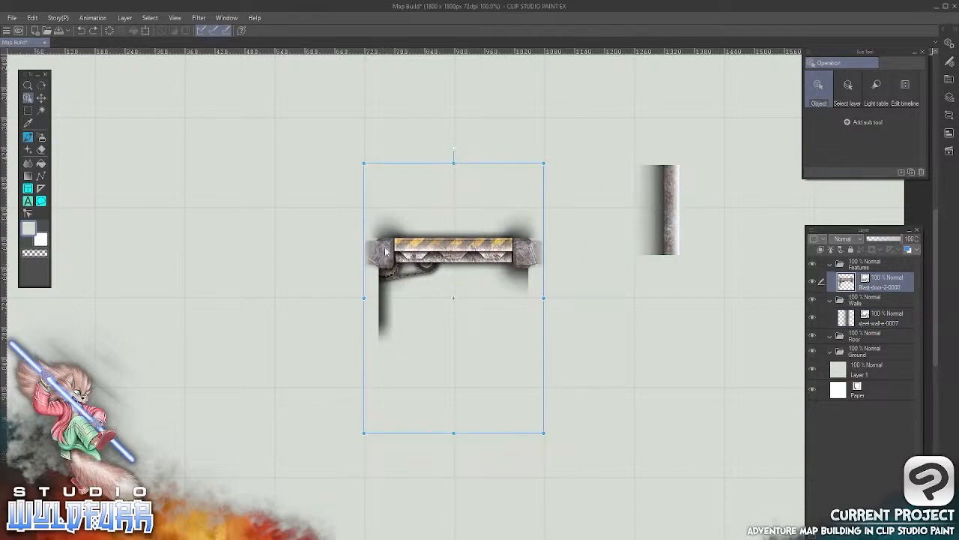
{"action": "left_click", "coordinate": [672, 210]}
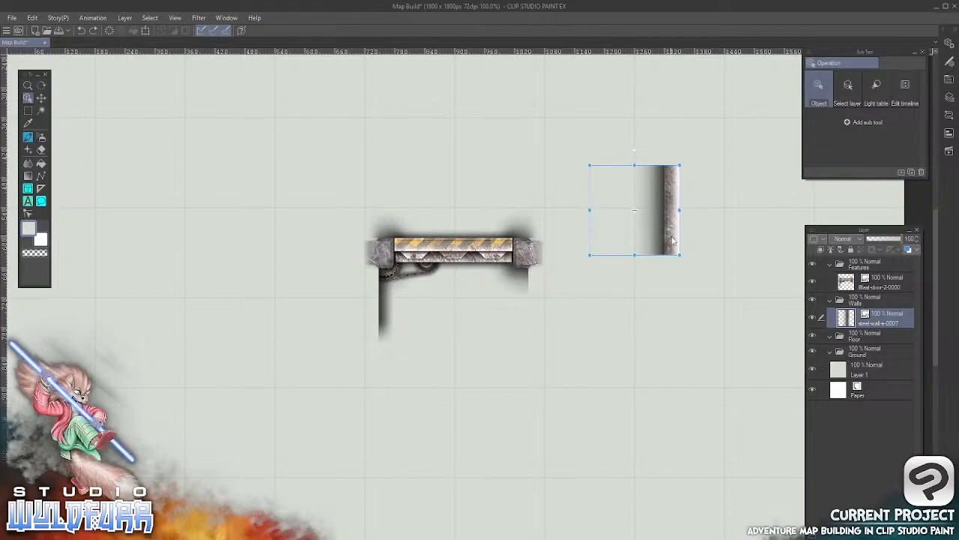
Move the wall tile down beside the blast door, and shift the door around the canvas until it overlaps the wall
{"action": "left_click_drag", "start_coordinate": [672, 242], "coordinate": [577, 344]}
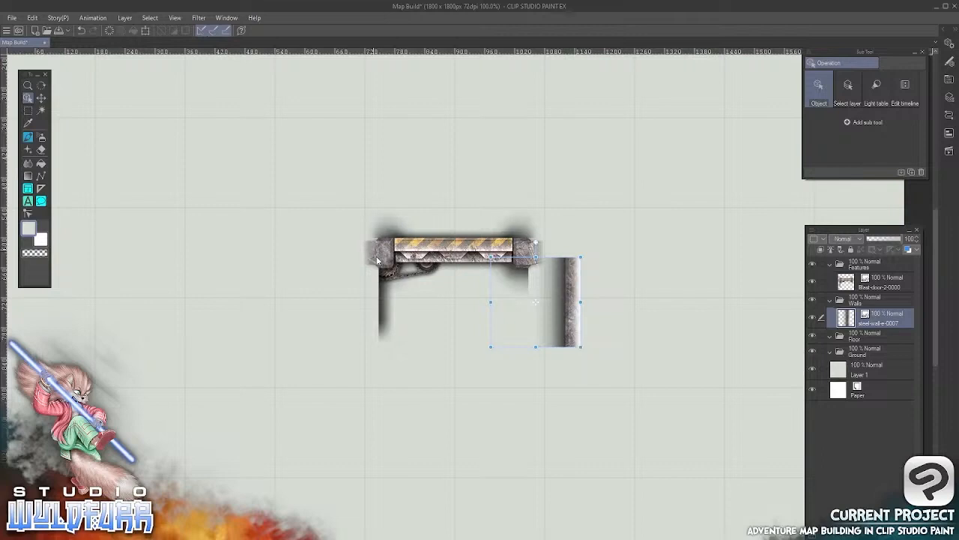
{"action": "left_click_drag", "start_coordinate": [380, 252], "coordinate": [361, 255]}
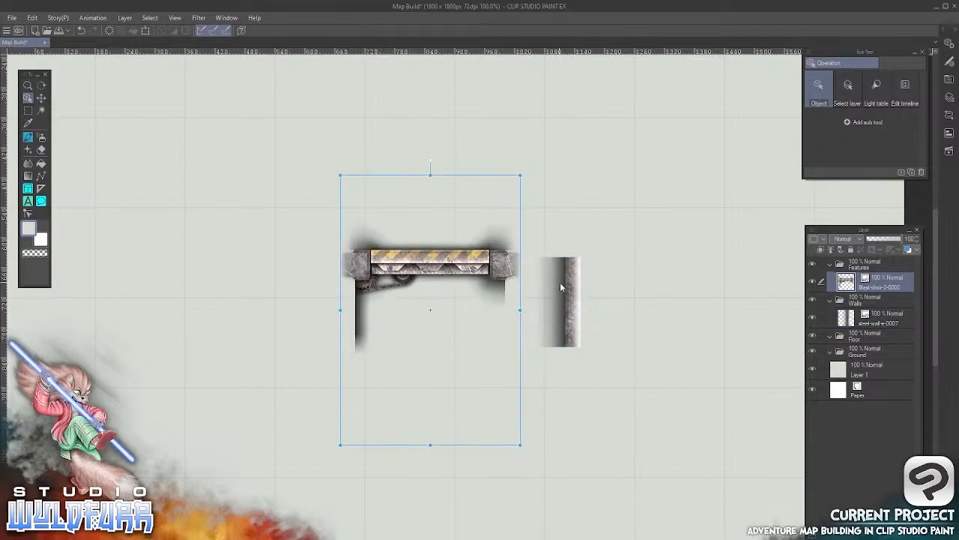
{"action": "left_click_drag", "start_coordinate": [357, 263], "coordinate": [382, 207]}
{"action": "left_click_drag", "start_coordinate": [503, 170], "coordinate": [583, 260]}
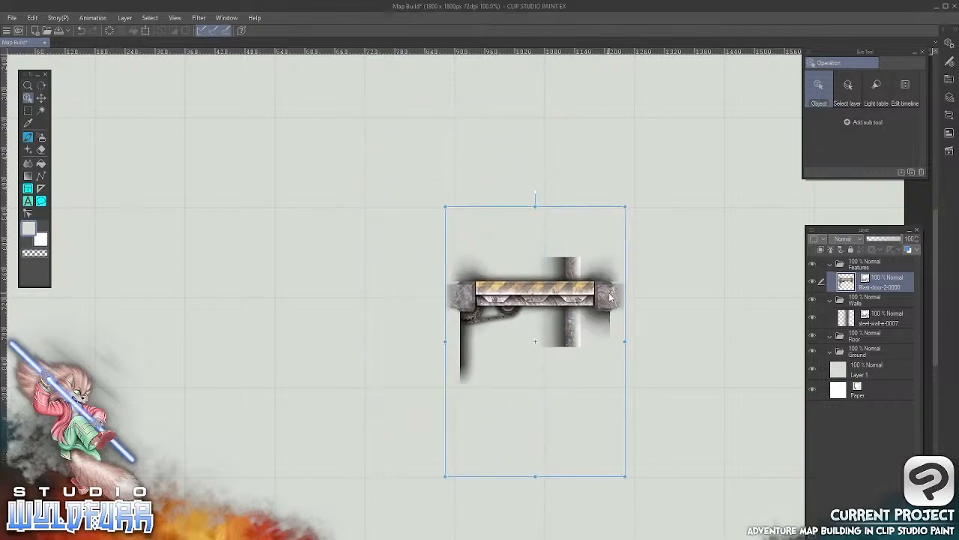
Select the background, wall and door layers directly on the canvas, and move the blast door below the wall tile
{"action": "left_click", "coordinate": [690, 348]}
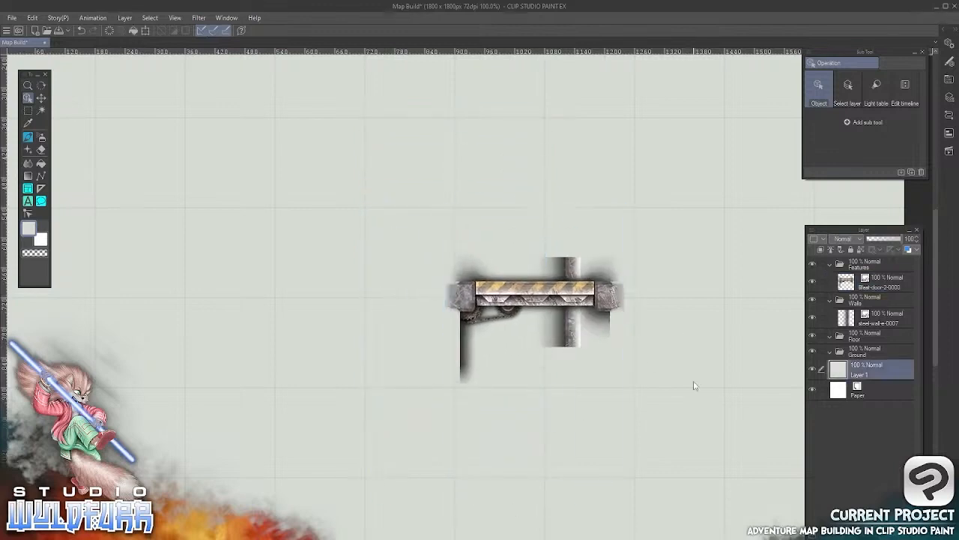
{"action": "left_click", "coordinate": [571, 332]}
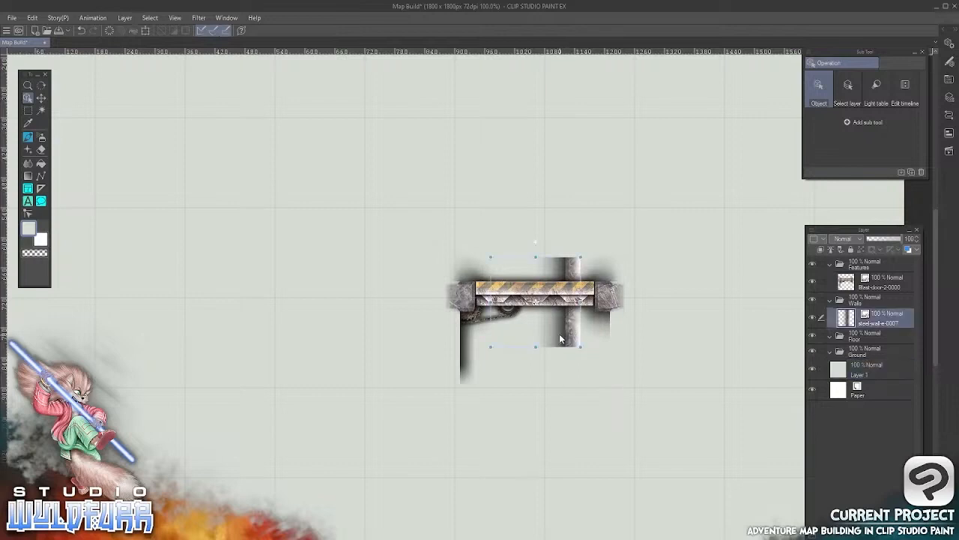
{"action": "left_click", "coordinate": [574, 326]}
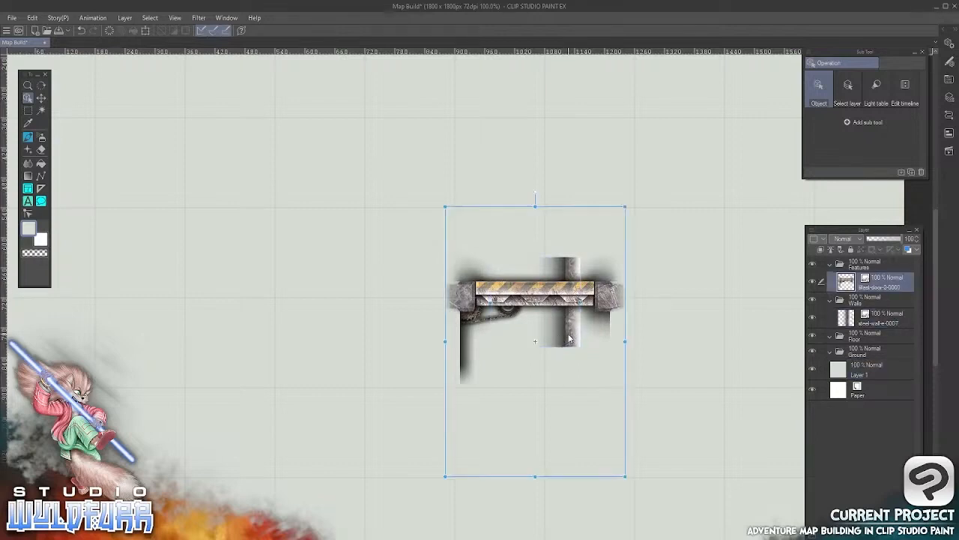
{"action": "left_click_drag", "start_coordinate": [579, 294], "coordinate": [502, 361]}
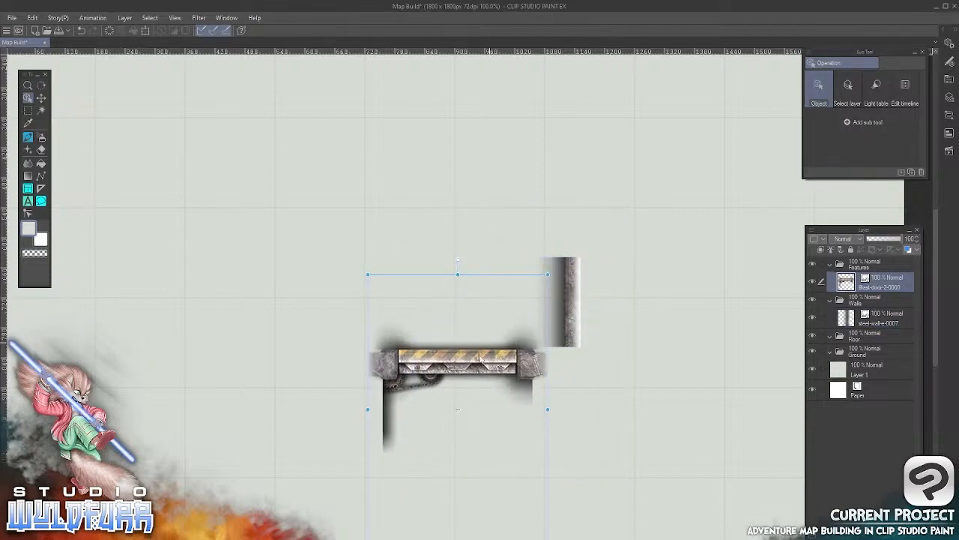
Move the steel-wall-e-0007 tile back and align it exactly to the grid square between 900 and 1080 px horizontally
{"action": "left_click", "coordinate": [570, 302]}
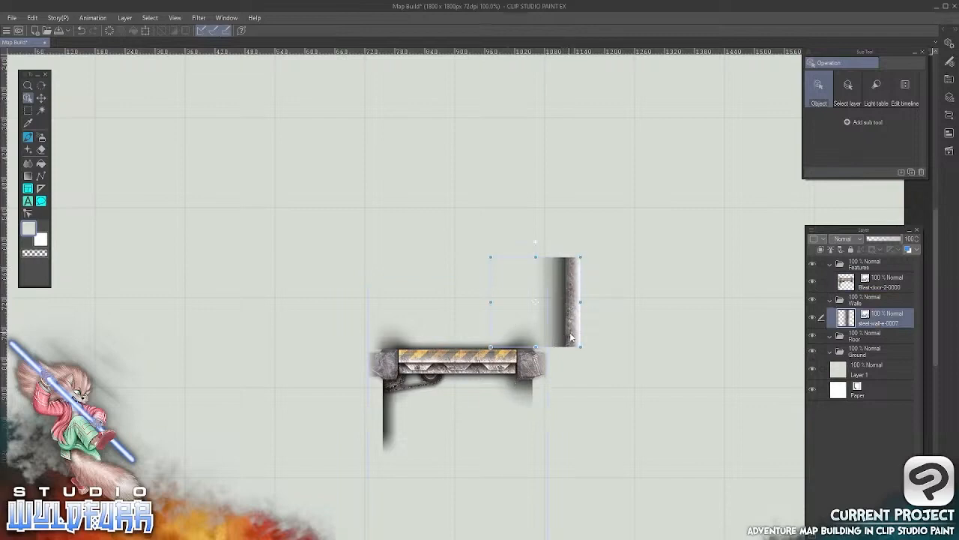
{"action": "left_click_drag", "start_coordinate": [570, 338], "coordinate": [537, 292]}
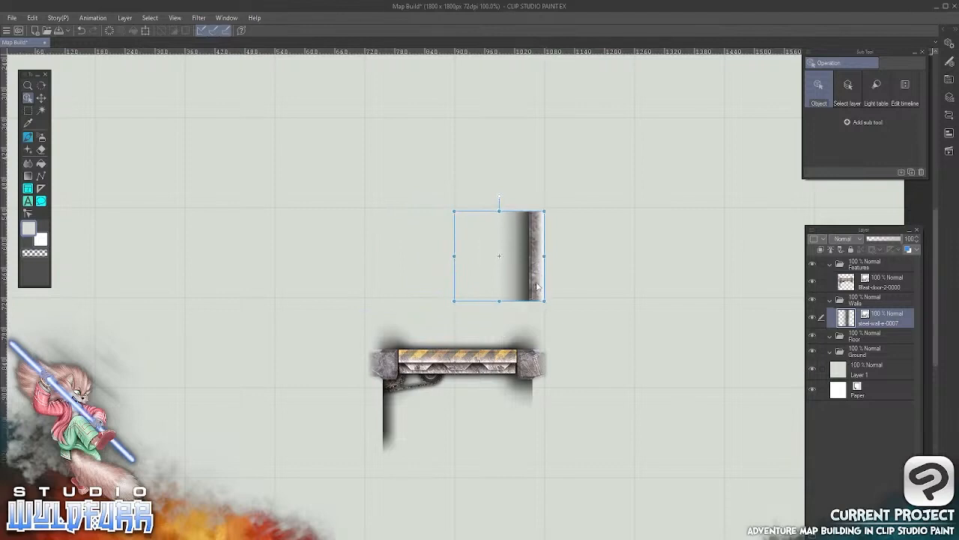
{"action": "mouse_move", "coordinate": [538, 292]}
{"action": "left_mouse_down"}
{"action": "mouse_move", "coordinate": [515, 303]}
{"action": "mouse_move", "coordinate": [542, 290]}
{"action": "left_mouse_up"}
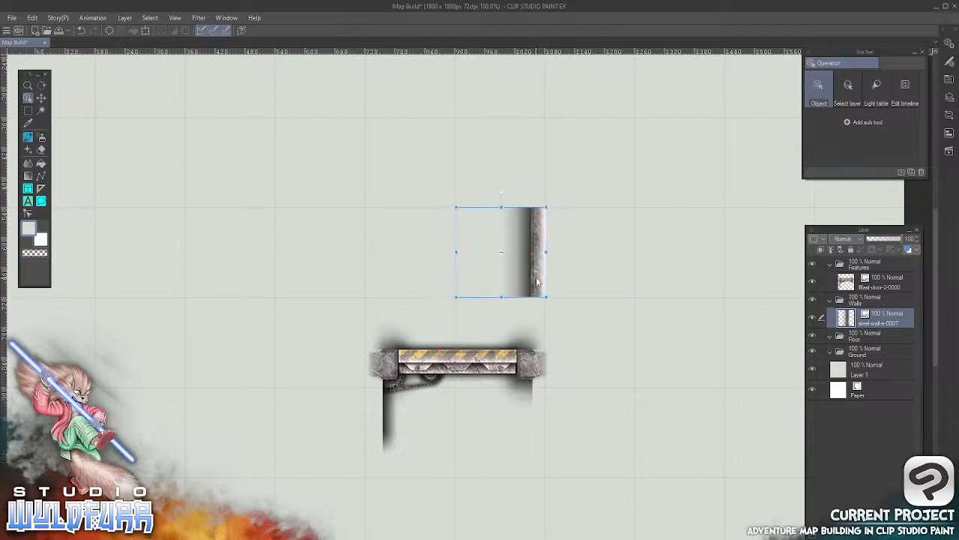
{"action": "scroll", "coordinate": [533, 273], "scroll_direction": "up", "scroll_amount": 5}
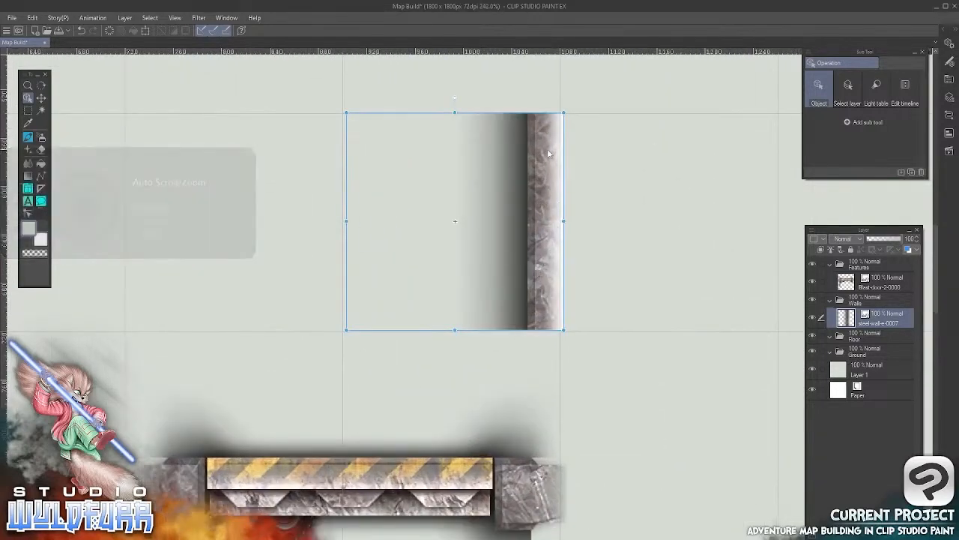
{"action": "left_click_drag", "start_coordinate": [548, 154], "coordinate": [541, 155]}
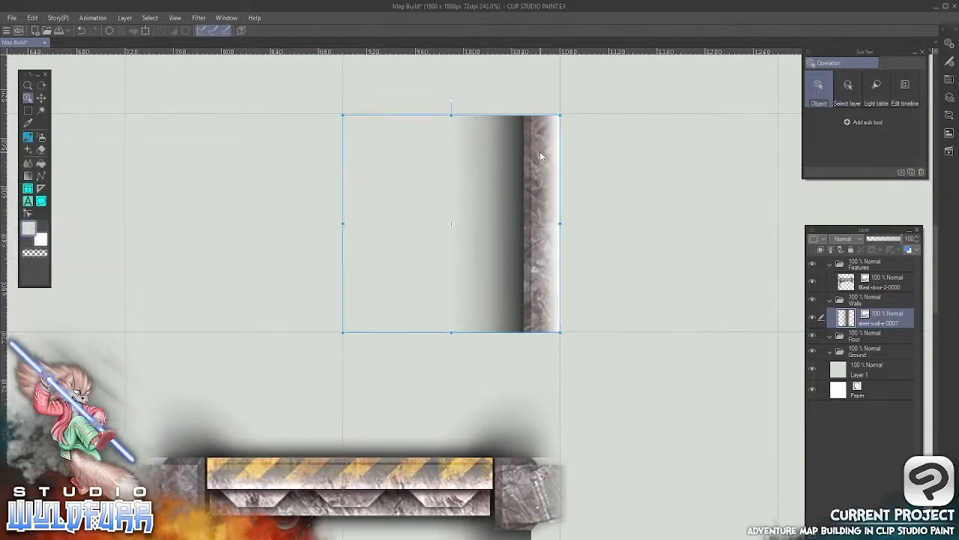
{"action": "key", "text": "Up"}
{"action": "key", "text": "Right"}
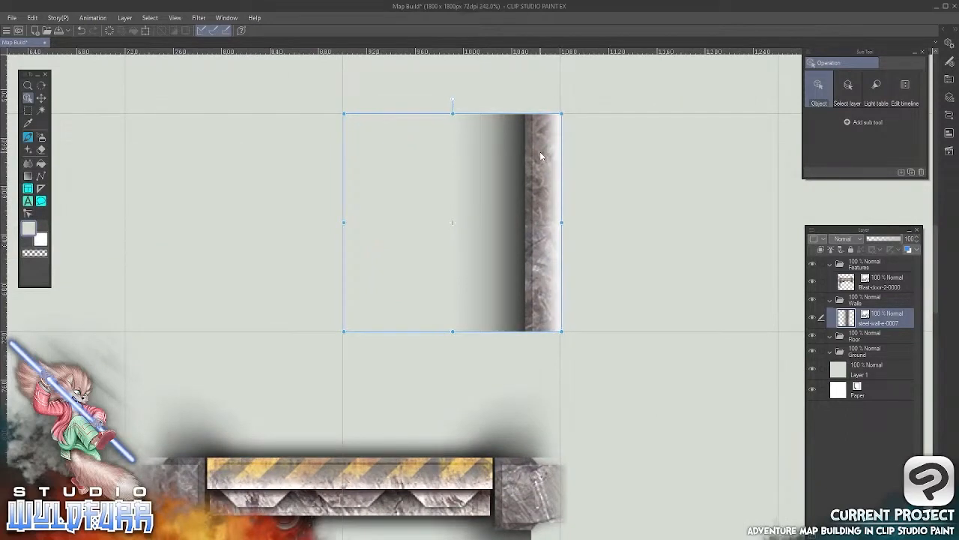
{"action": "key", "text": "Left"}
Move the blast door layer up with the Move layer tool so its right end sits over the wall tile
{"action": "left_click", "coordinate": [42, 98]}
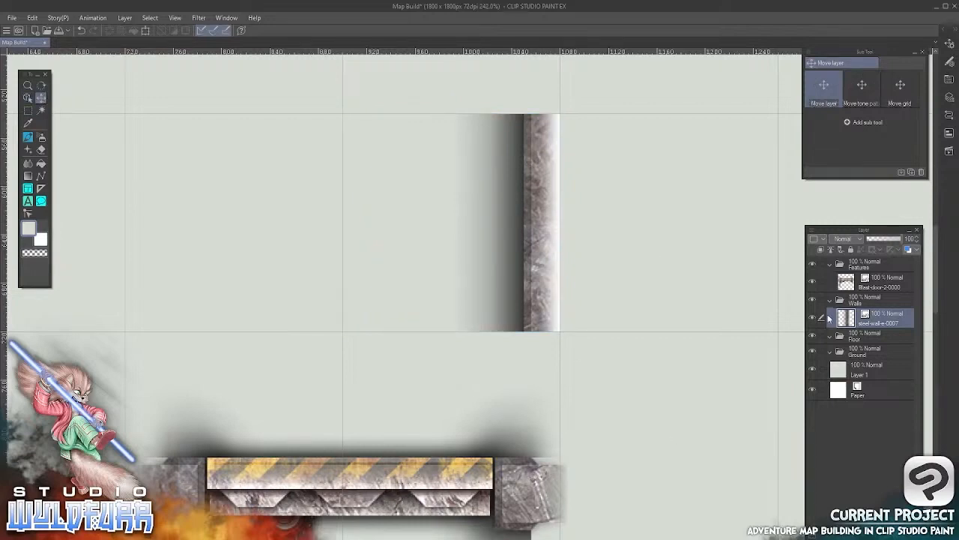
{"action": "left_click", "coordinate": [845, 283]}
{"action": "left_click_drag", "start_coordinate": [555, 489], "coordinate": [551, 164]}
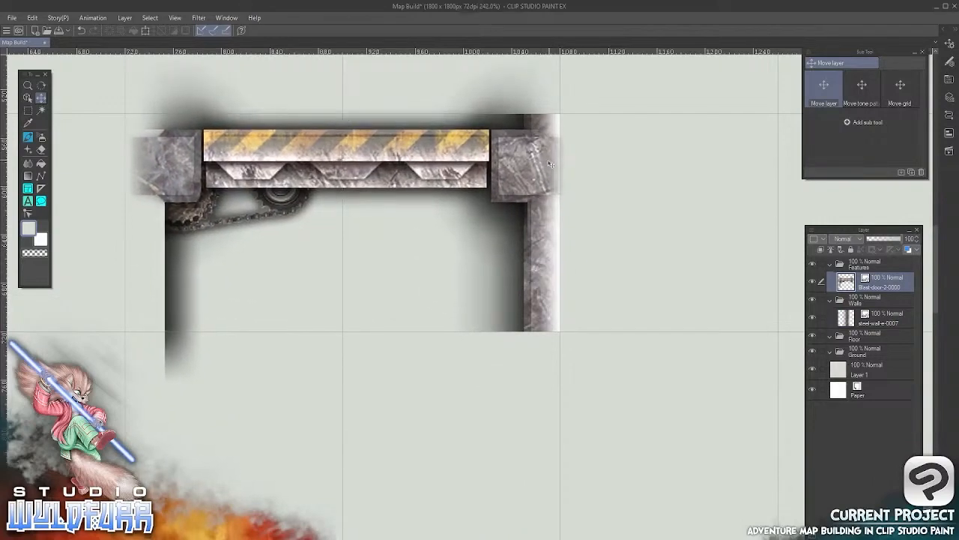
Import steel-wall-w-0006.png from the Steel Walls folder into the Walls layer folder and align it to the grid square at the door's left end
{"action": "key", "text": "alt+Tab"}
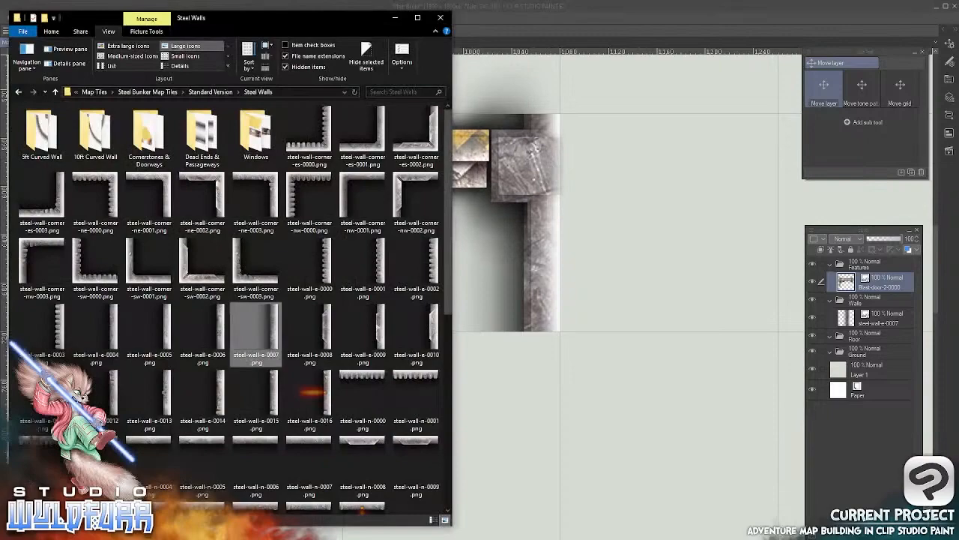
{"action": "left_click_drag", "start_coordinate": [450, 164], "coordinate": [448, 431]}
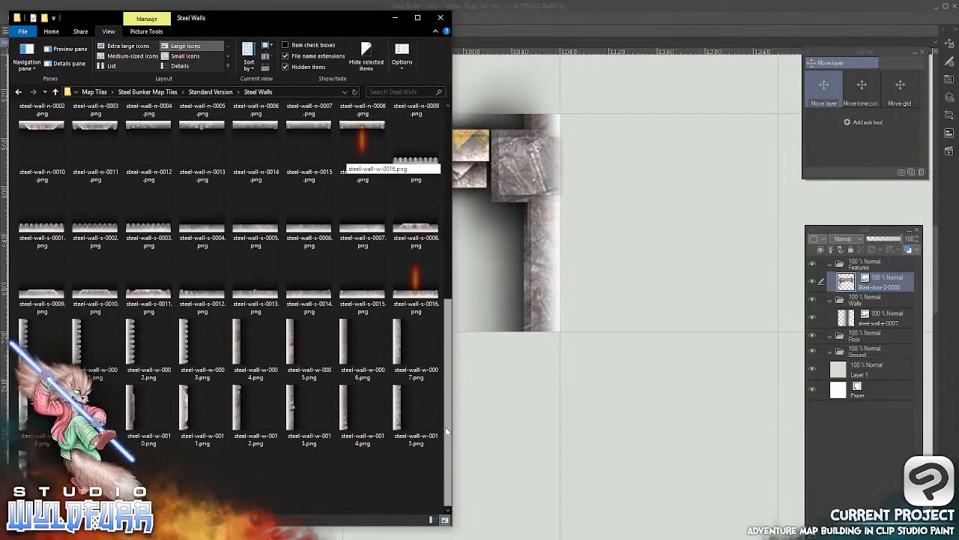
{"action": "left_click_drag", "start_coordinate": [362, 339], "coordinate": [865, 313]}
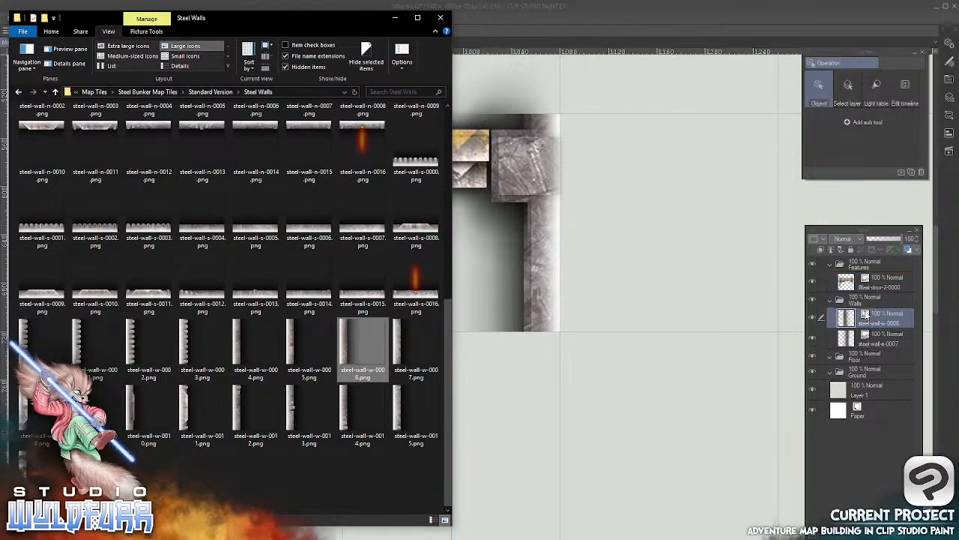
{"action": "left_click", "coordinate": [653, 28]}
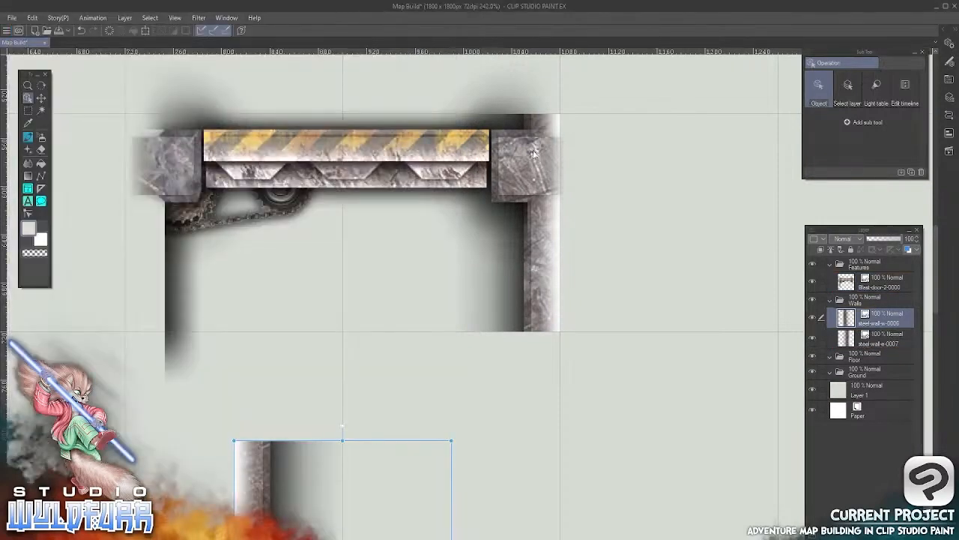
{"action": "left_click", "coordinate": [42, 98]}
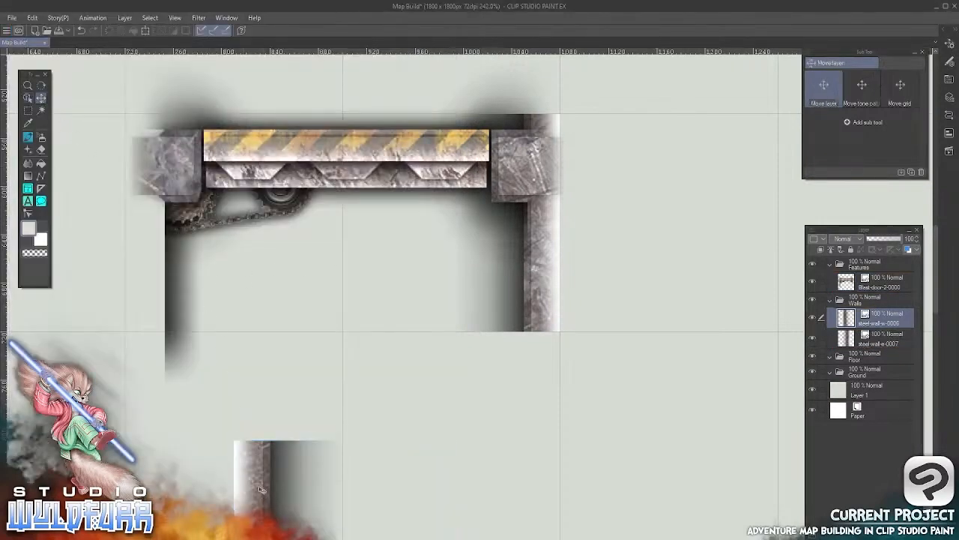
{"action": "left_click_drag", "start_coordinate": [254, 495], "coordinate": [175, 285]}
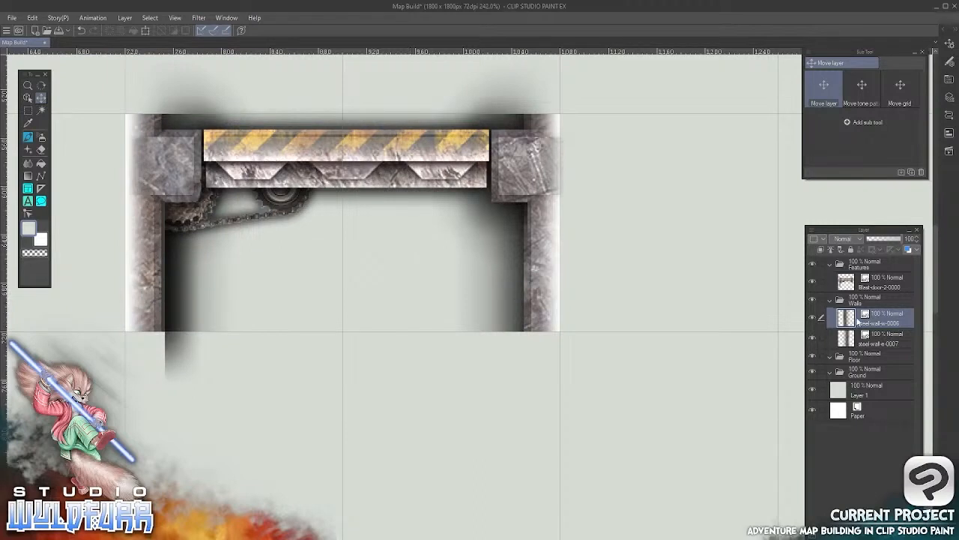
Try out the Object and Move layer tools on the left wall tile, shifting it slightly up and back onto its grid square
{"action": "left_click", "coordinate": [28, 98]}
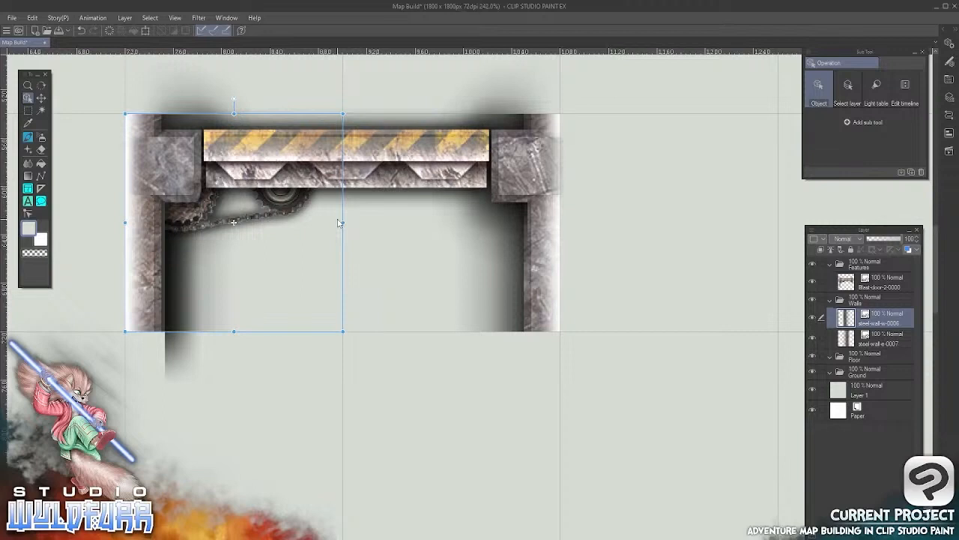
{"action": "left_click", "coordinate": [42, 98]}
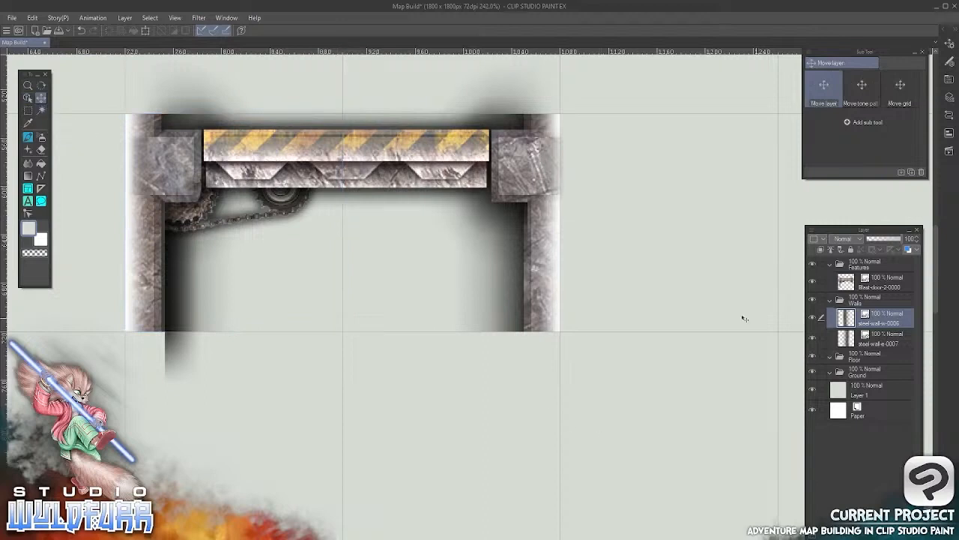
{"action": "mouse_move", "coordinate": [510, 159]}
{"action": "left_mouse_down"}
{"action": "mouse_move", "coordinate": [499, 230]}
{"action": "mouse_move", "coordinate": [501, 168]}
{"action": "mouse_move", "coordinate": [516, 137]}
{"action": "mouse_move", "coordinate": [513, 148]}
{"action": "left_mouse_up"}
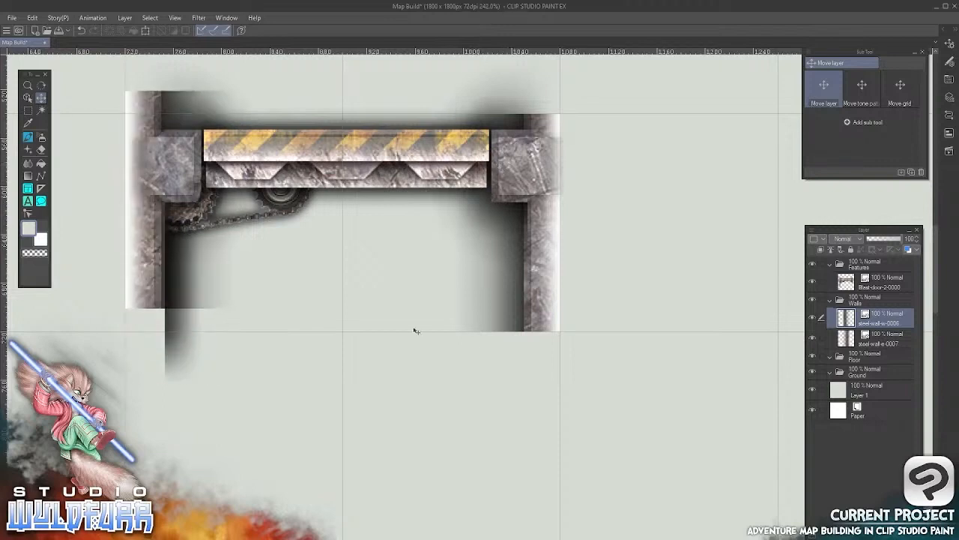
{"action": "left_click_drag", "start_coordinate": [370, 279], "coordinate": [372, 303]}
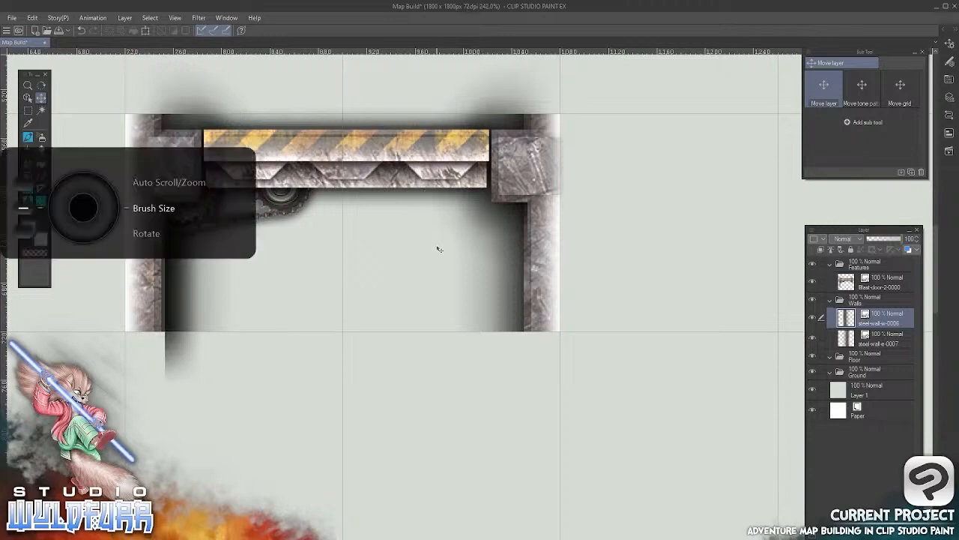
Import steel-wall-e-0016.png from the Steel Walls folder into the Walls layer folder and place it in the grid square above the door's right end
{"action": "scroll", "coordinate": [440, 248], "scroll_direction": "down", "scroll_amount": 2}
{"action": "scroll", "coordinate": [440, 248], "scroll_direction": "down", "scroll_amount": 2}
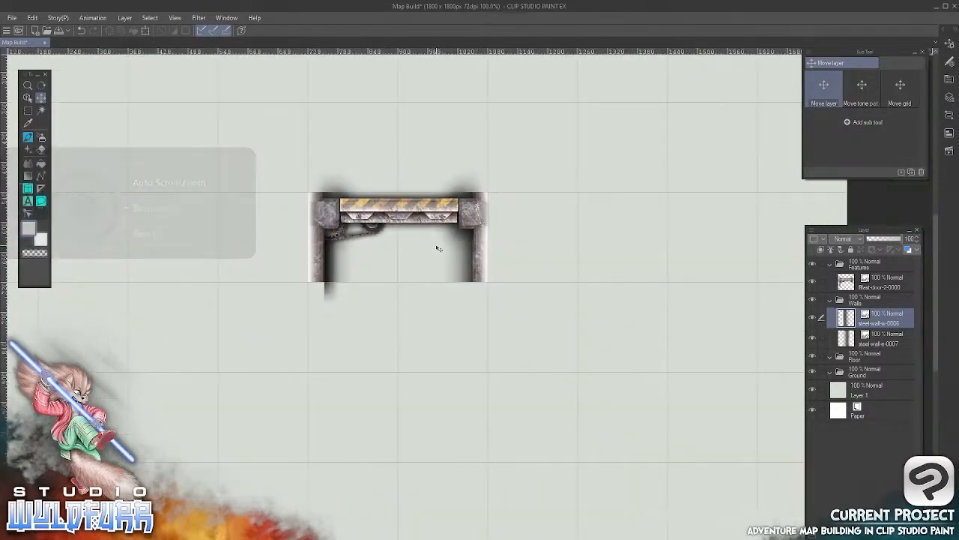
{"action": "left_click_drag", "start_coordinate": [437, 242], "coordinate": [491, 299]}
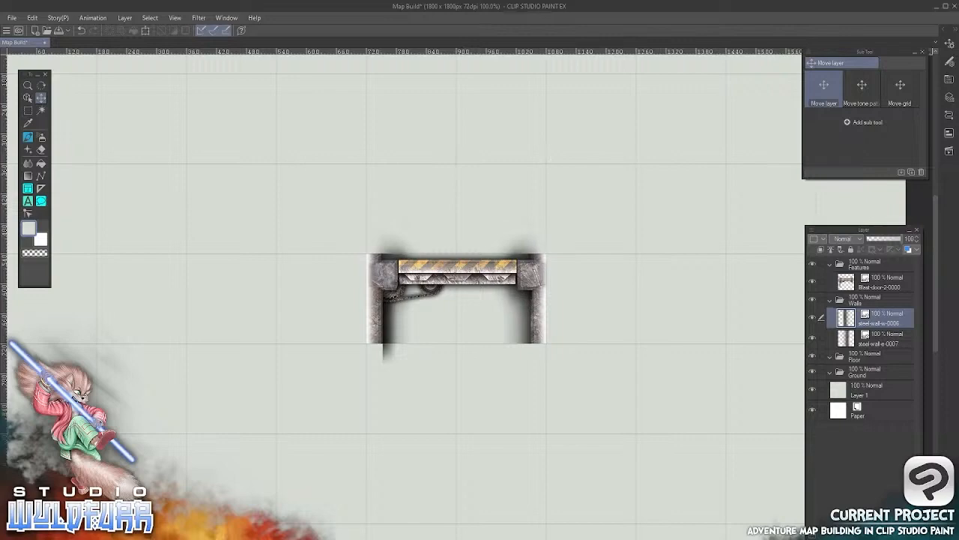
{"action": "key", "text": "alt+Tab"}
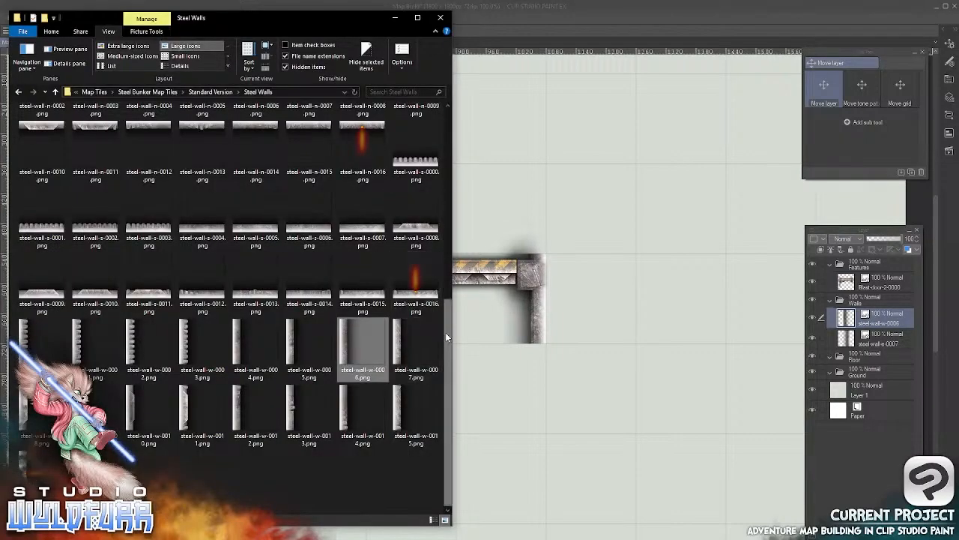
{"action": "left_click_drag", "start_coordinate": [447, 328], "coordinate": [447, 119]}
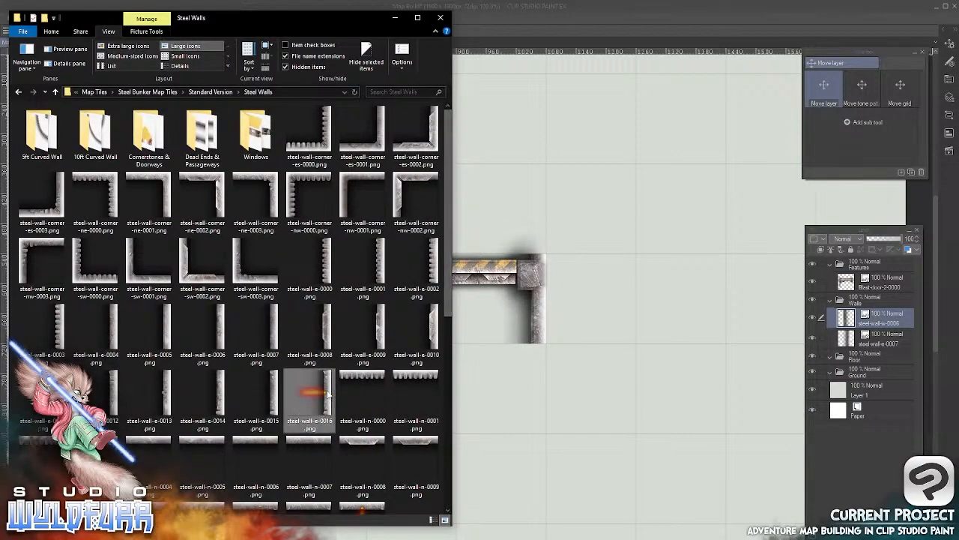
{"action": "left_click_drag", "start_coordinate": [326, 409], "coordinate": [849, 315]}
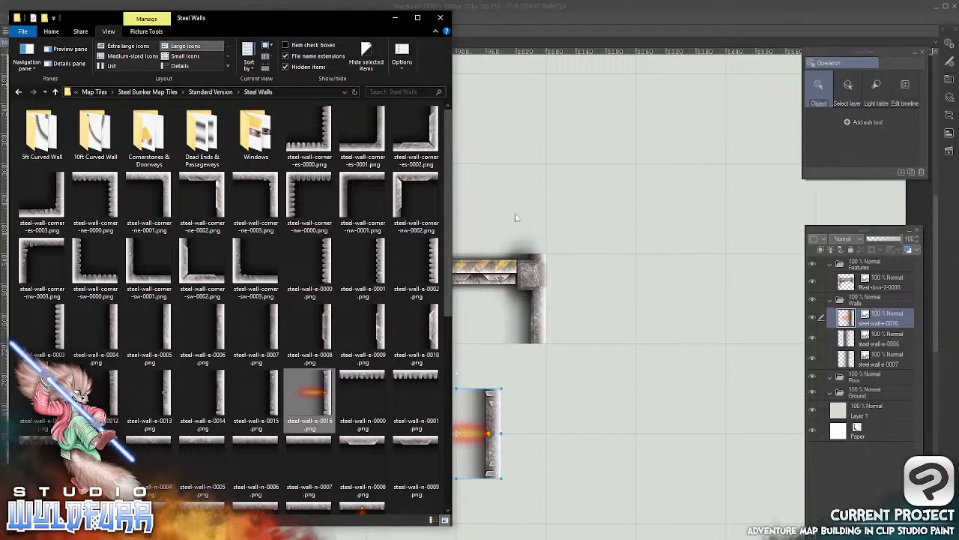
{"action": "left_click", "coordinate": [493, 436]}
{"action": "left_click_drag", "start_coordinate": [493, 403], "coordinate": [542, 183]}
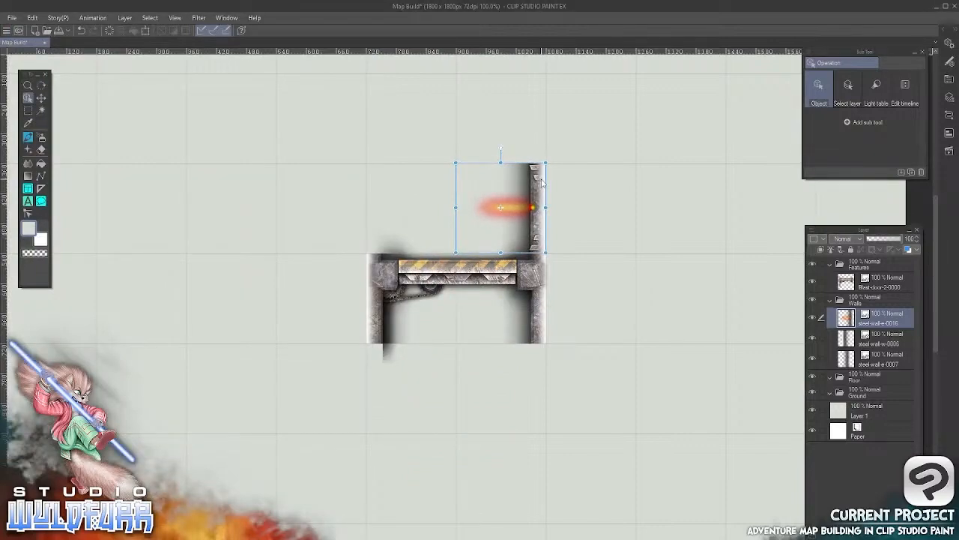
{"action": "key", "text": "alt+Tab"}
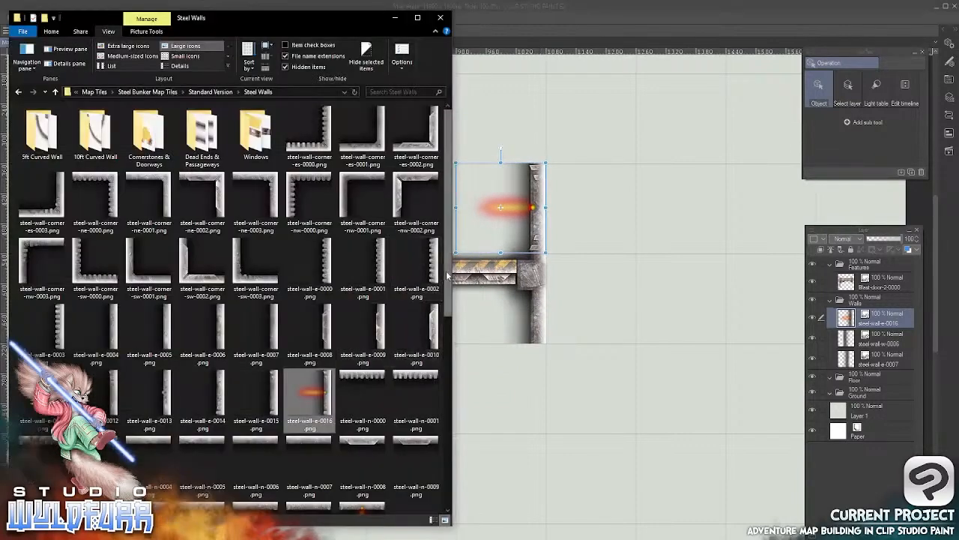
{"action": "scroll", "coordinate": [440, 416], "scroll_direction": "down", "scroll_amount": 3}
{"action": "scroll", "coordinate": [440, 416], "scroll_direction": "down", "scroll_amount": 3}
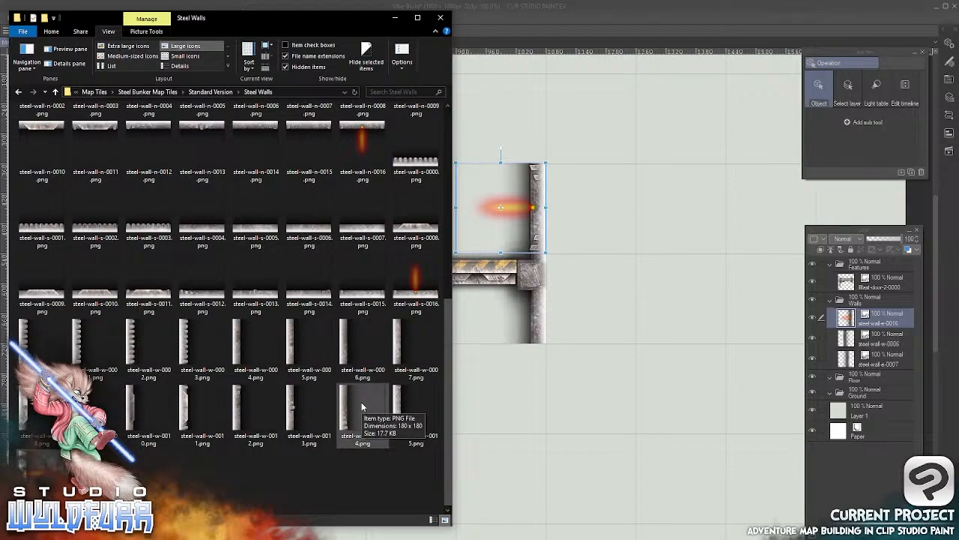
{"action": "left_click_drag", "start_coordinate": [30, 474], "coordinate": [554, 345]}
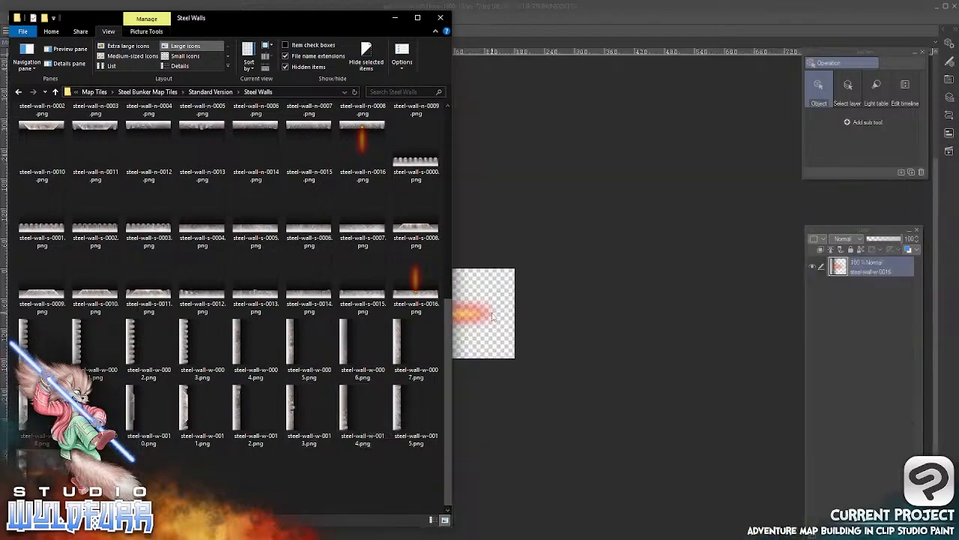
{"action": "left_click", "coordinate": [487, 23]}
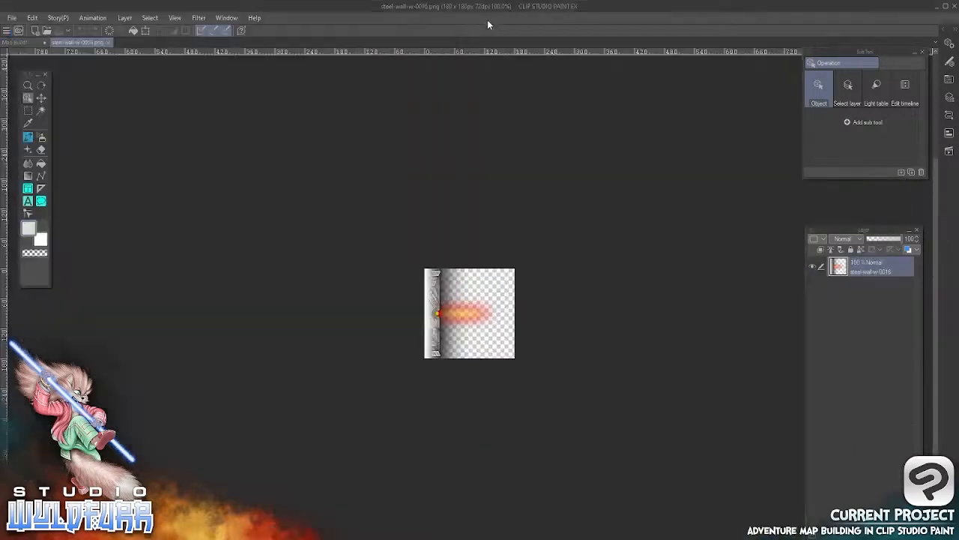
{"action": "left_click", "coordinate": [108, 42]}
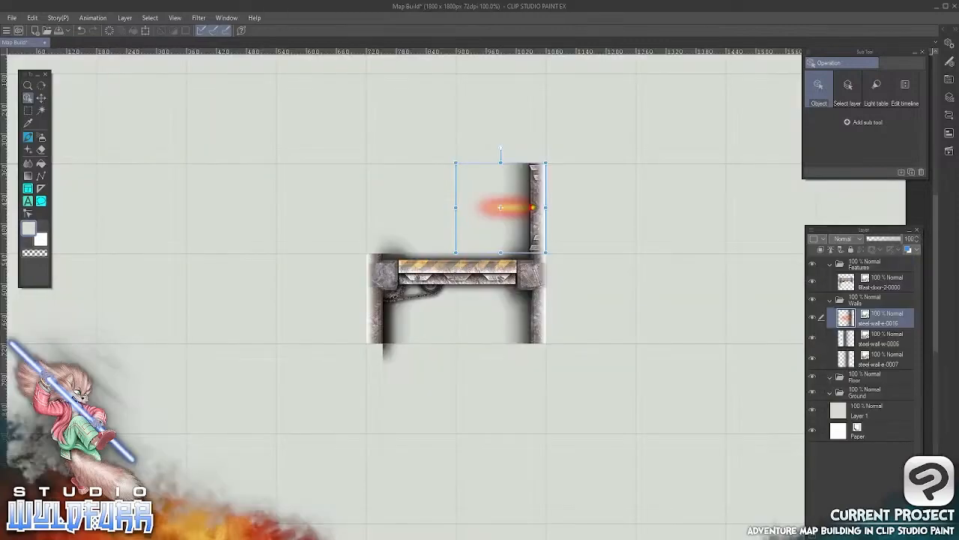
Import steel-wall-w-0016.png into the Walls layer folder and place it in the grid square above the door's left end
{"action": "key", "text": "alt+Tab"}
{"action": "left_click_drag", "start_coordinate": [416, 296], "coordinate": [849, 315]}
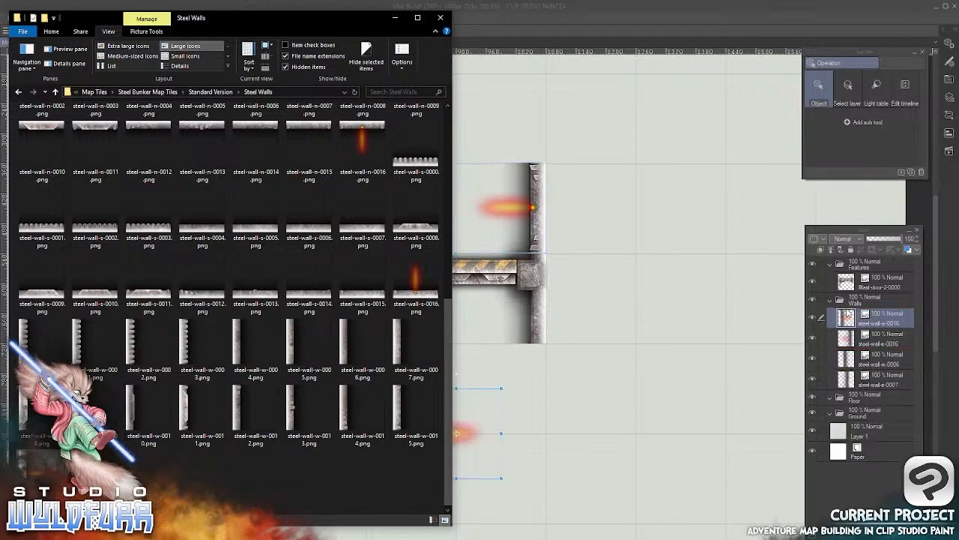
{"action": "left_click", "coordinate": [483, 418]}
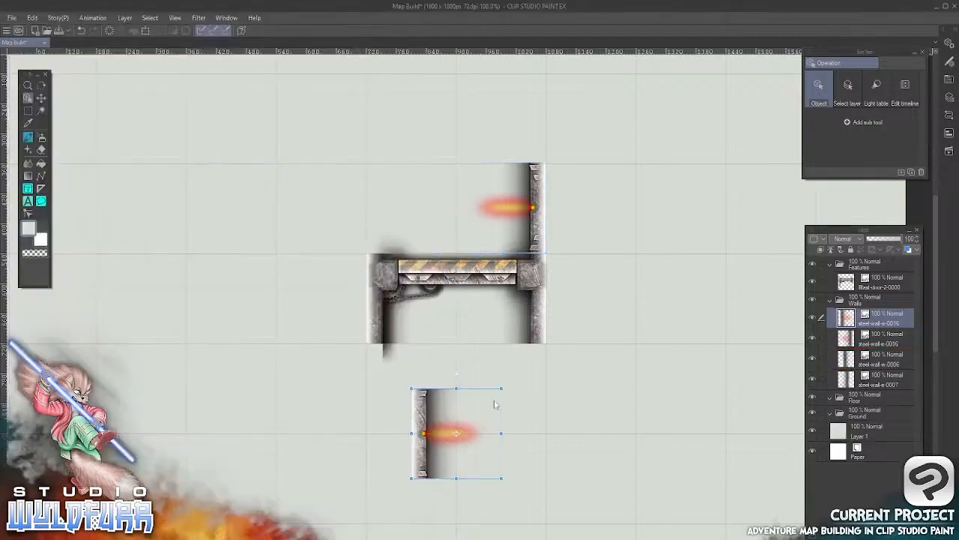
{"action": "left_click_drag", "start_coordinate": [444, 435], "coordinate": [398, 207]}
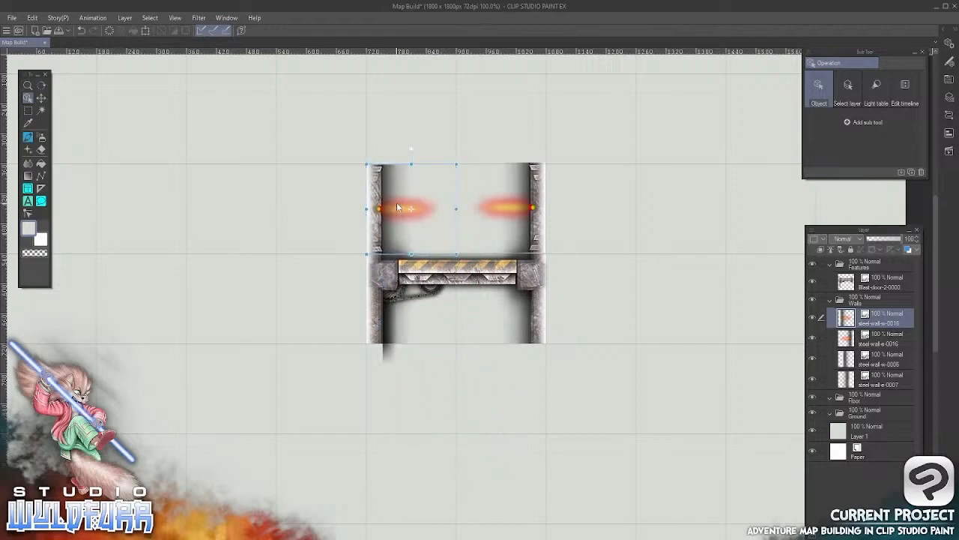
Import steel-wall-cornerstone-sw-0003.png from the Cornerstones & Doorways folder into Walls and place it directly above the left lit wall tile
{"action": "key", "text": "alt+Tab"}
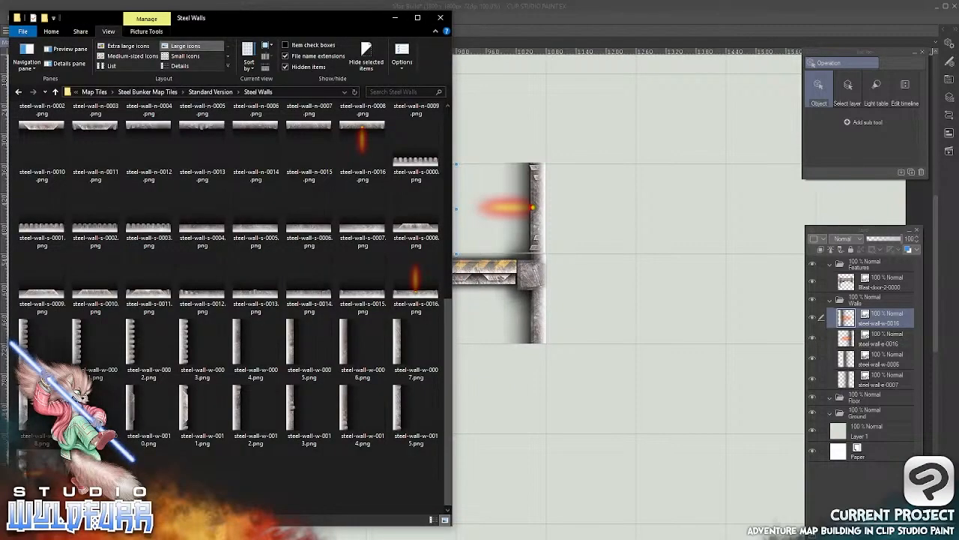
{"action": "scroll", "coordinate": [444, 180], "scroll_direction": "up", "scroll_amount": 5}
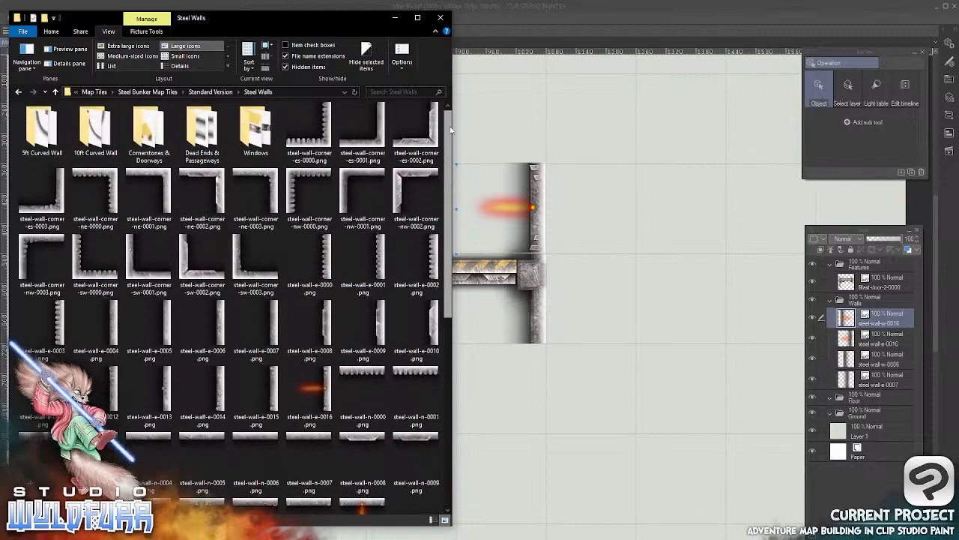
{"action": "double_click", "coordinate": [147, 139]}
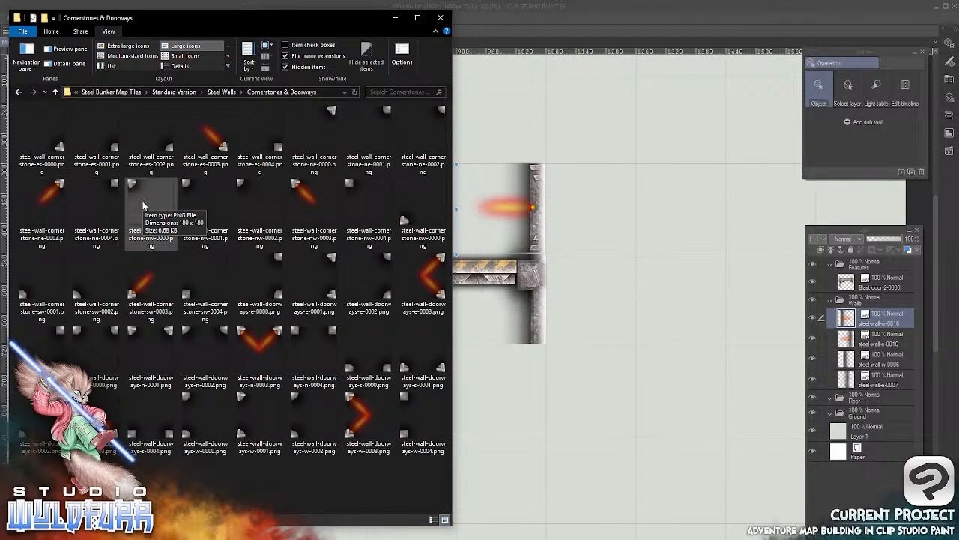
{"action": "left_click", "coordinate": [151, 285]}
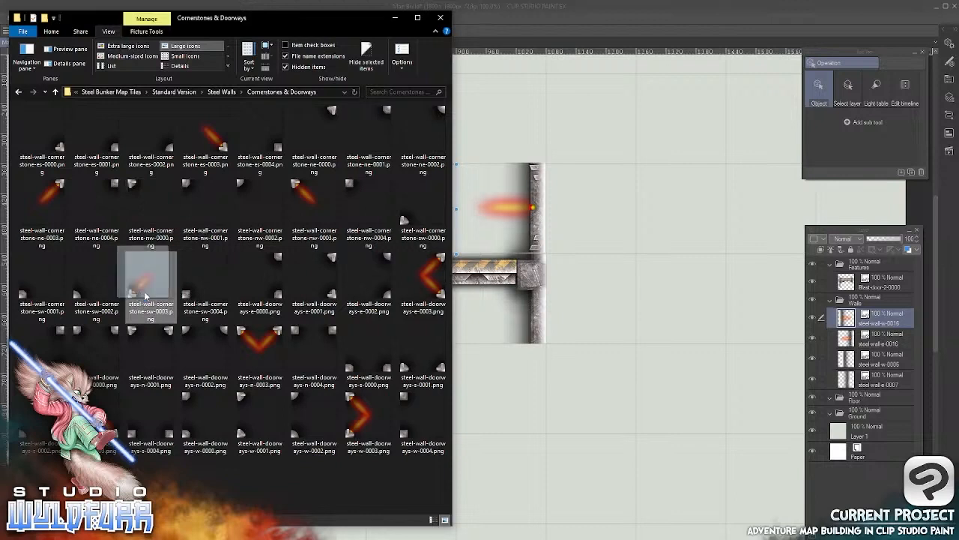
{"action": "left_click_drag", "start_coordinate": [491, 256], "coordinate": [871, 311]}
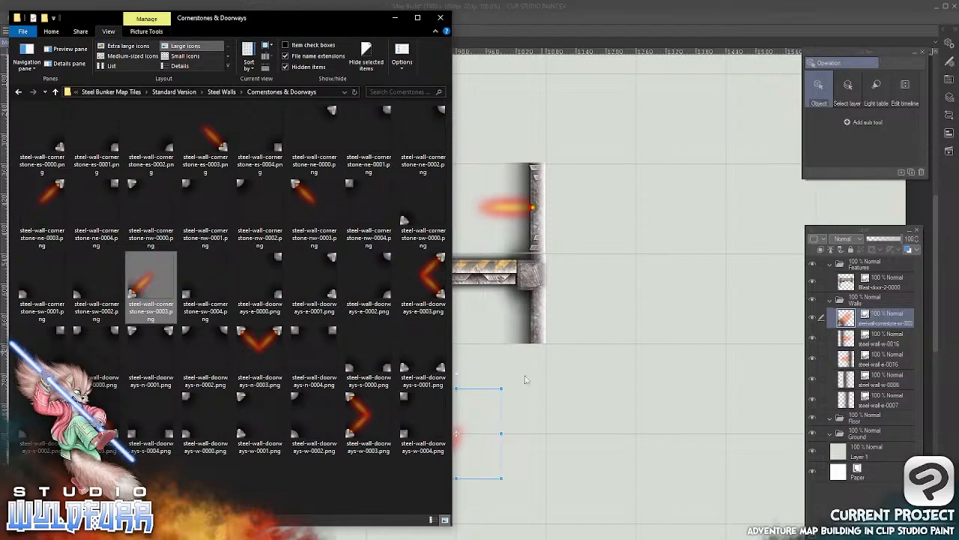
{"action": "left_click", "coordinate": [468, 442]}
{"action": "left_click_drag", "start_coordinate": [422, 470], "coordinate": [381, 155]}
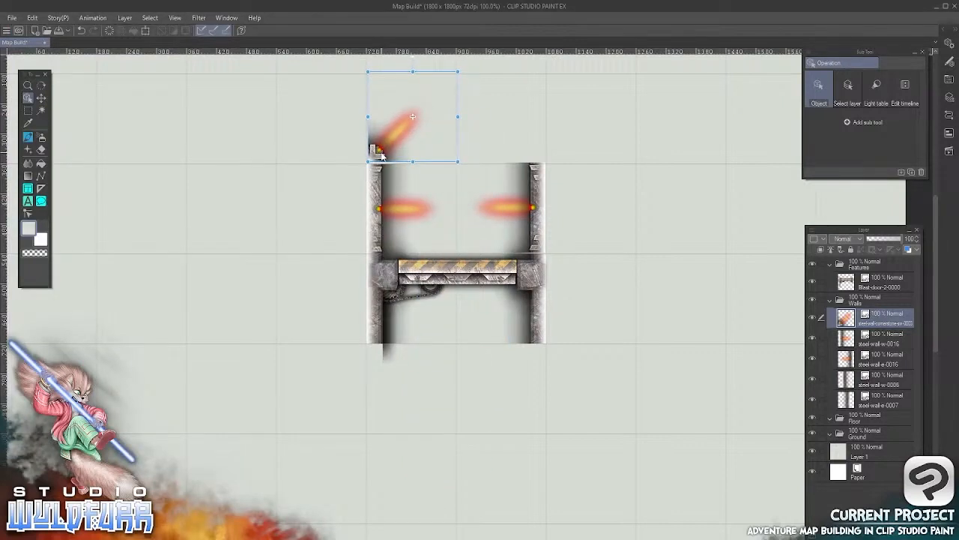
Import steel-wall-cornerstone-es-0003.png into the Walls layer folder and place it directly above the right lit wall tile
{"action": "key", "text": "alt+Tab"}
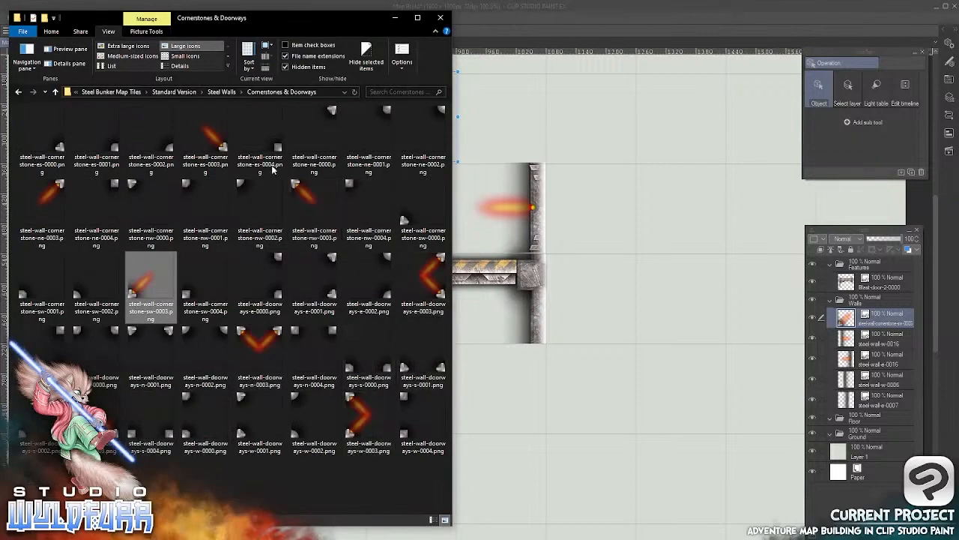
{"action": "left_click_drag", "start_coordinate": [215, 142], "coordinate": [890, 375]}
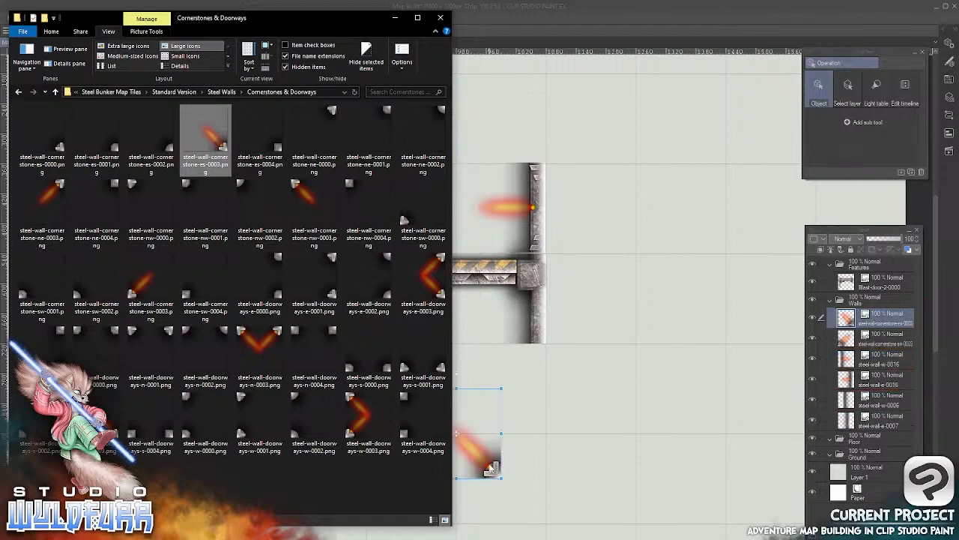
{"action": "left_click", "coordinate": [524, 178]}
{"action": "left_click_drag", "start_coordinate": [494, 465], "coordinate": [538, 150]}
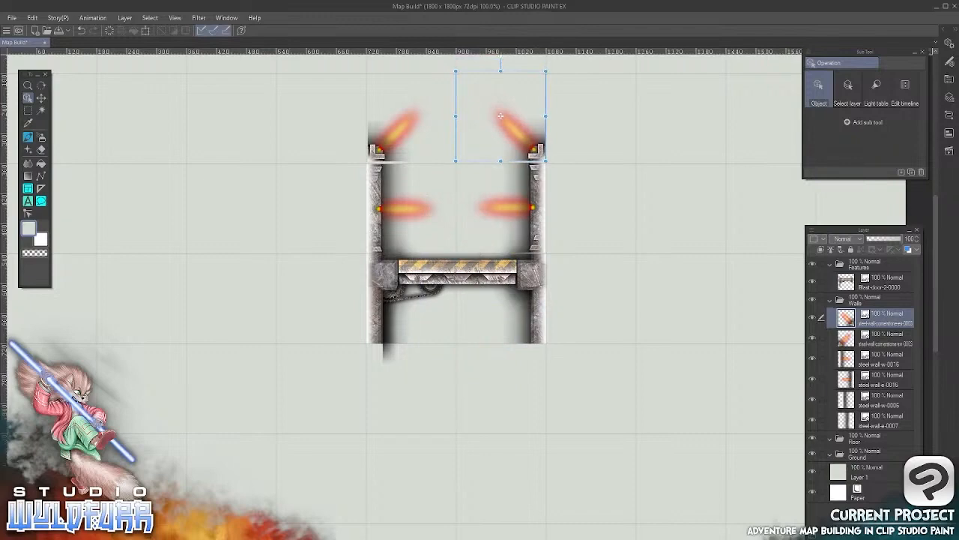
Import steel-wall-s-0014.png from the Steel Walls folder into Walls and place it in the grid square left of the left cornerstone tile
{"action": "left_click", "coordinate": [254, 533]}
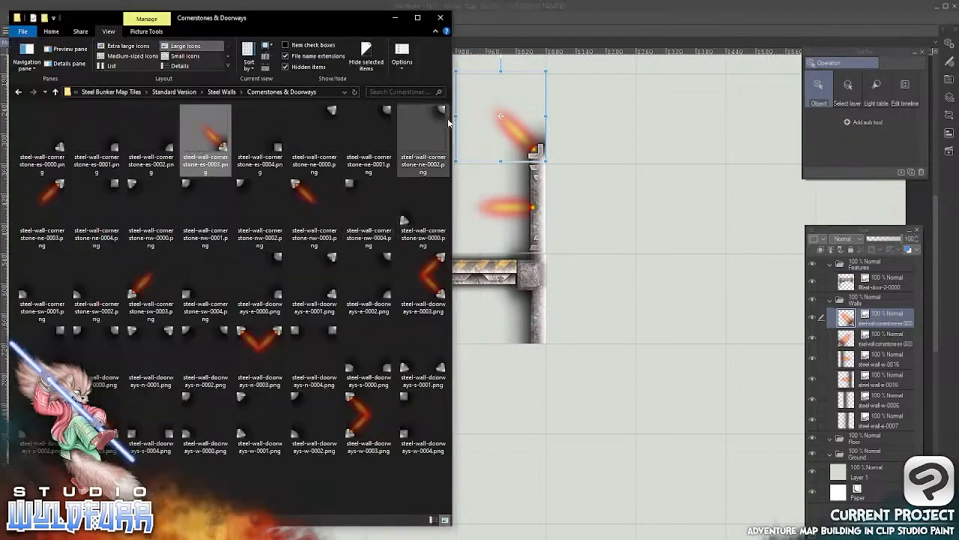
{"action": "left_click", "coordinate": [225, 92]}
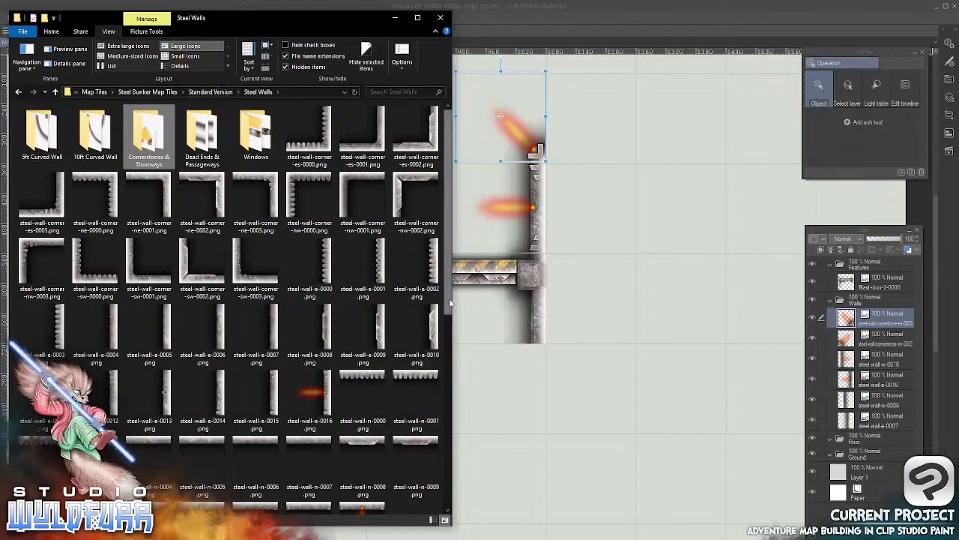
{"action": "scroll", "coordinate": [445, 412], "scroll_direction": "down", "scroll_amount": 2}
{"action": "scroll", "coordinate": [444, 413], "scroll_direction": "down", "scroll_amount": 3}
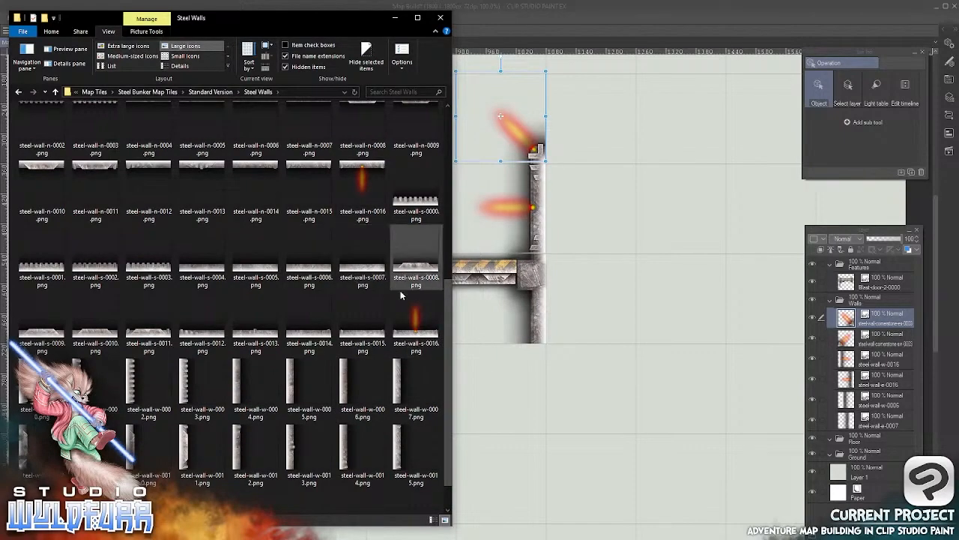
{"action": "left_click", "coordinate": [313, 321]}
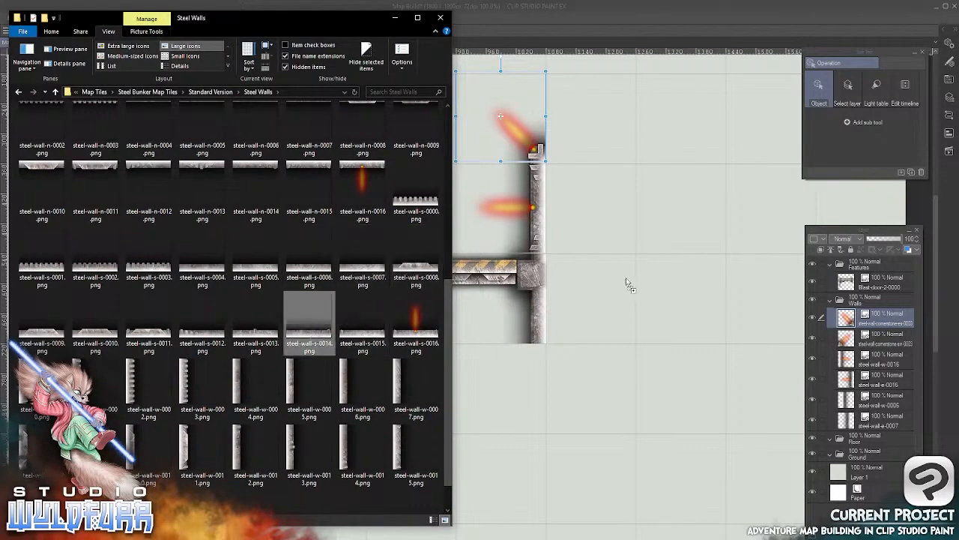
{"action": "left_click_drag", "start_coordinate": [844, 295], "coordinate": [861, 310]}
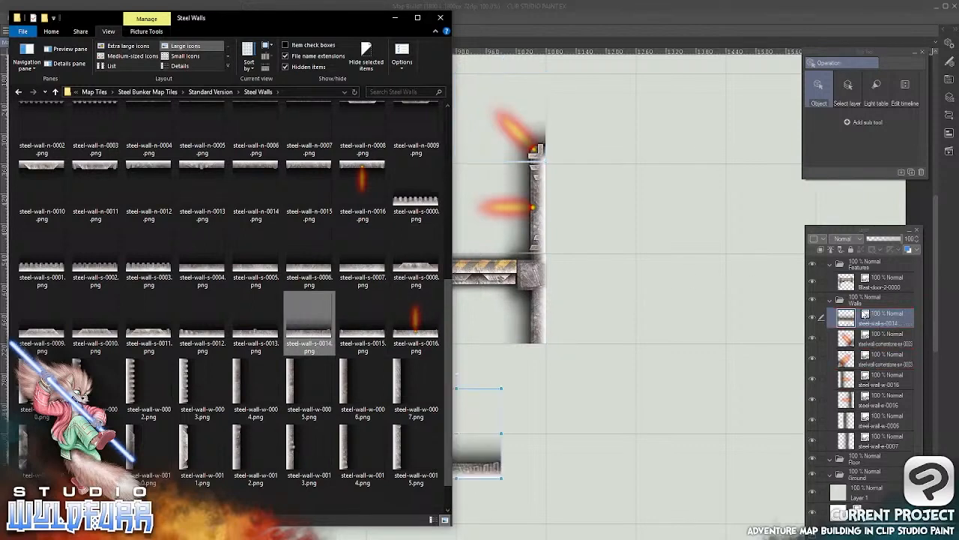
{"action": "left_click", "coordinate": [541, 23]}
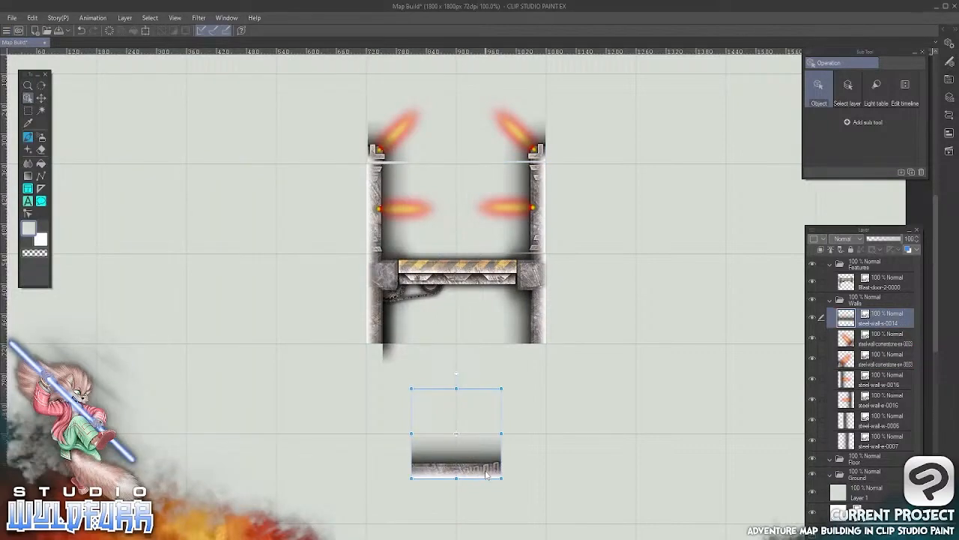
{"action": "left_click_drag", "start_coordinate": [488, 474], "coordinate": [348, 158]}
Import steel-wall-s-0012.png into the Walls layer folder and place it in the grid square right of the right cornerstone tile
{"action": "key", "text": "alt+Tab"}
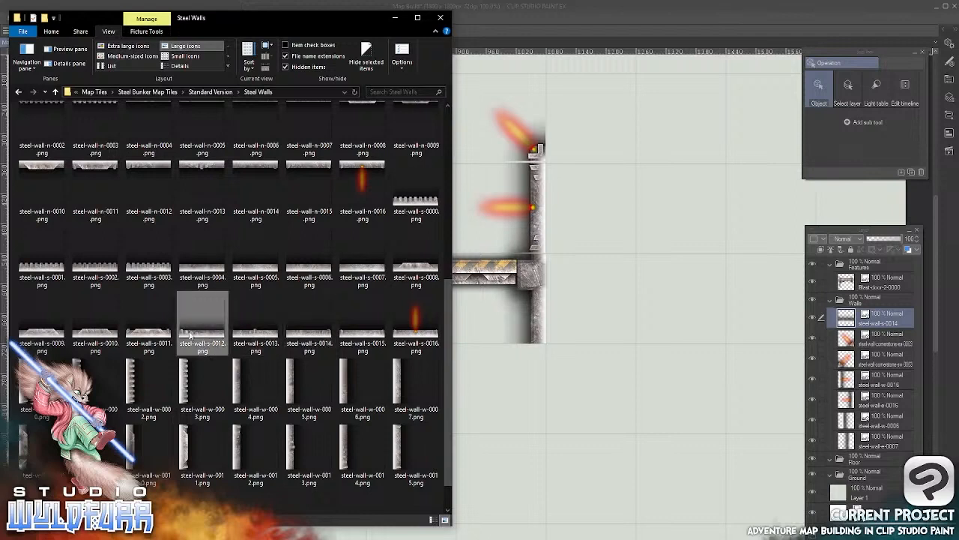
{"action": "left_click_drag", "start_coordinate": [201, 332], "coordinate": [851, 309]}
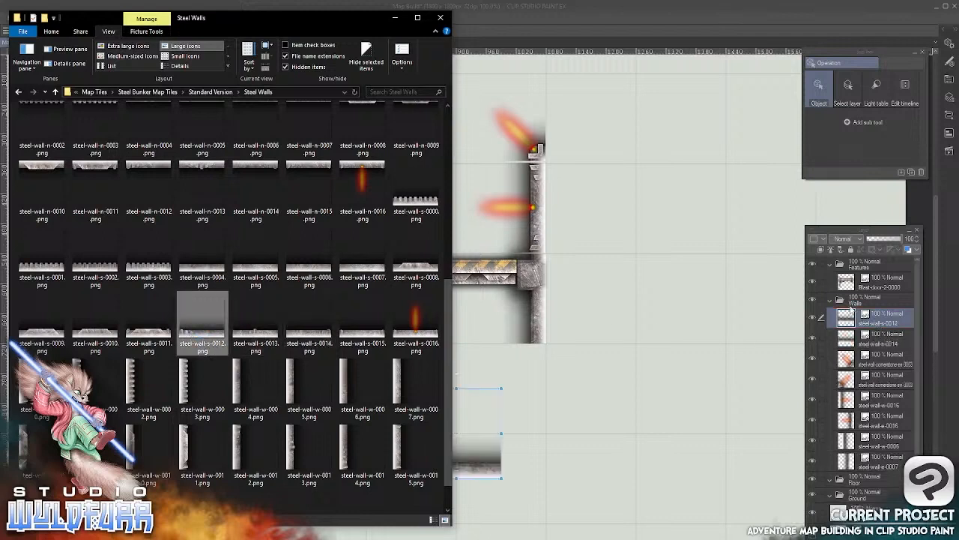
{"action": "left_click", "coordinate": [473, 469]}
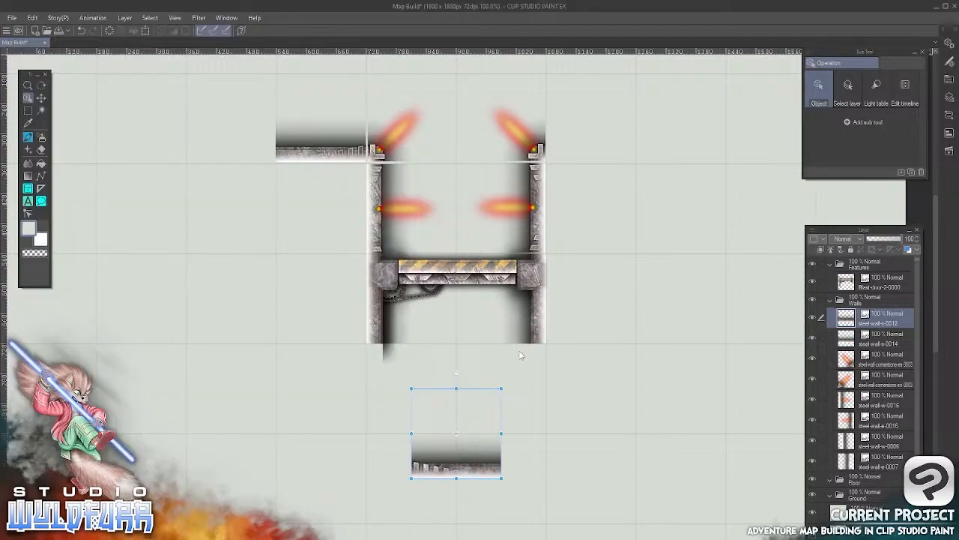
{"action": "left_click_drag", "start_coordinate": [459, 470], "coordinate": [593, 158]}
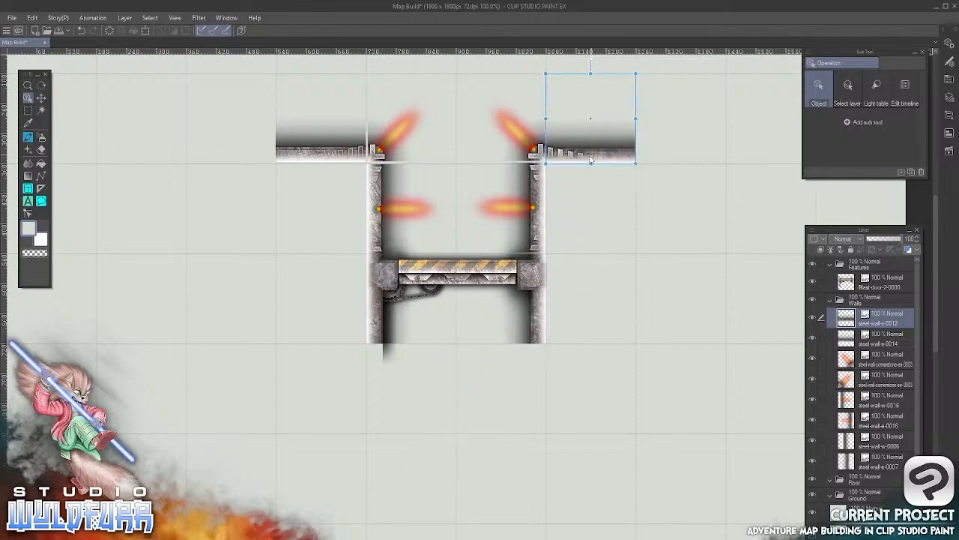
Align the horizontal steel-wall-s-0014 tile and the left cornerstone tile with the grid lines where they meet
{"action": "scroll", "coordinate": [492, 150], "scroll_direction": "up", "scroll_amount": 5}
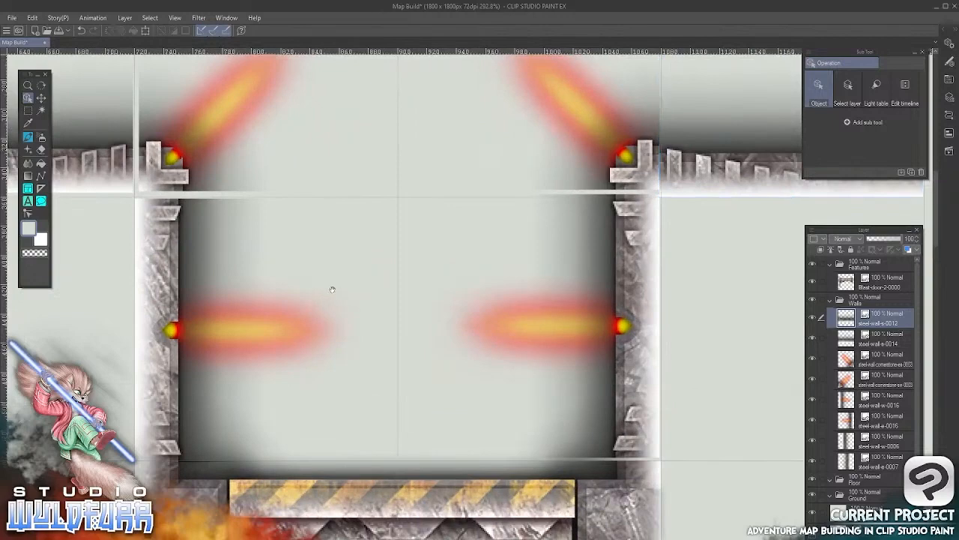
{"action": "left_click_drag", "start_coordinate": [332, 285], "coordinate": [589, 361]}
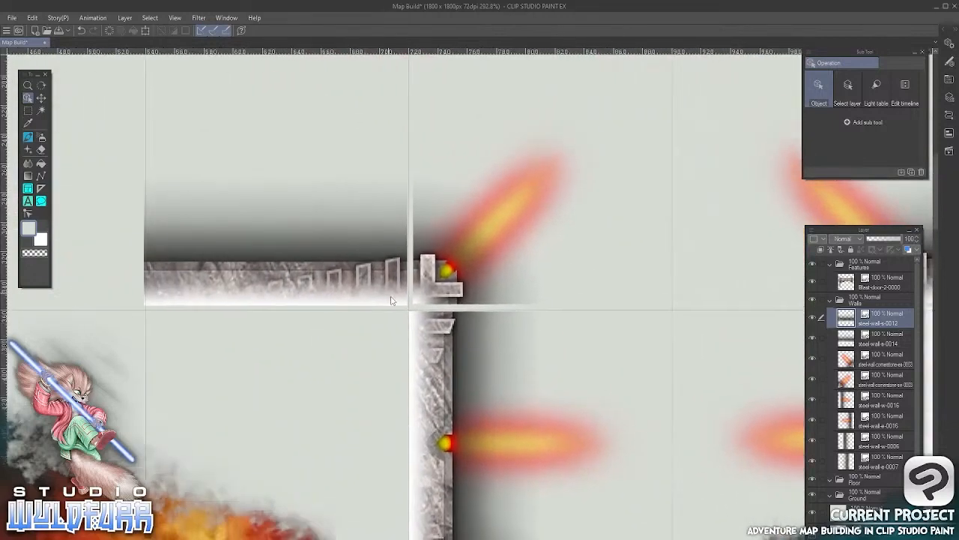
{"action": "left_click_drag", "start_coordinate": [389, 297], "coordinate": [437, 290]}
{"action": "left_click", "coordinate": [442, 284]}
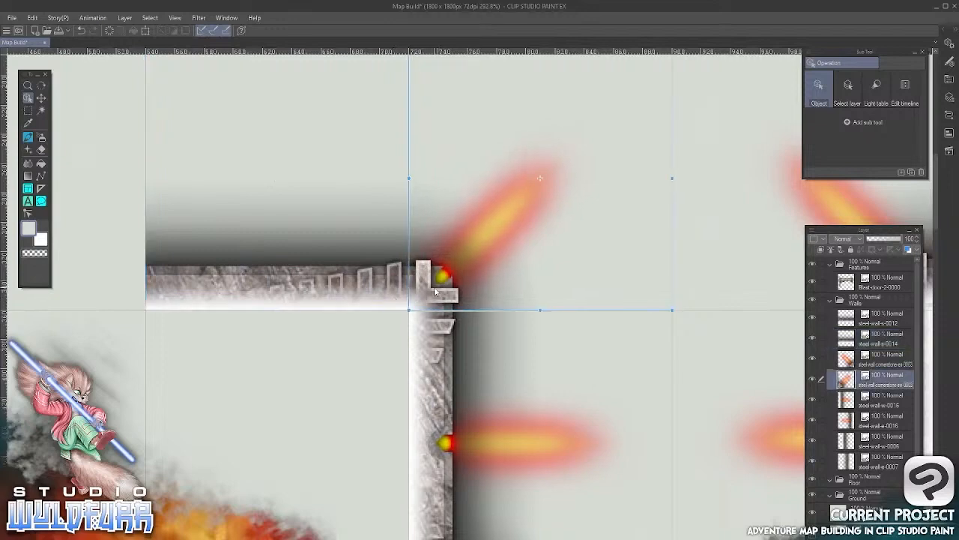
Nudge the left lit wall tile up so its edges sit on the grid lines
{"action": "left_click_drag", "start_coordinate": [547, 408], "coordinate": [522, 177]}
{"action": "left_click", "coordinate": [400, 309]}
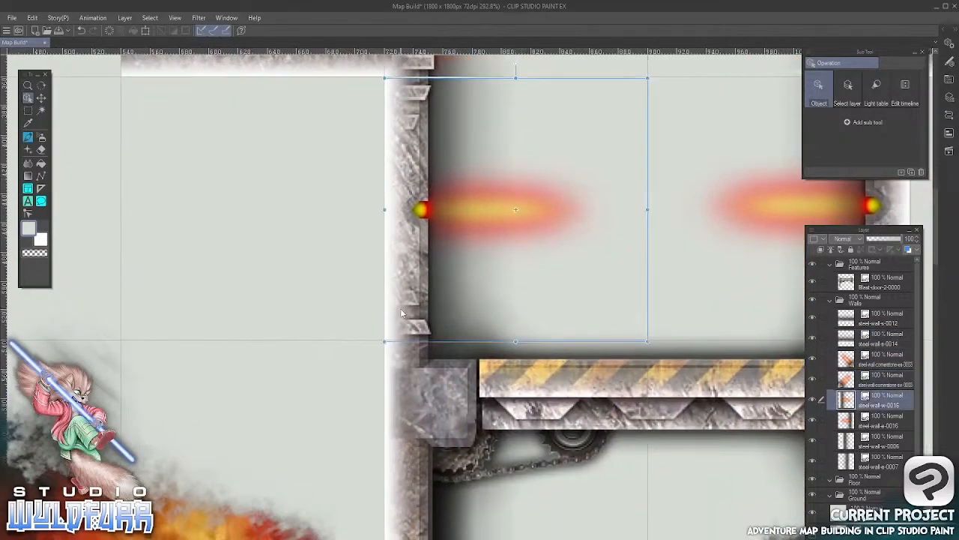
{"action": "key", "text": "Up"}
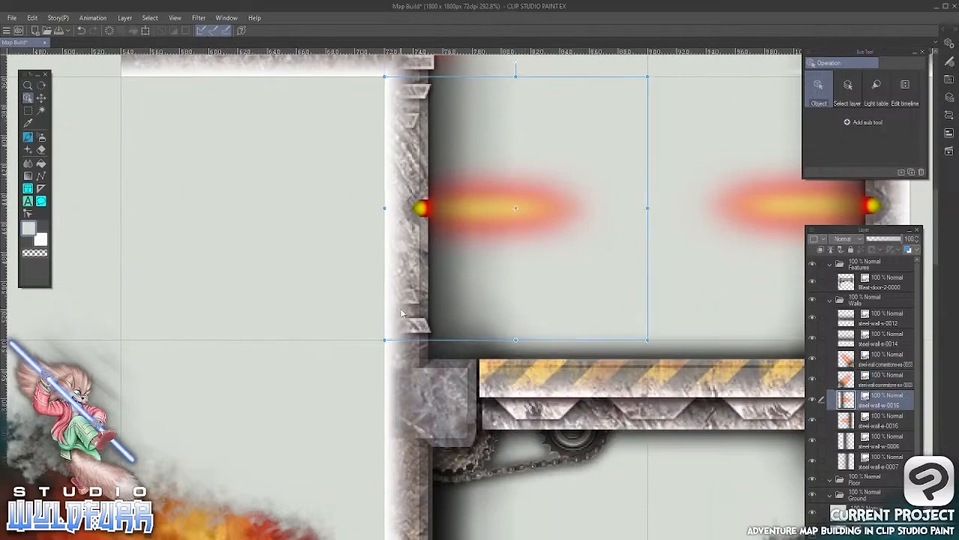
Nudge the right lit wall tile down and to the right so its edges sit on the grid lines
{"action": "mouse_move", "coordinate": [565, 293]}
{"action": "left_mouse_down"}
{"action": "mouse_move", "coordinate": [260, 373]}
{"action": "mouse_move", "coordinate": [197, 399]}
{"action": "left_mouse_up"}
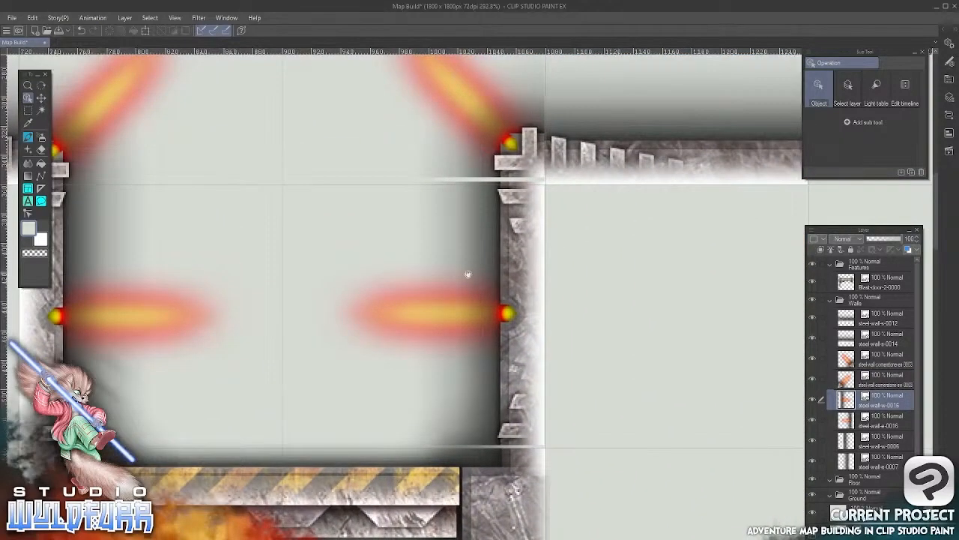
{"action": "left_click_drag", "start_coordinate": [455, 290], "coordinate": [368, 383]}
{"action": "left_click", "coordinate": [444, 310]}
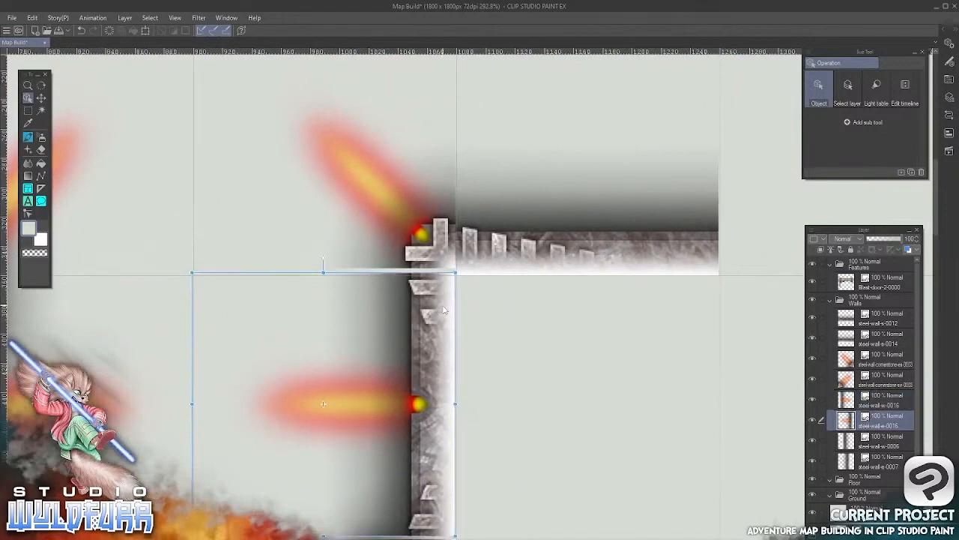
{"action": "key", "text": "Down"}
{"action": "key", "text": "Down"}
{"action": "key", "text": "Right"}
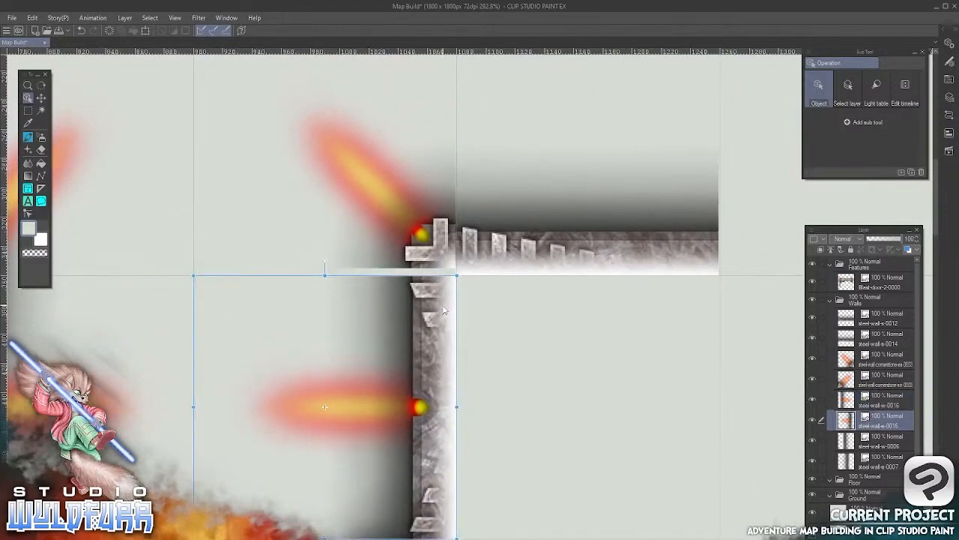
Nudge the right cornerstone tile right and down until it fits its grid square and meets the lit wall below
{"action": "left_click", "coordinate": [435, 253]}
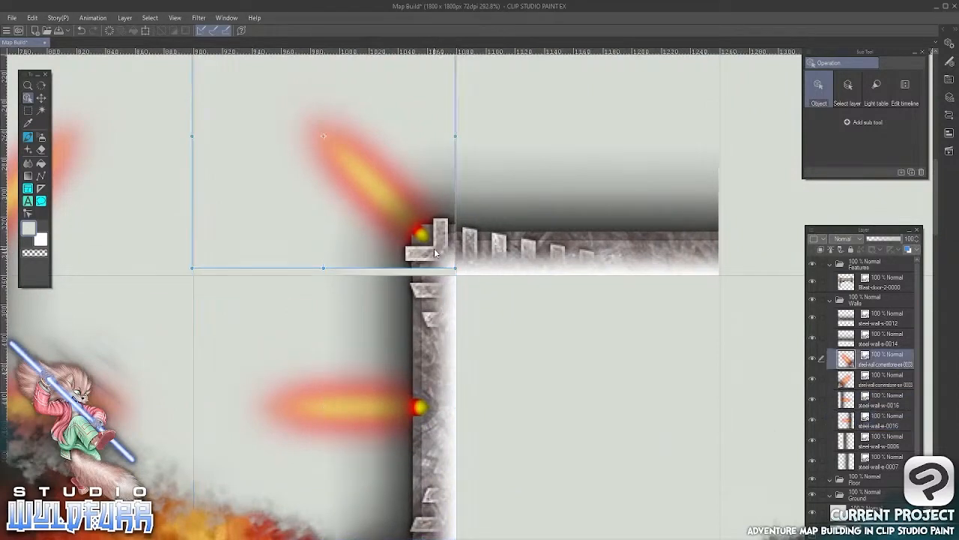
{"action": "key", "text": "Right"}
{"action": "key", "text": "Down"}
{"action": "key", "text": "Down"}
{"action": "key", "text": "Down"}
{"action": "key", "text": "Down"}
{"action": "key", "text": "Down"}
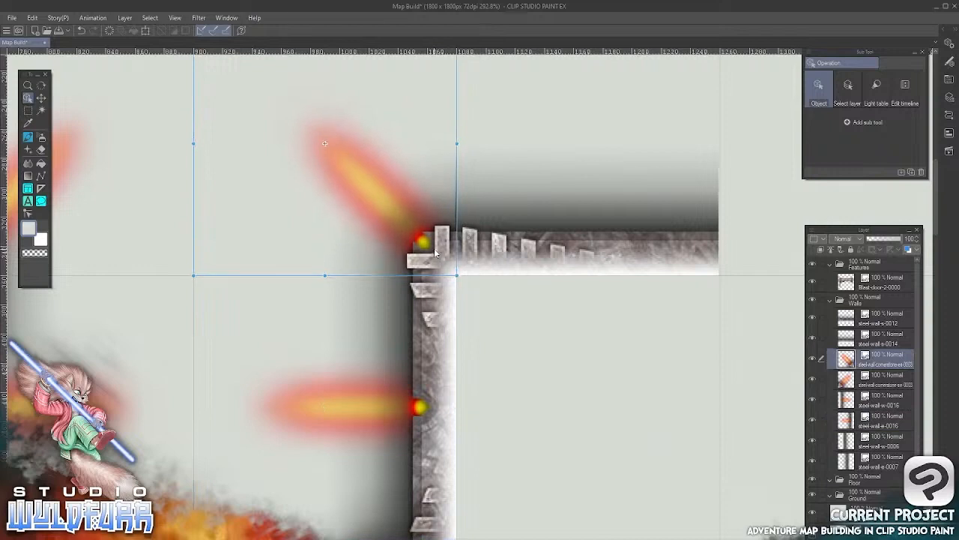
Examine the right horizontal wall tile, the left walls and the blast door area for gaps and grid alignment
{"action": "left_click_drag", "start_coordinate": [586, 256], "coordinate": [446, 361]}
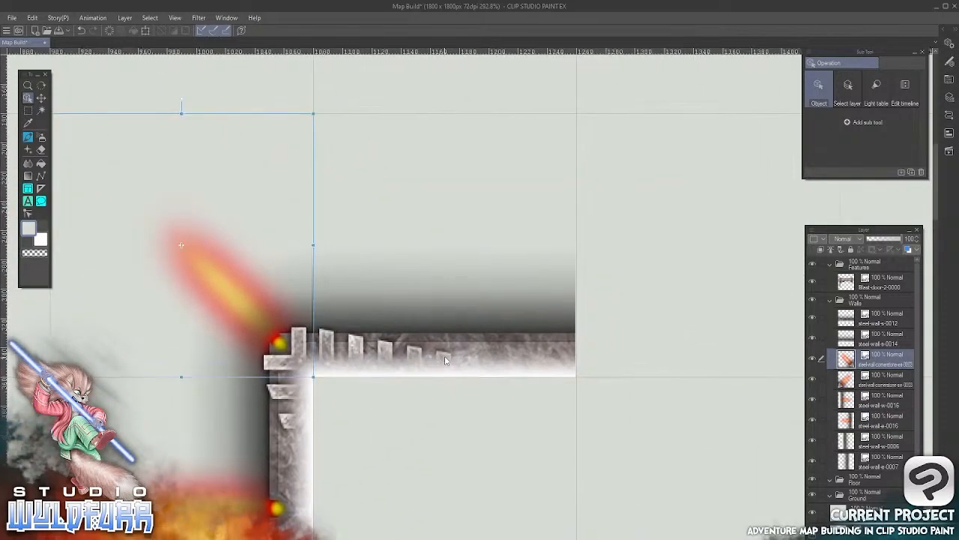
{"action": "left_click", "coordinate": [448, 357]}
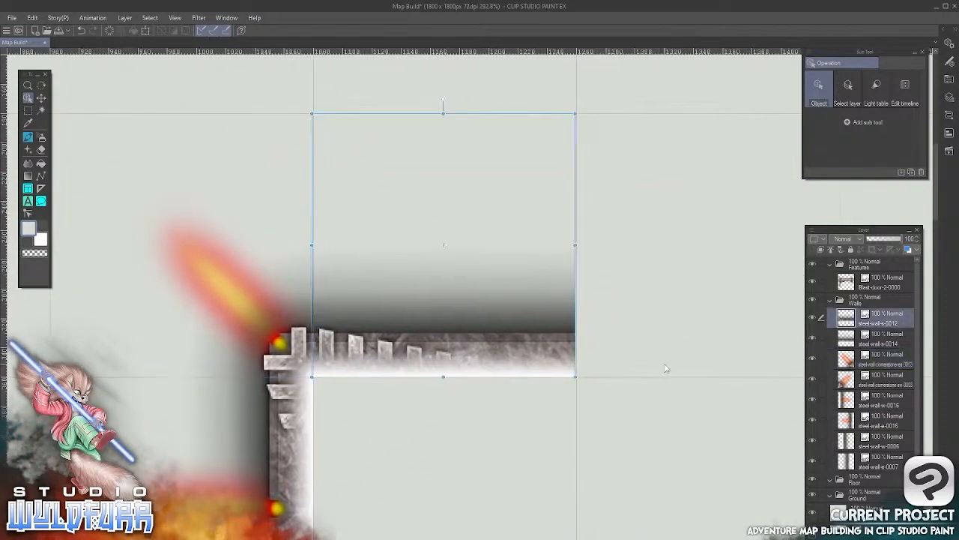
{"action": "left_click_drag", "start_coordinate": [456, 464], "coordinate": [568, 229]}
{"action": "left_click_drag", "start_coordinate": [420, 350], "coordinate": [704, 348]}
{"action": "left_click_drag", "start_coordinate": [400, 274], "coordinate": [618, 338]}
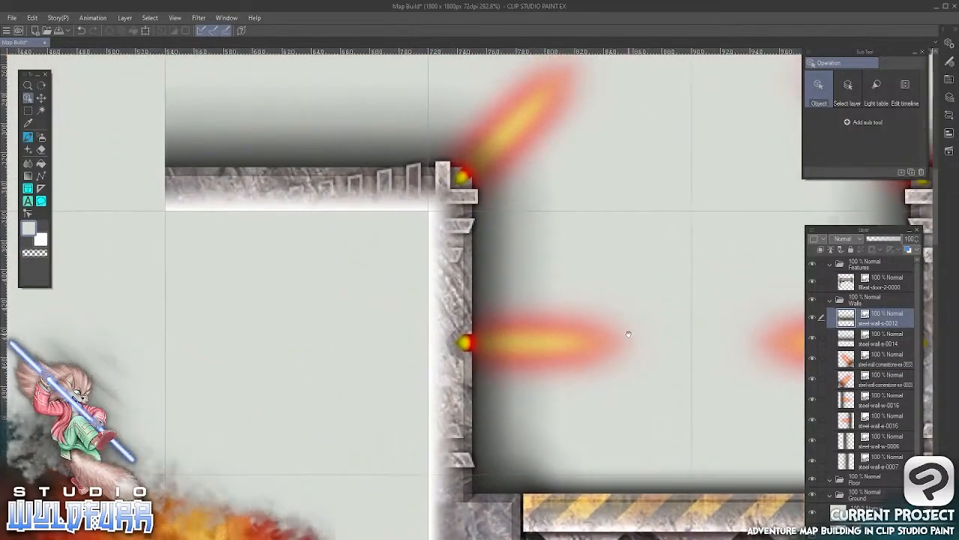
{"action": "left_click_drag", "start_coordinate": [553, 326], "coordinate": [368, 162]}
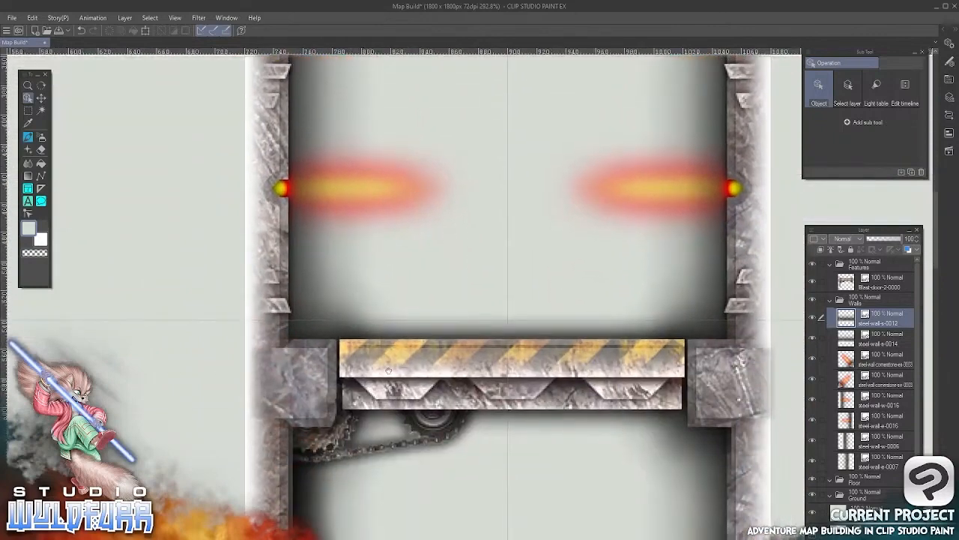
{"action": "left_click_drag", "start_coordinate": [457, 497], "coordinate": [517, 293]}
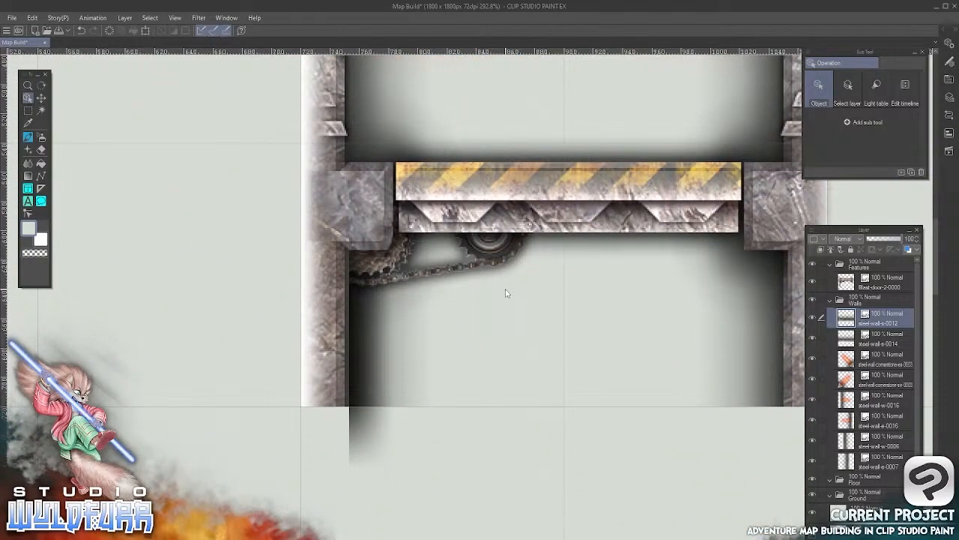
{"action": "mouse_move", "coordinate": [574, 390]}
{"action": "left_mouse_down"}
{"action": "mouse_move", "coordinate": [478, 281]}
{"action": "mouse_move", "coordinate": [584, 380]}
{"action": "left_mouse_up"}
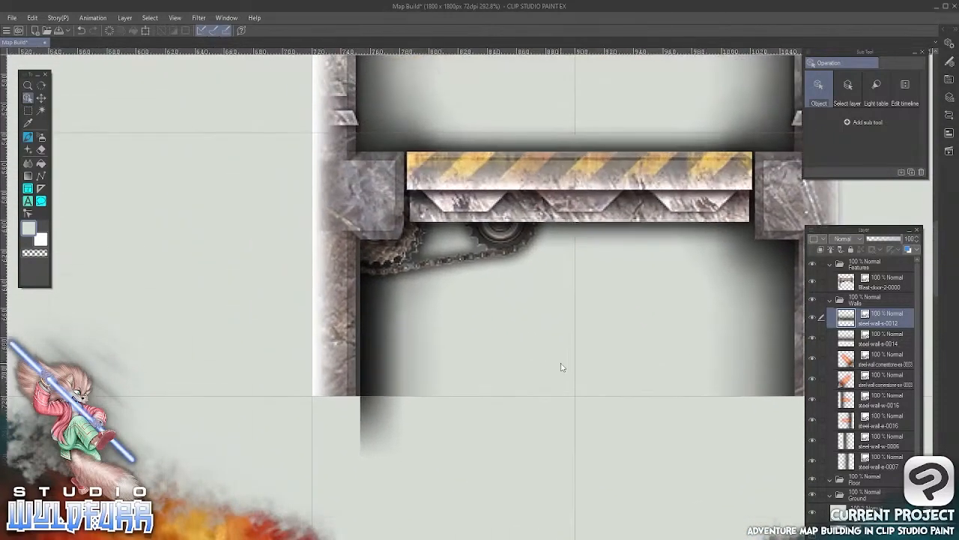
{"action": "scroll", "coordinate": [454, 382], "scroll_direction": "down", "scroll_amount": 6}
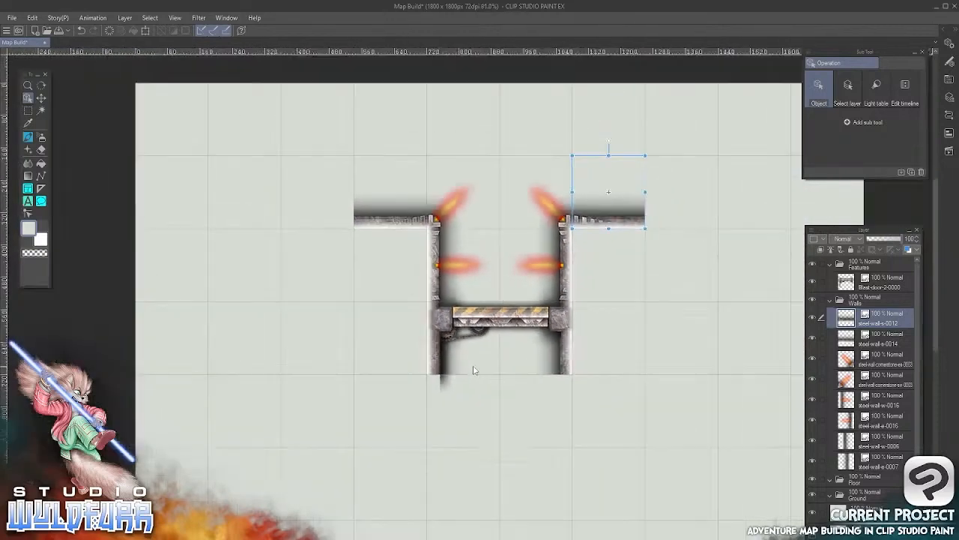
{"action": "left_click_drag", "start_coordinate": [591, 324], "coordinate": [450, 294]}
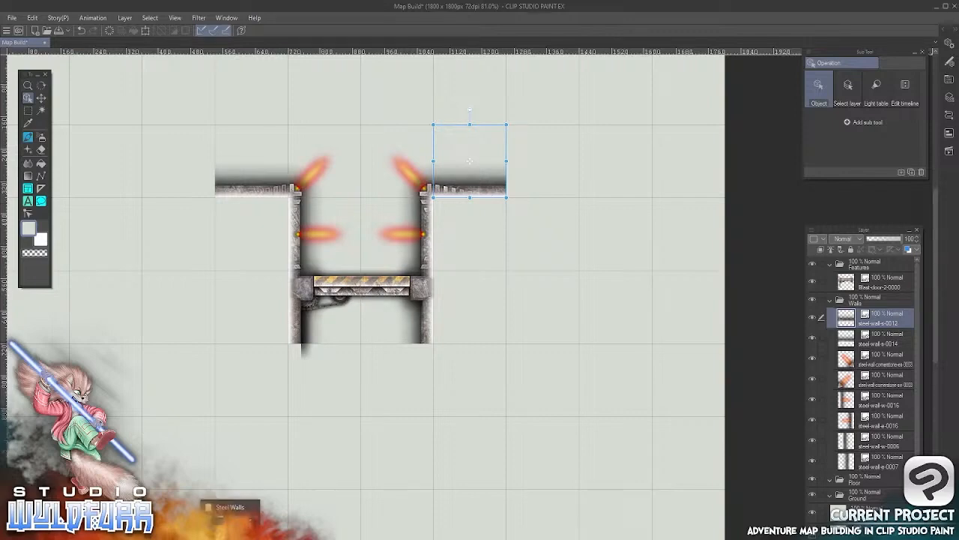
Import steel-wall-s-0004.png from the Steel Walls folder into Walls and place it in the grid square left of the left horizontal wall
{"action": "key", "text": "alt+Tab"}
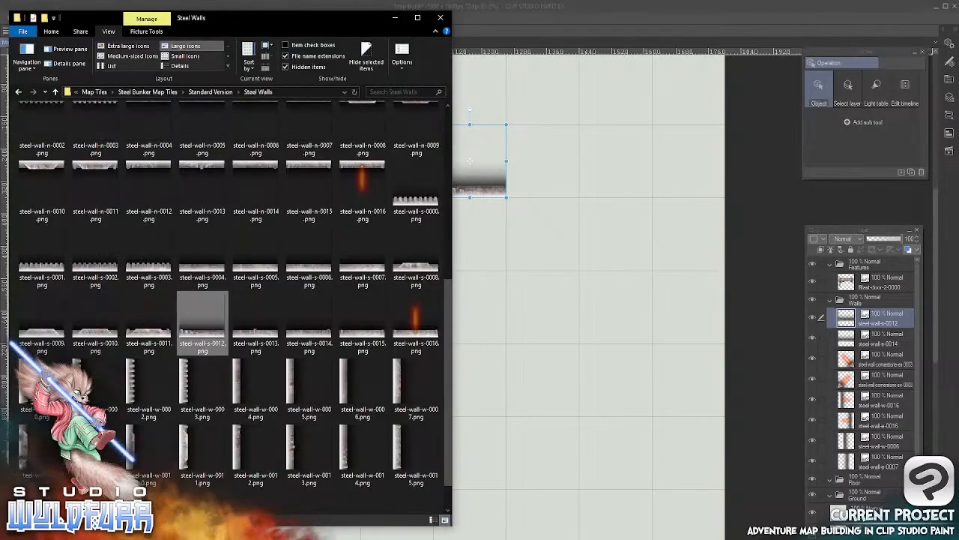
{"action": "left_click", "coordinate": [307, 274]}
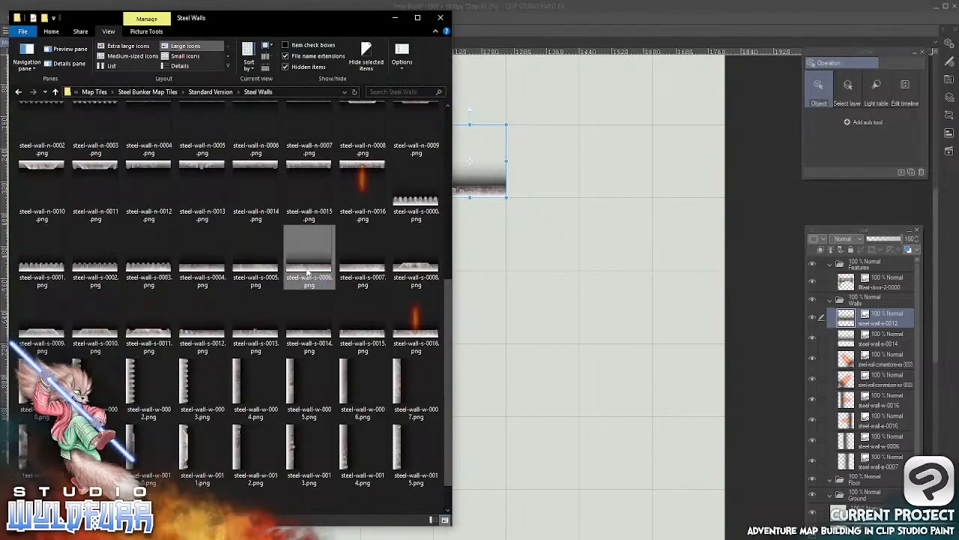
{"action": "left_click_drag", "start_coordinate": [202, 270], "coordinate": [868, 315]}
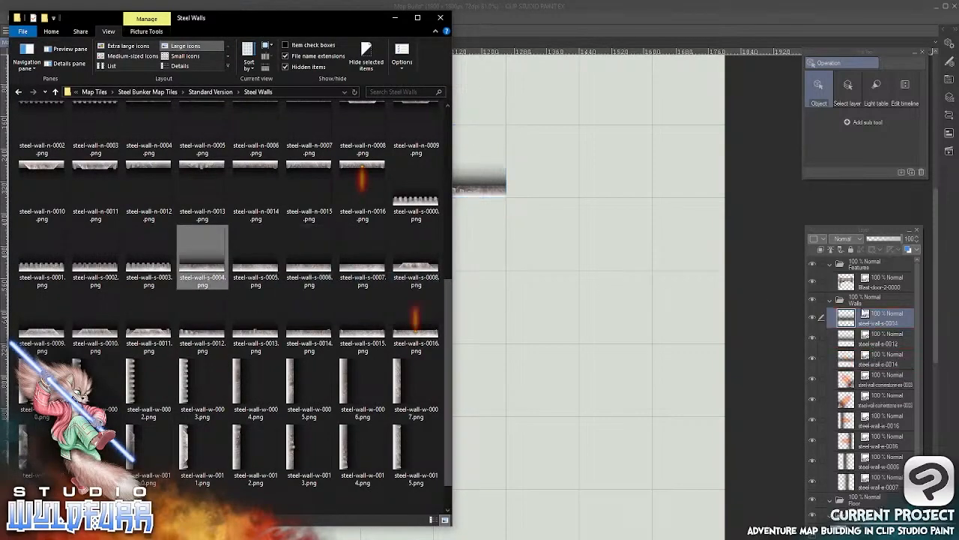
{"action": "left_click", "coordinate": [555, 24]}
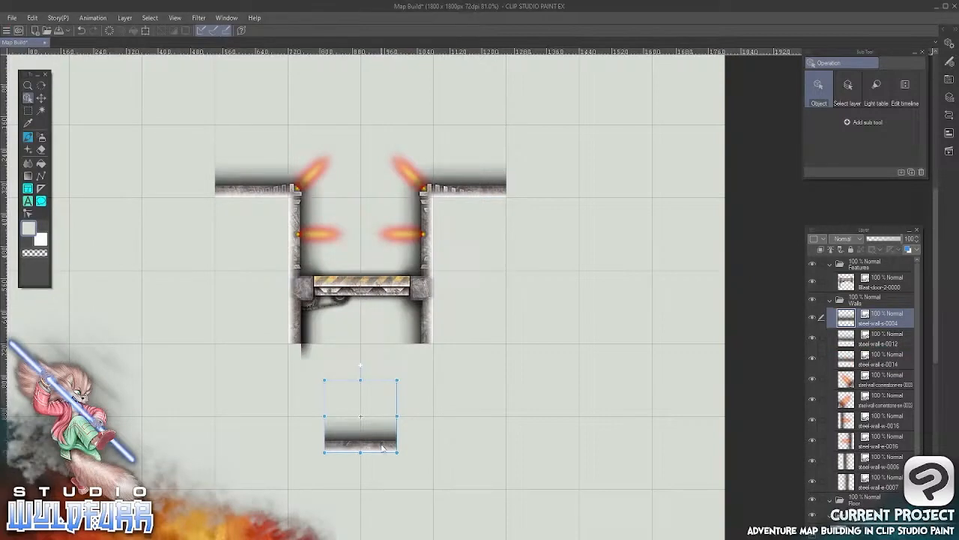
{"action": "left_click_drag", "start_coordinate": [378, 452], "coordinate": [154, 221]}
{"action": "left_click_drag", "start_coordinate": [203, 172], "coordinate": [199, 195]}
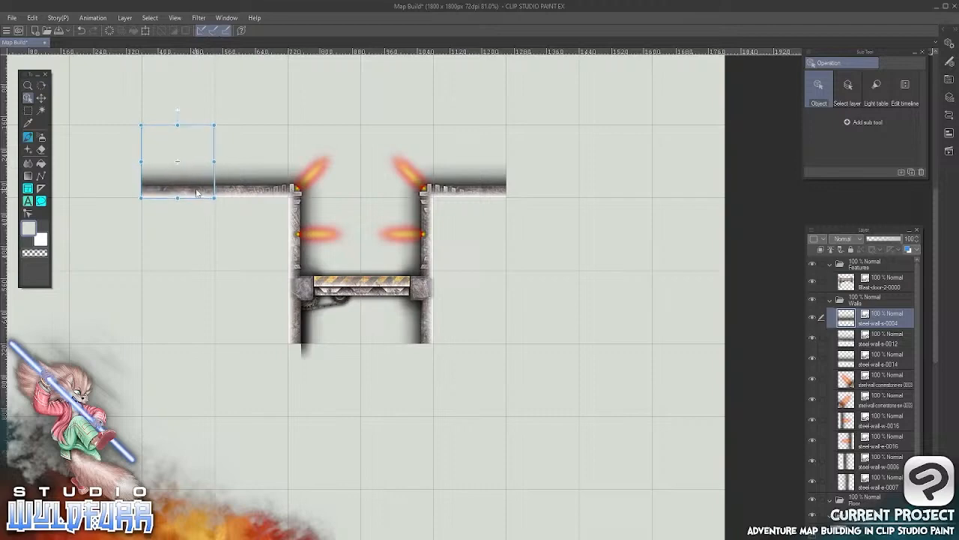
{"action": "key", "text": "alt+Tab"}
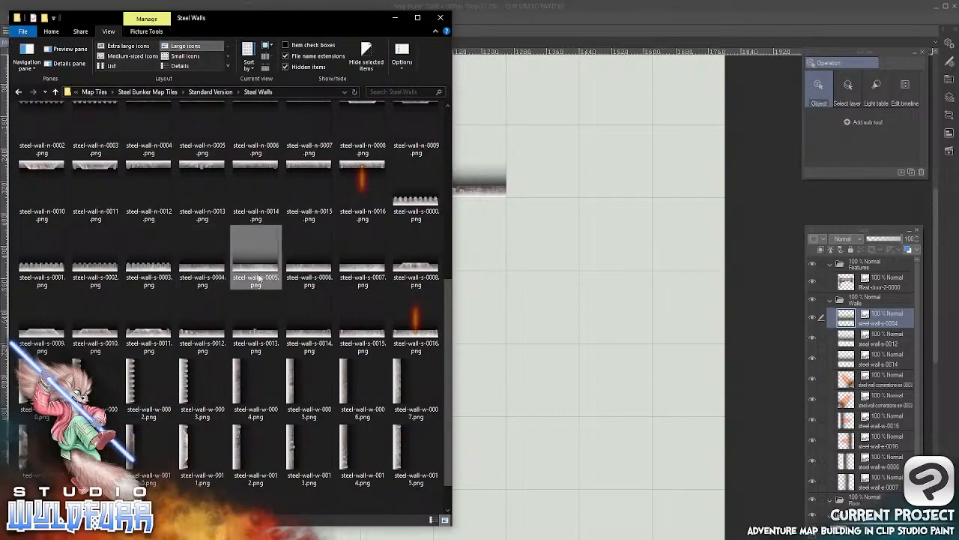
{"action": "left_click_drag", "start_coordinate": [592, 252], "coordinate": [606, 261]}
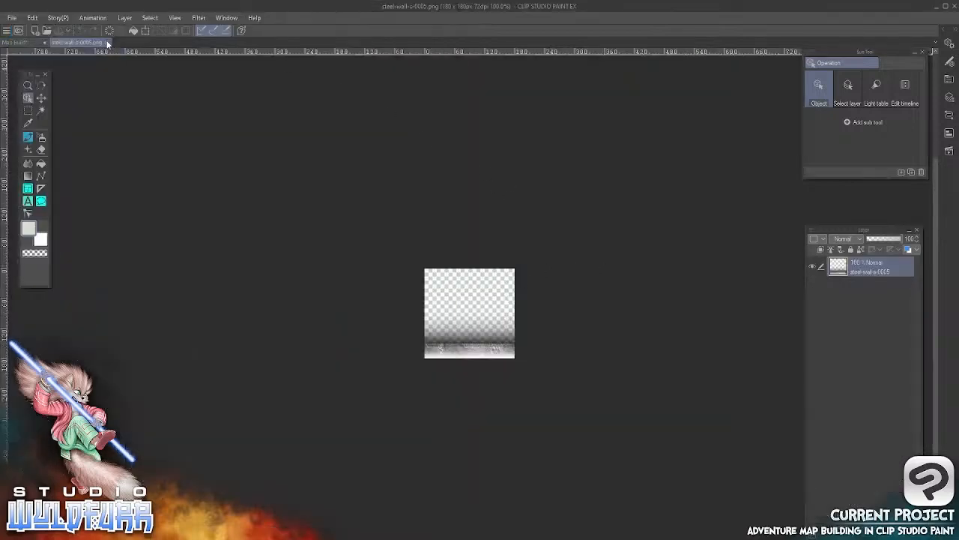
{"action": "left_click", "coordinate": [107, 43]}
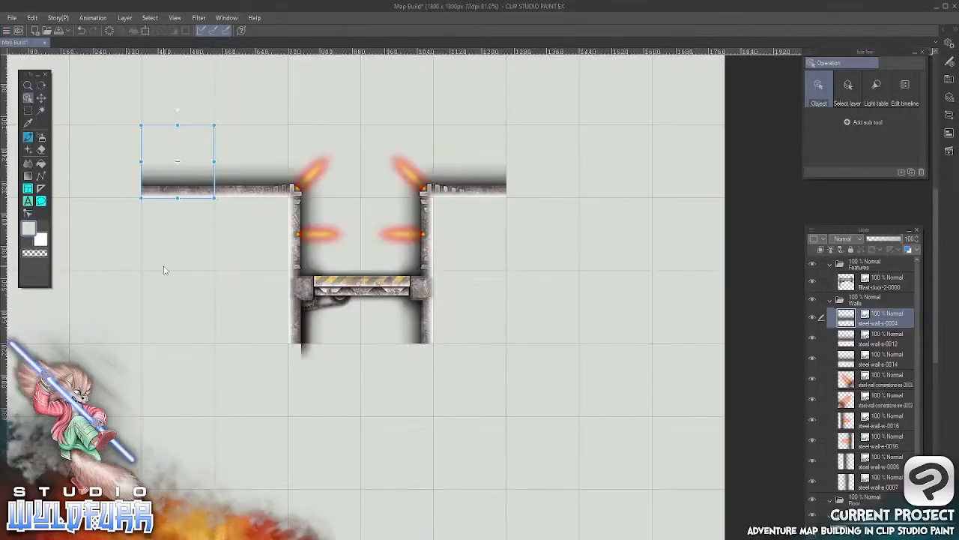
Import steel-wall-s-0005.png into the Walls layer folder and move it to the grid square right of the right horizontal wall
{"action": "key", "text": "alt+Tab"}
{"action": "left_click_drag", "start_coordinate": [268, 266], "coordinate": [853, 313]}
{"action": "left_click", "coordinate": [594, 15]}
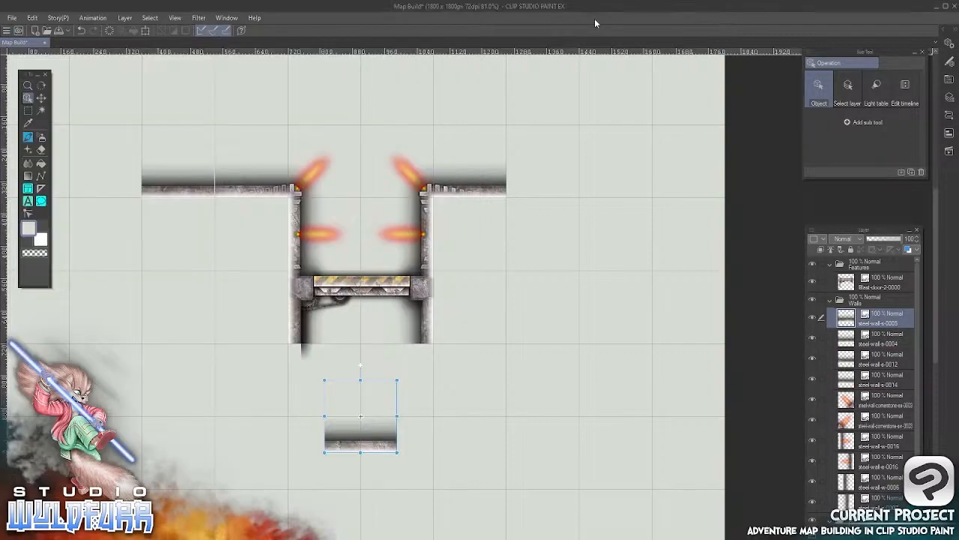
{"action": "left_click", "coordinate": [41, 97]}
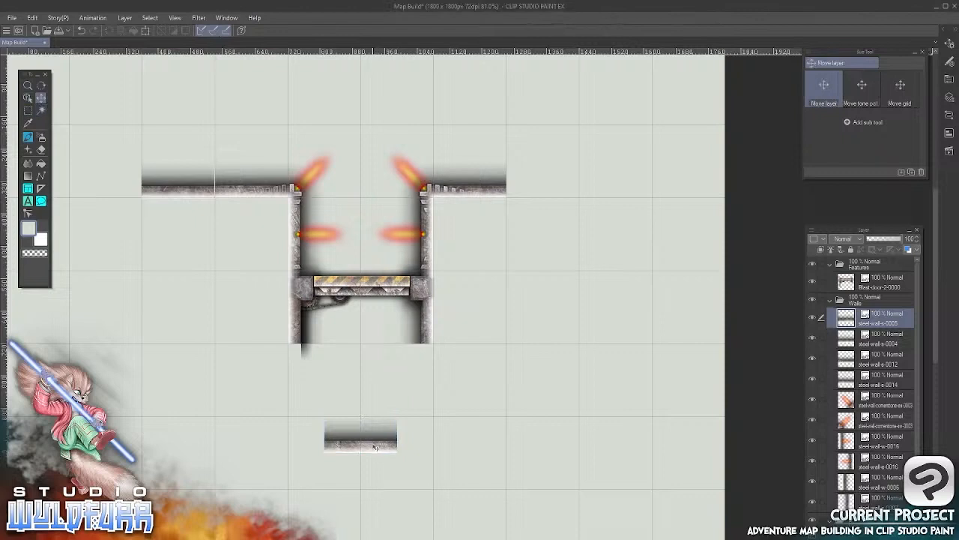
{"action": "left_click_drag", "start_coordinate": [377, 446], "coordinate": [561, 191]}
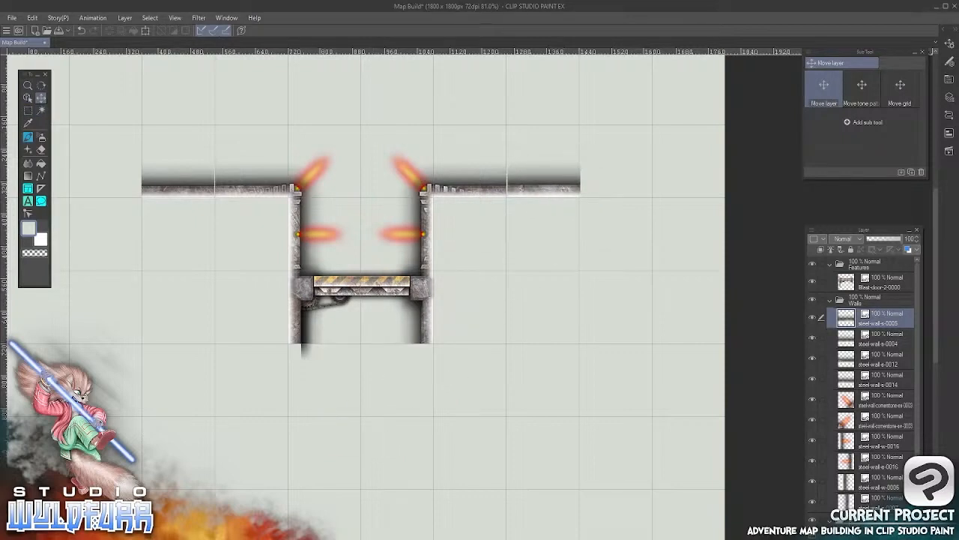
Import steel-wall-cornerstone-sw-0001.png from the Cornerstones & Doorways folder into Walls and place it at the right end of the right horizontal wall
{"action": "key", "text": "alt+Tab"}
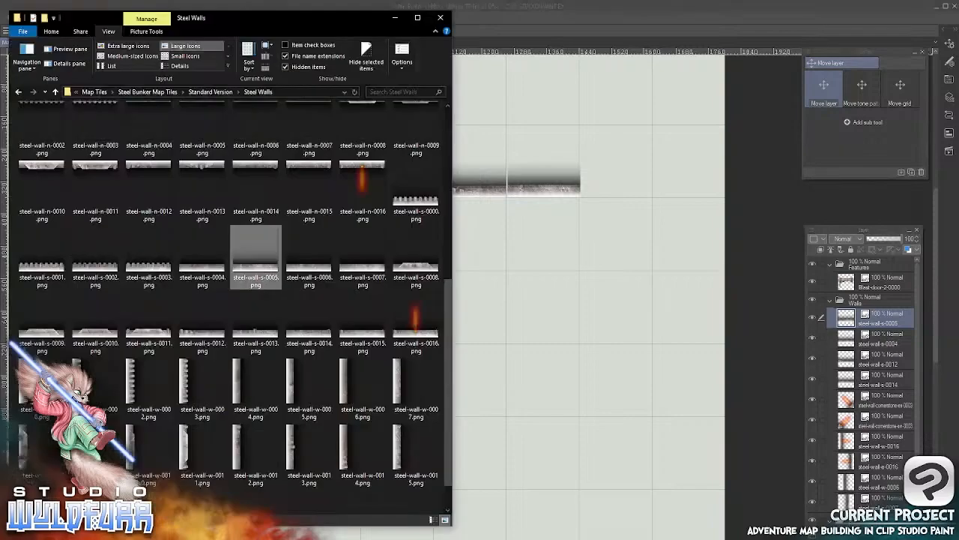
{"action": "left_click_drag", "start_coordinate": [446, 284], "coordinate": [446, 113]}
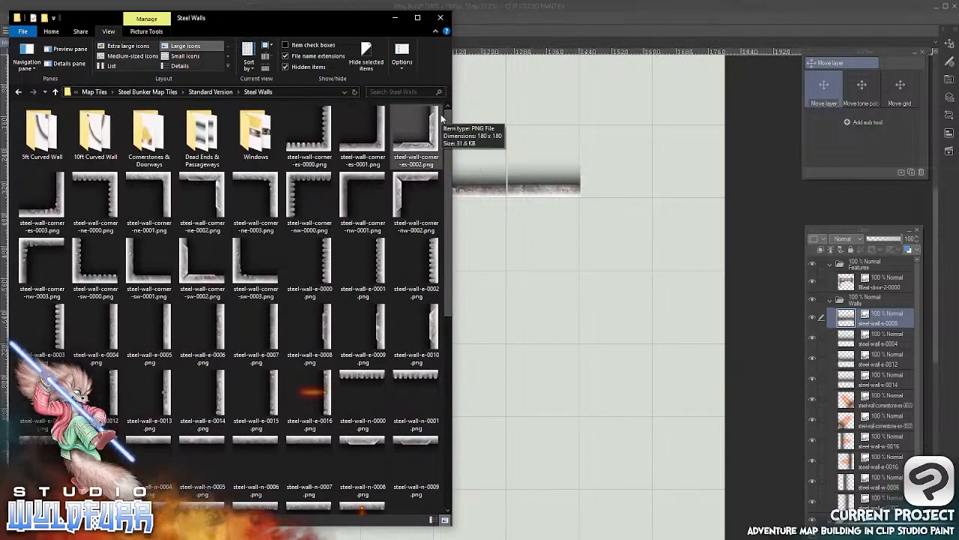
{"action": "double_click", "coordinate": [151, 139]}
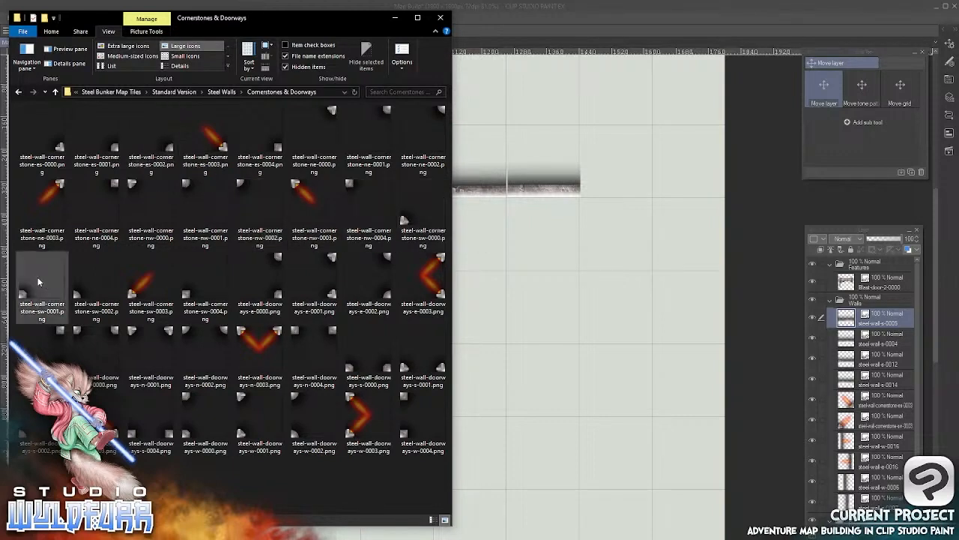
{"action": "left_click_drag", "start_coordinate": [23, 294], "coordinate": [847, 315]}
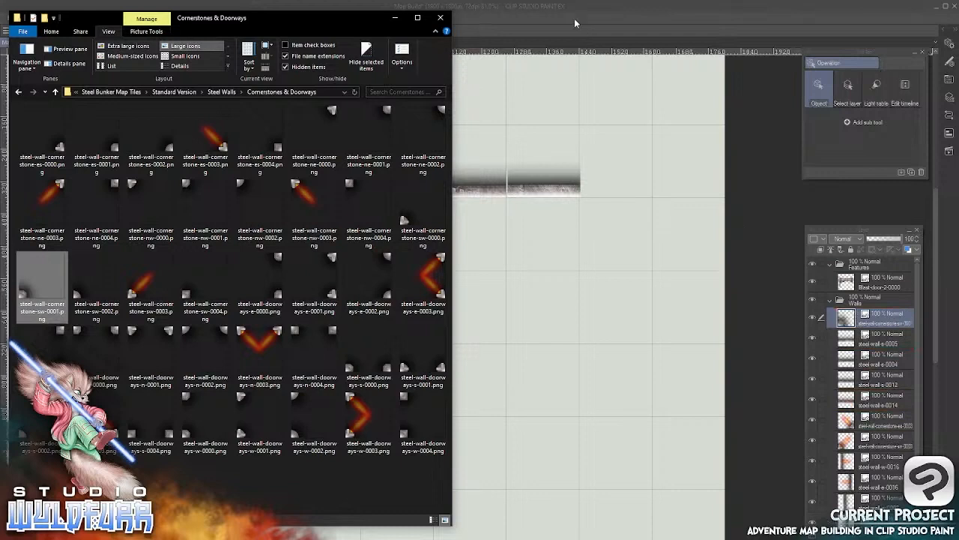
{"action": "left_click", "coordinate": [577, 16]}
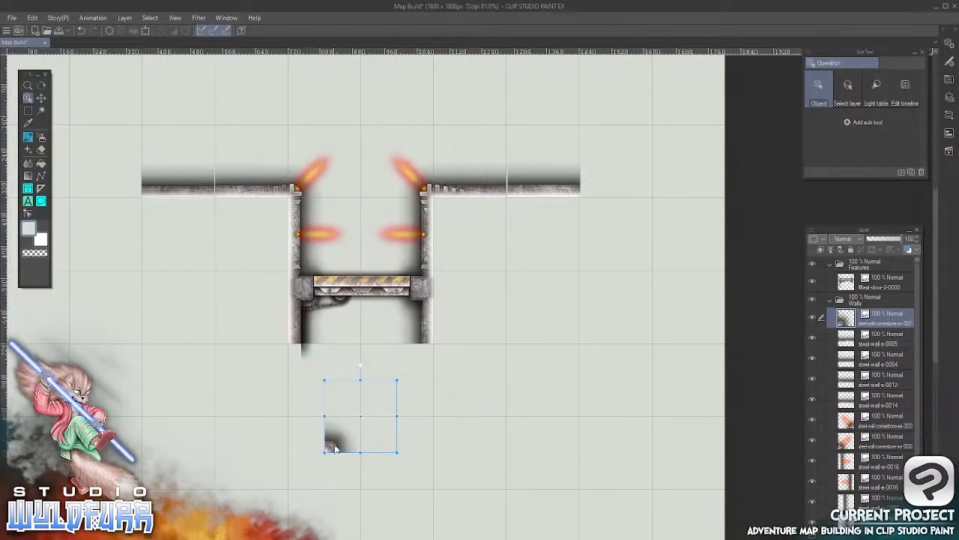
{"action": "left_click_drag", "start_coordinate": [336, 450], "coordinate": [596, 190]}
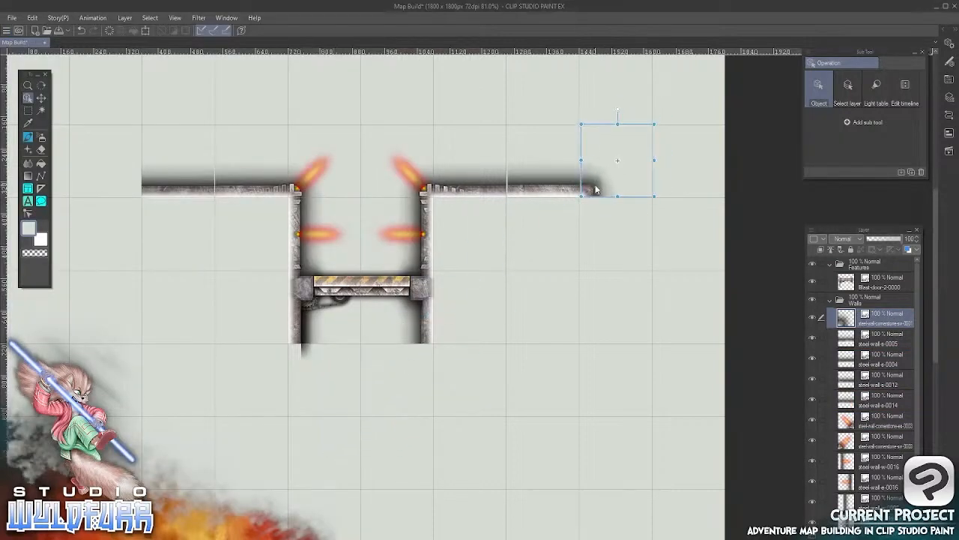
Import steel-wall-cornerstone-es-0001.png from the Cornerstones & Doorways folder into Walls and undo the accidental shift of the ground fill
{"action": "key", "text": "alt+Tab"}
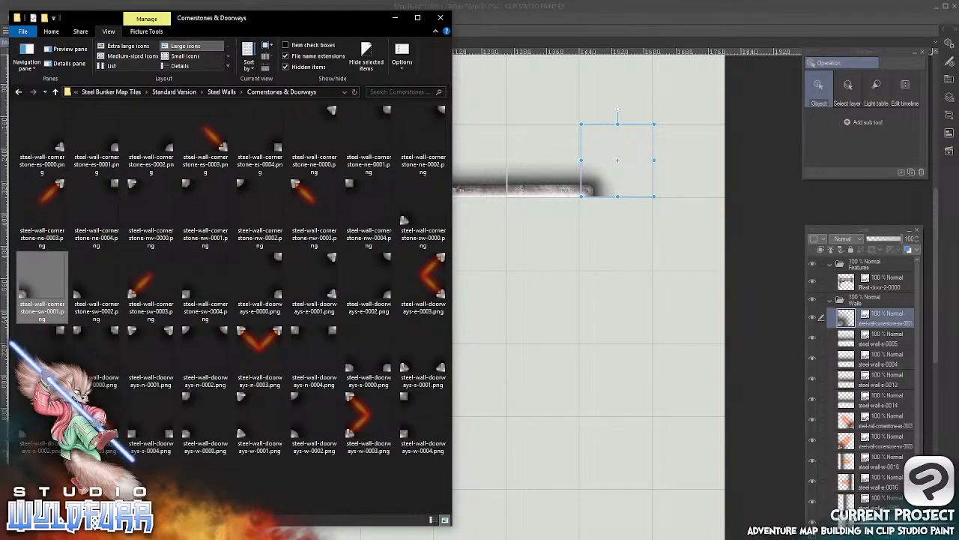
{"action": "left_click", "coordinate": [112, 149]}
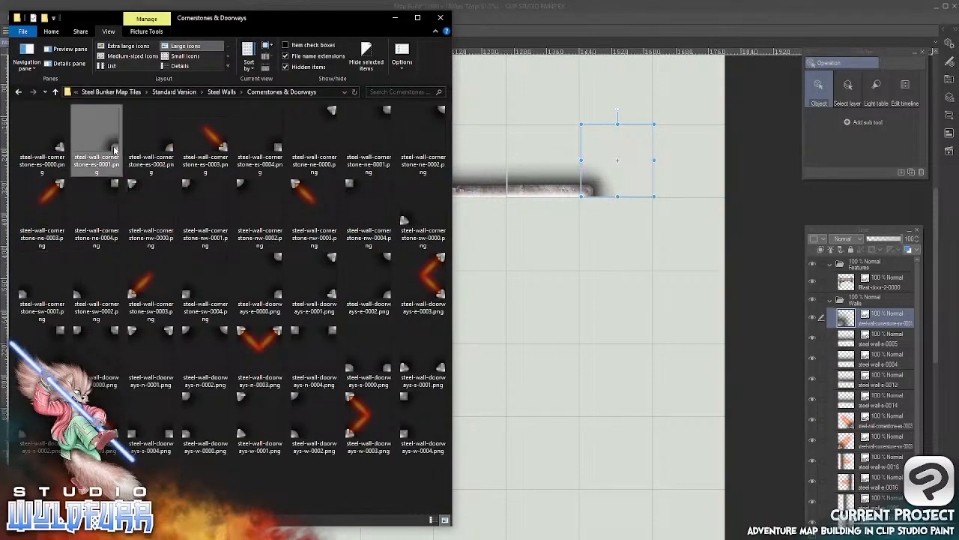
{"action": "left_click_drag", "start_coordinate": [438, 218], "coordinate": [847, 317]}
{"action": "left_click", "coordinate": [571, 23]}
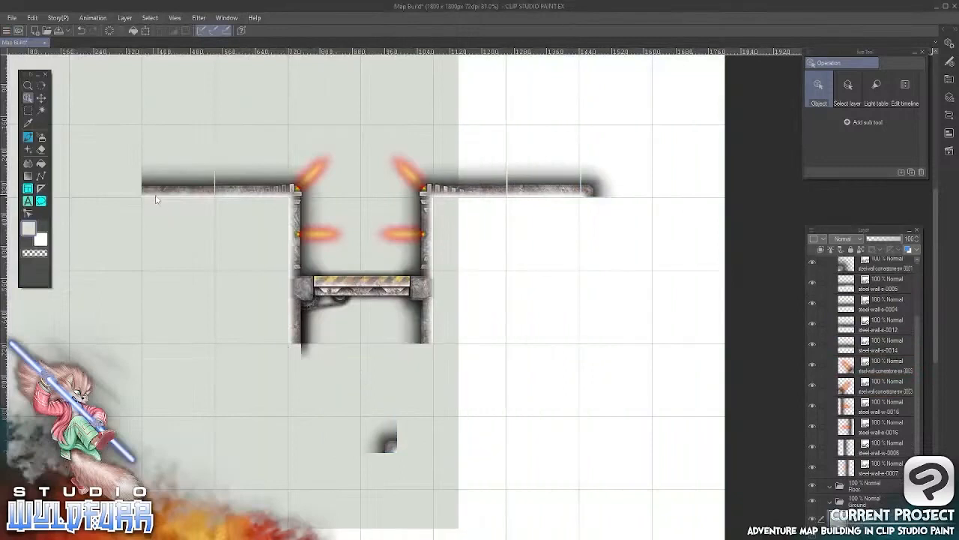
{"action": "left_click", "coordinate": [33, 18]}
{"action": "left_click", "coordinate": [43, 31]}
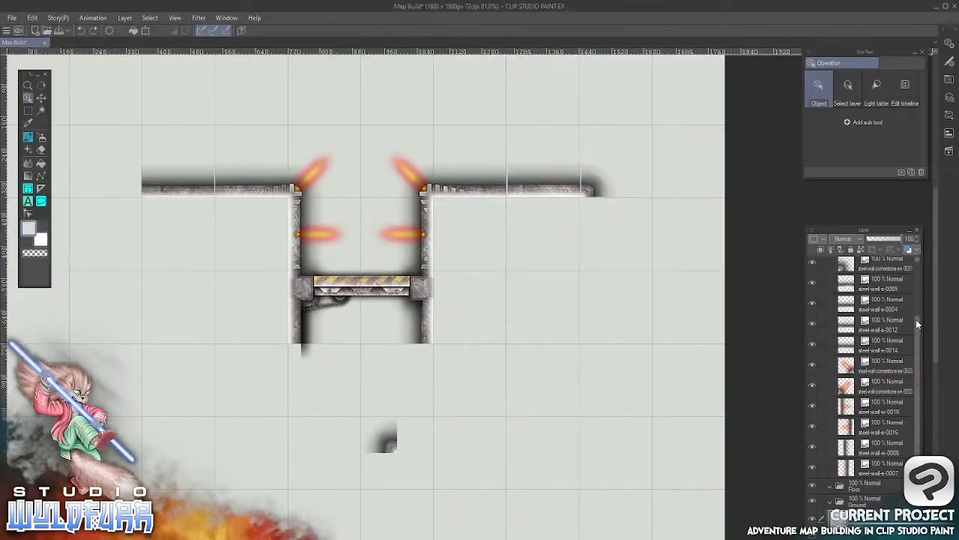
Undo the repeated shift of the ground fill and lock Layer 1 in the Ground folder
{"action": "scroll", "coordinate": [916, 323], "scroll_direction": "down", "scroll_amount": 1}
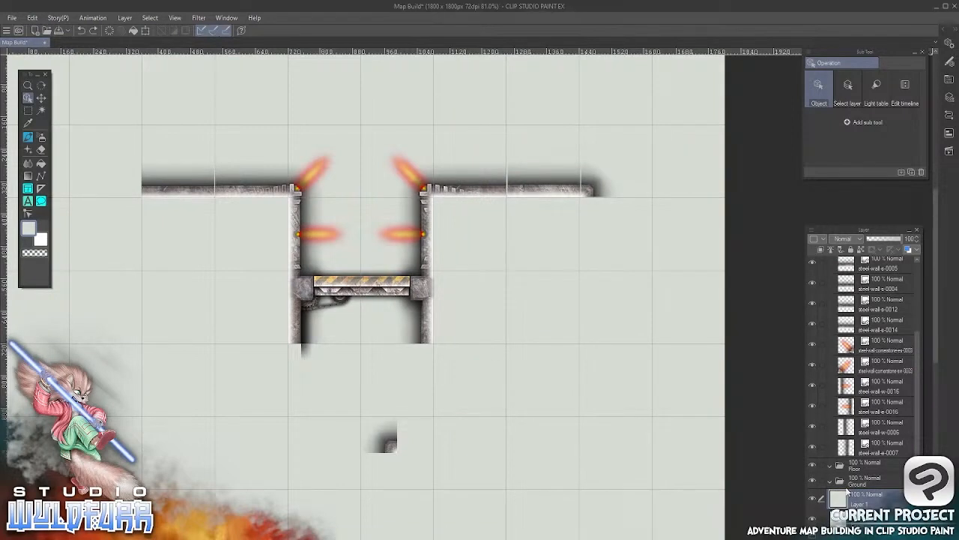
{"action": "left_click", "coordinate": [390, 449]}
{"action": "left_click_drag", "start_coordinate": [390, 448], "coordinate": [401, 425]}
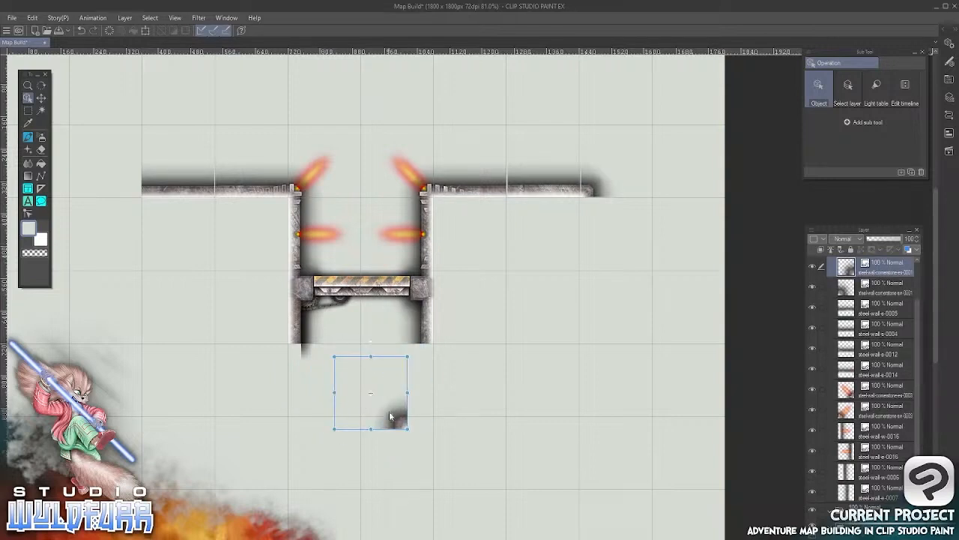
{"action": "left_click", "coordinate": [575, 439]}
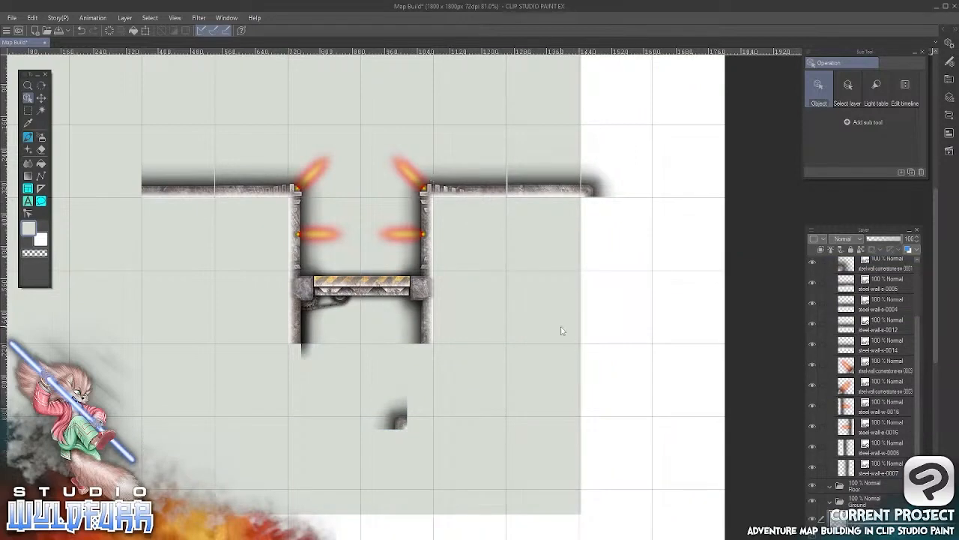
{"action": "left_click", "coordinate": [32, 18]}
{"action": "left_click", "coordinate": [32, 18]}
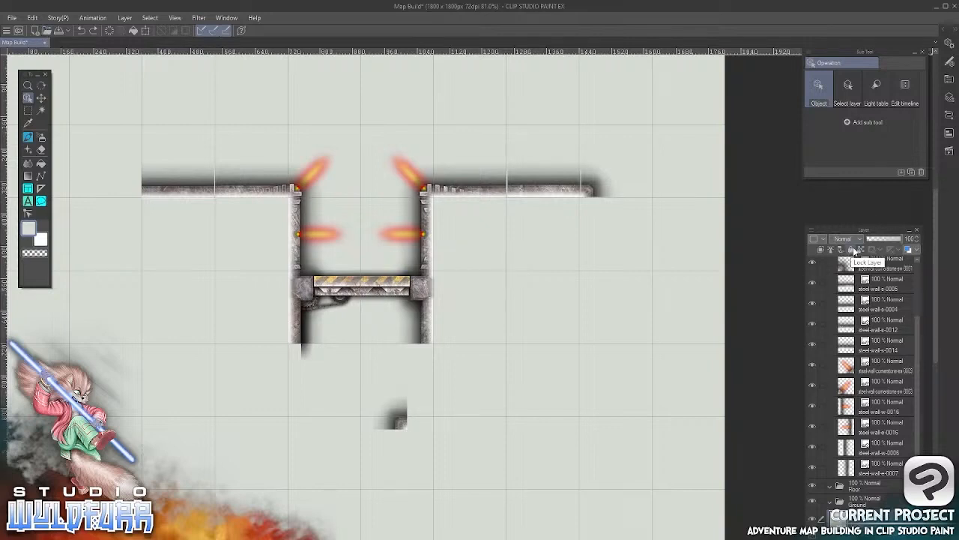
{"action": "left_click", "coordinate": [851, 251]}
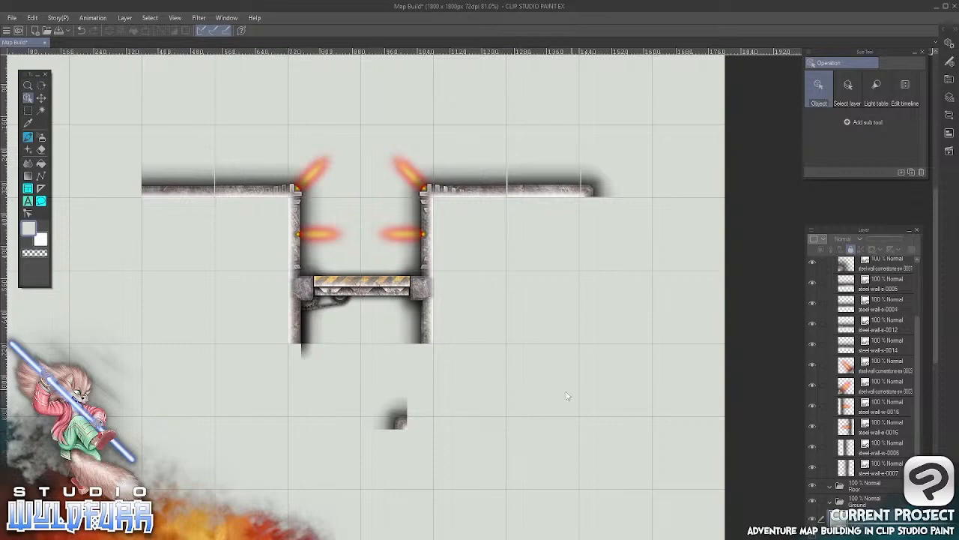
Place the steel-wall-cornerstone-es-0001 tile at the left end of the left horizontal wall and nudge it toward the grid lines
{"action": "left_click", "coordinate": [402, 424]}
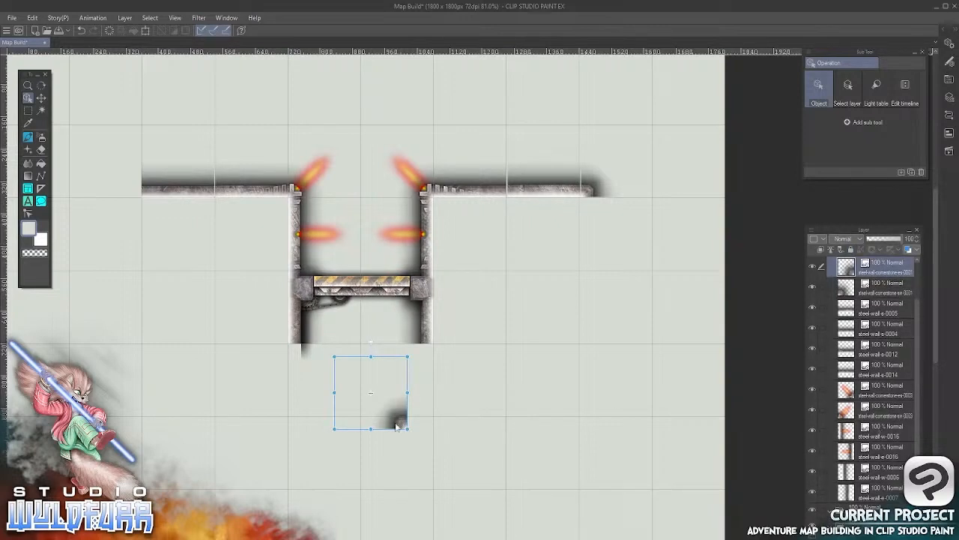
{"action": "left_click_drag", "start_coordinate": [402, 425], "coordinate": [131, 189]}
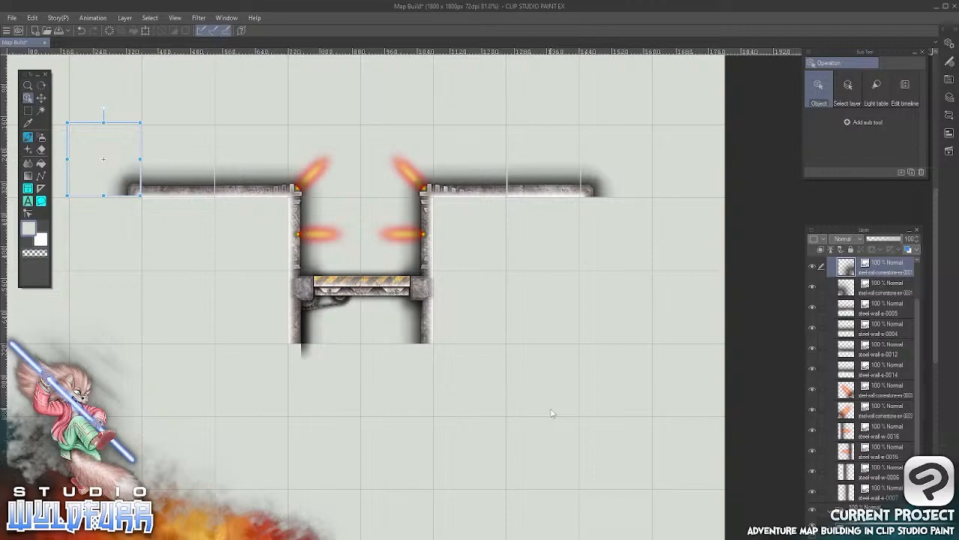
{"action": "scroll", "coordinate": [132, 189], "scroll_direction": "down", "scroll_amount": 4}
{"action": "scroll", "coordinate": [143, 193], "scroll_direction": "up", "scroll_amount": 8}
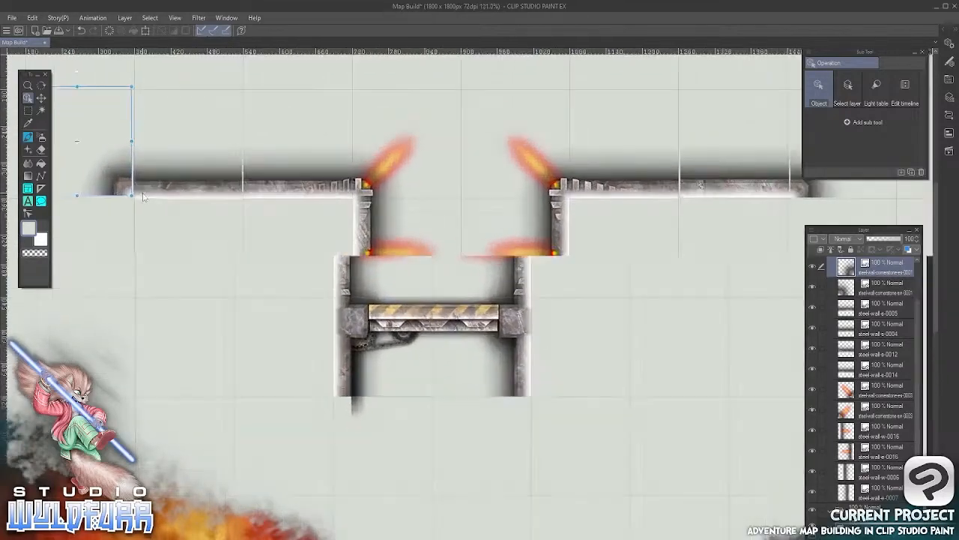
{"action": "scroll", "coordinate": [143, 194], "scroll_direction": "up", "scroll_amount": 5}
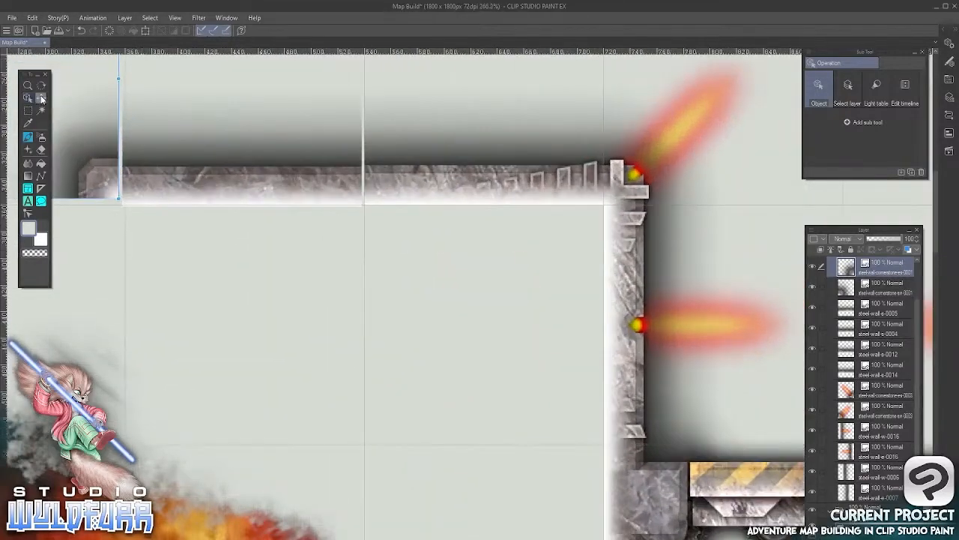
{"action": "left_click", "coordinate": [42, 97]}
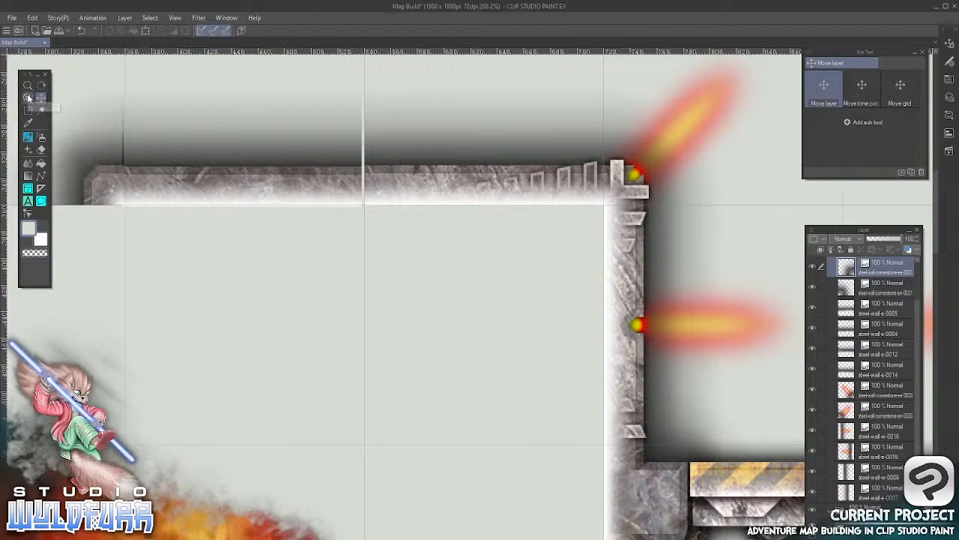
{"action": "left_click", "coordinate": [28, 98]}
Nudge steel-wall-s-0004 up and right into its grid square, and move the adjoining left cornerstone right to close the gap
{"action": "left_click", "coordinate": [242, 169]}
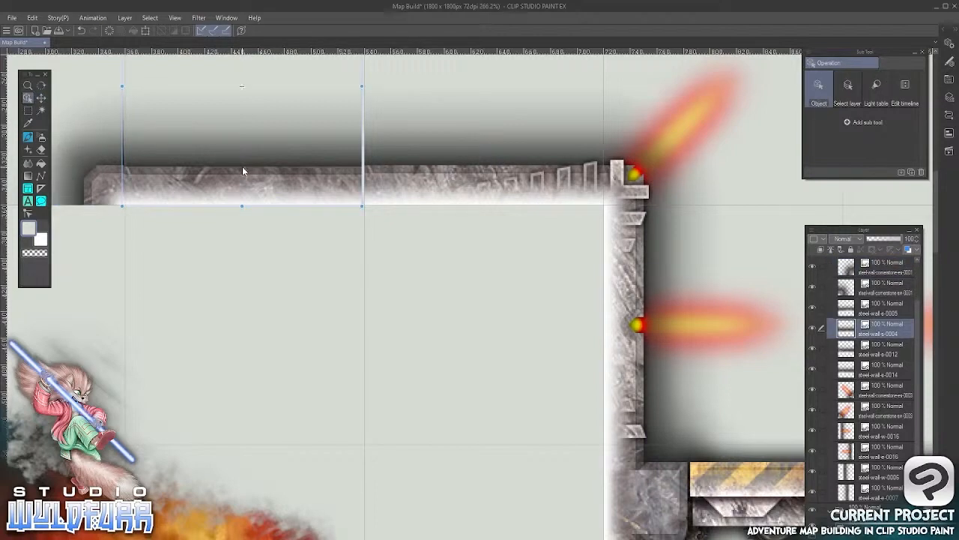
{"action": "key", "text": "Up"}
{"action": "key", "text": "Right"}
{"action": "key", "text": "Right"}
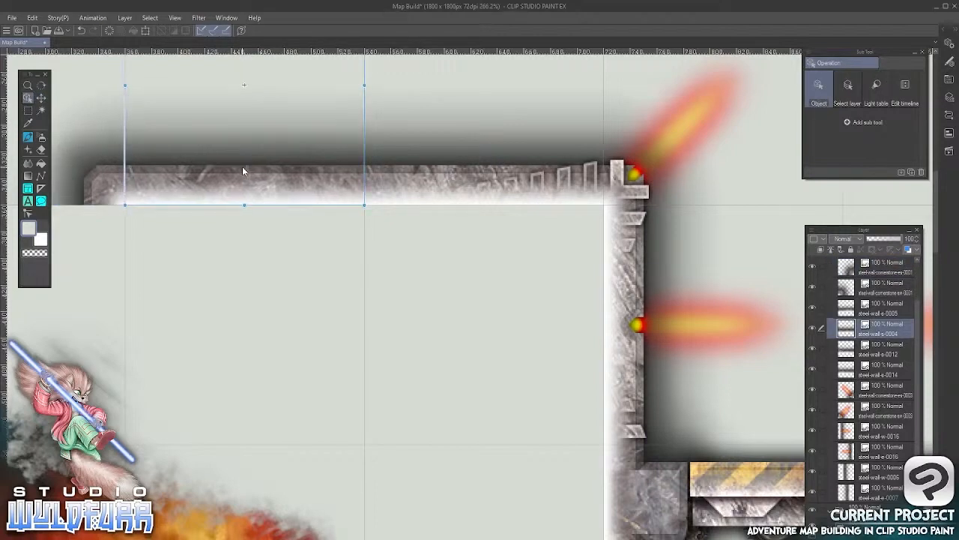
{"action": "left_click", "coordinate": [100, 177]}
{"action": "key", "text": "Right"}
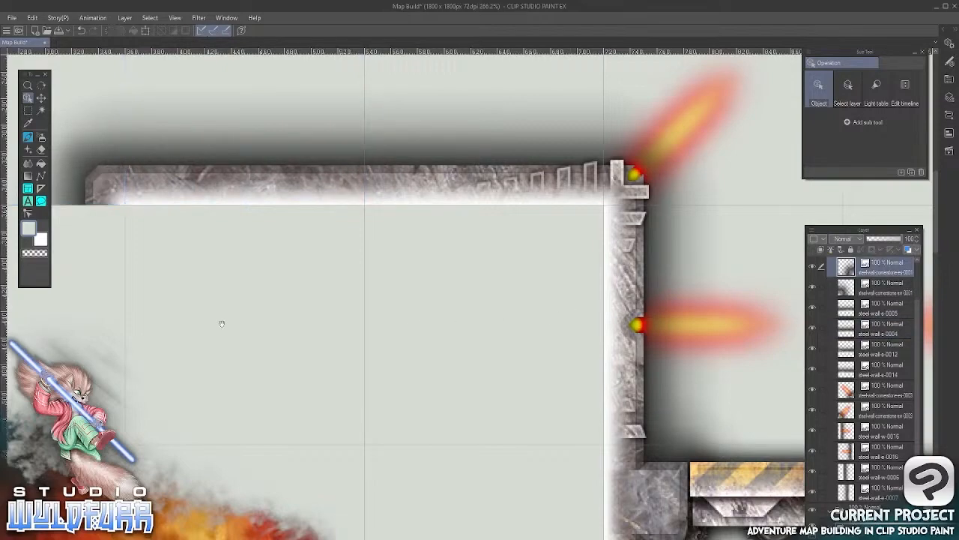
Nudge steel-wall-s-0005 down and left so it fits its grid square in the right horizontal wall
{"action": "left_click_drag", "start_coordinate": [220, 323], "coordinate": [500, 383]}
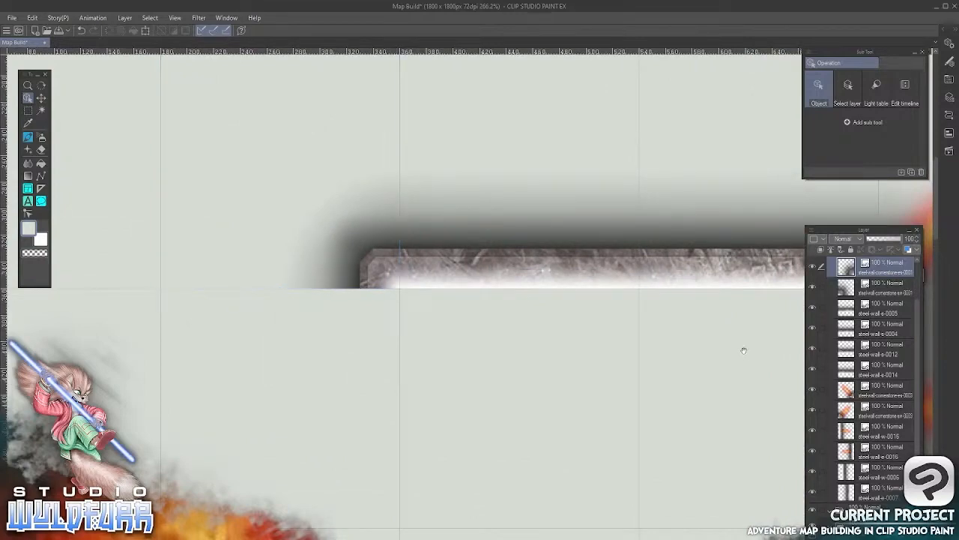
{"action": "left_click_drag", "start_coordinate": [740, 347], "coordinate": [172, 305]}
{"action": "left_click_drag", "start_coordinate": [630, 372], "coordinate": [207, 342]}
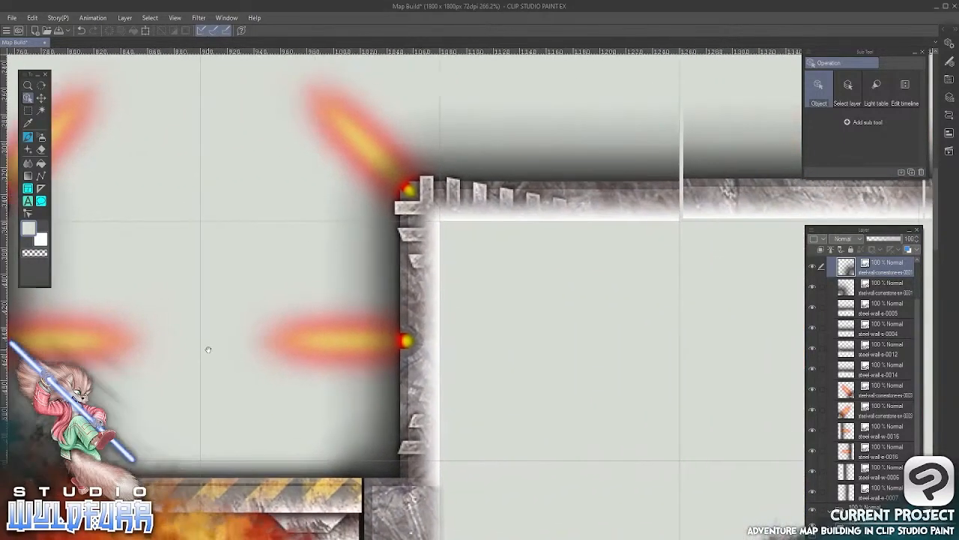
{"action": "left_click_drag", "start_coordinate": [637, 353], "coordinate": [278, 375]}
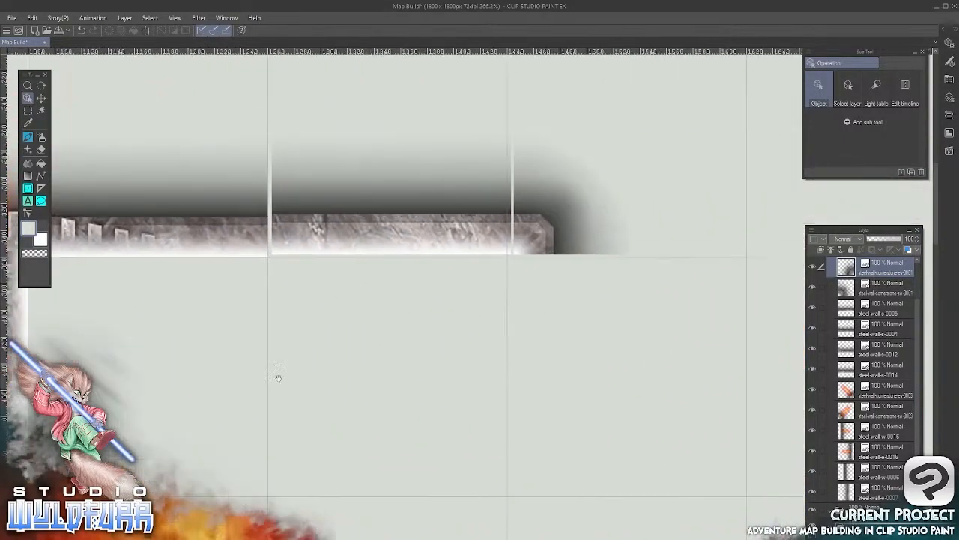
{"action": "left_click", "coordinate": [460, 234]}
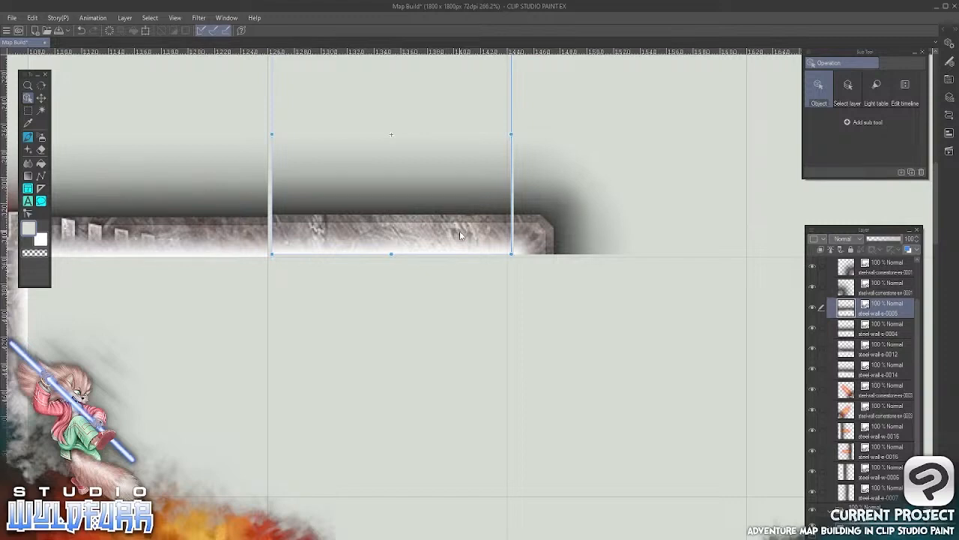
{"action": "key", "text": "Down"}
{"action": "key", "text": "Down"}
{"action": "key", "text": "Left"}
{"action": "key", "text": "Left"}
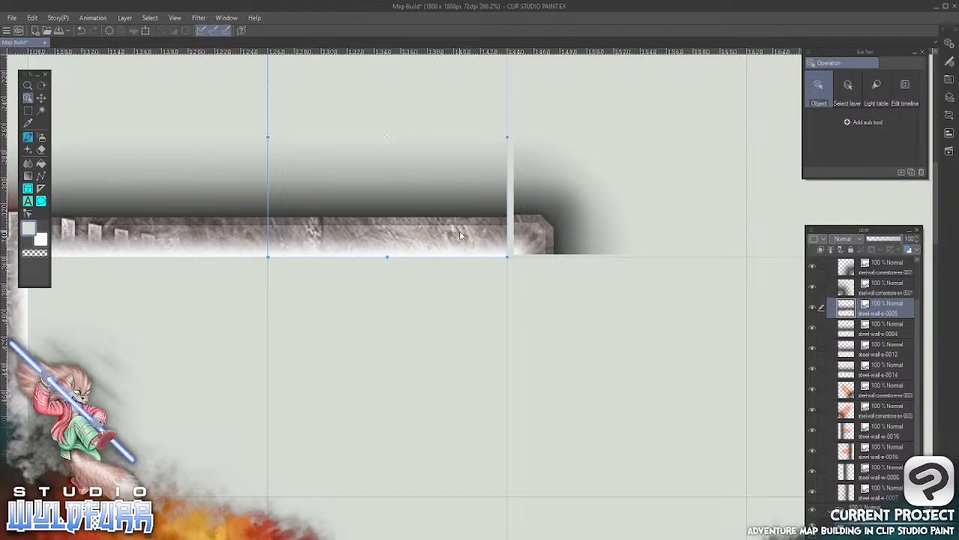
Move the cornerstone at the right end of the right horizontal wall down and left until it meets the wall and grid lines
{"action": "left_click", "coordinate": [528, 240]}
{"action": "mouse_move", "coordinate": [529, 240]}
{"action": "left_mouse_down"}
{"action": "mouse_move", "coordinate": [548, 226]}
{"action": "mouse_move", "coordinate": [539, 243]}
{"action": "mouse_move", "coordinate": [527, 239]}
{"action": "left_mouse_up"}
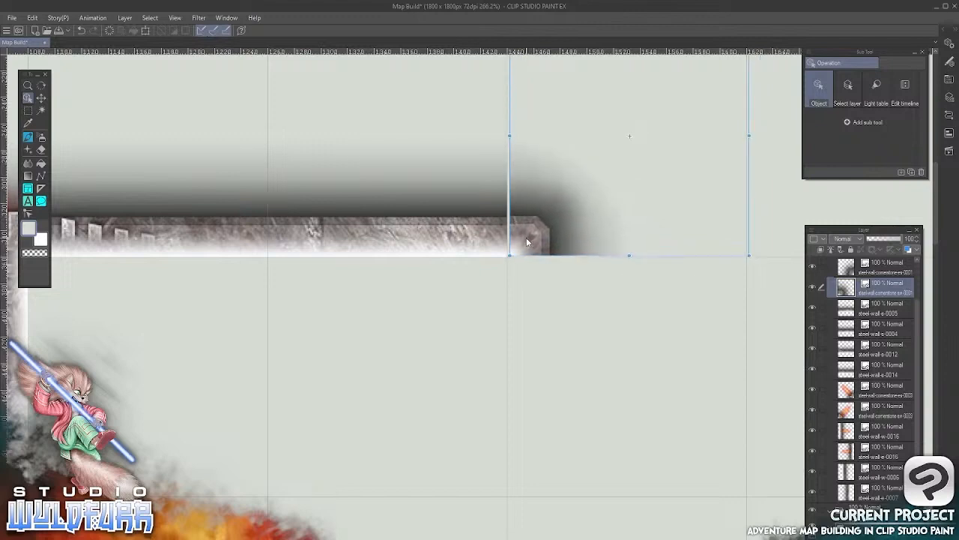
{"action": "left_click", "coordinate": [41, 97]}
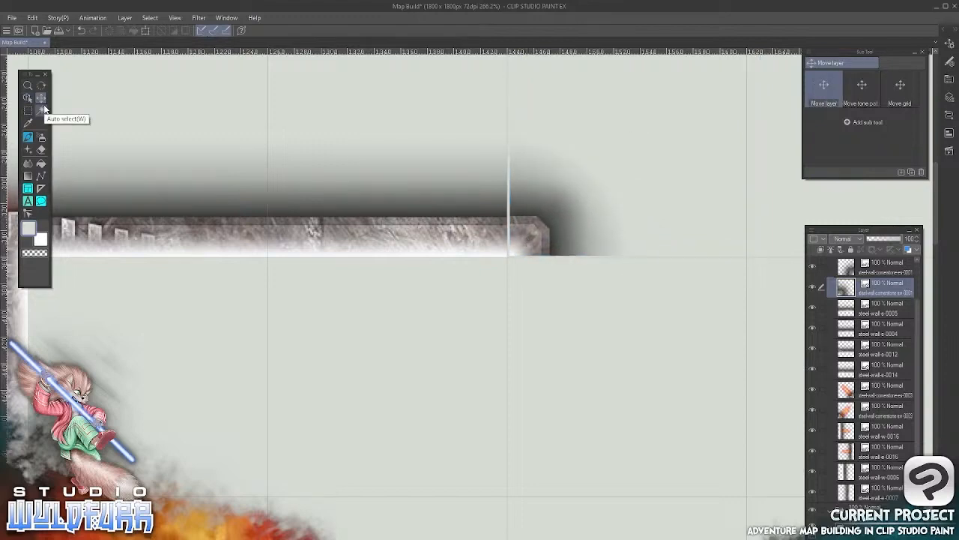
{"action": "key", "text": "Down"}
{"action": "key", "text": "Down"}
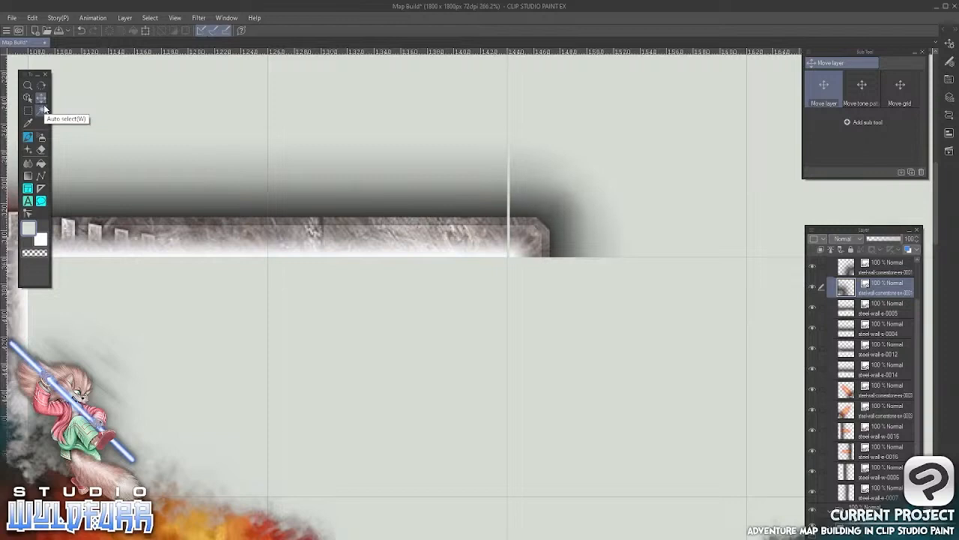
{"action": "key", "text": "Left"}
{"action": "key", "text": "Left"}
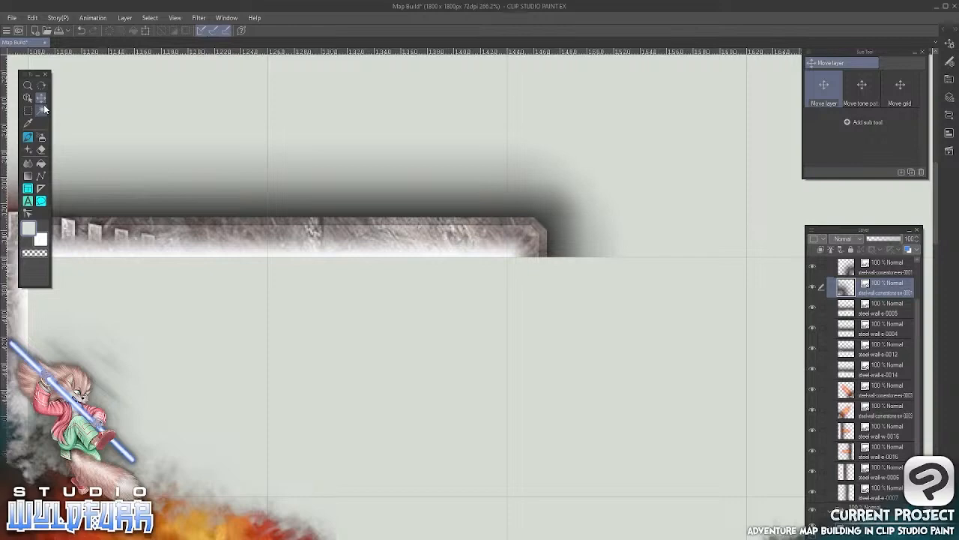
{"action": "left_click_drag", "start_coordinate": [332, 417], "coordinate": [469, 282]}
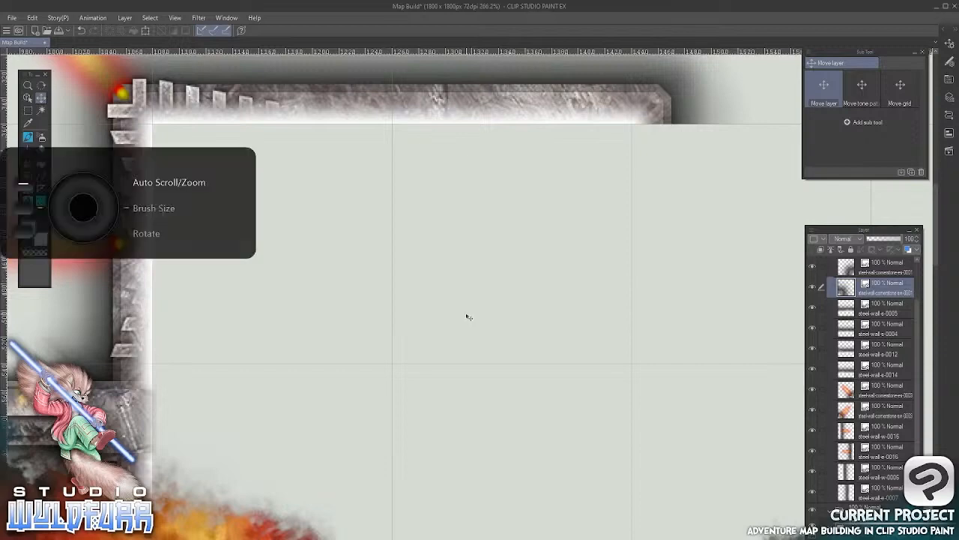
{"action": "scroll", "coordinate": [468, 318], "scroll_direction": "down", "scroll_amount": 10}
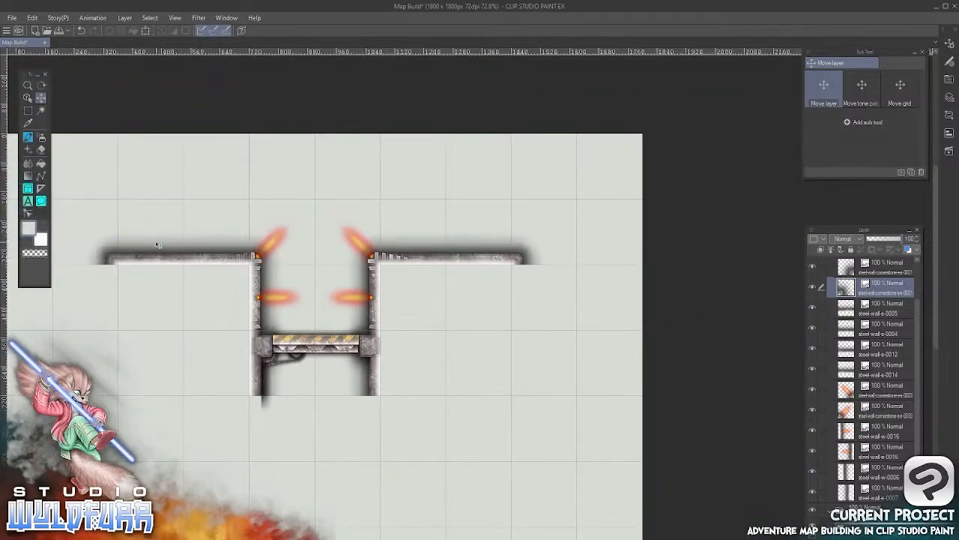
{"action": "left_click_drag", "start_coordinate": [439, 362], "coordinate": [592, 274]}
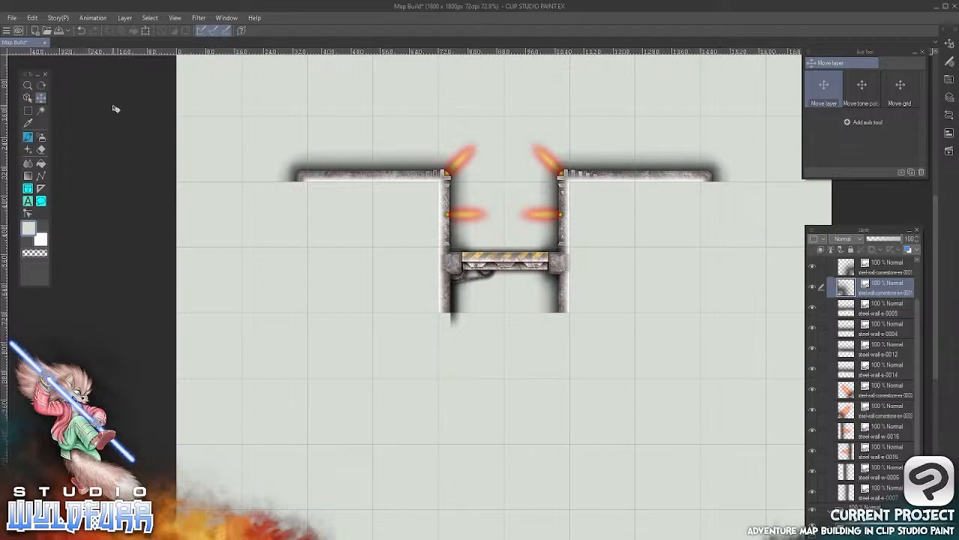
Switch to the tile file browser and go up to the Steel Walls folder
{"action": "key", "text": "alt+Tab"}
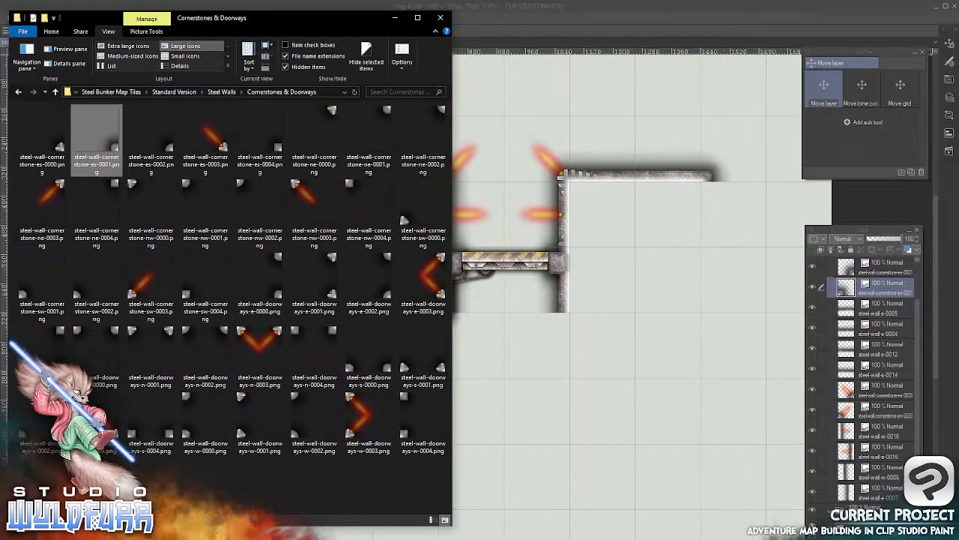
{"action": "left_click", "coordinate": [222, 92]}
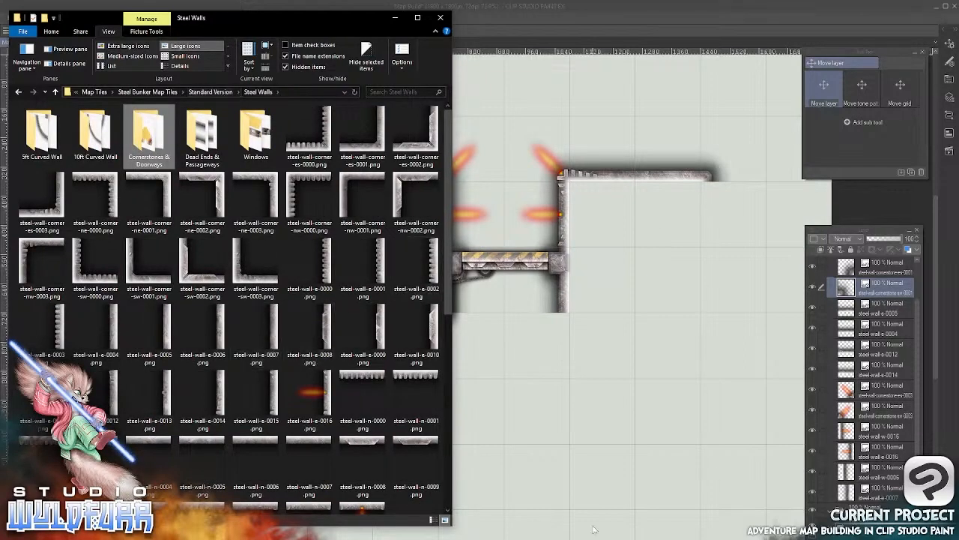
{"action": "left_click_drag", "start_coordinate": [270, 330], "coordinate": [648, 306]}
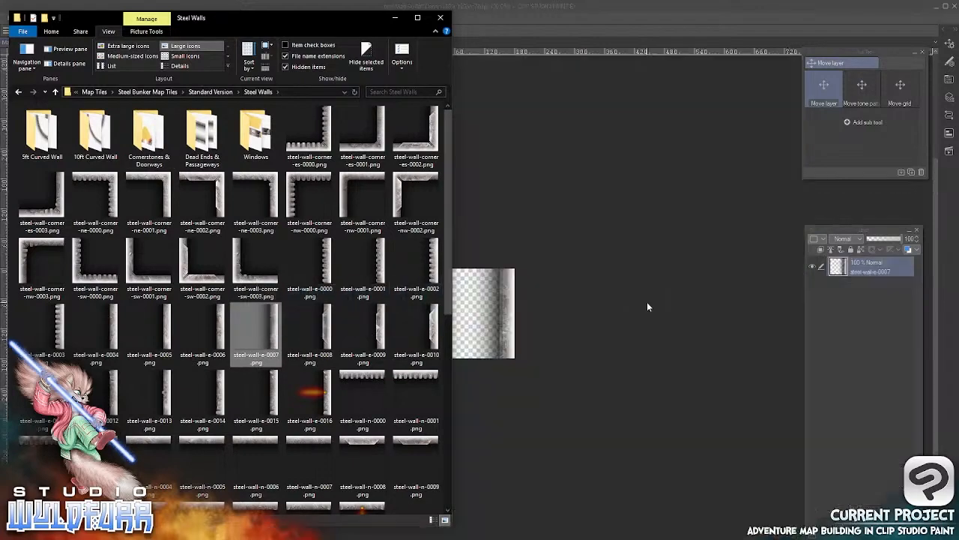
{"action": "left_click", "coordinate": [531, 24]}
{"action": "left_click", "coordinate": [108, 43]}
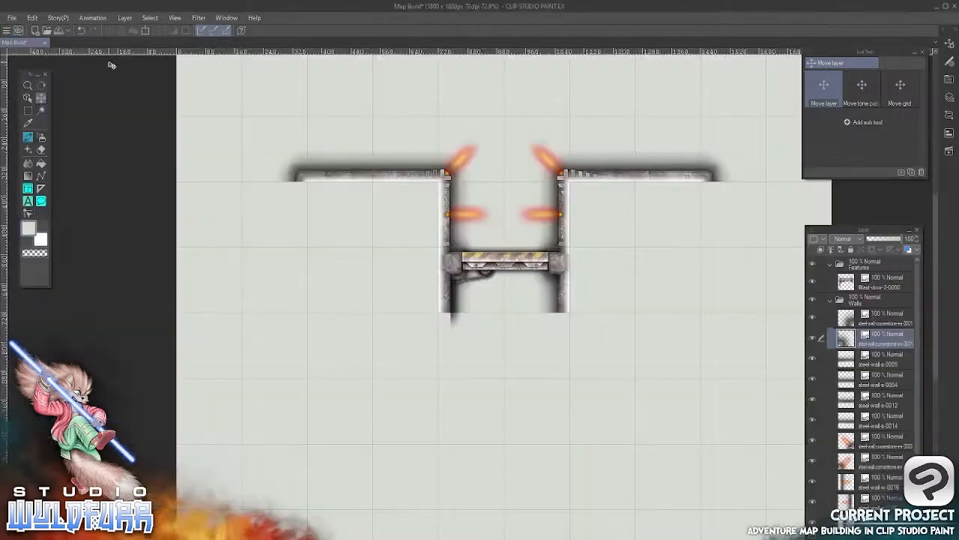
Add the steel-wall-e-0007 tile to the Walls folder and place it directly below the left wall's outer cornerstone
{"action": "key", "text": "alt+Tab"}
{"action": "left_click_drag", "start_coordinate": [269, 332], "coordinate": [866, 313]}
{"action": "left_click", "coordinate": [530, 370]}
{"action": "left_click_drag", "start_coordinate": [531, 389], "coordinate": [302, 225]}
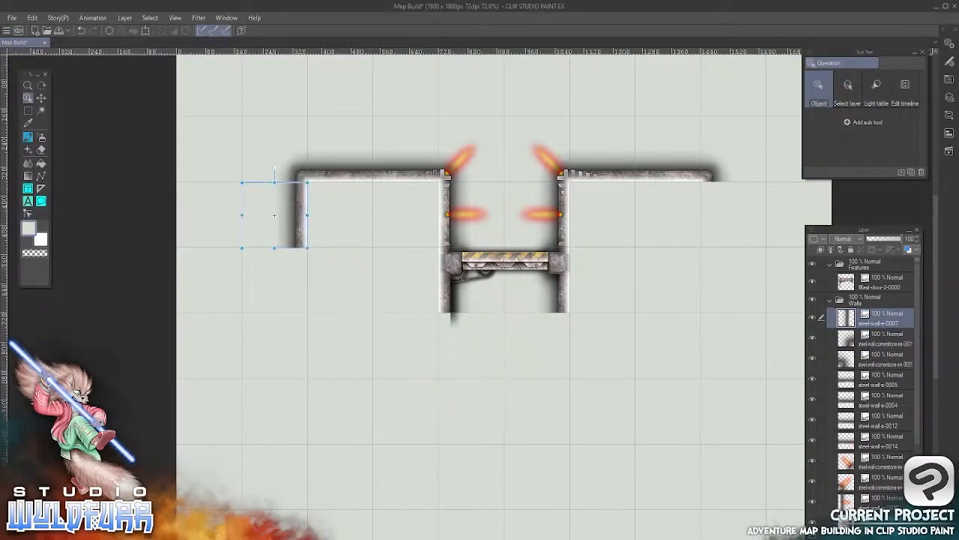
Add the steel-wall-e-0006 tile to Walls and place it beneath steel-wall-e-0007, extending the left outer wall downward
{"action": "key", "text": "alt+Tab"}
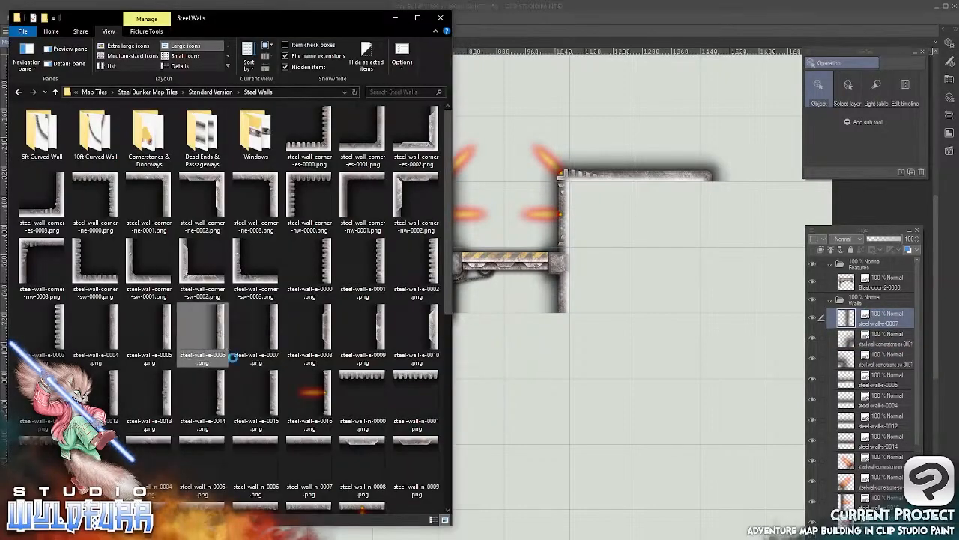
{"action": "left_click_drag", "start_coordinate": [233, 358], "coordinate": [853, 307]}
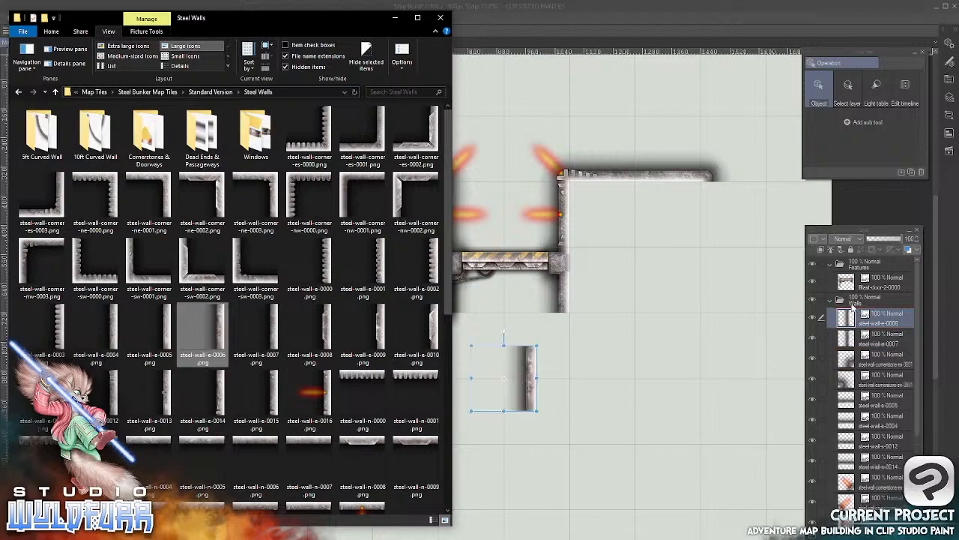
{"action": "left_click", "coordinate": [531, 398]}
{"action": "left_click_drag", "start_coordinate": [529, 401], "coordinate": [302, 304]}
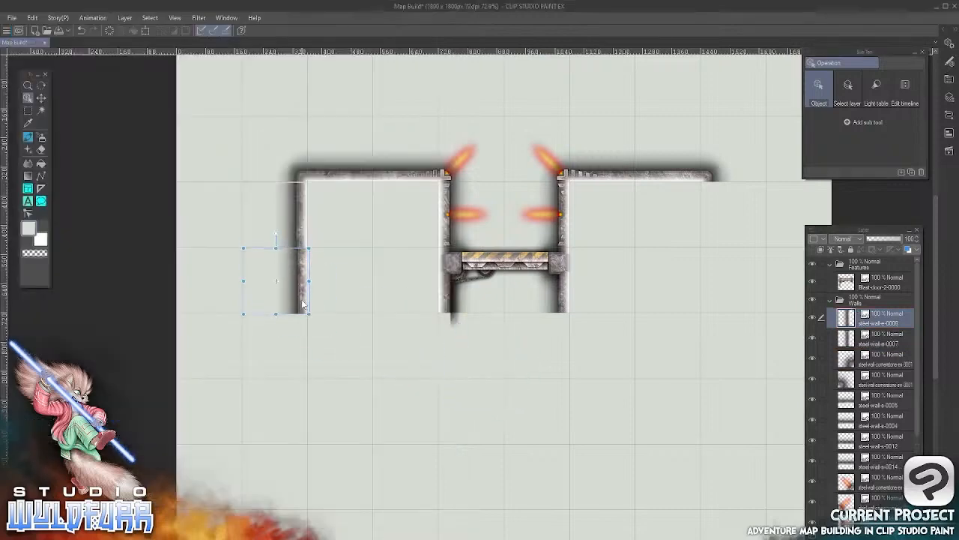
Add the steel-wall-w-0006 tile to Walls and place it directly below the right wall's outer cornerstone
{"action": "key", "text": "alt+Tab"}
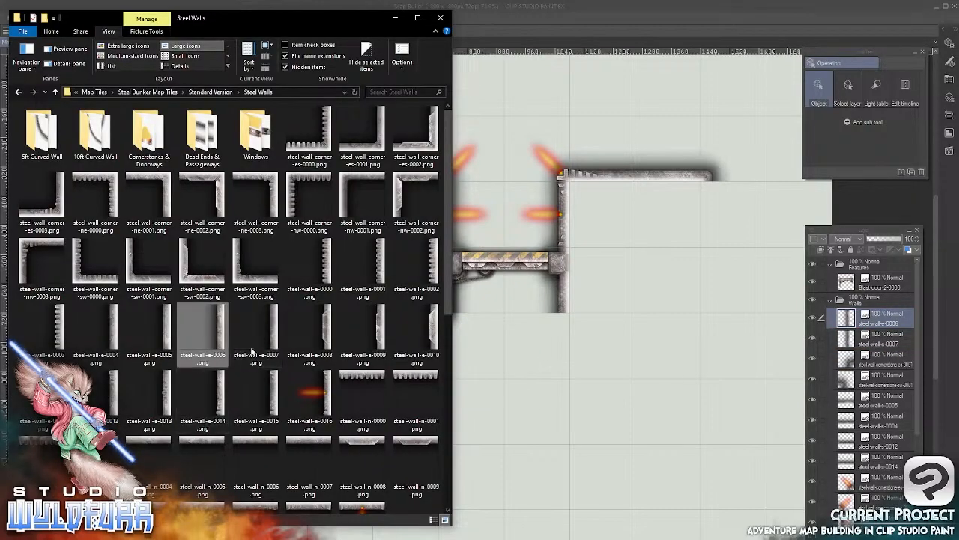
{"action": "left_click_drag", "start_coordinate": [448, 178], "coordinate": [444, 500]}
{"action": "left_click_drag", "start_coordinate": [356, 353], "coordinate": [852, 315]}
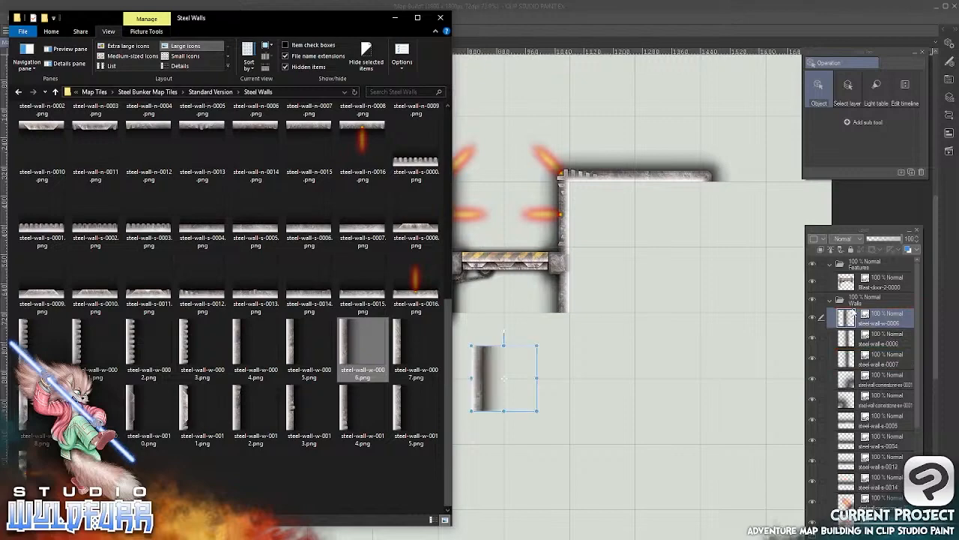
{"action": "left_click", "coordinate": [664, 261]}
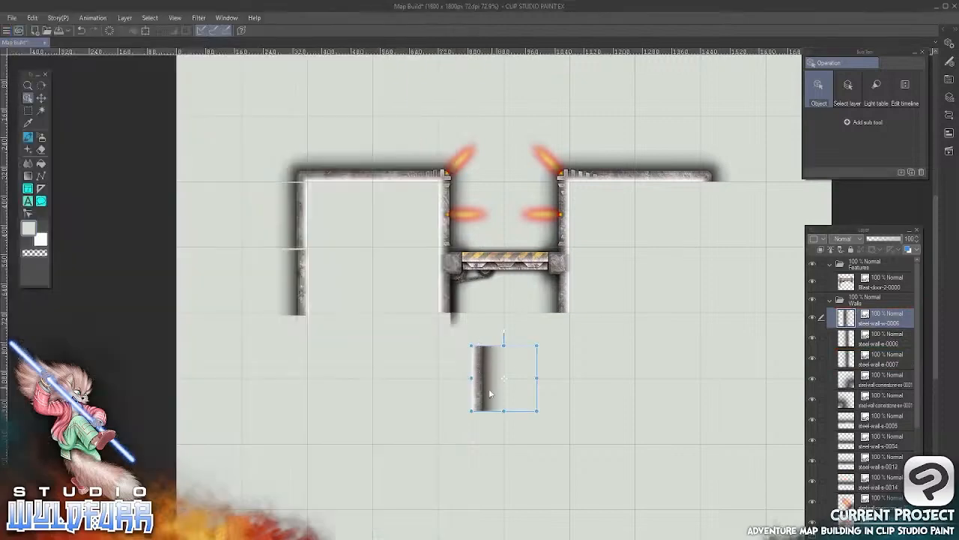
{"action": "left_click_drag", "start_coordinate": [489, 389], "coordinate": [707, 230]}
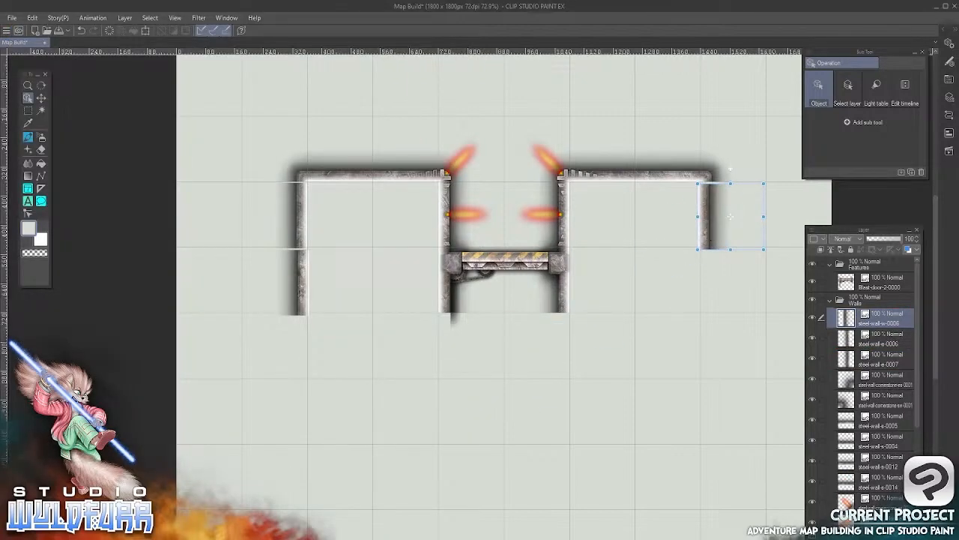
Add the steel-wall-w-0007 tile to Walls and place it beneath steel-wall-w-0006, extending the right outer wall downward
{"action": "key", "text": "alt+Tab"}
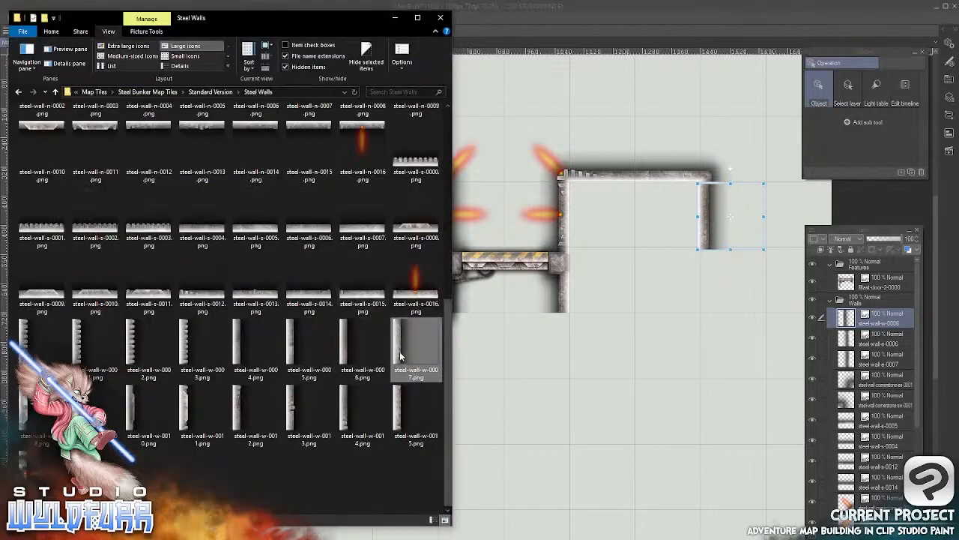
{"action": "left_click_drag", "start_coordinate": [400, 357], "coordinate": [488, 339]}
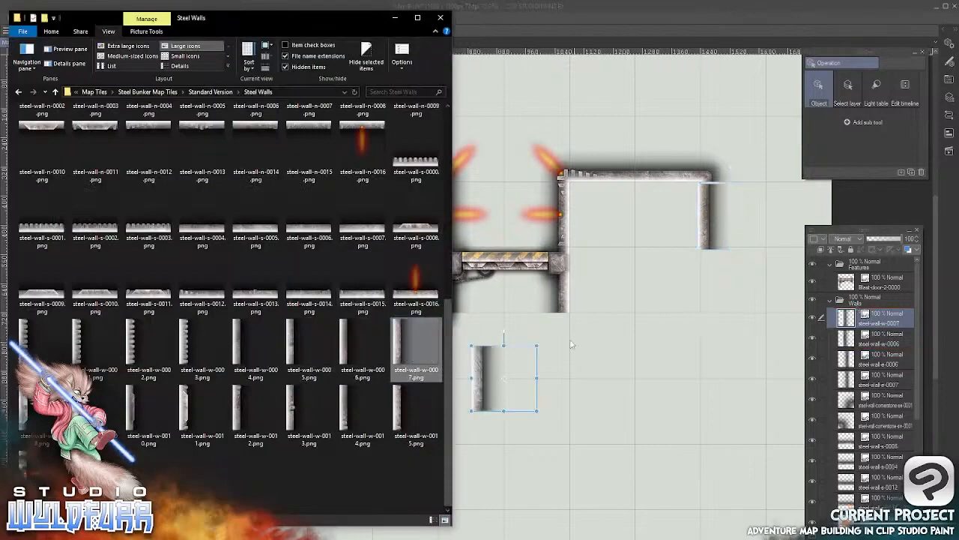
{"action": "left_click", "coordinate": [482, 387]}
{"action": "left_click_drag", "start_coordinate": [482, 386], "coordinate": [710, 293]}
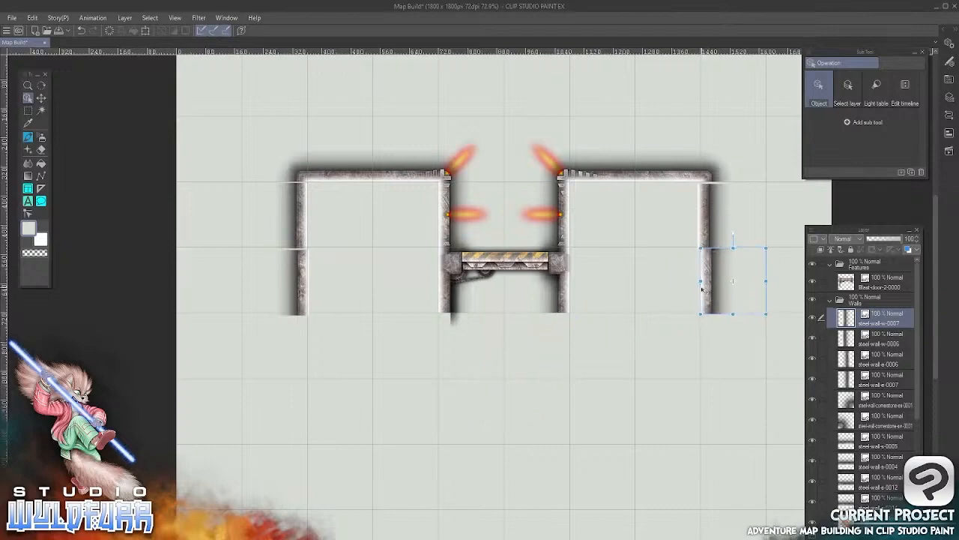
Nudge steel-wall-e-0007 up to the grid line to close the gap below the left cornerstone
{"action": "scroll", "coordinate": [342, 210], "scroll_direction": "up", "scroll_amount": 8}
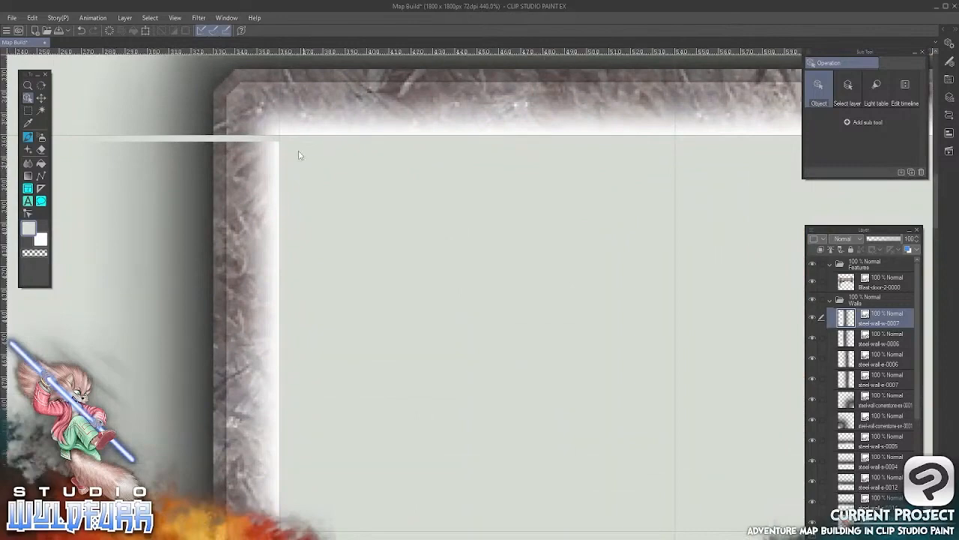
{"action": "left_click", "coordinate": [41, 98]}
{"action": "left_click", "coordinate": [29, 99]}
{"action": "left_click", "coordinate": [246, 208]}
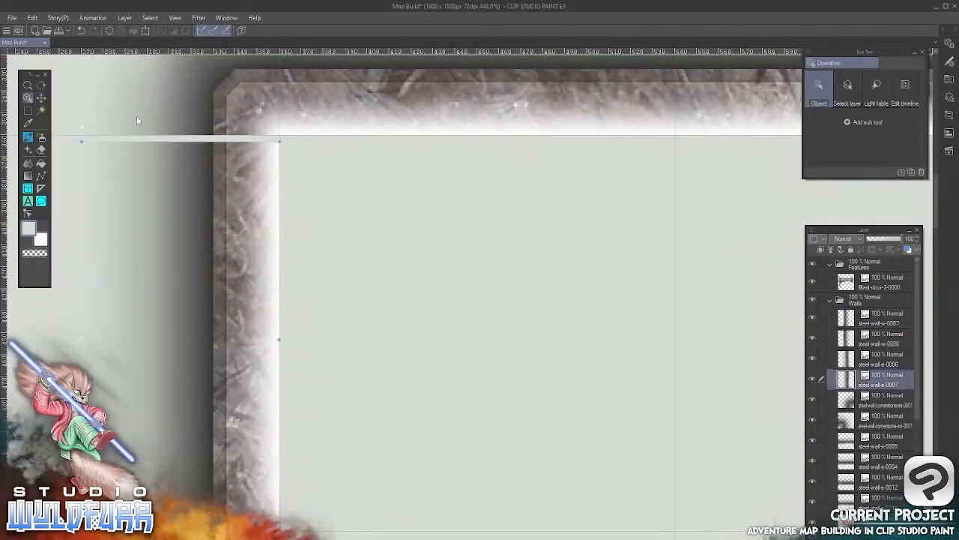
{"action": "left_click", "coordinate": [41, 98]}
{"action": "left_click_drag", "start_coordinate": [264, 256], "coordinate": [266, 247]}
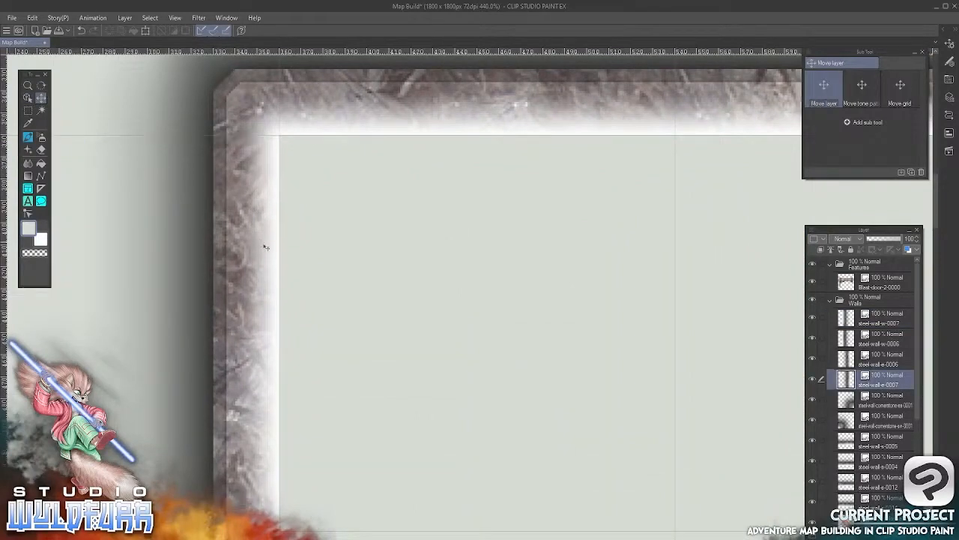
Nudge steel-wall-e-0006 up and left until it meets the wall tile above and the grid lines
{"action": "left_click_drag", "start_coordinate": [347, 424], "coordinate": [419, 72]}
{"action": "right_click", "coordinate": [308, 337]}
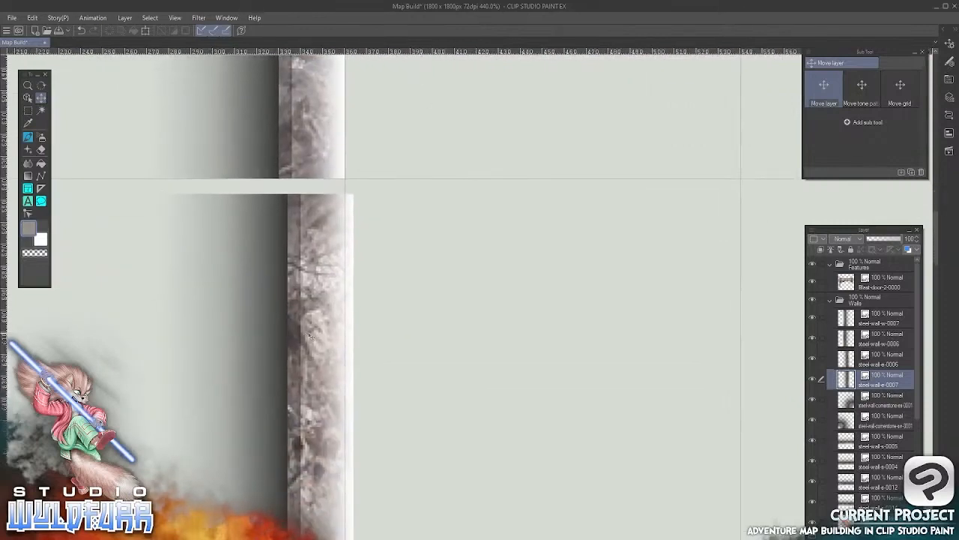
{"action": "right_click", "coordinate": [347, 353]}
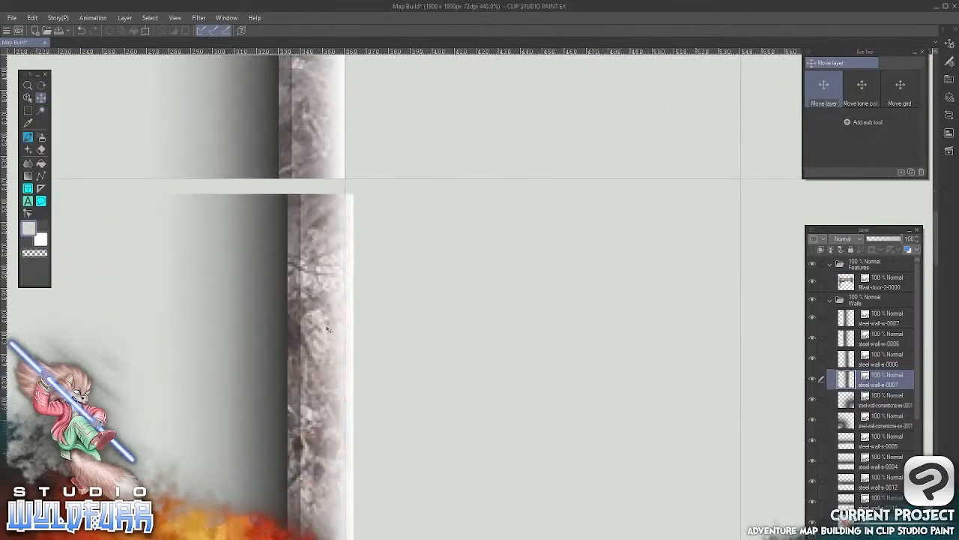
{"action": "left_click", "coordinate": [29, 98]}
{"action": "mouse_move", "coordinate": [333, 337]}
{"action": "left_mouse_down"}
{"action": "mouse_move", "coordinate": [305, 327]}
{"action": "mouse_move", "coordinate": [323, 324]}
{"action": "left_mouse_up"}
Move steel-wall-w-0006 up and right so it meets the right cornerstone and fits its grid square
{"action": "left_click_drag", "start_coordinate": [581, 424], "coordinate": [156, 354]}
{"action": "left_click_drag", "start_coordinate": [628, 315], "coordinate": [193, 310]}
{"action": "left_click_drag", "start_coordinate": [675, 306], "coordinate": [215, 347]}
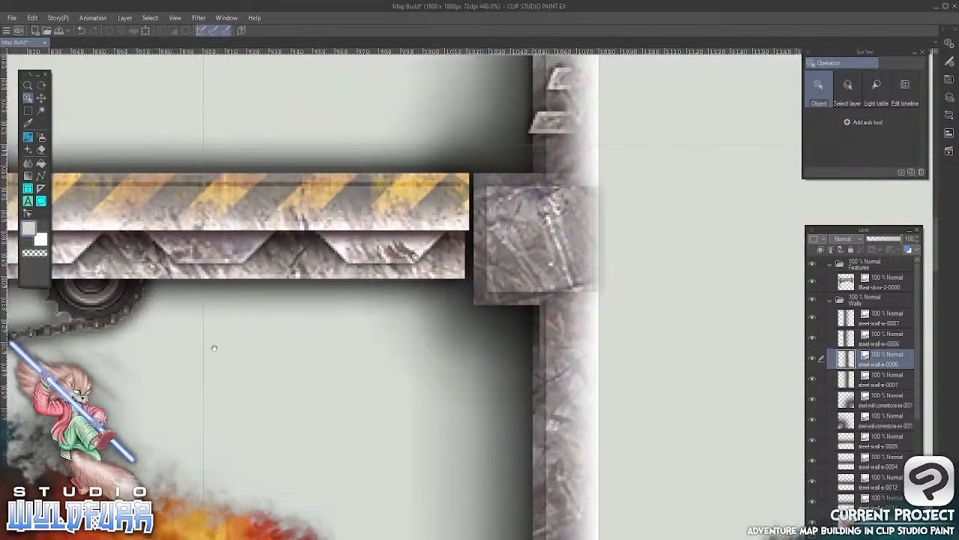
{"action": "left_click_drag", "start_coordinate": [633, 325], "coordinate": [156, 355]}
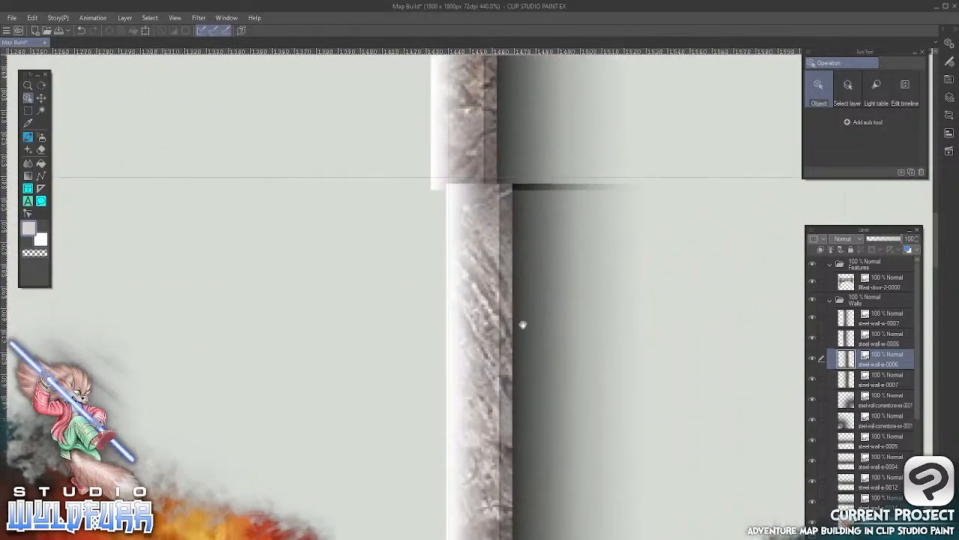
{"action": "left_click_drag", "start_coordinate": [524, 127], "coordinate": [500, 464]}
{"action": "left_click_drag", "start_coordinate": [506, 205], "coordinate": [484, 320]}
{"action": "left_click", "coordinate": [408, 269]}
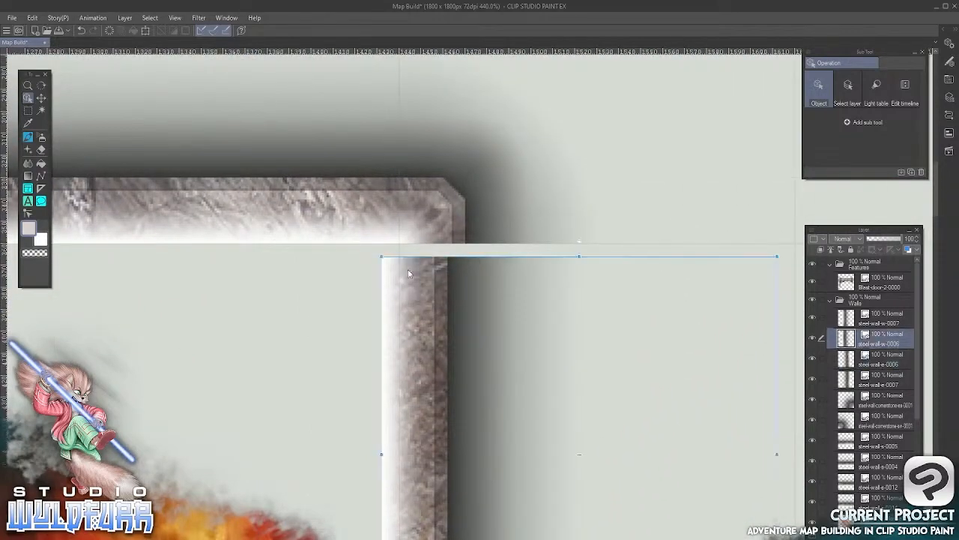
{"action": "left_click_drag", "start_coordinate": [386, 264], "coordinate": [404, 256]}
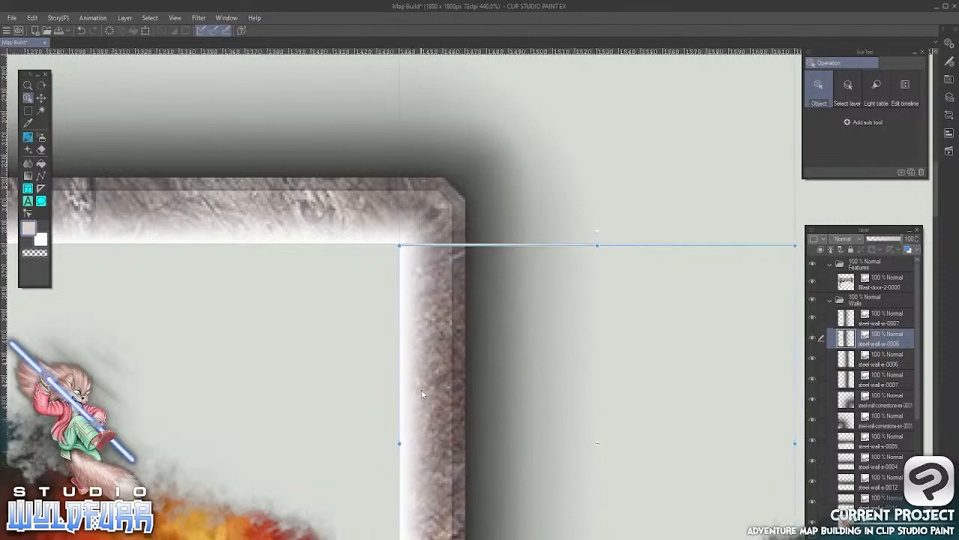
Nudge steel-wall-w-0007 up and right so it lines up with the grid and the wall tile above
{"action": "left_click_drag", "start_coordinate": [422, 394], "coordinate": [455, 34]}
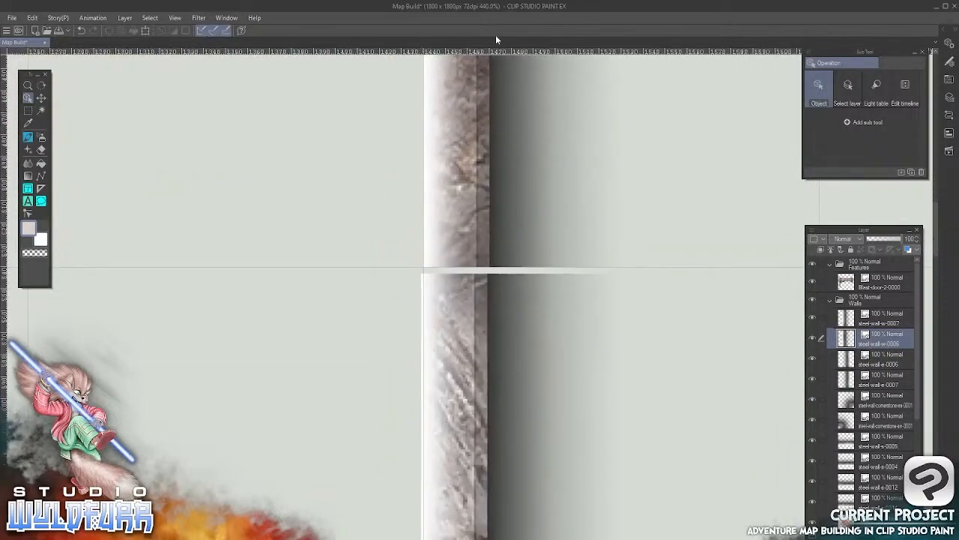
{"action": "left_click", "coordinate": [453, 357]}
{"action": "left_click_drag", "start_coordinate": [454, 355], "coordinate": [453, 353]}
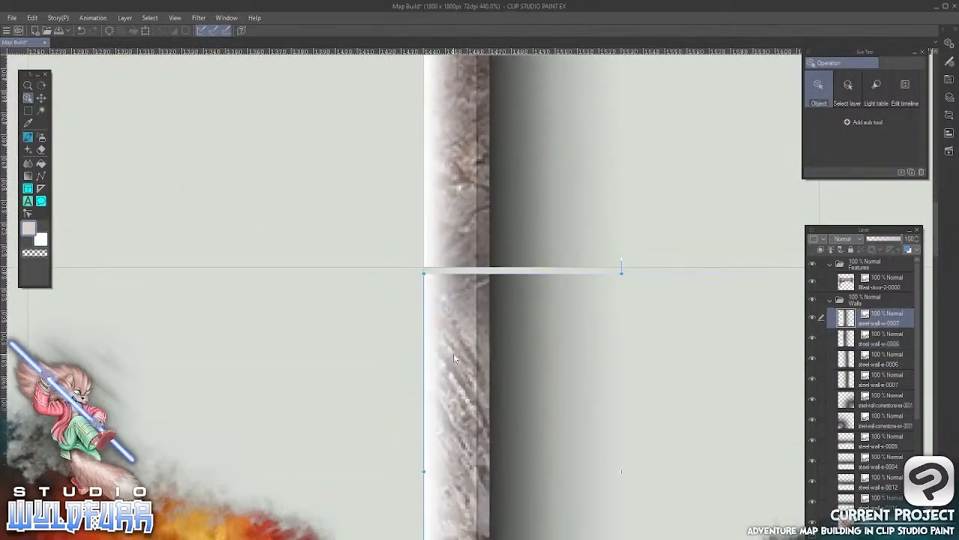
Add the steel-wall-corner-nw-0003 tile from the Steel Walls folder to the Walls layer folder
{"action": "left_click_drag", "start_coordinate": [226, 402], "coordinate": [671, 387]}
{"action": "left_click_drag", "start_coordinate": [270, 322], "coordinate": [478, 536]}
{"action": "left_click_drag", "start_coordinate": [433, 325], "coordinate": [376, 482]}
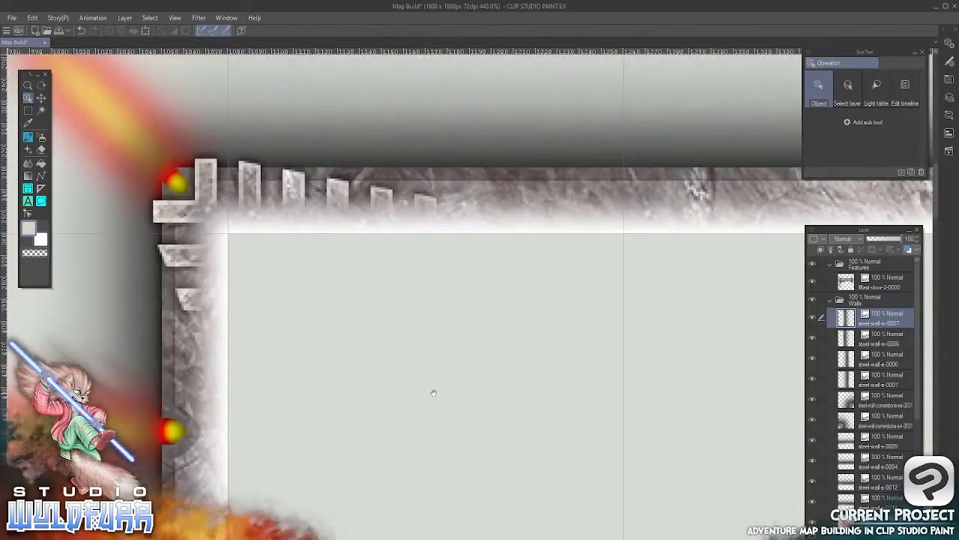
{"action": "left_click_drag", "start_coordinate": [432, 390], "coordinate": [402, 240]}
{"action": "key", "text": "alt+Tab"}
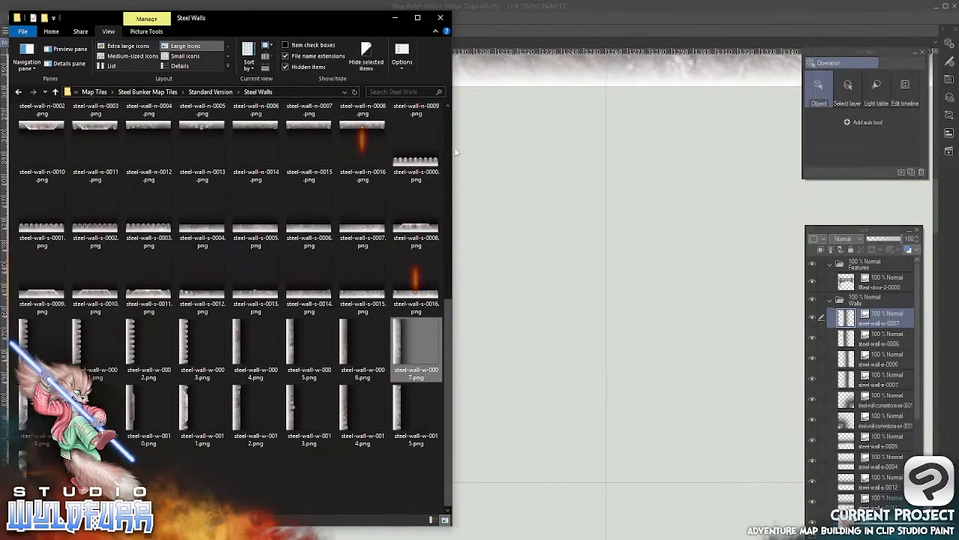
{"action": "left_click_drag", "start_coordinate": [450, 357], "coordinate": [461, 126]}
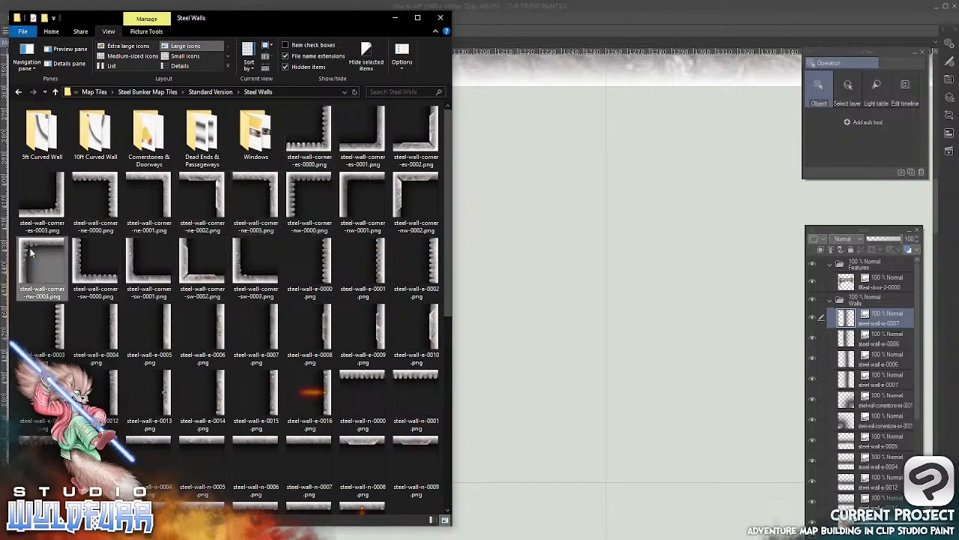
{"action": "left_click_drag", "start_coordinate": [30, 253], "coordinate": [866, 312]}
{"action": "left_click", "coordinate": [548, 238]}
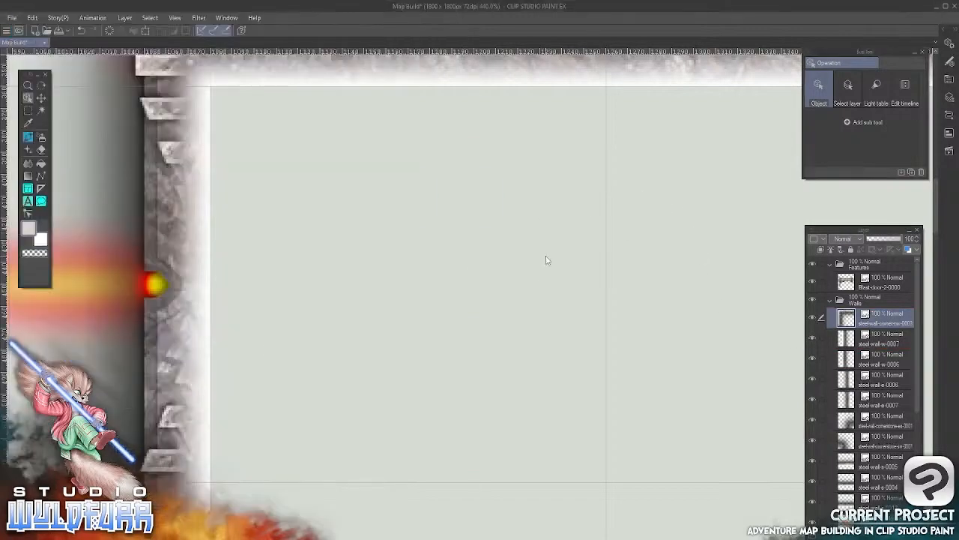
Move the steel-wall-corner-nw-0003 tile into the upper-left grid square inside the right-hand wall enclosure
{"action": "scroll", "coordinate": [412, 335], "scroll_direction": "down", "scroll_amount": 2}
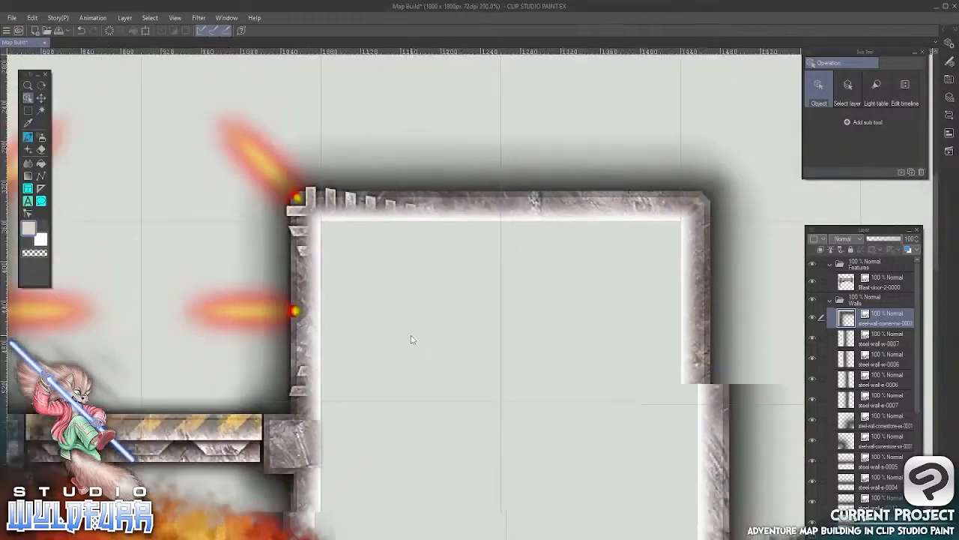
{"action": "scroll", "coordinate": [412, 340], "scroll_direction": "down", "scroll_amount": 3}
{"action": "left_click_drag", "start_coordinate": [390, 450], "coordinate": [455, 219]}
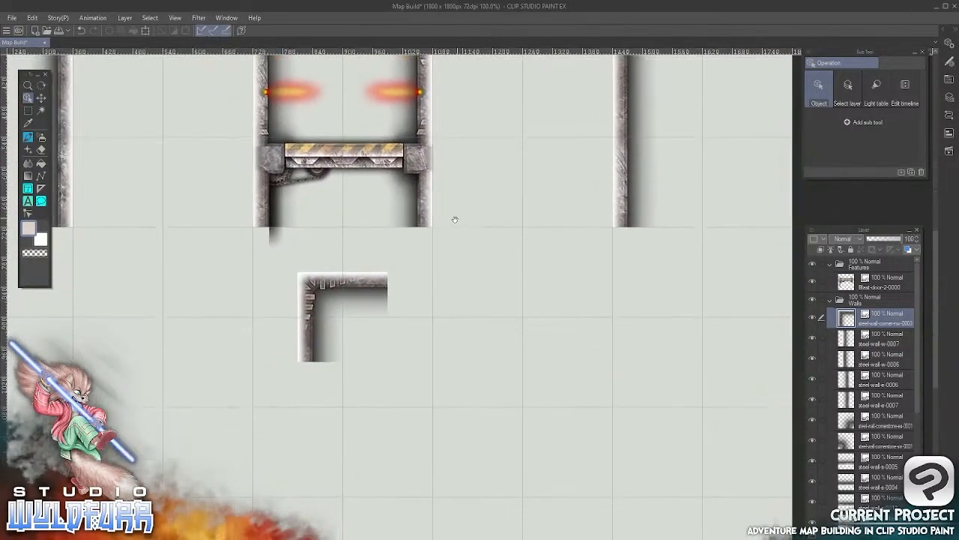
{"action": "left_click", "coordinate": [325, 294]}
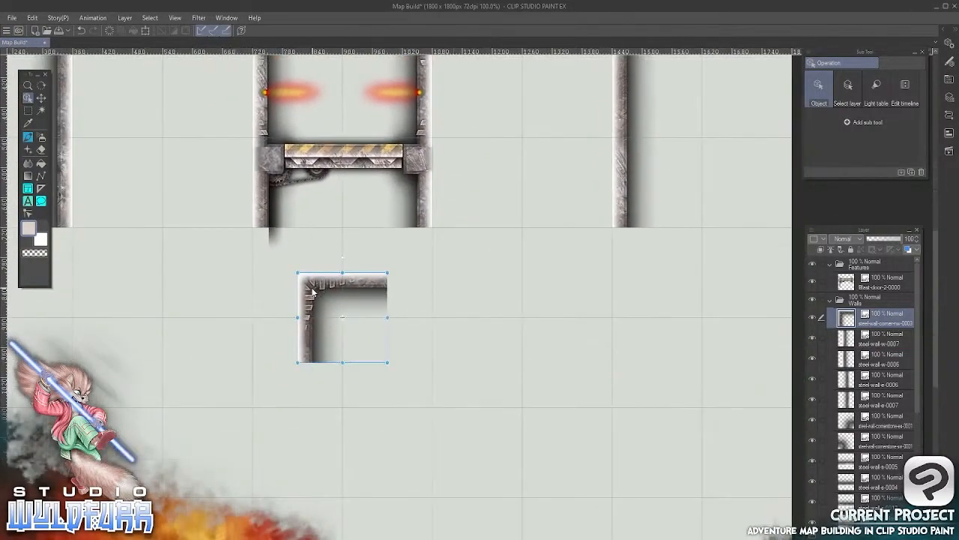
{"action": "left_click_drag", "start_coordinate": [319, 285], "coordinate": [363, 337]}
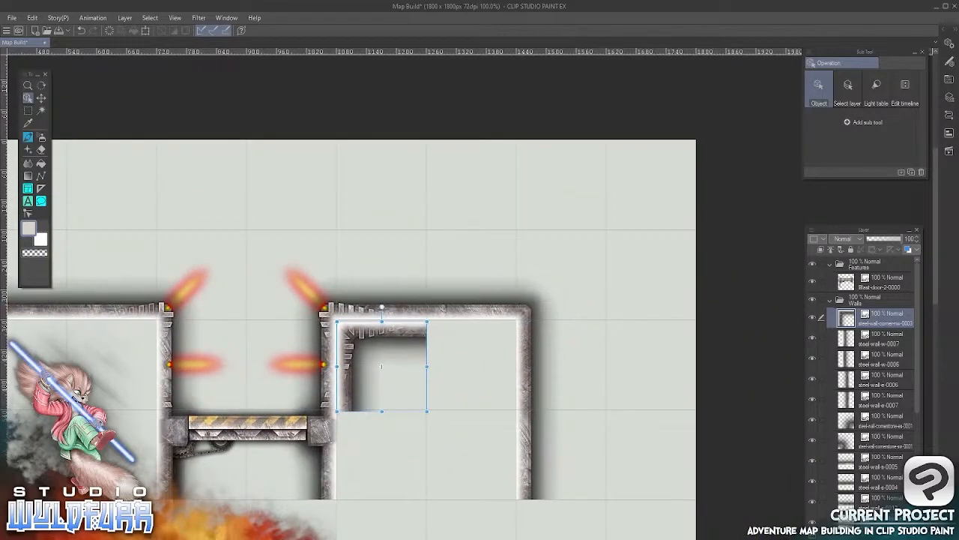
Add the steel-wall-corner-ne-0003 tile to the Walls layer folder and place it in the upper-right grid square inside the right-hand enclosure
{"action": "key", "text": "alt+Tab"}
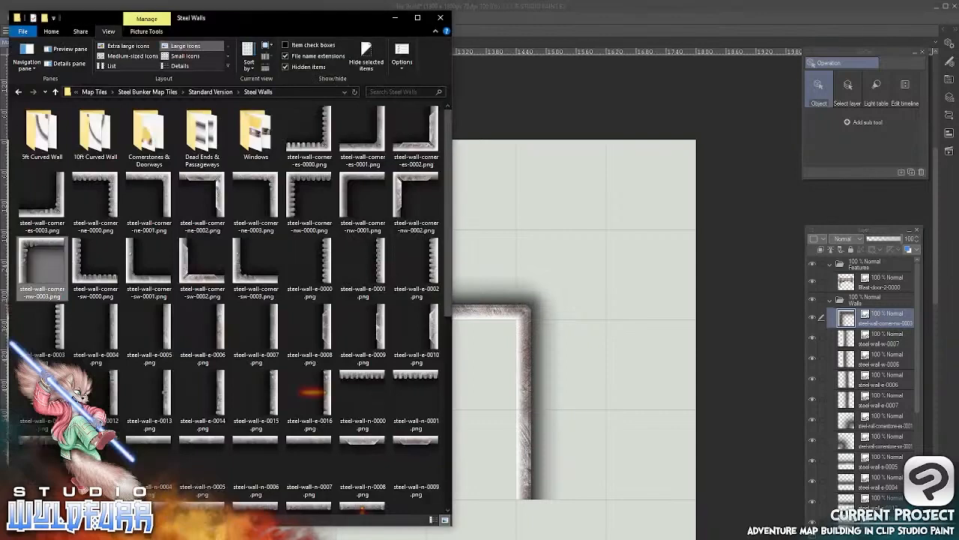
{"action": "left_click_drag", "start_coordinate": [266, 187], "coordinate": [581, 382]}
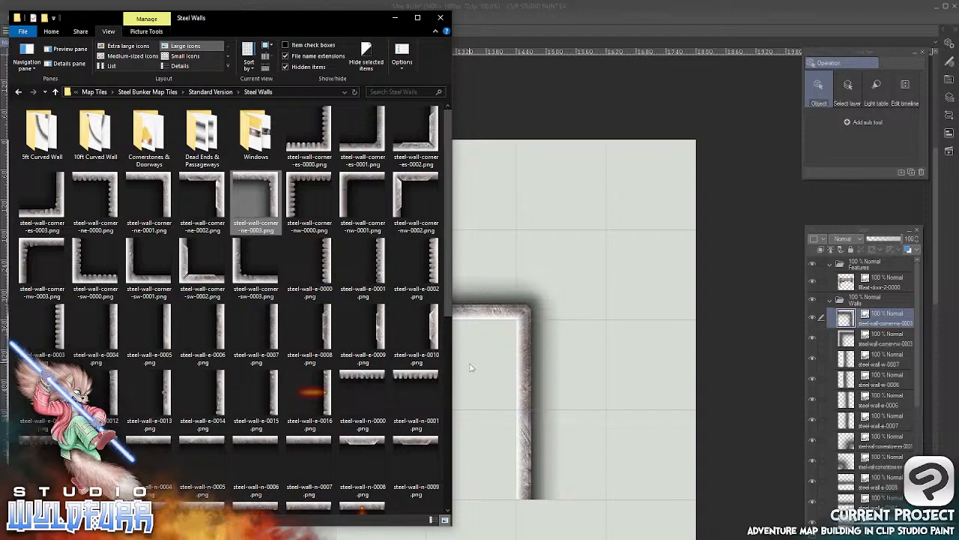
{"action": "key", "text": "alt+Tab"}
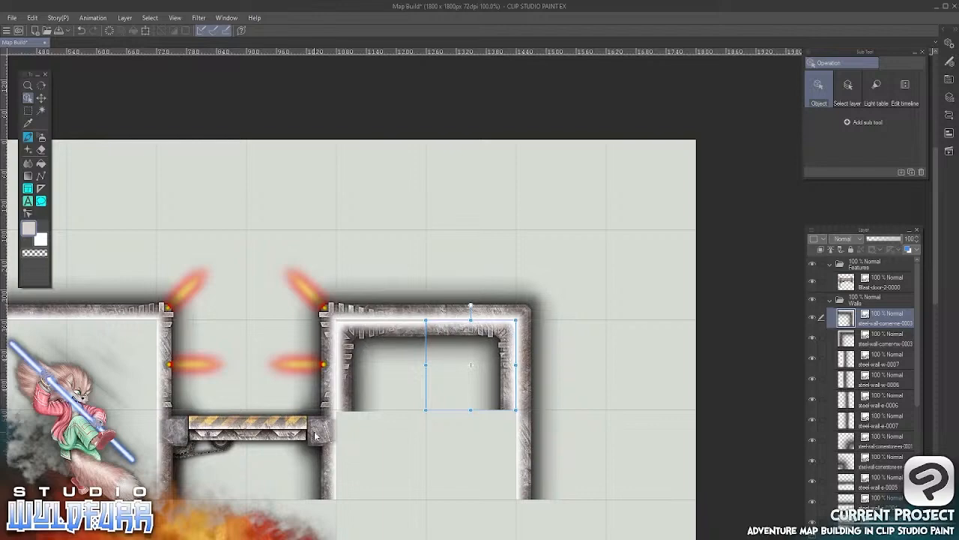
Add the steel-wall-corner-sw-0003 tile to the Walls layer folder and place it in the lower-left grid square inside the right-hand enclosure
{"action": "key", "text": "alt+Tab"}
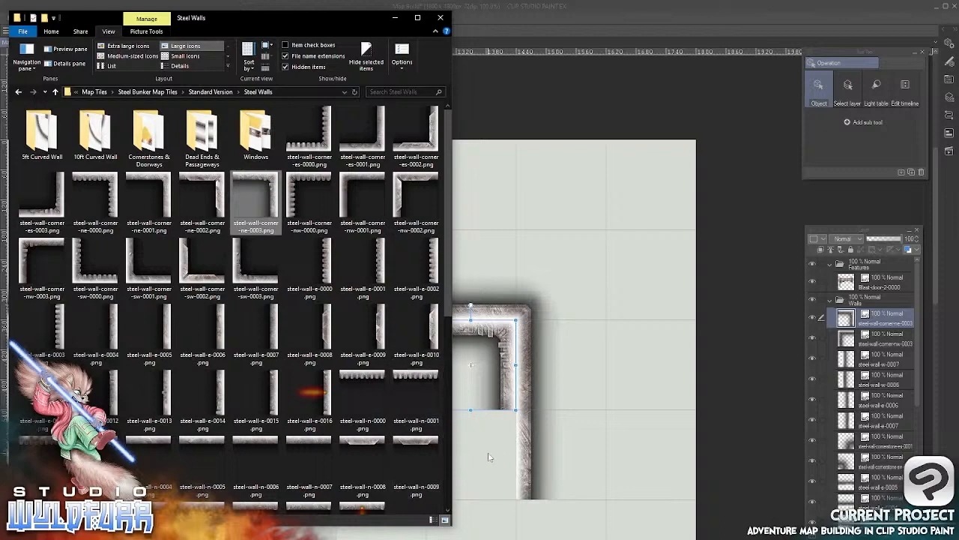
{"action": "left_click", "coordinate": [247, 266]}
{"action": "left_click_drag", "start_coordinate": [244, 268], "coordinate": [706, 324]}
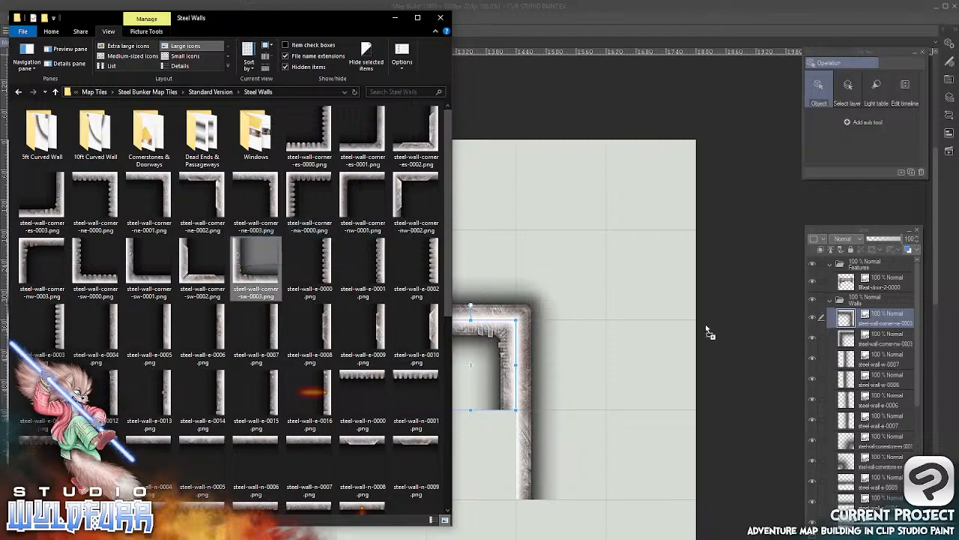
{"action": "left_click", "coordinate": [541, 350]}
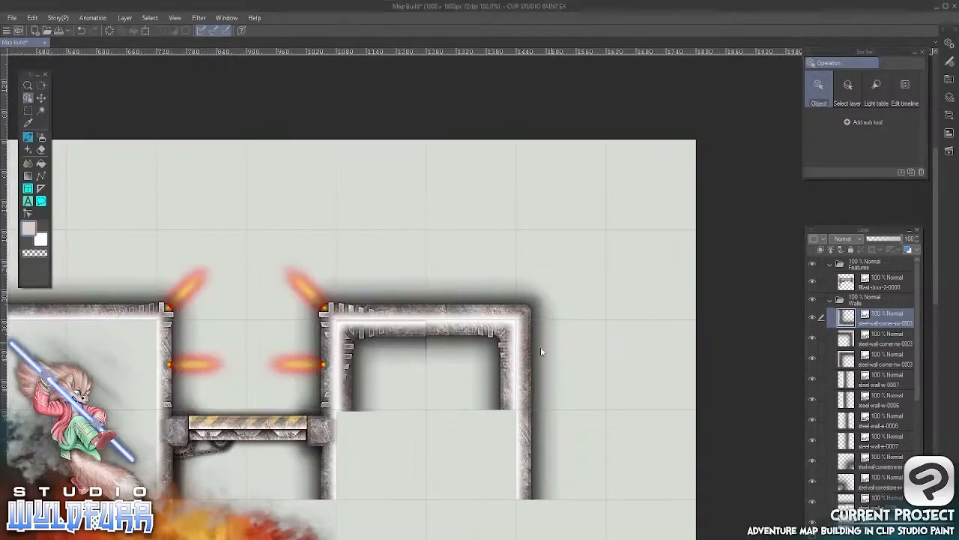
{"action": "left_click_drag", "start_coordinate": [240, 535], "coordinate": [348, 425]}
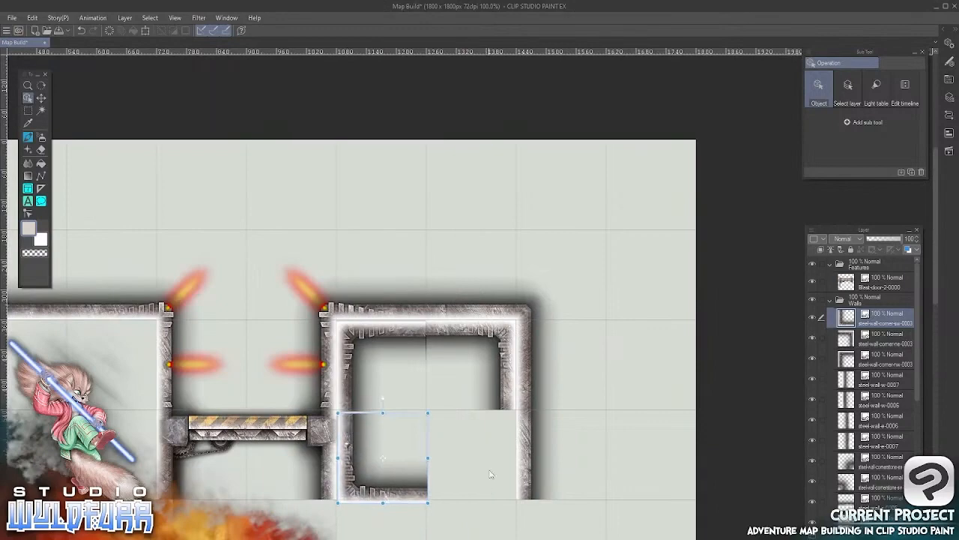
Add steel-wall-cornerstone-sw-0004 from Cornerstones & Doorways to the Walls layer folder and place it in the enclosure's lower-right square, capping the bottom wall
{"action": "key", "text": "alt+Tab"}
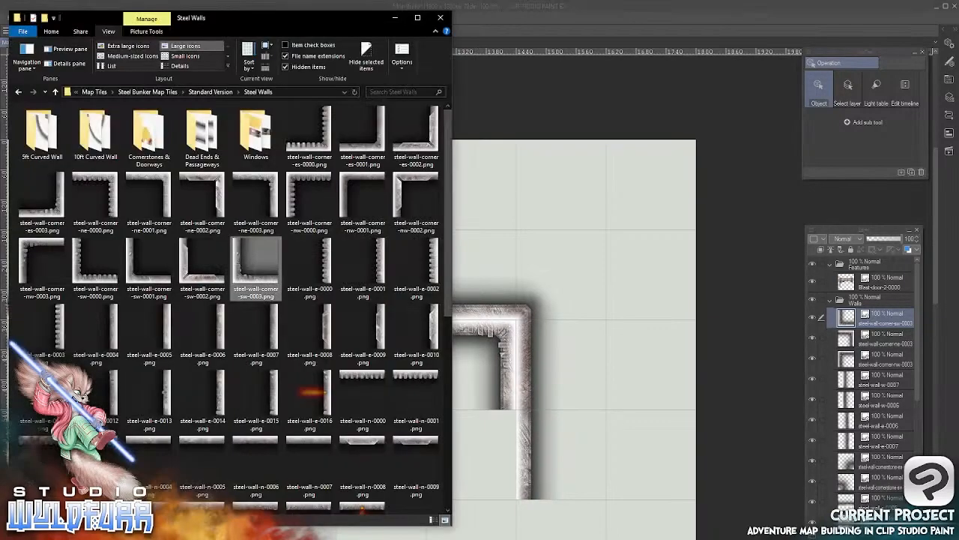
{"action": "left_click", "coordinate": [149, 140]}
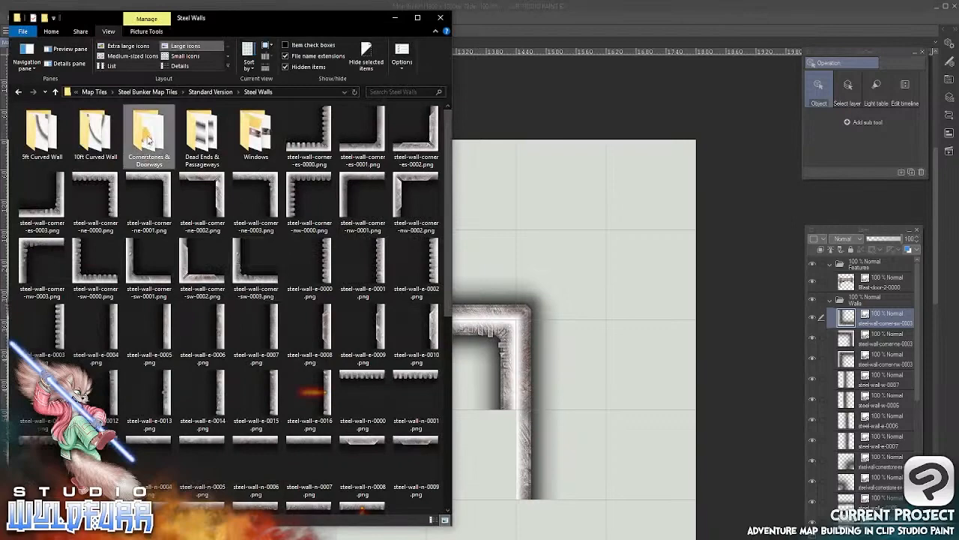
{"action": "double_click", "coordinate": [148, 142]}
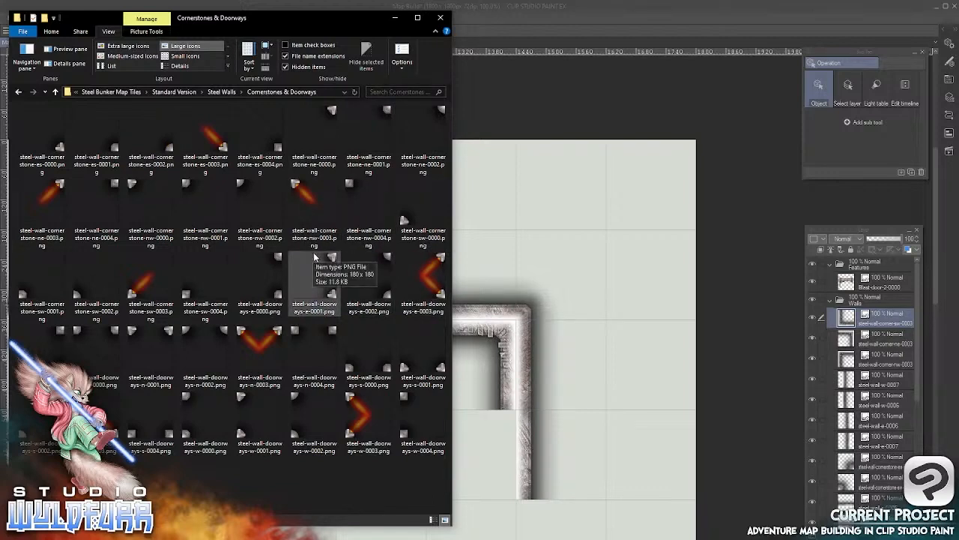
{"action": "left_click_drag", "start_coordinate": [190, 292], "coordinate": [836, 307]}
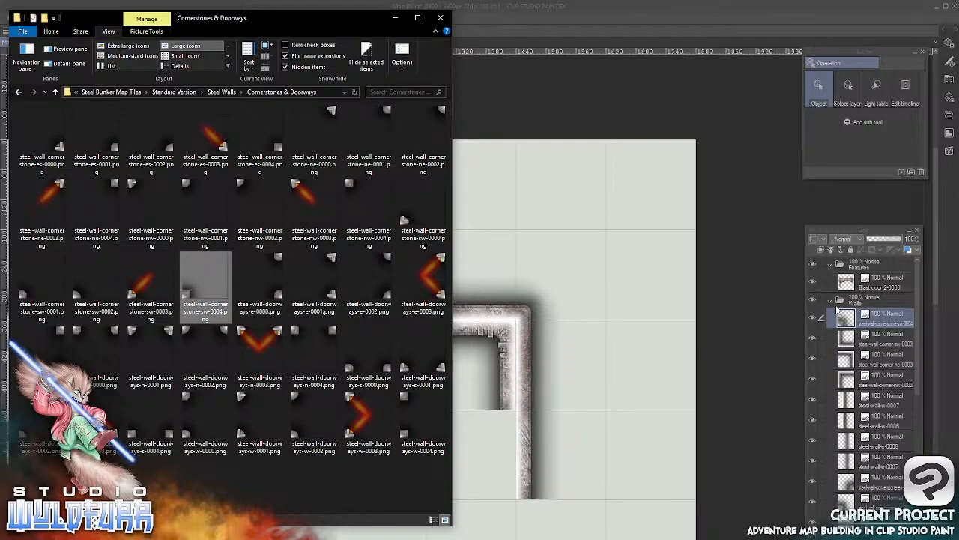
{"action": "left_click", "coordinate": [561, 22]}
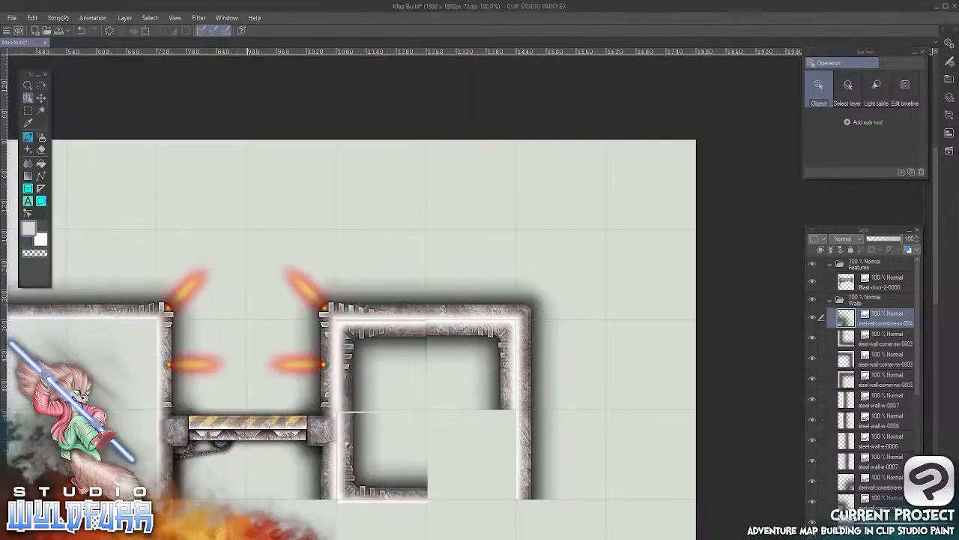
{"action": "left_click_drag", "start_coordinate": [334, 497], "coordinate": [452, 340]}
{"action": "left_click_drag", "start_coordinate": [336, 472], "coordinate": [557, 337]}
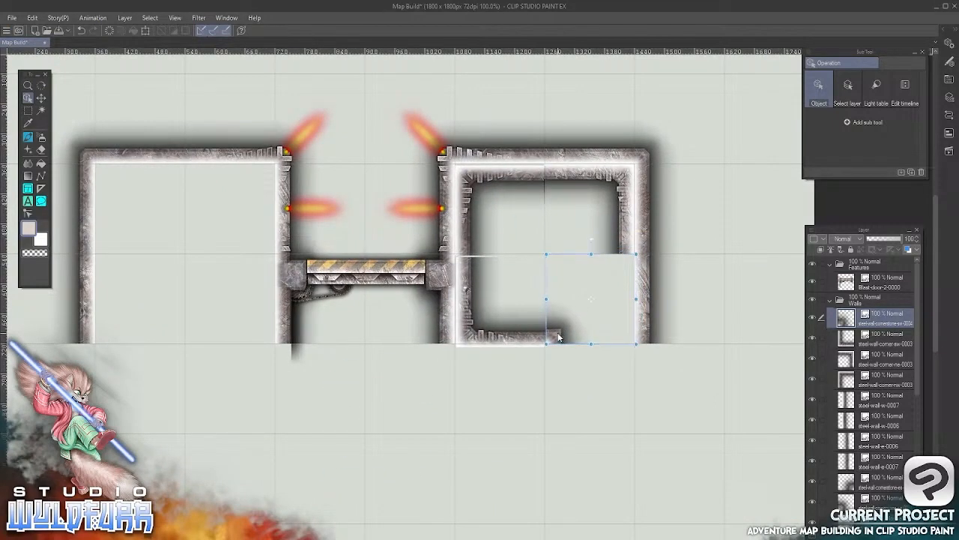
Add the steel-wall-e-0005 tile from Steel Walls to the Walls layer folder and place it below the upper-right inner corner of the enclosure
{"action": "key", "text": "alt+Tab"}
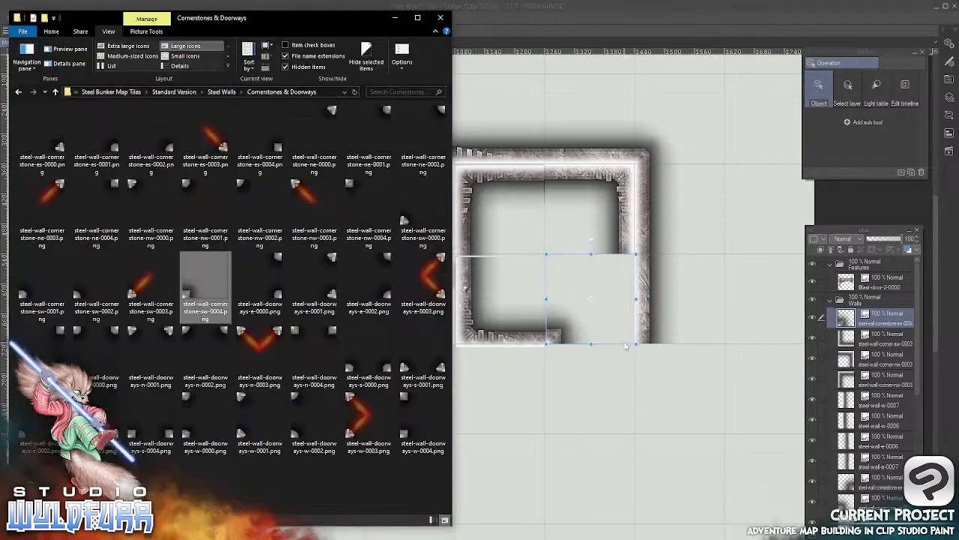
{"action": "key", "text": "alt+Up"}
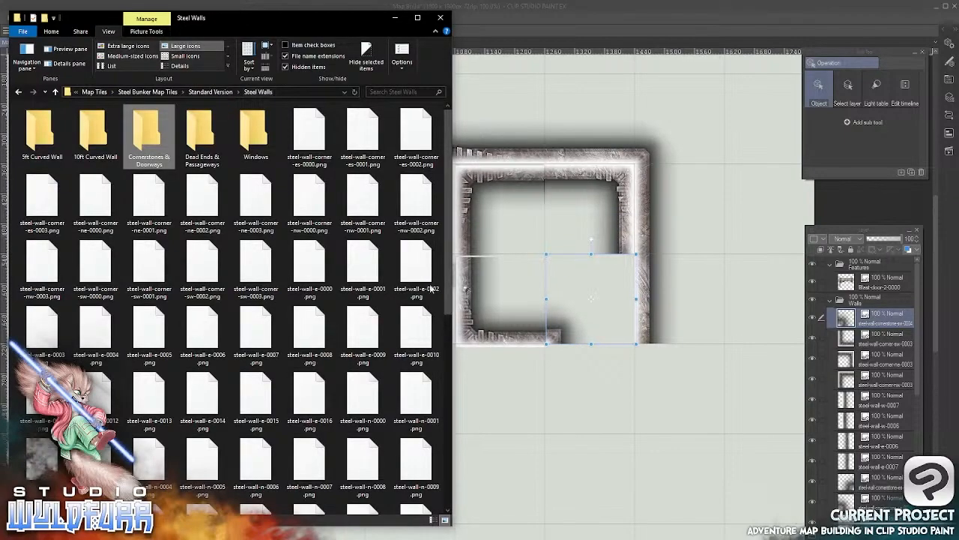
{"action": "scroll", "coordinate": [448, 269], "scroll_direction": "down", "scroll_amount": 1}
{"action": "scroll", "coordinate": [449, 268], "scroll_direction": "down", "scroll_amount": 1}
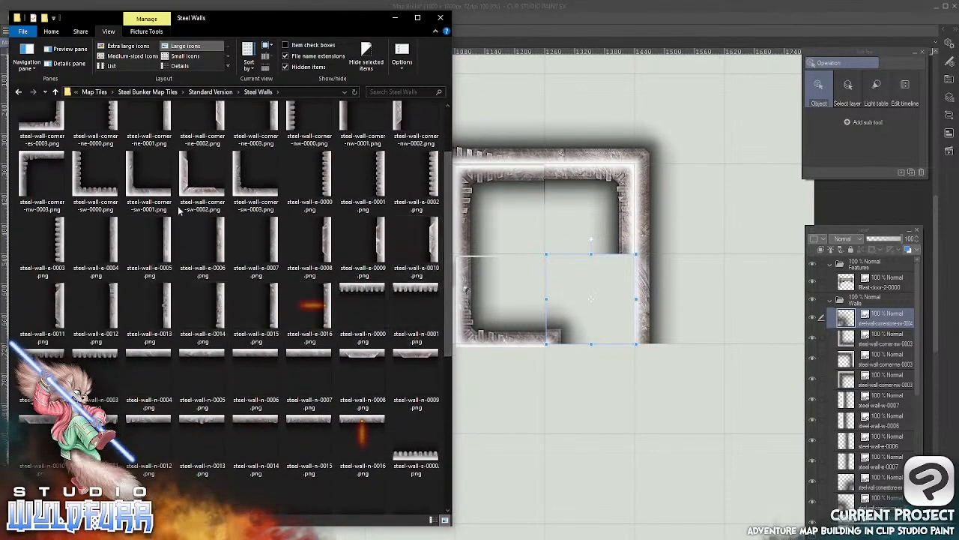
{"action": "left_click", "coordinate": [167, 241]}
{"action": "left_click_drag", "start_coordinate": [247, 332], "coordinate": [844, 315]}
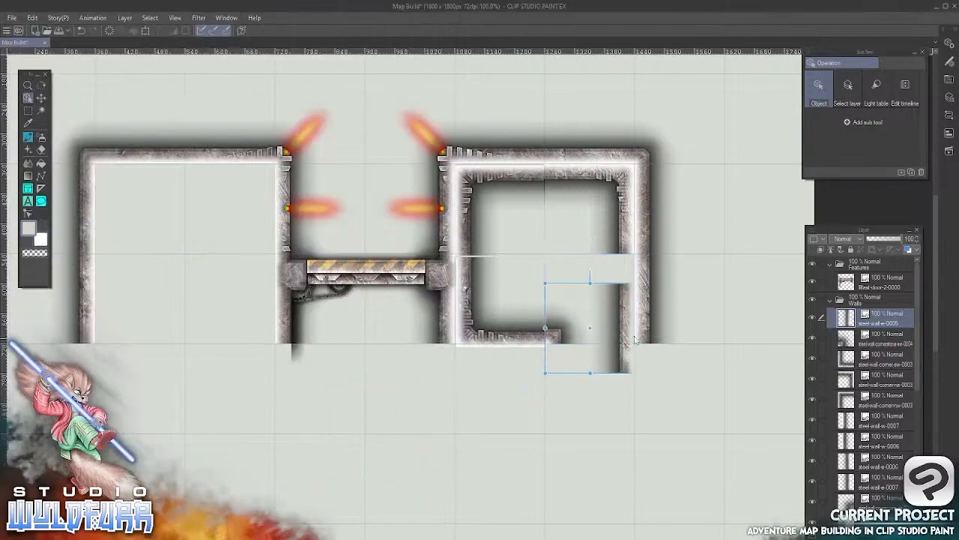
{"action": "left_click_drag", "start_coordinate": [635, 340], "coordinate": [638, 313]}
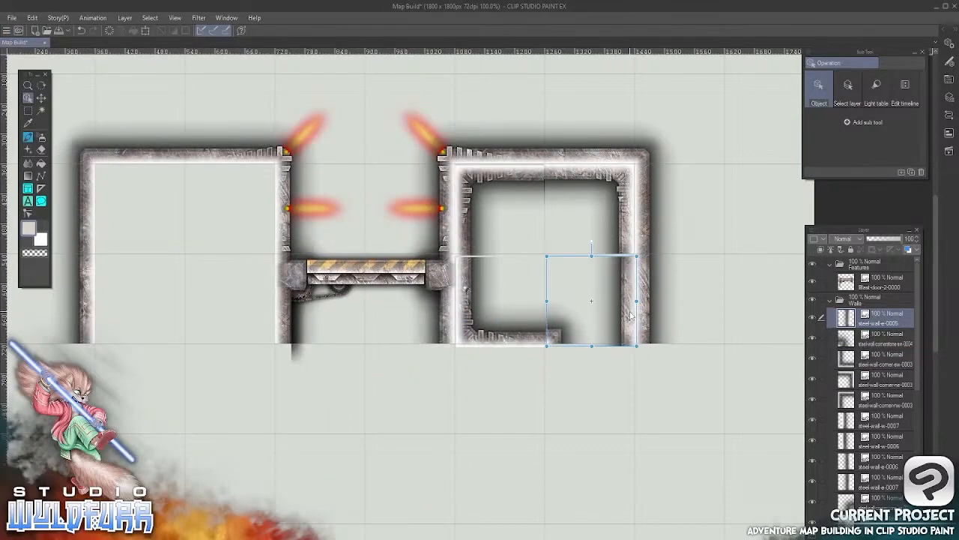
{"action": "scroll", "coordinate": [634, 286], "scroll_direction": "up", "scroll_amount": 5}
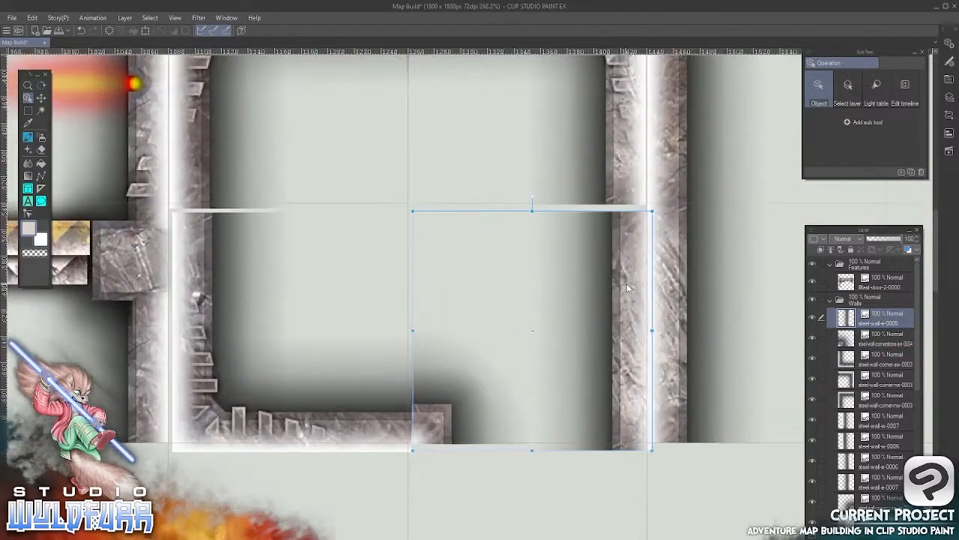
{"action": "mouse_move", "coordinate": [635, 267]}
{"action": "left_mouse_down"}
{"action": "mouse_move", "coordinate": [623, 273]}
{"action": "mouse_move", "coordinate": [627, 263]}
{"action": "left_mouse_up"}
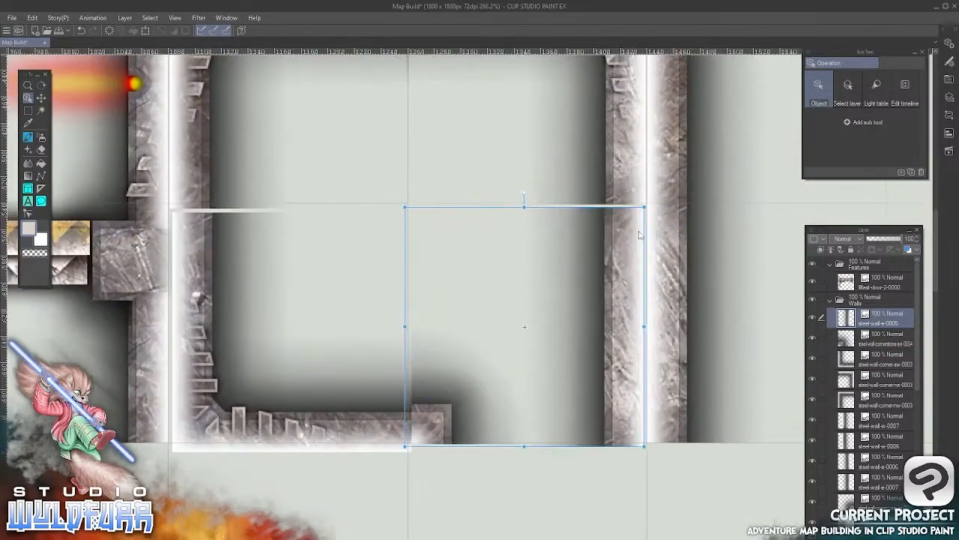
Nudge the steel-wall-corner-nw-0003 tile up and left onto its grid square, and line up the steel-wall-corner-ne-0003 tile beside it
{"action": "scroll", "coordinate": [567, 197], "scroll_direction": "down", "scroll_amount": 3}
{"action": "scroll", "coordinate": [286, 260], "scroll_direction": "up", "scroll_amount": 3}
{"action": "left_click", "coordinate": [227, 228]}
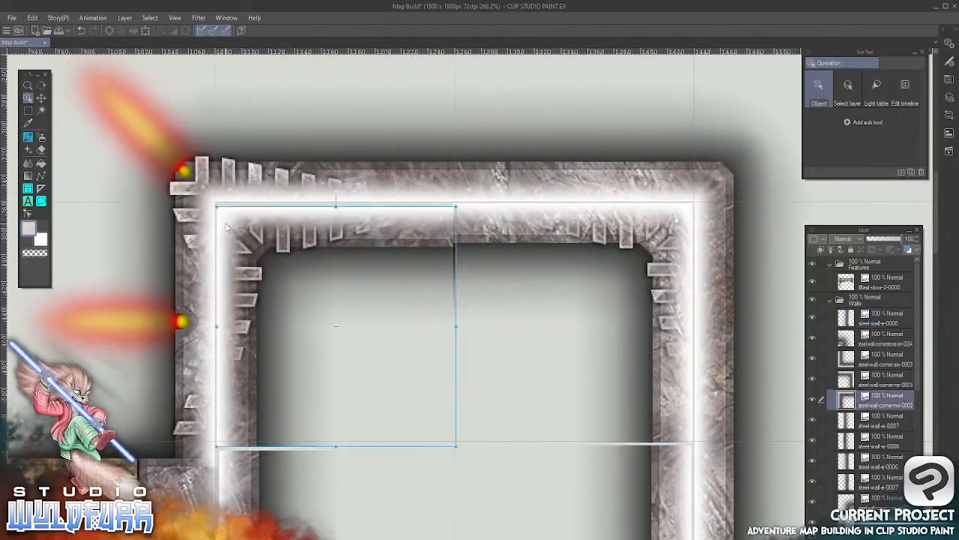
{"action": "key", "text": "Up"}
{"action": "key", "text": "Up"}
{"action": "key", "text": "Up"}
{"action": "key", "text": "Up"}
{"action": "key", "text": "Left"}
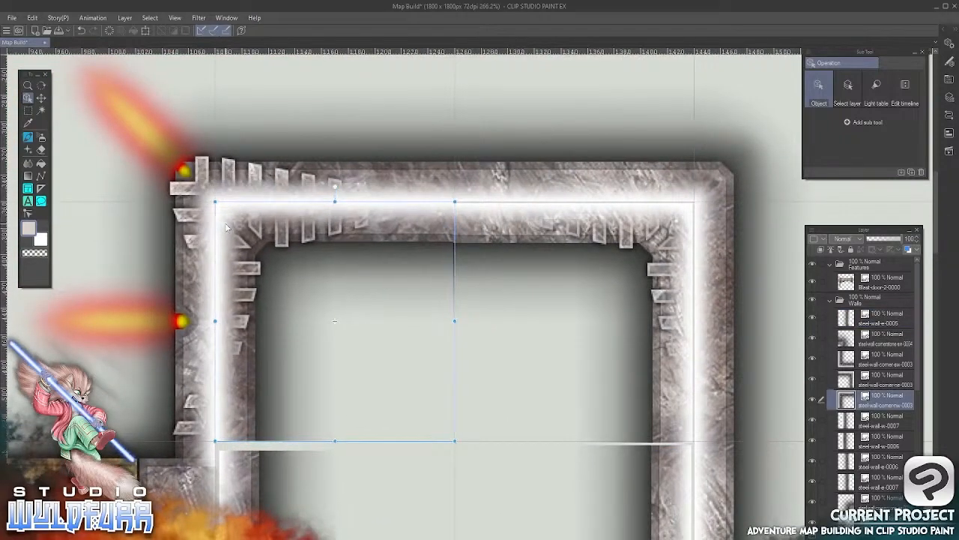
{"action": "left_click", "coordinate": [671, 227]}
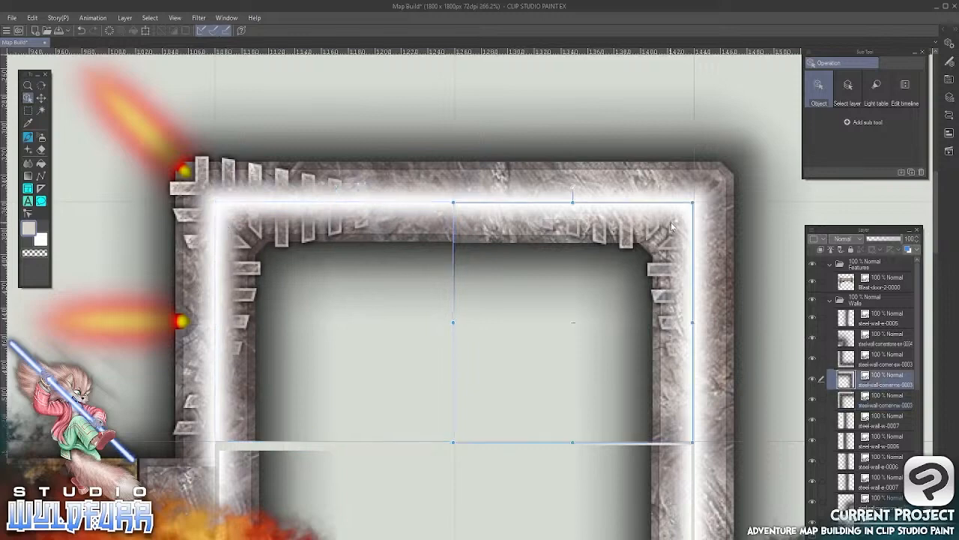
{"action": "scroll", "coordinate": [600, 285], "scroll_direction": "down", "scroll_amount": 5}
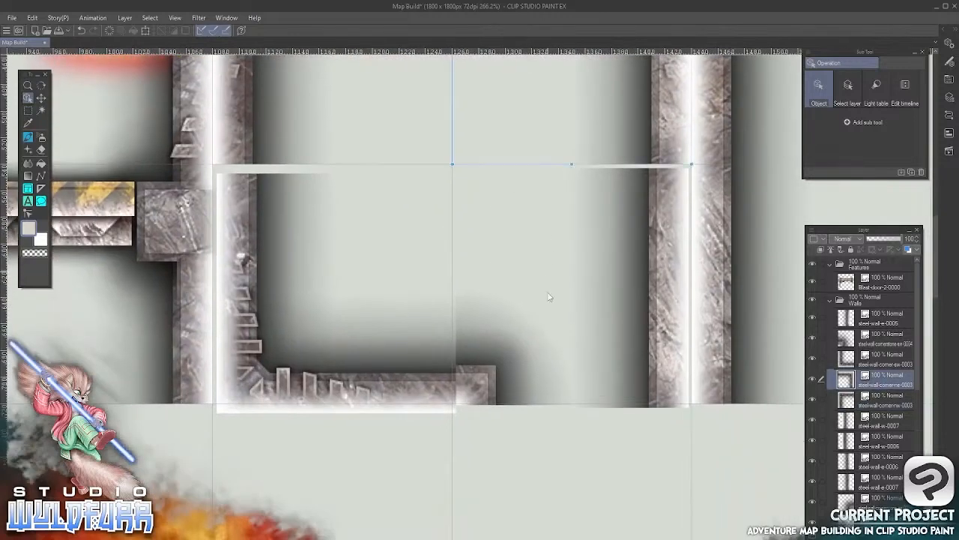
Nudge the steel-wall-e-0005 tile right and up so it fits its grid square and meets the corner tile above
{"action": "left_click", "coordinate": [675, 237]}
{"action": "key", "text": "Right"}
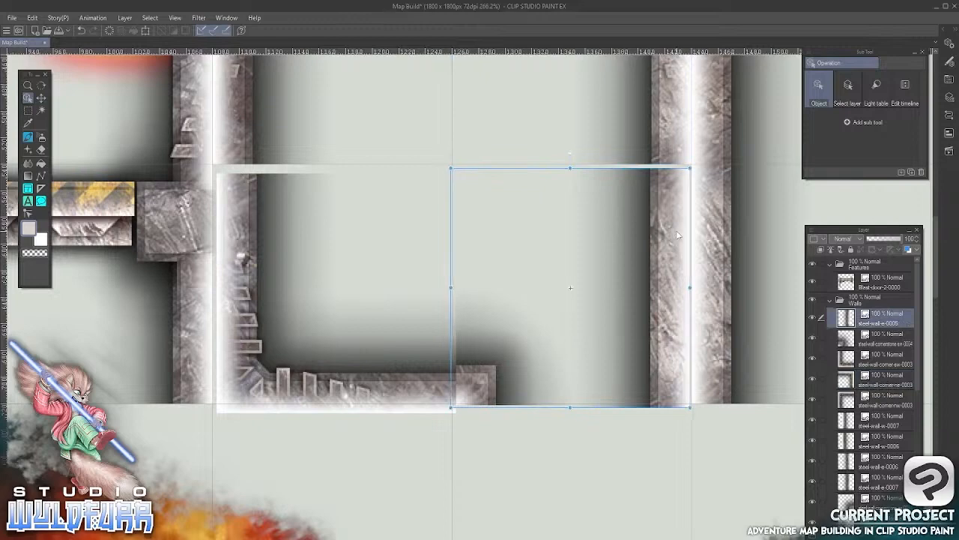
{"action": "key", "text": "Right"}
{"action": "key", "text": "Up"}
{"action": "key", "text": "Up"}
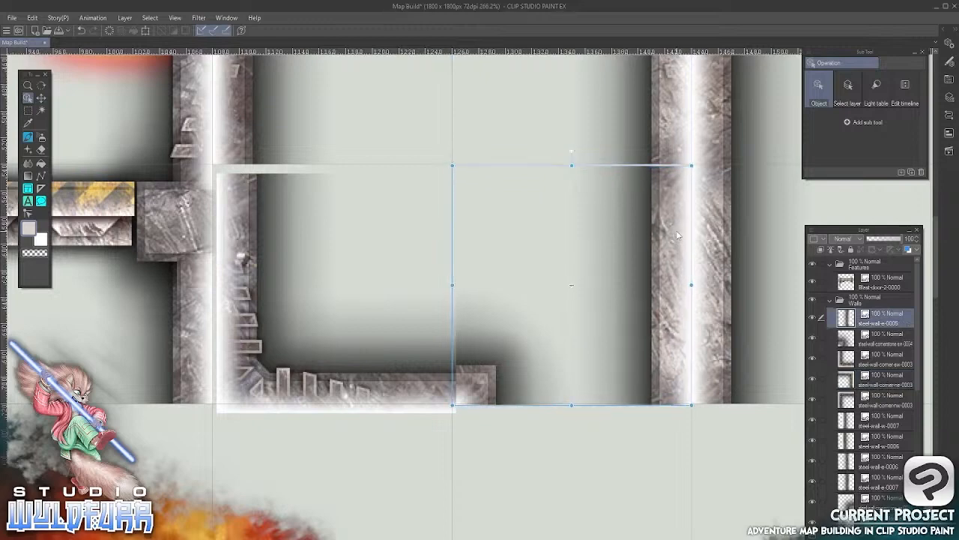
{"action": "key", "text": "Up"}
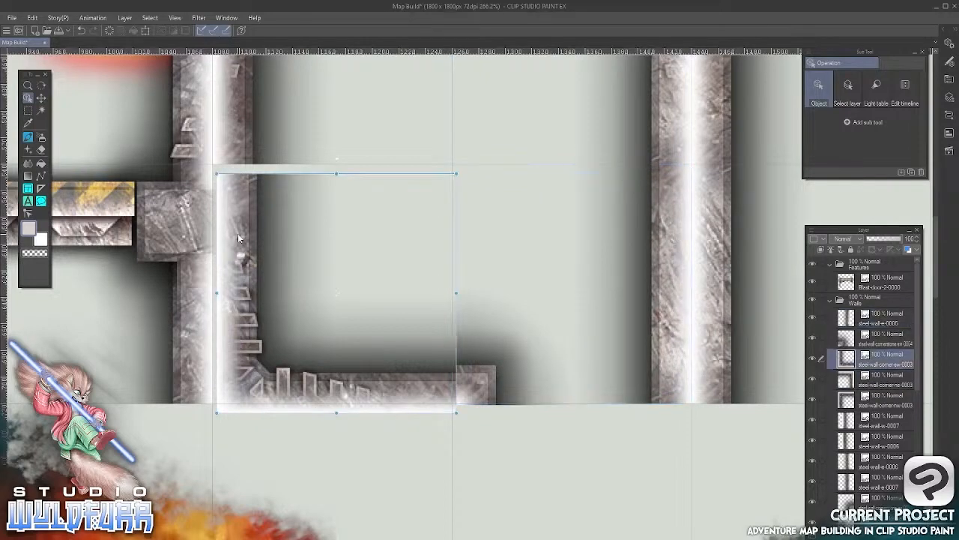
Nudge the steel-wall-corner-sw-0003 and steel-wall-cornerstone-sw-0004 tiles up and left so both fit their grid squares without a gap
{"action": "left_click", "coordinate": [238, 235]}
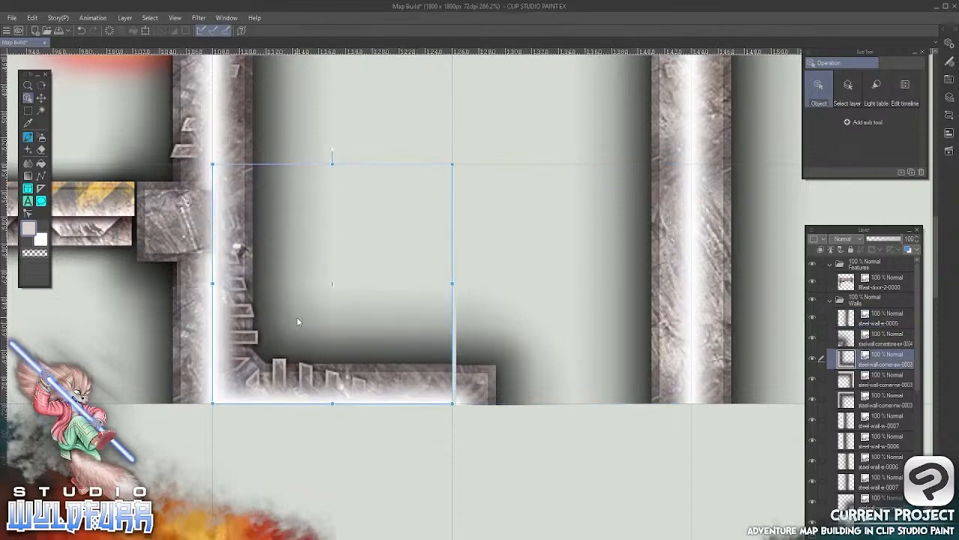
{"action": "key", "text": "space"}
{"action": "left_click_drag", "start_coordinate": [541, 358], "coordinate": [530, 277]}
{"action": "left_click", "coordinate": [465, 311]}
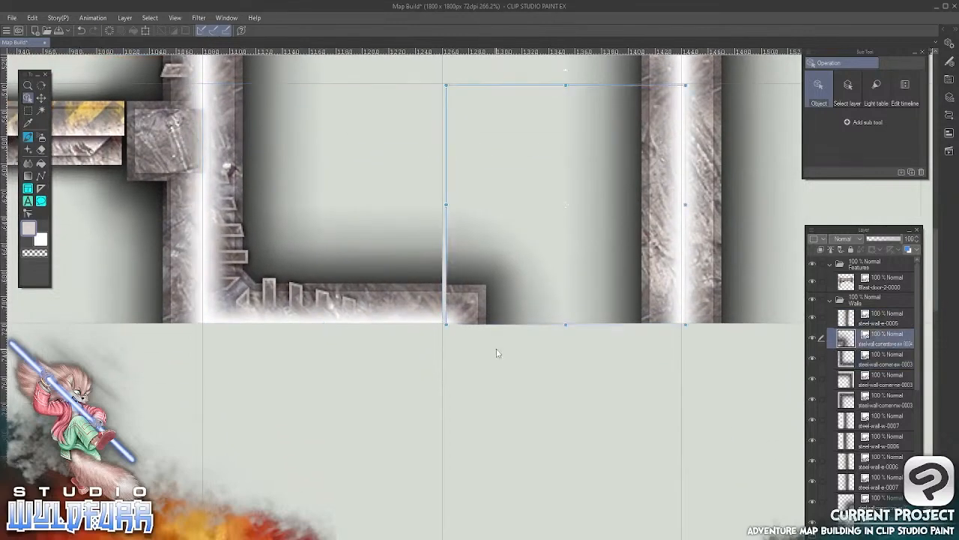
{"action": "key", "text": "Up"}
{"action": "key", "text": "Left"}
{"action": "key", "text": "Left"}
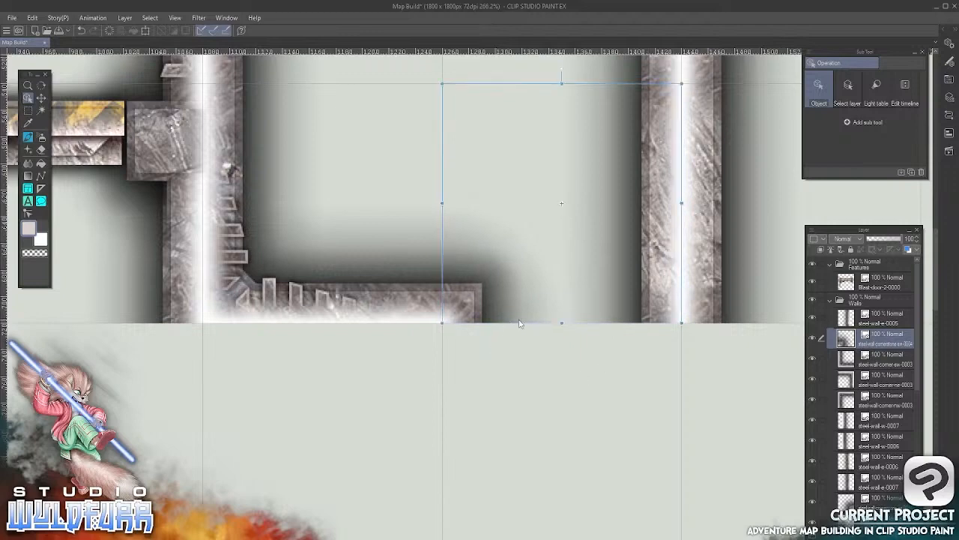
Add the steel-wall-corner-nw-0003 tile from Steel Walls to the Walls layer folder and place it inside the left room's upper-left corner
{"action": "key", "text": "space"}
{"action": "left_click_drag", "start_coordinate": [340, 380], "coordinate": [372, 520]}
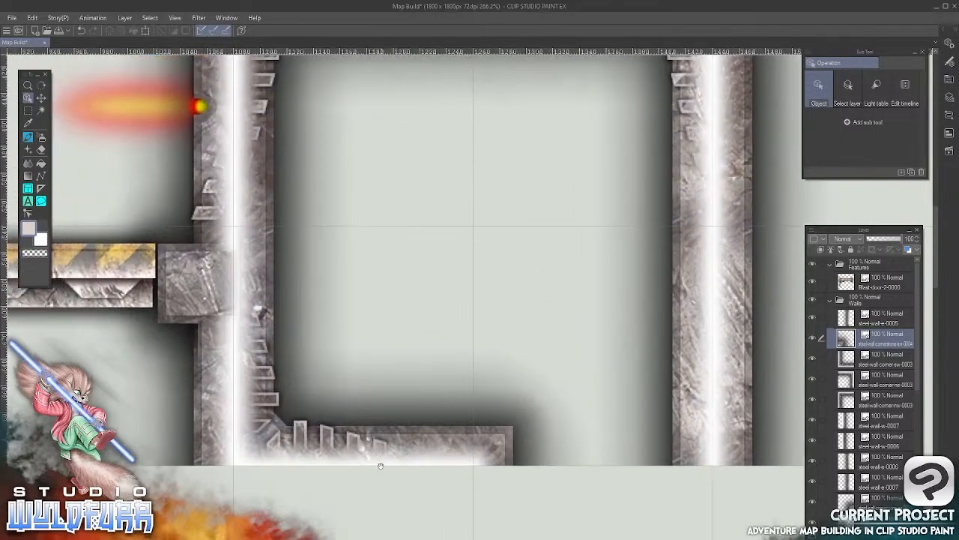
{"action": "scroll", "coordinate": [530, 359], "scroll_direction": "down", "scroll_amount": 5}
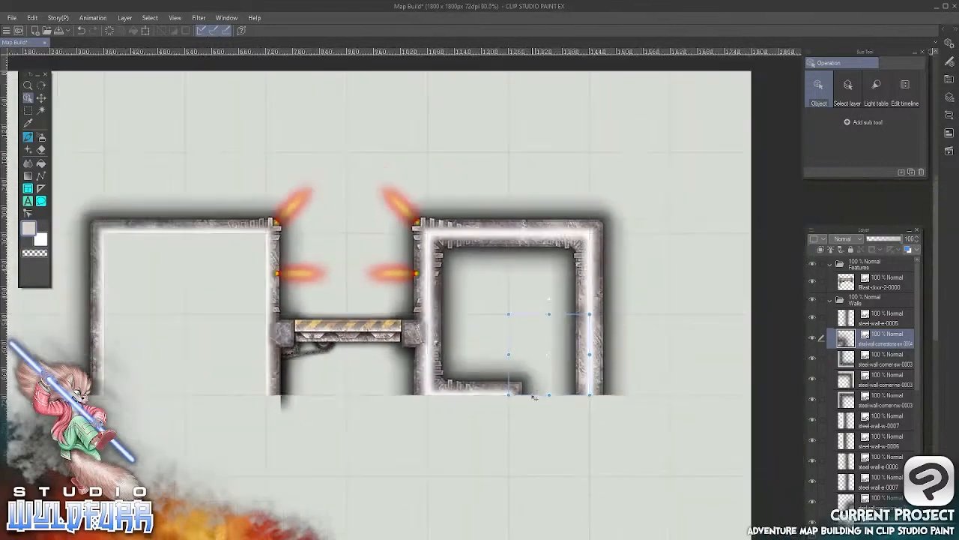
{"action": "key", "text": "space"}
{"action": "left_click_drag", "start_coordinate": [483, 442], "coordinate": [499, 310]}
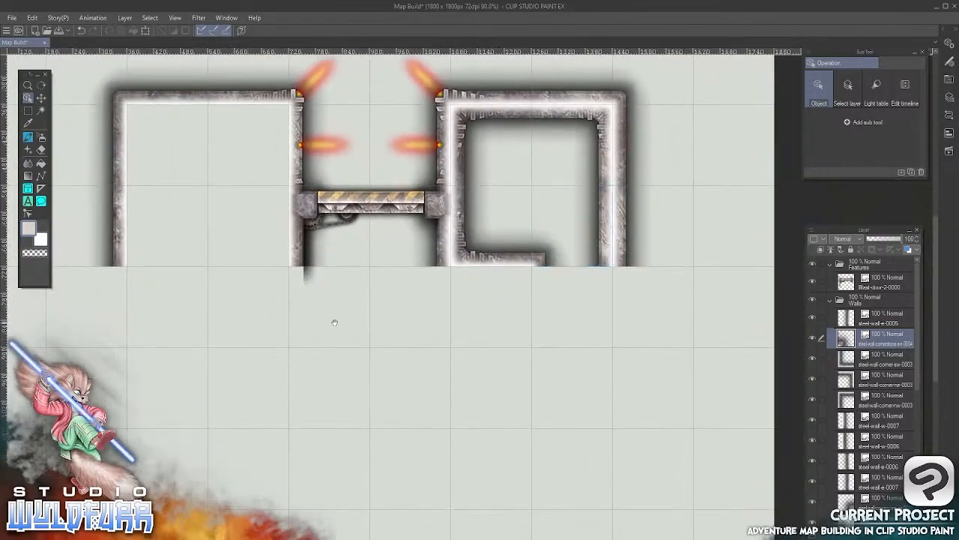
{"action": "left_click_drag", "start_coordinate": [332, 321], "coordinate": [440, 391]}
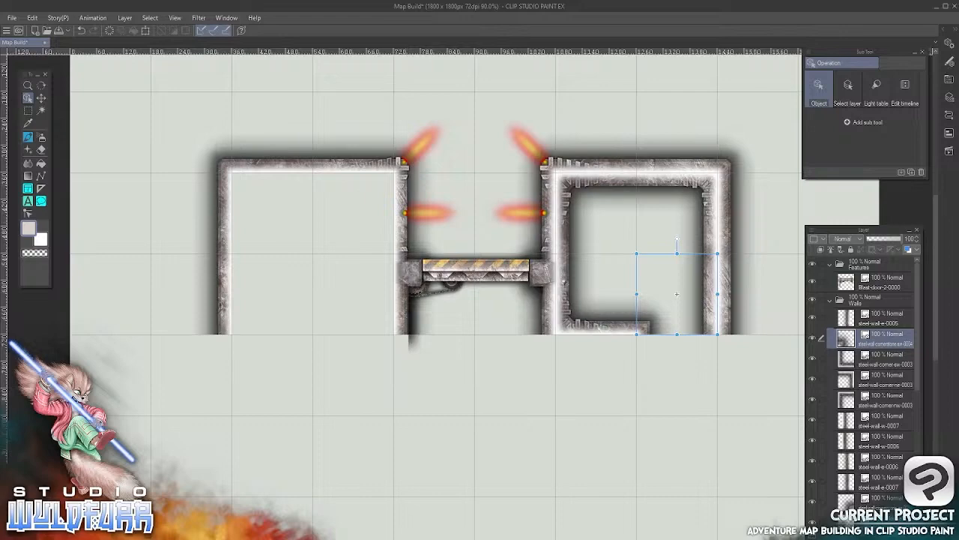
{"action": "key", "text": "alt+Tab"}
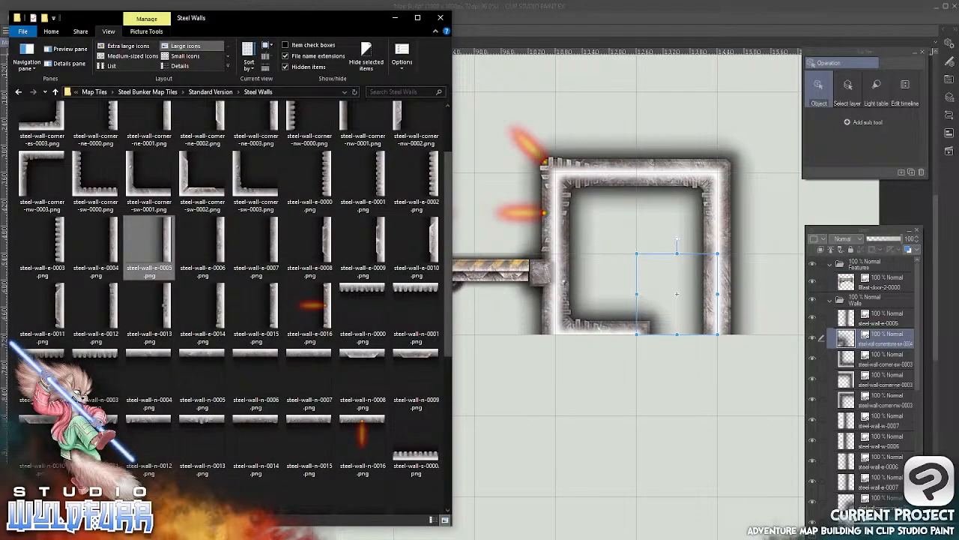
{"action": "mouse_move", "coordinate": [42, 180]}
{"action": "left_mouse_down"}
{"action": "mouse_move", "coordinate": [408, 283]}
{"action": "mouse_move", "coordinate": [851, 352]}
{"action": "mouse_move", "coordinate": [845, 314]}
{"action": "left_mouse_up"}
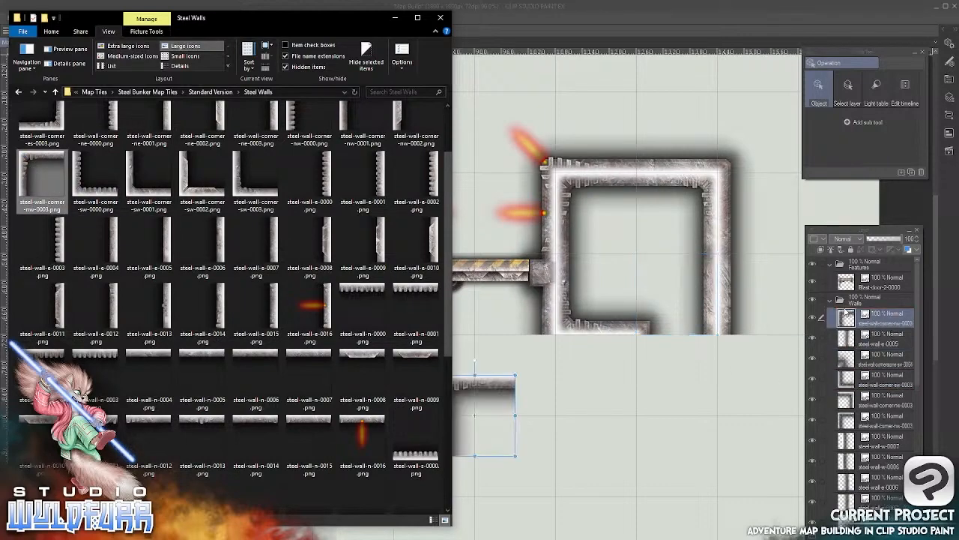
{"action": "left_click", "coordinate": [612, 14]}
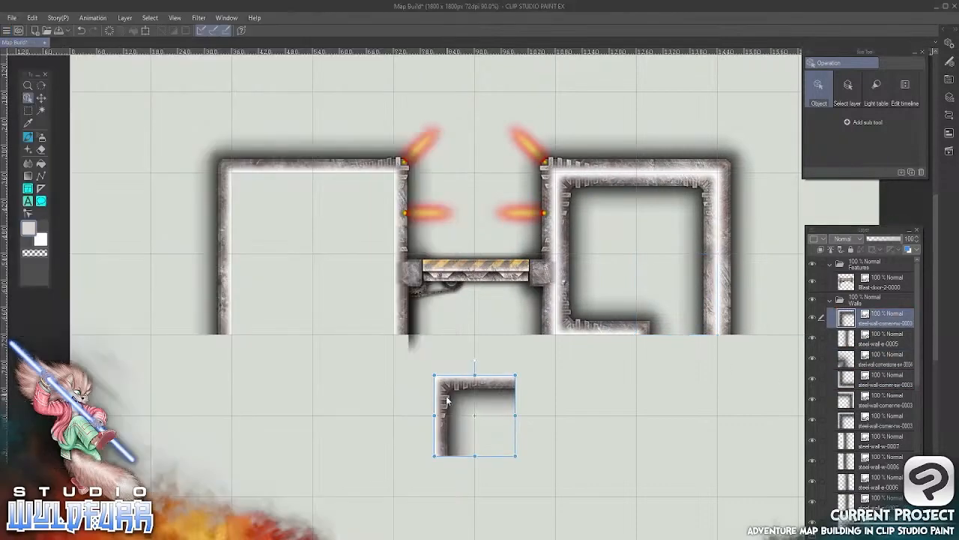
{"action": "left_click_drag", "start_coordinate": [446, 401], "coordinate": [245, 199]}
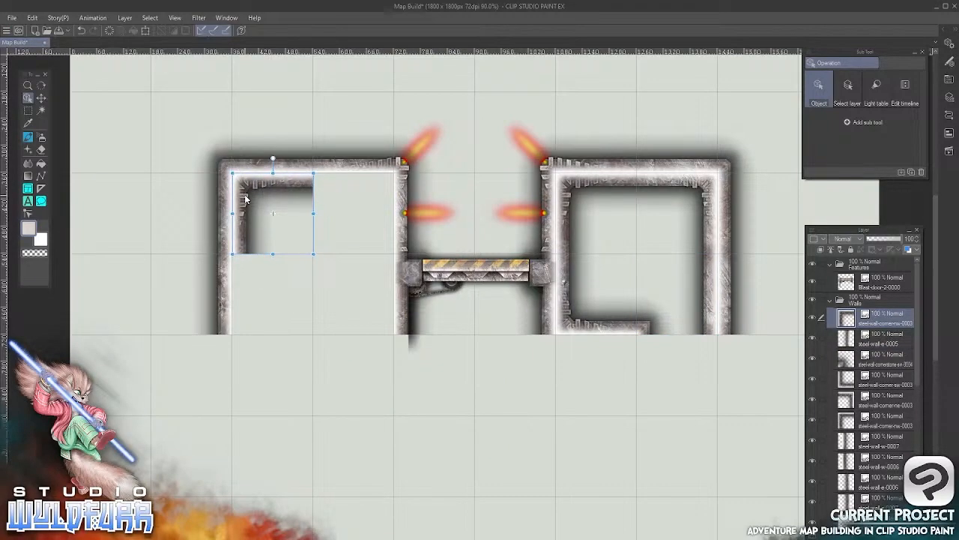
Add the steel-wall-corner-ne-0003 tile to the Walls folder and place it inside the left room's upper-right corner
{"action": "key", "text": "alt+Tab"}
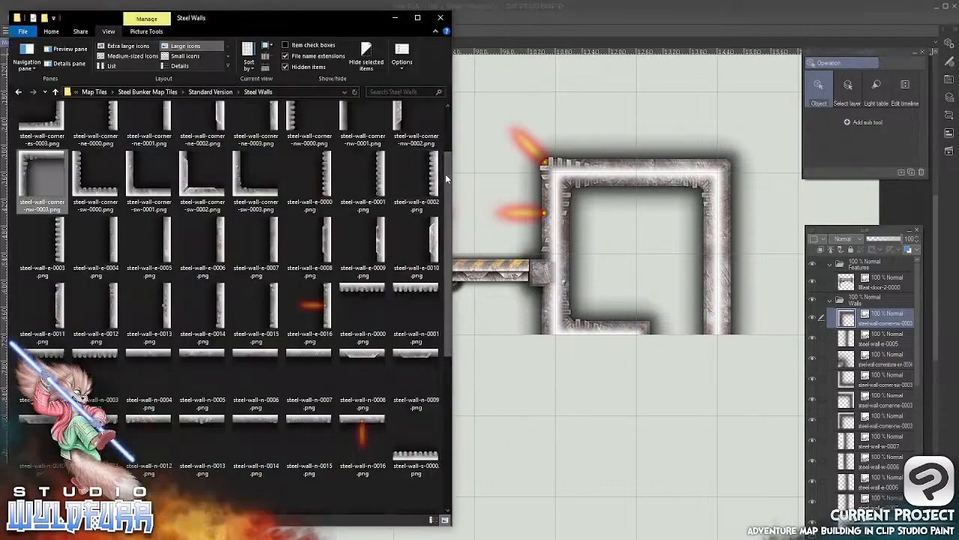
{"action": "scroll", "coordinate": [445, 174], "scroll_direction": "up", "scroll_amount": 2}
{"action": "left_click_drag", "start_coordinate": [264, 184], "coordinate": [847, 305]}
{"action": "left_click", "coordinate": [503, 398]}
{"action": "left_click_drag", "start_coordinate": [508, 390], "coordinate": [391, 189]}
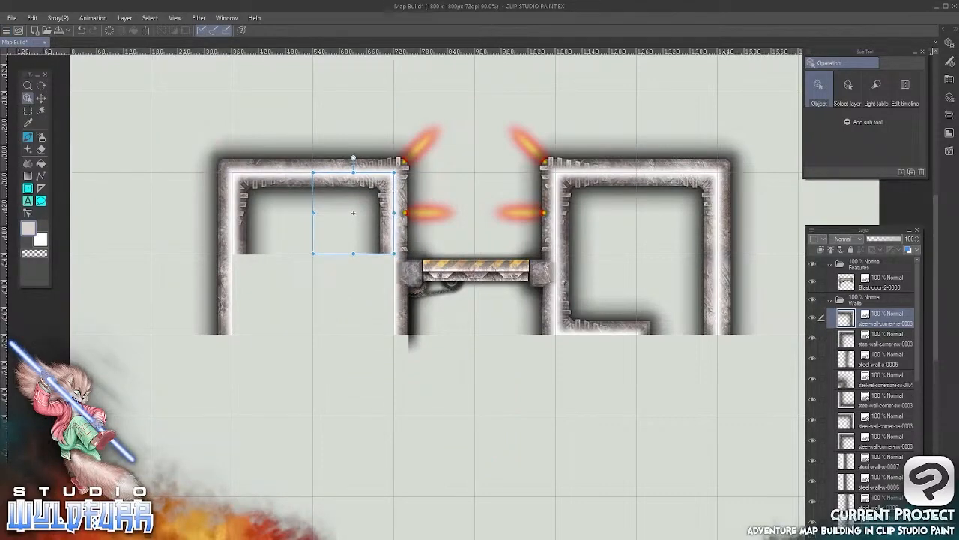
Add the steel-wall-e-0013 tile to the Walls folder and place it below the left room's upper-right inner corner
{"action": "key", "text": "alt+Tab"}
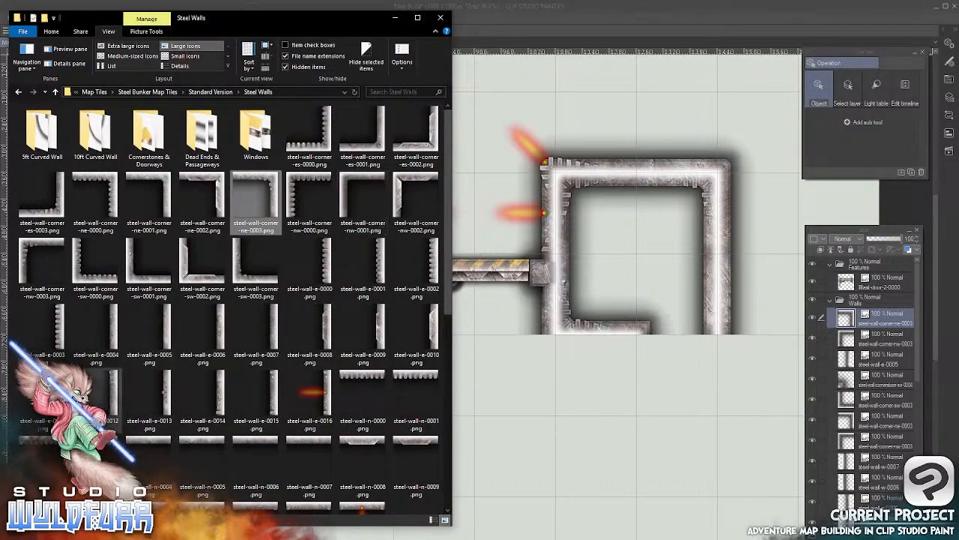
{"action": "left_click_drag", "start_coordinate": [166, 391], "coordinate": [841, 312]}
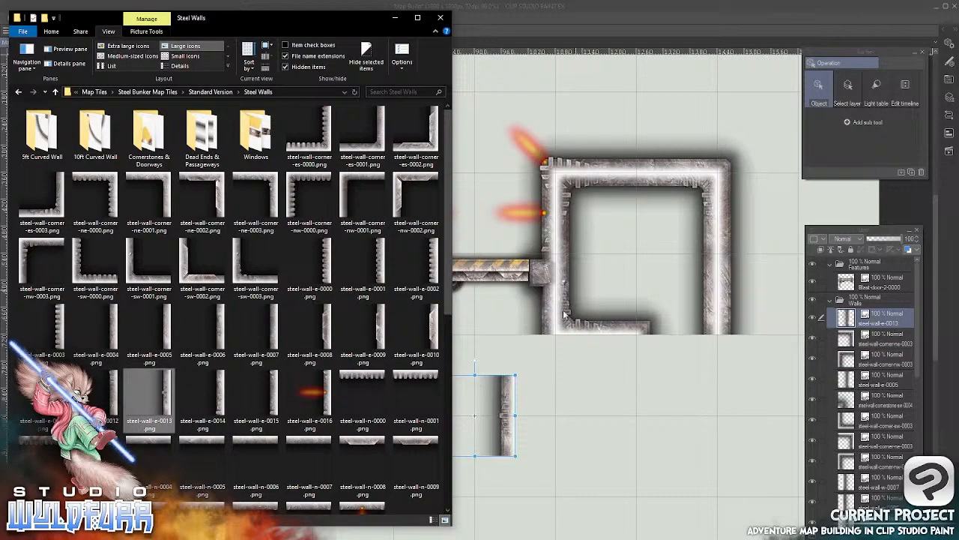
{"action": "left_click", "coordinate": [535, 395]}
{"action": "left_click_drag", "start_coordinate": [504, 420], "coordinate": [384, 296]}
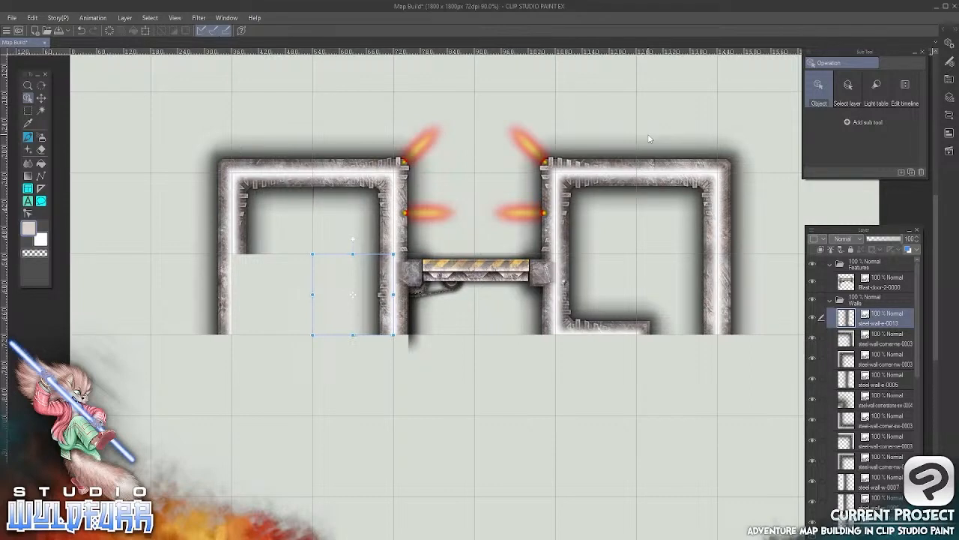
Add the steel-wall-w-0007 tile to the Walls folder and place it below the left room's upper-left inner corner
{"action": "key", "text": "alt+Tab"}
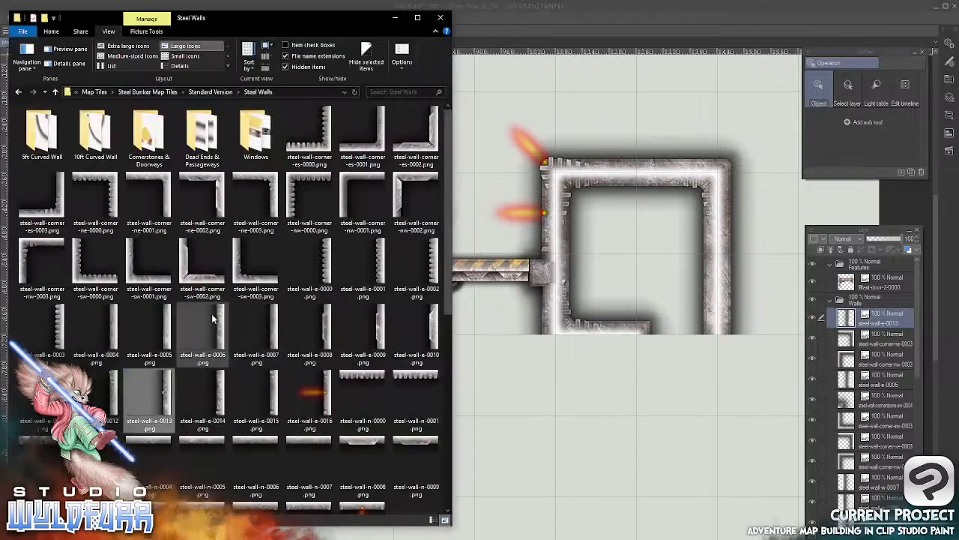
{"action": "scroll", "coordinate": [445, 296], "scroll_direction": "down", "scroll_amount": 5}
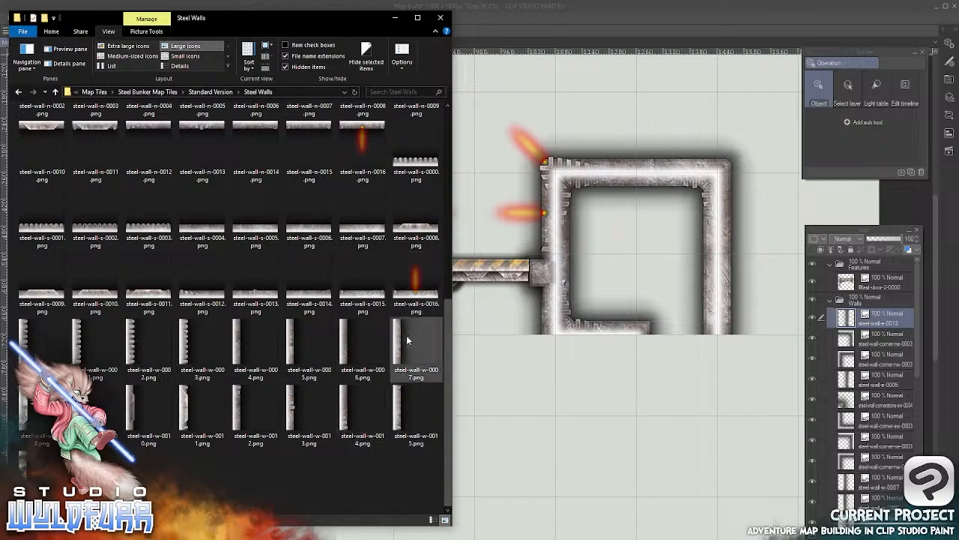
{"action": "left_click_drag", "start_coordinate": [398, 342], "coordinate": [855, 315]}
{"action": "left_click", "coordinate": [592, 368]}
{"action": "mouse_move", "coordinate": [446, 415]}
{"action": "left_mouse_down"}
{"action": "mouse_move", "coordinate": [431, 427]}
{"action": "mouse_move", "coordinate": [242, 296]}
{"action": "left_mouse_up"}
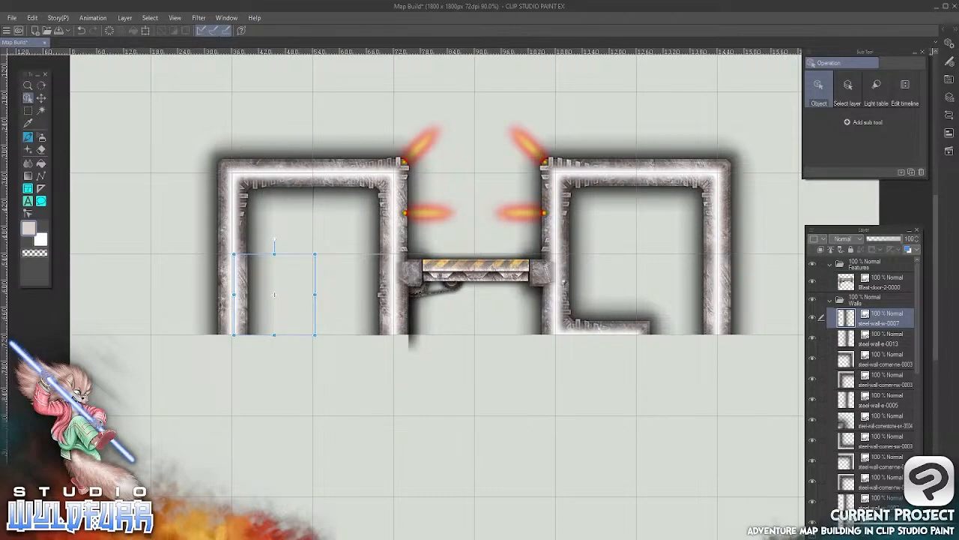
Add the steel-wall-corner-es-0003 tile to the Walls folder and place it below the steel-wall-e-0013 tile as the left room's lower-right inner corner
{"action": "left_click", "coordinate": [231, 527]}
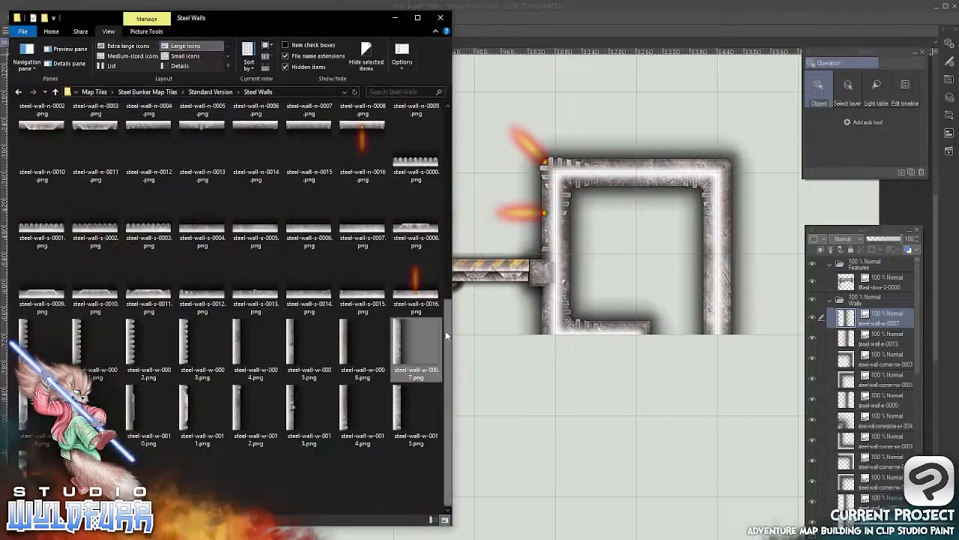
{"action": "left_click_drag", "start_coordinate": [445, 331], "coordinate": [445, 116]}
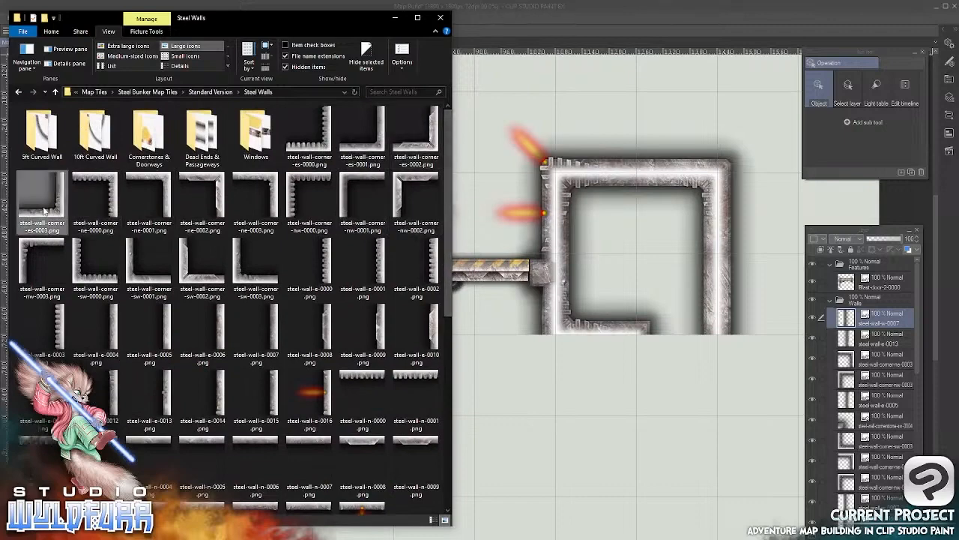
{"action": "left_click_drag", "start_coordinate": [57, 208], "coordinate": [851, 313]}
{"action": "left_click", "coordinate": [614, 23]}
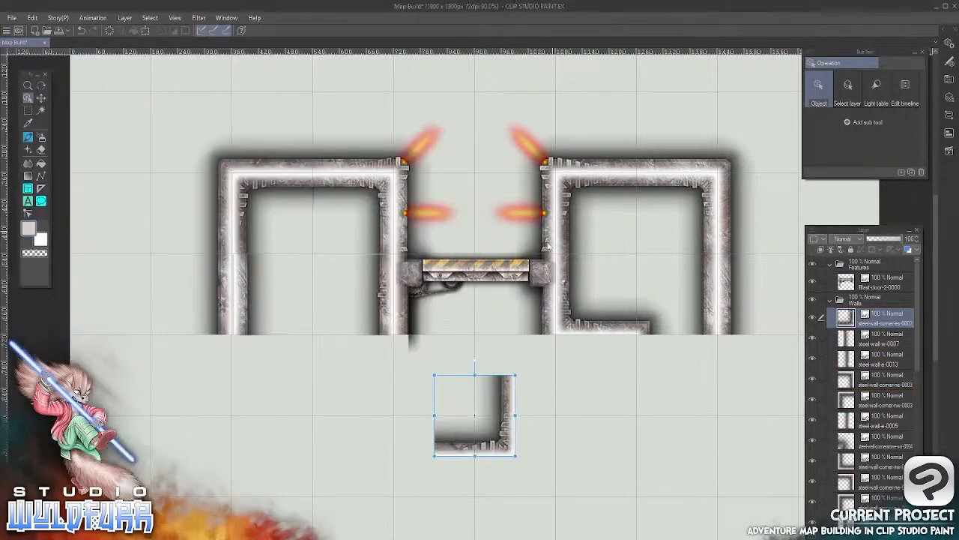
{"action": "left_click_drag", "start_coordinate": [503, 446], "coordinate": [381, 404]}
Add the steel-wall-w-0004 tile to the Walls folder and place it directly below the steel-wall-w-0007 tile in the left room
{"action": "key", "text": "alt+Tab"}
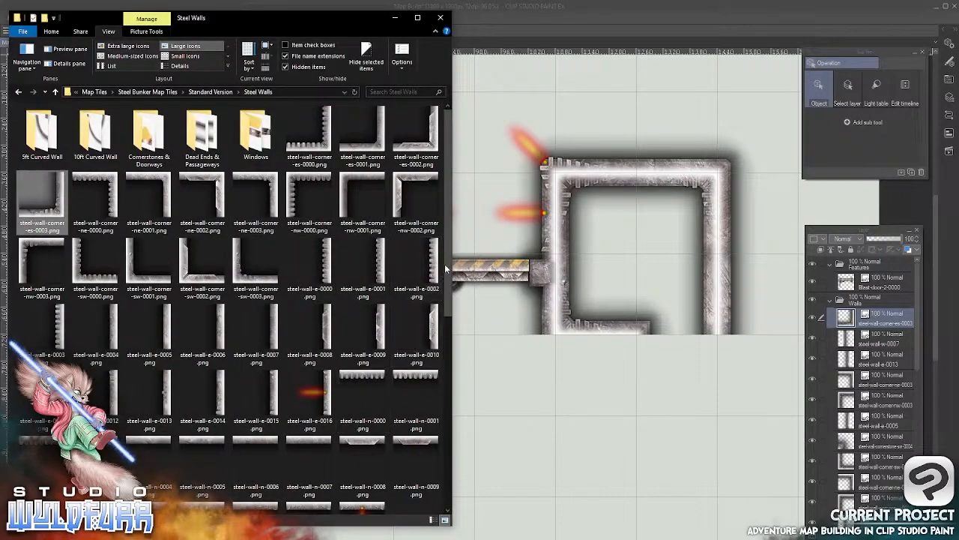
{"action": "left_click_drag", "start_coordinate": [446, 261], "coordinate": [441, 459]}
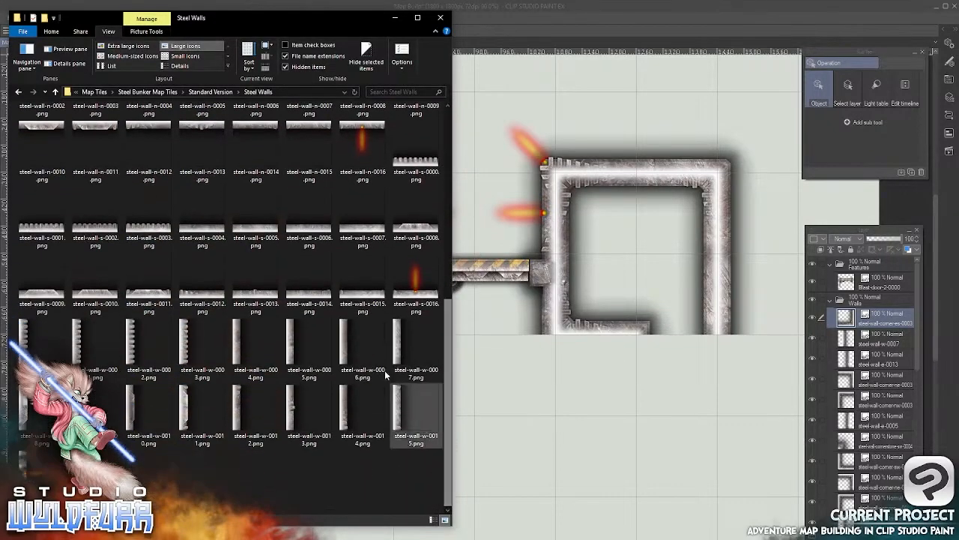
{"action": "left_click_drag", "start_coordinate": [239, 343], "coordinate": [847, 304]}
{"action": "left_click", "coordinate": [531, 368]}
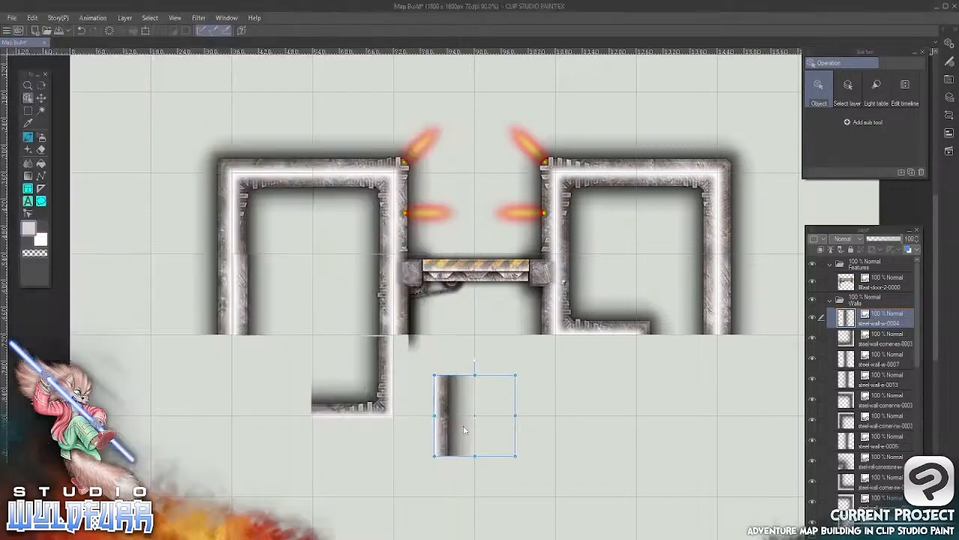
{"action": "left_click_drag", "start_coordinate": [445, 433], "coordinate": [241, 399]}
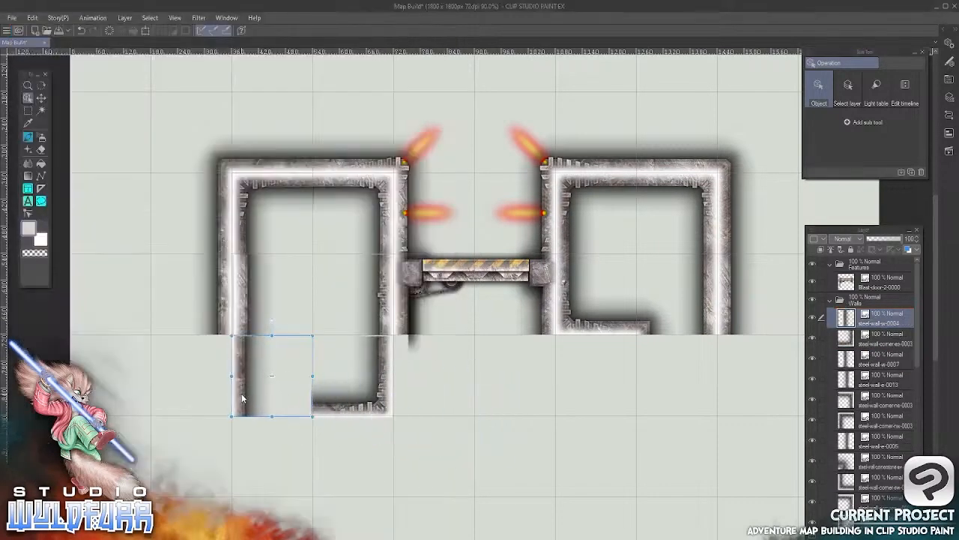
Add steel-wall-cornerstone-es-0004 from Cornerstones & Doorways to the Walls folder and place it at the open end of the left room's lower wall
{"action": "key", "text": "alt+Tab"}
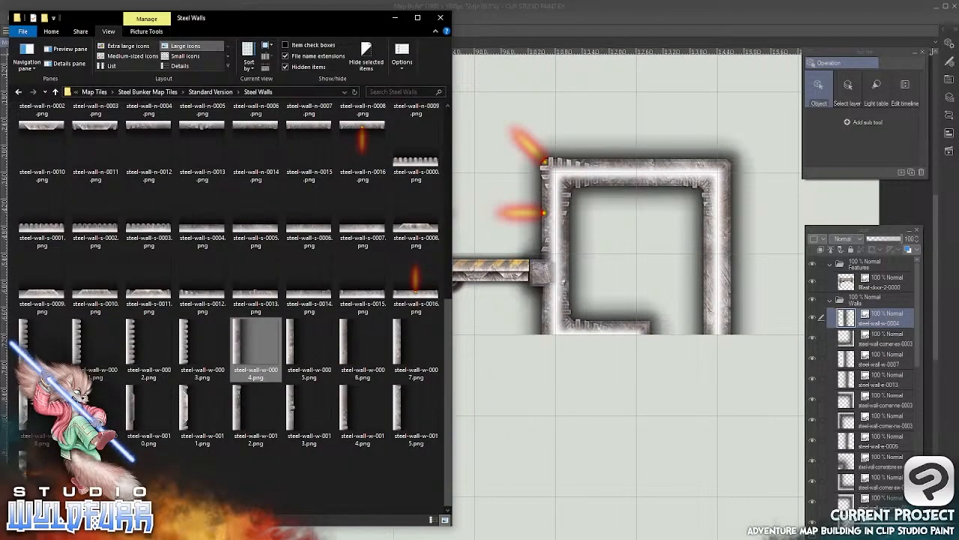
{"action": "scroll", "coordinate": [447, 322], "scroll_direction": "up", "scroll_amount": 5}
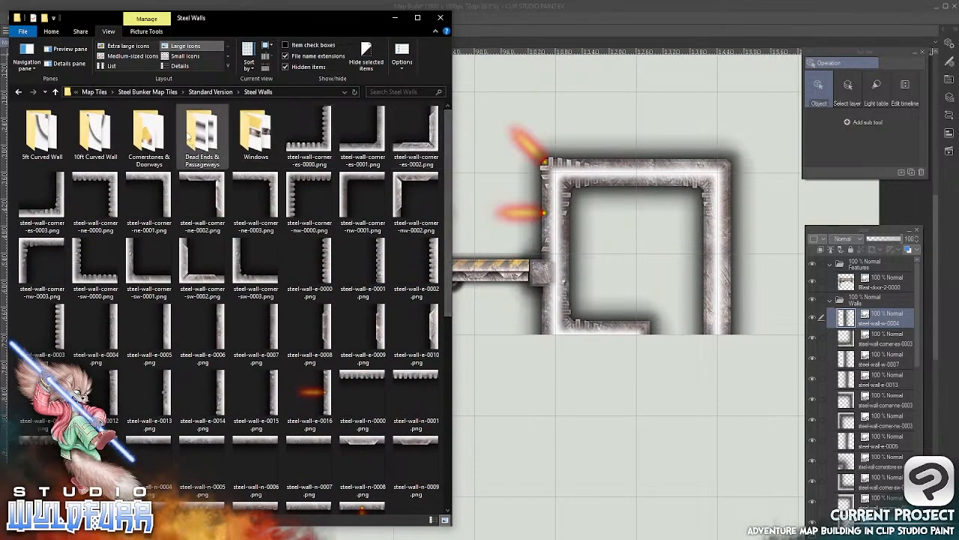
{"action": "double_click", "coordinate": [146, 143]}
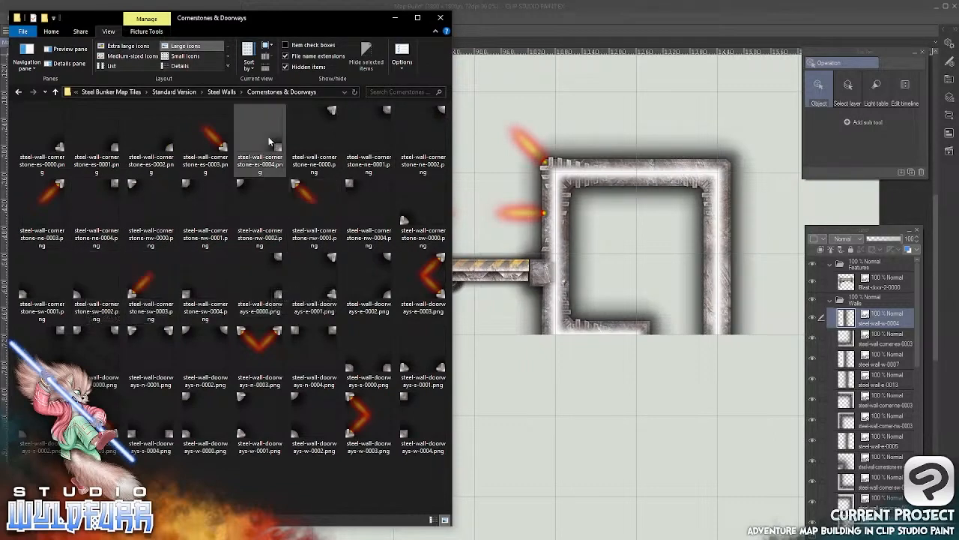
{"action": "left_click_drag", "start_coordinate": [268, 137], "coordinate": [851, 313]}
{"action": "left_click", "coordinate": [598, 20]}
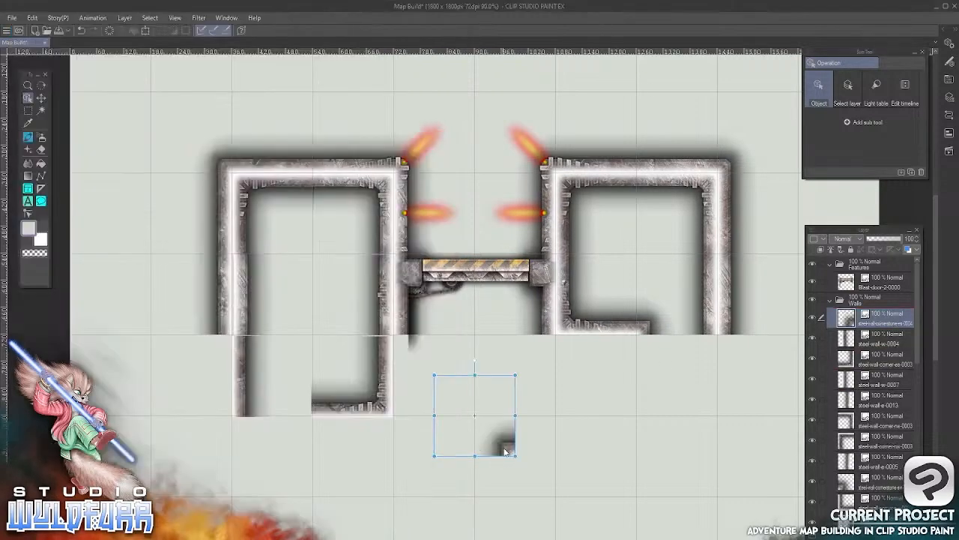
{"action": "left_click_drag", "start_coordinate": [505, 452], "coordinate": [303, 411]}
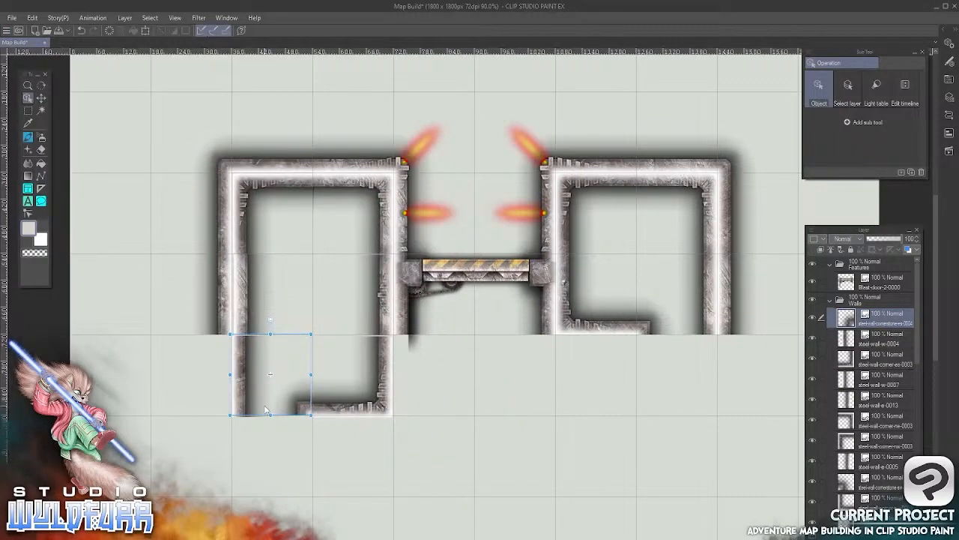
Nudge the left room's steel-wall-corner-nw-0003 and steel-wall-corner-ne-0003 tiles onto their grid squares so they meet without a gap
{"action": "scroll", "coordinate": [264, 409], "scroll_direction": "down", "scroll_amount": 3}
{"action": "scroll", "coordinate": [284, 391], "scroll_direction": "up", "scroll_amount": 5}
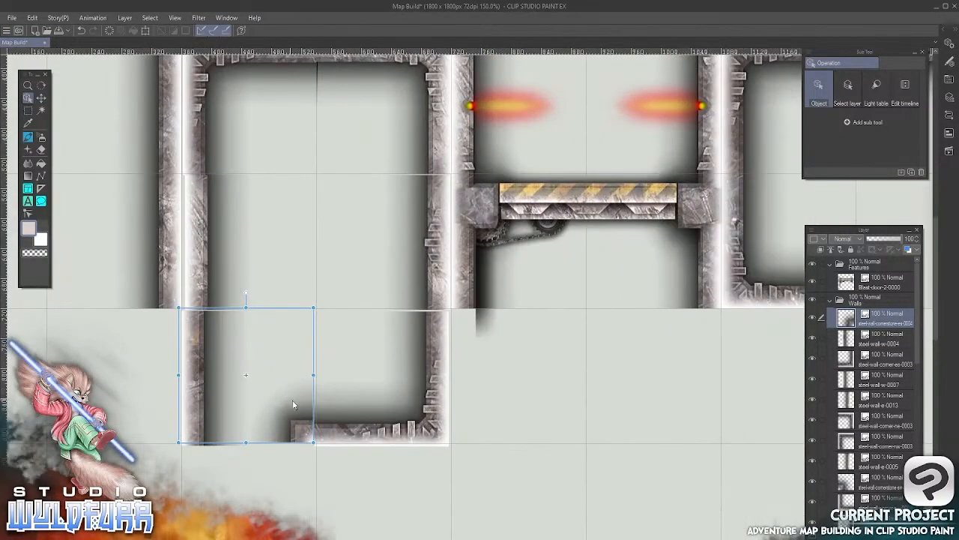
{"action": "left_click_drag", "start_coordinate": [293, 406], "coordinate": [388, 341]}
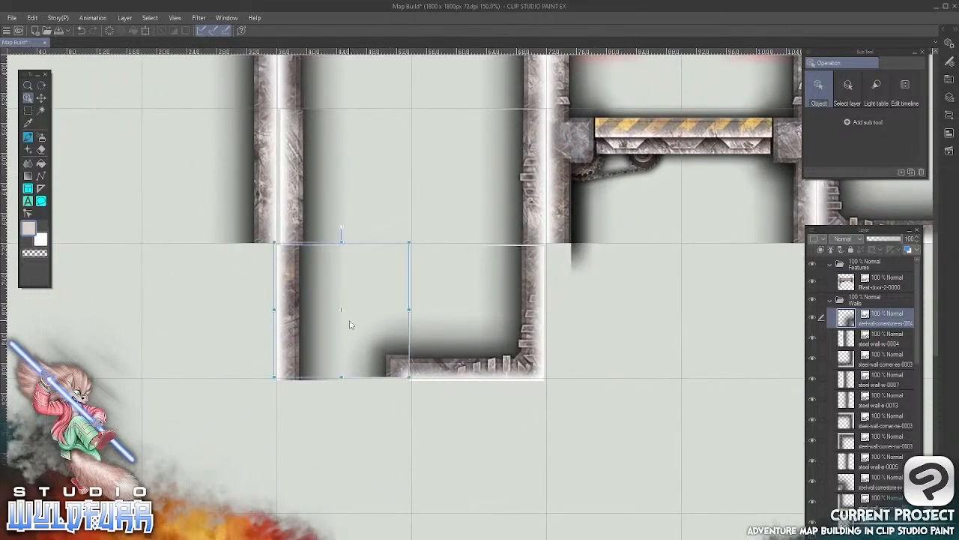
{"action": "scroll", "coordinate": [349, 324], "scroll_direction": "up", "scroll_amount": 2}
{"action": "left_click_drag", "start_coordinate": [462, 246], "coordinate": [473, 364]}
{"action": "left_click_drag", "start_coordinate": [459, 161], "coordinate": [473, 337]}
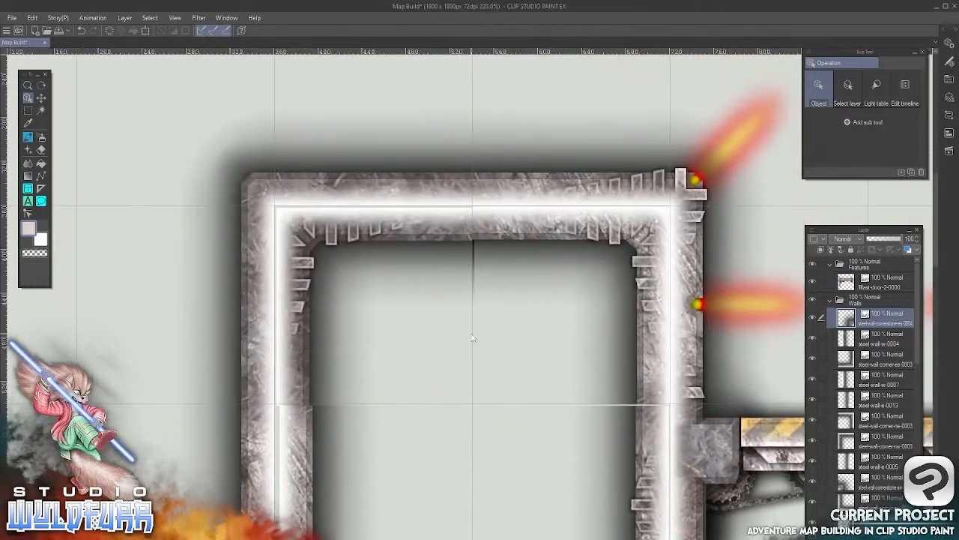
{"action": "left_click", "coordinate": [290, 221]}
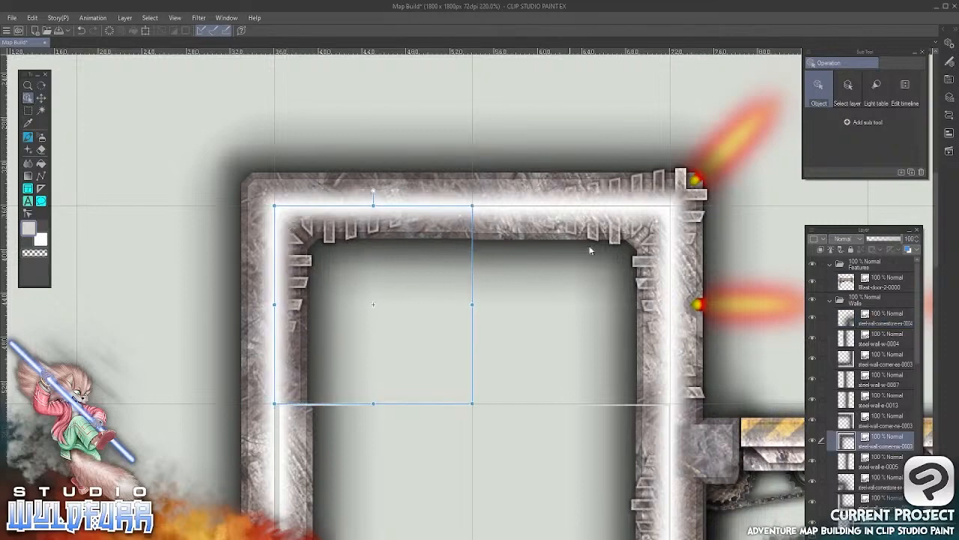
{"action": "left_click", "coordinate": [657, 235]}
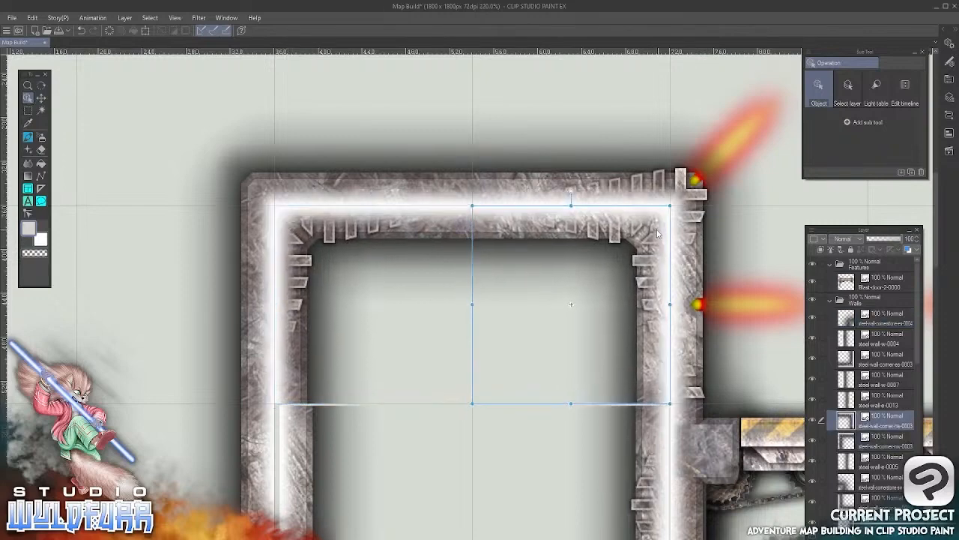
Nudge the left room's steel-wall-w-0007 and steel-wall-e-0013 tiles onto their grid squares so they line up with the walls above
{"action": "left_click_drag", "start_coordinate": [552, 437], "coordinate": [524, 185]}
{"action": "left_click", "coordinate": [258, 165]}
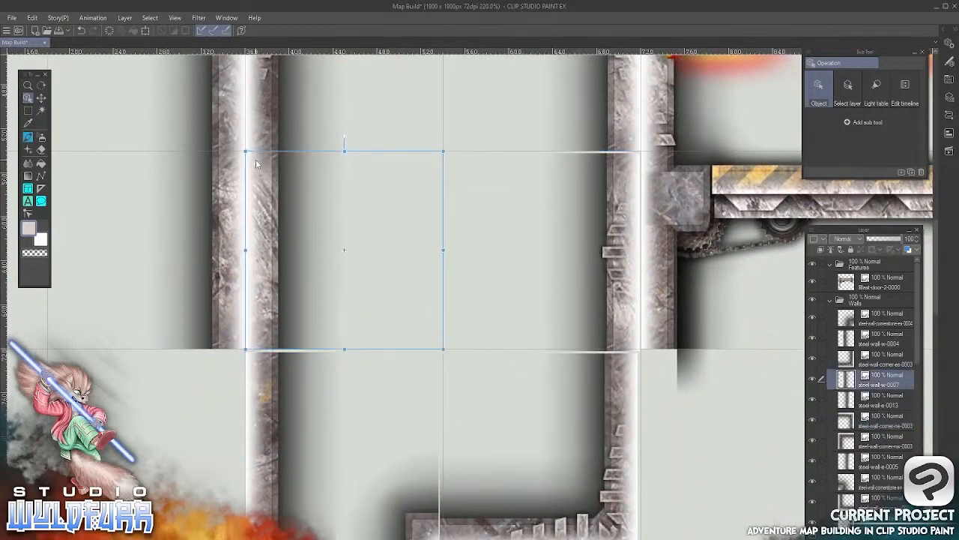
{"action": "left_click_drag", "start_coordinate": [510, 375], "coordinate": [335, 412]}
{"action": "left_click", "coordinate": [446, 240]}
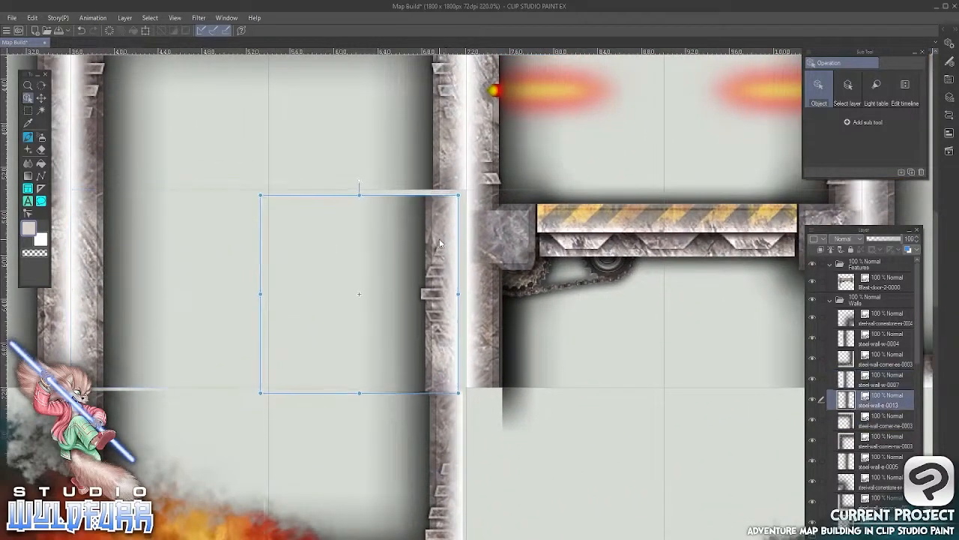
{"action": "scroll", "coordinate": [448, 266], "scroll_direction": "down", "scroll_amount": 5}
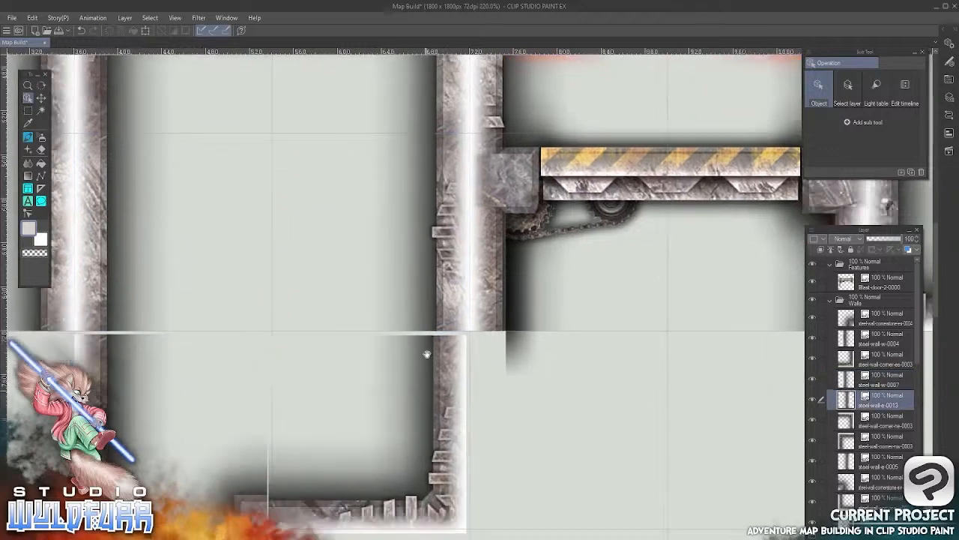
Nudge the left room's steel-wall-corner-es-0003, steel-wall-cornerstone-es-0004 and steel-wall-w-0004 tiles onto the grid so the lower walls join without gaps
{"action": "left_click", "coordinate": [449, 307]}
{"action": "left_click_drag", "start_coordinate": [449, 309], "coordinate": [450, 312]}
{"action": "left_click_drag", "start_coordinate": [320, 320], "coordinate": [464, 328]}
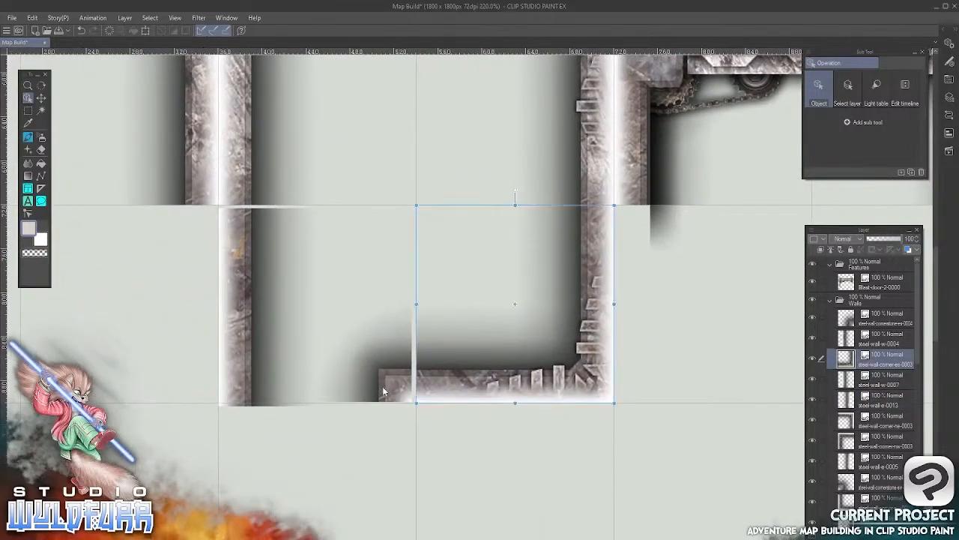
{"action": "left_click", "coordinate": [403, 385]}
{"action": "left_click_drag", "start_coordinate": [402, 385], "coordinate": [404, 387]}
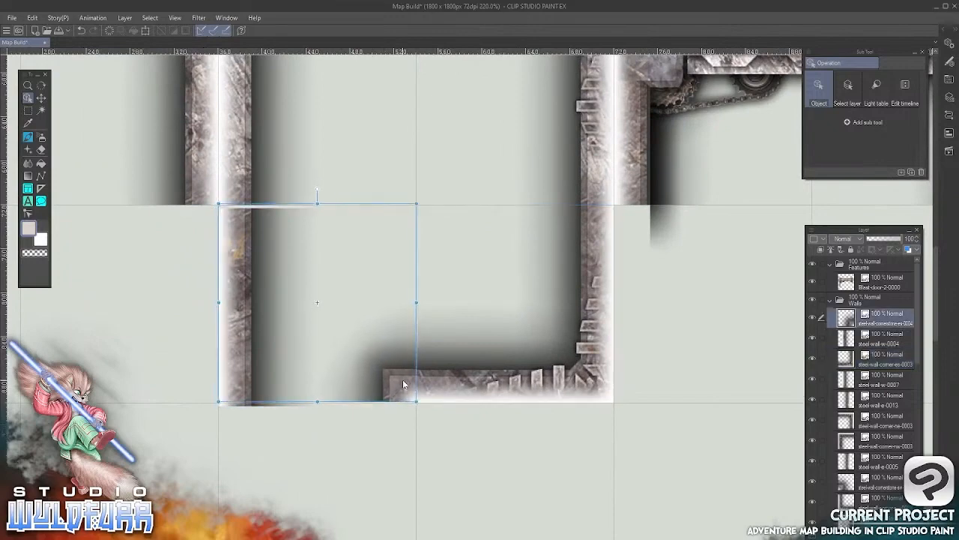
{"action": "left_click", "coordinate": [235, 306]}
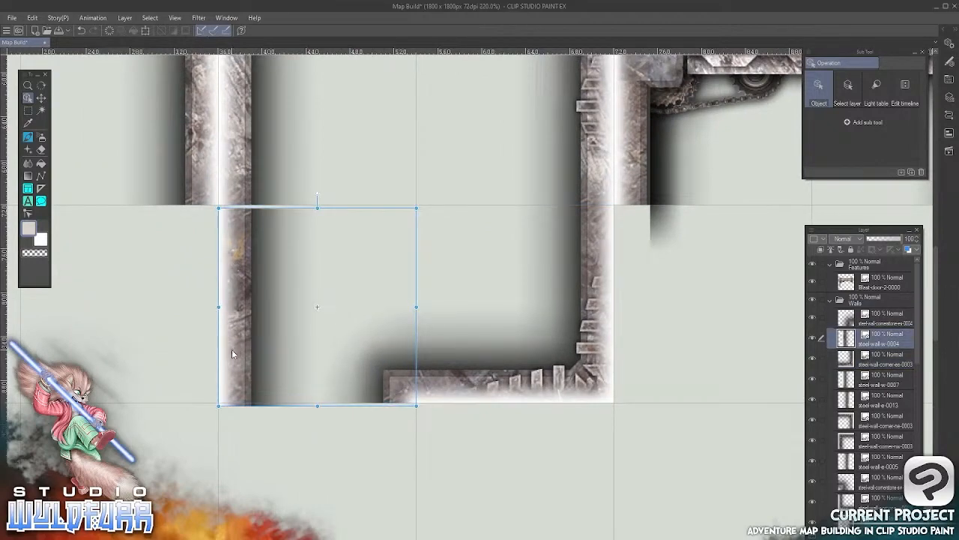
{"action": "key", "text": "Up"}
{"action": "key", "text": "Up"}
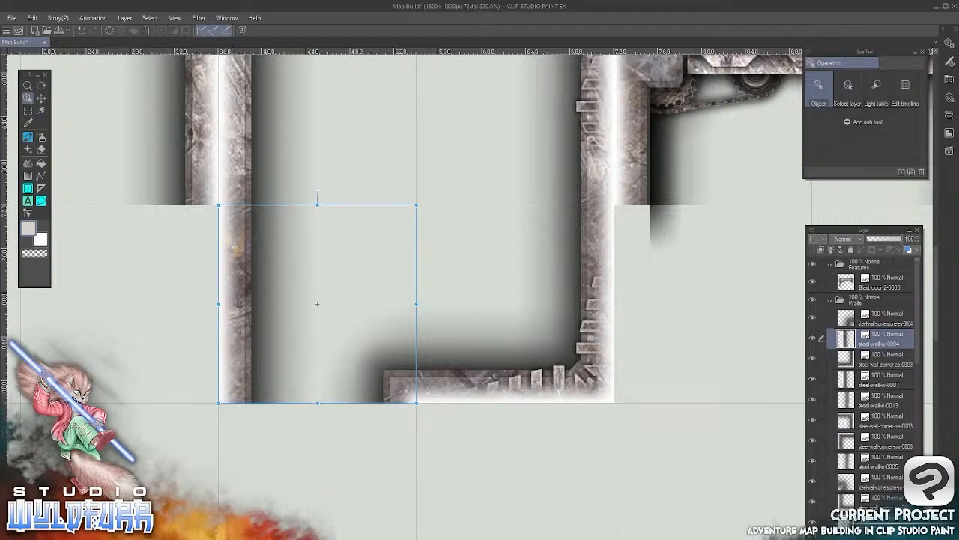
Add the steel-wall-e-0007 tile from Steel Walls to the Walls folder and place it against the outer side of the steel-wall-w-0004 tile
{"action": "key", "text": "alt+Tab"}
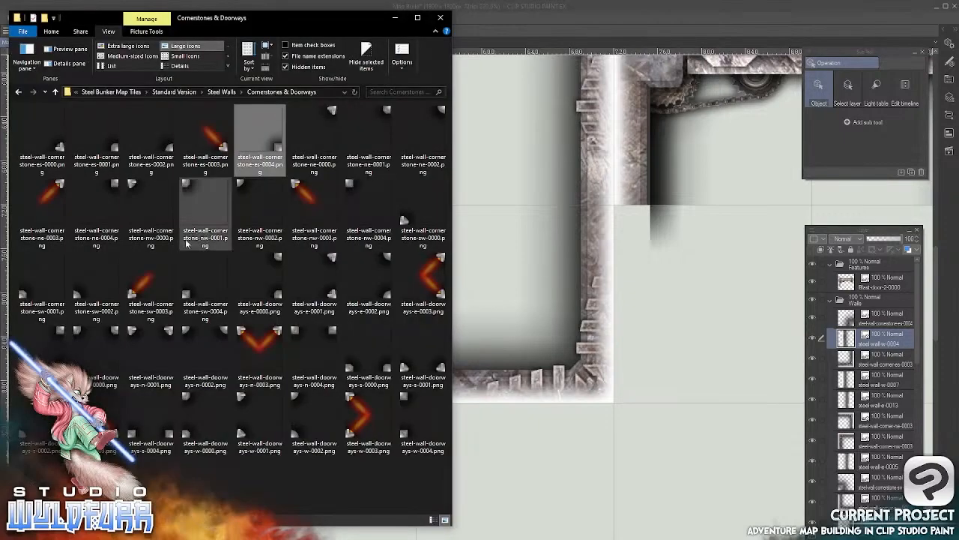
{"action": "left_click", "coordinate": [223, 92]}
{"action": "scroll", "coordinate": [447, 222], "scroll_direction": "down", "scroll_amount": 5}
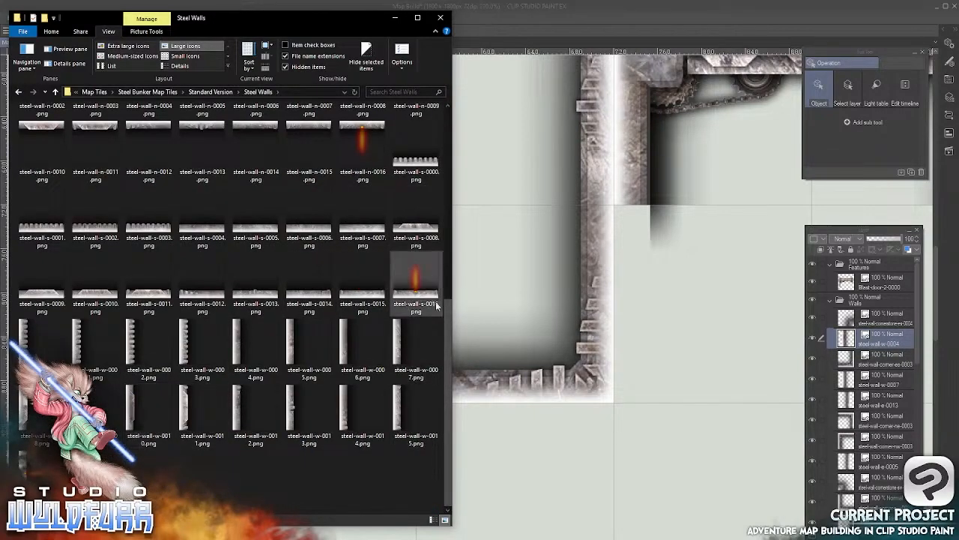
{"action": "left_click_drag", "start_coordinate": [445, 342], "coordinate": [442, 225]}
{"action": "left_click_drag", "start_coordinate": [273, 187], "coordinate": [845, 317]}
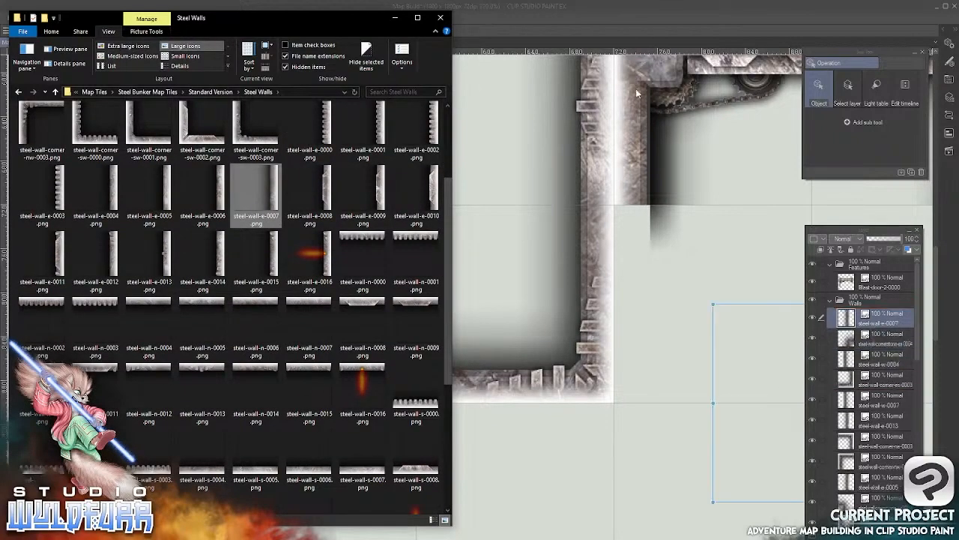
{"action": "left_click", "coordinate": [625, 30]}
{"action": "left_click_drag", "start_coordinate": [752, 408], "coordinate": [586, 412]}
{"action": "left_click_drag", "start_coordinate": [707, 390], "coordinate": [484, 337]}
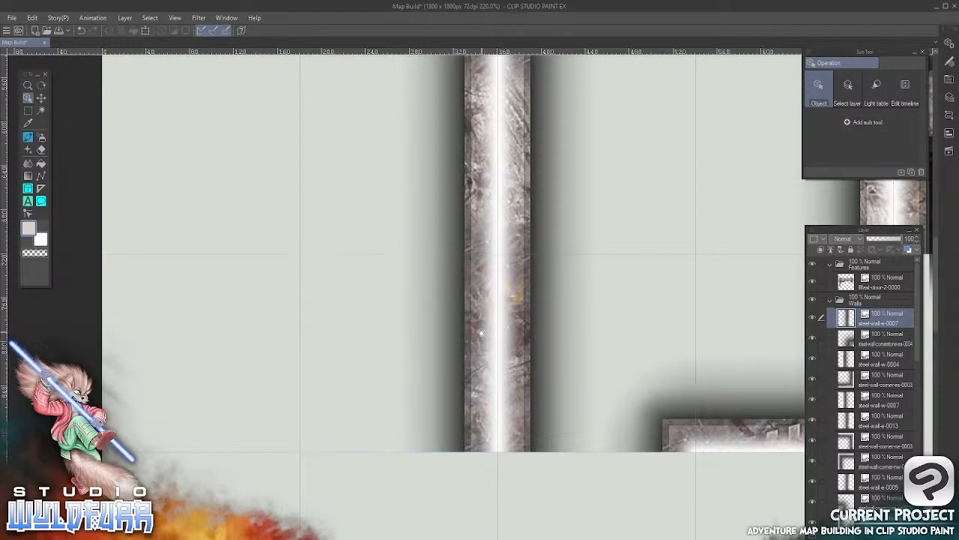
Add the steel-wall-w-0006 tile to the Walls folder and place it below the blast door against the outer side of the left room's right wall
{"action": "left_click_drag", "start_coordinate": [611, 355], "coordinate": [274, 271]}
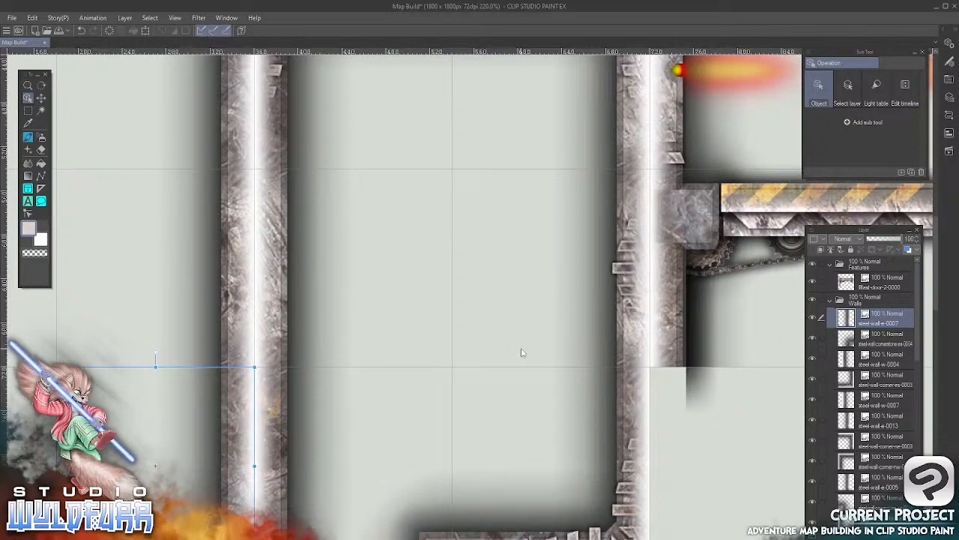
{"action": "left_click_drag", "start_coordinate": [671, 442], "coordinate": [503, 302]}
{"action": "key", "text": "alt+Tab"}
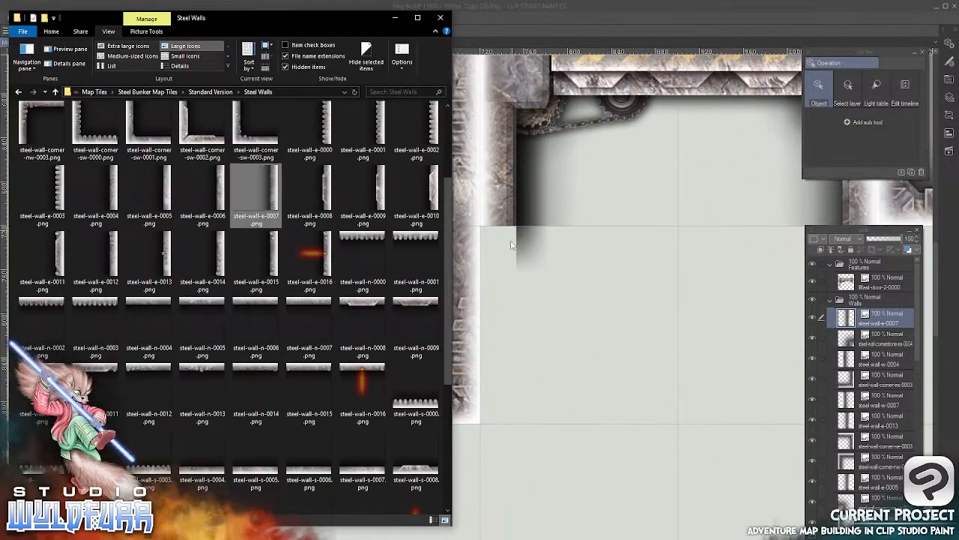
{"action": "scroll", "coordinate": [442, 435], "scroll_direction": "down", "scroll_amount": 4}
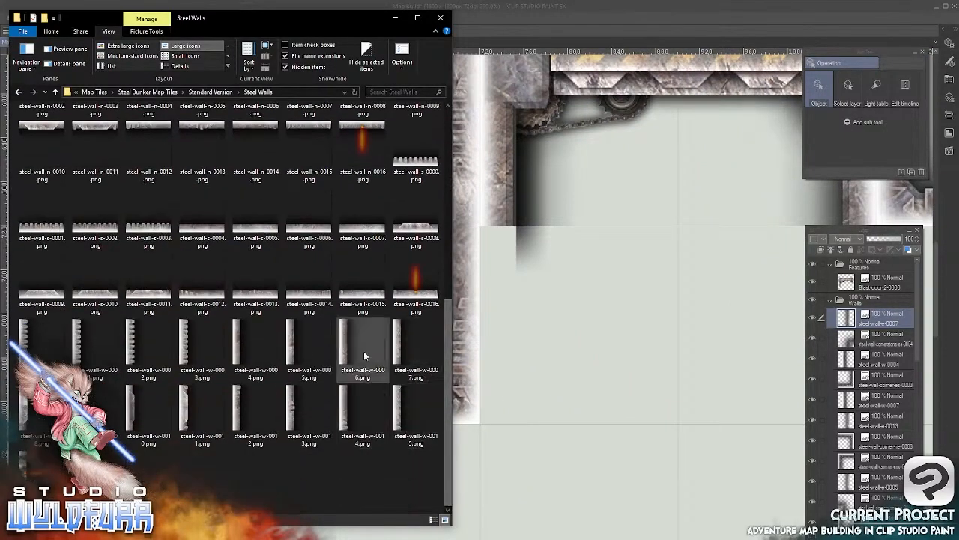
{"action": "left_click_drag", "start_coordinate": [343, 339], "coordinate": [850, 307]}
{"action": "left_click", "coordinate": [606, 381]}
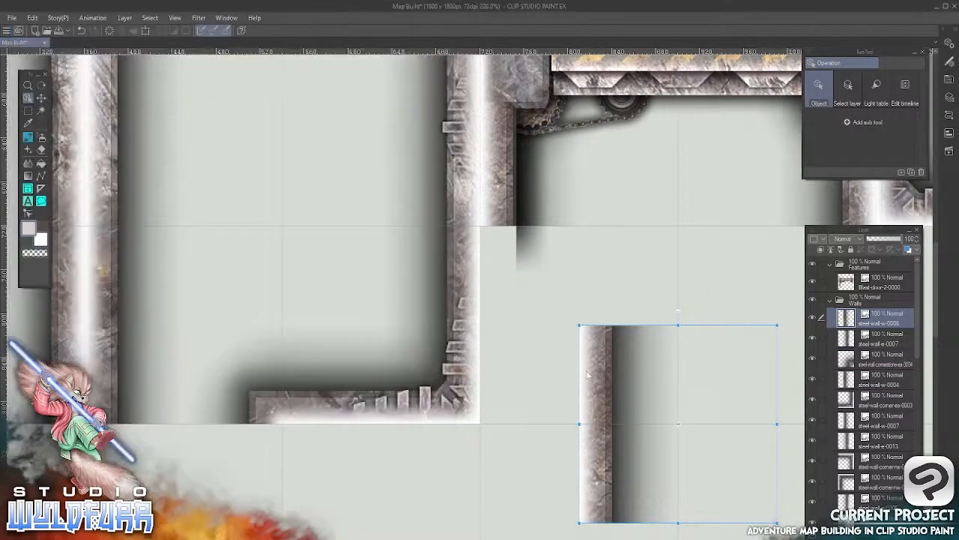
{"action": "left_click_drag", "start_coordinate": [588, 343], "coordinate": [493, 249]}
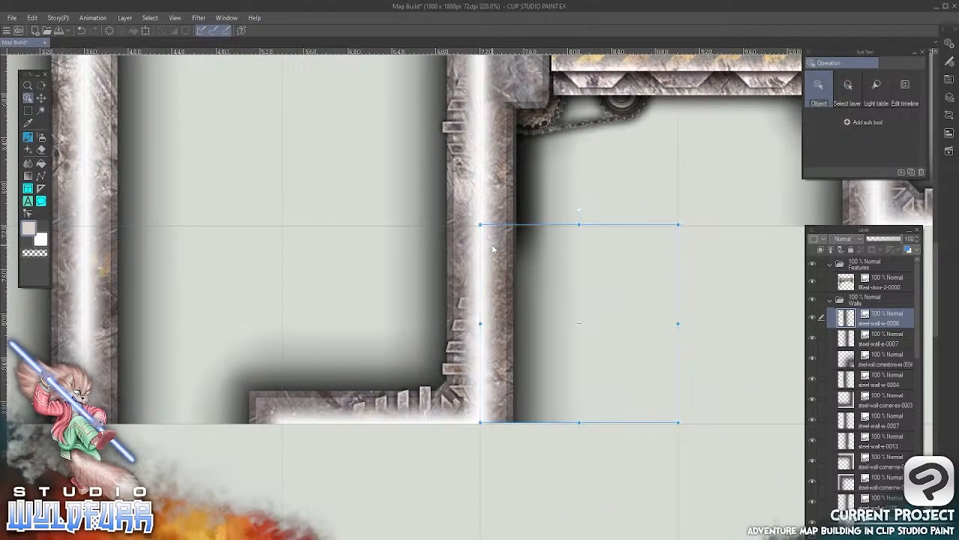
Add the Window-A tile from the Windows subfolder of Steel Walls to the Features folder
{"action": "scroll", "coordinate": [492, 249], "scroll_direction": "down", "scroll_amount": 5}
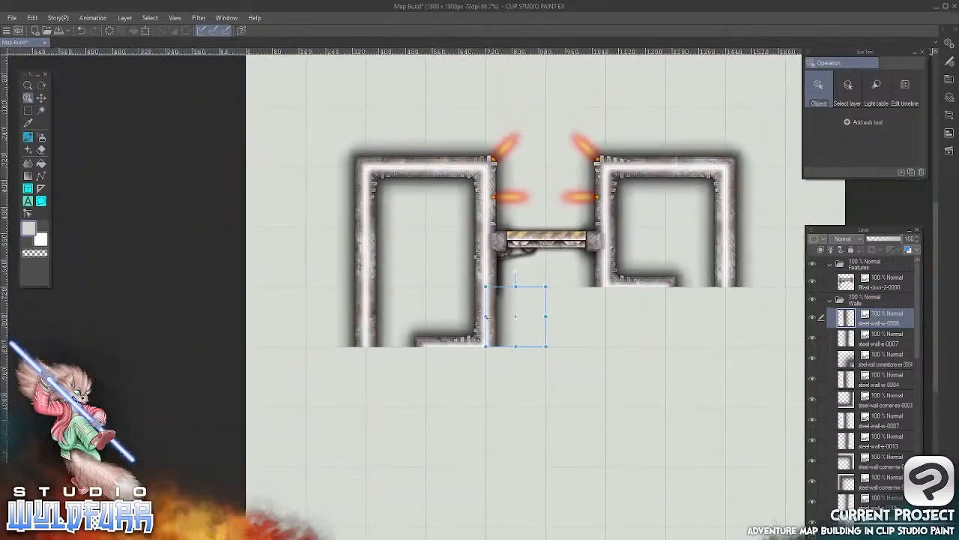
{"action": "left_click_drag", "start_coordinate": [643, 290], "coordinate": [529, 294]}
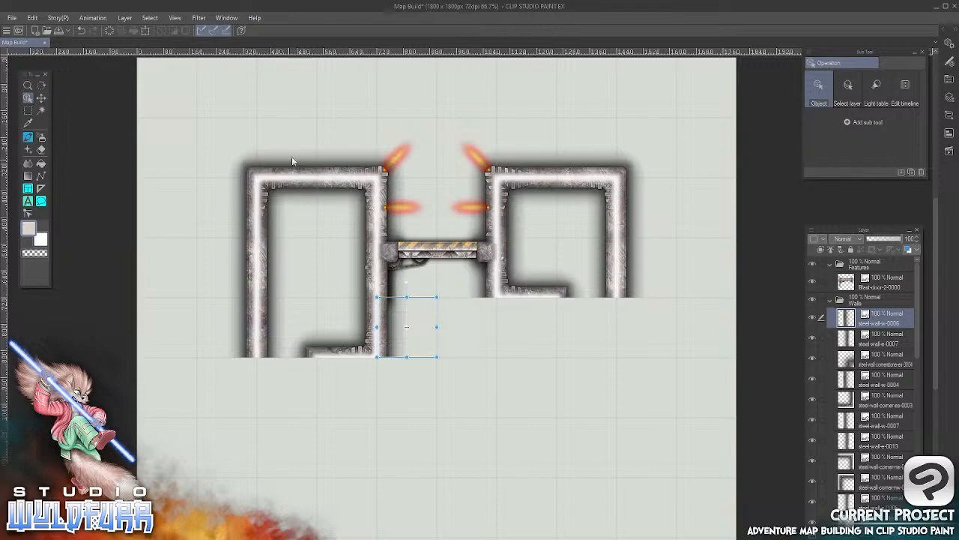
{"action": "key", "text": "alt+Tab"}
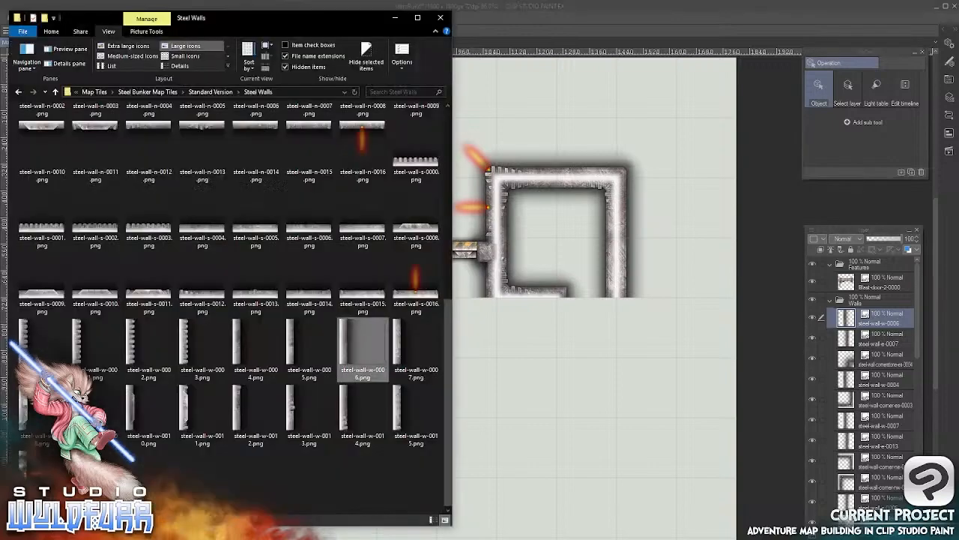
{"action": "scroll", "coordinate": [450, 325], "scroll_direction": "up", "scroll_amount": 5}
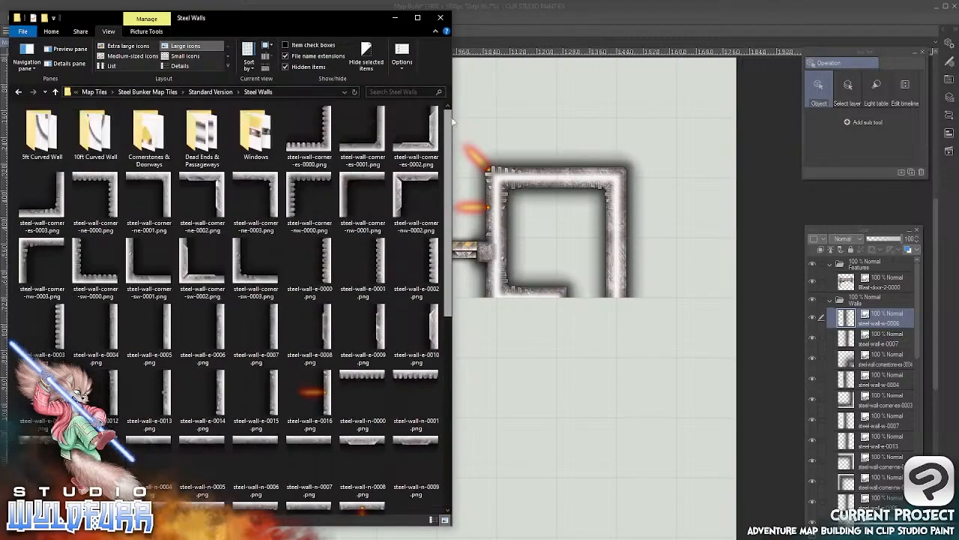
{"action": "double_click", "coordinate": [254, 136]}
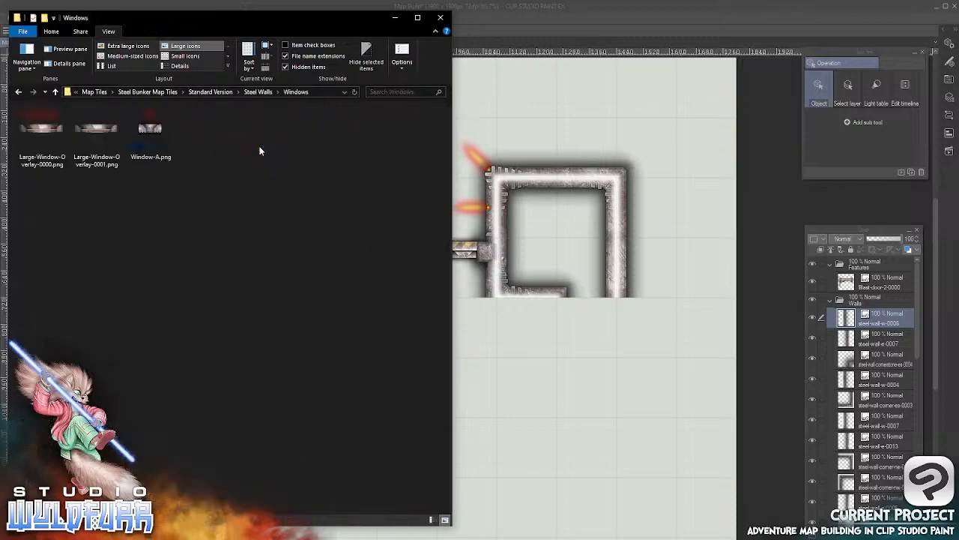
{"action": "left_click", "coordinate": [148, 141]}
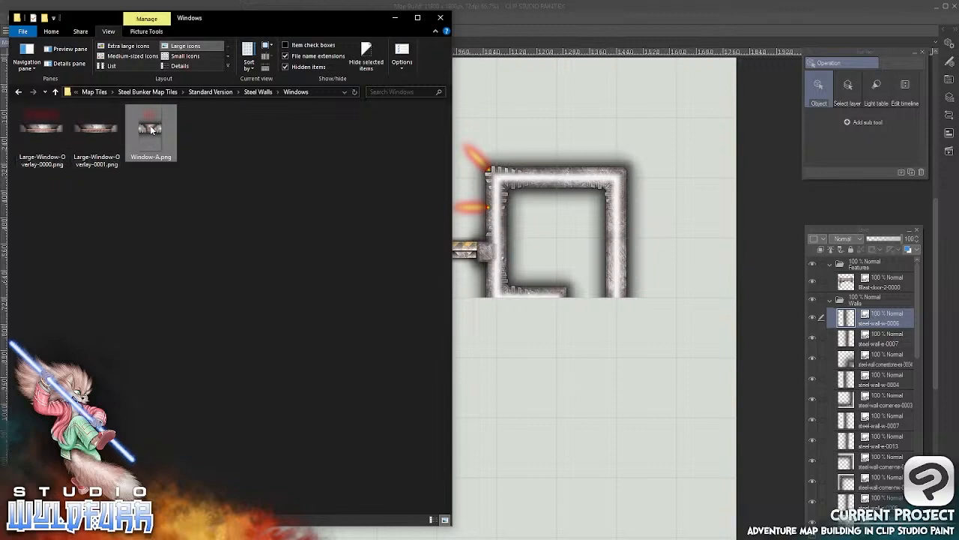
{"action": "left_click_drag", "start_coordinate": [150, 127], "coordinate": [878, 274]}
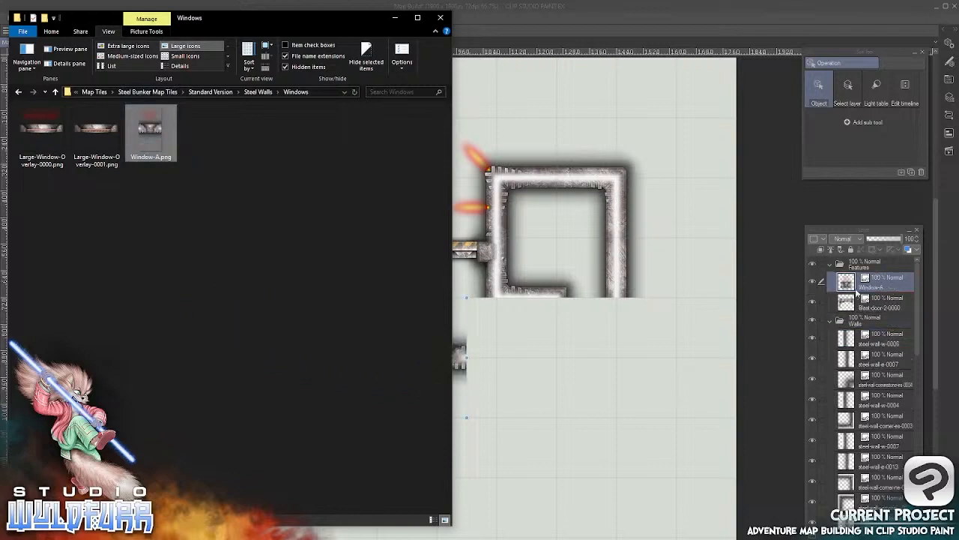
{"action": "left_click", "coordinate": [607, 19]}
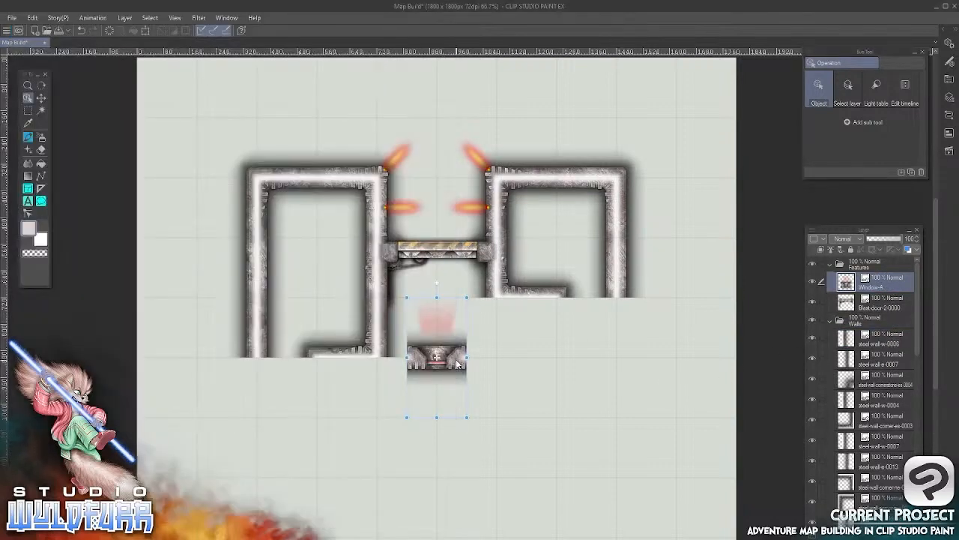
Place the Window-A tile over the middle of the left room's upper wall and nudge it into line with the grid
{"action": "left_click_drag", "start_coordinate": [456, 365], "coordinate": [340, 186]}
{"action": "key", "text": "Left"}
{"action": "key", "text": "Left"}
{"action": "key", "text": "Left"}
{"action": "key", "text": "Left"}
{"action": "key", "text": "Left"}
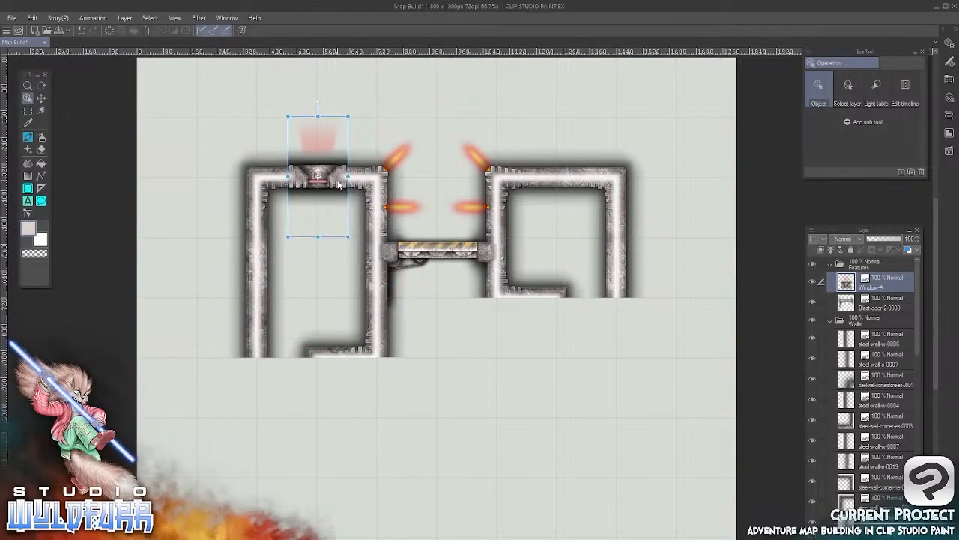
{"action": "key", "text": "Up"}
{"action": "key", "text": "Up"}
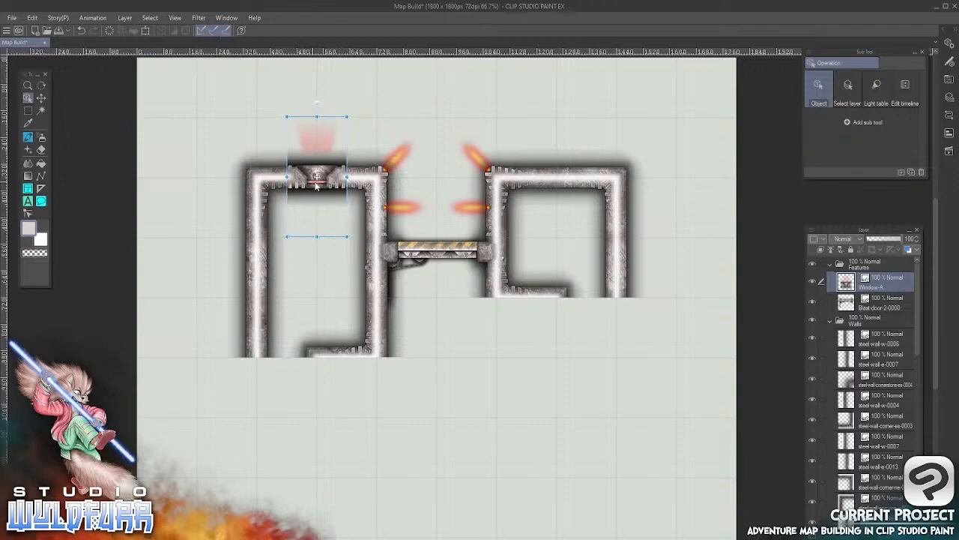
{"action": "scroll", "coordinate": [326, 184], "scroll_direction": "down", "scroll_amount": 1}
{"action": "scroll", "coordinate": [327, 184], "scroll_direction": "up", "scroll_amount": 2}
{"action": "scroll", "coordinate": [328, 184], "scroll_direction": "up", "scroll_amount": 3}
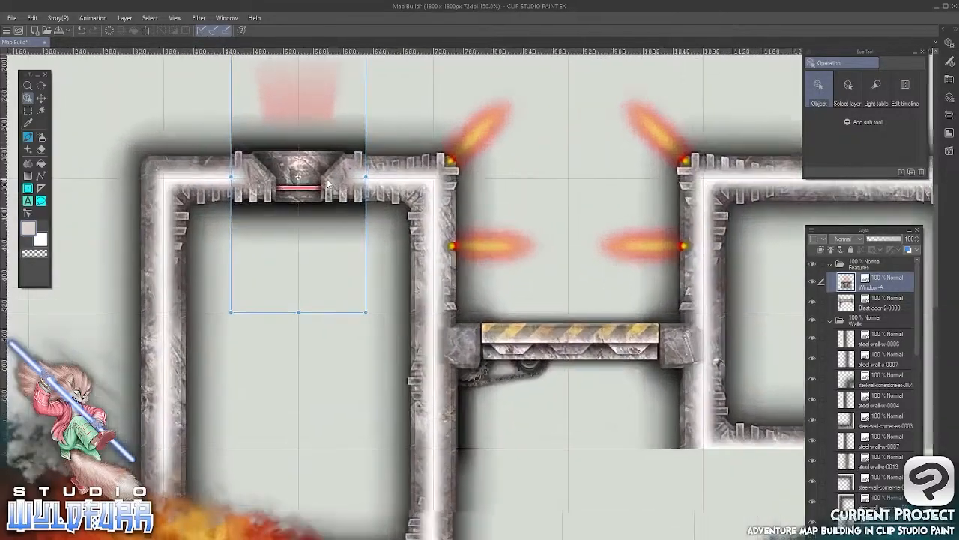
{"action": "left_click_drag", "start_coordinate": [328, 234], "coordinate": [465, 326]}
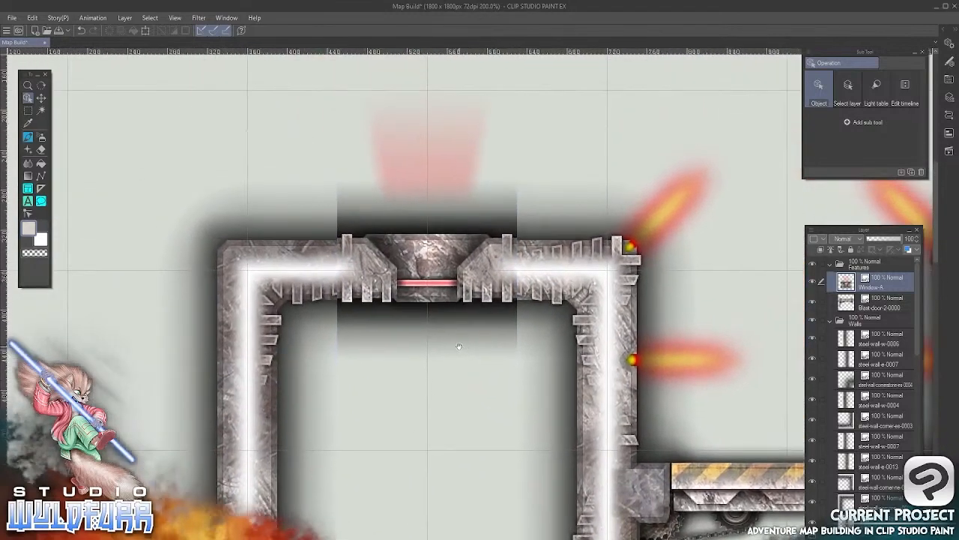
{"action": "key", "text": "Down"}
{"action": "key", "text": "Down"}
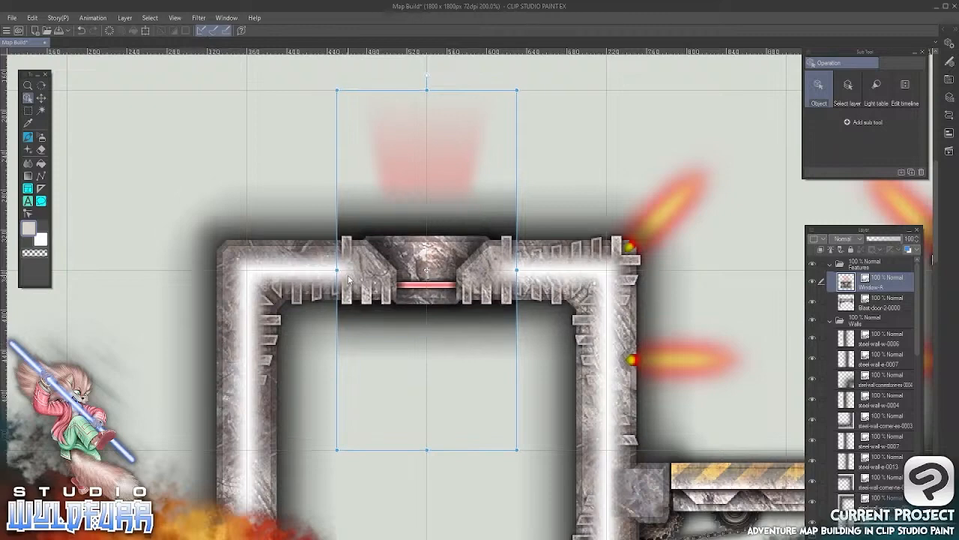
Move the Window-A tile off the left room's wall to the empty area above the gap between the two rooms
{"action": "left_click_drag", "start_coordinate": [347, 274], "coordinate": [436, 273]}
{"action": "left_click", "coordinate": [687, 312]}
{"action": "left_click_drag", "start_coordinate": [687, 312], "coordinate": [291, 314]}
{"action": "left_click_drag", "start_coordinate": [552, 369], "coordinate": [701, 368]}
{"action": "left_click", "coordinate": [350, 255]}
{"action": "left_click_drag", "start_coordinate": [350, 255], "coordinate": [617, 239]}
{"action": "left_click_drag", "start_coordinate": [598, 337], "coordinate": [472, 343]}
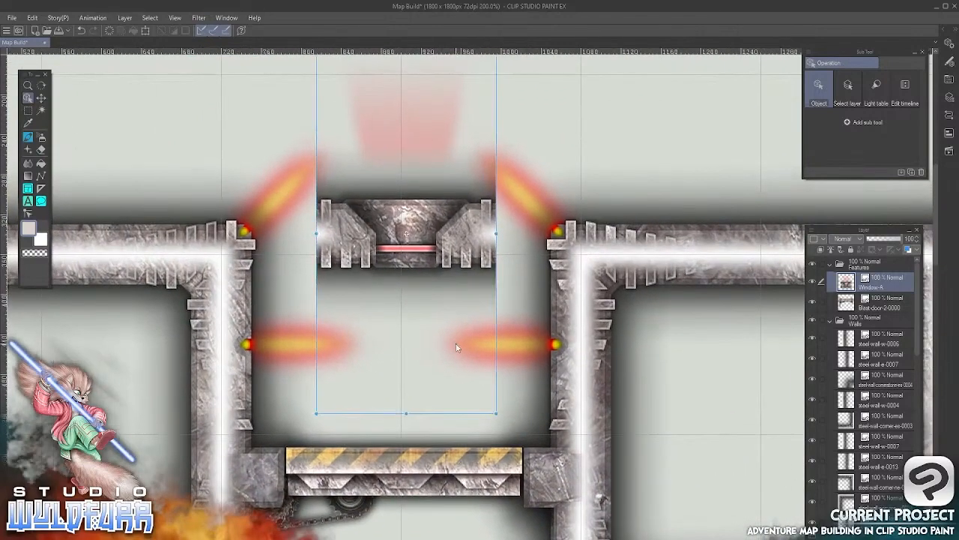
{"action": "left_click_drag", "start_coordinate": [511, 213], "coordinate": [437, 186]}
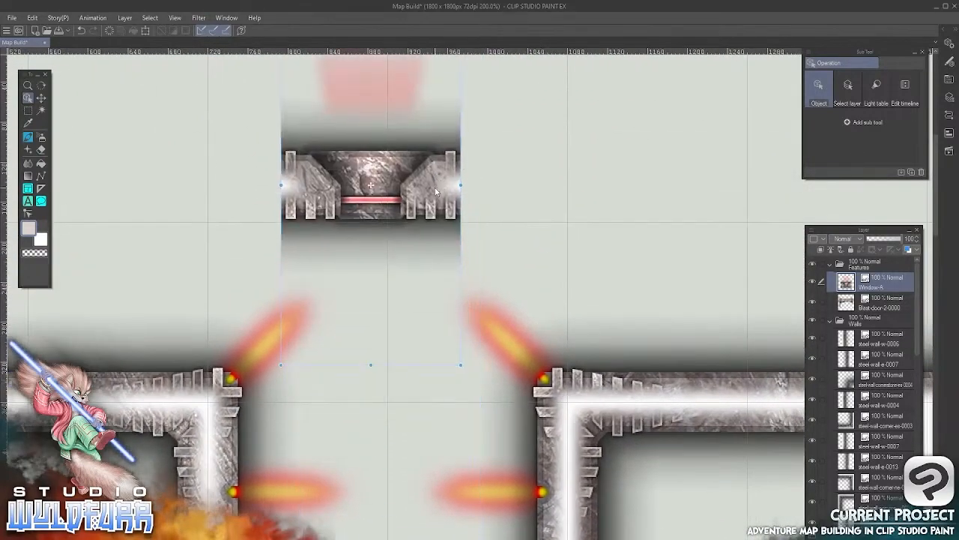
Move the Window-A tile onto the middle of the right room's upper wall, centred on the vertical grid line
{"action": "left_click_drag", "start_coordinate": [660, 396], "coordinate": [402, 359]}
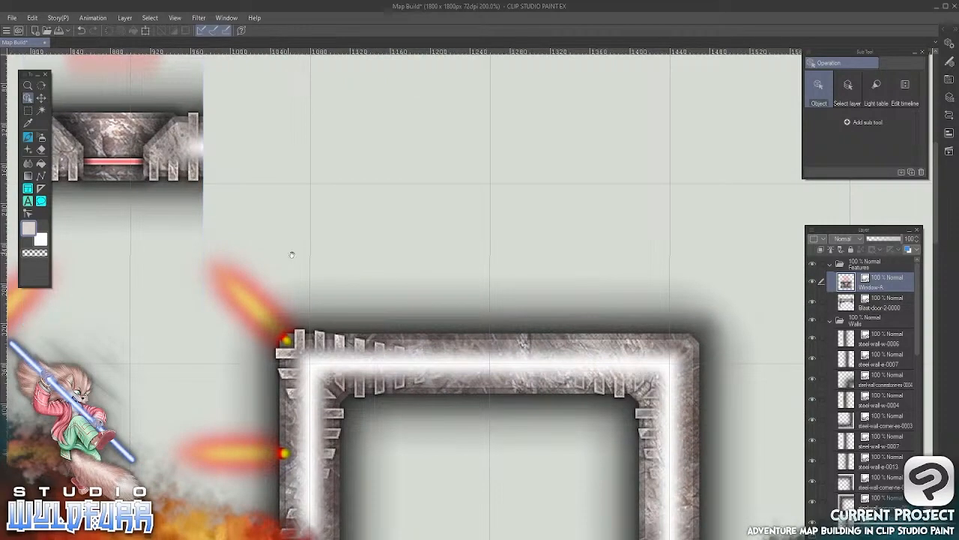
{"action": "left_click_drag", "start_coordinate": [289, 253], "coordinate": [597, 306]}
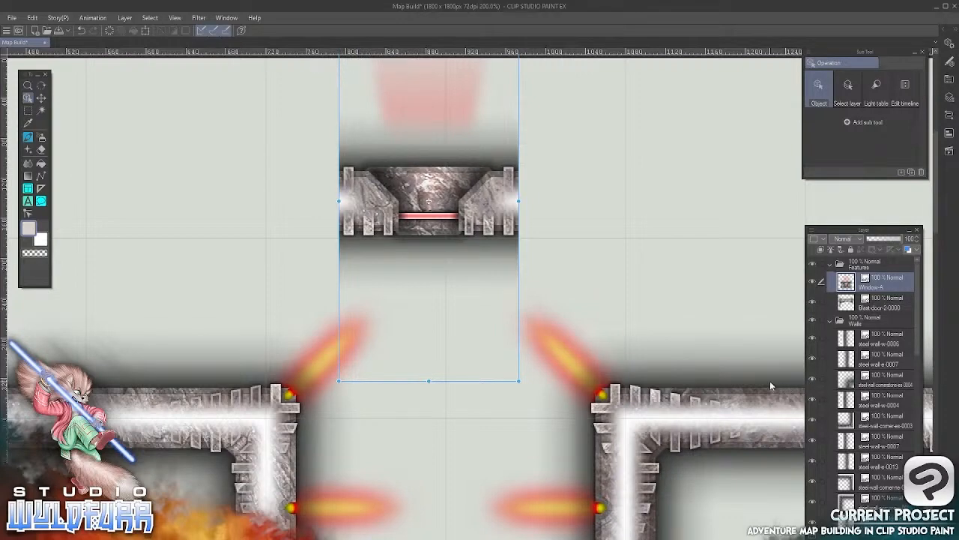
{"action": "key", "text": "space"}
{"action": "left_click_drag", "start_coordinate": [694, 393], "coordinate": [246, 269]}
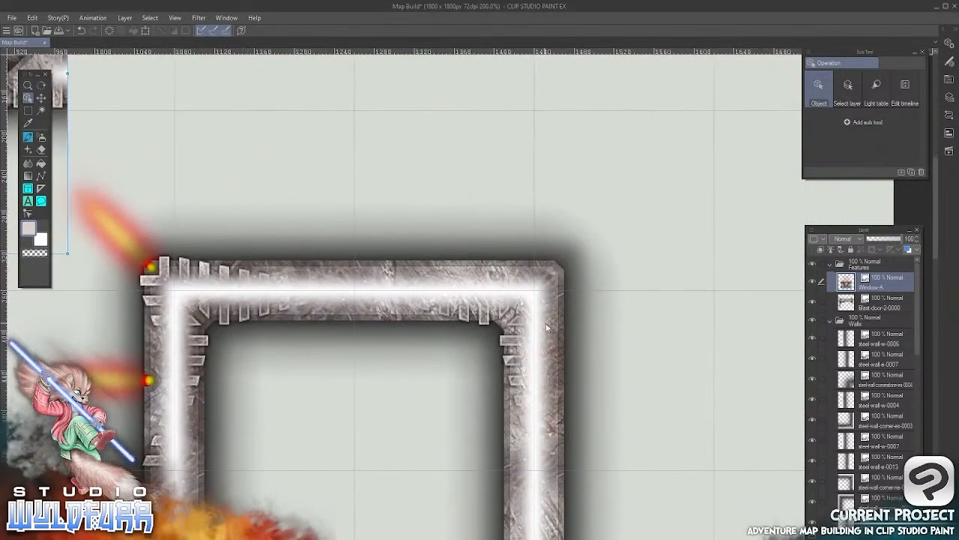
{"action": "left_click", "coordinate": [41, 97]}
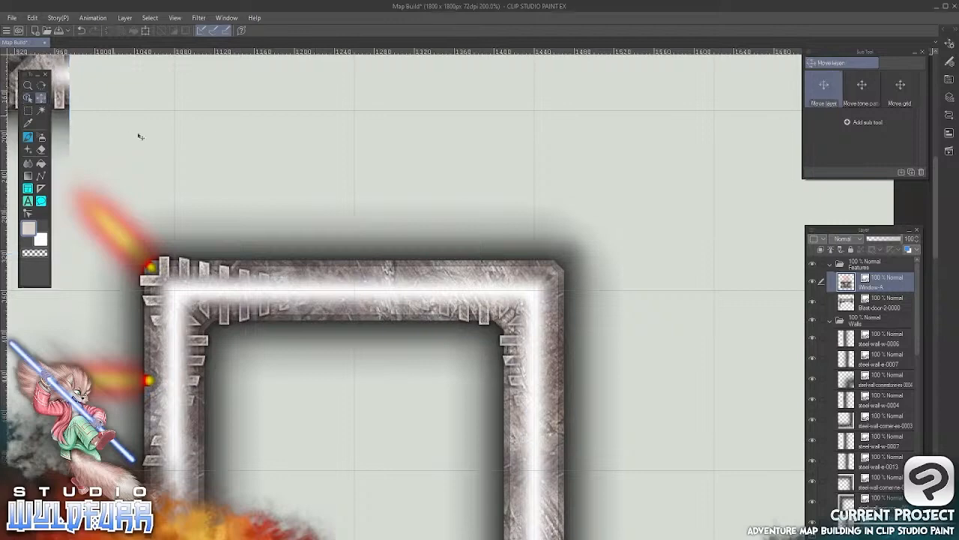
{"action": "left_click_drag", "start_coordinate": [138, 137], "coordinate": [559, 309]}
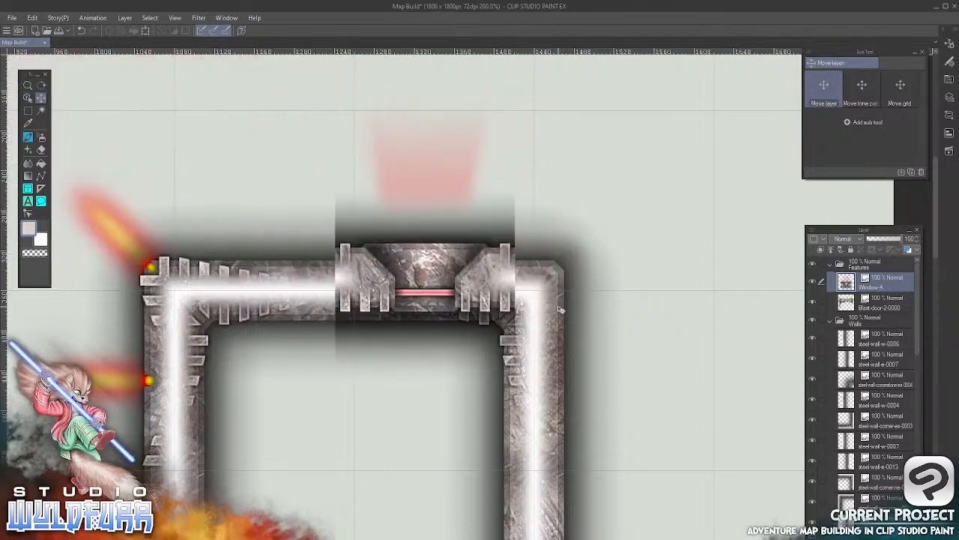
{"action": "key", "text": "alt+Tab"}
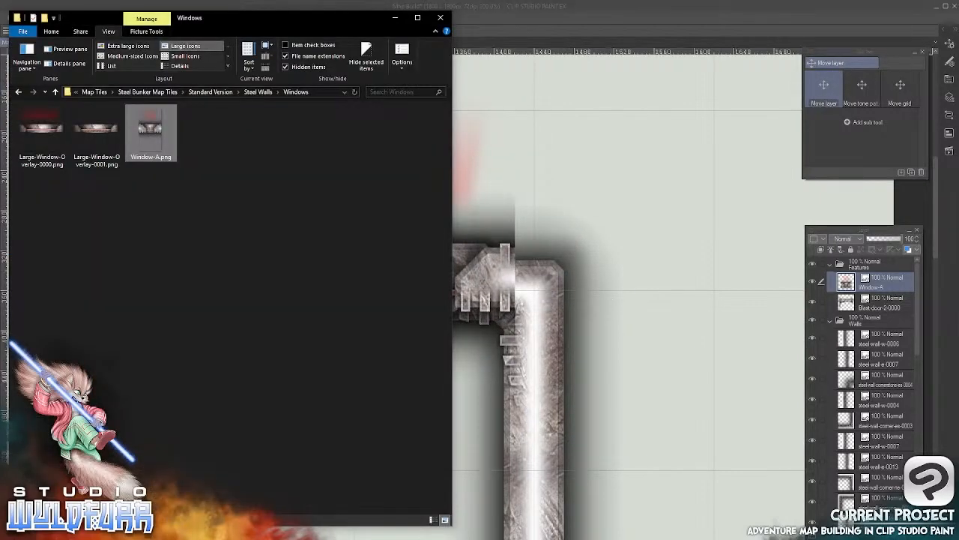
{"action": "key", "text": "alt+Tab"}
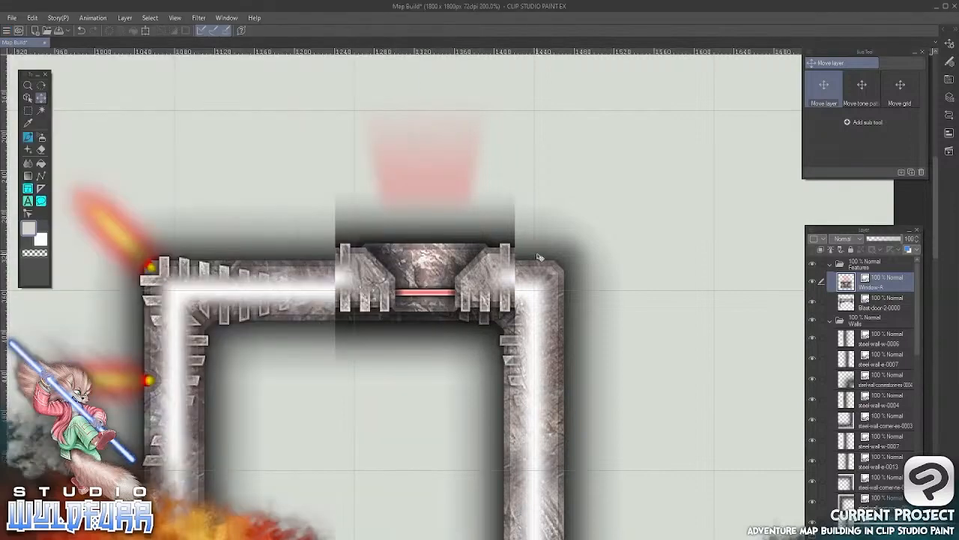
{"action": "left_click_drag", "start_coordinate": [538, 241], "coordinate": [467, 255]}
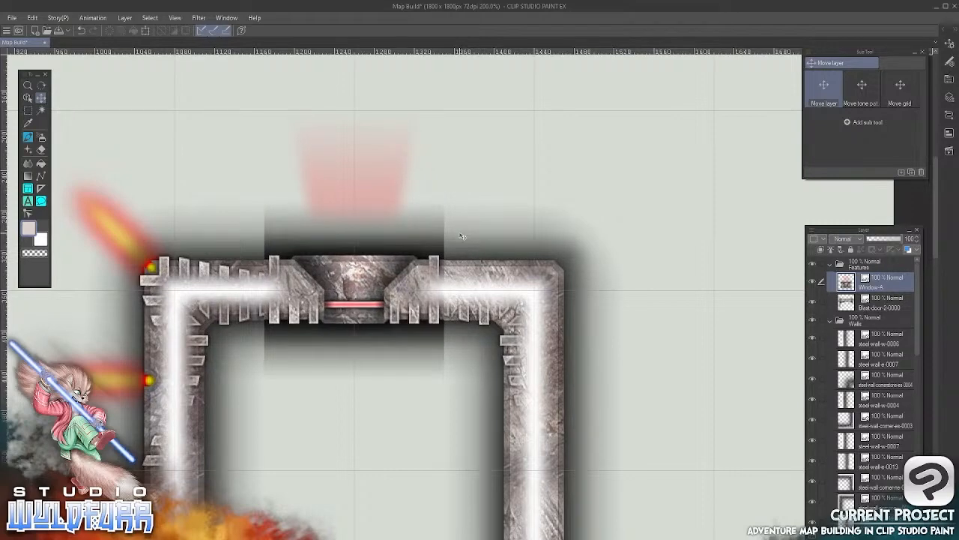
{"action": "left_click", "coordinate": [146, 28]}
{"action": "left_click_drag", "start_coordinate": [354, 97], "coordinate": [359, 530]}
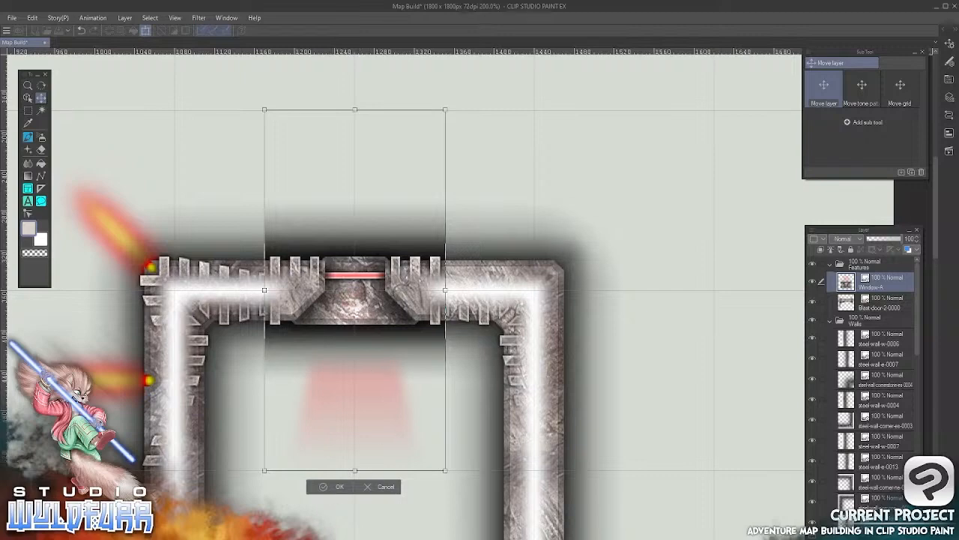
{"action": "left_click", "coordinate": [392, 488]}
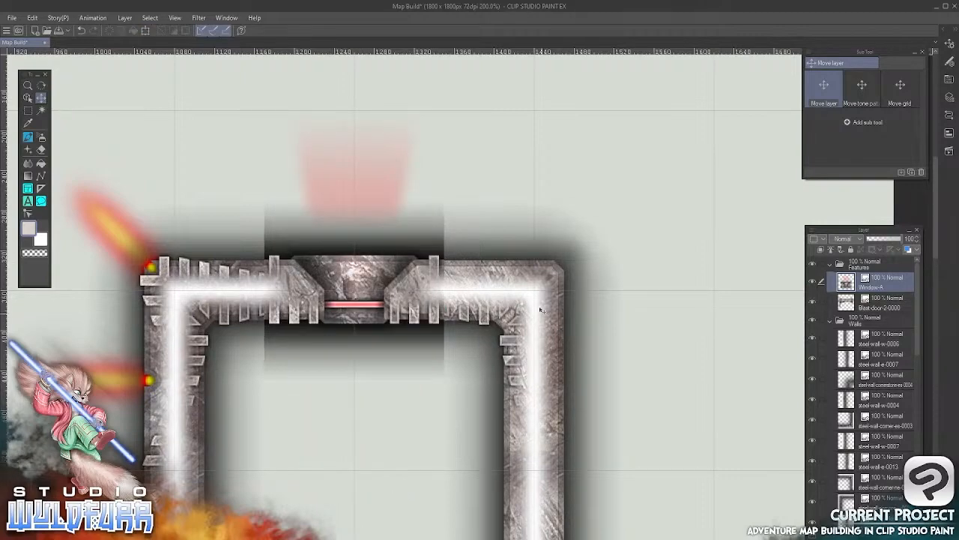
Rotate the Window-A tile 180 degrees so its red glow faces into the right room, and shift it slightly right along the wall
{"action": "left_click", "coordinate": [27, 97]}
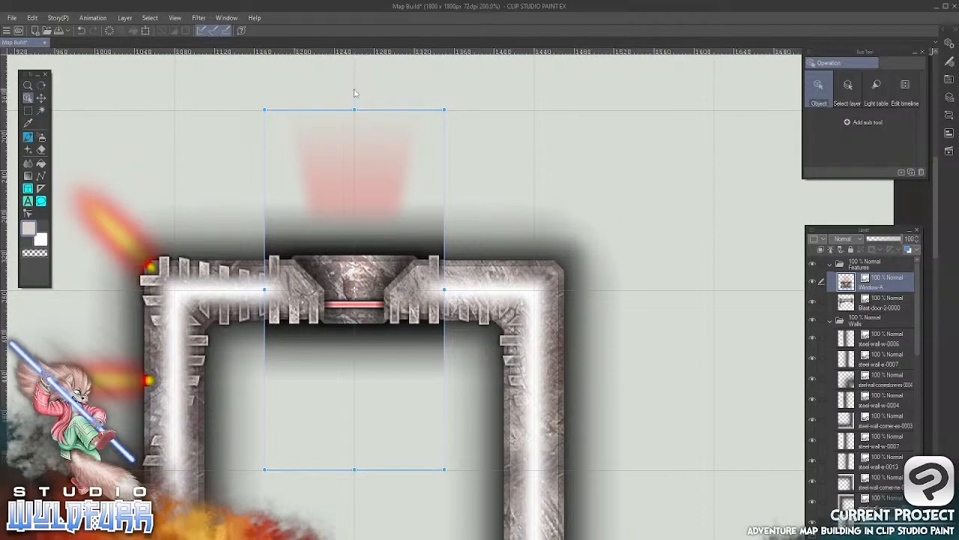
{"action": "left_click_drag", "start_coordinate": [354, 93], "coordinate": [354, 471]}
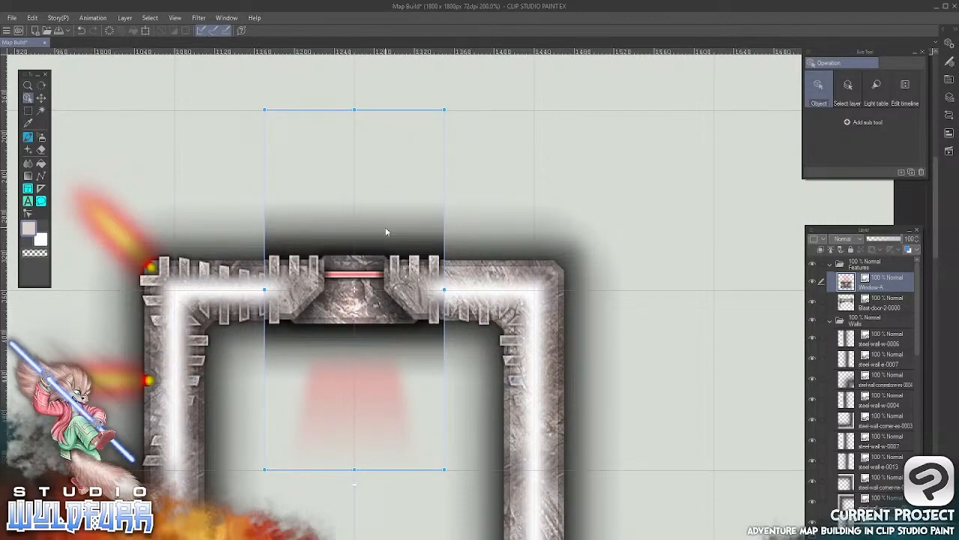
{"action": "left_click", "coordinate": [41, 98]}
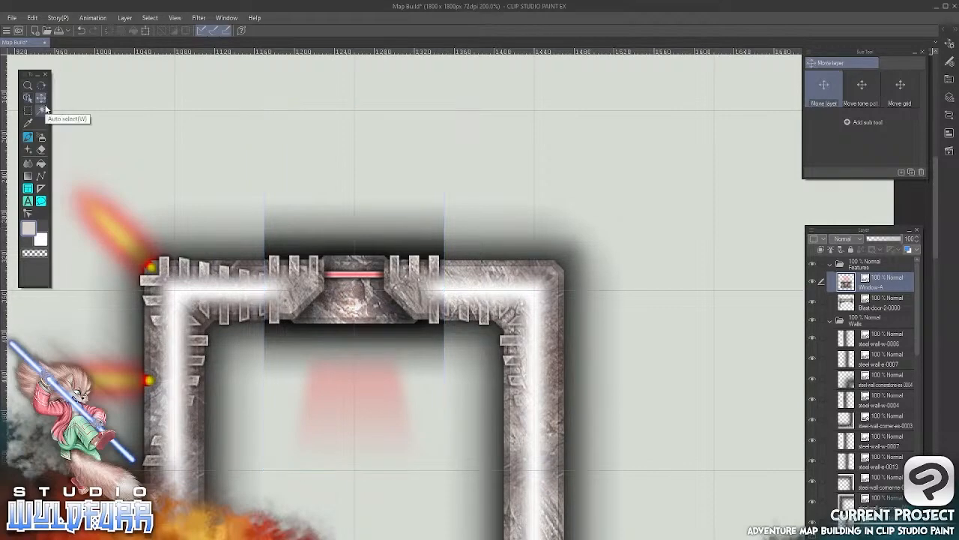
{"action": "left_click_drag", "start_coordinate": [432, 291], "coordinate": [437, 291]}
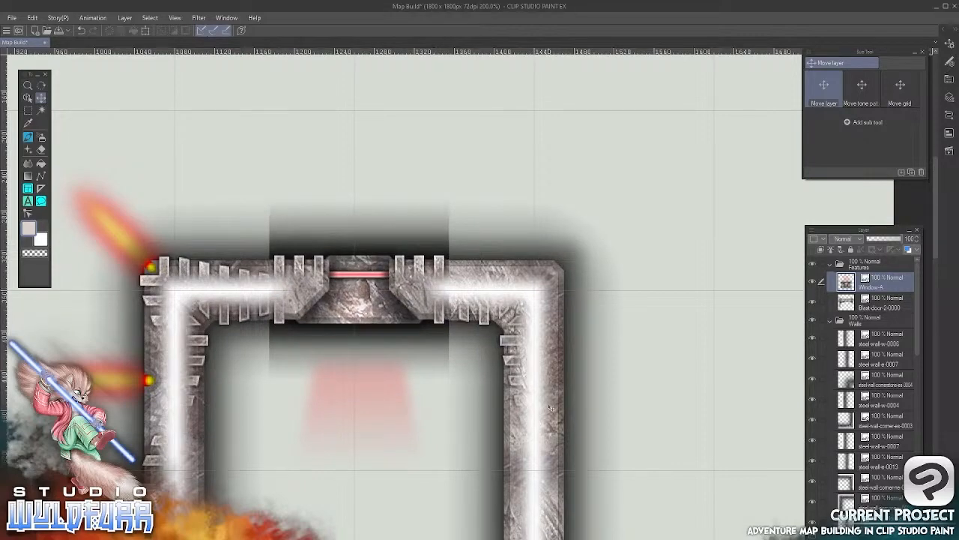
Add a layer mask to the Window-A layer and reduce the size of the Tailz Simple Grubby Brush
{"action": "left_click_drag", "start_coordinate": [551, 413], "coordinate": [601, 380]}
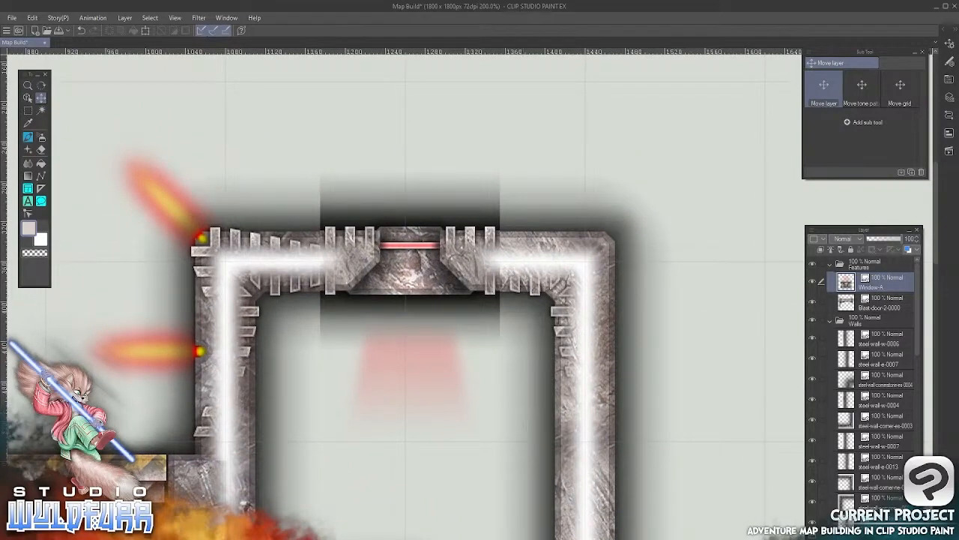
{"action": "key", "text": "ctrl+m"}
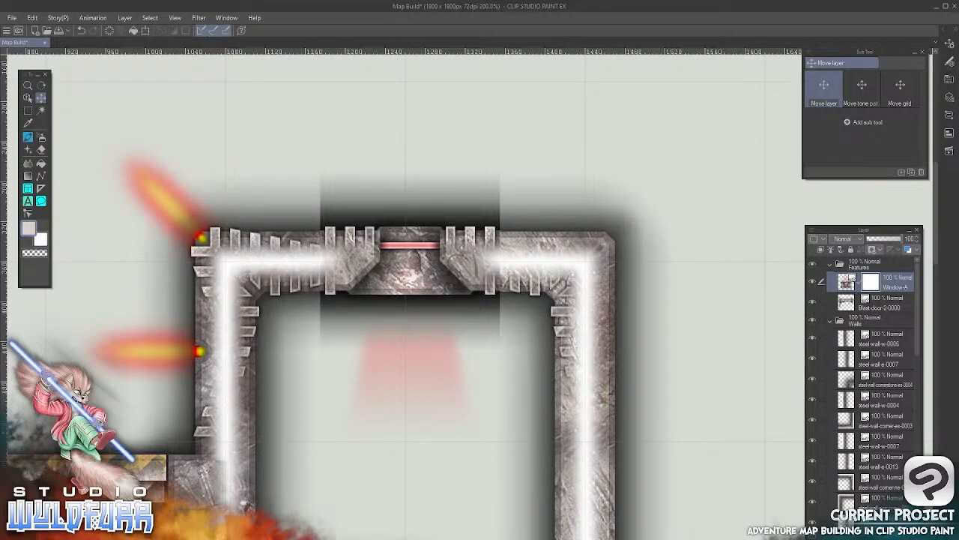
{"action": "left_click", "coordinate": [27, 138]}
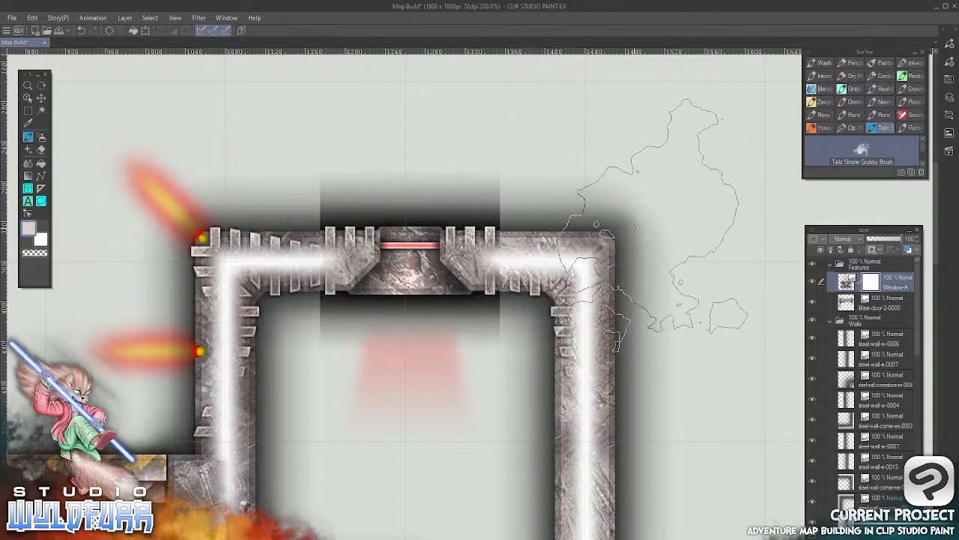
{"action": "key", "text": "bracketleft"}
{"action": "key", "text": "bracketleft"}
{"action": "key", "text": "bracketleft"}
{"action": "key", "text": "bracketleft"}
{"action": "key", "text": "bracketleft"}
{"action": "key", "text": "bracketleft"}
{"action": "key", "text": "bracketleft"}
{"action": "key", "text": "bracketleft"}
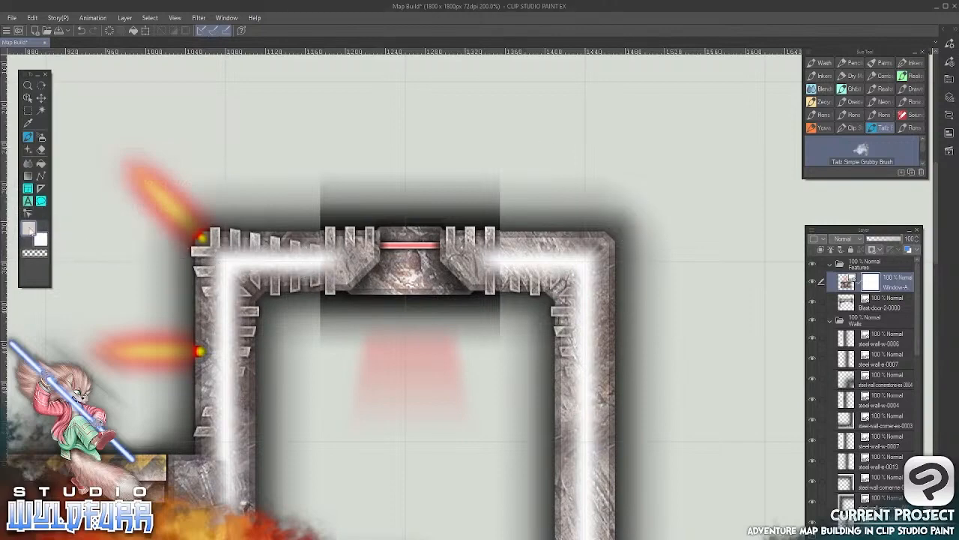
Set the main drawing colour to a near-black swatch from the Anime color Set
{"action": "left_click", "coordinate": [32, 233]}
{"action": "left_click", "coordinate": [498, 160]}
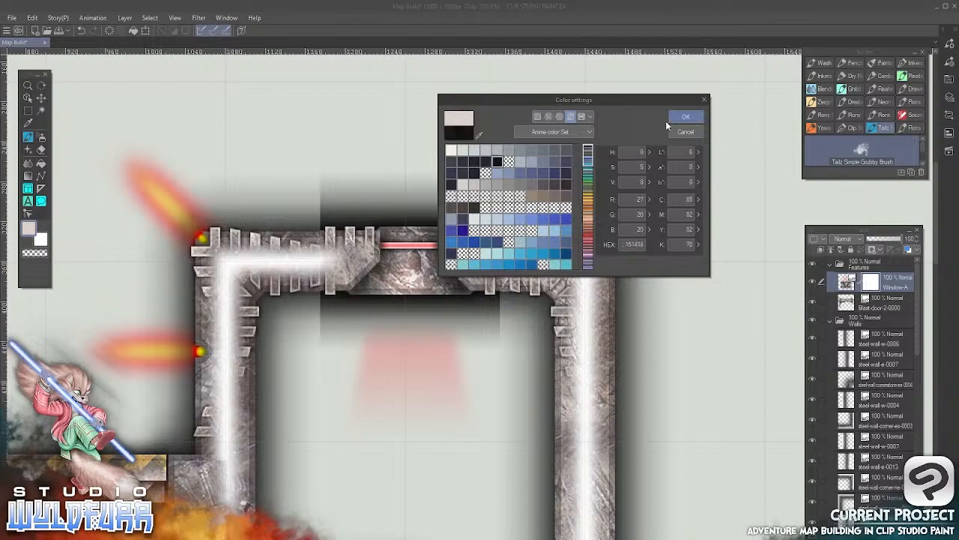
{"action": "left_click", "coordinate": [686, 117]}
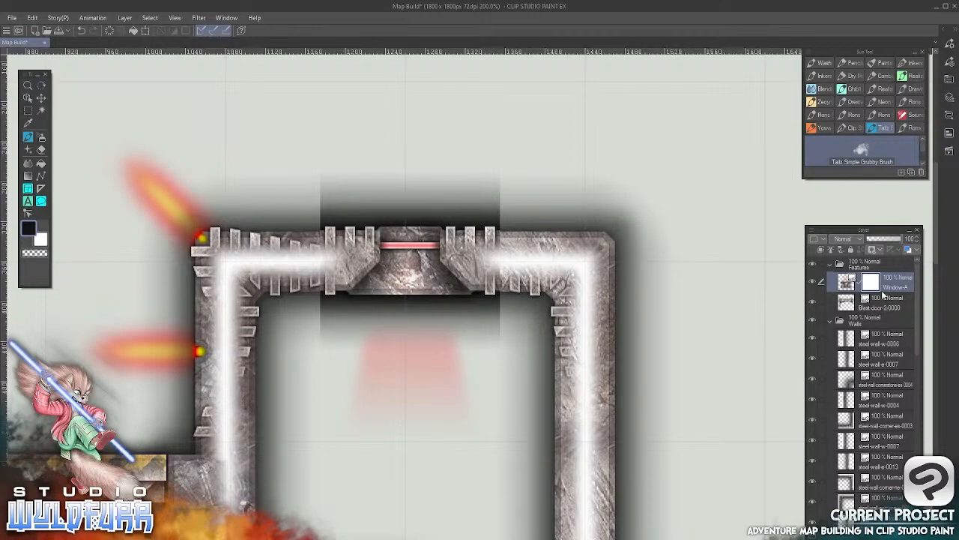
Switch to a Real Pencil brush for the Window-A layer's mask, and remove the mask from the layer
{"action": "left_click", "coordinate": [879, 250]}
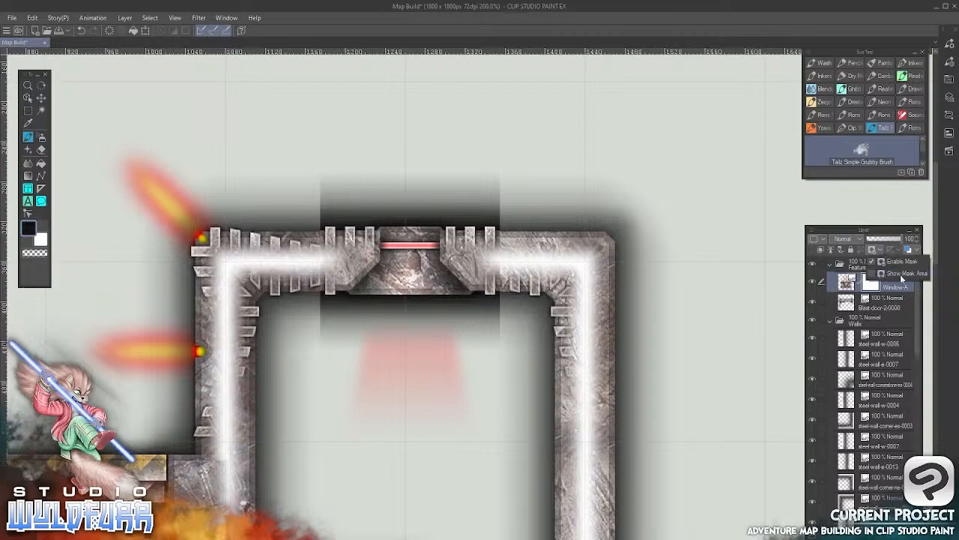
{"action": "left_click", "coordinate": [900, 263]}
{"action": "left_click", "coordinate": [871, 283], "text": "shift"}
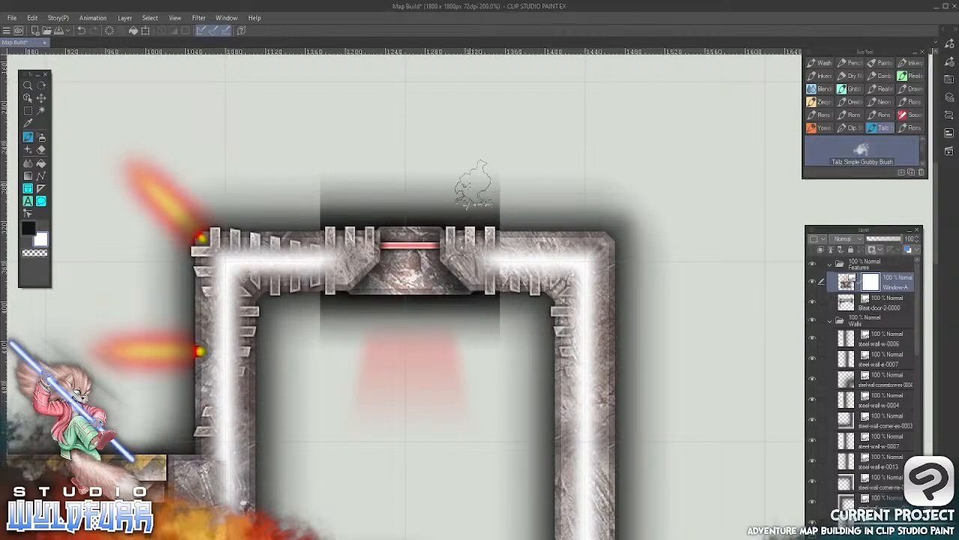
{"action": "left_click", "coordinate": [28, 229]}
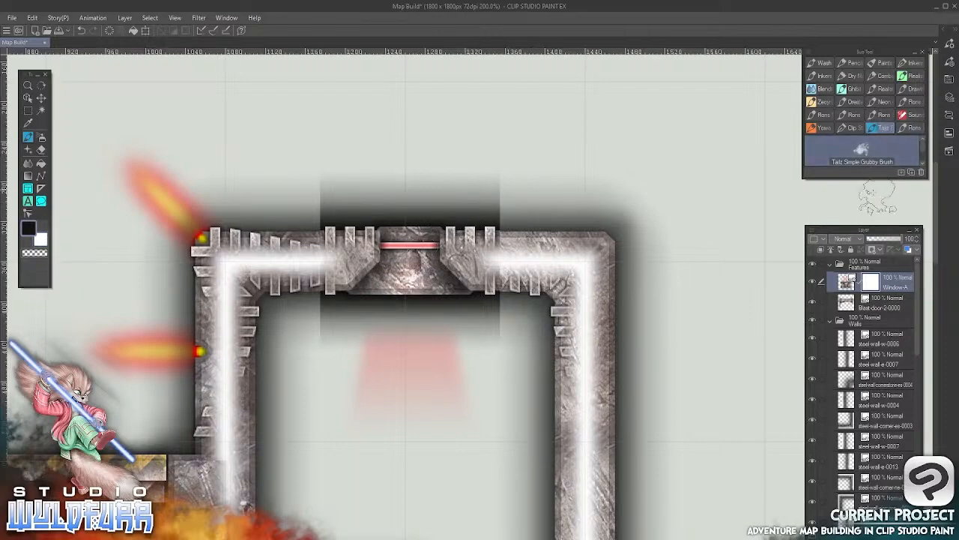
{"action": "left_click_drag", "start_coordinate": [870, 178], "coordinate": [870, 210]}
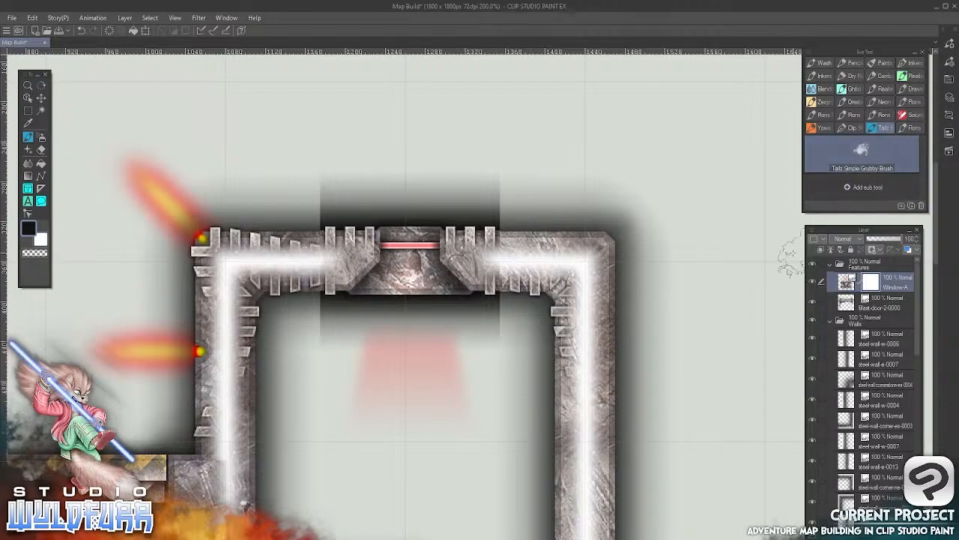
{"action": "left_click", "coordinate": [850, 63]}
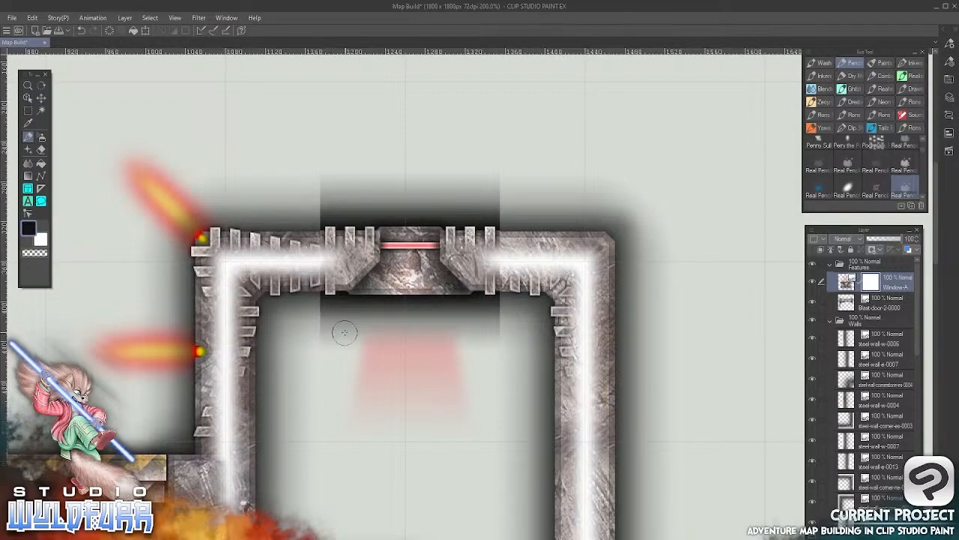
{"action": "left_click_drag", "start_coordinate": [878, 284], "coordinate": [904, 531]}
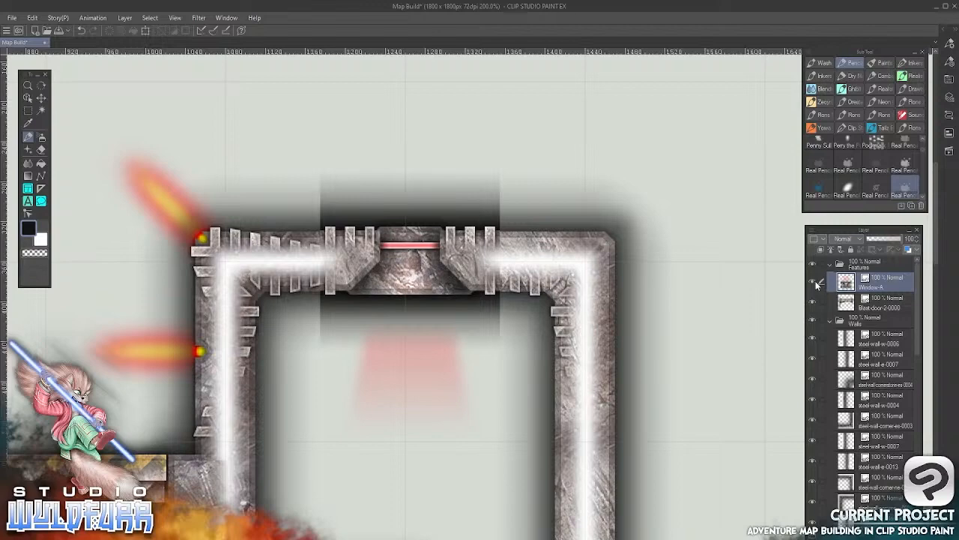
Hide the Window-A layer to check the plain wall underneath, and show it again
{"action": "left_click_drag", "start_coordinate": [814, 282], "coordinate": [812, 301]}
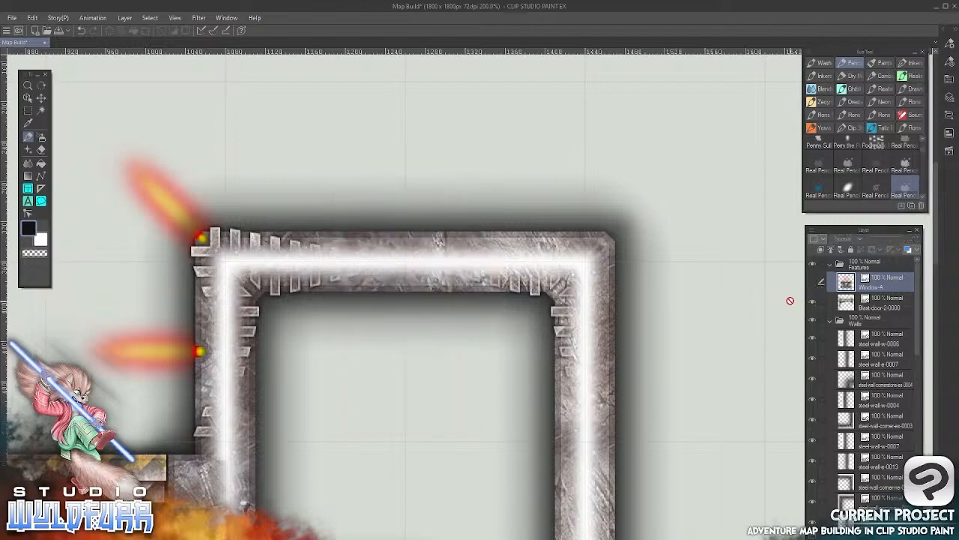
{"action": "key", "text": "k"}
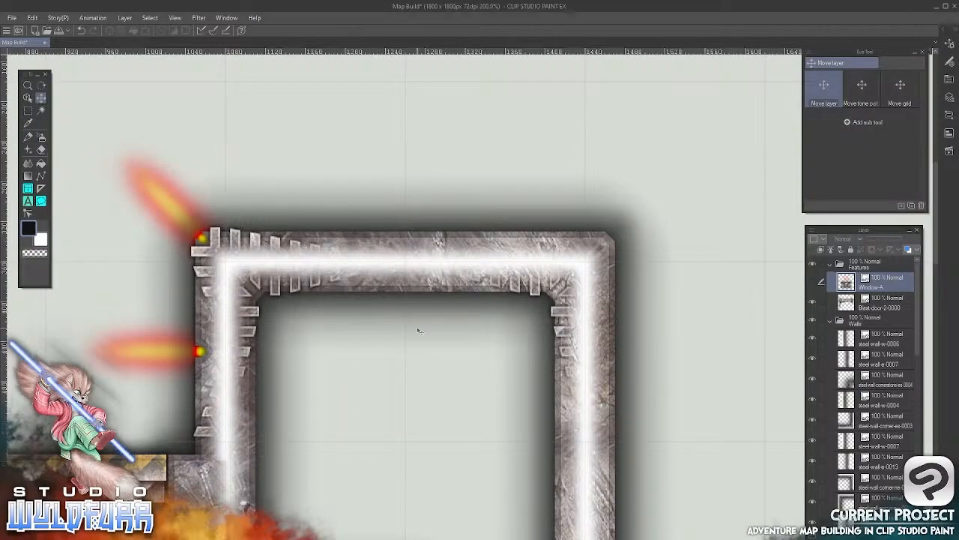
{"action": "scroll", "coordinate": [471, 376], "scroll_direction": "down", "scroll_amount": 4}
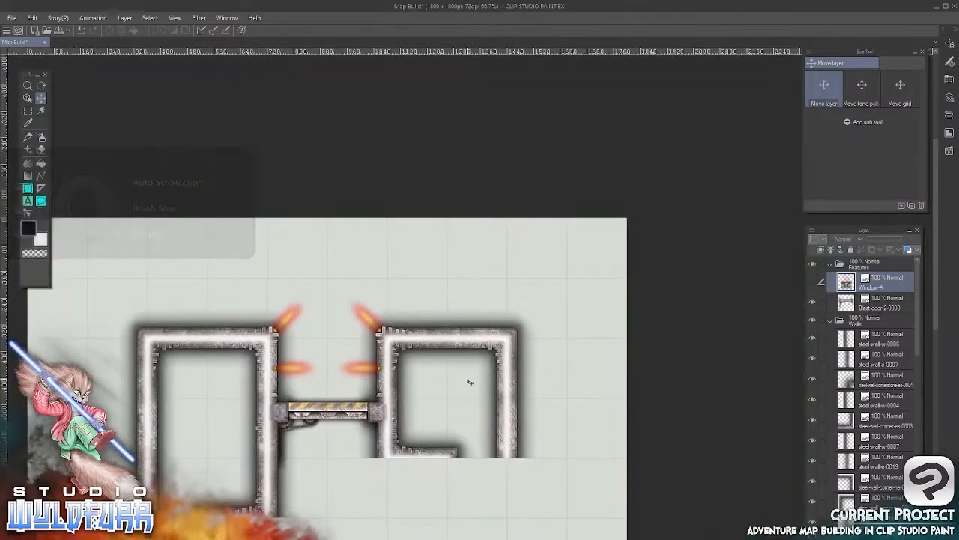
{"action": "left_click_drag", "start_coordinate": [460, 385], "coordinate": [500, 289]}
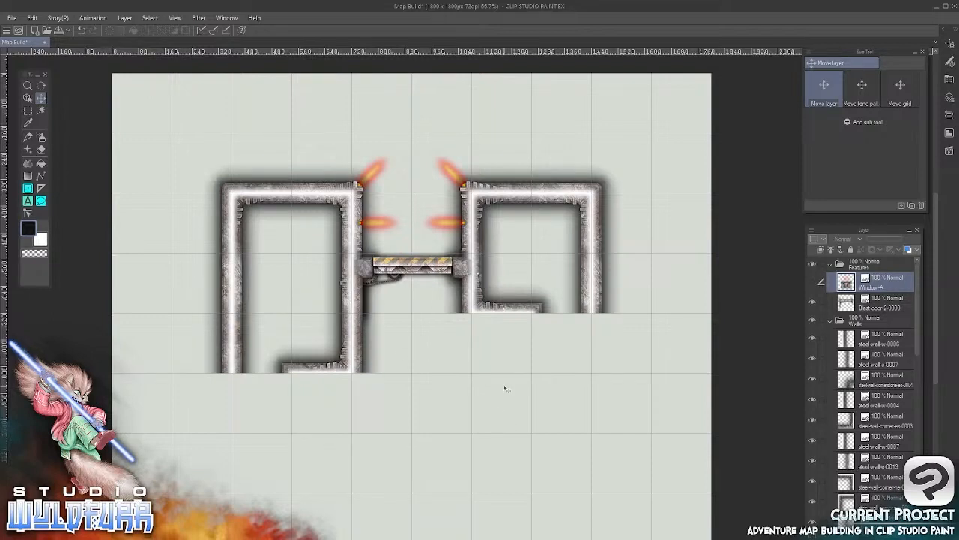
{"action": "right_click", "coordinate": [908, 277]}
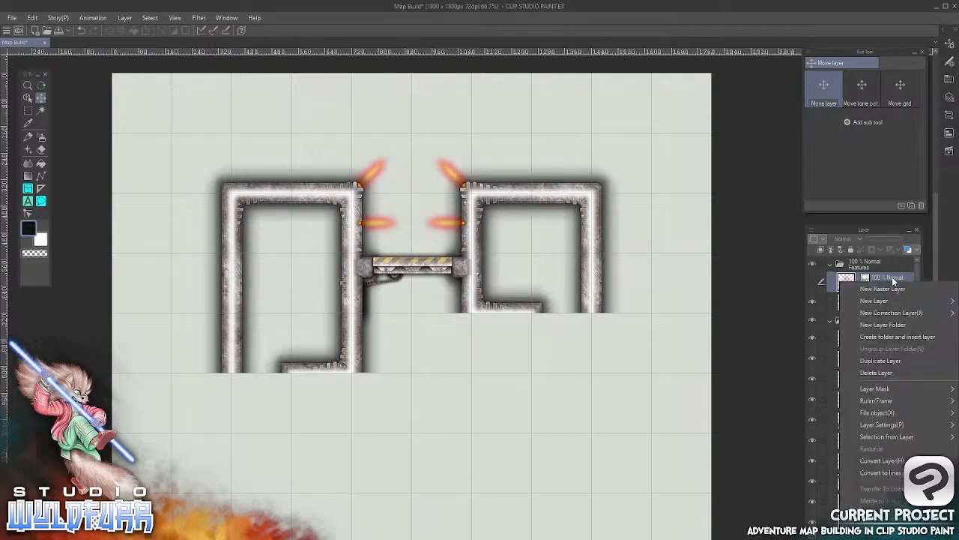
{"action": "left_click", "coordinate": [891, 280]}
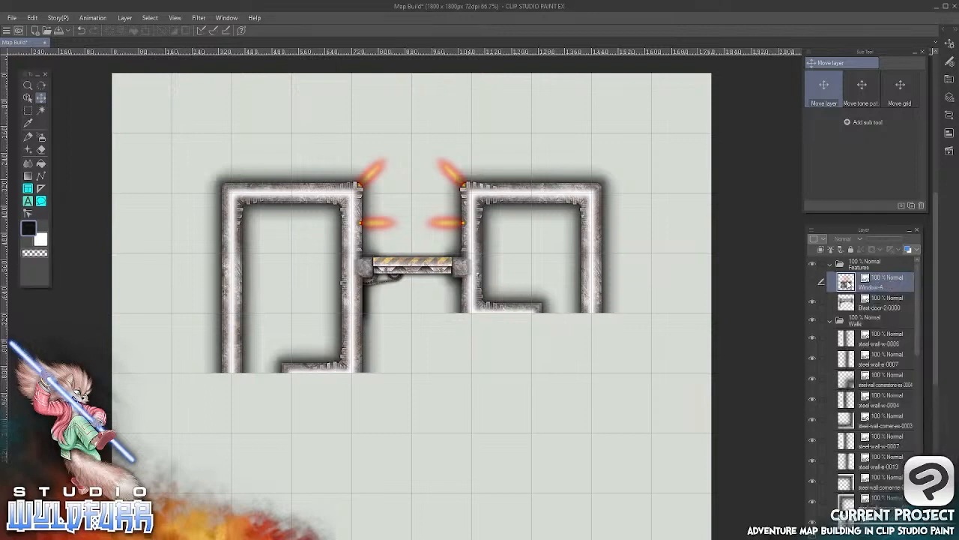
{"action": "left_click", "coordinate": [814, 281]}
Rasterize the Window-A layer in the Features folder
{"action": "right_click", "coordinate": [886, 286]}
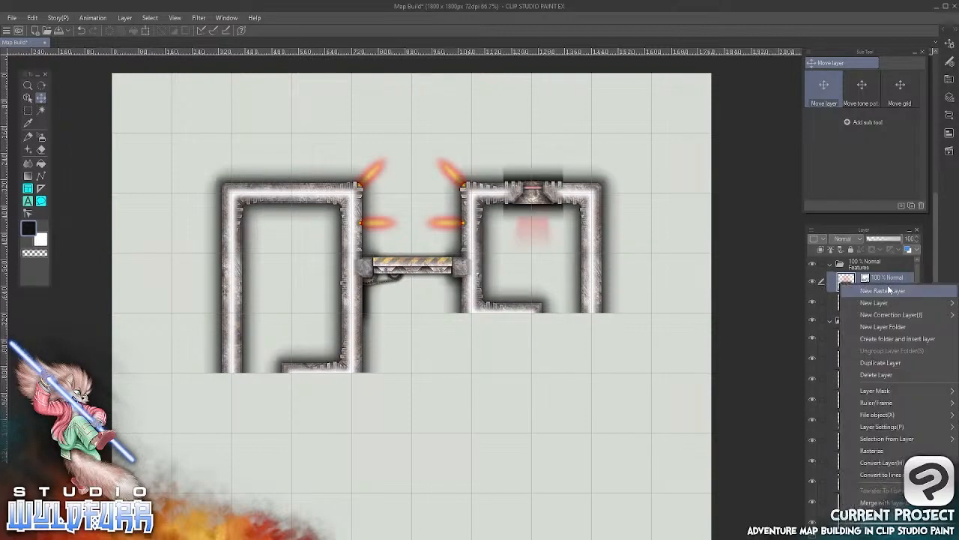
{"action": "mouse_move", "coordinate": [900, 316]}
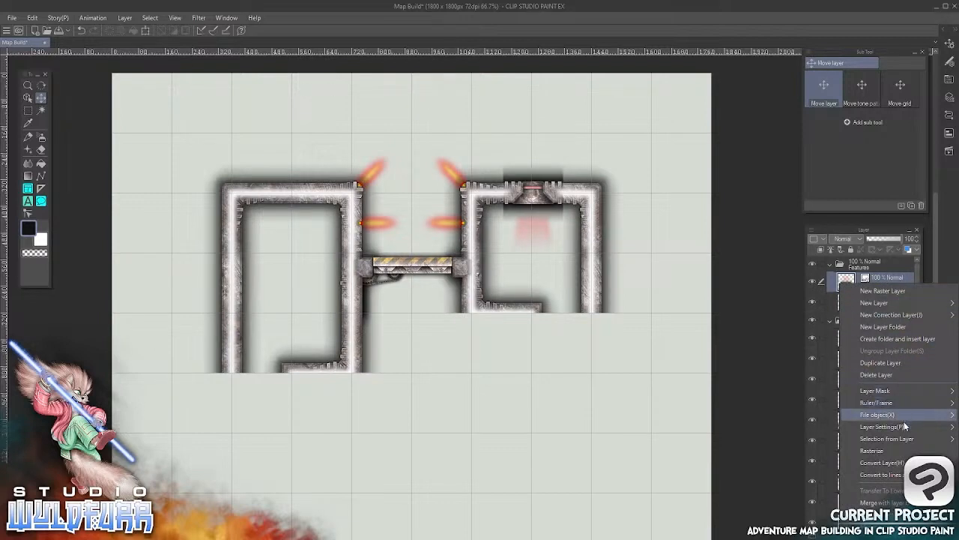
{"action": "left_click", "coordinate": [897, 451]}
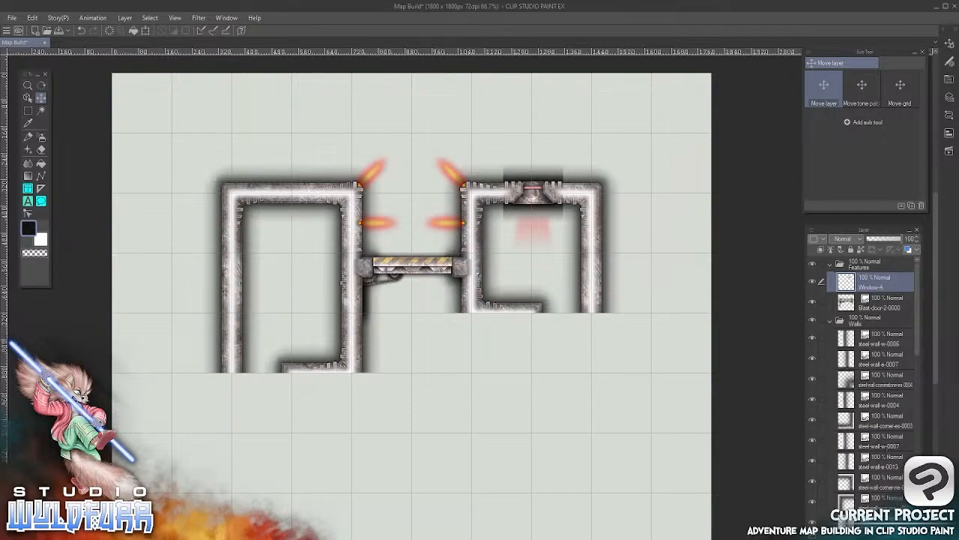
{"action": "left_click", "coordinate": [895, 533]}
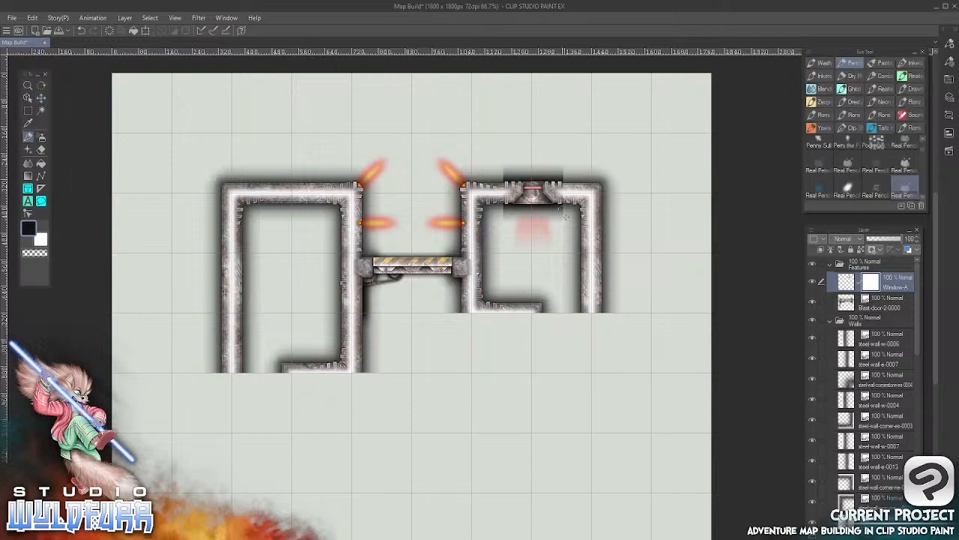
{"action": "left_click_drag", "start_coordinate": [870, 286], "coordinate": [903, 522]}
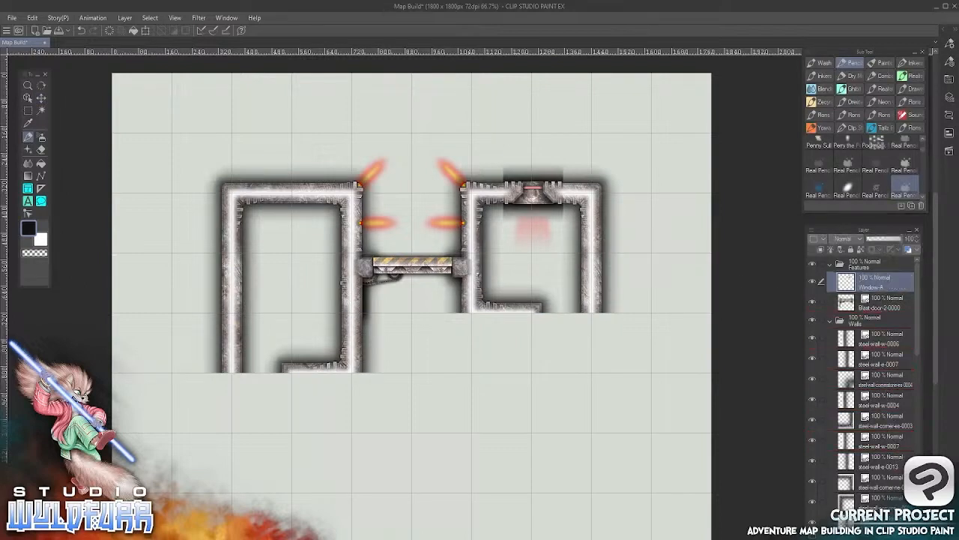
{"action": "mouse_move", "coordinate": [563, 163]}
{"action": "left_mouse_down"}
{"action": "mouse_move", "coordinate": [576, 166]}
{"action": "mouse_move", "coordinate": [564, 177]}
{"action": "left_mouse_up"}
{"action": "key", "text": "ctrl+z"}
Enlarge the Soft eraser and start erasing the upper-right corner of the Window-A tile's shadow
{"action": "left_click", "coordinate": [27, 84]}
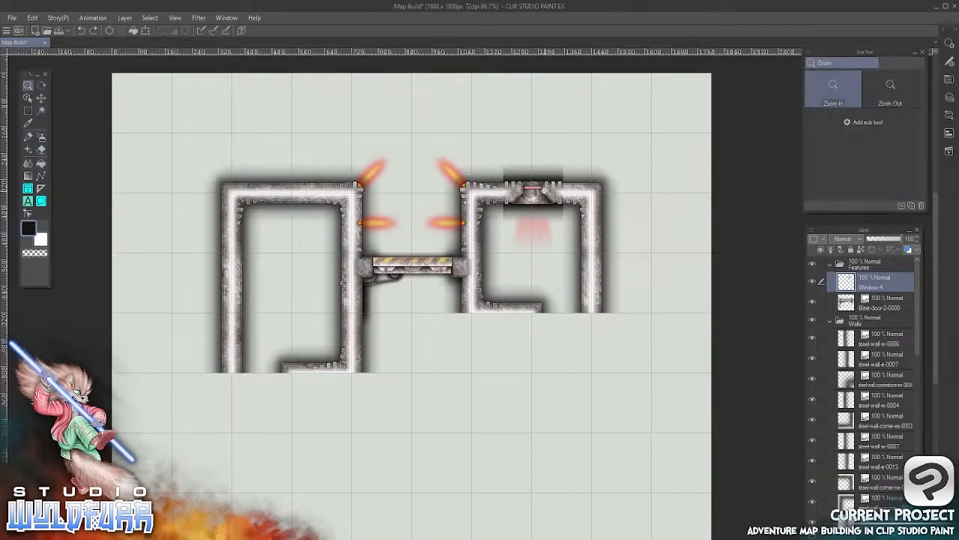
{"action": "left_click", "coordinate": [539, 191]}
{"action": "left_click", "coordinate": [538, 191]}
{"action": "left_click", "coordinate": [536, 195]}
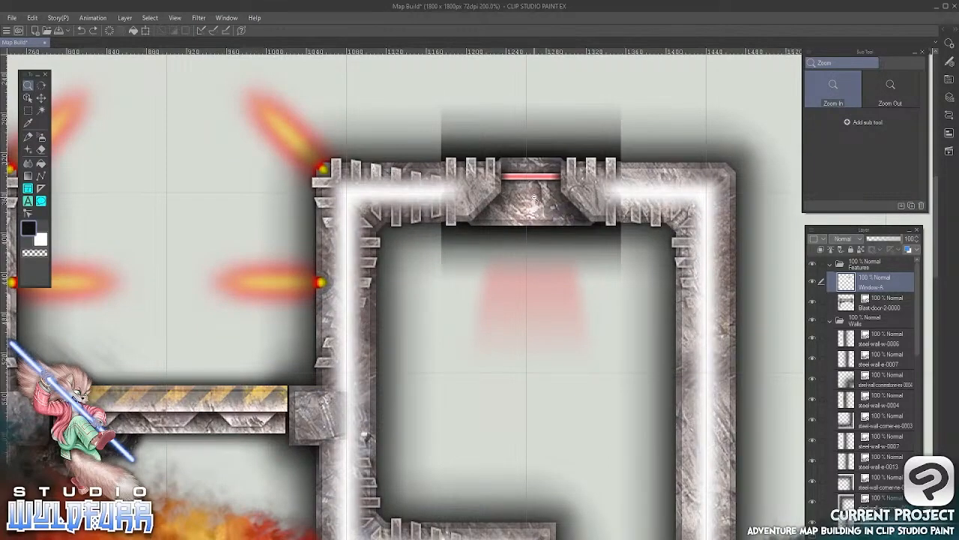
{"action": "left_click", "coordinate": [42, 149]}
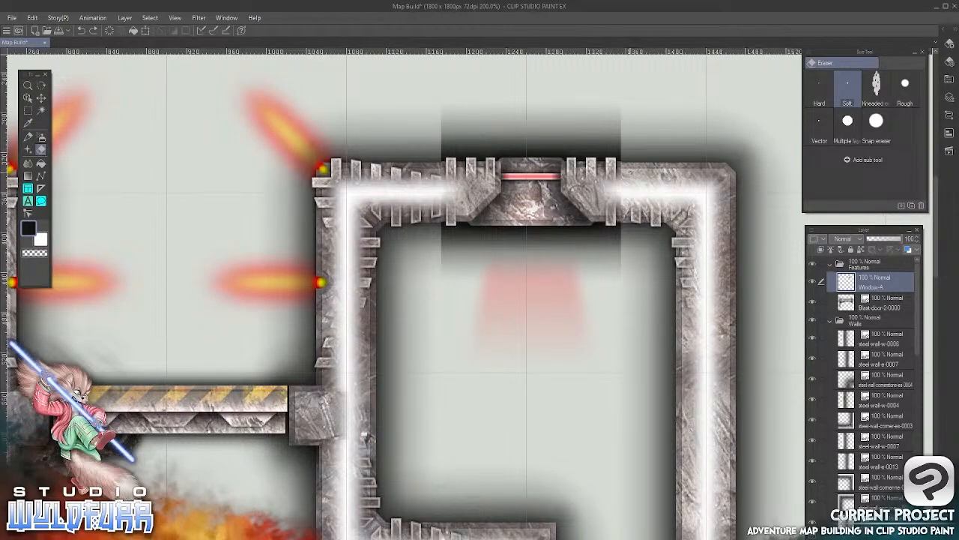
{"action": "key", "text": "]"}
{"action": "key", "text": "]"}
{"action": "key", "text": "]"}
{"action": "key", "text": "]"}
{"action": "key", "text": "]"}
{"action": "key", "text": "]"}
{"action": "key", "text": "]"}
{"action": "key", "text": "]"}
{"action": "key", "text": "]"}
{"action": "key", "text": "]"}
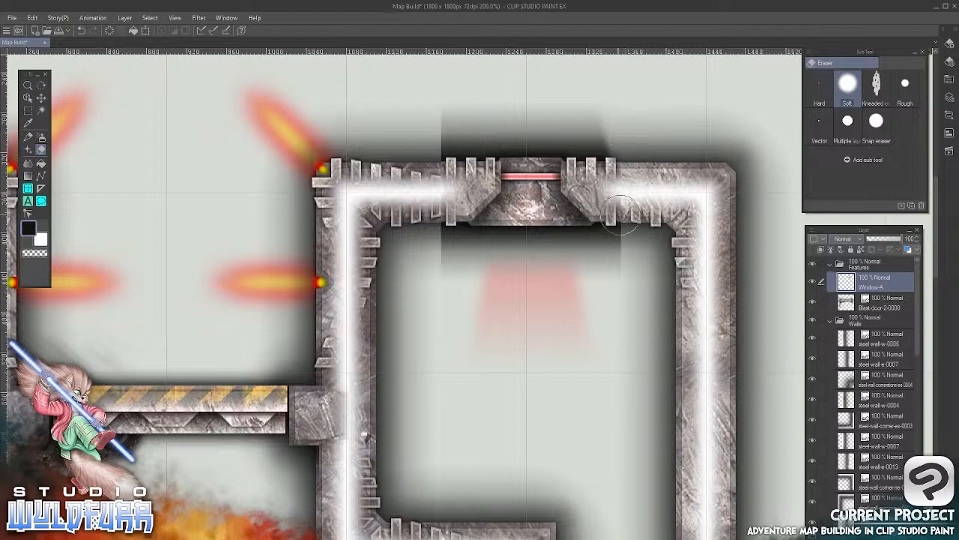
{"action": "key", "text": "g"}
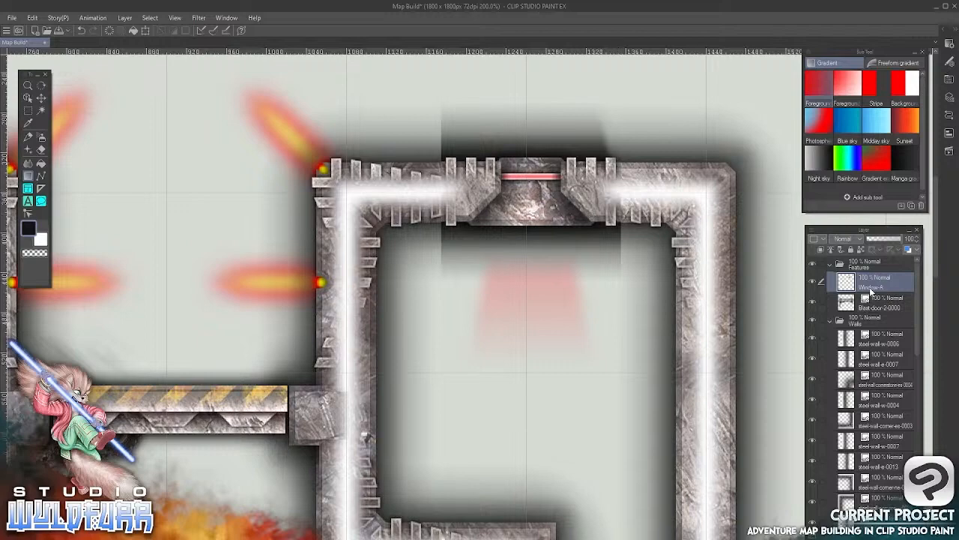
{"action": "left_click_drag", "start_coordinate": [616, 195], "coordinate": [563, 391]}
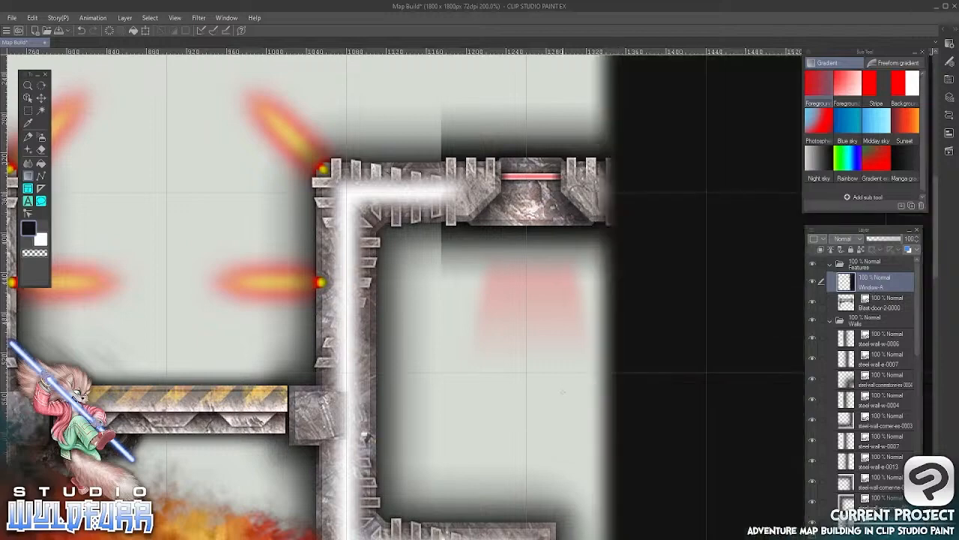
{"action": "left_click", "coordinate": [32, 20]}
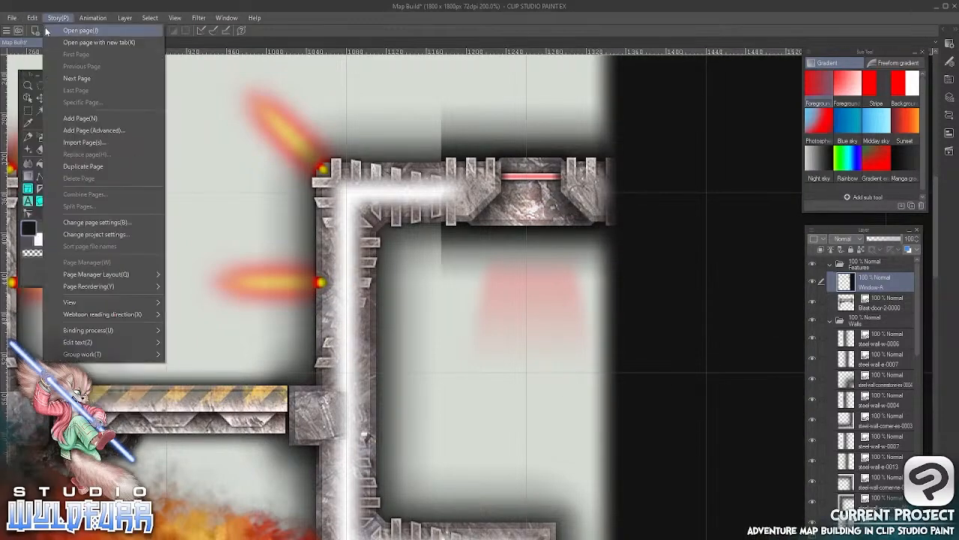
{"action": "left_click", "coordinate": [49, 20]}
{"action": "left_click", "coordinate": [33, 19]}
{"action": "left_click", "coordinate": [50, 30]}
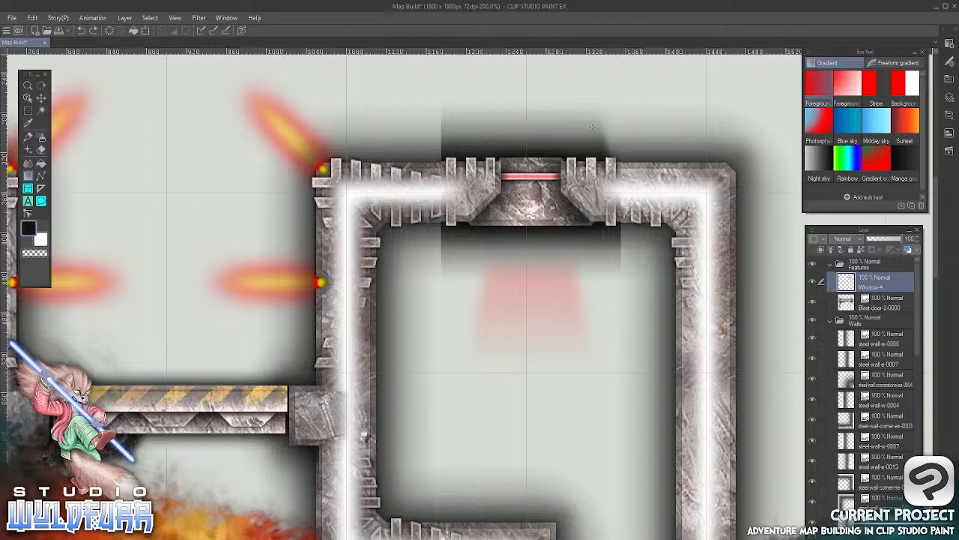
Erase the hard-edged shadow, overlapping side ends and upper red glow around the Window-A tile with the Soft eraser
{"action": "left_click", "coordinate": [41, 150]}
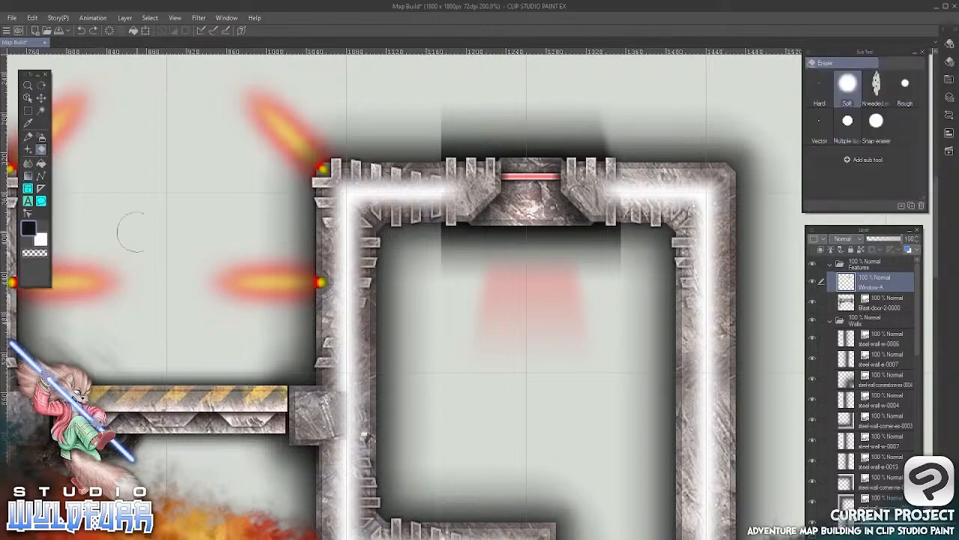
{"action": "mouse_move", "coordinate": [595, 116]}
{"action": "left_mouse_down"}
{"action": "mouse_move", "coordinate": [408, 106]}
{"action": "mouse_move", "coordinate": [431, 114]}
{"action": "mouse_move", "coordinate": [439, 129]}
{"action": "mouse_move", "coordinate": [470, 118]}
{"action": "mouse_move", "coordinate": [447, 137]}
{"action": "left_mouse_up"}
{"action": "mouse_move", "coordinate": [552, 117]}
{"action": "left_mouse_down"}
{"action": "mouse_move", "coordinate": [619, 118]}
{"action": "mouse_move", "coordinate": [625, 137]}
{"action": "mouse_move", "coordinate": [614, 139]}
{"action": "left_mouse_up"}
{"action": "mouse_move", "coordinate": [625, 178]}
{"action": "left_mouse_down"}
{"action": "mouse_move", "coordinate": [629, 243]}
{"action": "mouse_move", "coordinate": [619, 266]}
{"action": "mouse_move", "coordinate": [626, 232]}
{"action": "mouse_move", "coordinate": [605, 296]}
{"action": "mouse_move", "coordinate": [628, 221]}
{"action": "mouse_move", "coordinate": [625, 211]}
{"action": "mouse_move", "coordinate": [620, 231]}
{"action": "mouse_move", "coordinate": [618, 164]}
{"action": "mouse_move", "coordinate": [609, 274]}
{"action": "mouse_move", "coordinate": [581, 302]}
{"action": "mouse_move", "coordinate": [577, 277]}
{"action": "mouse_move", "coordinate": [529, 289]}
{"action": "mouse_move", "coordinate": [426, 267]}
{"action": "mouse_move", "coordinate": [441, 203]}
{"action": "mouse_move", "coordinate": [440, 231]}
{"action": "mouse_move", "coordinate": [431, 180]}
{"action": "left_mouse_up"}
{"action": "mouse_move", "coordinate": [464, 237]}
{"action": "left_mouse_down"}
{"action": "mouse_move", "coordinate": [452, 238]}
{"action": "mouse_move", "coordinate": [445, 263]}
{"action": "mouse_move", "coordinate": [555, 271]}
{"action": "left_mouse_up"}
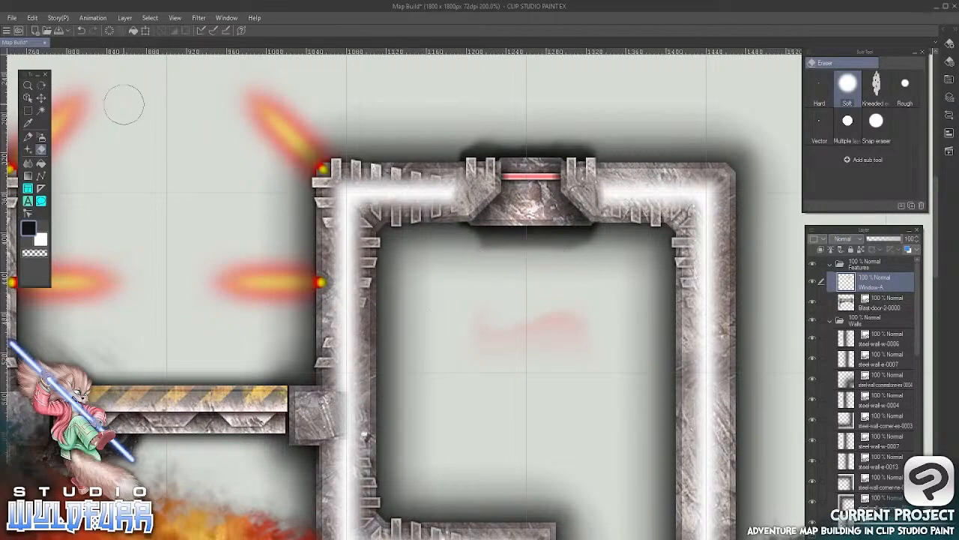
Nudge the Window-A layer slightly down to align the window with the surrounding wall
{"action": "left_click", "coordinate": [29, 111]}
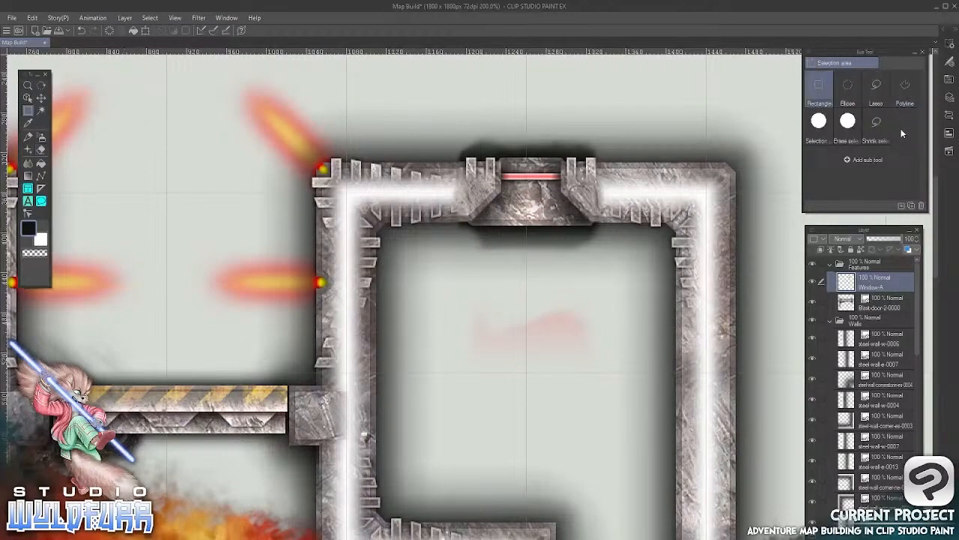
{"action": "left_click", "coordinate": [904, 98]}
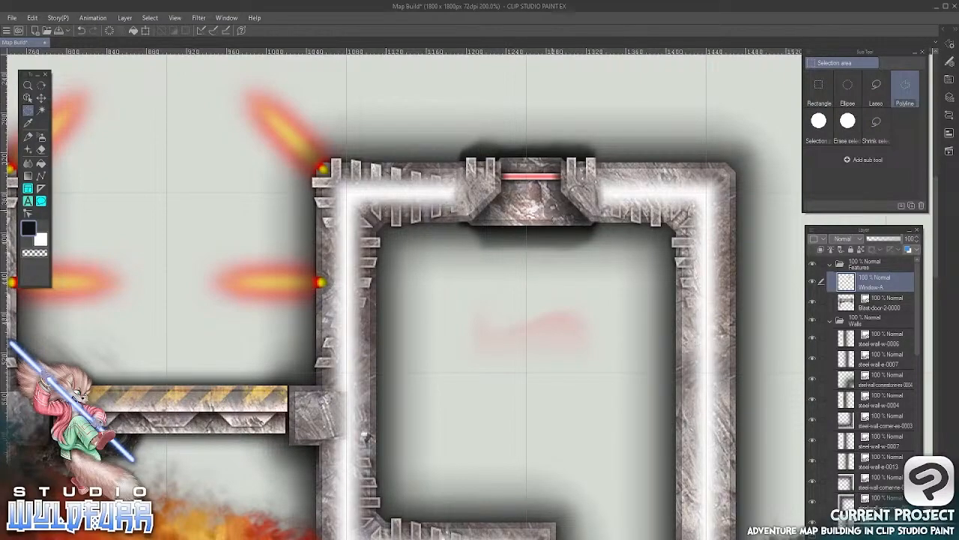
{"action": "scroll", "coordinate": [517, 205], "scroll_direction": "up", "scroll_amount": 5}
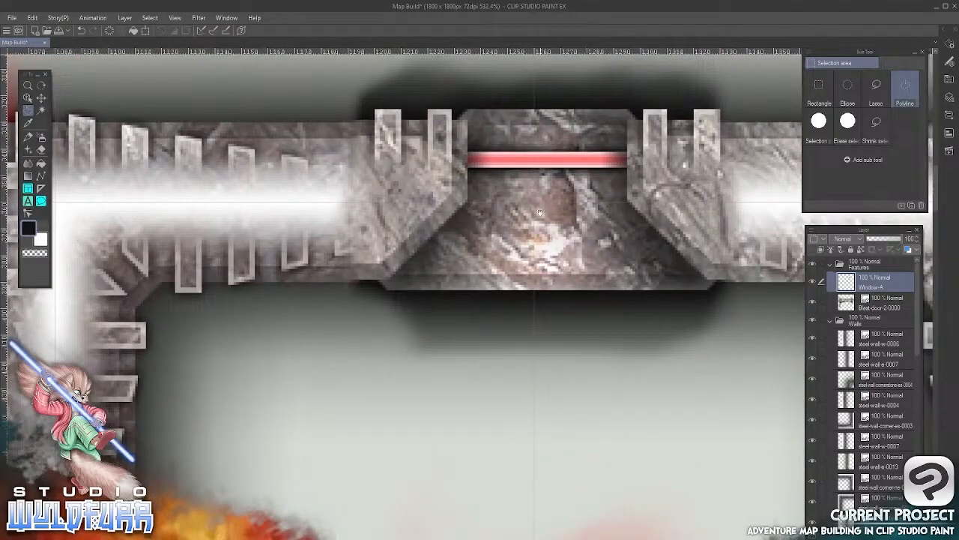
{"action": "left_click_drag", "start_coordinate": [540, 215], "coordinate": [452, 259]}
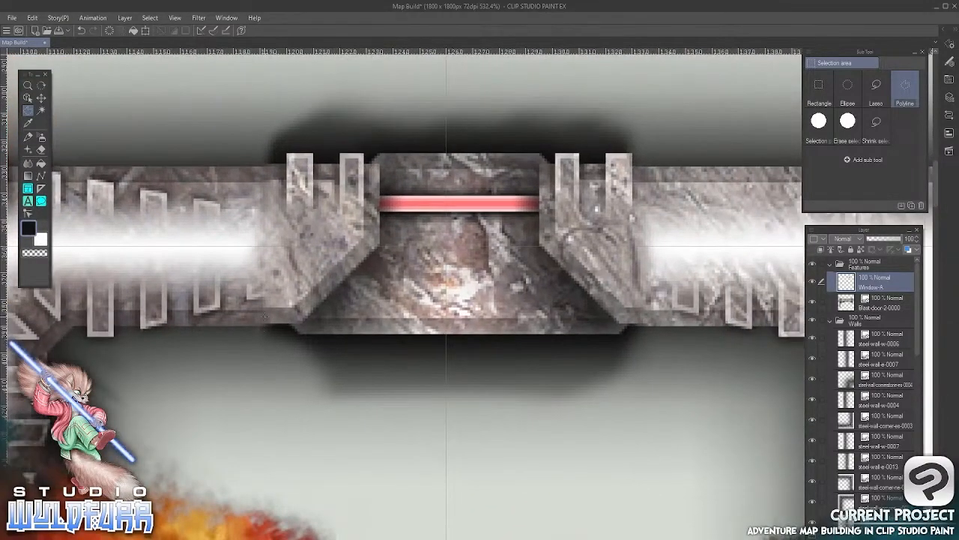
{"action": "left_click", "coordinate": [41, 98]}
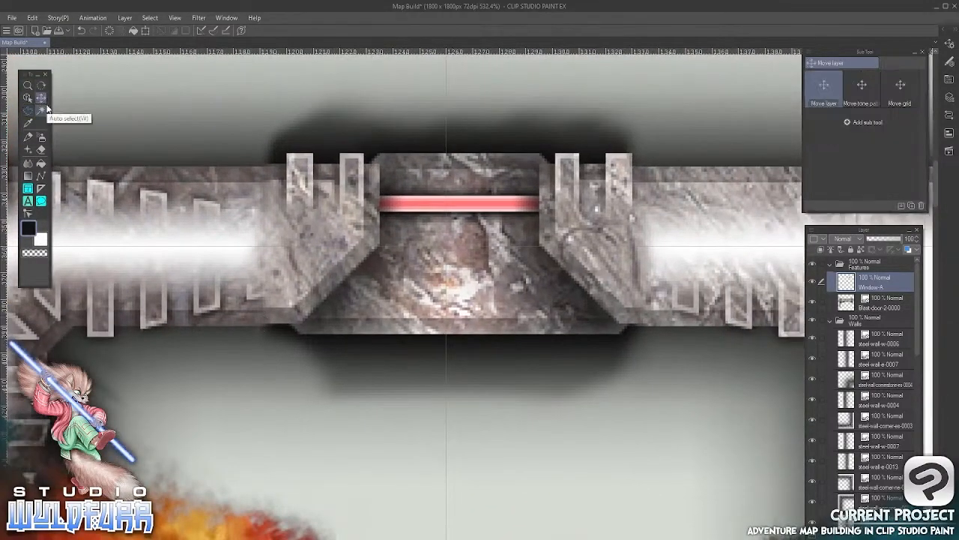
{"action": "key", "text": "Down"}
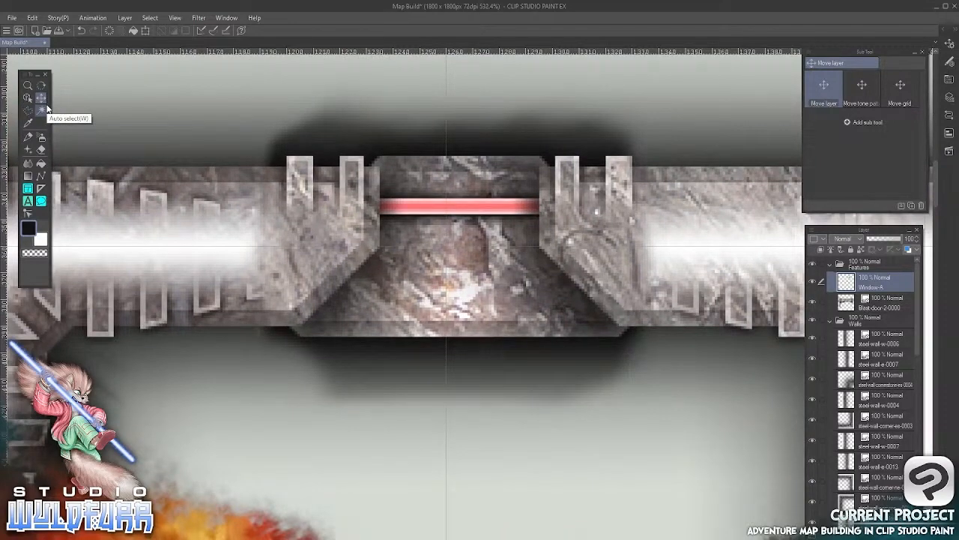
Outline the shadow and red glow below the window with a Polyline selection along its lower edge, and delete them from Window-A
{"action": "left_click", "coordinate": [28, 110]}
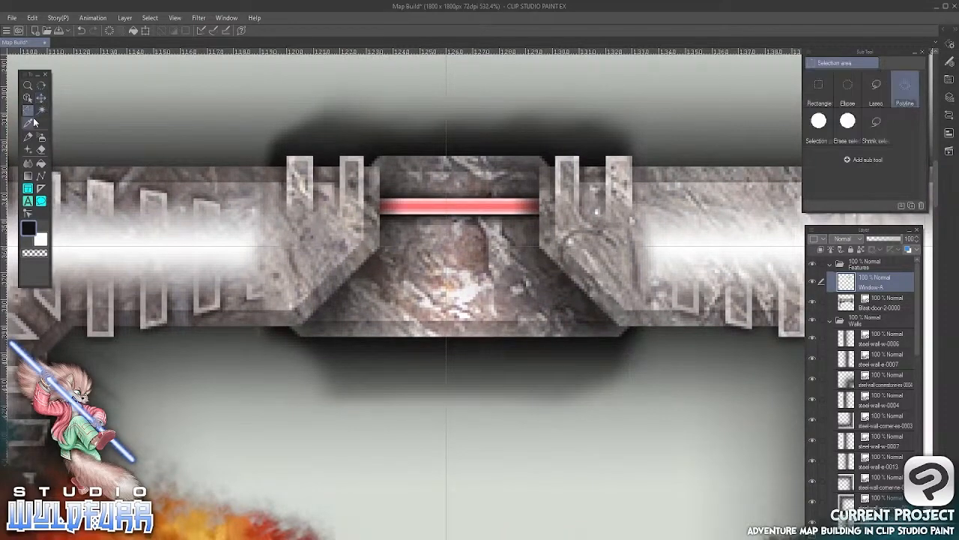
{"action": "left_click", "coordinate": [247, 326]}
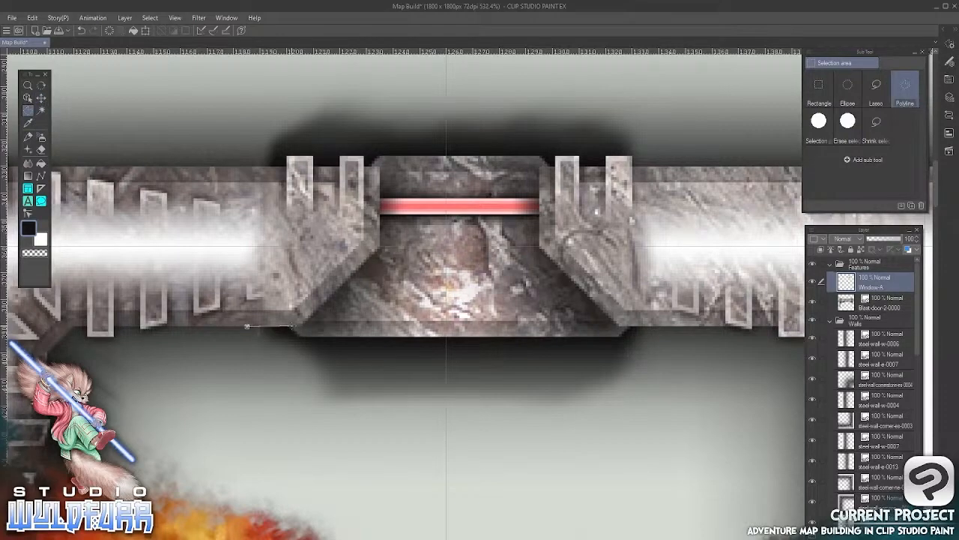
{"action": "left_click", "coordinate": [293, 326]}
{"action": "left_click", "coordinate": [300, 336]}
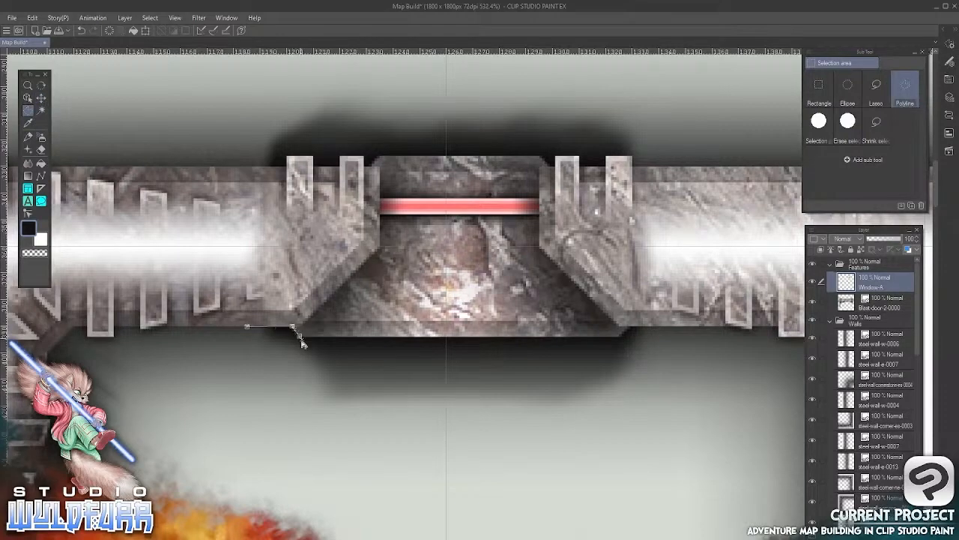
{"action": "left_click", "coordinate": [619, 337]}
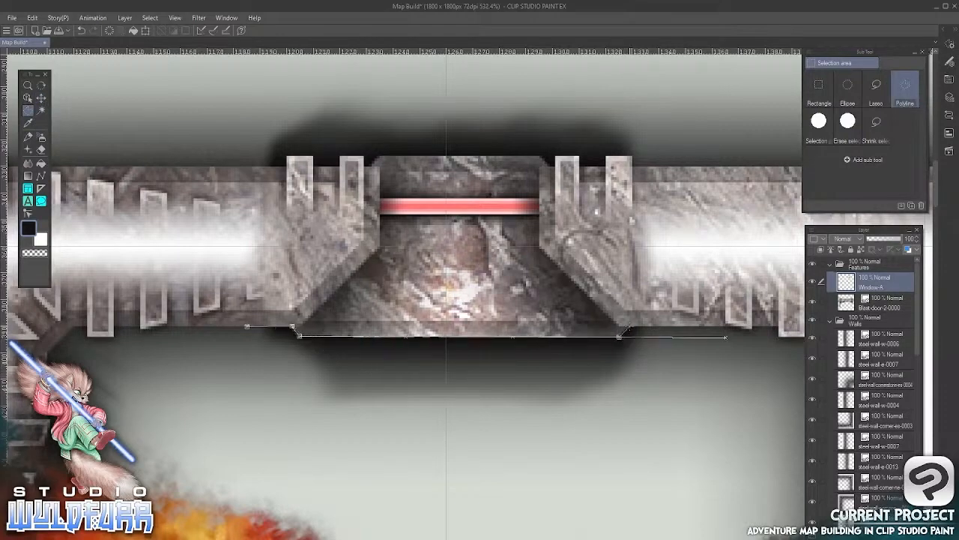
{"action": "left_click", "coordinate": [629, 326]}
{"action": "left_click", "coordinate": [714, 326]}
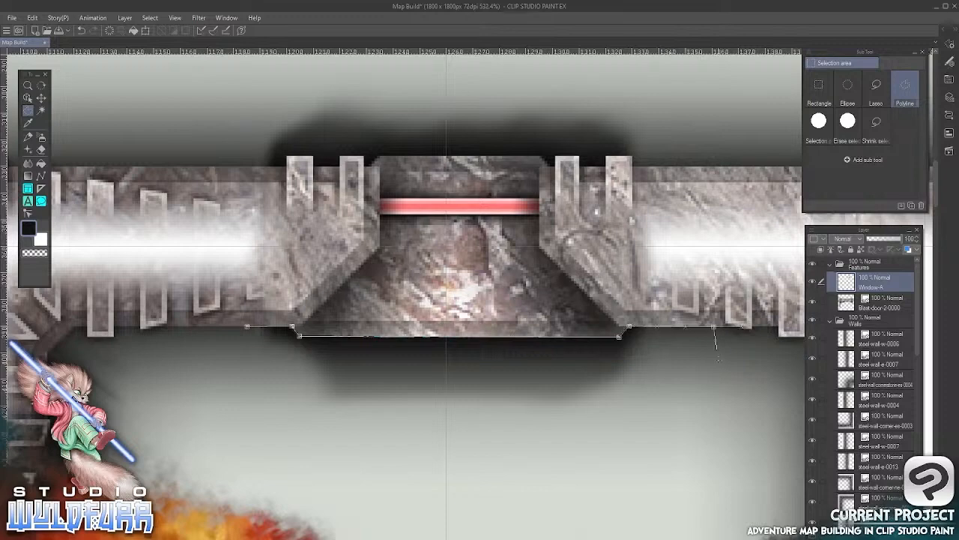
{"action": "left_click", "coordinate": [762, 459]}
{"action": "scroll", "coordinate": [719, 517], "scroll_direction": "down", "scroll_amount": 5}
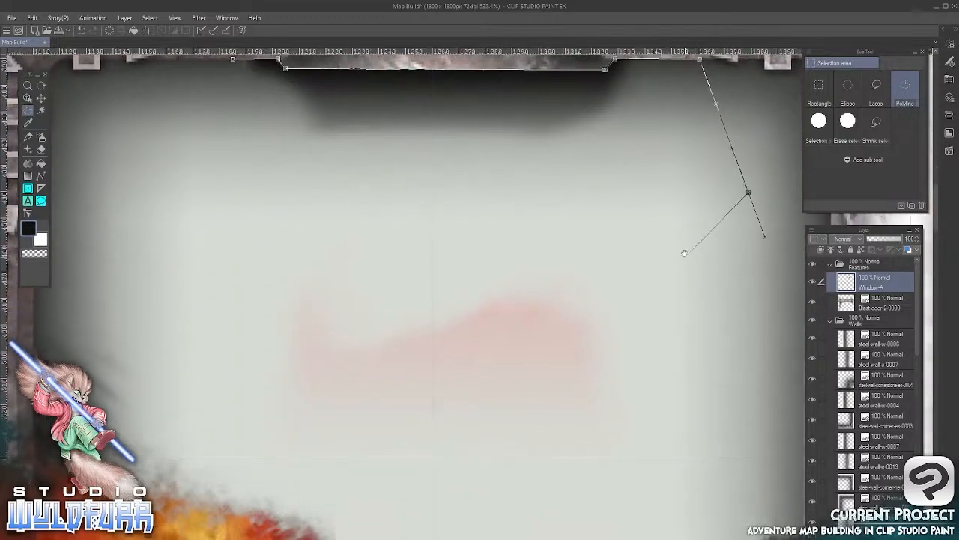
{"action": "left_click", "coordinate": [648, 399]}
{"action": "left_click", "coordinate": [425, 500]}
{"action": "left_click", "coordinate": [167, 339]}
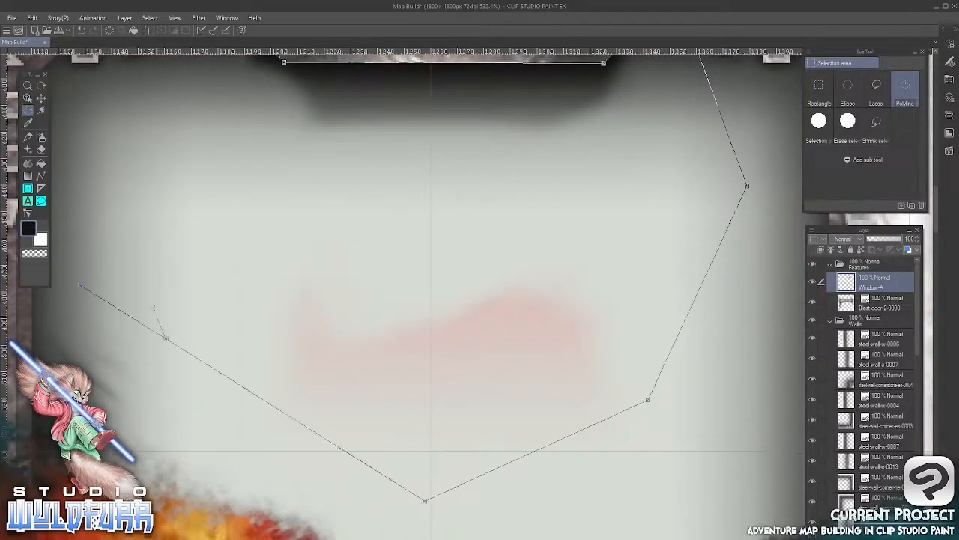
{"action": "left_click", "coordinate": [128, 171]}
{"action": "scroll", "coordinate": [222, 110], "scroll_direction": "up", "scroll_amount": 5}
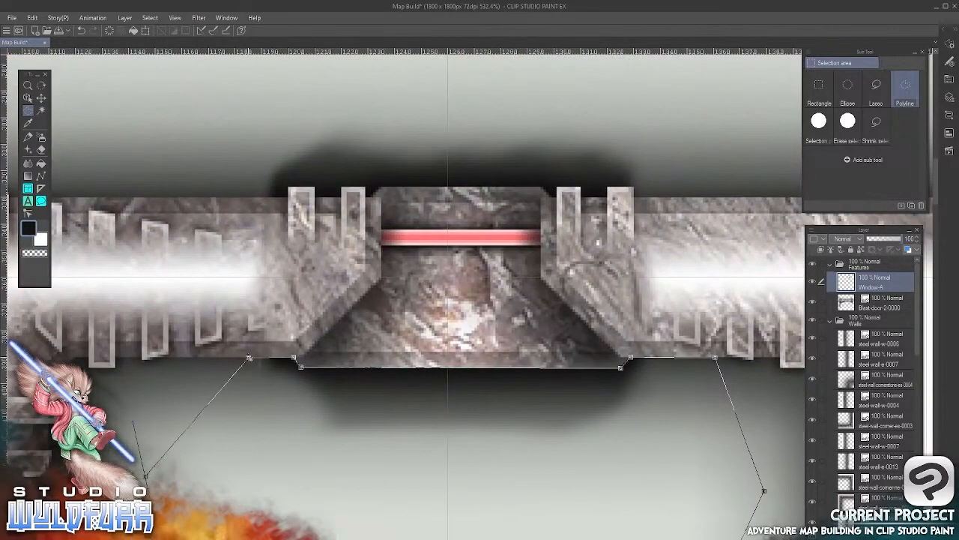
{"action": "left_click", "coordinate": [249, 358]}
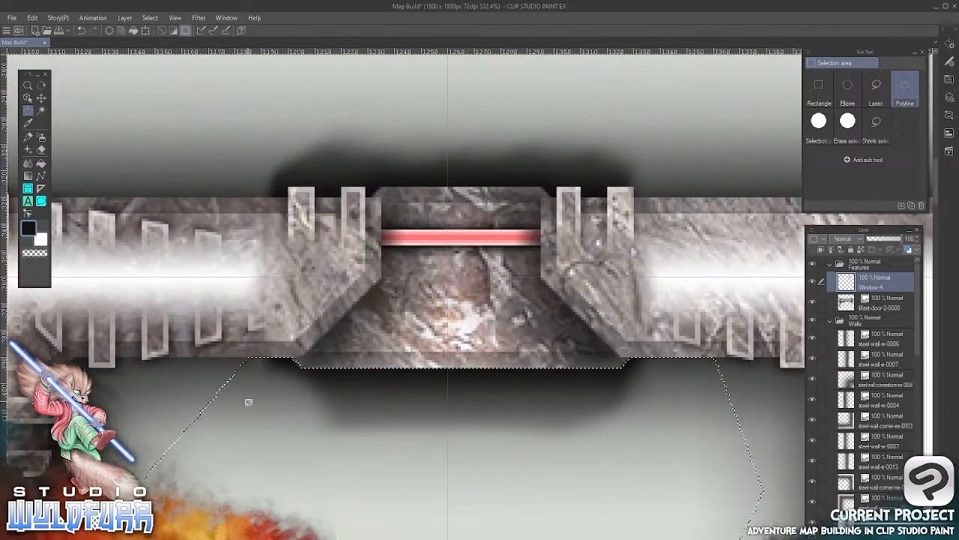
{"action": "key", "text": "Delete"}
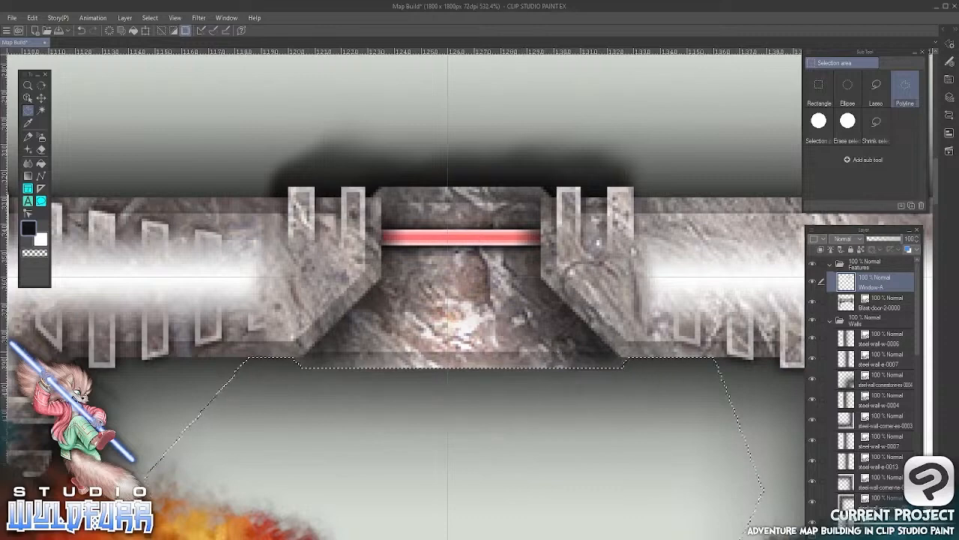
Outline the shadow above the window with a Polyline selection along its upper edge, delete it from Window-A and deselect
{"action": "scroll", "coordinate": [546, 332], "scroll_direction": "up", "scroll_amount": 3}
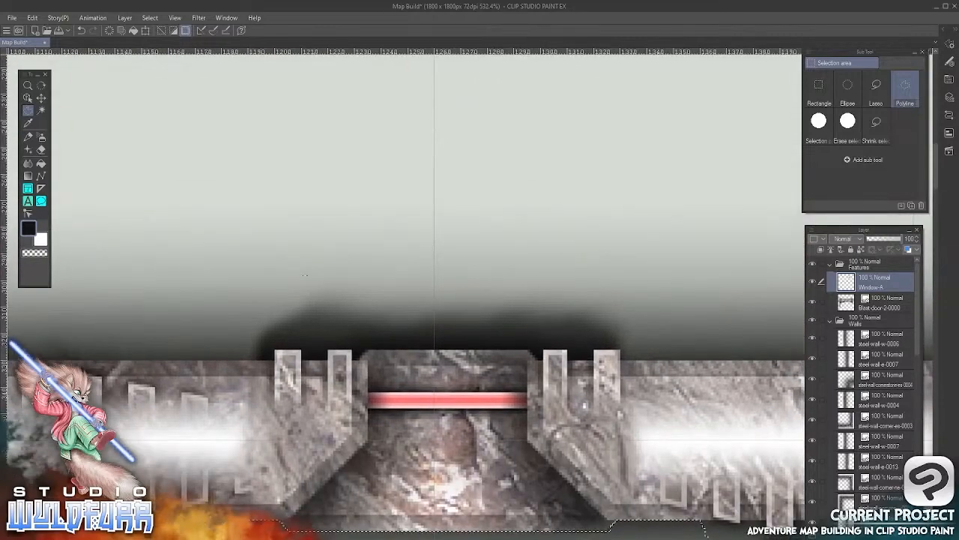
{"action": "left_click", "coordinate": [220, 359]}
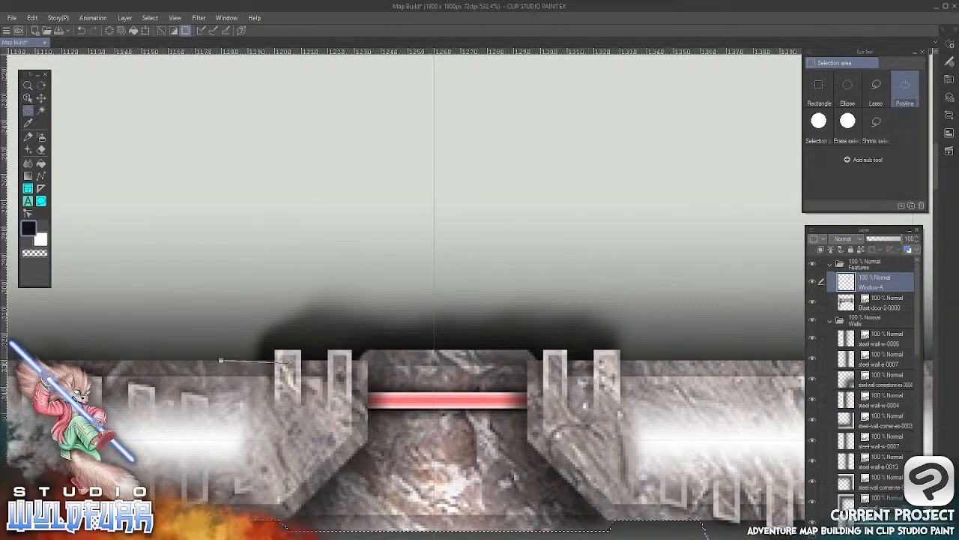
{"action": "left_click", "coordinate": [275, 360]}
{"action": "left_click", "coordinate": [274, 349]}
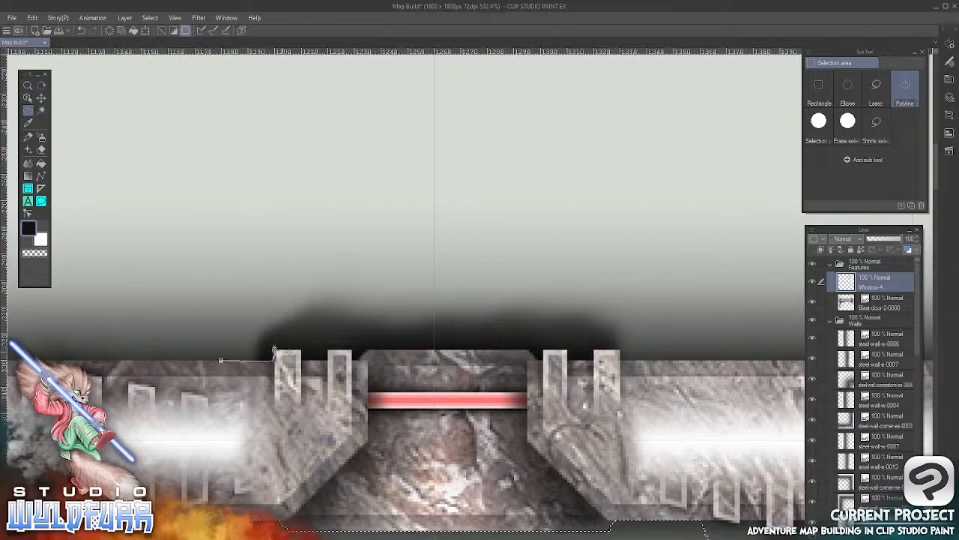
{"action": "left_click", "coordinate": [302, 350]}
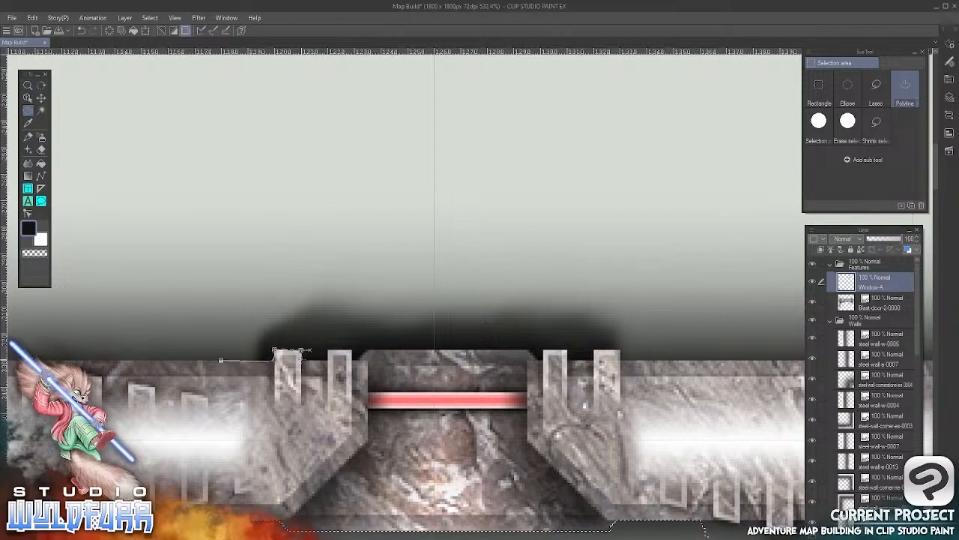
{"action": "left_click", "coordinate": [302, 359]}
{"action": "left_click", "coordinate": [327, 349]}
{"action": "left_click", "coordinate": [352, 350]}
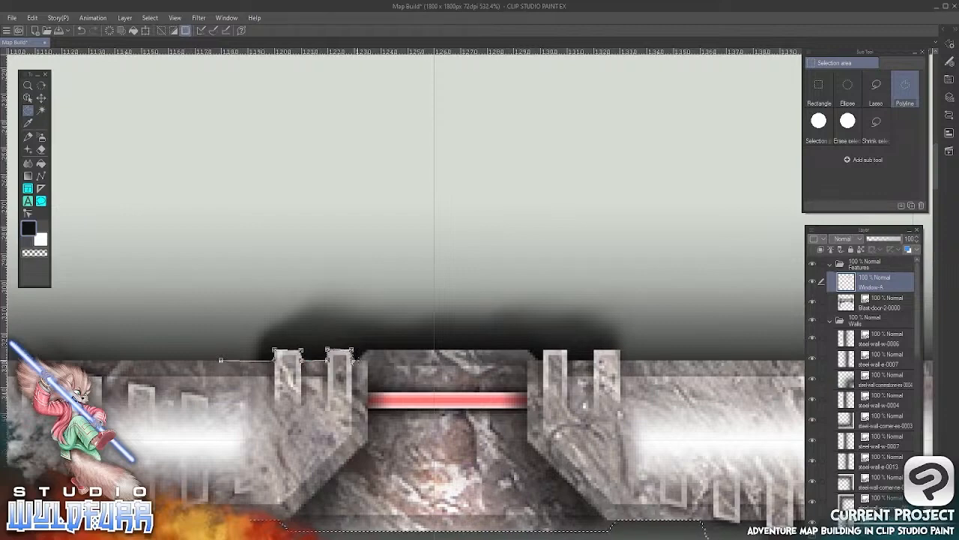
{"action": "left_click", "coordinate": [358, 360]}
{"action": "left_click", "coordinate": [368, 350]}
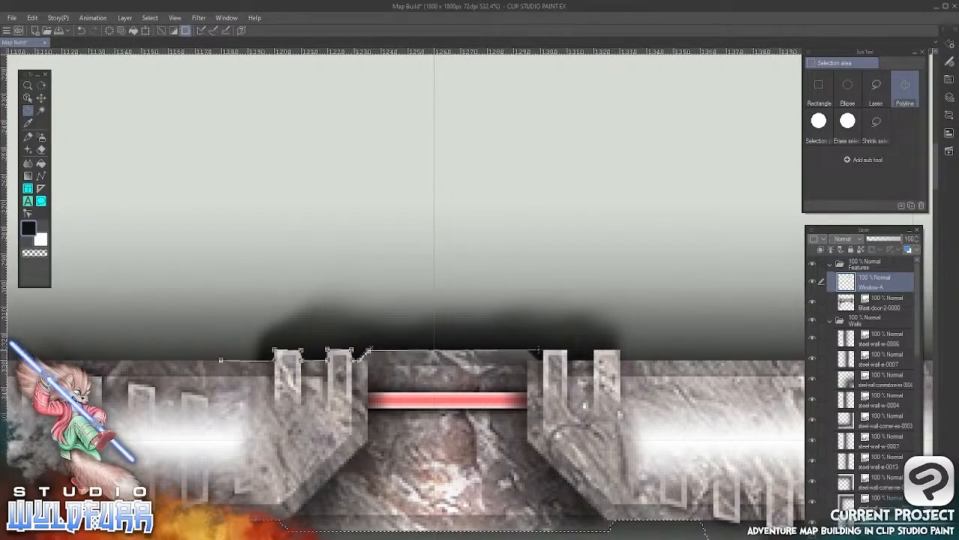
{"action": "left_click", "coordinate": [527, 350]}
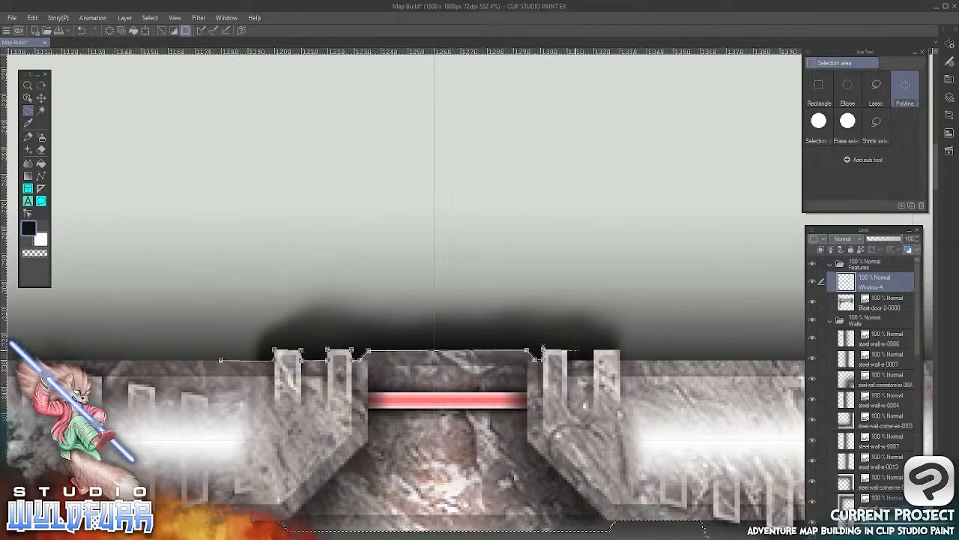
{"action": "left_click", "coordinate": [566, 349]}
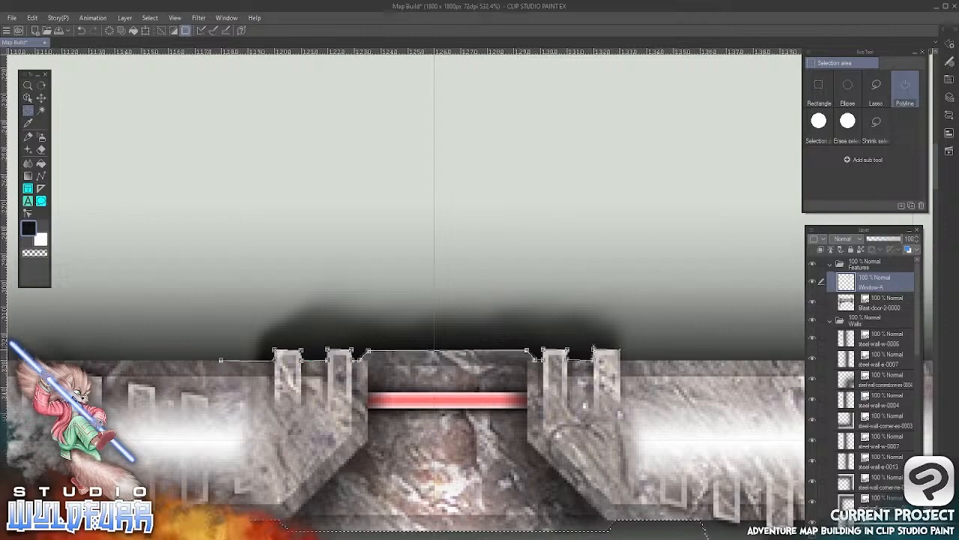
{"action": "left_click", "coordinate": [620, 350]}
{"action": "left_click", "coordinate": [621, 359]}
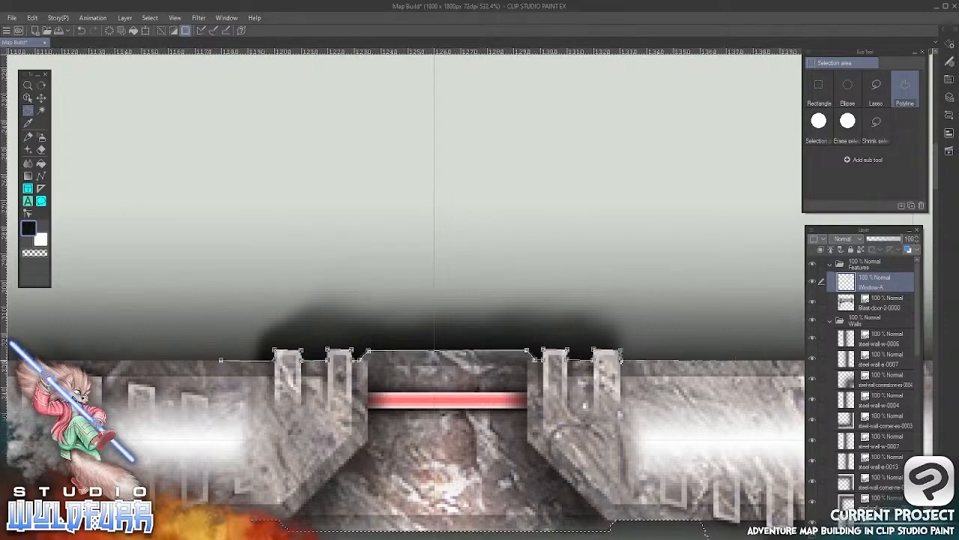
{"action": "left_click", "coordinate": [742, 360]}
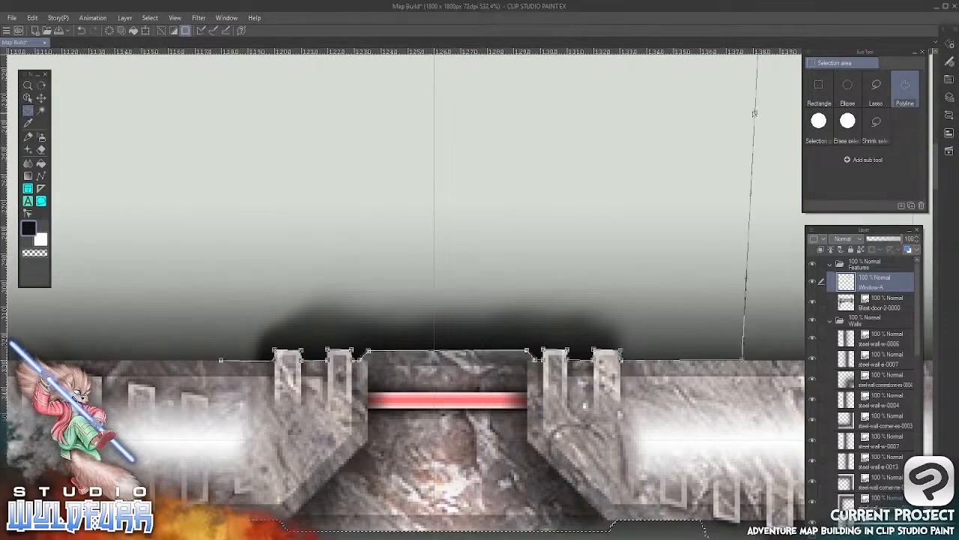
{"action": "left_click", "coordinate": [756, 111]}
{"action": "left_click", "coordinate": [229, 87]}
{"action": "left_click", "coordinate": [113, 140]}
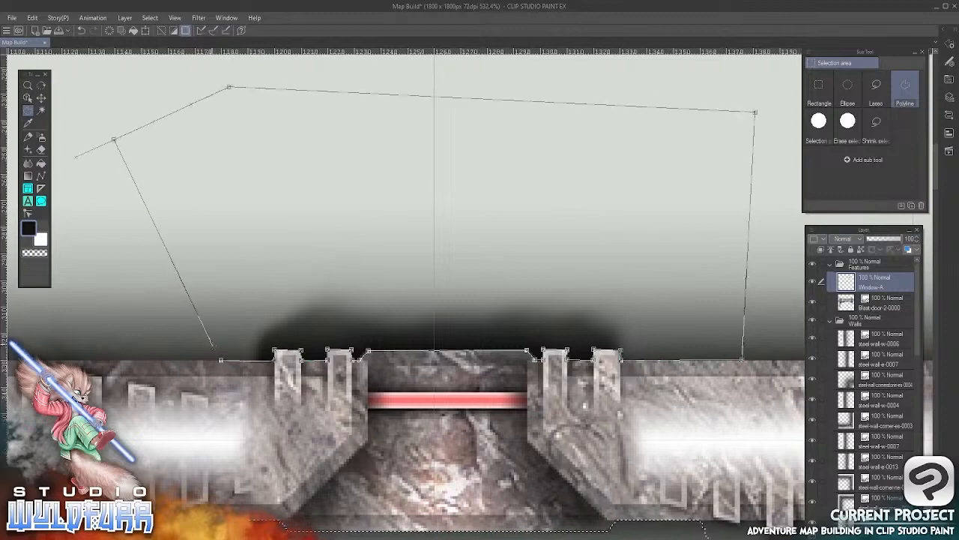
{"action": "left_click", "coordinate": [222, 360]}
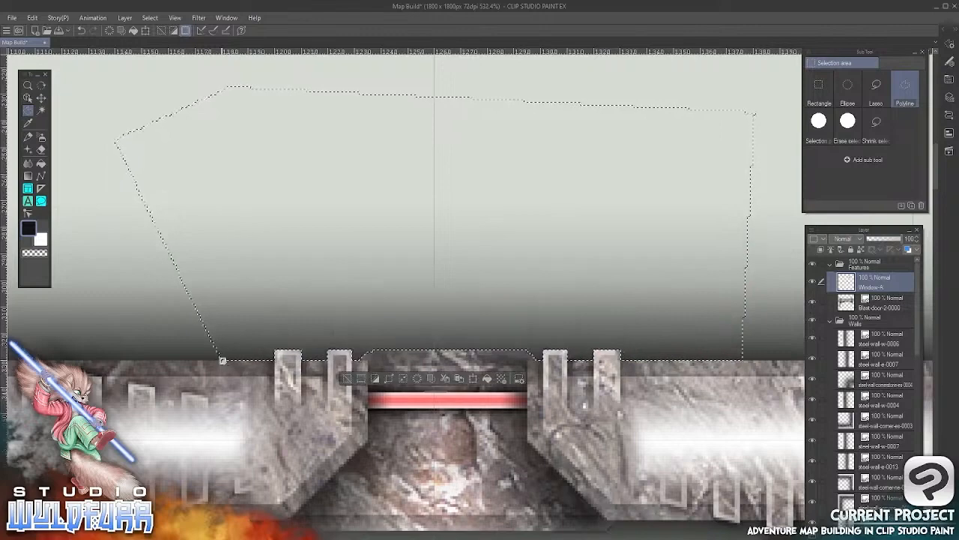
{"action": "left_click", "coordinate": [150, 17]}
{"action": "left_click", "coordinate": [168, 42]}
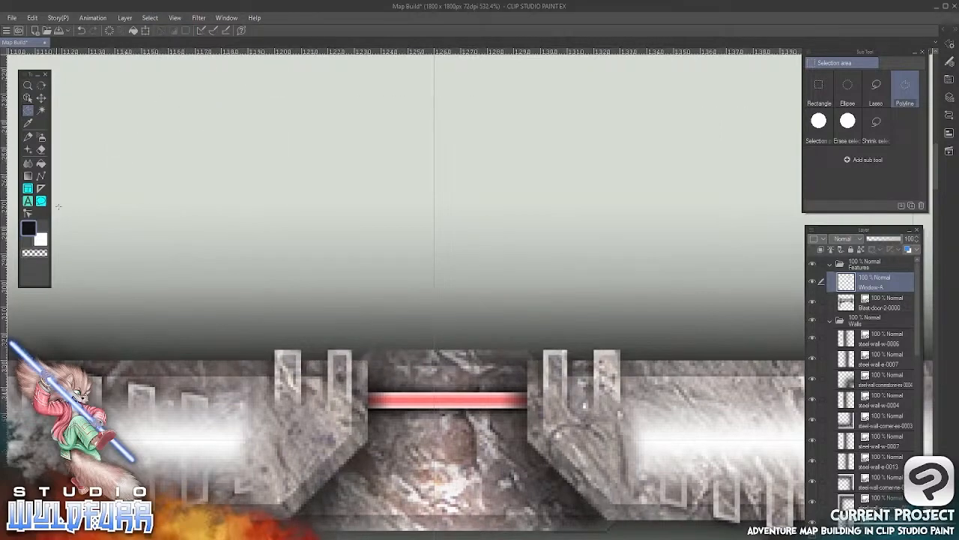
Import Window-A.png from the Windows tile folder in File Explorer into the map as a second window layer
{"action": "left_click_drag", "start_coordinate": [507, 401], "coordinate": [522, 128]}
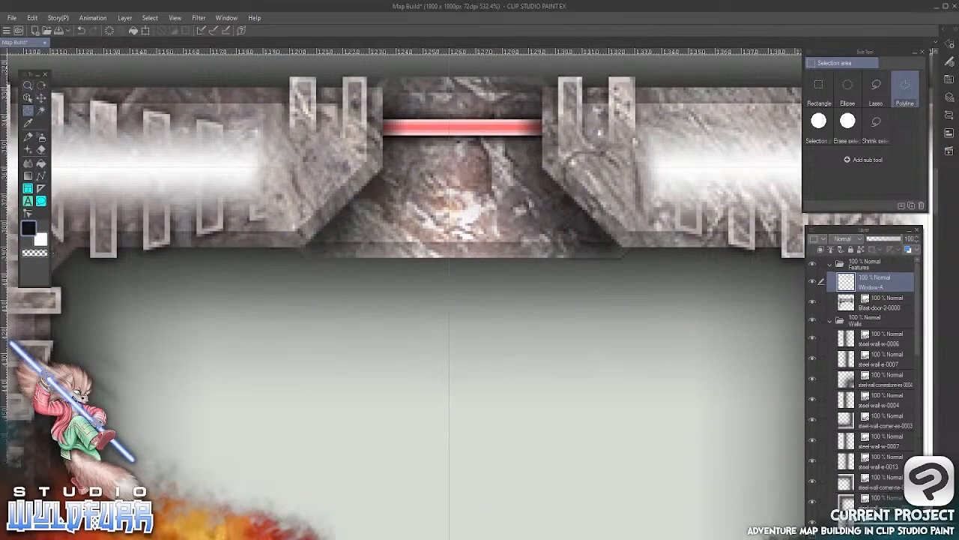
{"action": "scroll", "coordinate": [502, 344], "scroll_direction": "down", "scroll_amount": 6}
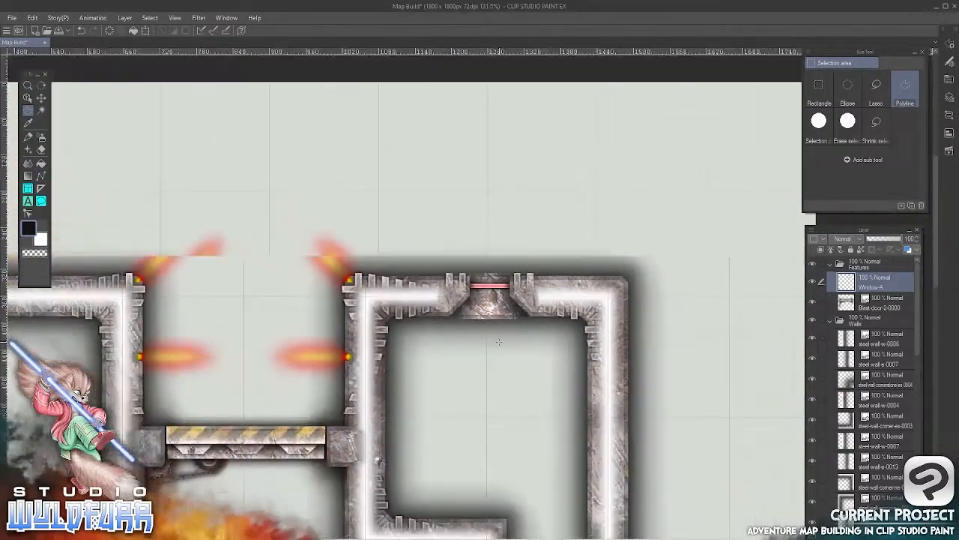
{"action": "scroll", "coordinate": [506, 358], "scroll_direction": "up", "scroll_amount": 3}
{"action": "left_click_drag", "start_coordinate": [511, 227], "coordinate": [420, 202]}
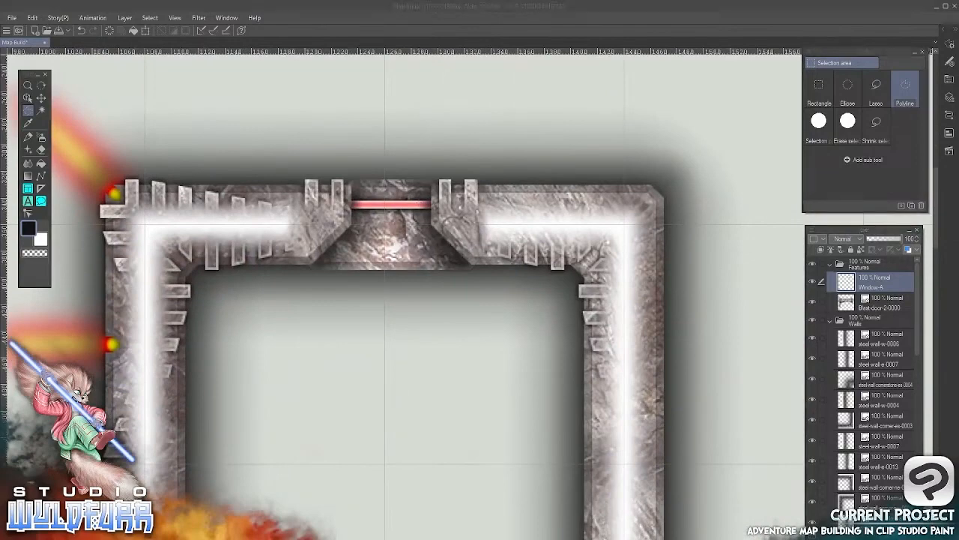
{"action": "key", "text": "alt+Tab"}
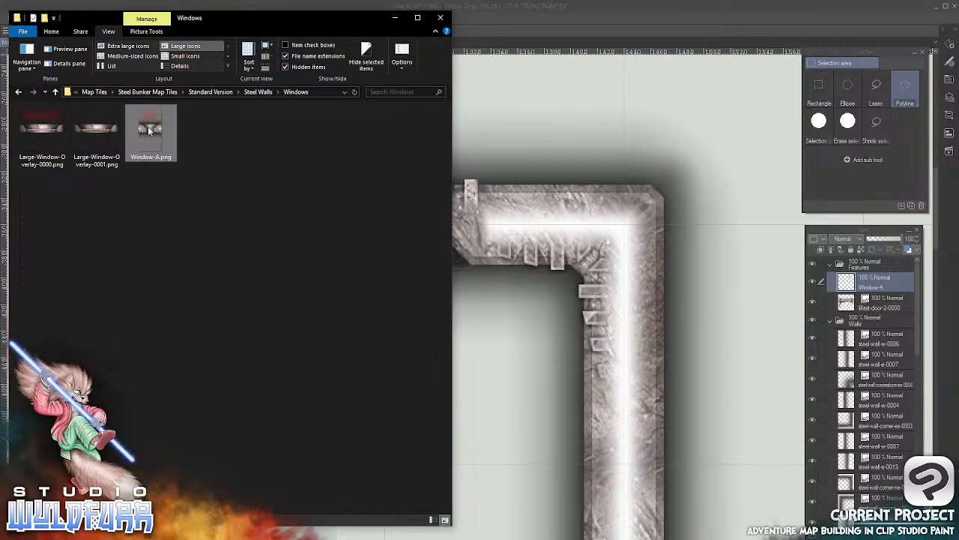
{"action": "left_click_drag", "start_coordinate": [148, 126], "coordinate": [697, 208]}
{"action": "left_click_drag", "start_coordinate": [760, 218], "coordinate": [855, 278]}
{"action": "left_click", "coordinate": [634, 15]}
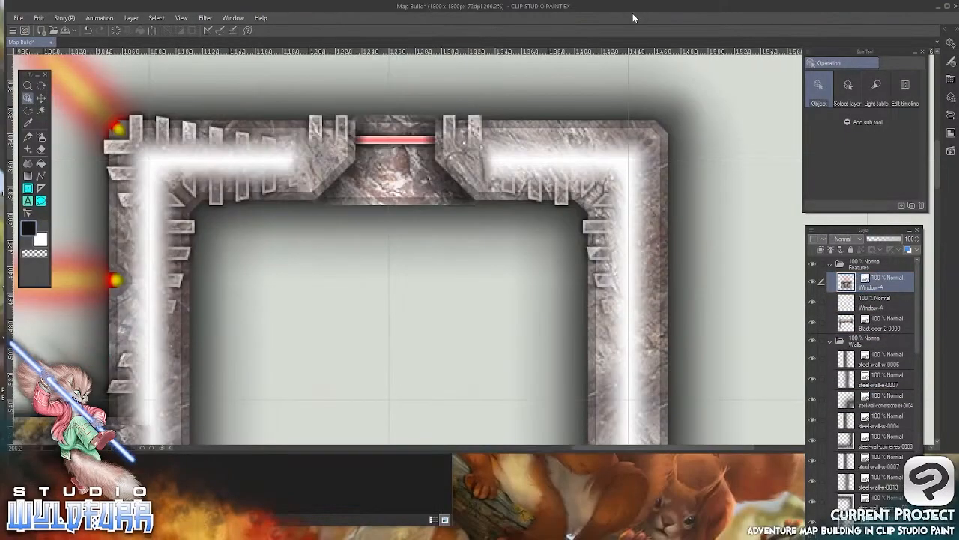
{"action": "left_click", "coordinate": [945, 7]}
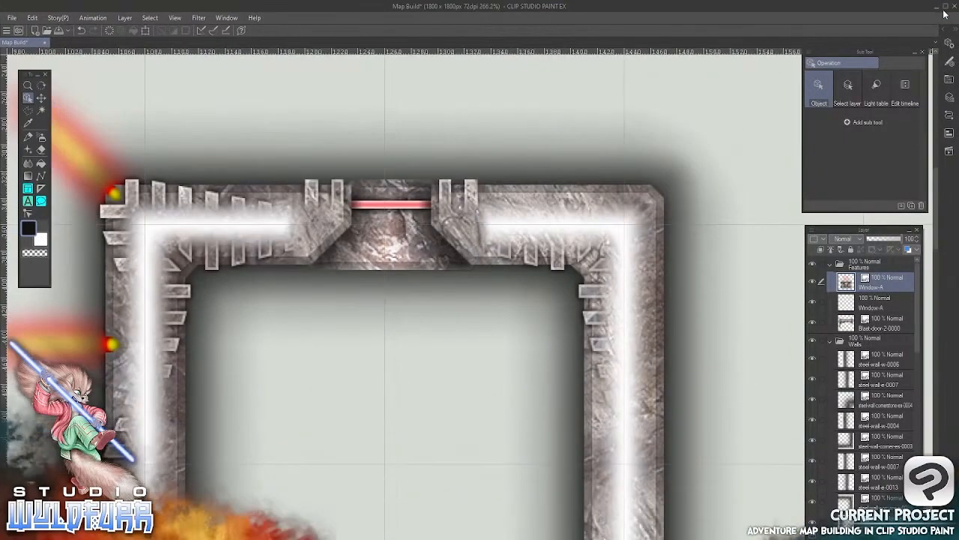
Move the second window tile with Move layer to the empty grid area above and right of the right-hand room
{"action": "left_click", "coordinate": [40, 98]}
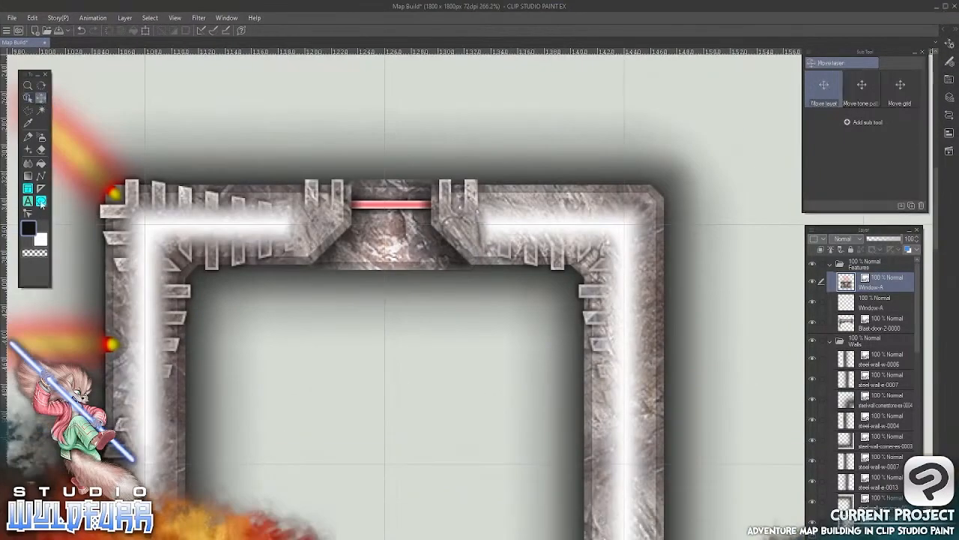
{"action": "scroll", "coordinate": [439, 339], "scroll_direction": "down", "scroll_amount": 5}
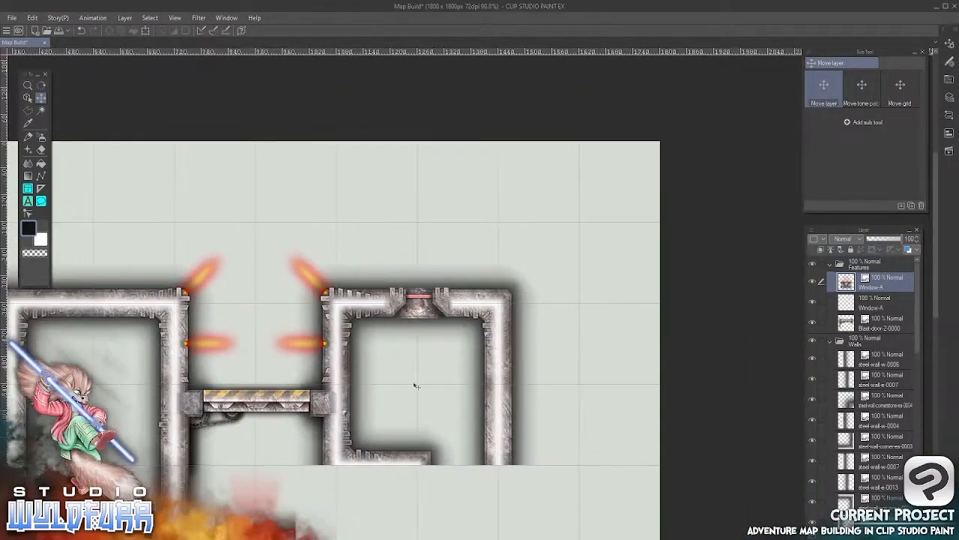
{"action": "left_click_drag", "start_coordinate": [411, 310], "coordinate": [551, 220]}
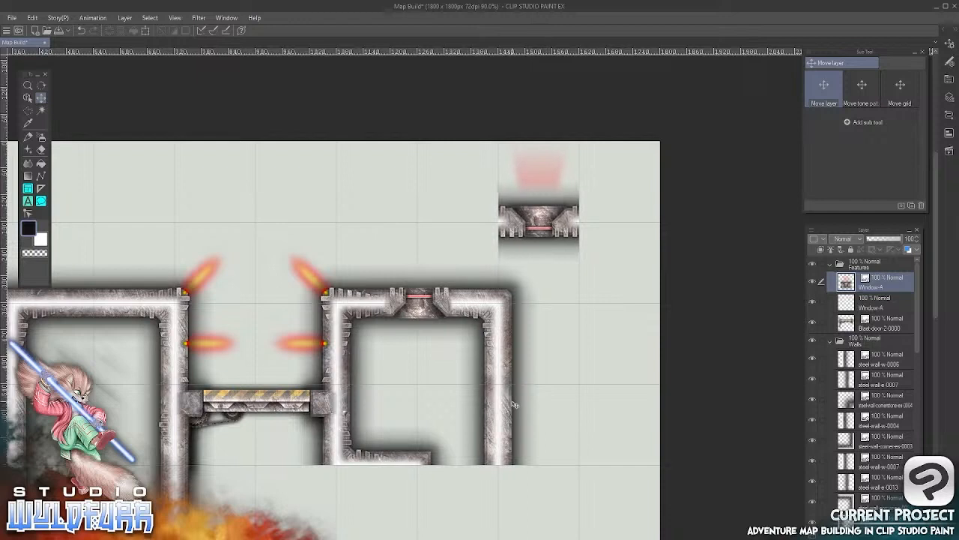
Switch to File Explorer's Steel Walls folder and try to bring steel-wall-n-0007.png into the map
{"action": "key", "text": "alt+Tab"}
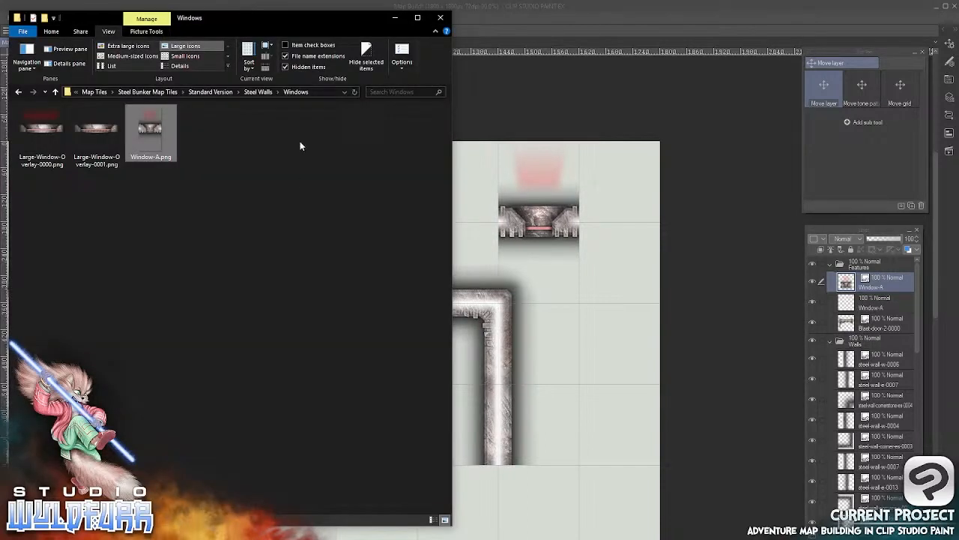
{"action": "left_click", "coordinate": [258, 92]}
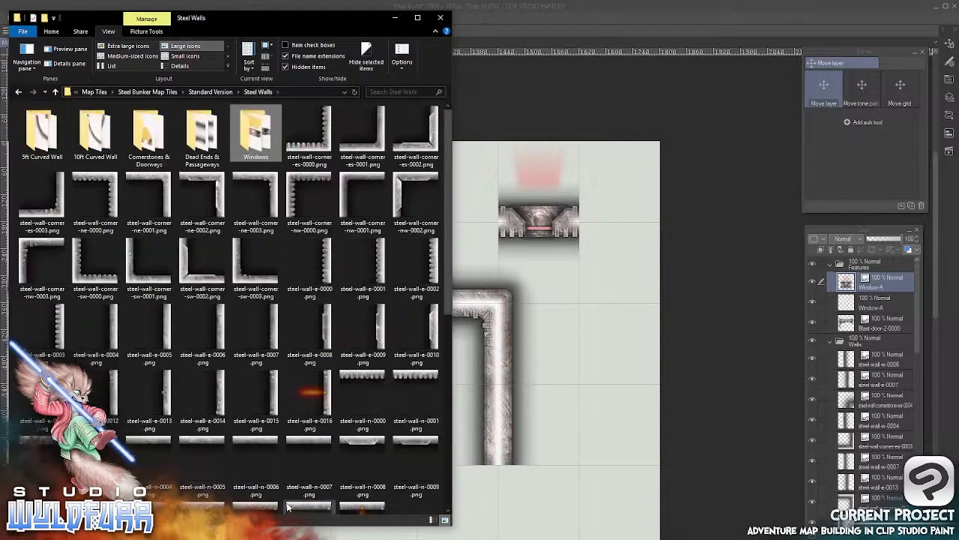
{"action": "left_click", "coordinate": [318, 448]}
{"action": "left_click_drag", "start_coordinate": [318, 448], "coordinate": [608, 251]}
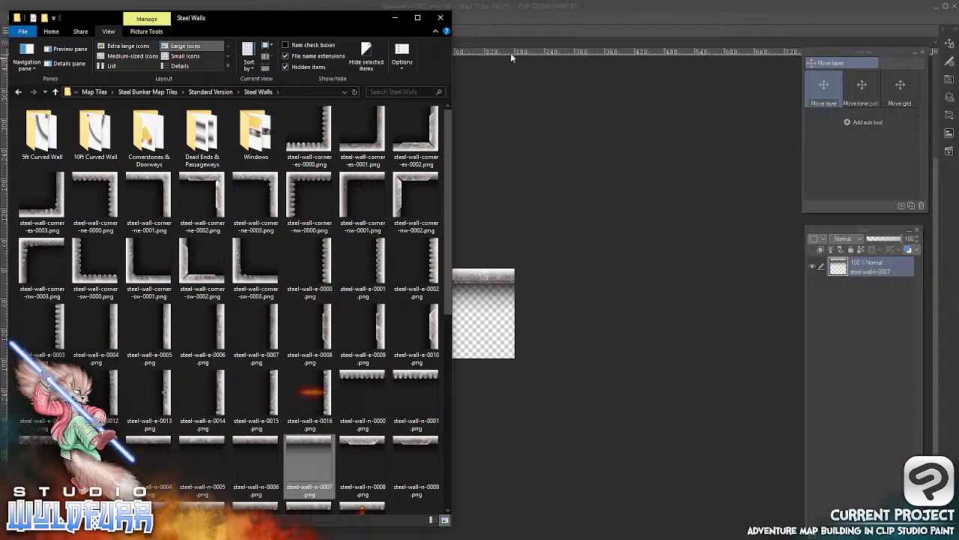
{"action": "left_click", "coordinate": [512, 56]}
{"action": "left_click", "coordinate": [108, 44]}
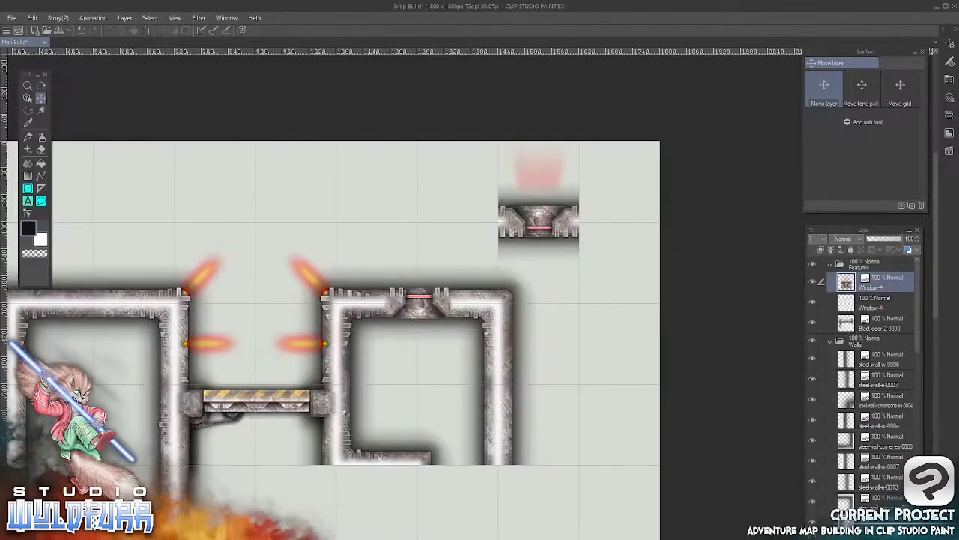
Import steel-wall-n-0007.png from the Steel Walls folder onto the map, in the grid square right of the spare window tile
{"action": "key", "text": "alt+Tab"}
{"action": "mouse_move", "coordinate": [309, 445]}
{"action": "left_mouse_down"}
{"action": "mouse_move", "coordinate": [362, 458]}
{"action": "mouse_move", "coordinate": [636, 238]}
{"action": "left_mouse_up"}
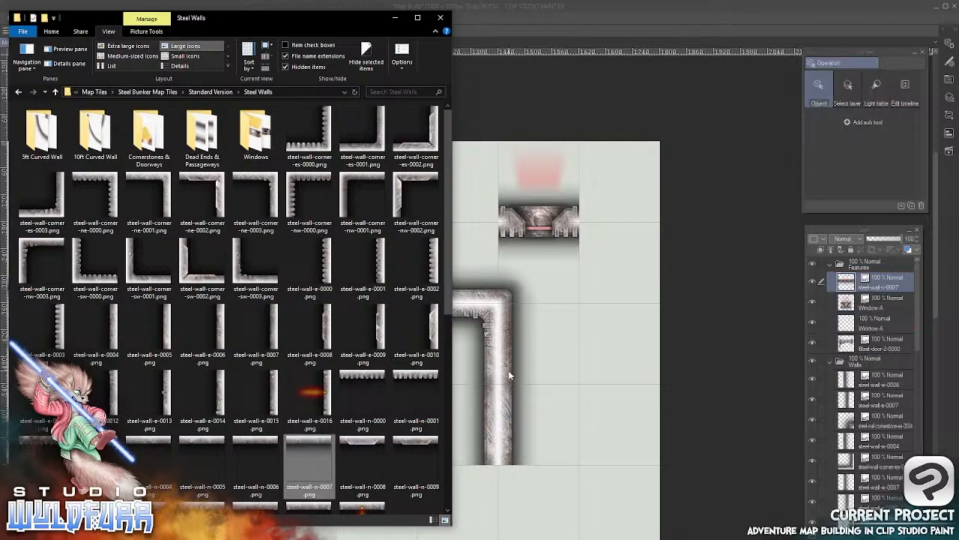
{"action": "left_click", "coordinate": [509, 378]}
{"action": "mouse_move", "coordinate": [279, 514]}
{"action": "left_mouse_down"}
{"action": "mouse_move", "coordinate": [659, 218]}
{"action": "mouse_move", "coordinate": [644, 242]}
{"action": "left_mouse_up"}
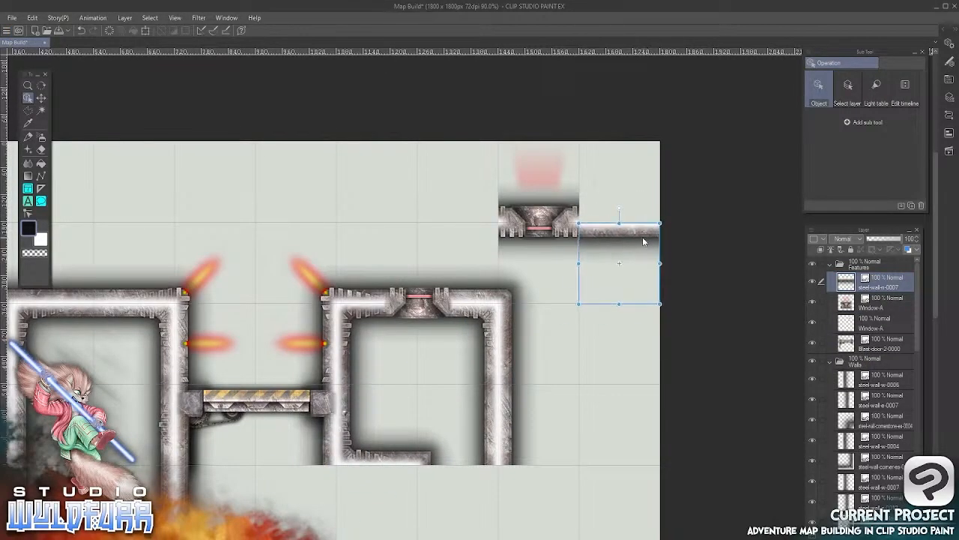
{"action": "left_click", "coordinate": [483, 243], "text": "alt"}
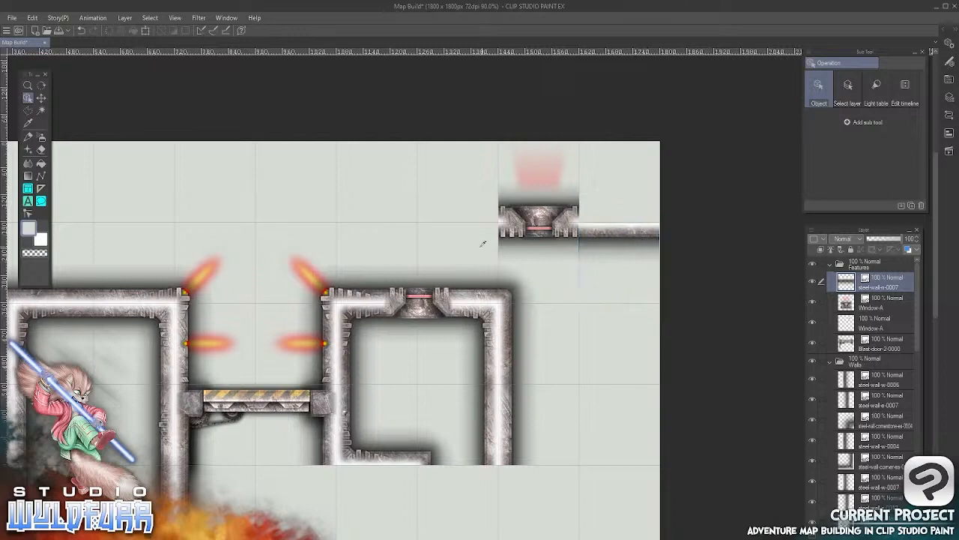
Duplicate the steel-wall-n-0007 layer and move the copy to the grid square left of the spare window tile
{"action": "left_click", "coordinate": [42, 98]}
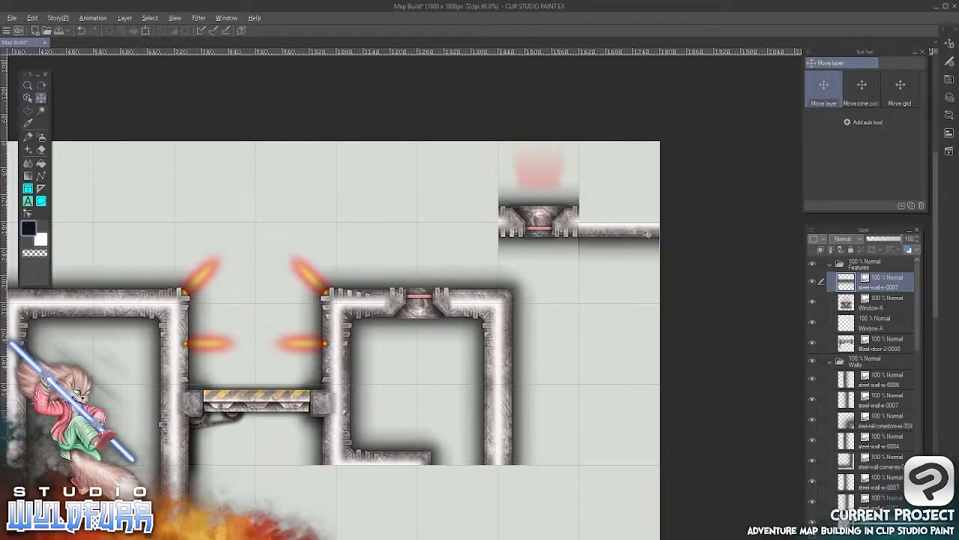
{"action": "left_click_drag", "start_coordinate": [880, 285], "coordinate": [902, 345]}
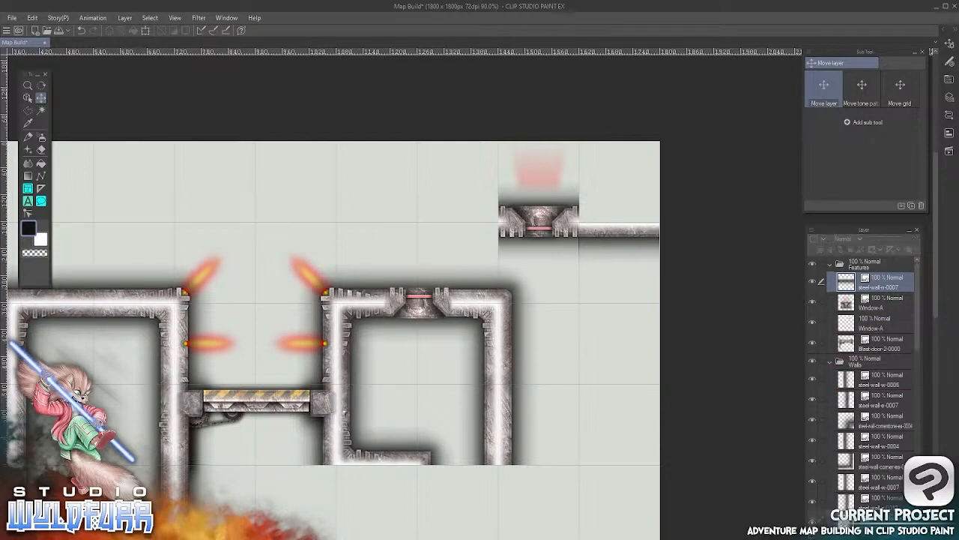
{"action": "key", "text": "ctrl+v"}
{"action": "left_click_drag", "start_coordinate": [627, 231], "coordinate": [464, 231]}
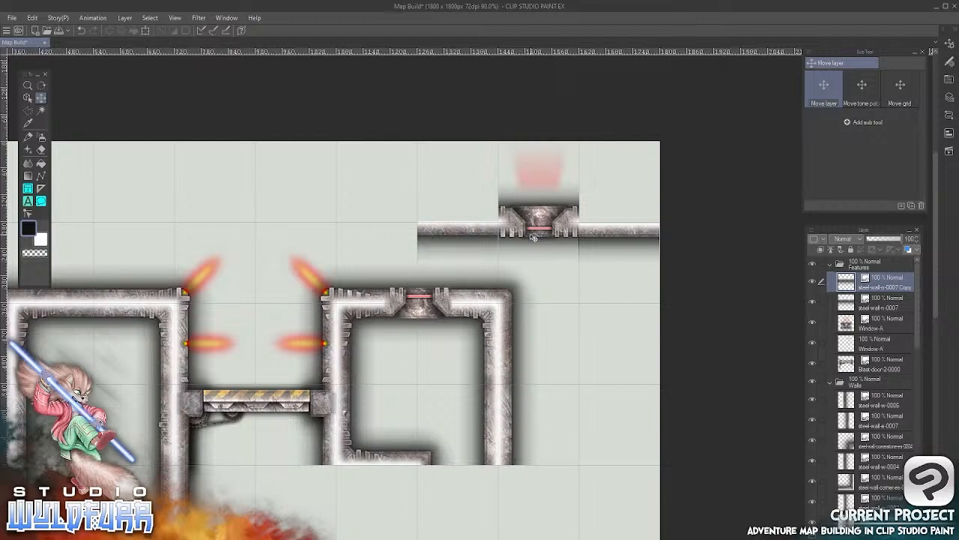
Delete the spare untrimmed Window-A layer together with the two steel-wall-n-0007 wall layers beside it
{"action": "left_click", "coordinate": [850, 324], "text": "shift"}
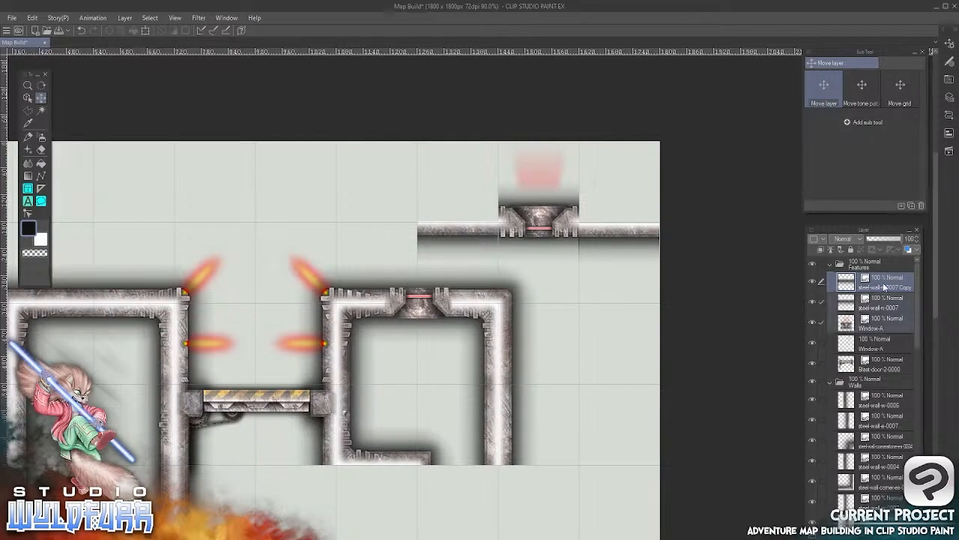
{"action": "key", "text": "Delete"}
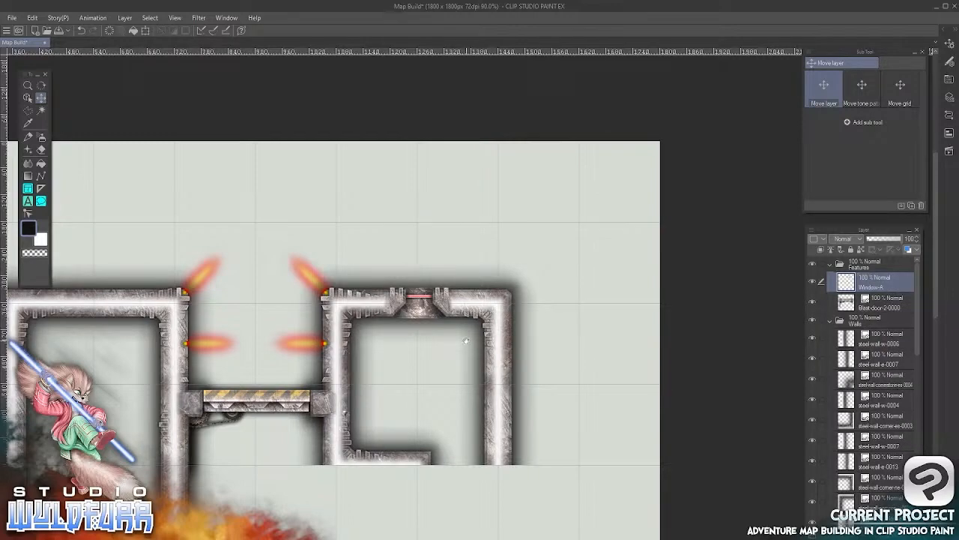
{"action": "left_click_drag", "start_coordinate": [446, 391], "coordinate": [567, 229]}
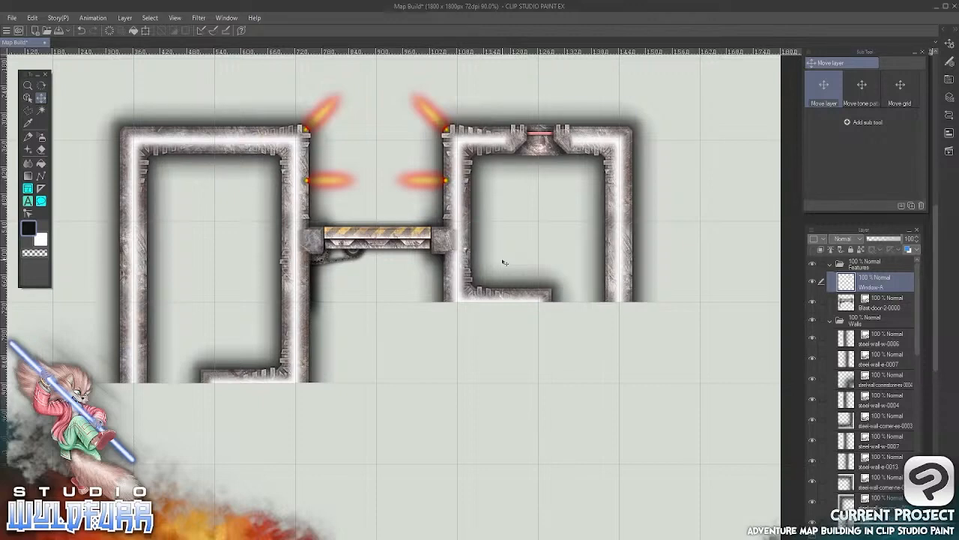
Duplicate the Window-A layer and move the copy onto the middle of the left room's upper wall
{"action": "left_click", "coordinate": [28, 98]}
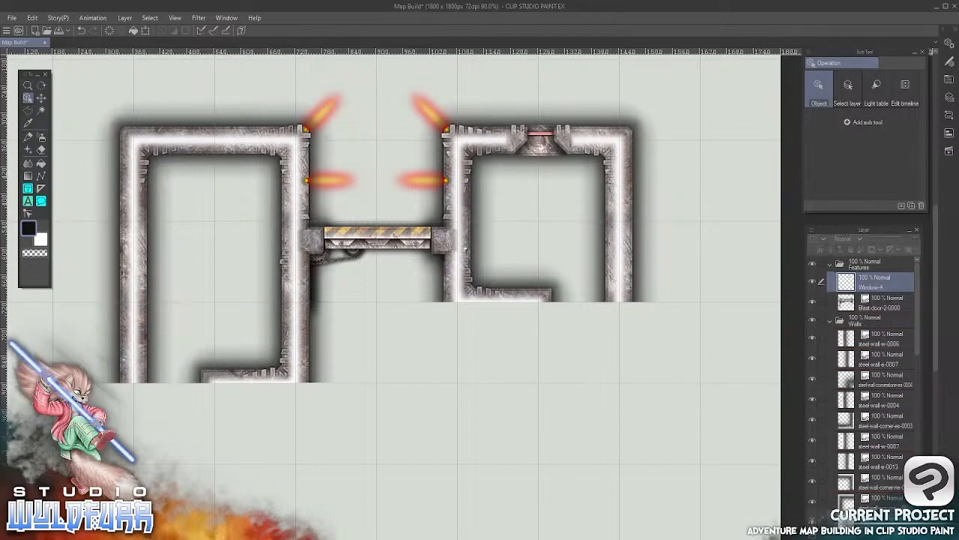
{"action": "key", "text": "ctrl+v"}
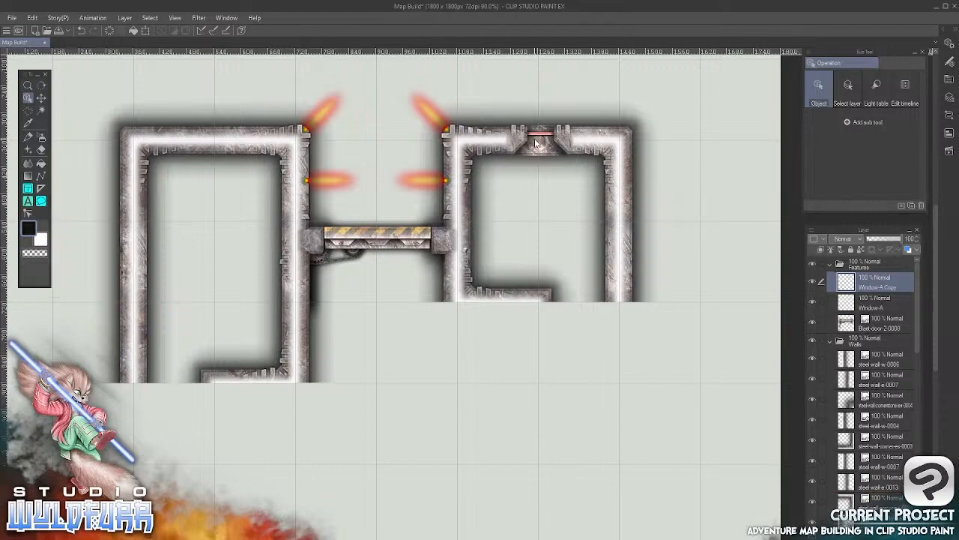
{"action": "left_click_drag", "start_coordinate": [543, 145], "coordinate": [216, 144]}
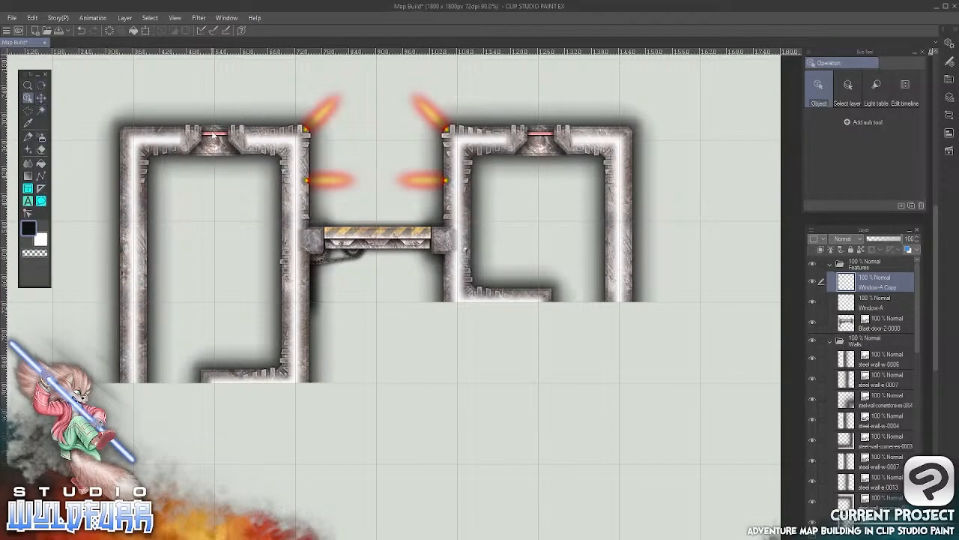
{"action": "scroll", "coordinate": [223, 138], "scroll_direction": "up", "scroll_amount": 3}
{"action": "scroll", "coordinate": [223, 137], "scroll_direction": "up", "scroll_amount": 2}
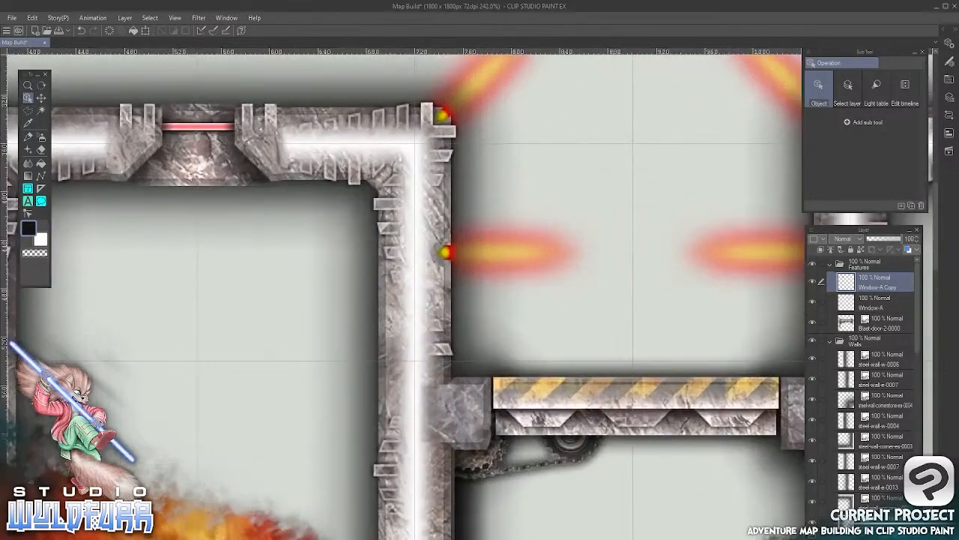
{"action": "left_click", "coordinate": [189, 201]}
{"action": "left_click_drag", "start_coordinate": [269, 242], "coordinate": [254, 235]}
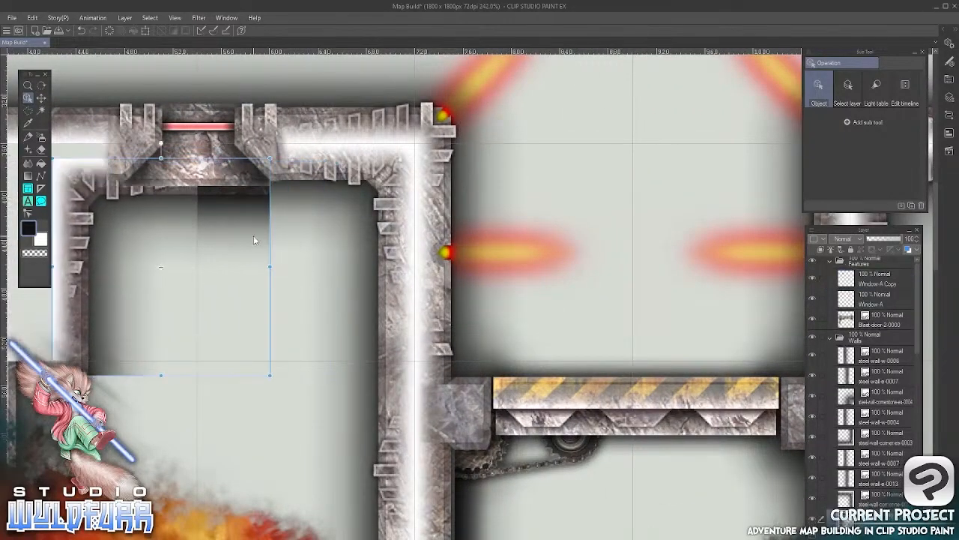
{"action": "left_click", "coordinate": [33, 17]}
{"action": "left_click", "coordinate": [45, 30]}
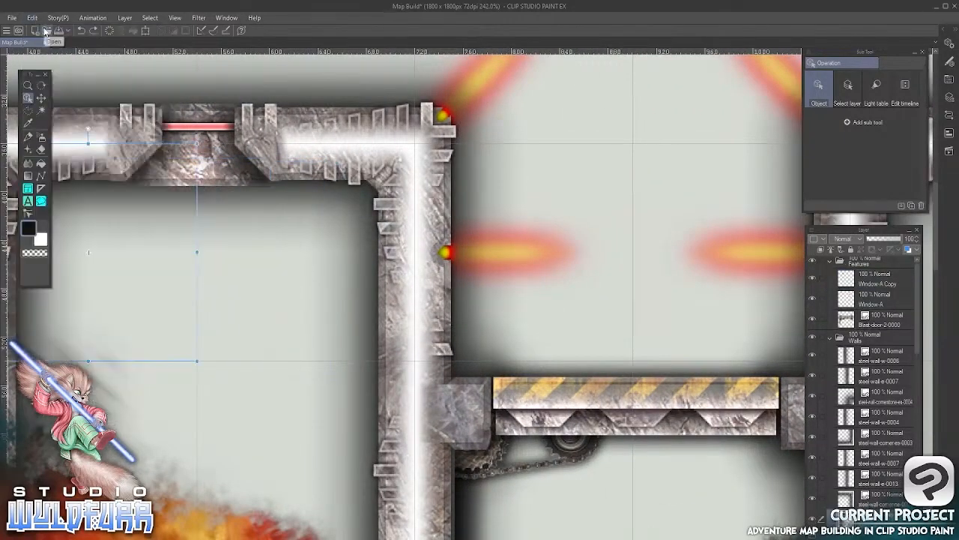
Select the copied window in the left room's upper wall and nudge it slightly upwards
{"action": "left_click", "coordinate": [230, 133]}
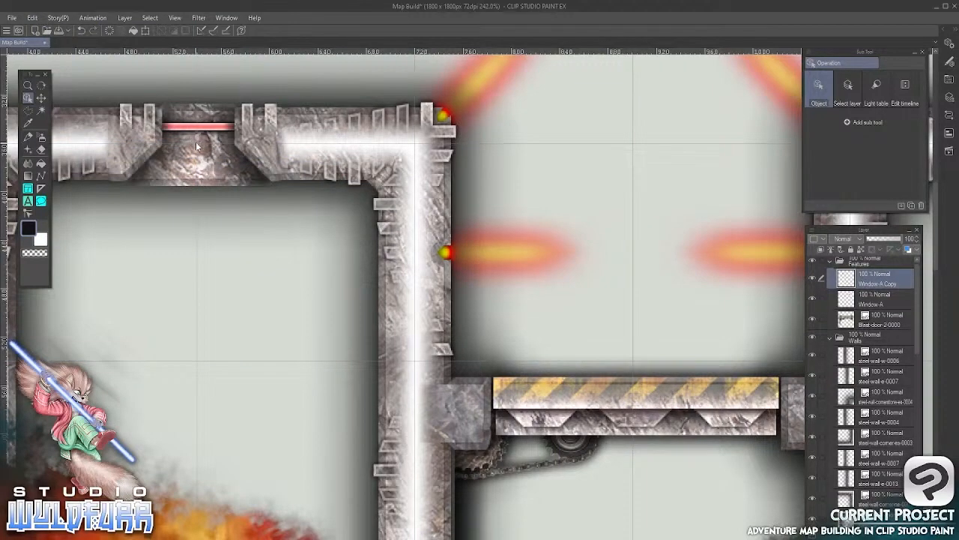
{"action": "key", "text": "Up"}
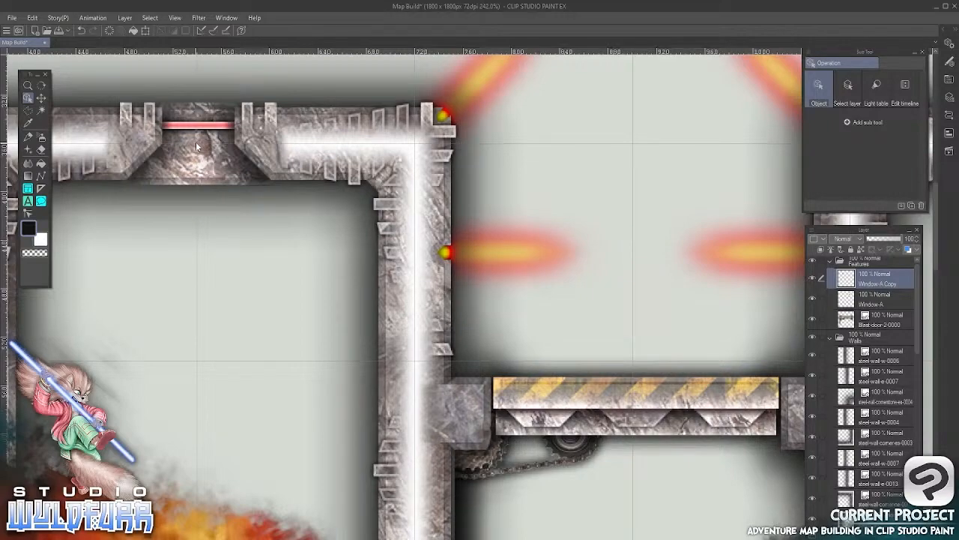
{"action": "scroll", "coordinate": [459, 284], "scroll_direction": "down", "scroll_amount": 4}
{"action": "scroll", "coordinate": [457, 294], "scroll_direction": "down", "scroll_amount": 1}
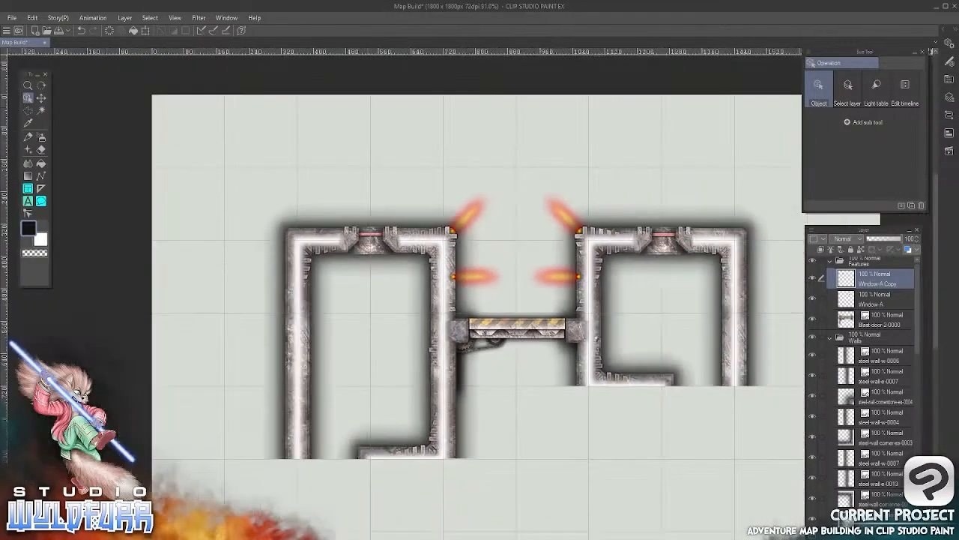
Import Large-Window-Overlay-0001.png from File Explorer's Steel Walls > Windows folder into the map's Features layer folder
{"action": "key", "text": "alt+Tab"}
{"action": "left_click", "coordinate": [257, 139]}
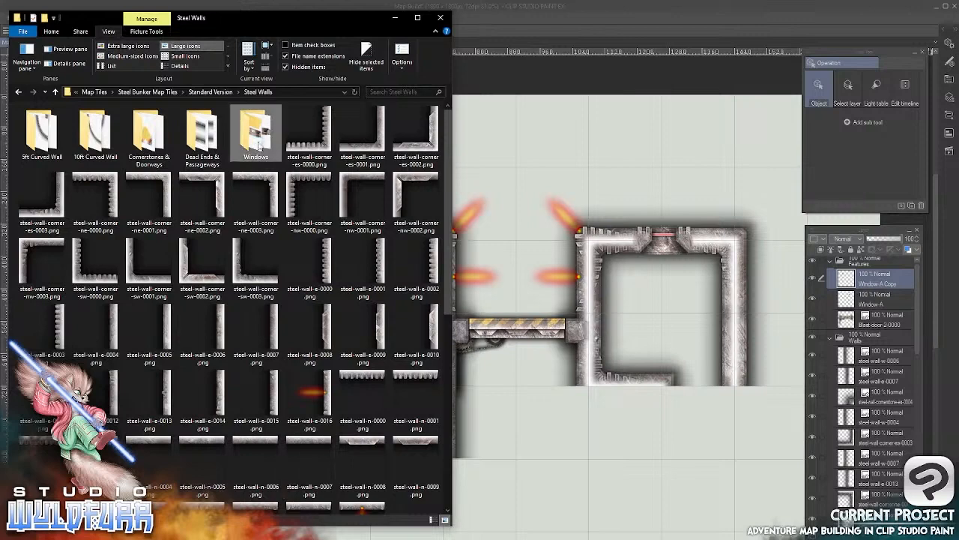
{"action": "double_click", "coordinate": [258, 141]}
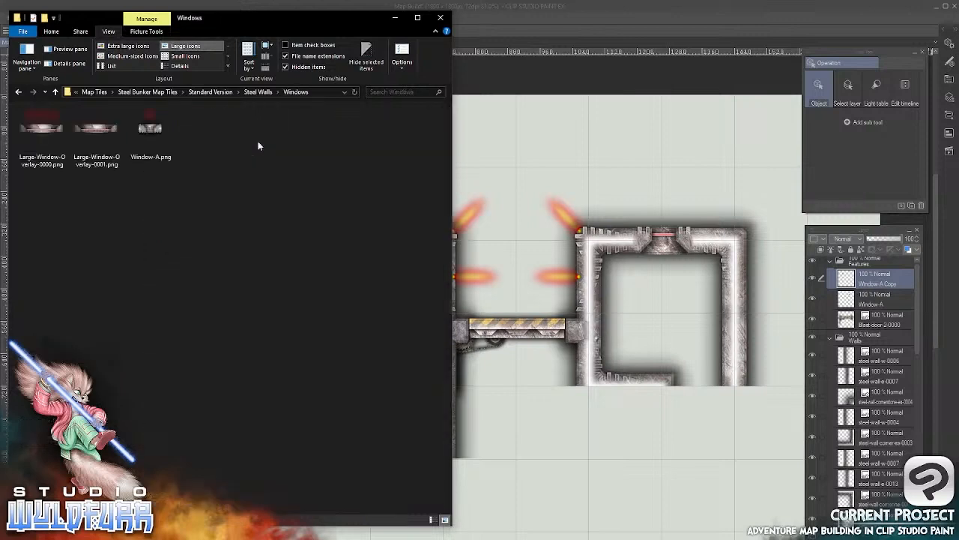
{"action": "left_click", "coordinate": [97, 133]}
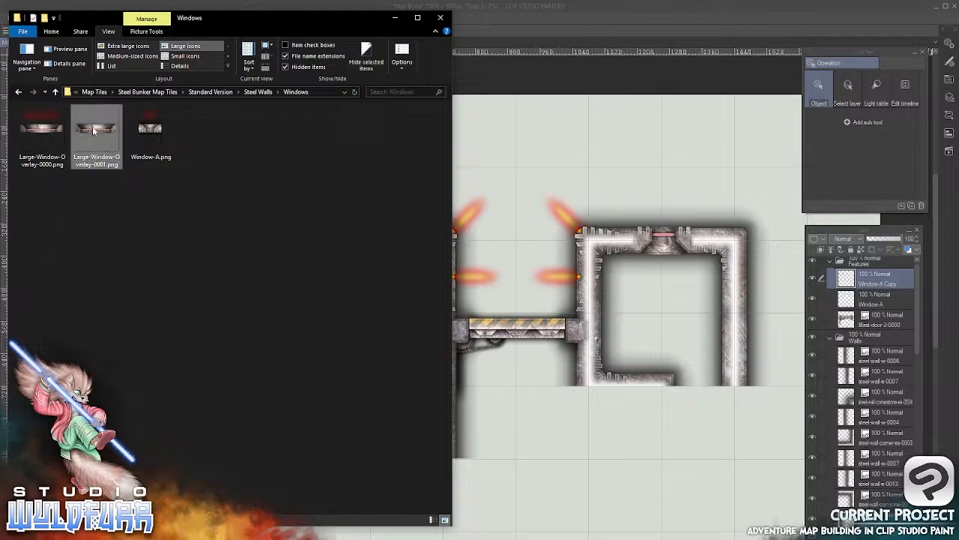
{"action": "left_click_drag", "start_coordinate": [93, 132], "coordinate": [894, 318]}
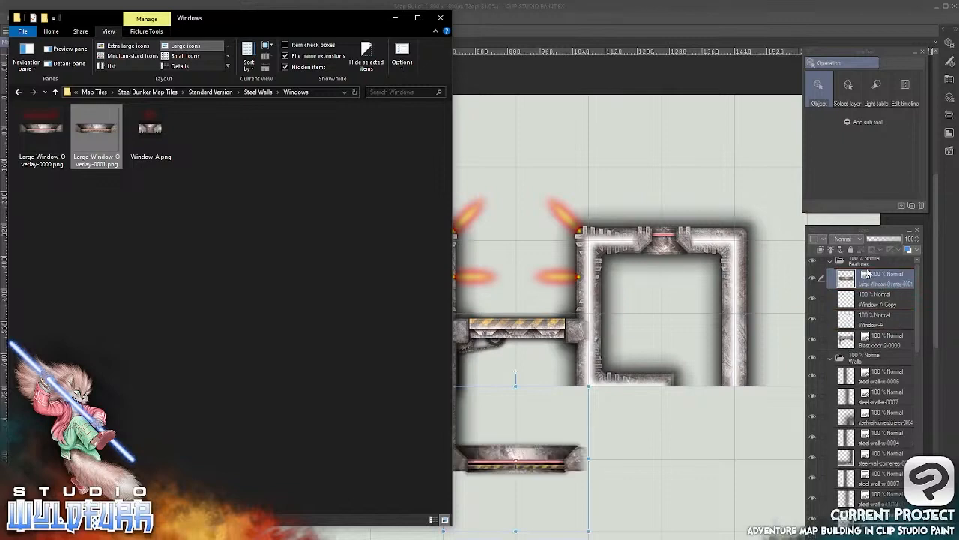
{"action": "left_click", "coordinate": [609, 33]}
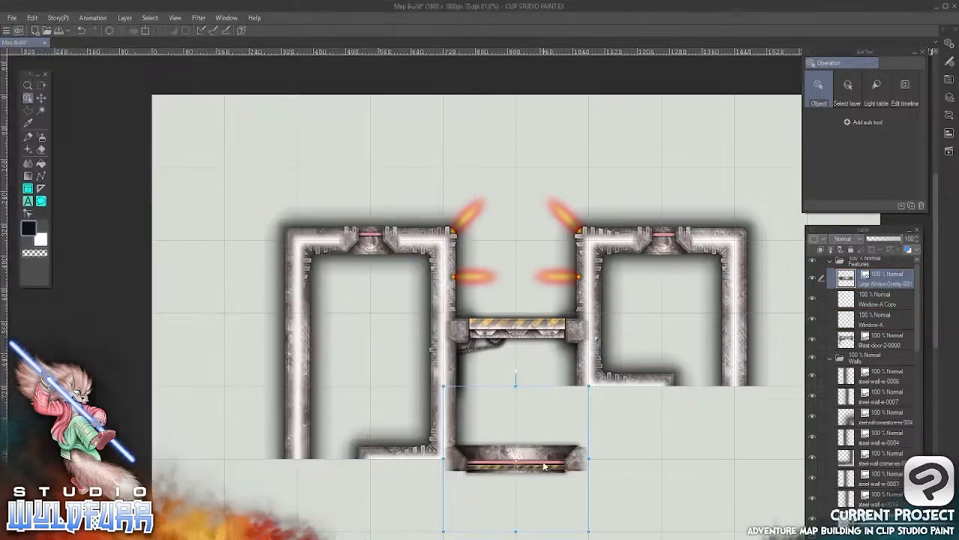
Rotate the large window overlay 90° clockwise and place it over the left room's outer west wall
{"action": "left_click", "coordinate": [41, 98]}
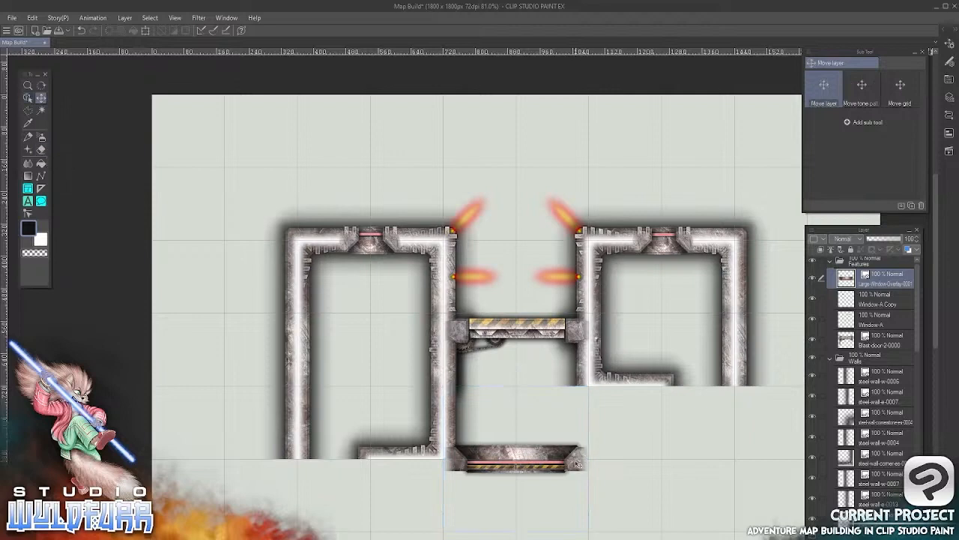
{"action": "left_click_drag", "start_coordinate": [576, 461], "coordinate": [403, 357]}
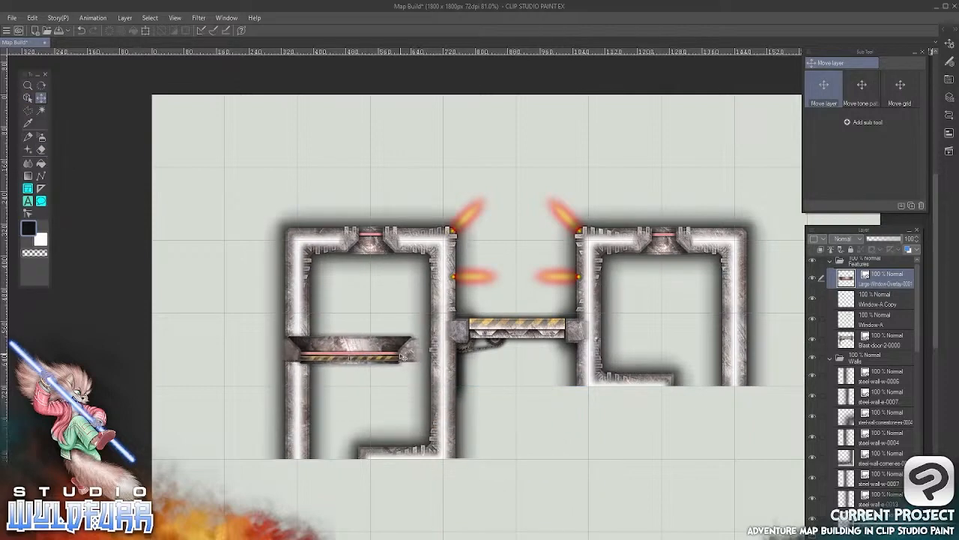
{"action": "left_click", "coordinate": [27, 98]}
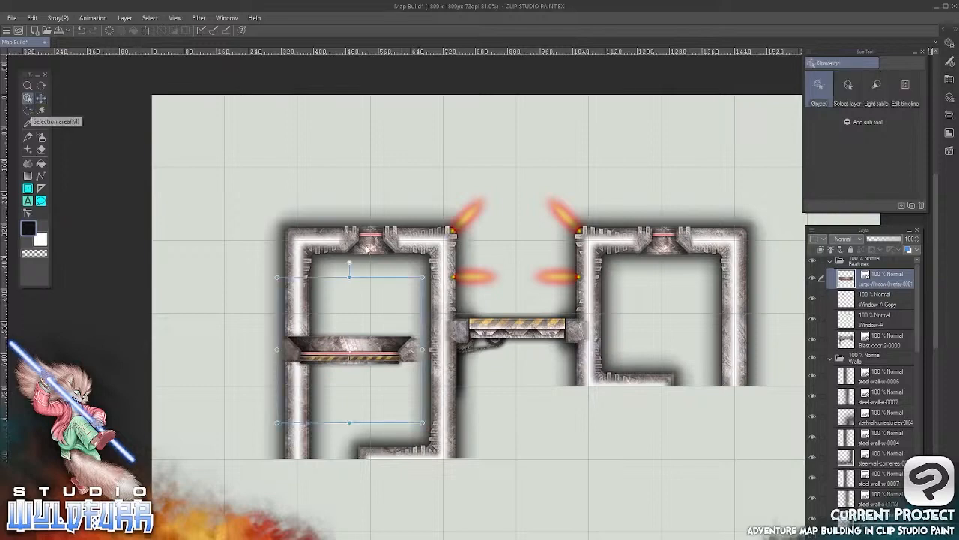
{"action": "left_click_drag", "start_coordinate": [349, 260], "coordinate": [459, 362]}
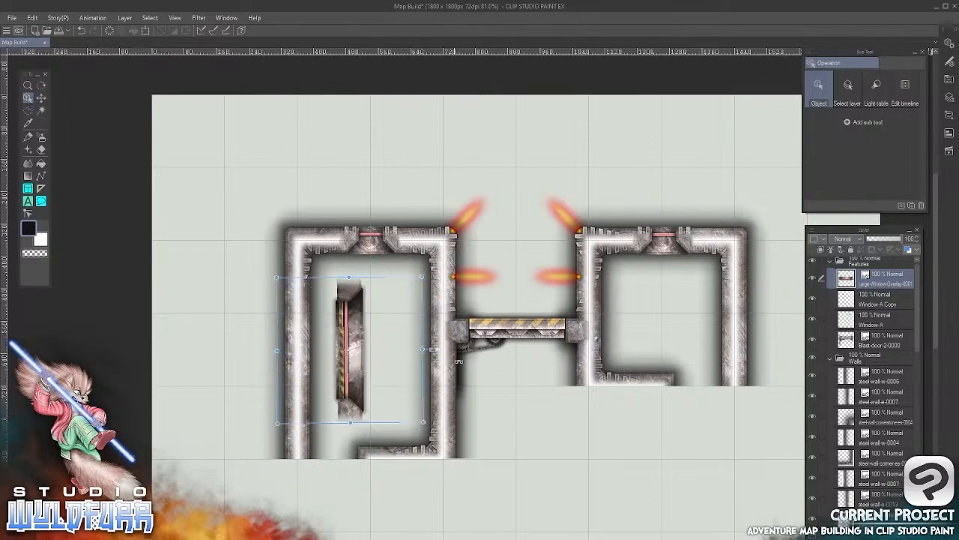
{"action": "key", "text": "k"}
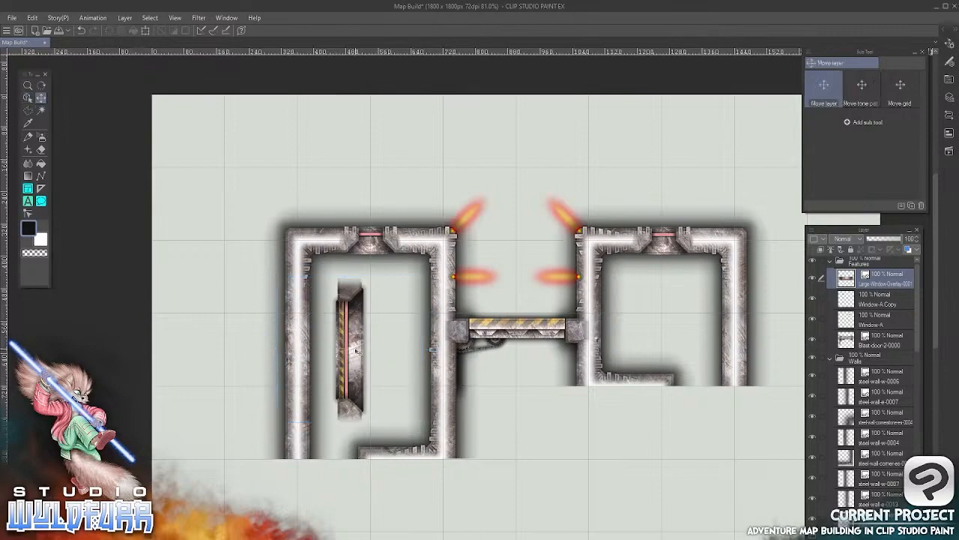
{"action": "left_click_drag", "start_coordinate": [359, 352], "coordinate": [305, 363]}
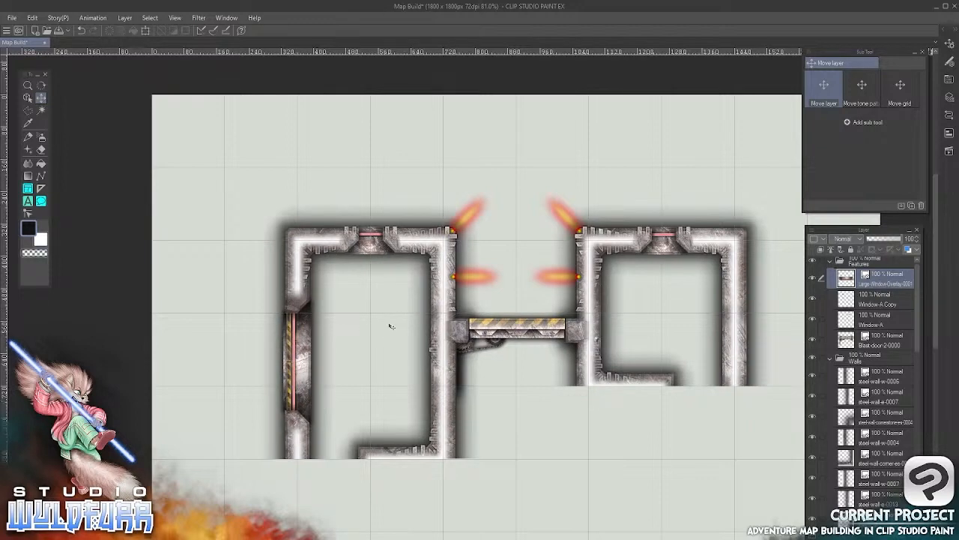
Examine up close how the large window overlay fits into the left room's west wall, down to the wall's open end
{"action": "left_click", "coordinate": [28, 85]}
{"action": "left_click", "coordinate": [302, 384]}
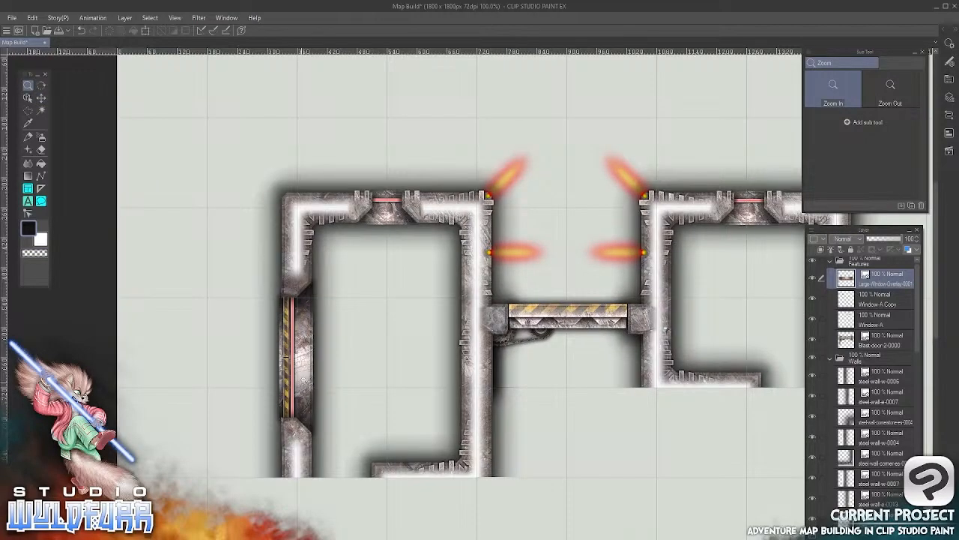
{"action": "left_click", "coordinate": [303, 383]}
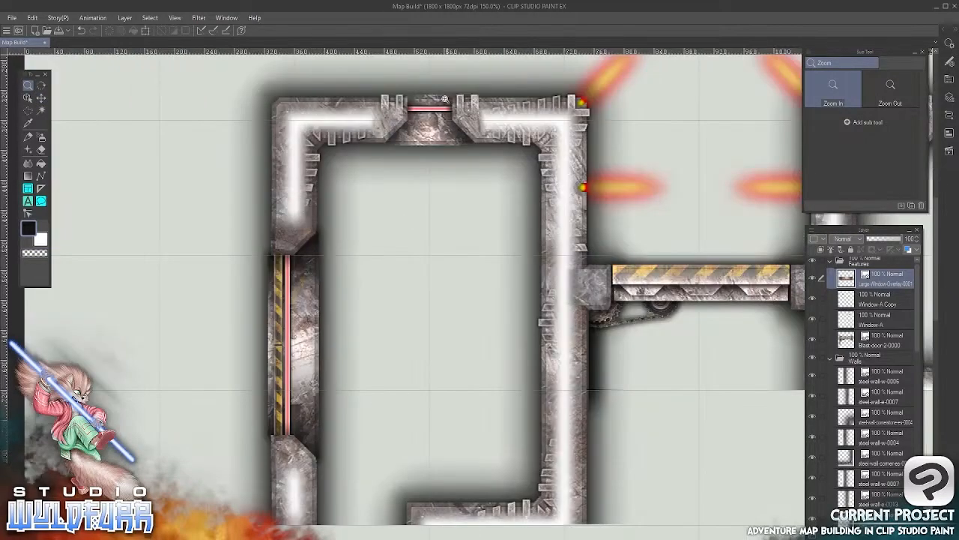
{"action": "left_click", "coordinate": [300, 397]}
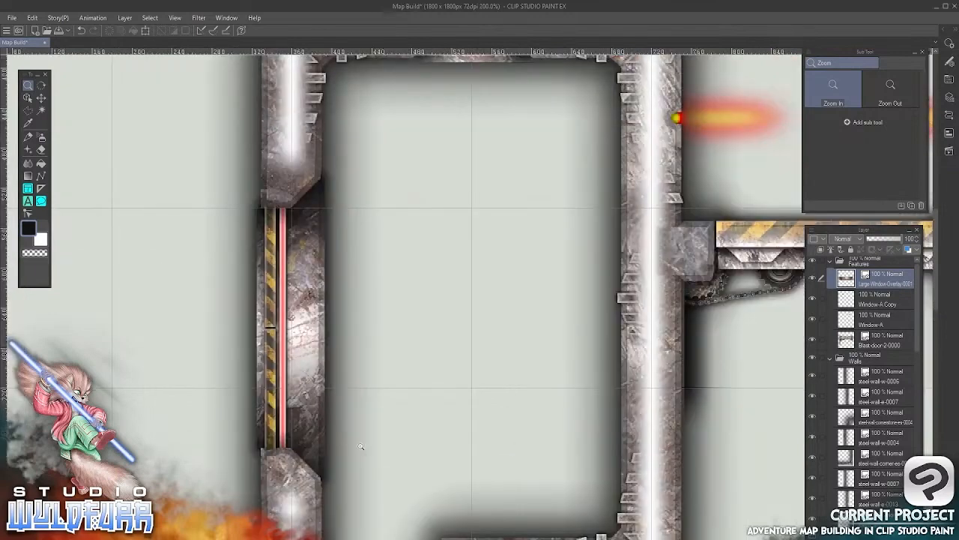
{"action": "left_click", "coordinate": [42, 97]}
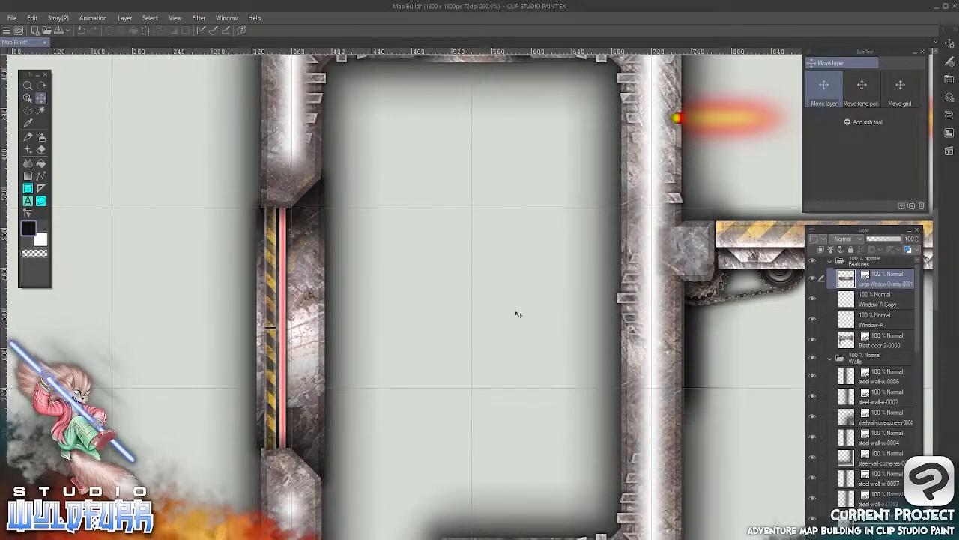
{"action": "left_click_drag", "start_coordinate": [526, 347], "coordinate": [534, 302]}
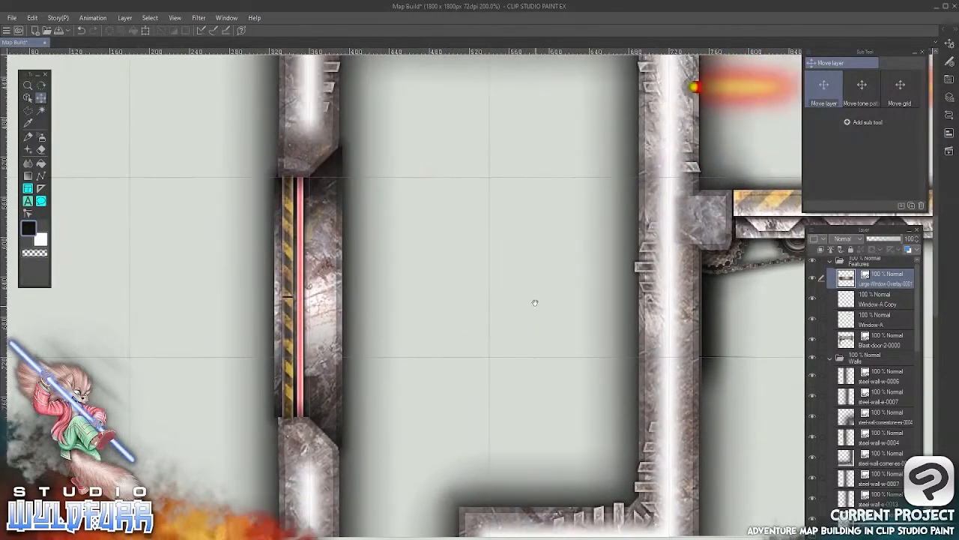
{"action": "left_click_drag", "start_coordinate": [592, 331], "coordinate": [542, 423]}
{"action": "left_click_drag", "start_coordinate": [388, 411], "coordinate": [448, 203]}
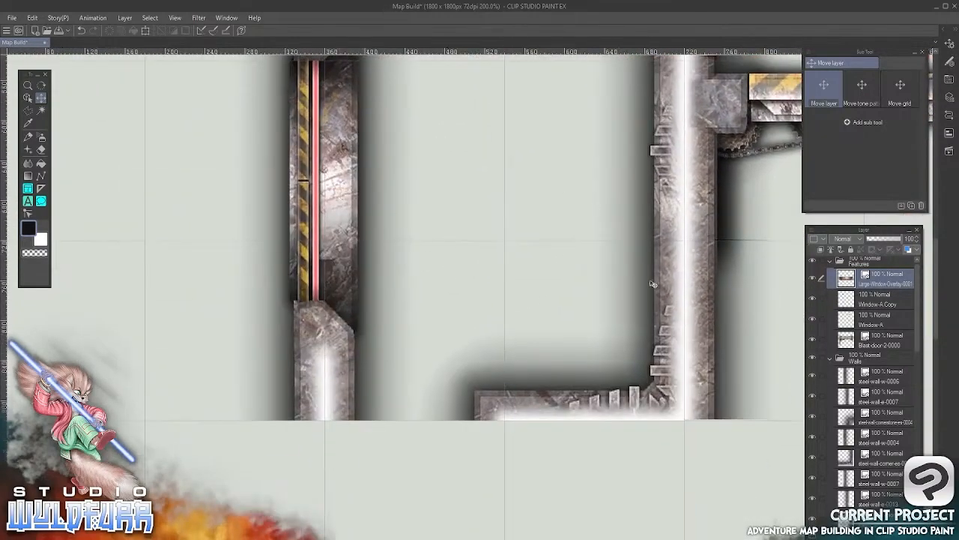
Look over the walls of both rooms, the blast door and the open wall ends beneath them
{"action": "left_click_drag", "start_coordinate": [637, 311], "coordinate": [392, 454]}
{"action": "left_click_drag", "start_coordinate": [643, 351], "coordinate": [442, 380]}
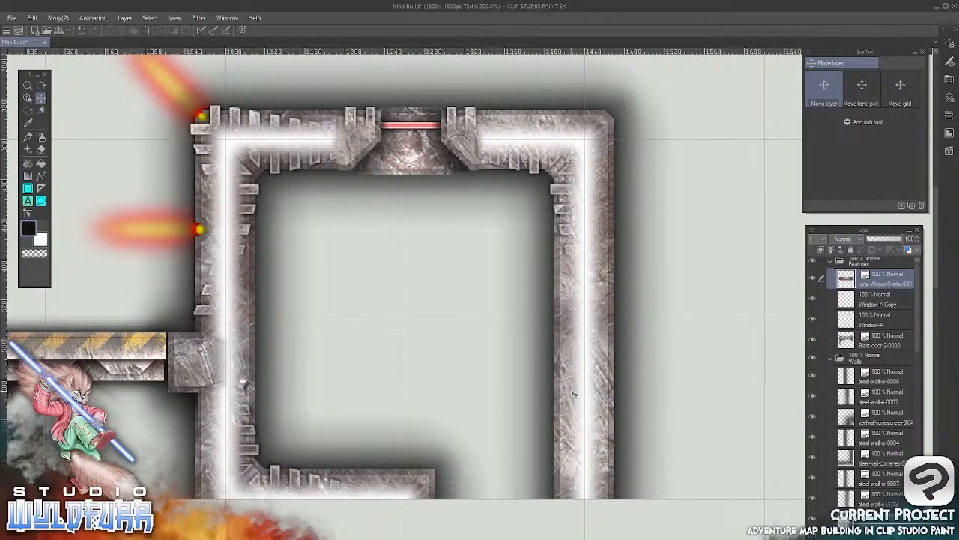
{"action": "left_click_drag", "start_coordinate": [336, 385], "coordinate": [703, 296]}
{"action": "left_click_drag", "start_coordinate": [321, 369], "coordinate": [594, 386]}
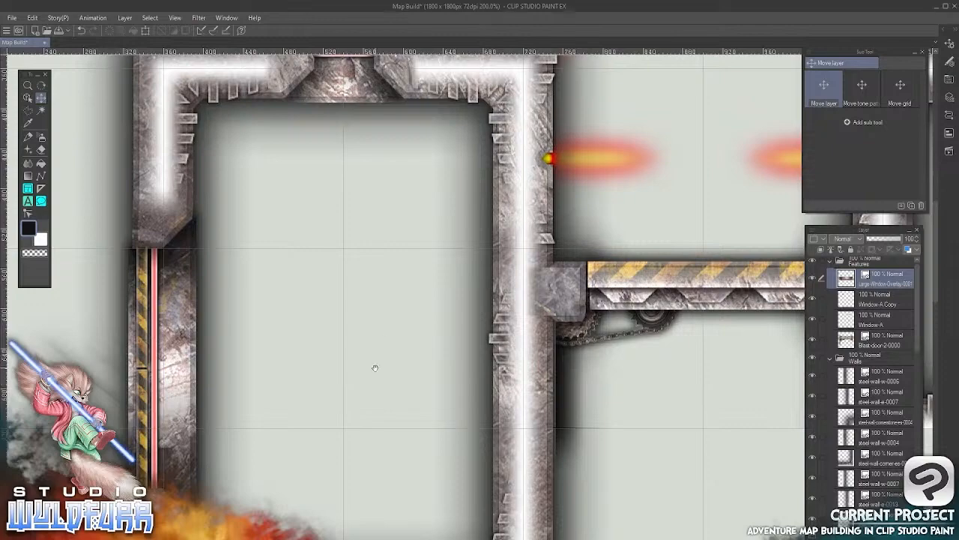
{"action": "left_click_drag", "start_coordinate": [375, 364], "coordinate": [435, 133]}
{"action": "left_click_drag", "start_coordinate": [621, 247], "coordinate": [391, 427]}
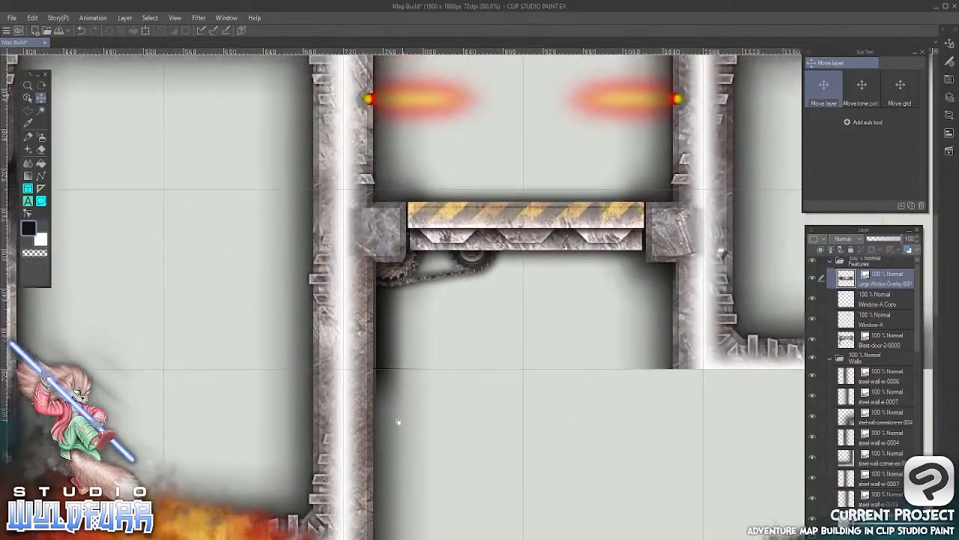
{"action": "left_click_drag", "start_coordinate": [571, 425], "coordinate": [325, 347]}
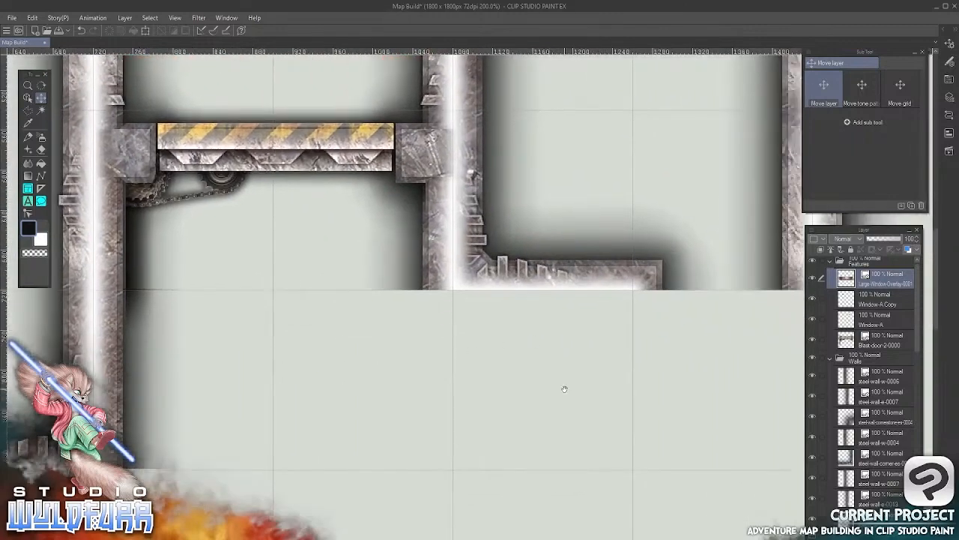
{"action": "left_click_drag", "start_coordinate": [563, 387], "coordinate": [409, 259]}
{"action": "left_click_drag", "start_coordinate": [512, 304], "coordinate": [368, 359]}
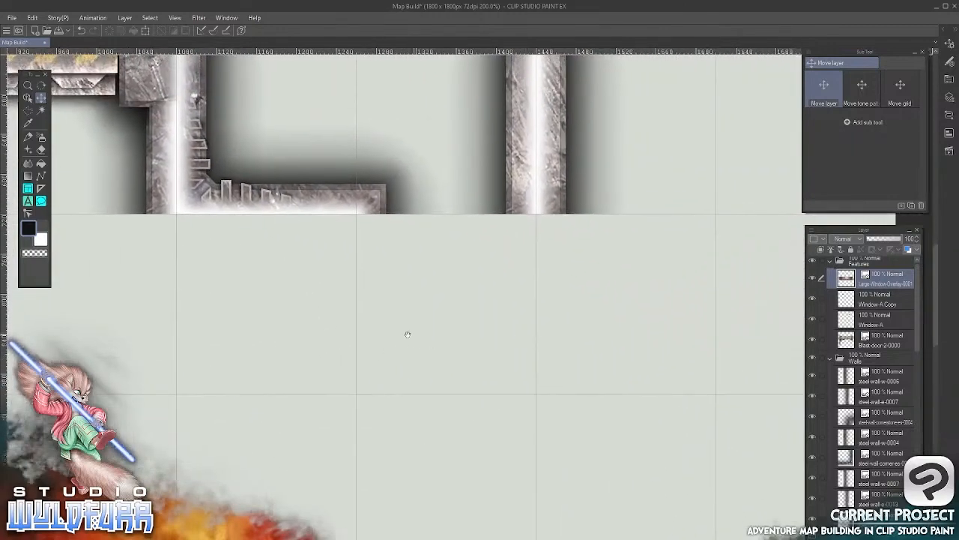
{"action": "left_click_drag", "start_coordinate": [407, 332], "coordinate": [578, 296]}
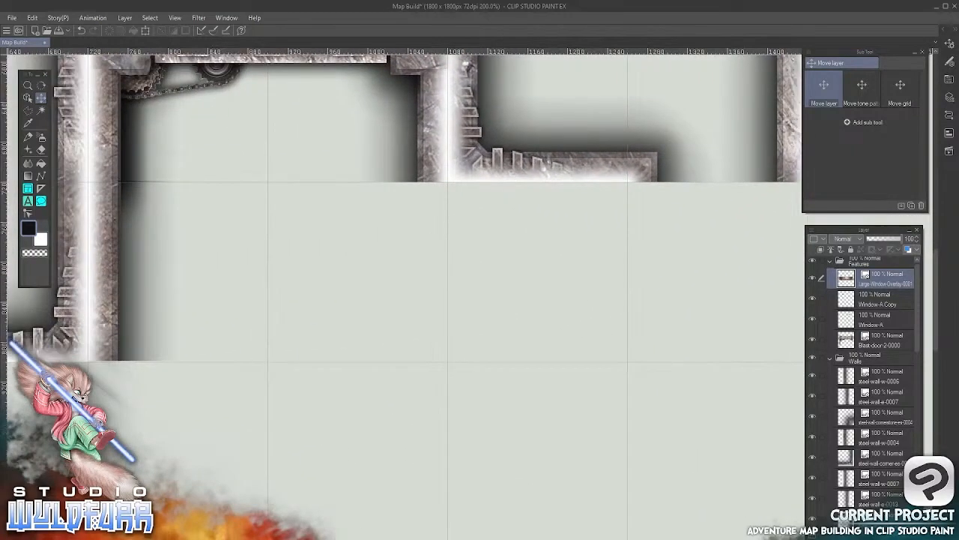
Switch to File Explorer and return to the Steel Walls folder, going down to its south and west wall tiles
{"action": "key", "text": "alt+Tab"}
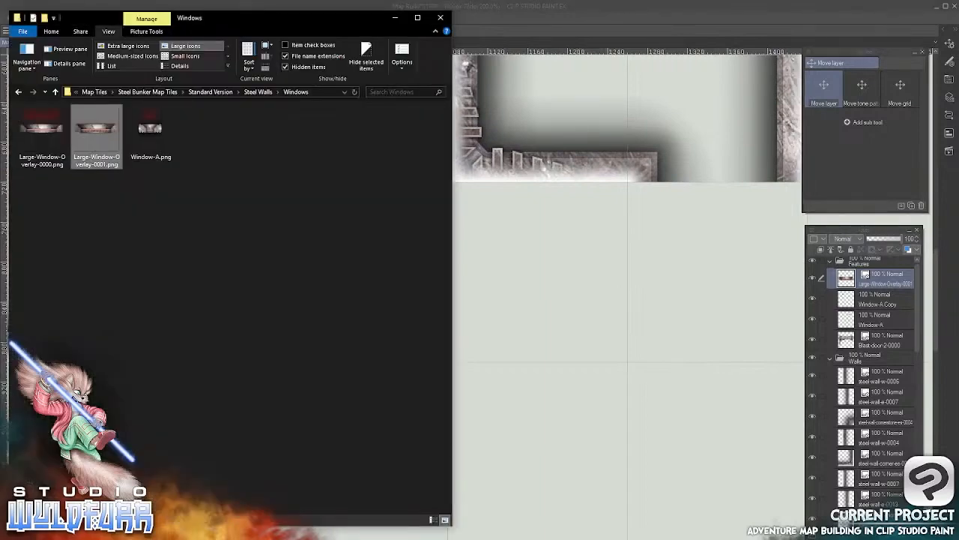
{"action": "left_click", "coordinate": [260, 91]}
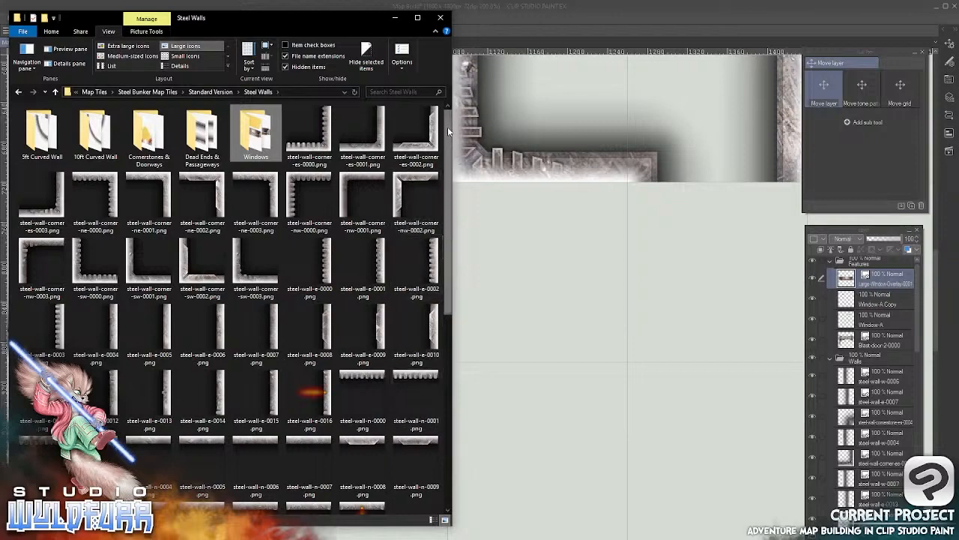
{"action": "scroll", "coordinate": [442, 262], "scroll_direction": "down", "scroll_amount": 6}
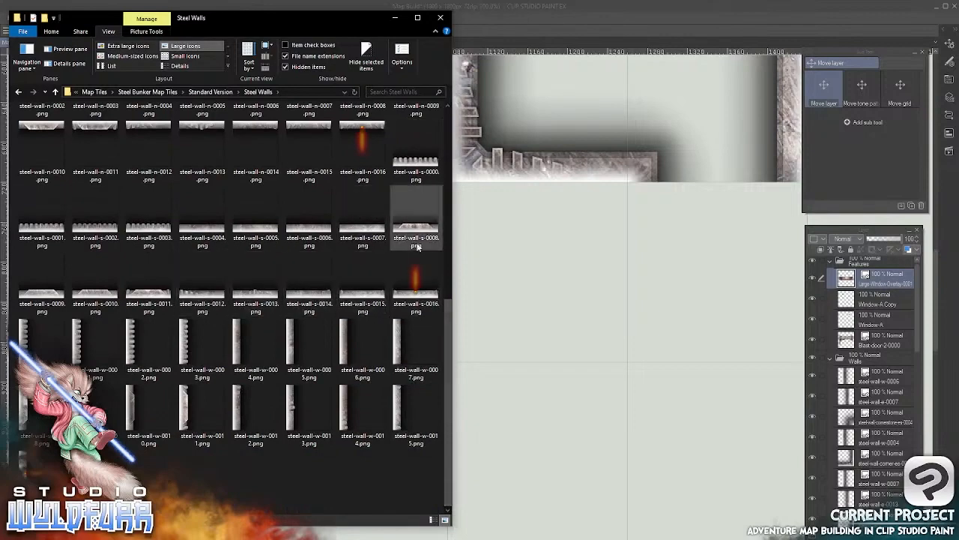
Switch to Clip Studio Paint, select the steel-wall-w-0006 layer and collapse the Features layer folder
{"action": "left_click", "coordinate": [866, 315]}
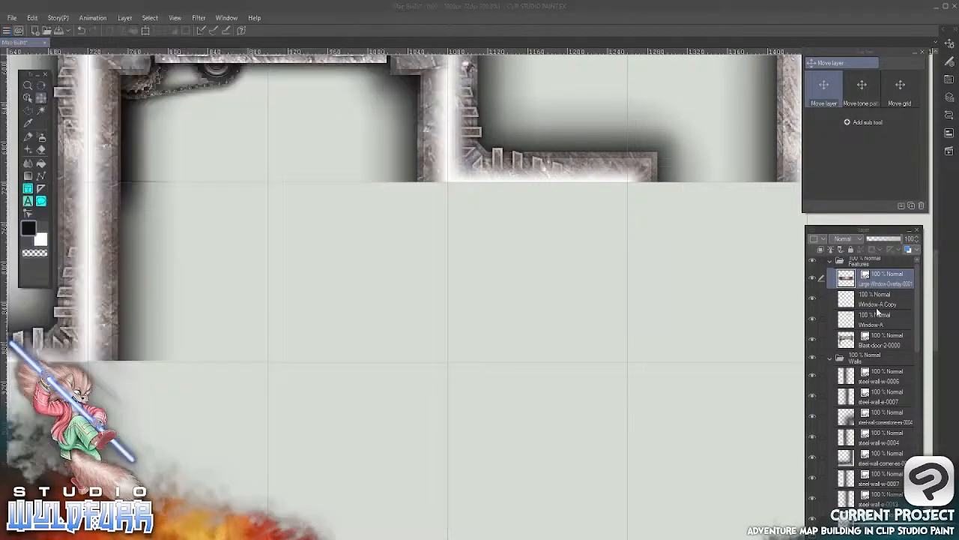
{"action": "left_click", "coordinate": [887, 300]}
{"action": "left_click", "coordinate": [889, 281]}
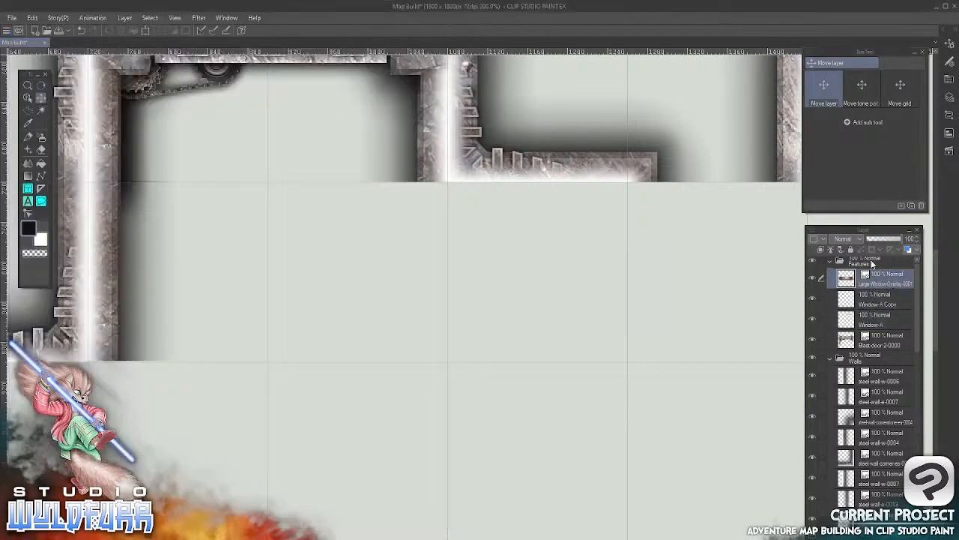
{"action": "left_click", "coordinate": [875, 381]}
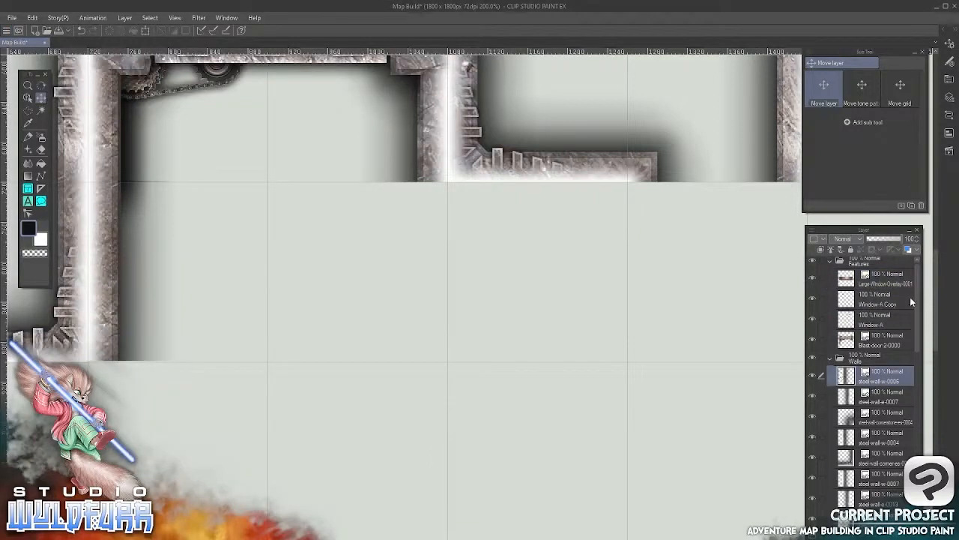
{"action": "left_click", "coordinate": [829, 259]}
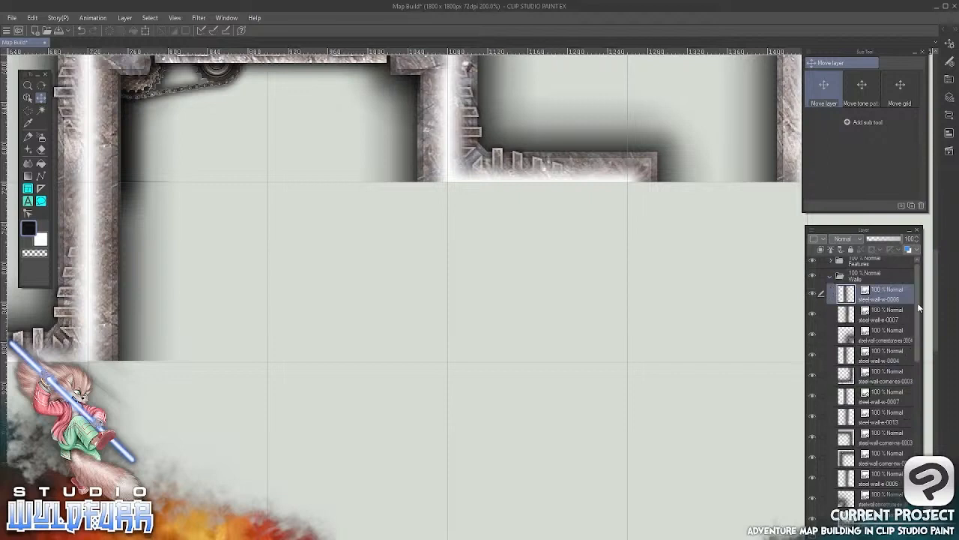
Check what the Walls layer folder holds by toggling its visibility, and reselect the steel-wall-w-0006 layer inside it
{"action": "scroll", "coordinate": [914, 334], "scroll_direction": "up", "scroll_amount": 2}
{"action": "left_click", "coordinate": [830, 282]}
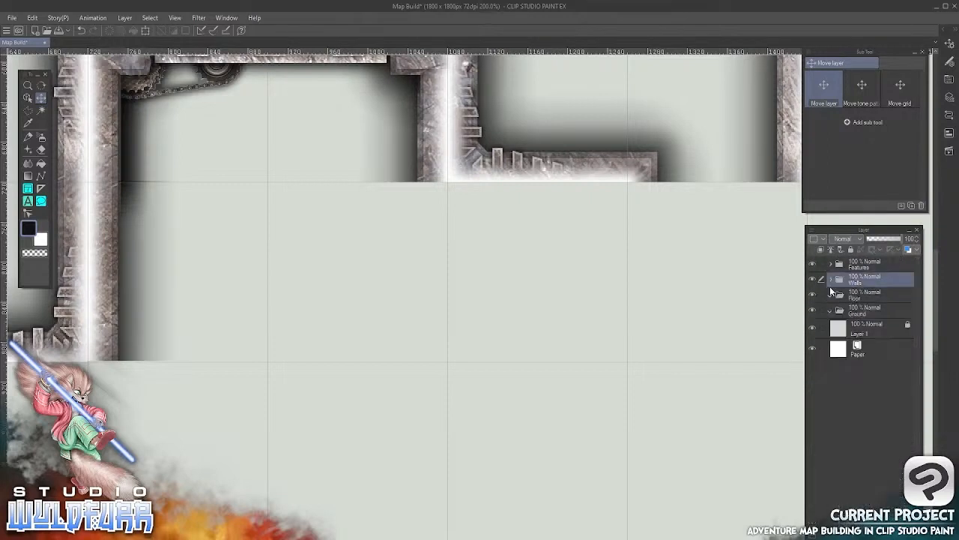
{"action": "left_click", "coordinate": [813, 278]}
{"action": "left_click", "coordinate": [813, 278]}
{"action": "left_click", "coordinate": [813, 278]}
{"action": "left_click", "coordinate": [813, 278]}
{"action": "left_click", "coordinate": [829, 280]}
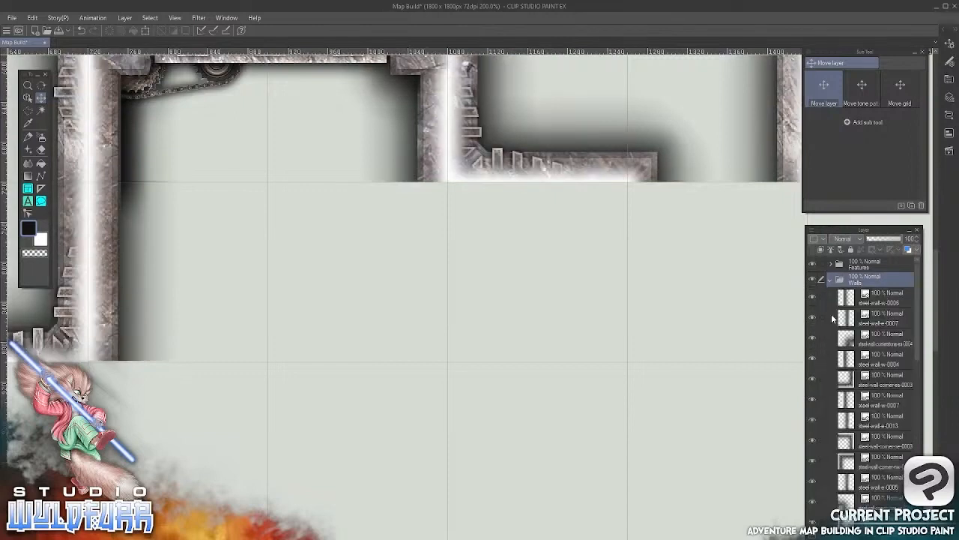
{"action": "left_click", "coordinate": [856, 303]}
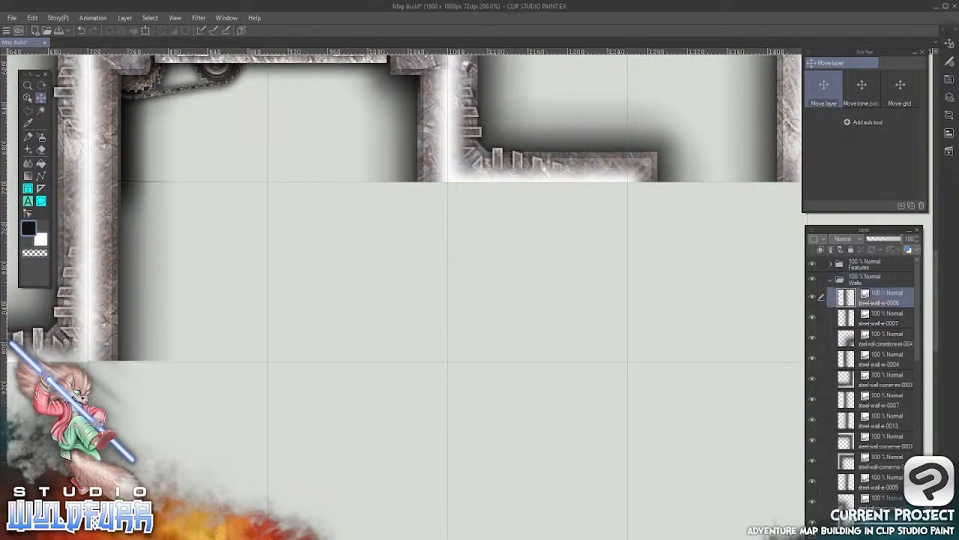
{"action": "key", "text": "alt+Tab"}
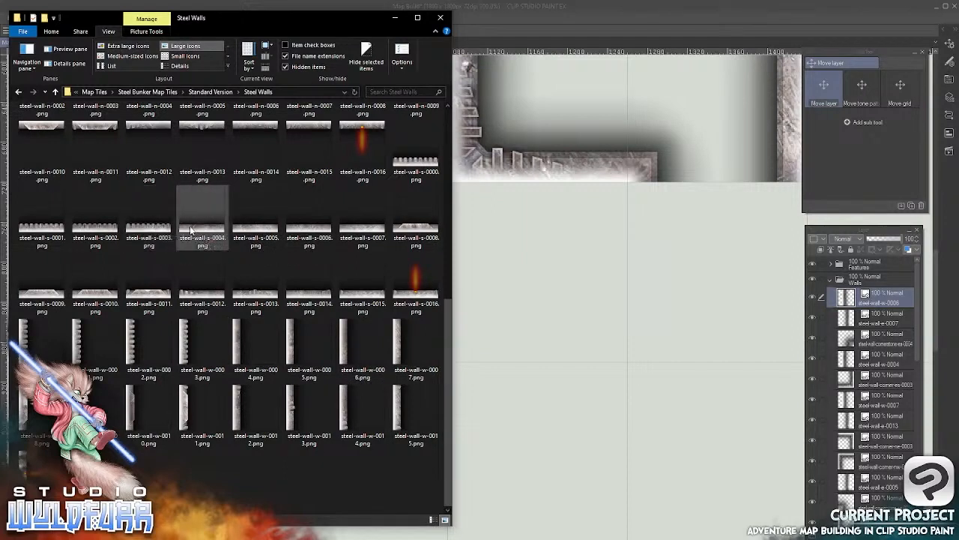
{"action": "left_click_drag", "start_coordinate": [195, 232], "coordinate": [564, 237]}
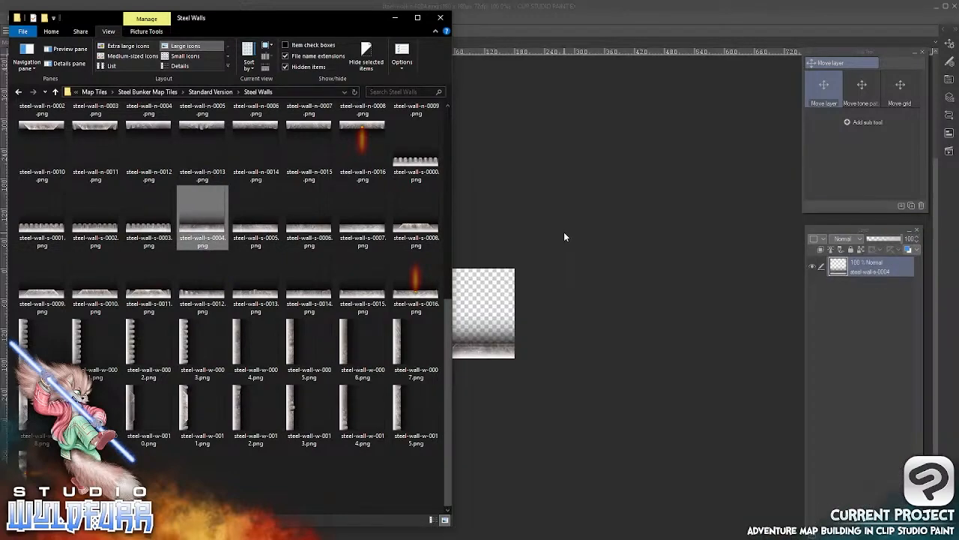
{"action": "left_click", "coordinate": [564, 236]}
{"action": "left_click", "coordinate": [106, 43]}
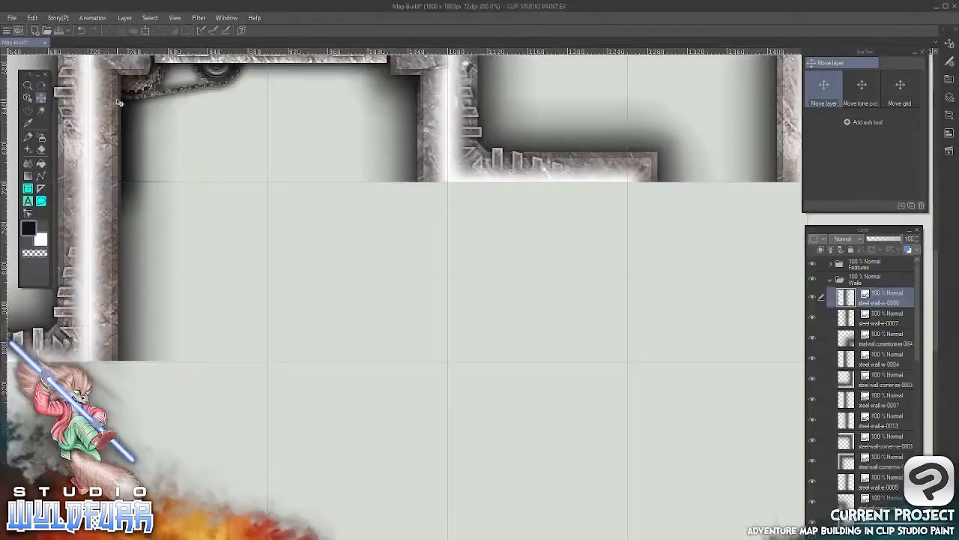
Import steel-wall-s-0004.png from File Explorer into the Walls layer folder and place it in the grid cell beneath the right room's south wall
{"action": "key", "text": "alt+Tab"}
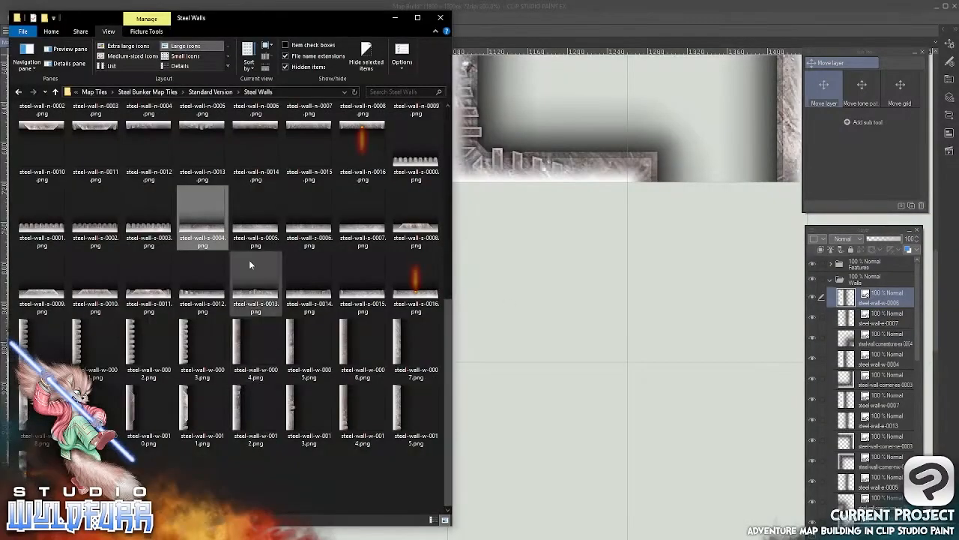
{"action": "left_click_drag", "start_coordinate": [795, 306], "coordinate": [843, 292]}
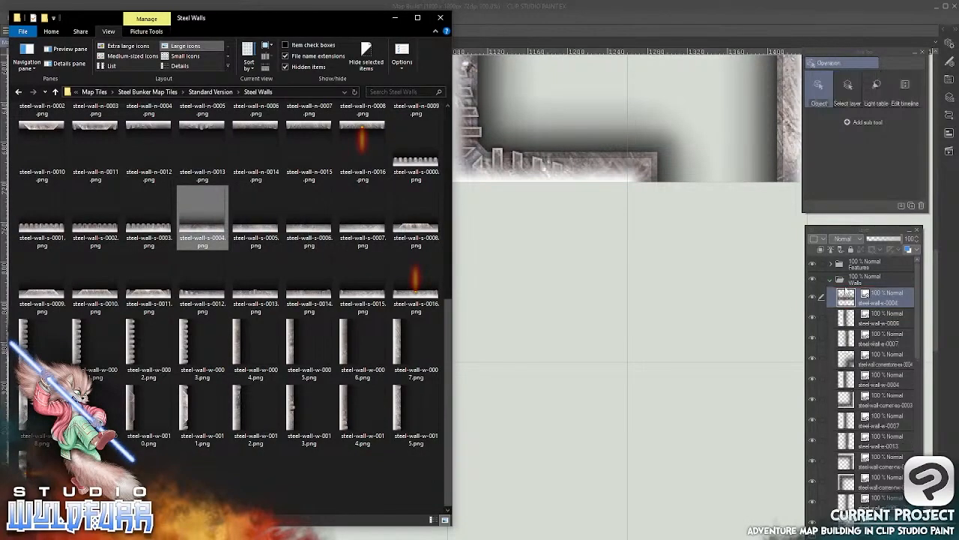
{"action": "left_click", "coordinate": [616, 25]}
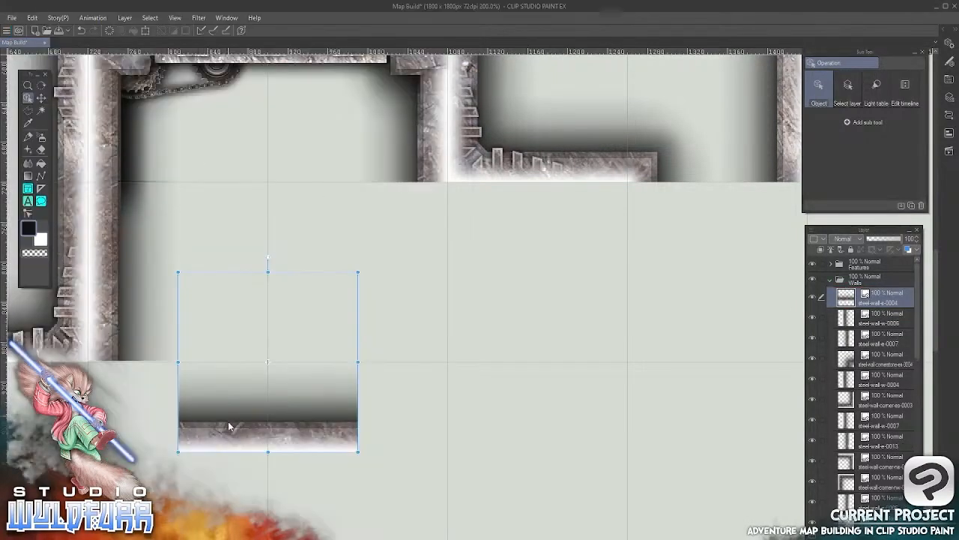
{"action": "left_click_drag", "start_coordinate": [240, 424], "coordinate": [497, 350]}
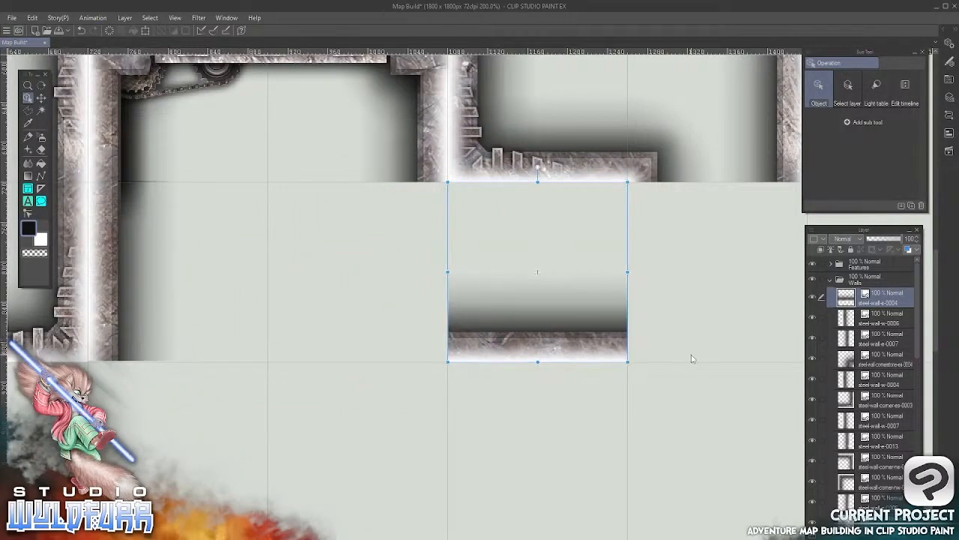
Look through File Explorer's Steel Walls folder up to its subfolders and corner tiles for a more suitable piece
{"action": "key", "text": "alt+Tab"}
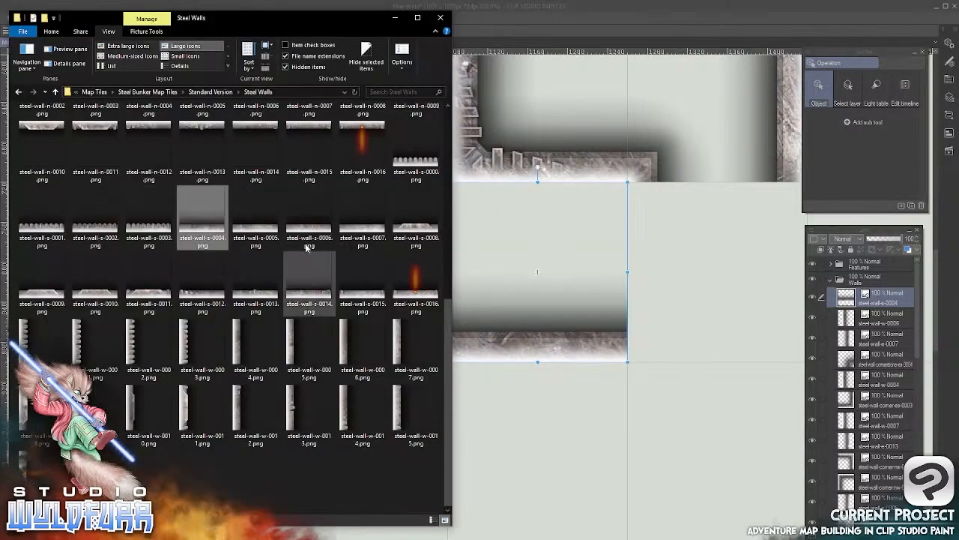
{"action": "left_click_drag", "start_coordinate": [448, 313], "coordinate": [446, 124]}
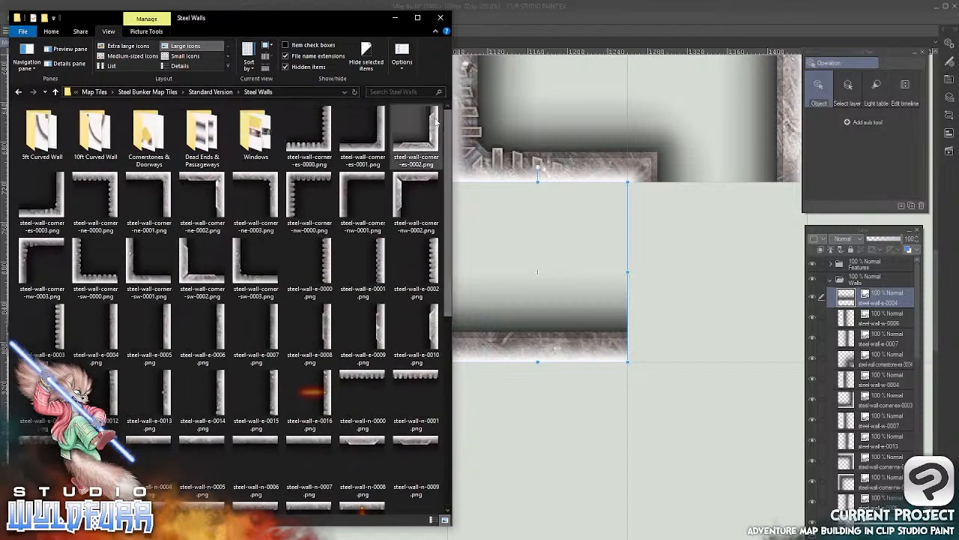
{"action": "left_click", "coordinate": [641, 417]}
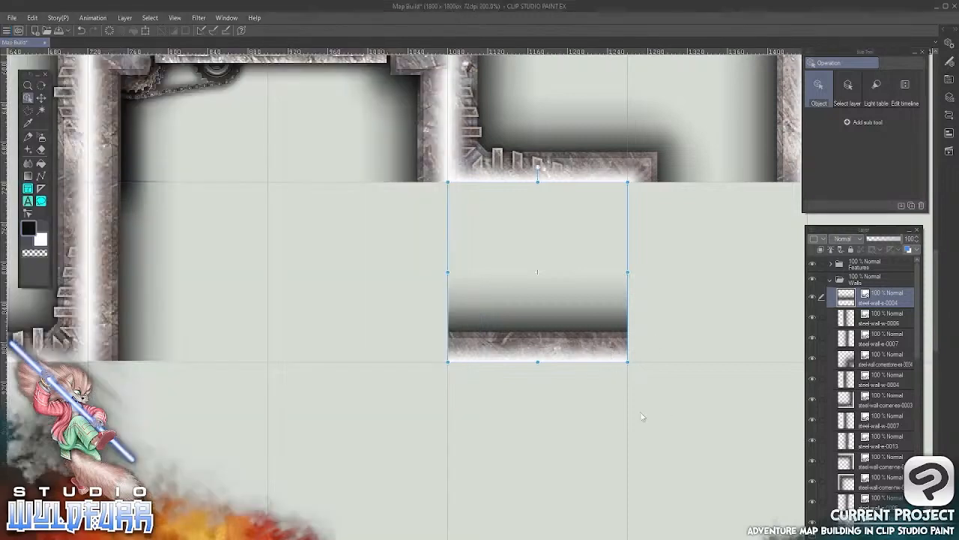
{"action": "left_click", "coordinate": [881, 319]}
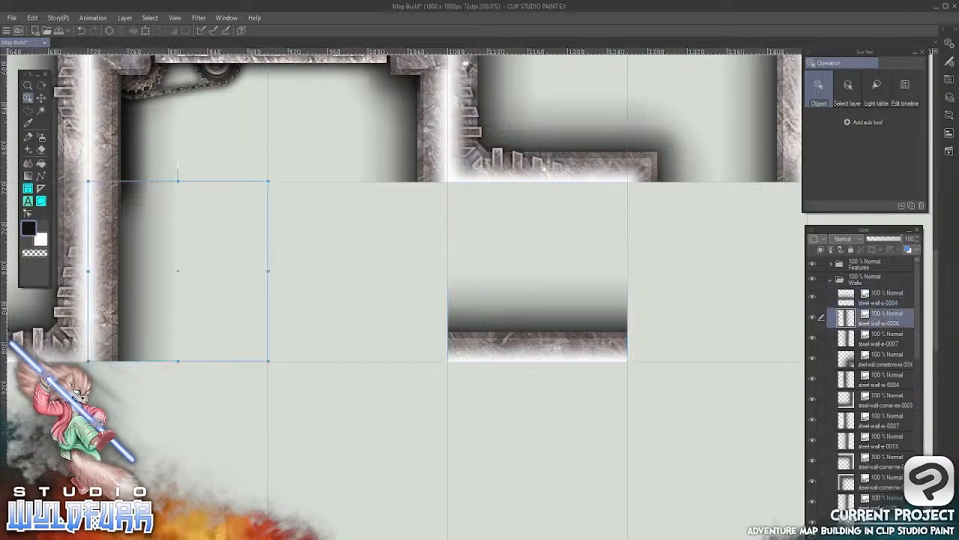
{"action": "key", "text": "Delete"}
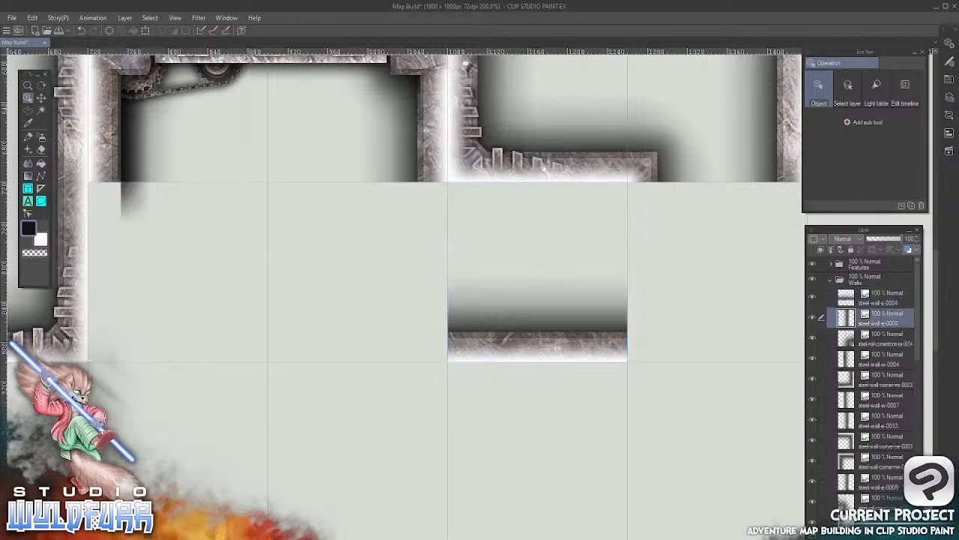
{"action": "left_click", "coordinate": [32, 17]}
{"action": "left_click", "coordinate": [43, 31]}
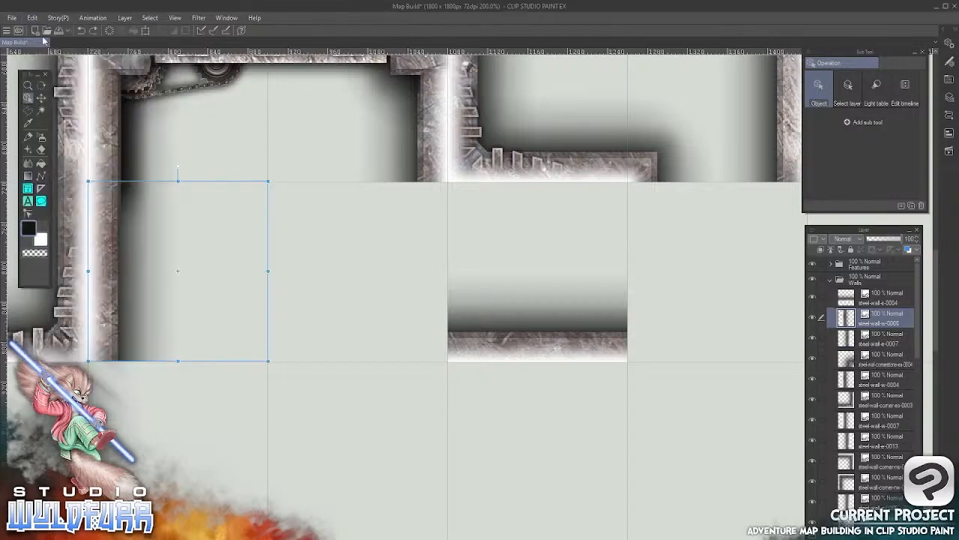
Delete the steel-wall-s-0004 layer from the Walls layer folder
{"action": "left_click", "coordinate": [555, 350]}
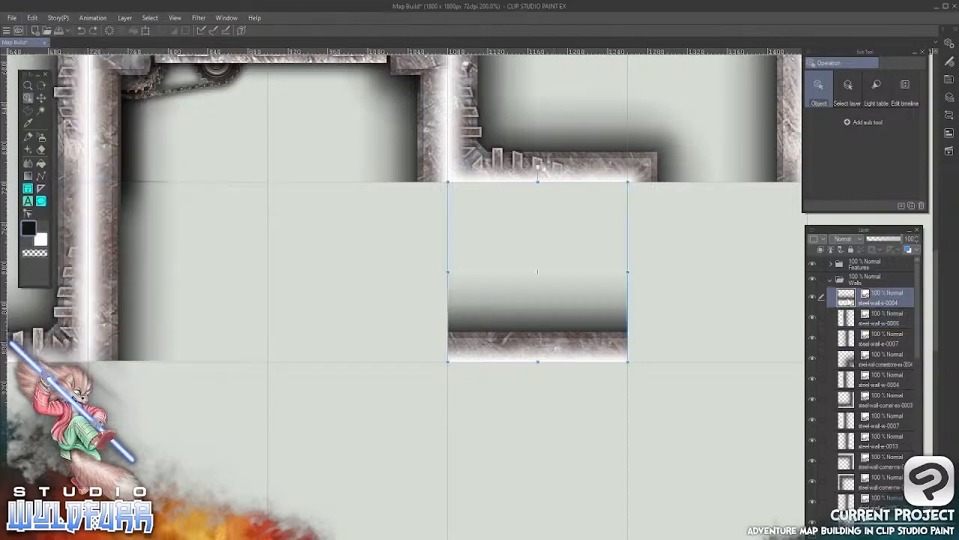
{"action": "left_click_drag", "start_coordinate": [850, 302], "coordinate": [850, 526]}
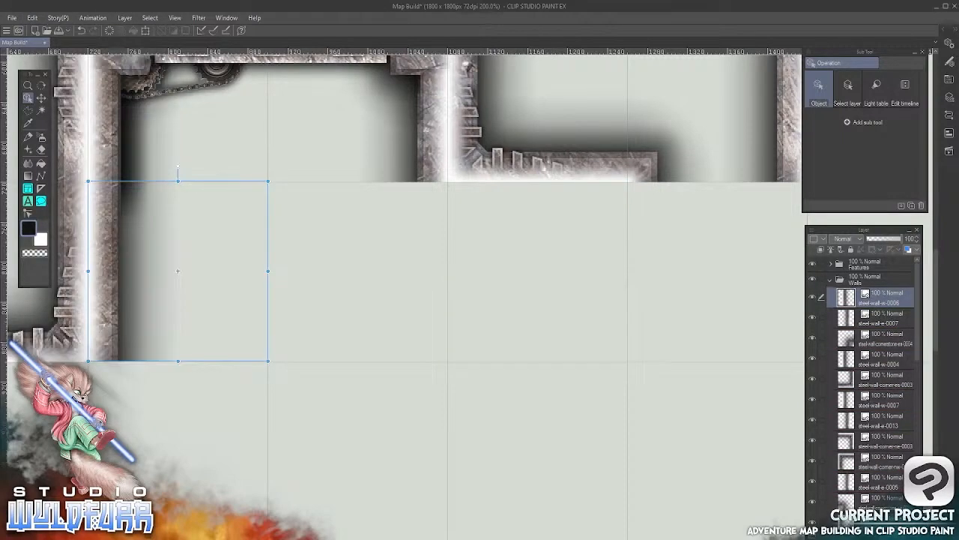
Open File Explorer's Dead Ends & Passageways folder and try to bring steel-wall-passageway-ew-0003.png into the map
{"action": "key", "text": "alt+Tab"}
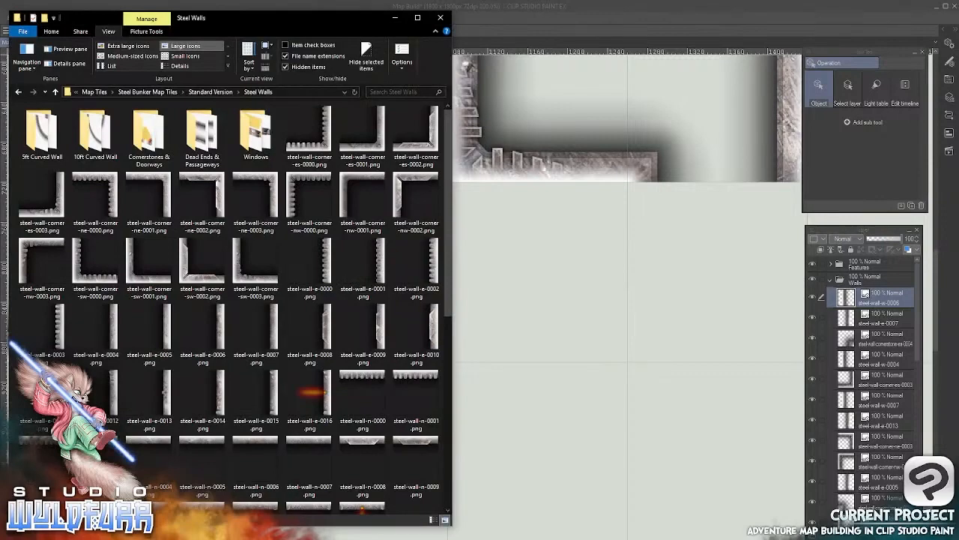
{"action": "double_click", "coordinate": [197, 142]}
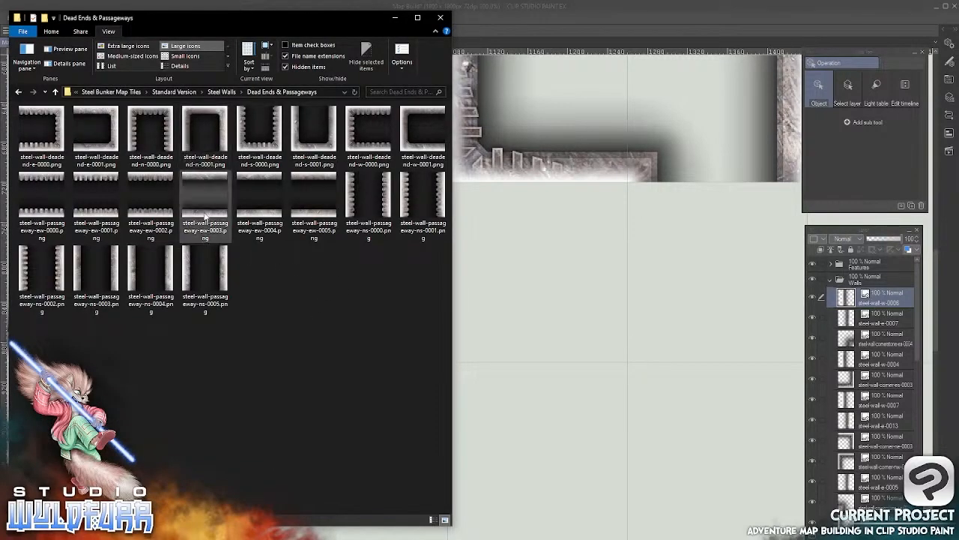
{"action": "left_click_drag", "start_coordinate": [204, 216], "coordinate": [588, 373]}
{"action": "left_click", "coordinate": [490, 293]}
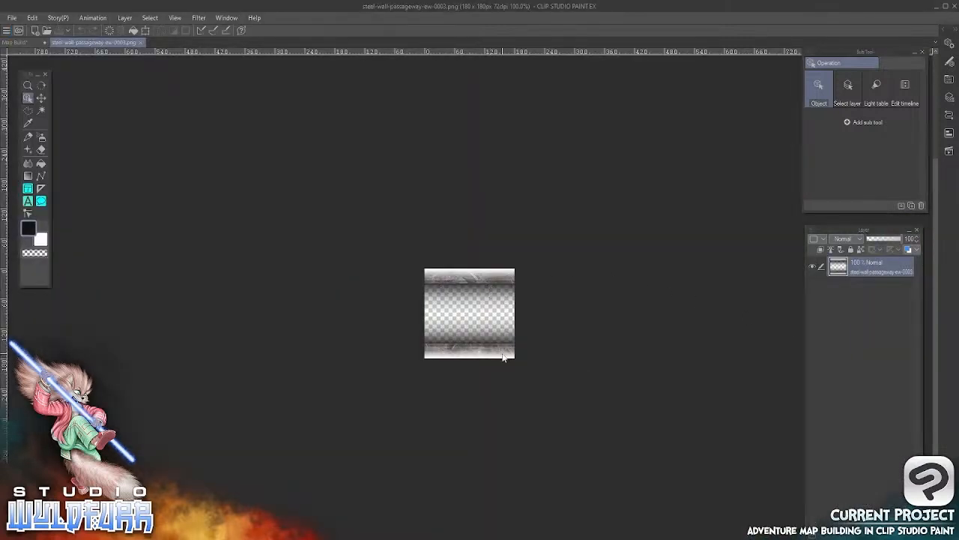
{"action": "key", "text": "ctrl+w"}
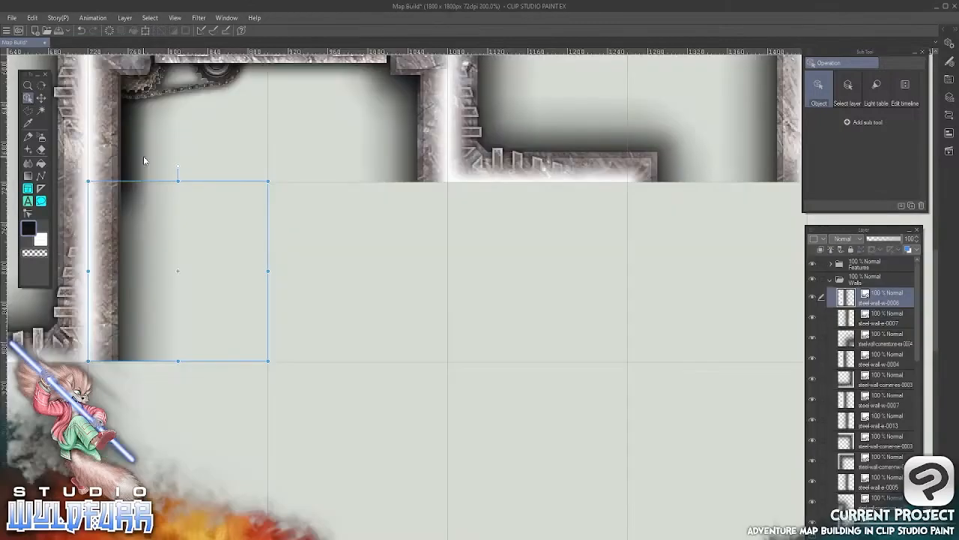
Import steel-wall-passageway-ew-0003.png into the Walls layer folder and place it in the grid cell beneath the right room's south wall
{"action": "left_click", "coordinate": [323, 537]}
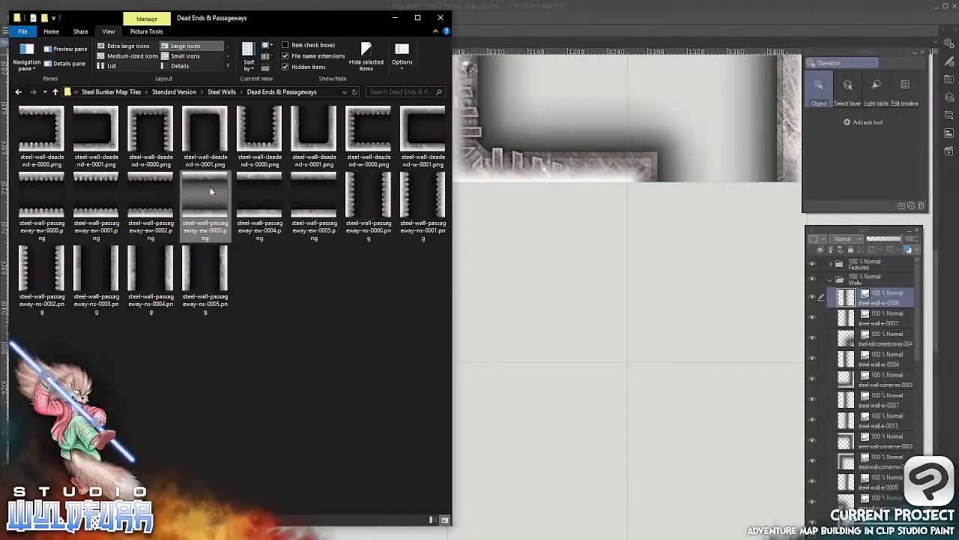
{"action": "left_click_drag", "start_coordinate": [210, 189], "coordinate": [850, 297]}
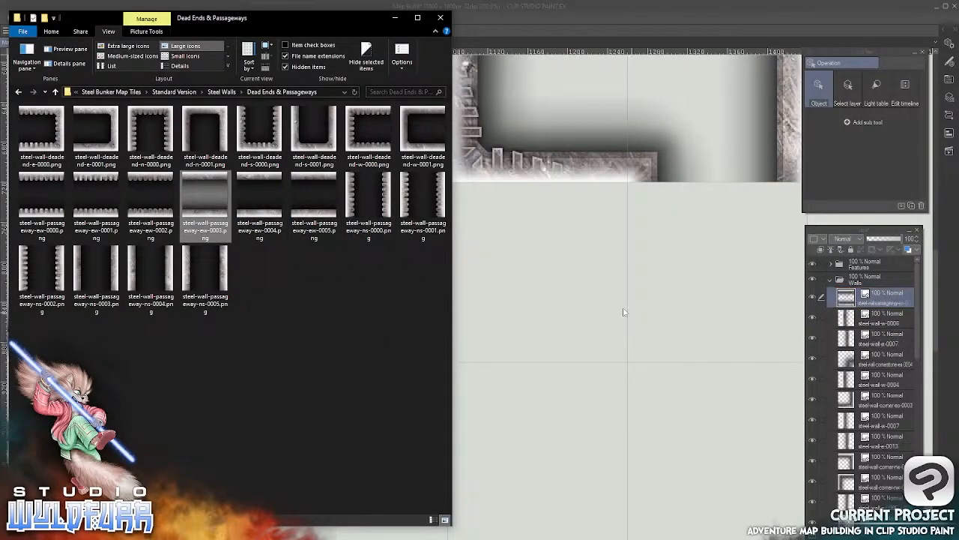
{"action": "left_click", "coordinate": [561, 18]}
{"action": "left_click_drag", "start_coordinate": [307, 283], "coordinate": [577, 197]}
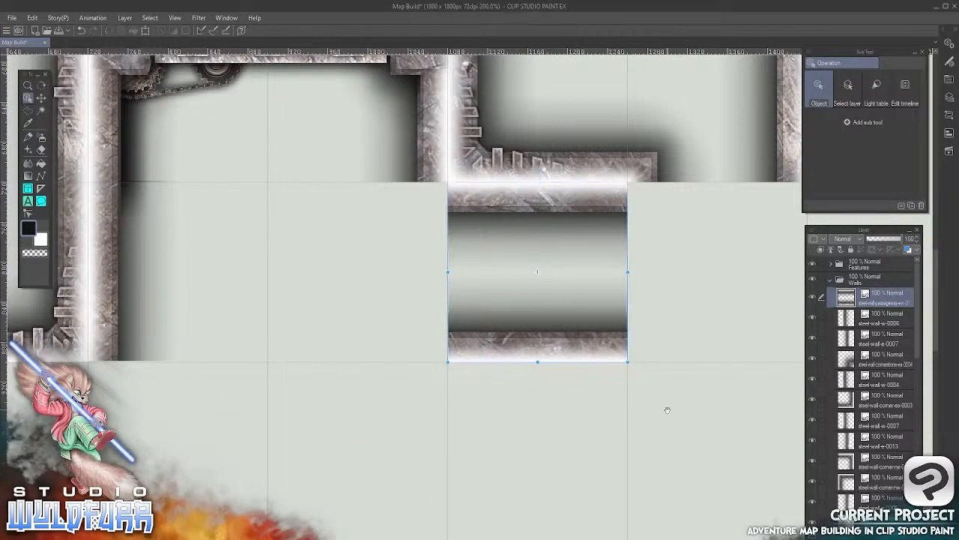
{"action": "left_click_drag", "start_coordinate": [668, 410], "coordinate": [414, 420]}
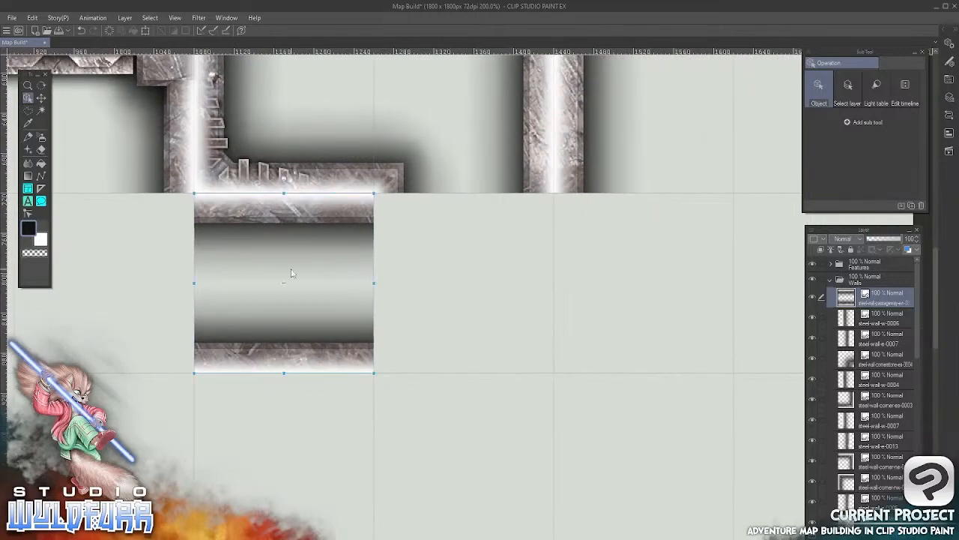
{"action": "left_click_drag", "start_coordinate": [579, 321], "coordinate": [571, 301]}
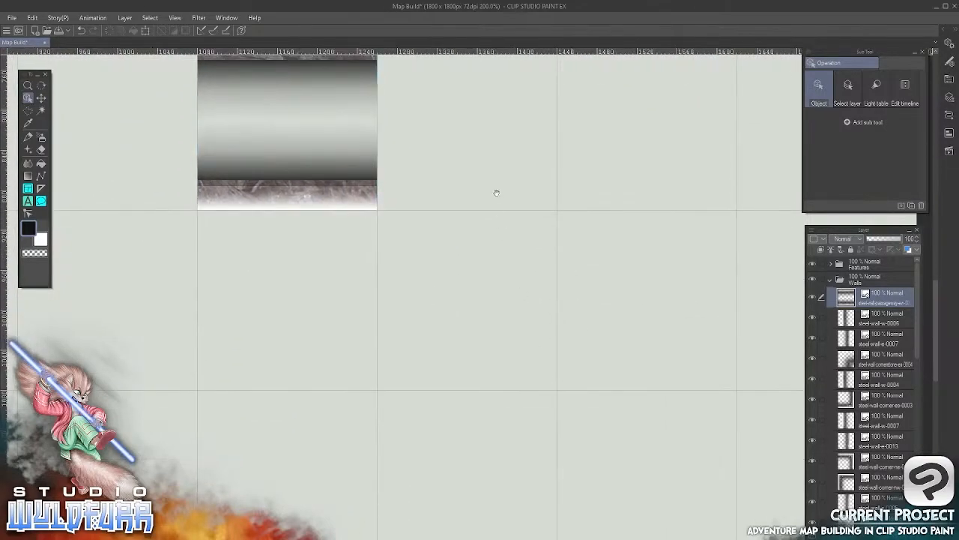
{"action": "left_click_drag", "start_coordinate": [487, 156], "coordinate": [528, 270]}
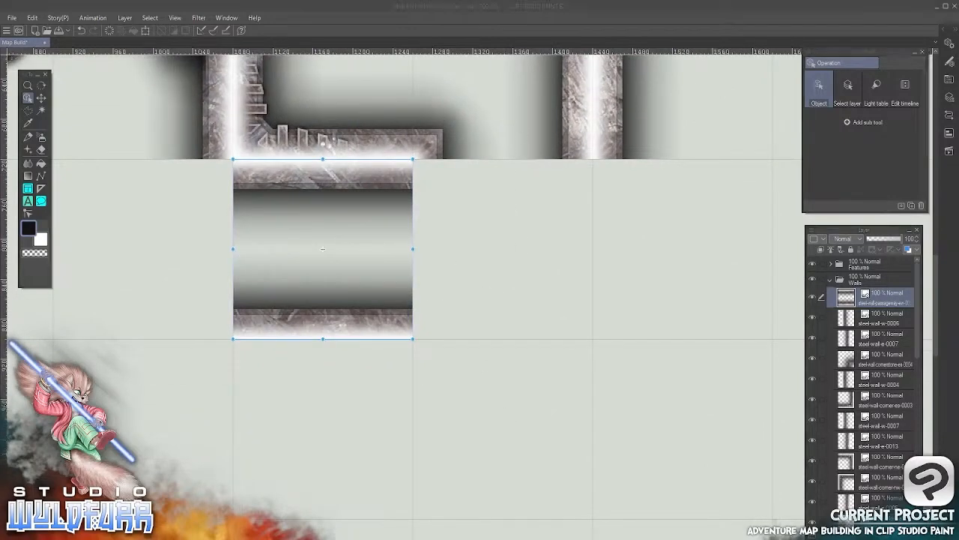
Import steel-wall-passageway-ns-0005.png into the Walls layer folder and place it in the grid cell diagonally below and east of the horizontal passageway
{"action": "key", "text": "alt+Tab"}
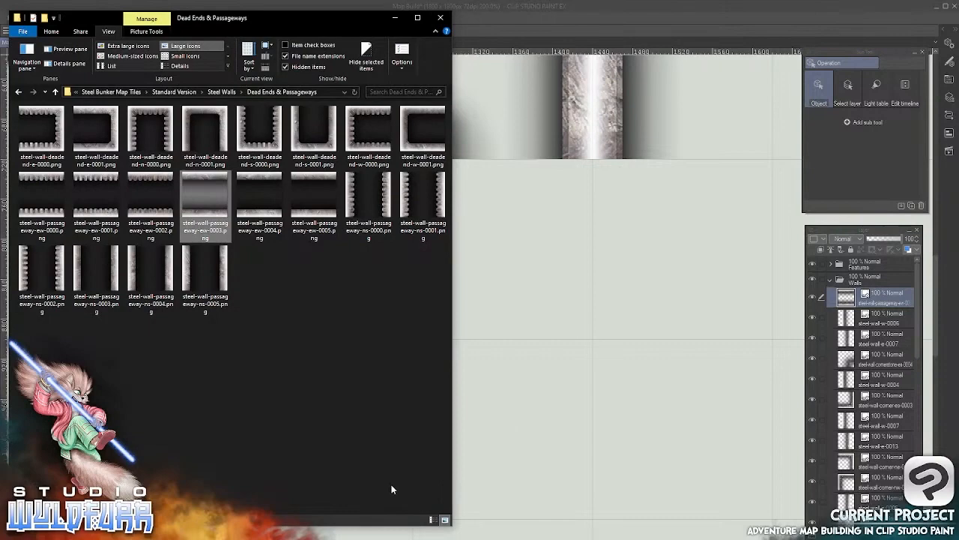
{"action": "left_click", "coordinate": [191, 272]}
{"action": "left_click_drag", "start_coordinate": [606, 287], "coordinate": [865, 292]}
{"action": "left_click", "coordinate": [640, 30]}
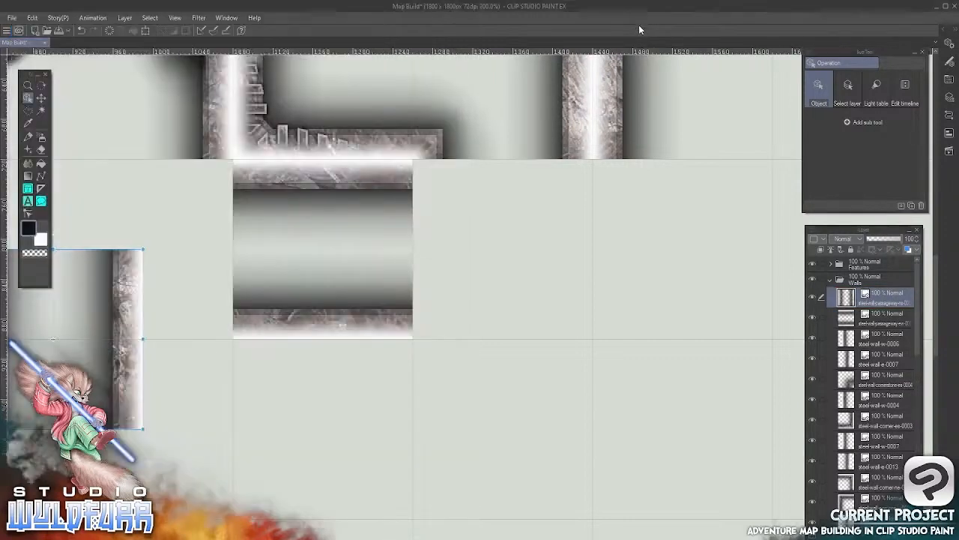
{"action": "left_click_drag", "start_coordinate": [140, 352], "coordinate": [573, 424]}
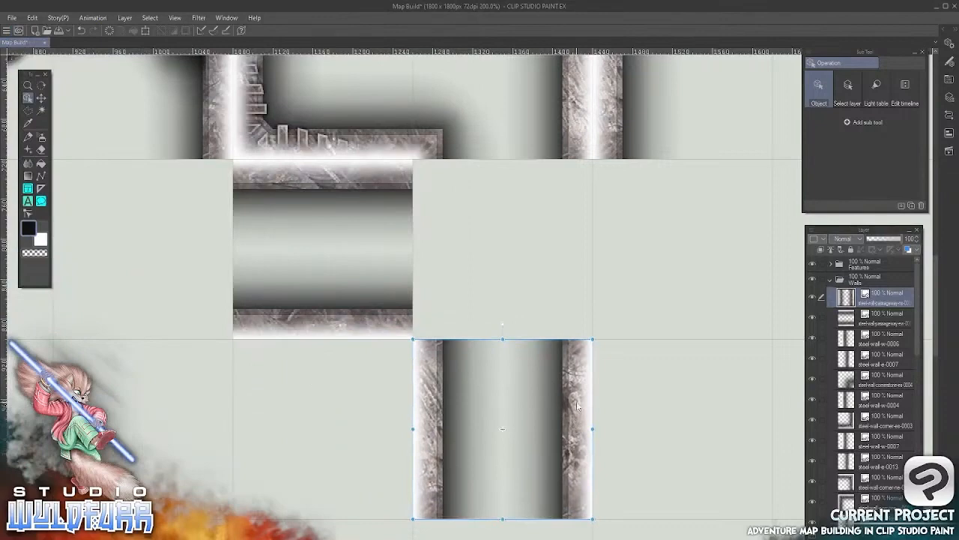
Import steel-wall-passageway-ns-0004.png into the Walls layer folder and place it in the grid cell directly beneath the vertical passageway tile
{"action": "scroll", "coordinate": [538, 409], "scroll_direction": "down", "scroll_amount": 5}
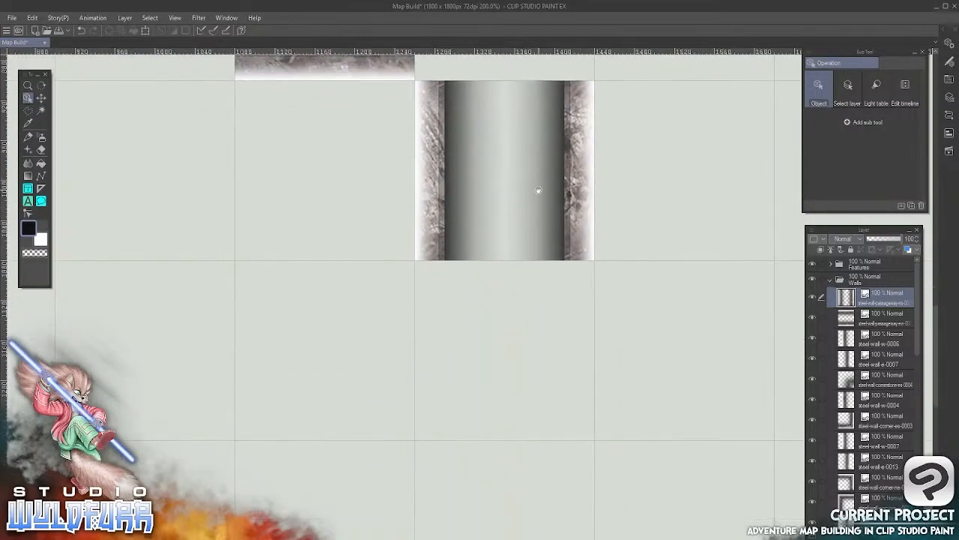
{"action": "key", "text": "alt+Tab"}
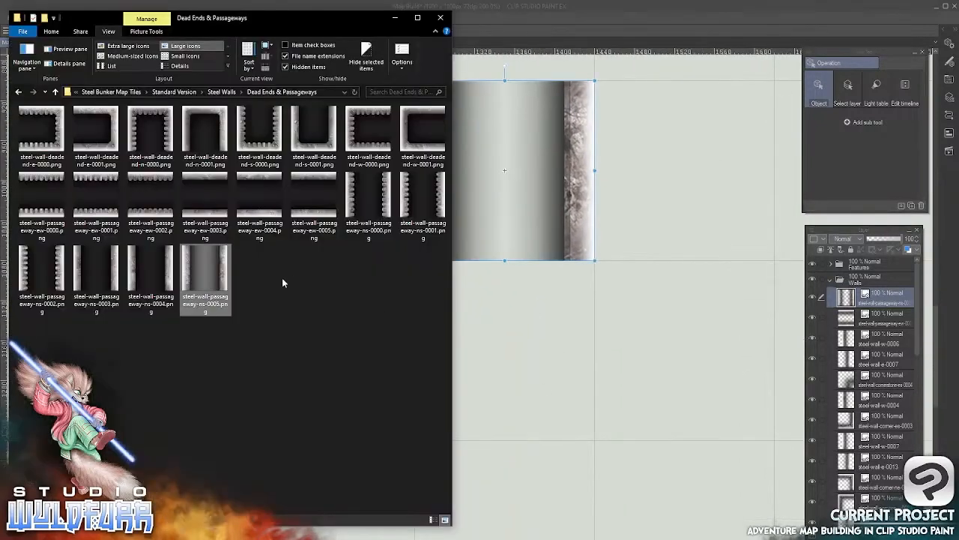
{"action": "left_click_drag", "start_coordinate": [144, 271], "coordinate": [845, 295]}
{"action": "key", "text": "alt+Tab"}
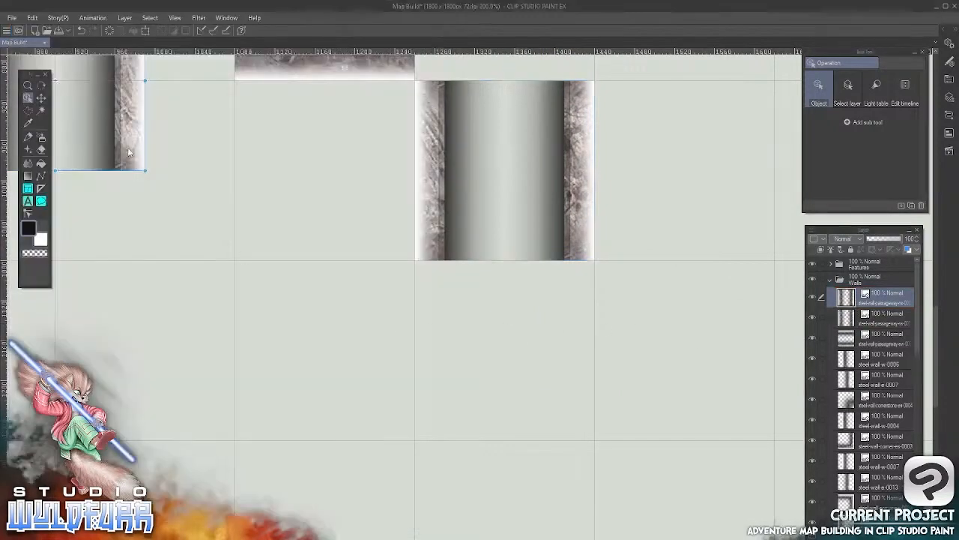
{"action": "left_click_drag", "start_coordinate": [128, 152], "coordinate": [579, 410]}
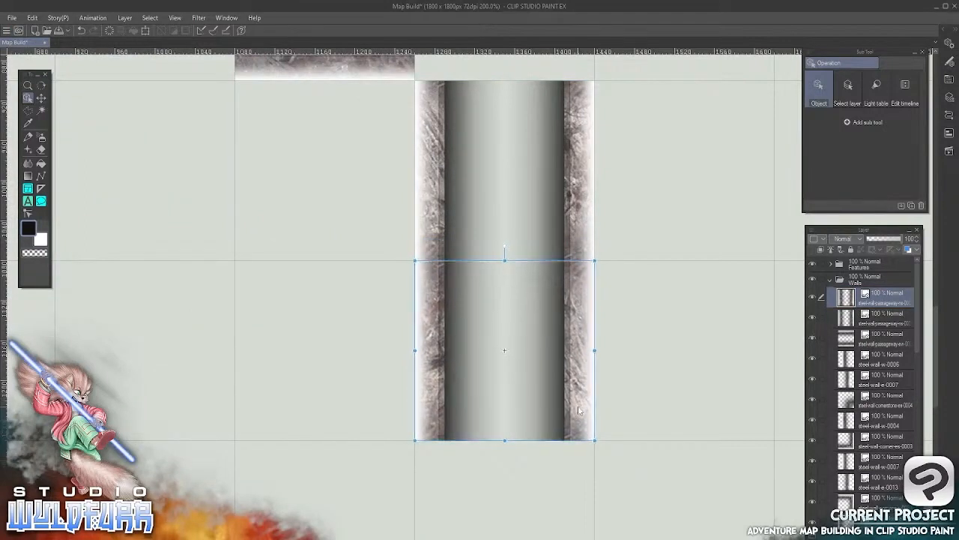
Import steel-wall-e-0008.png from the Steel Walls folder into the Walls layer folder and place it in the cell east of the horizontal passageway
{"action": "left_click_drag", "start_coordinate": [219, 285], "coordinate": [385, 485]}
{"action": "left_click_drag", "start_coordinate": [416, 331], "coordinate": [334, 479]}
{"action": "left_click_drag", "start_coordinate": [614, 341], "coordinate": [509, 290]}
{"action": "key", "text": "alt+Tab"}
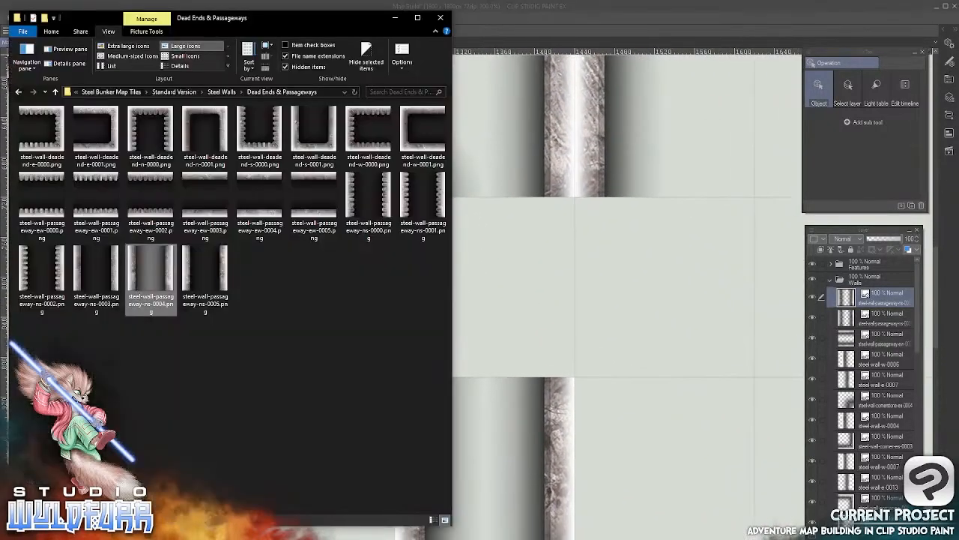
{"action": "left_click", "coordinate": [221, 91]}
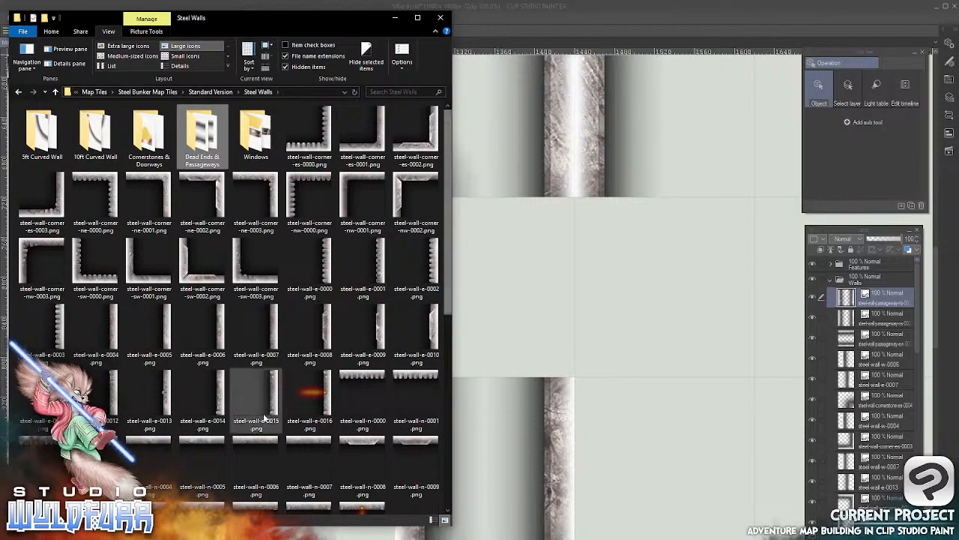
{"action": "left_click_drag", "start_coordinate": [327, 328], "coordinate": [849, 298]}
{"action": "left_click", "coordinate": [567, 283]}
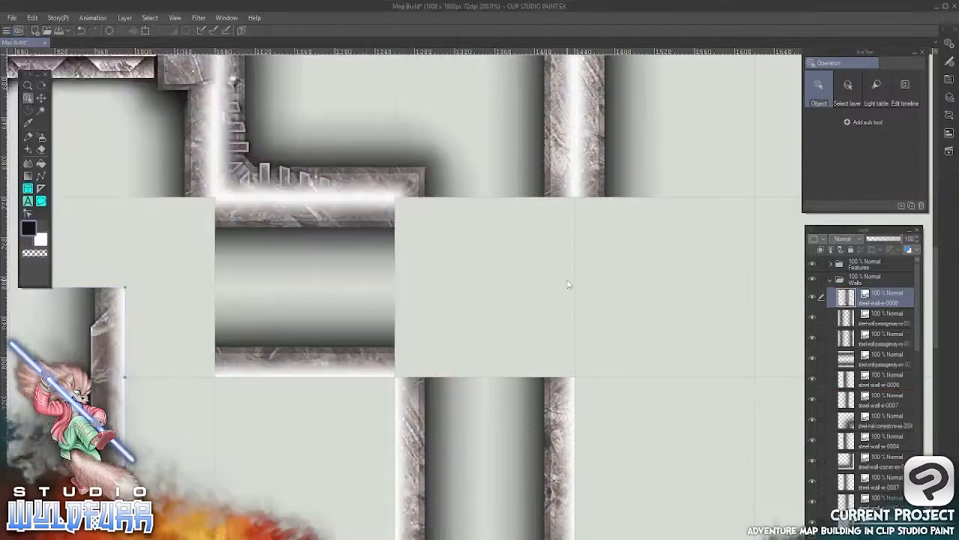
{"action": "left_click_drag", "start_coordinate": [110, 398], "coordinate": [559, 308]}
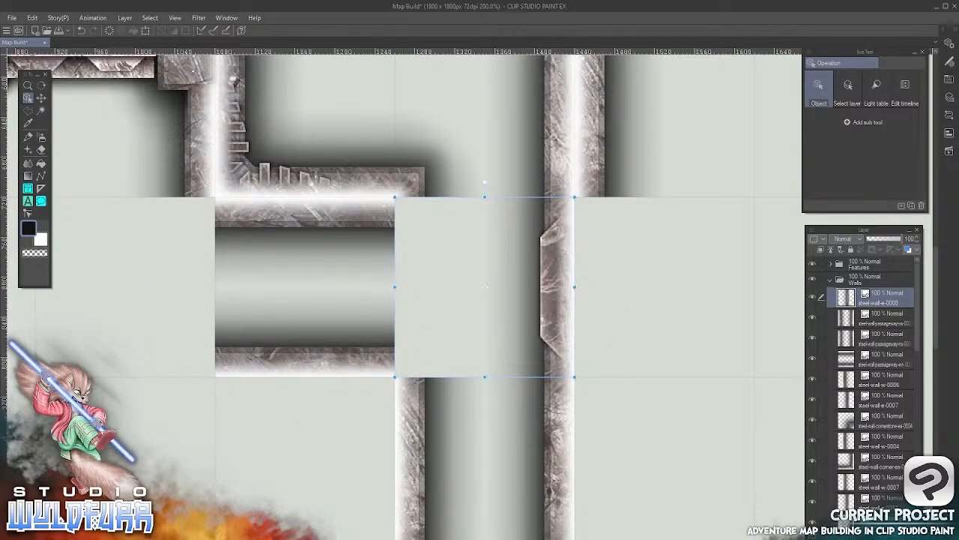
{"action": "key", "text": "alt+Tab"}
{"action": "left_click_drag", "start_coordinate": [446, 261], "coordinate": [458, 480]}
{"action": "left_click_drag", "start_coordinate": [356, 350], "coordinate": [684, 298]}
{"action": "left_click", "coordinate": [567, 9]}
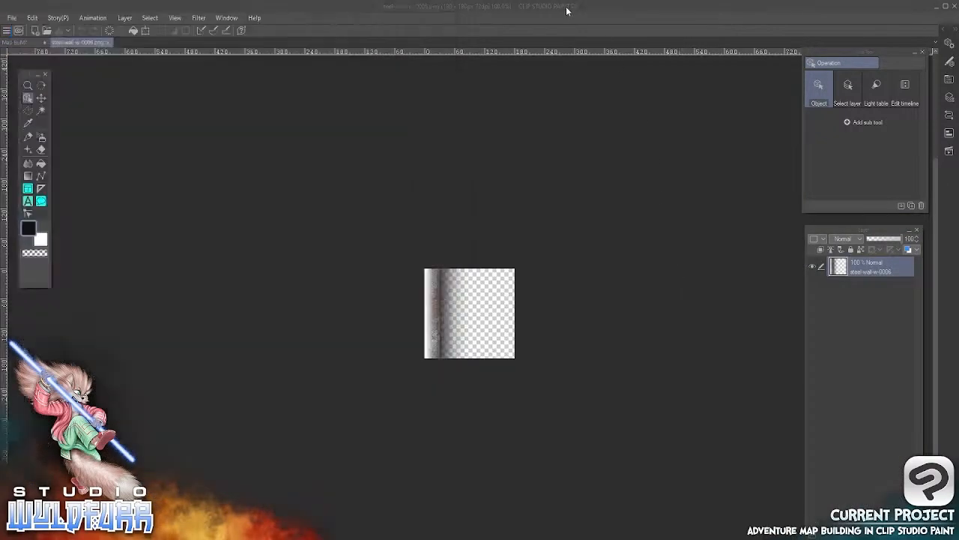
{"action": "left_click", "coordinate": [110, 41]}
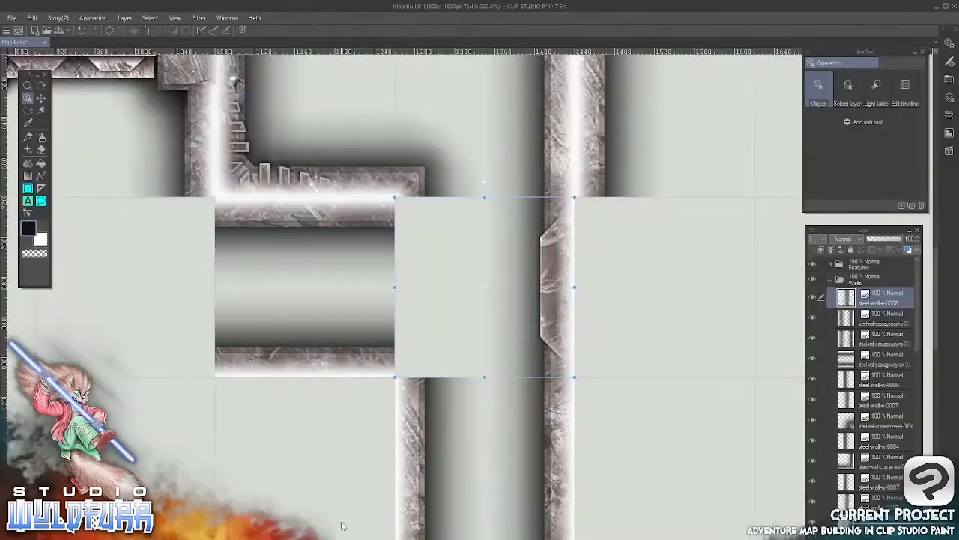
Import steel-wall-w-0006.png into the Walls layer folder and place it against the outer side of the steel-wall-e-0008 tile
{"action": "key", "text": "alt+Tab"}
{"action": "left_click_drag", "start_coordinate": [347, 343], "coordinate": [852, 292]}
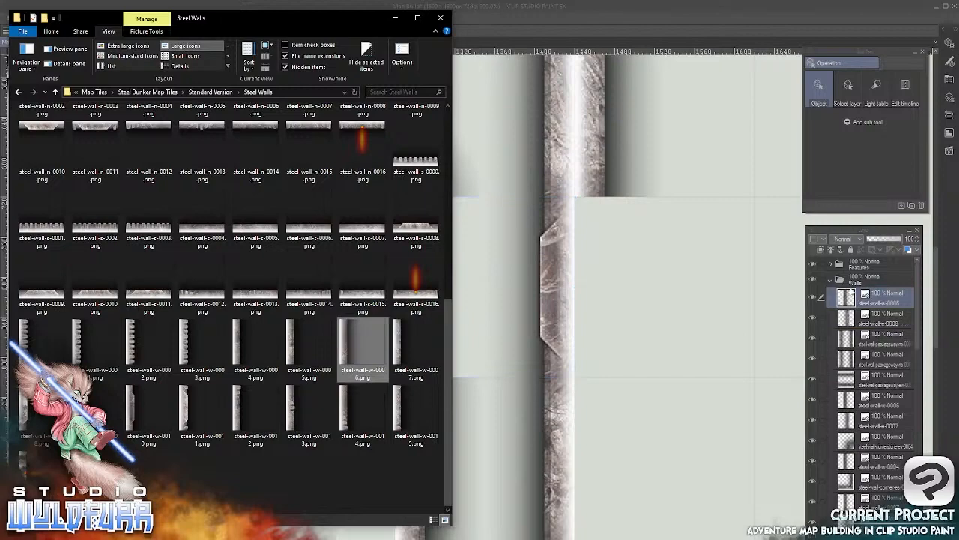
{"action": "left_click", "coordinate": [652, 9]}
{"action": "key", "text": "k"}
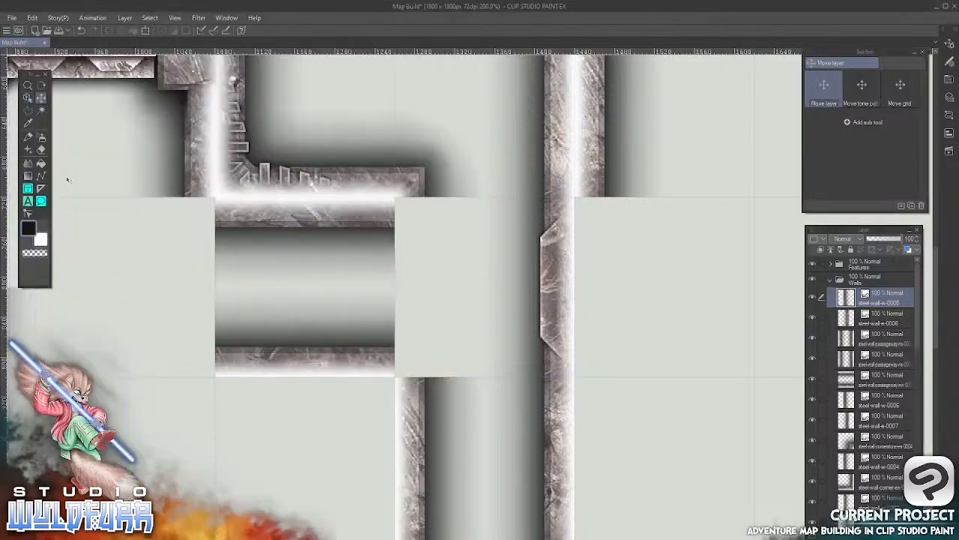
{"action": "left_click_drag", "start_coordinate": [21, 410], "coordinate": [153, 385]}
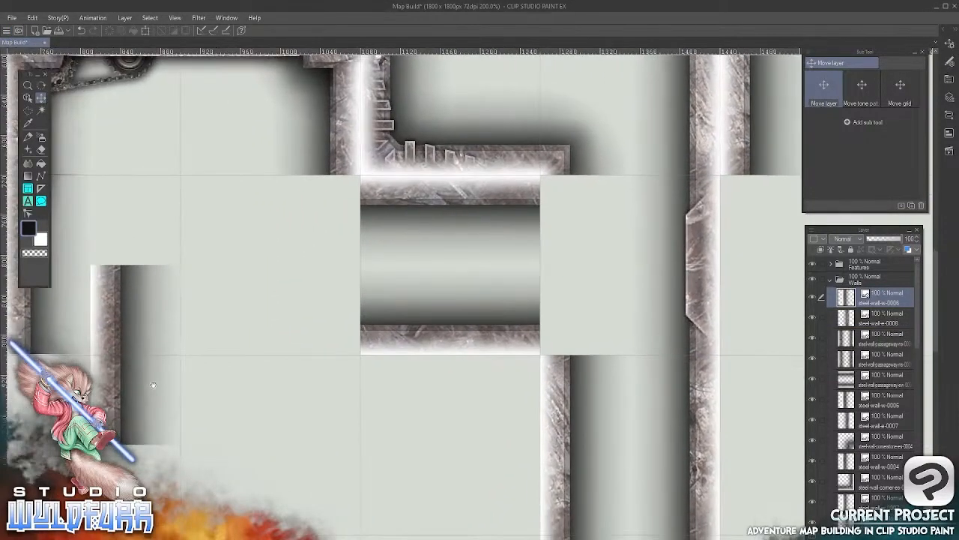
{"action": "left_click_drag", "start_coordinate": [109, 324], "coordinate": [738, 234]}
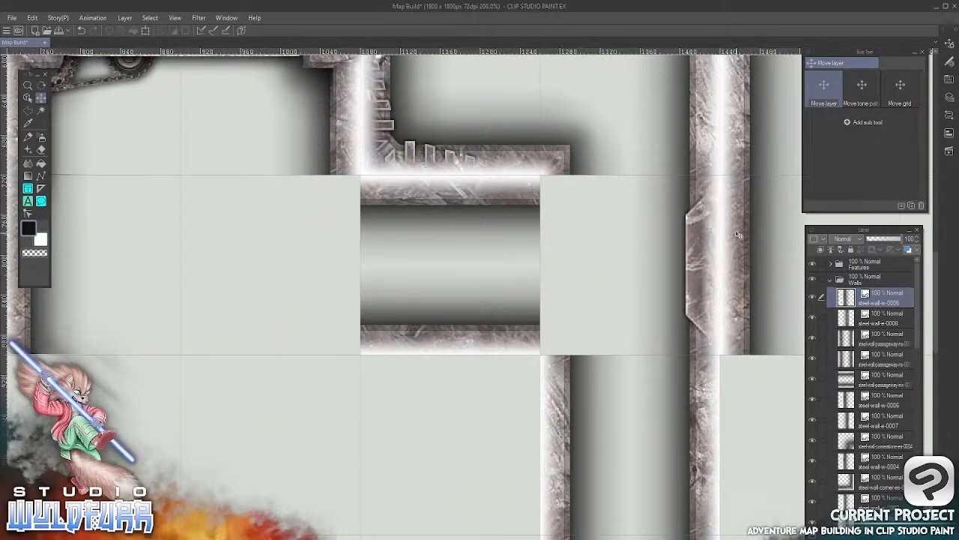
Import steel-wall-w-0004.png into the Walls layer folder and place it beneath steel-wall-w-0006, against the upper vertical passageway's east side
{"action": "left_click_drag", "start_coordinate": [717, 362], "coordinate": [507, 245]}
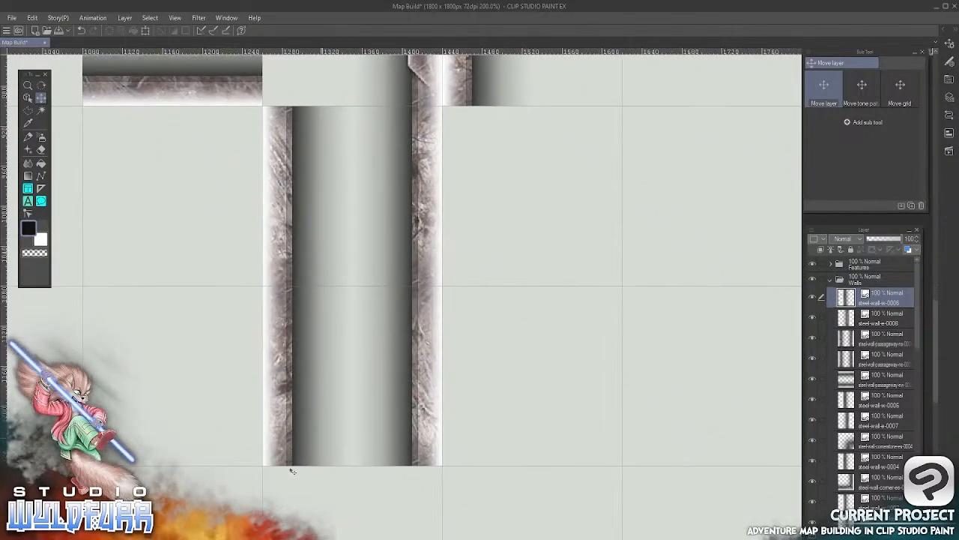
{"action": "key", "text": "alt+Tab"}
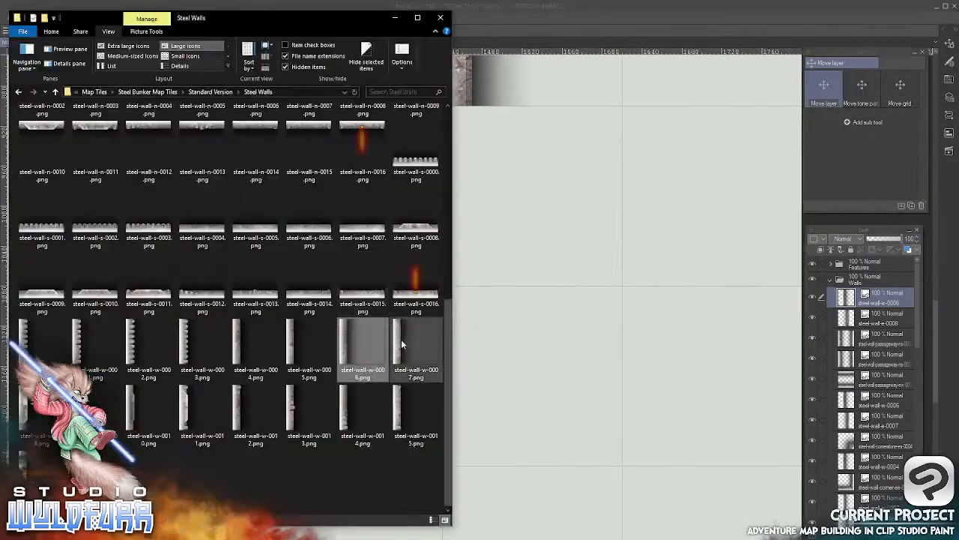
{"action": "mouse_move", "coordinate": [254, 347]}
{"action": "left_mouse_down"}
{"action": "mouse_move", "coordinate": [371, 369]}
{"action": "mouse_move", "coordinate": [852, 294]}
{"action": "mouse_move", "coordinate": [841, 287]}
{"action": "left_mouse_up"}
{"action": "left_click", "coordinate": [595, 14]}
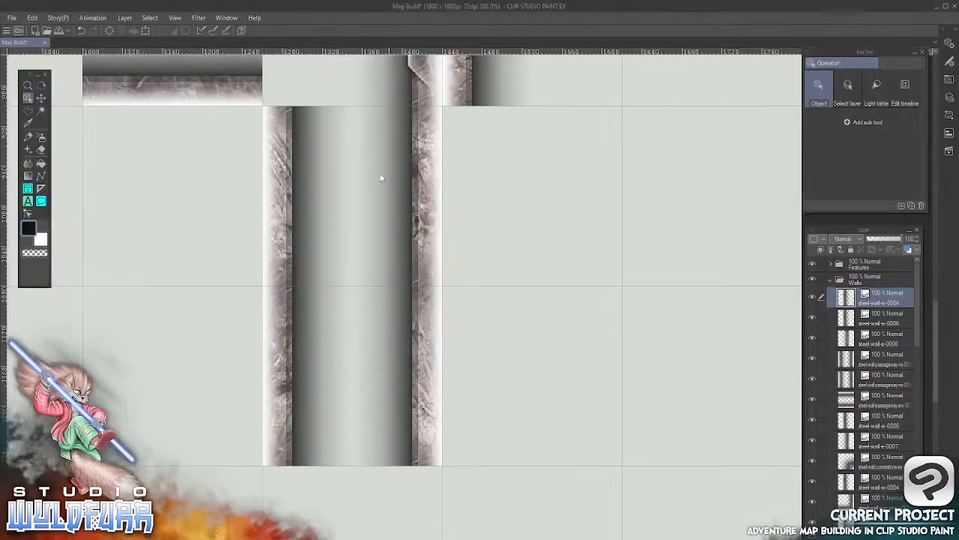
{"action": "left_click_drag", "start_coordinate": [183, 346], "coordinate": [340, 343]}
{"action": "left_click", "coordinate": [41, 97]}
{"action": "left_click_drag", "start_coordinate": [217, 169], "coordinate": [796, 302]}
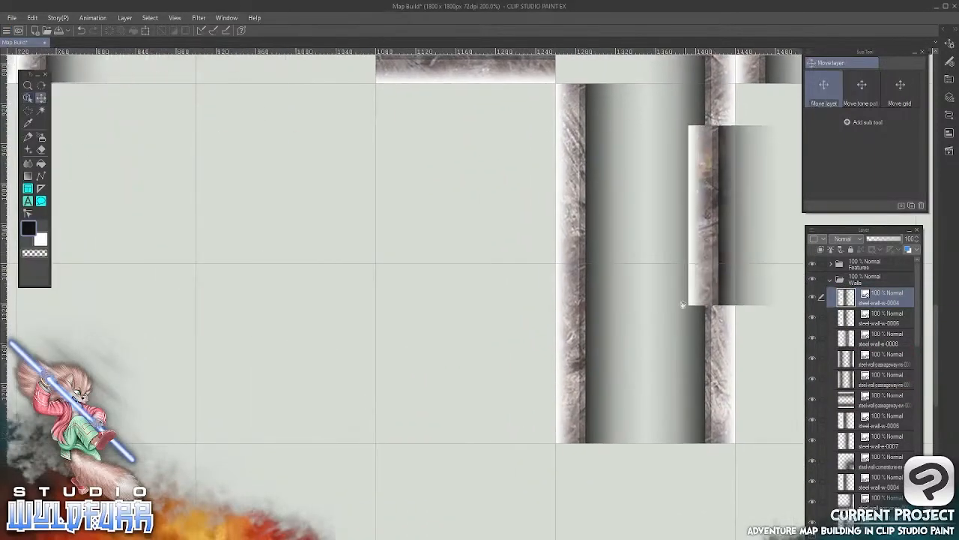
{"action": "left_click_drag", "start_coordinate": [650, 353], "coordinate": [390, 368]}
{"action": "left_click_drag", "start_coordinate": [439, 216], "coordinate": [481, 188]}
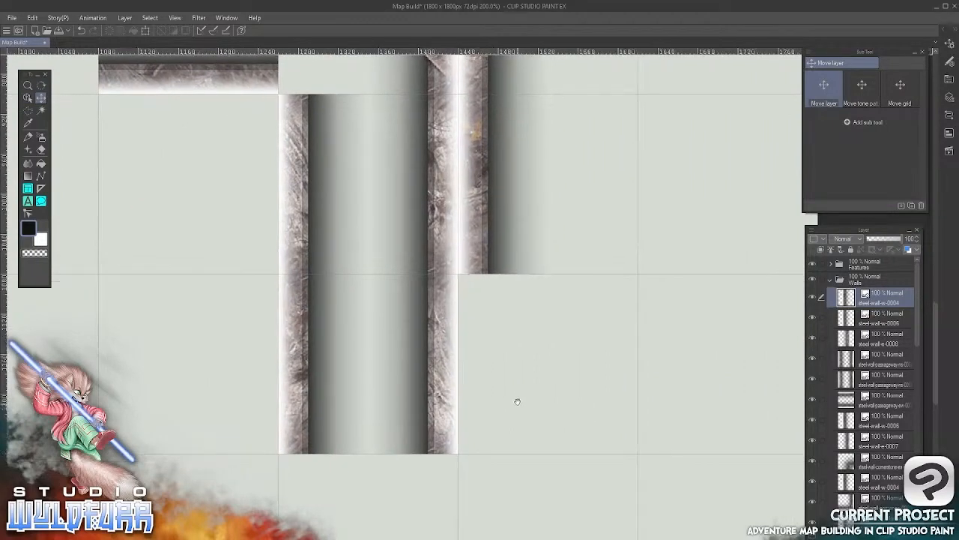
Import steel-wall-w-0005.png into the Walls layer folder and snap it to the grid cell beneath steel-wall-w-0004, alongside the lower vertical passageway
{"action": "left_click_drag", "start_coordinate": [516, 398], "coordinate": [489, 223]}
{"action": "scroll", "coordinate": [402, 351], "scroll_direction": "down", "scroll_amount": 4}
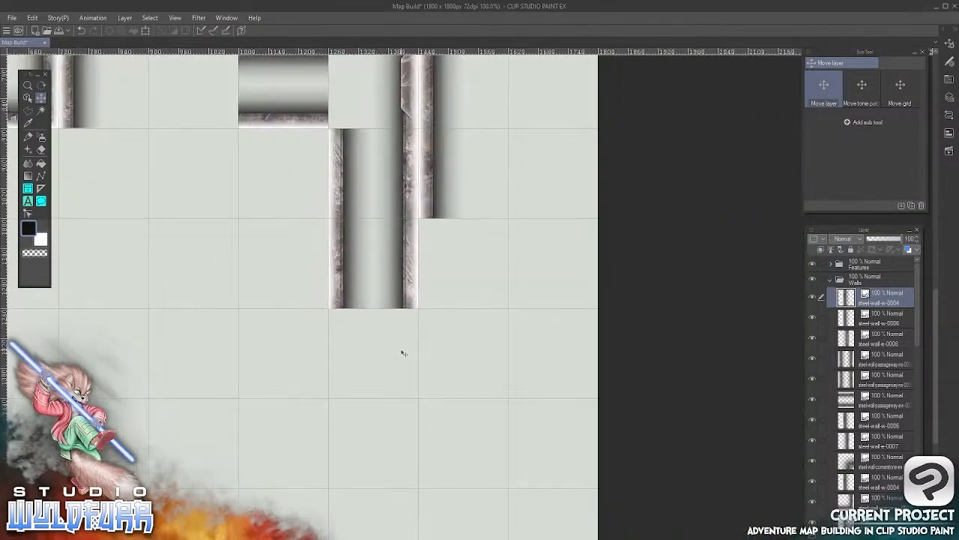
{"action": "left_click_drag", "start_coordinate": [412, 242], "coordinate": [507, 438]}
{"action": "key", "text": "alt+Tab"}
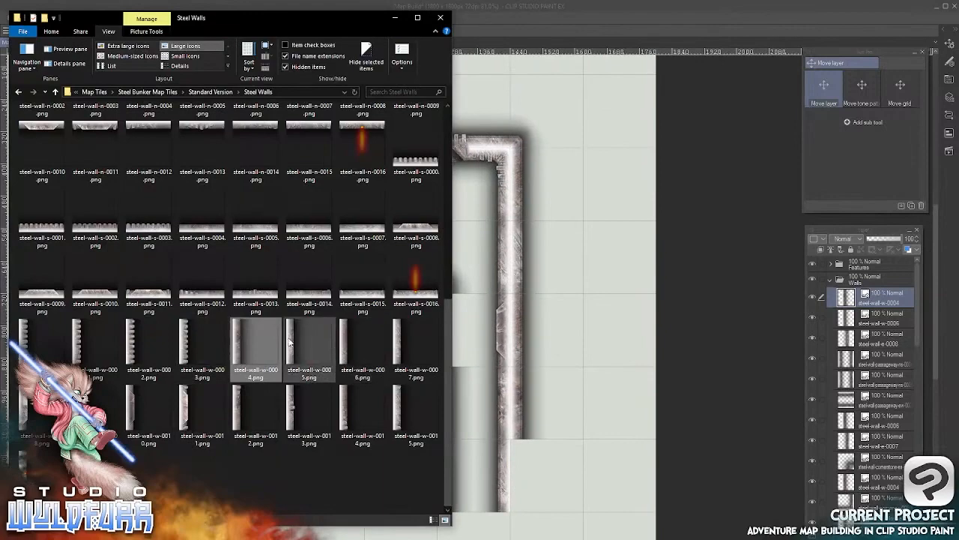
{"action": "left_click", "coordinate": [322, 346]}
{"action": "left_click_drag", "start_coordinate": [731, 331], "coordinate": [855, 288]}
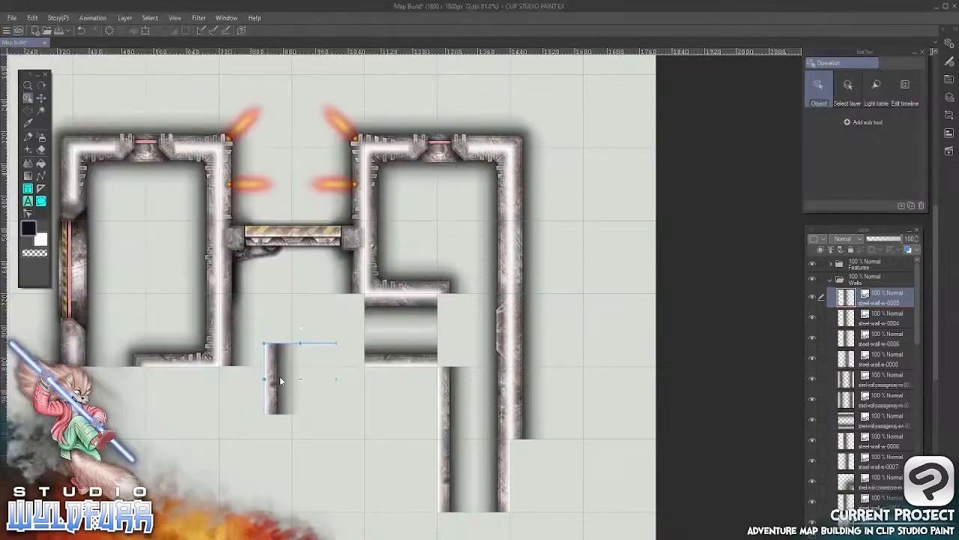
{"action": "left_click_drag", "start_coordinate": [280, 376], "coordinate": [524, 469]}
{"action": "scroll", "coordinate": [524, 466], "scroll_direction": "down", "scroll_amount": 3}
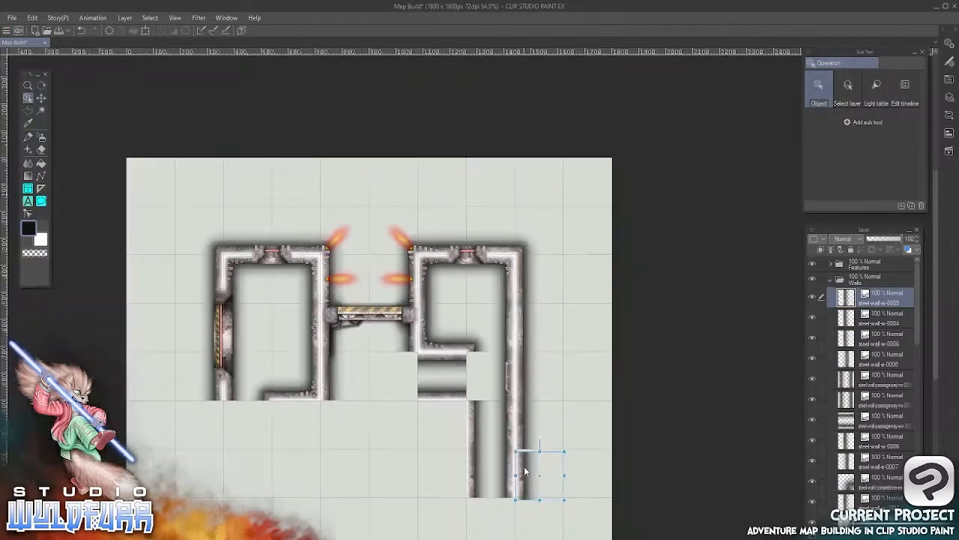
{"action": "scroll", "coordinate": [523, 466], "scroll_direction": "up", "scroll_amount": 4}
{"action": "scroll", "coordinate": [516, 446], "scroll_direction": "up", "scroll_amount": 3}
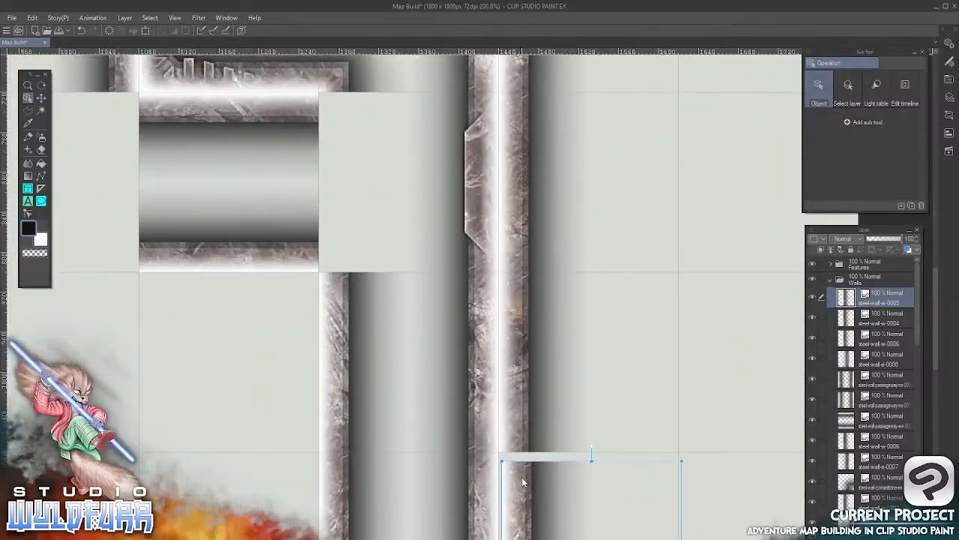
{"action": "left_click_drag", "start_coordinate": [519, 473], "coordinate": [477, 240]}
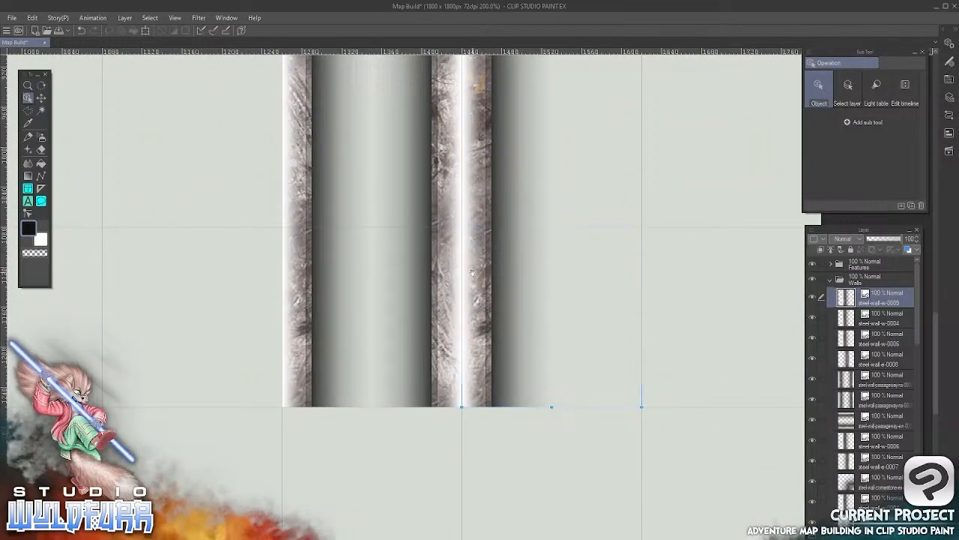
Find the doorway wall tiles in the Cornerstones & Doorways subfolder of the Steel Walls image folder
{"action": "left_click_drag", "start_coordinate": [417, 194], "coordinate": [454, 432]}
{"action": "left_click_drag", "start_coordinate": [451, 238], "coordinate": [545, 298]}
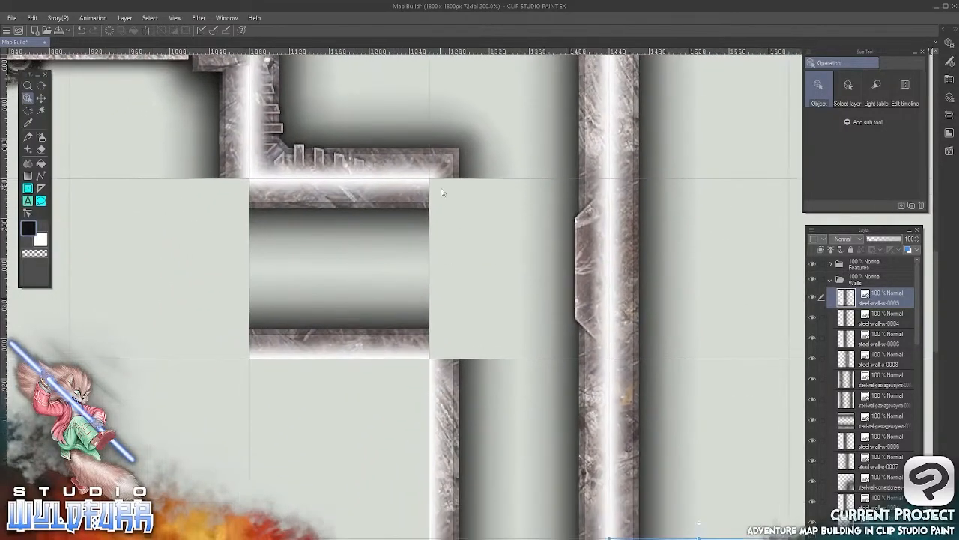
{"action": "left_click", "coordinate": [309, 346]}
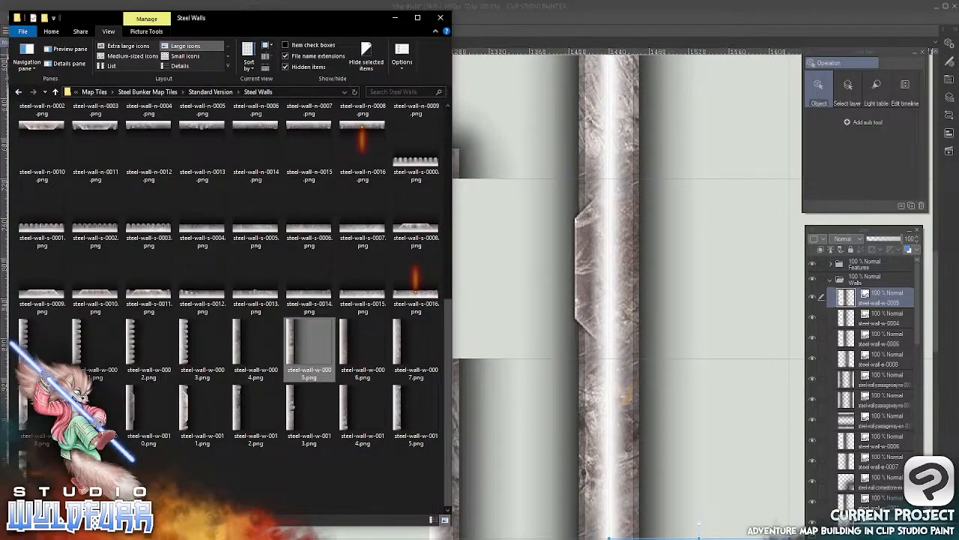
{"action": "left_click", "coordinate": [212, 91]}
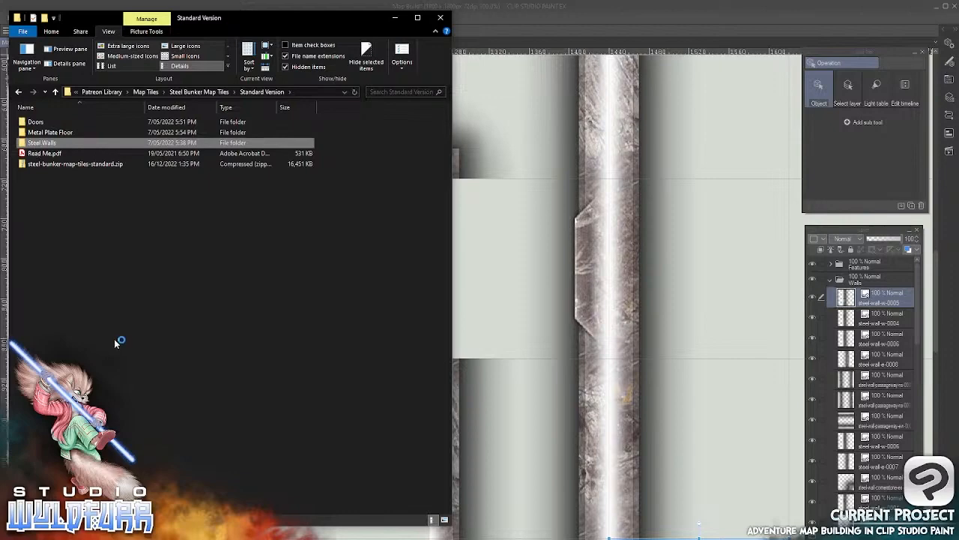
{"action": "double_click", "coordinate": [39, 143]}
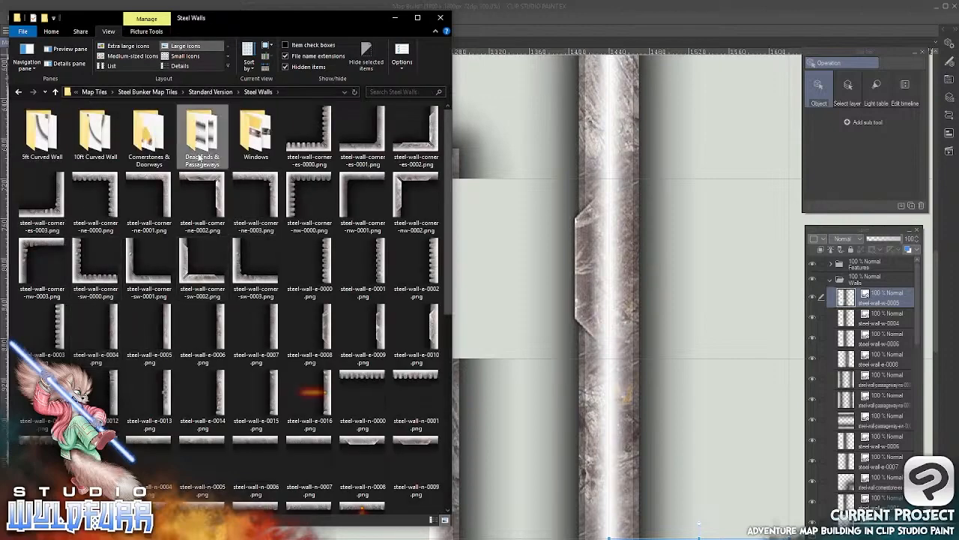
{"action": "double_click", "coordinate": [198, 154]}
{"action": "left_click", "coordinate": [257, 92]}
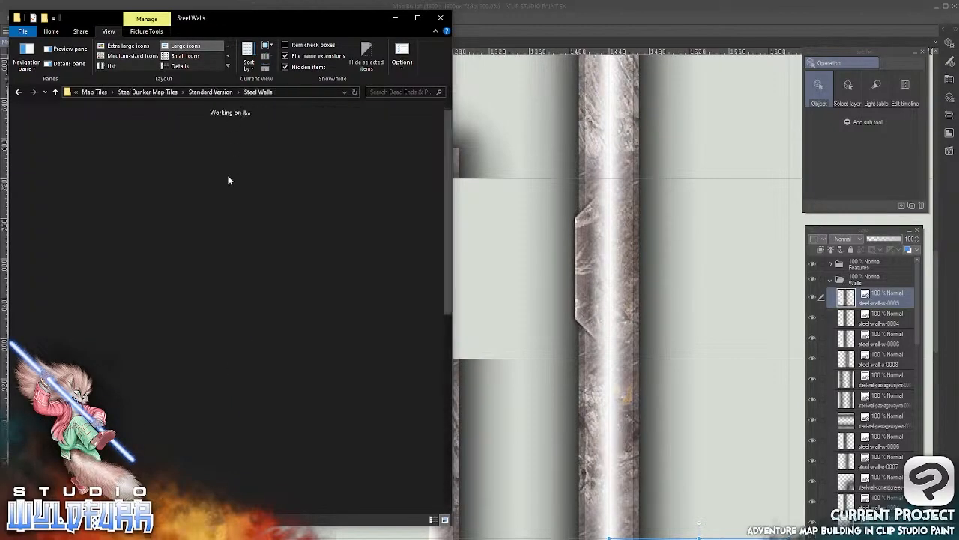
{"action": "double_click", "coordinate": [150, 166]}
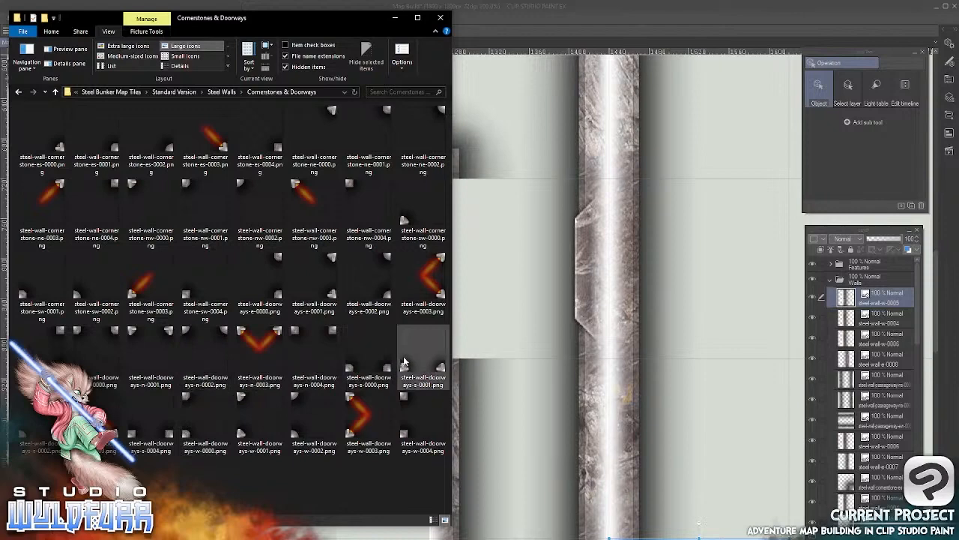
Import steel-wall-doorways-w-0004.png into the Walls layer folder and place it in the cell at the east end of the horizontal passageway
{"action": "left_click_drag", "start_coordinate": [407, 399], "coordinate": [851, 296]}
{"action": "left_click", "coordinate": [607, 27]}
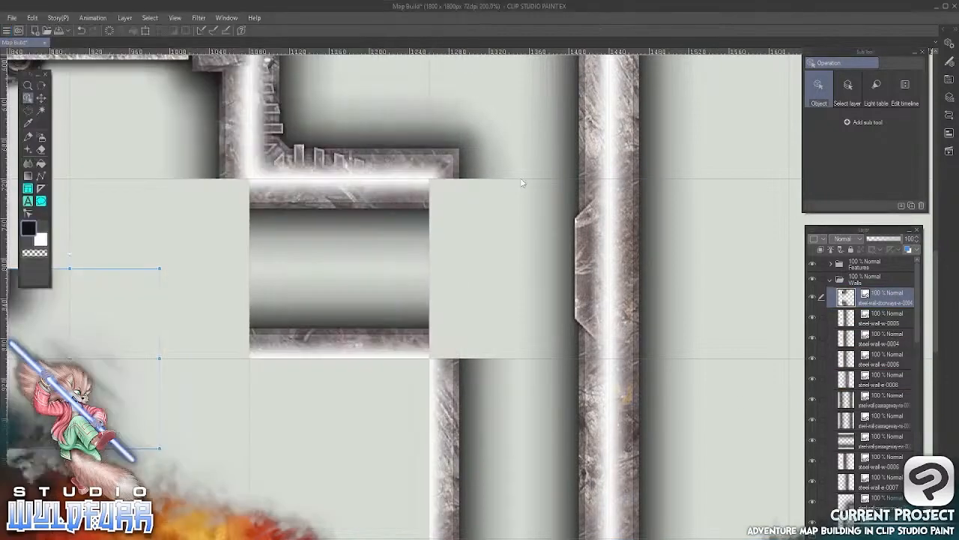
{"action": "left_click", "coordinate": [41, 97]}
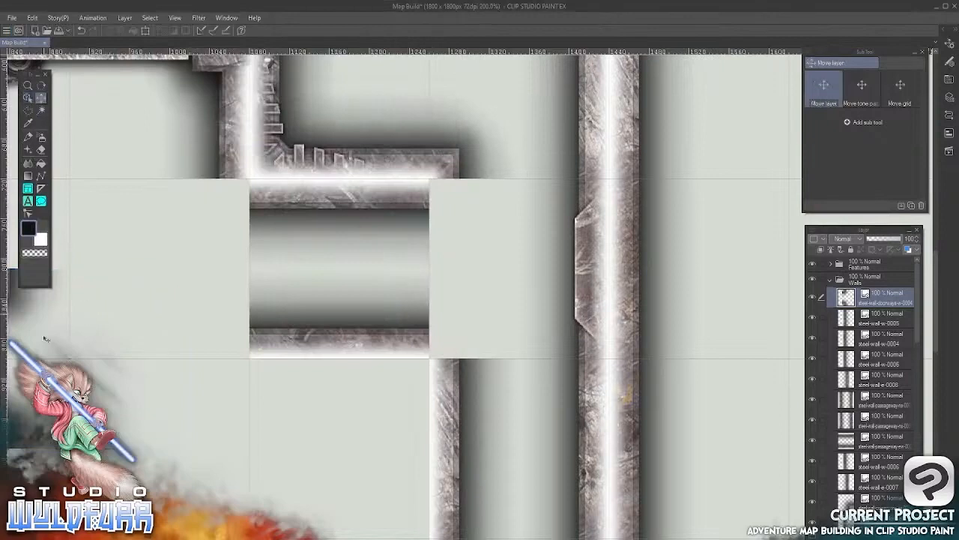
{"action": "left_click_drag", "start_coordinate": [281, 369], "coordinate": [443, 195]}
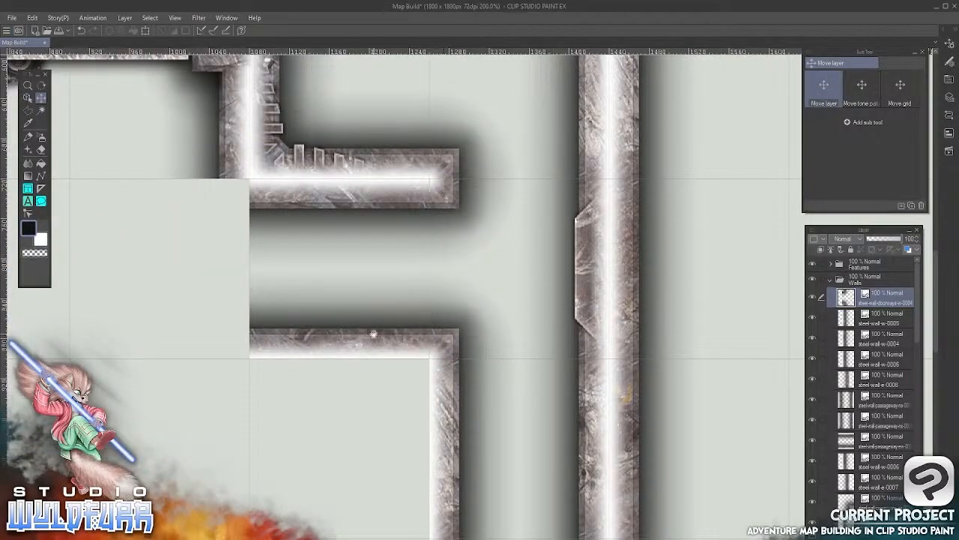
Import steel-wall-doorways-e-0004.png into the Walls layer folder and snap it to the cell at the west end of the horizontal passageway
{"action": "left_click_drag", "start_coordinate": [271, 320], "coordinate": [589, 360]}
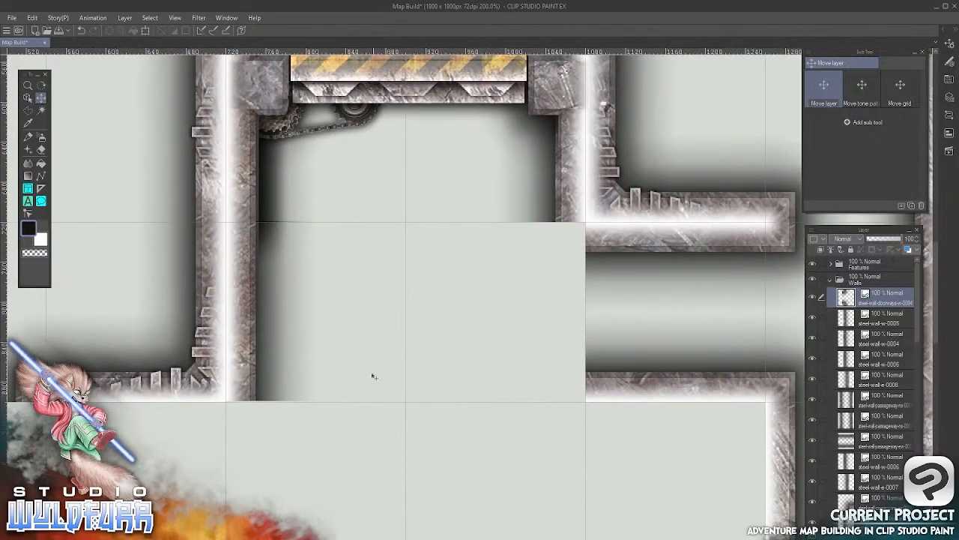
{"action": "key", "text": "alt+Tab"}
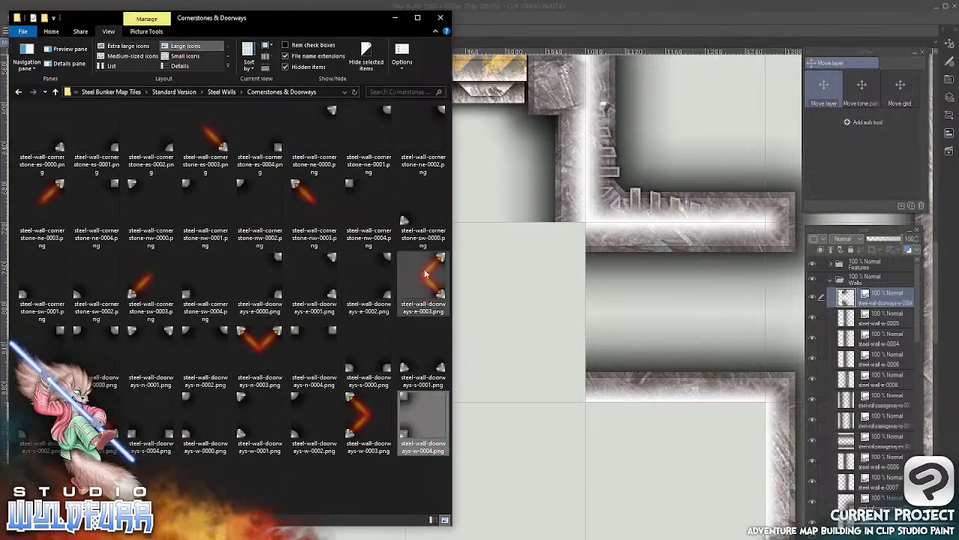
{"action": "left_click_drag", "start_coordinate": [50, 346], "coordinate": [842, 294]}
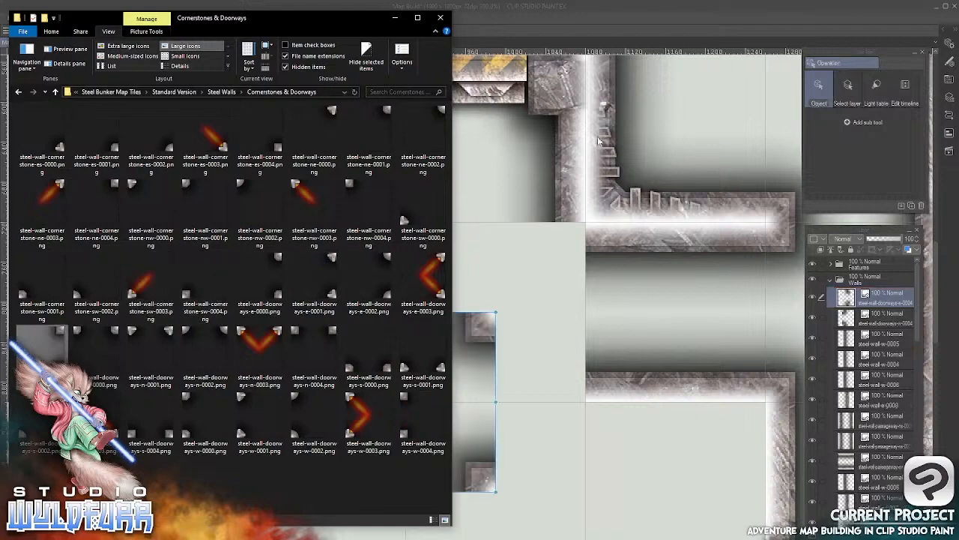
{"action": "left_click", "coordinate": [578, 24]}
{"action": "left_click_drag", "start_coordinate": [477, 341], "coordinate": [568, 245]}
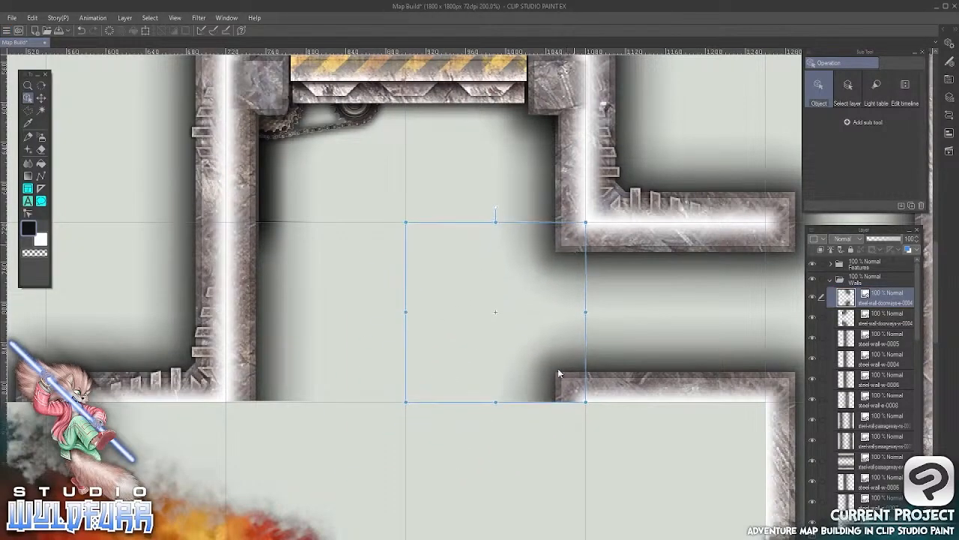
Collapse the Walls layer folder and import Metal-Slot-Door-0001.png from the Doors image folder into the Features layer folder
{"action": "left_click", "coordinate": [830, 280]}
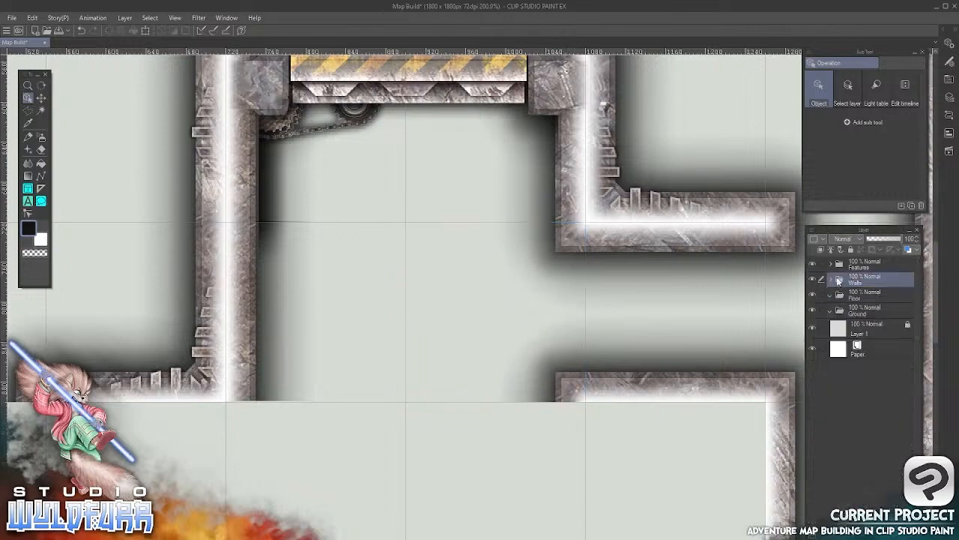
{"action": "left_click", "coordinate": [829, 264]}
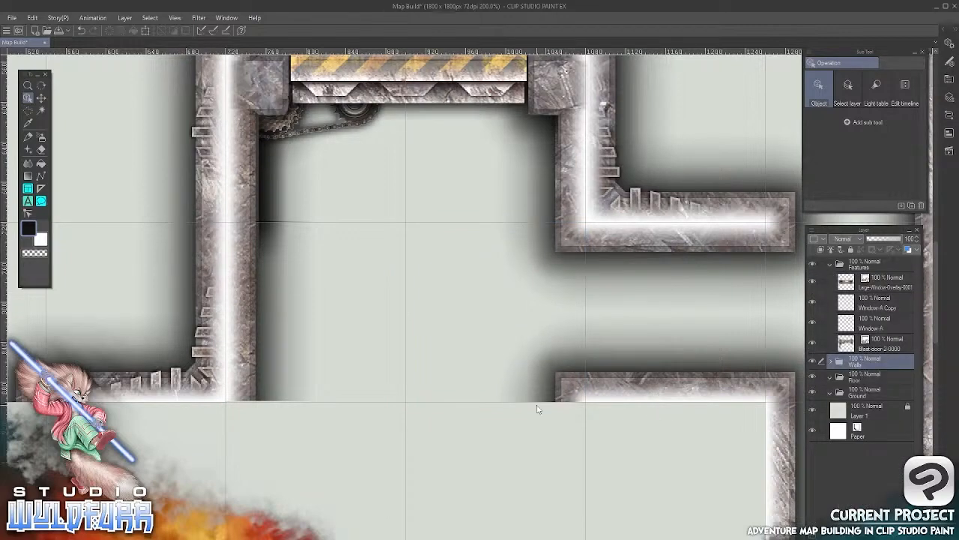
{"action": "key", "text": "alt+Tab"}
{"action": "left_click", "coordinate": [222, 92]}
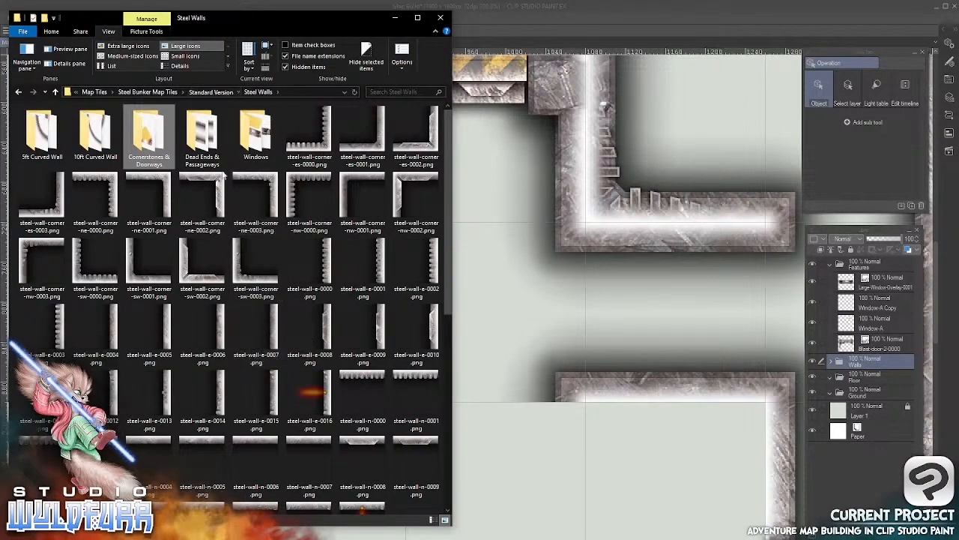
{"action": "left_click", "coordinate": [225, 91]}
{"action": "double_click", "coordinate": [39, 124]}
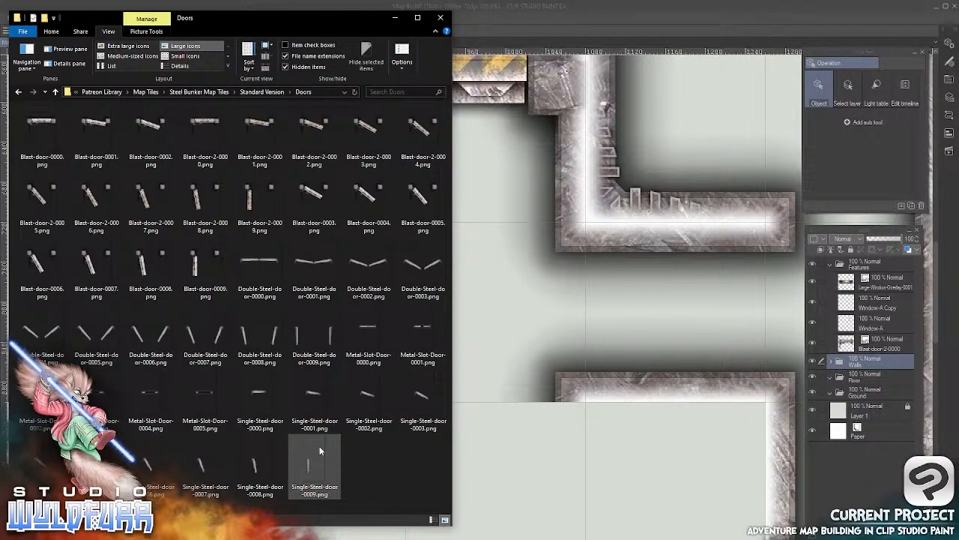
{"action": "left_click", "coordinate": [428, 337]}
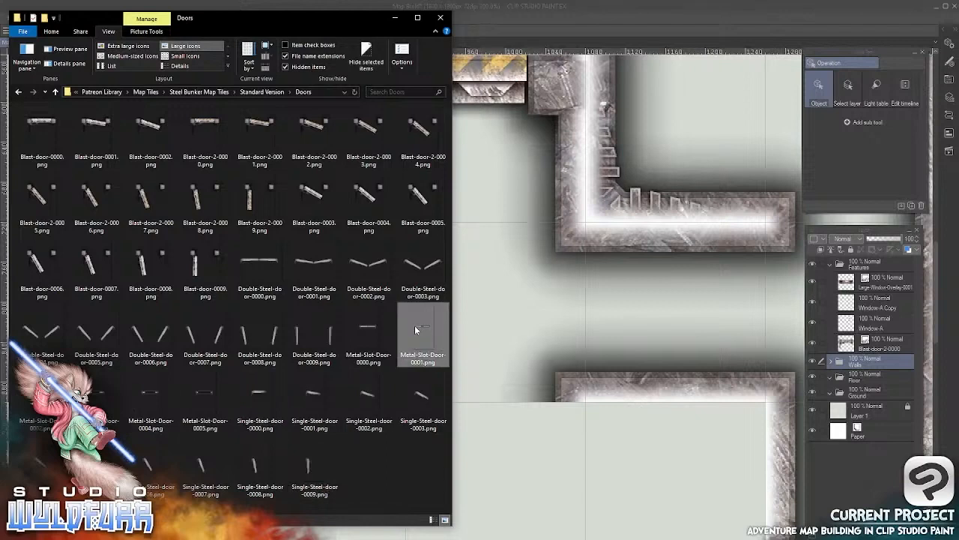
{"action": "left_click_drag", "start_coordinate": [419, 330], "coordinate": [866, 282]}
{"action": "left_click", "coordinate": [535, 10]}
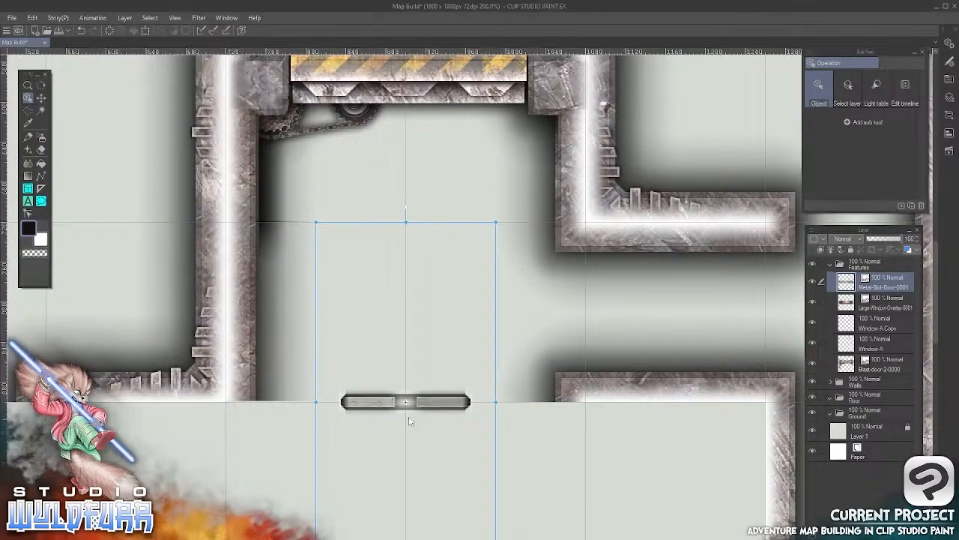
Rotate the metal slot door 90° clockwise and place it across the west entrance of the horizontal passageway
{"action": "left_click", "coordinate": [41, 97]}
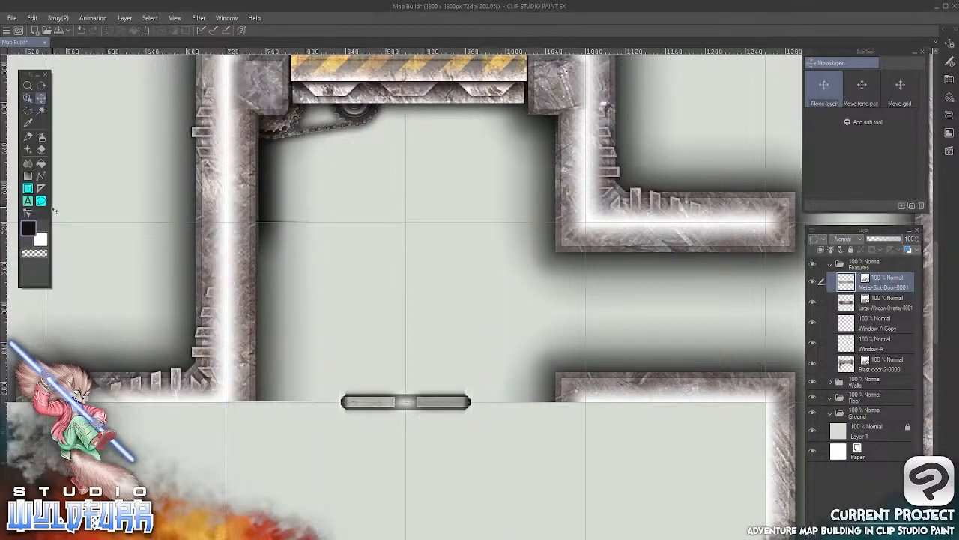
{"action": "left_click", "coordinate": [27, 98]}
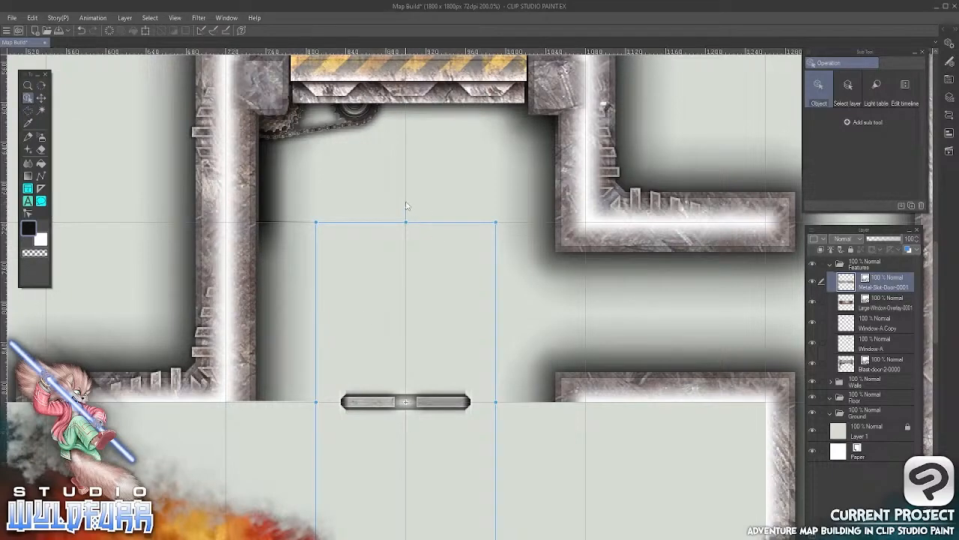
{"action": "left_click_drag", "start_coordinate": [406, 207], "coordinate": [617, 429]}
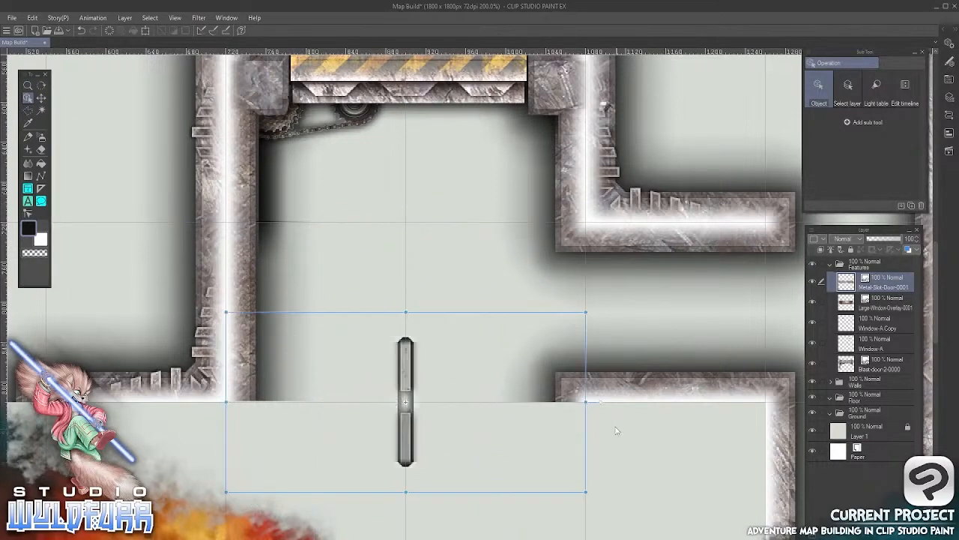
{"action": "left_click_drag", "start_coordinate": [409, 433], "coordinate": [586, 343]}
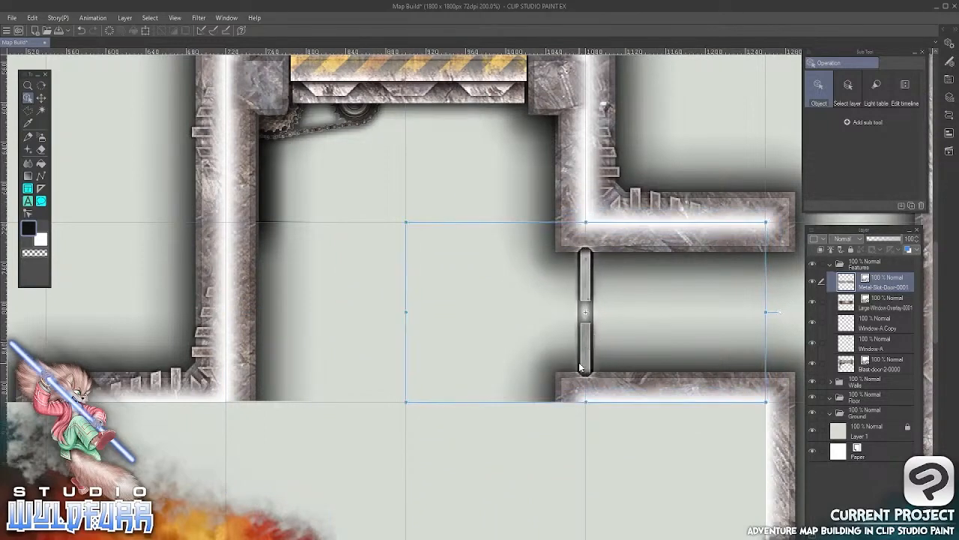
{"action": "key", "text": "k"}
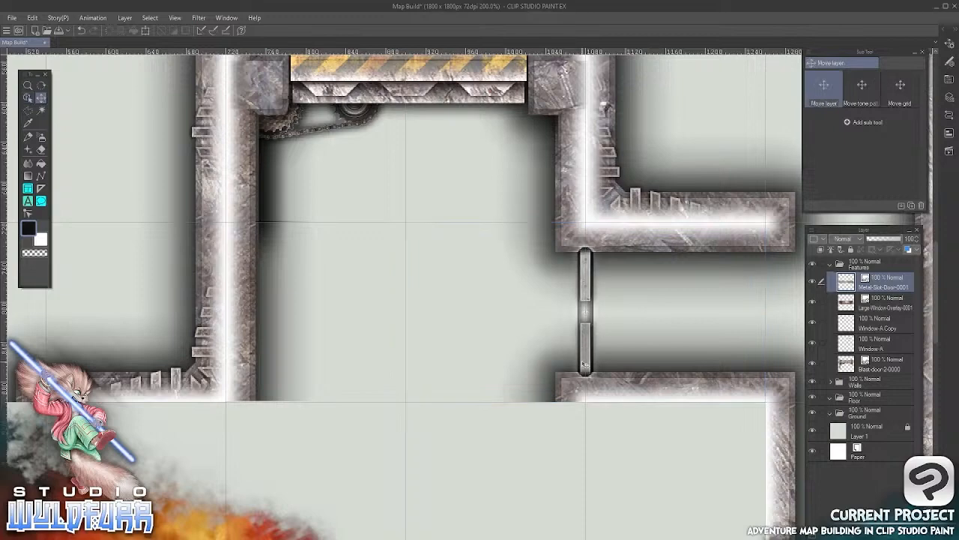
Import Single-Steel-door-0000.png from the Doors image folder into the Features layer folder
{"action": "scroll", "coordinate": [532, 352], "scroll_direction": "right", "scroll_amount": 5}
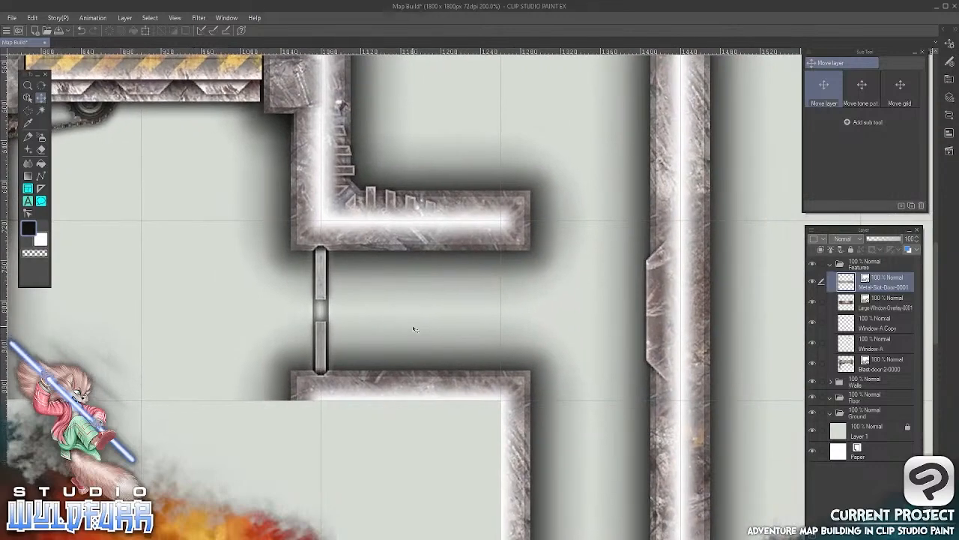
{"action": "left_click_drag", "start_coordinate": [582, 262], "coordinate": [476, 369]}
{"action": "key", "text": "alt+Tab"}
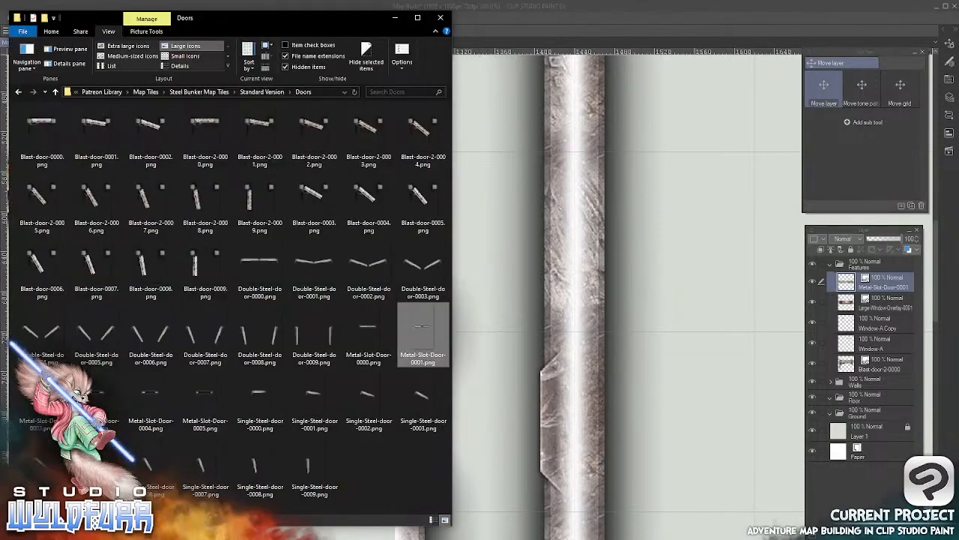
{"action": "left_click", "coordinate": [256, 394]}
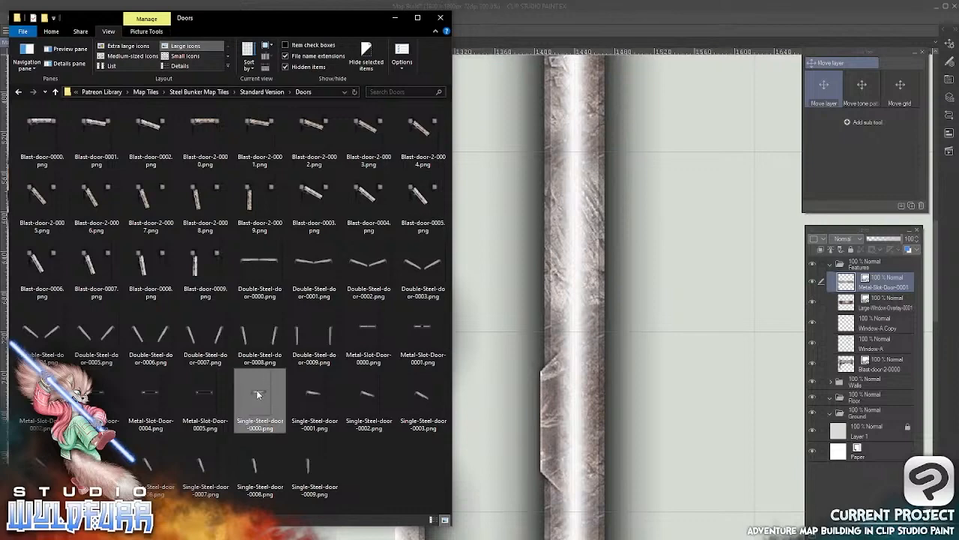
{"action": "left_click_drag", "start_coordinate": [256, 395], "coordinate": [845, 280]}
{"action": "left_click", "coordinate": [564, 10]}
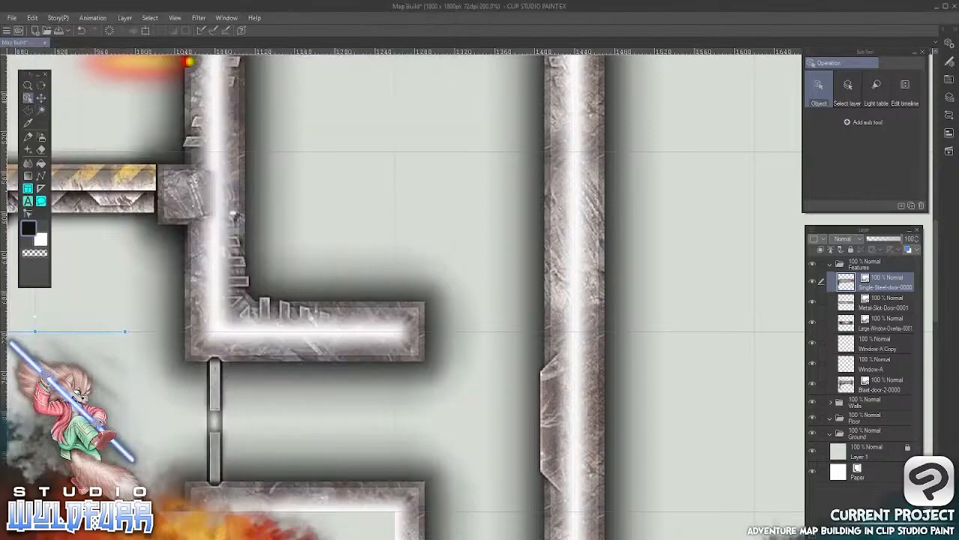
Place the single steel door in the gap between the upper-right room's bottom wall and the east wall, and rotate it 180°
{"action": "left_click_drag", "start_coordinate": [87, 427], "coordinate": [331, 316]}
{"action": "left_click", "coordinate": [285, 399]}
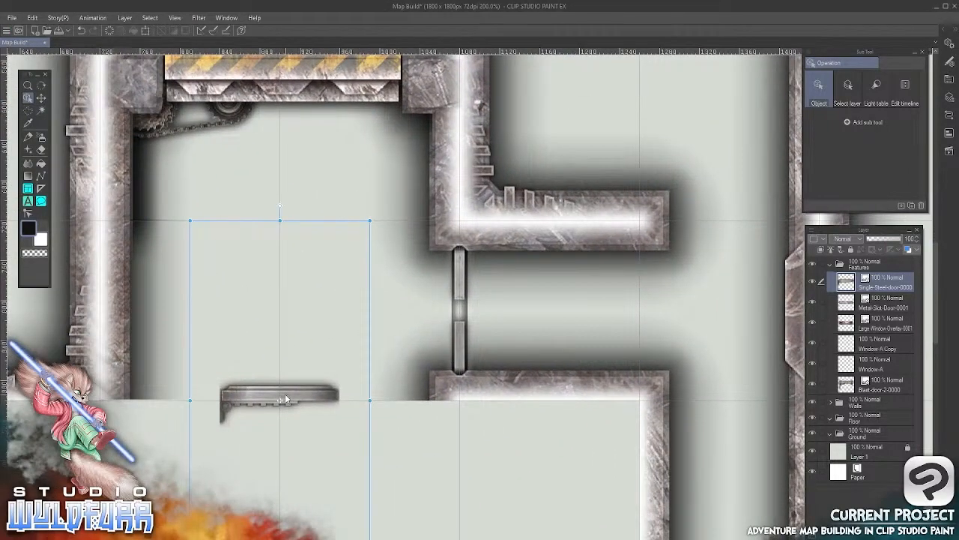
{"action": "left_click_drag", "start_coordinate": [287, 398], "coordinate": [678, 217]}
{"action": "left_click_drag", "start_coordinate": [674, 277], "coordinate": [380, 366]}
{"action": "left_click_drag", "start_coordinate": [403, 305], "coordinate": [462, 303]}
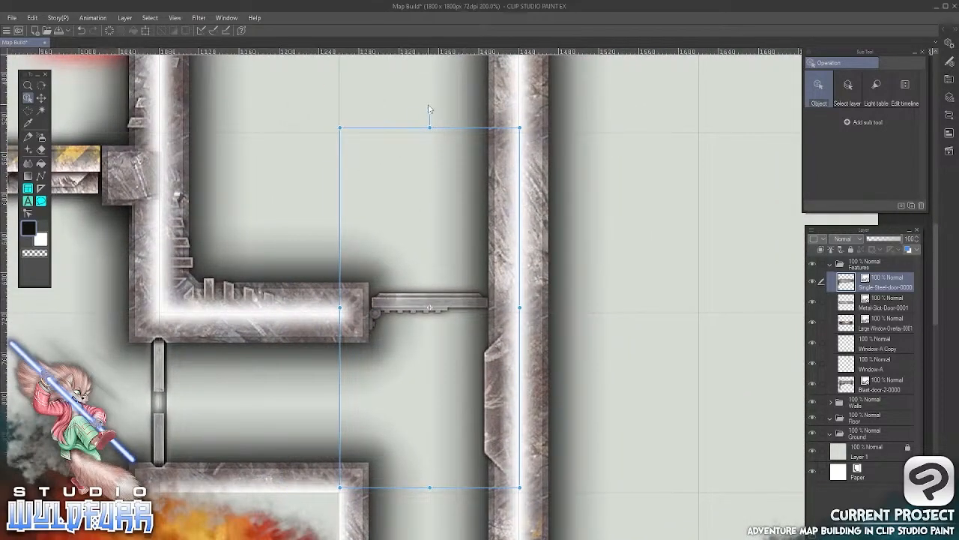
{"action": "left_click_drag", "start_coordinate": [430, 114], "coordinate": [433, 473]}
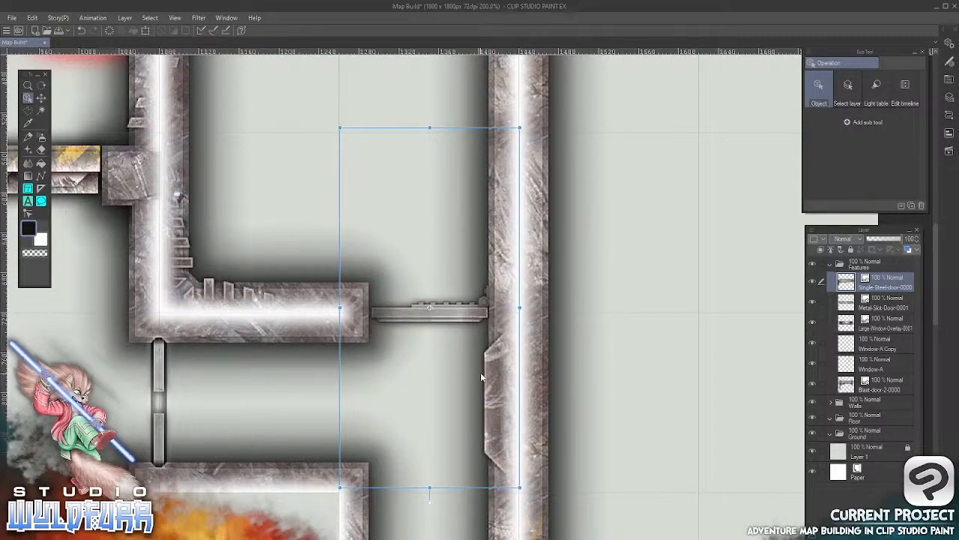
{"action": "left_click", "coordinate": [43, 100]}
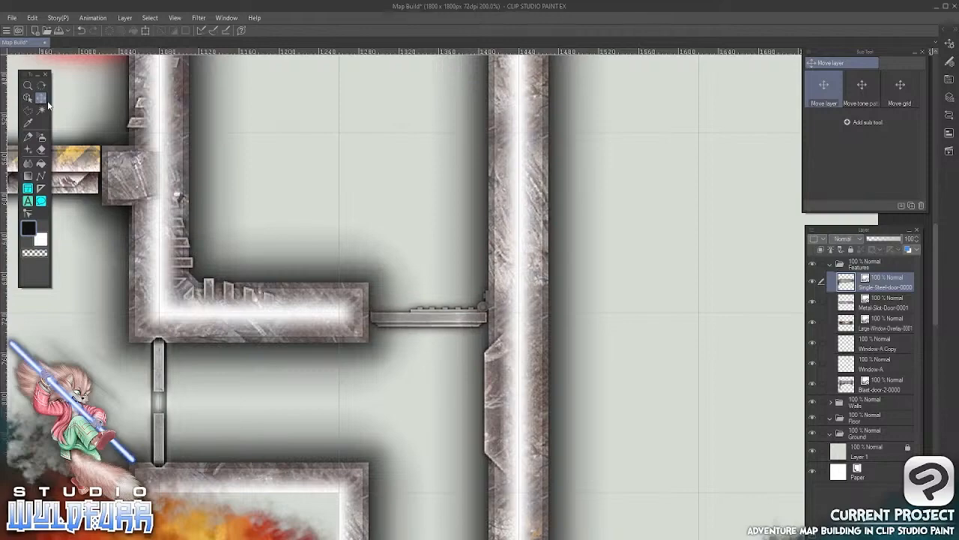
{"action": "left_click_drag", "start_coordinate": [476, 345], "coordinate": [561, 412]}
{"action": "left_click_drag", "start_coordinate": [510, 168], "coordinate": [591, 218]}
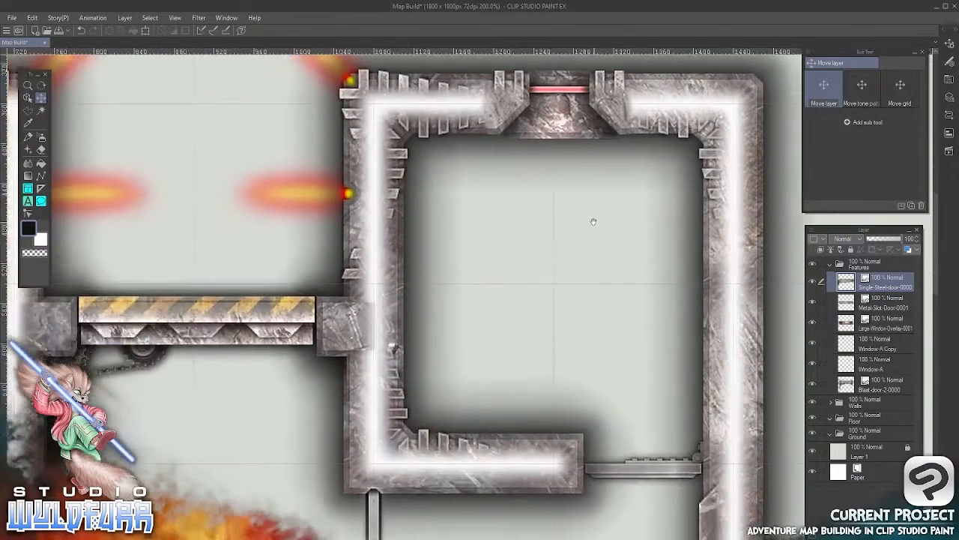
{"action": "scroll", "coordinate": [401, 359], "scroll_direction": "down", "scroll_amount": 5}
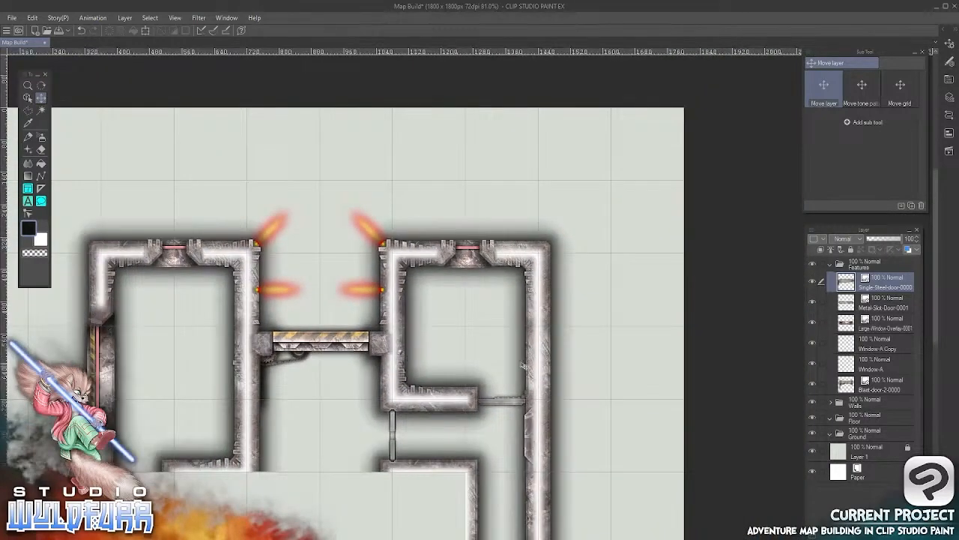
{"action": "left_click_drag", "start_coordinate": [505, 364], "coordinate": [557, 196]}
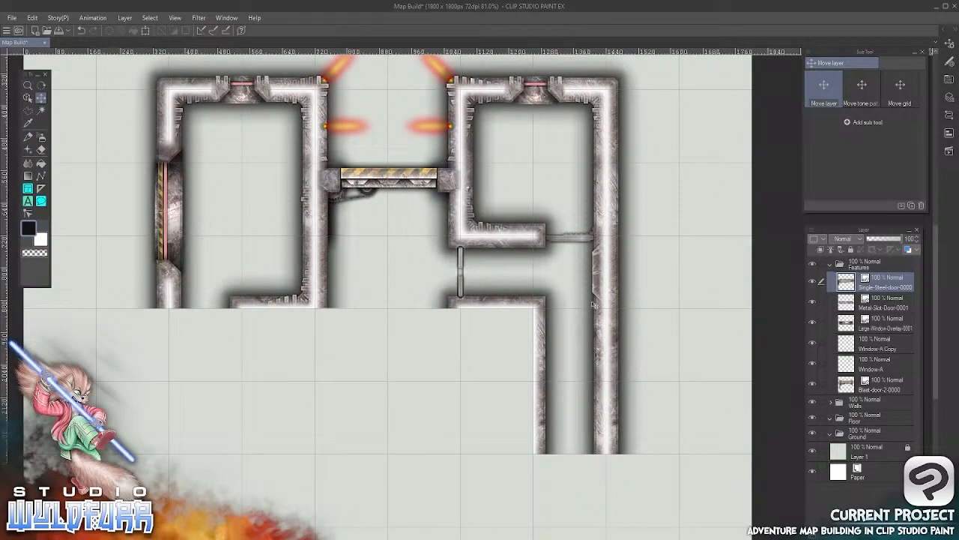
Collapse the Features layer folder and import steel-wall-10ft-curved-inner-es-0000.png from the 10ft Curved Wall folder into the expanded Walls layer folder
{"action": "left_click", "coordinate": [830, 267]}
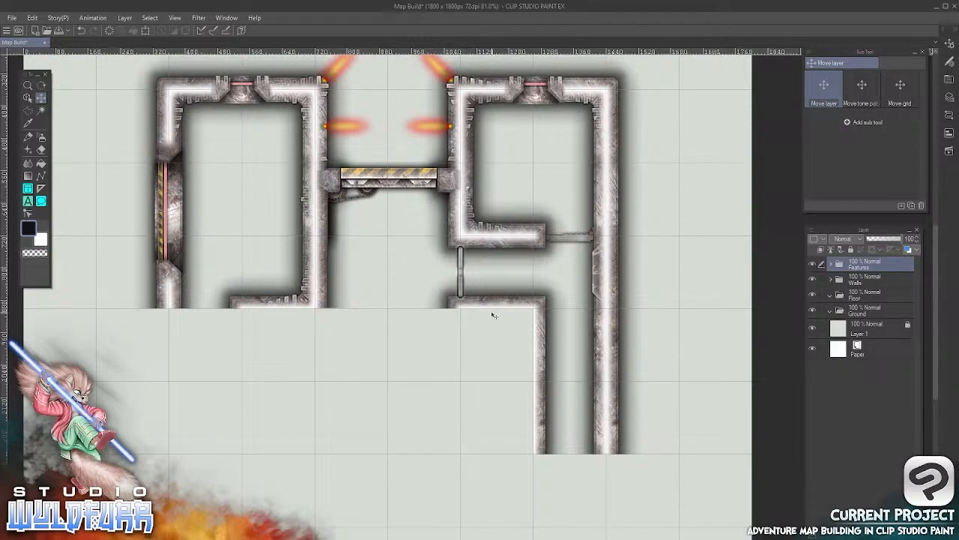
{"action": "left_click_drag", "start_coordinate": [457, 349], "coordinate": [552, 288]}
{"action": "scroll", "coordinate": [552, 288], "scroll_direction": "up", "scroll_amount": 3}
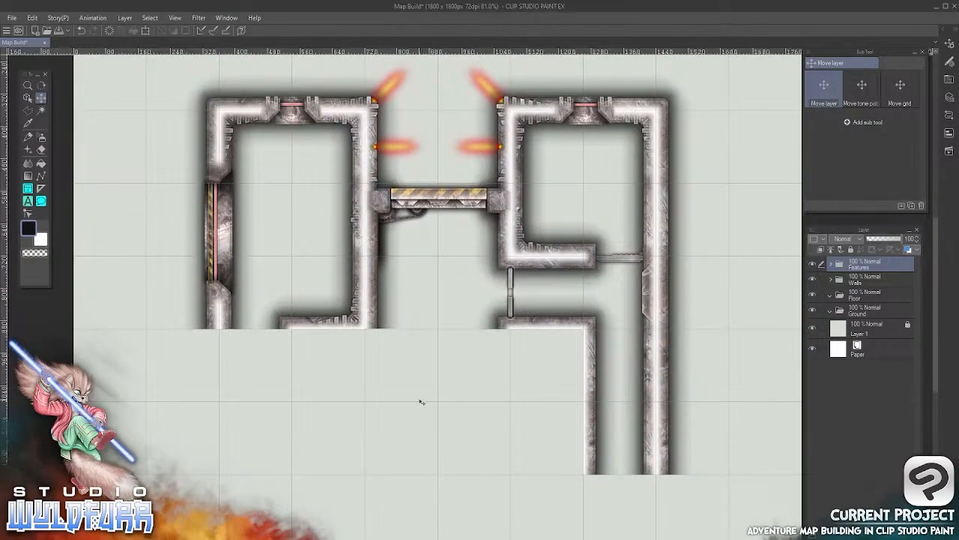
{"action": "left_click_drag", "start_coordinate": [457, 435], "coordinate": [469, 319]}
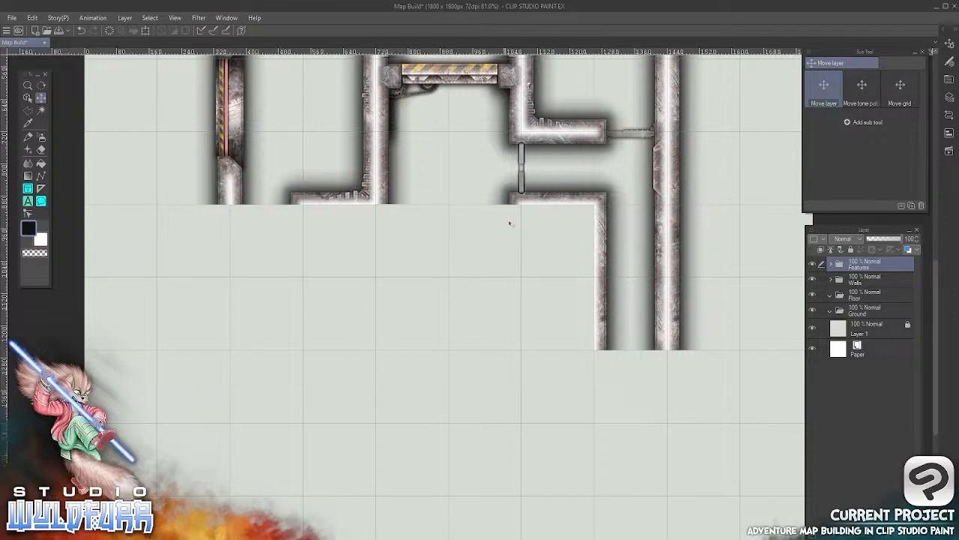
{"action": "key", "text": "alt+Tab"}
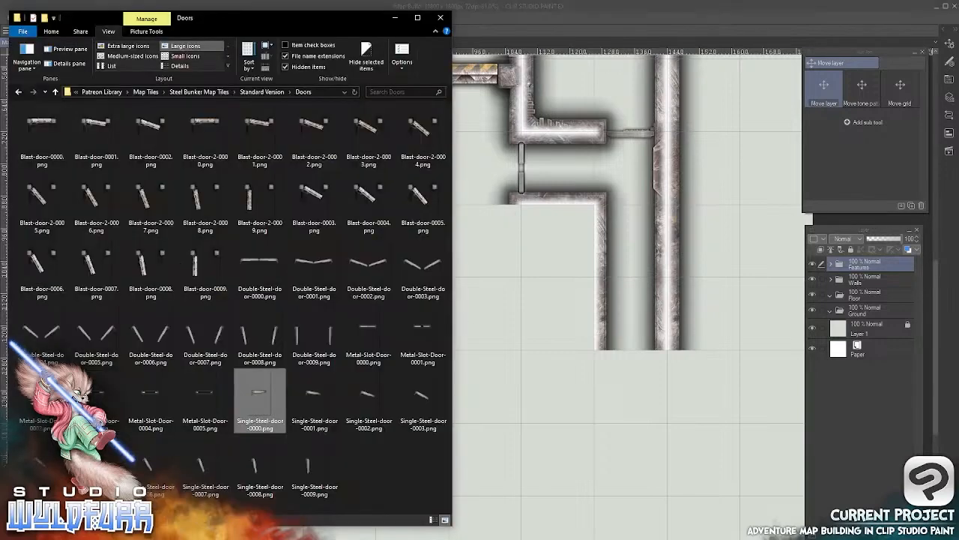
{"action": "left_click", "coordinate": [261, 93]}
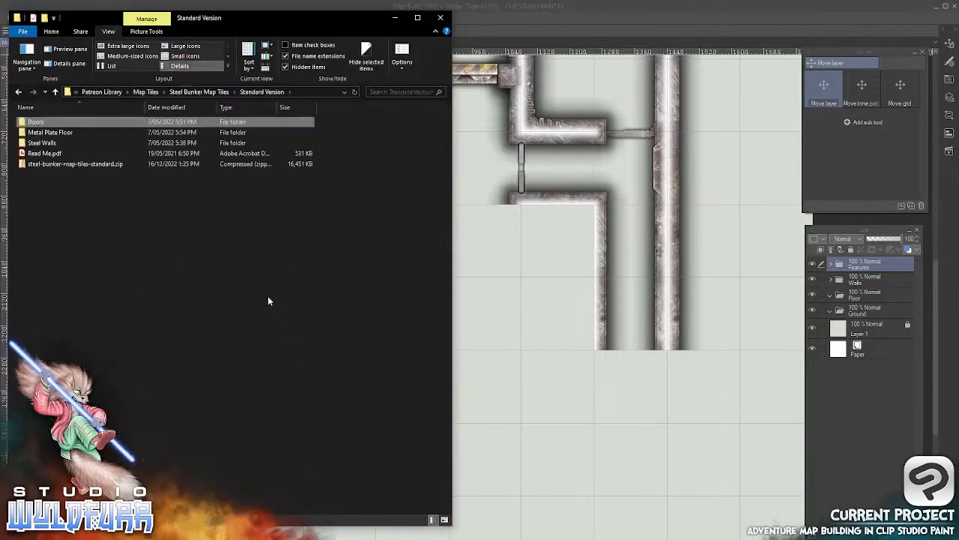
{"action": "left_click", "coordinate": [45, 143]}
{"action": "key", "text": "Return"}
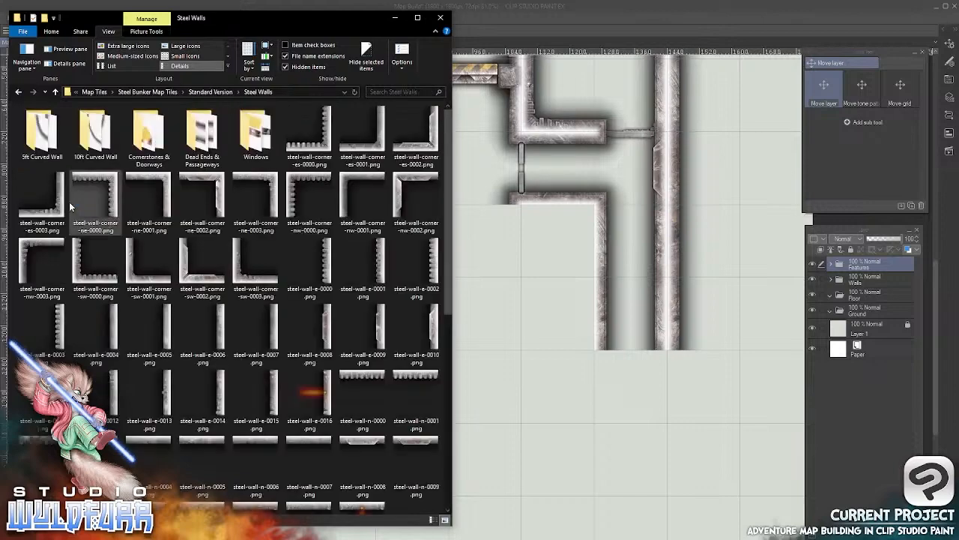
{"action": "double_click", "coordinate": [97, 137]}
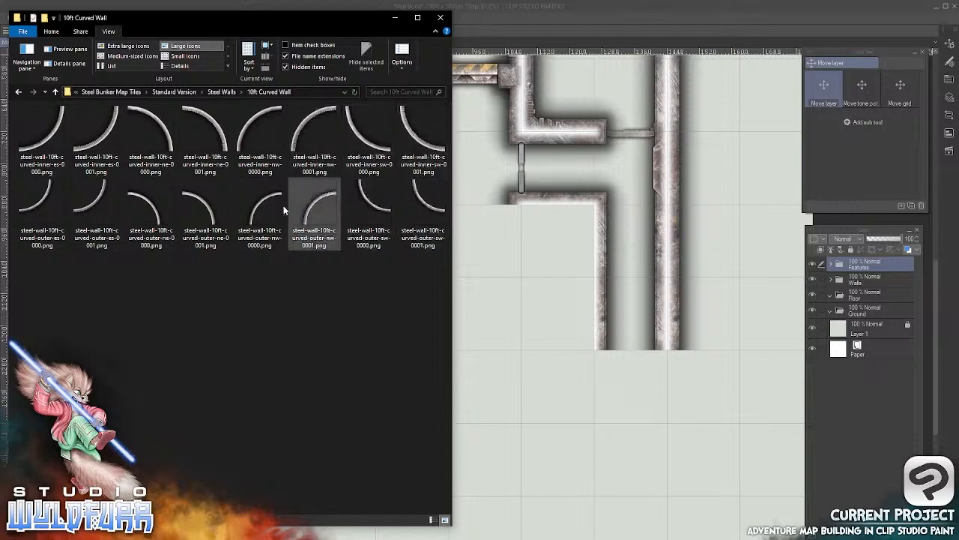
{"action": "left_click", "coordinate": [45, 139]}
{"action": "left_click_drag", "start_coordinate": [45, 139], "coordinate": [863, 276]}
{"action": "left_click", "coordinate": [828, 280]}
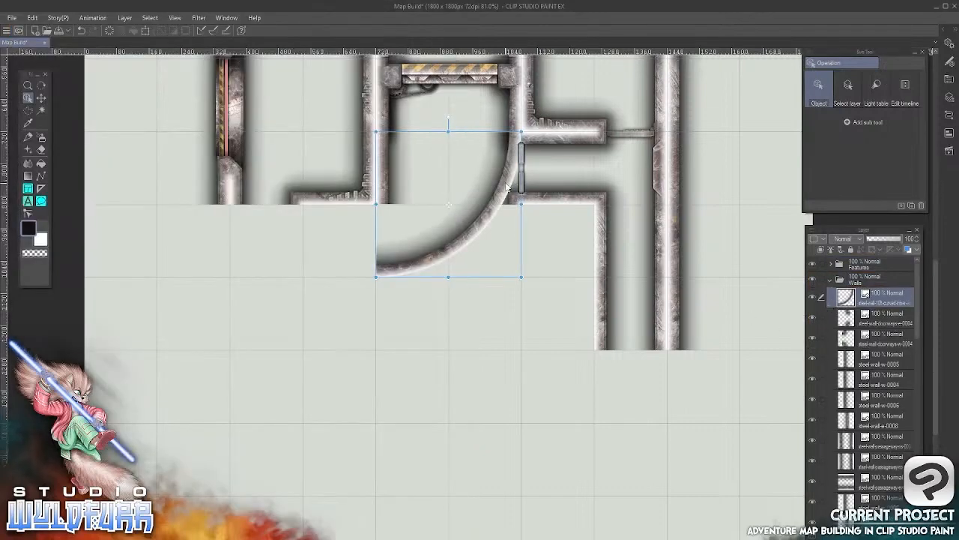
Align the 10ft curved wall to the grid so its upper end joins the corner below the metal slot door
{"action": "left_click_drag", "start_coordinate": [508, 189], "coordinate": [504, 267]}
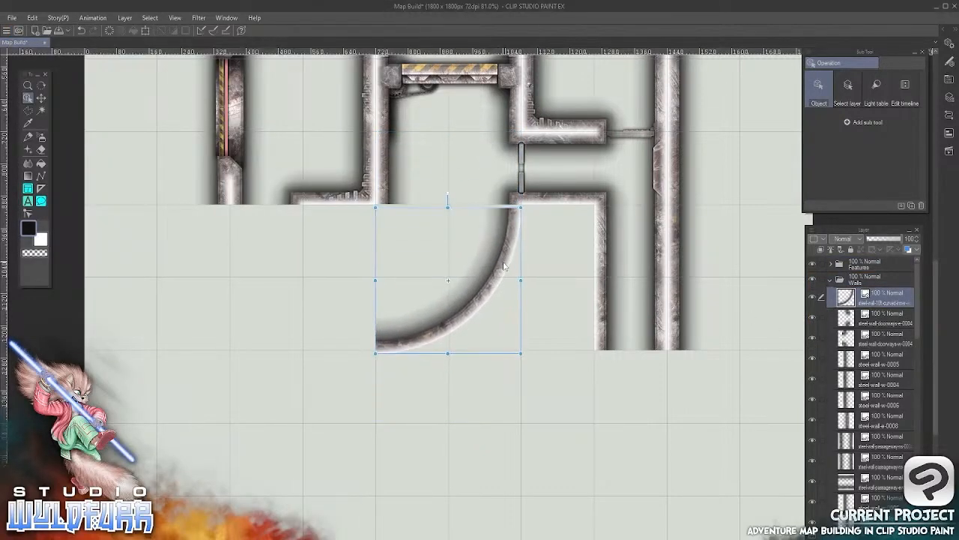
{"action": "scroll", "coordinate": [504, 267], "scroll_direction": "up", "scroll_amount": 5}
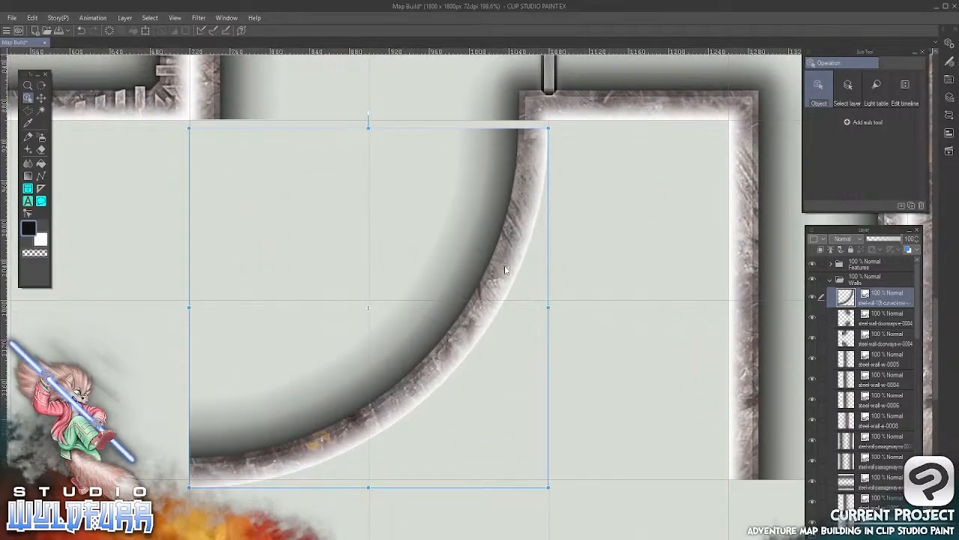
{"action": "left_click_drag", "start_coordinate": [507, 266], "coordinate": [506, 258]}
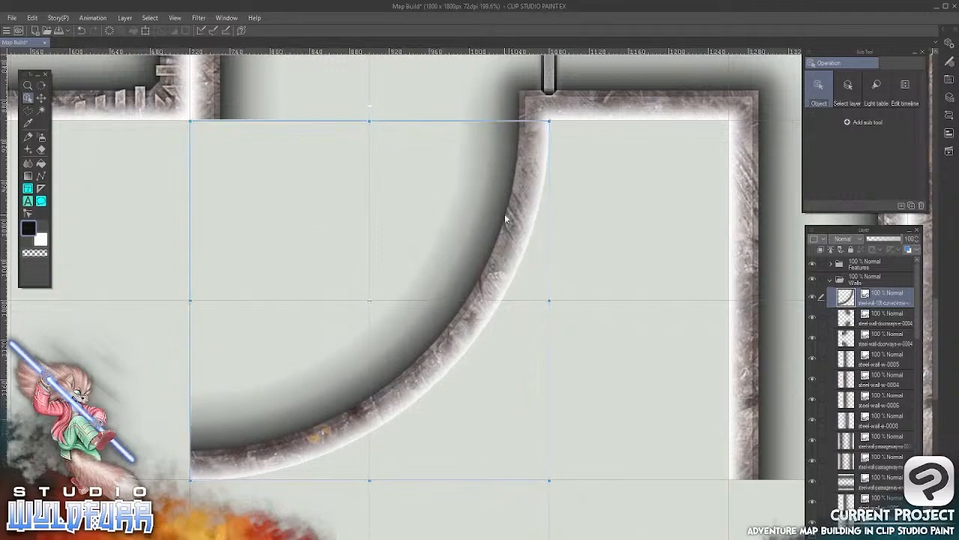
{"action": "left_click", "coordinate": [45, 102]}
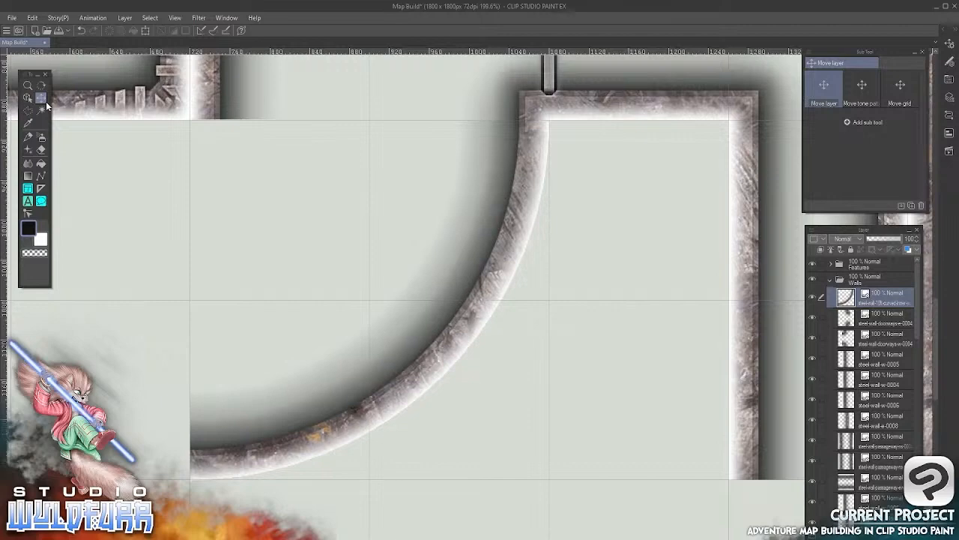
Import steel-wall-cornerstone-nw-0002.png from the Cornerstones & Doorways folder to the top of the Walls layer folder
{"action": "left_click_drag", "start_coordinate": [325, 191], "coordinate": [488, 413]}
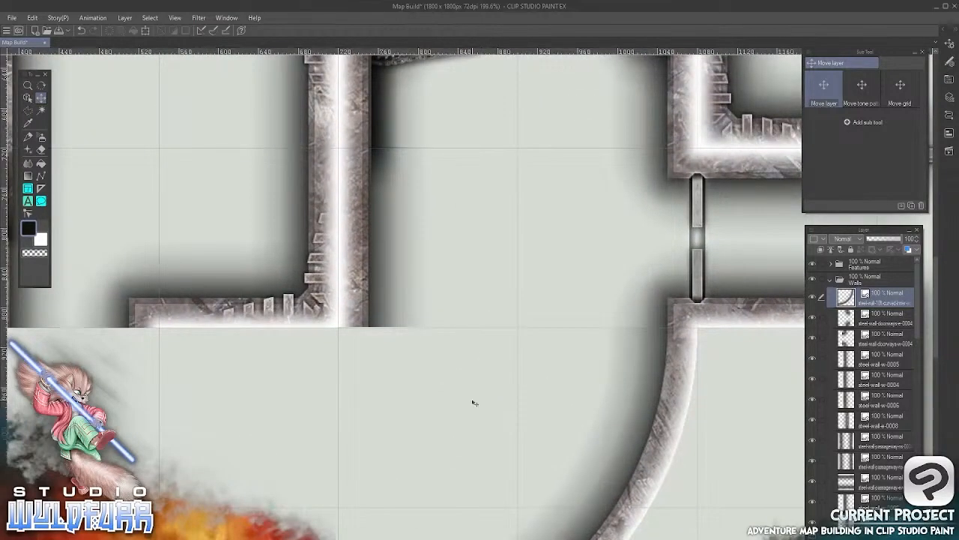
{"action": "left_click", "coordinate": [27, 98]}
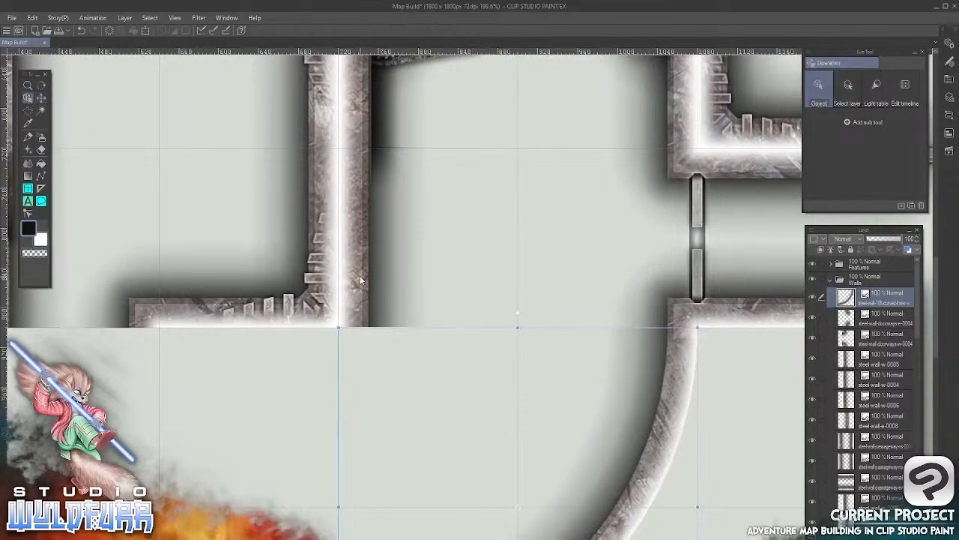
{"action": "left_click", "coordinate": [360, 280]}
{"action": "left_click", "coordinate": [41, 98]}
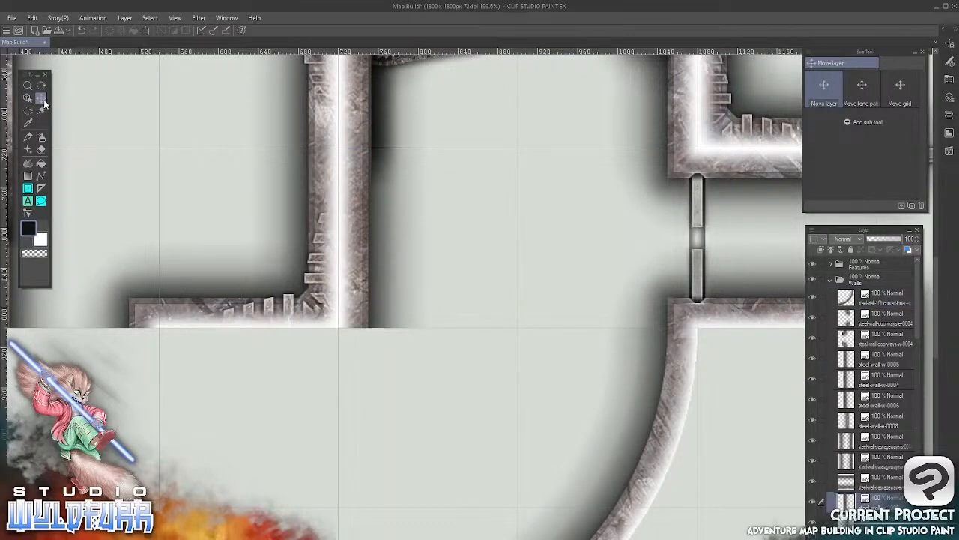
{"action": "left_click_drag", "start_coordinate": [558, 401], "coordinate": [370, 312]}
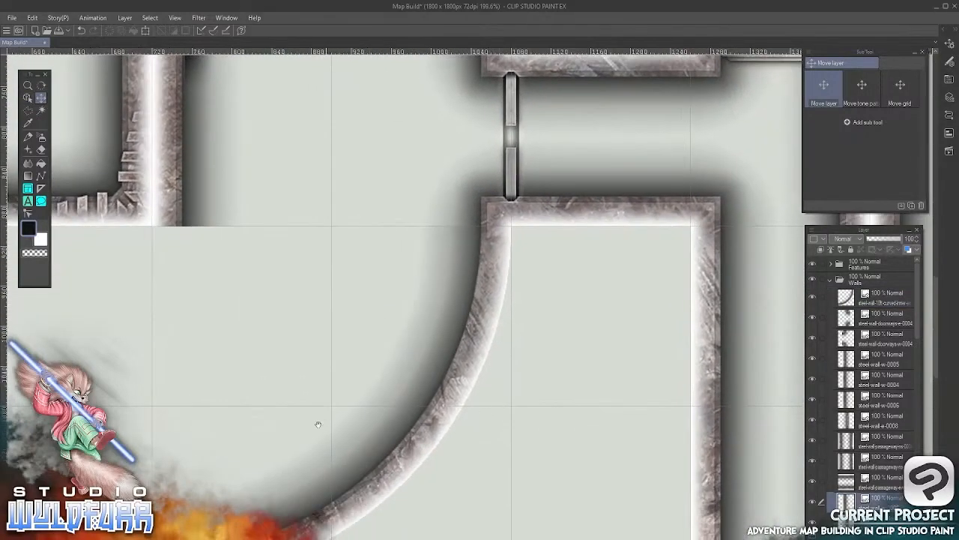
{"action": "left_click_drag", "start_coordinate": [317, 424], "coordinate": [492, 375]}
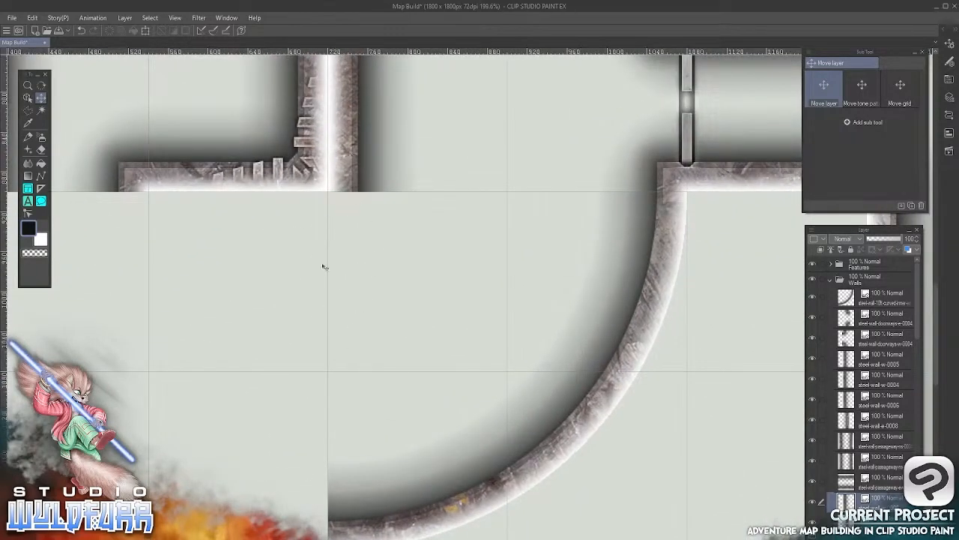
{"action": "key", "text": "alt+Tab"}
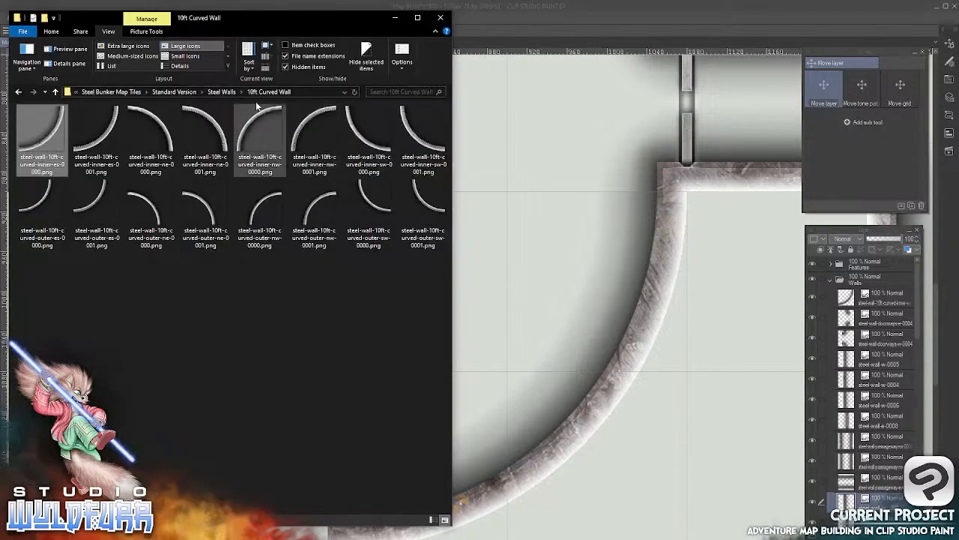
{"action": "left_click", "coordinate": [223, 91]}
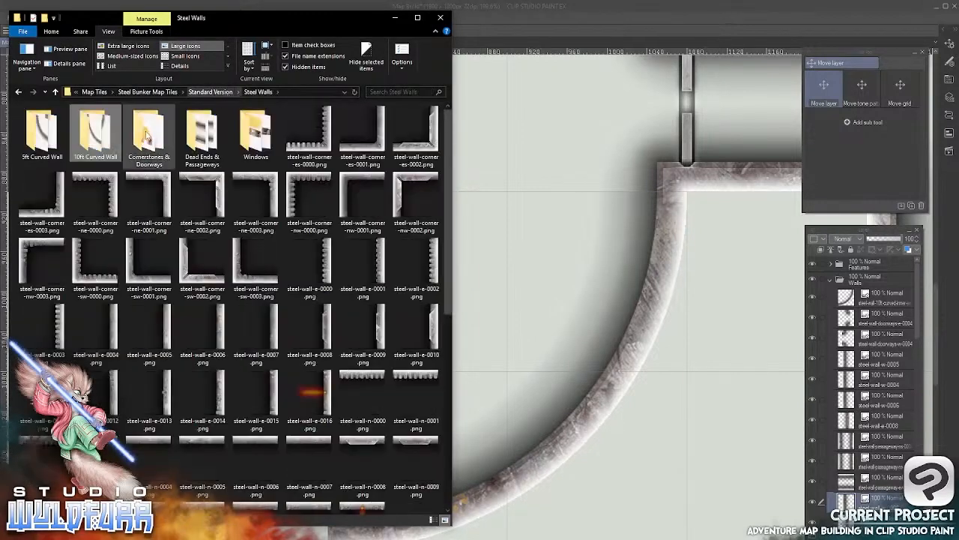
{"action": "double_click", "coordinate": [151, 153]}
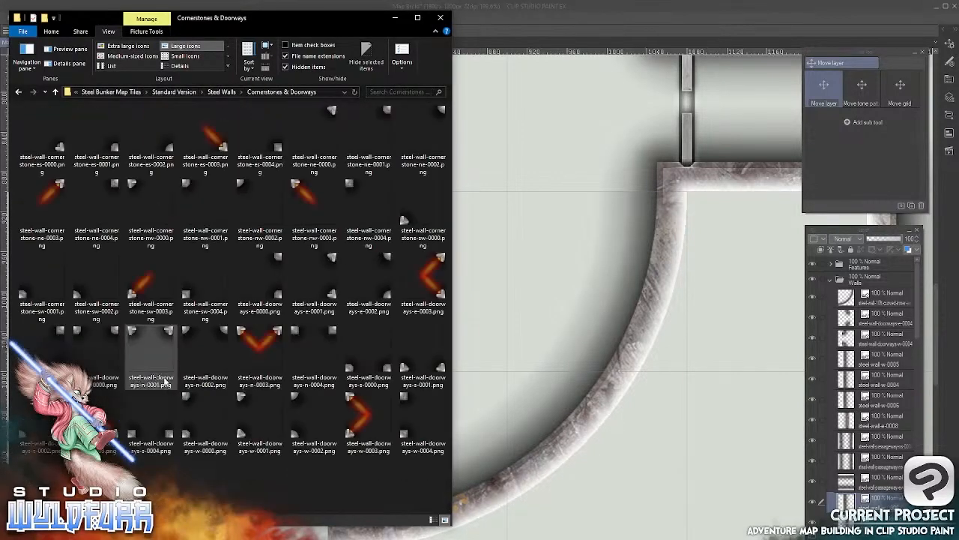
{"action": "left_click", "coordinate": [240, 187]}
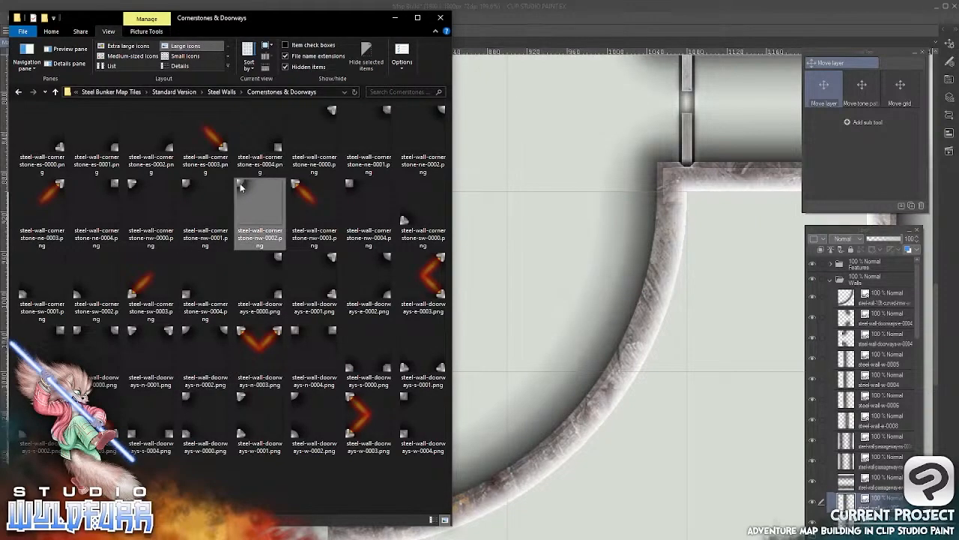
{"action": "left_click_drag", "start_coordinate": [240, 186], "coordinate": [841, 291]}
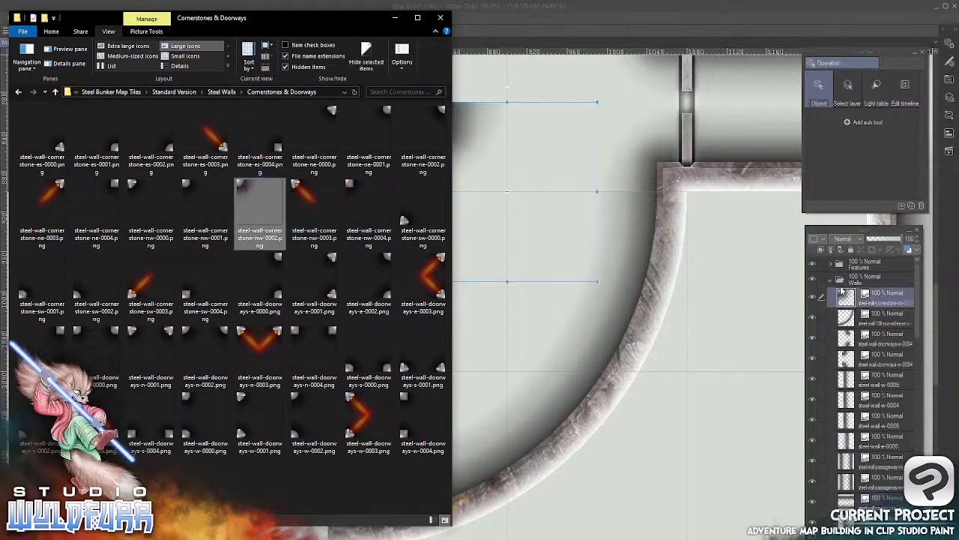
Place the cornerstone at the lower end of the left room's east wall, aligned to the grid
{"action": "left_click", "coordinate": [579, 33]}
{"action": "left_click_drag", "start_coordinate": [433, 119], "coordinate": [342, 208]}
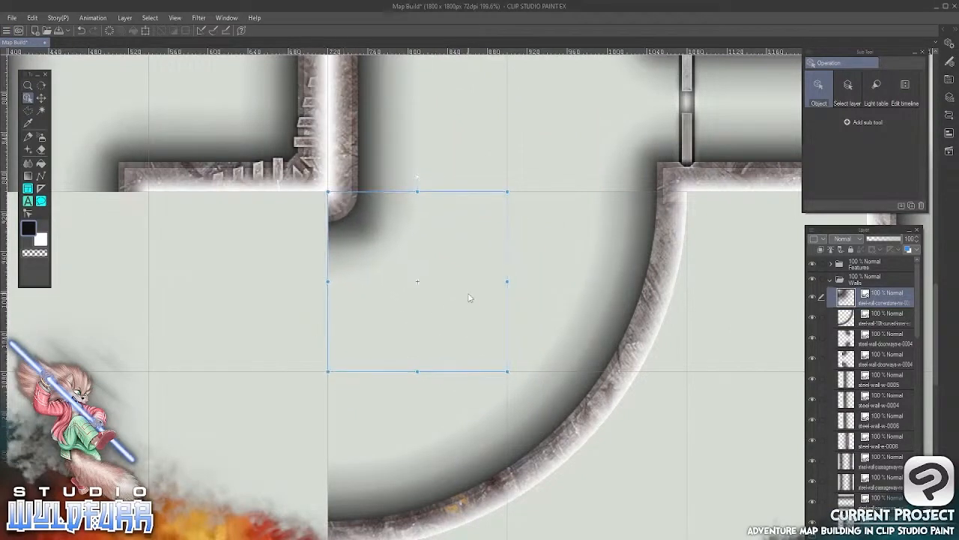
{"action": "left_click", "coordinate": [41, 97]}
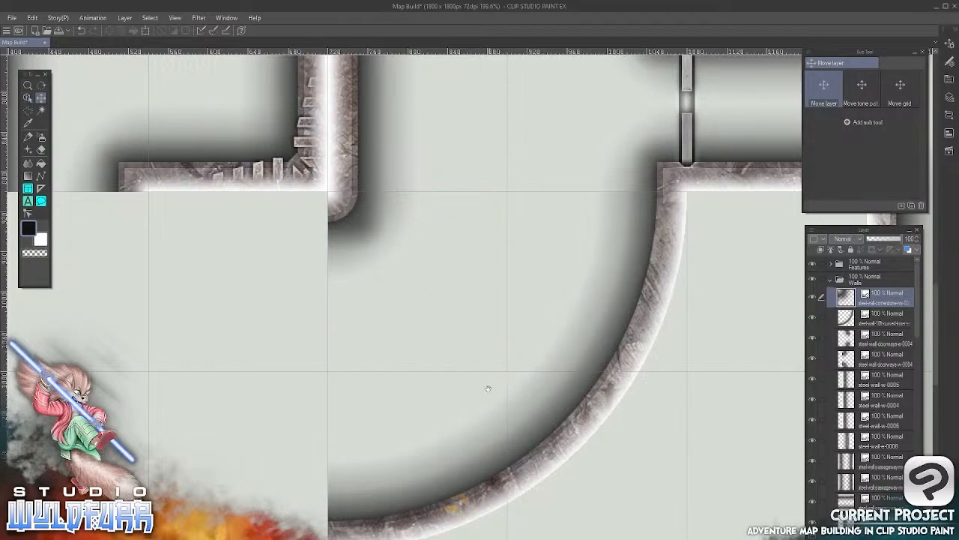
Import steel-wall-5ft-curved-inner-sw-0000.png from the 5ft Curved Wall folder to the top of the Walls layer folder
{"action": "left_click_drag", "start_coordinate": [488, 388], "coordinate": [608, 355]}
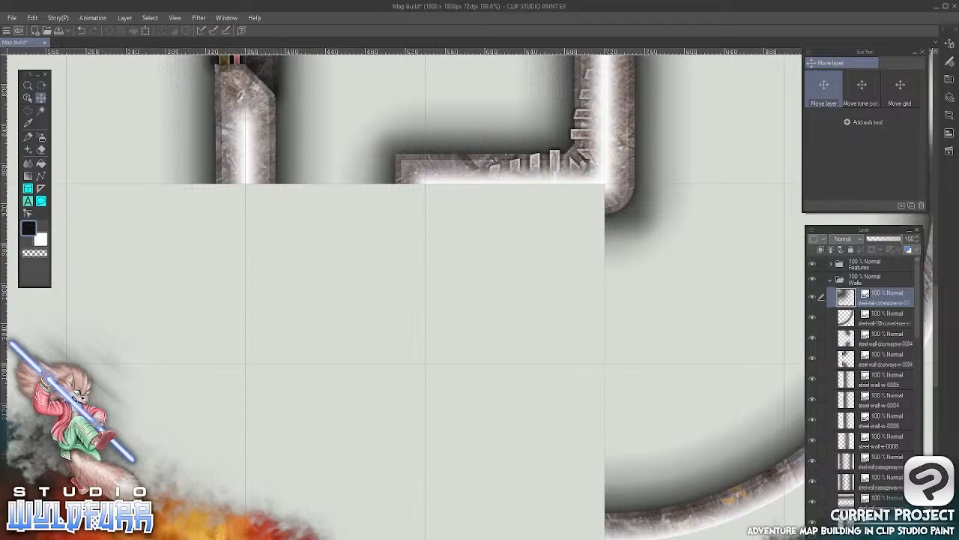
{"action": "scroll", "coordinate": [511, 455], "scroll_direction": "down", "scroll_amount": 3}
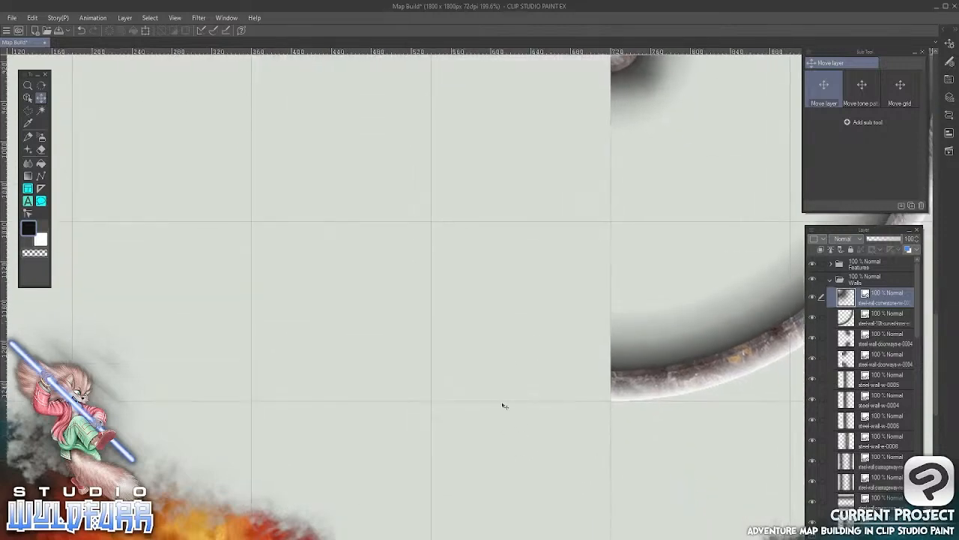
{"action": "left_click_drag", "start_coordinate": [491, 240], "coordinate": [488, 325]}
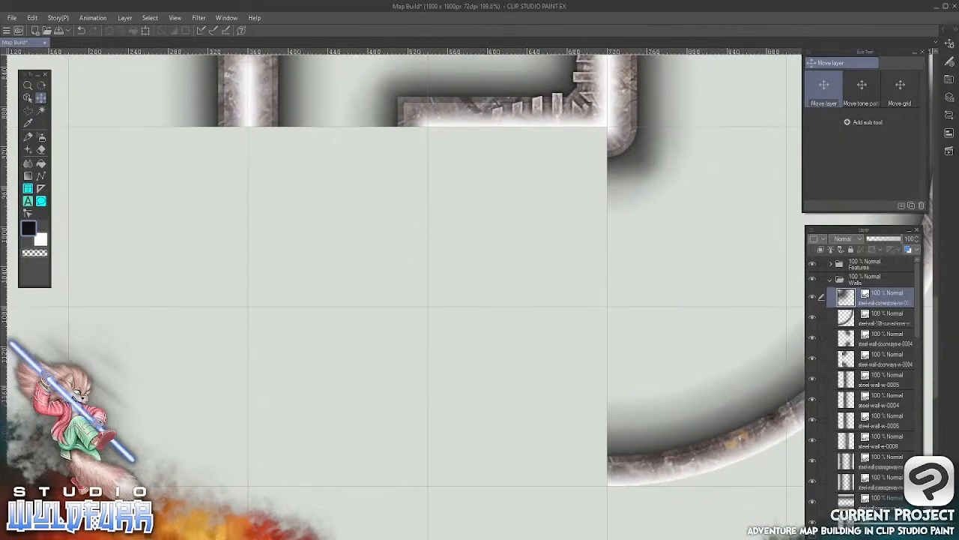
{"action": "key", "text": "alt+Tab"}
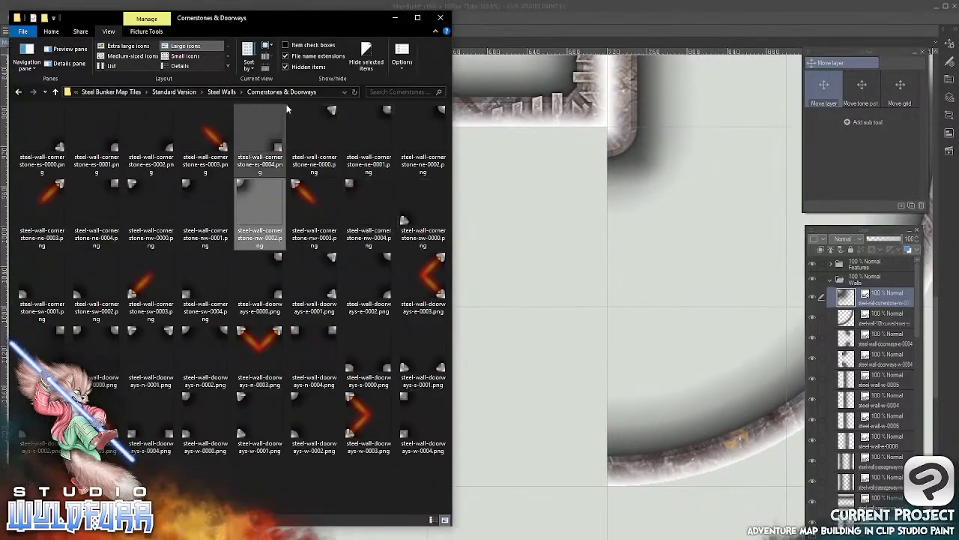
{"action": "left_click", "coordinate": [222, 91]}
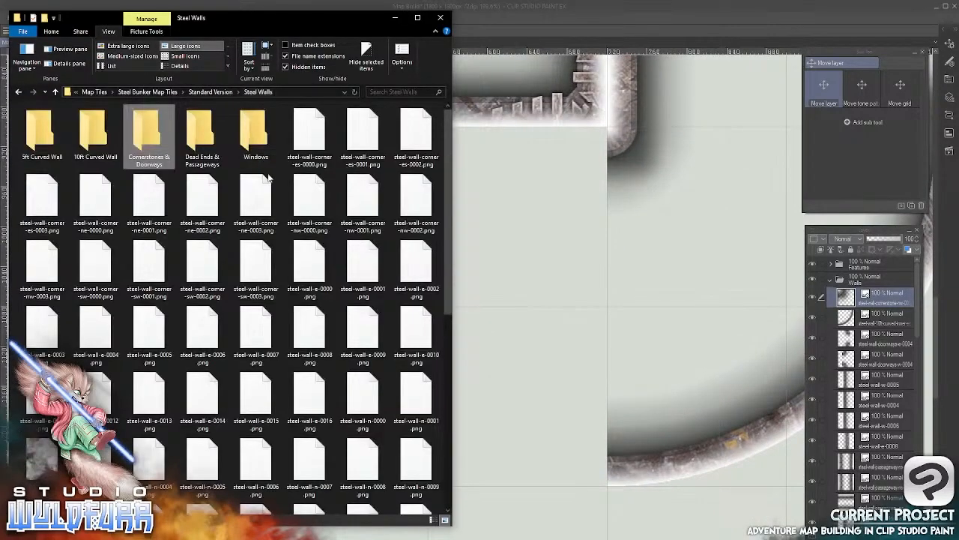
{"action": "double_click", "coordinate": [44, 141]}
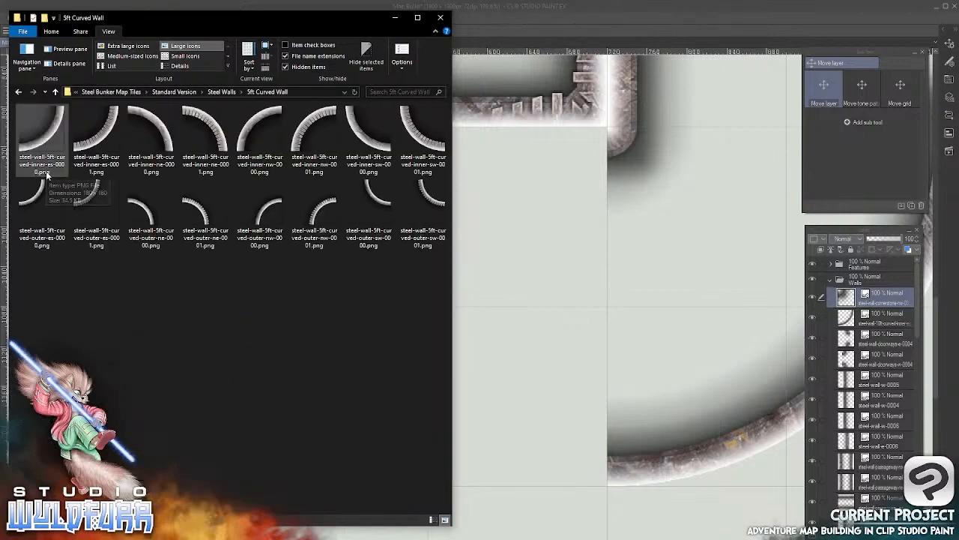
{"action": "left_click_drag", "start_coordinate": [367, 139], "coordinate": [844, 289]}
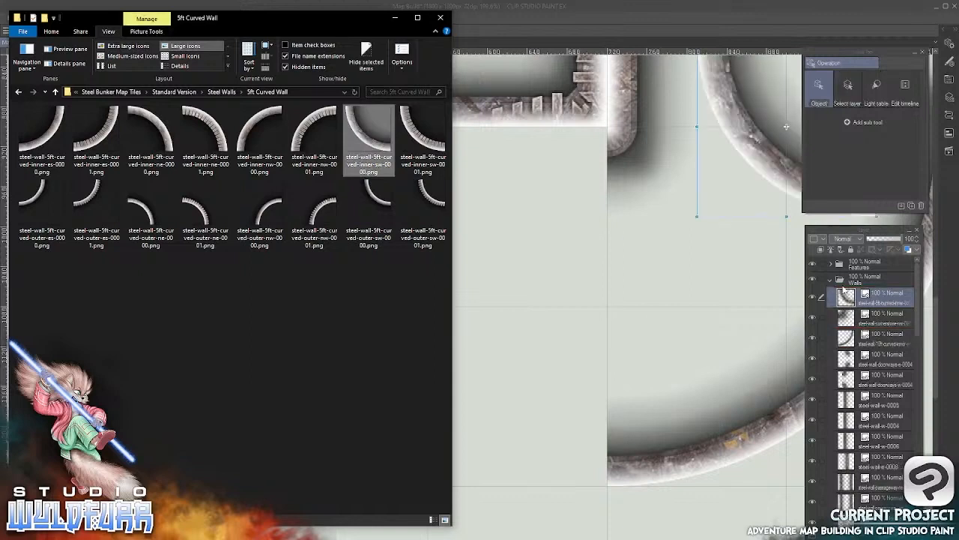
Place the 5ft curved wall one grid cell below the left room's west wall, level with the 10ft curve's lower end
{"action": "left_click", "coordinate": [616, 18]}
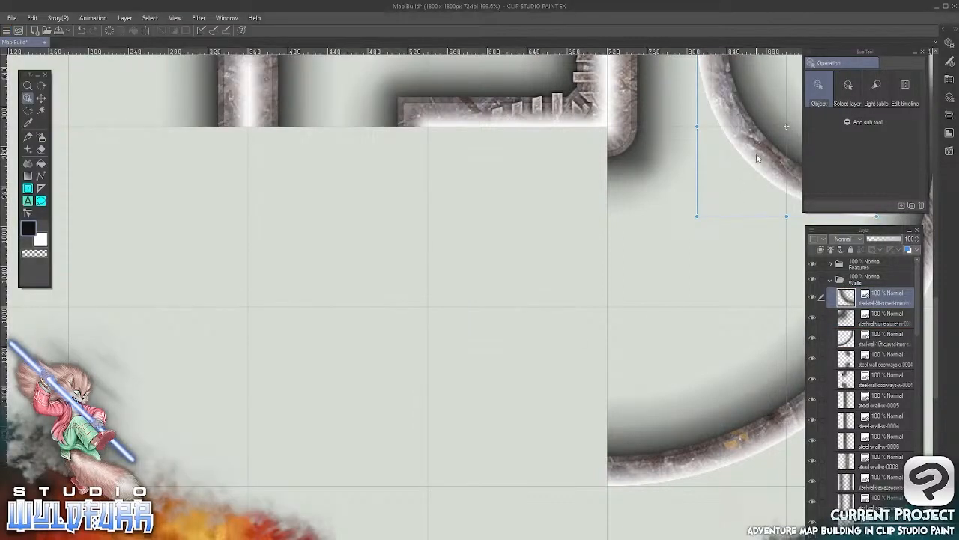
{"action": "left_click_drag", "start_coordinate": [758, 158], "coordinate": [311, 423]}
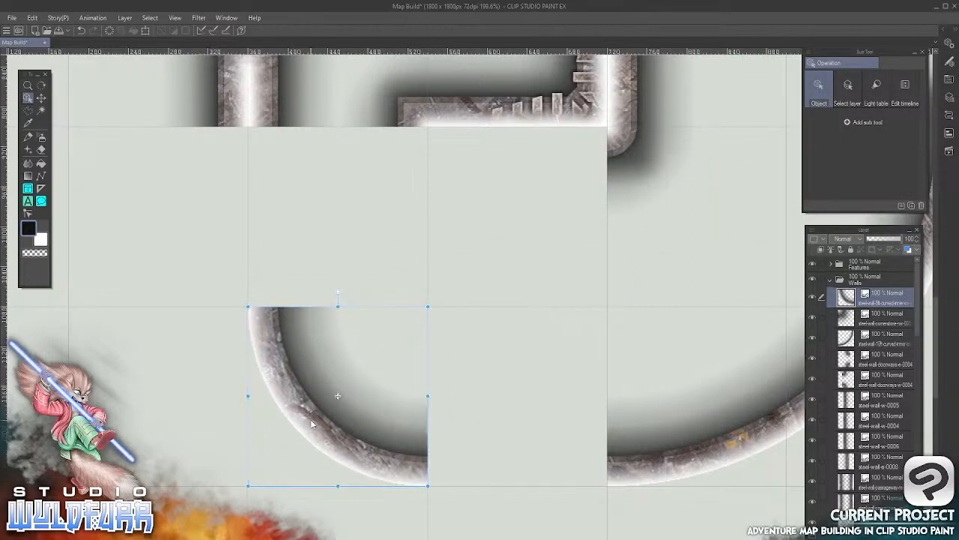
{"action": "left_click", "coordinate": [41, 98]}
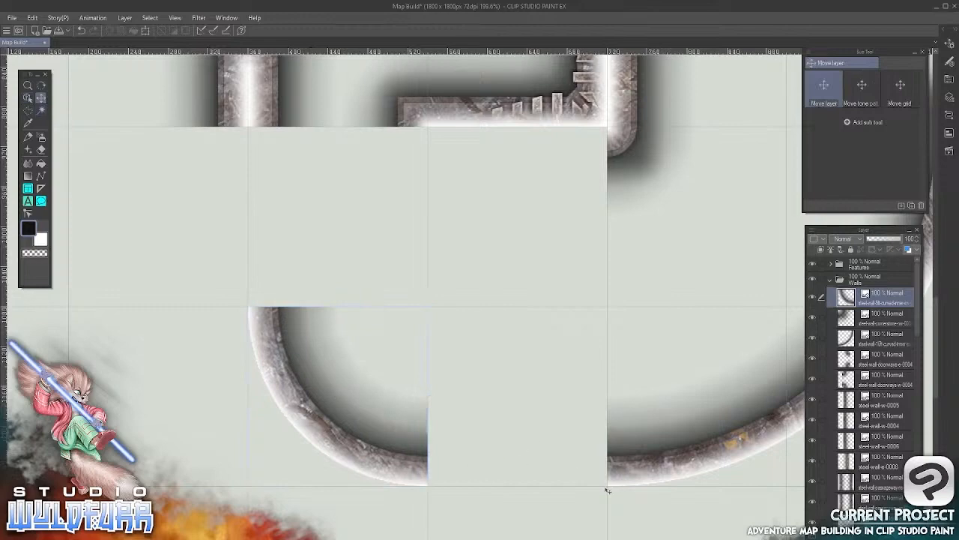
Import steel-wall-n-0010.png from the Steel Walls folder to the top of the Walls layer folder
{"action": "key", "text": "alt+Tab"}
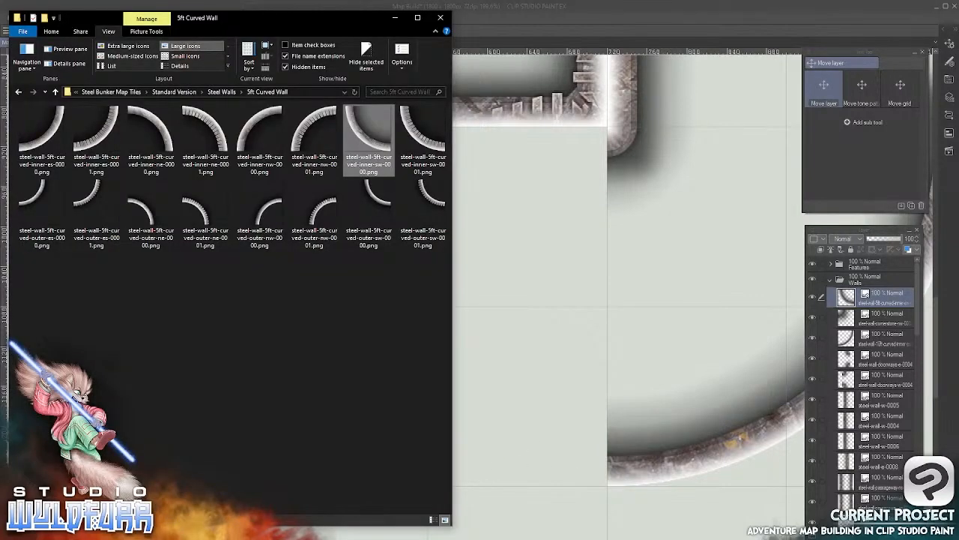
{"action": "left_click", "coordinate": [222, 92]}
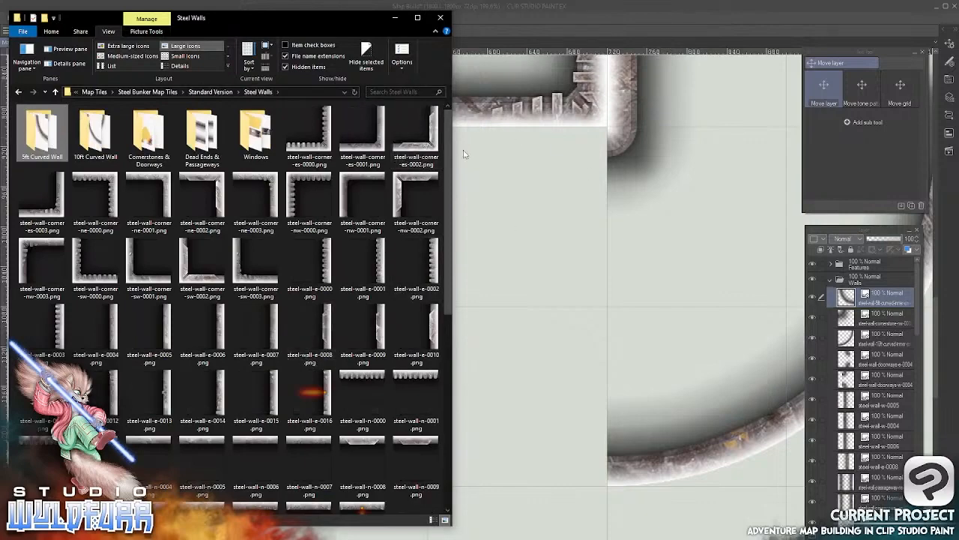
{"action": "left_click_drag", "start_coordinate": [445, 249], "coordinate": [457, 499]}
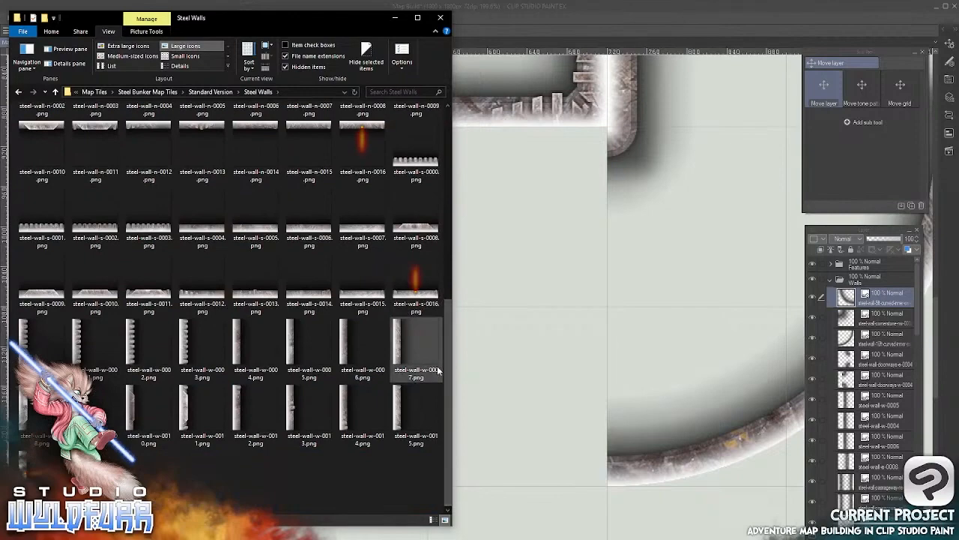
{"action": "scroll", "coordinate": [437, 338], "scroll_direction": "up", "scroll_amount": 3}
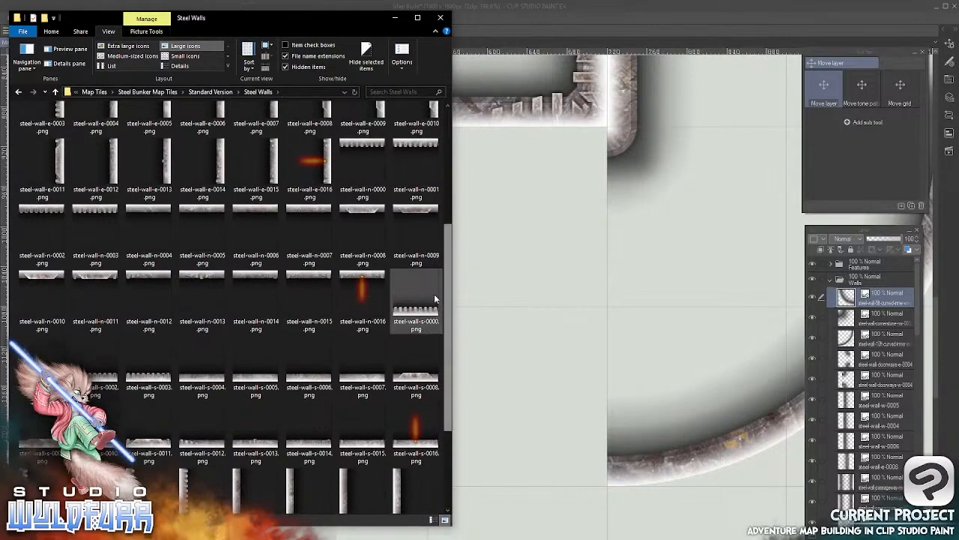
{"action": "left_click", "coordinate": [96, 285]}
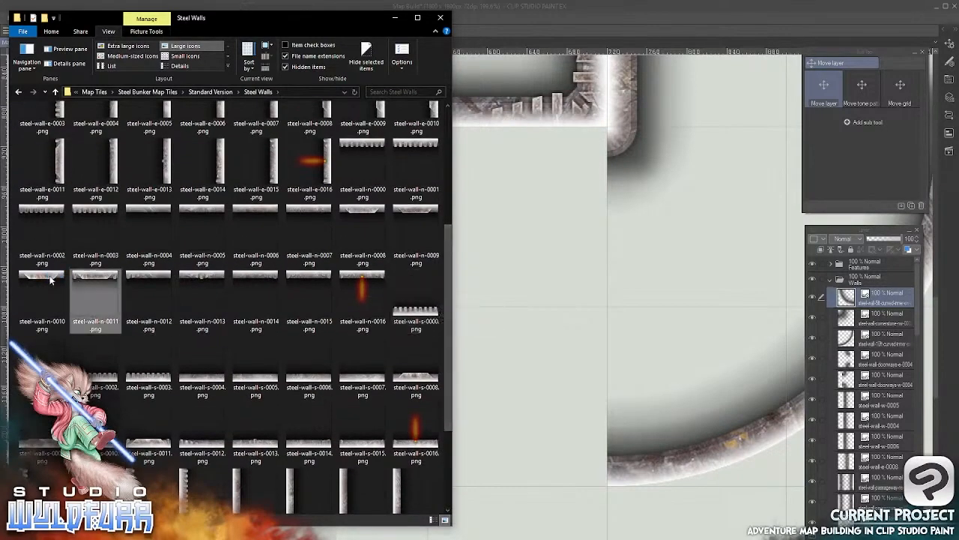
{"action": "left_click_drag", "start_coordinate": [51, 280], "coordinate": [855, 298]}
Place the north wall tile directly beneath the left room's south wall, aligned to the grid
{"action": "left_click", "coordinate": [687, 22]}
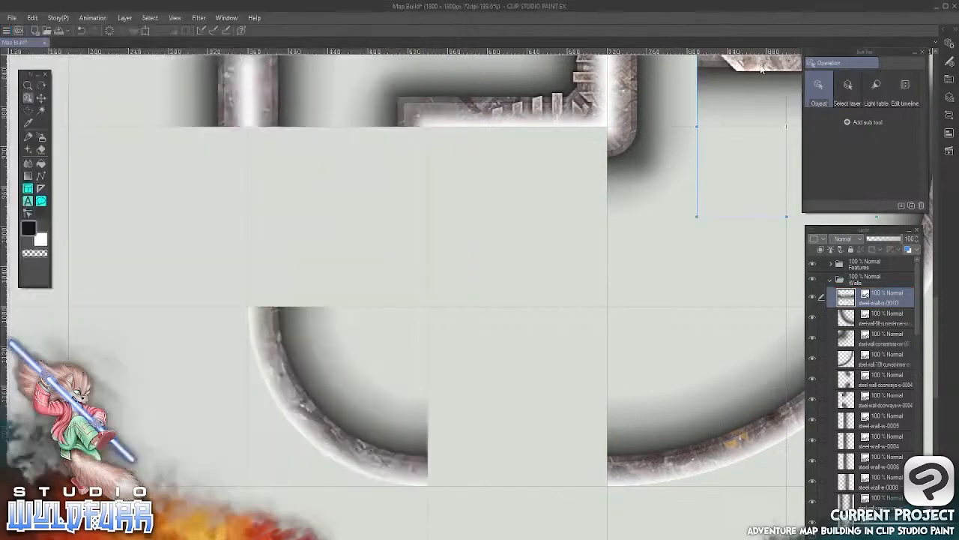
{"action": "left_click_drag", "start_coordinate": [762, 68], "coordinate": [496, 157]}
{"action": "left_click", "coordinate": [41, 98]}
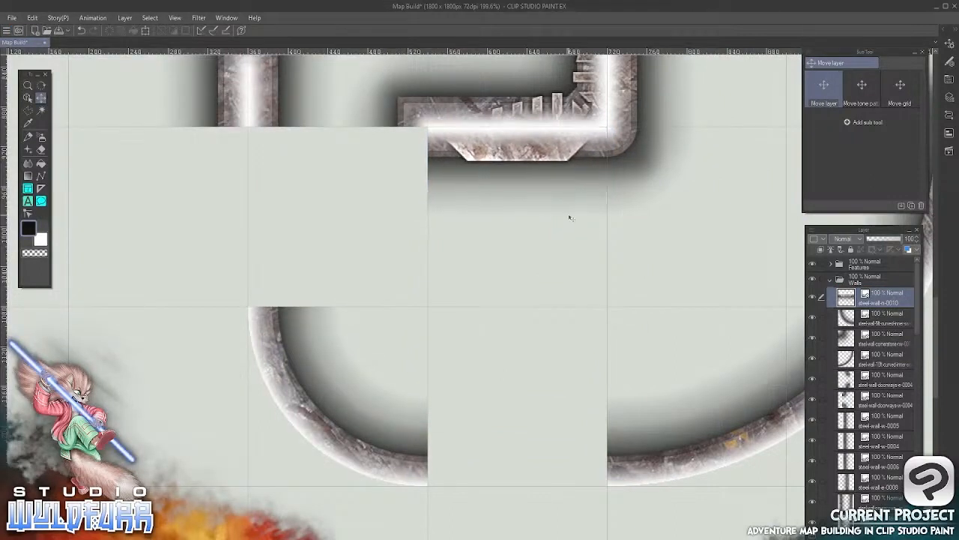
Import steel-wall-cornerstone-ne-0004.png from the Cornerstones & Doorways folder to the top of the Walls layer folder
{"action": "key", "text": "alt+Tab"}
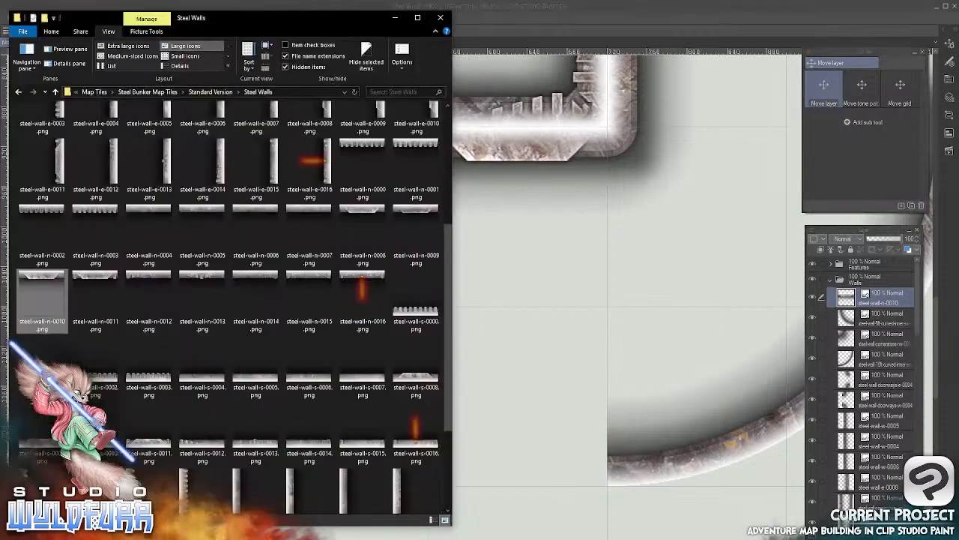
{"action": "left_click_drag", "start_coordinate": [445, 276], "coordinate": [446, 107]}
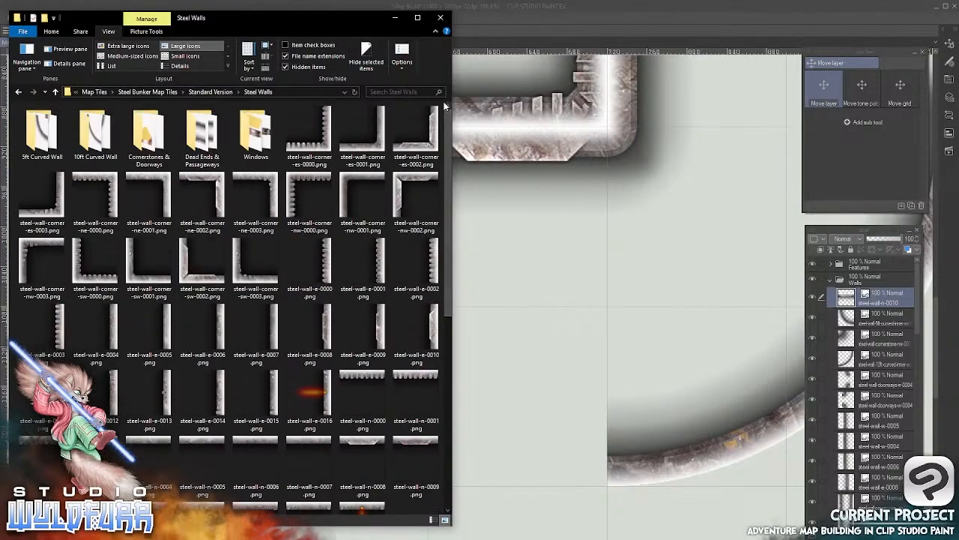
{"action": "double_click", "coordinate": [150, 145]}
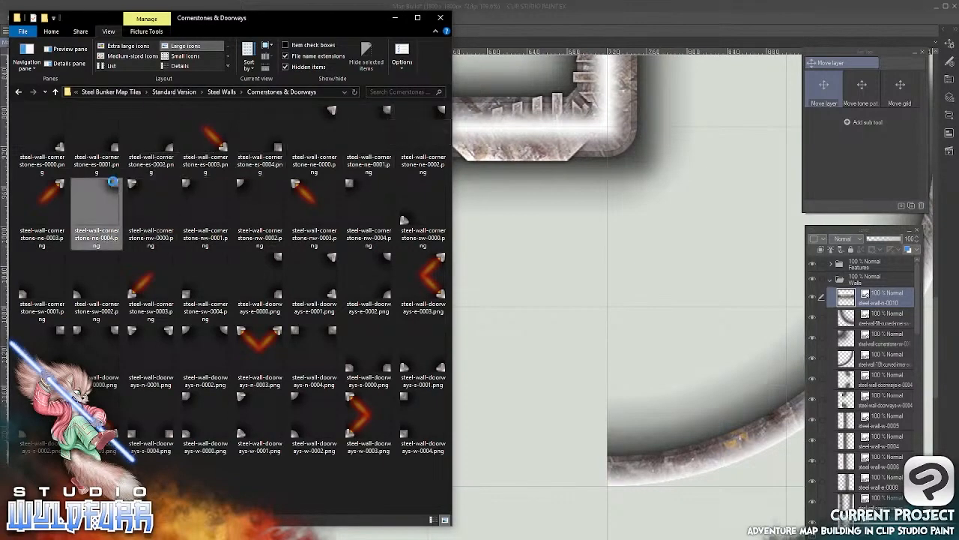
{"action": "left_click", "coordinate": [111, 184]}
{"action": "left_click_drag", "start_coordinate": [261, 335], "coordinate": [841, 291]}
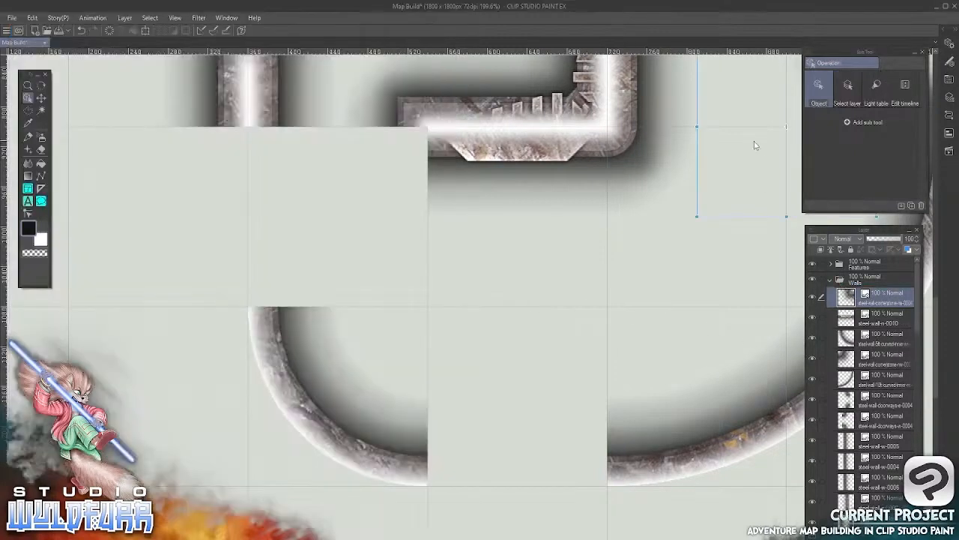
Place the cornerstone in the grid cell west of the new north wall tile, capping the wall's open end
{"action": "left_click", "coordinate": [41, 97]}
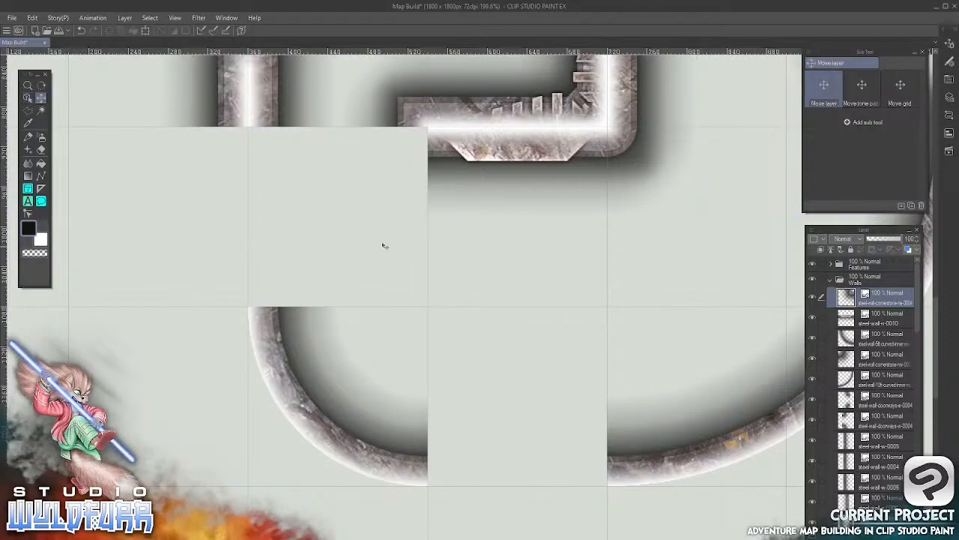
{"action": "left_click_drag", "start_coordinate": [636, 214], "coordinate": [387, 295]}
{"action": "left_click_drag", "start_coordinate": [536, 266], "coordinate": [528, 163]}
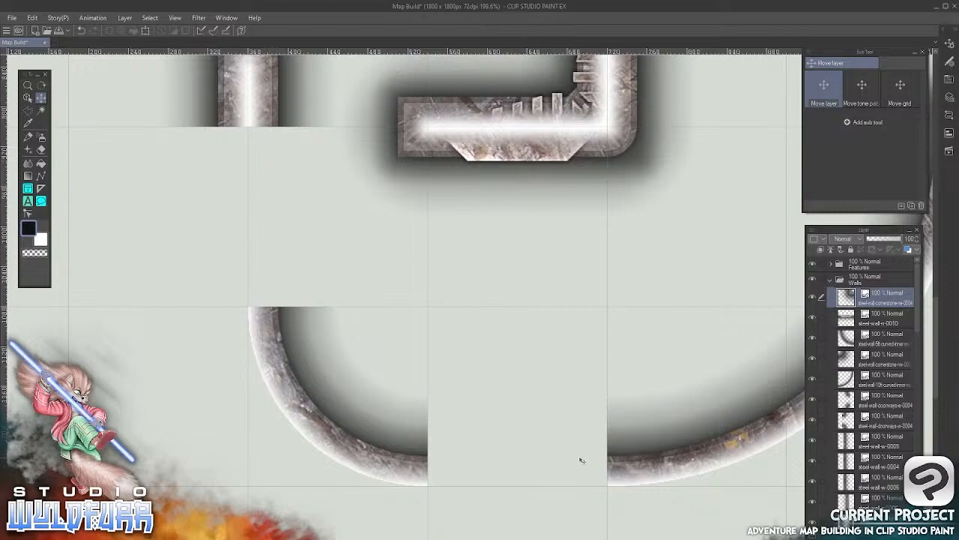
Import steel-wall-w-0004.png from the Steel Walls folder to the top of the Walls layer folder
{"action": "key", "text": "alt+Tab"}
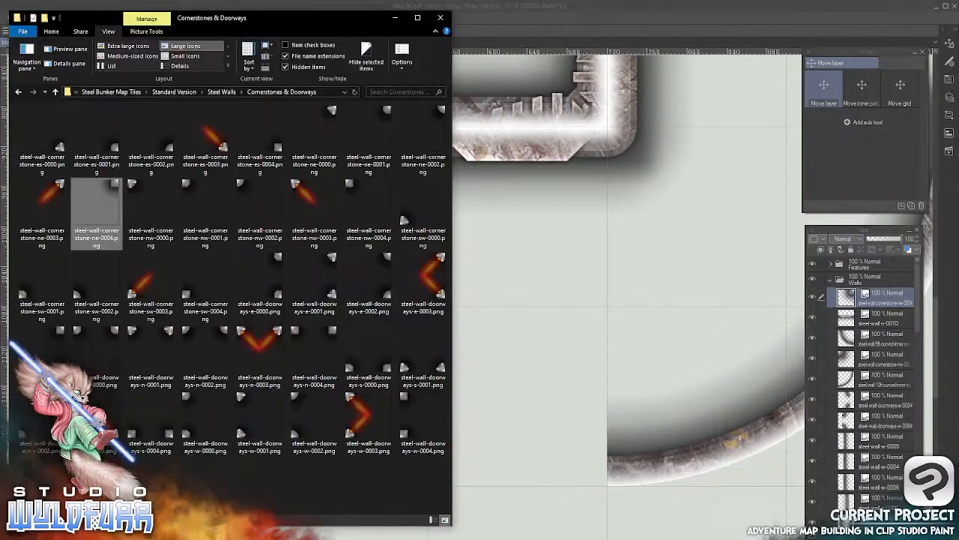
{"action": "left_click", "coordinate": [222, 91]}
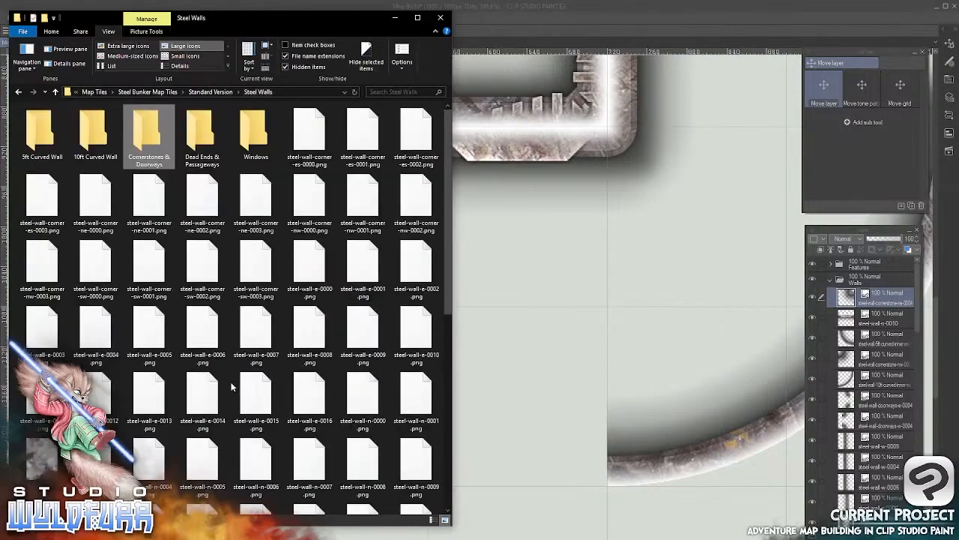
{"action": "left_click_drag", "start_coordinate": [448, 146], "coordinate": [444, 350]}
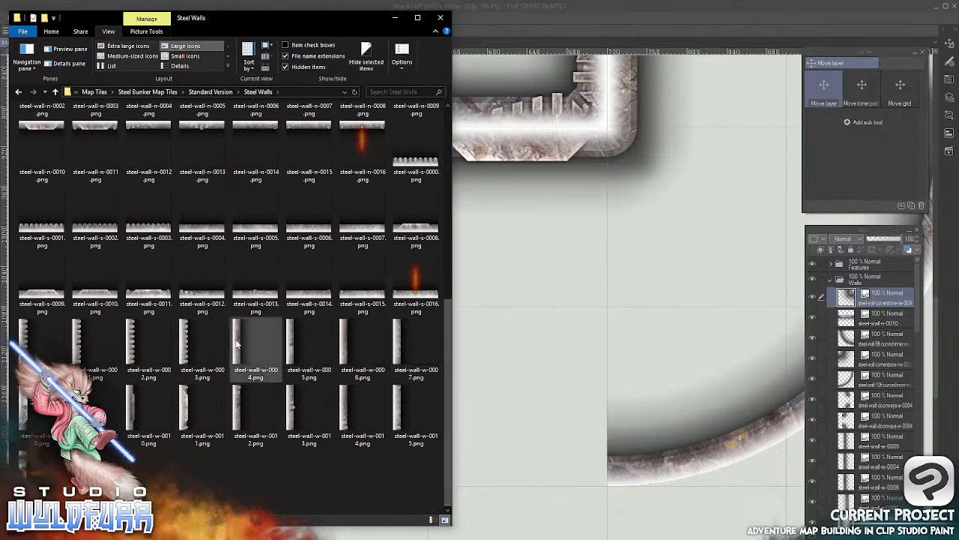
{"action": "left_click_drag", "start_coordinate": [235, 345], "coordinate": [853, 287]}
Place the west wall tile between the left room's west wall and the 5ft curved wall, aligned to the grid
{"action": "left_click", "coordinate": [544, 218]}
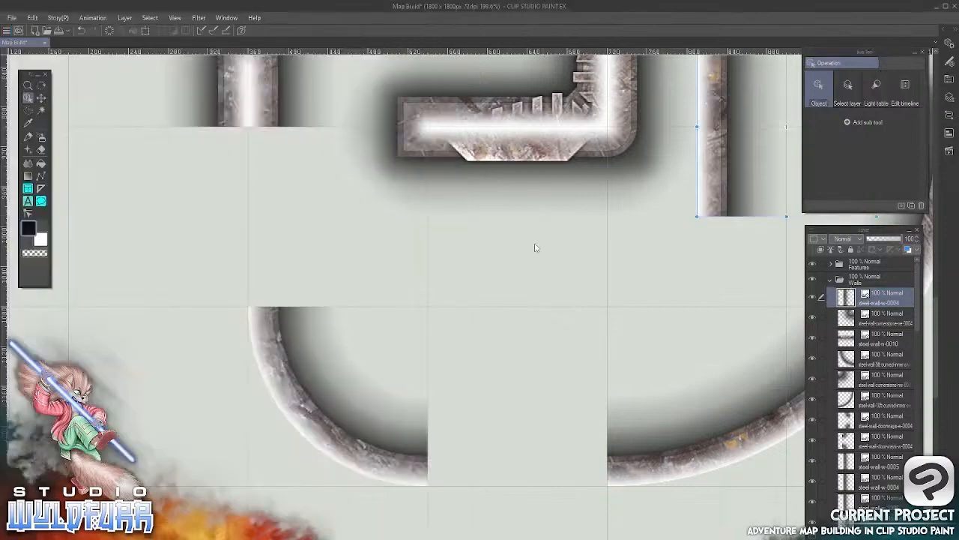
{"action": "left_click", "coordinate": [41, 97]}
{"action": "left_click_drag", "start_coordinate": [516, 236], "coordinate": [325, 205]}
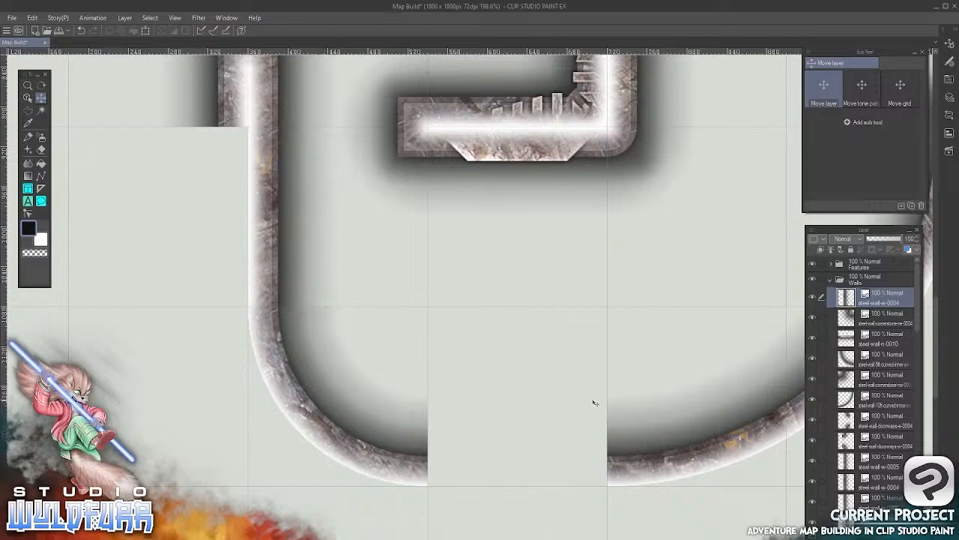
Import steel-wall-doorways-s-0003.png from the Cornerstones & Doorways folder to the top of the Walls layer folder
{"action": "left_click_drag", "start_coordinate": [595, 398], "coordinate": [521, 242]}
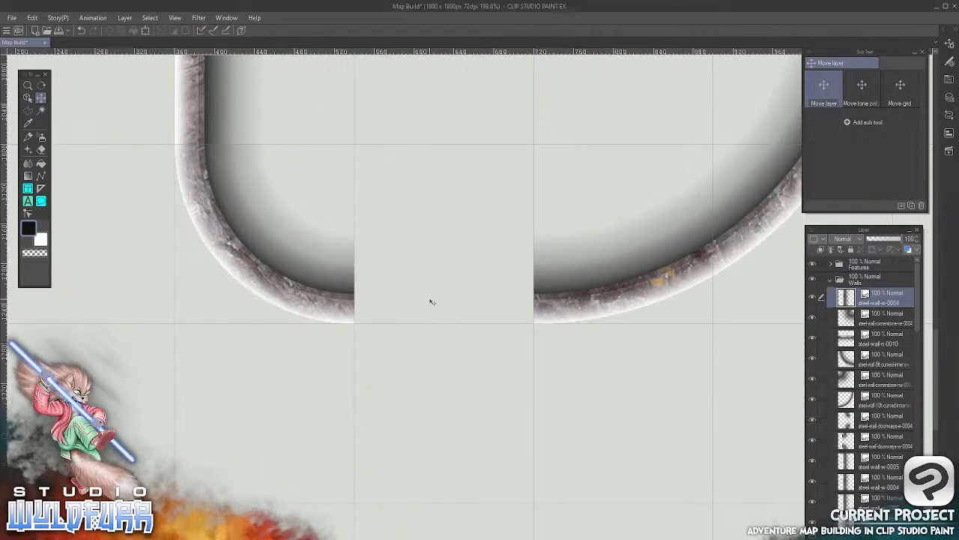
{"action": "key", "text": "alt+Tab"}
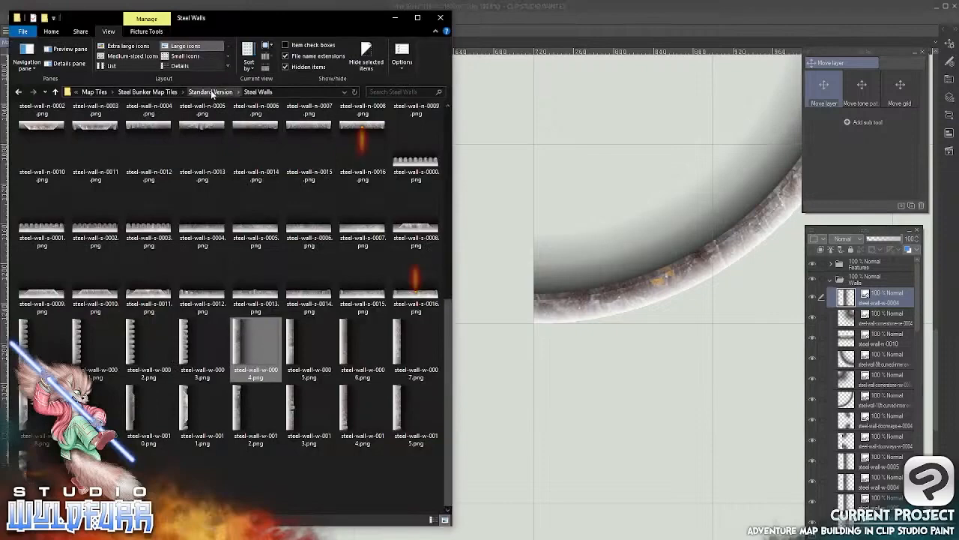
{"action": "scroll", "coordinate": [446, 268], "scroll_direction": "up", "scroll_amount": 6}
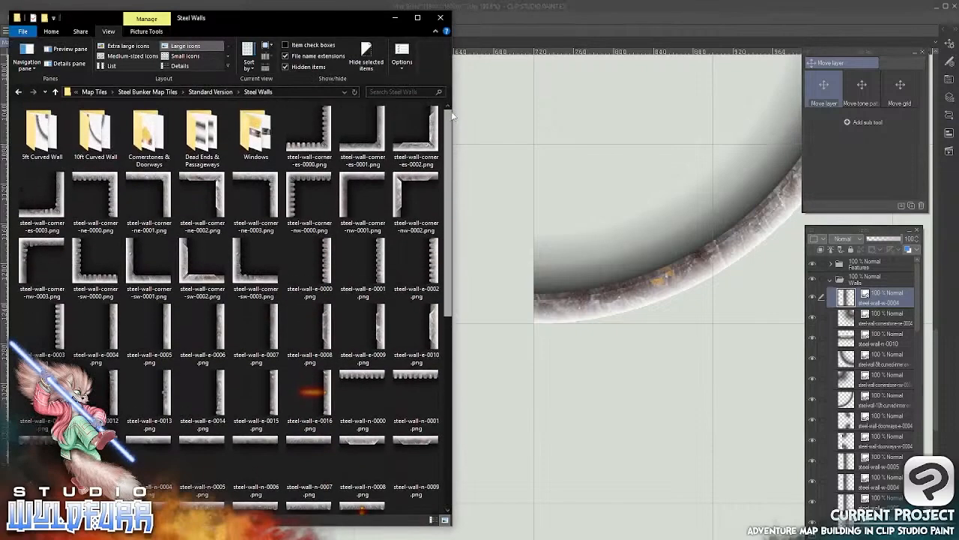
{"action": "double_click", "coordinate": [149, 138]}
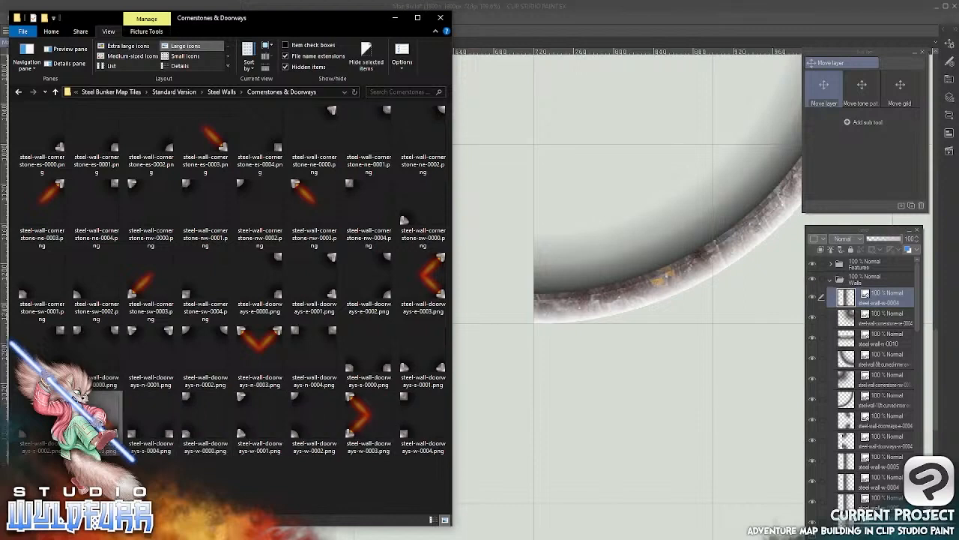
{"action": "left_click_drag", "start_coordinate": [111, 421], "coordinate": [845, 289]}
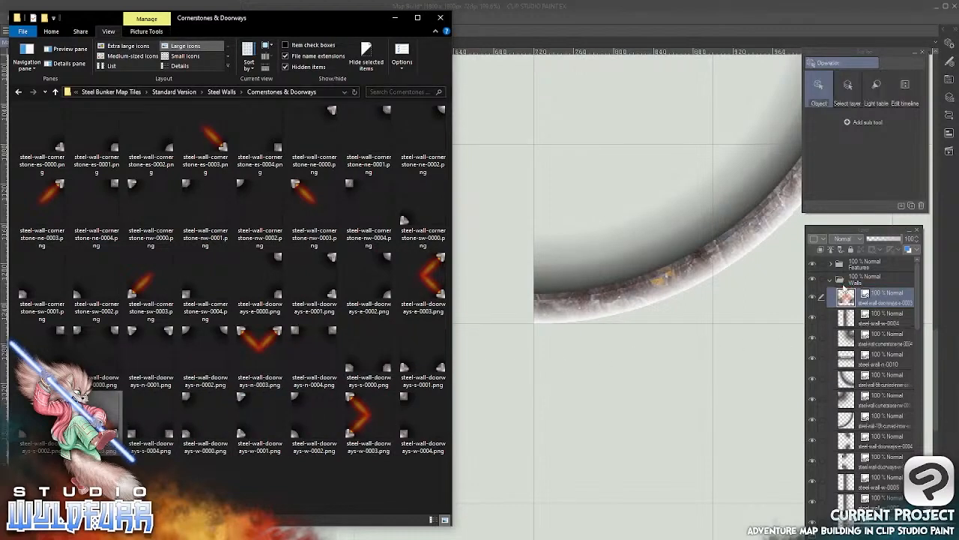
Place the lit south doorway in the gap between the lower ends of the 5ft and 10ft curved walls
{"action": "left_click", "coordinate": [630, 15]}
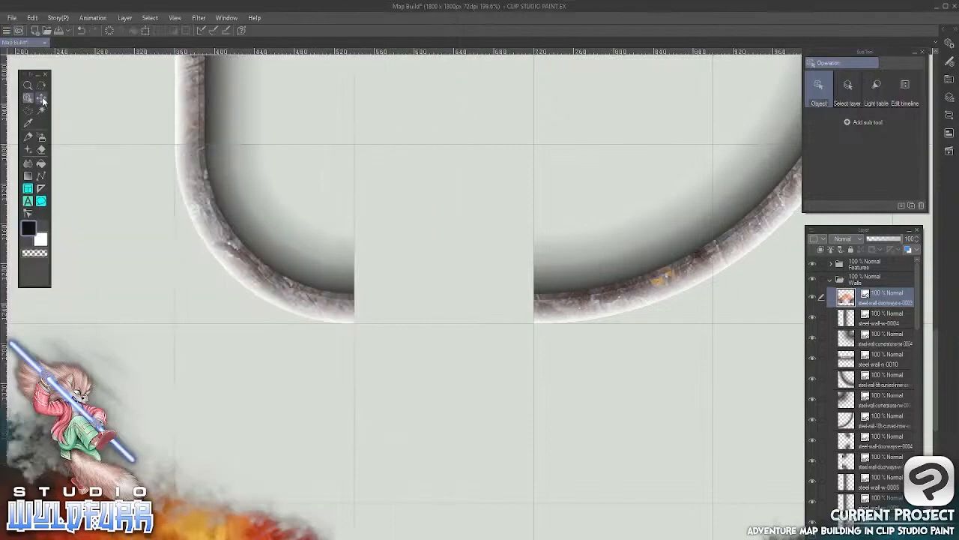
{"action": "key", "text": "k"}
{"action": "left_click_drag", "start_coordinate": [745, 188], "coordinate": [441, 419]}
{"action": "key", "text": "Down"}
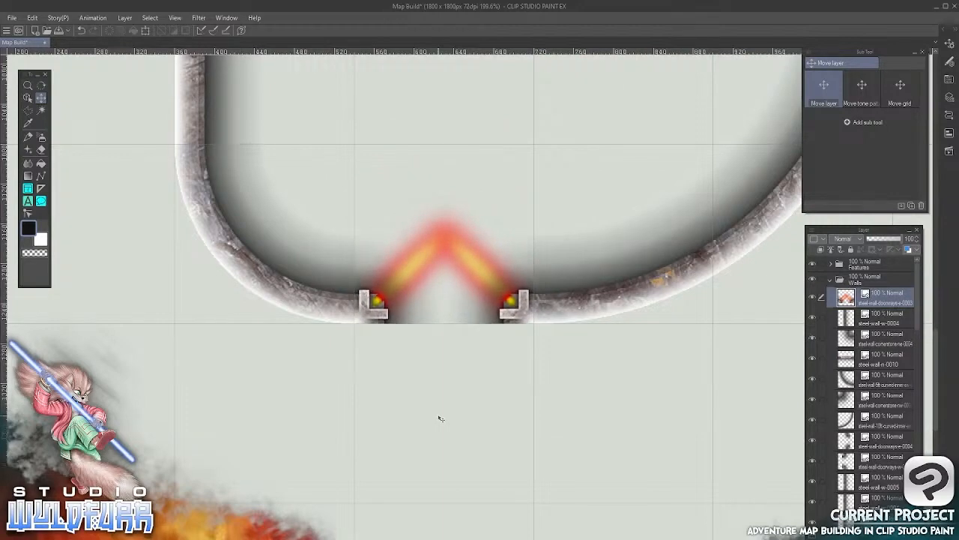
Collapse the Walls layer folder, expand the Features folder and select the Single-Steel-door-0000 layer
{"action": "left_click_drag", "start_coordinate": [473, 208], "coordinate": [595, 447]}
{"action": "left_click_drag", "start_coordinate": [450, 331], "coordinate": [488, 392]}
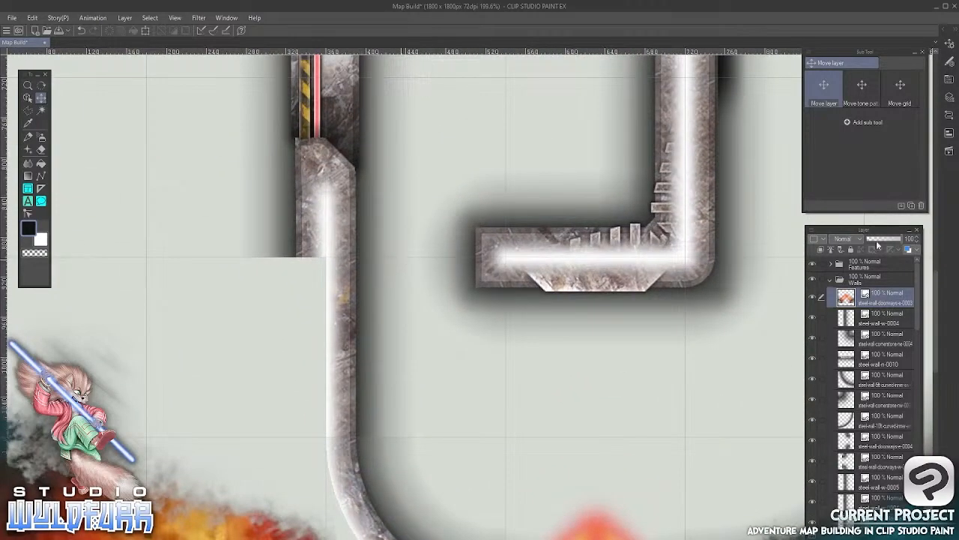
{"action": "left_click", "coordinate": [831, 279]}
{"action": "left_click", "coordinate": [831, 263]}
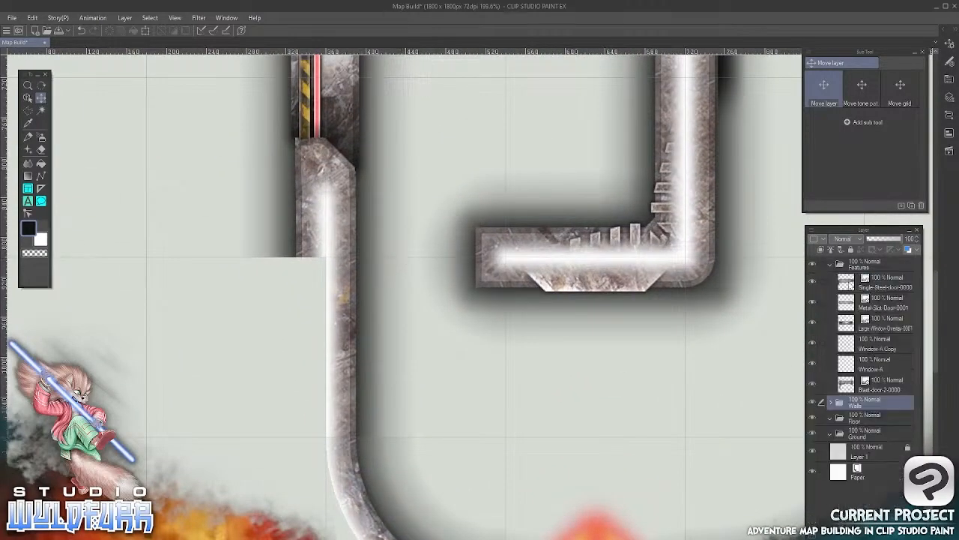
{"action": "left_click", "coordinate": [850, 285]}
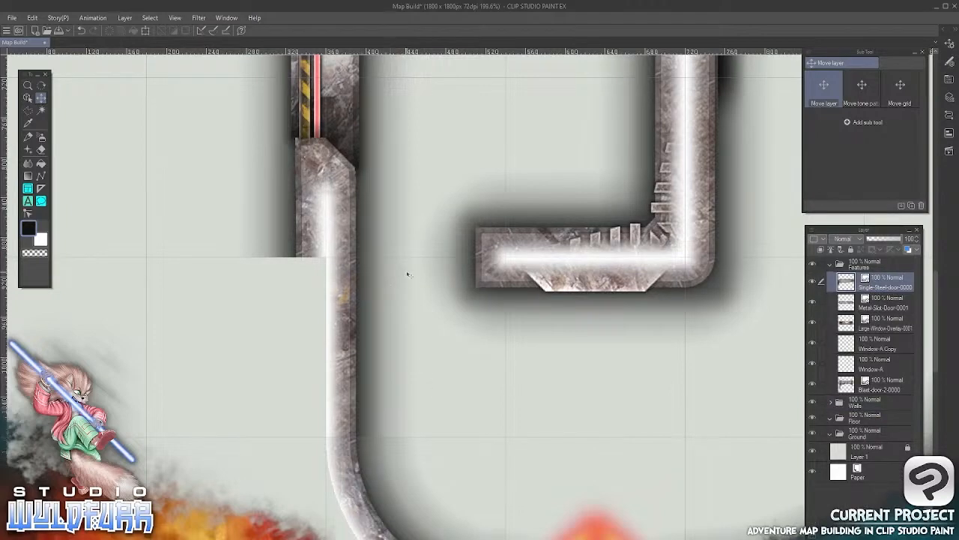
Import Metal-Slot-Door-0000.png from the Doors folder to the top of the Features layer folder
{"action": "key", "text": "alt+Tab"}
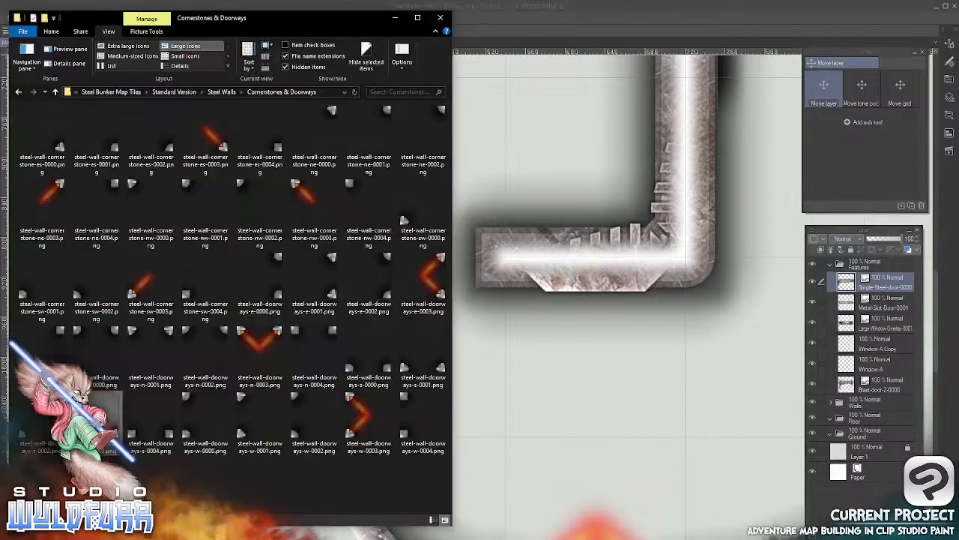
{"action": "left_click", "coordinate": [224, 92]}
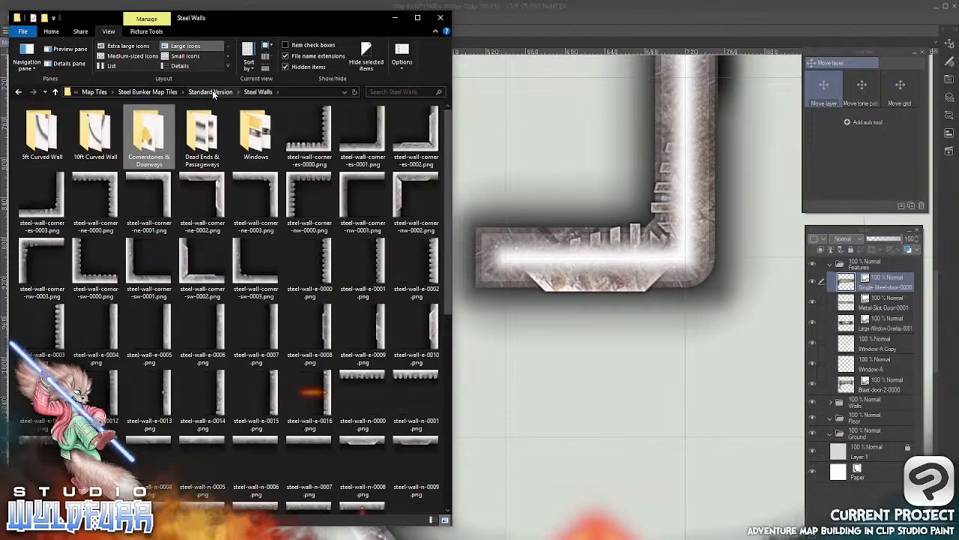
{"action": "left_click", "coordinate": [212, 91]}
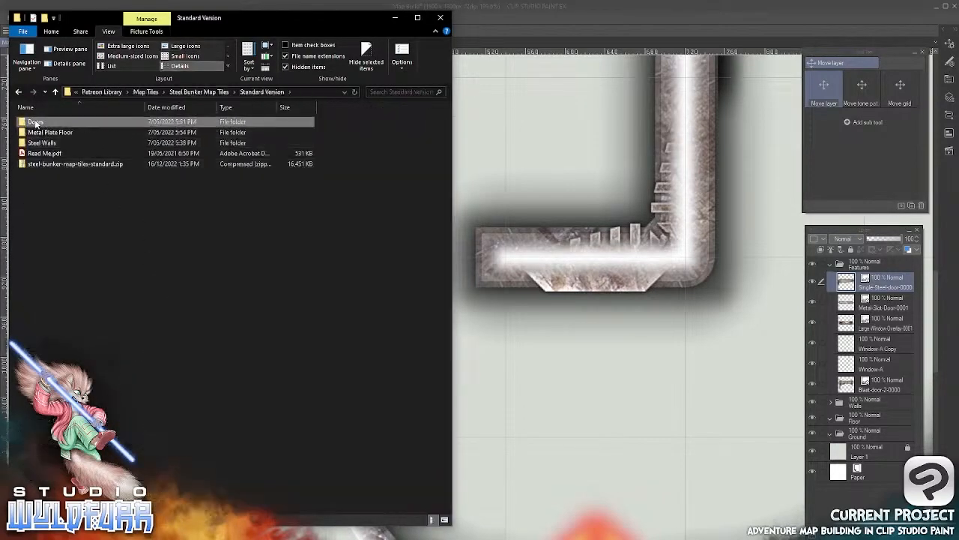
{"action": "double_click", "coordinate": [36, 123]}
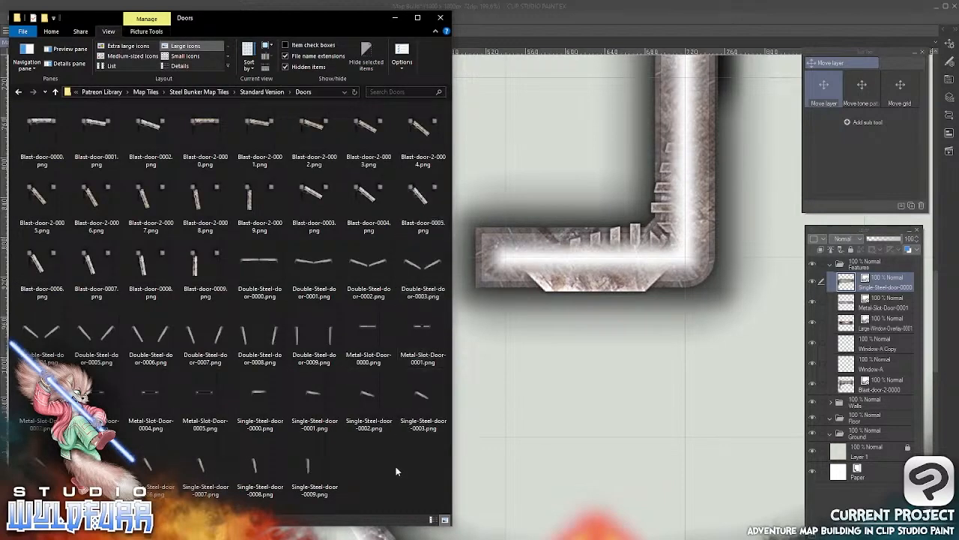
{"action": "left_click", "coordinate": [368, 335]}
{"action": "left_click_drag", "start_coordinate": [756, 403], "coordinate": [852, 278]}
Place the metal slot door across the opening between the west wall and the capped wall end, centred on the horizontal grid line
{"action": "left_click", "coordinate": [606, 27]}
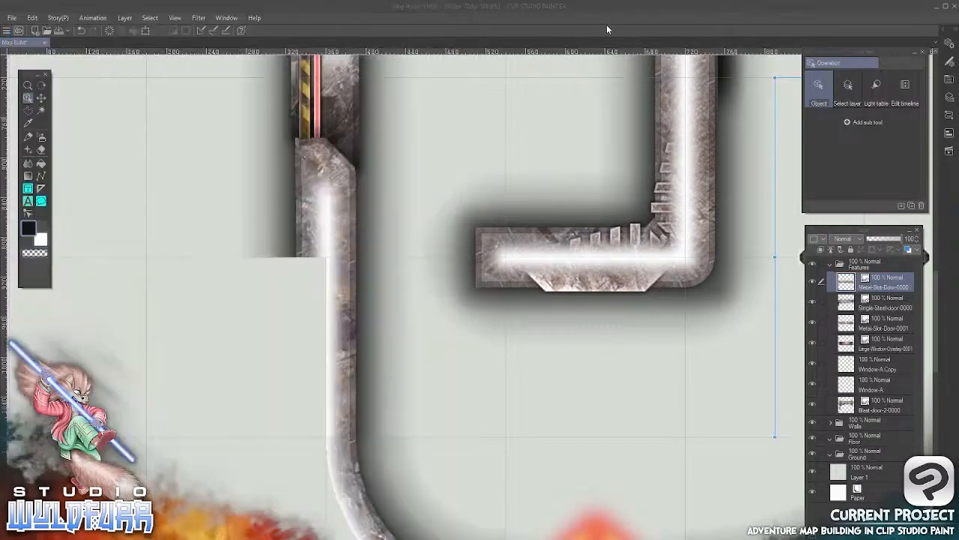
{"action": "left_click", "coordinate": [42, 98]}
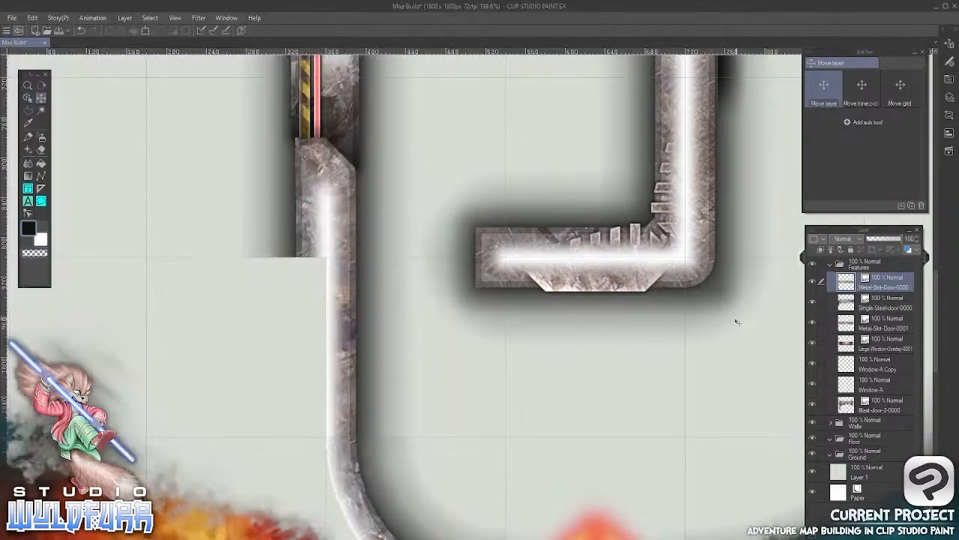
{"action": "left_click_drag", "start_coordinate": [735, 317], "coordinate": [479, 353]}
{"action": "key", "text": "Up"}
{"action": "key", "text": "Up"}
{"action": "key", "text": "Up"}
{"action": "key", "text": "Up"}
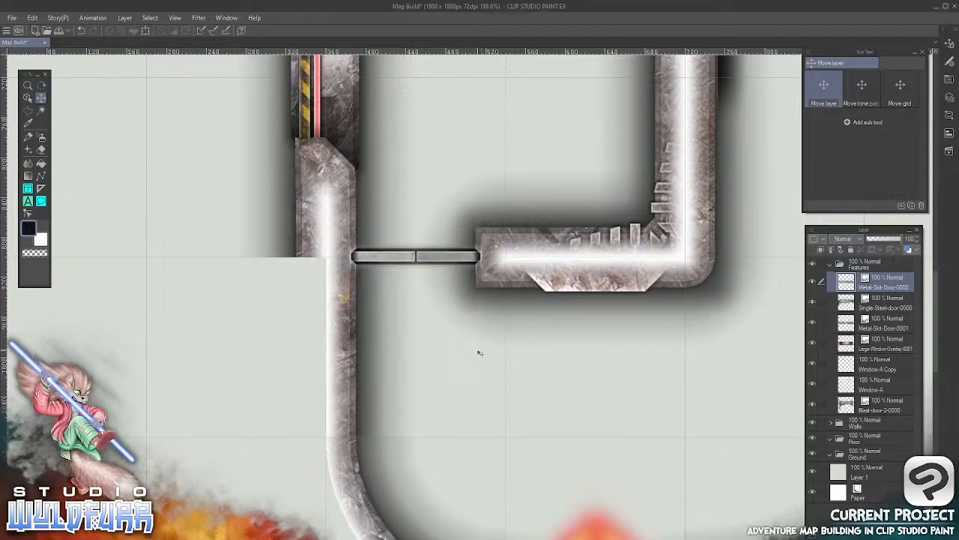
Nudge the metal slot door slightly down to finish aligning it with the horizontal grid line across the west opening
{"action": "key", "text": "Down"}
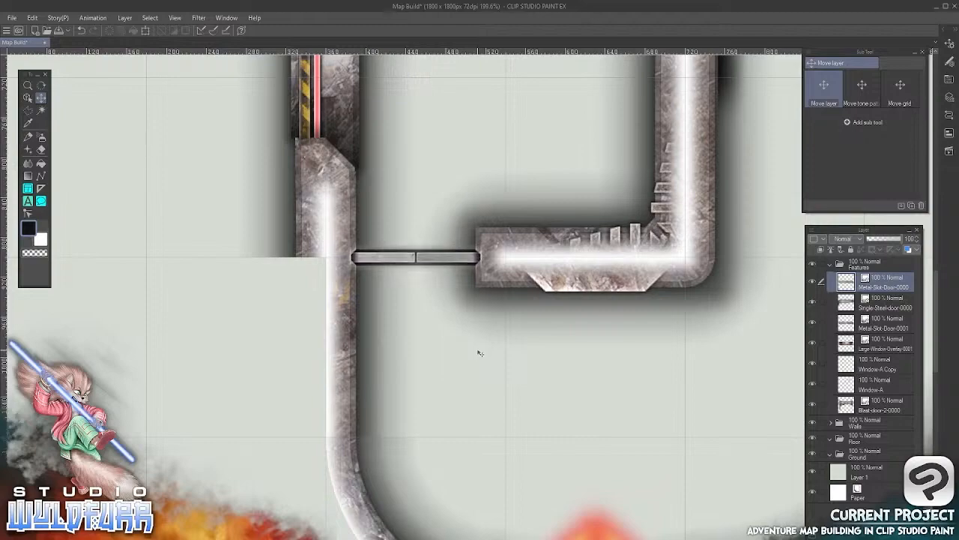
{"action": "left_click_drag", "start_coordinate": [552, 174], "coordinate": [451, 420]}
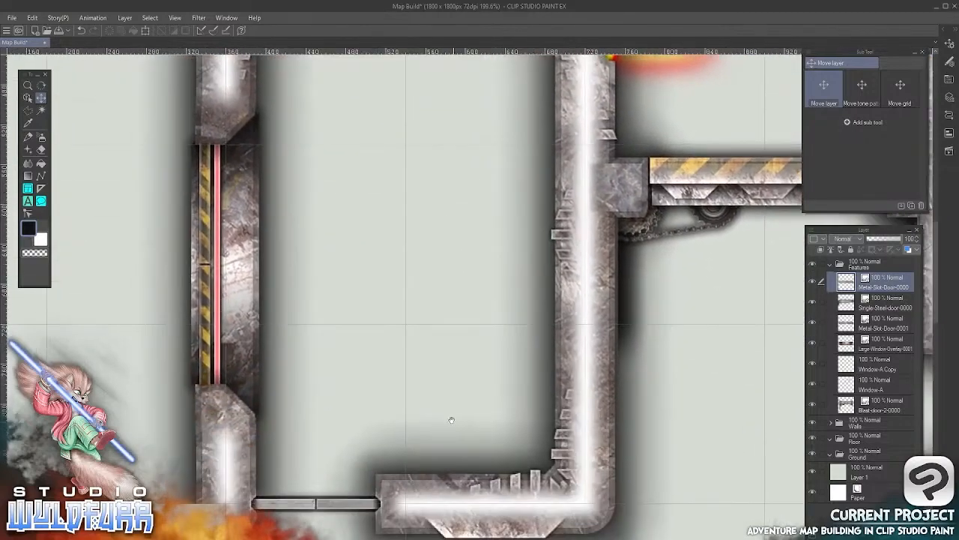
{"action": "left_click_drag", "start_coordinate": [487, 461], "coordinate": [484, 118]}
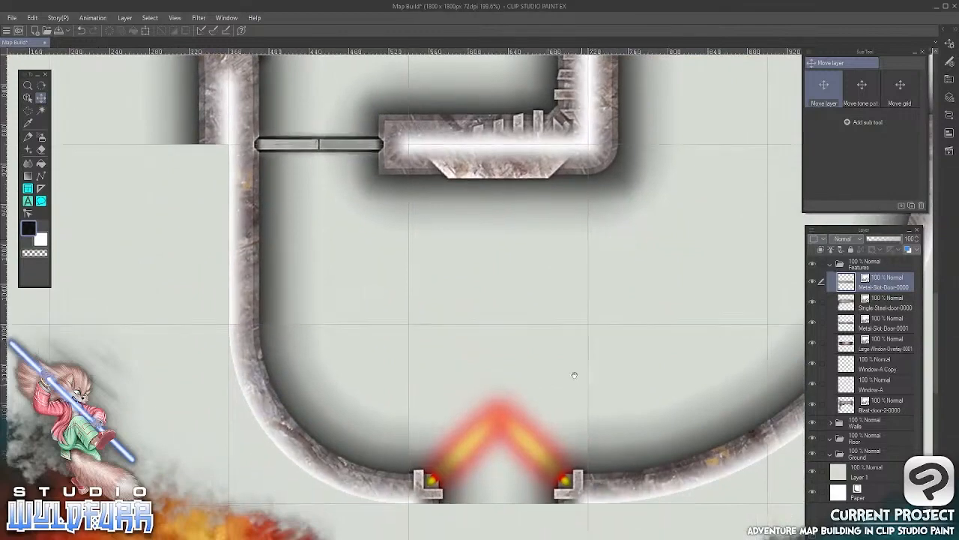
Import steel-wall-doorways-n-0003.png from the Cornerstones & Doorways folder into the Walls layer folder, collapse Features and expand Walls
{"action": "left_click_drag", "start_coordinate": [572, 375], "coordinate": [515, 160]}
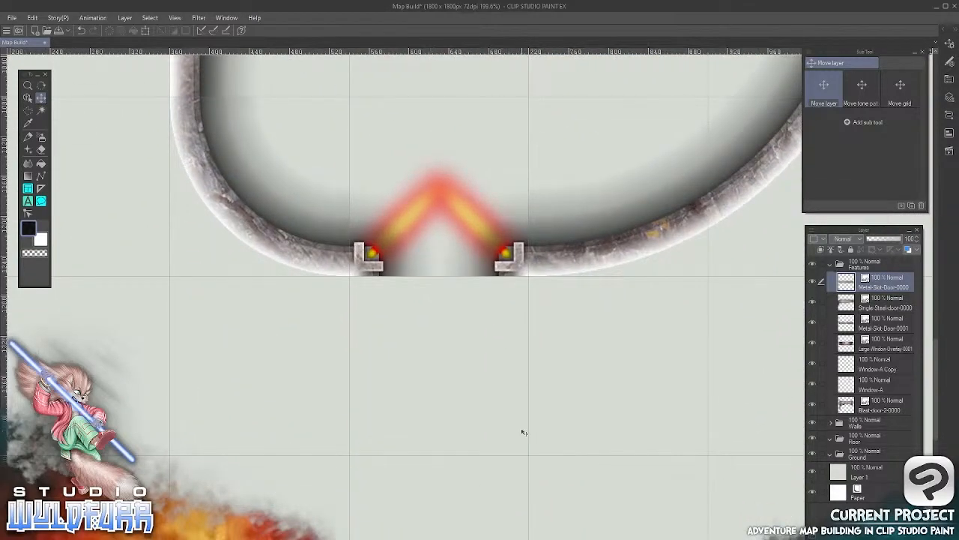
{"action": "key", "text": "alt+Tab"}
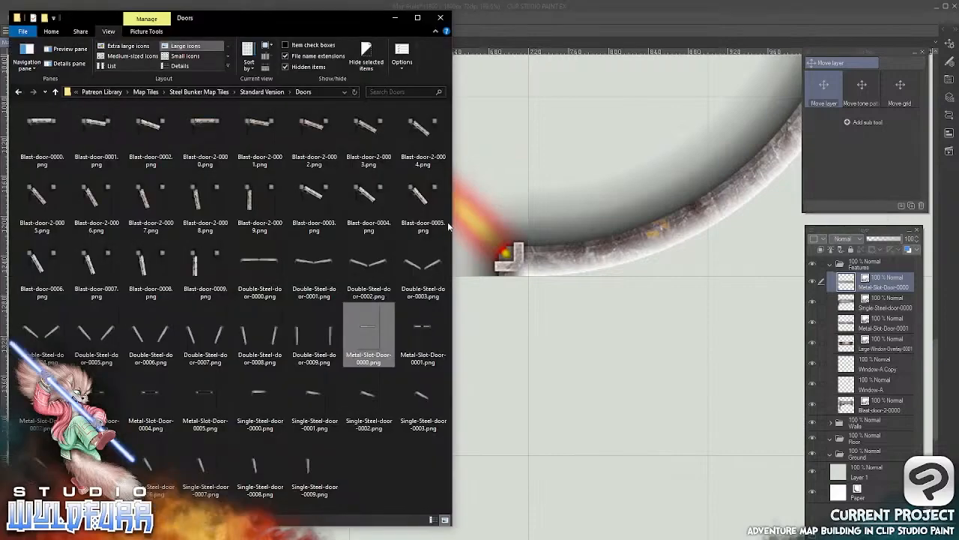
{"action": "left_click", "coordinate": [261, 91]}
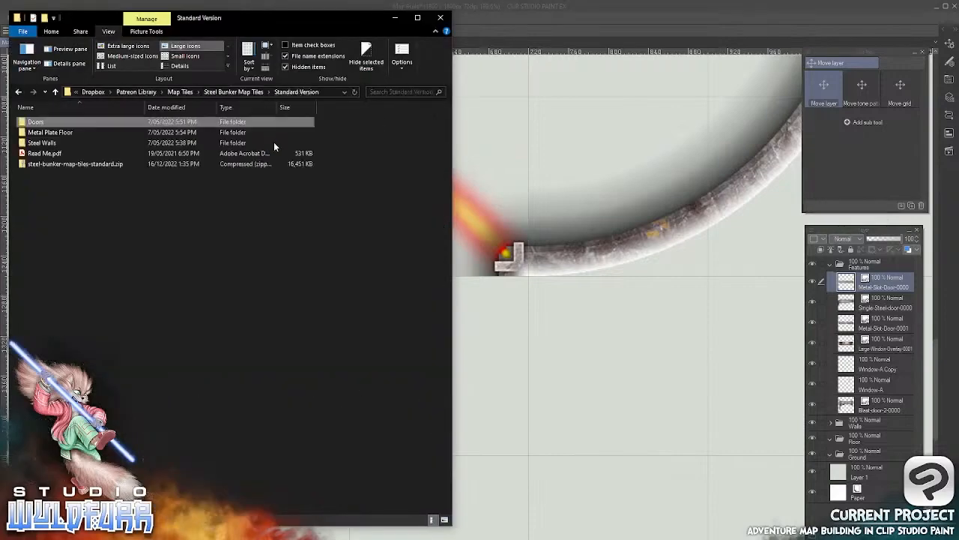
{"action": "double_click", "coordinate": [53, 143]}
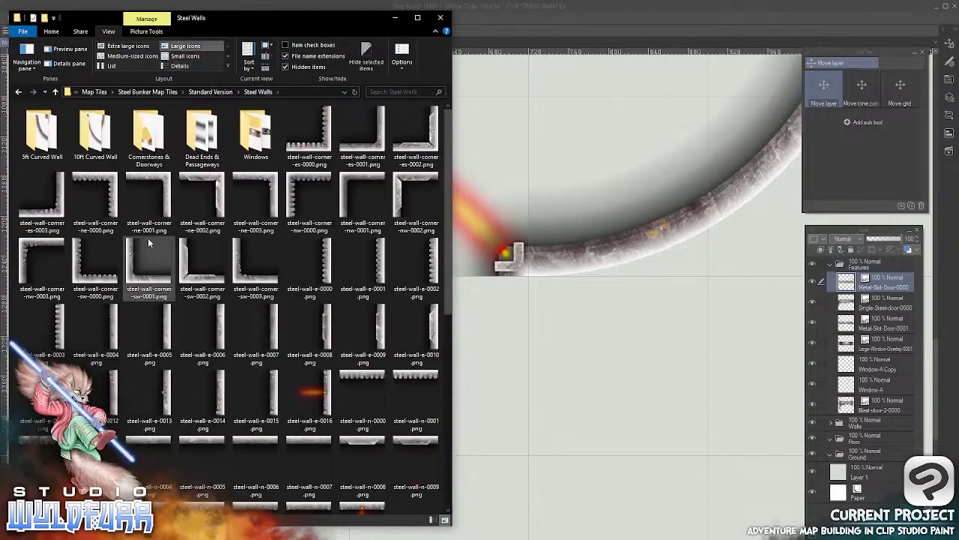
{"action": "double_click", "coordinate": [149, 139]}
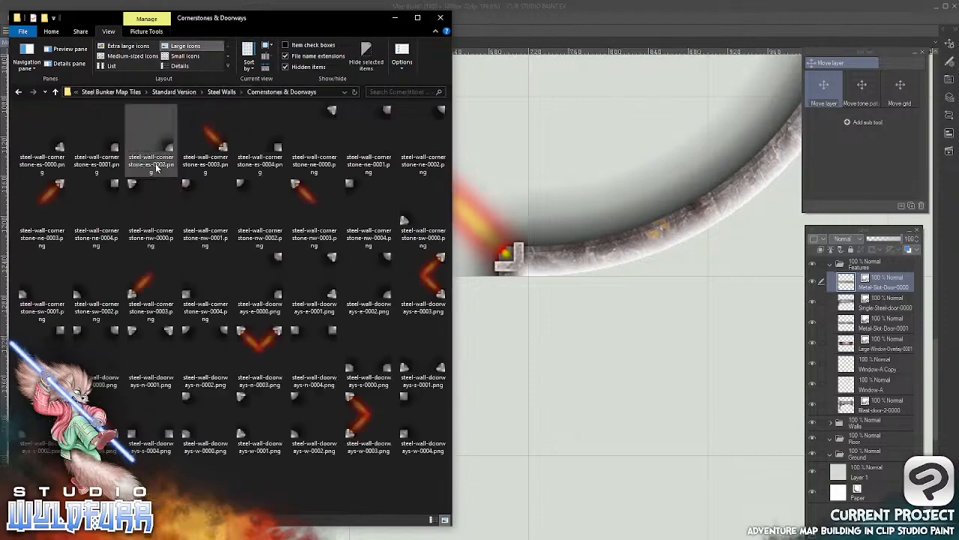
{"action": "left_click_drag", "start_coordinate": [242, 334], "coordinate": [856, 418]}
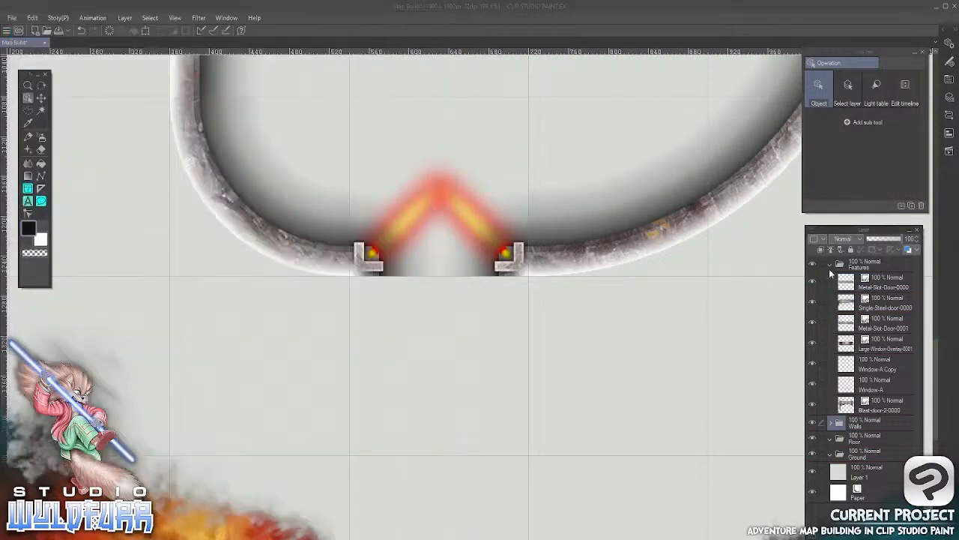
{"action": "left_click", "coordinate": [829, 265]}
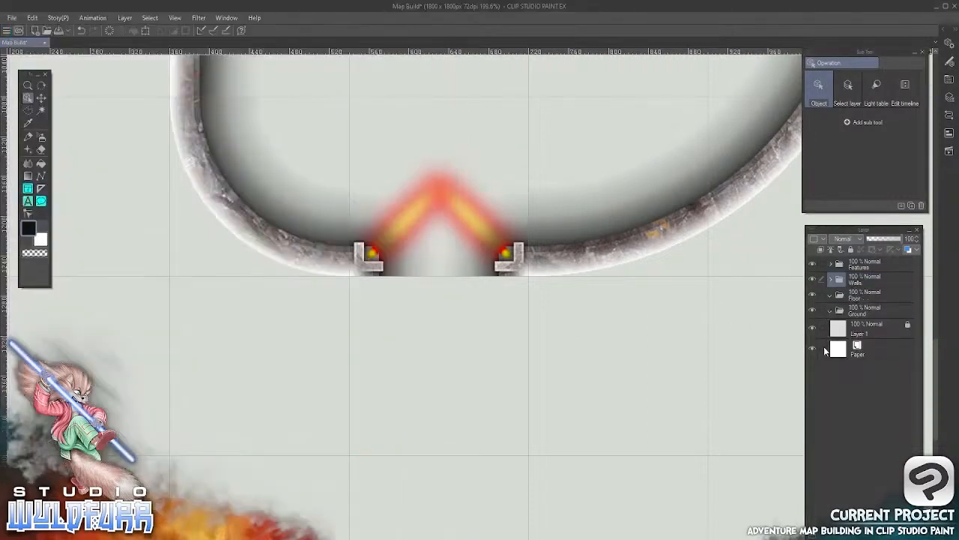
{"action": "left_click", "coordinate": [829, 279]}
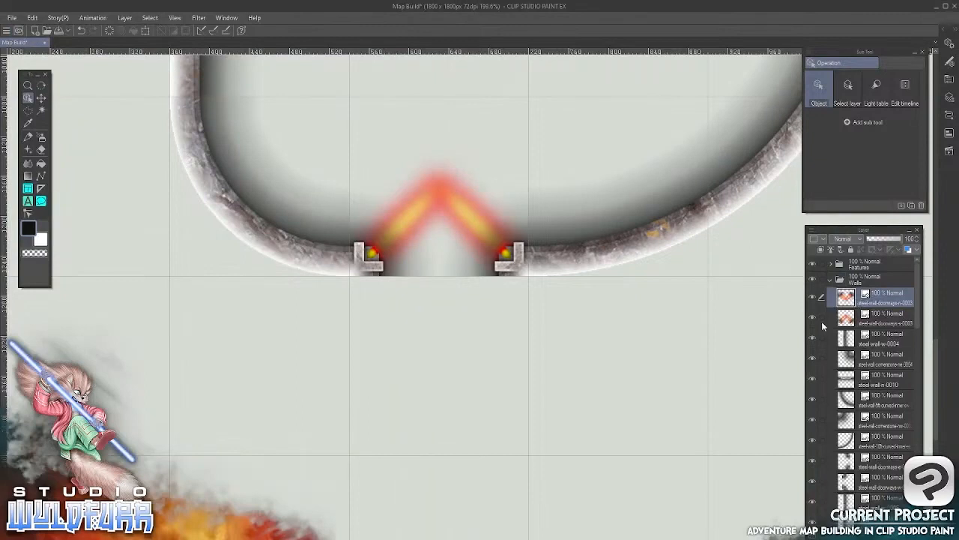
Try placing the lit north doorway directly below the south doorway so the two mirror each other across the grid line
{"action": "left_click", "coordinate": [41, 98]}
{"action": "left_click_drag", "start_coordinate": [682, 105], "coordinate": [324, 394]}
{"action": "left_click_drag", "start_coordinate": [539, 165], "coordinate": [594, 294]}
{"action": "left_click_drag", "start_coordinate": [523, 315], "coordinate": [513, 296]}
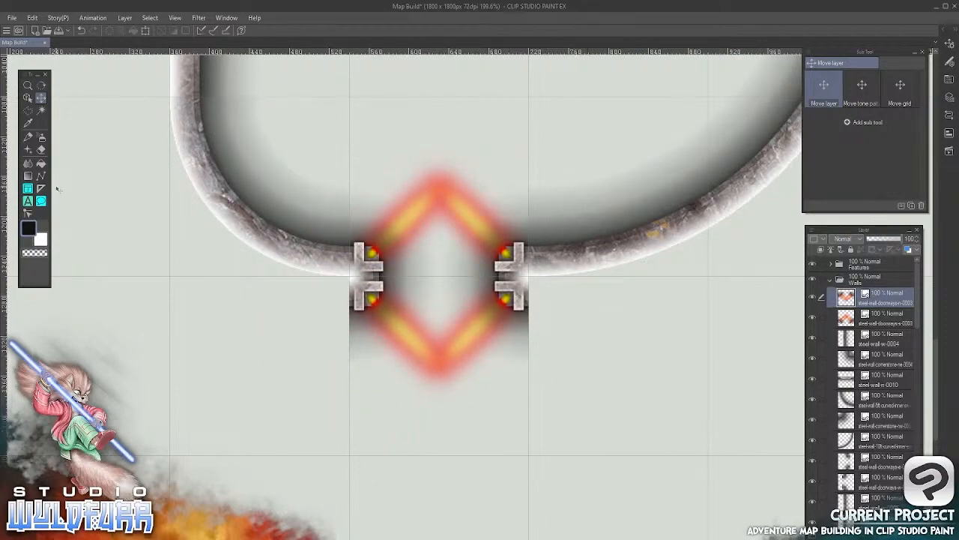
Undo the moves of the lit north doorway
{"action": "scroll", "coordinate": [513, 284], "scroll_direction": "down", "scroll_amount": 5}
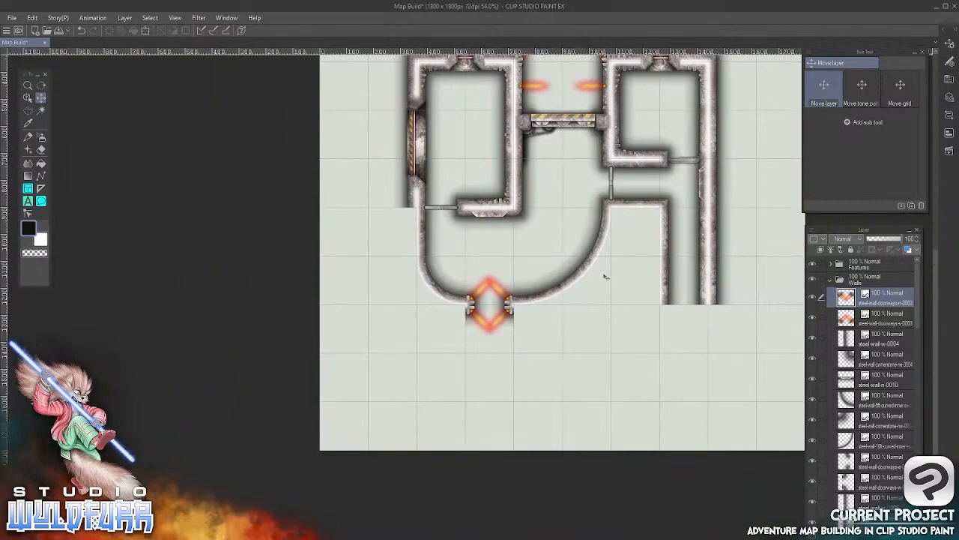
{"action": "left_click_drag", "start_coordinate": [657, 218], "coordinate": [525, 356]}
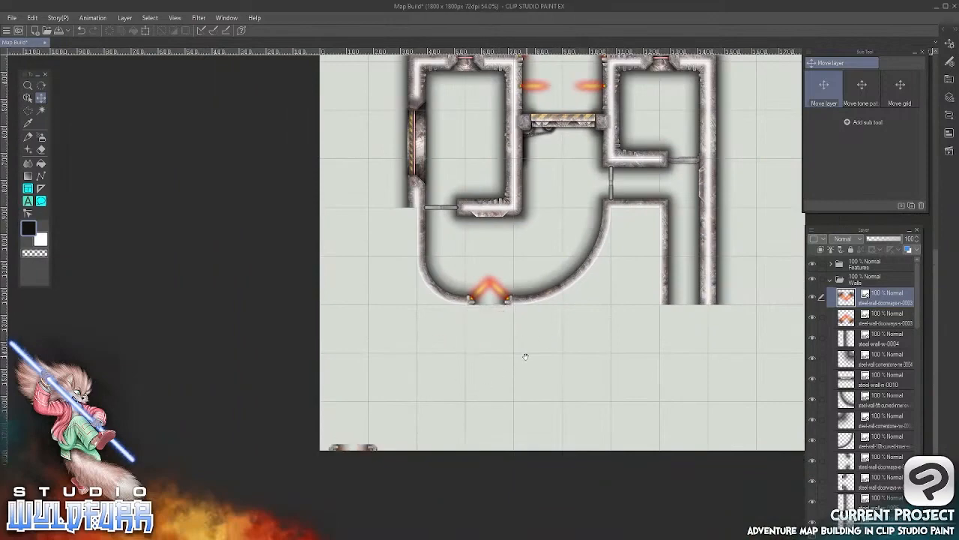
{"action": "left_click", "coordinate": [32, 18]}
{"action": "left_click", "coordinate": [46, 23]}
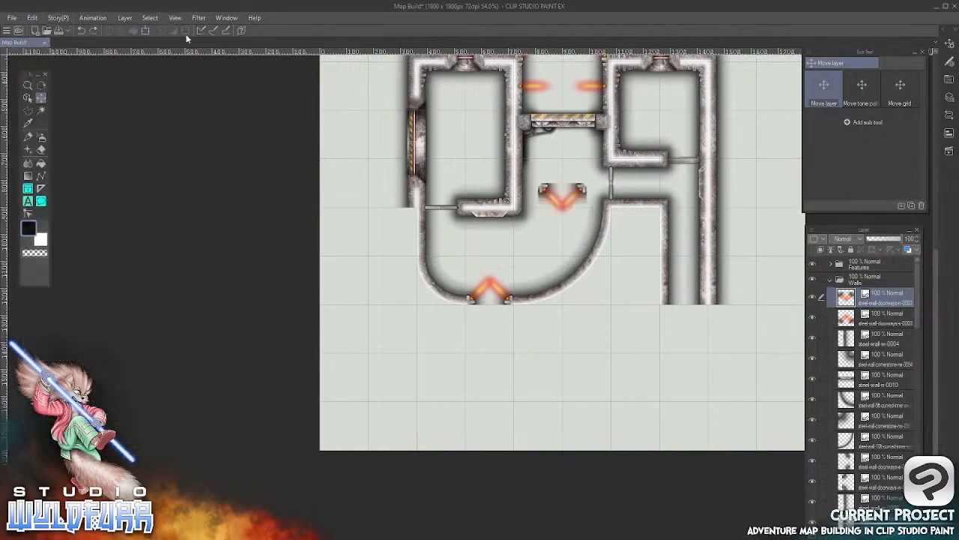
Set the view to 100% and place the lit north doorway against the underside of the south doorway, aligned to the grid
{"action": "left_click", "coordinate": [175, 18]}
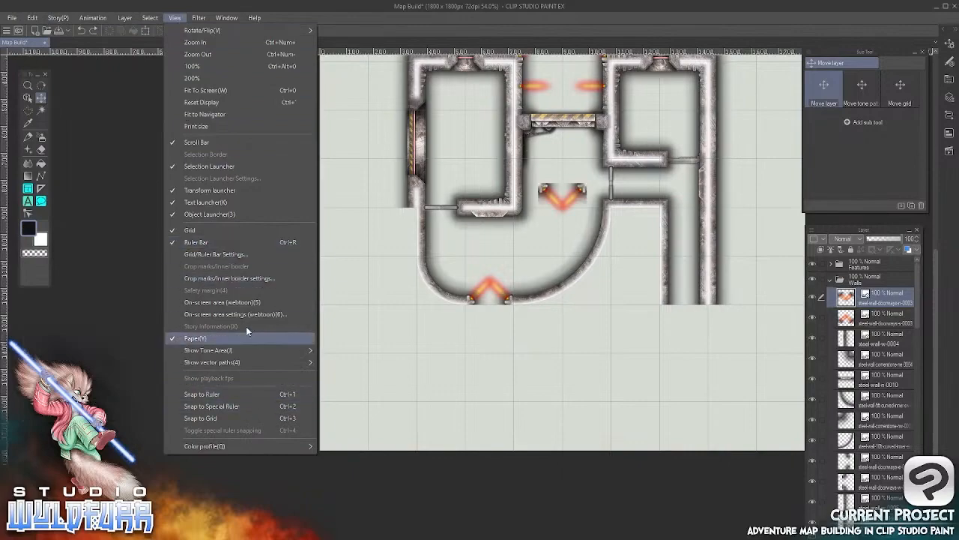
{"action": "left_click", "coordinate": [203, 67]}
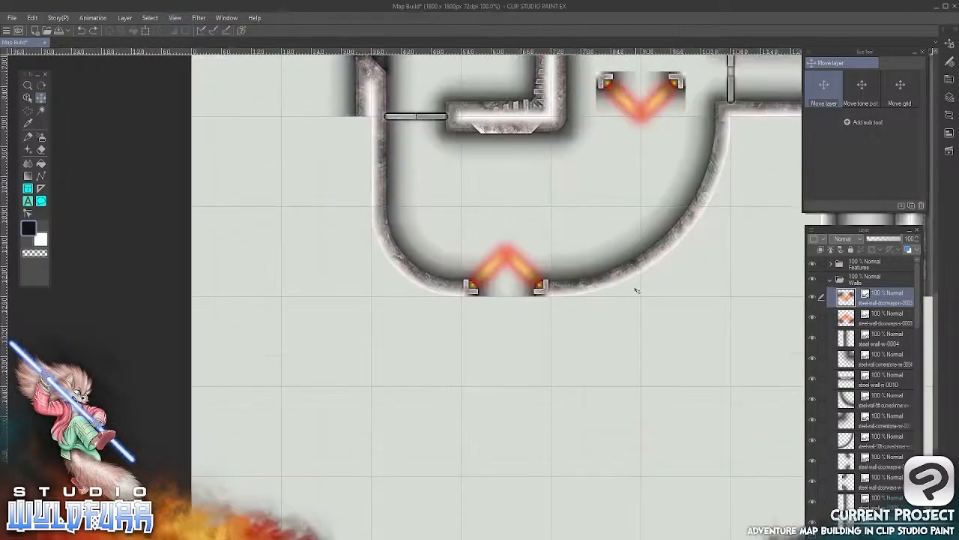
{"action": "left_click_drag", "start_coordinate": [637, 290], "coordinate": [410, 496]}
{"action": "left_click_drag", "start_coordinate": [547, 214], "coordinate": [552, 304]}
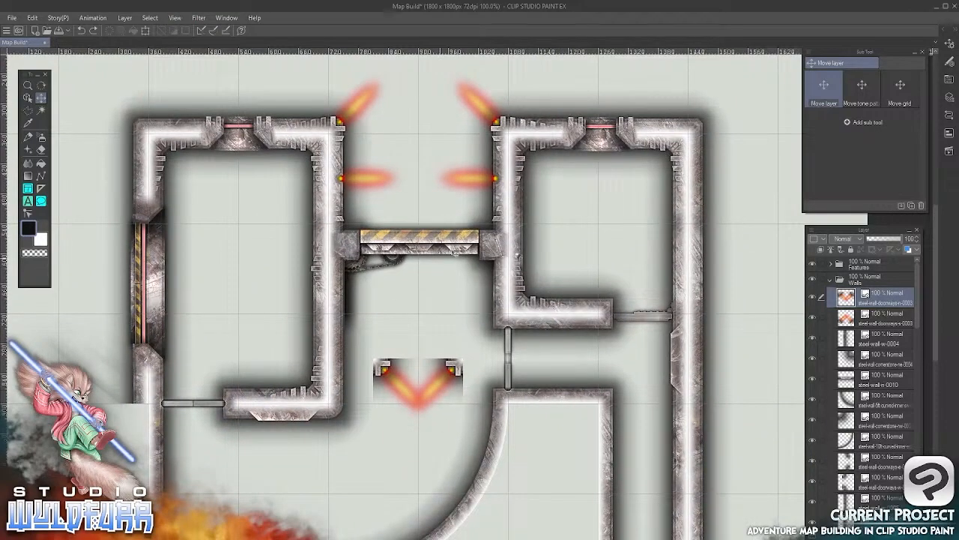
{"action": "left_click_drag", "start_coordinate": [531, 425], "coordinate": [519, 251]}
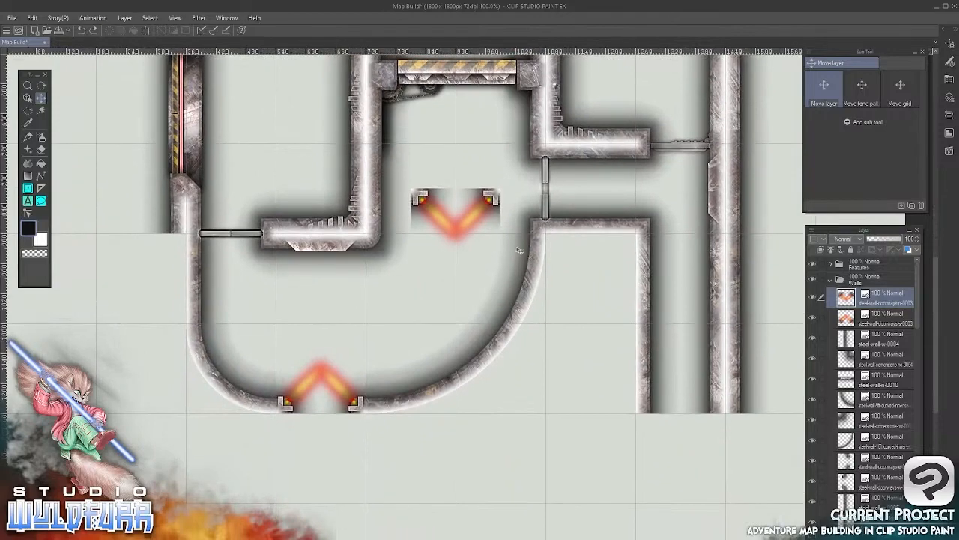
{"action": "left_click_drag", "start_coordinate": [488, 201], "coordinate": [404, 400]}
{"action": "scroll", "coordinate": [357, 429], "scroll_direction": "up", "scroll_amount": 6}
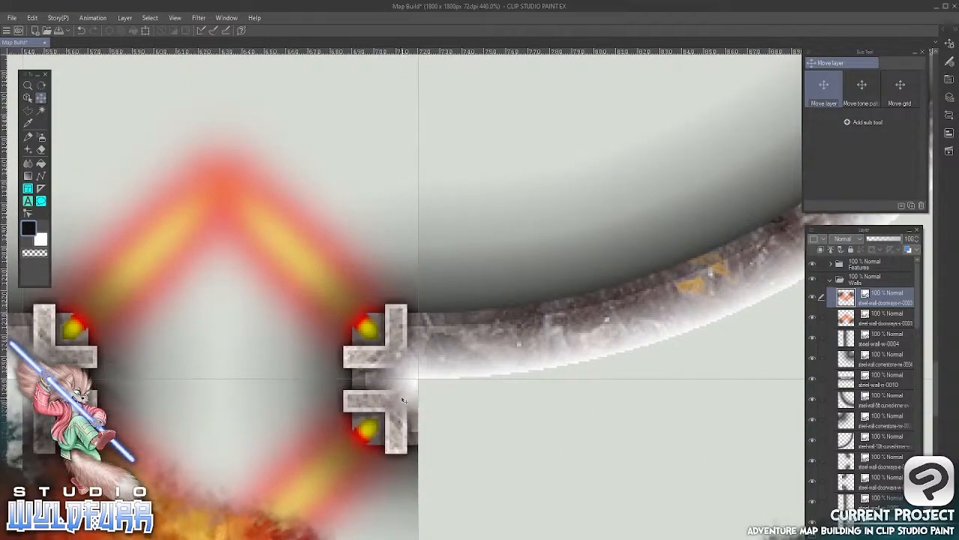
{"action": "scroll", "coordinate": [483, 326], "scroll_direction": "down", "scroll_amount": 8}
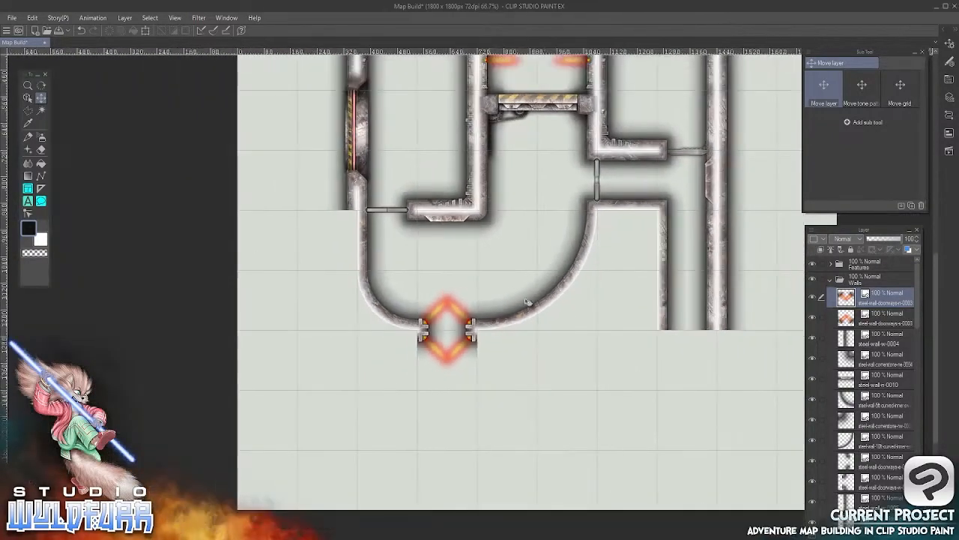
Delete the two vertical passage tiles that run south from the corridor, inside the east wall
{"action": "left_click_drag", "start_coordinate": [622, 222], "coordinate": [511, 287]}
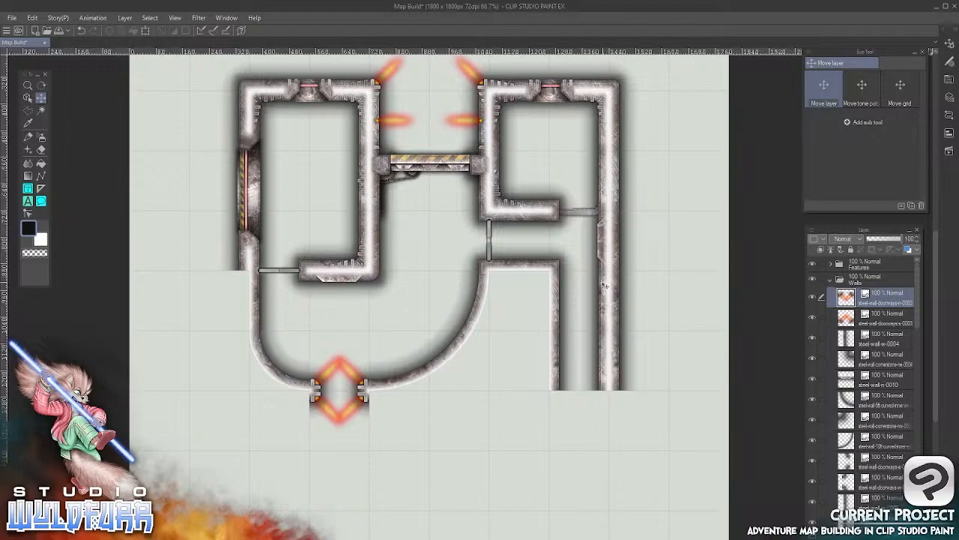
{"action": "key", "text": "o"}
{"action": "left_click", "coordinate": [607, 298]}
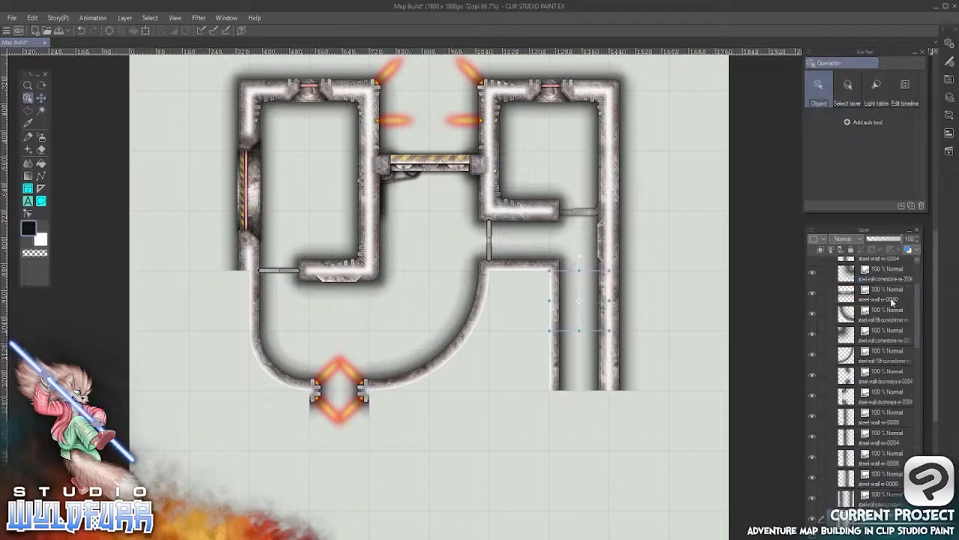
{"action": "left_click_drag", "start_coordinate": [580, 301], "coordinate": [580, 315]}
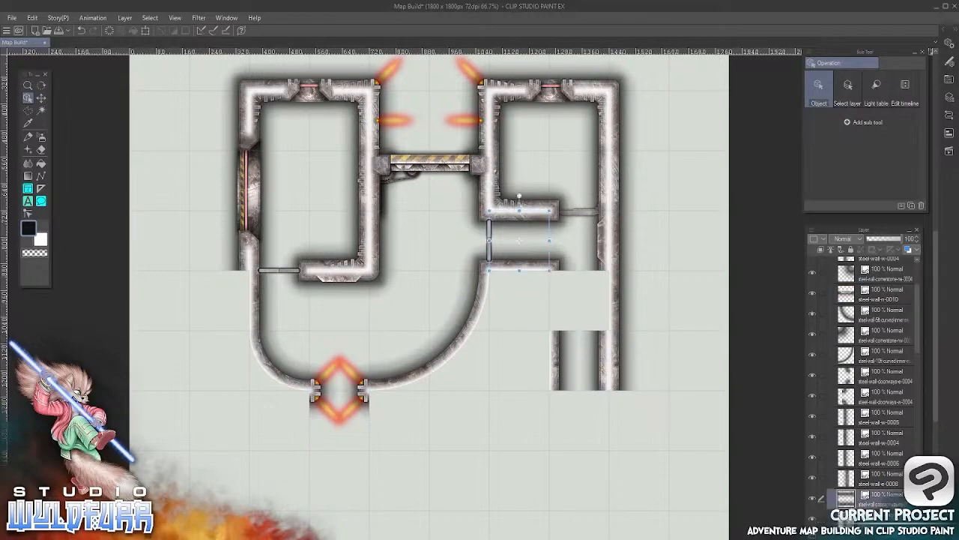
{"action": "key", "text": "Delete"}
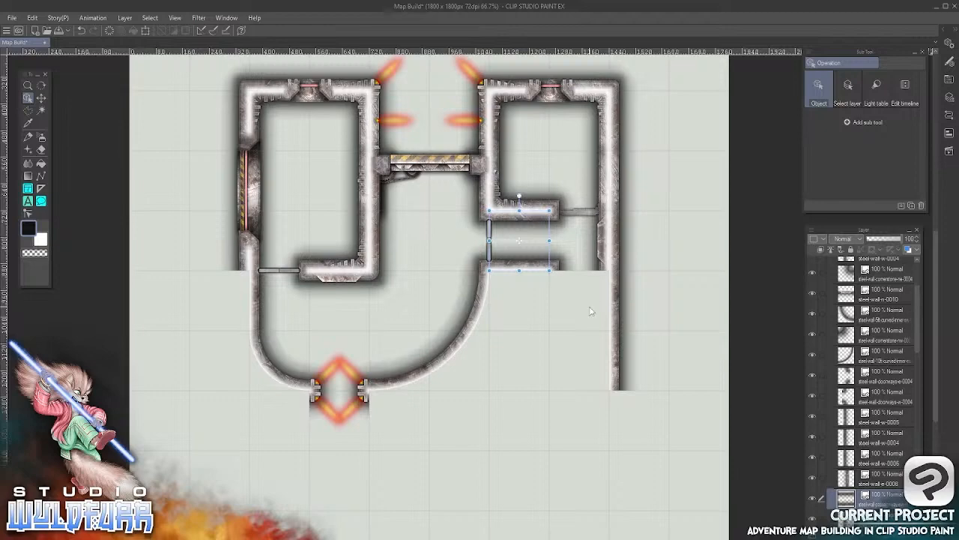
Import steel-wall-deadend-w-0001.png from the Dead Ends & Passageways folder and move its layer to the top of the Walls folder
{"action": "scroll", "coordinate": [590, 310], "scroll_direction": "up", "scroll_amount": 4}
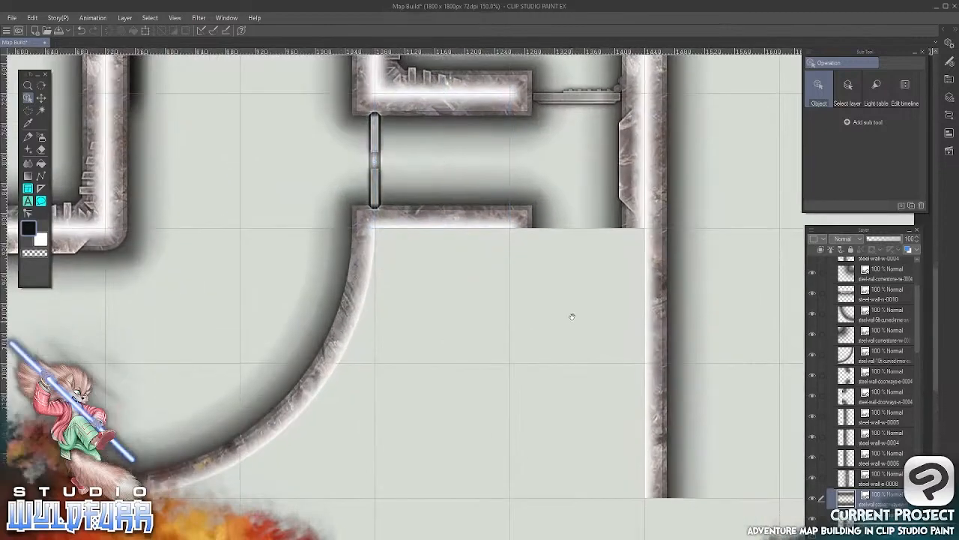
{"action": "left_click_drag", "start_coordinate": [572, 316], "coordinate": [578, 231]}
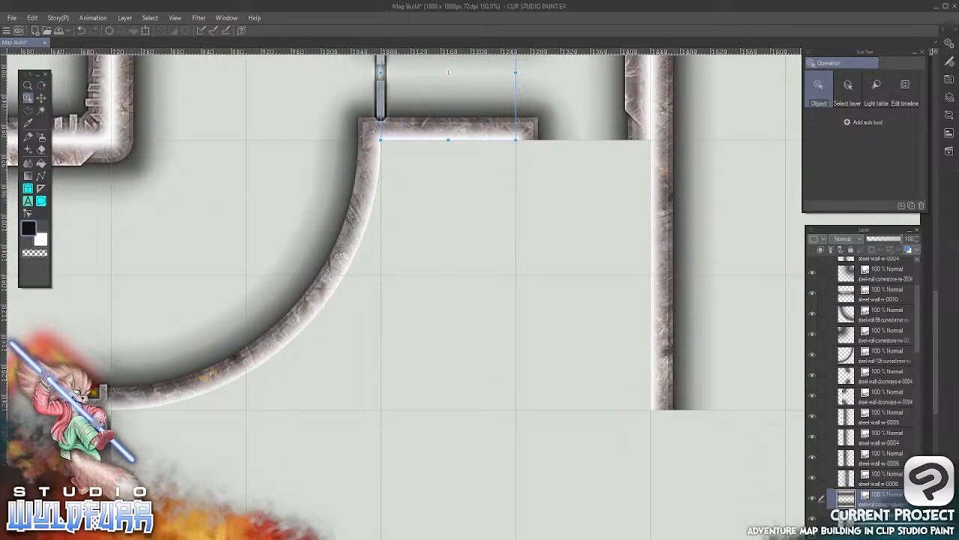
{"action": "key", "text": "alt+Tab"}
{"action": "left_click", "coordinate": [228, 92]}
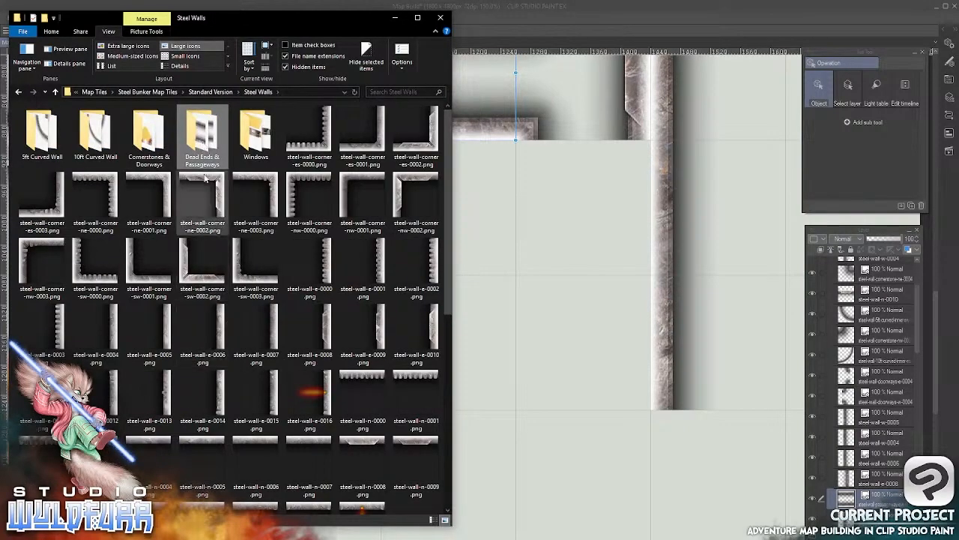
{"action": "double_click", "coordinate": [202, 149]}
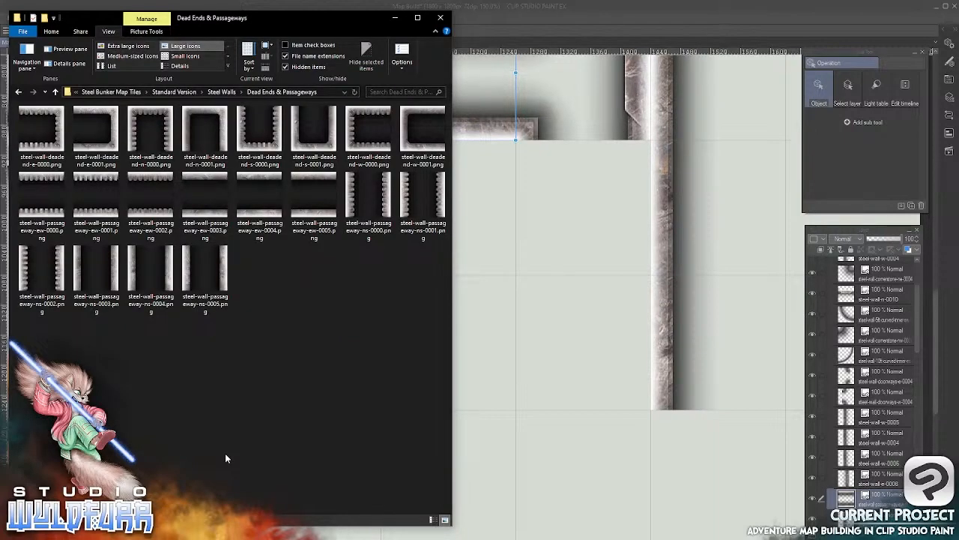
{"action": "left_click", "coordinate": [421, 132]}
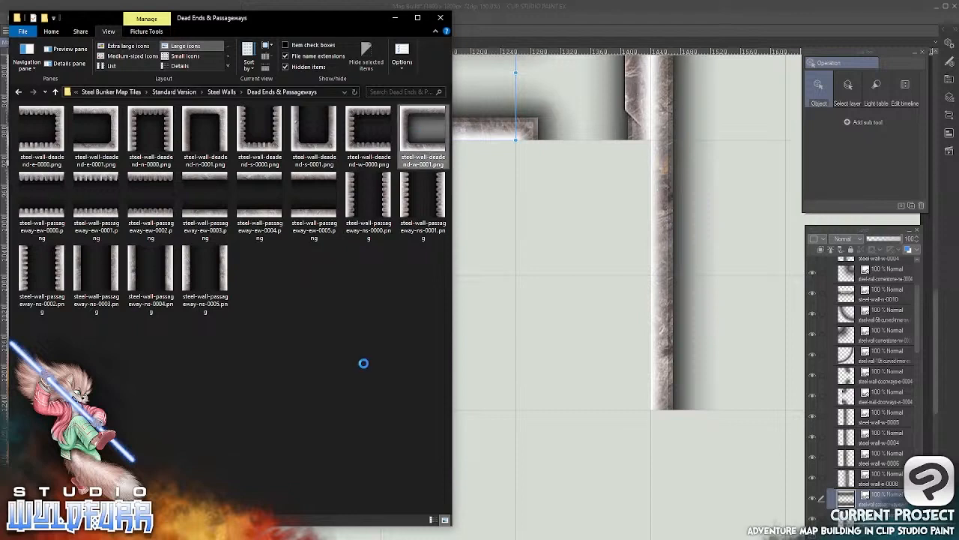
{"action": "left_click_drag", "start_coordinate": [408, 112], "coordinate": [918, 281]}
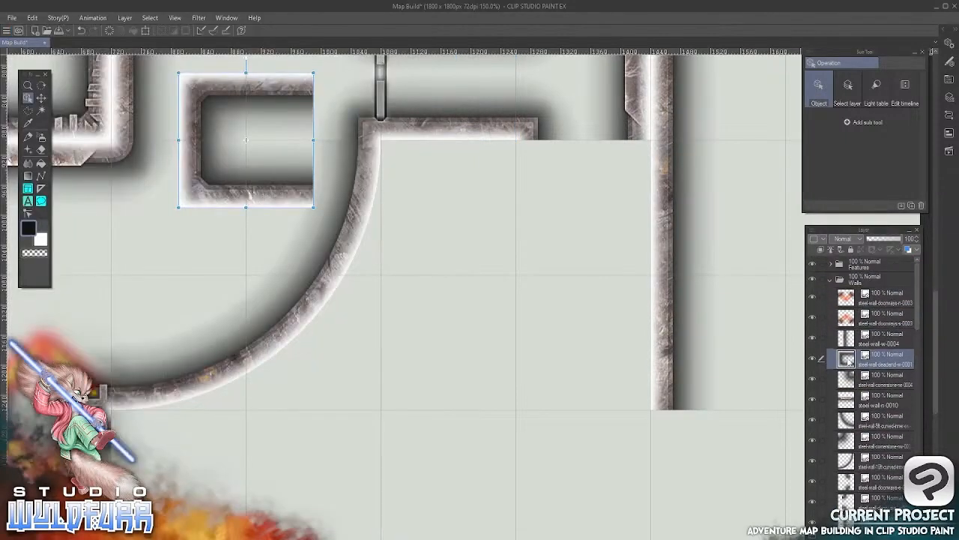
{"action": "left_click_drag", "start_coordinate": [850, 360], "coordinate": [851, 297]}
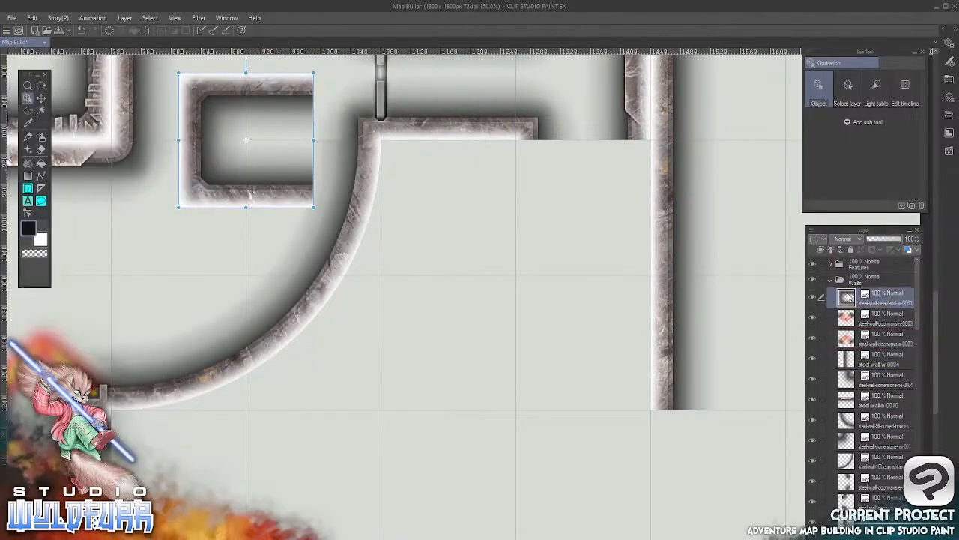
Place the west dead-end tile in the grid square directly beneath the corridor's lower wall, beside the large curved wall
{"action": "left_click", "coordinate": [41, 98]}
{"action": "left_click_drag", "start_coordinate": [223, 134], "coordinate": [430, 203]}
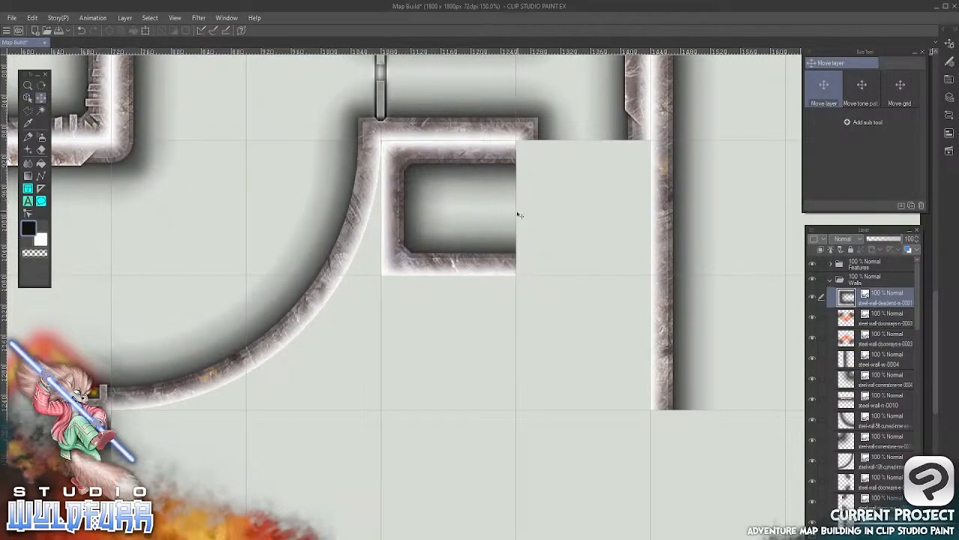
Duplicate the west dead-end tile and place the copy in the grid square directly beneath the original
{"action": "scroll", "coordinate": [517, 215], "scroll_direction": "up", "scroll_amount": 3}
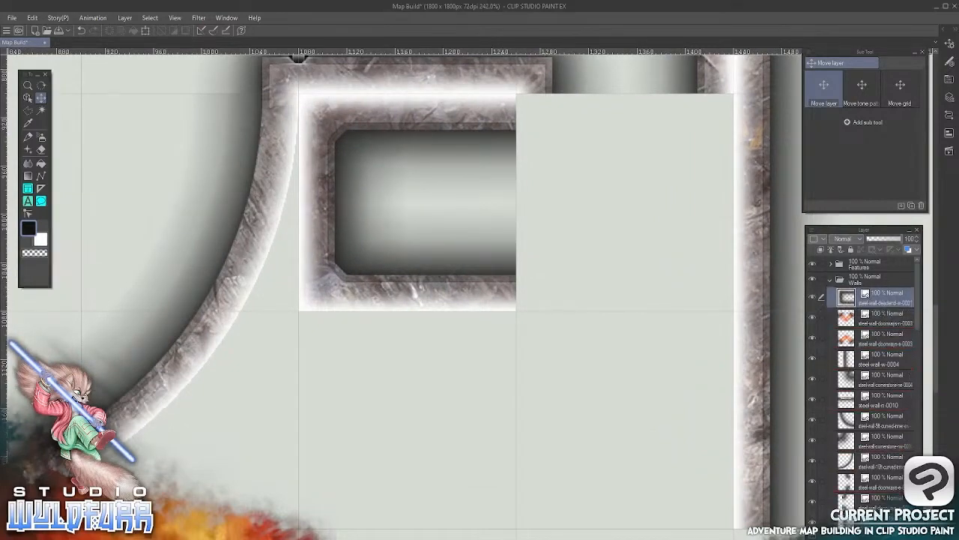
{"action": "key", "text": "ctrl+v"}
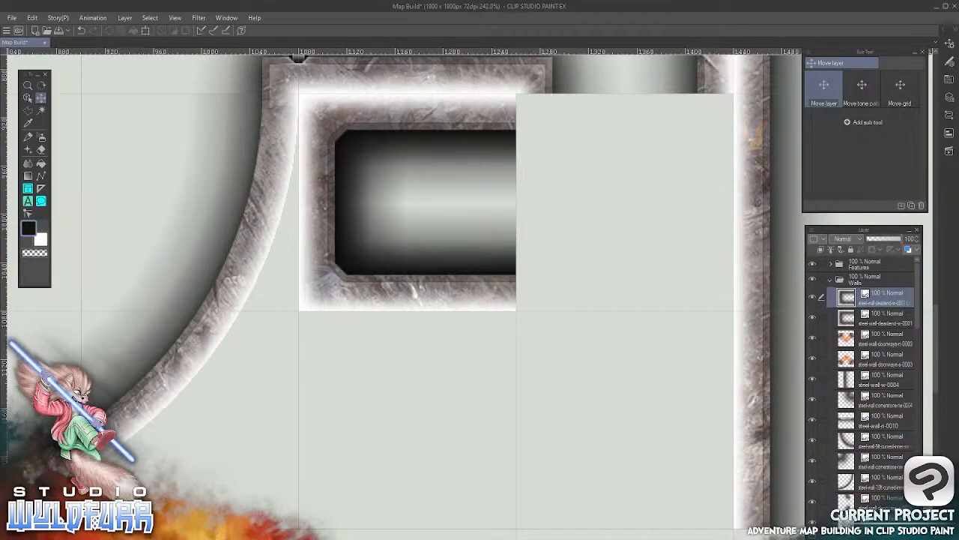
{"action": "left_click_drag", "start_coordinate": [464, 221], "coordinate": [463, 410]}
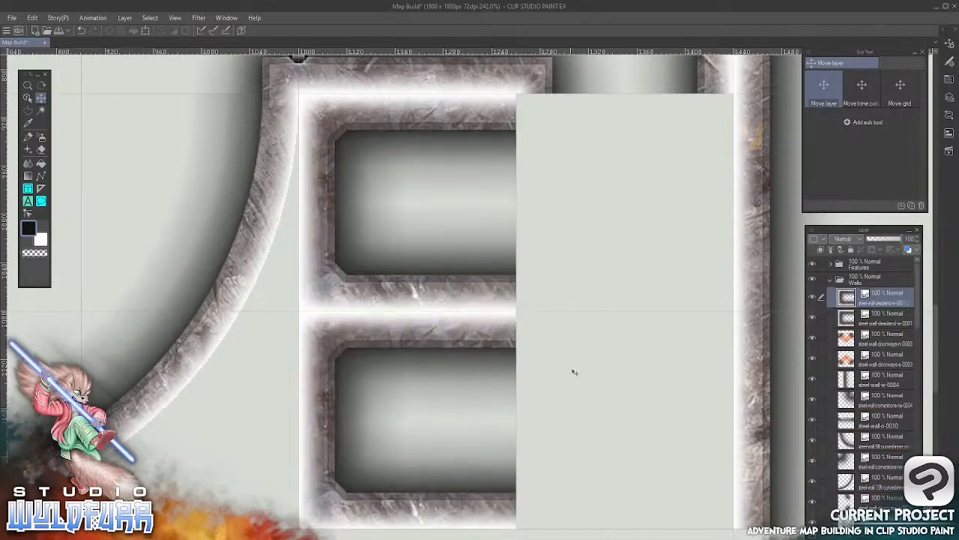
Import steel-wall-doorways-w-0000.png from the Cornerstones & Doorways folder to the top of the Walls folder
{"action": "left_click_drag", "start_coordinate": [615, 382], "coordinate": [554, 392]}
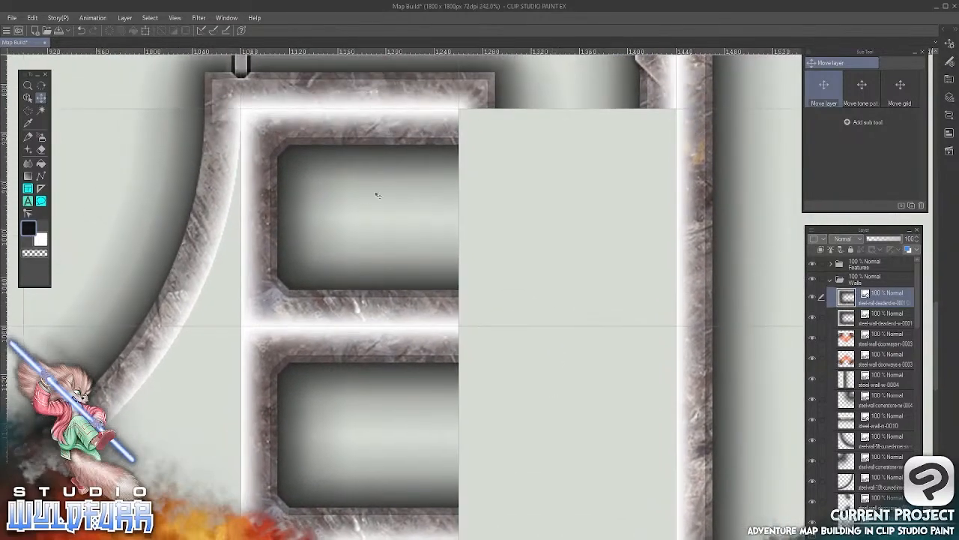
{"action": "key", "text": "alt+Tab"}
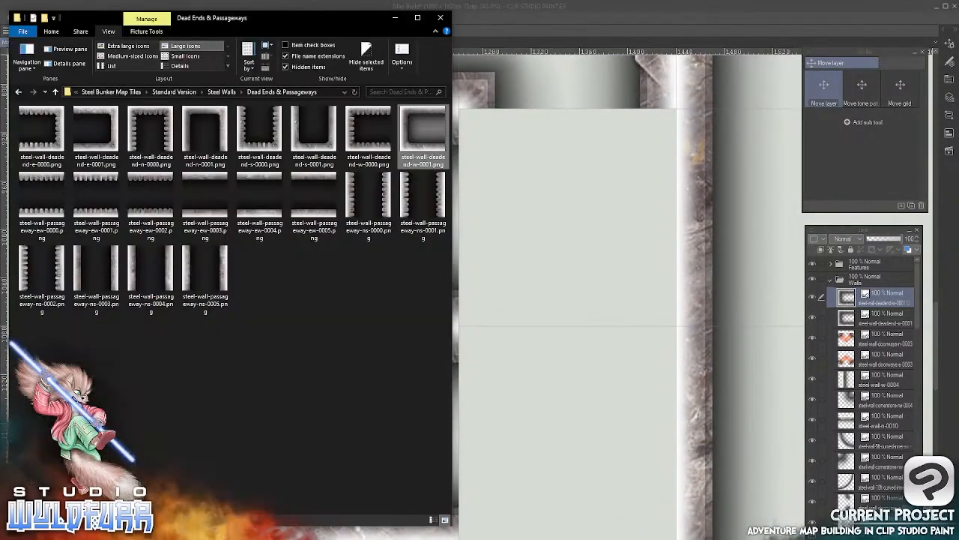
{"action": "left_click", "coordinate": [223, 92]}
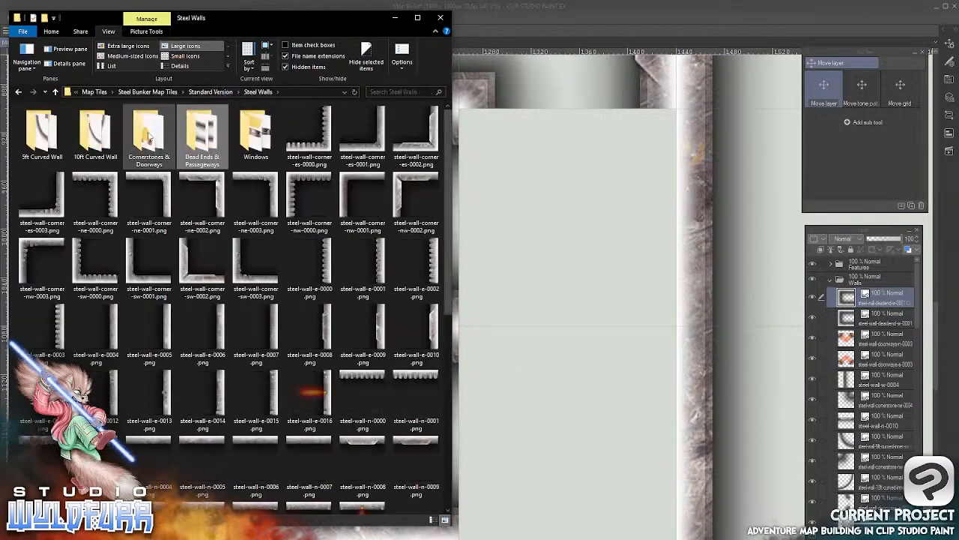
{"action": "double_click", "coordinate": [149, 137]}
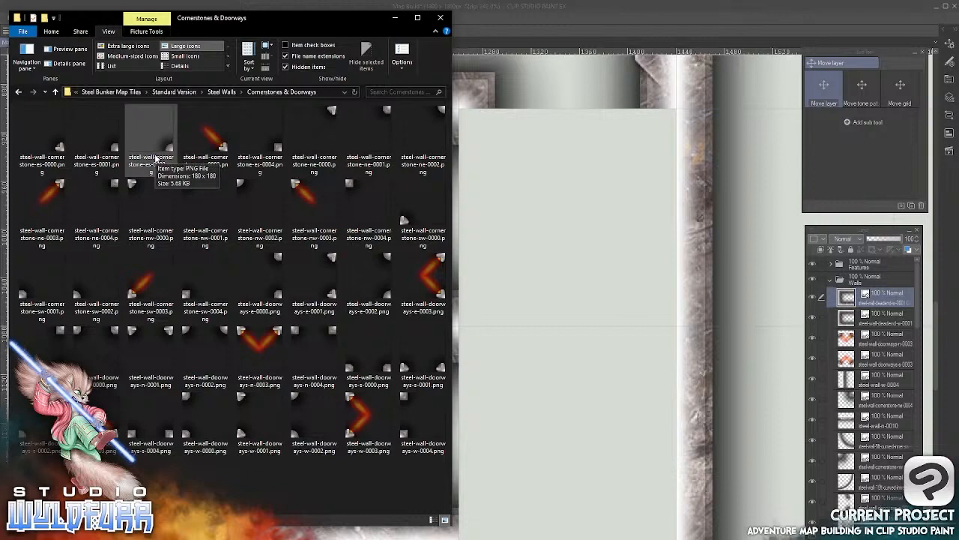
{"action": "left_click_drag", "start_coordinate": [187, 402], "coordinate": [840, 293]}
{"action": "left_click", "coordinate": [566, 232]}
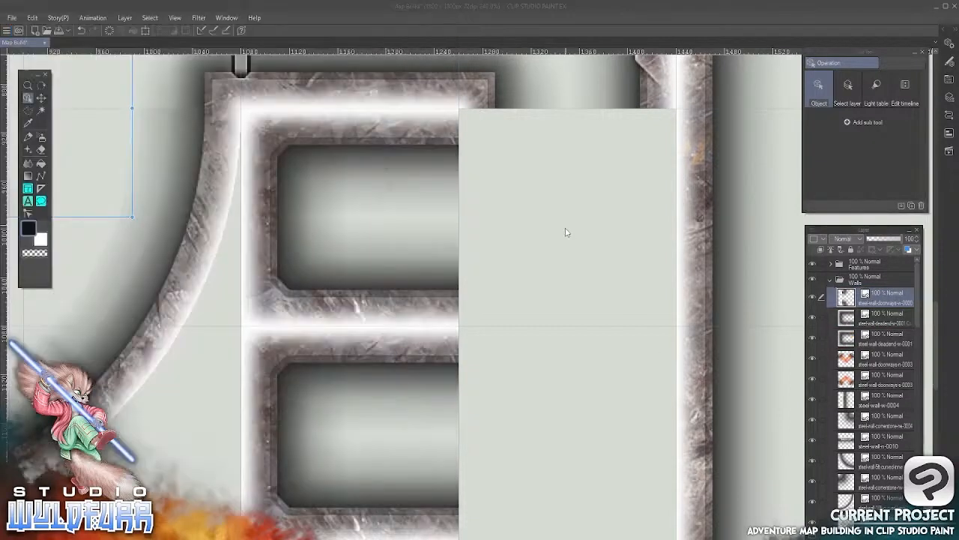
Place the west doorway tile at the upper dead-end room's open end, then duplicate it onto the lower room's open end
{"action": "left_click", "coordinate": [41, 98]}
{"action": "left_click_drag", "start_coordinate": [84, 122], "coordinate": [609, 298]}
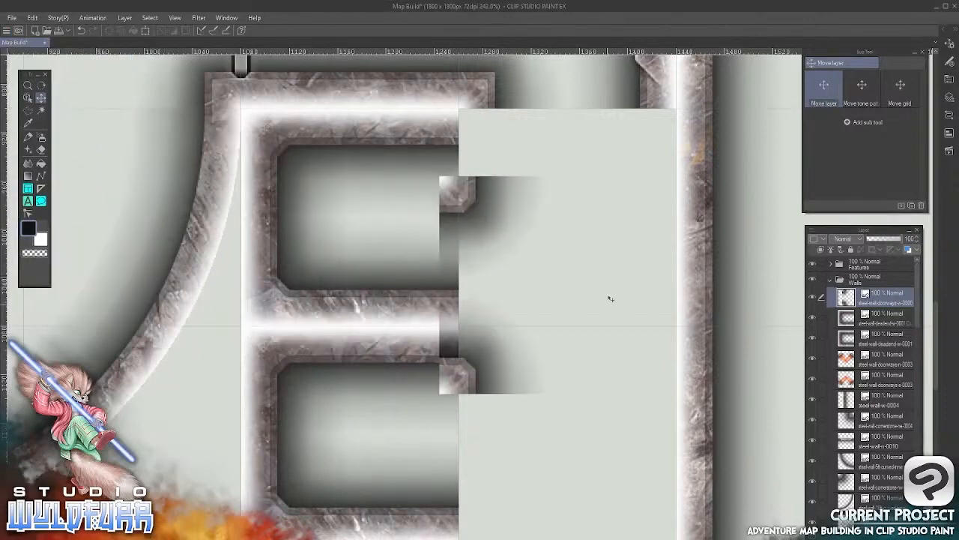
{"action": "left_click_drag", "start_coordinate": [454, 194], "coordinate": [473, 126]}
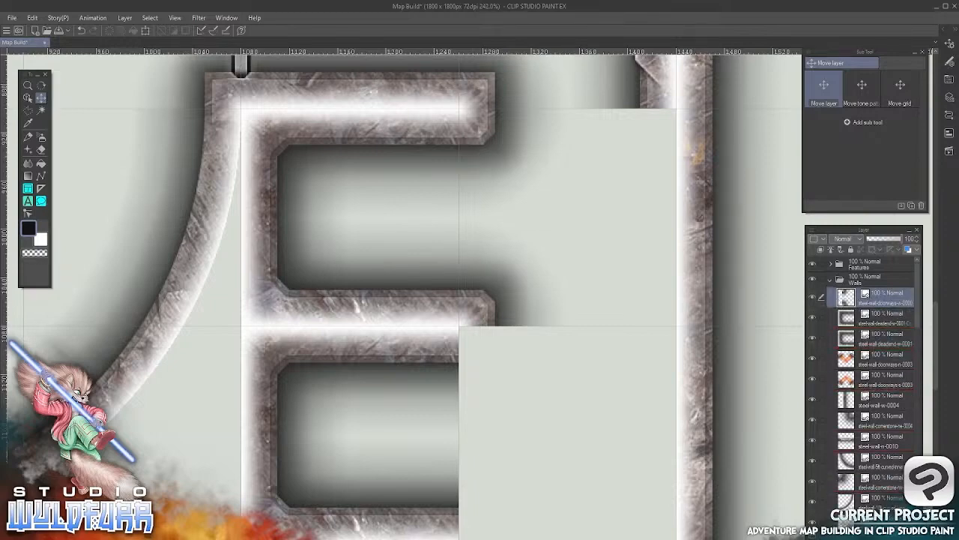
{"action": "key", "text": "ctrl+v"}
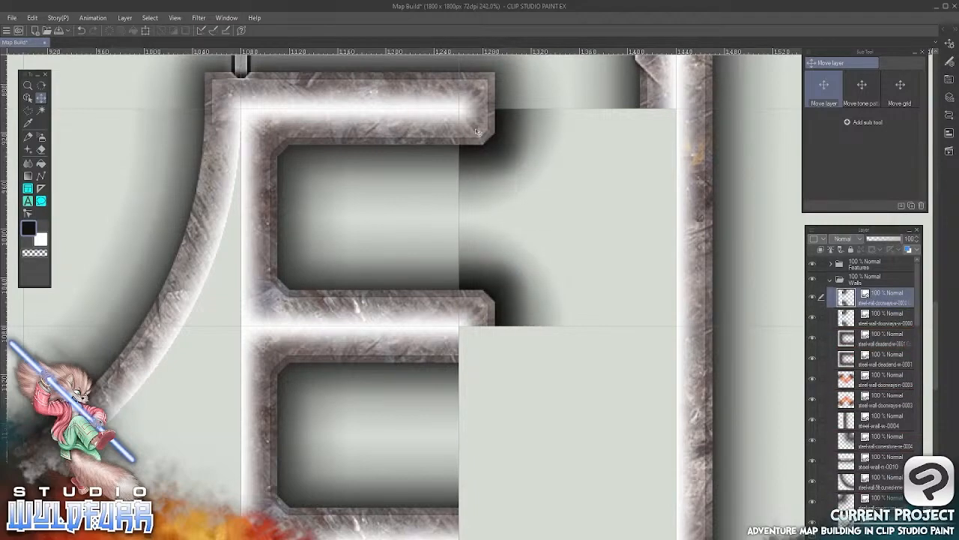
{"action": "left_click_drag", "start_coordinate": [477, 131], "coordinate": [482, 349]}
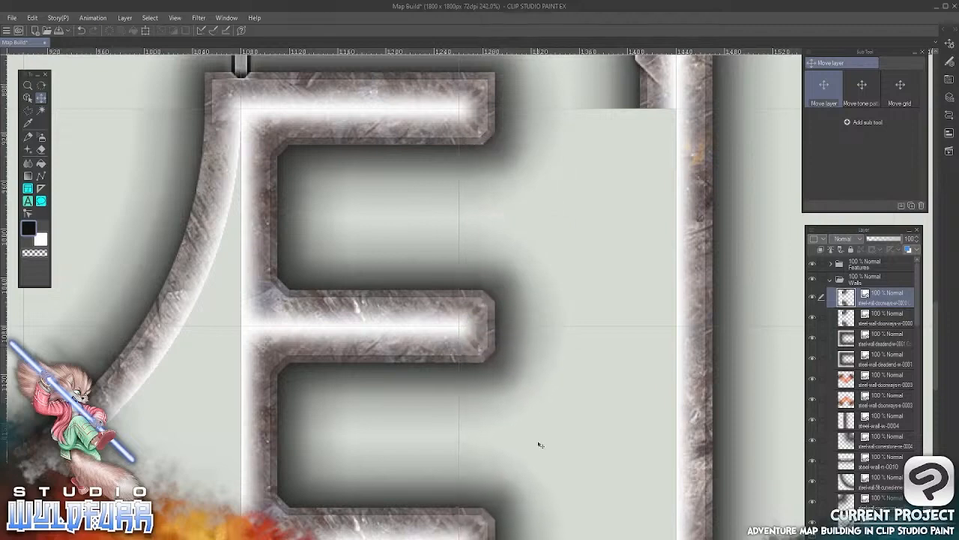
Import steel-wall-e-0013.png from the Steel Walls folder to the top of the Walls folder and activate the Move layer tool
{"action": "left_click_drag", "start_coordinate": [540, 445], "coordinate": [471, 502]}
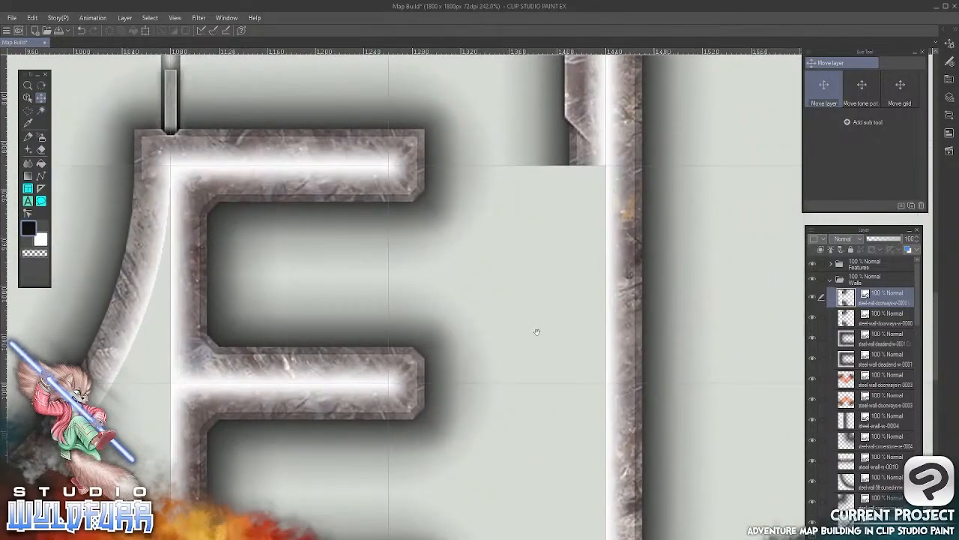
{"action": "left_click_drag", "start_coordinate": [537, 331], "coordinate": [501, 288]}
{"action": "key", "text": "alt+Tab"}
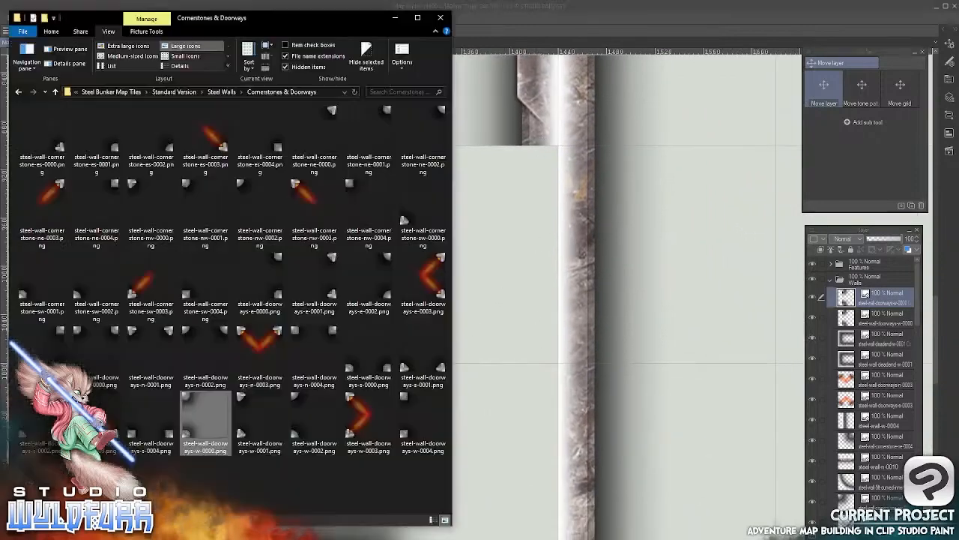
{"action": "left_click", "coordinate": [228, 92]}
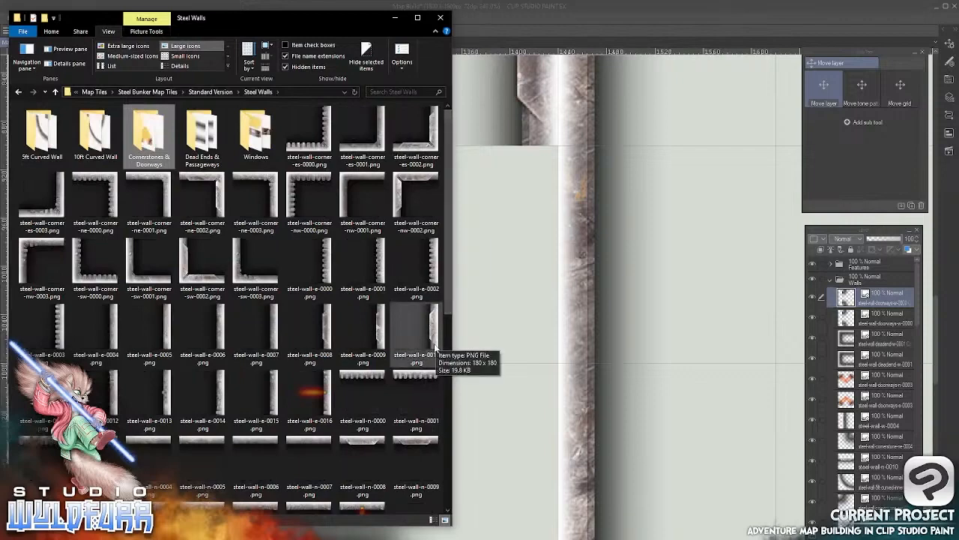
{"action": "left_click", "coordinate": [158, 391]}
{"action": "left_click_drag", "start_coordinate": [158, 391], "coordinate": [844, 296]}
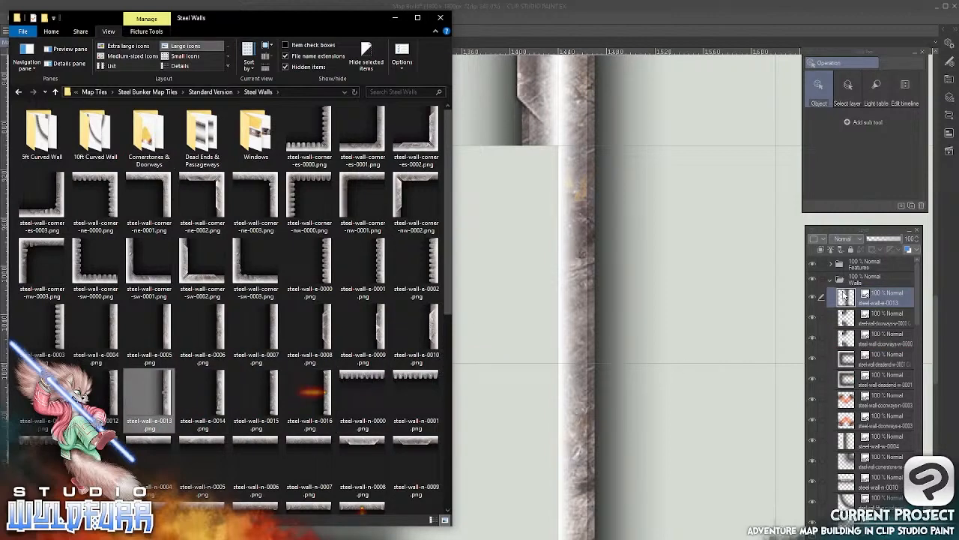
{"action": "left_click", "coordinate": [551, 14]}
{"action": "left_click", "coordinate": [41, 99]}
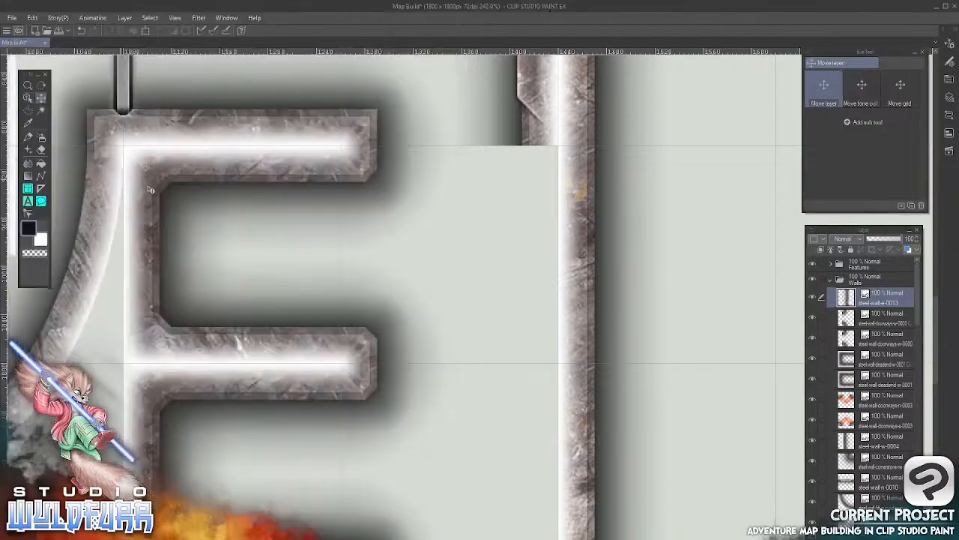
Place the east wall tile along the corridor's east side opposite the upper dead-end room and duplicate it into the square below
{"action": "left_click_drag", "start_coordinate": [100, 183], "coordinate": [527, 278]}
{"action": "left_click_drag", "start_coordinate": [422, 213], "coordinate": [537, 212]}
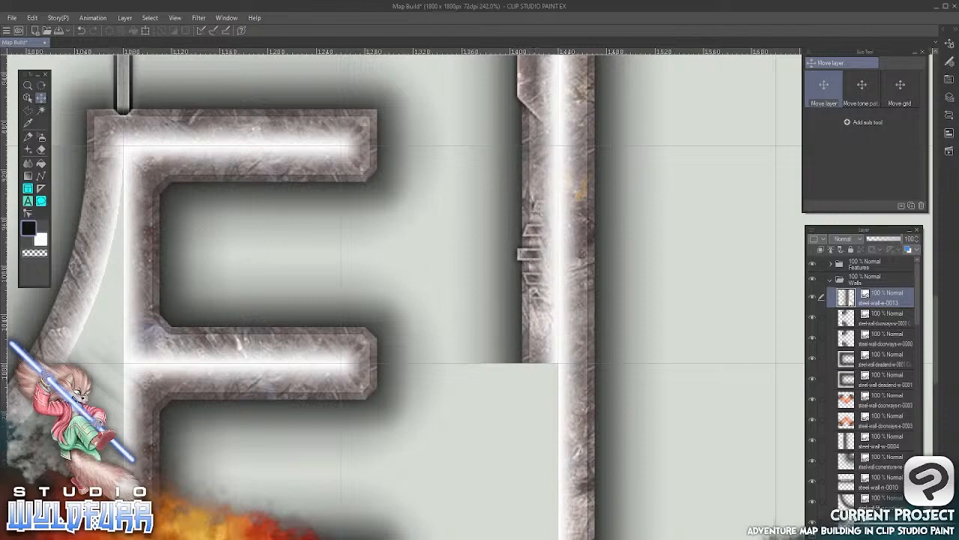
{"action": "left_click_drag", "start_coordinate": [850, 303], "coordinate": [835, 526]}
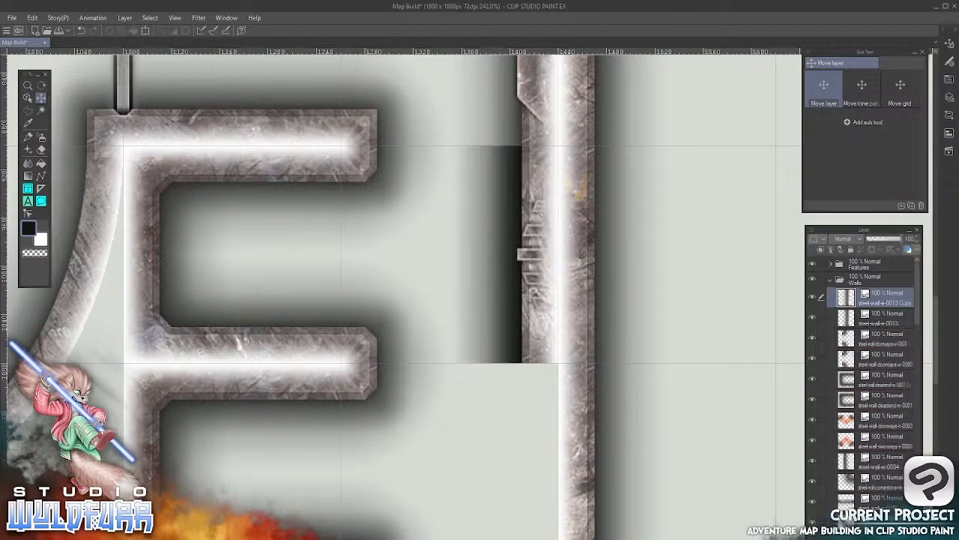
{"action": "left_click_drag", "start_coordinate": [539, 170], "coordinate": [530, 388]}
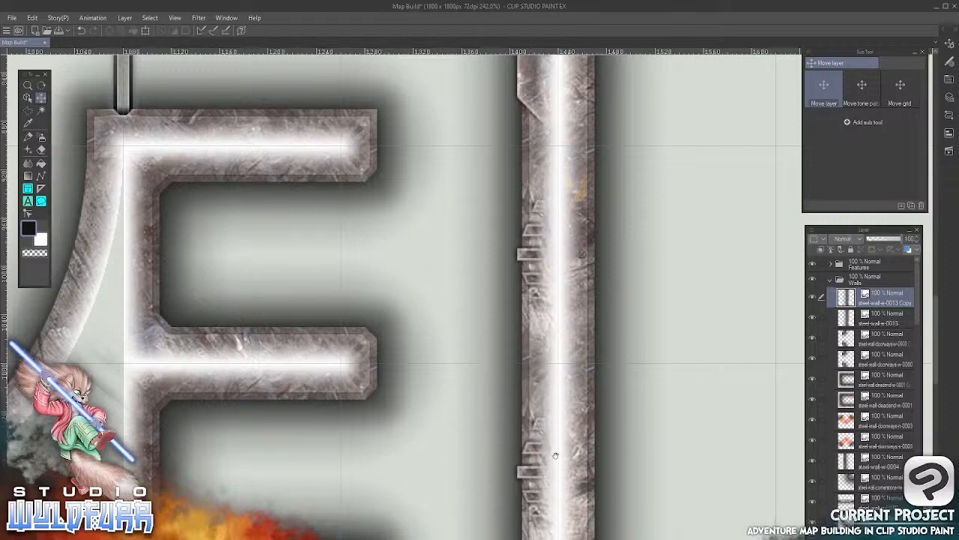
Import Metal-Slot-Door-0005.png from the Standard Version's Doors folder to the top of the Features folder
{"action": "left_click_drag", "start_coordinate": [556, 454], "coordinate": [562, 428]}
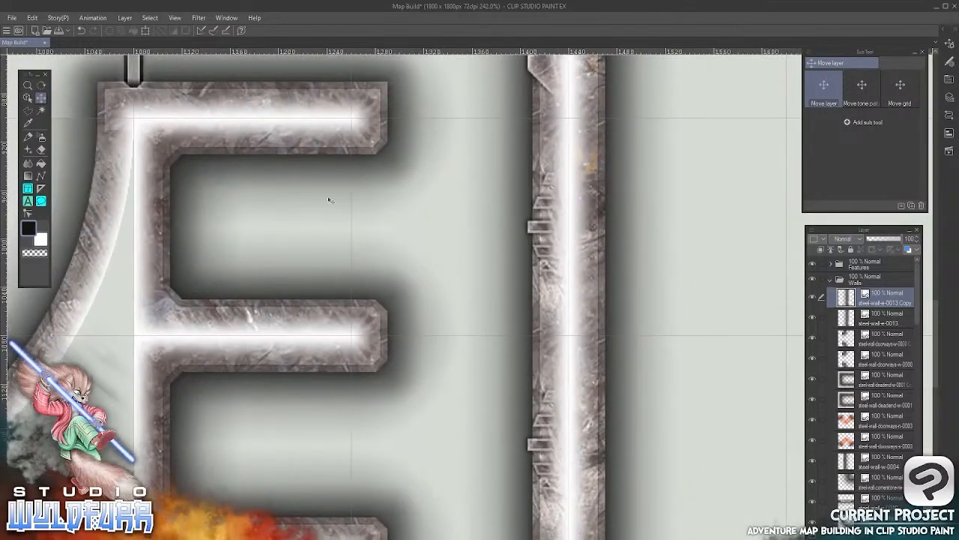
{"action": "left_click_drag", "start_coordinate": [426, 360], "coordinate": [483, 319]}
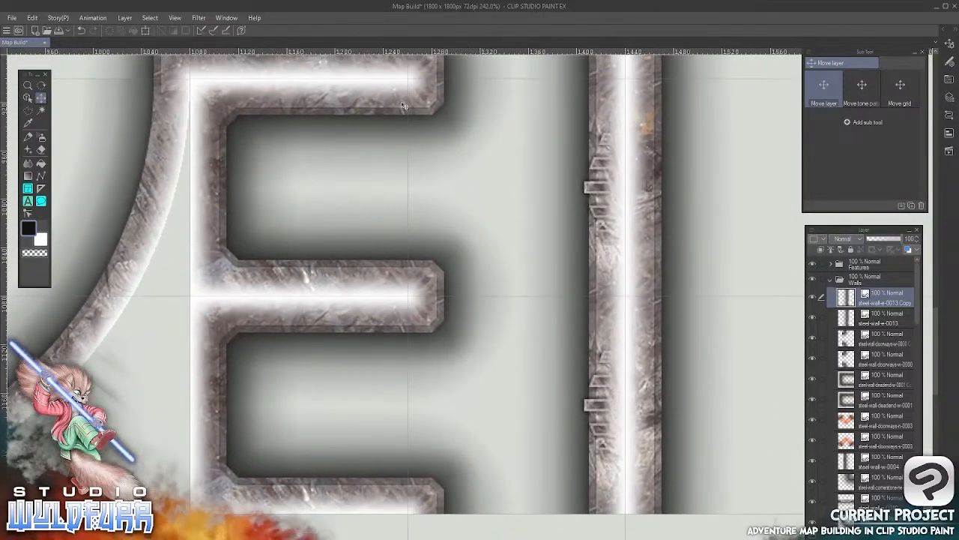
{"action": "key", "text": "alt+Tab"}
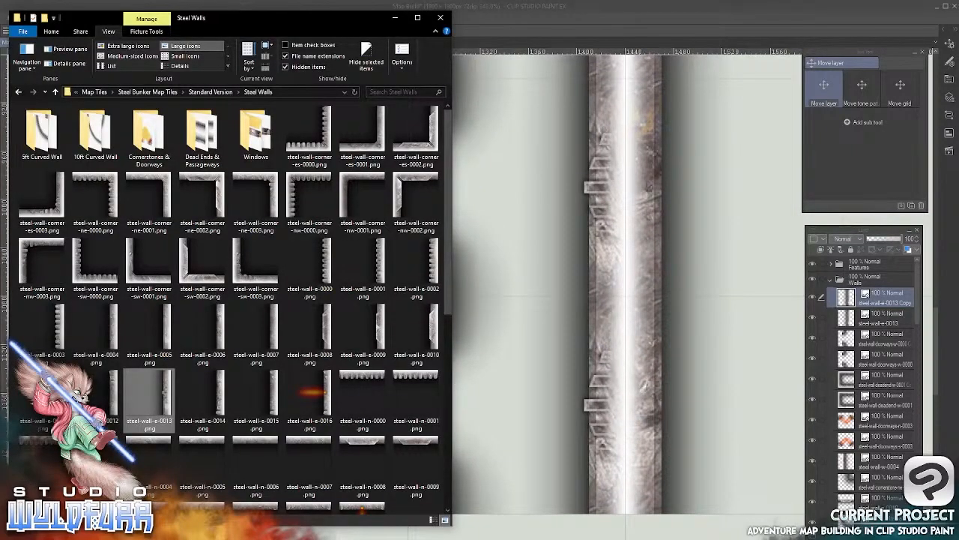
{"action": "left_click", "coordinate": [166, 92]}
{"action": "double_click", "coordinate": [68, 132]}
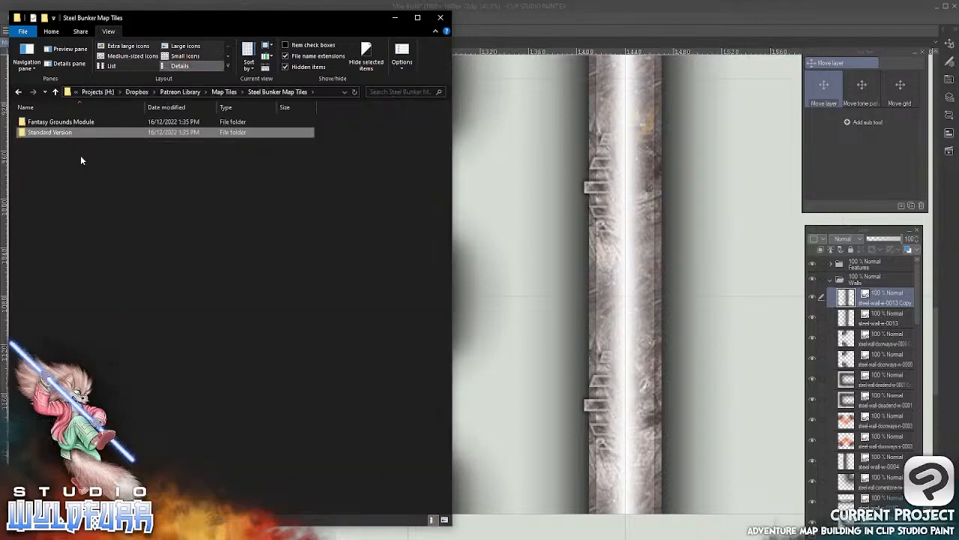
{"action": "double_click", "coordinate": [44, 124]}
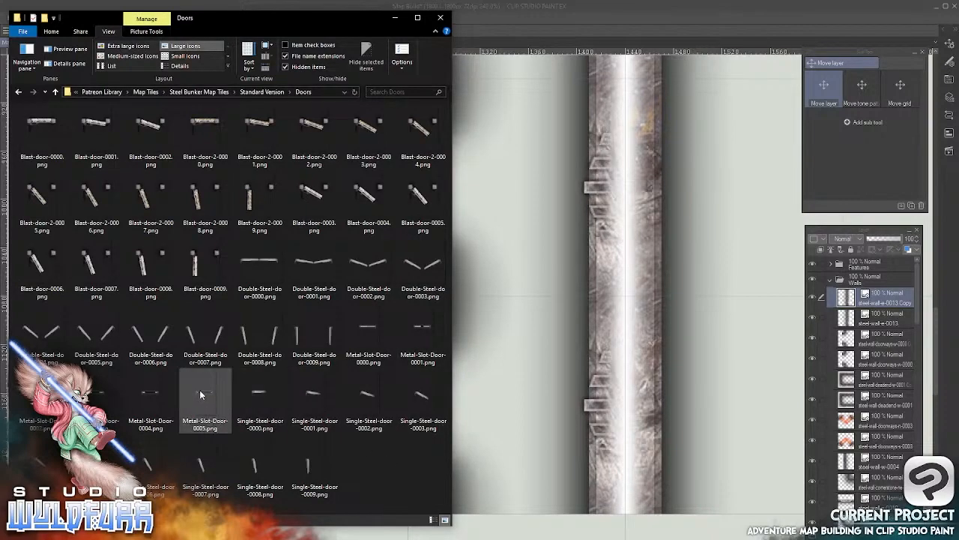
{"action": "left_click_drag", "start_coordinate": [201, 395], "coordinate": [853, 271]}
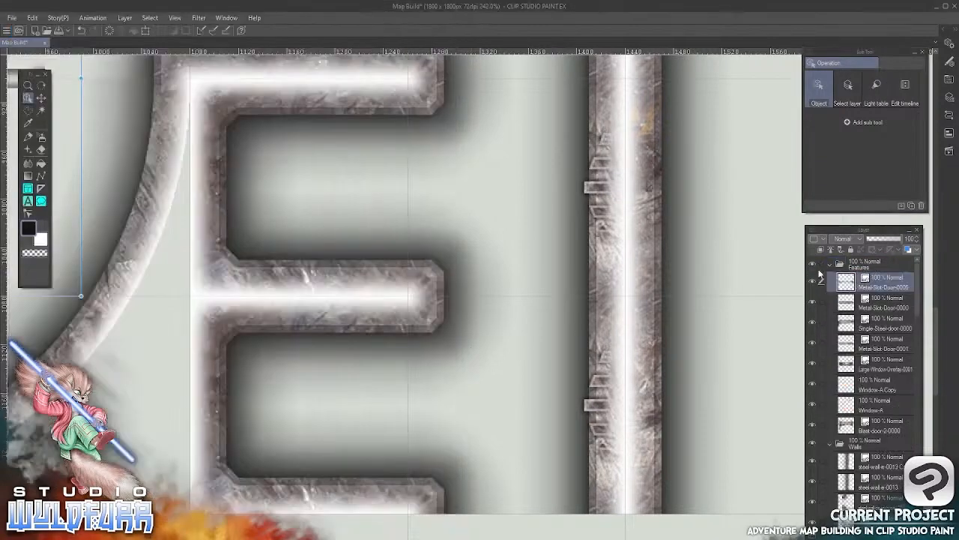
Move the metal slot door into the corridor between the dead-end rooms and the east wall, and activate the Object tool
{"action": "left_click", "coordinate": [42, 99]}
{"action": "left_click_drag", "start_coordinate": [75, 154], "coordinate": [588, 290]}
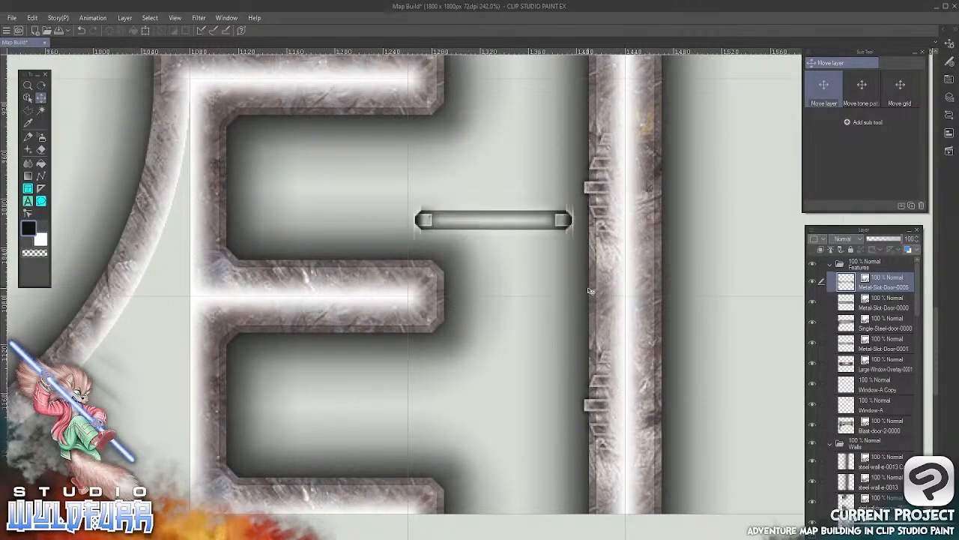
{"action": "key", "text": "o"}
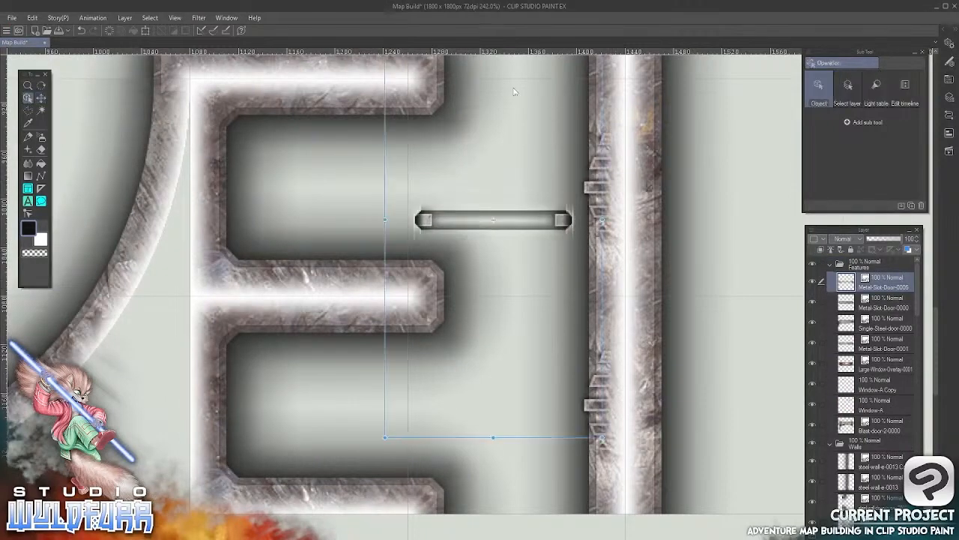
{"action": "left_click_drag", "start_coordinate": [380, 440], "coordinate": [611, 429]}
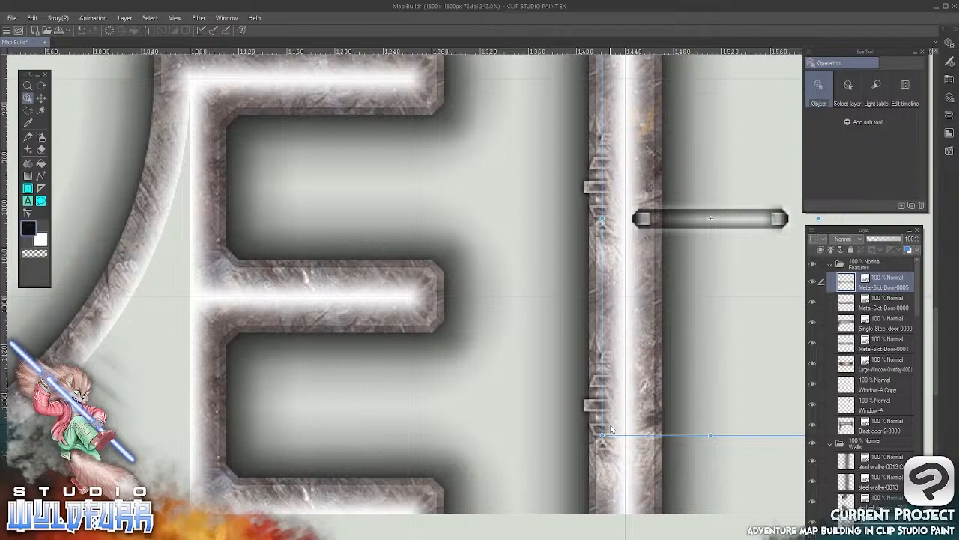
{"action": "left_click", "coordinate": [33, 17]}
{"action": "left_click", "coordinate": [45, 28]}
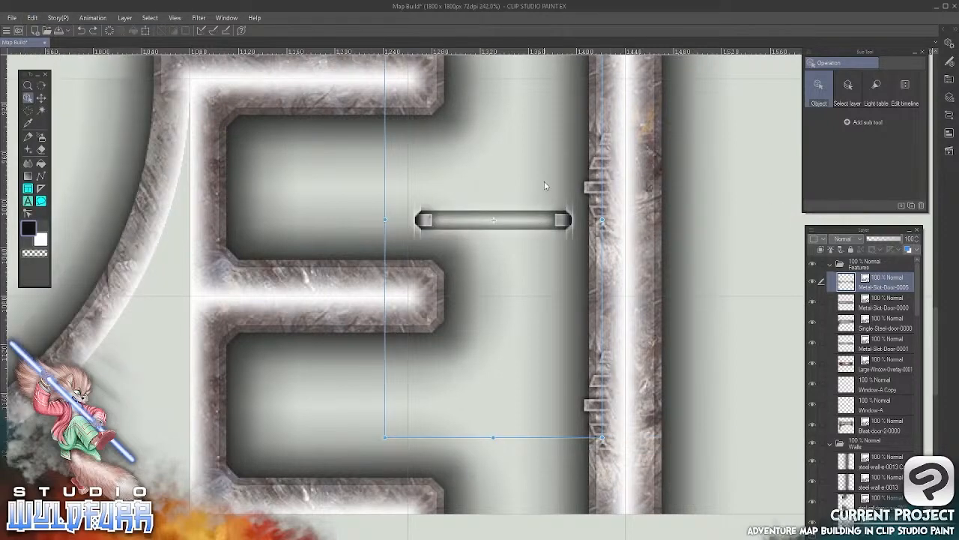
Rotate the metal slot door 90° so it stands vertical and fit it across the upper dead-end room's opening
{"action": "scroll", "coordinate": [545, 185], "scroll_direction": "up", "scroll_amount": 4}
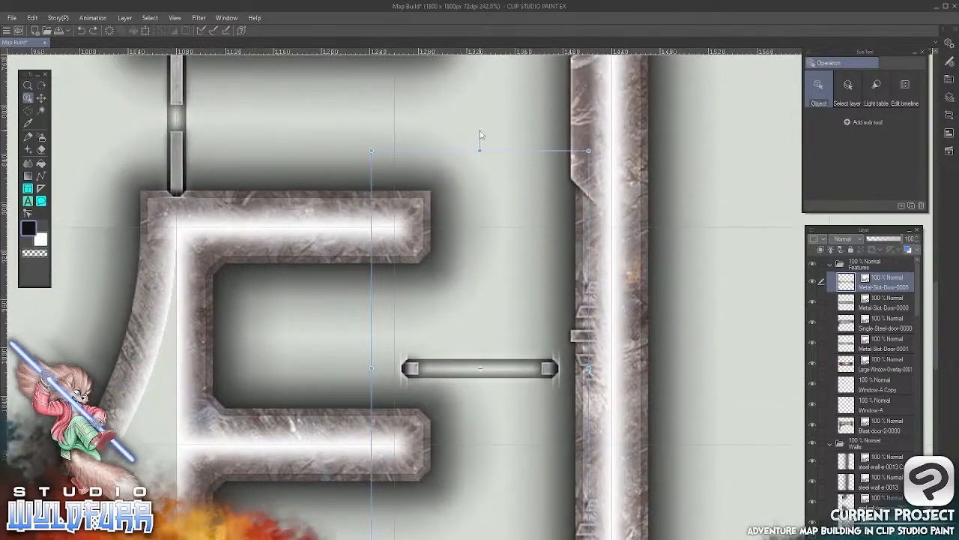
{"action": "left_click_drag", "start_coordinate": [481, 135], "coordinate": [681, 367]}
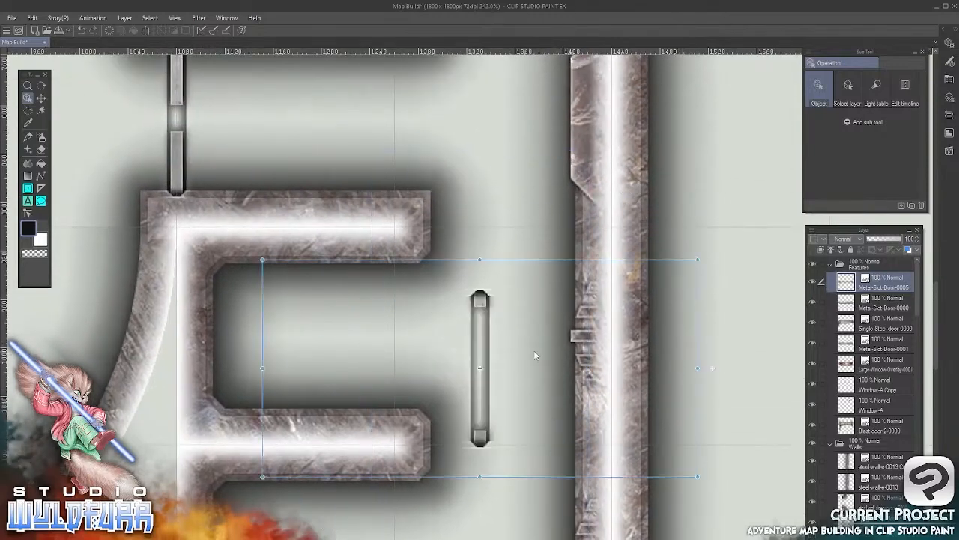
{"action": "left_click_drag", "start_coordinate": [481, 351], "coordinate": [396, 319]}
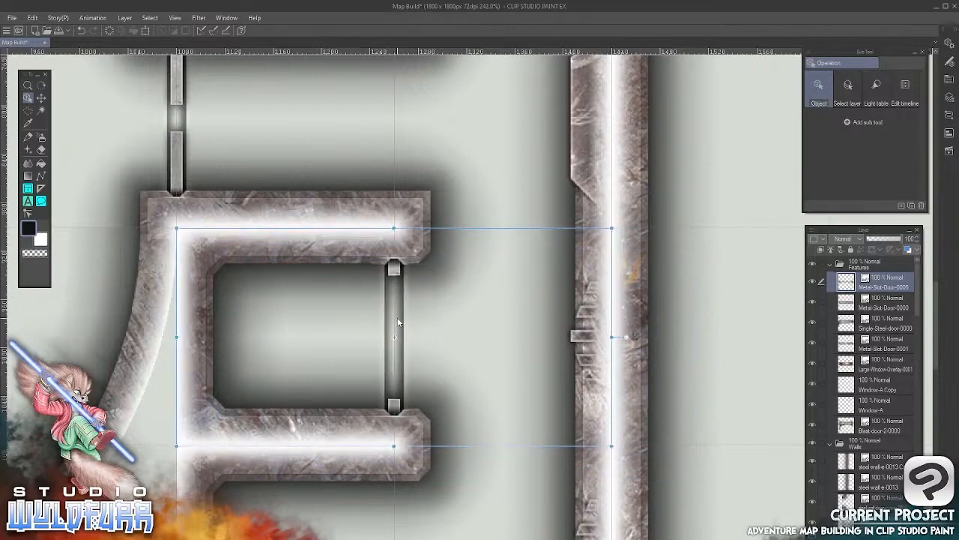
Import Metal-Slot-Door-0004.png from the Standard Version's Doors folder to the top of the Features folder and return to the map
{"action": "left_click", "coordinate": [42, 98]}
{"action": "left_click_drag", "start_coordinate": [492, 429], "coordinate": [574, 192]}
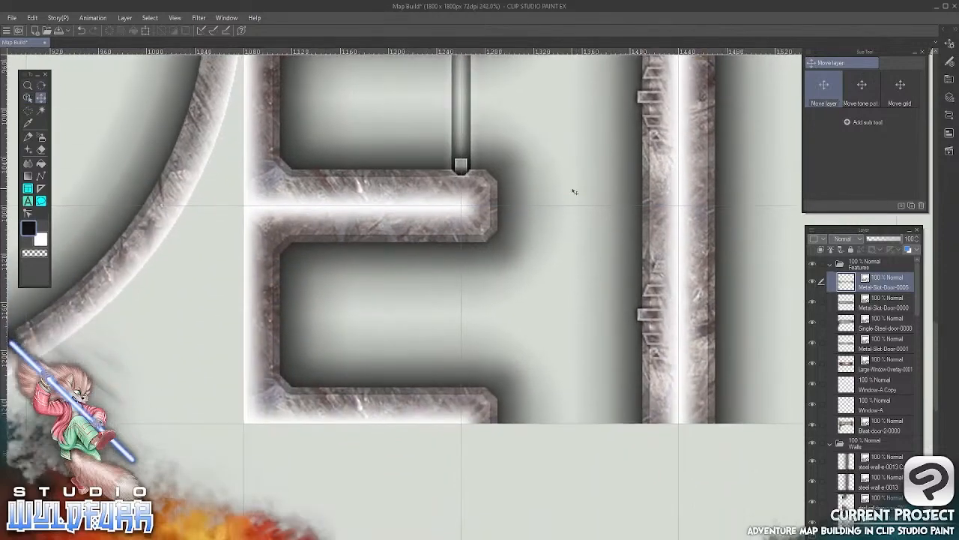
{"action": "key", "text": "alt+Tab"}
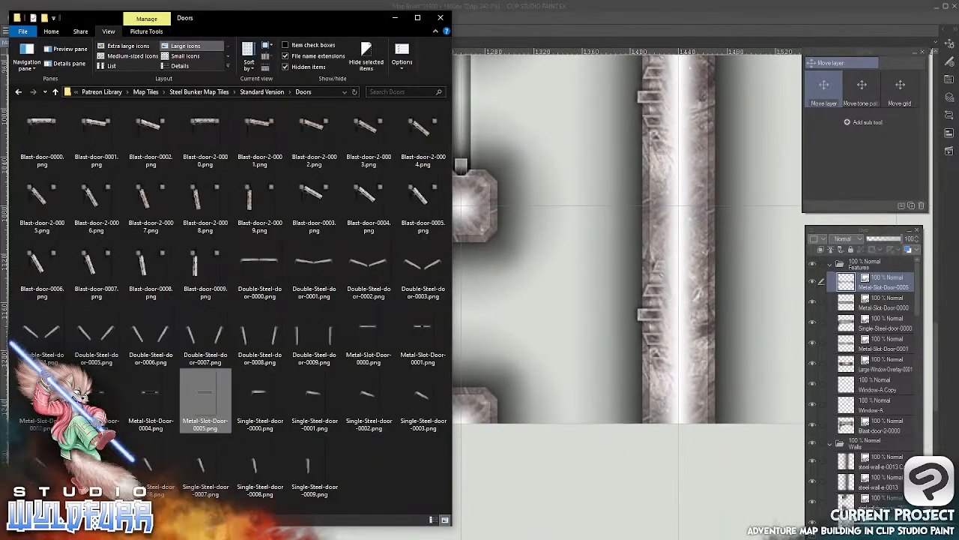
{"action": "double_click", "coordinate": [149, 395]}
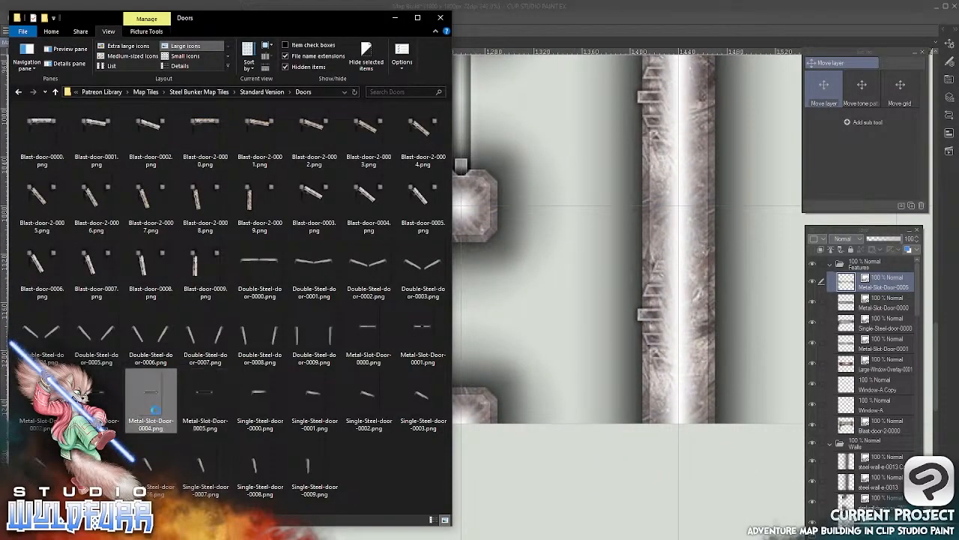
{"action": "left_click_drag", "start_coordinate": [148, 391], "coordinate": [841, 275]}
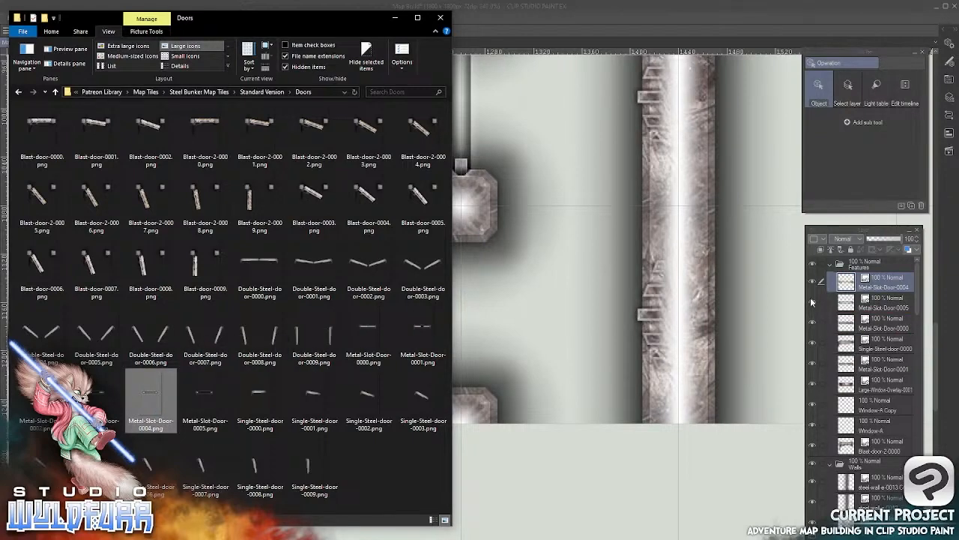
{"action": "left_click", "coordinate": [584, 15]}
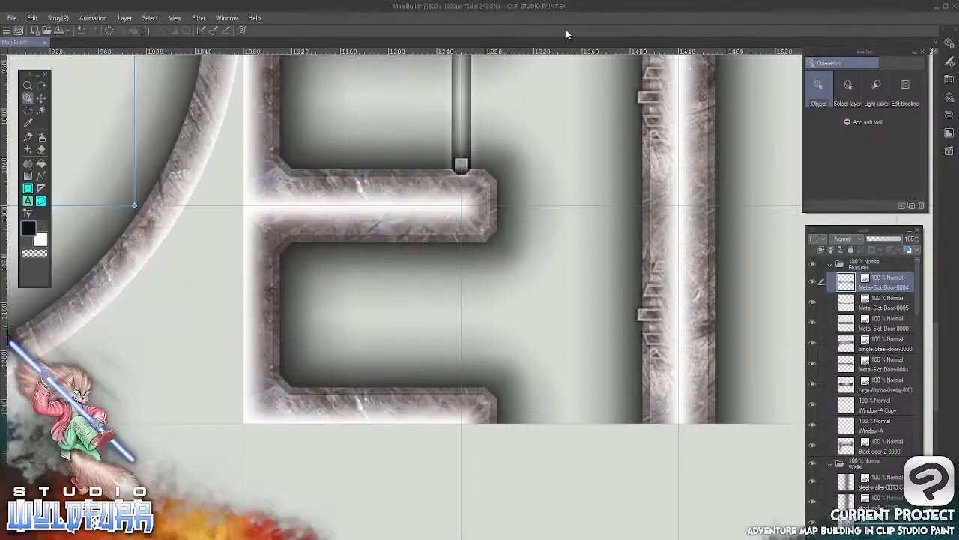
Move the new metal slot door into the lower dead-end room and rotate it 90° so it stands vertical
{"action": "left_click", "coordinate": [43, 100]}
{"action": "left_click_drag", "start_coordinate": [143, 167], "coordinate": [477, 445]}
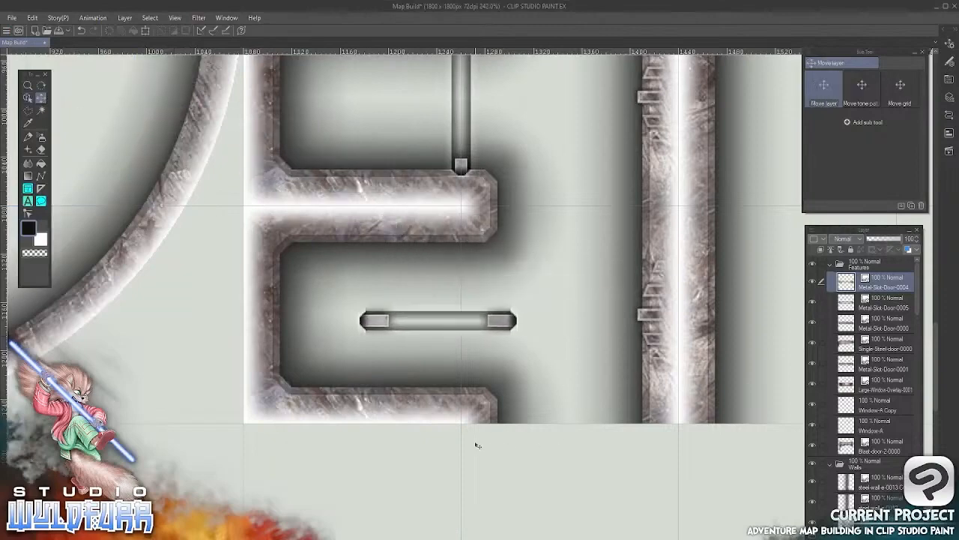
{"action": "left_click", "coordinate": [27, 98]}
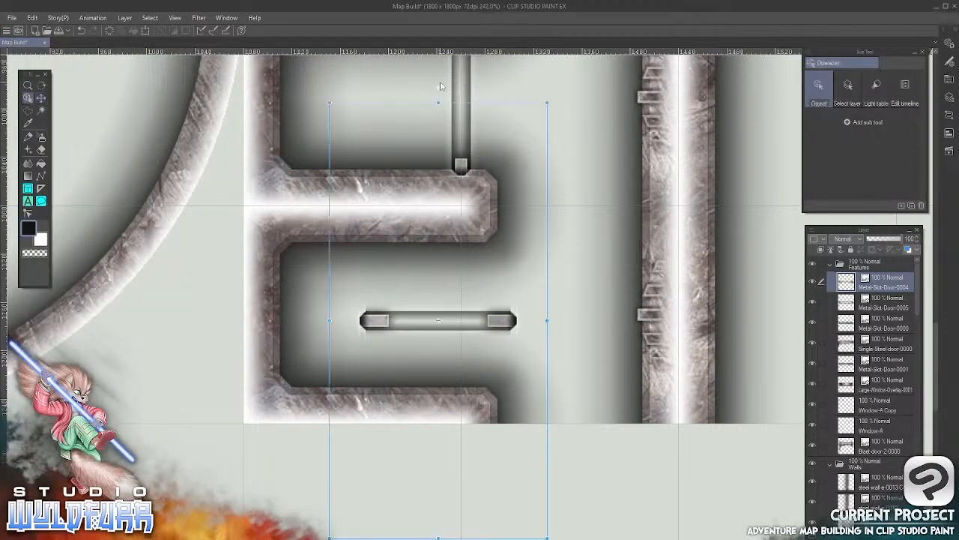
{"action": "left_click_drag", "start_coordinate": [442, 87], "coordinate": [590, 315]}
Fit the vertical slot door across the lower dead-end room's opening, in line with the door of the room above
{"action": "key", "text": "k"}
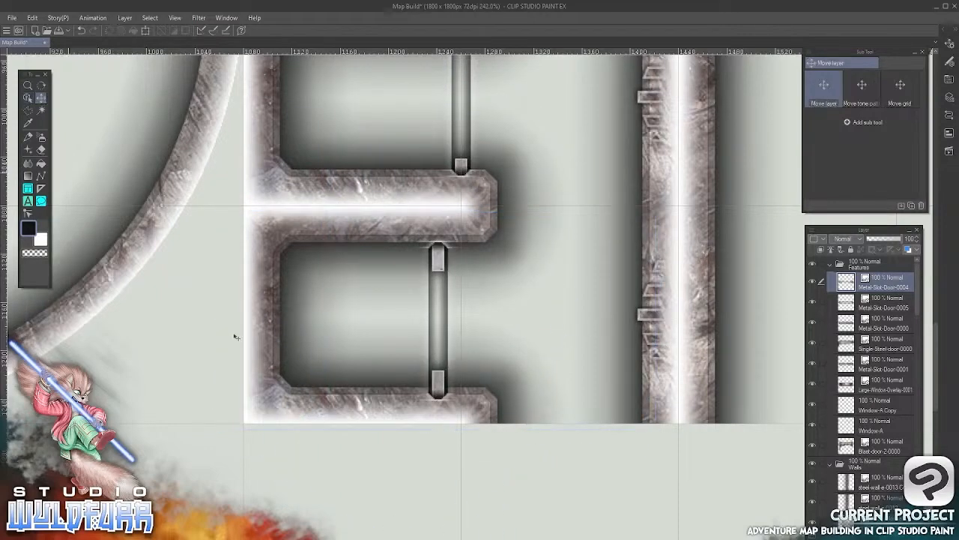
{"action": "left_click_drag", "start_coordinate": [439, 266], "coordinate": [461, 258]}
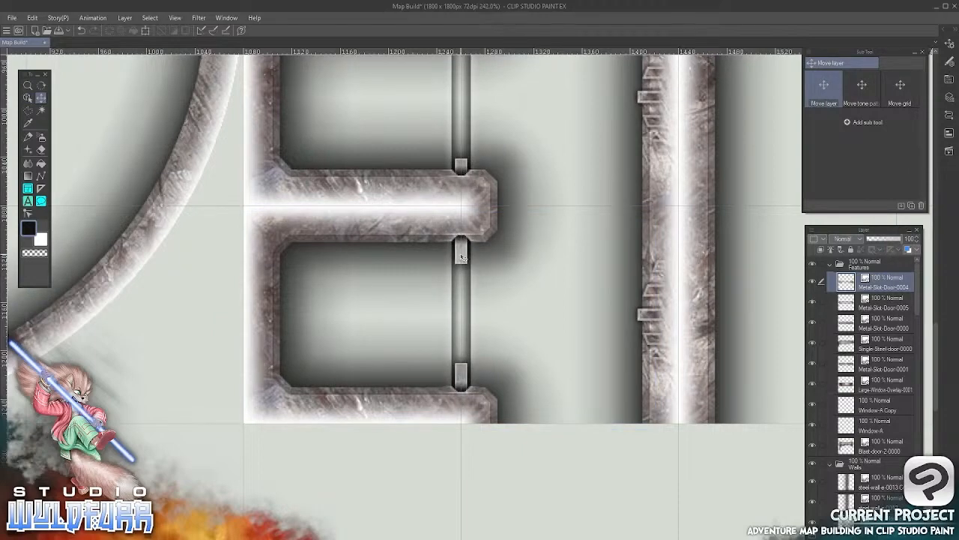
{"action": "left_click_drag", "start_coordinate": [461, 256], "coordinate": [463, 258]}
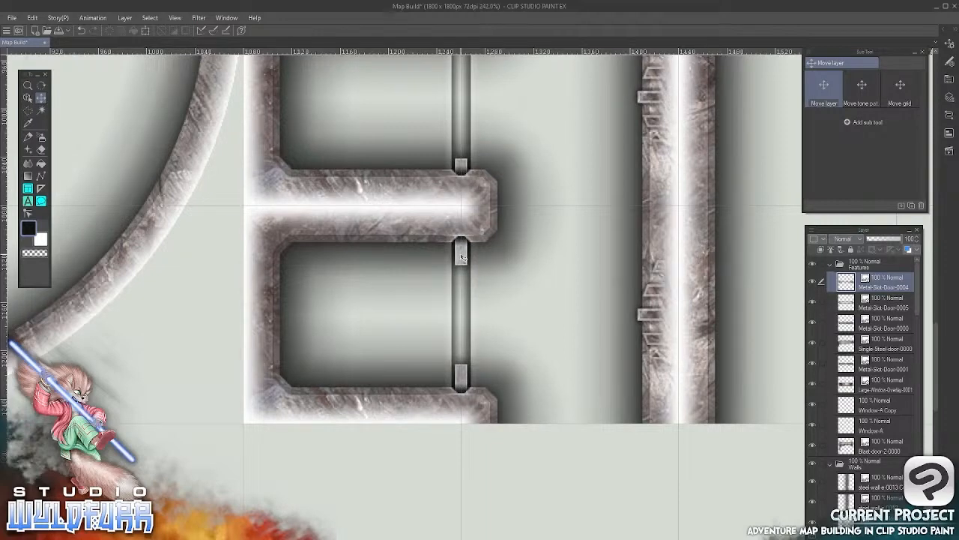
Collapse the Features layer folder and bring the whole bunker layout into view
{"action": "left_click_drag", "start_coordinate": [527, 138], "coordinate": [509, 86]}
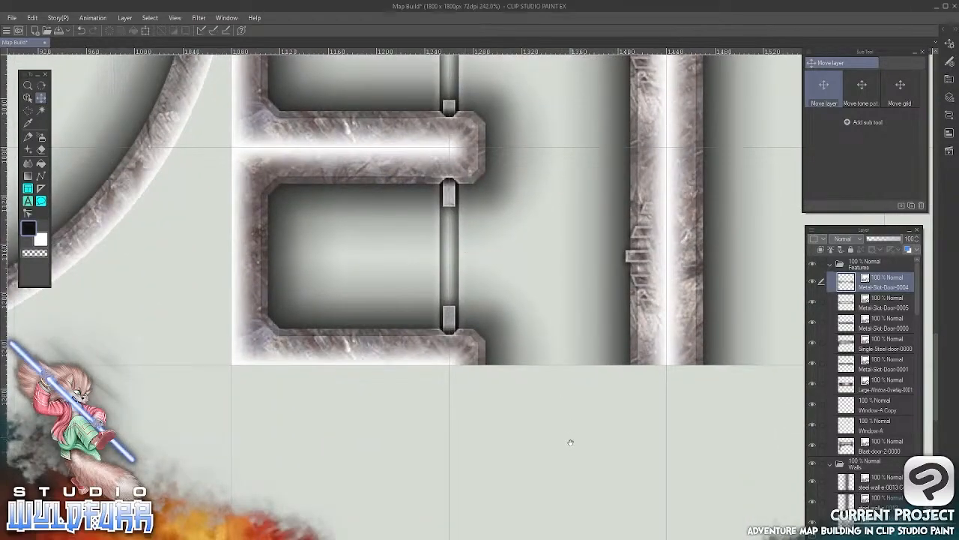
{"action": "left_click_drag", "start_coordinate": [570, 439], "coordinate": [545, 338]}
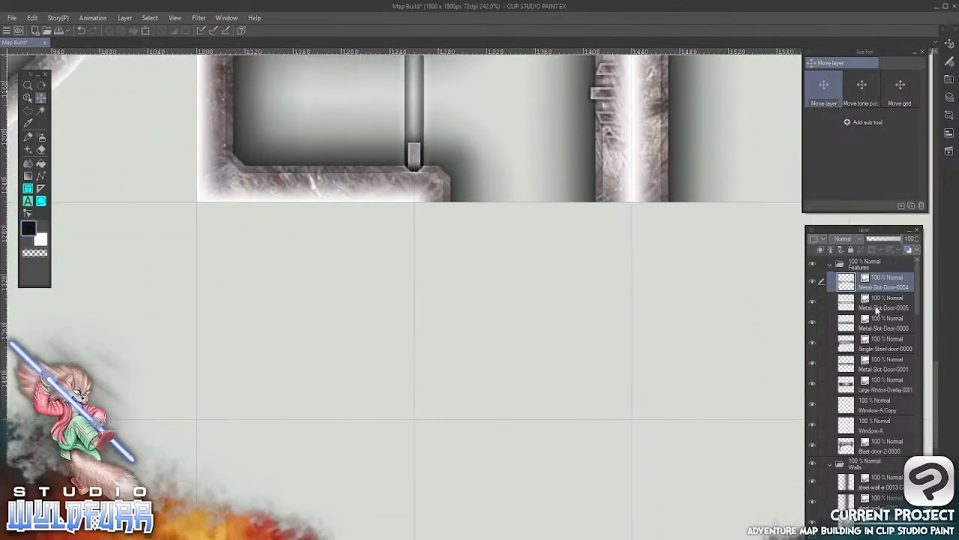
{"action": "left_click", "coordinate": [838, 267]}
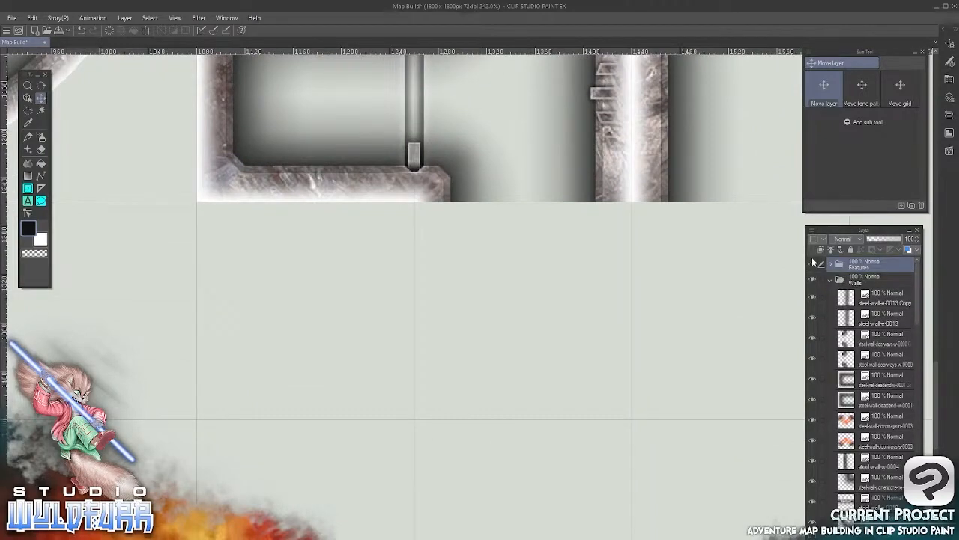
{"action": "scroll", "coordinate": [436, 353], "scroll_direction": "down", "scroll_amount": 5}
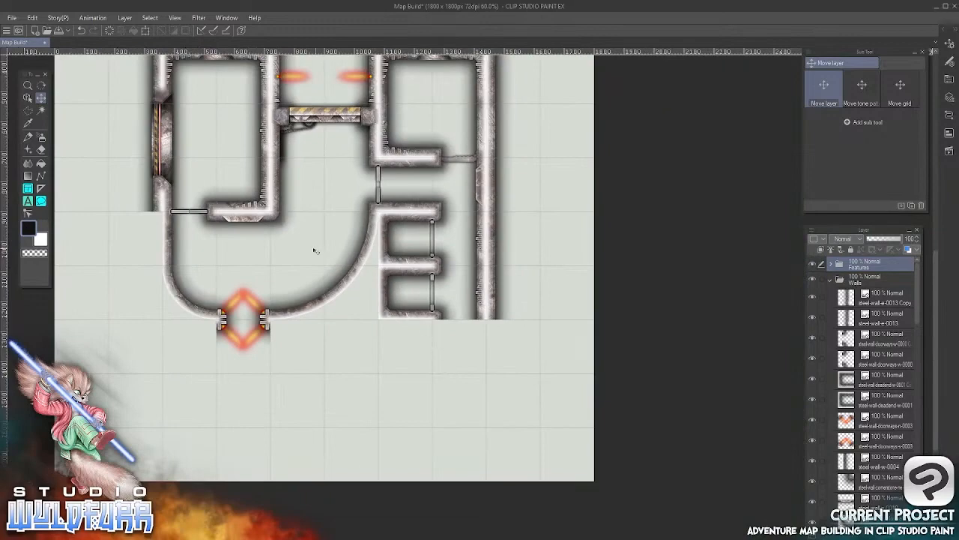
{"action": "left_click_drag", "start_coordinate": [313, 240], "coordinate": [394, 308]}
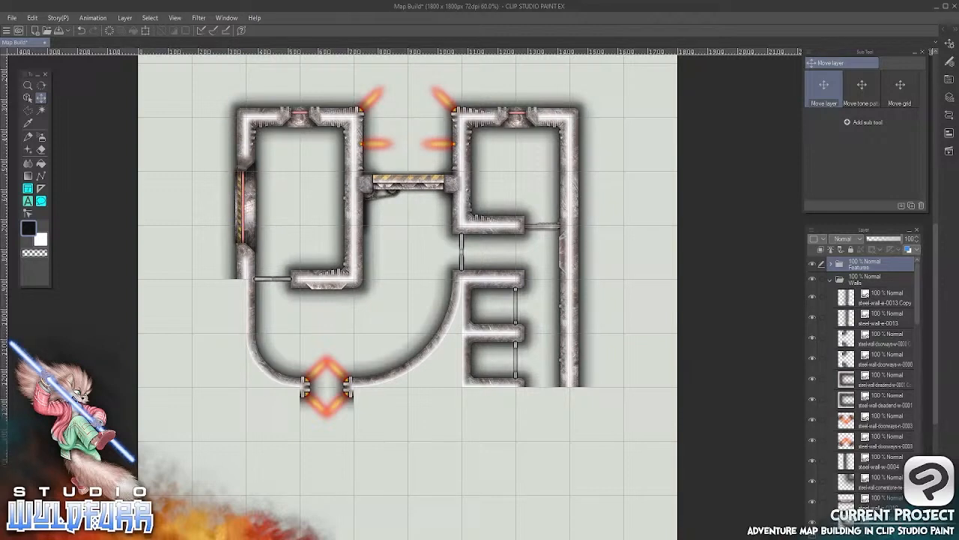
Import steel-wall-corner-nw-0000.png from the Standard Version's Steel Walls folder to the top of the Walls folder and return to the map
{"action": "mouse_move", "coordinate": [230, 534]}
{"action": "key", "text": "alt+Tab"}
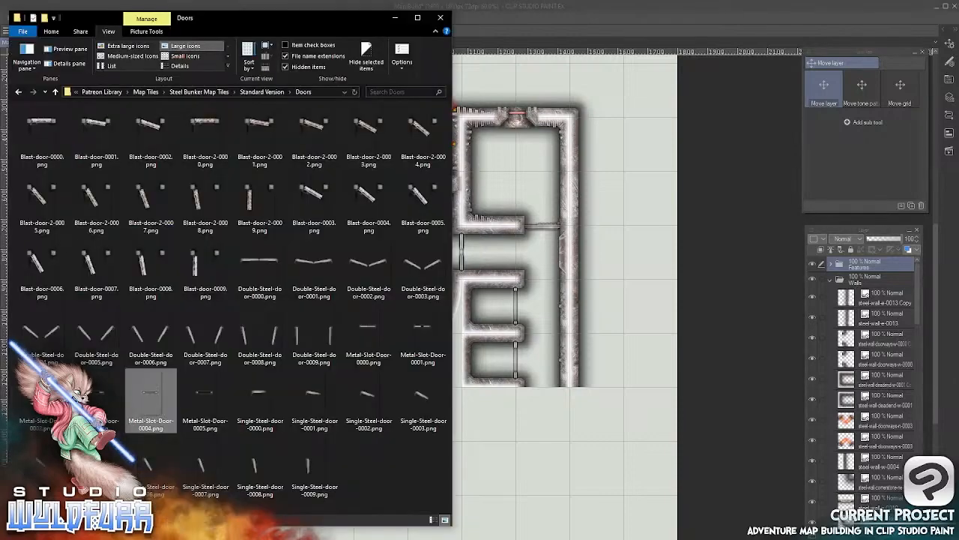
{"action": "left_click", "coordinate": [199, 91]}
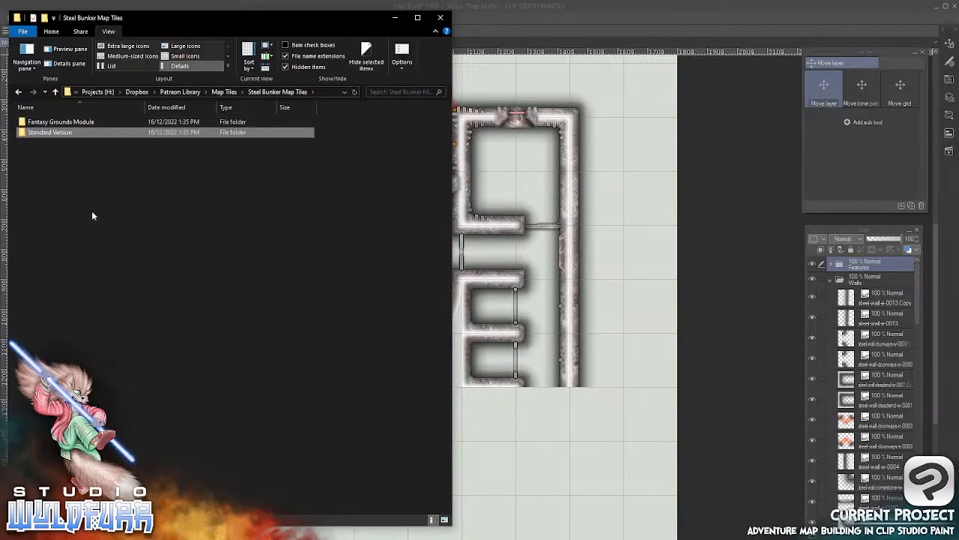
{"action": "double_click", "coordinate": [48, 144]}
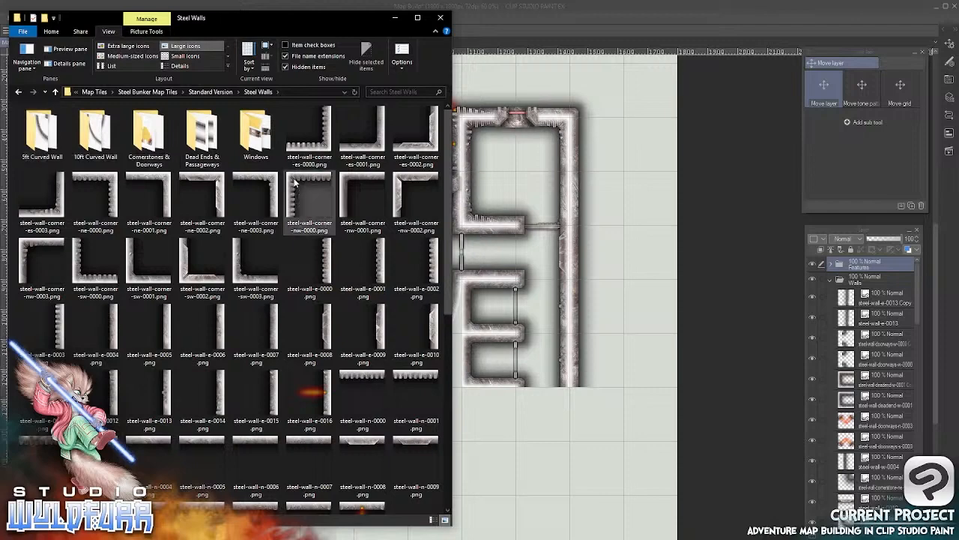
{"action": "left_click_drag", "start_coordinate": [292, 179], "coordinate": [852, 298]}
{"action": "left_click", "coordinate": [564, 13]}
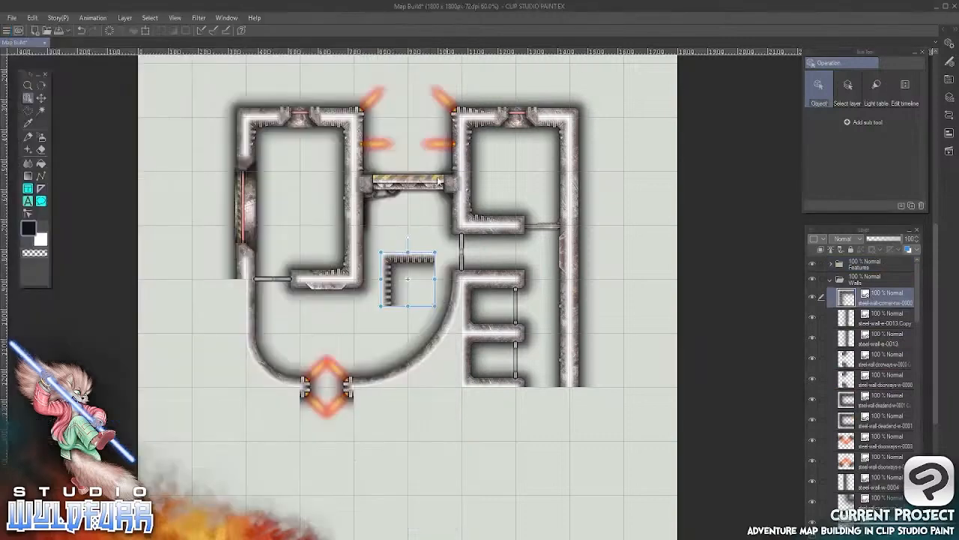
Move the northwest corner tile below the curved wall, so its upper wall meets the west side of the lower doorway
{"action": "left_click", "coordinate": [41, 97]}
{"action": "left_click_drag", "start_coordinate": [410, 270], "coordinate": [263, 401]}
{"action": "key", "text": "o"}
{"action": "left_click", "coordinate": [262, 397]}
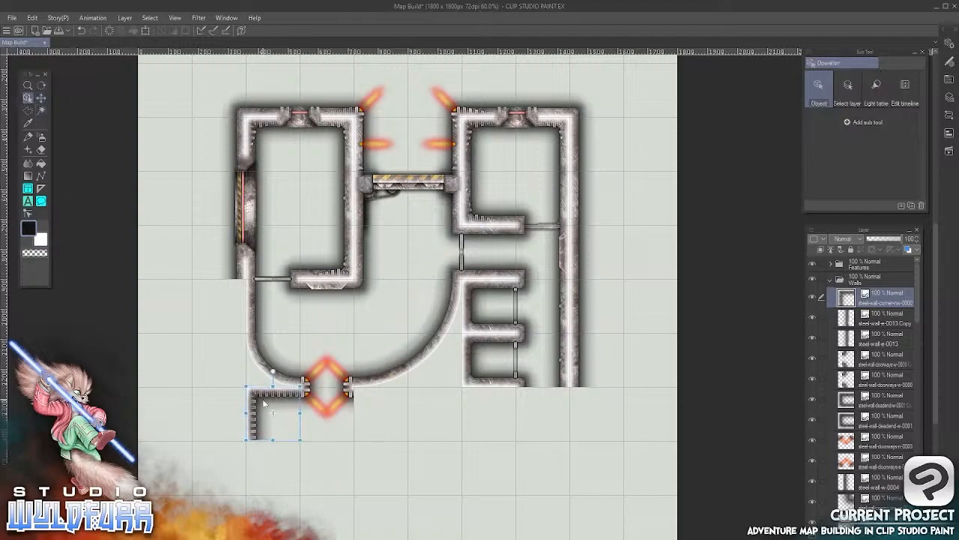
Import steel-wall-corner-es-0000.png into the Walls folder and place it as the new room's southeast corner, below the long east wall
{"action": "key", "text": "alt+Tab"}
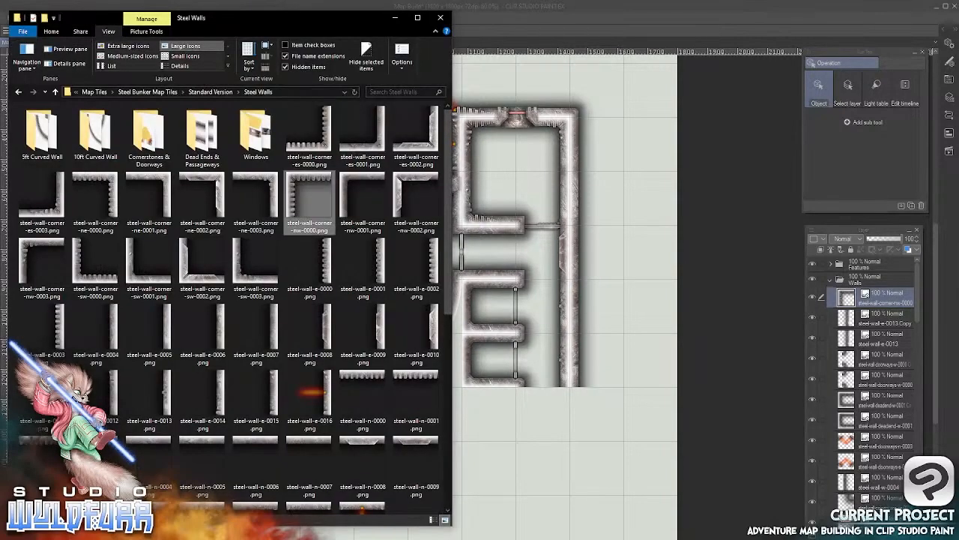
{"action": "left_click", "coordinate": [325, 142]}
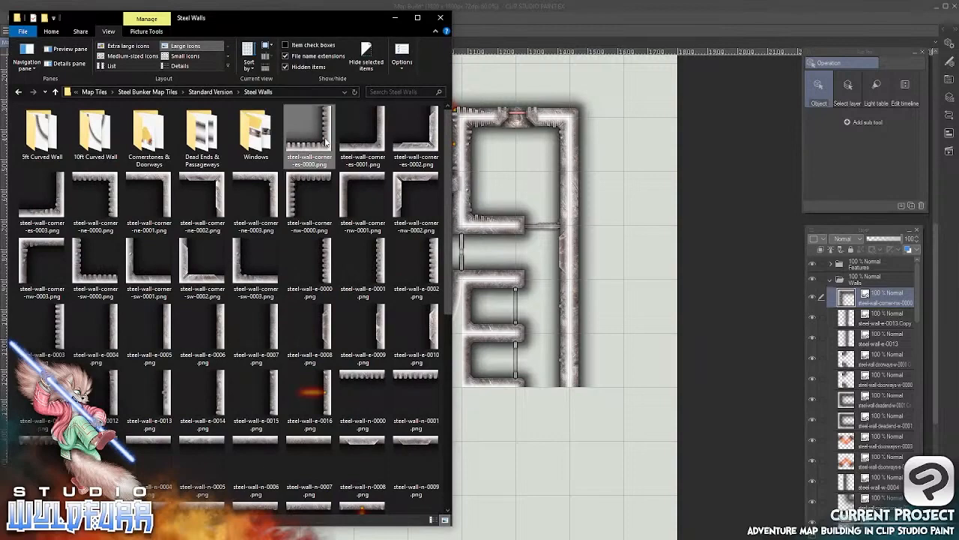
{"action": "left_click_drag", "start_coordinate": [313, 124], "coordinate": [845, 295]}
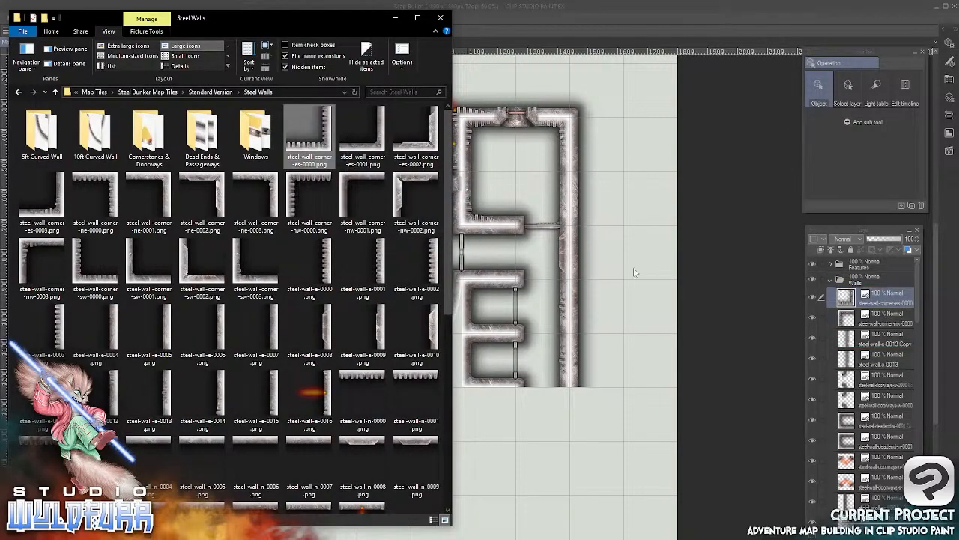
{"action": "left_click", "coordinate": [552, 15]}
{"action": "left_click_drag", "start_coordinate": [422, 299], "coordinate": [562, 474]}
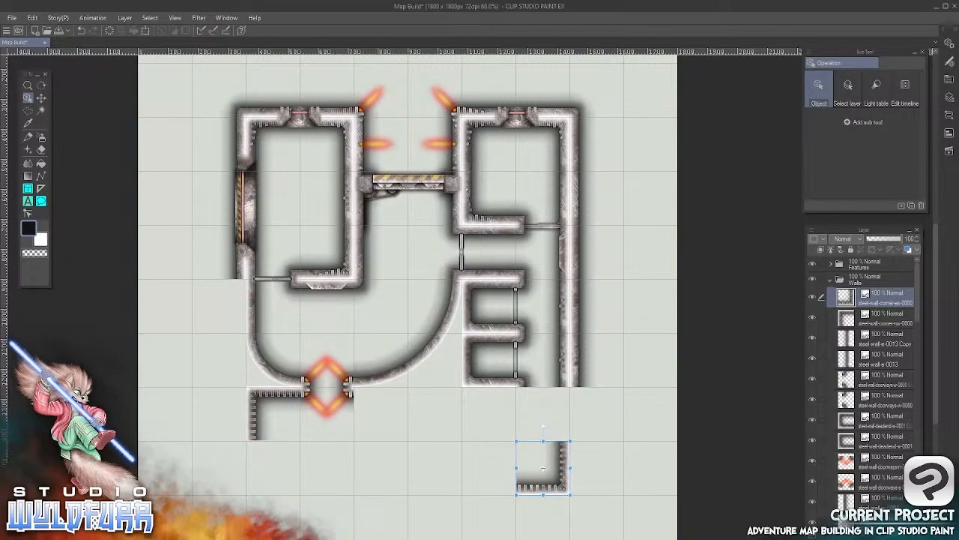
Import steel-wall-corner-sw-0000.png into the Walls folder and place it directly below the northwest corner tile
{"action": "key", "text": "alt+Tab"}
{"action": "left_click_drag", "start_coordinate": [83, 276], "coordinate": [844, 296]}
{"action": "left_click", "coordinate": [587, 6]}
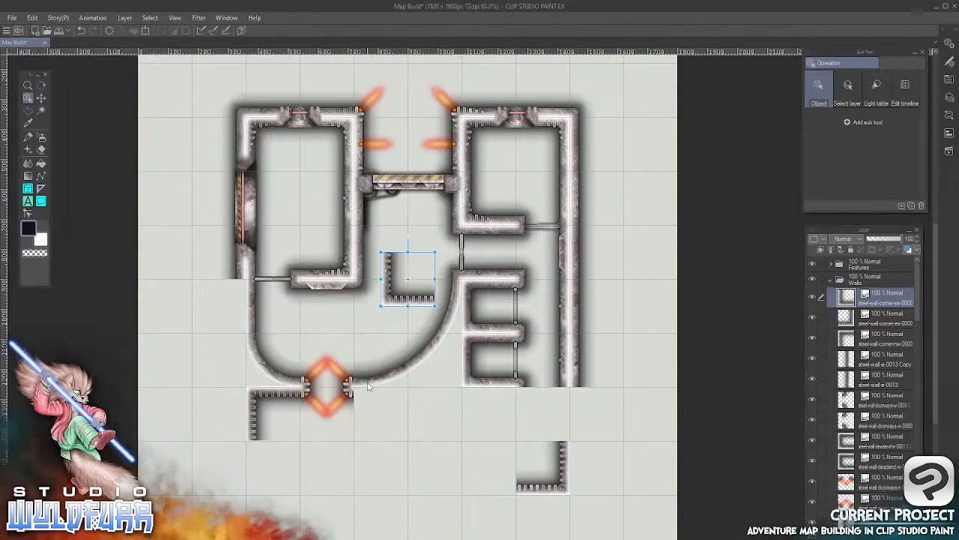
{"action": "left_click_drag", "start_coordinate": [391, 299], "coordinate": [257, 496]}
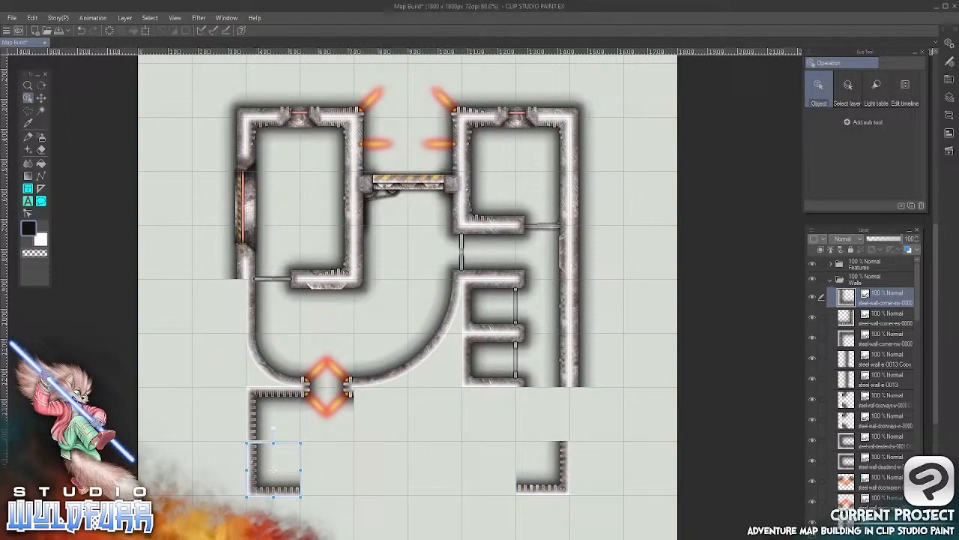
Import steel-wall-s-0003.png into the Walls folder and place it along the south edge beside the southwest corner tile
{"action": "key", "text": "alt+Tab"}
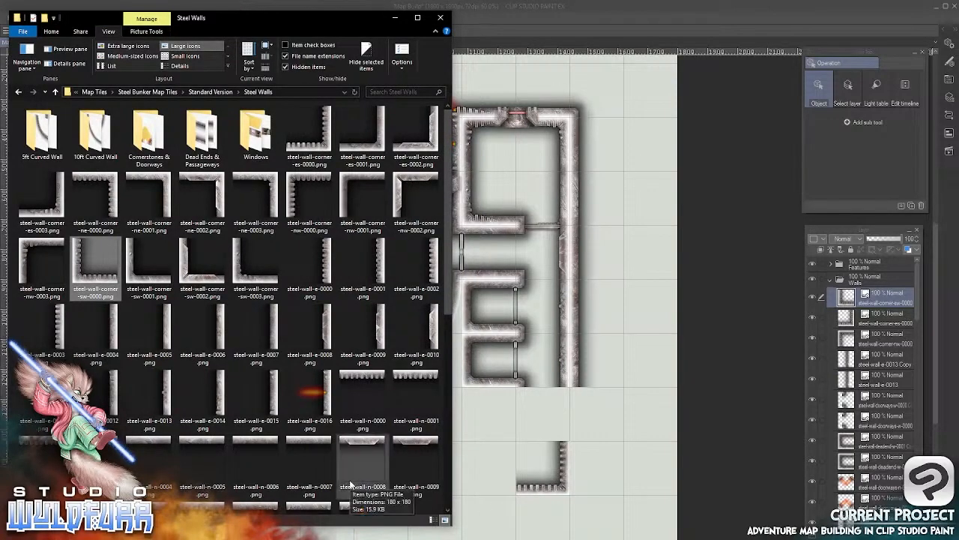
{"action": "left_click_drag", "start_coordinate": [448, 206], "coordinate": [448, 378]}
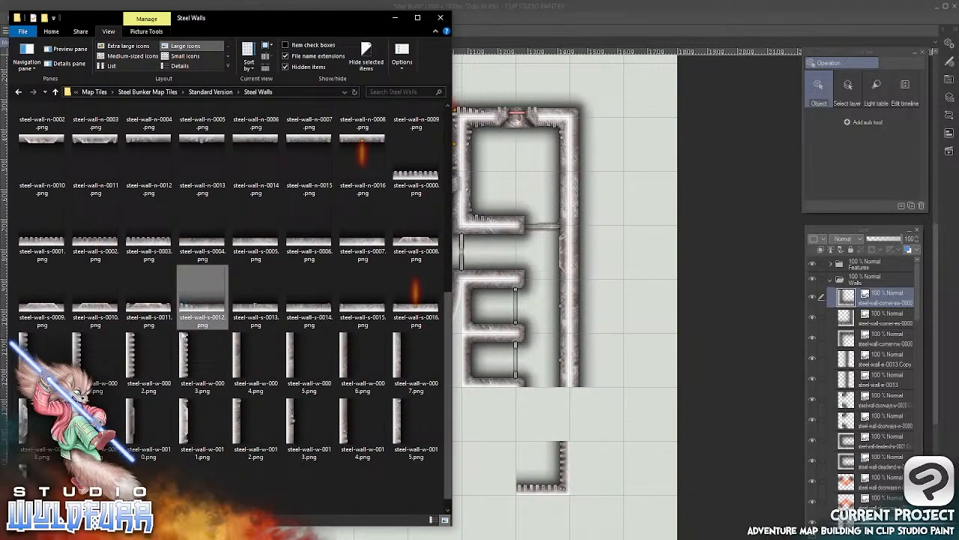
{"action": "left_click", "coordinate": [146, 249]}
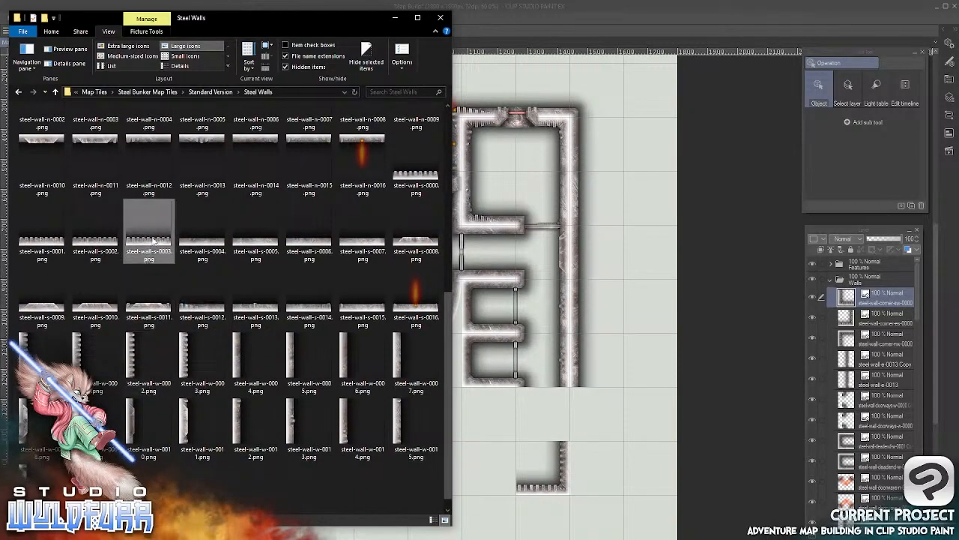
{"action": "left_click_drag", "start_coordinate": [149, 244], "coordinate": [859, 292]}
{"action": "left_click", "coordinate": [592, 17]}
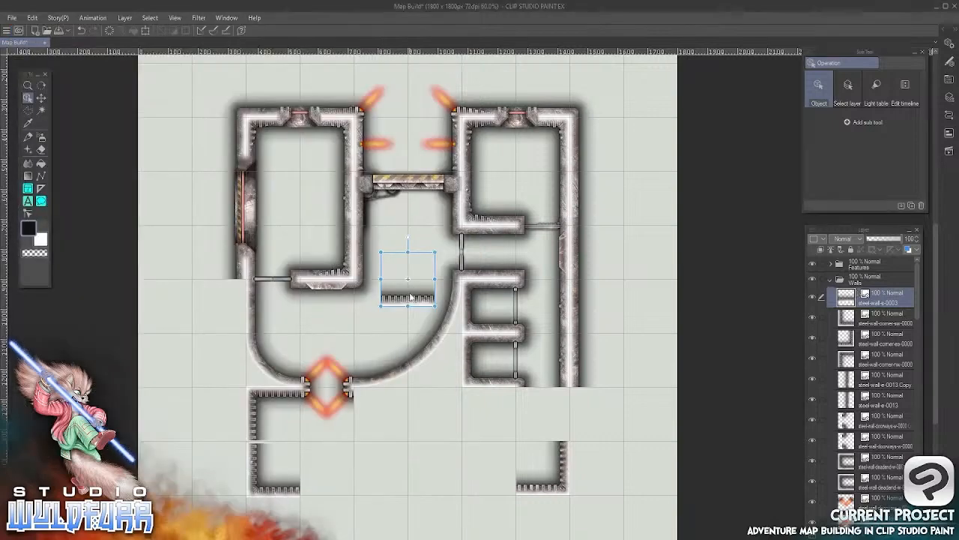
{"action": "left_click_drag", "start_coordinate": [411, 298], "coordinate": [333, 487]}
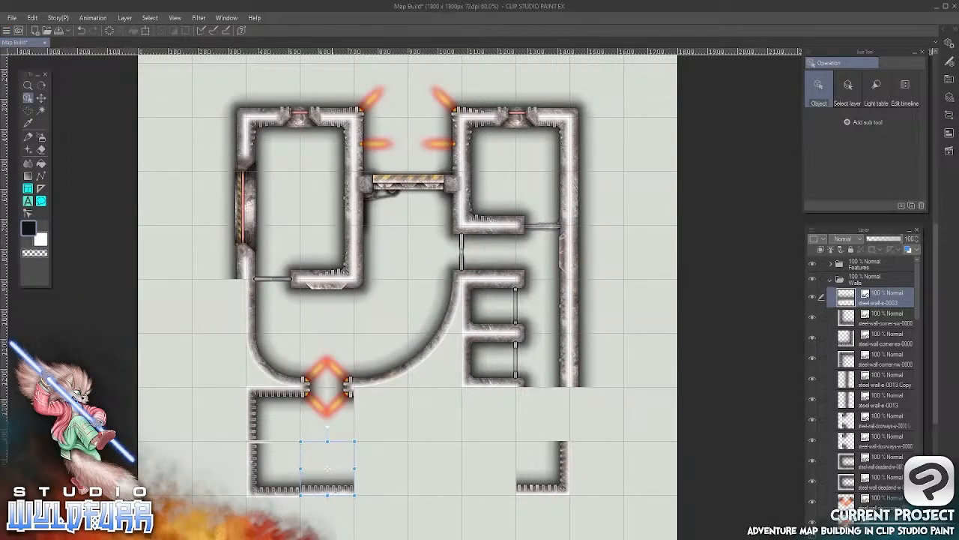
Import steel-wall-s-0002.png into the Walls folder and move it into the open area east of the lower doorway
{"action": "key", "text": "alt+Tab"}
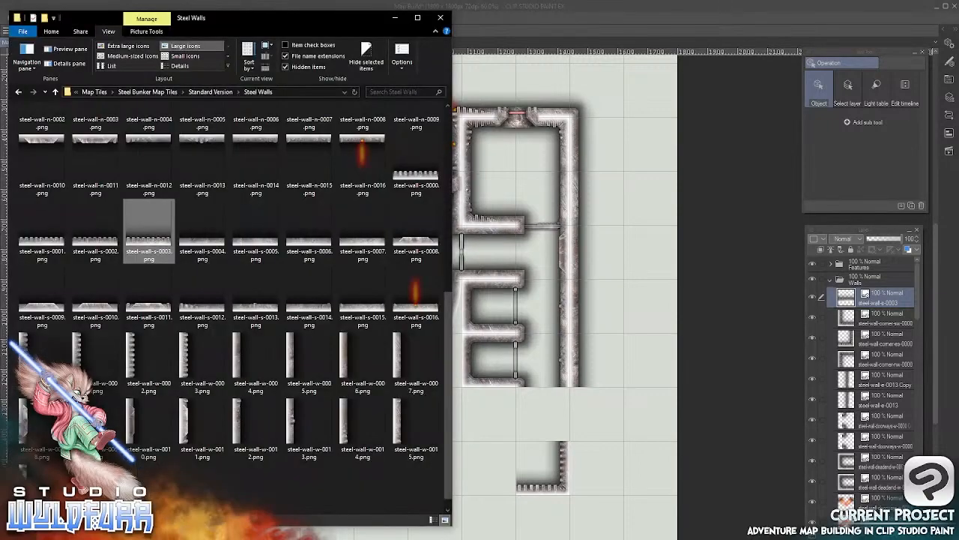
{"action": "left_click_drag", "start_coordinate": [95, 225], "coordinate": [845, 289]}
{"action": "left_click", "coordinate": [610, 9]}
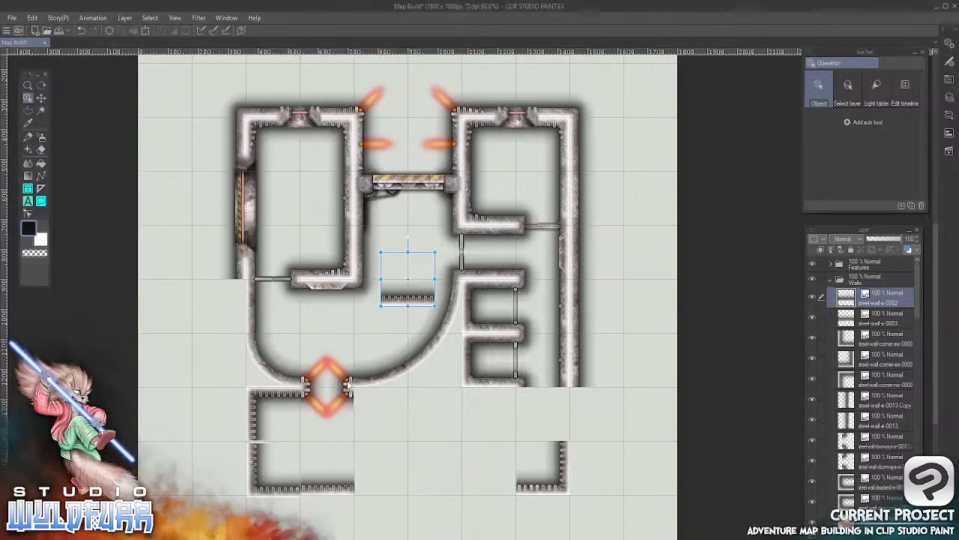
{"action": "left_click_drag", "start_coordinate": [403, 300], "coordinate": [451, 435]}
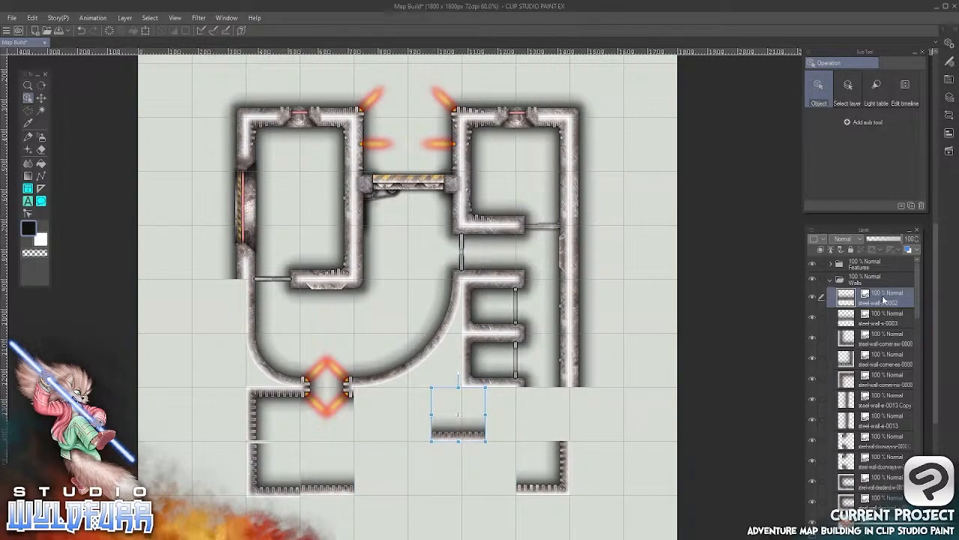
Delete the two straight south wall tile layers, steel-wall-s-0002 and steel-wall-s-0003
{"action": "left_click", "coordinate": [916, 533]}
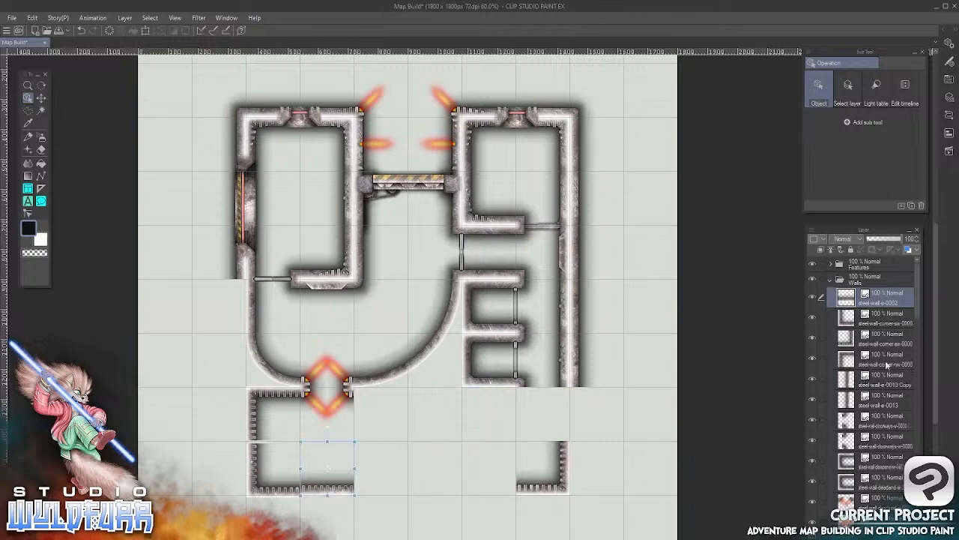
{"action": "left_click", "coordinate": [916, 533]}
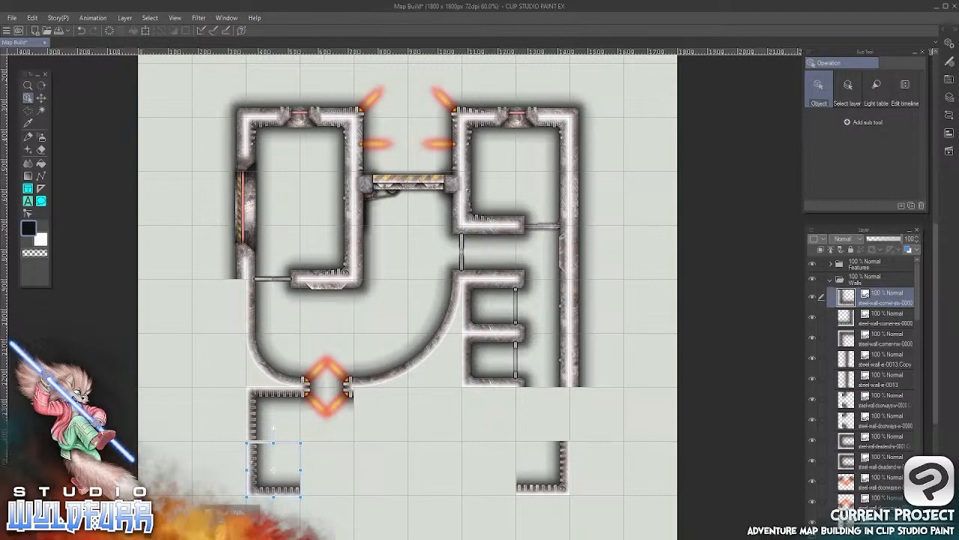
Import Window-A.png from the Steel Walls Windows folder to the top of the Walls folder and return to the map
{"action": "left_click", "coordinate": [233, 529]}
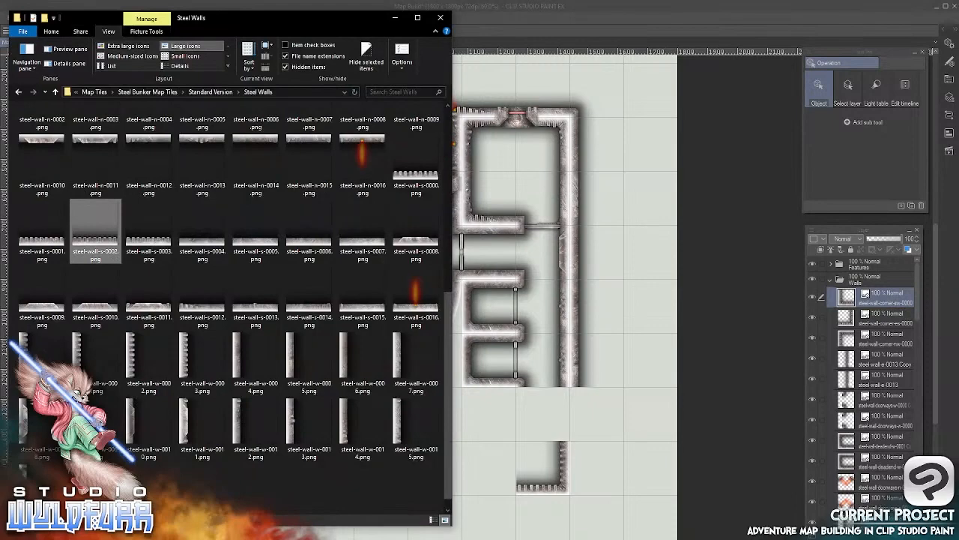
{"action": "left_click", "coordinate": [225, 93]}
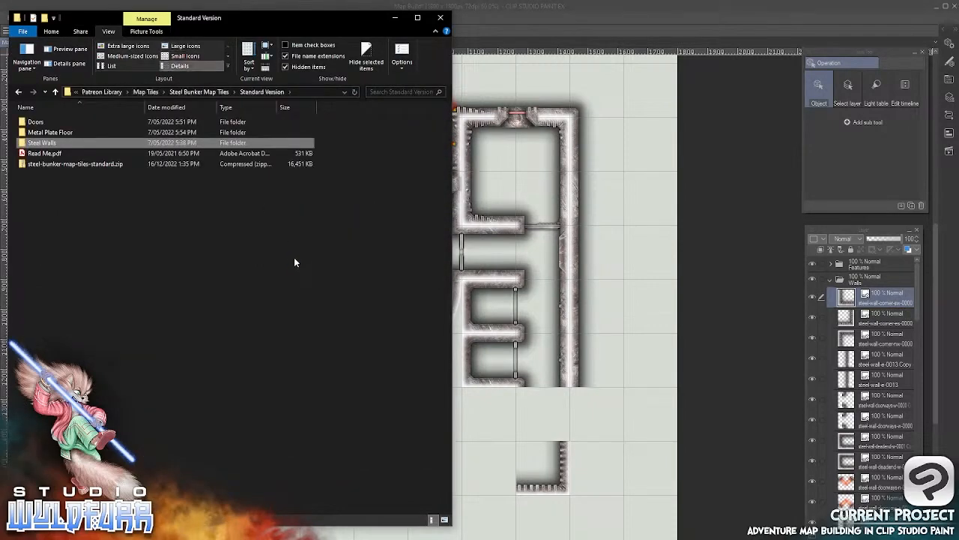
{"action": "double_click", "coordinate": [58, 147]}
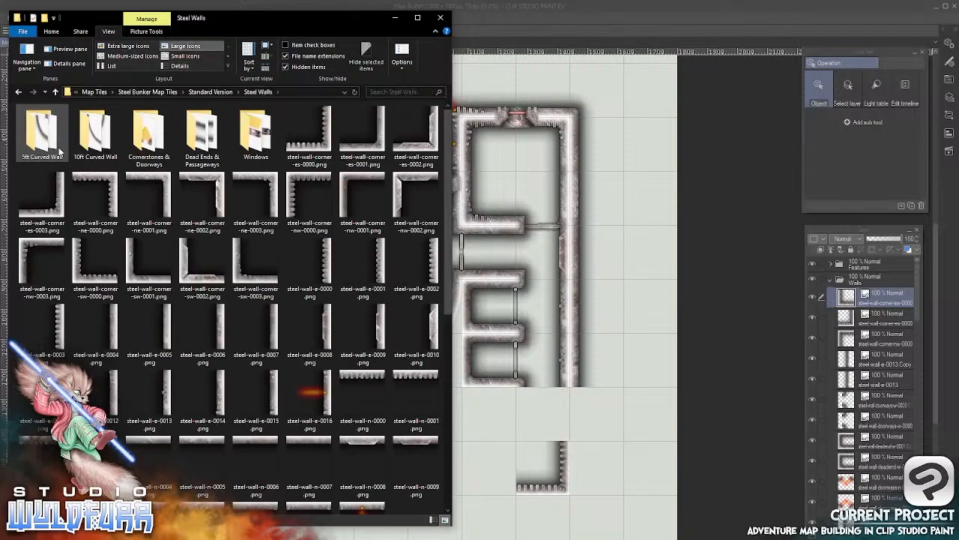
{"action": "double_click", "coordinate": [253, 140]}
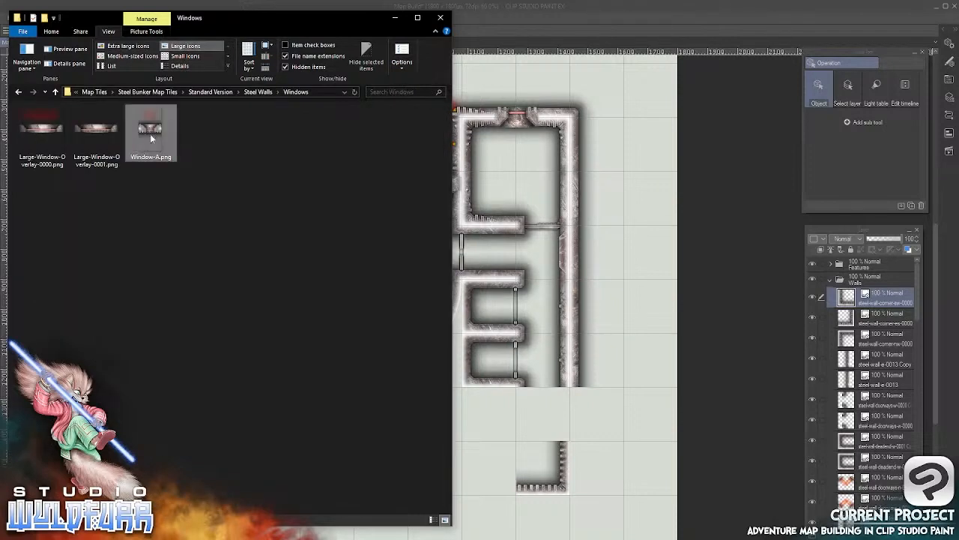
{"action": "left_click_drag", "start_coordinate": [150, 134], "coordinate": [854, 294]}
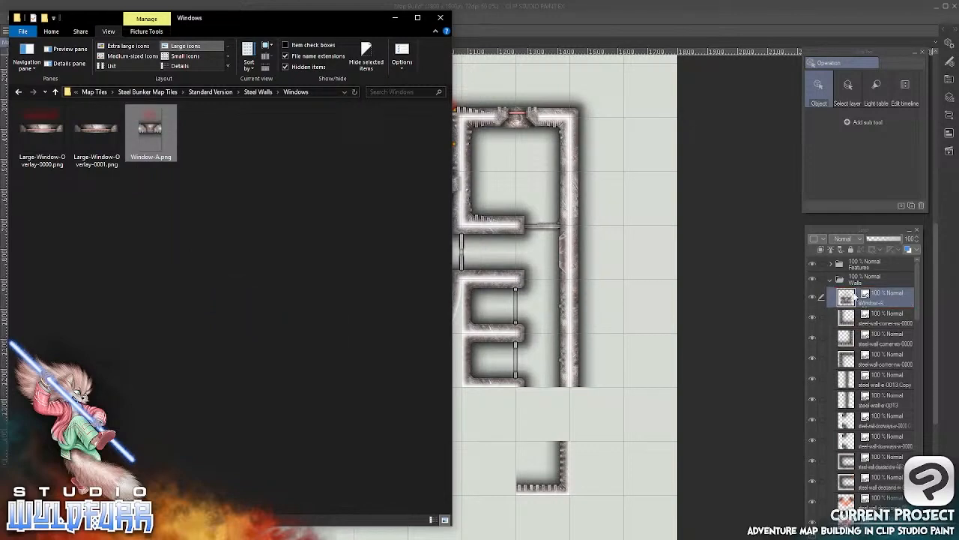
{"action": "left_click", "coordinate": [671, 26]}
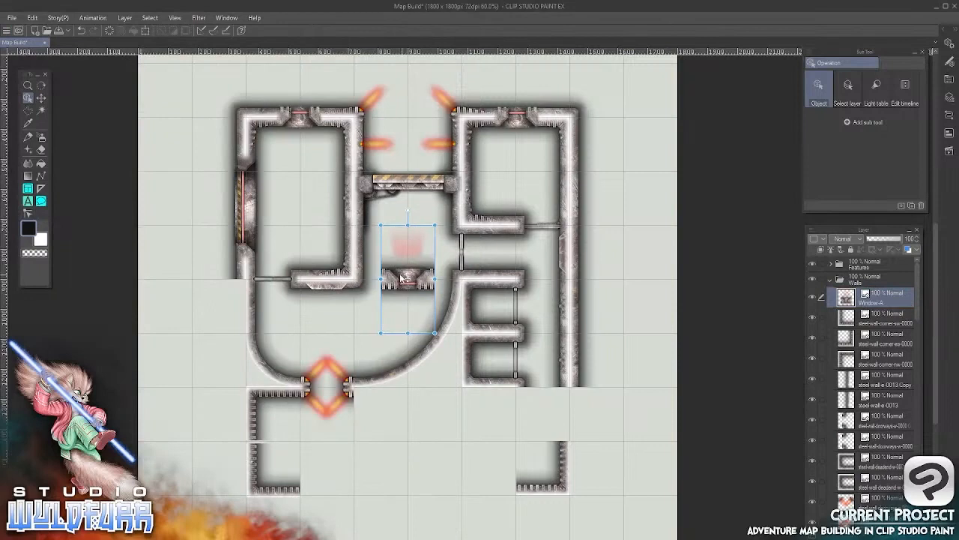
Place the window tile in the south wall beside the southwest corner and align its edges with the grid square
{"action": "left_click_drag", "start_coordinate": [396, 280], "coordinate": [312, 492]}
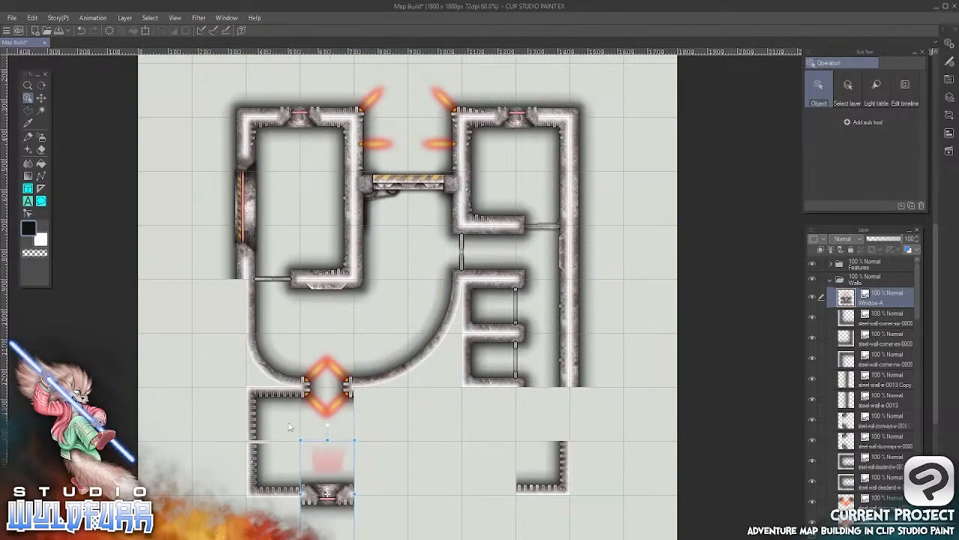
{"action": "scroll", "coordinate": [331, 473], "scroll_direction": "up", "scroll_amount": 5}
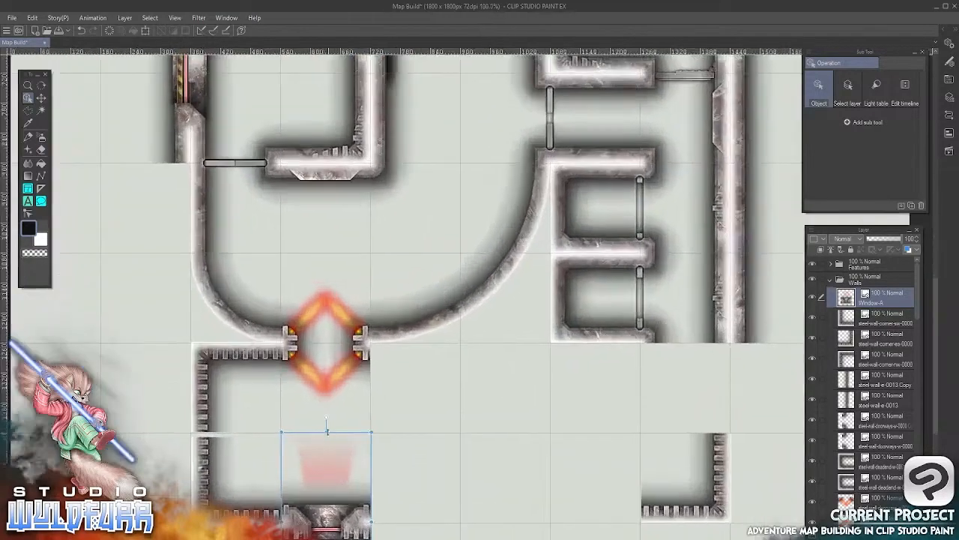
{"action": "left_click_drag", "start_coordinate": [353, 478], "coordinate": [448, 277]}
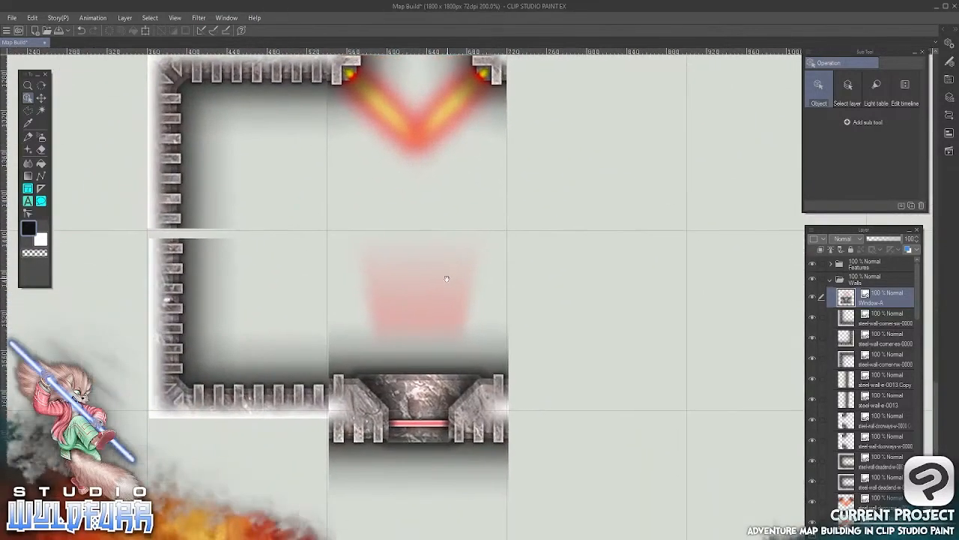
{"action": "left_click", "coordinate": [414, 394]}
{"action": "left_click_drag", "start_coordinate": [411, 392], "coordinate": [410, 394]}
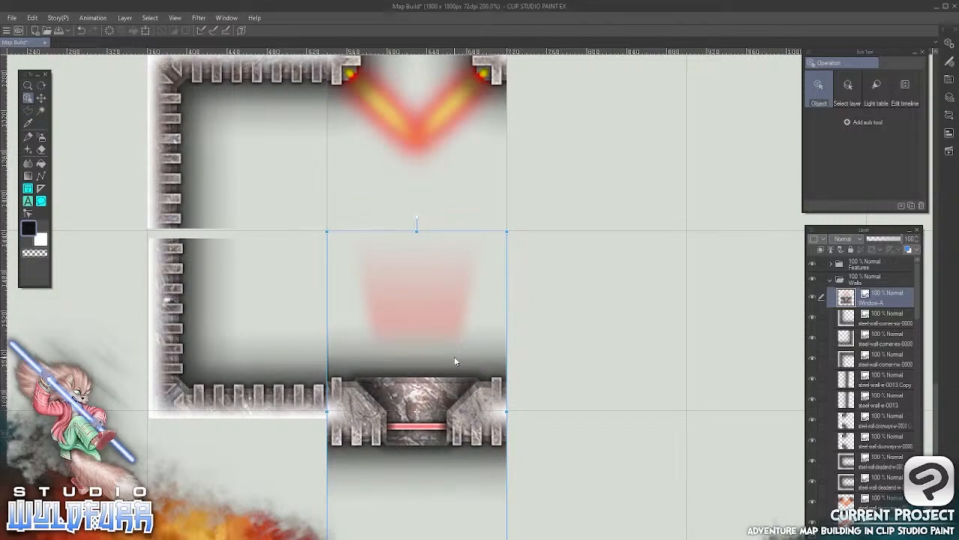
{"action": "key", "text": "Up"}
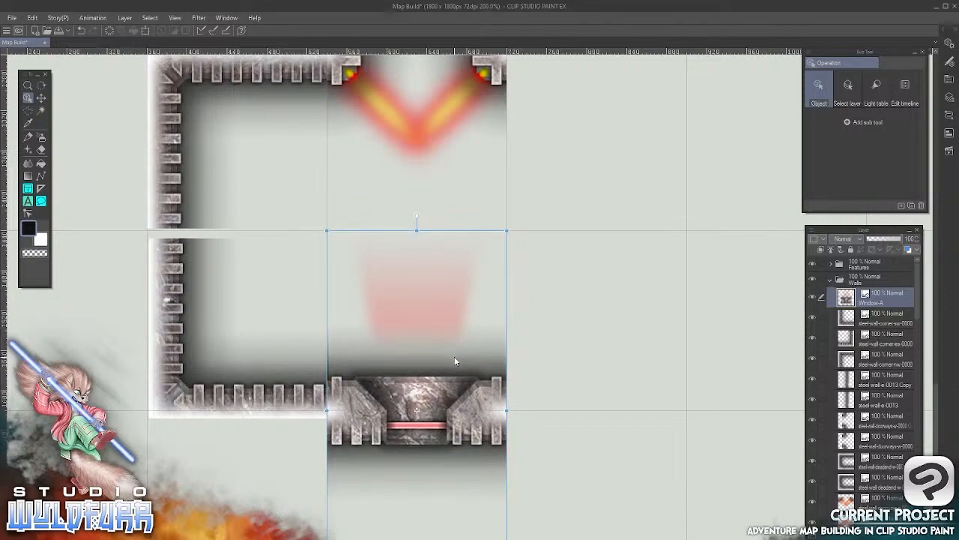
Duplicate the Window-A layer within the Walls folder
{"action": "left_click", "coordinate": [41, 97]}
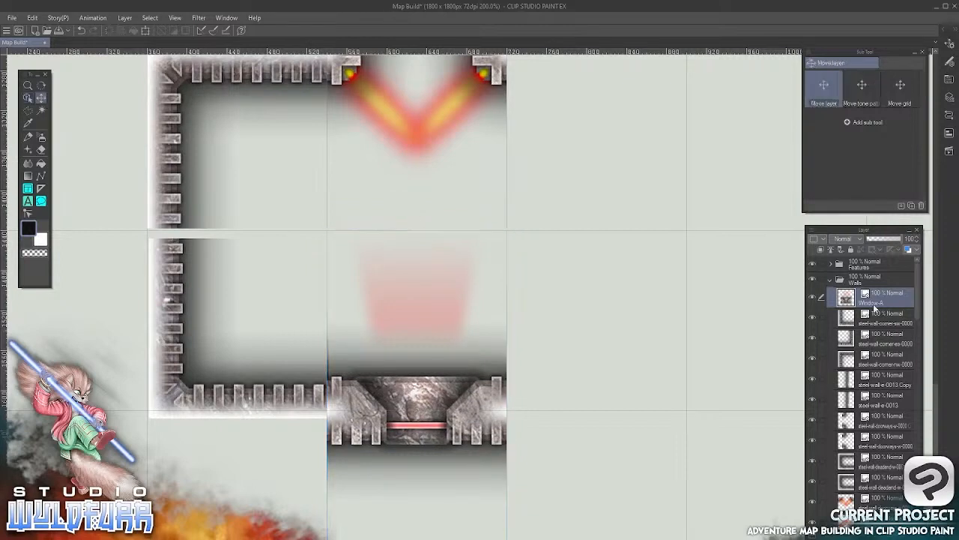
{"action": "left_click_drag", "start_coordinate": [848, 300], "coordinate": [842, 520]}
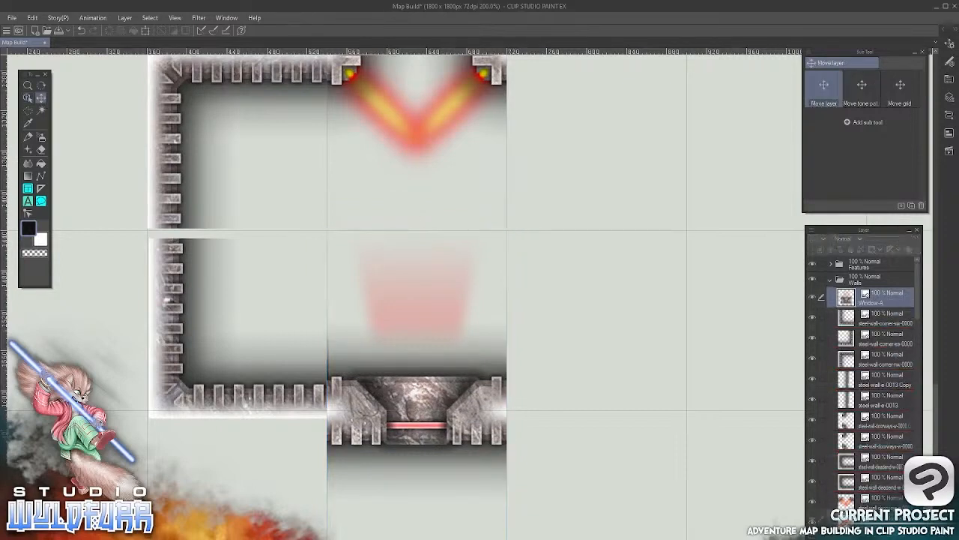
{"action": "key", "text": "ctrl+v"}
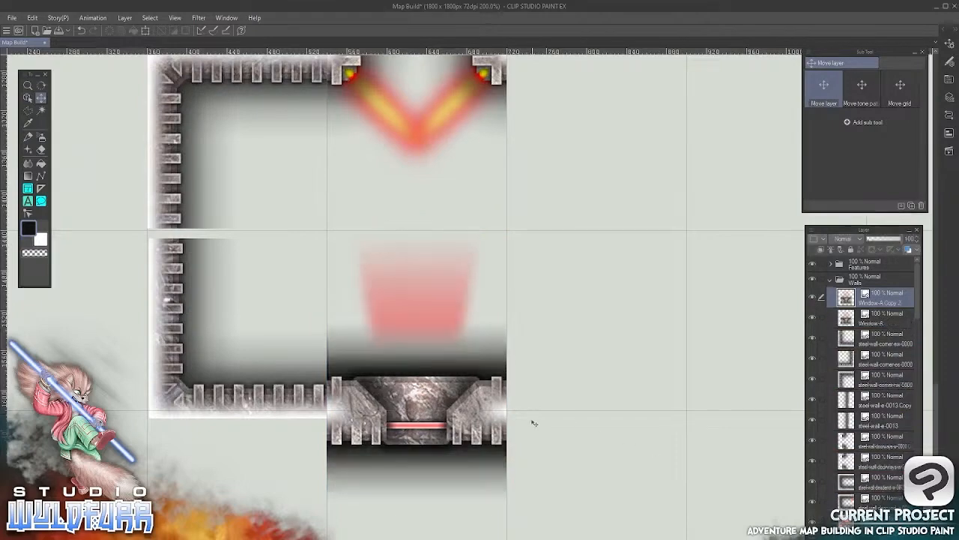
Move the duplicate window tile into the south wall beside the southeast corner, and align the southeast corner tile with its grid square
{"action": "left_click_drag", "start_coordinate": [532, 424], "coordinate": [596, 463]}
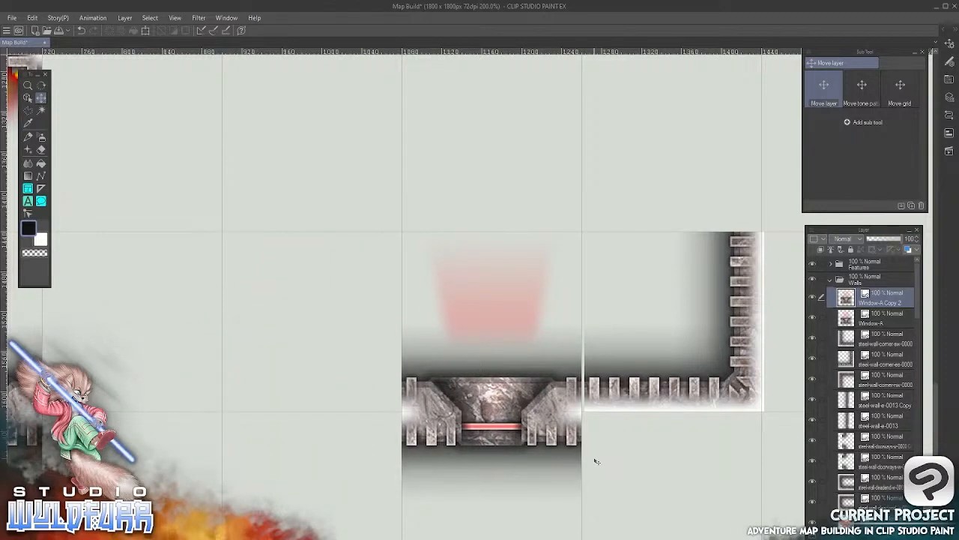
{"action": "key", "text": "o"}
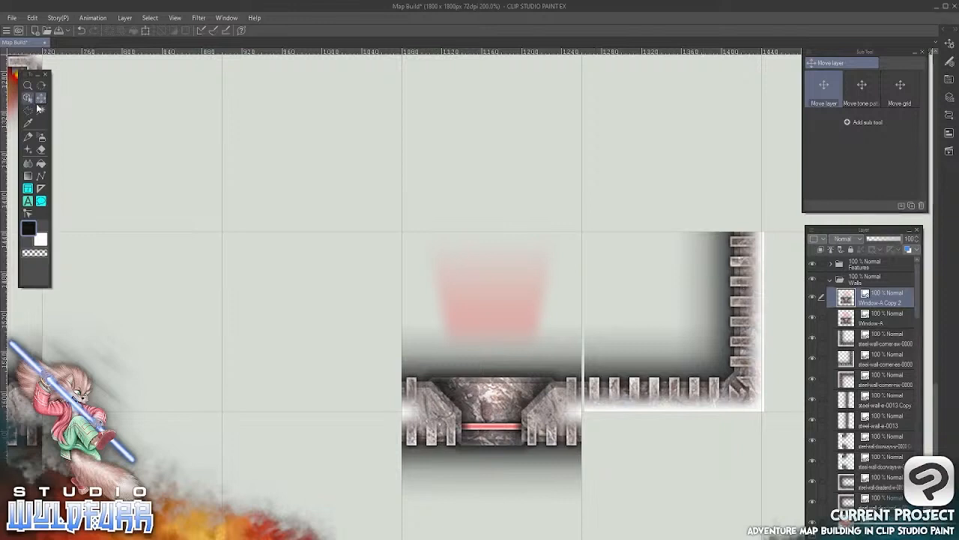
{"action": "left_click", "coordinate": [738, 337]}
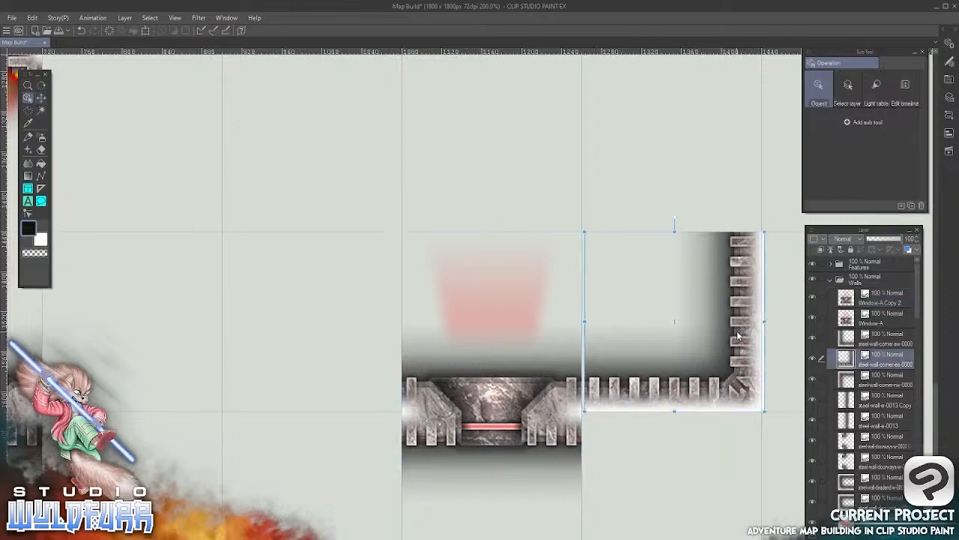
{"action": "key", "text": "Left"}
{"action": "key", "text": "Left"}
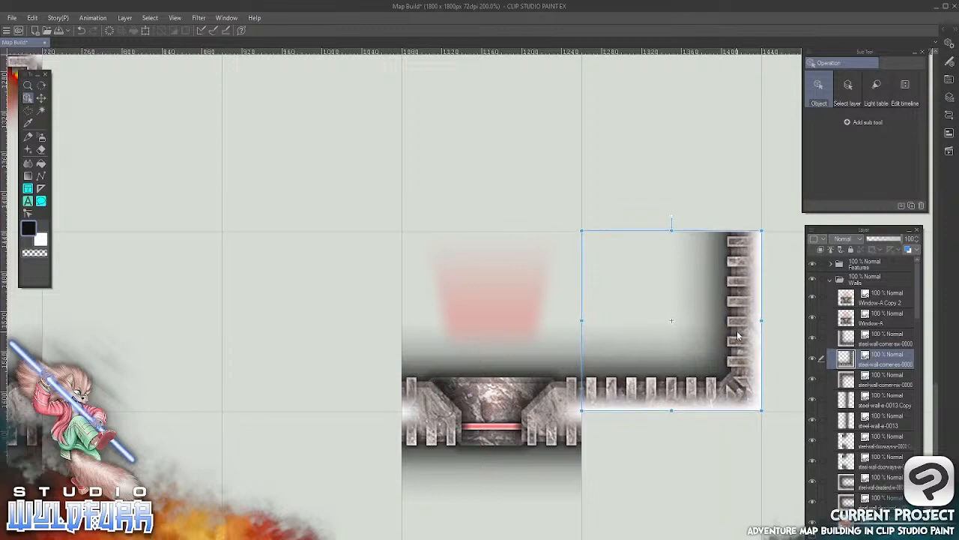
{"action": "key", "text": "Down"}
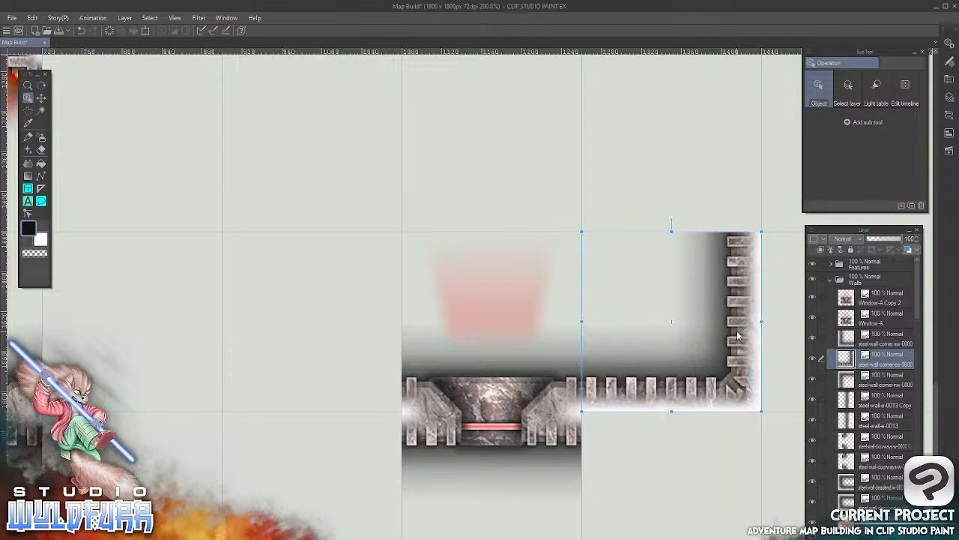
Nudge the southwest and northwest corner tiles onto their grid lines so the west wall closes without a gap
{"action": "left_click", "coordinate": [40, 100]}
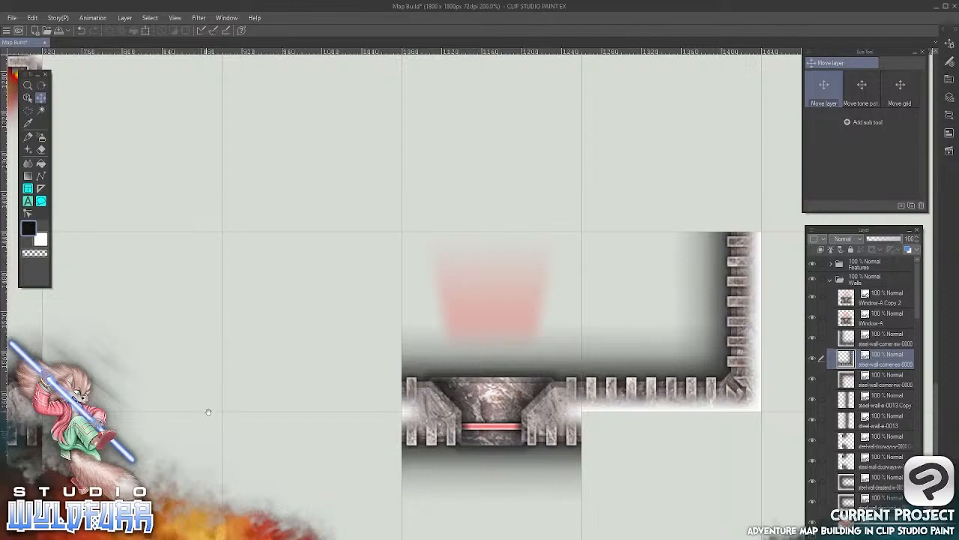
{"action": "left_click_drag", "start_coordinate": [191, 419], "coordinate": [577, 395]}
{"action": "left_click_drag", "start_coordinate": [345, 367], "coordinate": [553, 357]}
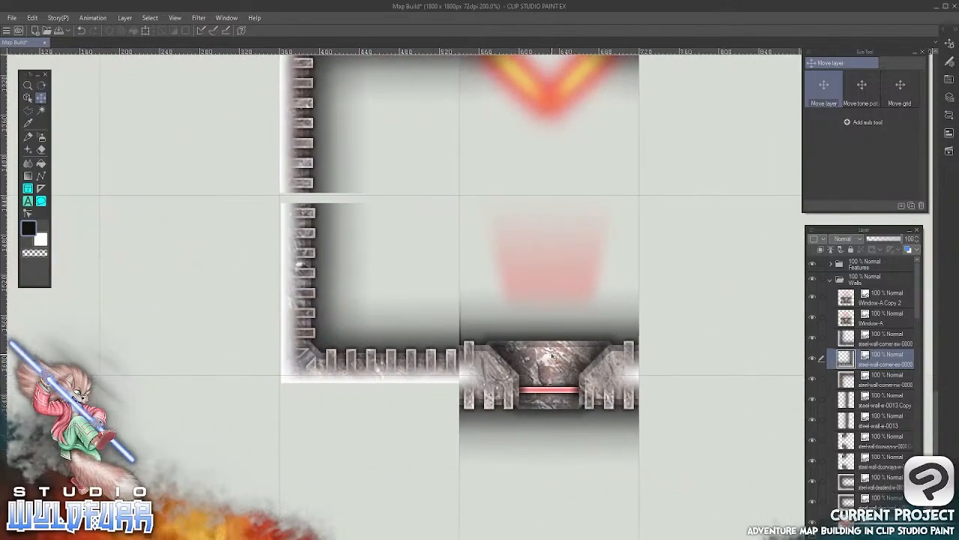
{"action": "left_click", "coordinate": [28, 98]}
{"action": "left_click", "coordinate": [303, 327]}
{"action": "left_click", "coordinate": [42, 100]}
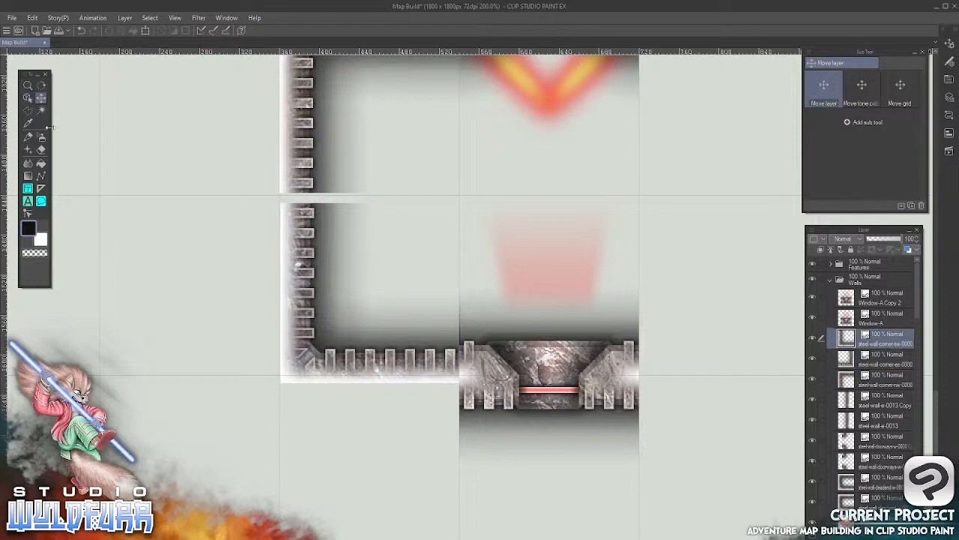
{"action": "key", "text": "Up"}
{"action": "key", "text": "Up"}
{"action": "key", "text": "Up"}
{"action": "key", "text": "Up"}
{"action": "key", "text": "Up"}
{"action": "key", "text": "Up"}
{"action": "key", "text": "Up"}
{"action": "key", "text": "Up"}
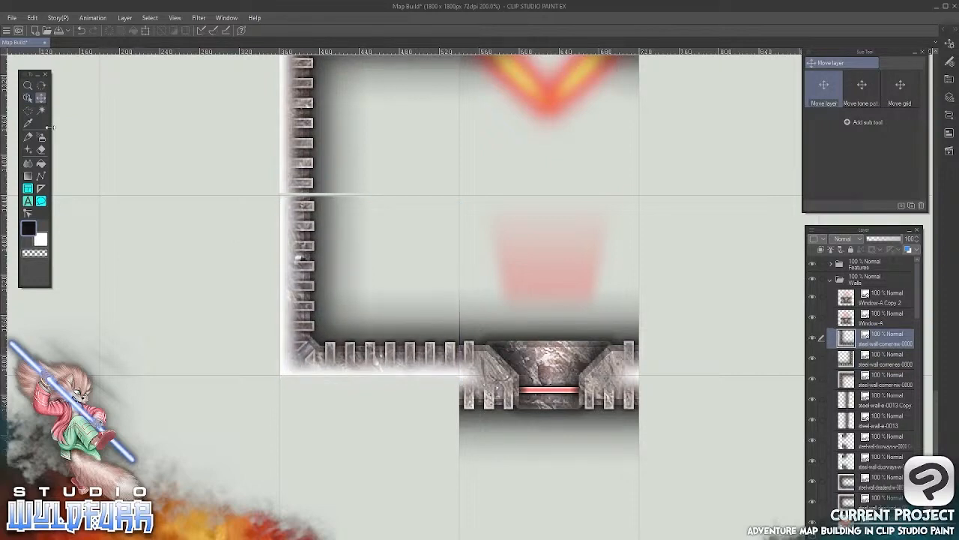
{"action": "scroll", "coordinate": [488, 267], "scroll_direction": "up", "scroll_amount": 5}
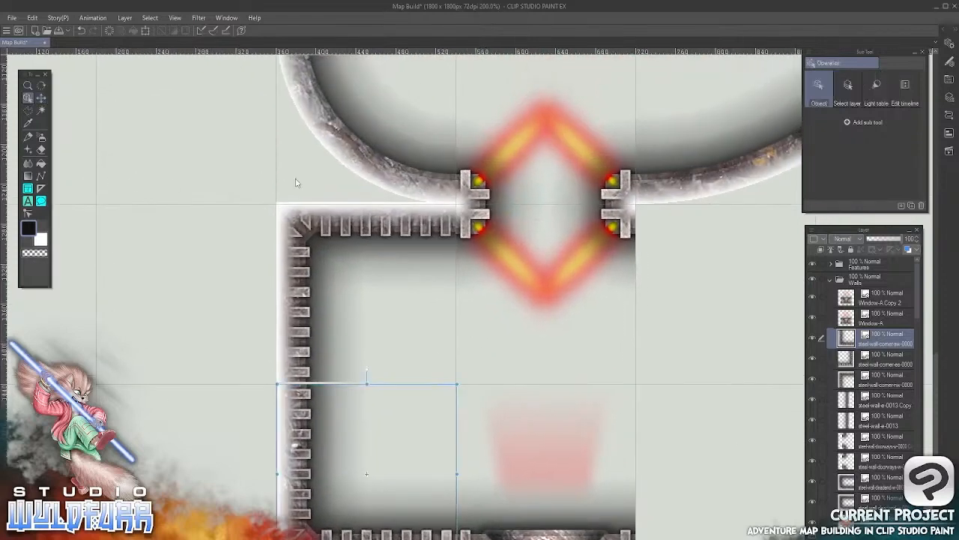
{"action": "left_click", "coordinate": [304, 207], "text": "ctrl"}
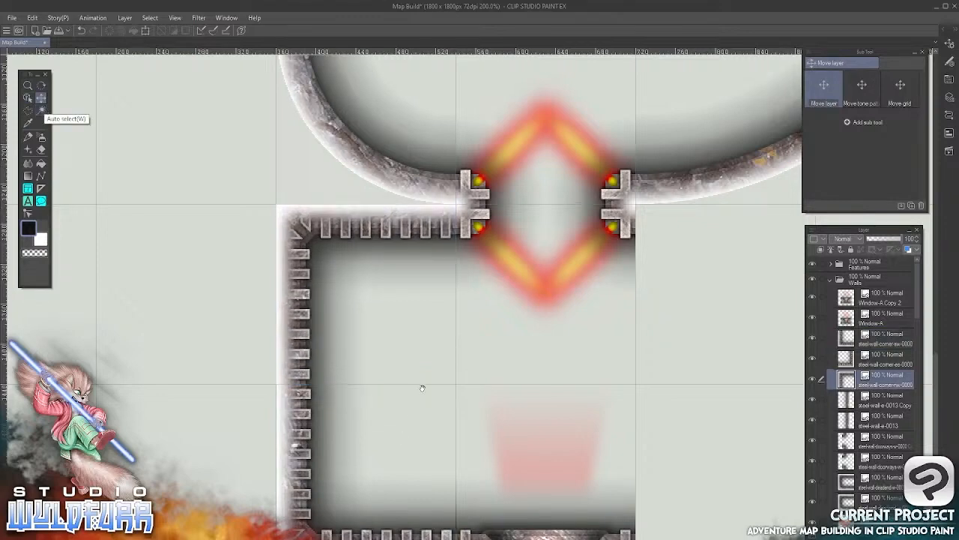
Examine the tile joins along the west, north and south walls and the open stretch of the east wall
{"action": "scroll", "coordinate": [347, 438], "scroll_direction": "up", "scroll_amount": 2}
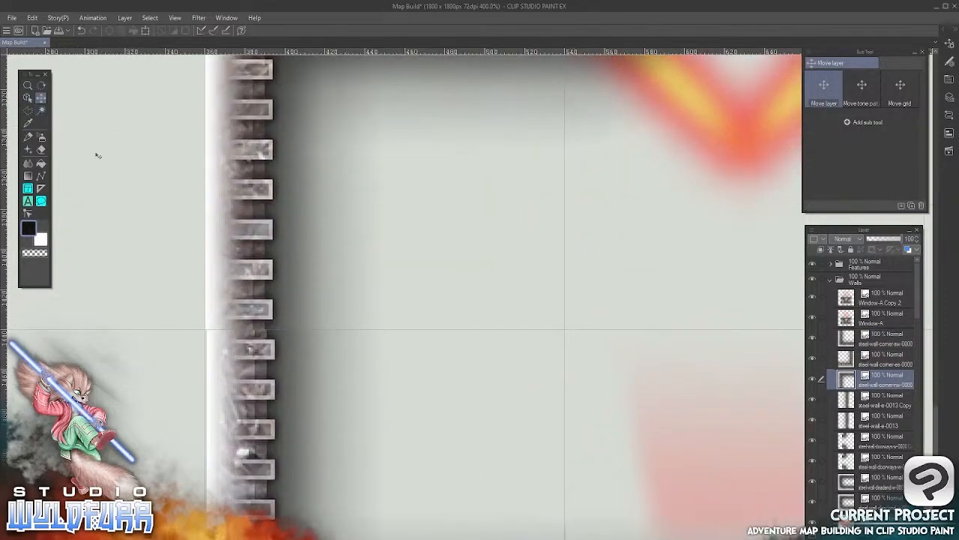
{"action": "left_click", "coordinate": [27, 98]}
{"action": "left_click", "coordinate": [223, 347]}
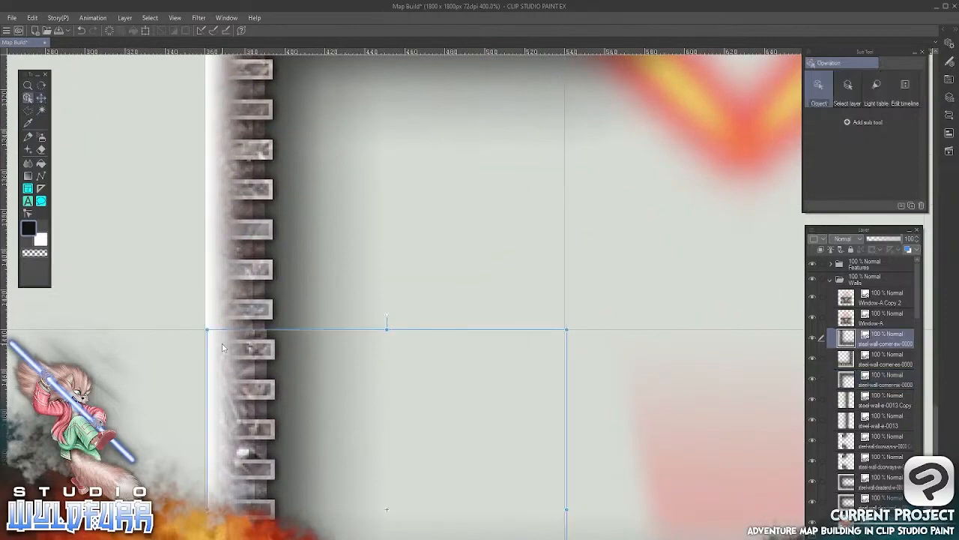
{"action": "left_click_drag", "start_coordinate": [537, 345], "coordinate": [366, 521]}
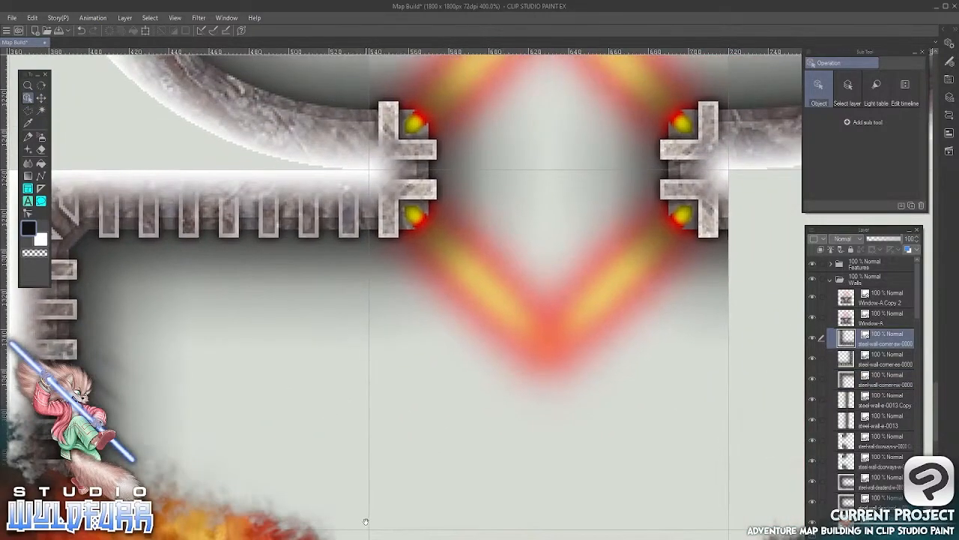
{"action": "scroll", "coordinate": [325, 260], "scroll_direction": "down", "scroll_amount": 10}
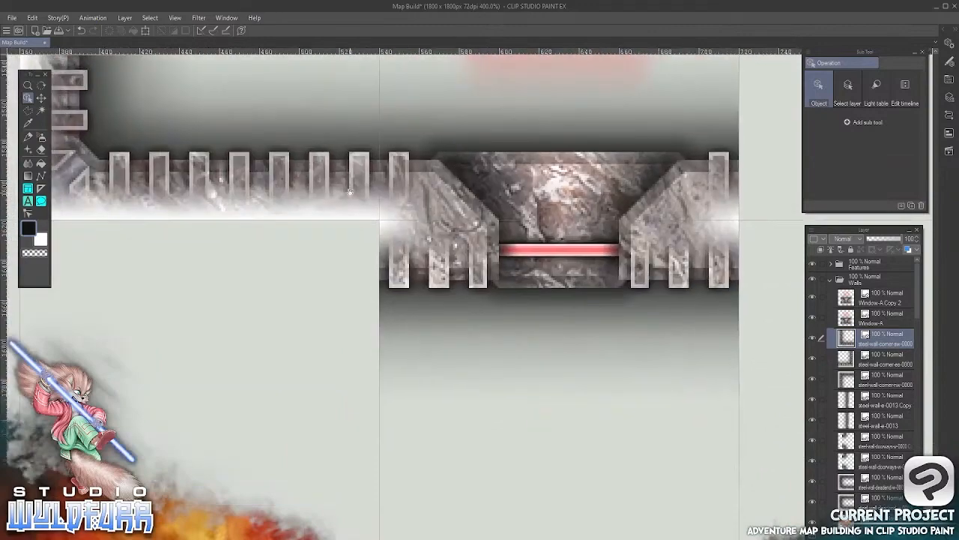
{"action": "scroll", "coordinate": [522, 269], "scroll_direction": "right", "scroll_amount": 10}
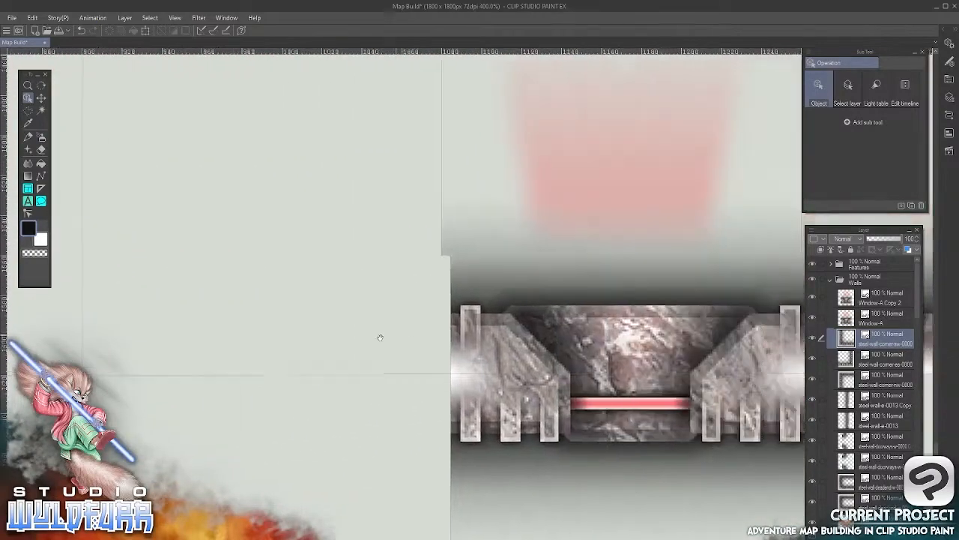
{"action": "left_click_drag", "start_coordinate": [591, 375], "coordinate": [246, 413]}
{"action": "left_click_drag", "start_coordinate": [578, 144], "coordinate": [468, 529]}
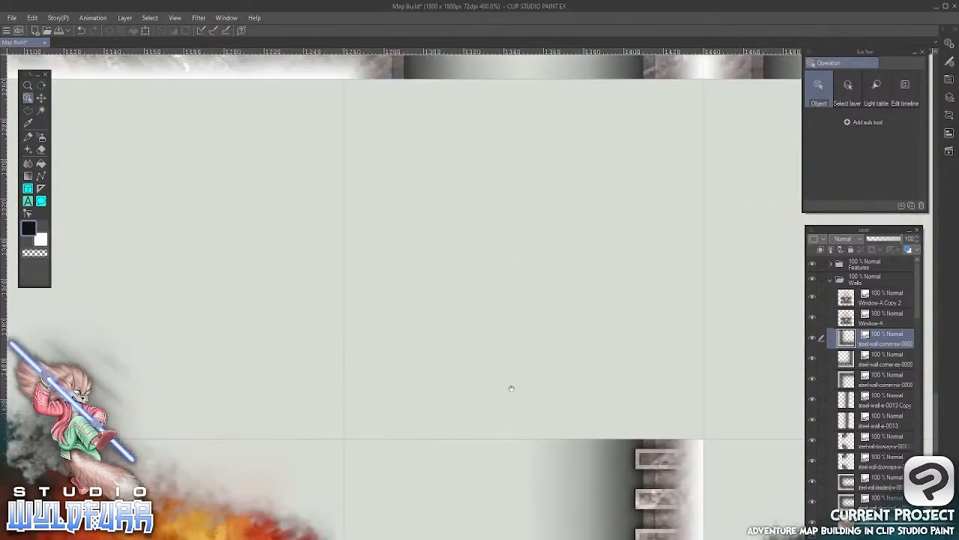
{"action": "mouse_move", "coordinate": [582, 247]}
{"action": "left_mouse_down"}
{"action": "mouse_move", "coordinate": [553, 447]}
{"action": "mouse_move", "coordinate": [623, 261]}
{"action": "mouse_move", "coordinate": [593, 253]}
{"action": "left_mouse_up"}
{"action": "scroll", "coordinate": [537, 355], "scroll_direction": "down", "scroll_amount": 2}
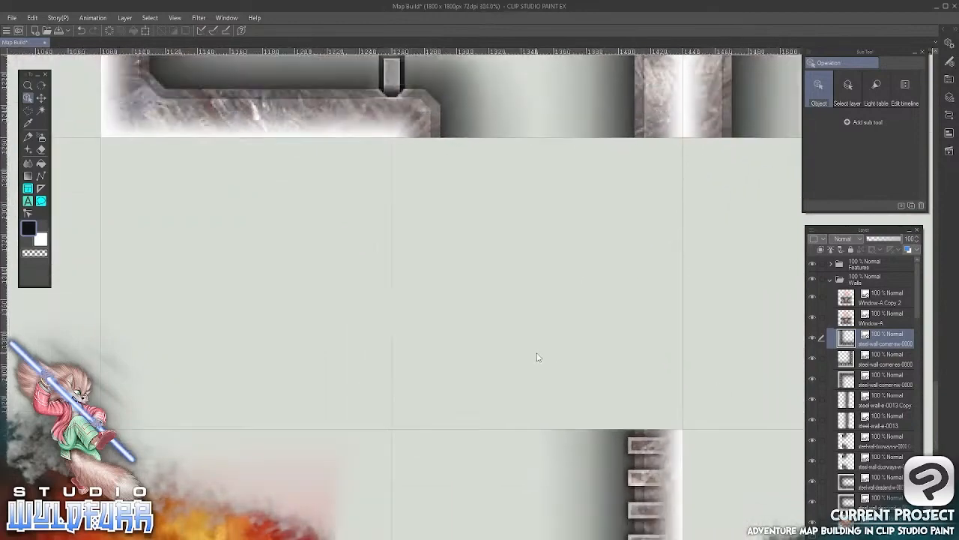
{"action": "scroll", "coordinate": [536, 357], "scroll_direction": "down", "scroll_amount": 3}
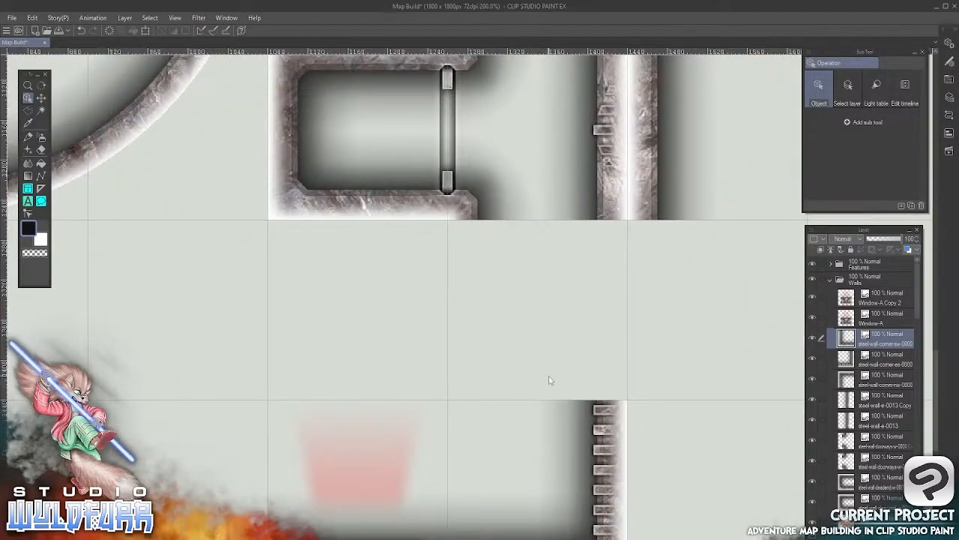
Import steel-wall-e-0014.png from the Steel Walls folder to the top of the Walls folder and return to the map
{"action": "key", "text": "alt+Tab"}
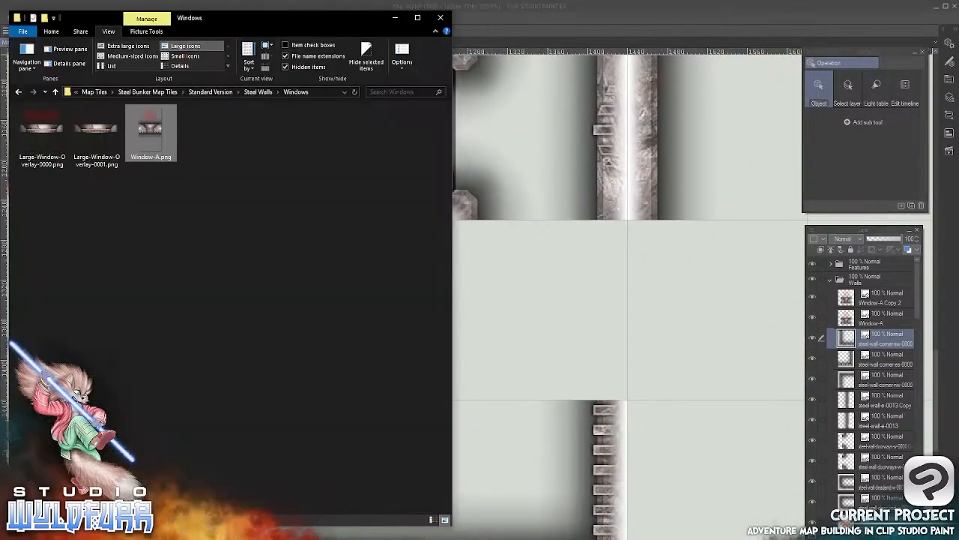
{"action": "left_click", "coordinate": [258, 91]}
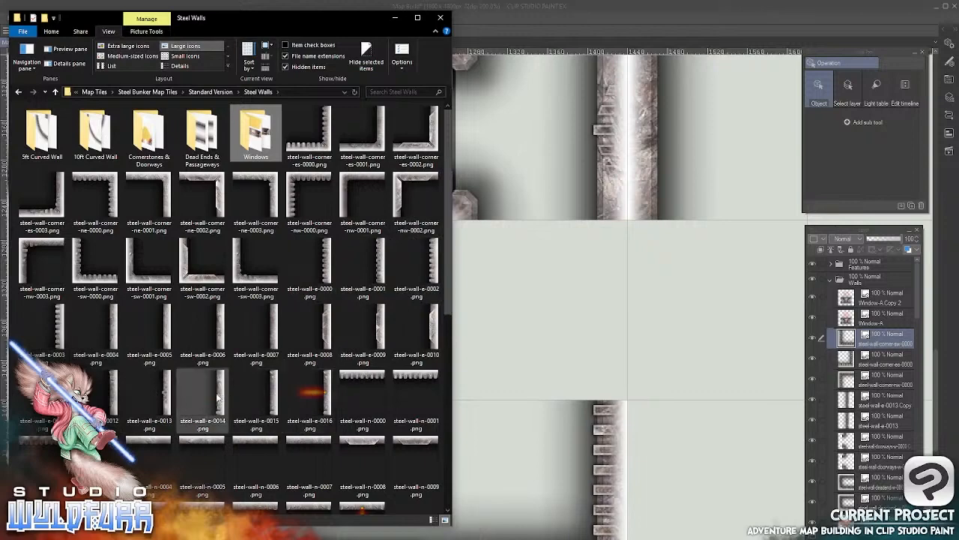
{"action": "left_click", "coordinate": [217, 395]}
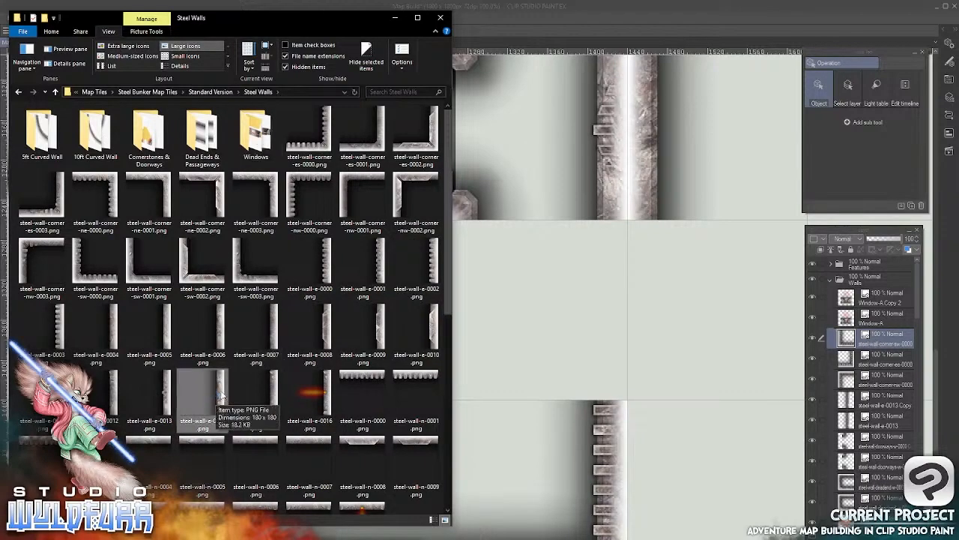
{"action": "left_click_drag", "start_coordinate": [218, 401], "coordinate": [853, 297]}
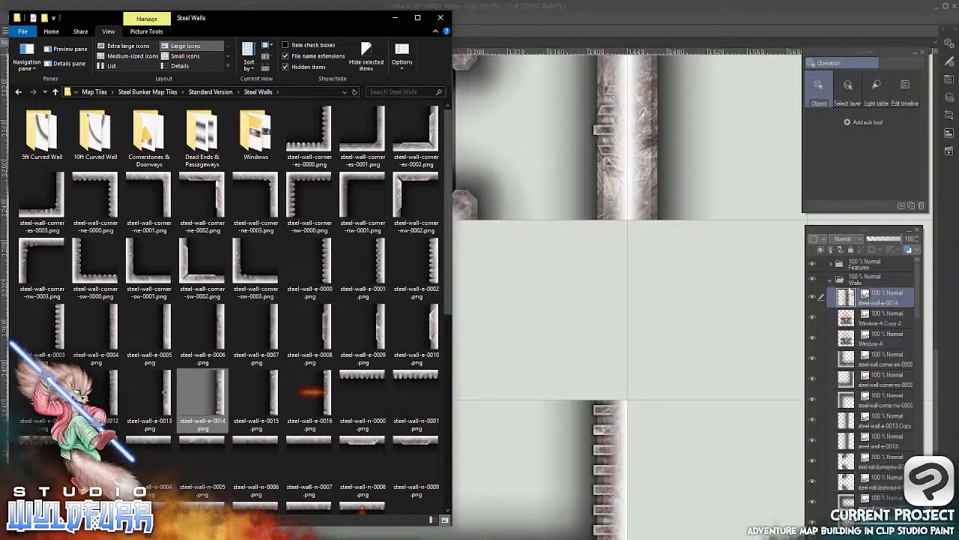
{"action": "left_click", "coordinate": [597, 13]}
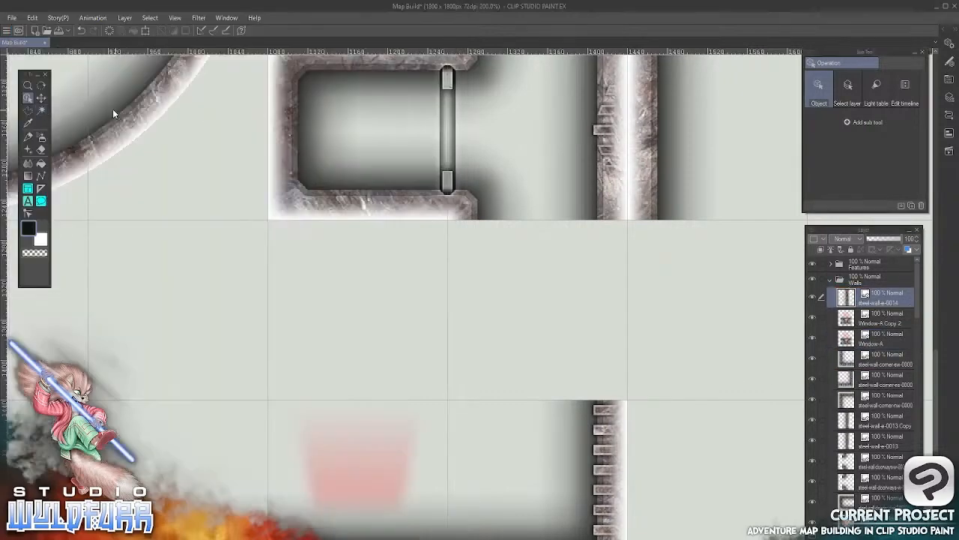
Place the steel-wall-e-0014 tile in the east wall gap directly above the southeast corner, aligned with the grid square
{"action": "left_click", "coordinate": [41, 98]}
{"action": "left_click_drag", "start_coordinate": [104, 90], "coordinate": [493, 467]}
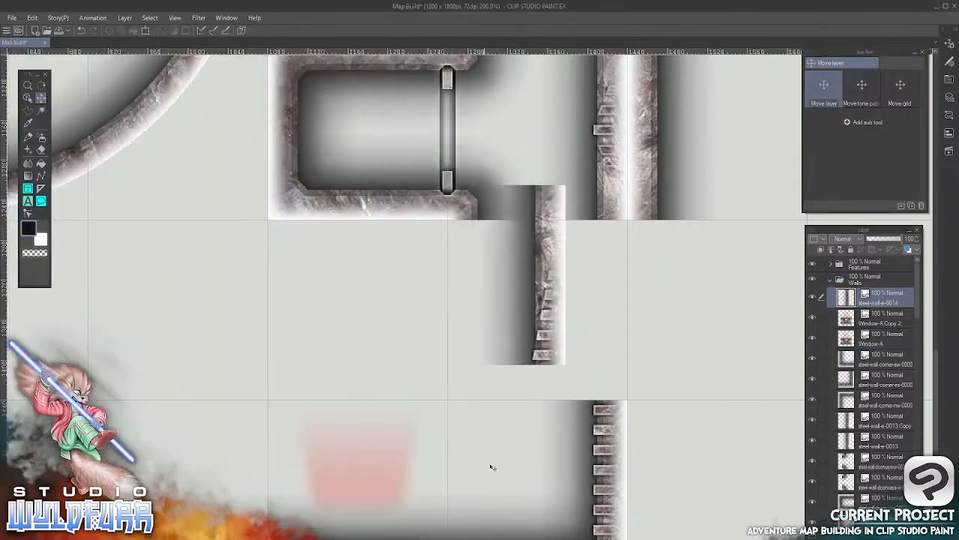
{"action": "left_click_drag", "start_coordinate": [584, 275], "coordinate": [644, 302]}
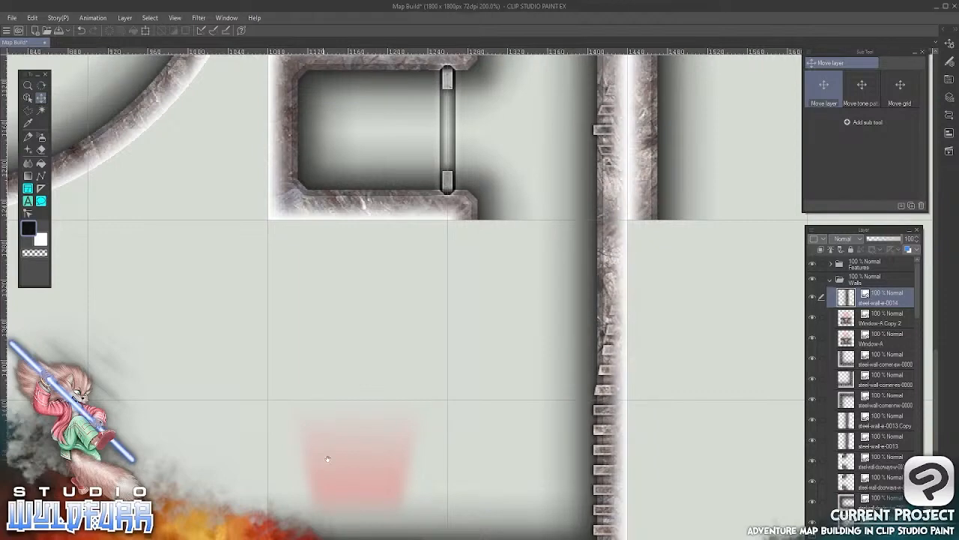
Import steel-wall-5ft-curved-inner-es-0001.png from the 5ft Curved Wall folder to the top of the Walls folder and return to the map
{"action": "left_click_drag", "start_coordinate": [327, 459], "coordinate": [440, 353]}
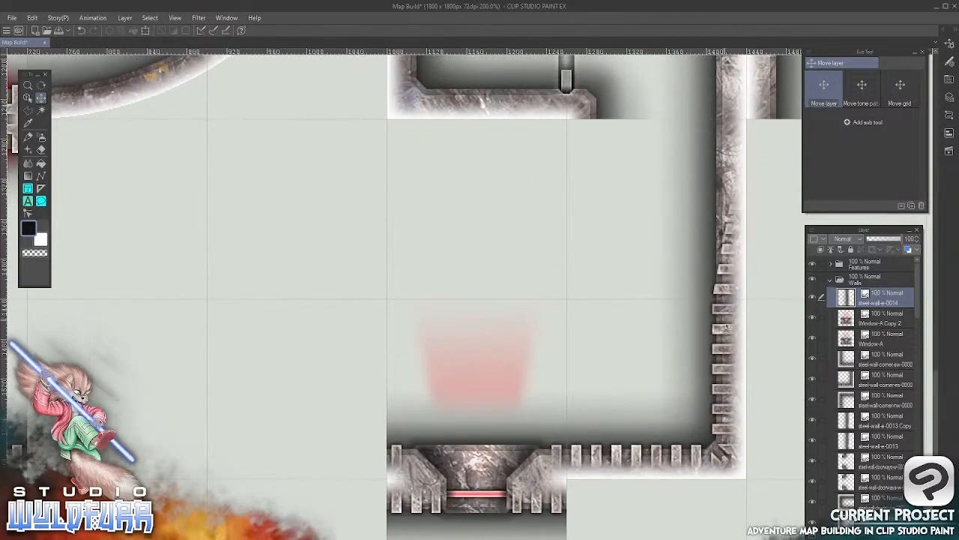
{"action": "left_click_drag", "start_coordinate": [206, 437], "coordinate": [533, 339]}
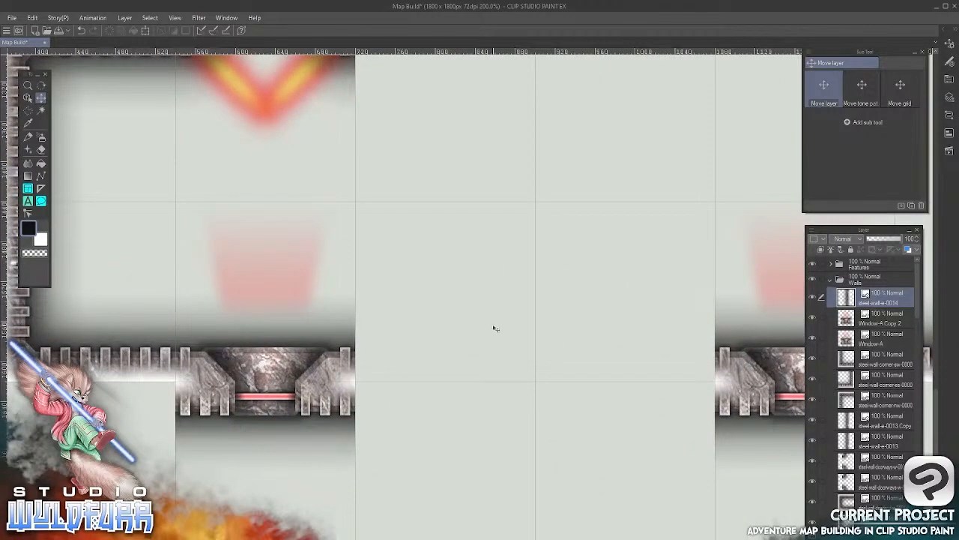
{"action": "key", "text": "alt+Tab"}
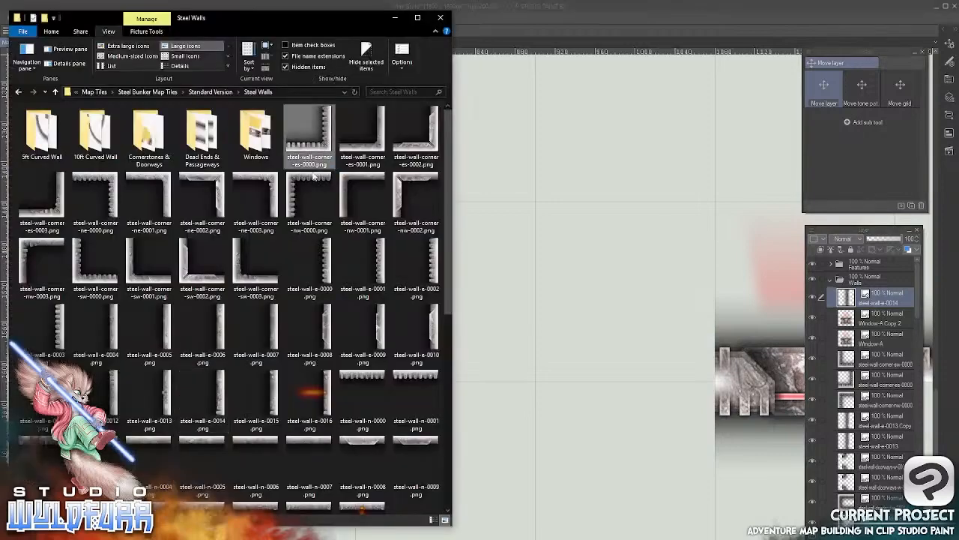
{"action": "double_click", "coordinate": [43, 146]}
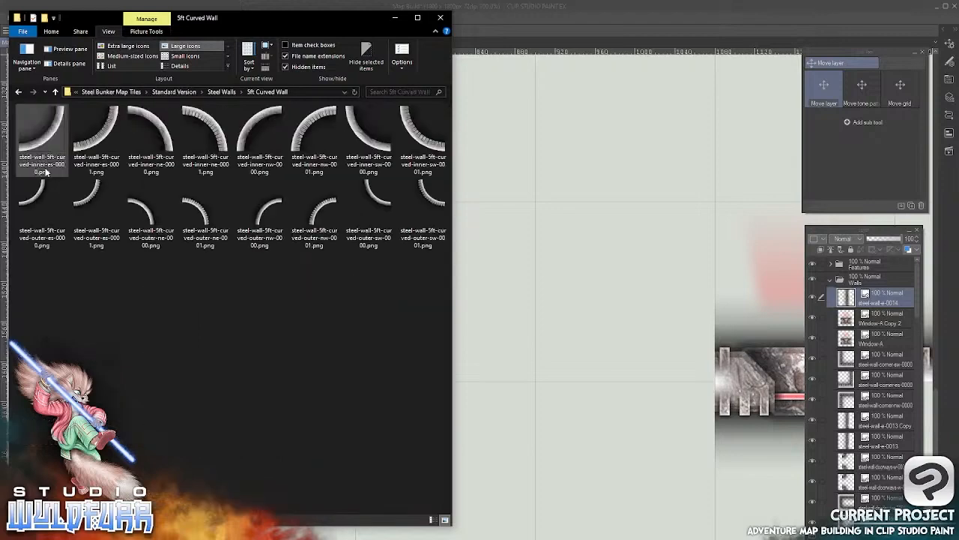
{"action": "left_click_drag", "start_coordinate": [96, 139], "coordinate": [857, 294]}
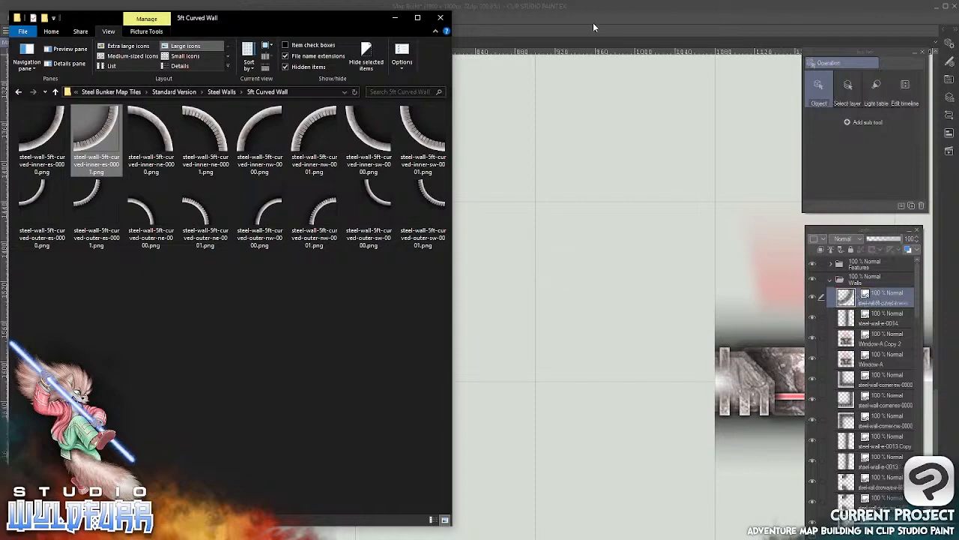
{"action": "left_click", "coordinate": [588, 18]}
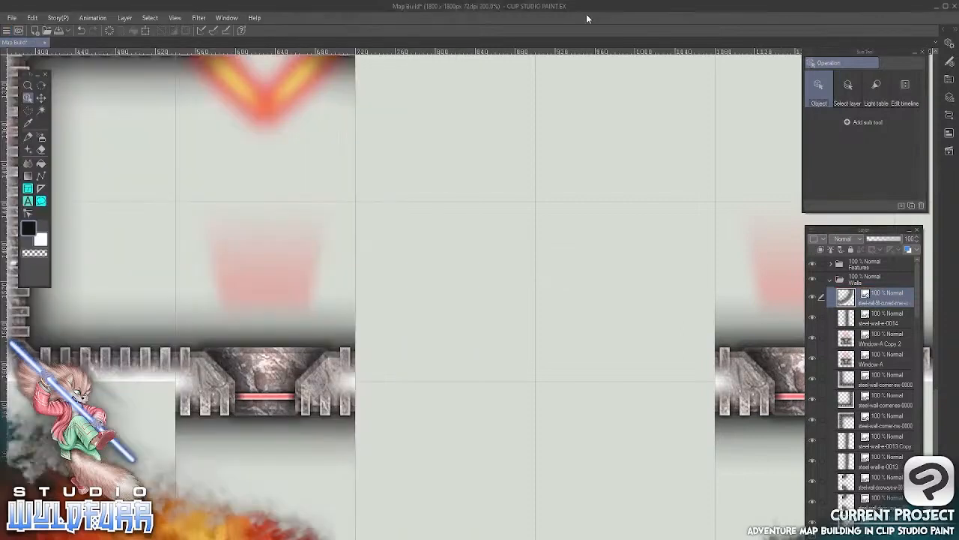
Place the curved wall tile directly east of the western window and align its edges with the grid square
{"action": "left_click", "coordinate": [41, 98]}
{"action": "left_click_drag", "start_coordinate": [487, 117], "coordinate": [445, 300]}
{"action": "left_click_drag", "start_coordinate": [540, 193], "coordinate": [469, 386]}
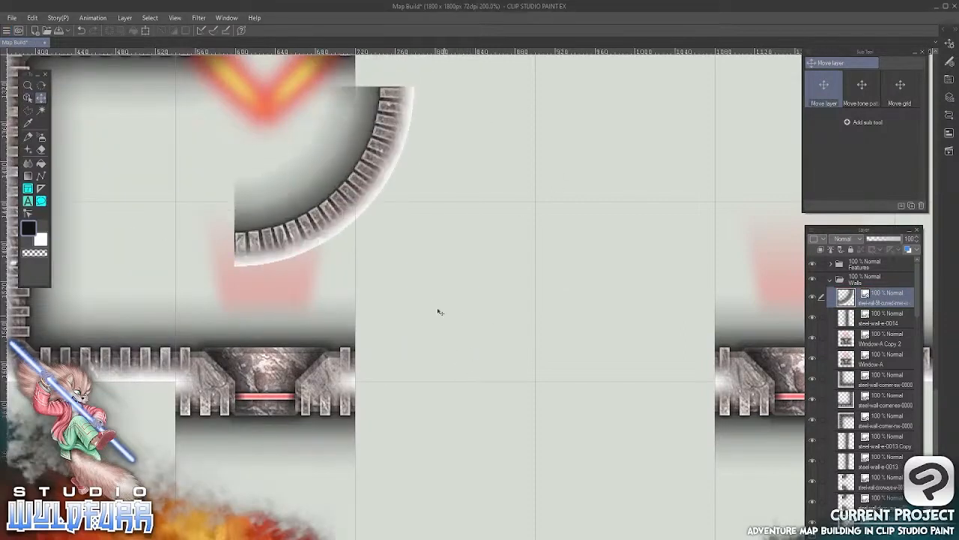
{"action": "left_click_drag", "start_coordinate": [440, 312], "coordinate": [473, 384]}
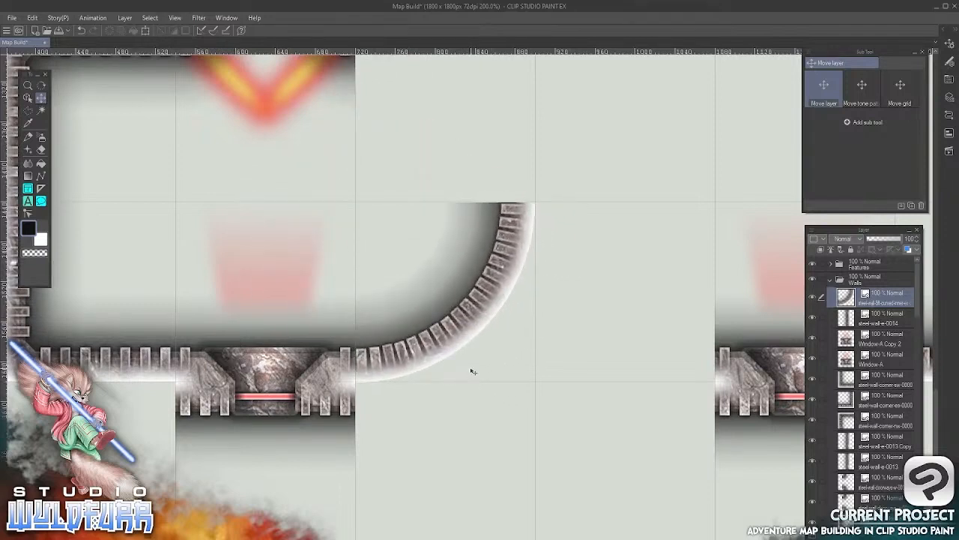
{"action": "key", "text": "Up"}
{"action": "key", "text": "Right"}
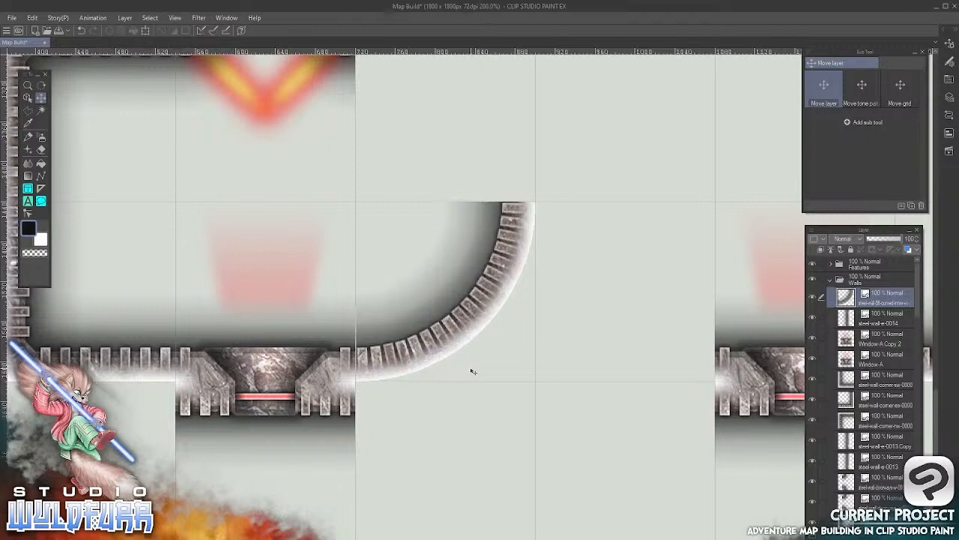
Nudge the curved wall tile west, import steel-wall-5ft-curved-inner-sw-0001.png from the 5ft Curved Wall folder to the top of the Walls folder, and return to the map
{"action": "key", "text": "Left"}
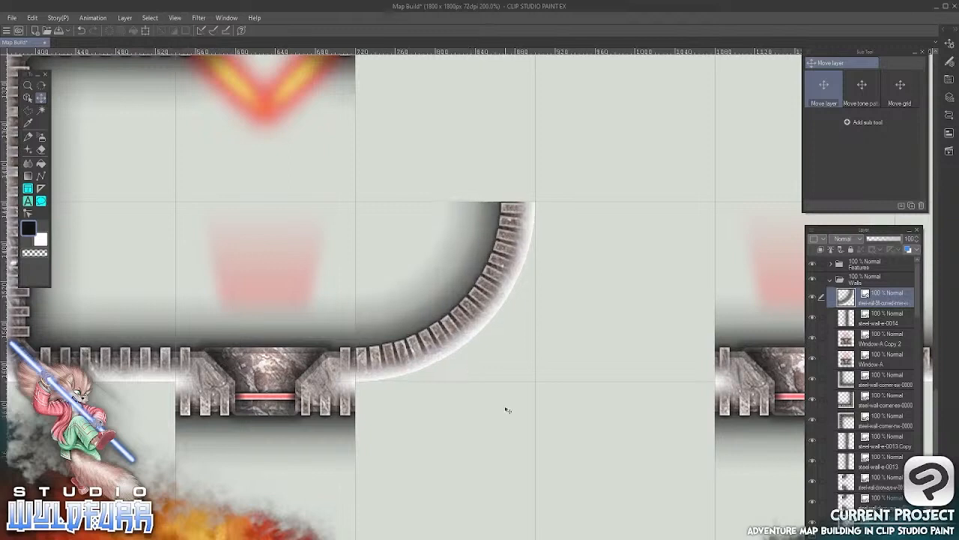
{"action": "key", "text": "alt+Tab"}
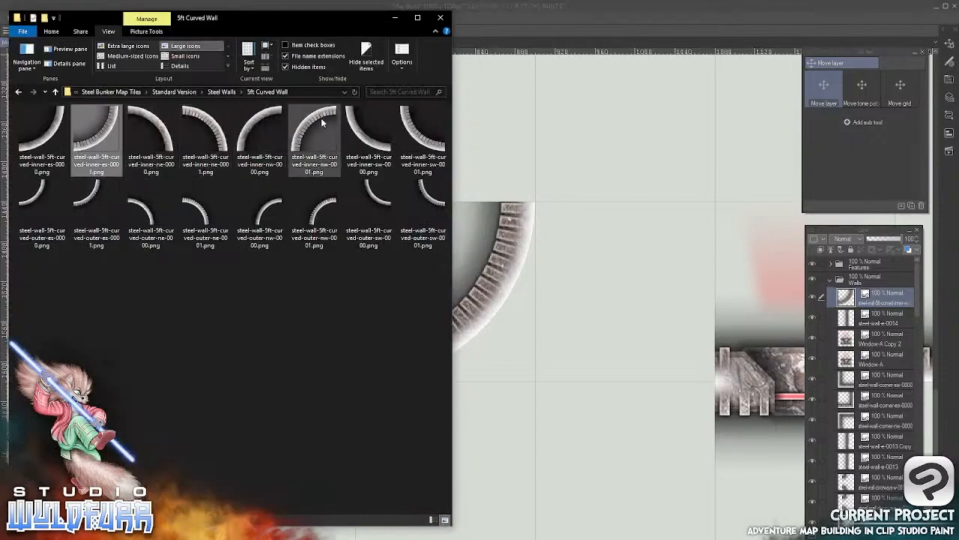
{"action": "left_click_drag", "start_coordinate": [420, 154], "coordinate": [853, 295]}
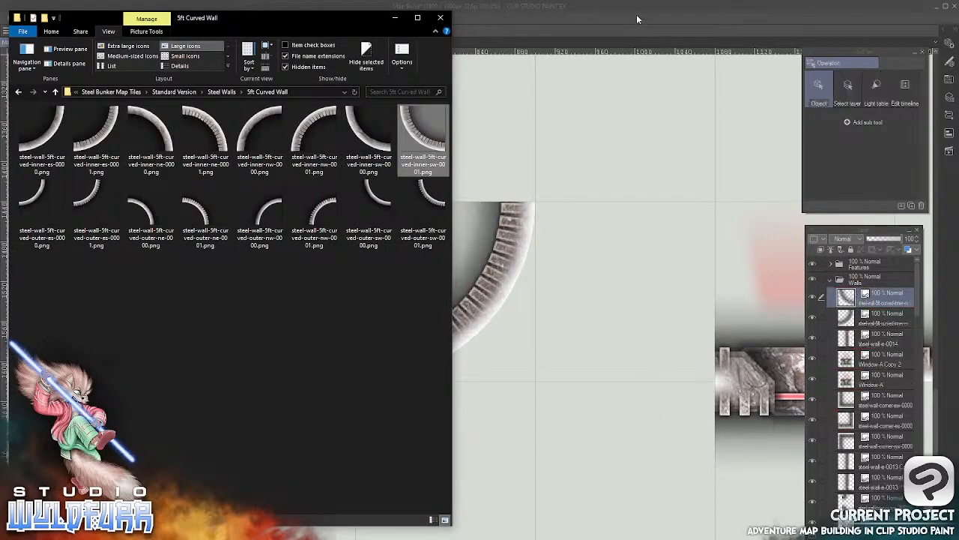
{"action": "left_click", "coordinate": [636, 14]}
Place the new curved wall tile between the first curved wall and the eastern window, aligned with the grid square
{"action": "left_click", "coordinate": [42, 98]}
{"action": "left_click_drag", "start_coordinate": [494, 105], "coordinate": [516, 309]}
{"action": "left_click_drag", "start_coordinate": [565, 60], "coordinate": [480, 278]}
{"action": "left_click_drag", "start_coordinate": [291, 268], "coordinate": [412, 424]}
{"action": "left_click_drag", "start_coordinate": [469, 330], "coordinate": [443, 350]}
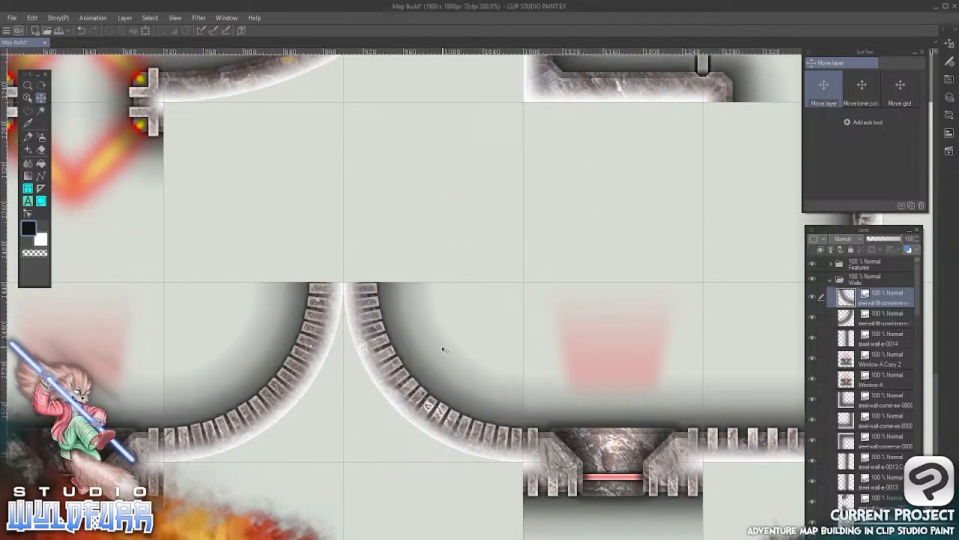
Import steel-wall-n-0014.png from the Steel Walls folder to the top of the Walls folder and return to the map
{"action": "left_click_drag", "start_coordinate": [442, 347], "coordinate": [544, 483]}
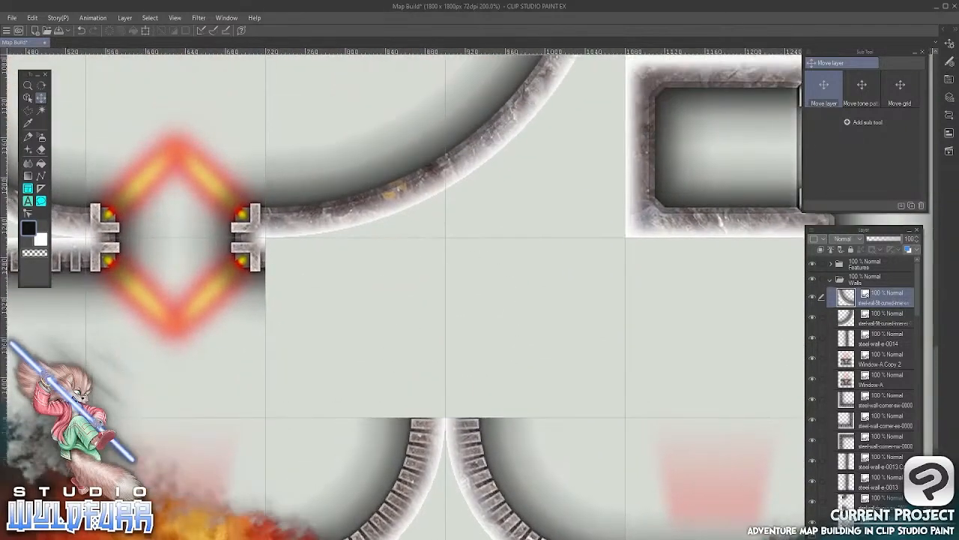
{"action": "key", "text": "alt+Tab"}
{"action": "left_click", "coordinate": [227, 91]}
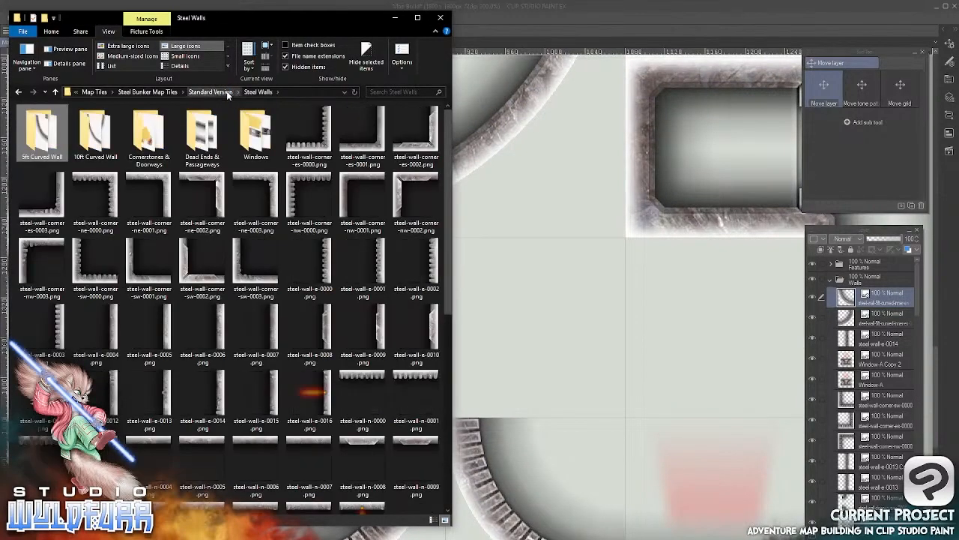
{"action": "scroll", "coordinate": [448, 235], "scroll_direction": "down", "scroll_amount": 3}
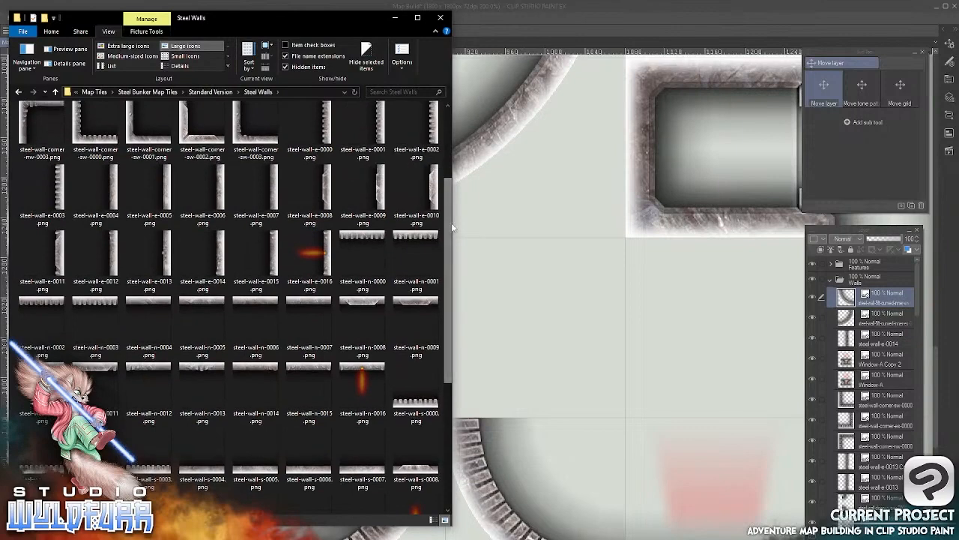
{"action": "left_click", "coordinate": [253, 376]}
{"action": "left_click_drag", "start_coordinate": [246, 369], "coordinate": [855, 291]}
{"action": "left_click", "coordinate": [569, 161]}
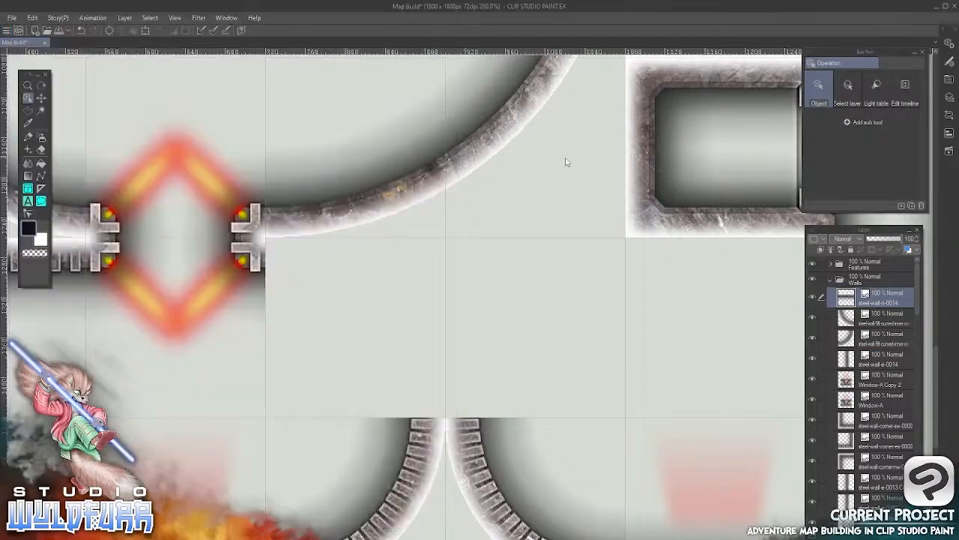
Place the steel-wall-n-0014 tile in the grid square directly north of the eastern curved wall
{"action": "key", "text": "k"}
{"action": "left_click_drag", "start_coordinate": [411, 88], "coordinate": [450, 299]}
{"action": "left_click_drag", "start_coordinate": [529, 201], "coordinate": [520, 422]}
{"action": "left_click_drag", "start_coordinate": [475, 284], "coordinate": [527, 277]}
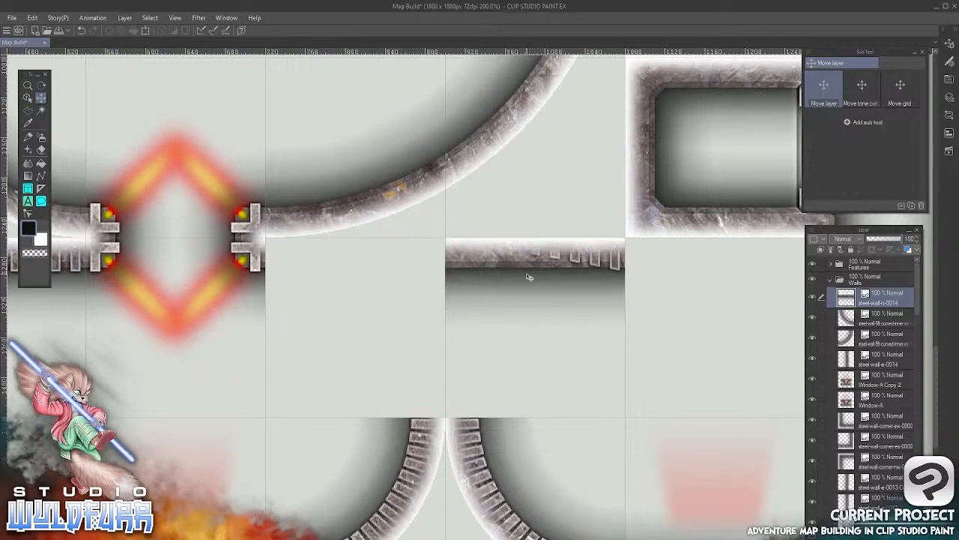
Import steel-wall-n-0012.png from the Steel Walls folder to the top of the Walls folder and return to the map
{"action": "key", "text": "alt+Tab"}
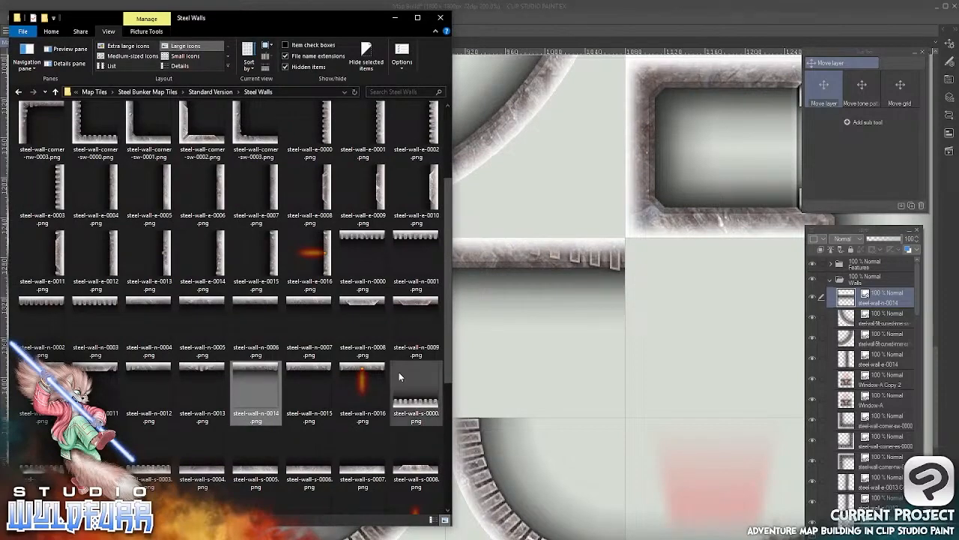
{"action": "left_click_drag", "start_coordinate": [151, 367], "coordinate": [852, 292]}
{"action": "left_click", "coordinate": [610, 11]}
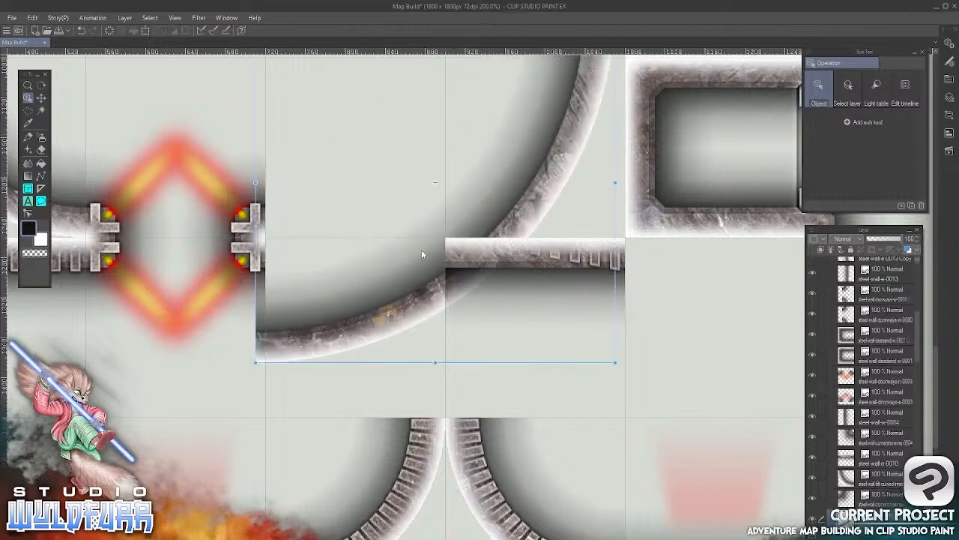
{"action": "left_click", "coordinate": [32, 19]}
{"action": "left_click", "coordinate": [50, 31]}
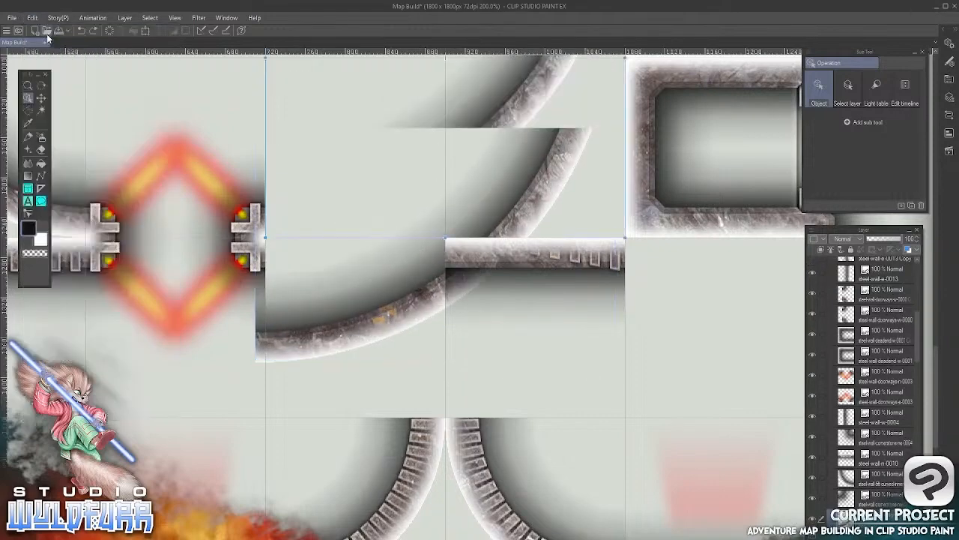
{"action": "left_click", "coordinate": [41, 98]}
{"action": "left_click_drag", "start_coordinate": [407, 79], "coordinate": [459, 255]}
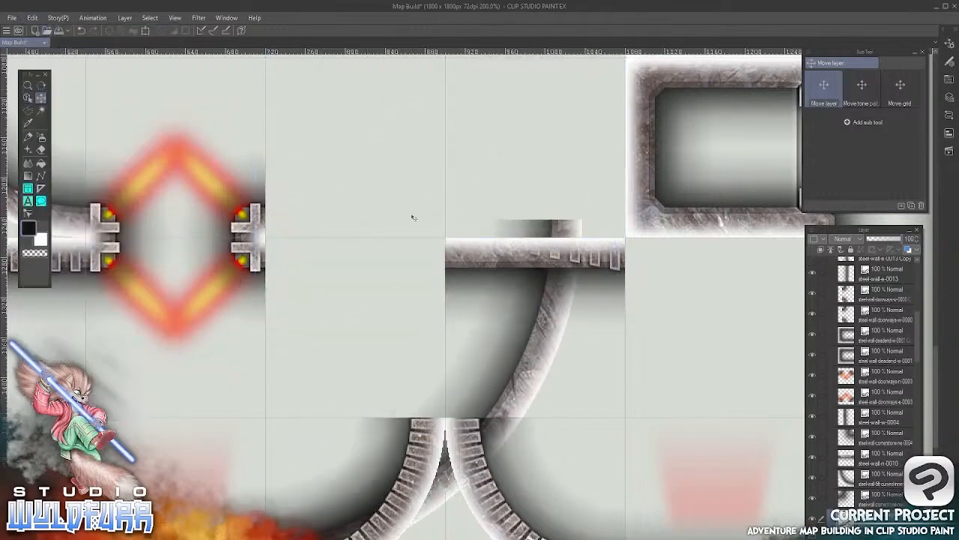
{"action": "left_click", "coordinate": [33, 17]}
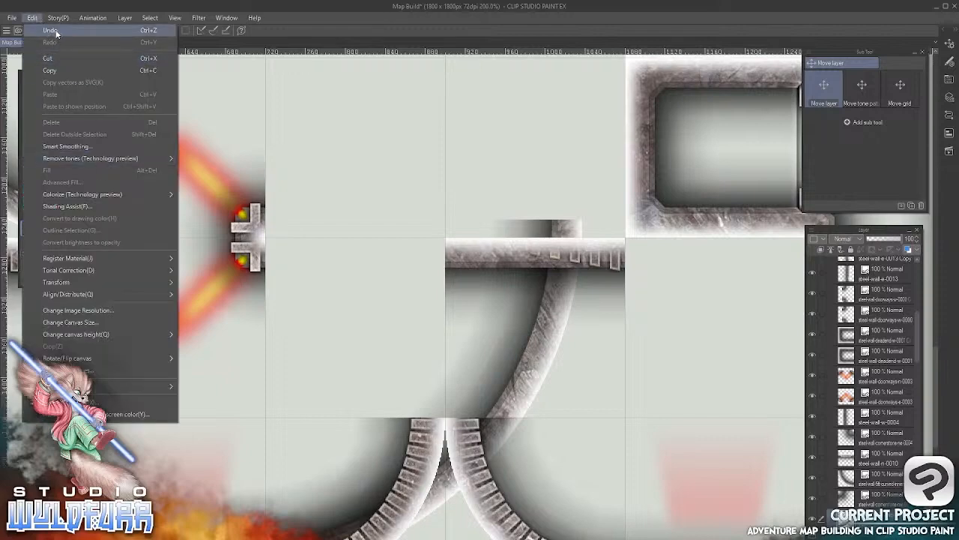
{"action": "left_click", "coordinate": [51, 30]}
Place the steel-wall-n-0012 tile in the gap between the glowing doorway and the steel-wall-n-0014 tile, aligned with the grid square
{"action": "key", "text": "o"}
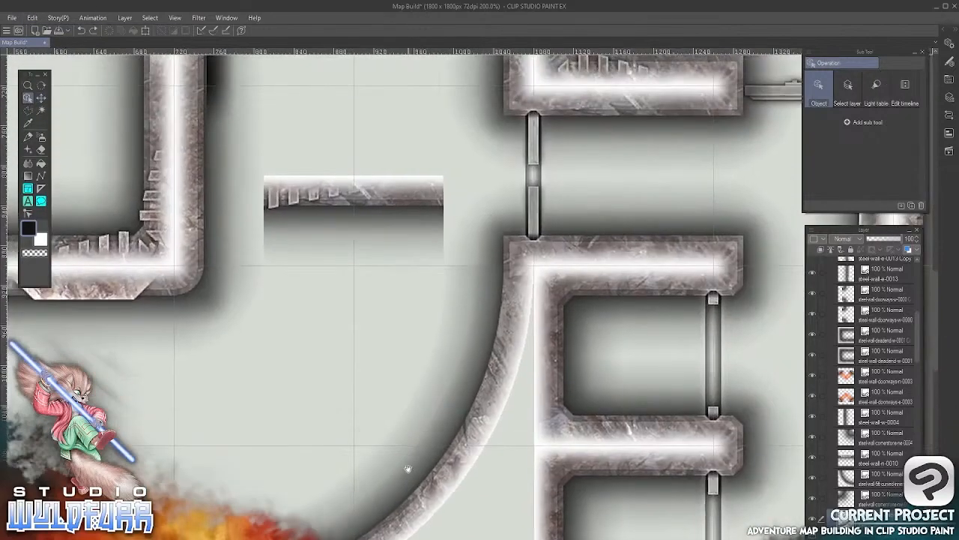
{"action": "left_click", "coordinate": [389, 193]}
{"action": "key", "text": "k"}
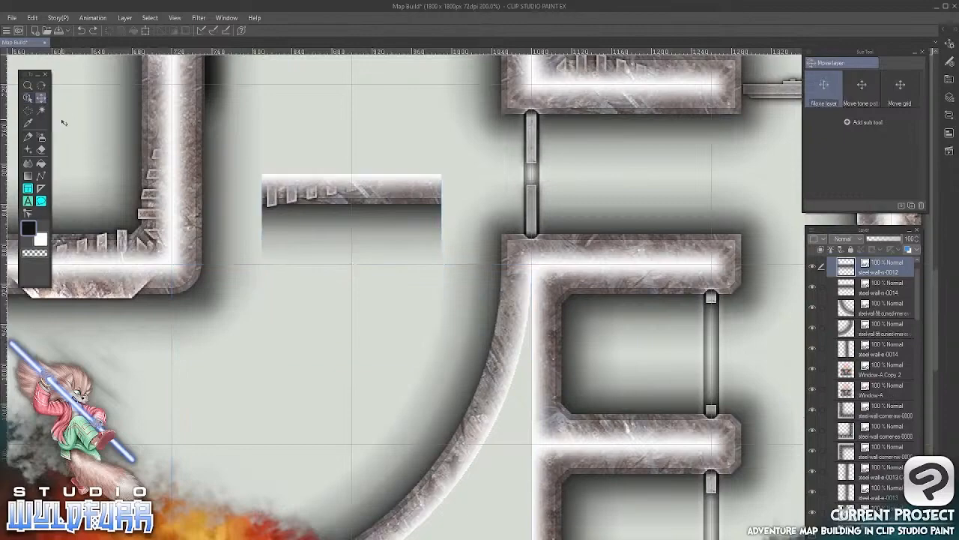
{"action": "left_click_drag", "start_coordinate": [388, 233], "coordinate": [330, 488]}
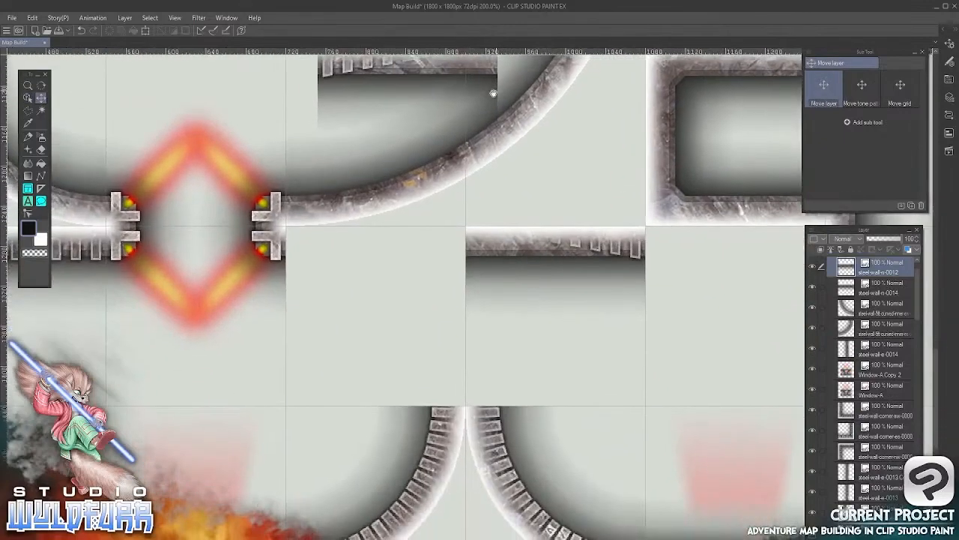
{"action": "left_click_drag", "start_coordinate": [458, 94], "coordinate": [421, 258]}
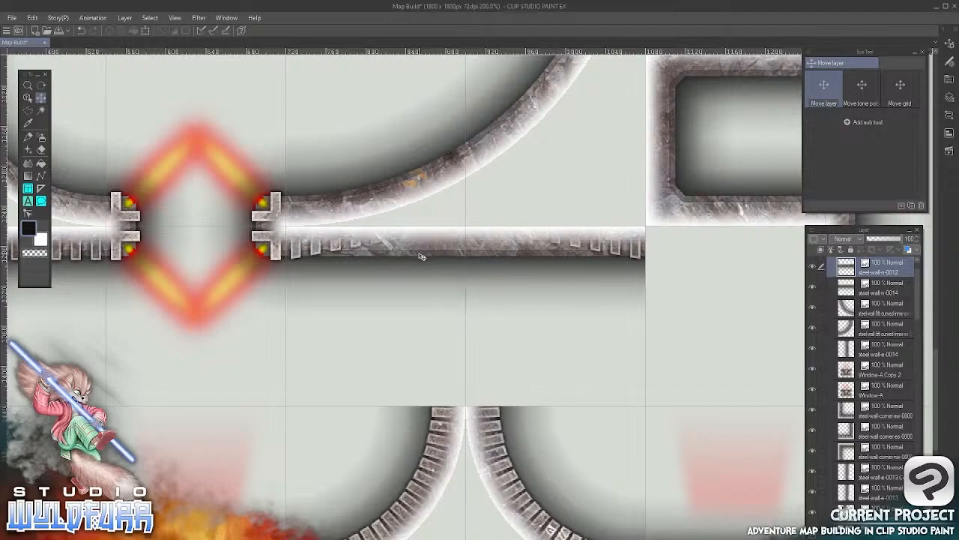
Import steel-wall-n-0000.png from the Steel Walls folder to the top of the Walls folder and return to the map
{"action": "scroll", "coordinate": [593, 400], "scroll_direction": "down", "scroll_amount": 4}
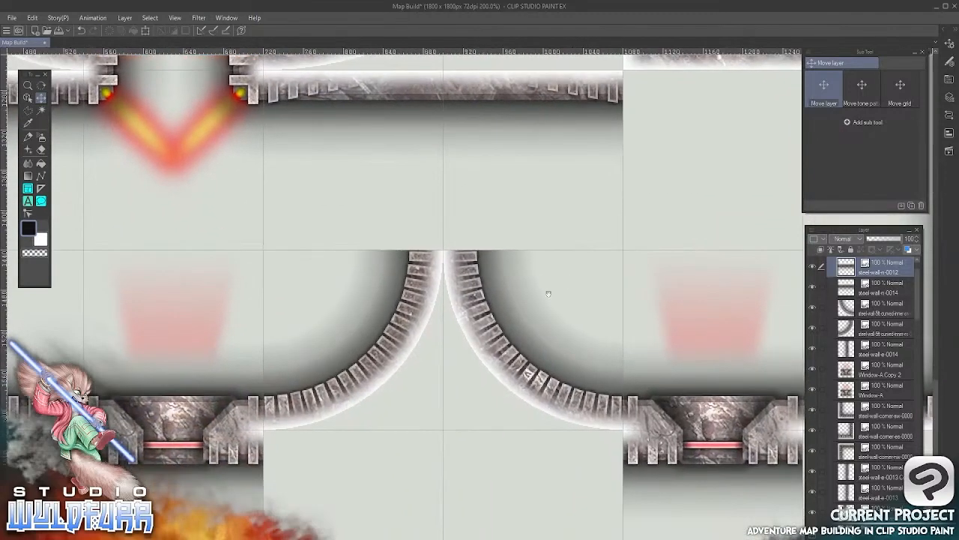
{"action": "left_click_drag", "start_coordinate": [178, 342], "coordinate": [123, 386]}
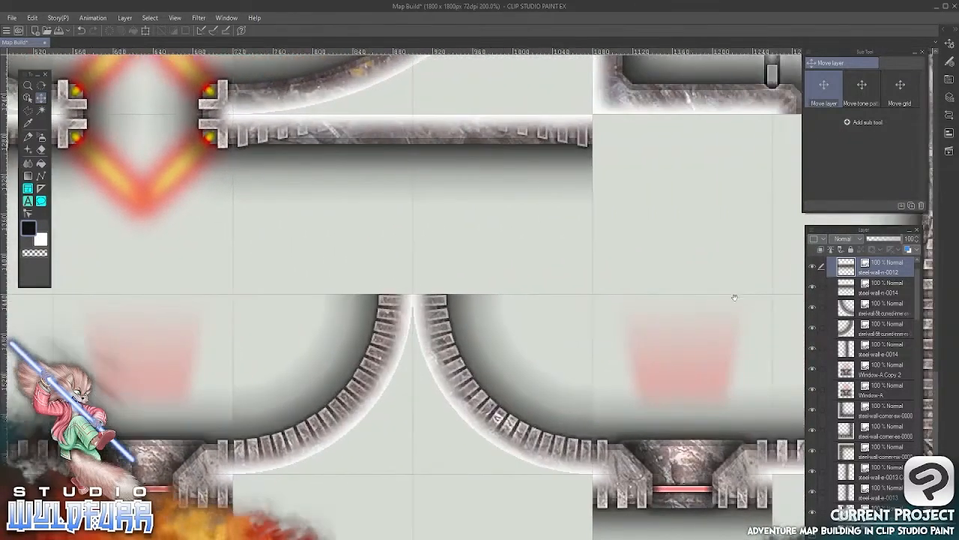
{"action": "left_click_drag", "start_coordinate": [734, 296], "coordinate": [547, 313]}
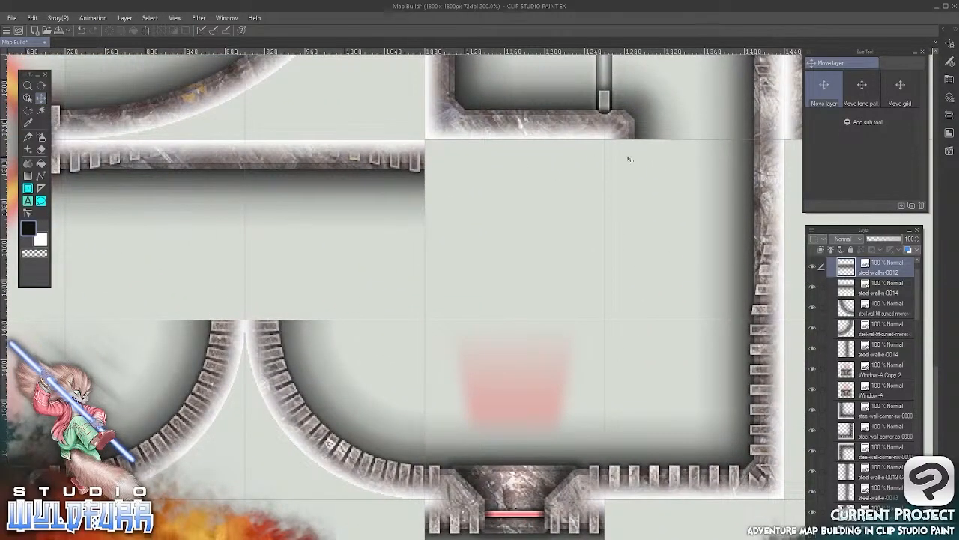
{"action": "key", "text": "alt+Tab"}
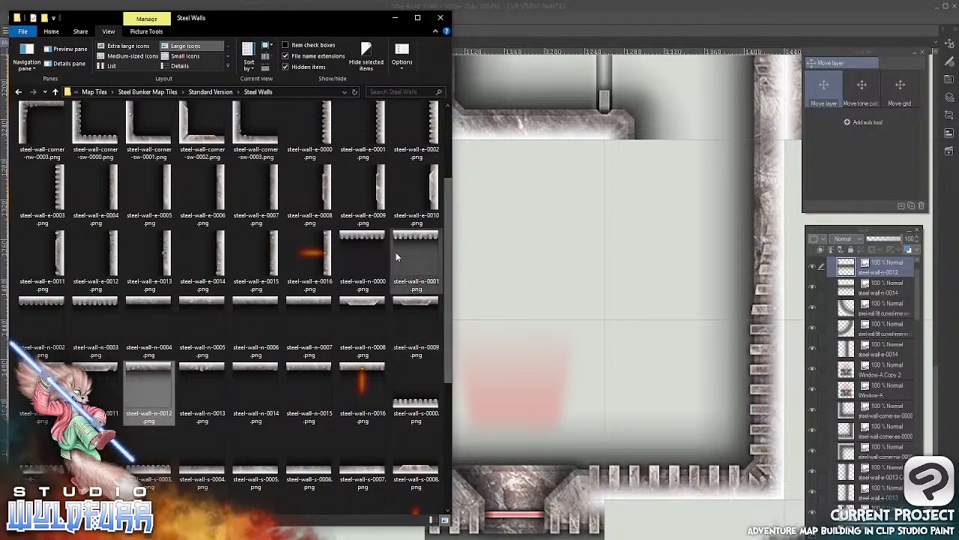
{"action": "left_click", "coordinate": [364, 240]}
{"action": "left_click_drag", "start_coordinate": [358, 239], "coordinate": [844, 295]}
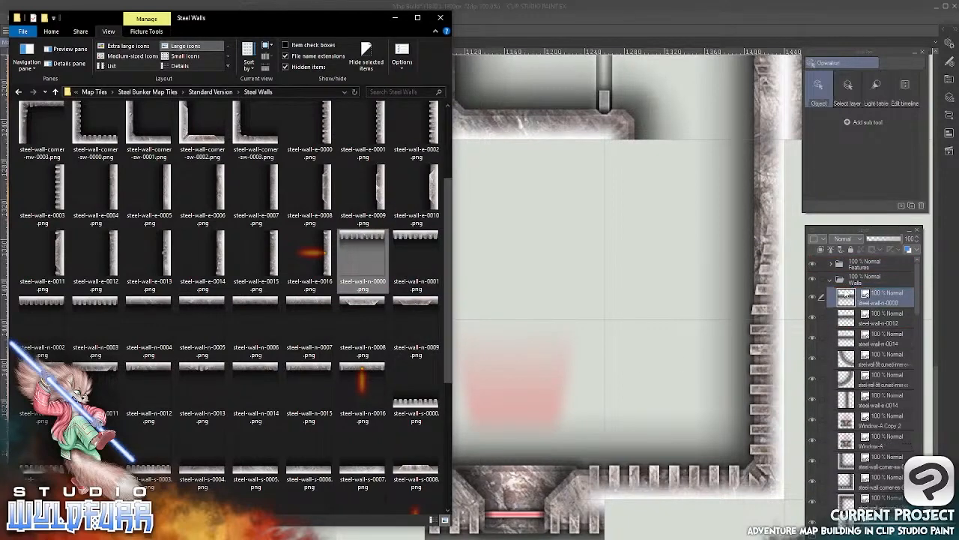
{"action": "left_click", "coordinate": [624, 21]}
Place the steel-wall-n-0000 tile directly east of the steel-wall-n-0014 tile and nudge its edges into line with the grid square
{"action": "left_click", "coordinate": [40, 97]}
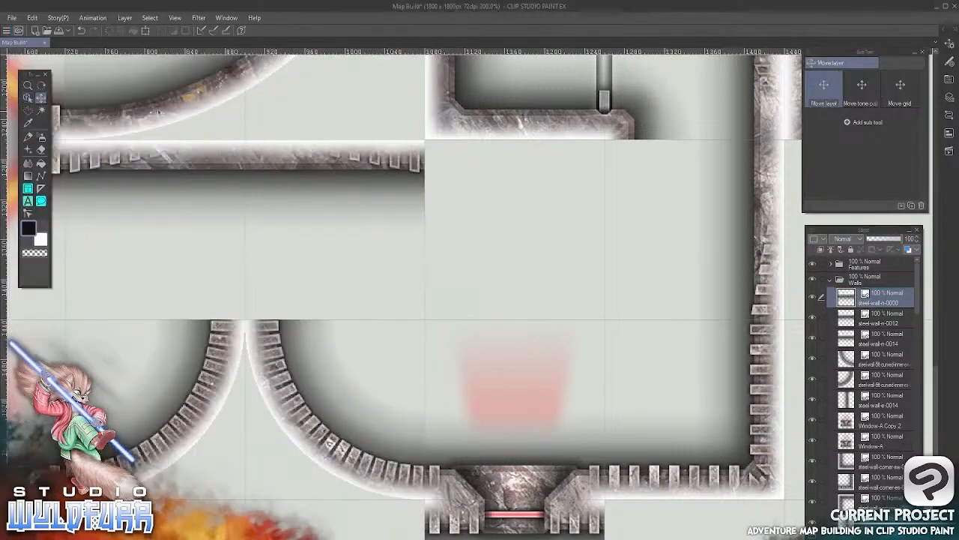
{"action": "left_click_drag", "start_coordinate": [377, 364], "coordinate": [506, 281]}
{"action": "left_click_drag", "start_coordinate": [610, 197], "coordinate": [526, 313]}
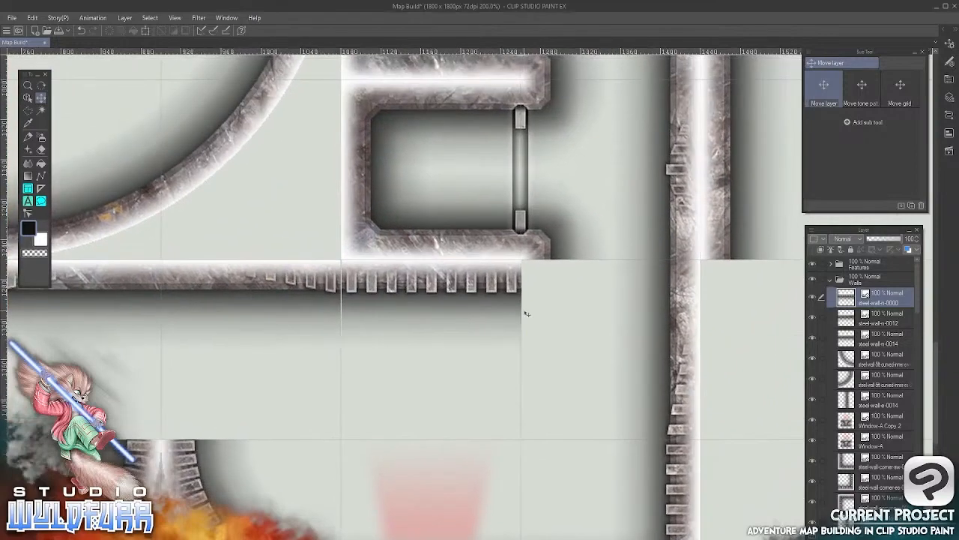
{"action": "key", "text": "Down"}
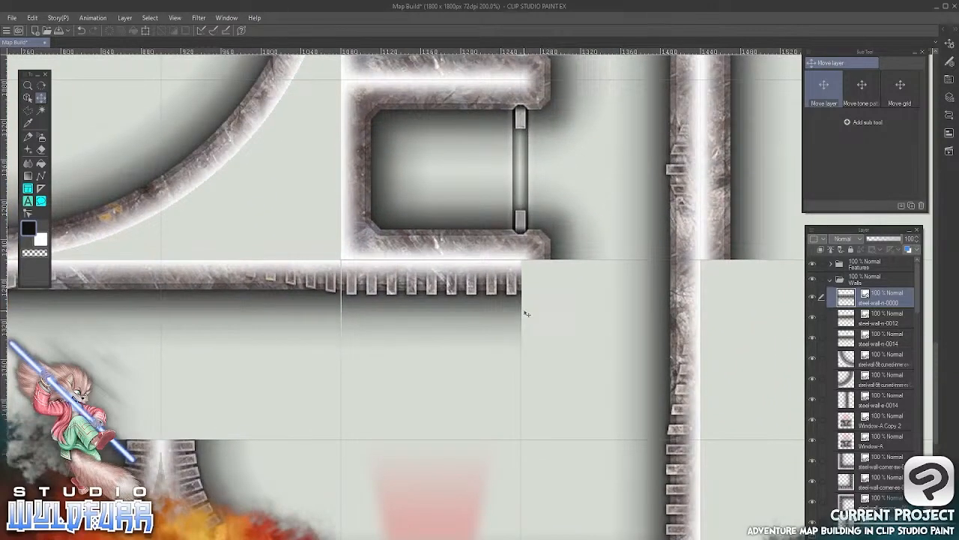
{"action": "key", "text": "Left"}
Import steel-wall-cornerstone-nw-0001.png from the Cornerstones & Doorways folder into the Walls folder and place it in the grid square directly east of the steel-wall-n-0000 tile
{"action": "left_click_drag", "start_coordinate": [565, 357], "coordinate": [475, 364]}
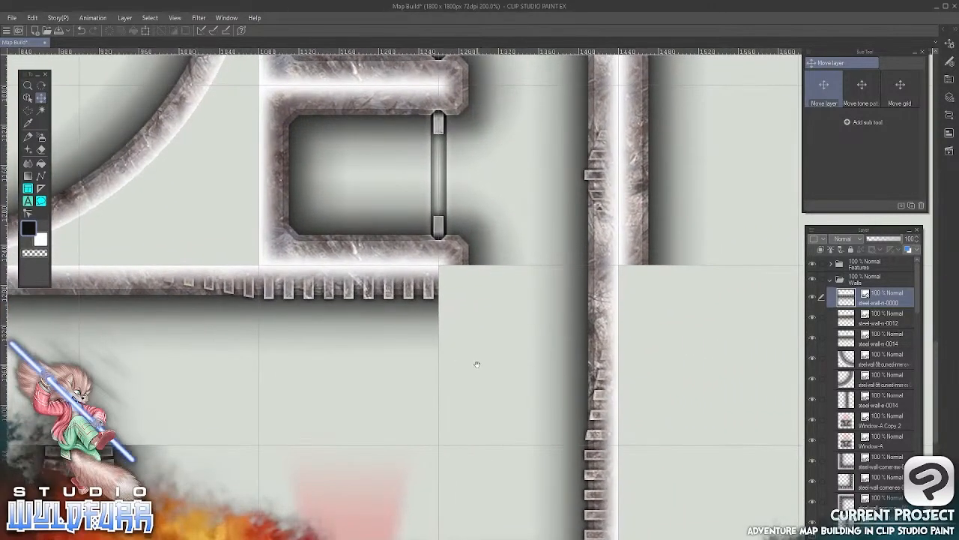
{"action": "key", "text": "alt+Tab"}
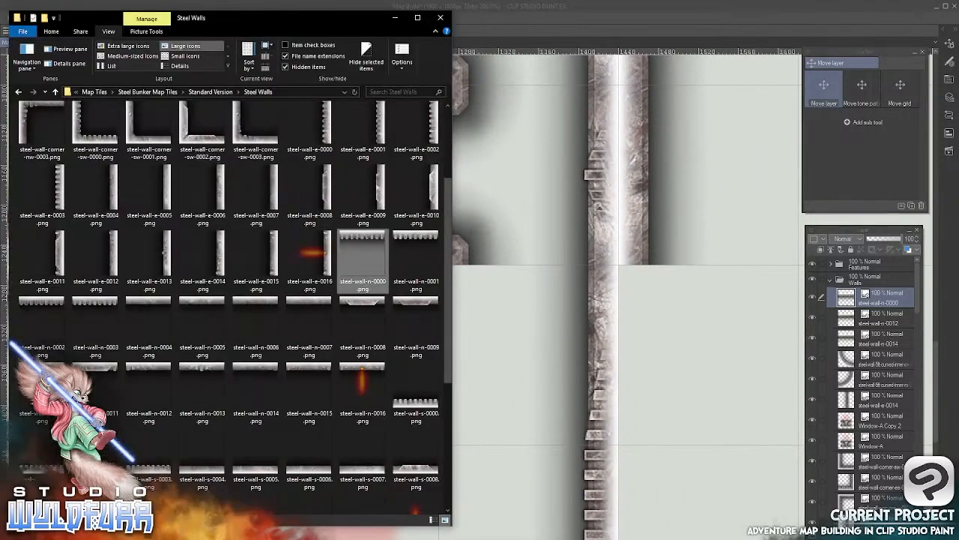
{"action": "left_click_drag", "start_coordinate": [449, 204], "coordinate": [449, 129]}
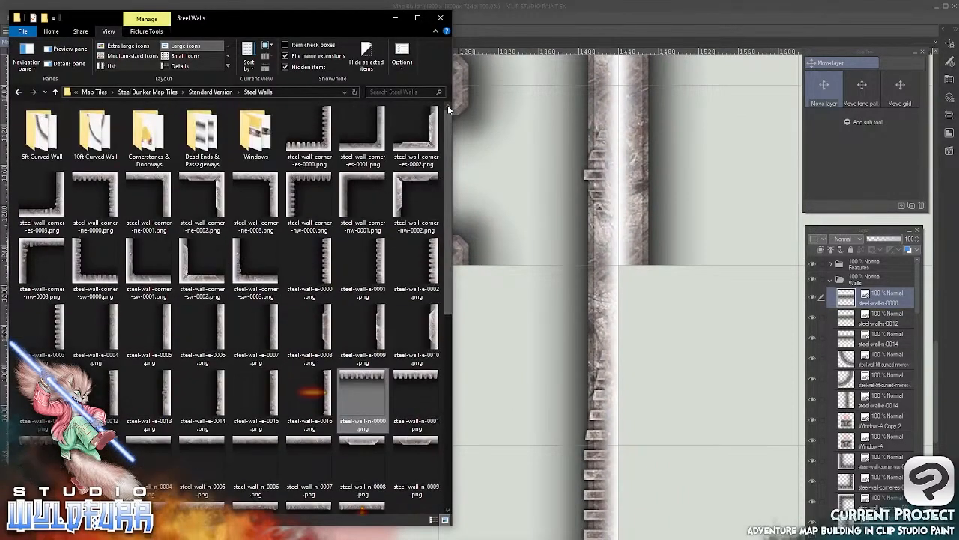
{"action": "double_click", "coordinate": [151, 147]}
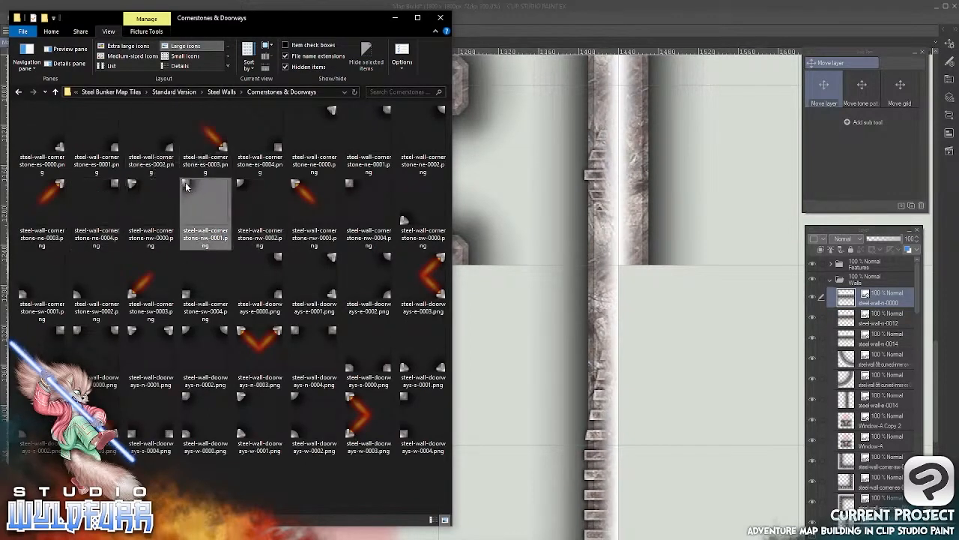
{"action": "left_click_drag", "start_coordinate": [187, 187], "coordinate": [851, 290]}
{"action": "left_click", "coordinate": [568, 16]}
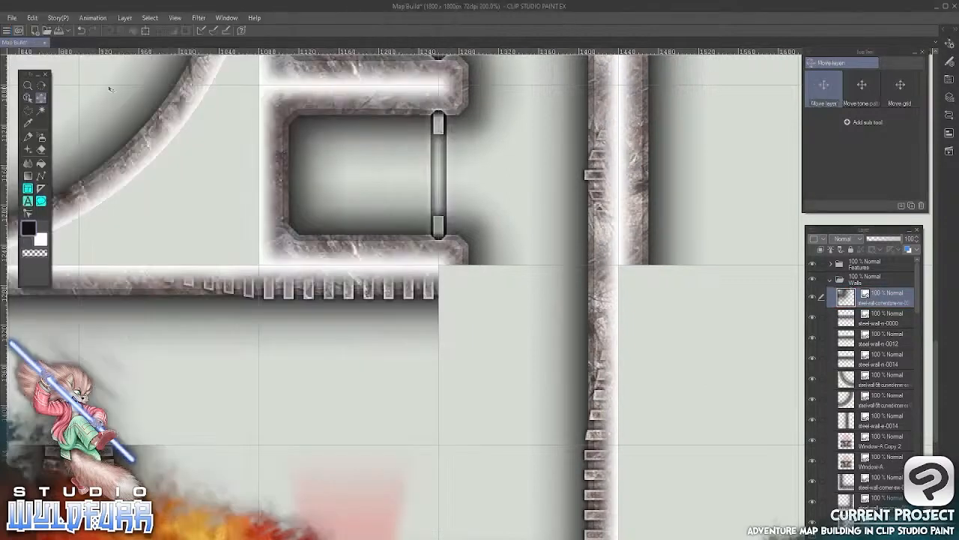
{"action": "left_click_drag", "start_coordinate": [110, 89], "coordinate": [454, 281]}
Import steel-wall-cornerstone-es-0001.png from the Cornerstones & Doorways folder to the top of the Walls folder and return to the map
{"action": "left_click_drag", "start_coordinate": [205, 387], "coordinate": [594, 276]}
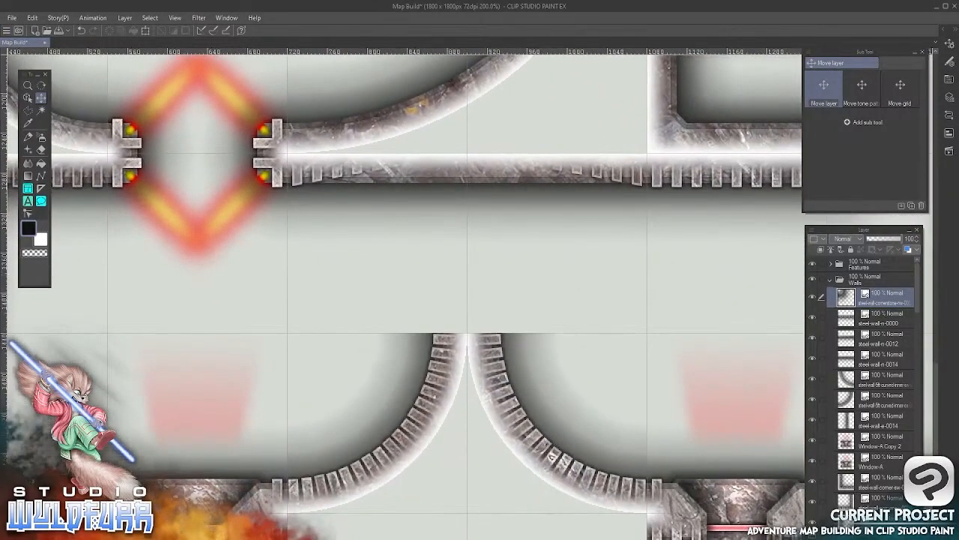
{"action": "key", "text": "alt+Tab"}
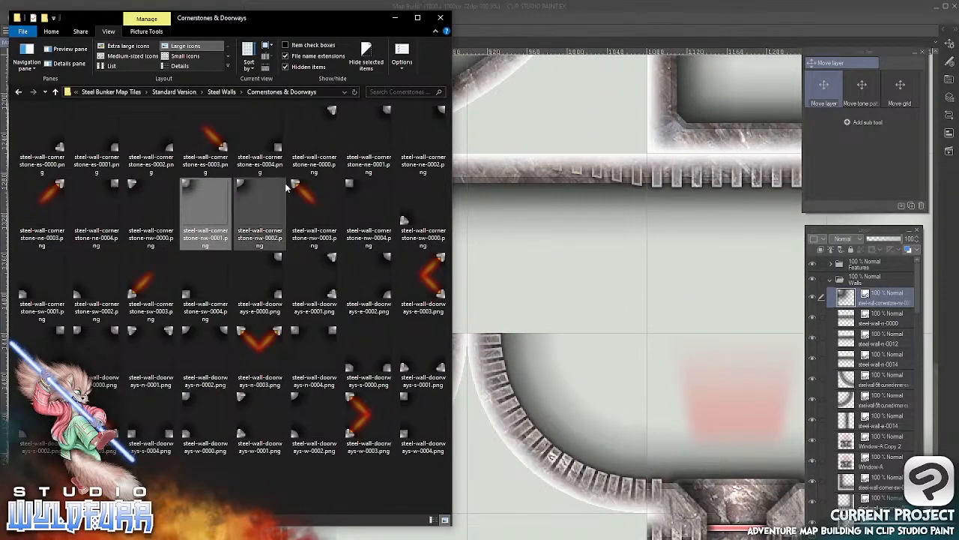
{"action": "left_click", "coordinate": [114, 149]}
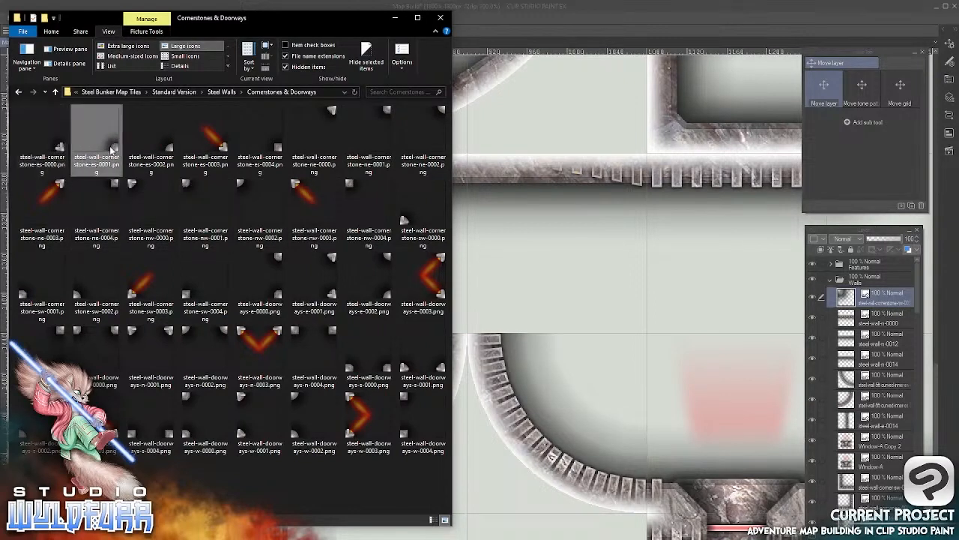
{"action": "left_click_drag", "start_coordinate": [115, 149], "coordinate": [851, 296]}
{"action": "left_click", "coordinate": [652, 14]}
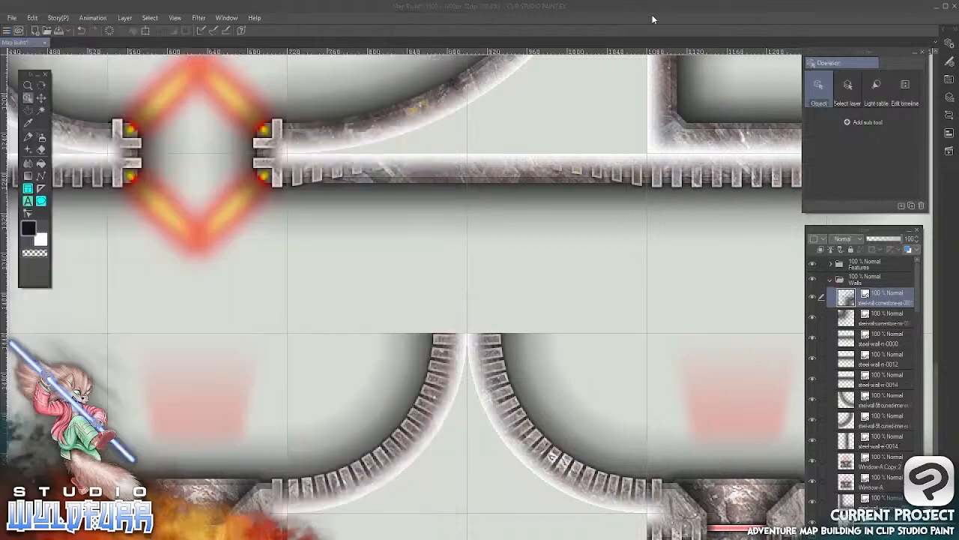
Place the steel-wall-cornerstone-es-0001 tile in the grid square directly above the western curved wall so its stone caps that wall's end
{"action": "left_click", "coordinate": [42, 98]}
{"action": "left_click_drag", "start_coordinate": [423, 82], "coordinate": [401, 302]}
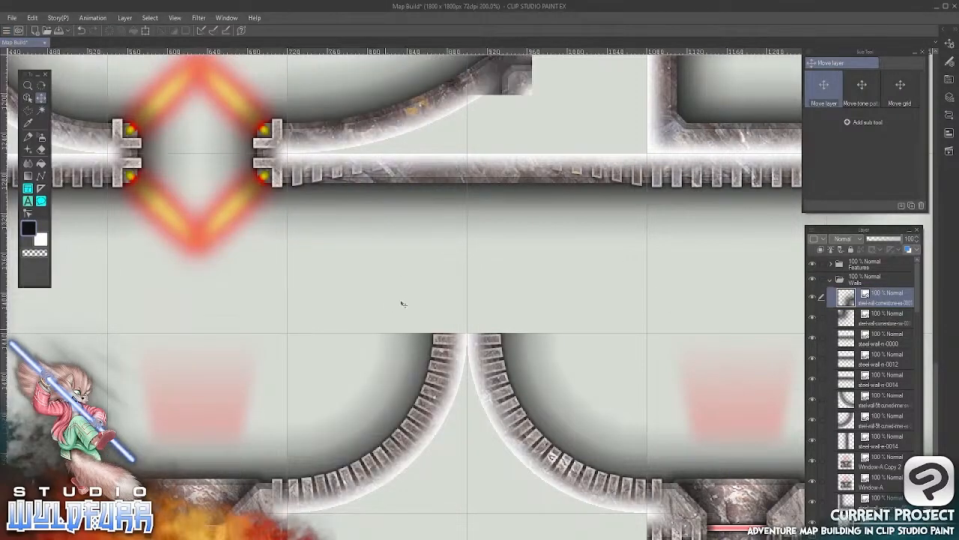
{"action": "left_click_drag", "start_coordinate": [529, 154], "coordinate": [468, 373]}
{"action": "left_click_drag", "start_coordinate": [525, 272], "coordinate": [521, 283]}
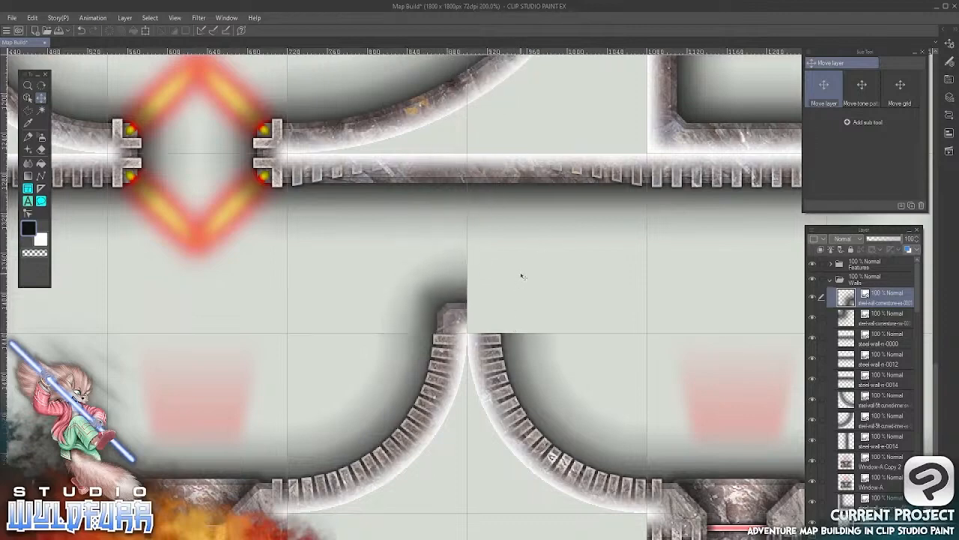
Import steel-wall-cornerstone-sw-0001.png into the Walls folder and place it directly east of the steel-wall-cornerstone-es-0001 tile, completing the cap over both curved walls
{"action": "key", "text": "alt+Tab"}
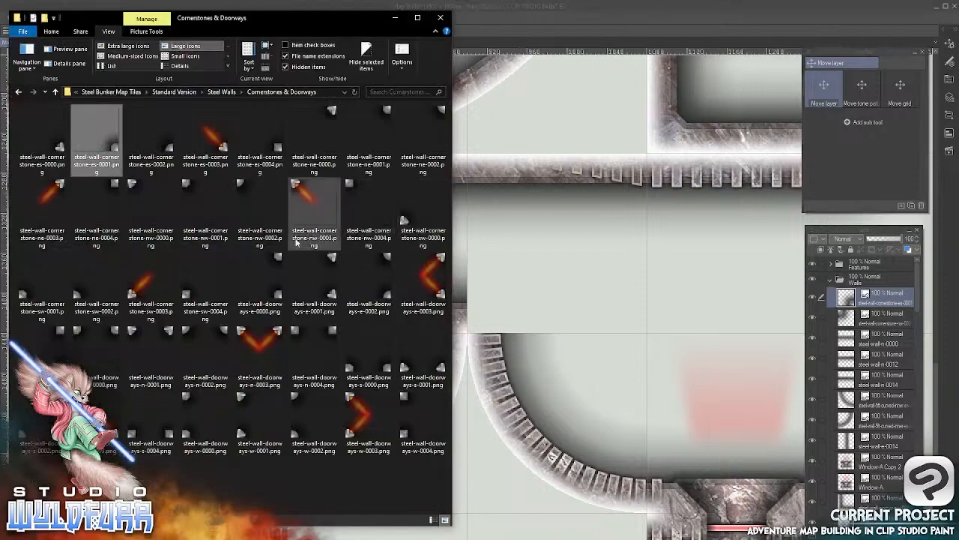
{"action": "left_click_drag", "start_coordinate": [30, 293], "coordinate": [847, 293]}
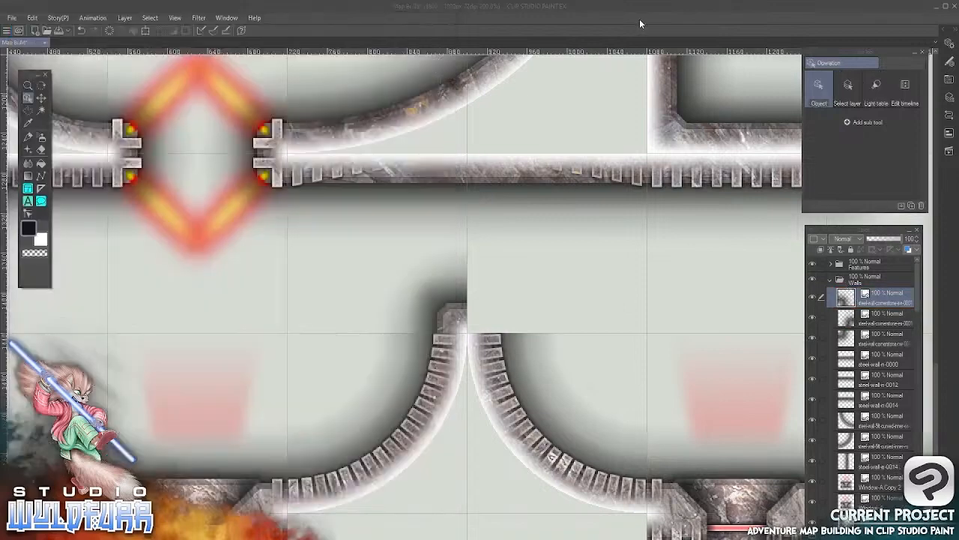
{"action": "key", "text": "k"}
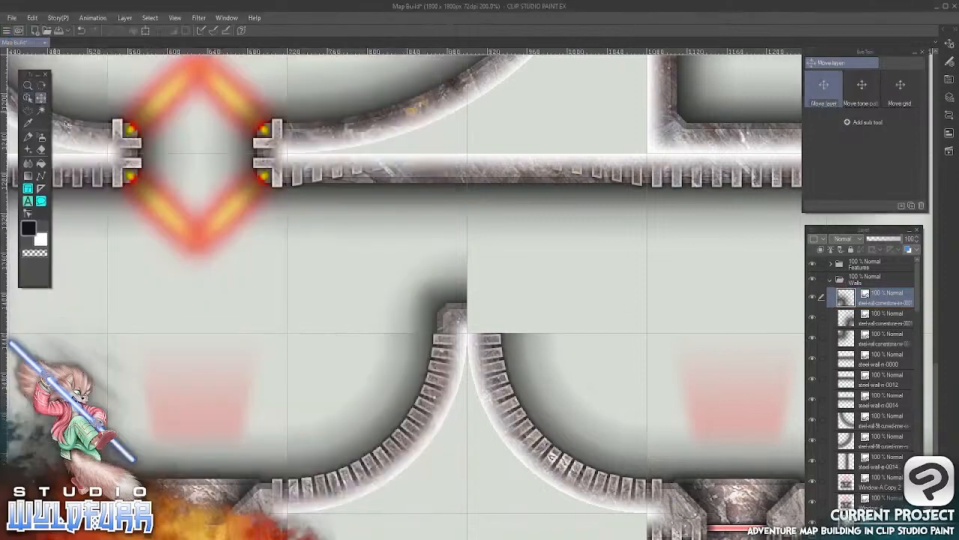
{"action": "left_click_drag", "start_coordinate": [506, 121], "coordinate": [485, 316]}
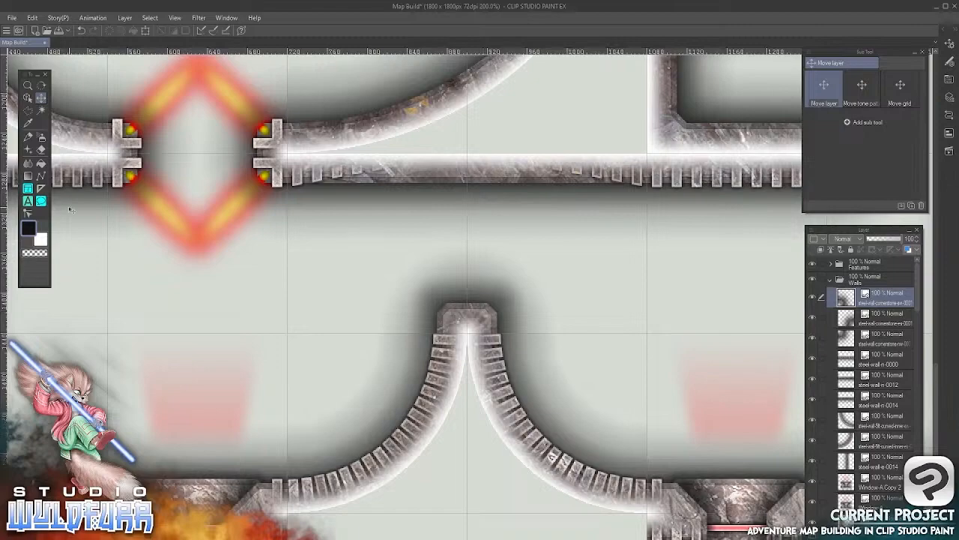
Check the whole map, then open the Doors folder of the Steel Bunker Map Tiles Standard Version in the file browser
{"action": "scroll", "coordinate": [524, 315], "scroll_direction": "down", "scroll_amount": 5}
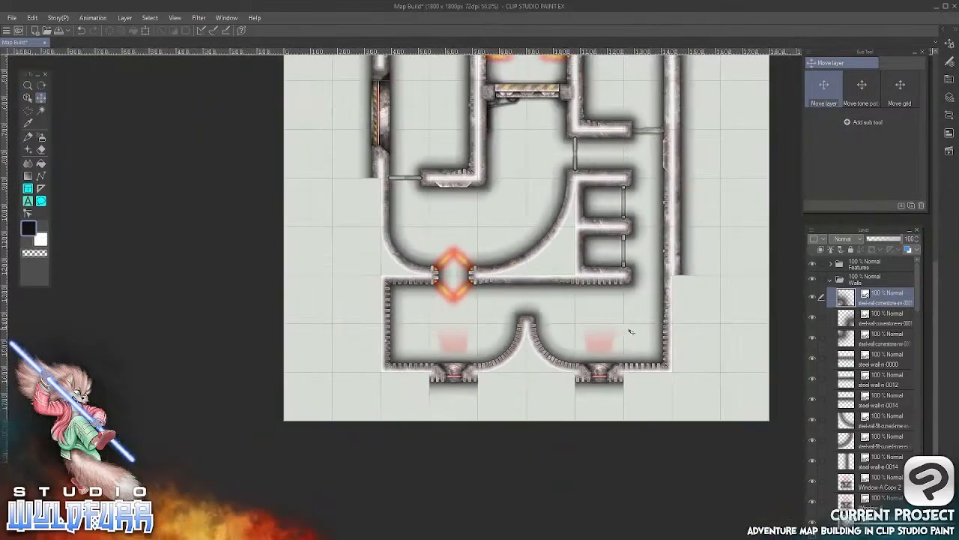
{"action": "left_click_drag", "start_coordinate": [690, 294], "coordinate": [555, 339]}
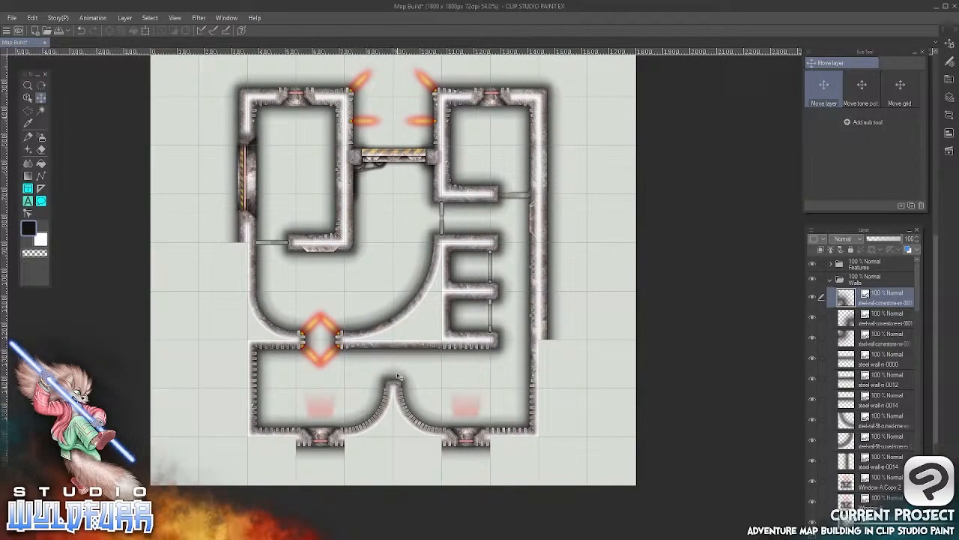
{"action": "scroll", "coordinate": [398, 376], "scroll_direction": "up", "scroll_amount": 5}
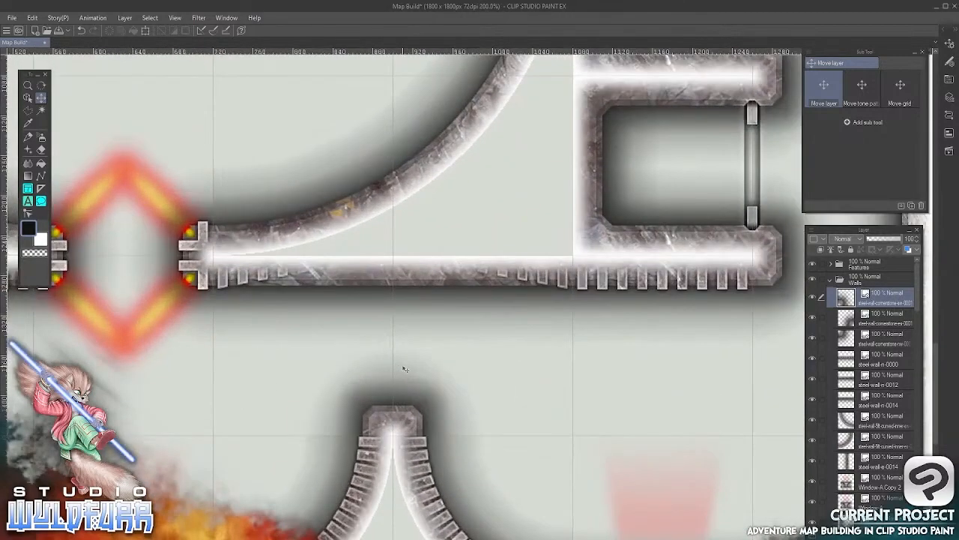
{"action": "key", "text": "alt+Tab"}
{"action": "left_click", "coordinate": [226, 93]}
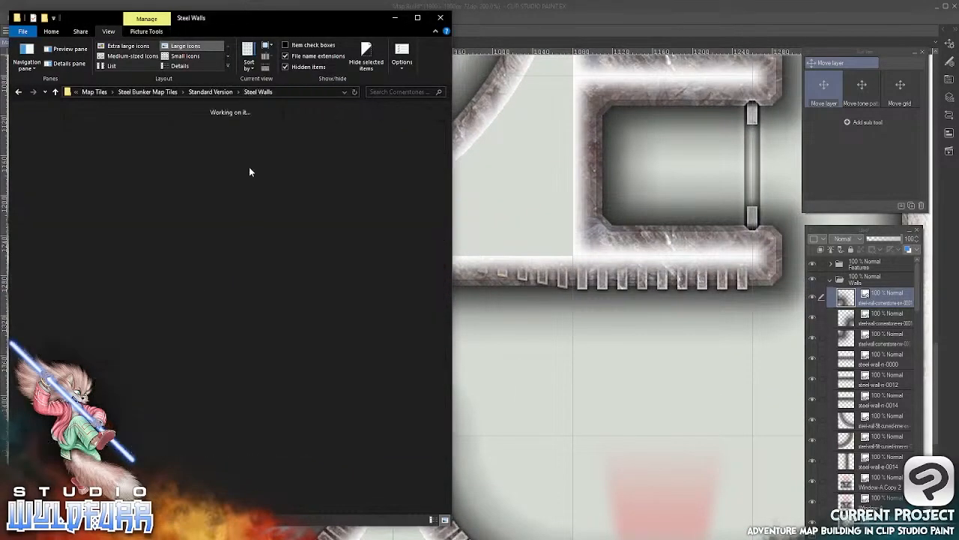
{"action": "left_click", "coordinate": [210, 91]}
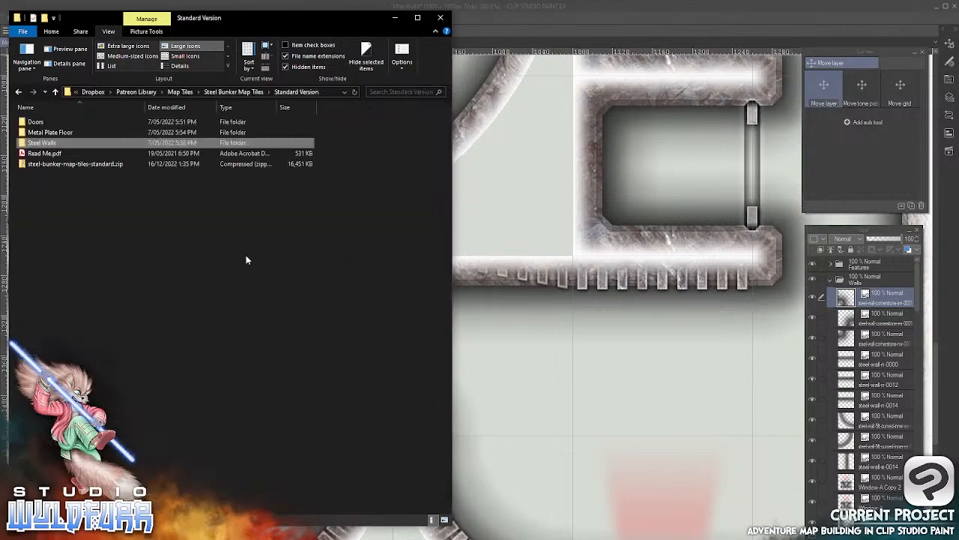
{"action": "double_click", "coordinate": [46, 124]}
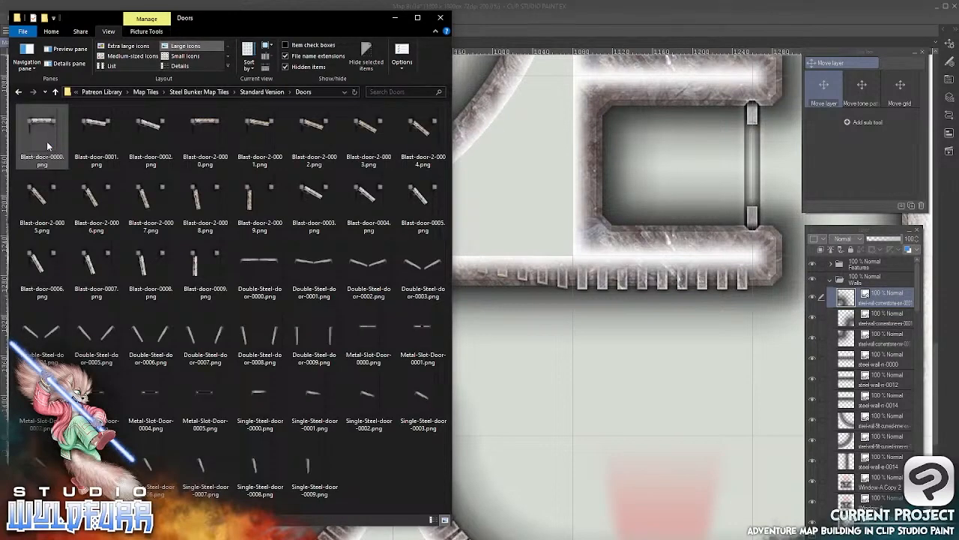
{"action": "left_click", "coordinate": [255, 202]}
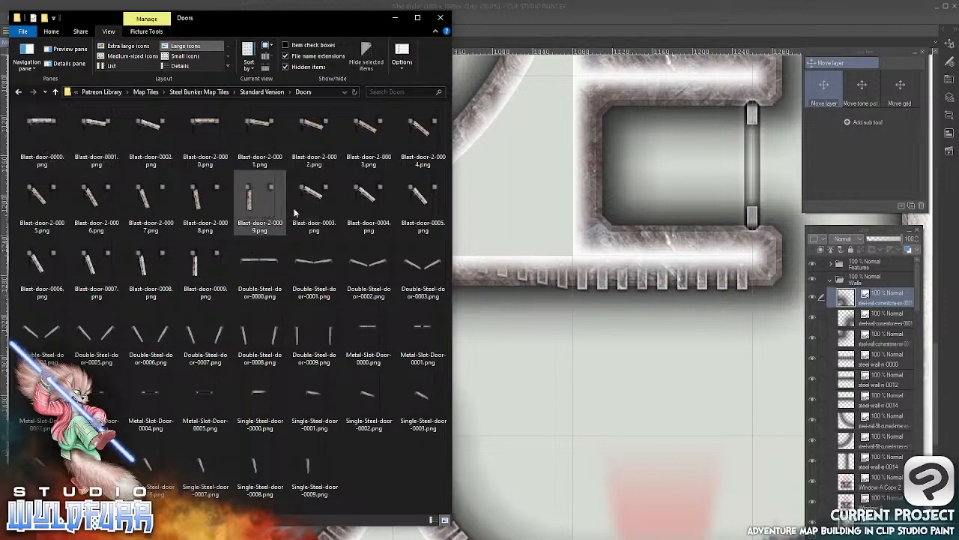
{"action": "left_click", "coordinate": [195, 263]}
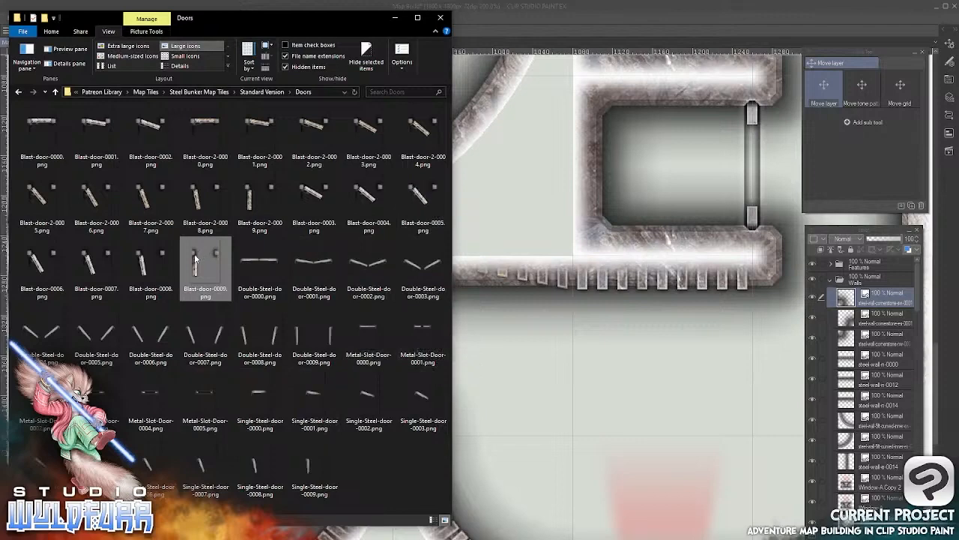
{"action": "left_click_drag", "start_coordinate": [195, 258], "coordinate": [845, 297]}
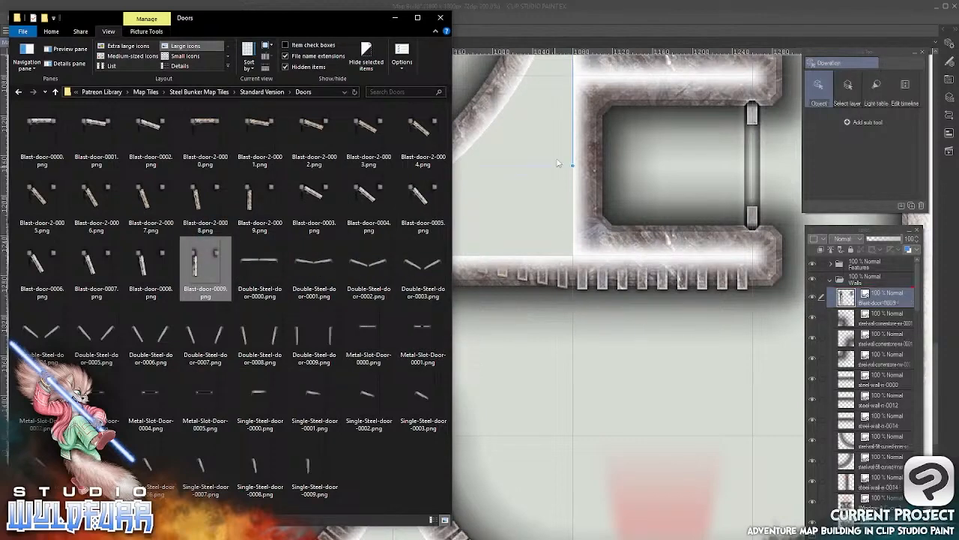
{"action": "left_click", "coordinate": [574, 18]}
{"action": "left_click_drag", "start_coordinate": [490, 287], "coordinate": [429, 284]}
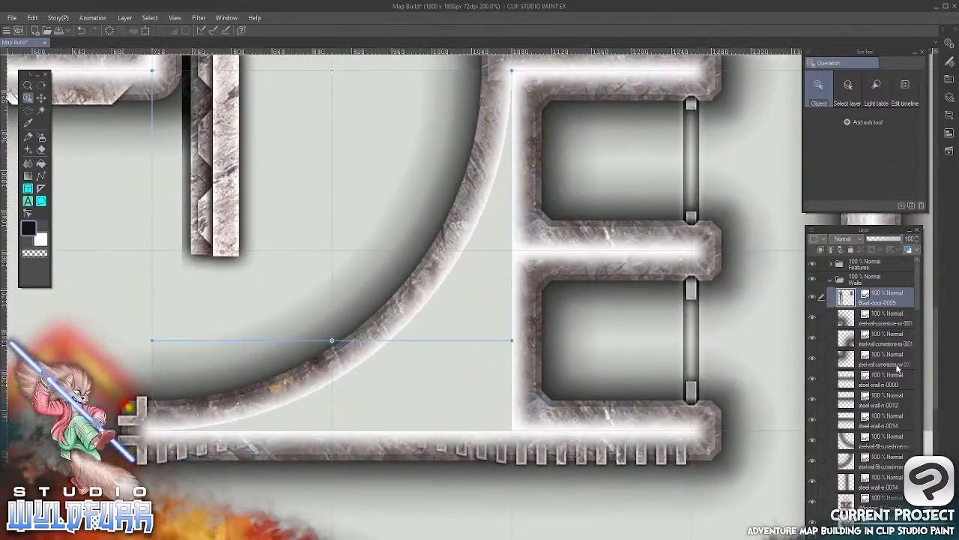
{"action": "key", "text": "Delete"}
Collapse the Walls folder, expand Features, and import Single-Steel-door-0008.png above the Metal-Slot-Door-0004 layer
{"action": "left_click", "coordinate": [830, 279]}
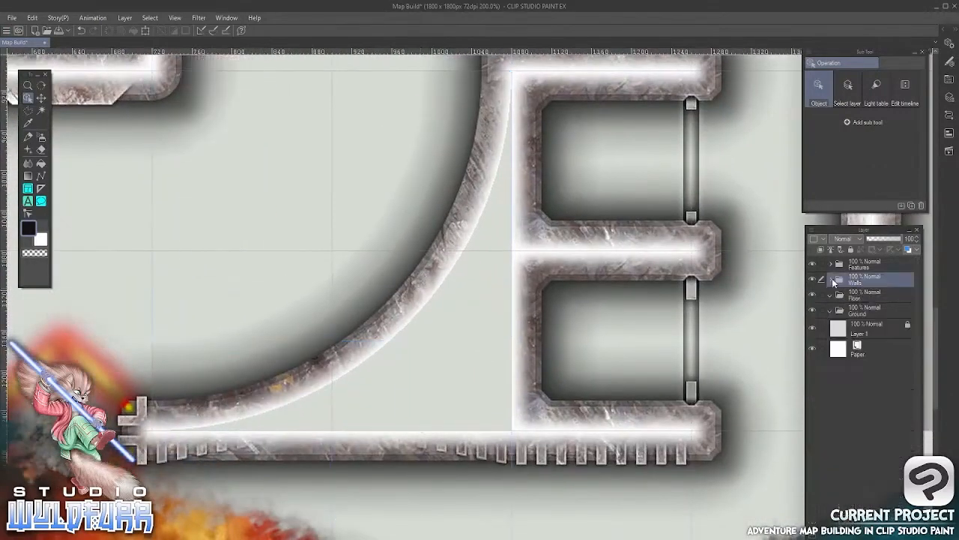
{"action": "left_click", "coordinate": [830, 266]}
{"action": "left_click", "coordinate": [855, 280]}
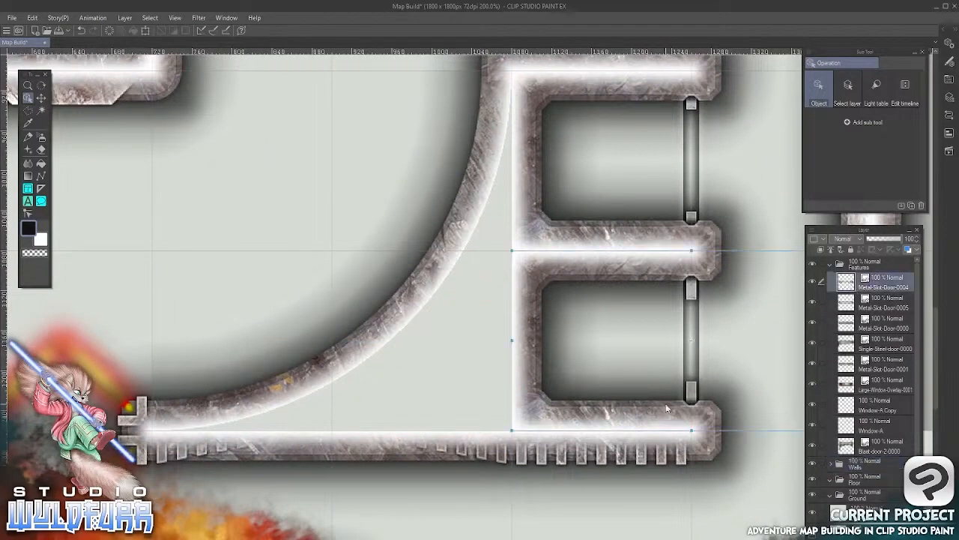
{"action": "key", "text": "alt+Tab"}
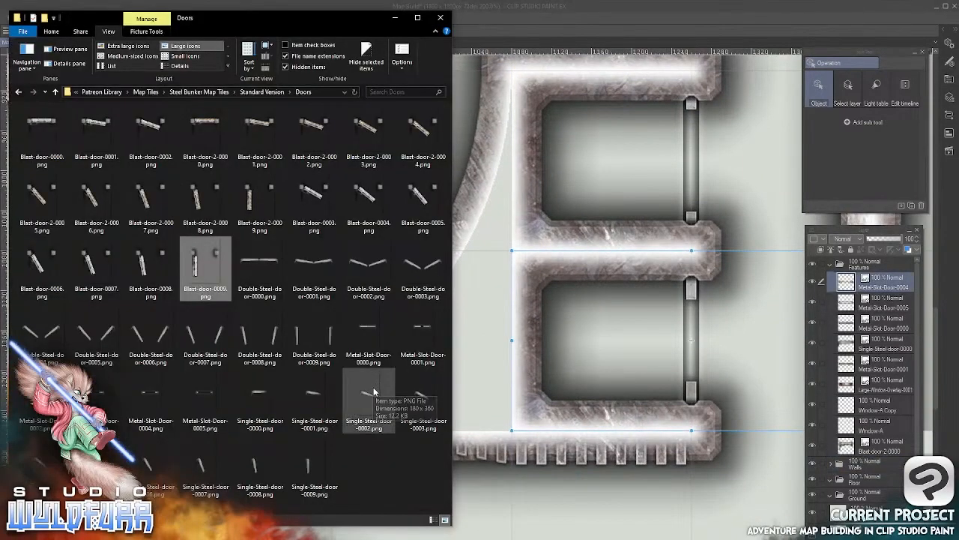
{"action": "left_click", "coordinate": [255, 470]}
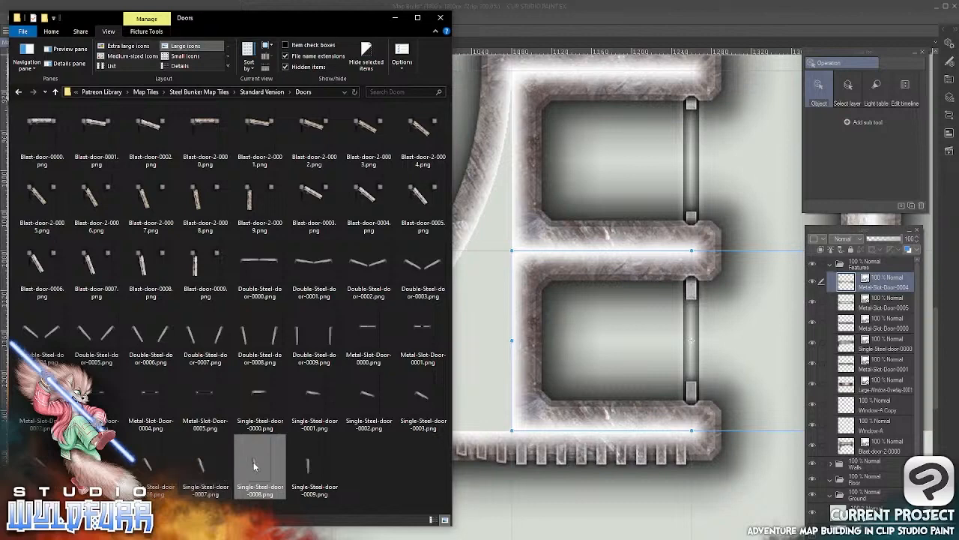
{"action": "left_click_drag", "start_coordinate": [253, 467], "coordinate": [861, 281]}
{"action": "left_click", "coordinate": [608, 26]}
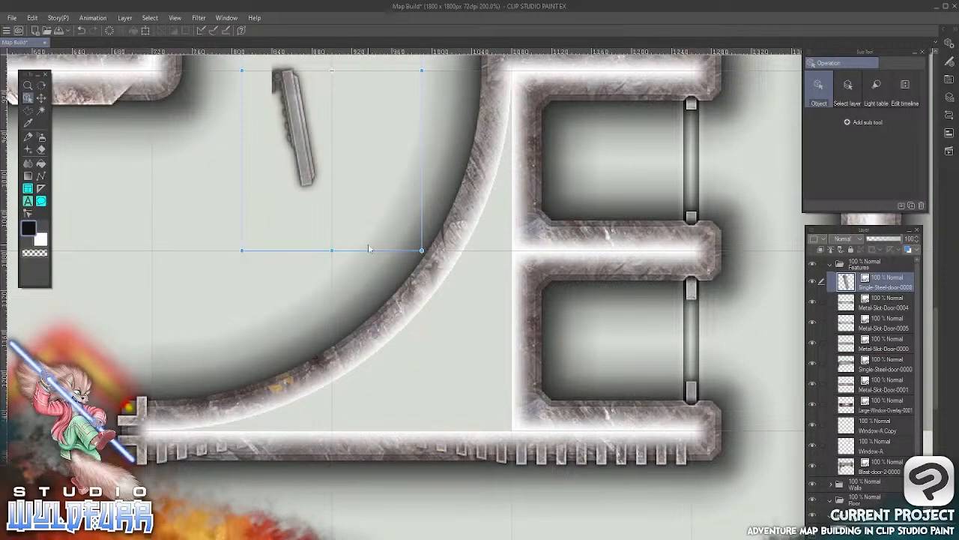
Move the single steel door into the gap above the curved walls' cornerstone cap and rotate it 90° clockwise
{"action": "left_click", "coordinate": [40, 98]}
{"action": "left_click_drag", "start_coordinate": [373, 145], "coordinate": [465, 183]}
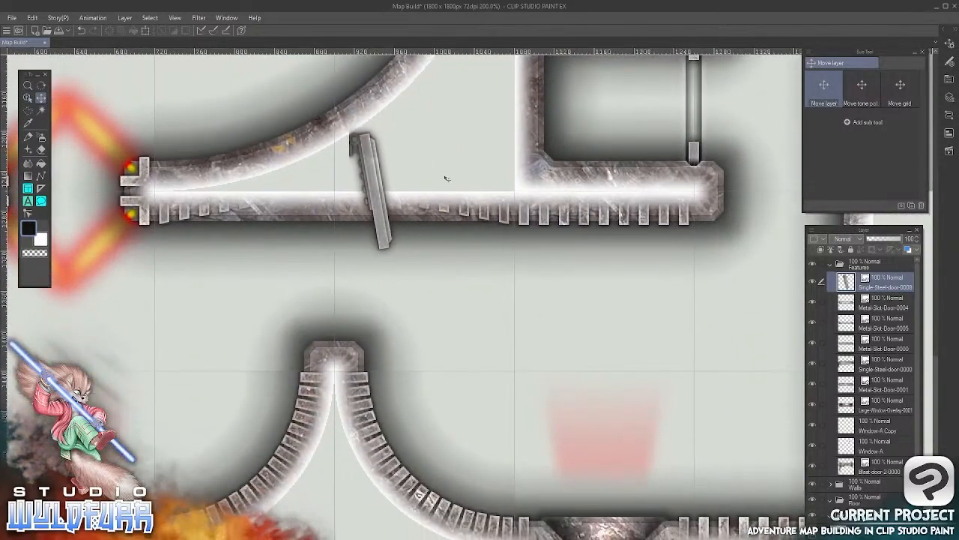
{"action": "left_click_drag", "start_coordinate": [414, 151], "coordinate": [375, 272]}
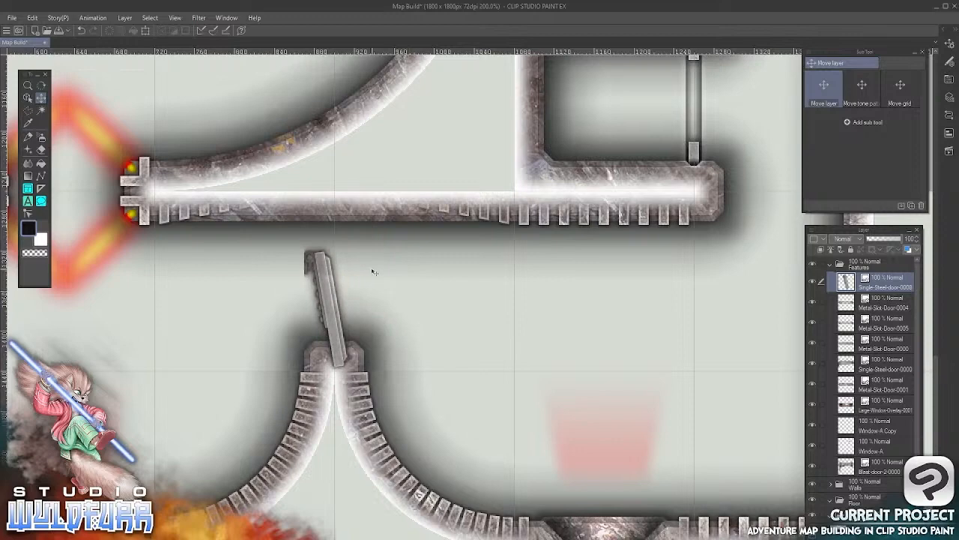
{"action": "key", "text": "o"}
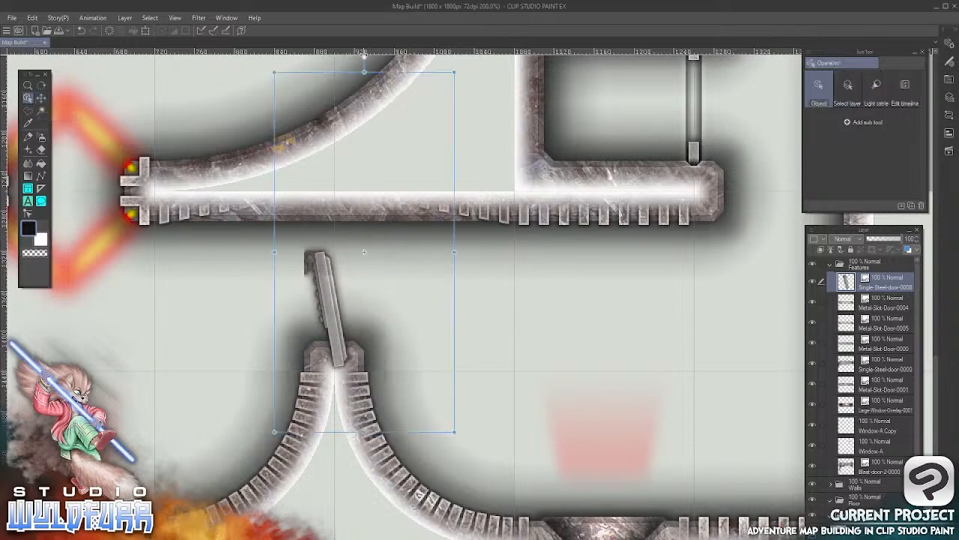
{"action": "left_click_drag", "start_coordinate": [375, 56], "coordinate": [537, 261]}
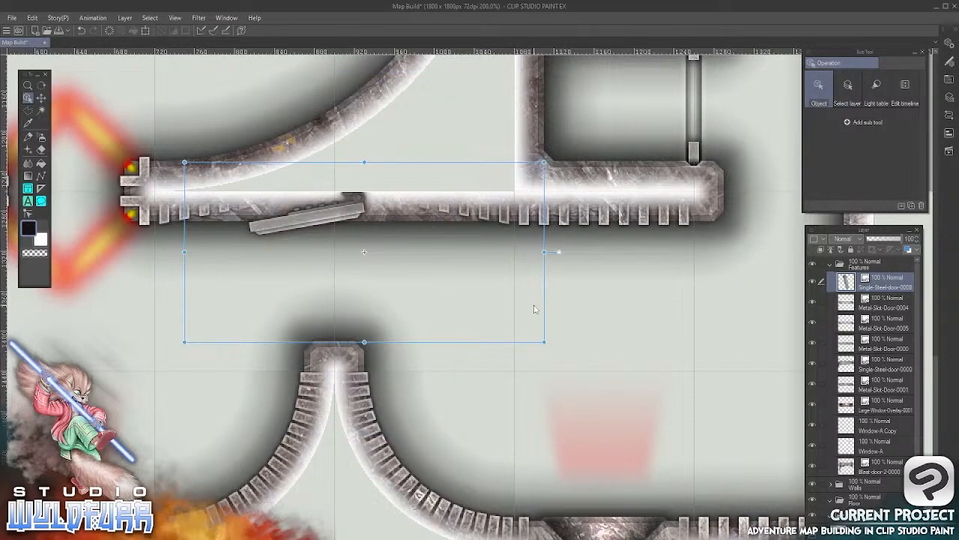
Position the rotated steel door with its hinge against the underside of the north wall above the cornerstone cap, nudging it into line
{"action": "left_click", "coordinate": [43, 98]}
{"action": "left_click_drag", "start_coordinate": [426, 248], "coordinate": [415, 292]}
{"action": "key", "text": "Up"}
{"action": "key", "text": "Up"}
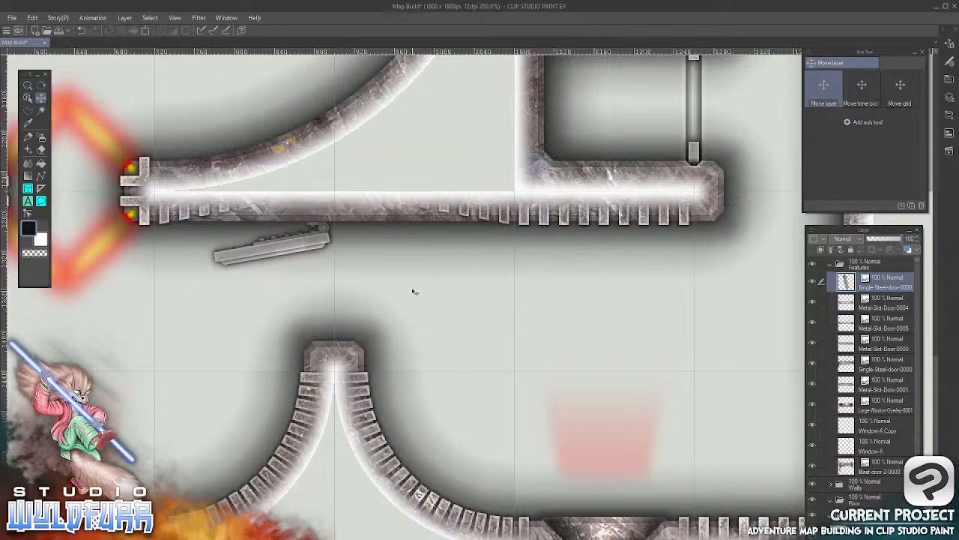
{"action": "key", "text": "Right"}
{"action": "key", "text": "Right"}
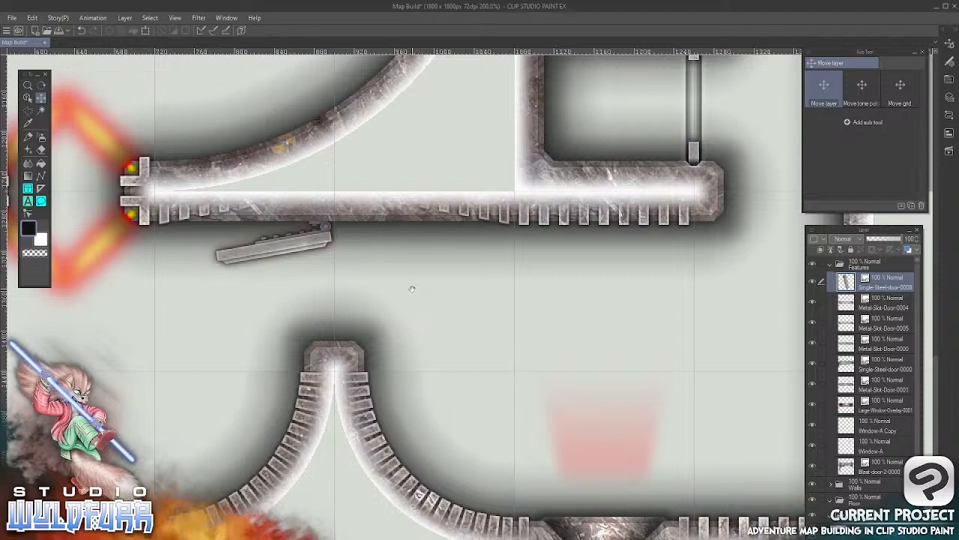
{"action": "left_click_drag", "start_coordinate": [450, 376], "coordinate": [515, 374]}
{"action": "key", "text": "Left"}
{"action": "key", "text": "Left"}
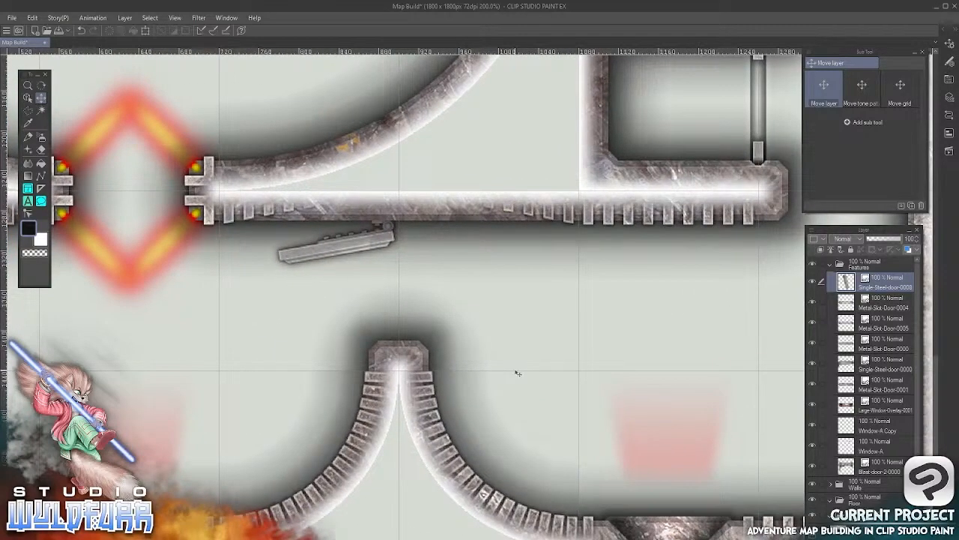
Collapse the Features folder and create a new layer directly above the Walls folder
{"action": "scroll", "coordinate": [444, 385], "scroll_direction": "down", "scroll_amount": 5}
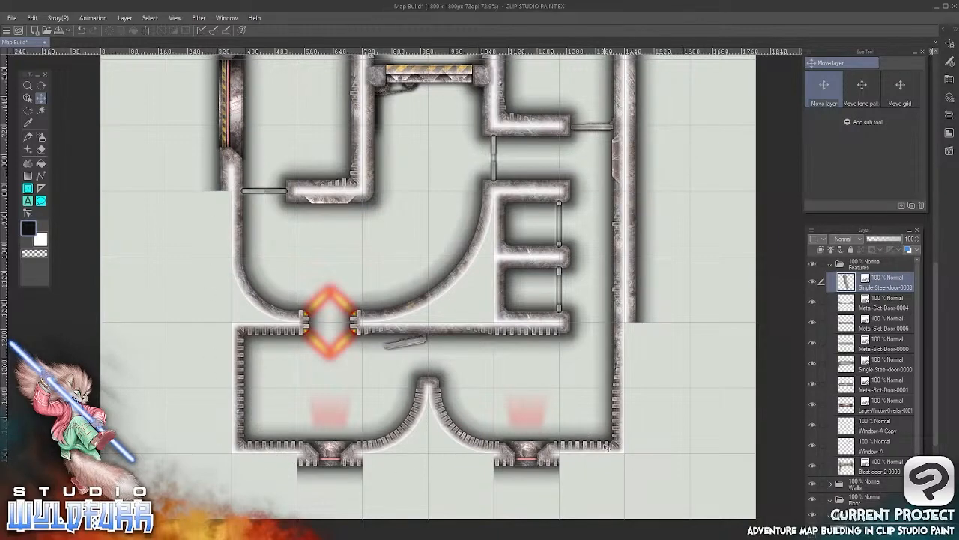
{"action": "left_click", "coordinate": [831, 266]}
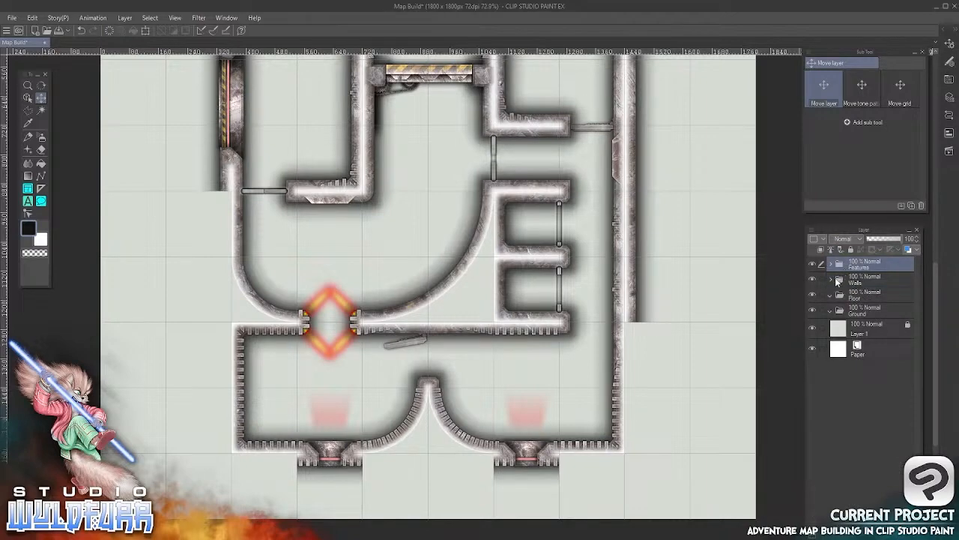
{"action": "left_click", "coordinate": [874, 278]}
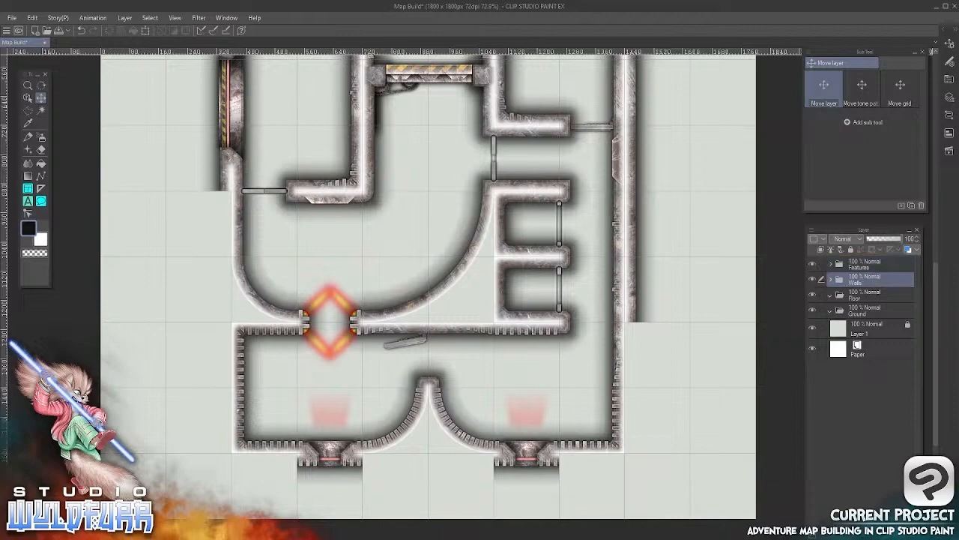
{"action": "key", "text": "ctrl+shift+n"}
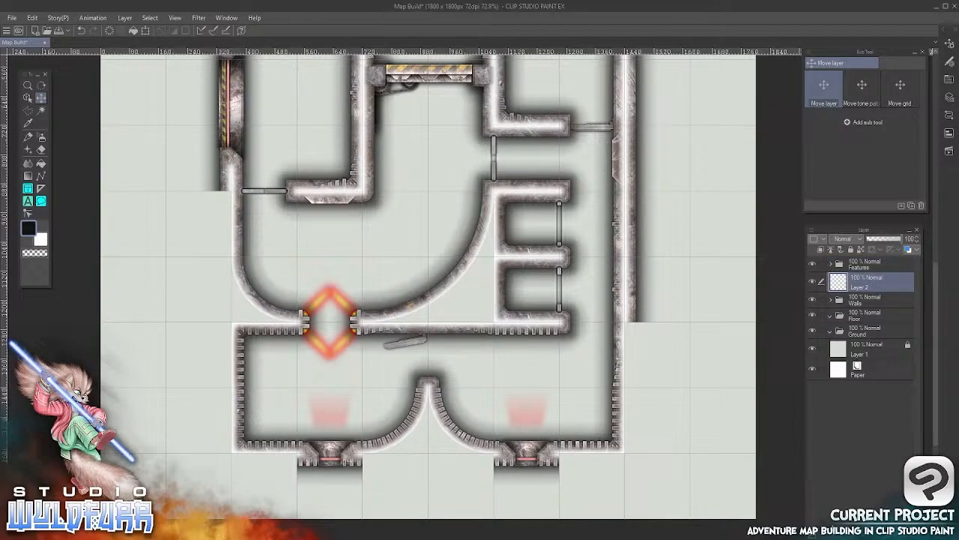
Outline the gap between the large curved wall, the two small cells and the straight wall below with a polyline selection
{"action": "left_click", "coordinate": [28, 110]}
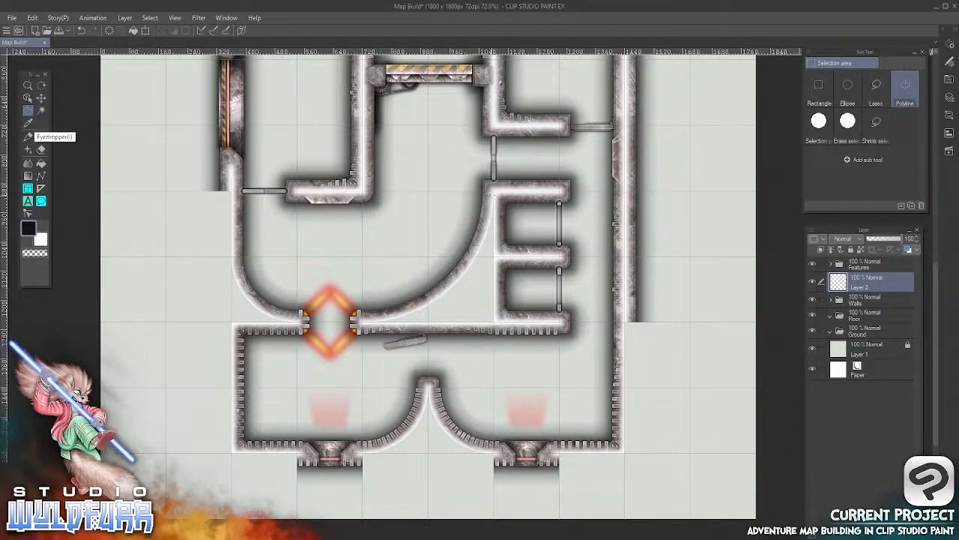
{"action": "left_click", "coordinate": [490, 186]}
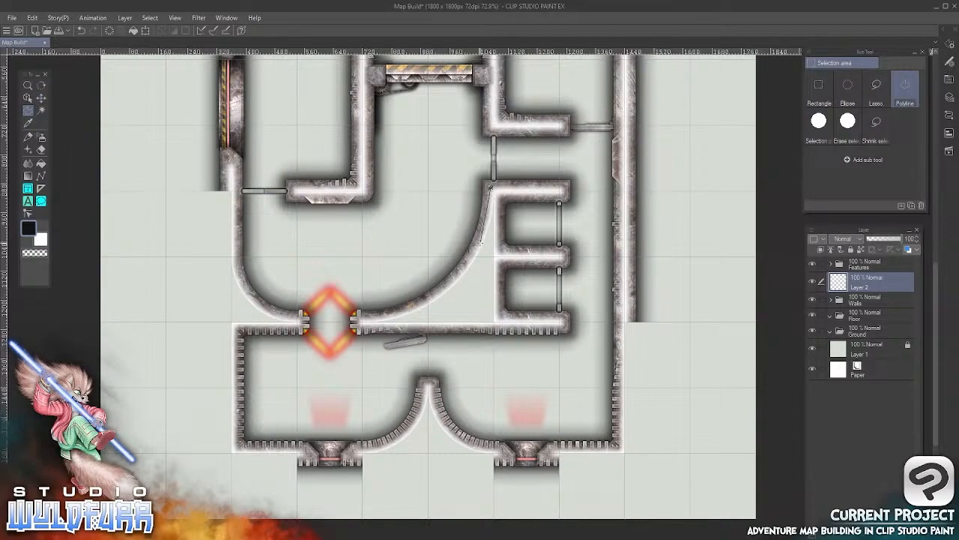
{"action": "left_click", "coordinate": [479, 243]}
{"action": "left_click", "coordinate": [459, 270]}
{"action": "left_click", "coordinate": [424, 300]}
{"action": "left_click", "coordinate": [370, 317]}
{"action": "left_click", "coordinate": [359, 320]}
{"action": "left_click", "coordinate": [360, 329]}
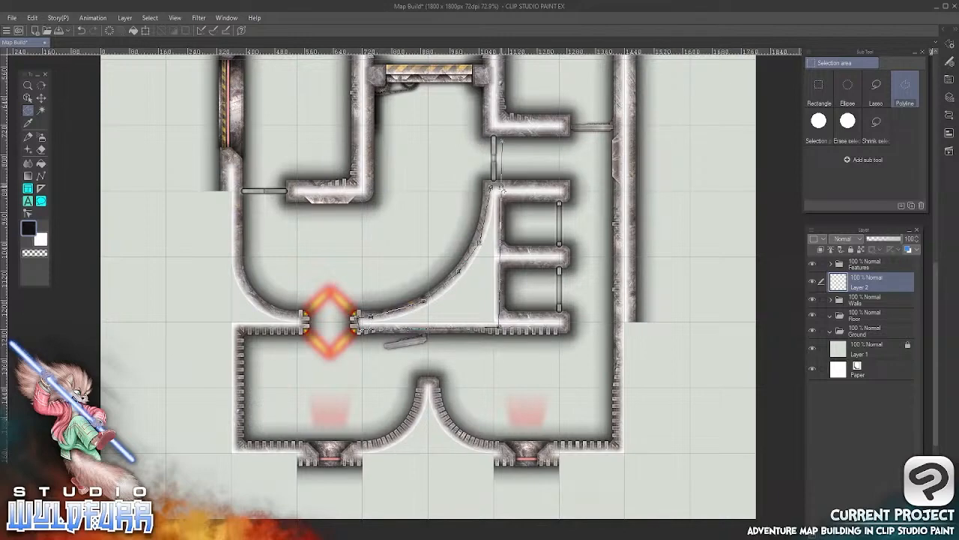
{"action": "double_click", "coordinate": [498, 328]}
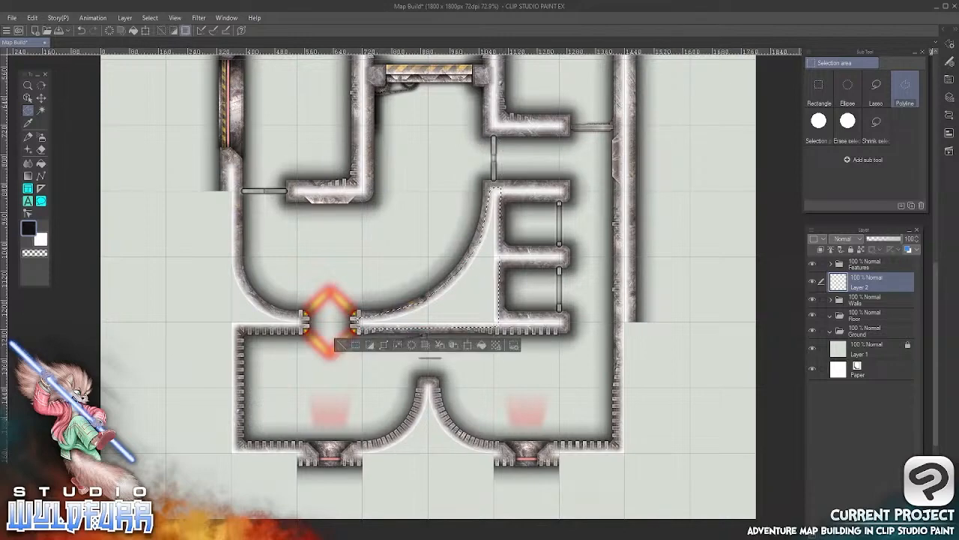
Fill the selected gap beside the small cells with solid white, replacing the initial black fill
{"action": "left_click", "coordinate": [32, 17]}
{"action": "left_click", "coordinate": [75, 159]}
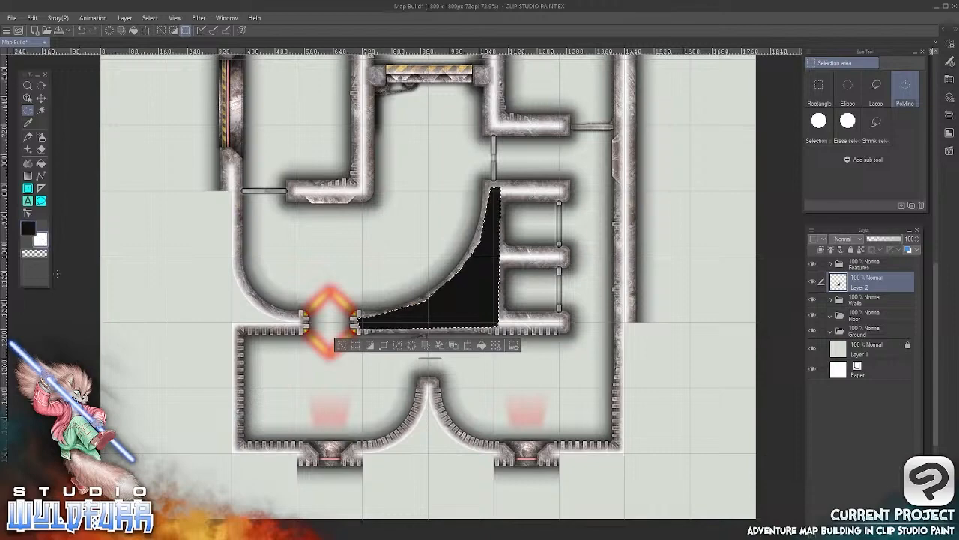
{"action": "left_click", "coordinate": [33, 17]}
{"action": "left_click", "coordinate": [75, 161]}
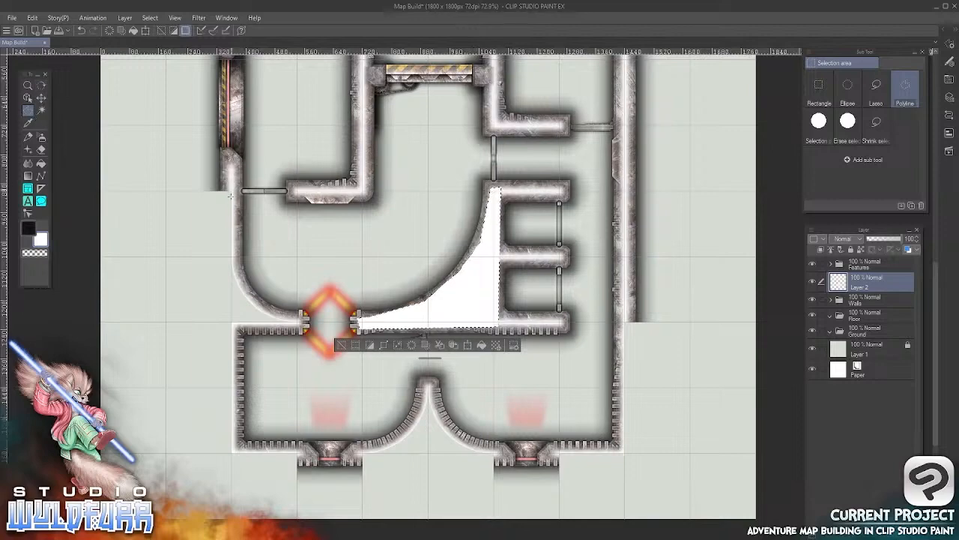
Outline the gap outside the western curved wall with a polyline selection and fill it with white
{"action": "left_click_drag", "start_coordinate": [235, 247], "coordinate": [262, 308]}
{"action": "left_click", "coordinate": [262, 305]}
{"action": "left_click", "coordinate": [285, 315]}
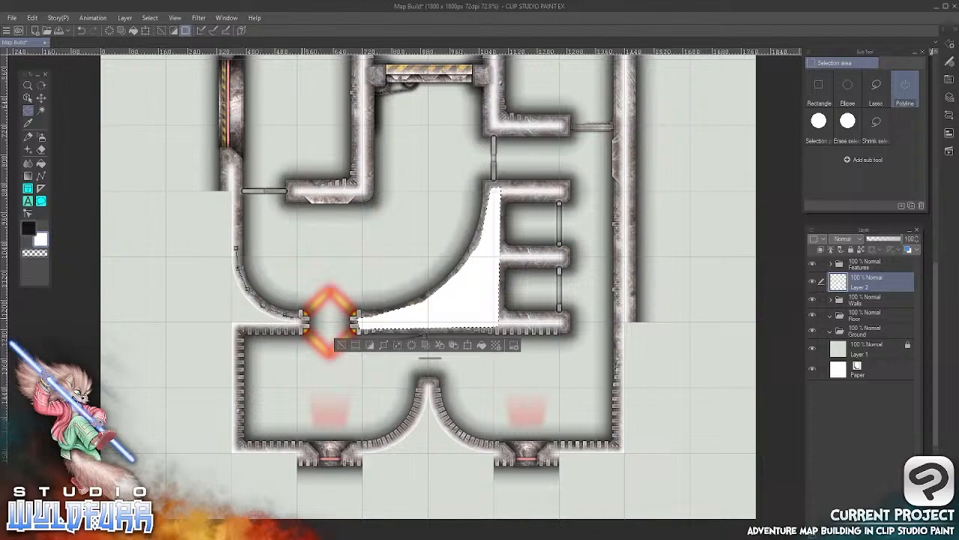
{"action": "left_click", "coordinate": [303, 318]}
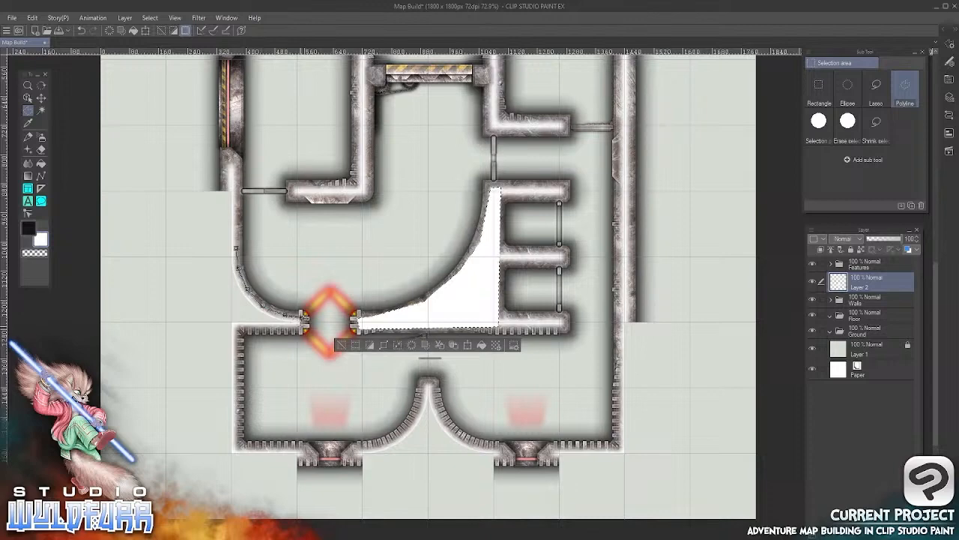
{"action": "left_click", "coordinate": [229, 325]}
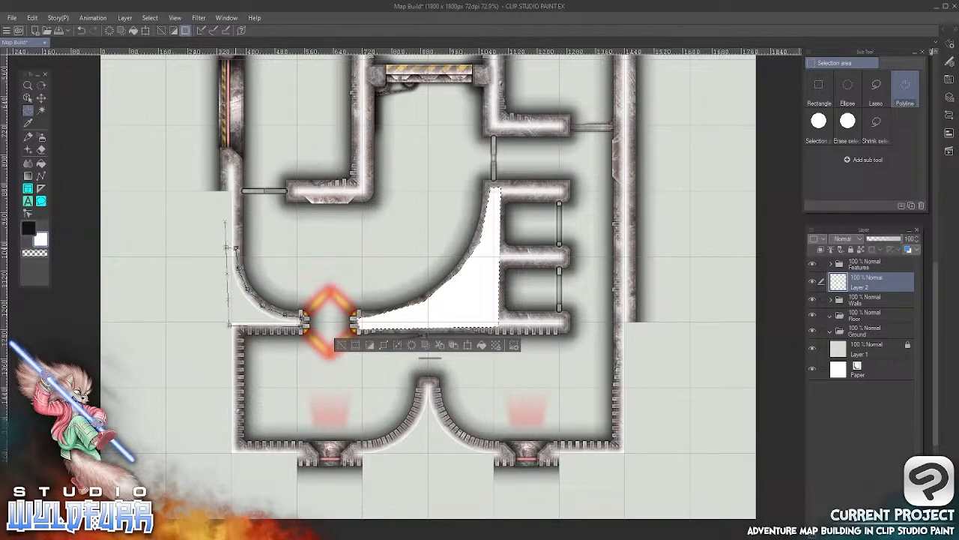
{"action": "left_click", "coordinate": [234, 248]}
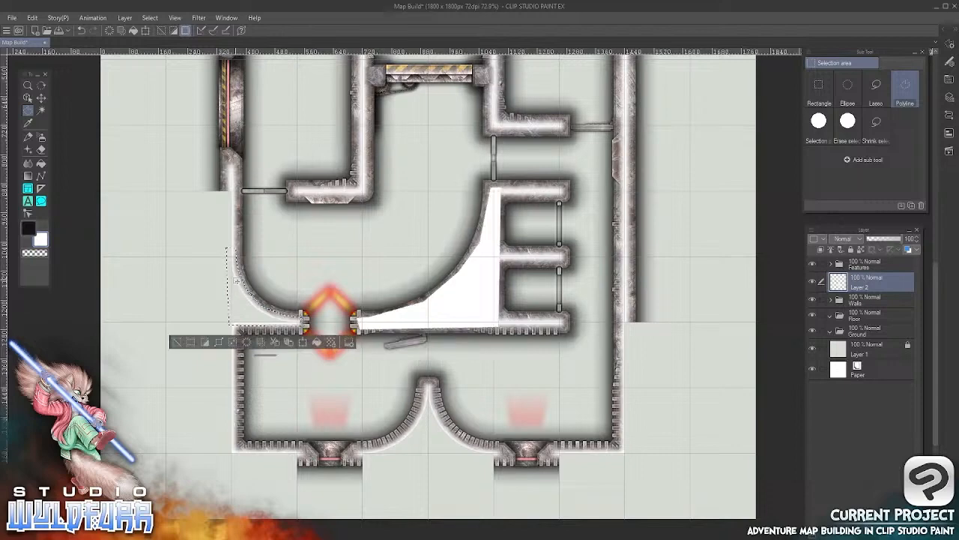
{"action": "left_click", "coordinate": [32, 17]}
{"action": "left_click", "coordinate": [67, 173]}
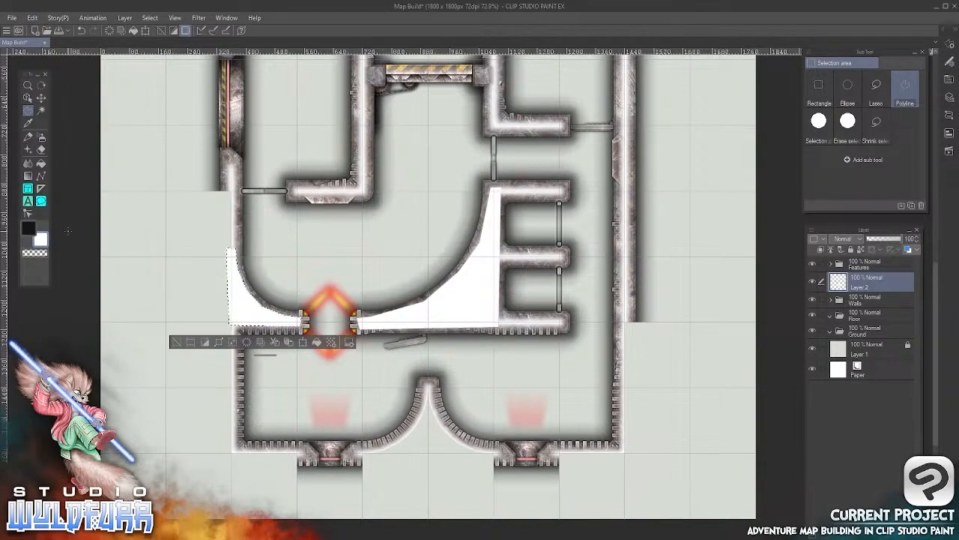
Outline the gap under the two southern curved walls between the windows with a polyline selection and fill it with white
{"action": "left_click_drag", "start_coordinate": [542, 109], "coordinate": [502, 111]}
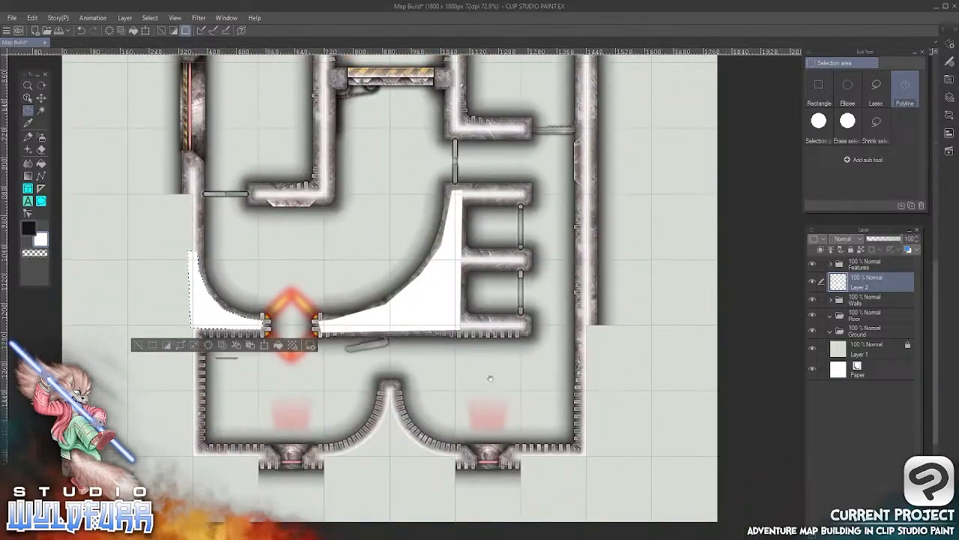
{"action": "left_click_drag", "start_coordinate": [509, 416], "coordinate": [528, 300]}
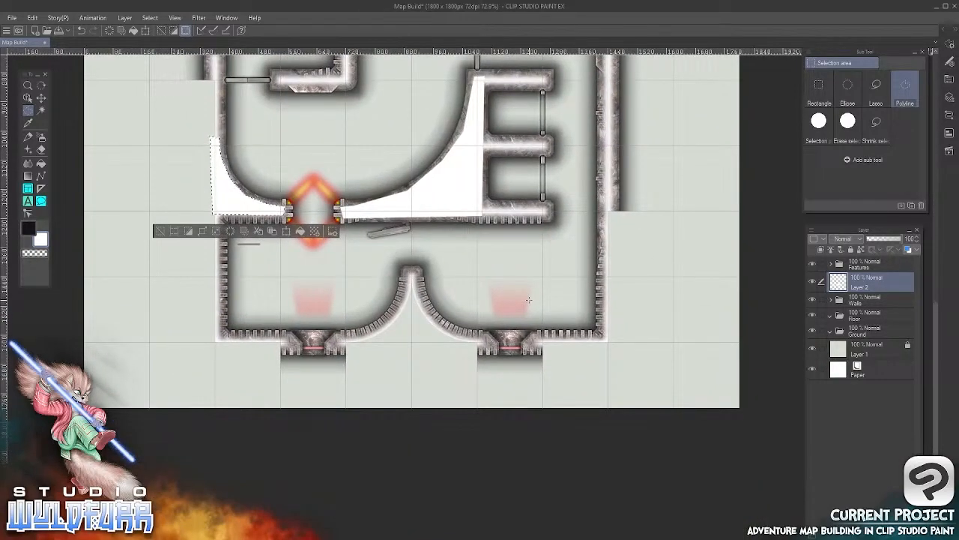
{"action": "left_click", "coordinate": [341, 338]}
{"action": "left_click", "coordinate": [366, 336]}
{"action": "left_click", "coordinate": [387, 323]}
{"action": "left_click", "coordinate": [405, 296]}
{"action": "left_click", "coordinate": [411, 268]}
{"action": "left_click", "coordinate": [420, 296]}
{"action": "left_click", "coordinate": [433, 317]}
{"action": "left_click", "coordinate": [458, 335]}
{"action": "left_click", "coordinate": [484, 339]}
{"action": "left_click", "coordinate": [479, 352]}
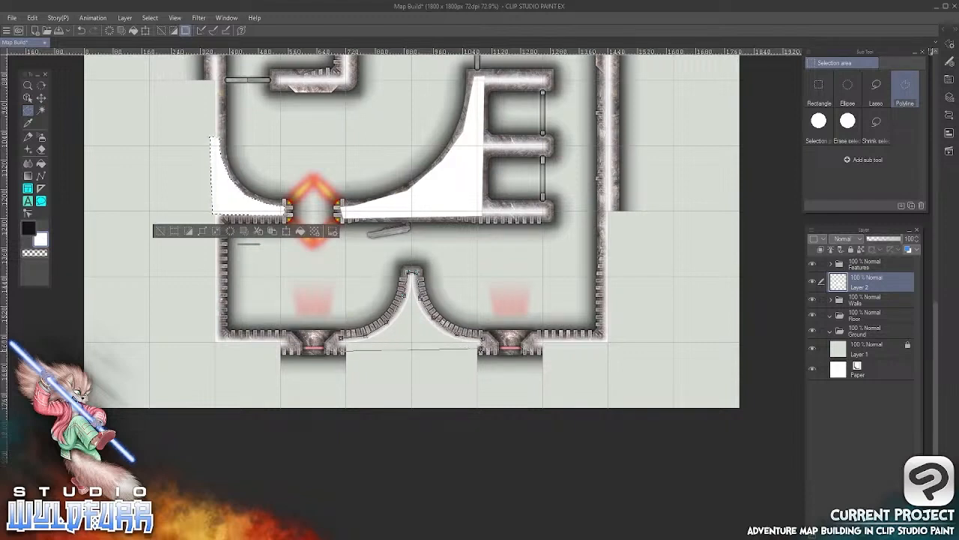
{"action": "double_click", "coordinate": [342, 344]}
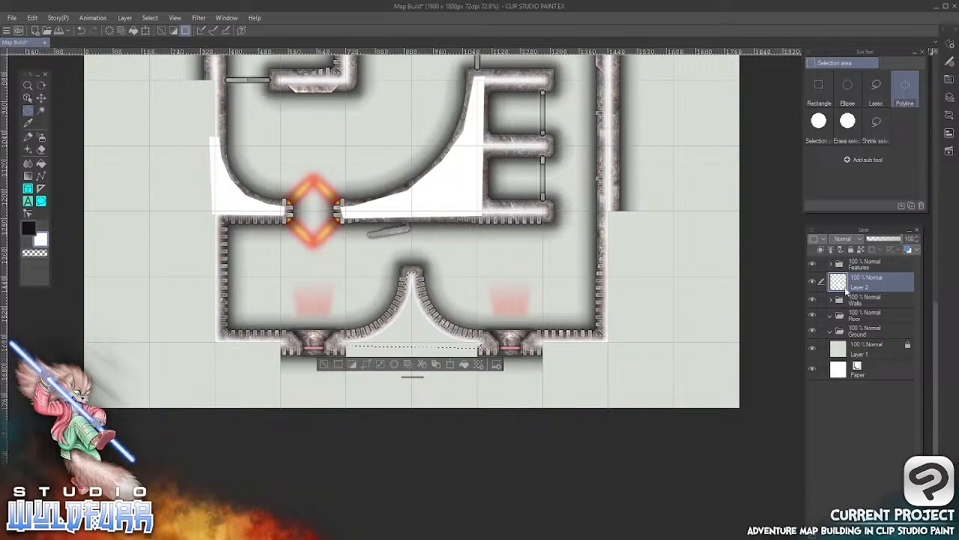
{"action": "left_click", "coordinate": [32, 17]}
{"action": "left_click", "coordinate": [50, 171]}
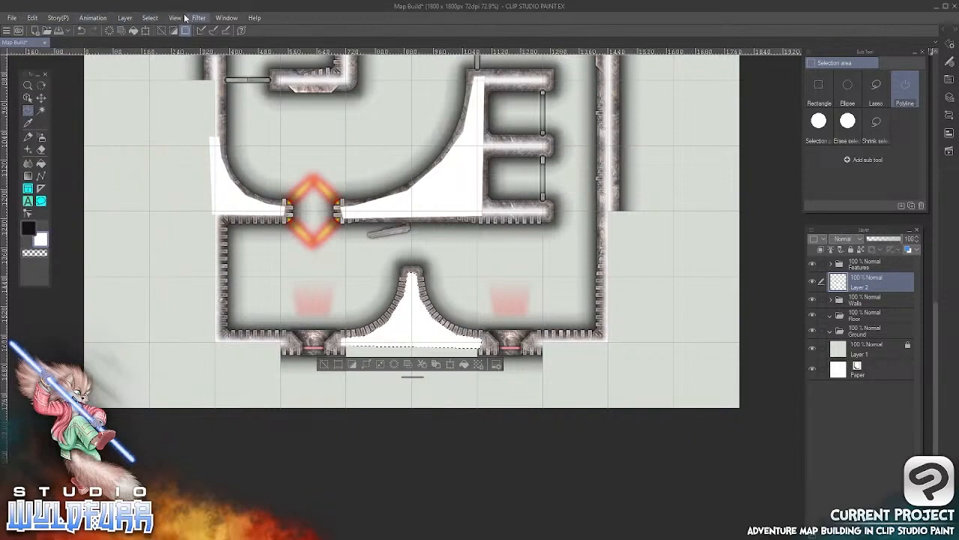
Clear the selection and move the white fill layer directly below the Walls folder
{"action": "left_click", "coordinate": [150, 17]}
{"action": "left_click", "coordinate": [166, 42]}
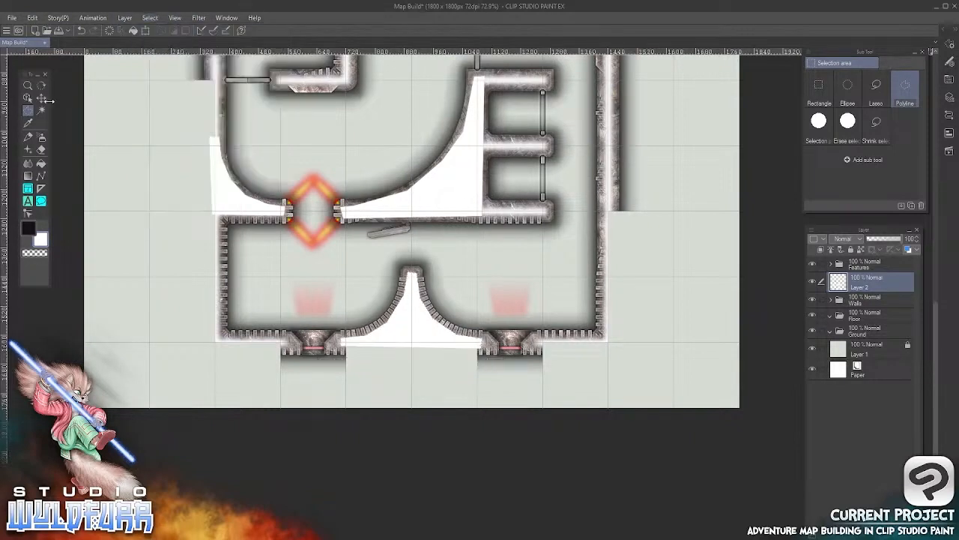
{"action": "left_click_drag", "start_coordinate": [860, 283], "coordinate": [865, 311]}
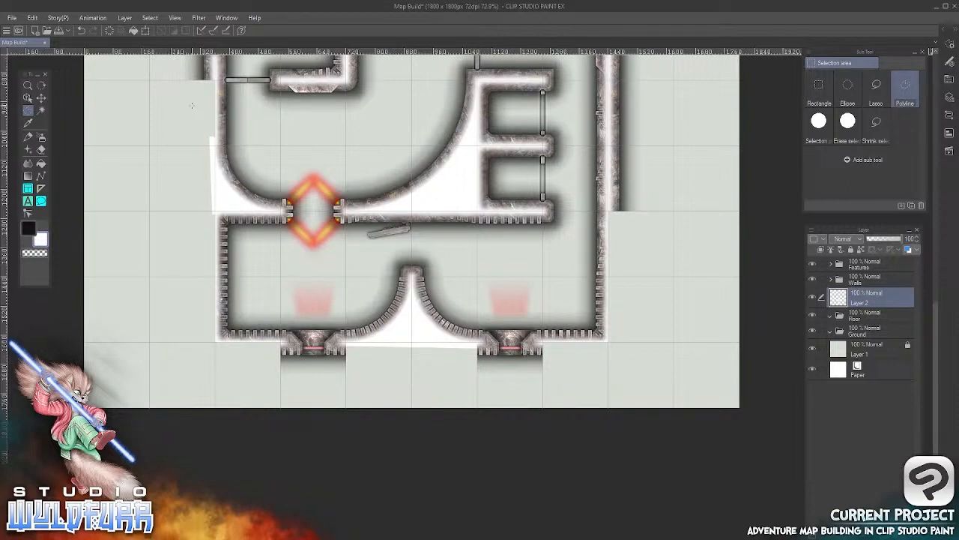
Switch to File Explorer and open the Steel Walls folder of the Standard Version tiles
{"action": "key", "text": "alt+Tab"}
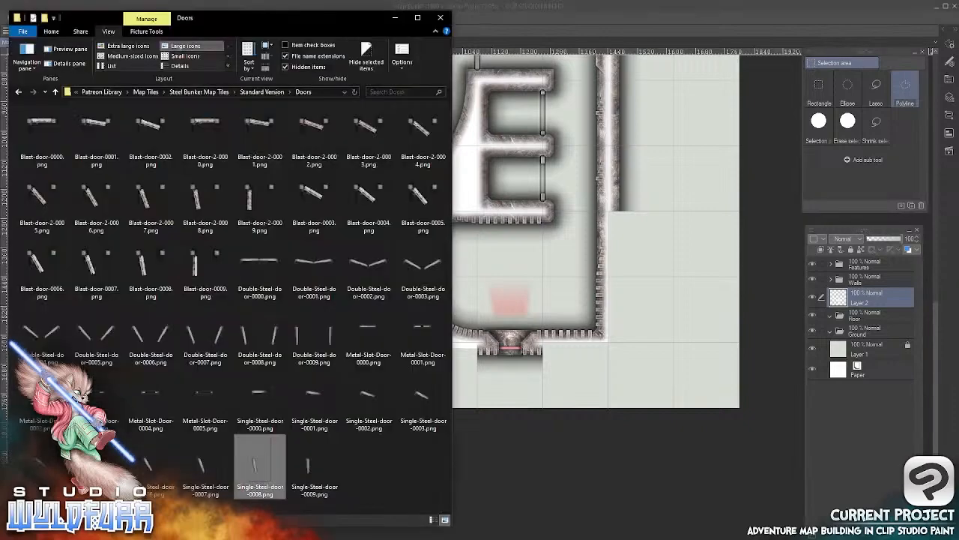
{"action": "left_click", "coordinate": [262, 93]}
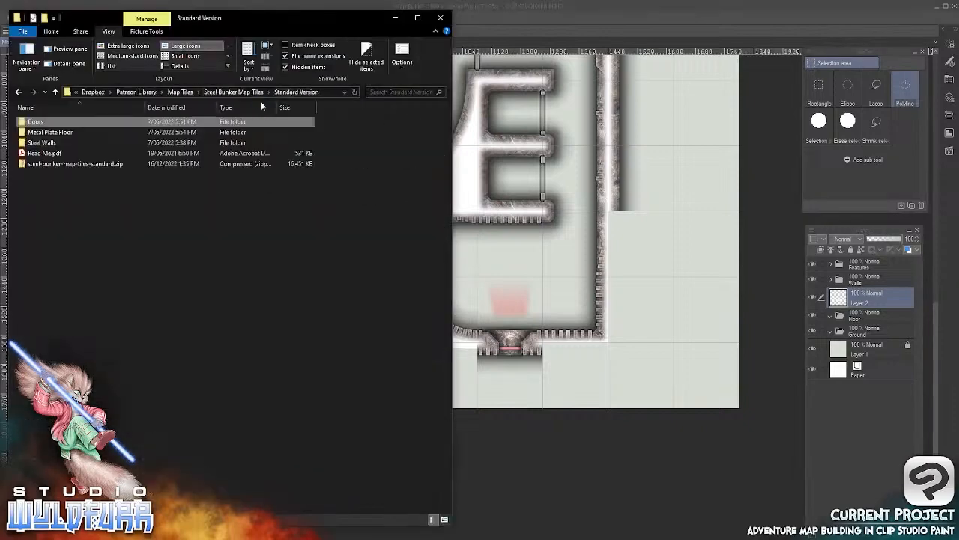
{"action": "double_click", "coordinate": [45, 143]}
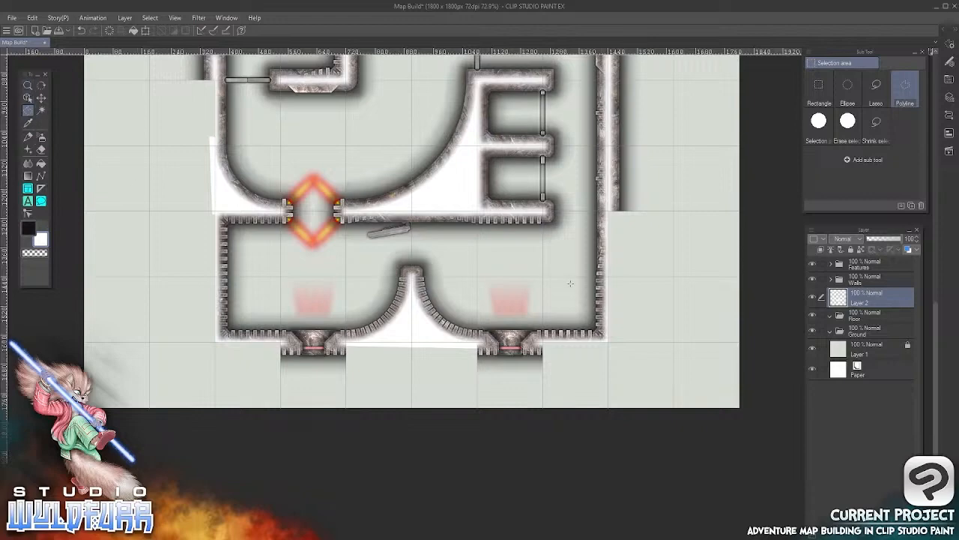
Import steel-wall-w-0004.png from the Steel Walls folder as the topmost layer in the Walls folder
{"action": "scroll", "coordinate": [611, 274], "scroll_direction": "up", "scroll_amount": 4}
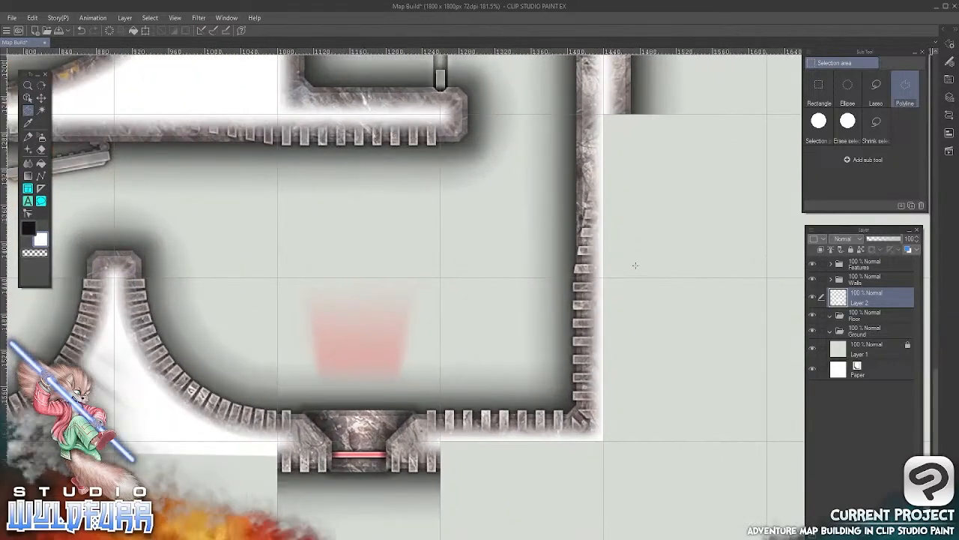
{"action": "left_click_drag", "start_coordinate": [635, 265], "coordinate": [462, 350]}
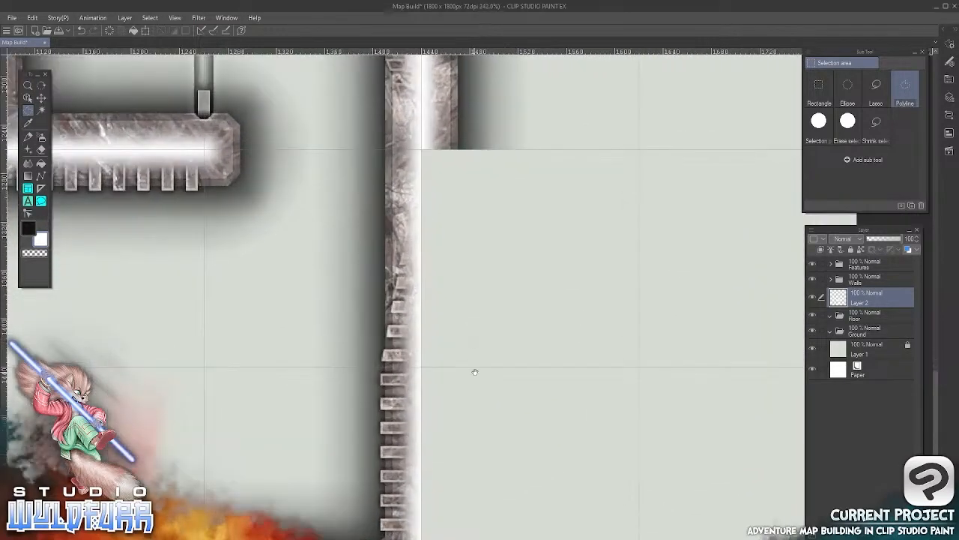
{"action": "scroll", "coordinate": [482, 290], "scroll_direction": "up", "scroll_amount": 2}
{"action": "key", "text": "alt+Tab"}
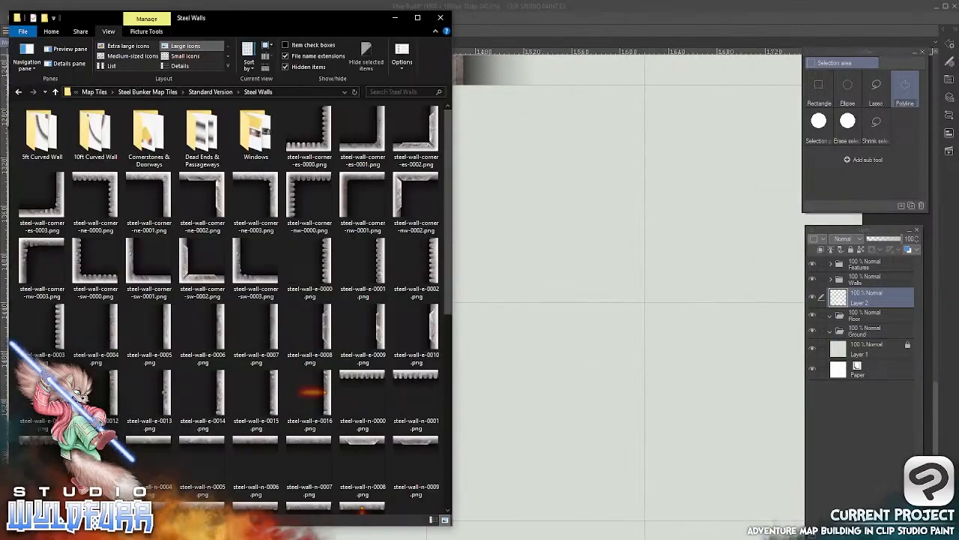
{"action": "left_click_drag", "start_coordinate": [448, 191], "coordinate": [437, 412]}
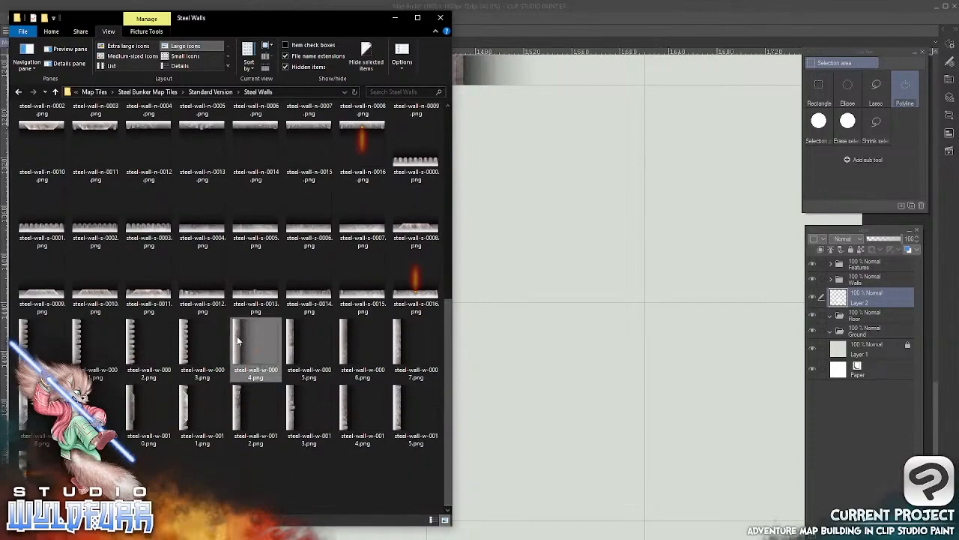
{"action": "left_click_drag", "start_coordinate": [239, 344], "coordinate": [861, 285]}
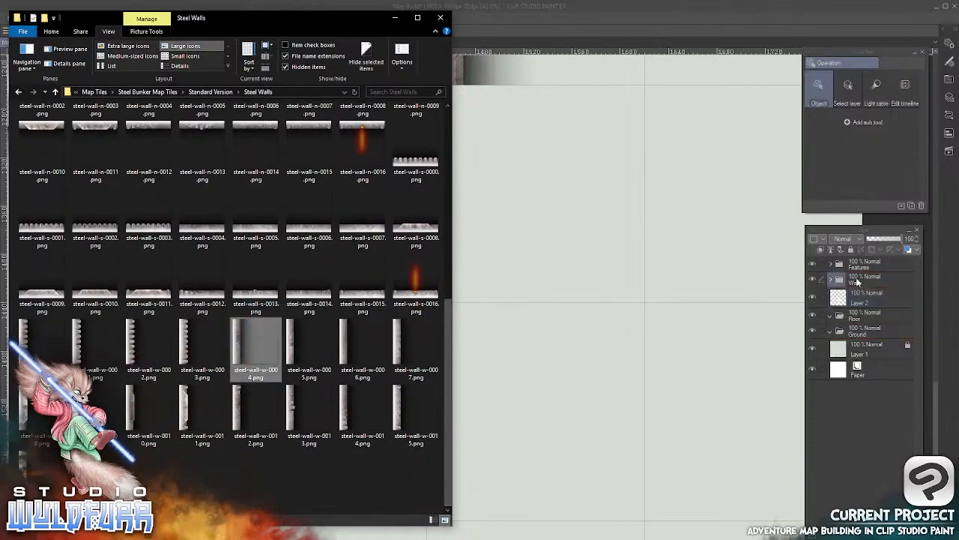
{"action": "left_click", "coordinate": [856, 287]}
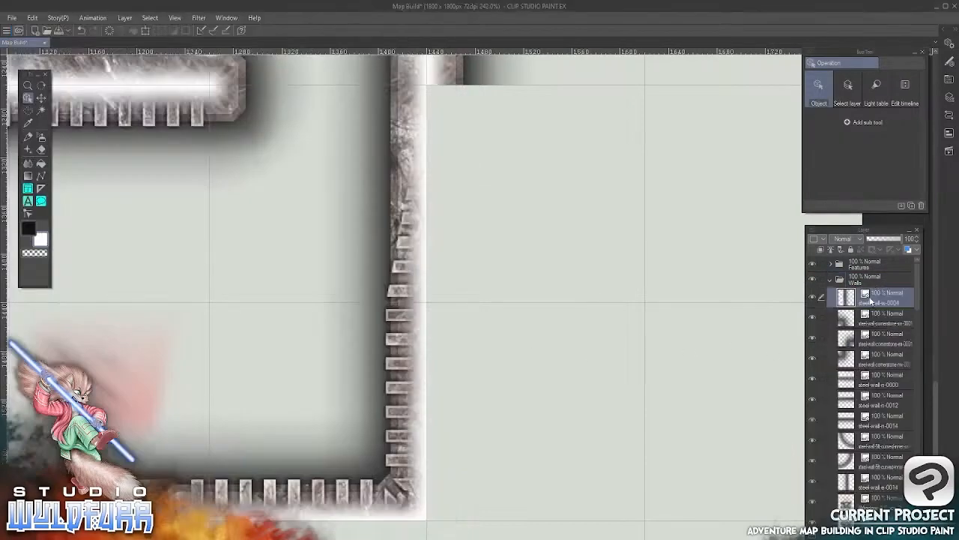
Move the steel-wall-w-0004 tile against the outer side of the east wall, directly below the existing outer wall section
{"action": "left_click", "coordinate": [41, 98]}
{"action": "left_click_drag", "start_coordinate": [295, 225], "coordinate": [445, 361]}
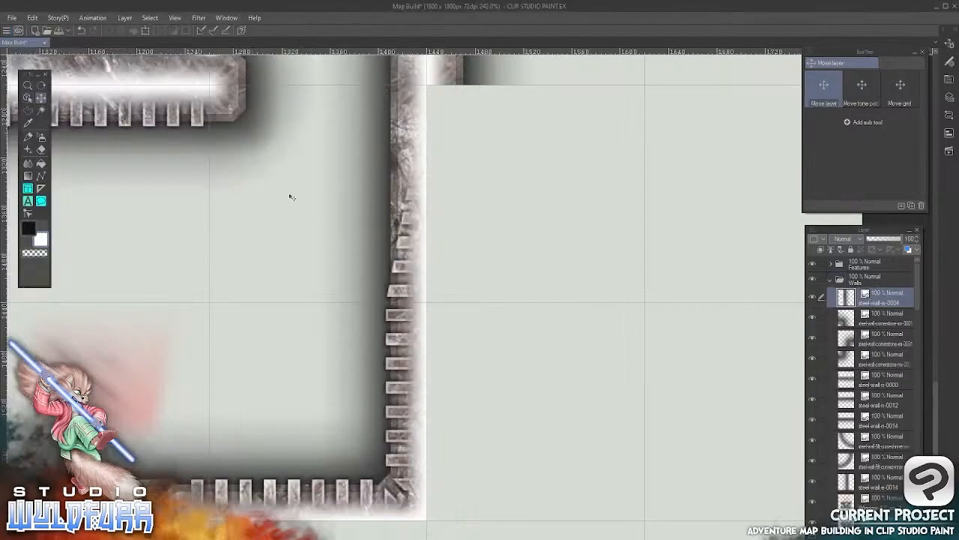
{"action": "left_click_drag", "start_coordinate": [308, 201], "coordinate": [507, 383]}
{"action": "left_click_drag", "start_coordinate": [229, 140], "coordinate": [290, 182]}
{"action": "left_click_drag", "start_coordinate": [563, 285], "coordinate": [523, 252]}
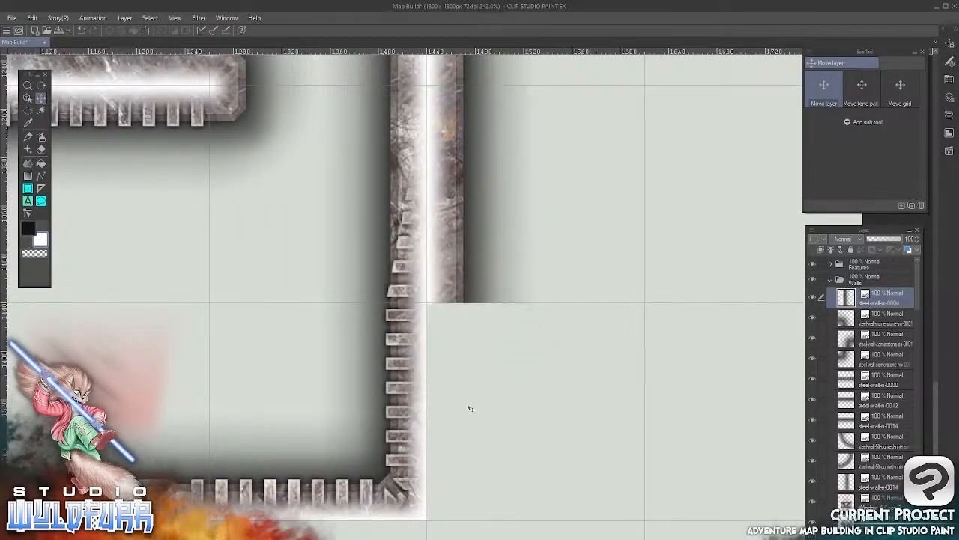
Import steel-wall-w-0005.png from File Explorer above the steel-wall-w-0004 layer
{"action": "key", "text": "alt+Tab"}
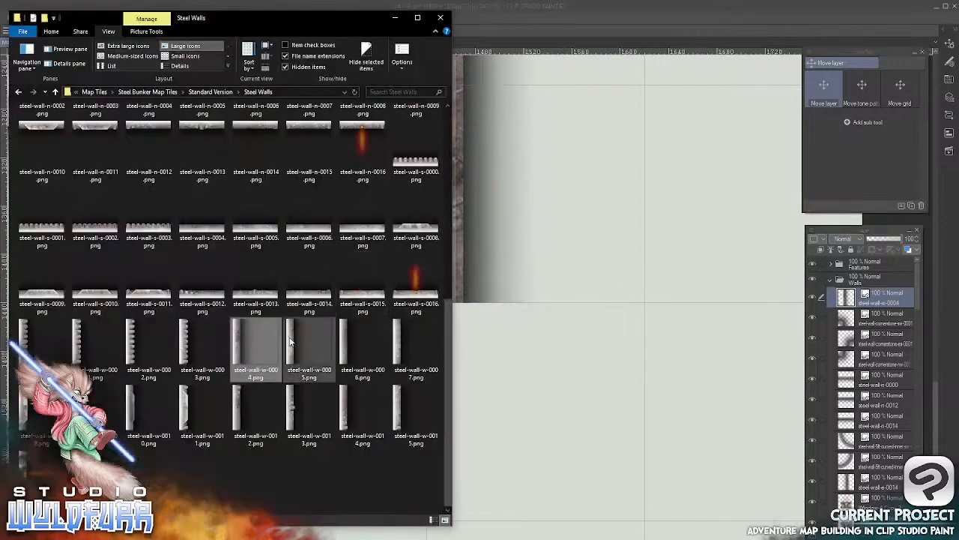
{"action": "left_click_drag", "start_coordinate": [291, 343], "coordinate": [853, 297]}
{"action": "left_click", "coordinate": [508, 22]}
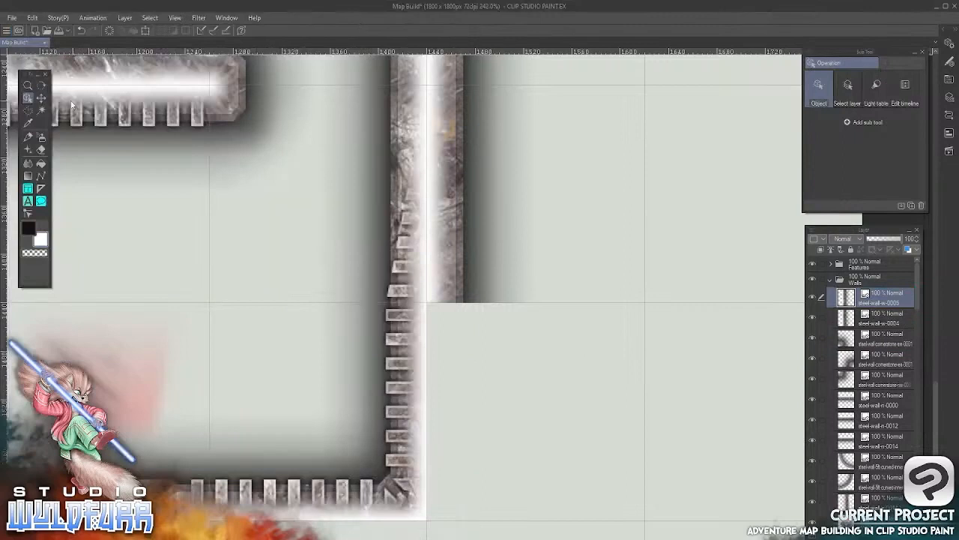
Place the steel-wall-w-0005 tile directly below the steel-wall-w-0004 tile, extending the outer east wall to the southeast corner
{"action": "left_click", "coordinate": [41, 98]}
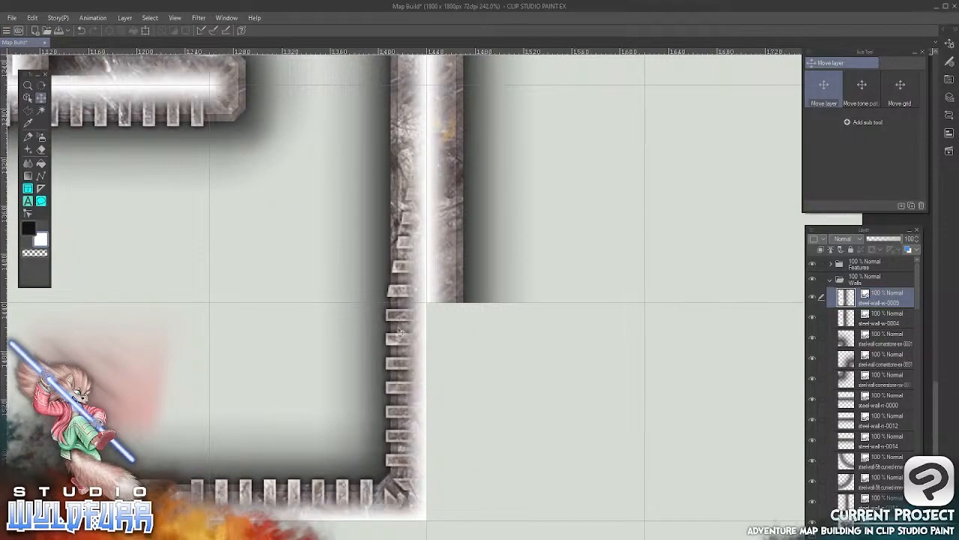
{"action": "left_click_drag", "start_coordinate": [400, 331], "coordinate": [544, 414]}
{"action": "left_click_drag", "start_coordinate": [414, 173], "coordinate": [443, 333]}
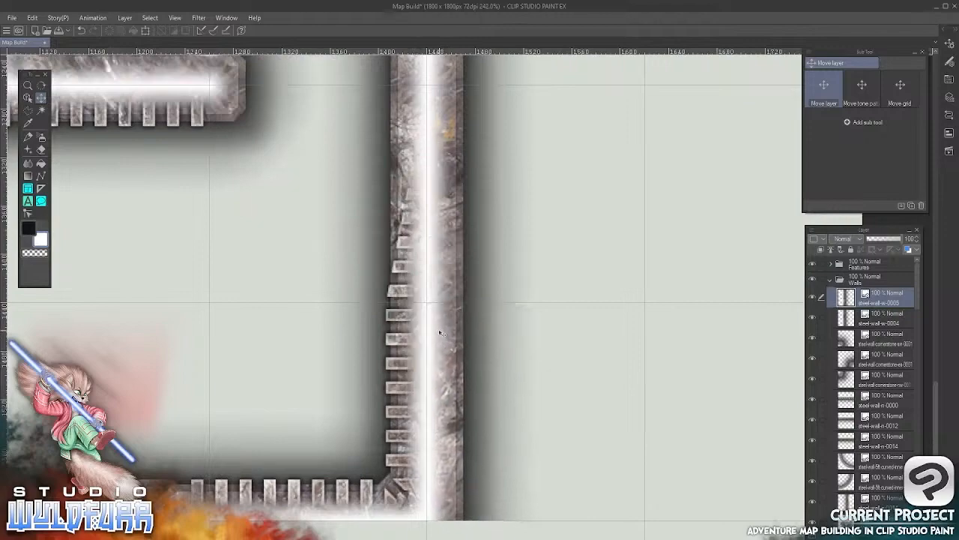
{"action": "scroll", "coordinate": [438, 395], "scroll_direction": "down", "scroll_amount": 6}
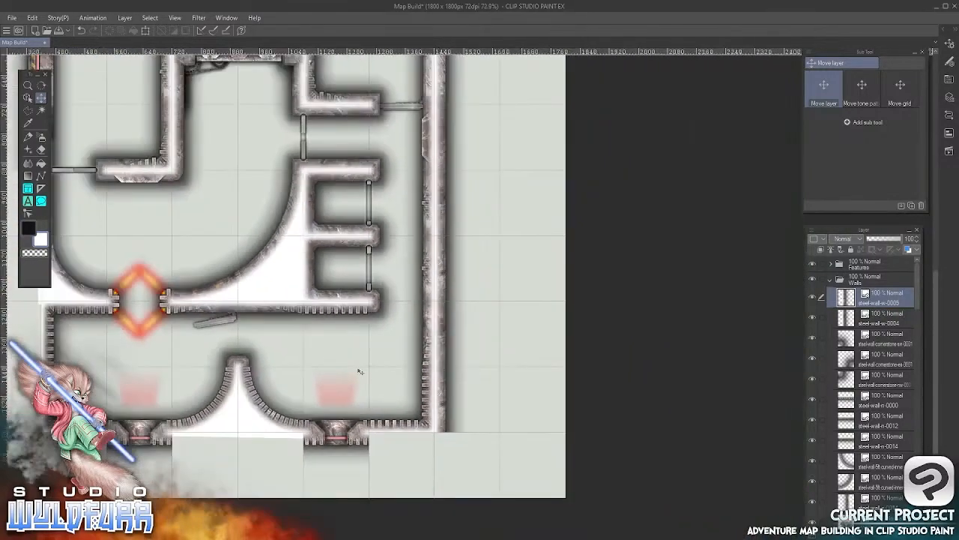
{"action": "left_click_drag", "start_coordinate": [359, 371], "coordinate": [510, 313]}
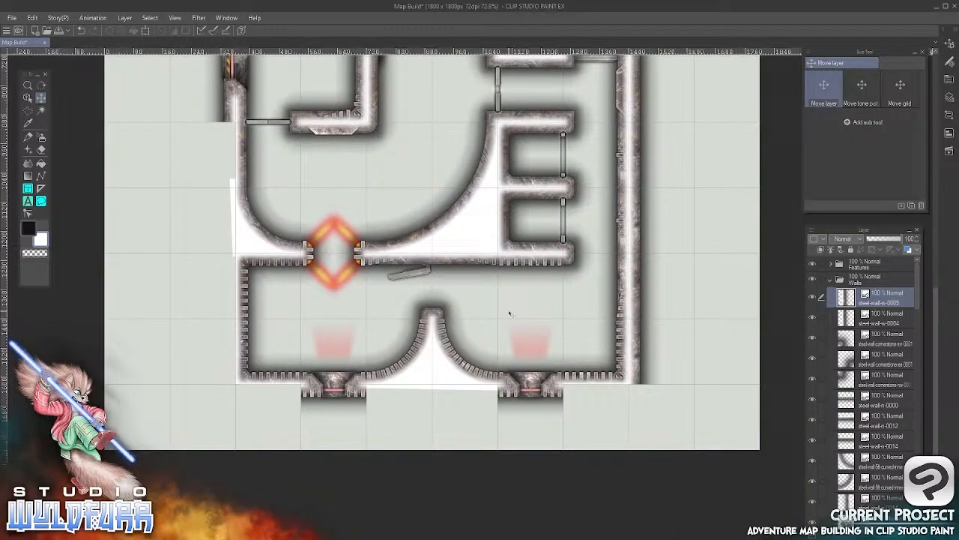
Import steel-wall-n-0004.png from the Steel Walls folder in File Explorer as the topmost layer in the Walls folder
{"action": "key", "text": "alt+Tab"}
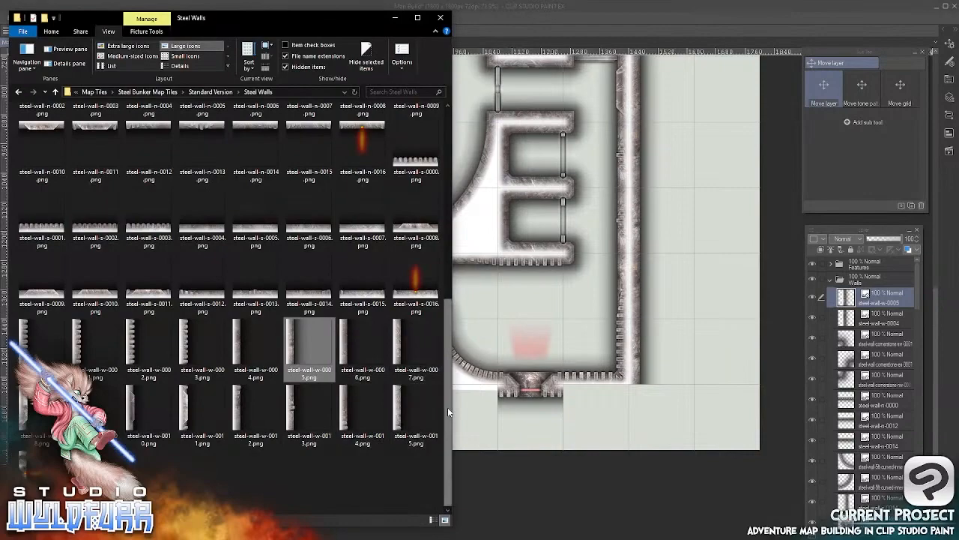
{"action": "left_click_drag", "start_coordinate": [447, 407], "coordinate": [445, 310]}
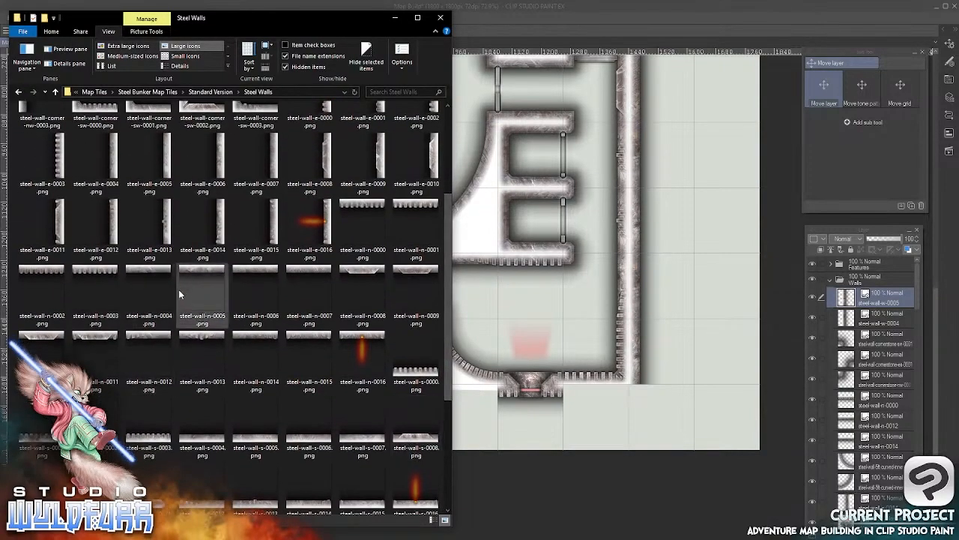
{"action": "left_click_drag", "start_coordinate": [140, 273], "coordinate": [855, 291]}
{"action": "left_click", "coordinate": [594, 18]}
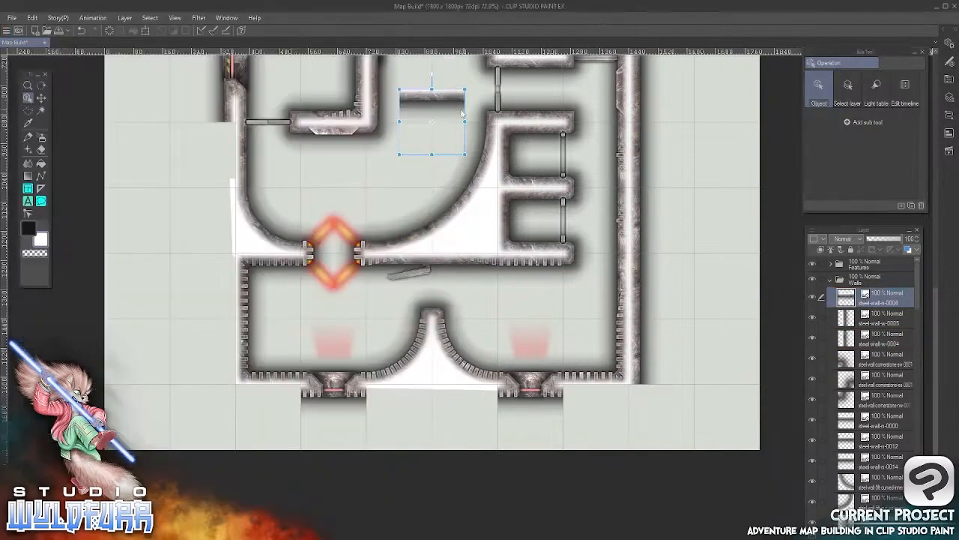
{"action": "left_click_drag", "start_coordinate": [431, 89], "coordinate": [620, 412]}
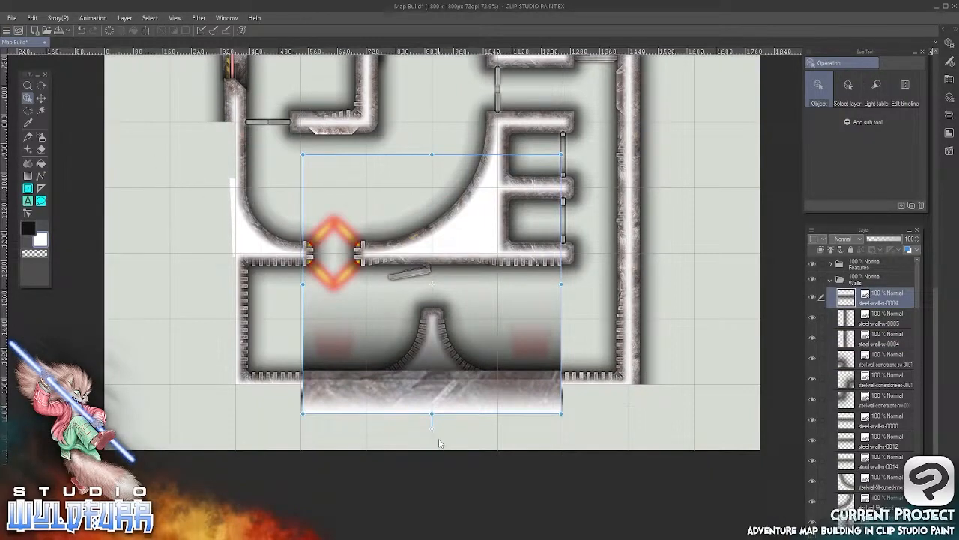
{"action": "left_click", "coordinate": [41, 98]}
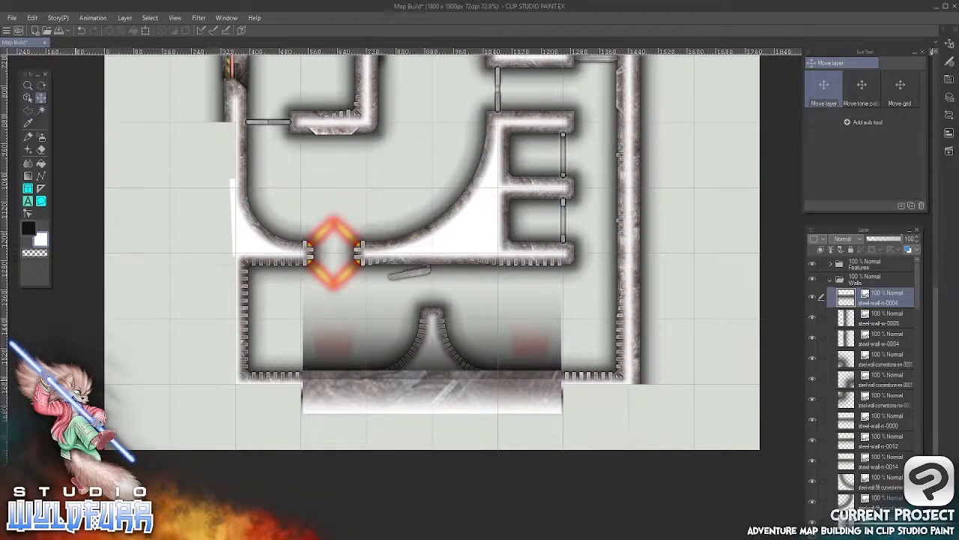
{"action": "left_click", "coordinate": [33, 18]}
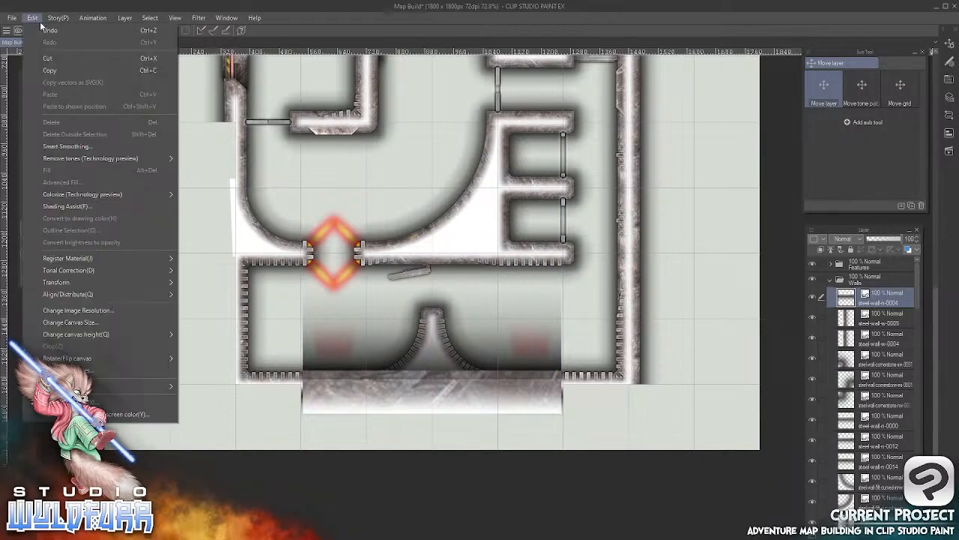
{"action": "left_click", "coordinate": [47, 33]}
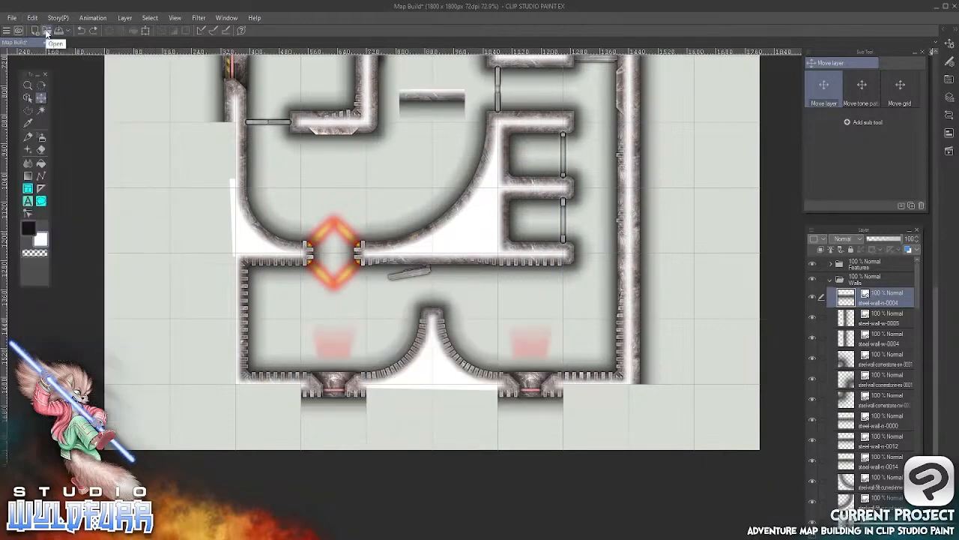
Place the steel-wall-n-0004 tile outside the south wall's east end, and import steel-wall-n-0005.png just west of the eastern doorway
{"action": "left_click_drag", "start_coordinate": [427, 98], "coordinate": [584, 395]}
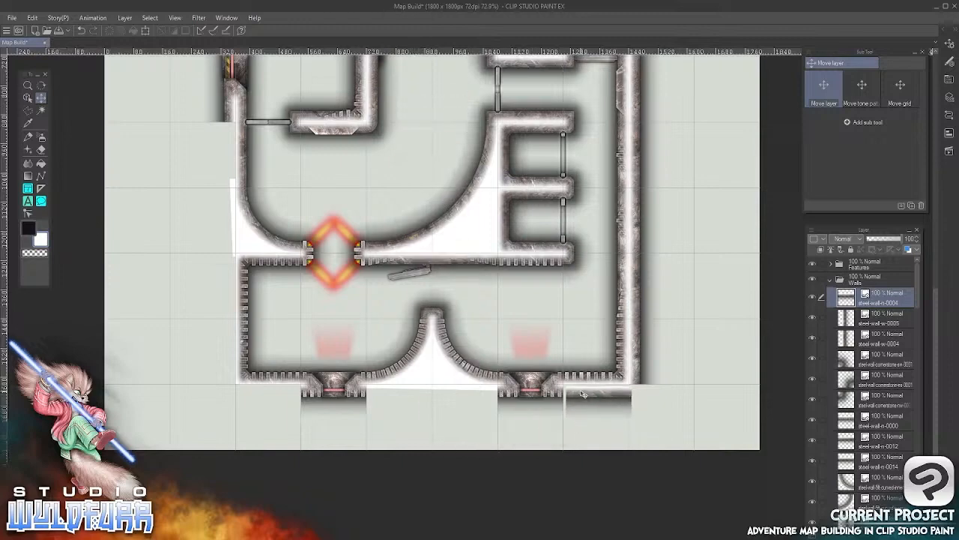
{"action": "key", "text": "alt+Tab"}
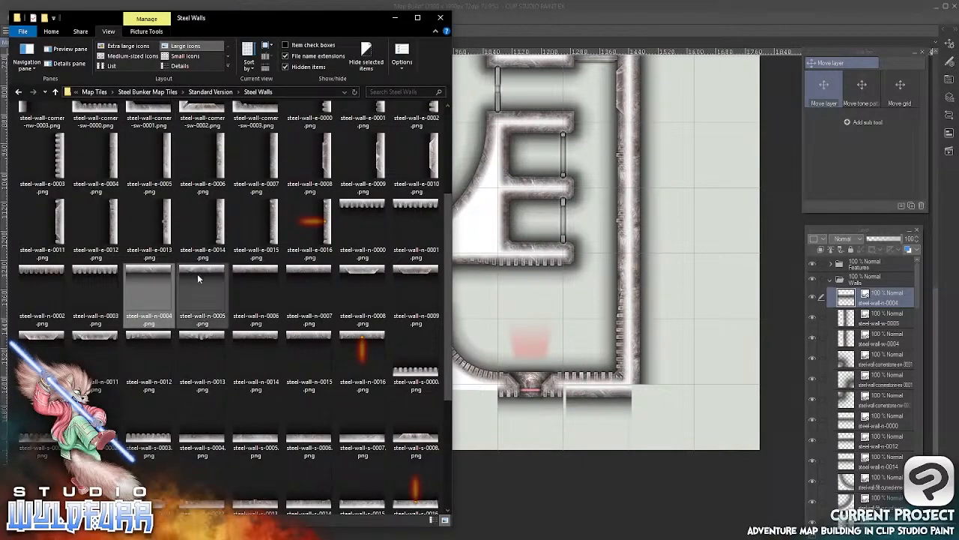
{"action": "left_click_drag", "start_coordinate": [201, 273], "coordinate": [508, 391]}
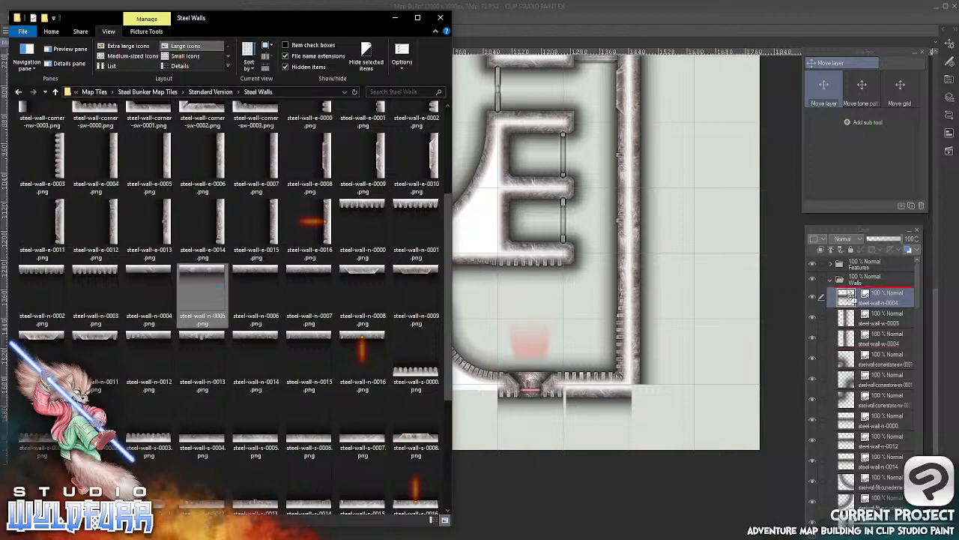
{"action": "key", "text": "o"}
{"action": "left_click", "coordinate": [494, 12]}
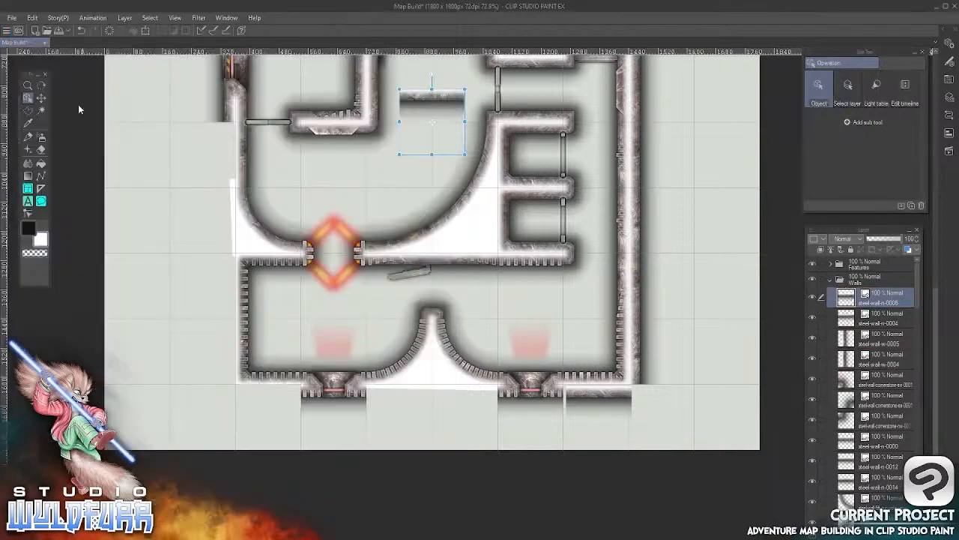
{"action": "left_click_drag", "start_coordinate": [422, 100], "coordinate": [457, 395]}
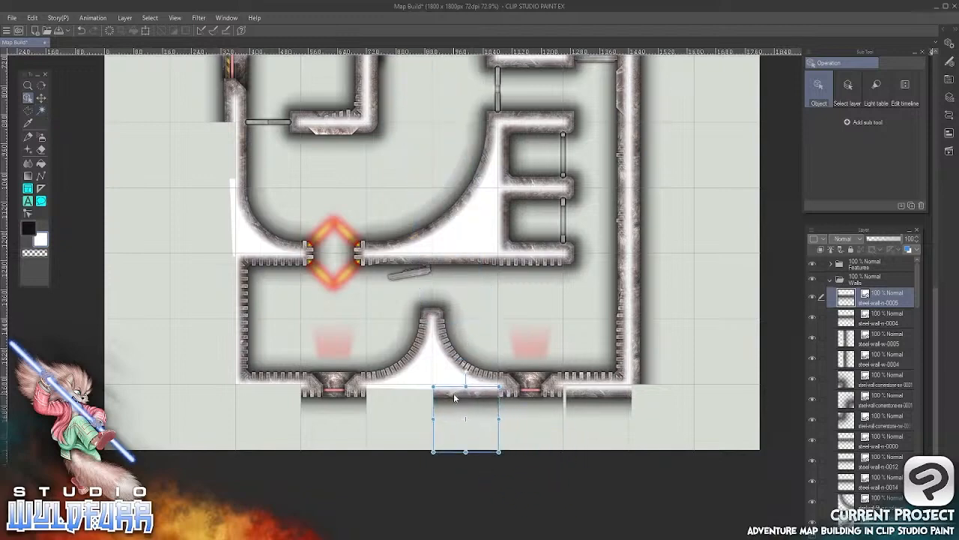
Import steel-wall-n-0006.png and place it outside the south wall, between the western doorway and the steel-wall-n-0005 tile
{"action": "key", "text": "alt+Tab"}
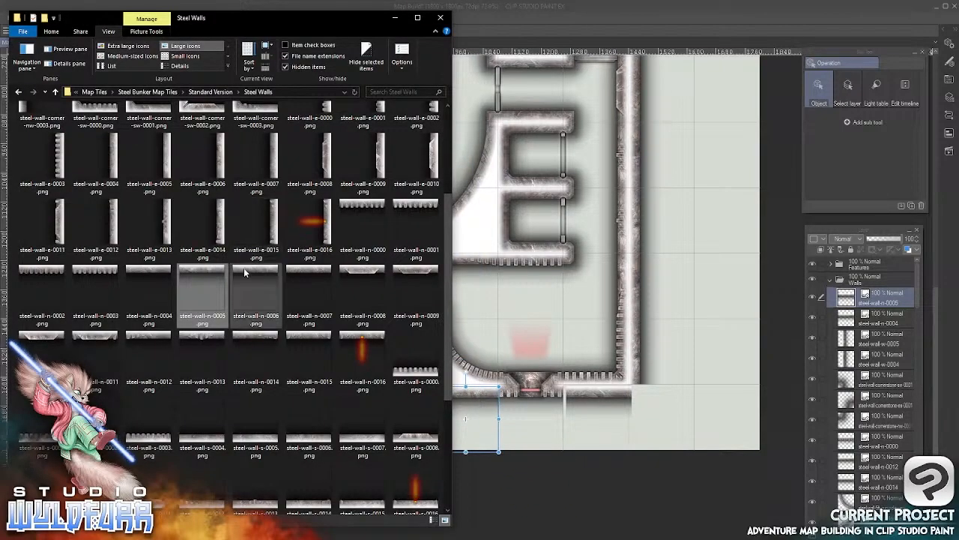
{"action": "left_click_drag", "start_coordinate": [242, 269], "coordinate": [876, 291]}
{"action": "left_click", "coordinate": [628, 15]}
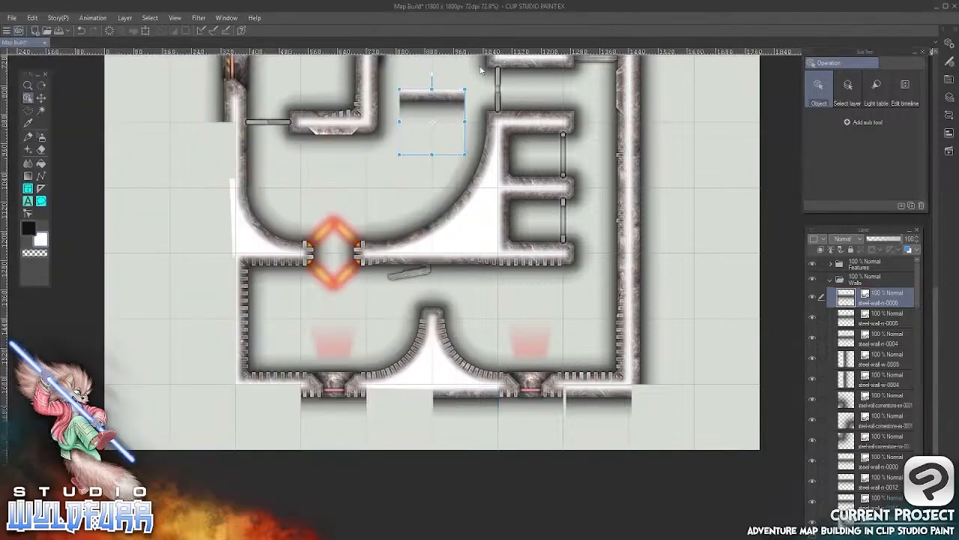
{"action": "left_click_drag", "start_coordinate": [413, 103], "coordinate": [378, 401]}
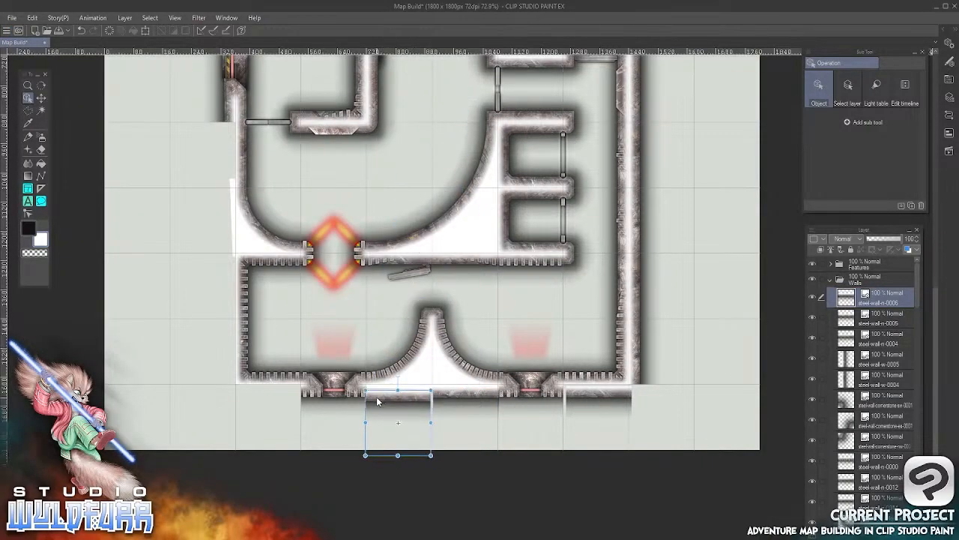
Import steel-wall-n-0007.png and place it outside the south wall's west end, beside the western doorway
{"action": "key", "text": "alt+Tab"}
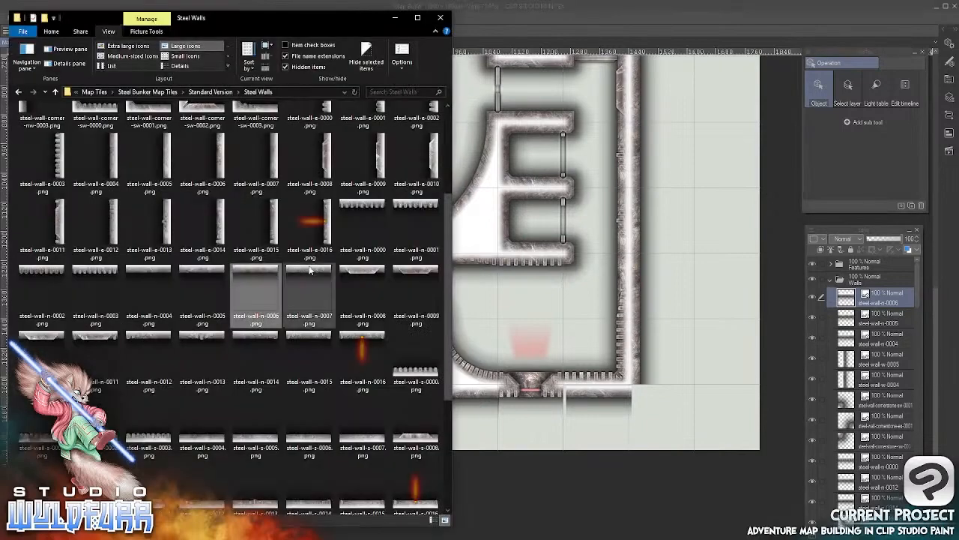
{"action": "left_click_drag", "start_coordinate": [302, 276], "coordinate": [853, 299]}
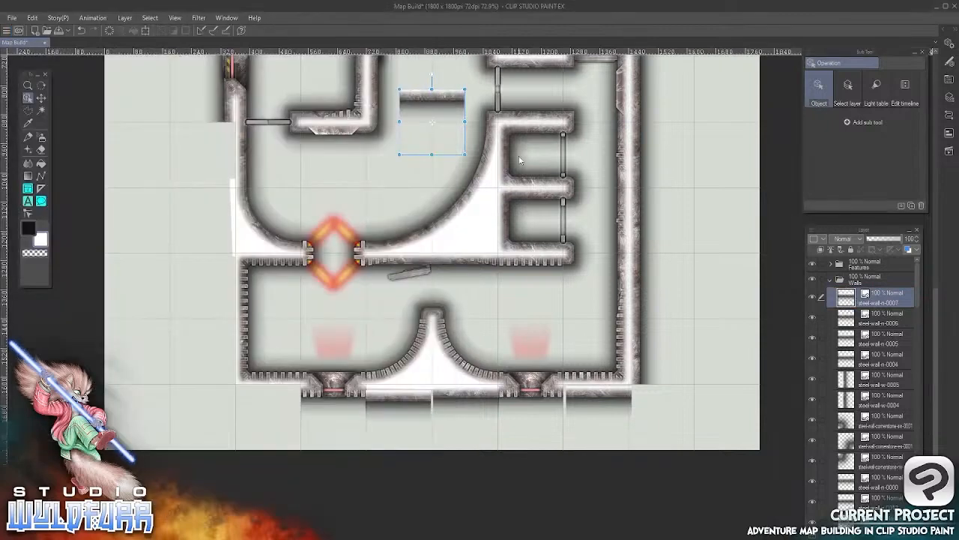
{"action": "left_click_drag", "start_coordinate": [435, 103], "coordinate": [273, 396]}
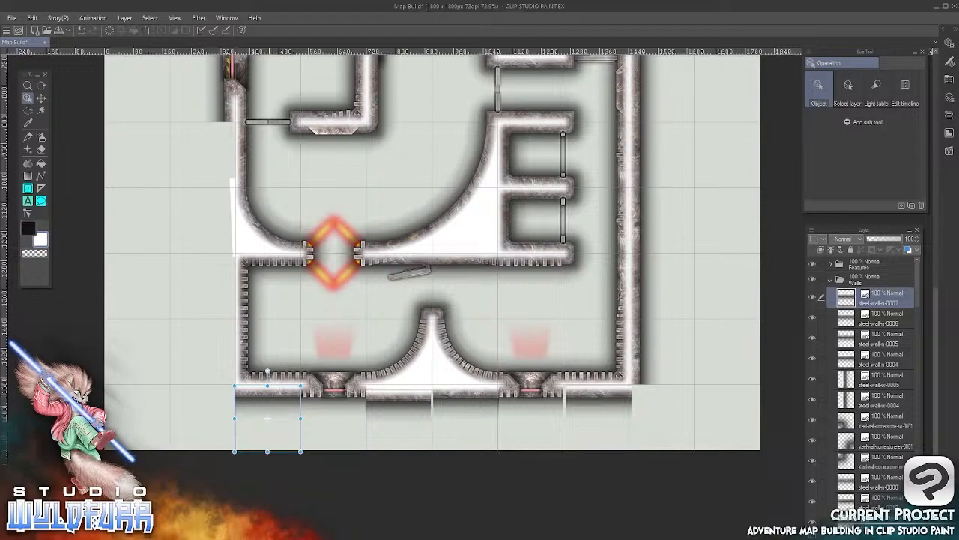
Import steel-wall-e-0007.png and place it against the west wall's outer side, directly below the existing outer section
{"action": "key", "text": "alt+Tab"}
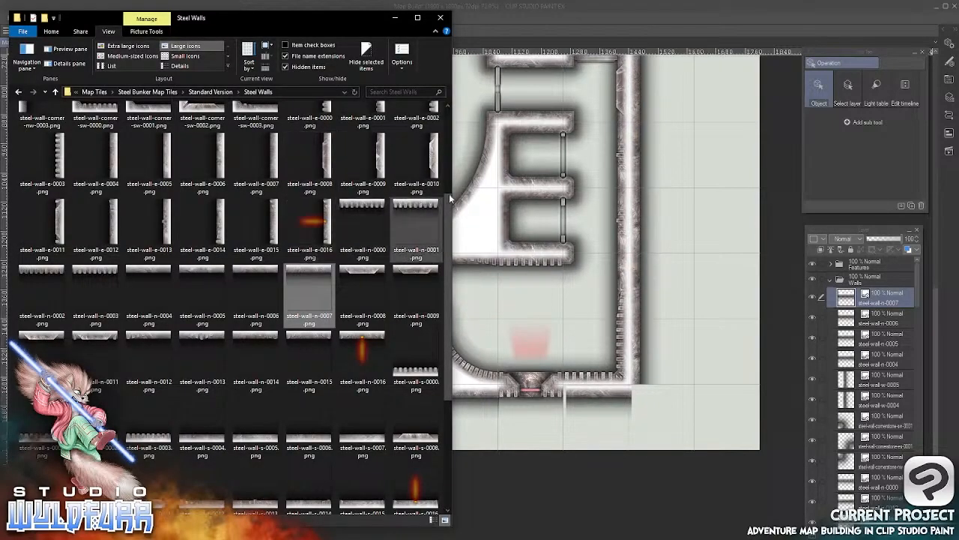
{"action": "scroll", "coordinate": [451, 207], "scroll_direction": "up", "scroll_amount": 1}
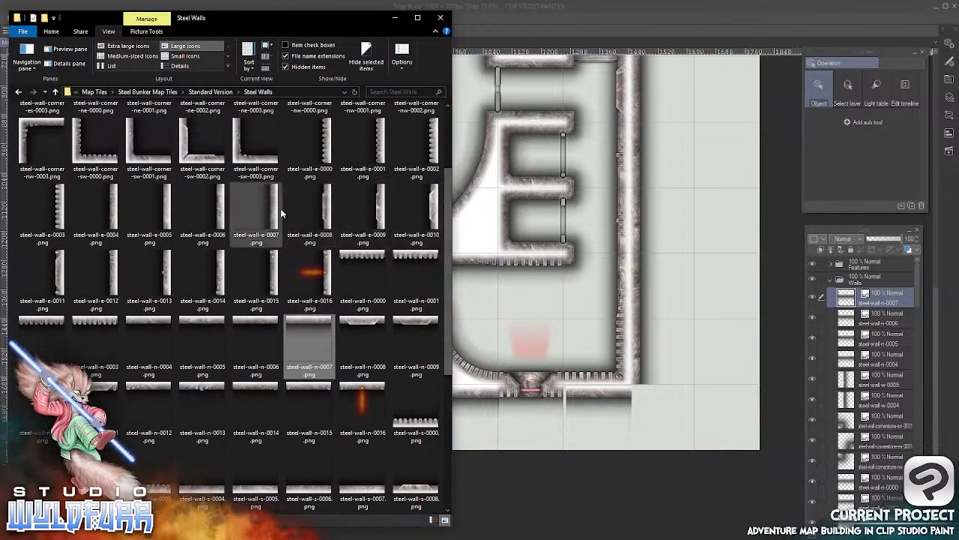
{"action": "left_click", "coordinate": [278, 208]}
{"action": "left_click_drag", "start_coordinate": [276, 204], "coordinate": [842, 337]}
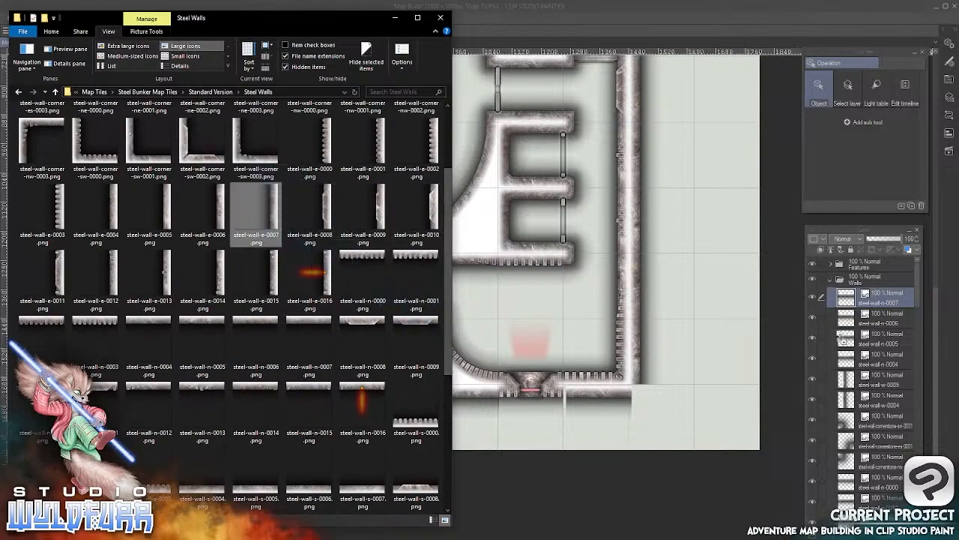
{"action": "left_click", "coordinate": [652, 12]}
{"action": "left_click_drag", "start_coordinate": [458, 120], "coordinate": [228, 156]}
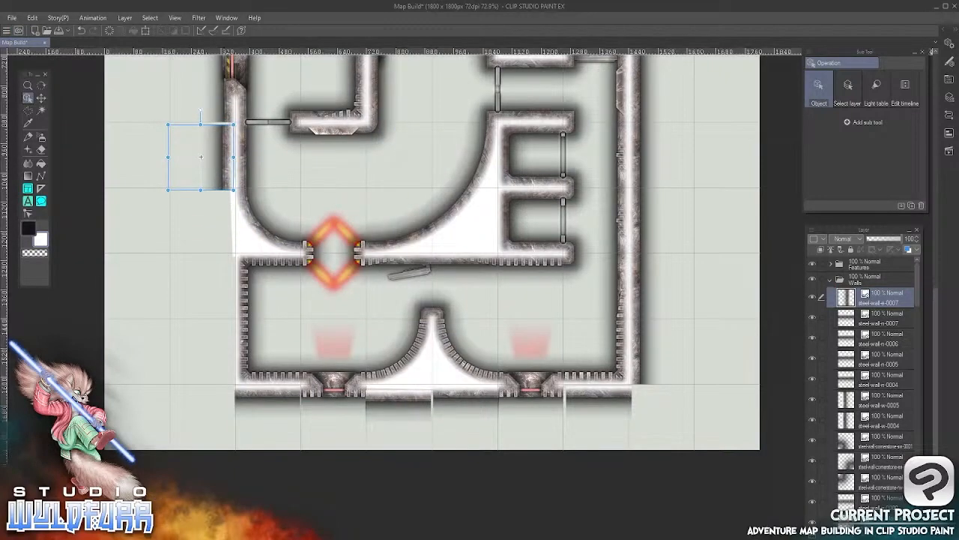
Import steel-wall-e-0006.png and place it directly below the steel-wall-e-0007 tile on the outer west wall
{"action": "key", "text": "alt+Tab"}
{"action": "left_click_drag", "start_coordinate": [216, 199], "coordinate": [845, 295]}
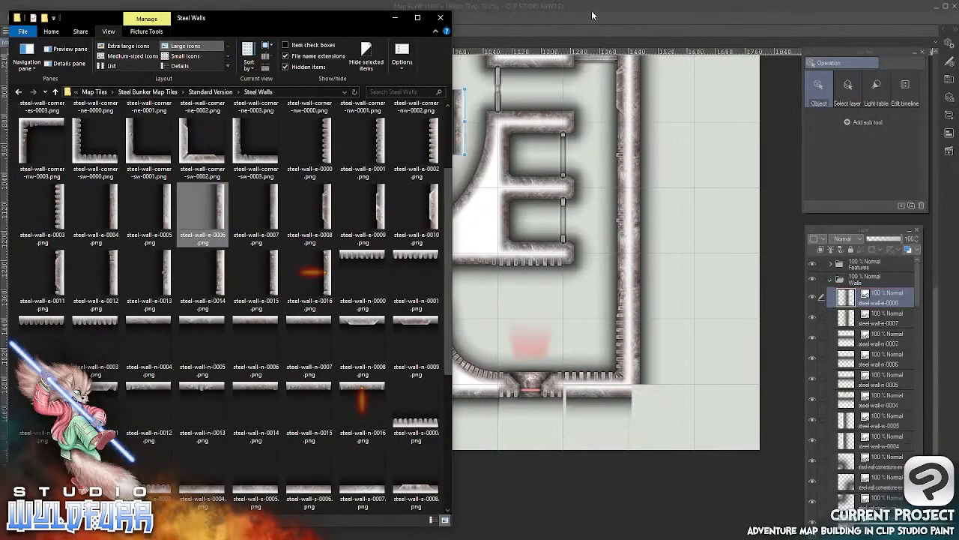
{"action": "left_click", "coordinate": [591, 10]}
{"action": "left_click_drag", "start_coordinate": [459, 114], "coordinate": [222, 223]}
Import steel-wall-e-0005.png and place it directly below the steel-wall-e-0006 tile on the outer west wall
{"action": "key", "text": "alt+Tab"}
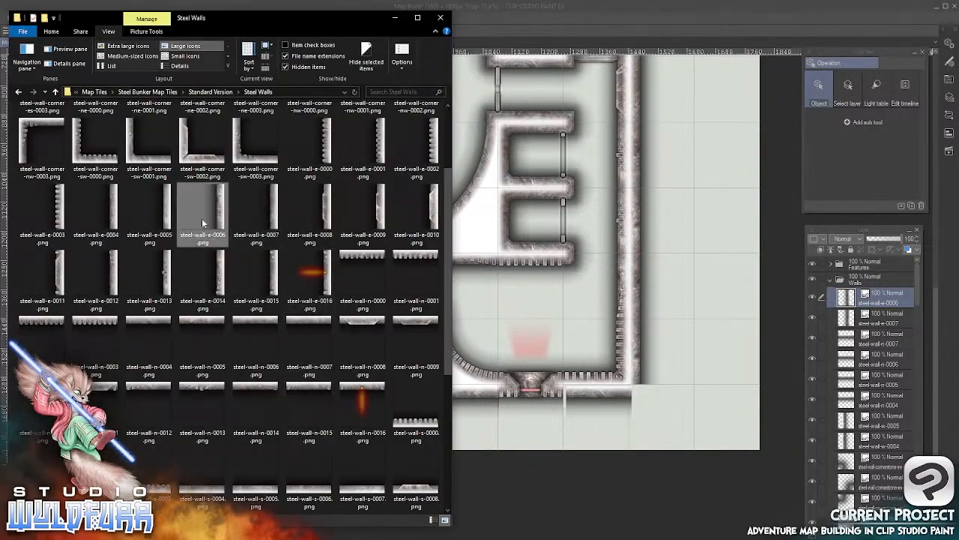
{"action": "left_click_drag", "start_coordinate": [166, 202], "coordinate": [843, 294]}
{"action": "left_click", "coordinate": [662, 13]}
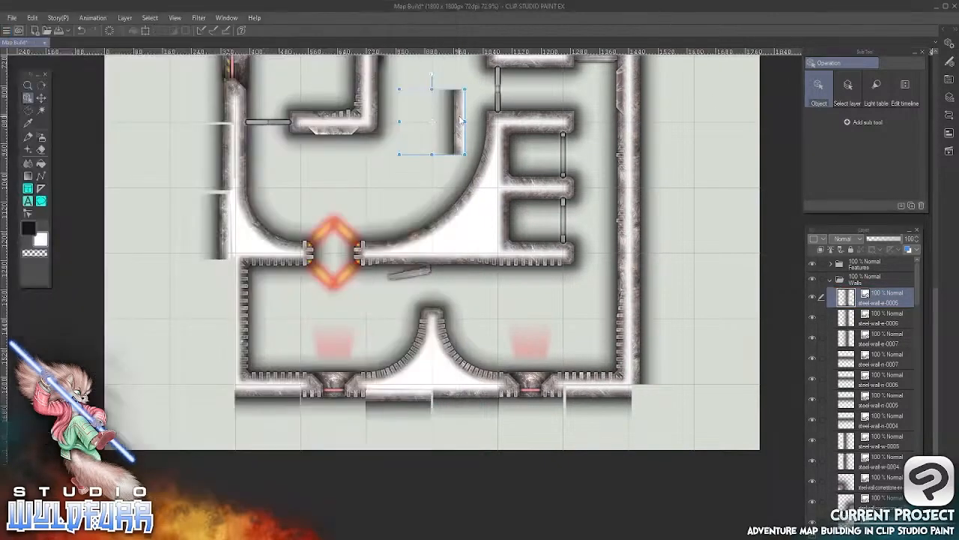
{"action": "left_click_drag", "start_coordinate": [459, 123], "coordinate": [227, 287]}
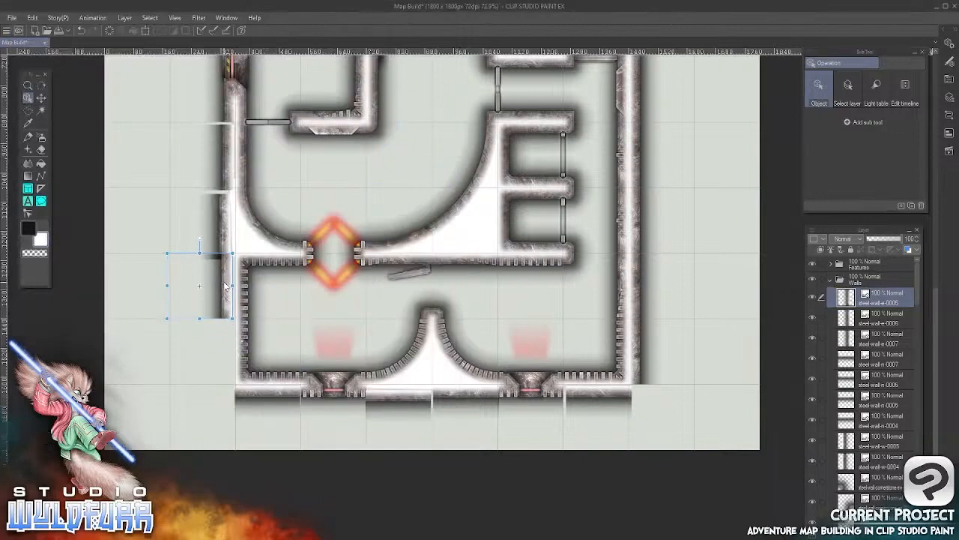
Import steel-wall-e-0004.png and place it below the steel-wall-e-0005 tile, extending the outer west wall to the southwest corner
{"action": "key", "text": "alt+Tab"}
{"action": "left_click", "coordinate": [114, 210]}
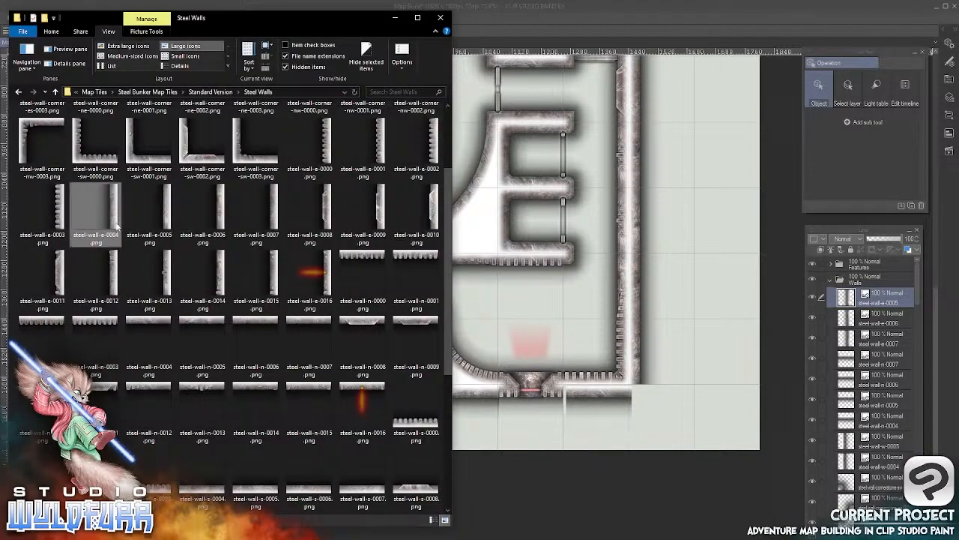
{"action": "left_click_drag", "start_coordinate": [116, 225], "coordinate": [845, 287]}
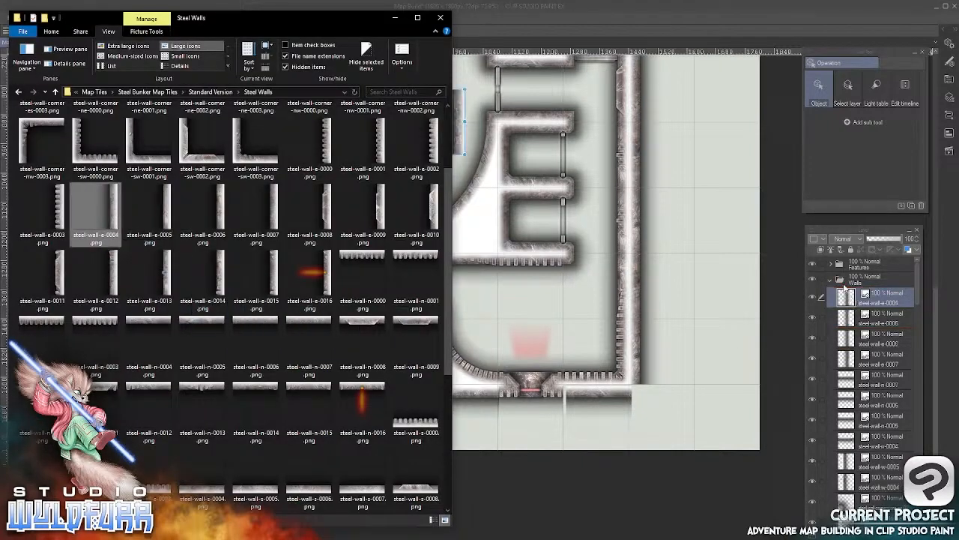
{"action": "left_click", "coordinate": [647, 9]}
{"action": "left_click_drag", "start_coordinate": [460, 135], "coordinate": [227, 367]}
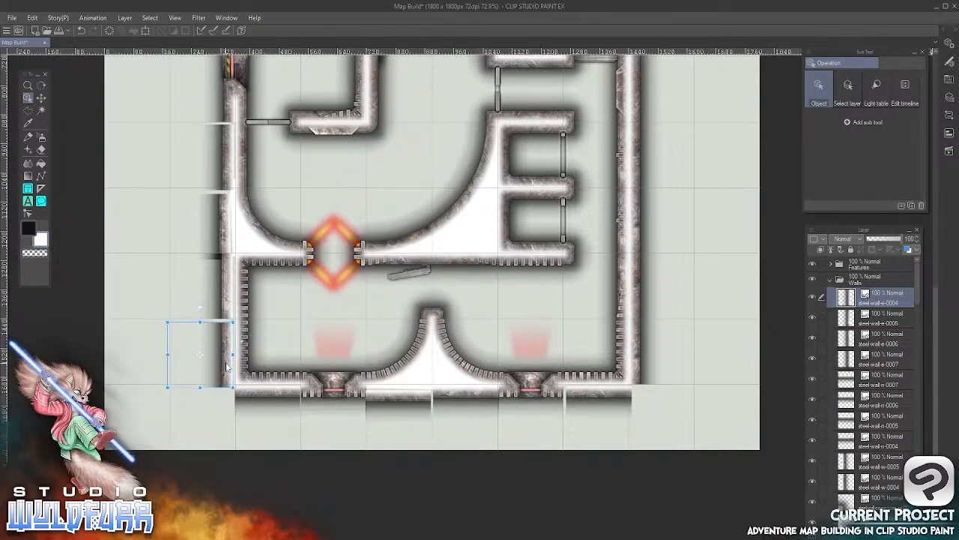
Import steel-wall-cornerstone-nw-0001.png from the Cornerstones & Doorways folder as the topmost layer in the Walls folder
{"action": "key", "text": "alt+Tab"}
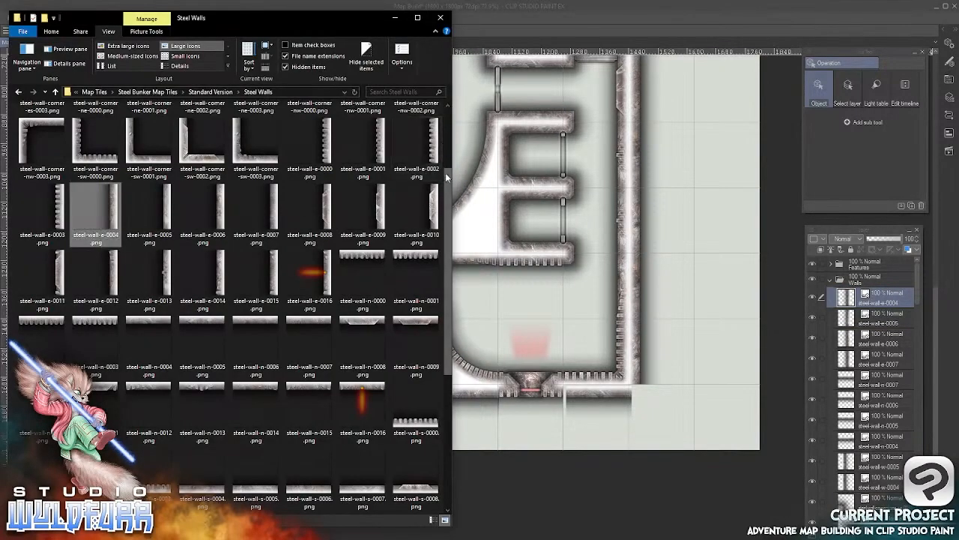
{"action": "left_click_drag", "start_coordinate": [445, 173], "coordinate": [445, 116]}
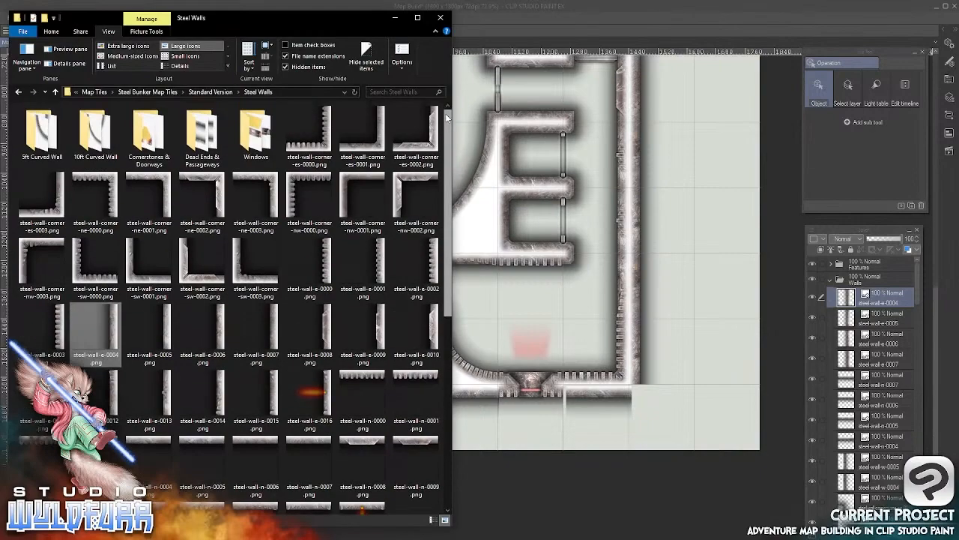
{"action": "double_click", "coordinate": [146, 141]}
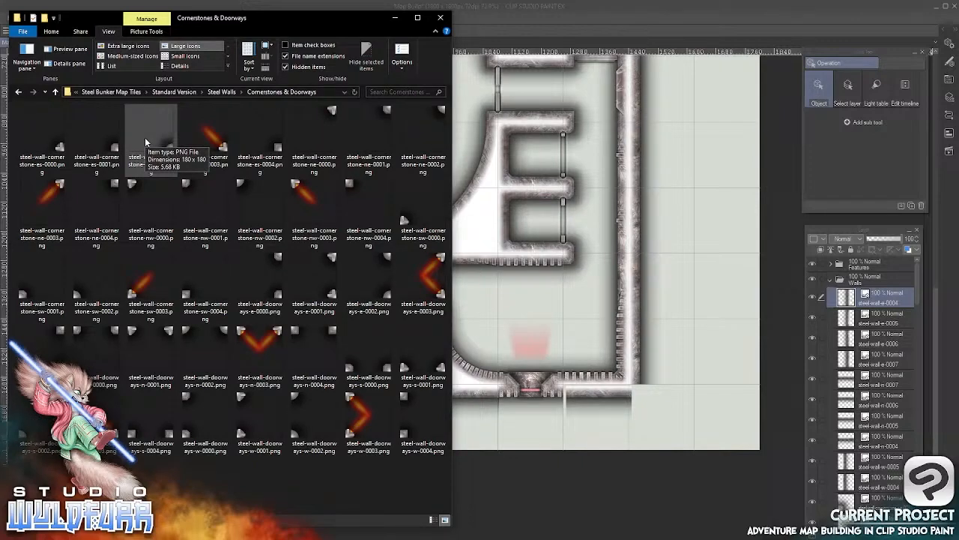
{"action": "left_click_drag", "start_coordinate": [146, 141], "coordinate": [701, 151]}
{"action": "left_click_drag", "start_coordinate": [673, 118], "coordinate": [626, 137]}
{"action": "scroll", "coordinate": [606, 220], "scroll_direction": "down", "scroll_amount": 1}
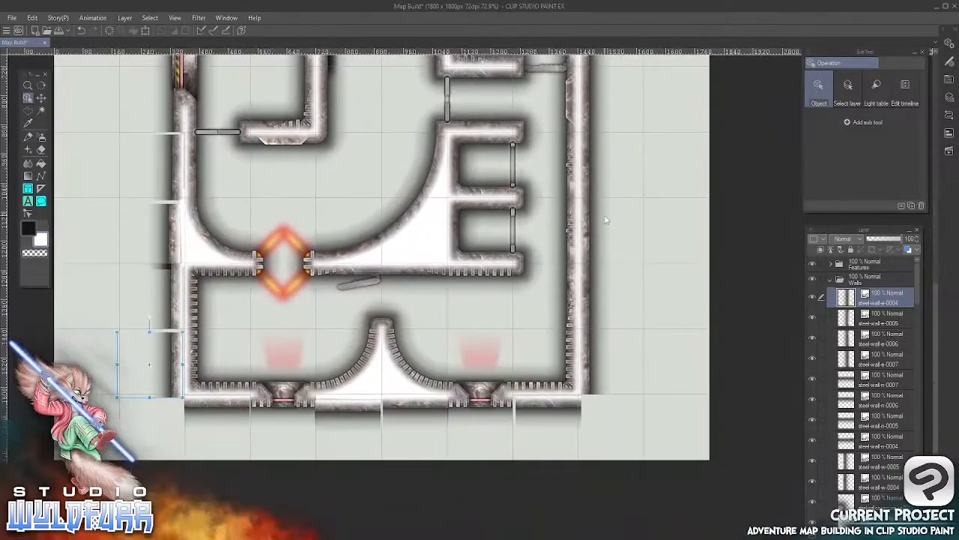
{"action": "key", "text": "alt+Tab"}
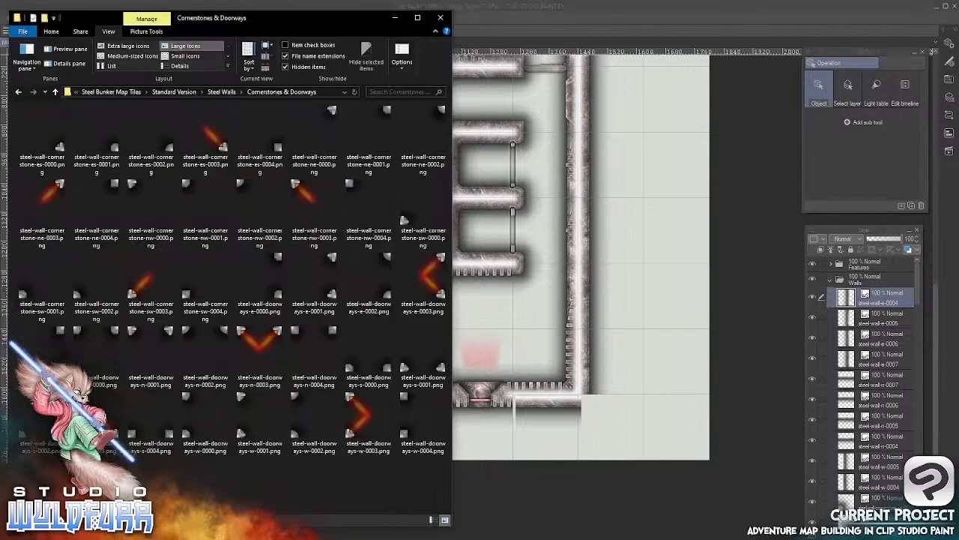
{"action": "left_click_drag", "start_coordinate": [211, 225], "coordinate": [845, 293]}
{"action": "left_click", "coordinate": [607, 20]}
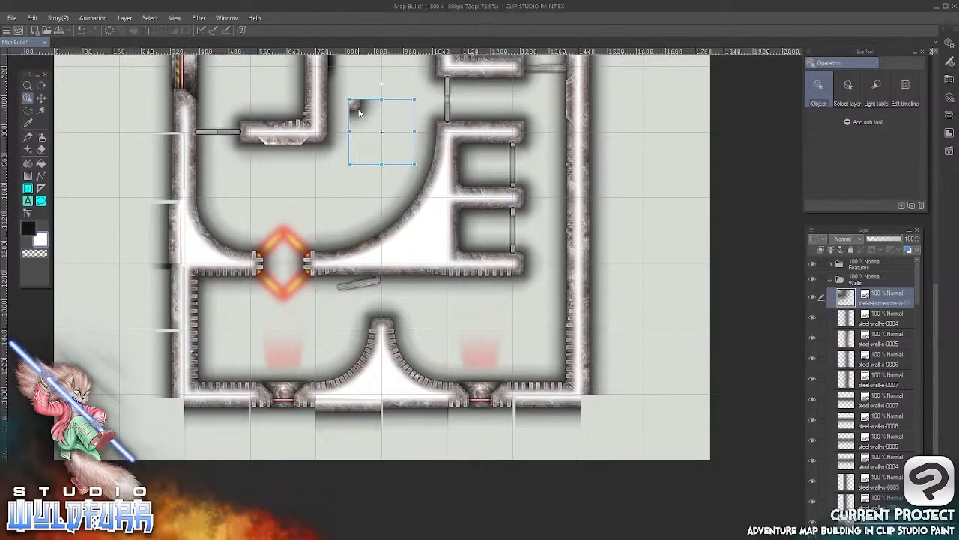
Place the steel-wall-cornerstone-nw-0001 tile near the outer southeast corner and import steel-wall-cornerstone-ne-0001.png for the outer southwest corner
{"action": "left_click_drag", "start_coordinate": [358, 111], "coordinate": [594, 405]}
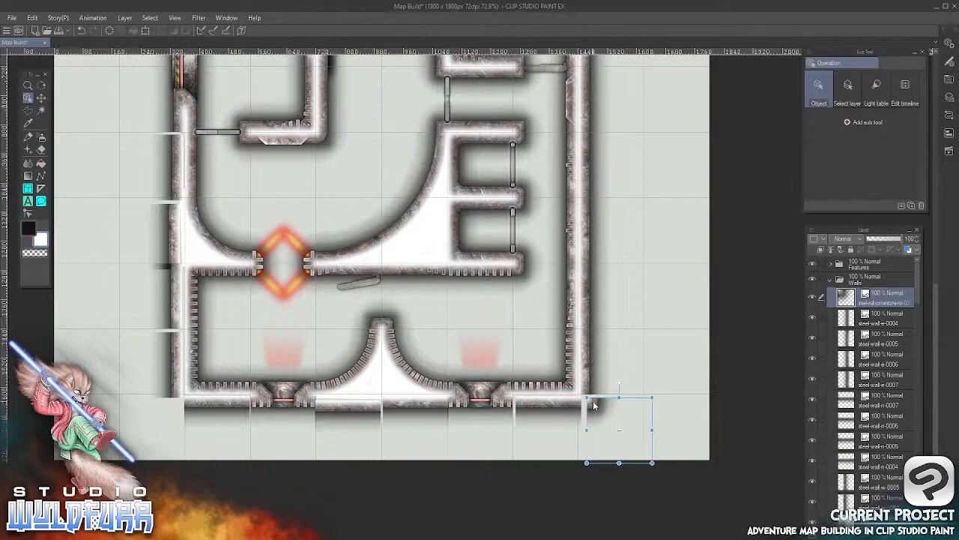
{"action": "key", "text": "alt+Tab"}
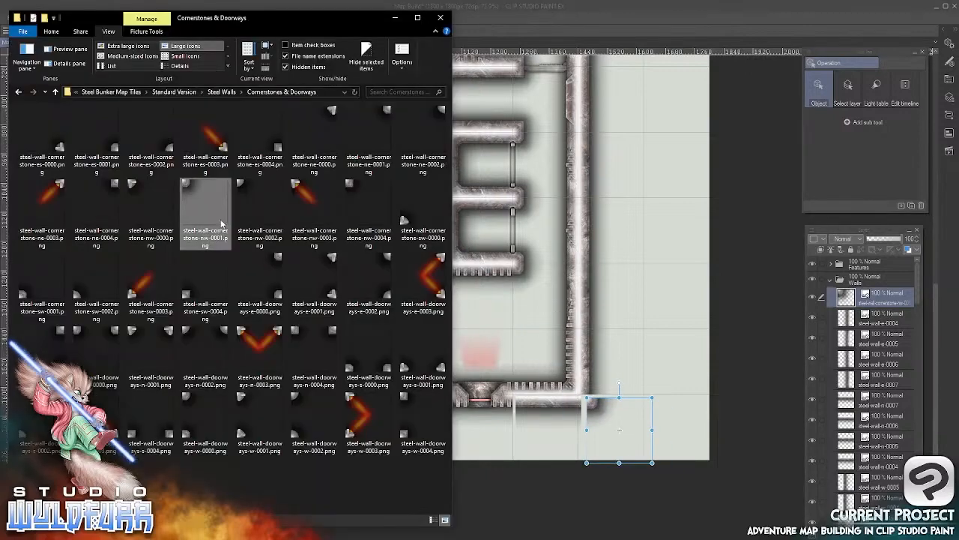
{"action": "left_click", "coordinate": [385, 113]}
{"action": "left_click_drag", "start_coordinate": [386, 115], "coordinate": [849, 295]}
{"action": "left_click", "coordinate": [602, 13]}
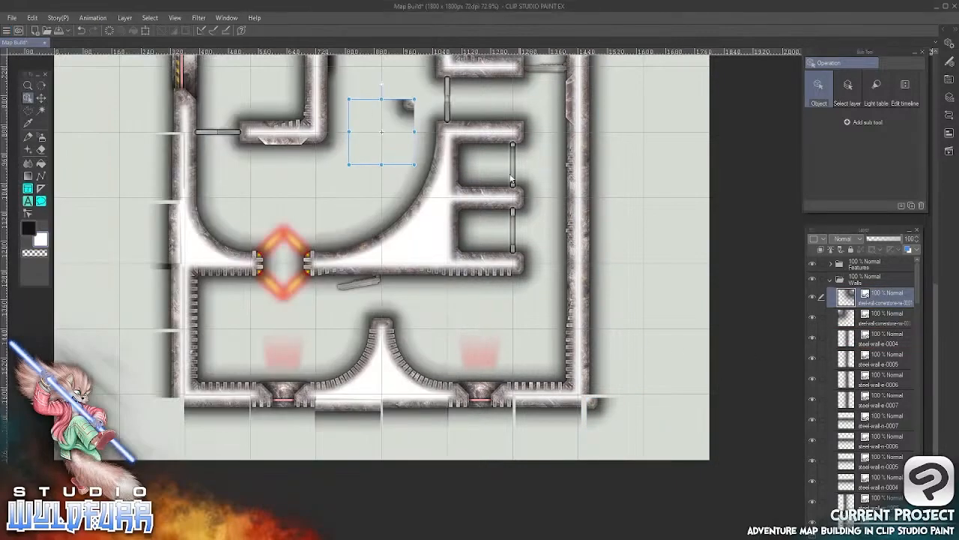
{"action": "left_click_drag", "start_coordinate": [411, 110], "coordinate": [172, 415]}
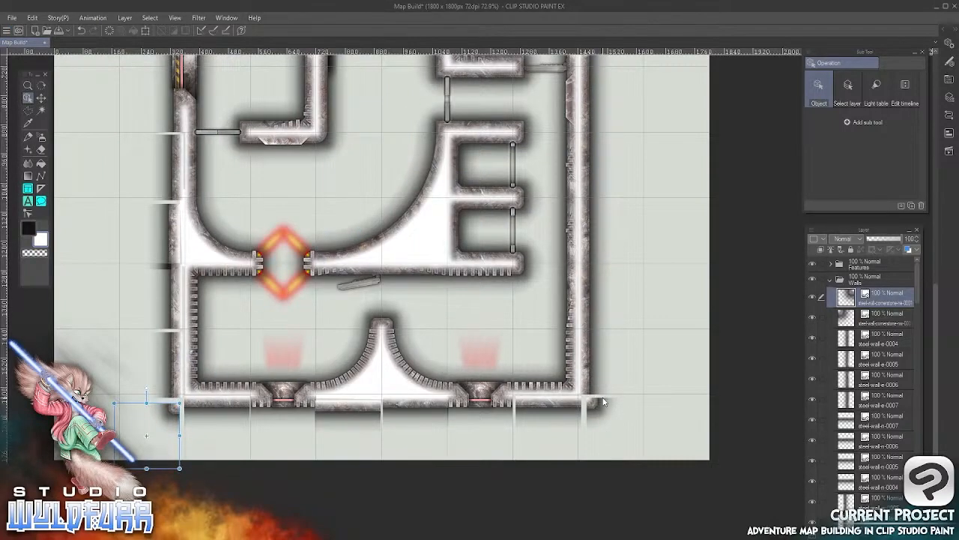
Move the steel-wall-e-0006 tile on the outer west wall up and inward to close the gap below the steel-wall-e-0007 tile
{"action": "scroll", "coordinate": [192, 215], "scroll_direction": "up", "scroll_amount": 6}
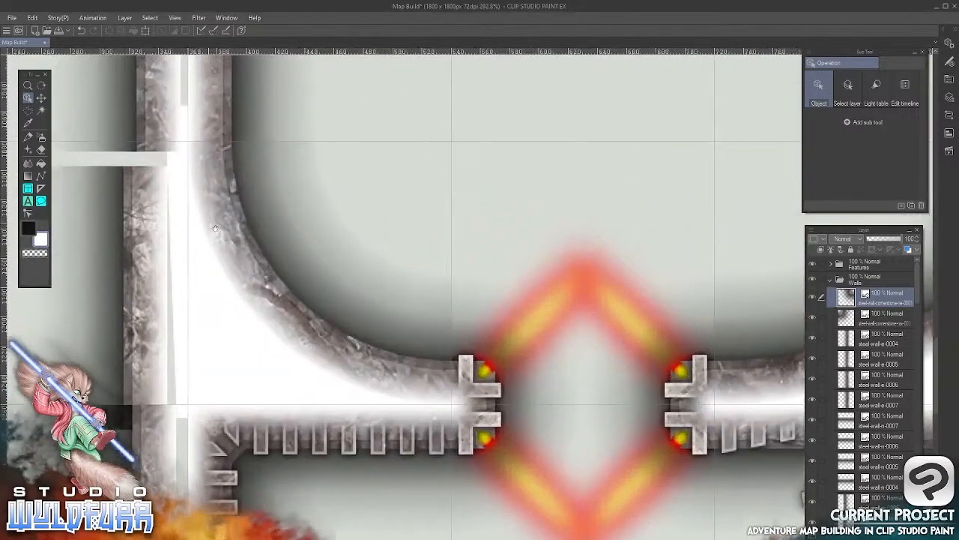
{"action": "left_click_drag", "start_coordinate": [215, 228], "coordinate": [510, 303]}
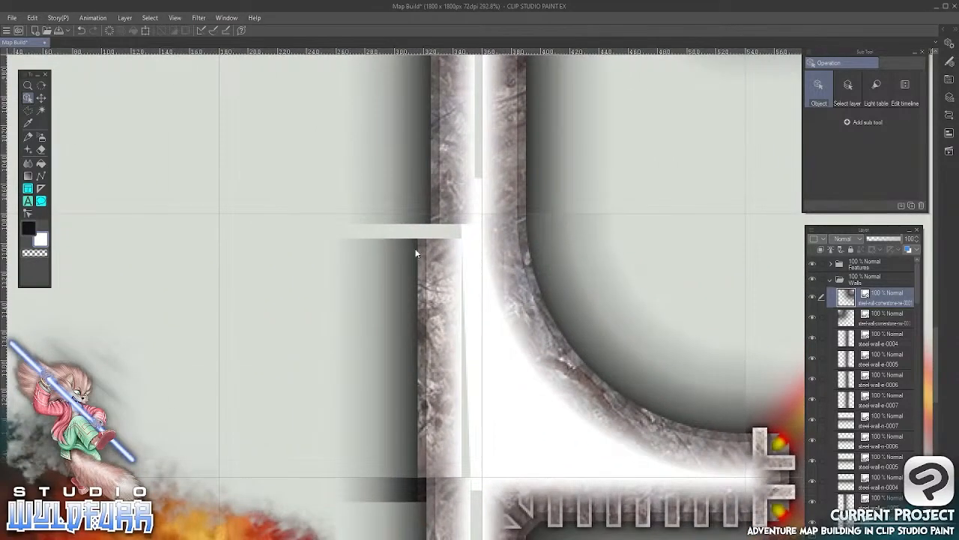
{"action": "left_click", "coordinate": [425, 290]}
{"action": "left_click_drag", "start_coordinate": [425, 289], "coordinate": [439, 281]}
Align the steel-wall-e-0007 tile on the outer west wall with the grid cell beside the interior door
{"action": "key", "text": "space"}
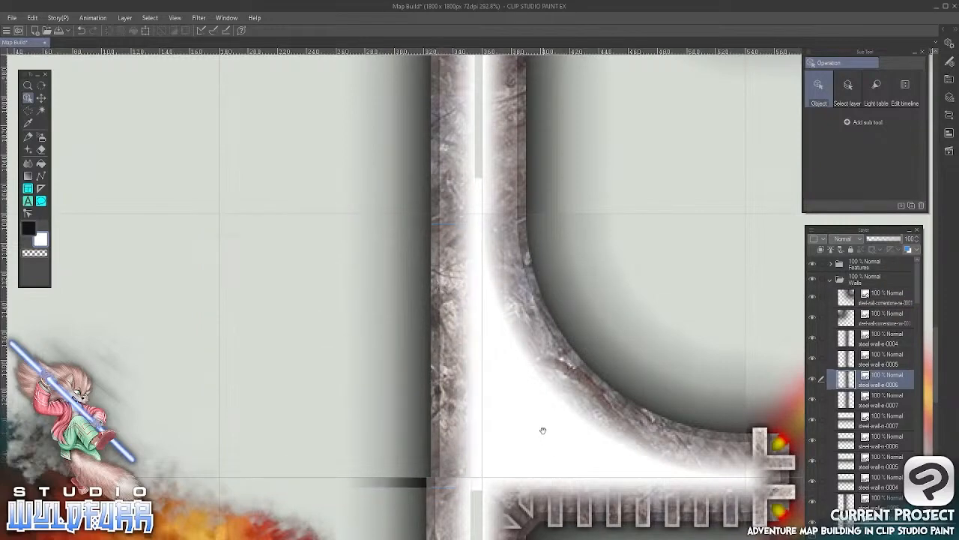
{"action": "left_click_drag", "start_coordinate": [574, 170], "coordinate": [540, 422]}
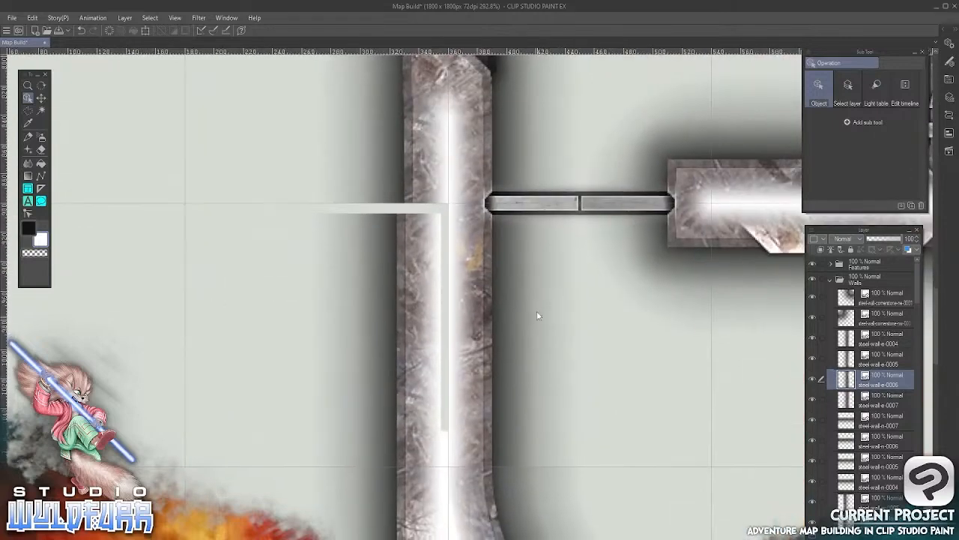
{"action": "left_click", "coordinate": [422, 233]}
{"action": "left_click_drag", "start_coordinate": [417, 228], "coordinate": [423, 220]}
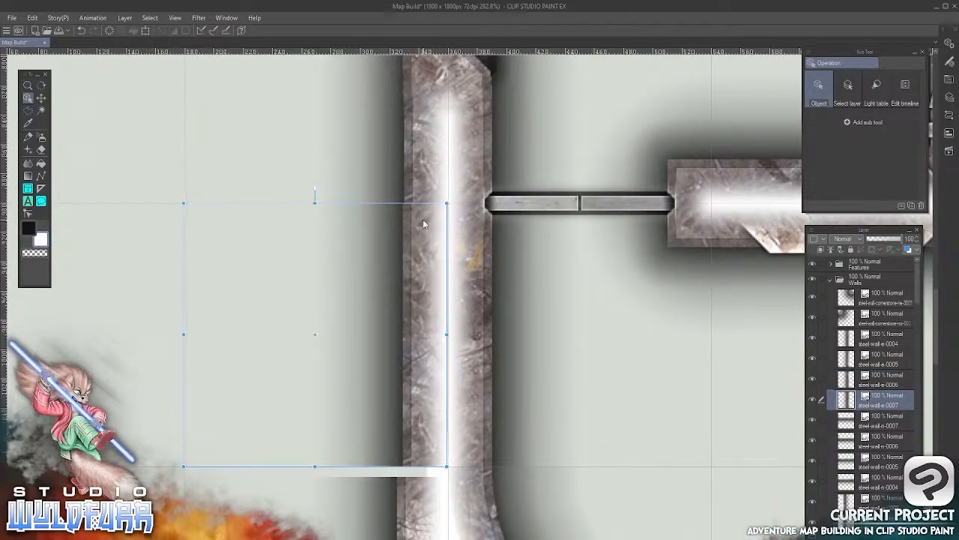
Nudge the steel-wall-e-0006 tile onto its grid cell, flush with the steel-wall-e-0007 tile above it
{"action": "scroll", "coordinate": [424, 221], "scroll_direction": "down", "scroll_amount": 5}
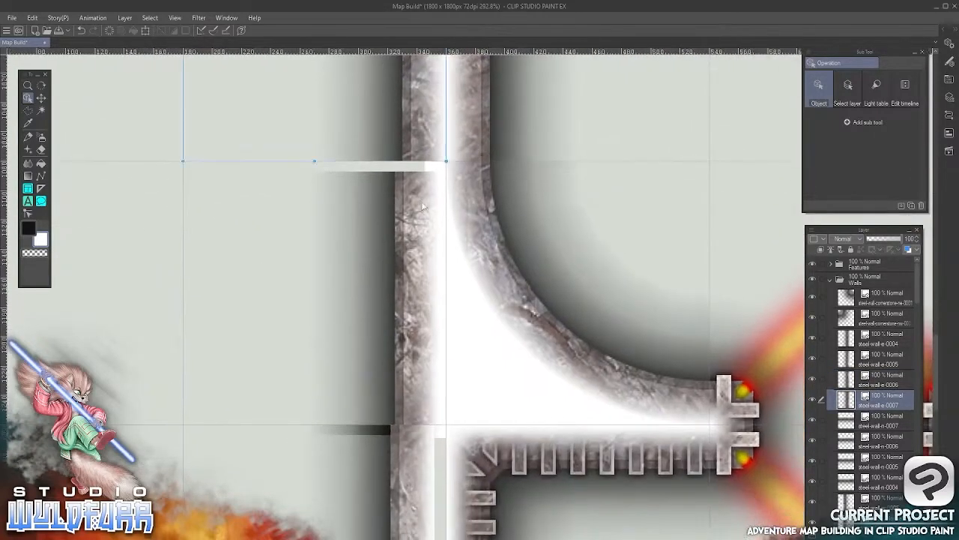
{"action": "left_click", "coordinate": [423, 207]}
{"action": "key", "text": "Right"}
{"action": "key", "text": "Right"}
{"action": "key", "text": "Right"}
{"action": "key", "text": "Right"}
{"action": "key", "text": "Right"}
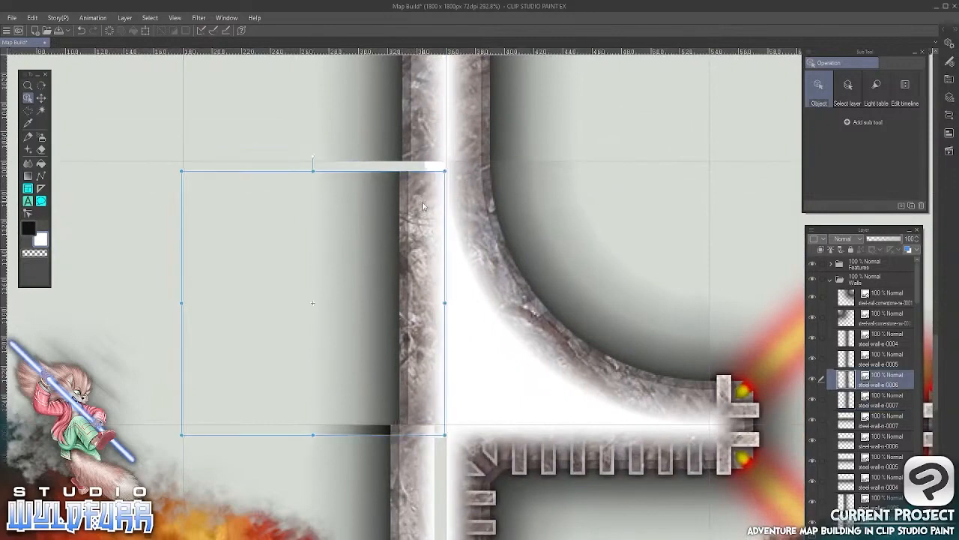
{"action": "key", "text": "Up"}
{"action": "key", "text": "Up"}
{"action": "key", "text": "Up"}
{"action": "key", "text": "Up"}
{"action": "key", "text": "Up"}
{"action": "key", "text": "Up"}
{"action": "key", "text": "Up"}
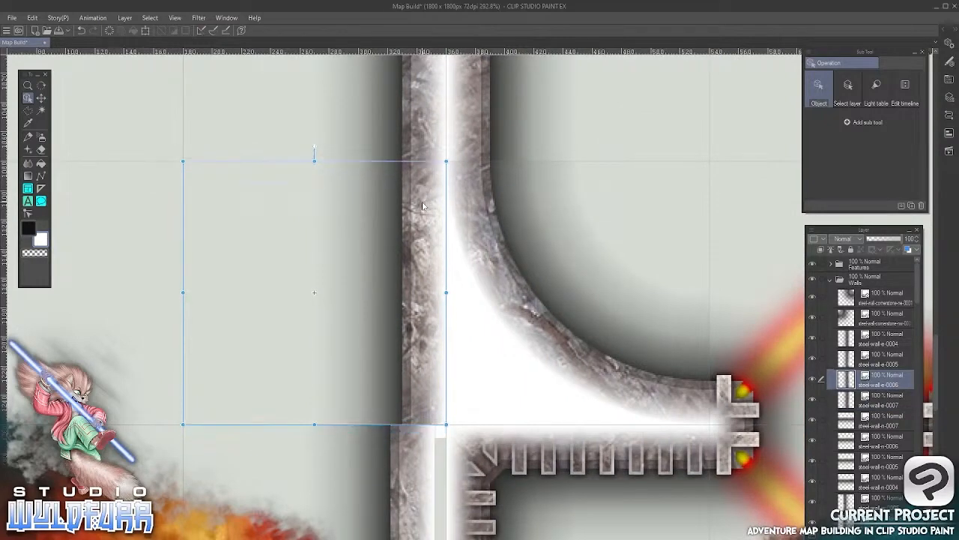
Nudge the steel-wall-e-0005 tile east onto the grid line, in line with the steel-wall-e-0006 tile above it
{"action": "key", "text": "space"}
{"action": "left_click_drag", "start_coordinate": [526, 445], "coordinate": [529, 128]}
{"action": "left_click", "coordinate": [413, 203]}
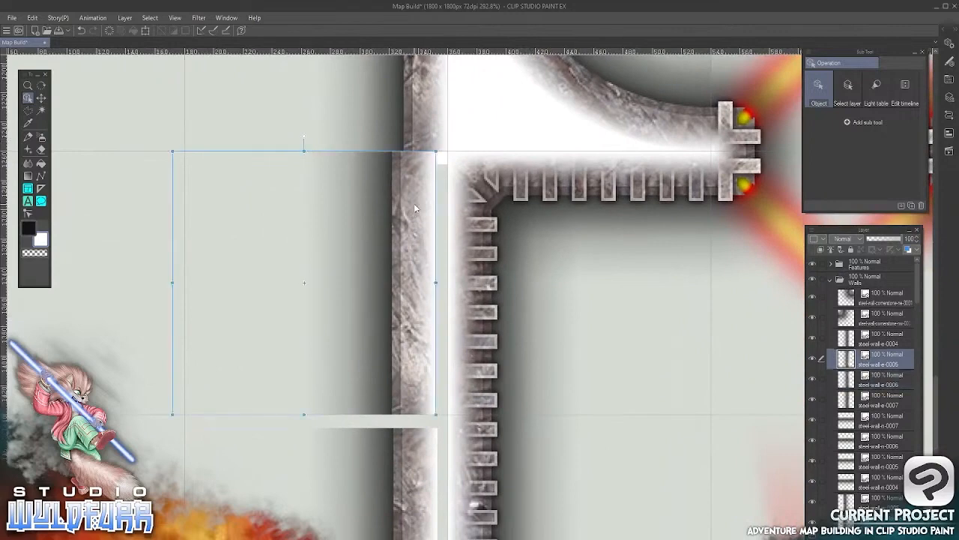
{"action": "key", "text": "Right"}
{"action": "key", "text": "Right"}
{"action": "key", "text": "Right"}
{"action": "key", "text": "Right"}
{"action": "key", "text": "Right"}
{"action": "key", "text": "Right"}
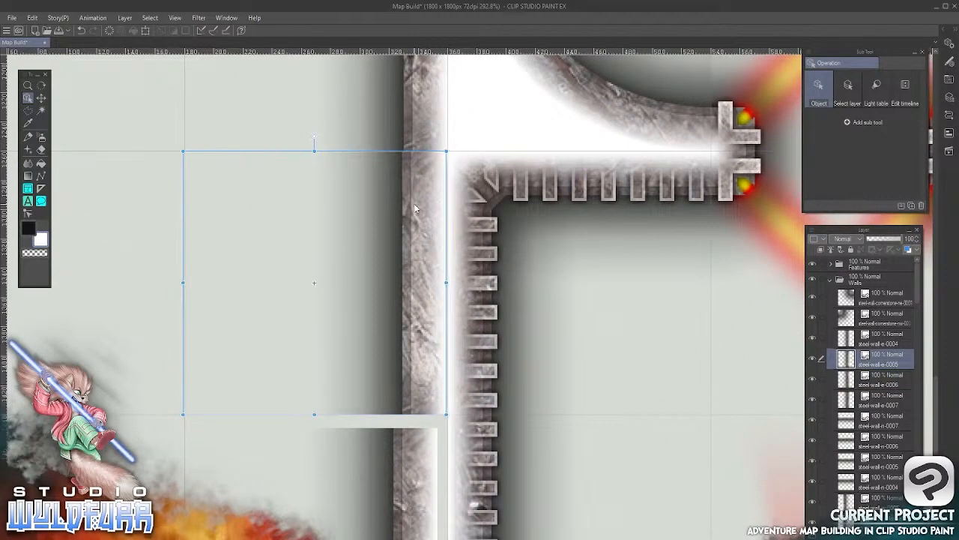
Nudge the steel-wall-e-0004 tile up and east onto its grid cell at the lower end of the outer west wall
{"action": "key", "text": "space"}
{"action": "left_click_drag", "start_coordinate": [521, 429], "coordinate": [533, 86]}
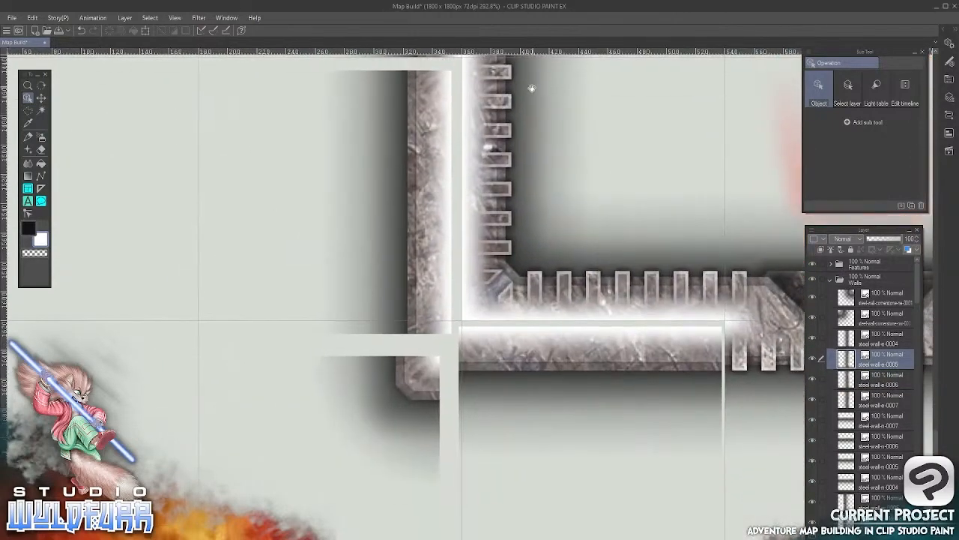
{"action": "left_click", "coordinate": [434, 160]}
{"action": "key", "text": "space"}
{"action": "left_click_drag", "start_coordinate": [442, 141], "coordinate": [426, 259]}
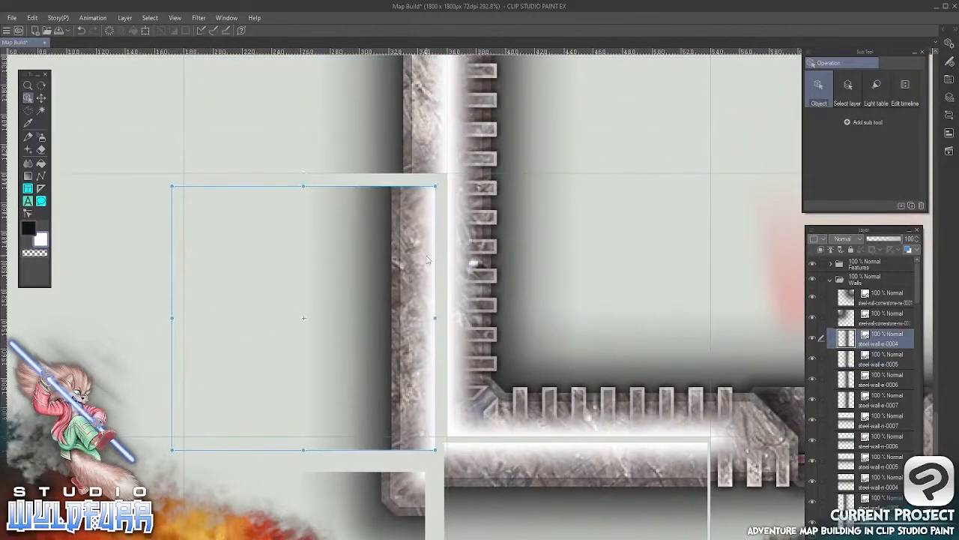
{"action": "key", "text": "Up"}
{"action": "key", "text": "Up"}
{"action": "key", "text": "Up"}
{"action": "key", "text": "Up"}
{"action": "key", "text": "Up"}
{"action": "key", "text": "Up"}
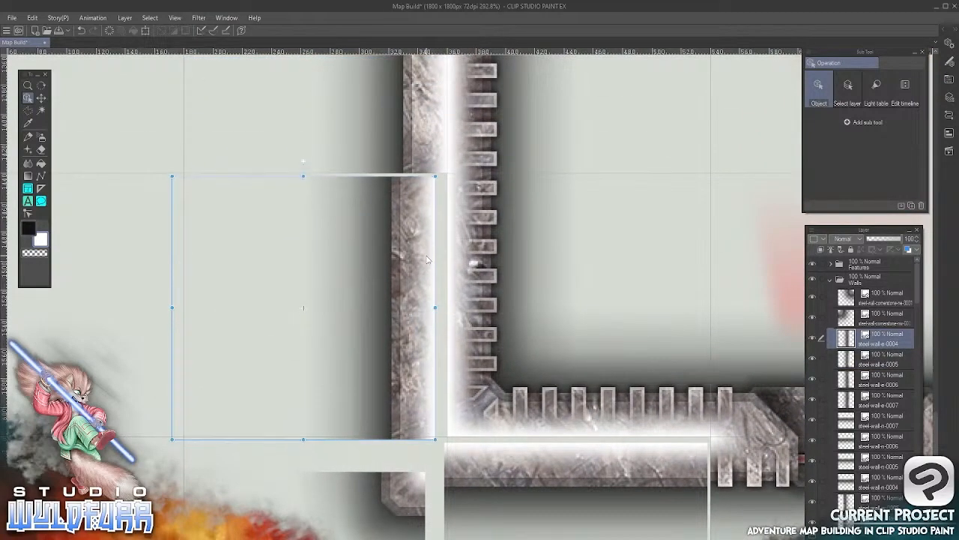
{"action": "key", "text": "Right"}
{"action": "key", "text": "Right"}
{"action": "key", "text": "Right"}
{"action": "key", "text": "Right"}
{"action": "key", "text": "Right"}
{"action": "key", "text": "Right"}
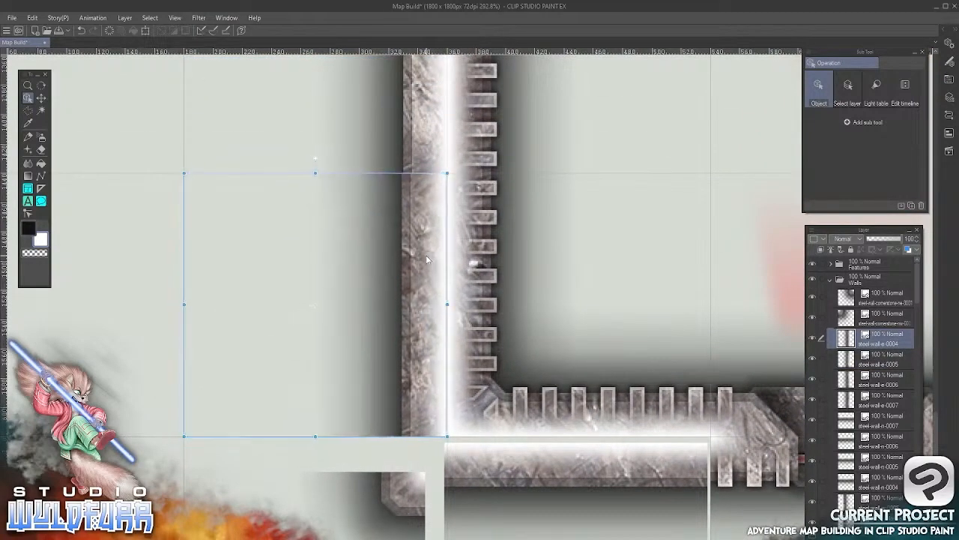
Nudge the steel-wall-cornerstone-ne-0001 tile onto the southwest corner grid cell, flush with the west wall
{"action": "key", "text": "space"}
{"action": "left_click_drag", "start_coordinate": [425, 256], "coordinate": [401, 39]}
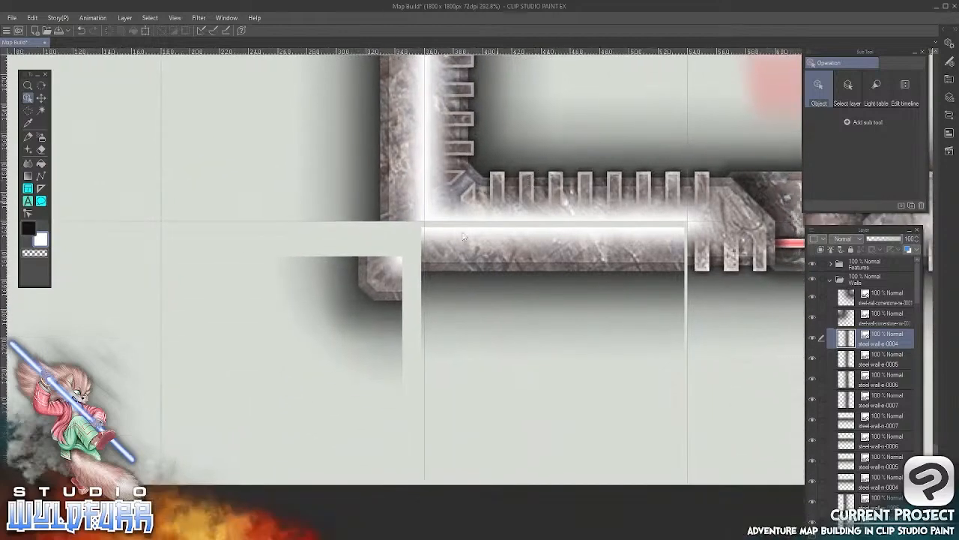
{"action": "left_click", "coordinate": [381, 275]}
{"action": "key", "text": "Up"}
{"action": "key", "text": "Up"}
{"action": "key", "text": "Right"}
{"action": "key", "text": "Right"}
{"action": "key", "text": "Right"}
{"action": "key", "text": "Right"}
{"action": "key", "text": "Right"}
{"action": "key", "text": "Right"}
{"action": "key", "text": "Right"}
{"action": "key", "text": "Right"}
{"action": "key", "text": "Right"}
{"action": "key", "text": "Right"}
{"action": "key", "text": "Right"}
{"action": "key", "text": "Right"}
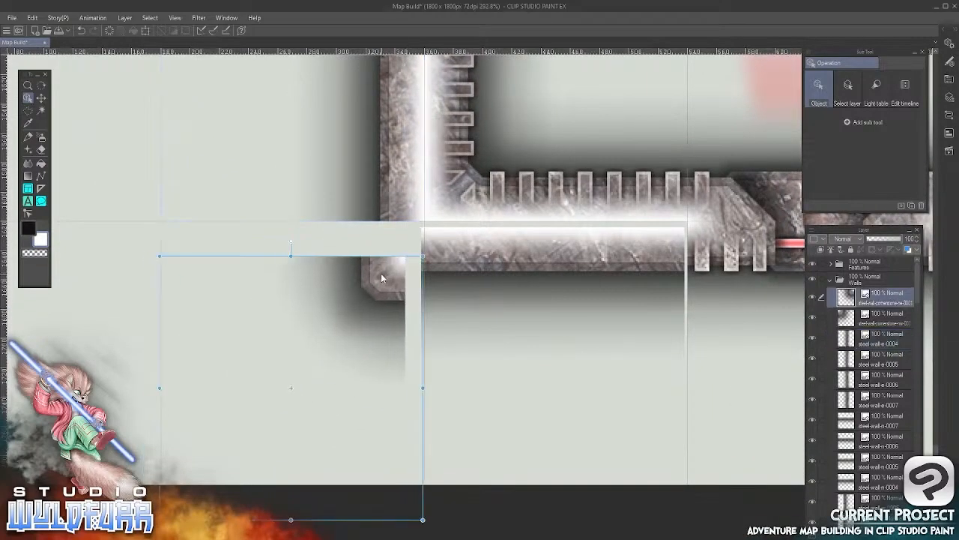
{"action": "key", "text": "Up"}
{"action": "key", "text": "Up"}
{"action": "key", "text": "Up"}
{"action": "key", "text": "Up"}
{"action": "key", "text": "Up"}
{"action": "key", "text": "Up"}
{"action": "key", "text": "Up"}
{"action": "key", "text": "Up"}
{"action": "key", "text": "Up"}
{"action": "key", "text": "Up"}
{"action": "key", "text": "Up"}
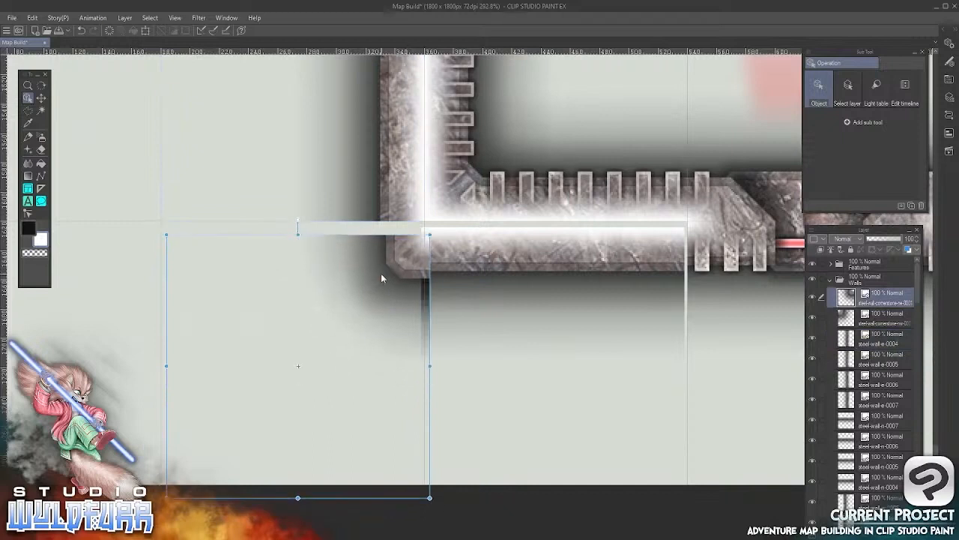
{"action": "key", "text": "Up"}
{"action": "key", "text": "Up"}
{"action": "key", "text": "Up"}
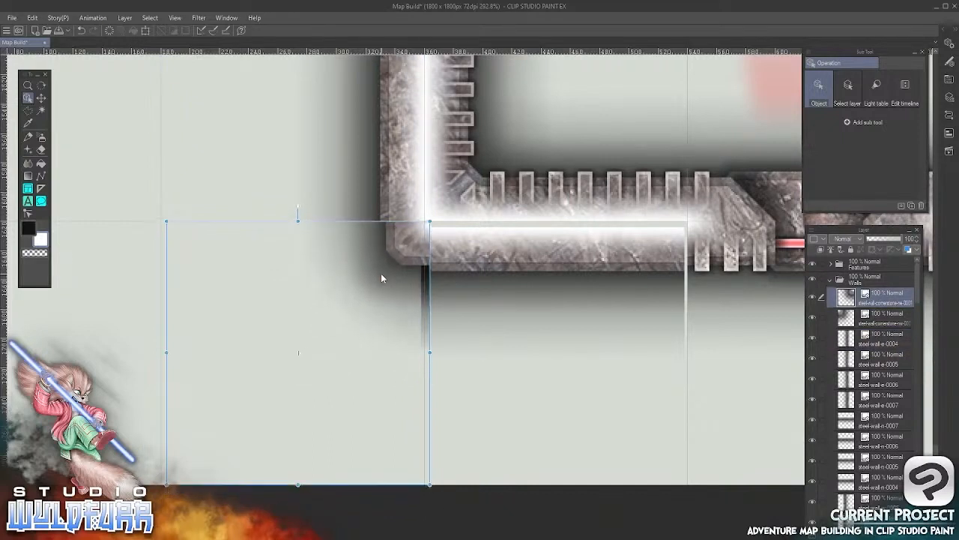
{"action": "key", "text": "Left"}
{"action": "key", "text": "Left"}
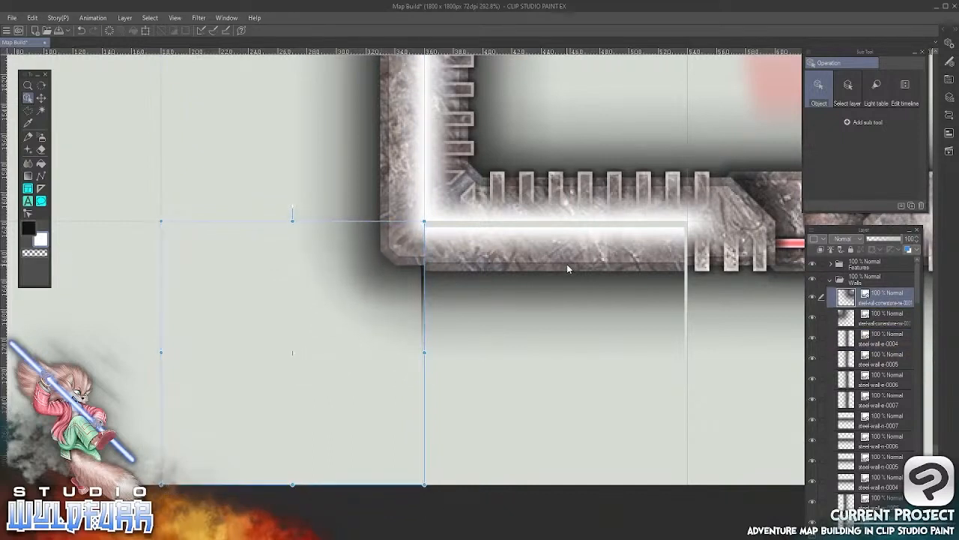
Nudge the steel-wall-n-0007 tile on the outer south wall onto the grid cell beside the southwest cornerstone
{"action": "left_click", "coordinate": [514, 257]}
{"action": "key", "text": "Right"}
{"action": "key", "text": "Right"}
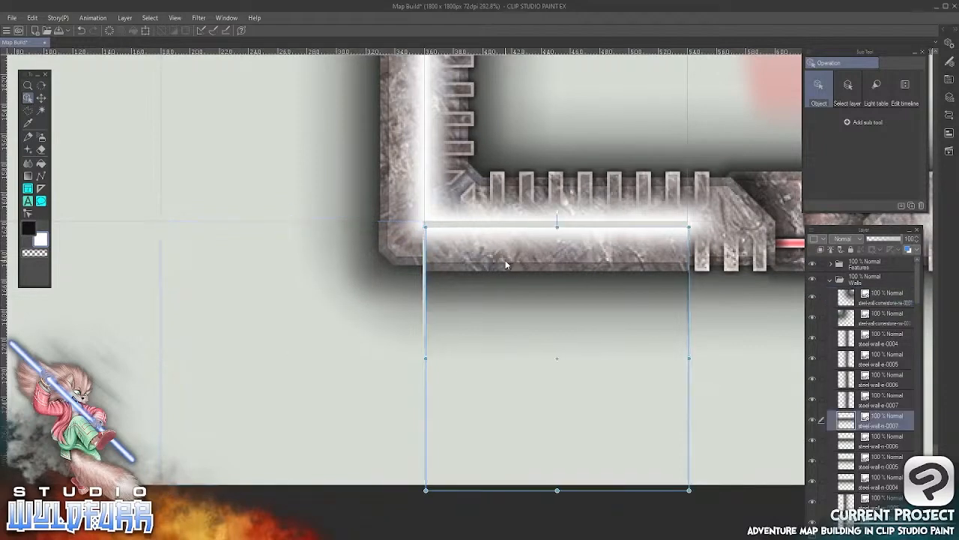
{"action": "key", "text": "Up"}
{"action": "key", "text": "Up"}
{"action": "key", "text": "Up"}
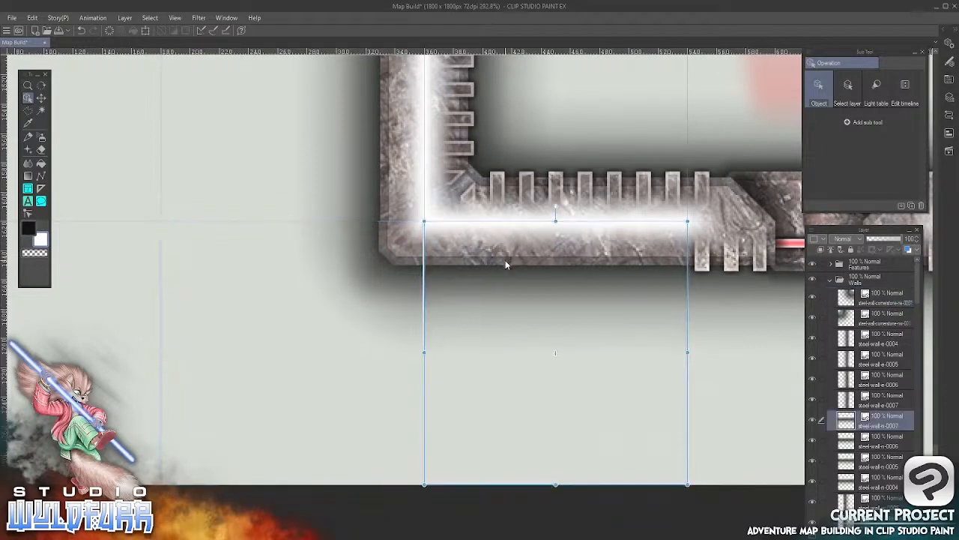
Nudge the steel-wall-n-0006 tile onto its grid cell on the south wall, just west of the central curved peak
{"action": "left_click", "coordinate": [408, 241]}
{"action": "key", "text": "space"}
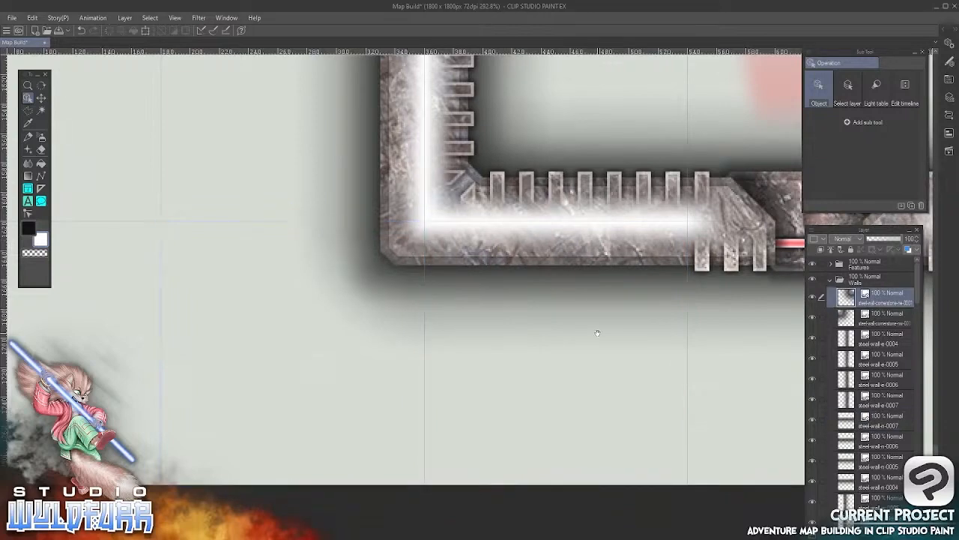
{"action": "left_click_drag", "start_coordinate": [618, 325], "coordinate": [248, 359]}
{"action": "left_click_drag", "start_coordinate": [472, 351], "coordinate": [228, 364]}
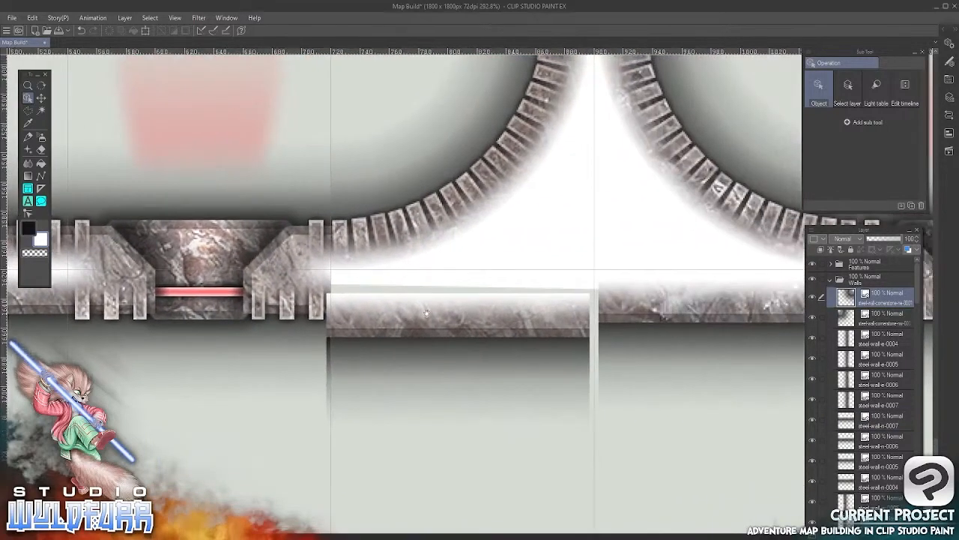
{"action": "left_click", "coordinate": [426, 315]}
{"action": "key", "text": "Right"}
{"action": "key", "text": "Right"}
{"action": "key", "text": "Right"}
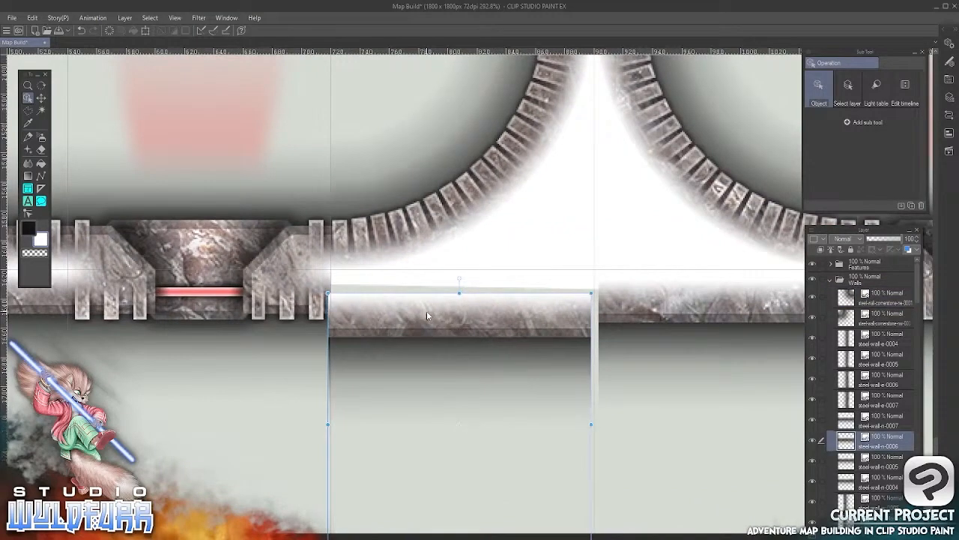
{"action": "key", "text": "Up"}
{"action": "key", "text": "Up"}
{"action": "key", "text": "Up"}
{"action": "key", "text": "Up"}
{"action": "key", "text": "Up"}
{"action": "key", "text": "Up"}
{"action": "key", "text": "Up"}
{"action": "key", "text": "Up"}
{"action": "key", "text": "Up"}
{"action": "key", "text": "Up"}
{"action": "key", "text": "Up"}
{"action": "key", "text": "Up"}
{"action": "key", "text": "Up"}
{"action": "key", "text": "Up"}
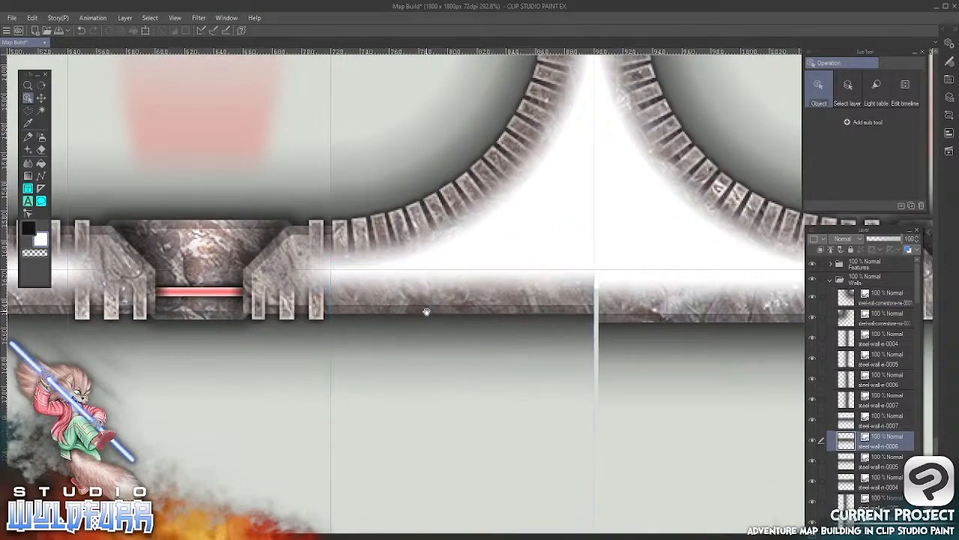
Nudge the steel-wall-n-0005 tile onto its grid cell on the south wall, flush with the steel-wall-n-0006 tile
{"action": "left_click_drag", "start_coordinate": [655, 361], "coordinate": [332, 389]}
{"action": "left_click", "coordinate": [397, 322]}
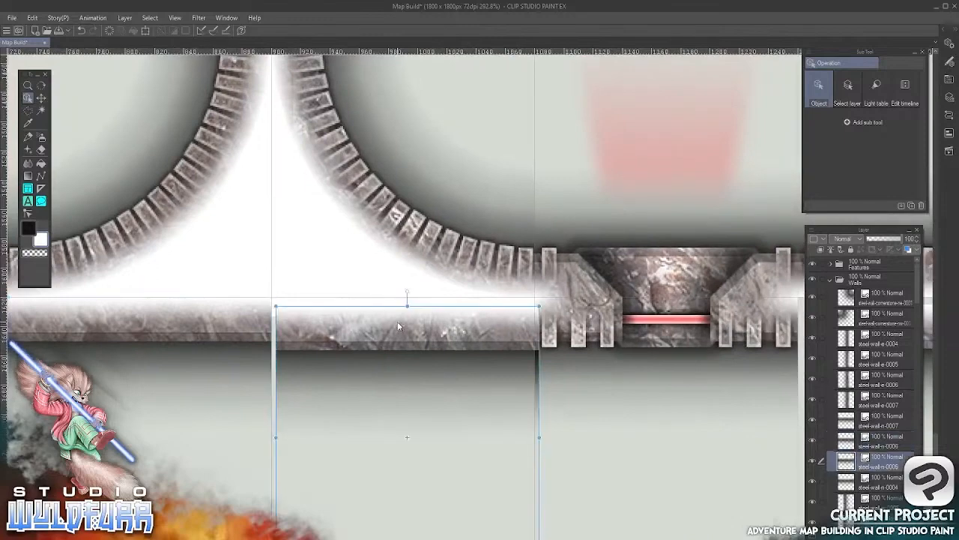
{"action": "key", "text": "Left"}
{"action": "key", "text": "Left"}
{"action": "key", "text": "Up"}
{"action": "key", "text": "Up"}
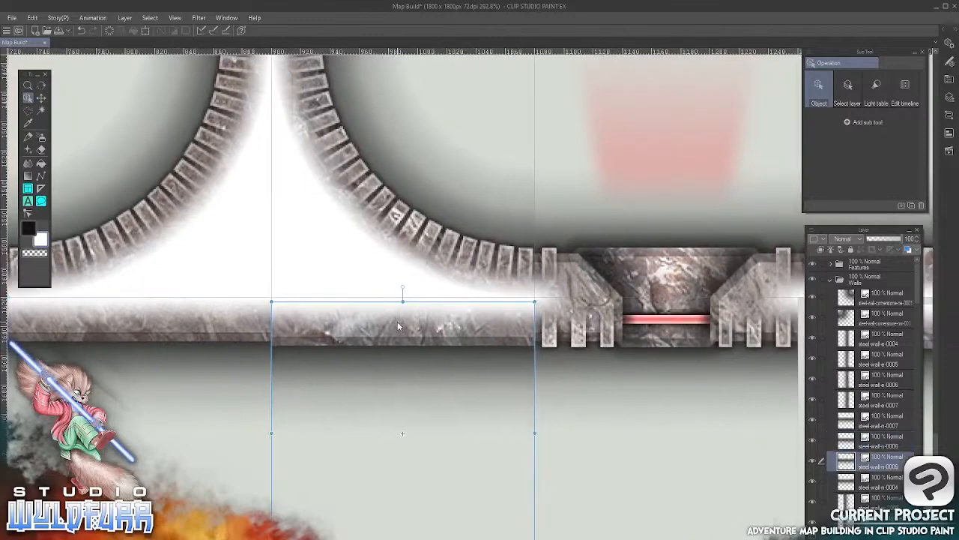
{"action": "key", "text": "Up"}
{"action": "key", "text": "Up"}
{"action": "key", "text": "Up"}
Nudge the steel-wall-n-0004 tile onto its grid cell at the east end of the outer south wall
{"action": "left_click_drag", "start_coordinate": [598, 367], "coordinate": [225, 381]}
{"action": "left_click", "coordinate": [512, 335]}
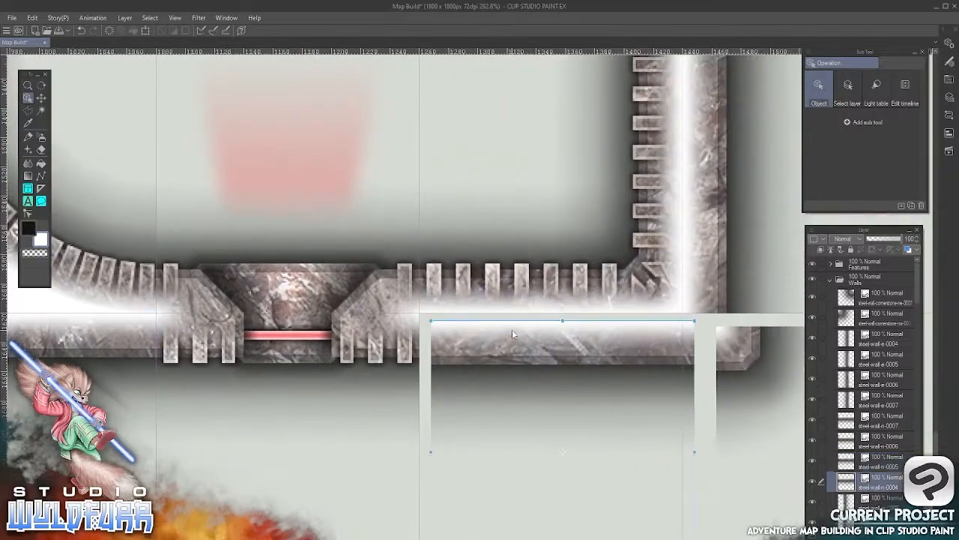
{"action": "key", "text": "Left"}
{"action": "key", "text": "Left"}
{"action": "key", "text": "Left"}
{"action": "key", "text": "Left"}
{"action": "key", "text": "Left"}
{"action": "key", "text": "Left"}
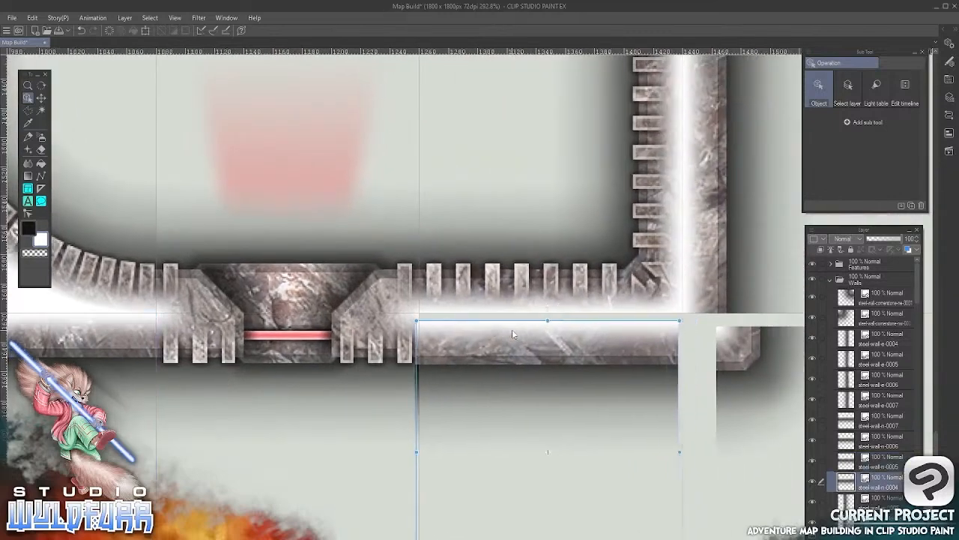
{"action": "key", "text": "Right"}
{"action": "key", "text": "Up"}
{"action": "key", "text": "Up"}
{"action": "key", "text": "Up"}
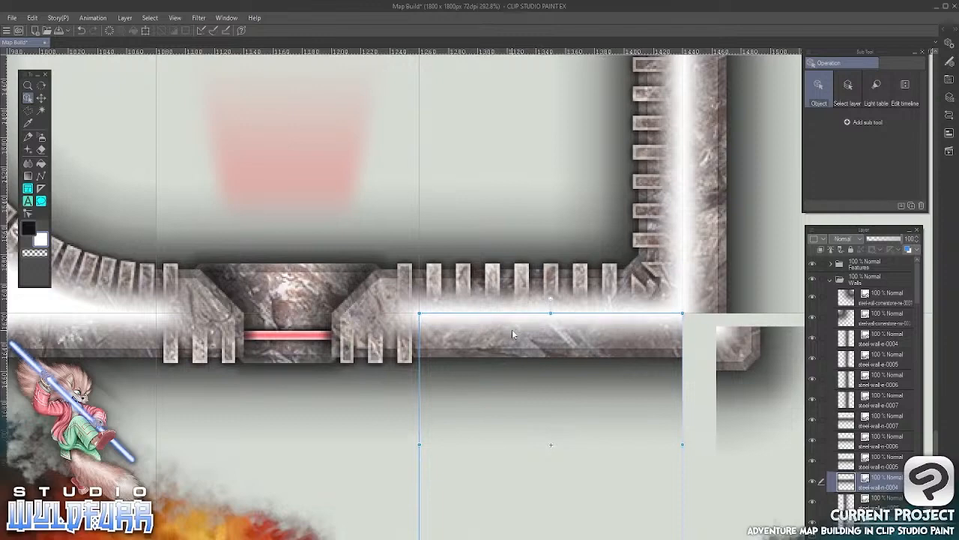
Move the cornerstone tile at the outer wall's southeast corner onto its grid cell, flush with the south and east walls
{"action": "left_click_drag", "start_coordinate": [655, 348], "coordinate": [422, 360]}
{"action": "left_click", "coordinate": [510, 362]}
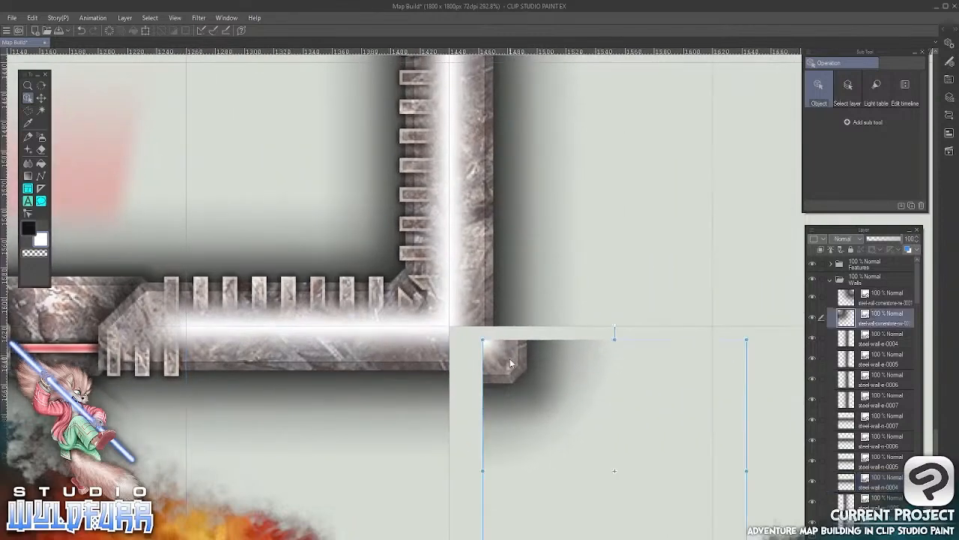
{"action": "left_click_drag", "start_coordinate": [509, 364], "coordinate": [467, 346]}
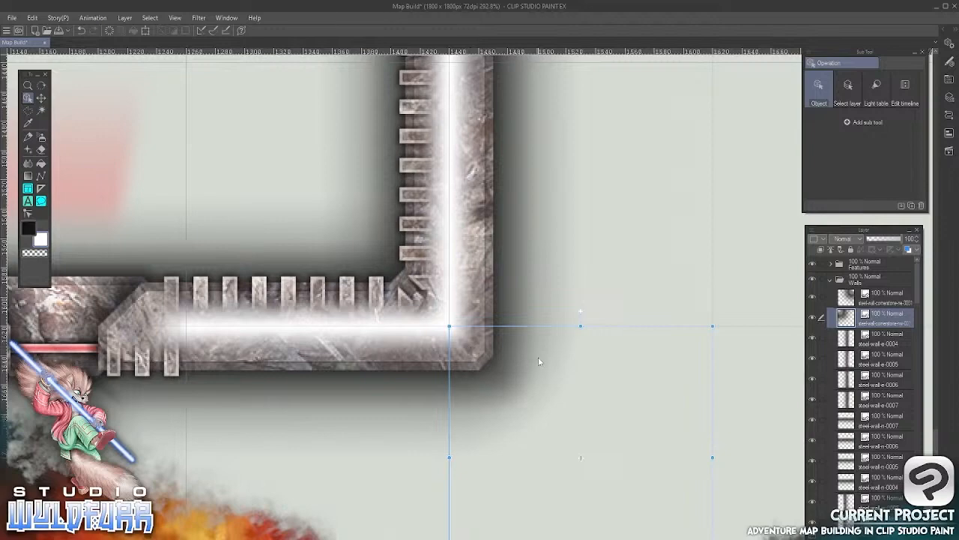
{"action": "left_click_drag", "start_coordinate": [551, 210], "coordinate": [556, 140]}
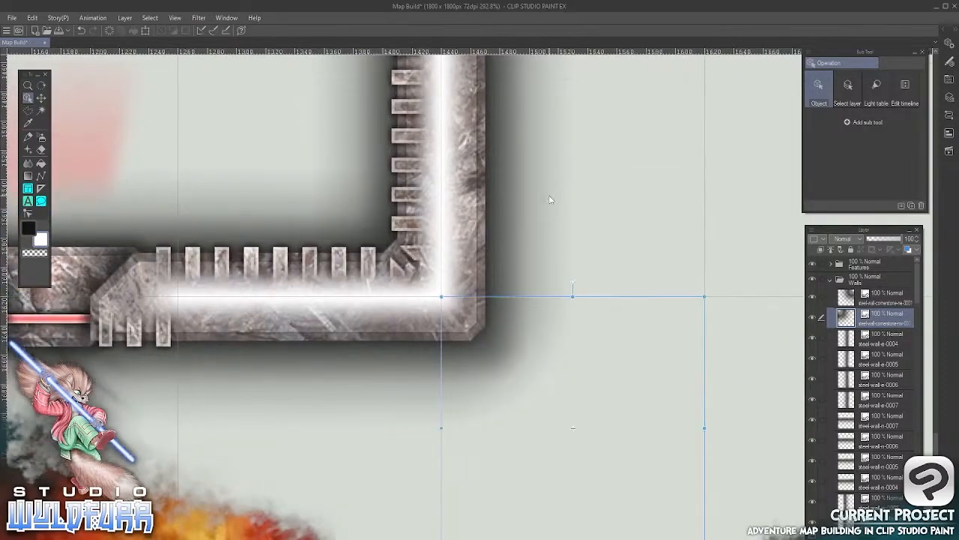
{"action": "left_click", "coordinate": [41, 99]}
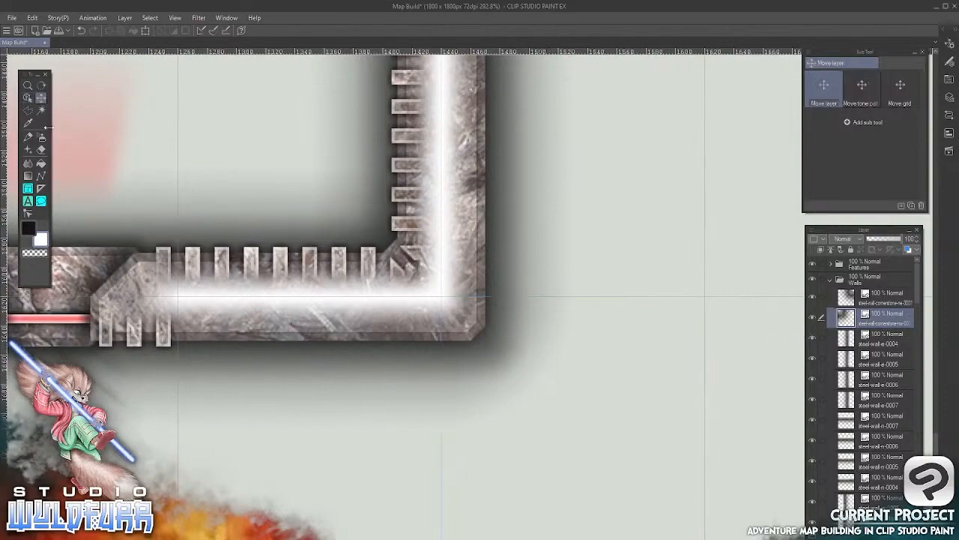
Collapse the Walls folder and lock both the Walls and Features layer folders
{"action": "scroll", "coordinate": [466, 354], "scroll_direction": "down", "scroll_amount": 6}
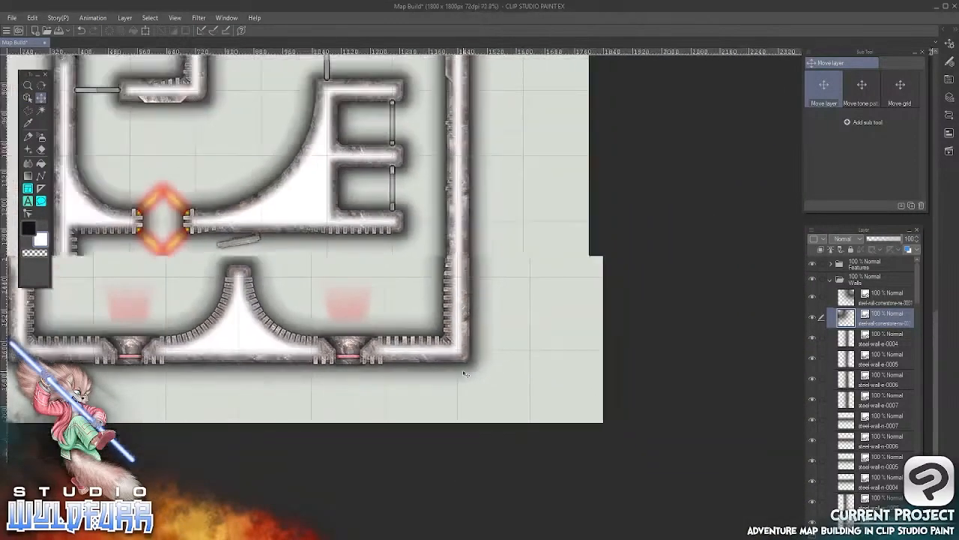
{"action": "left_click_drag", "start_coordinate": [413, 259], "coordinate": [552, 395]}
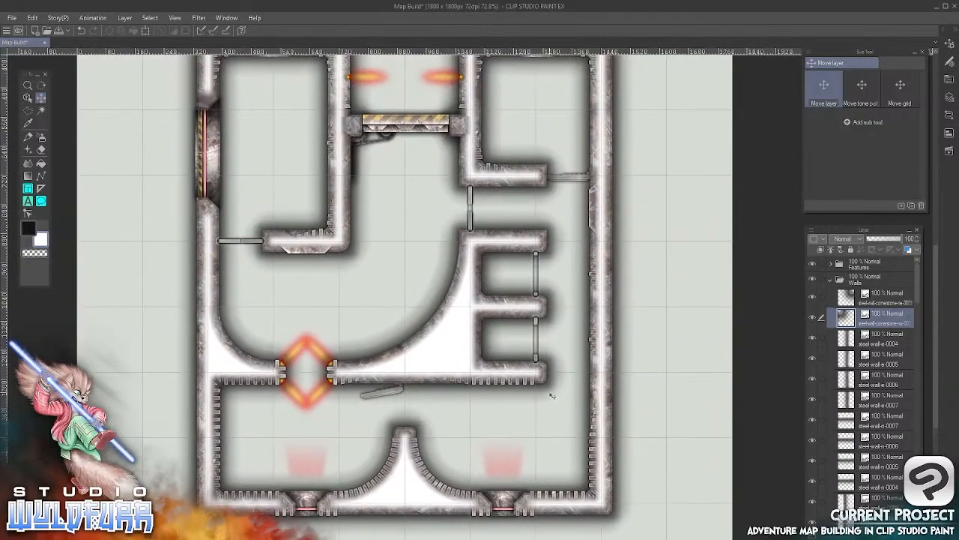
{"action": "scroll", "coordinate": [552, 396], "scroll_direction": "down", "scroll_amount": 2}
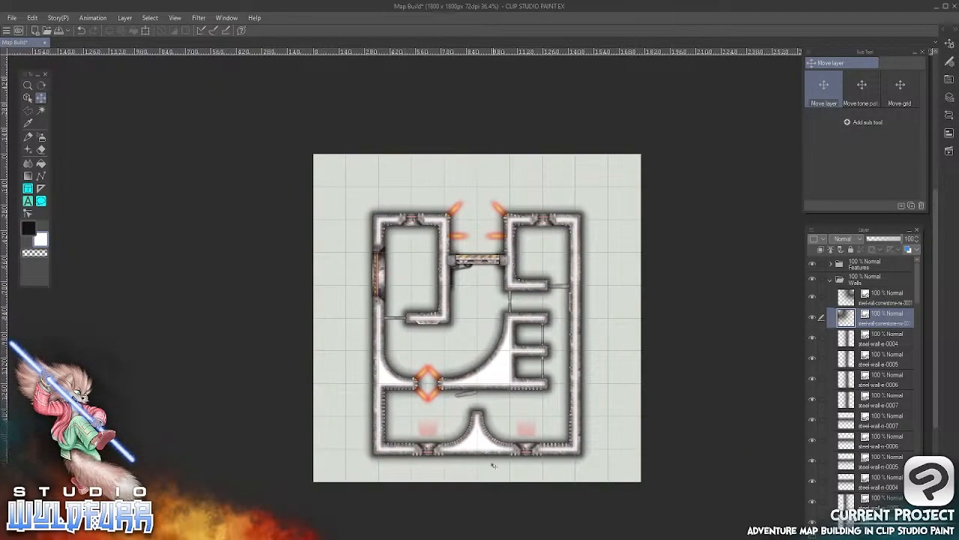
{"action": "left_click", "coordinate": [830, 279]}
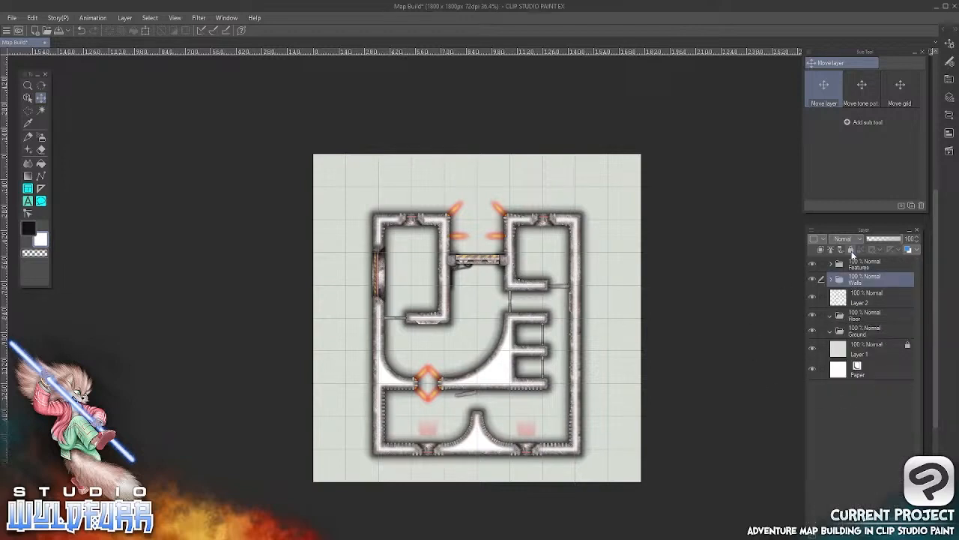
{"action": "left_click", "coordinate": [851, 249]}
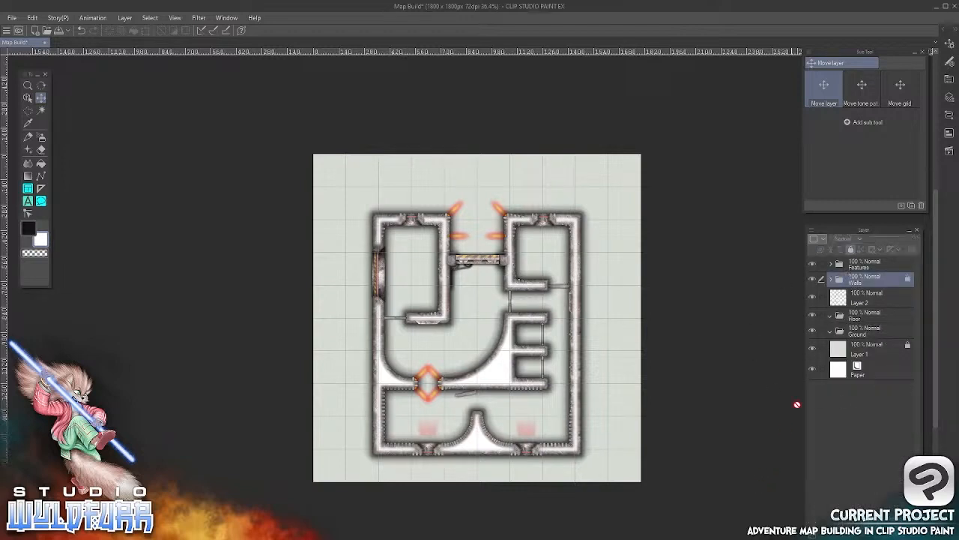
{"action": "left_click", "coordinate": [813, 279]}
{"action": "left_click", "coordinate": [812, 279]}
{"action": "left_click", "coordinate": [813, 279]}
{"action": "left_click", "coordinate": [813, 279]}
{"action": "left_click", "coordinate": [893, 265]}
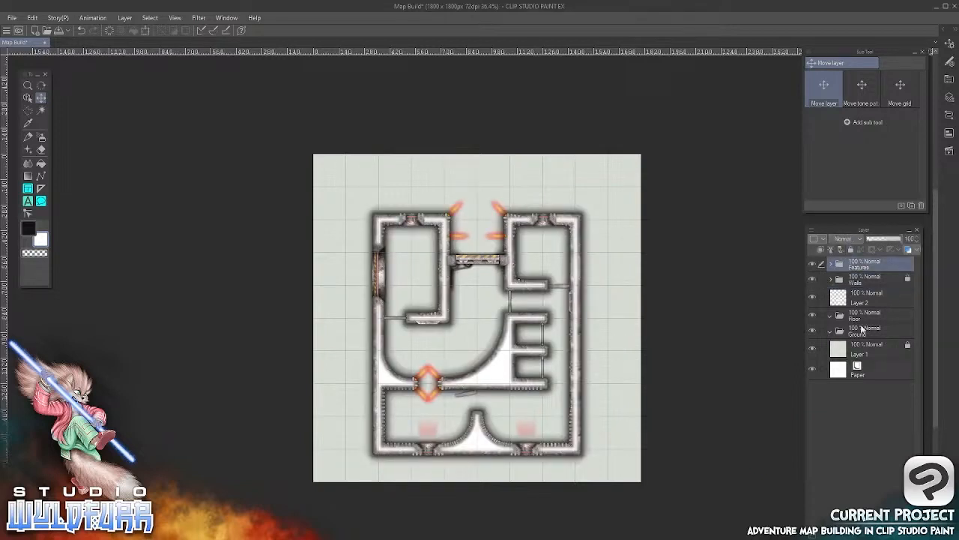
{"action": "left_click", "coordinate": [851, 250]}
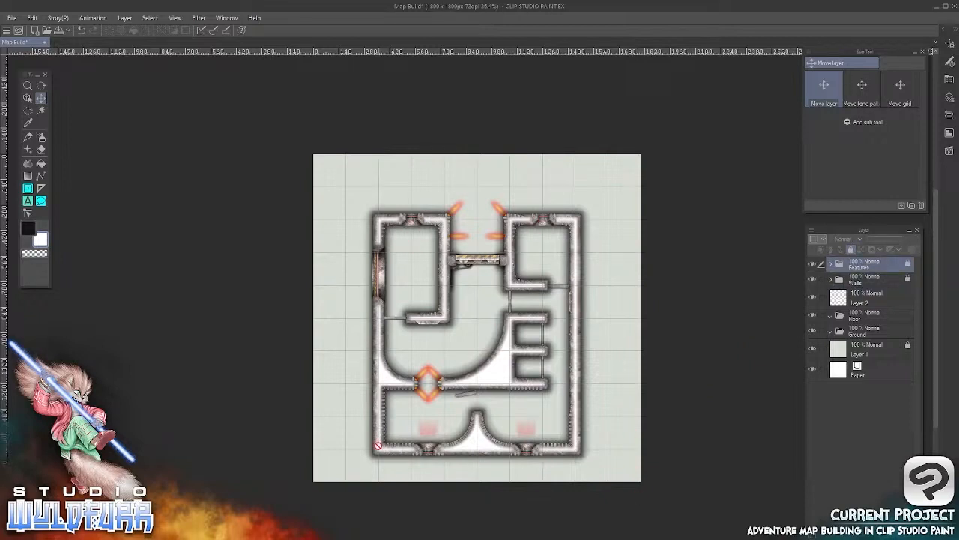
Make the Floor layer folder active and open the Standard Version's Metal Plate Floor tile folder in File Explorer
{"action": "left_click", "coordinate": [855, 319]}
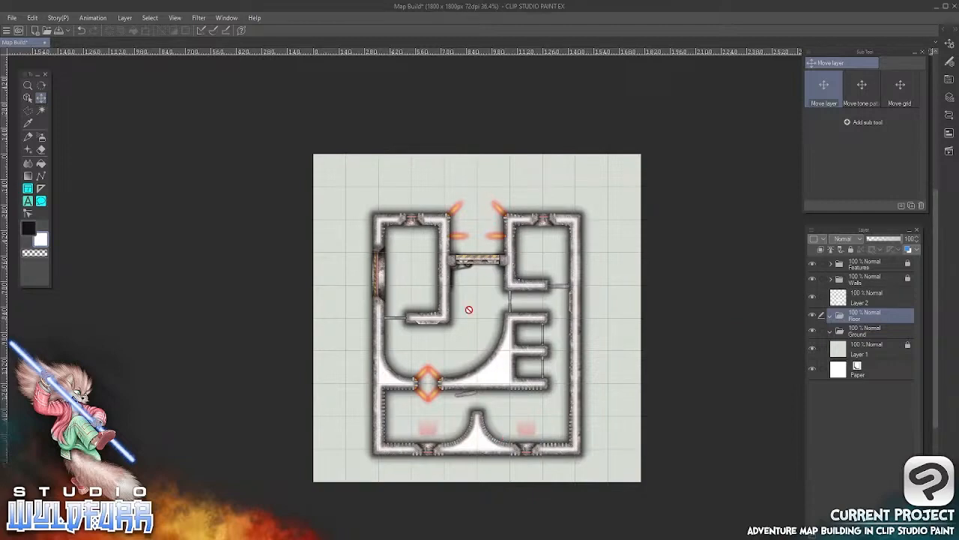
{"action": "key", "text": "alt+Tab"}
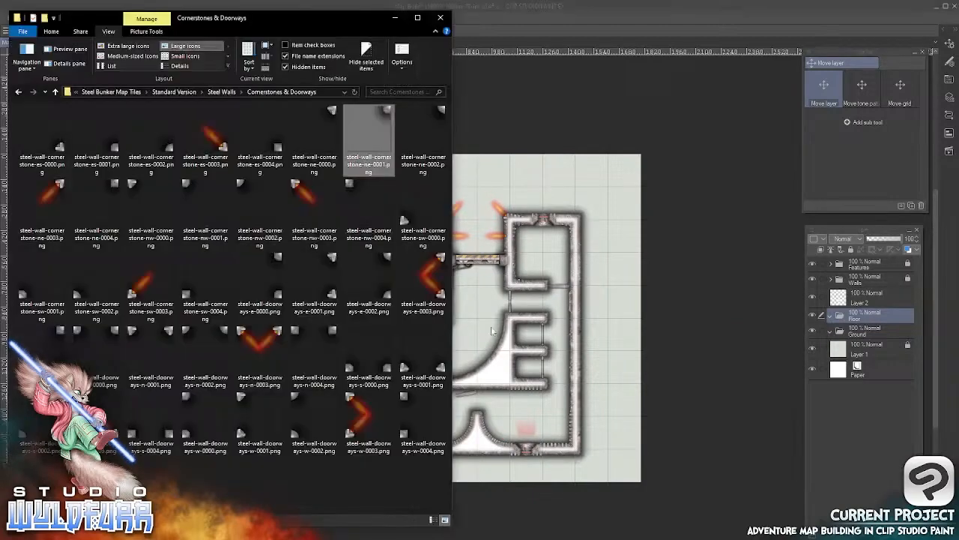
{"action": "left_click", "coordinate": [222, 92]}
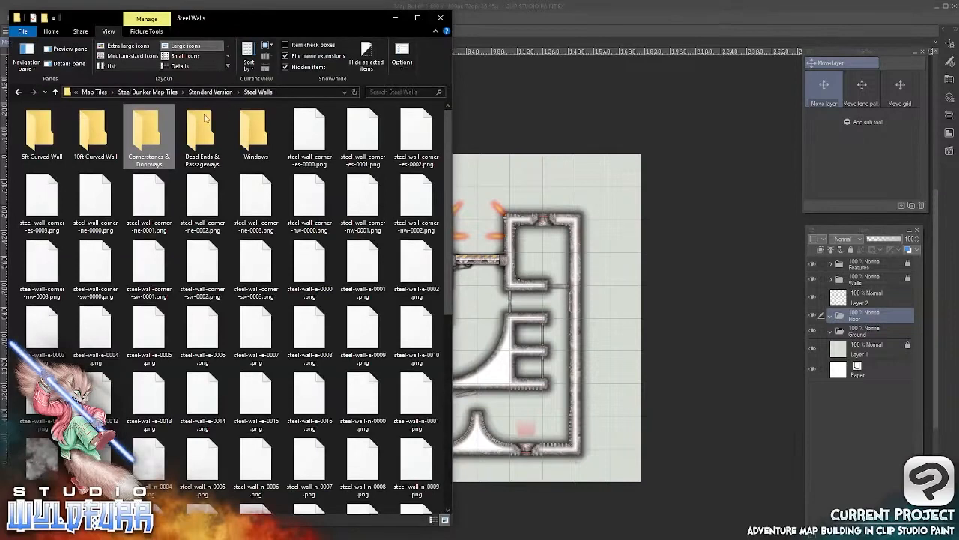
{"action": "left_click", "coordinate": [210, 92]}
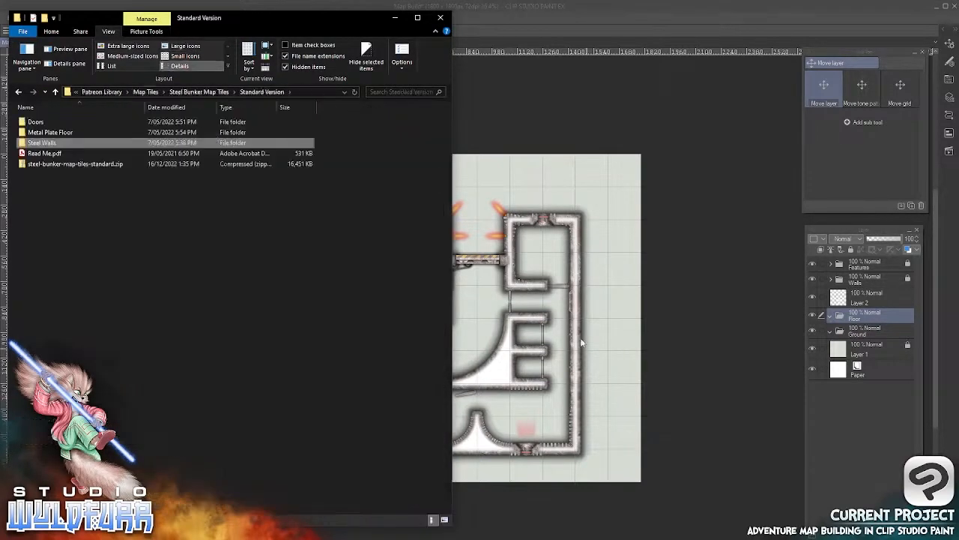
{"action": "double_click", "coordinate": [58, 132]}
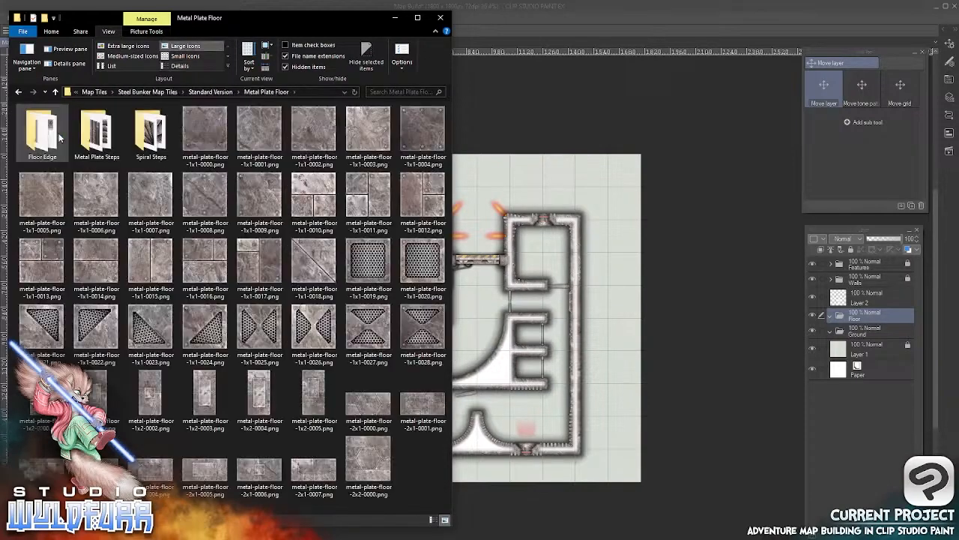
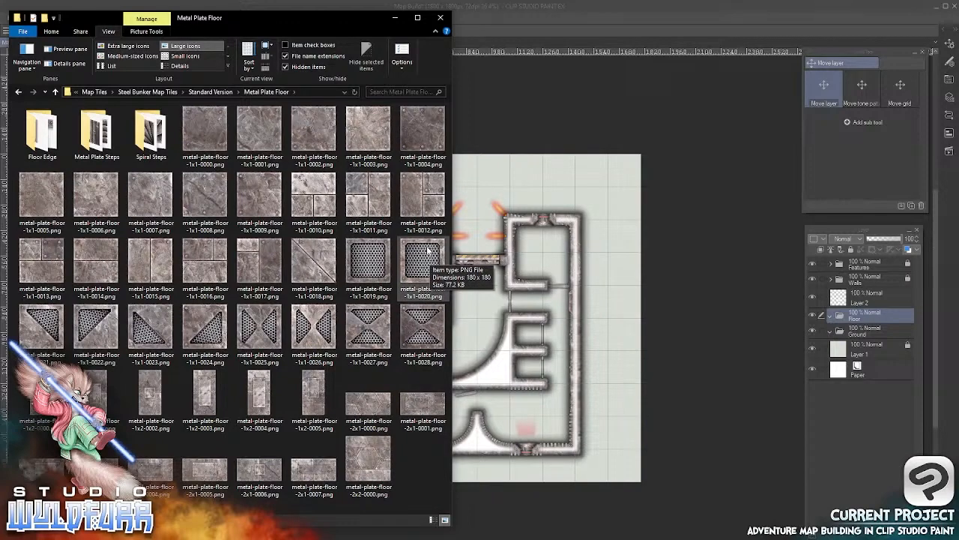
Import metal-plate-floor-edge-s-0000.png from the Floor Edge folder into the Floor layer folder and place it across the left half of the upper entrance
{"action": "double_click", "coordinate": [43, 139]}
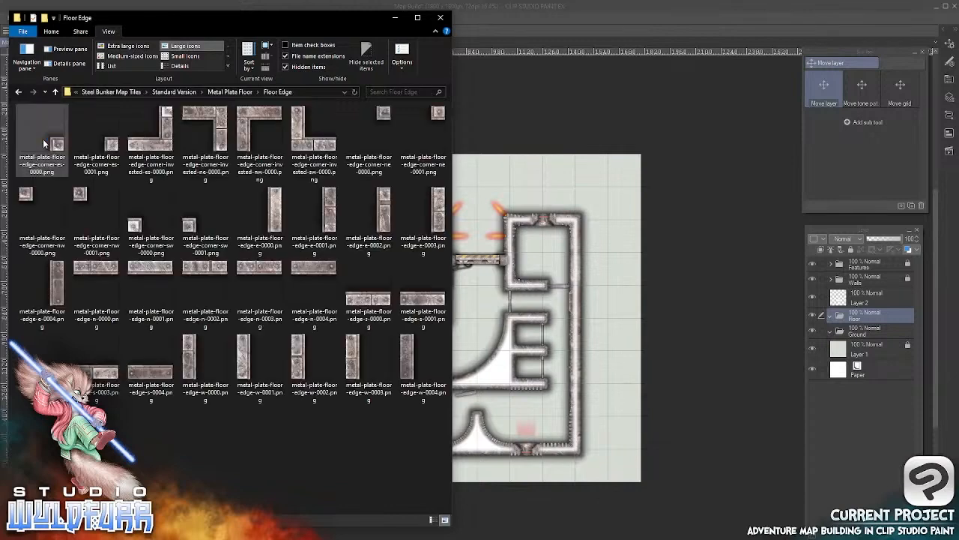
{"action": "left_click", "coordinate": [372, 302]}
{"action": "left_click_drag", "start_coordinate": [483, 213], "coordinate": [856, 315]}
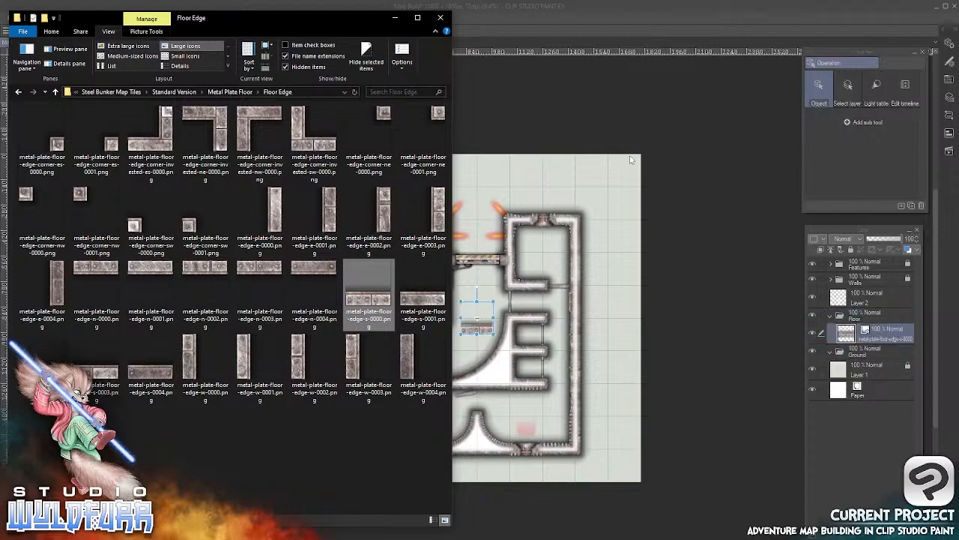
{"action": "left_click", "coordinate": [541, 178]}
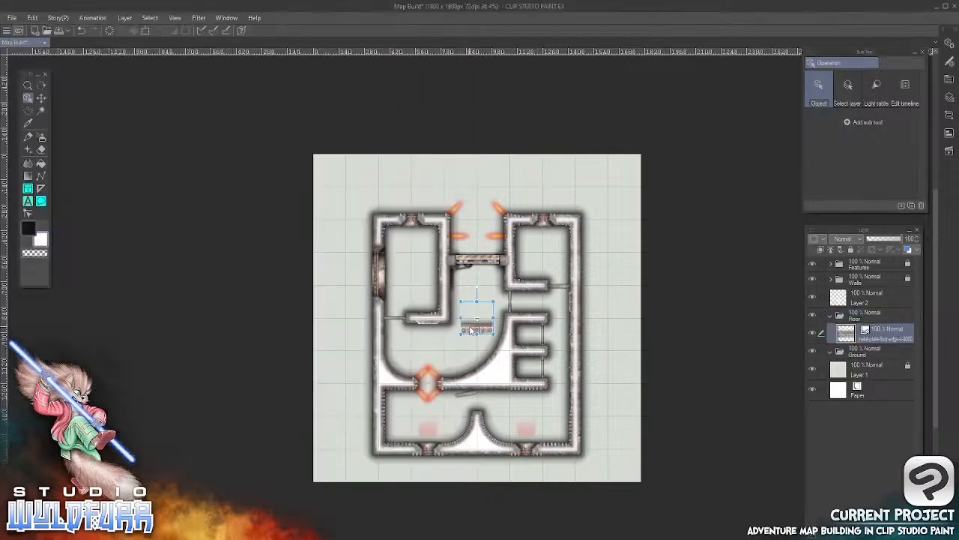
{"action": "left_click_drag", "start_coordinate": [471, 330], "coordinate": [462, 201]}
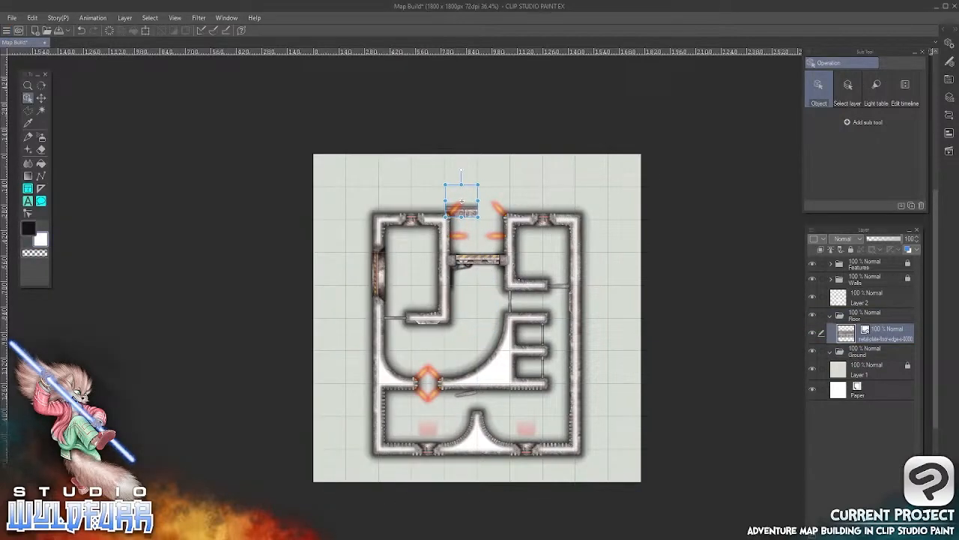
Import metal-plate-floor-edge-s-0003.png into the Floor folder and place it across the right half of the upper entrance
{"action": "key", "text": "alt+Tab"}
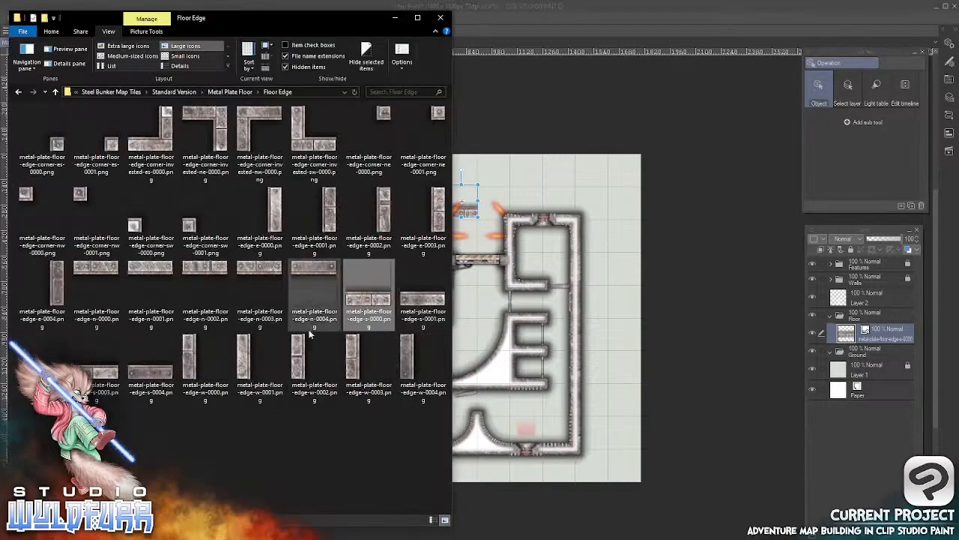
{"action": "left_click_drag", "start_coordinate": [95, 377], "coordinate": [848, 335]}
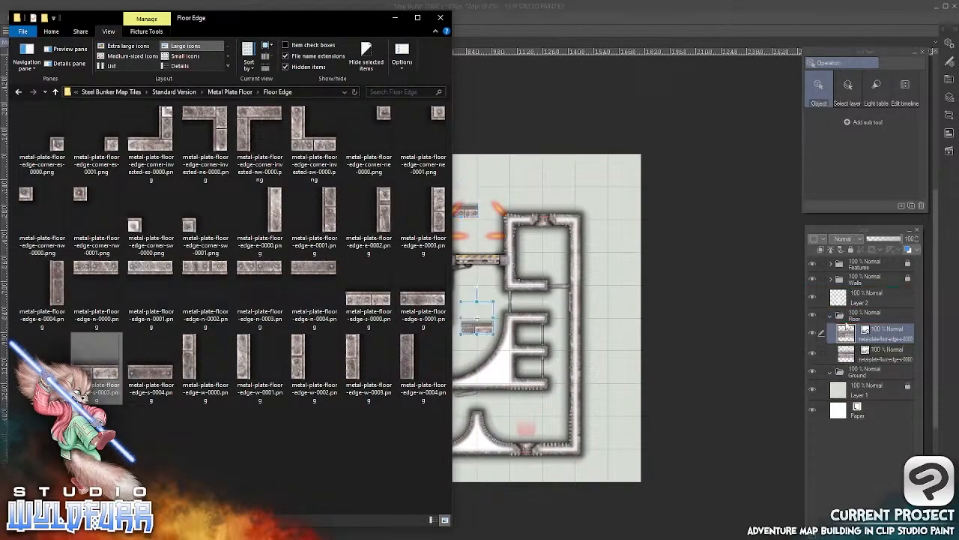
{"action": "left_click", "coordinate": [609, 22]}
{"action": "left_click_drag", "start_coordinate": [485, 331], "coordinate": [507, 211]}
Import metal-plate-floor-edge-corner-sw-0001.png into the Floor folder and place it at the right end of the entrance edging
{"action": "key", "text": "alt+Tab"}
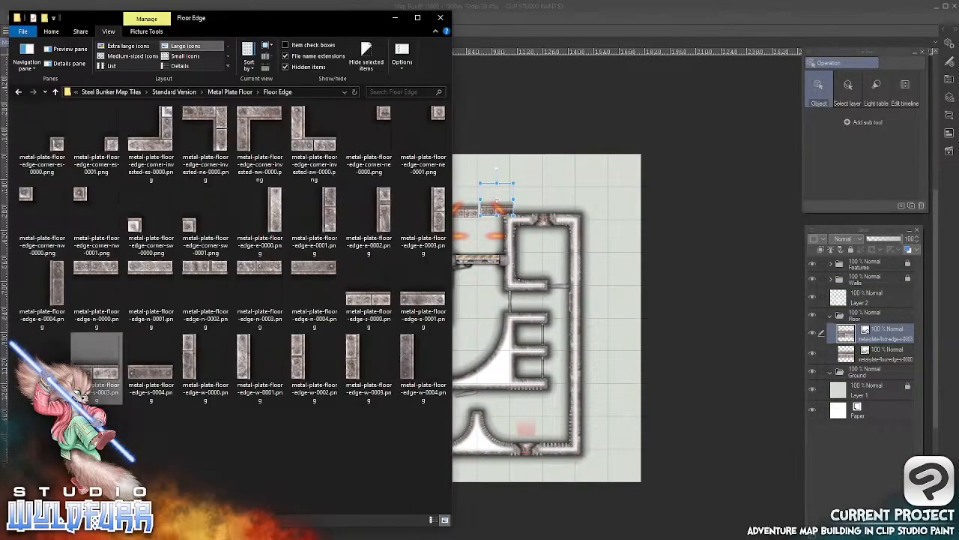
{"action": "left_click_drag", "start_coordinate": [190, 226], "coordinate": [853, 325]}
{"action": "left_click", "coordinate": [469, 330]}
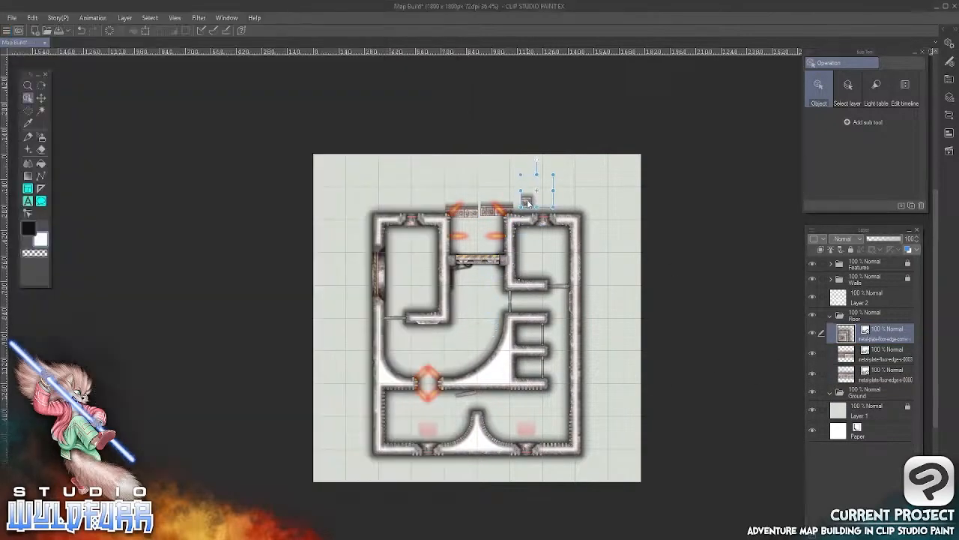
{"action": "left_click_drag", "start_coordinate": [528, 202], "coordinate": [523, 212]}
Import metal-plate-floor-edge-corner-es-0000.png into the Floor folder and place it at the left end of the entrance edging
{"action": "key", "text": "alt+Tab"}
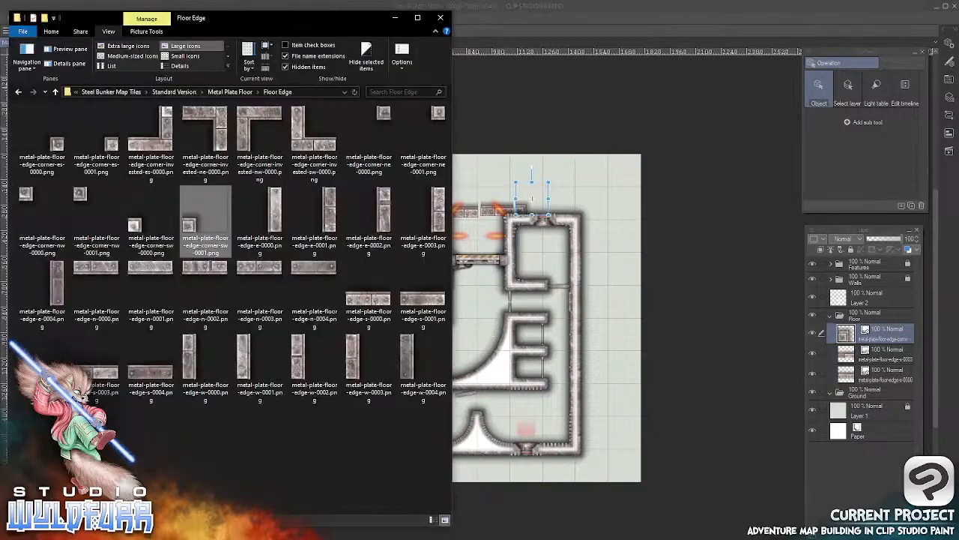
{"action": "left_click_drag", "start_coordinate": [65, 153], "coordinate": [855, 320]}
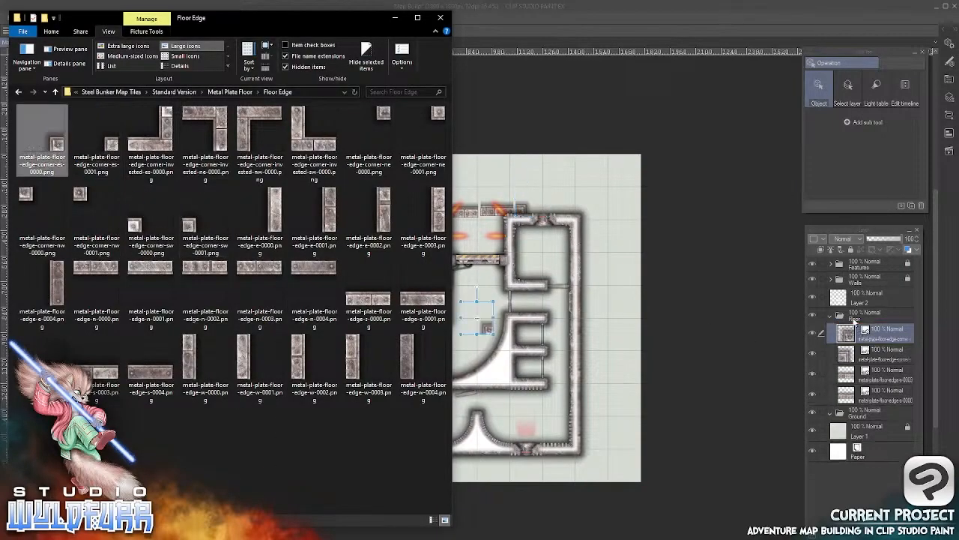
{"action": "left_click", "coordinate": [552, 351]}
{"action": "left_click_drag", "start_coordinate": [487, 330], "coordinate": [438, 210]}
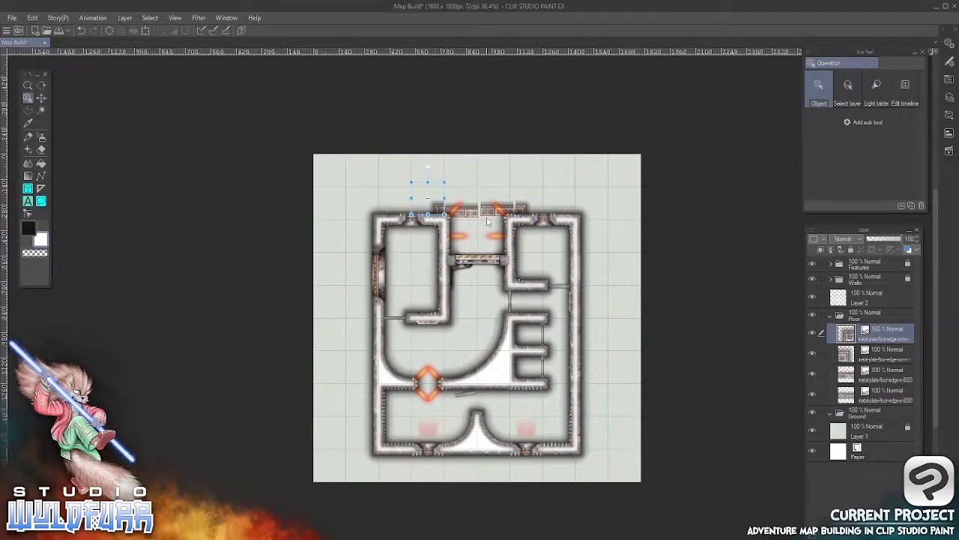
Align the left edge plate (edge-s-0000) with the grid square at the entrance using Move layer
{"action": "scroll", "coordinate": [487, 221], "scroll_direction": "up", "scroll_amount": 6}
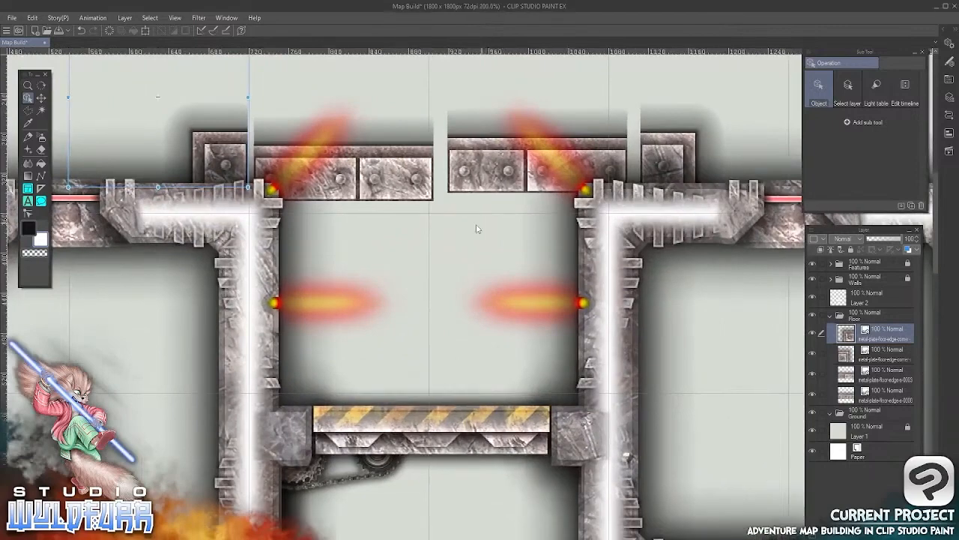
{"action": "left_click_drag", "start_coordinate": [404, 180], "coordinate": [452, 318]}
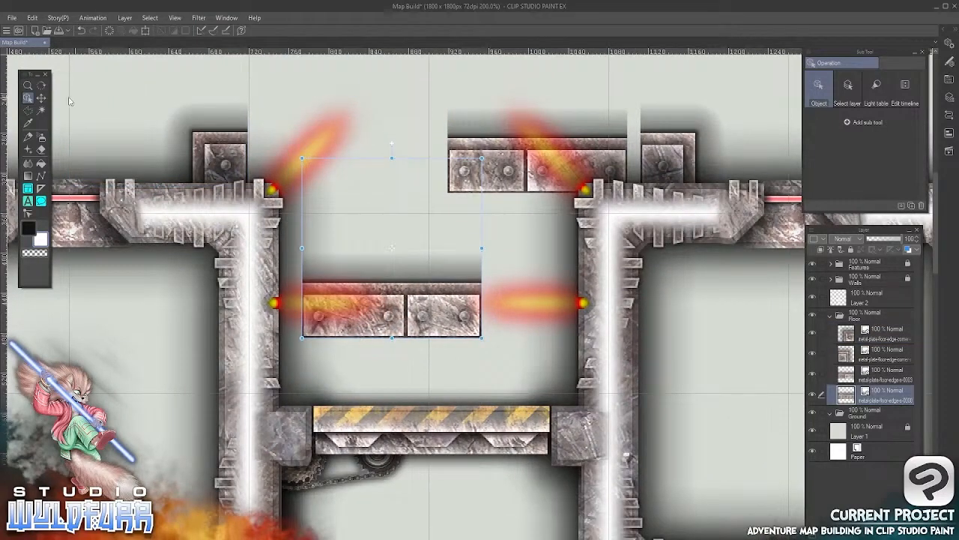
{"action": "left_click", "coordinate": [42, 97]}
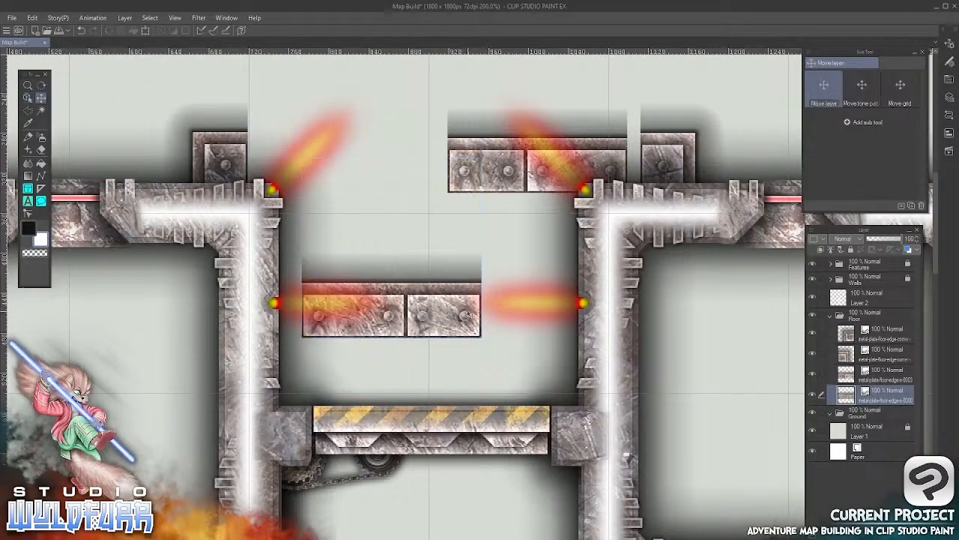
{"action": "left_click_drag", "start_coordinate": [470, 327], "coordinate": [422, 199]}
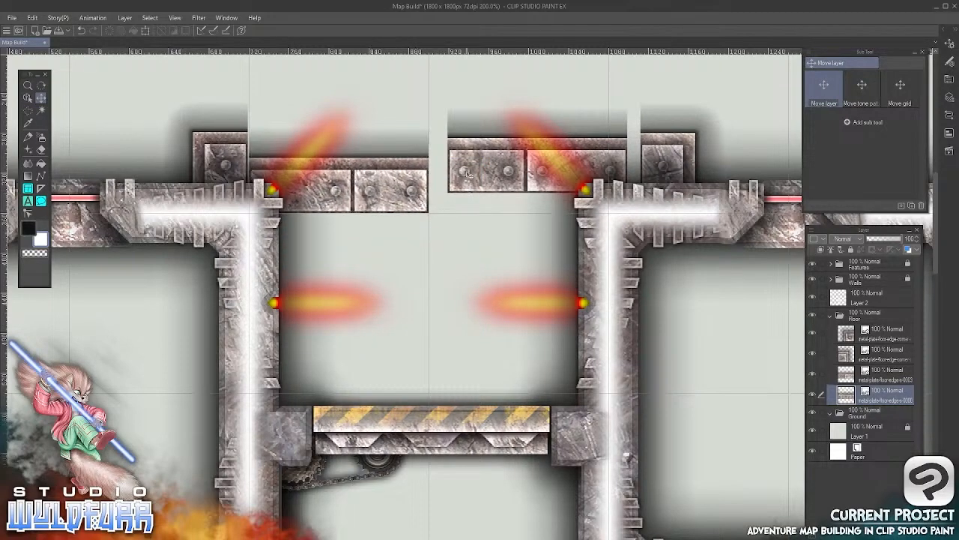
Align the right edge plate (edge-s-0003) to the grid so it butts flush against the left edge plate
{"action": "left_click", "coordinate": [28, 97]}
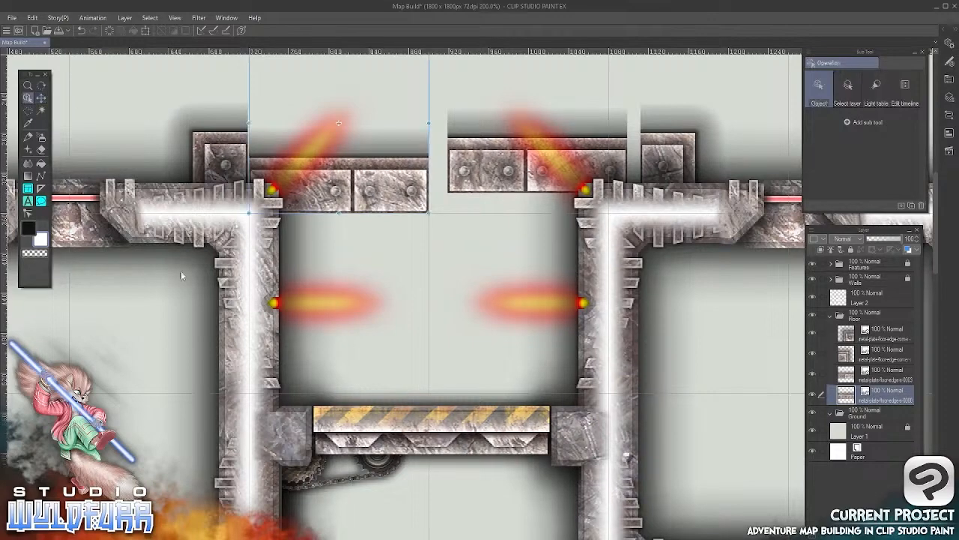
{"action": "left_click_drag", "start_coordinate": [470, 171], "coordinate": [456, 186]}
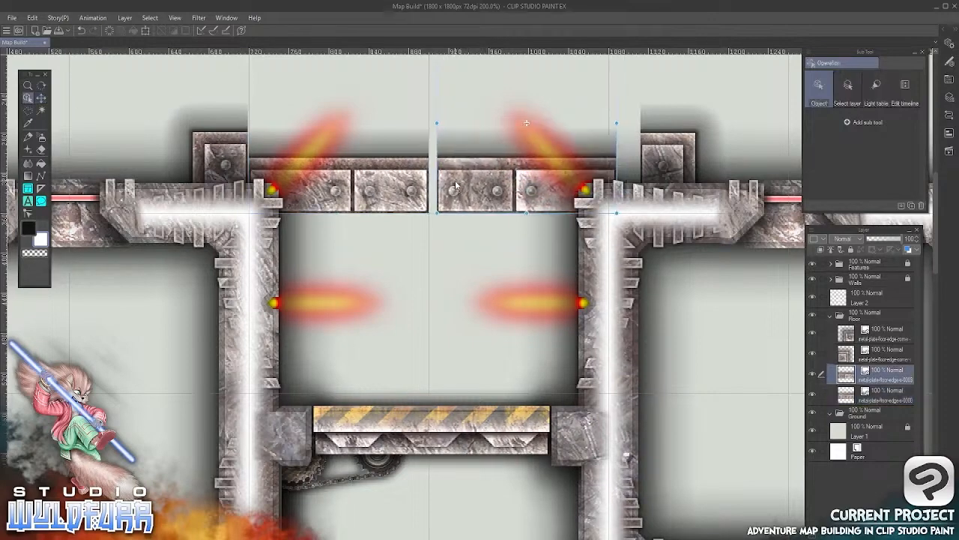
{"action": "left_click", "coordinate": [42, 98]}
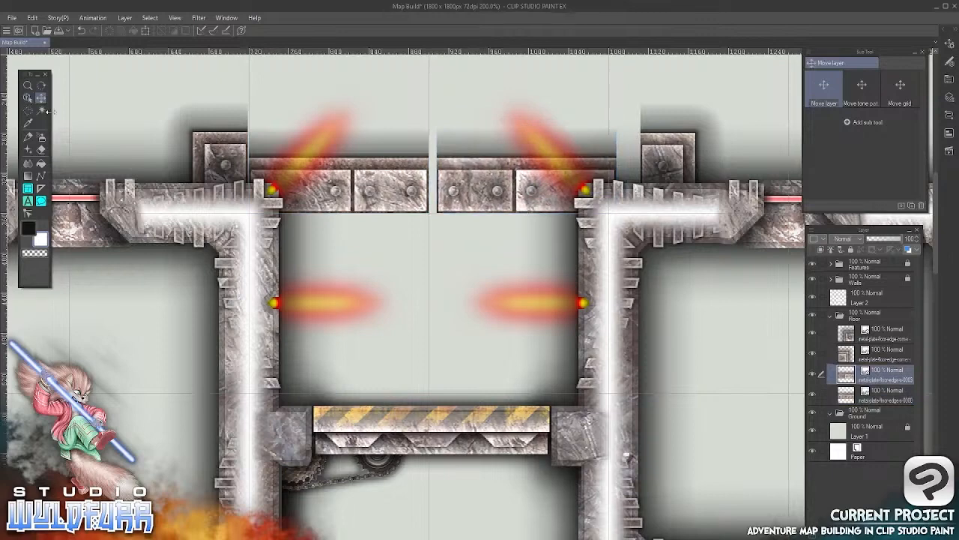
{"action": "key", "text": "Left"}
{"action": "key", "text": "Left"}
{"action": "key", "text": "Left"}
{"action": "key", "text": "Left"}
{"action": "key", "text": "Left"}
{"action": "key", "text": "Left"}
{"action": "key", "text": "Left"}
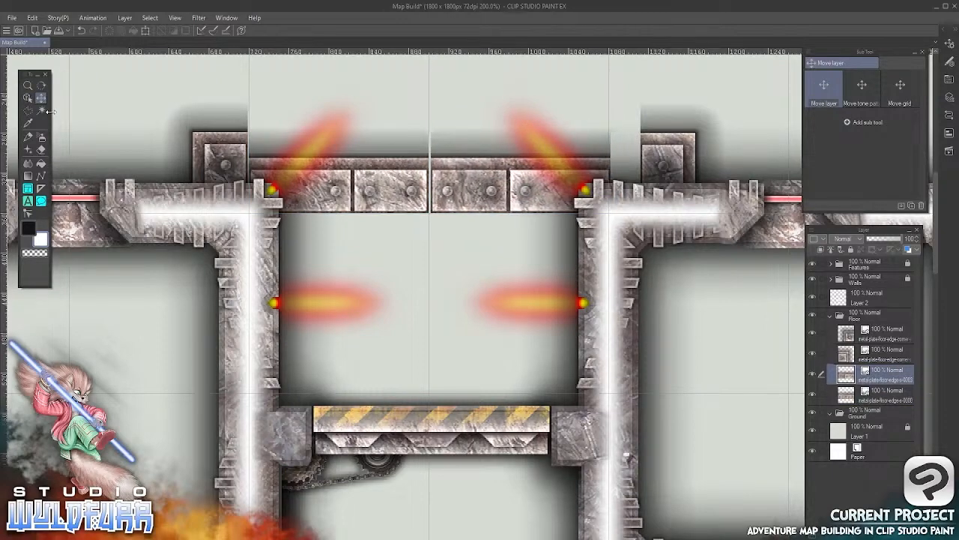
{"action": "key", "text": "Left"}
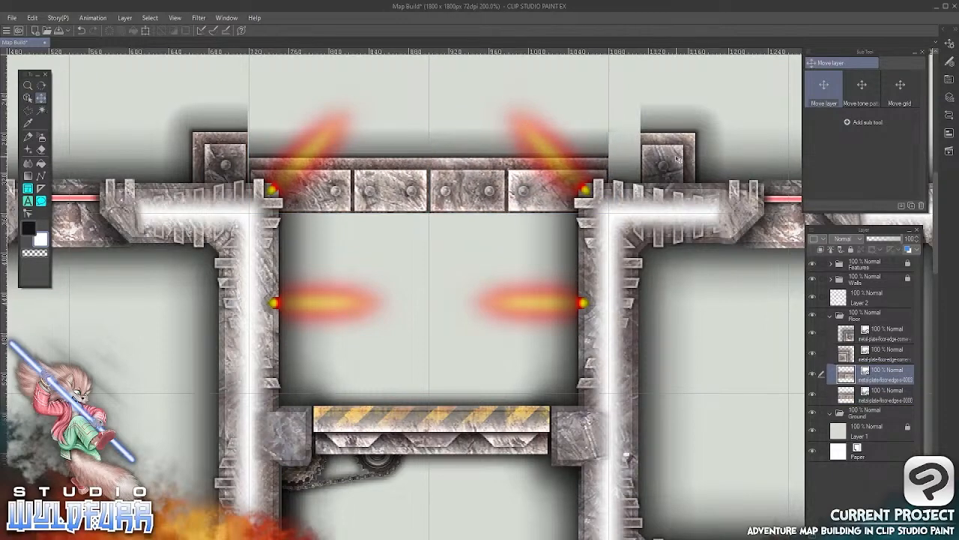
Nudge the right corner piece down and left until it sits flush with the end of the right edge plate
{"action": "left_click", "coordinate": [28, 98]}
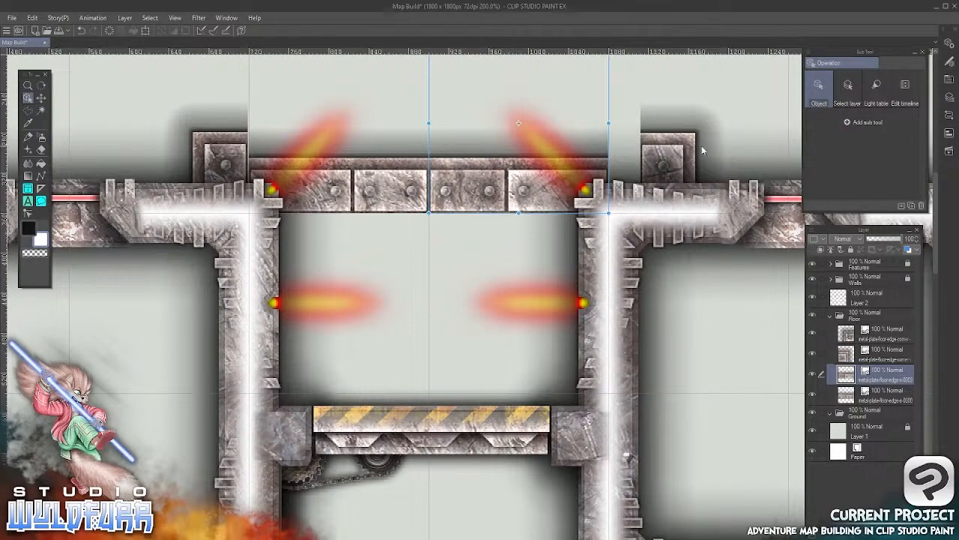
{"action": "left_click", "coordinate": [760, 160]}
{"action": "key", "text": "Down"}
{"action": "key", "text": "Down"}
{"action": "key", "text": "Down"}
{"action": "key", "text": "Down"}
{"action": "key", "text": "Down"}
{"action": "key", "text": "Down"}
{"action": "key", "text": "Down"}
{"action": "key", "text": "Down"}
{"action": "key", "text": "Down"}
{"action": "key", "text": "Down"}
{"action": "key", "text": "Down"}
{"action": "key", "text": "Down"}
{"action": "key", "text": "Down"}
{"action": "key", "text": "Down"}
{"action": "key", "text": "Down"}
{"action": "key", "text": "Down"}
{"action": "key", "text": "Down"}
{"action": "key", "text": "Down"}
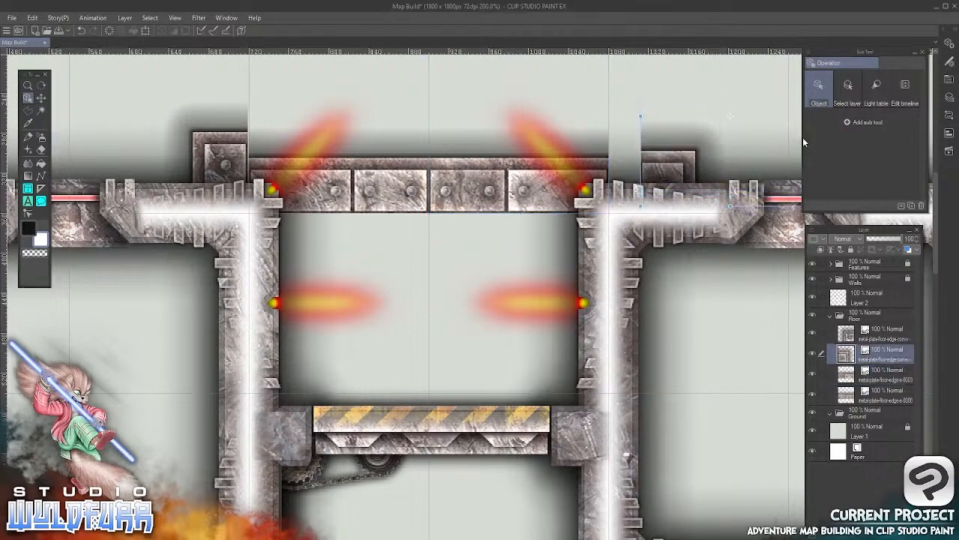
{"action": "key", "text": "Down"}
{"action": "key", "text": "Down"}
{"action": "key", "text": "Down"}
{"action": "key", "text": "Down"}
{"action": "key", "text": "Down"}
{"action": "key", "text": "Down"}
{"action": "key", "text": "Left"}
{"action": "key", "text": "Left"}
{"action": "key", "text": "Left"}
{"action": "key", "text": "Left"}
{"action": "key", "text": "Left"}
{"action": "key", "text": "Left"}
{"action": "key", "text": "Left"}
{"action": "key", "text": "Left"}
{"action": "key", "text": "Left"}
{"action": "key", "text": "Left"}
{"action": "key", "text": "Left"}
{"action": "key", "text": "Left"}
{"action": "key", "text": "Left"}
{"action": "key", "text": "Left"}
{"action": "key", "text": "Left"}
{"action": "key", "text": "Left"}
{"action": "key", "text": "Left"}
{"action": "key", "text": "Left"}
{"action": "key", "text": "Left"}
{"action": "key", "text": "Left"}
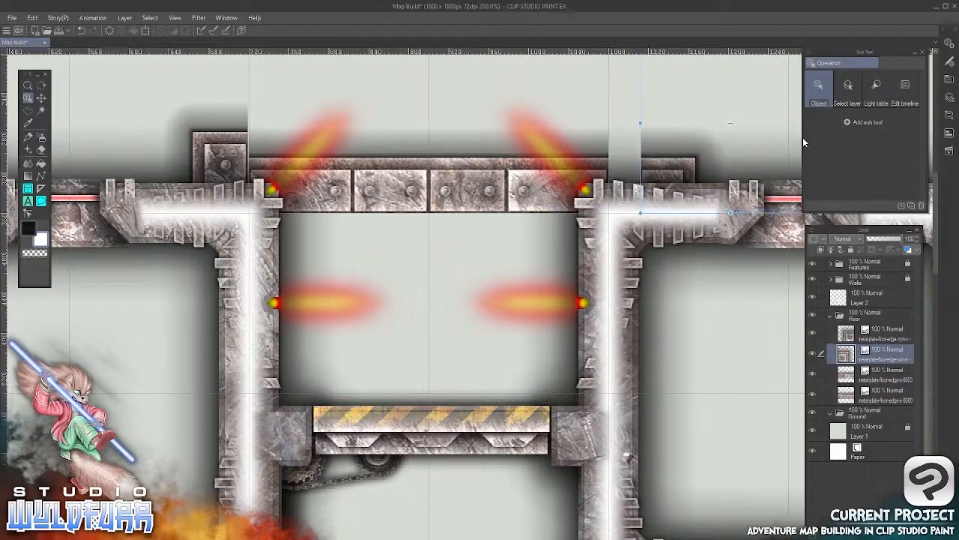
{"action": "key", "text": "Left"}
{"action": "key", "text": "Left"}
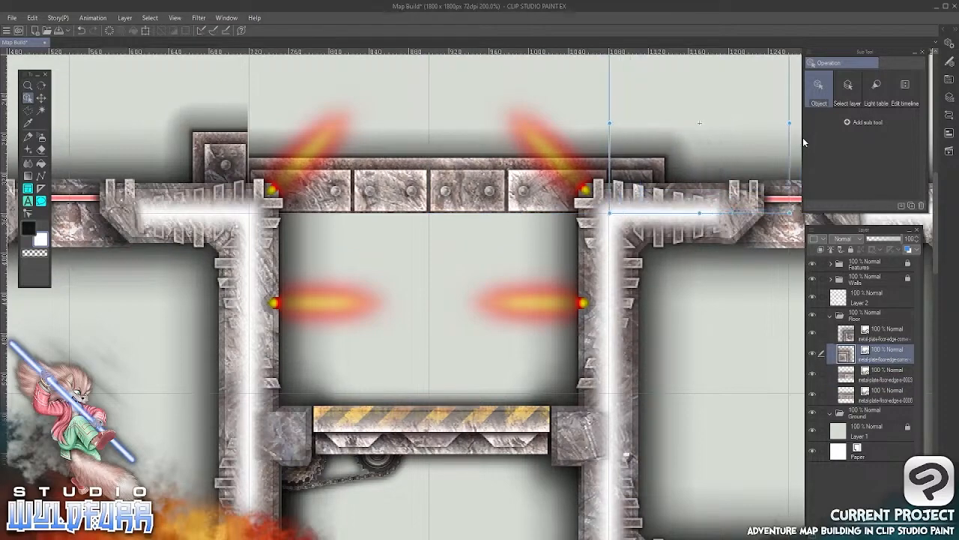
Nudge the left corner piece down and slightly right until it sits flush with the end of the left edge plate
{"action": "left_click", "coordinate": [224, 159]}
{"action": "left_click", "coordinate": [42, 98]}
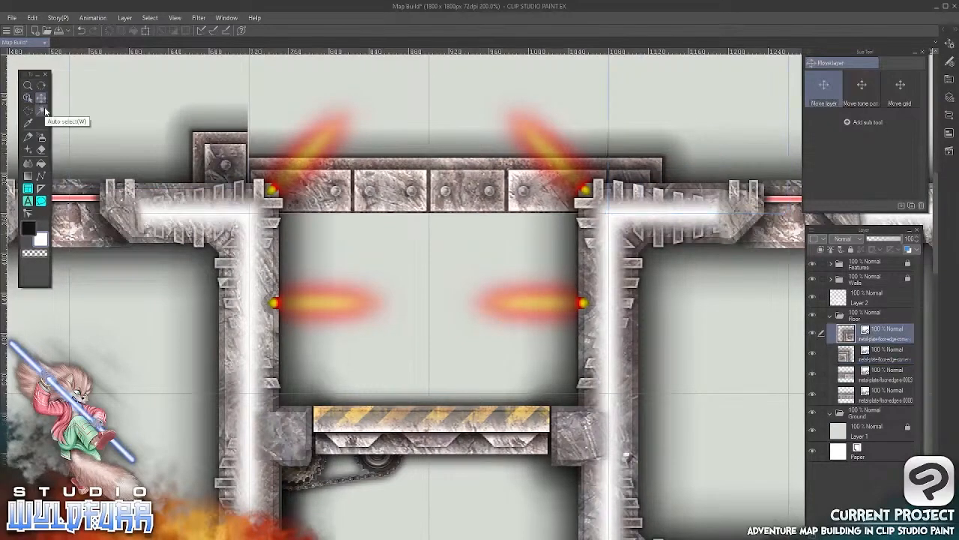
{"action": "key", "text": "Down"}
{"action": "key", "text": "Right"}
{"action": "key", "text": "Down"}
{"action": "key", "text": "Down"}
{"action": "key", "text": "Down"}
{"action": "key", "text": "Down"}
{"action": "key", "text": "Down"}
{"action": "key", "text": "Down"}
{"action": "key", "text": "Down"}
{"action": "key", "text": "Down"}
{"action": "key", "text": "Down"}
{"action": "key", "text": "Down"}
{"action": "key", "text": "Down"}
{"action": "key", "text": "Down"}
{"action": "key", "text": "Down"}
{"action": "key", "text": "Down"}
{"action": "key", "text": "Down"}
{"action": "key", "text": "Down"}
{"action": "key", "text": "Down"}
{"action": "key", "text": "Down"}
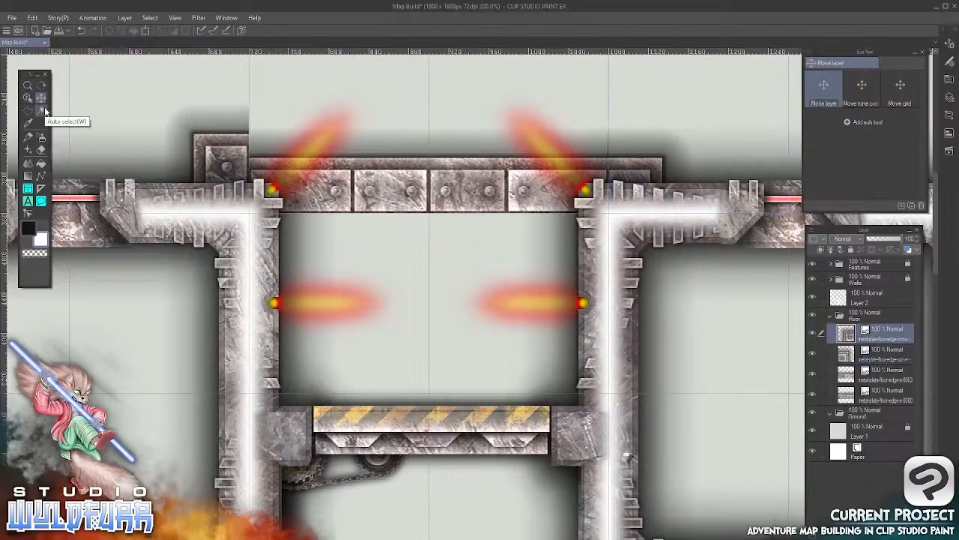
{"action": "key", "text": "Down"}
{"action": "key", "text": "Down"}
{"action": "key", "text": "Down"}
{"action": "key", "text": "Down"}
{"action": "key", "text": "Down"}
{"action": "key", "text": "Down"}
{"action": "key", "text": "Down"}
{"action": "key", "text": "Down"}
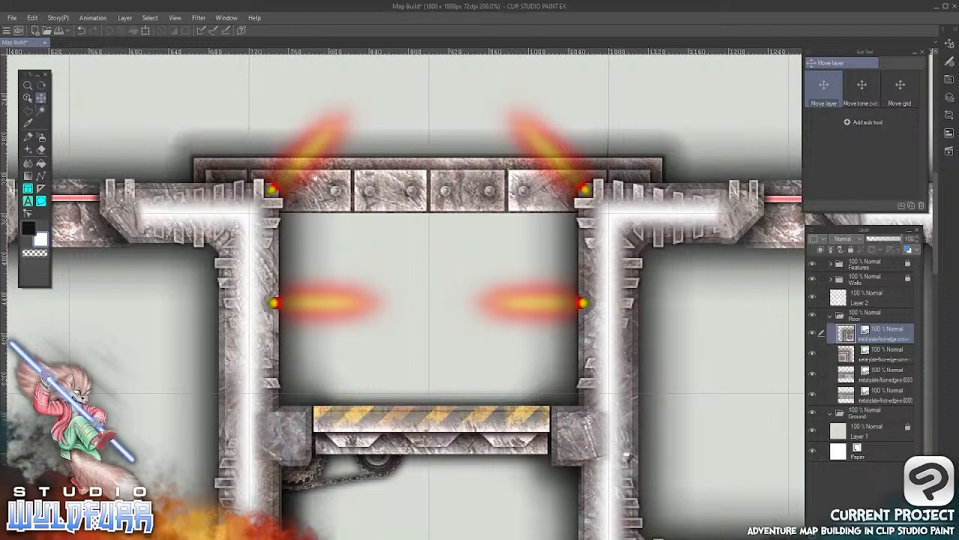
Go back to the Metal Plate Floor tile folder and select metal-plate-floor-1x1-0000.png
{"action": "scroll", "coordinate": [450, 191], "scroll_direction": "down", "scroll_amount": 3}
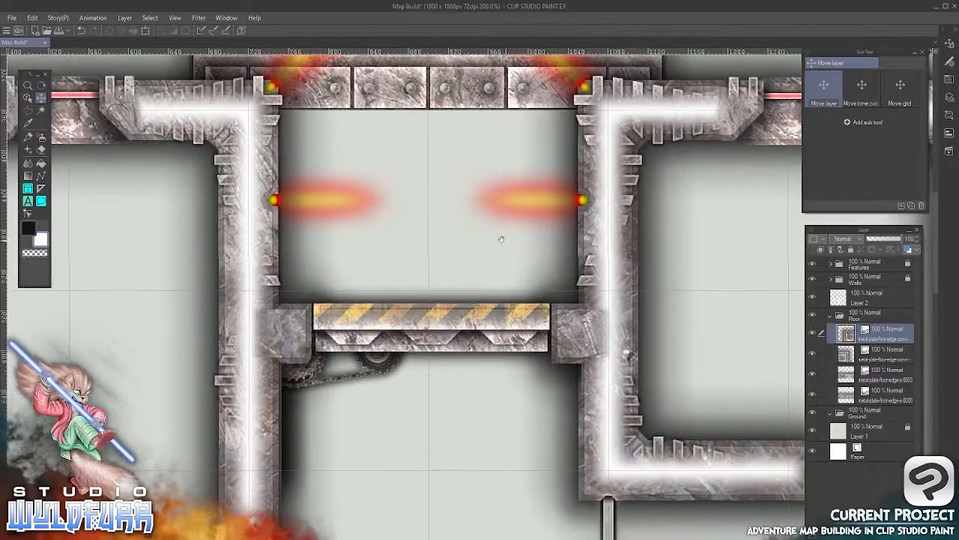
{"action": "key", "text": "alt+Tab"}
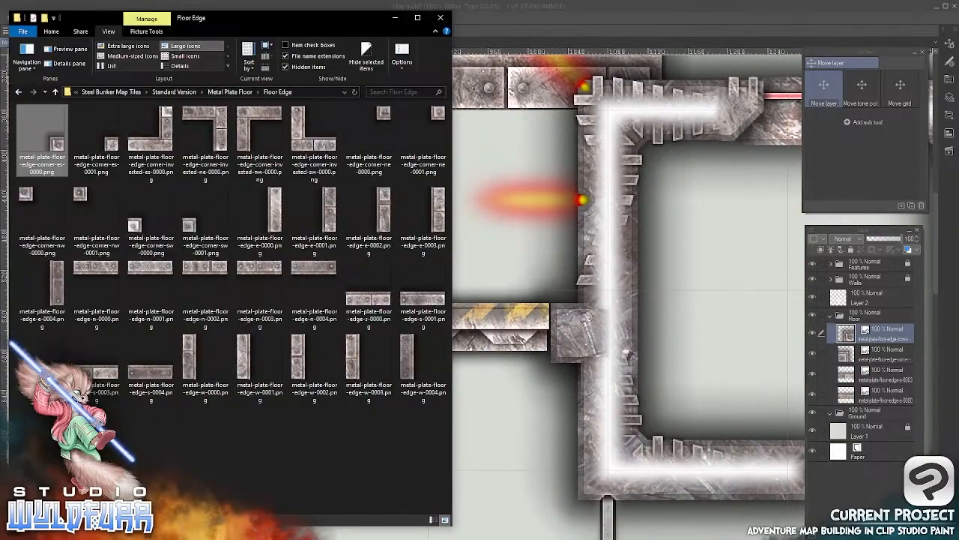
{"action": "left_click", "coordinate": [245, 92]}
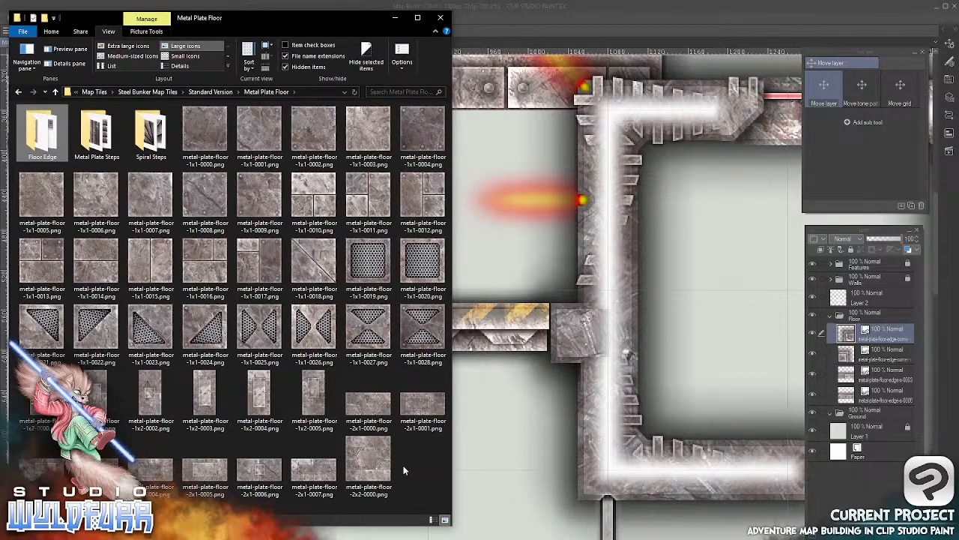
{"action": "left_click", "coordinate": [213, 138]}
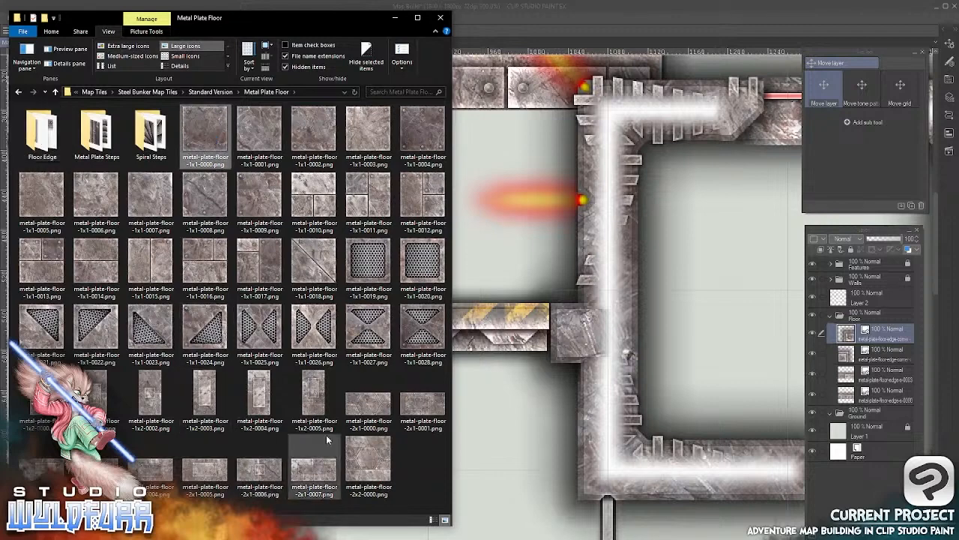
{"action": "left_click", "coordinate": [210, 258]}
{"action": "left_click", "coordinate": [201, 129]}
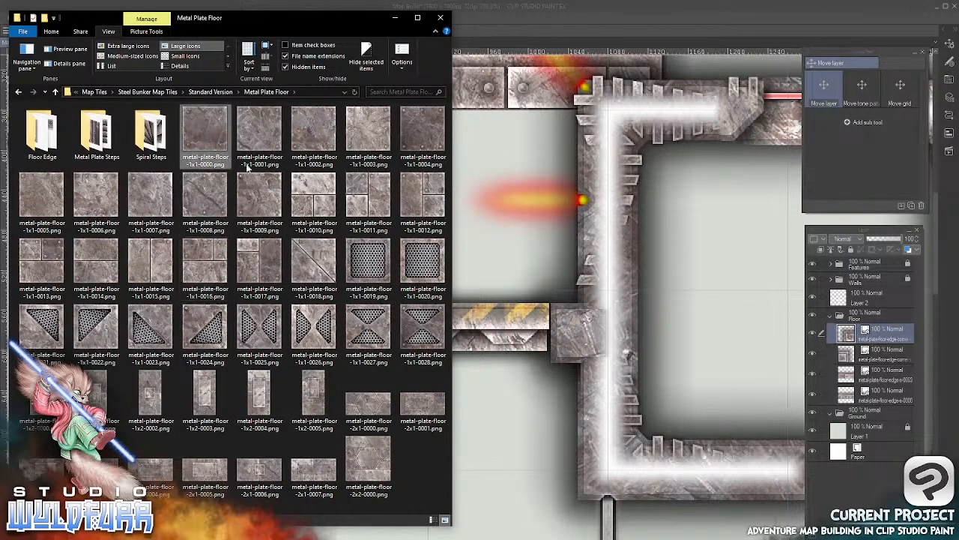
Import metal-plate-floor-1x1-0000.png into the map as the top layer of the Floor folder
{"action": "left_click_drag", "start_coordinate": [517, 218], "coordinate": [514, 215]}
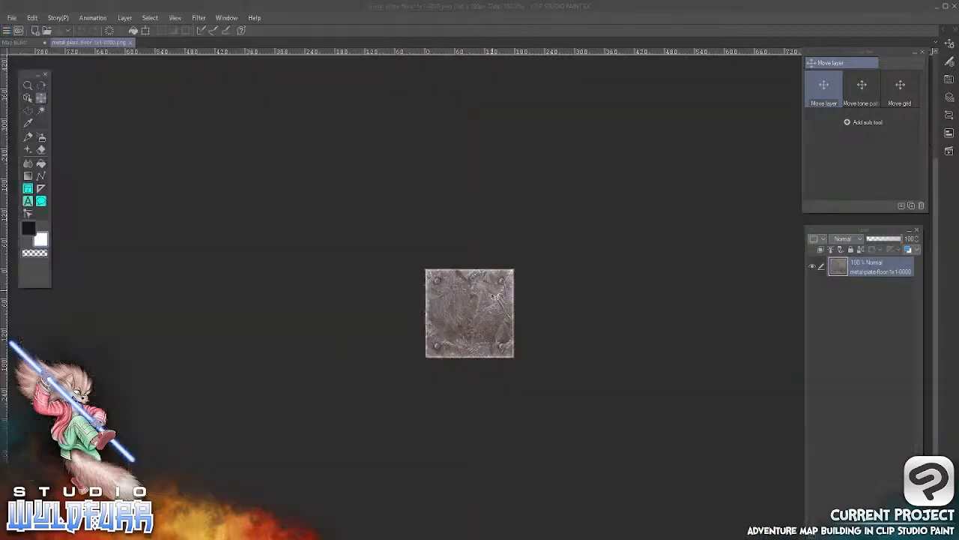
{"action": "left_click", "coordinate": [129, 42]}
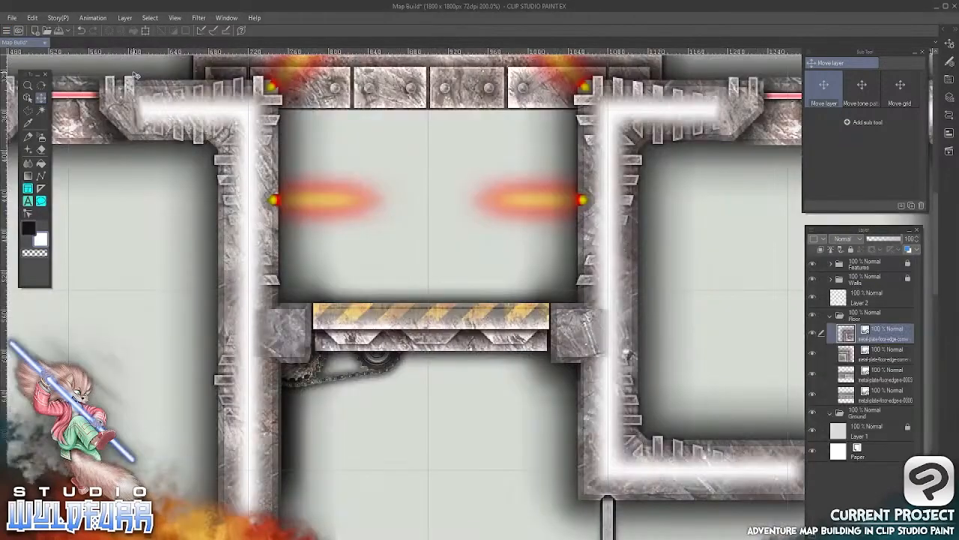
{"action": "key", "text": "alt+Tab"}
{"action": "left_click_drag", "start_coordinate": [209, 125], "coordinate": [851, 327]}
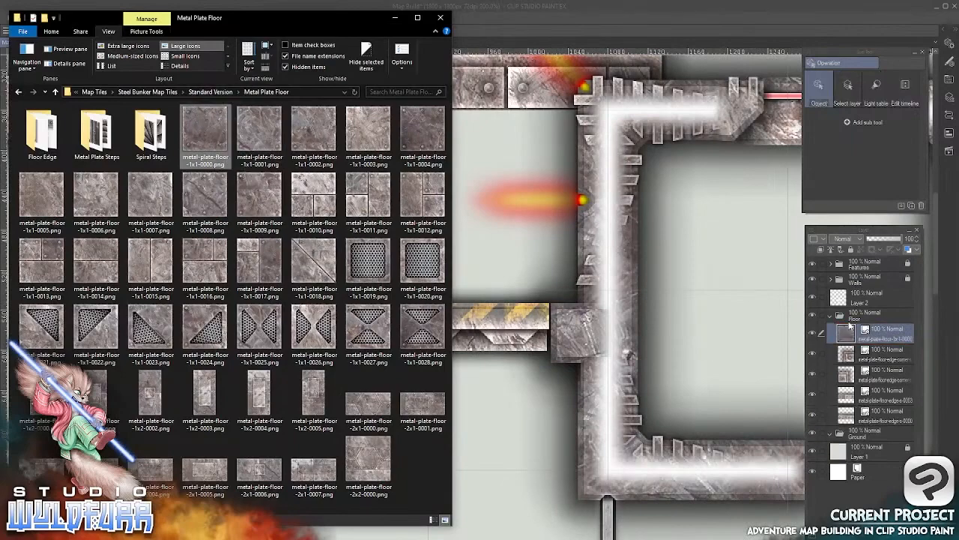
{"action": "left_click", "coordinate": [567, 16]}
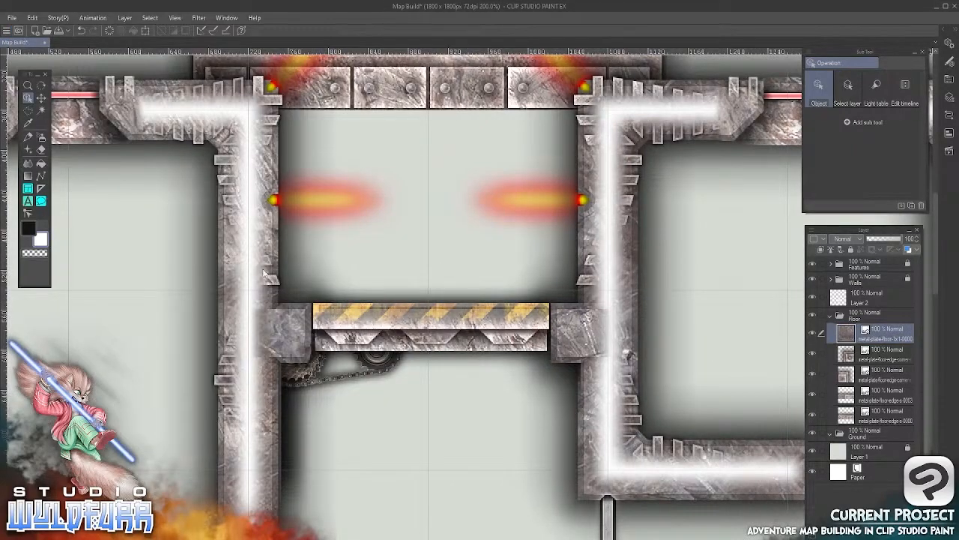
Move the 1x1-0000 floor tile into the left grid cell just below the entrance edge plates and nudge it flush
{"action": "left_click", "coordinate": [41, 98]}
{"action": "left_click_drag", "start_coordinate": [419, 516], "coordinate": [394, 177]}
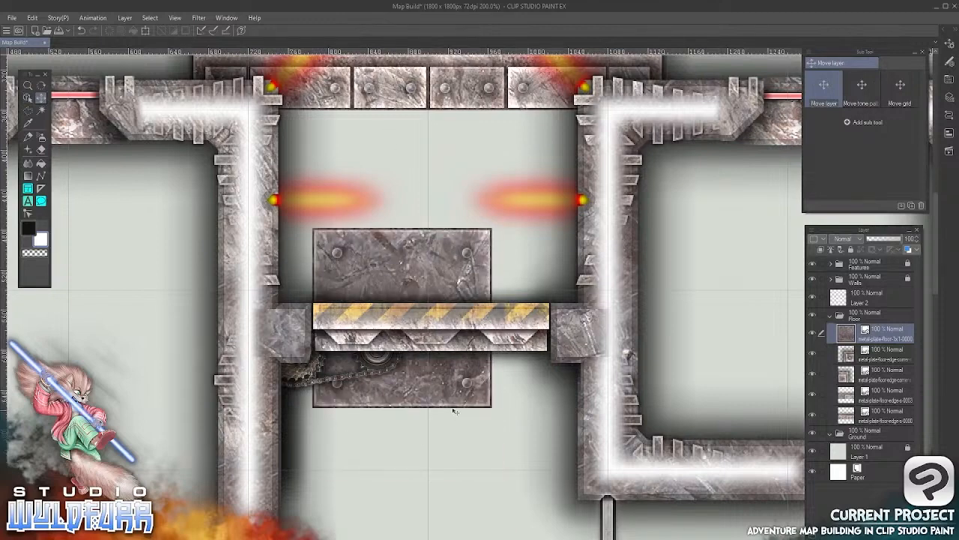
{"action": "left_click_drag", "start_coordinate": [454, 410], "coordinate": [466, 240]}
{"action": "left_click_drag", "start_coordinate": [462, 256], "coordinate": [461, 257]}
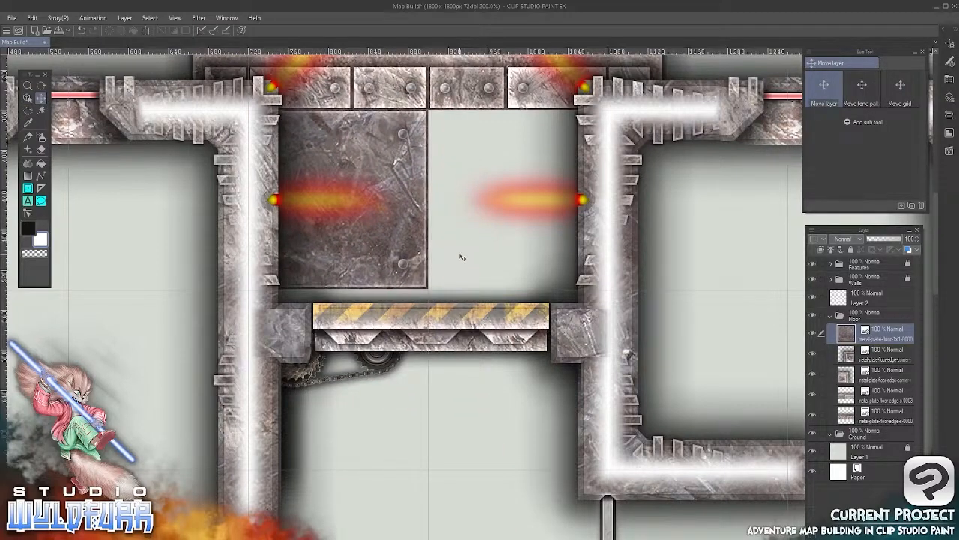
{"action": "key", "text": "Down"}
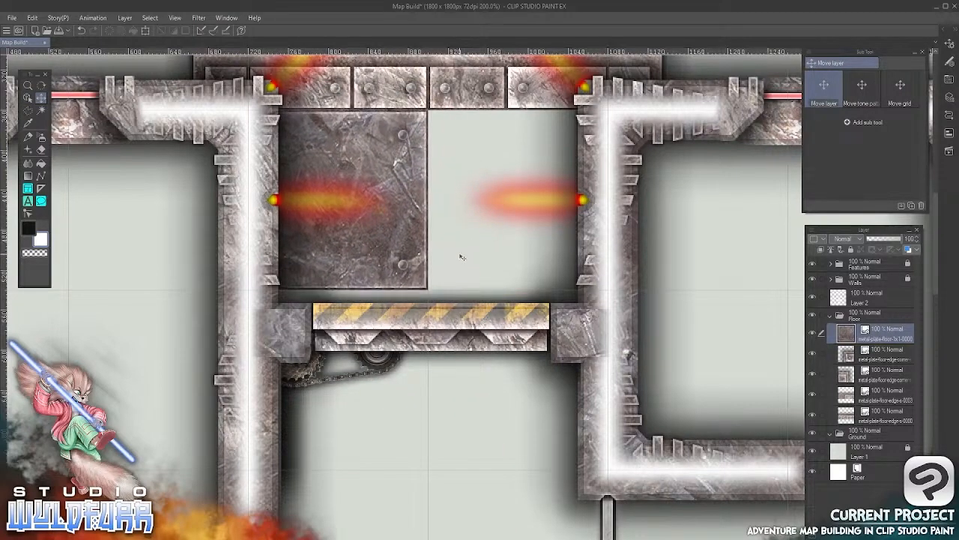
Import metal-plate-floor-1x1-0001.png into the Floor folder and place it in the grid cell beside the first floor tile
{"action": "key", "text": "alt+Tab"}
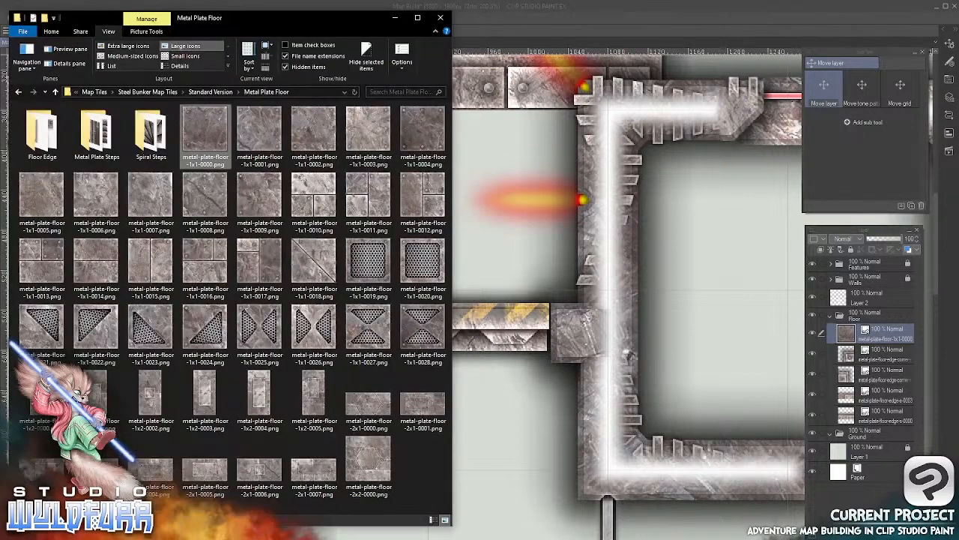
{"action": "left_click", "coordinate": [261, 130]}
{"action": "left_click_drag", "start_coordinate": [273, 168], "coordinate": [868, 323]}
{"action": "left_click", "coordinate": [558, 13]}
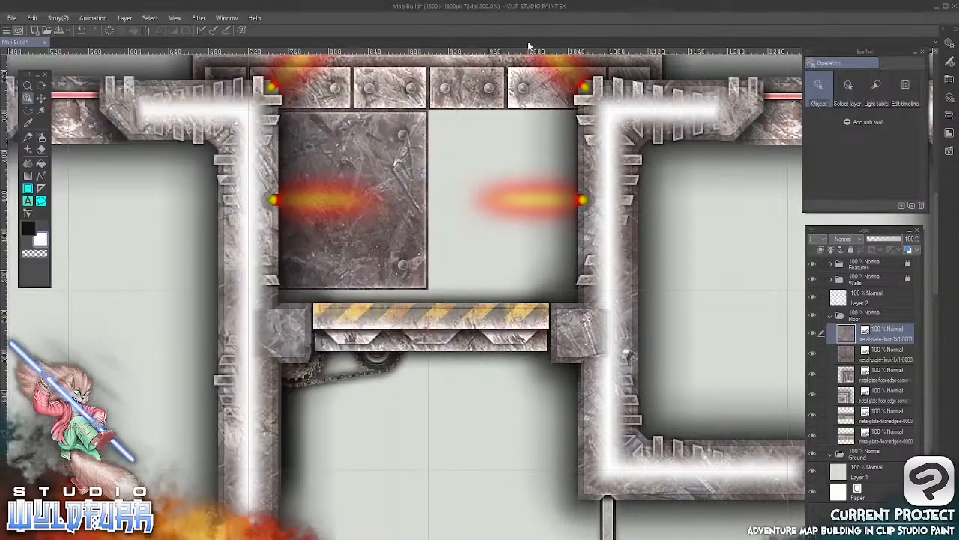
{"action": "key", "text": "k"}
{"action": "left_click_drag", "start_coordinate": [400, 488], "coordinate": [448, 249]}
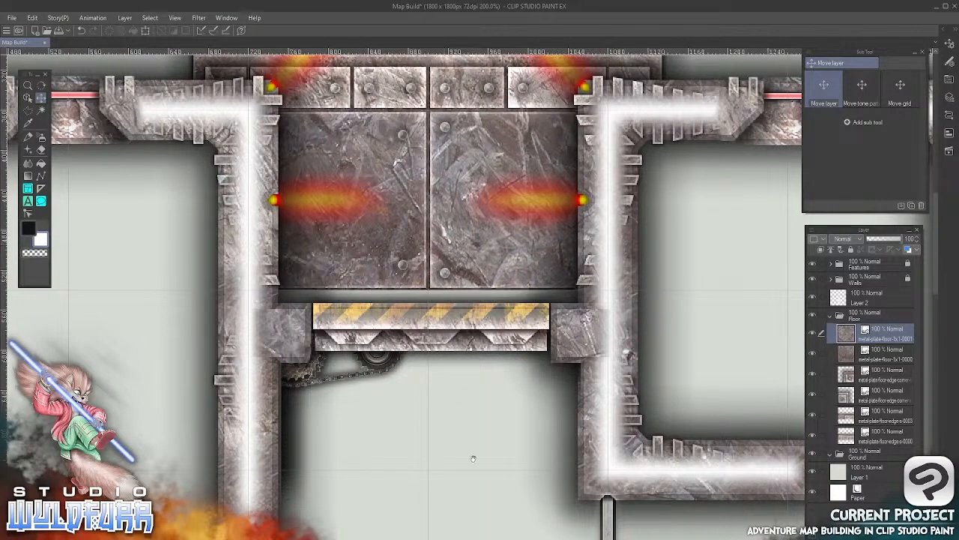
Import metal-plate-floor-1x1-0002.png into the Floor folder and place it in the left grid cell beneath the hazard-striped door
{"action": "left_click_drag", "start_coordinate": [473, 458], "coordinate": [473, 300]}
{"action": "key", "text": "alt+Tab"}
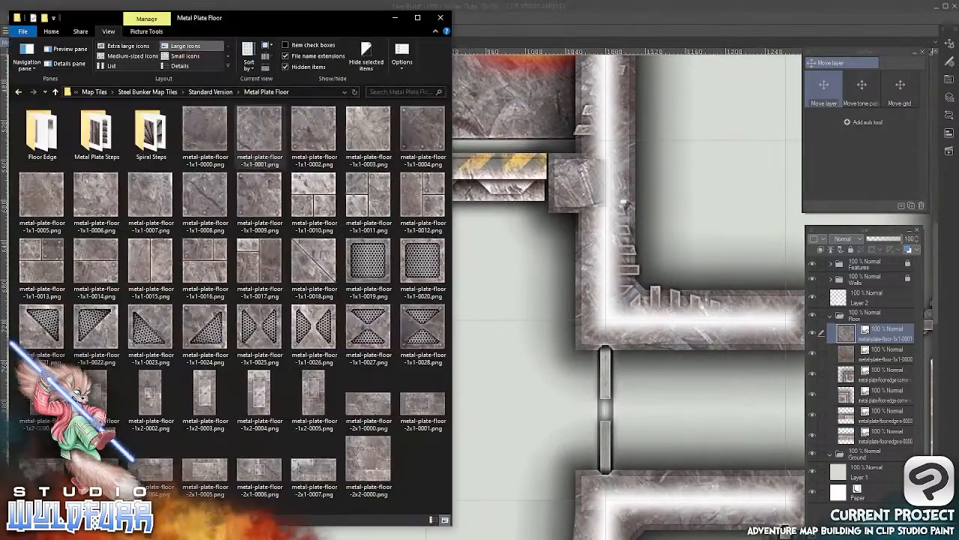
{"action": "left_click_drag", "start_coordinate": [305, 129], "coordinate": [653, 337]}
{"action": "left_click_drag", "start_coordinate": [673, 368], "coordinate": [853, 325]}
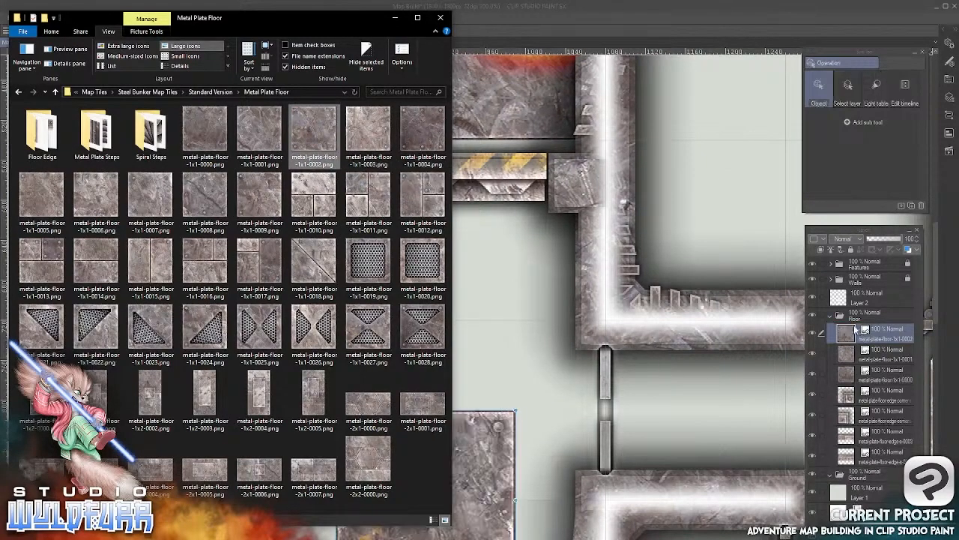
{"action": "left_click", "coordinate": [592, 45]}
{"action": "key", "text": "k"}
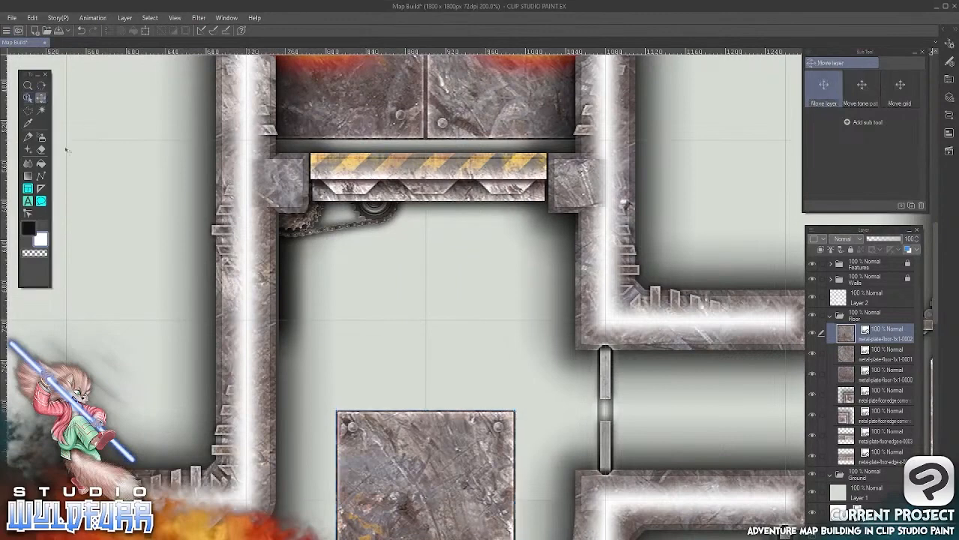
{"action": "left_click_drag", "start_coordinate": [459, 459], "coordinate": [465, 305]}
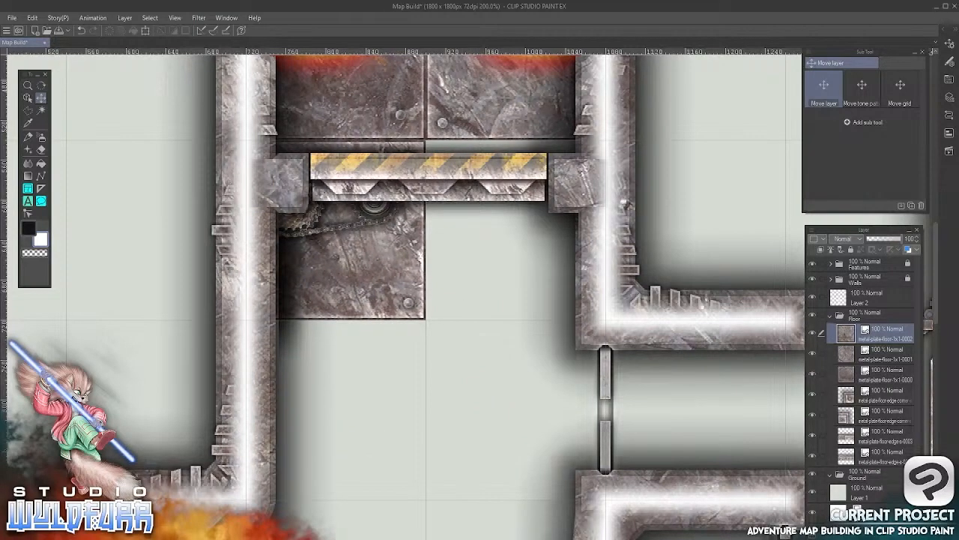
Import metal-plate-floor-1x1-0003.png into the Floor folder and align it in the grid cell right of the 0002 tile
{"action": "key", "text": "alt+Tab"}
{"action": "left_click_drag", "start_coordinate": [367, 135], "coordinate": [850, 332]}
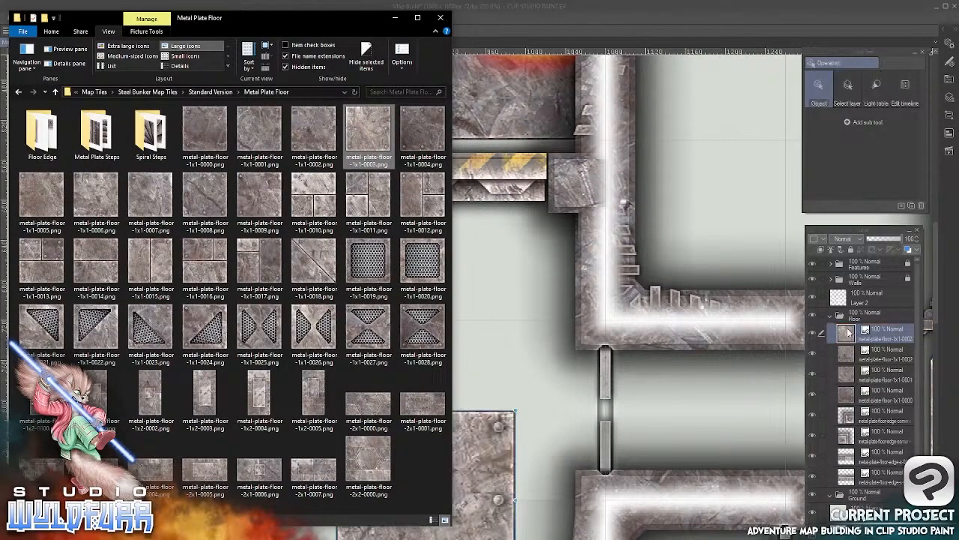
{"action": "key", "text": "alt+Tab"}
{"action": "left_click", "coordinate": [41, 98]}
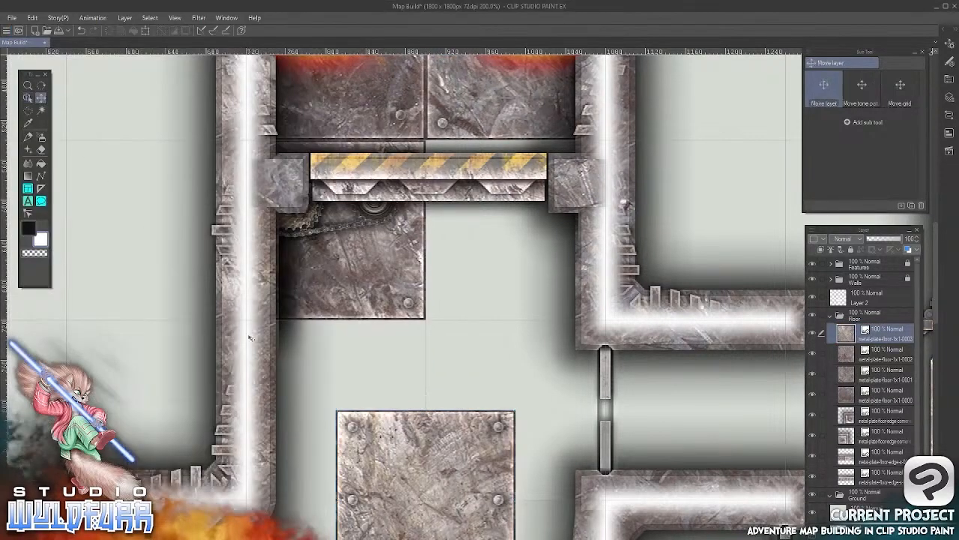
{"action": "left_click_drag", "start_coordinate": [368, 506], "coordinate": [459, 289]}
Import metal-plate-floor-1x1-0004.png into the Floor folder and align it in the grid cell below the 0002 tile
{"action": "left_click_drag", "start_coordinate": [491, 446], "coordinate": [489, 277]}
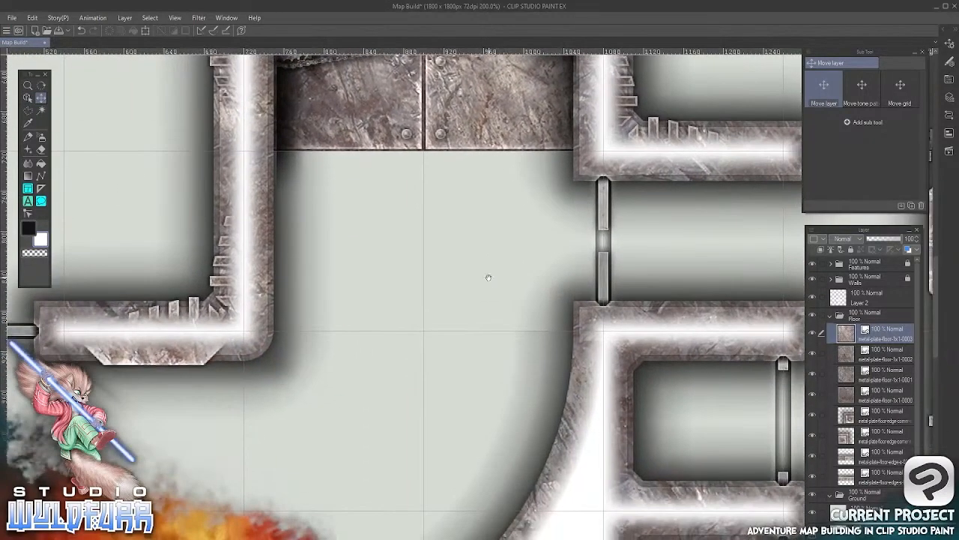
{"action": "key", "text": "alt+Tab"}
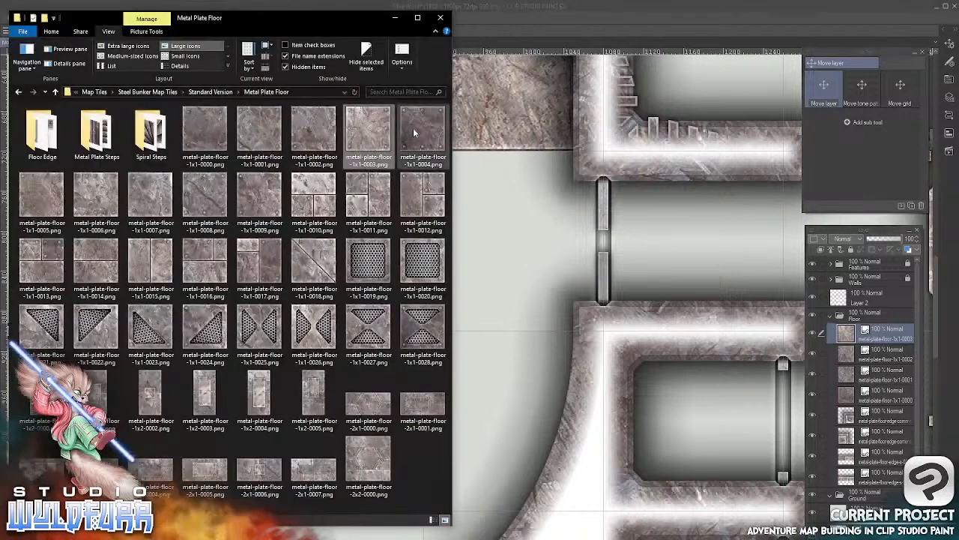
{"action": "left_click_drag", "start_coordinate": [415, 129], "coordinate": [427, 121]}
{"action": "left_click_drag", "start_coordinate": [552, 346], "coordinate": [846, 330]}
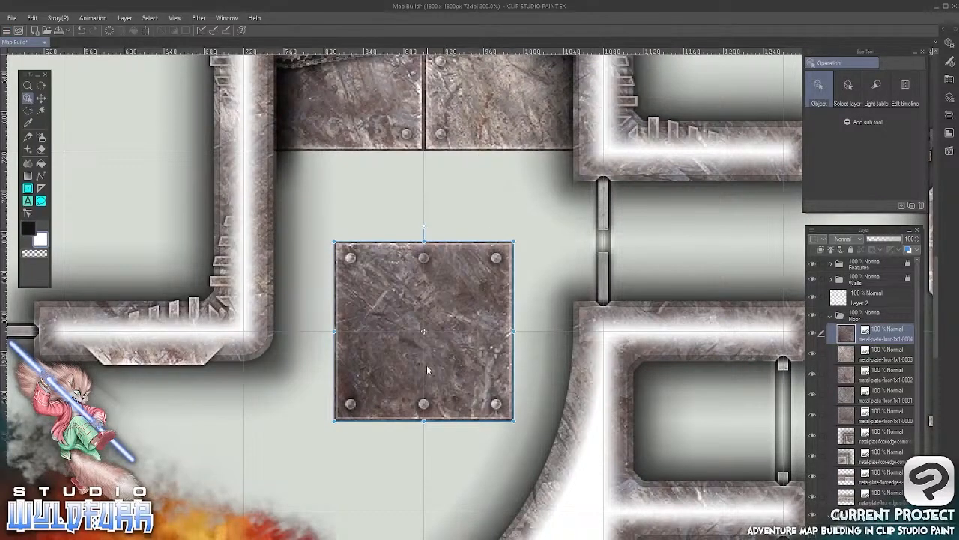
{"action": "left_click_drag", "start_coordinate": [441, 397], "coordinate": [349, 300]}
{"action": "left_click", "coordinate": [41, 98]}
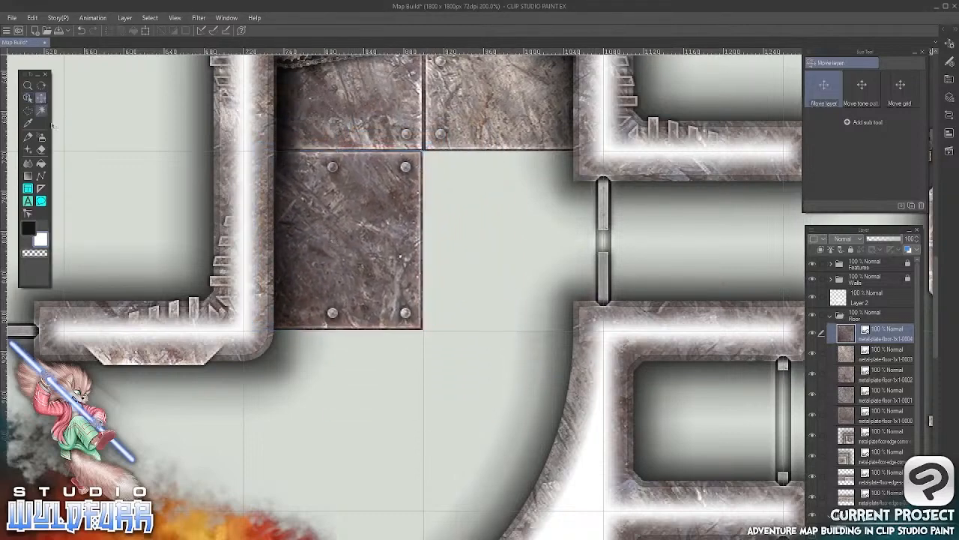
{"action": "key", "text": "Right"}
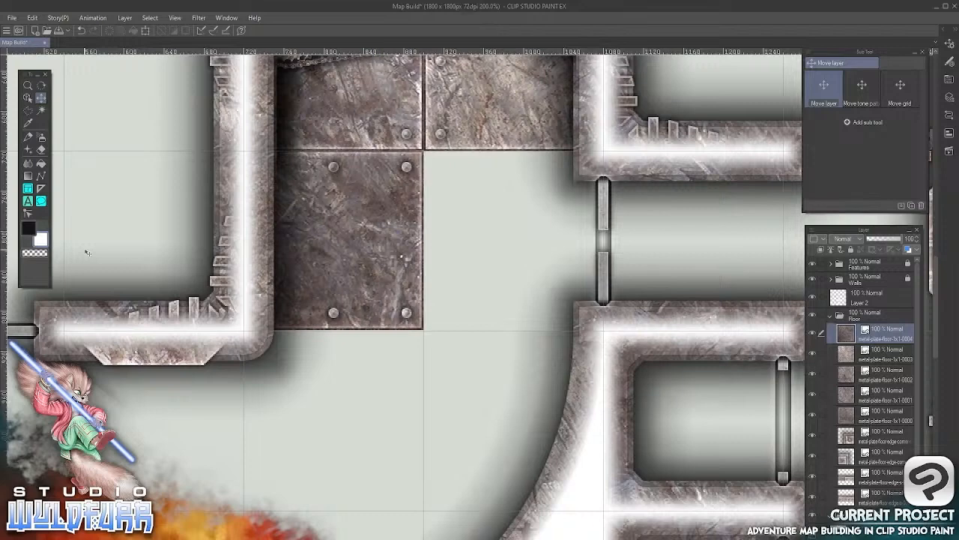
{"action": "key", "text": "Down"}
{"action": "key", "text": "alt+Tab"}
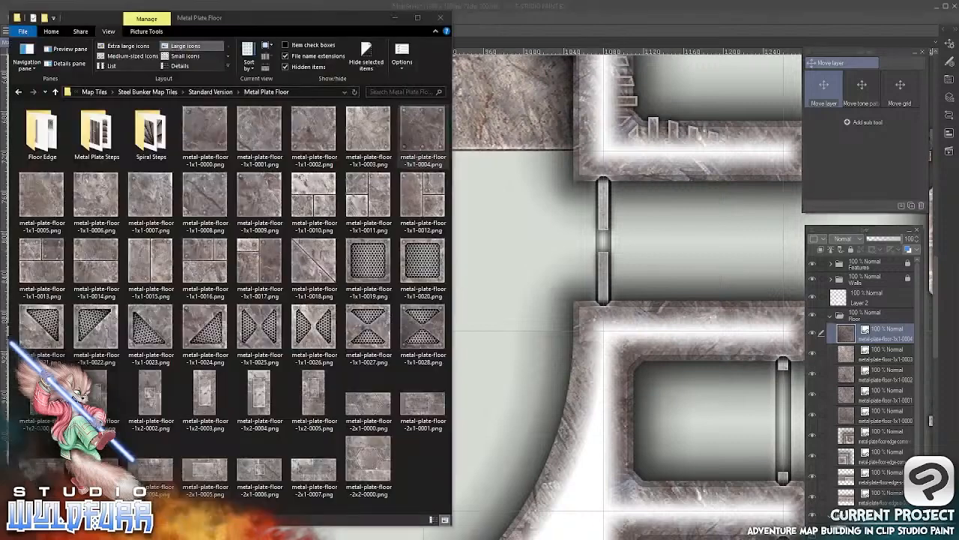
{"action": "left_click", "coordinate": [45, 196]}
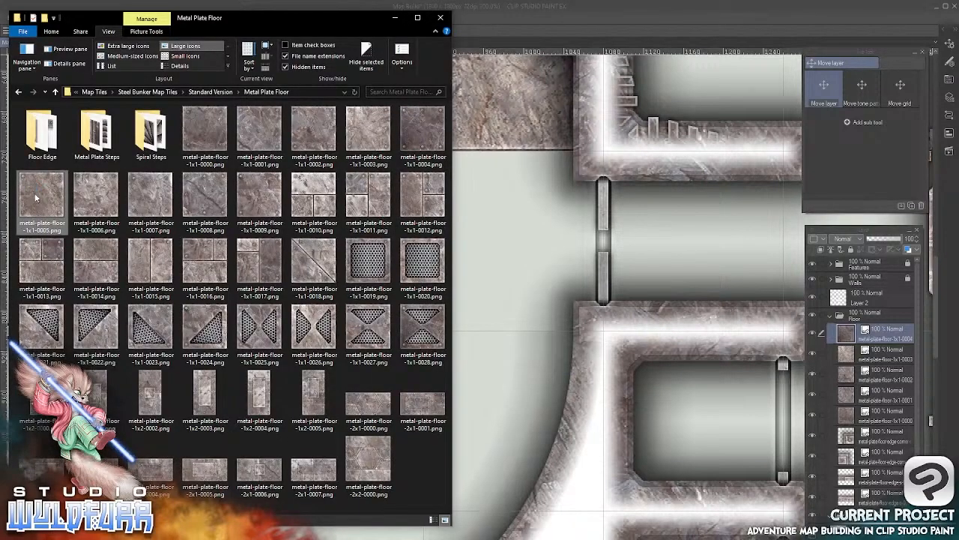
{"action": "mouse_move", "coordinate": [35, 198]}
{"action": "left_mouse_down"}
{"action": "mouse_move", "coordinate": [446, 236]}
{"action": "mouse_move", "coordinate": [556, 229]}
{"action": "left_mouse_up"}
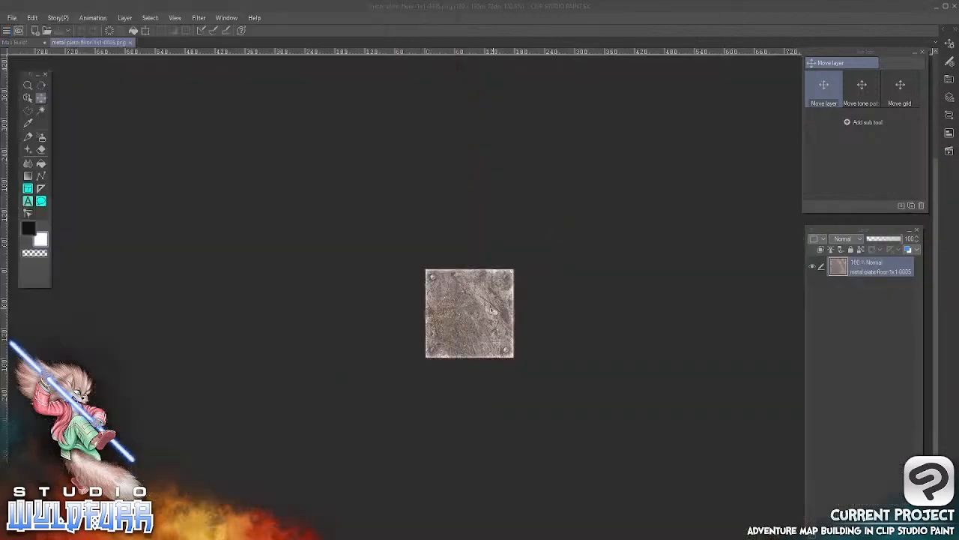
{"action": "left_click", "coordinate": [130, 42]}
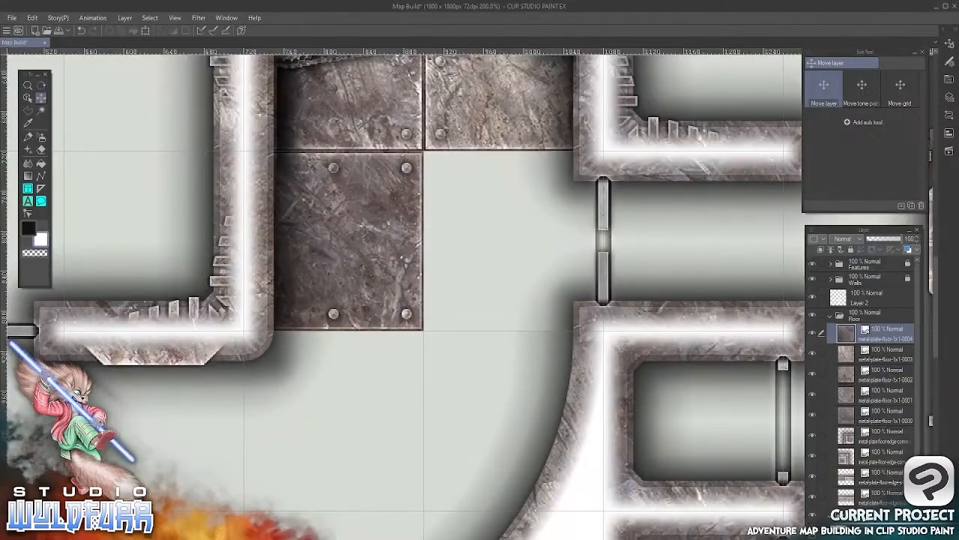
Import metal-plate-floor-1x1-0005.png into the Floor folder and align it in the grid cell below the 0003 tile
{"action": "key", "text": "alt+Tab"}
{"action": "left_click_drag", "start_coordinate": [45, 196], "coordinate": [858, 321]}
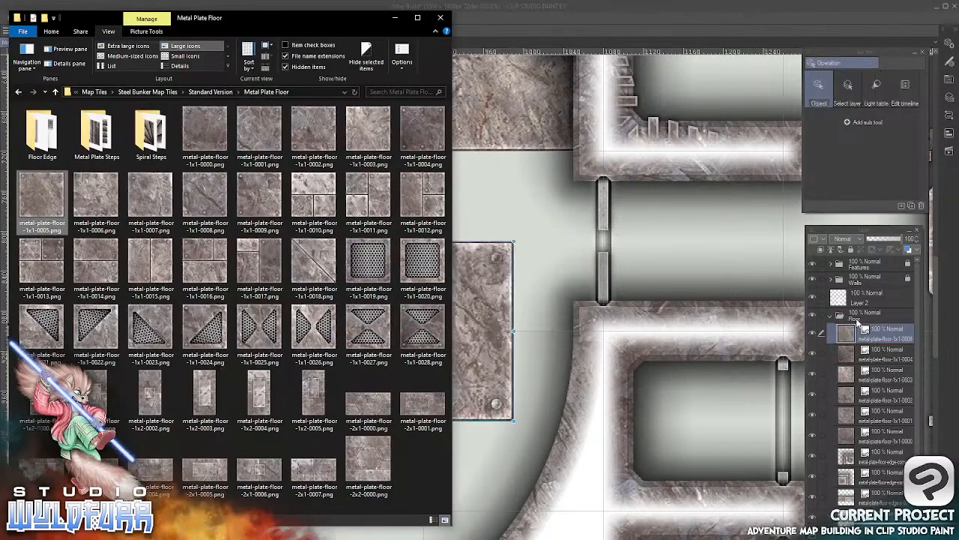
{"action": "left_click", "coordinate": [574, 6]}
{"action": "left_click_drag", "start_coordinate": [422, 383], "coordinate": [520, 292]}
{"action": "left_click_drag", "start_coordinate": [618, 284], "coordinate": [576, 321]}
{"action": "left_click_drag", "start_coordinate": [494, 124], "coordinate": [416, 126]}
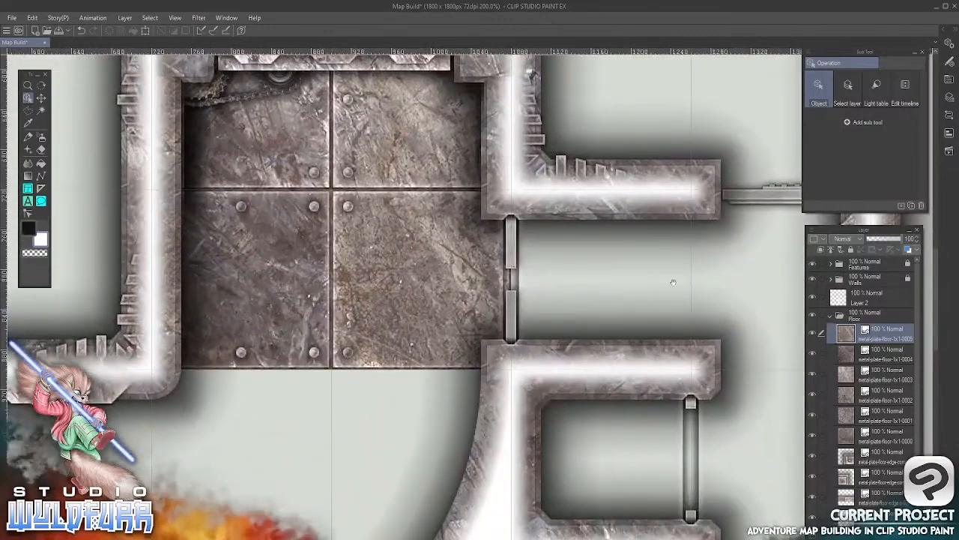
Import the split-plate tile metal-plate-floor-1x1-0010.png into the Floor folder for the corridor east of the room
{"action": "left_click_drag", "start_coordinate": [679, 289], "coordinate": [370, 312]}
{"action": "key", "text": "alt+Tab"}
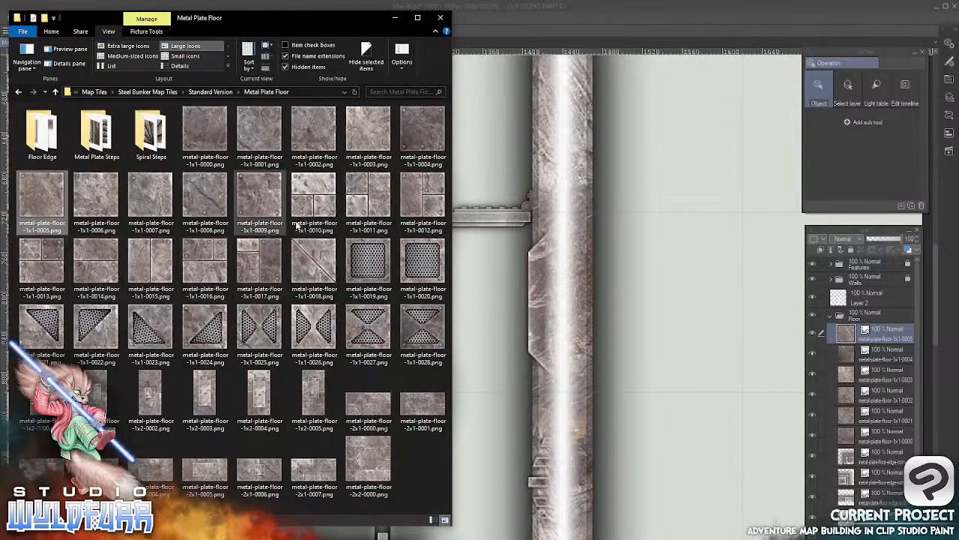
{"action": "left_click", "coordinate": [309, 197]}
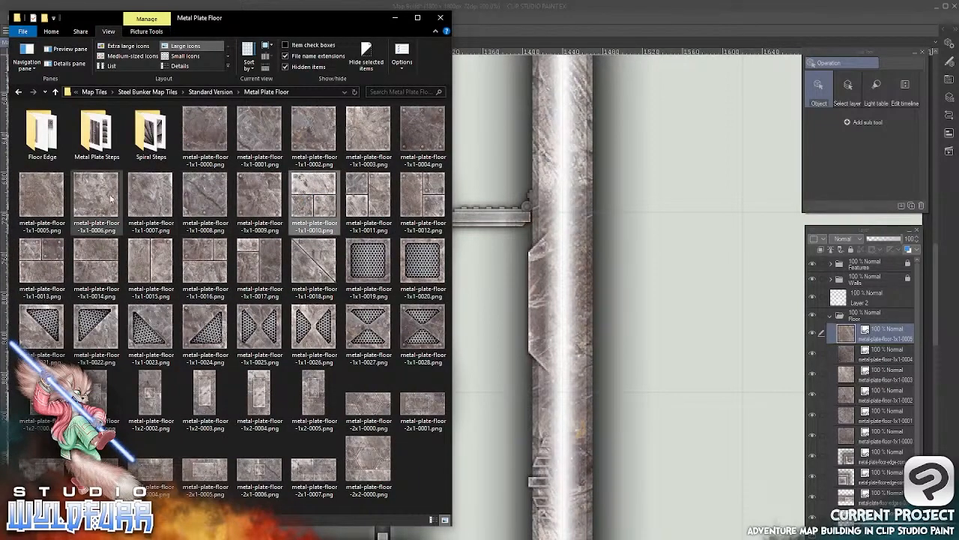
{"action": "left_click_drag", "start_coordinate": [313, 193], "coordinate": [852, 324]}
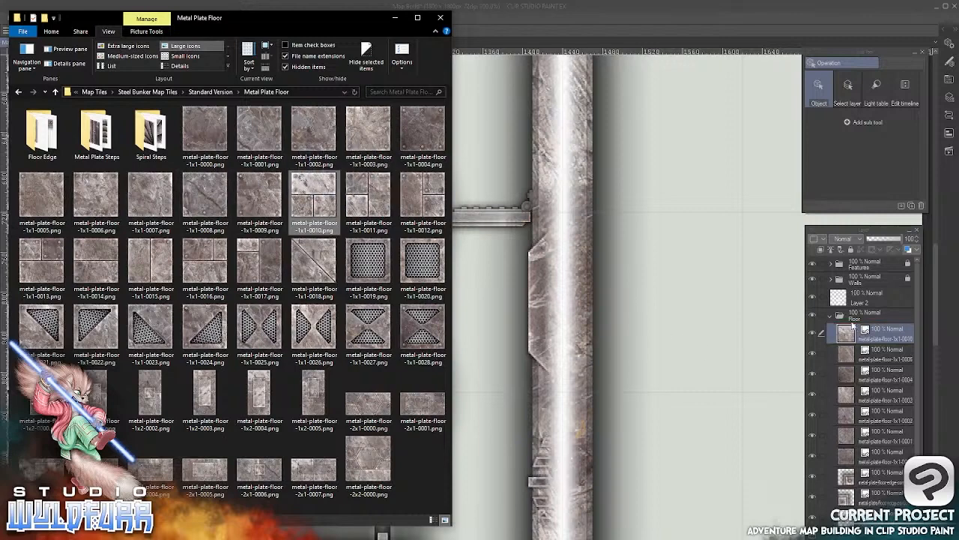
{"action": "left_click", "coordinate": [633, 21]}
Move the 1x1-0010 tile into the corridor just past the sliding door, between the two walls
{"action": "left_click", "coordinate": [42, 97]}
{"action": "left_click_drag", "start_coordinate": [57, 362], "coordinate": [295, 319]}
{"action": "left_click_drag", "start_coordinate": [371, 333], "coordinate": [366, 280]}
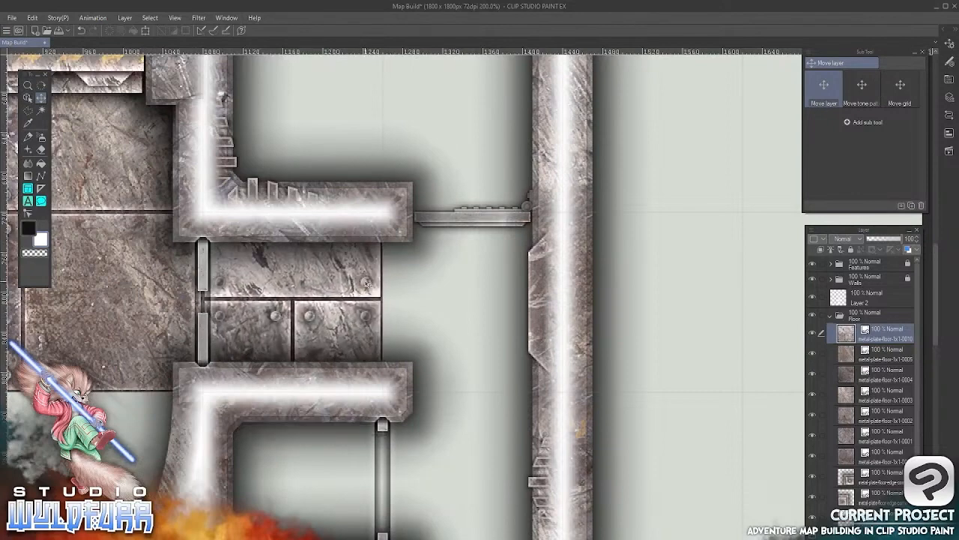
{"action": "left_click_drag", "start_coordinate": [413, 336], "coordinate": [409, 324]}
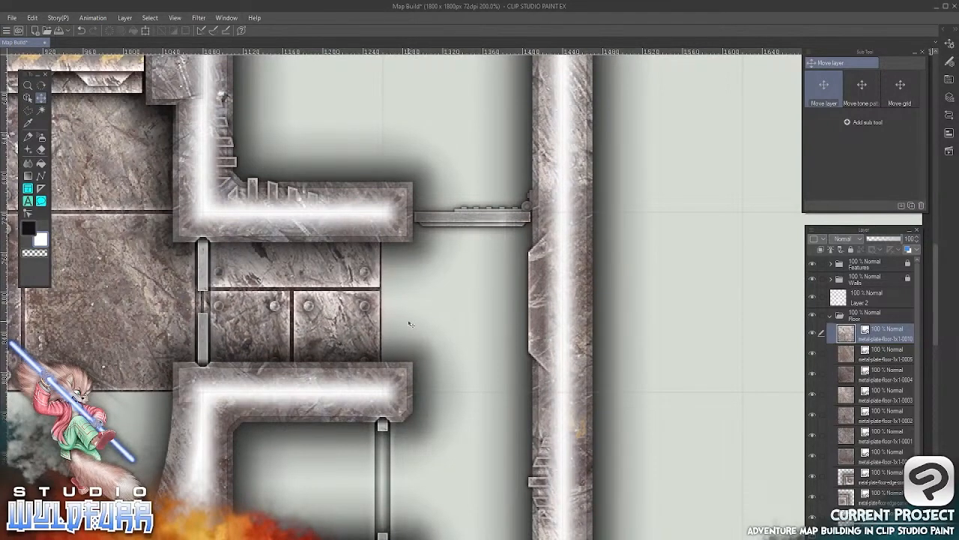
Hide the Walls folder and shift the 1x1-0010 tile down until it fits the corridor's grid cell
{"action": "left_click", "coordinate": [867, 279]}
{"action": "left_click", "coordinate": [813, 279]}
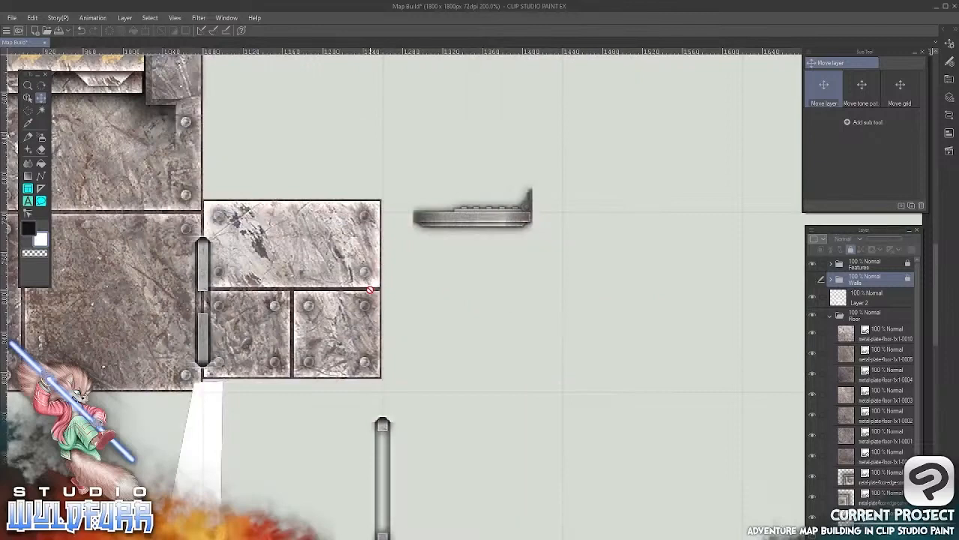
{"action": "left_click", "coordinate": [856, 338]}
{"action": "left_click_drag", "start_coordinate": [372, 225], "coordinate": [376, 237]}
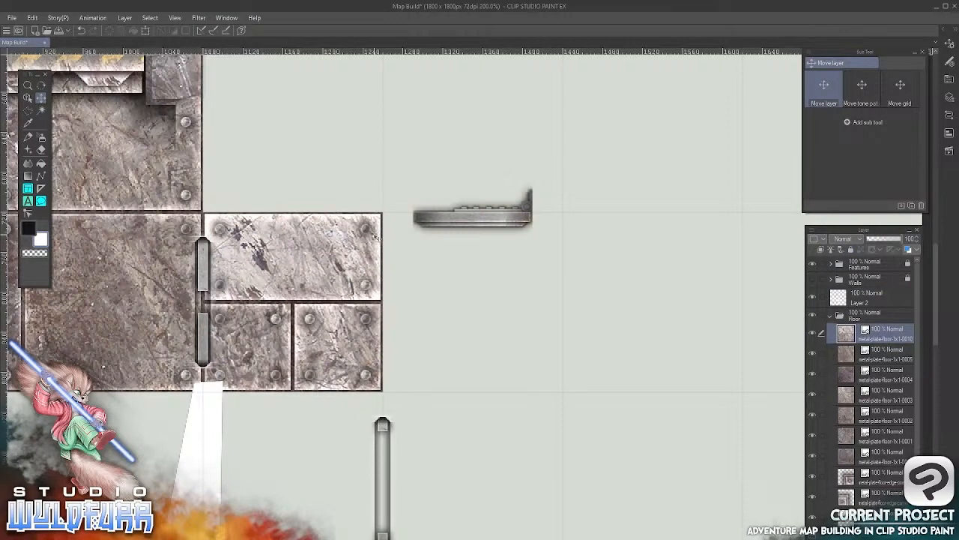
{"action": "left_click_drag", "start_coordinate": [470, 374], "coordinate": [348, 365]}
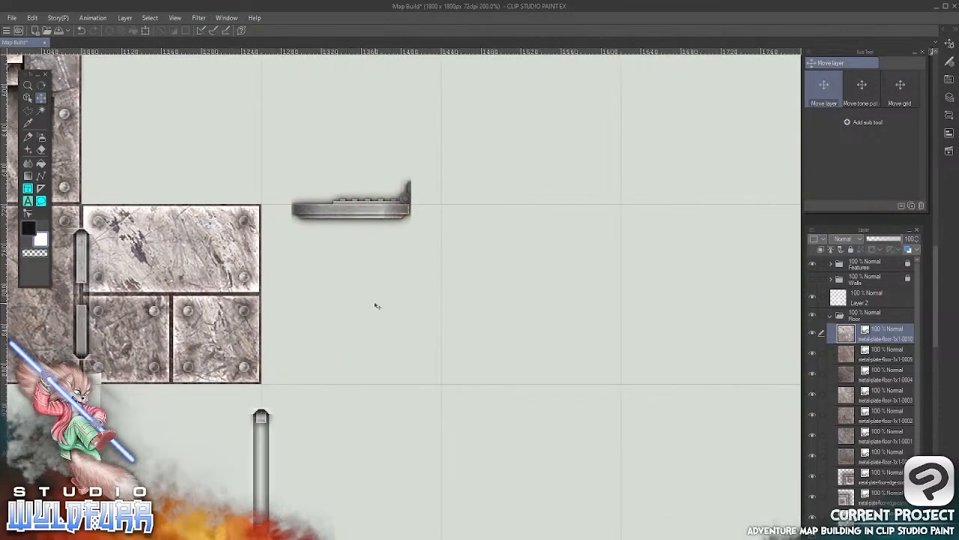
Import metal-plate-floor-1x1-0011.png into the Floor folder and align it in the corridor grid cell directly east of the 1x1-0010 tile
{"action": "key", "text": "alt+Tab"}
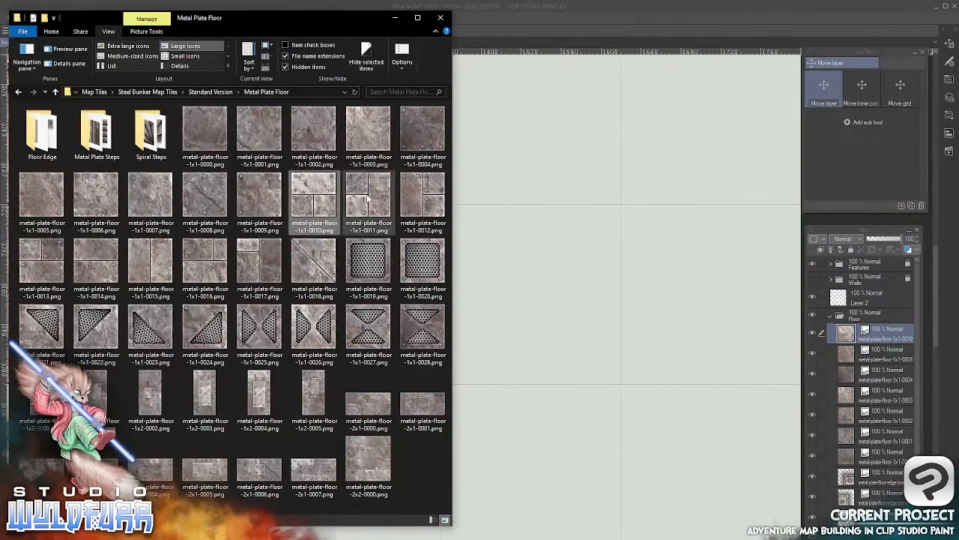
{"action": "left_click_drag", "start_coordinate": [368, 198], "coordinate": [862, 328]}
{"action": "left_click", "coordinate": [597, 9]}
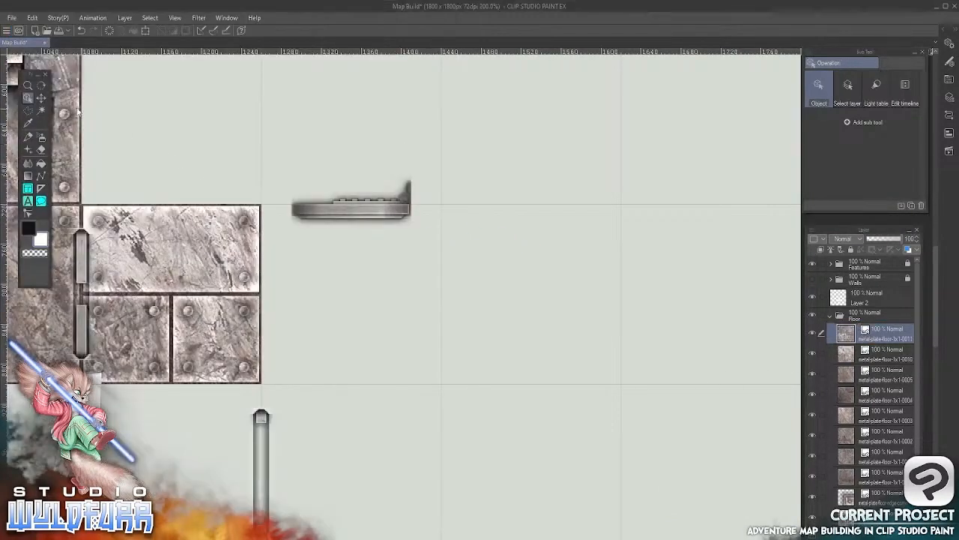
{"action": "left_click", "coordinate": [42, 99]}
{"action": "left_click_drag", "start_coordinate": [151, 291], "coordinate": [462, 285]}
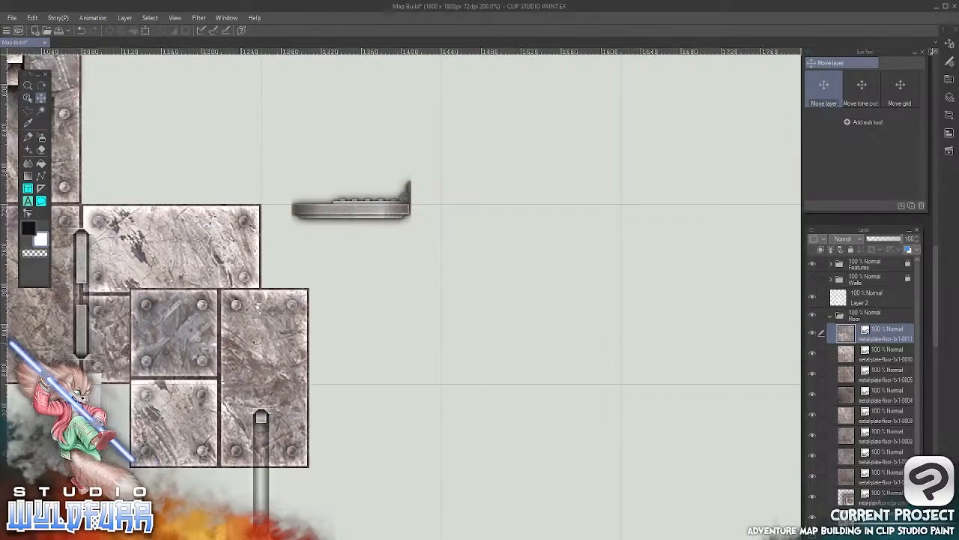
{"action": "left_click_drag", "start_coordinate": [253, 342], "coordinate": [375, 262]}
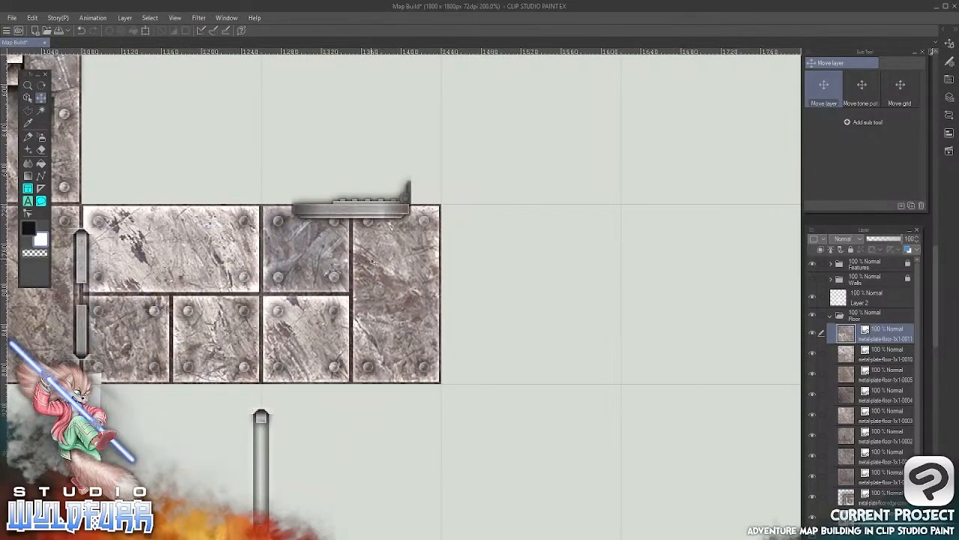
Import the hexagon tile metal-plate-floor-2x2-0000.png into the Floor folder and fit it to the 2x2 grid area above the 0010 and 0011 tiles
{"action": "left_click_drag", "start_coordinate": [341, 233], "coordinate": [513, 411]}
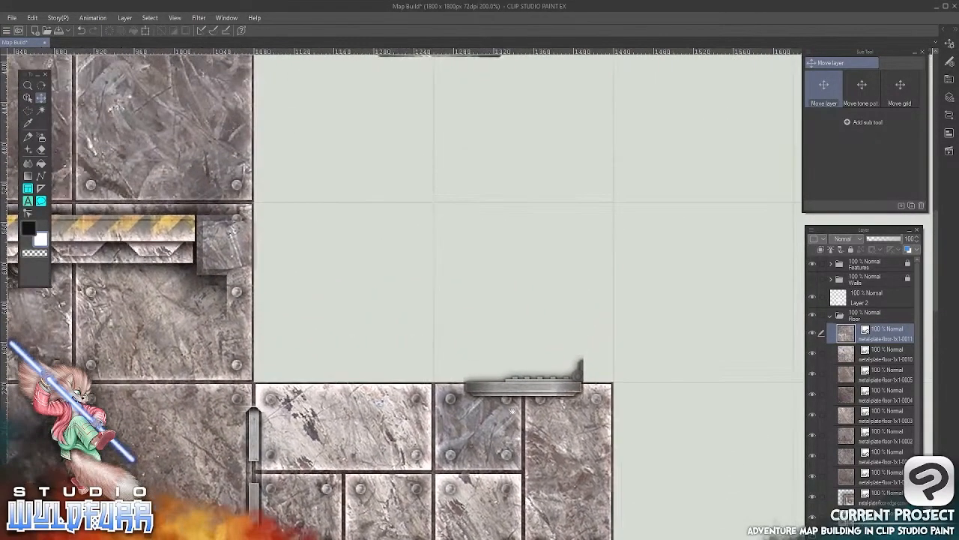
{"action": "left_click_drag", "start_coordinate": [491, 252], "coordinate": [471, 295]}
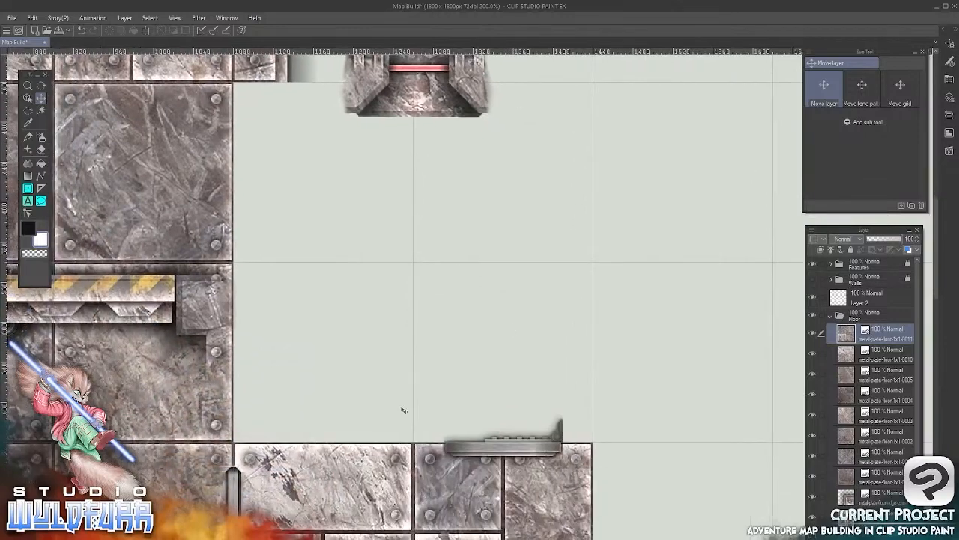
{"action": "key", "text": "alt+Tab"}
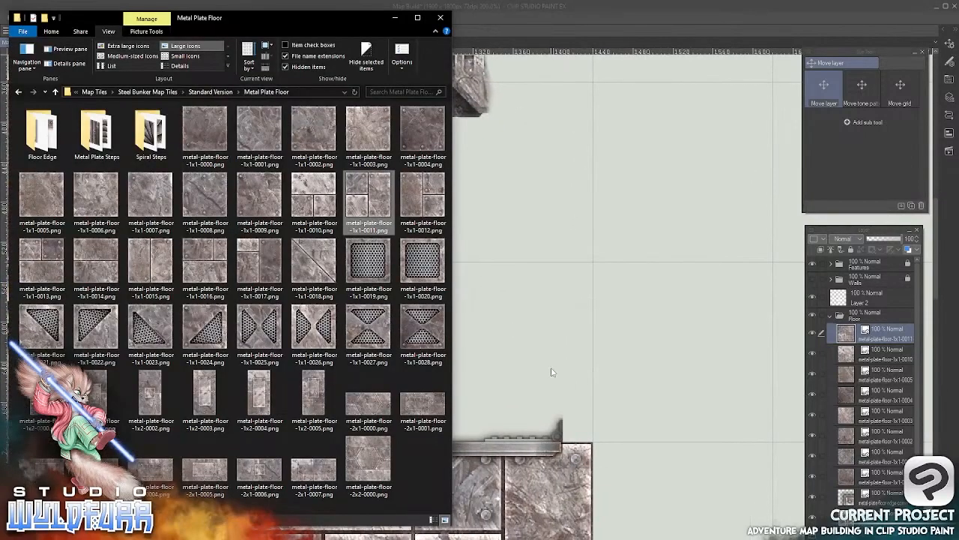
{"action": "left_click", "coordinate": [369, 461]}
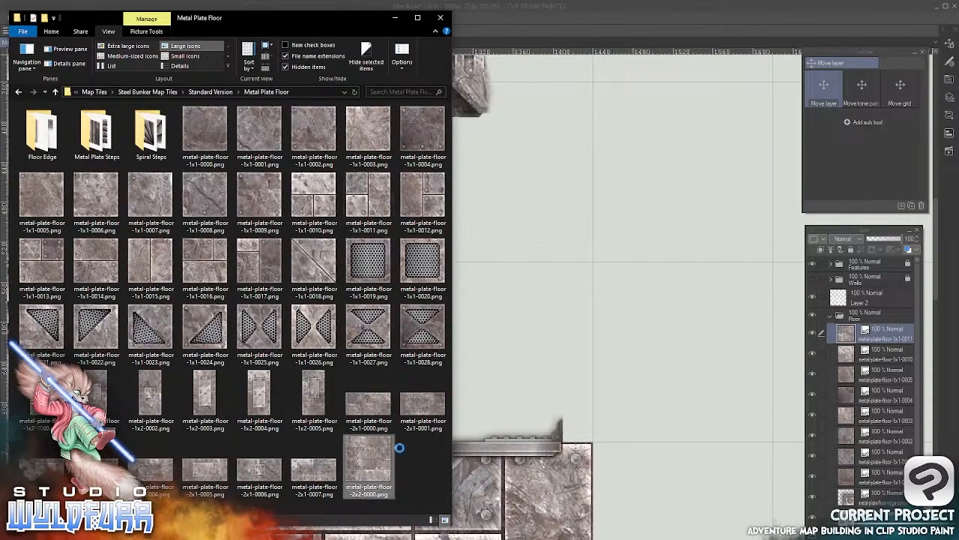
{"action": "left_click_drag", "start_coordinate": [496, 386], "coordinate": [498, 387]}
{"action": "left_click", "coordinate": [591, 112]}
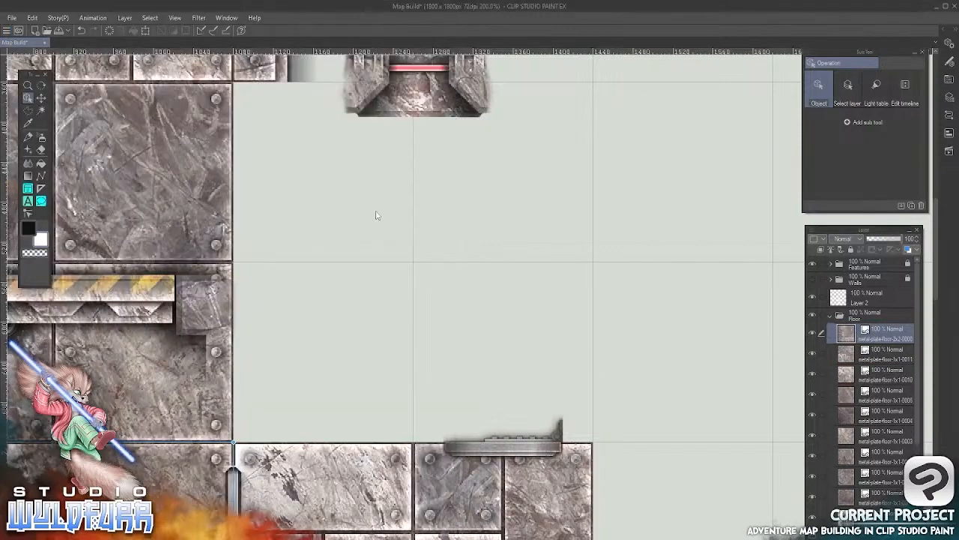
{"action": "left_click", "coordinate": [41, 99]}
{"action": "mouse_move", "coordinate": [174, 447]}
{"action": "left_mouse_down"}
{"action": "mouse_move", "coordinate": [510, 214]}
{"action": "mouse_move", "coordinate": [403, 324]}
{"action": "mouse_move", "coordinate": [368, 198]}
{"action": "left_mouse_up"}
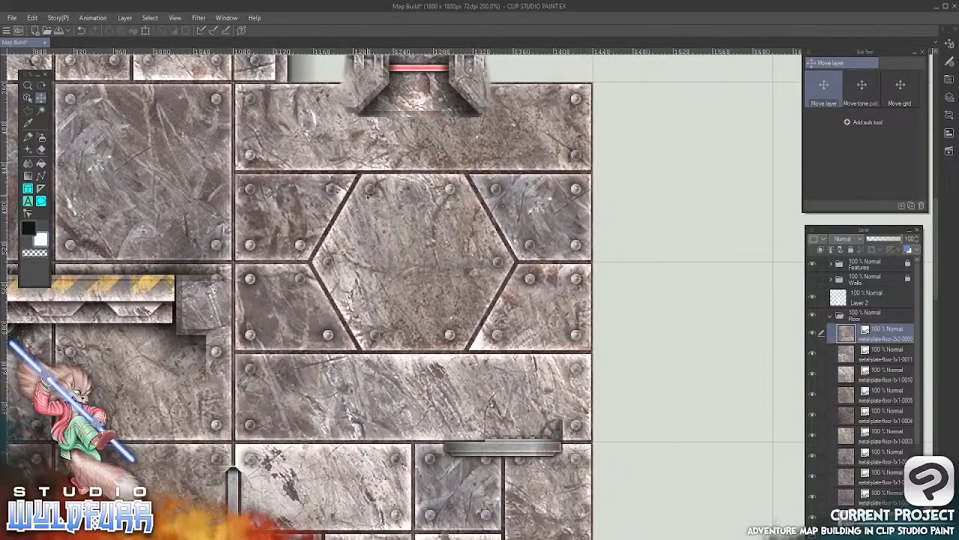
Import metal-plate-floor-1x1-0013.png into the Floor folder and align it in the corridor grid cell directly below the 0011 tile
{"action": "left_click_drag", "start_coordinate": [530, 234], "coordinate": [540, 146]}
{"action": "left_click_drag", "start_coordinate": [454, 458], "coordinate": [545, 221]}
{"action": "left_click_drag", "start_coordinate": [507, 413], "coordinate": [337, 294]}
{"action": "left_click_drag", "start_coordinate": [468, 365], "coordinate": [464, 275]}
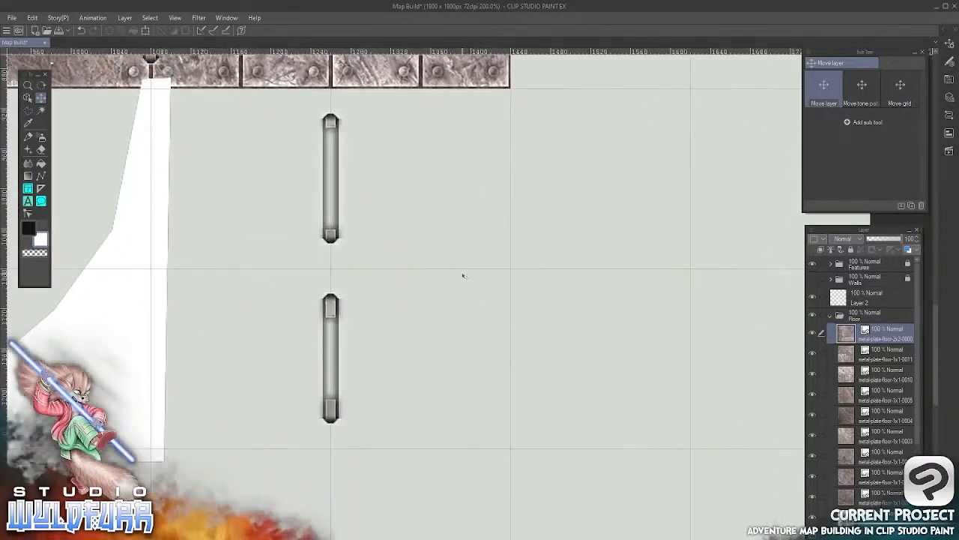
{"action": "key", "text": "alt+Tab"}
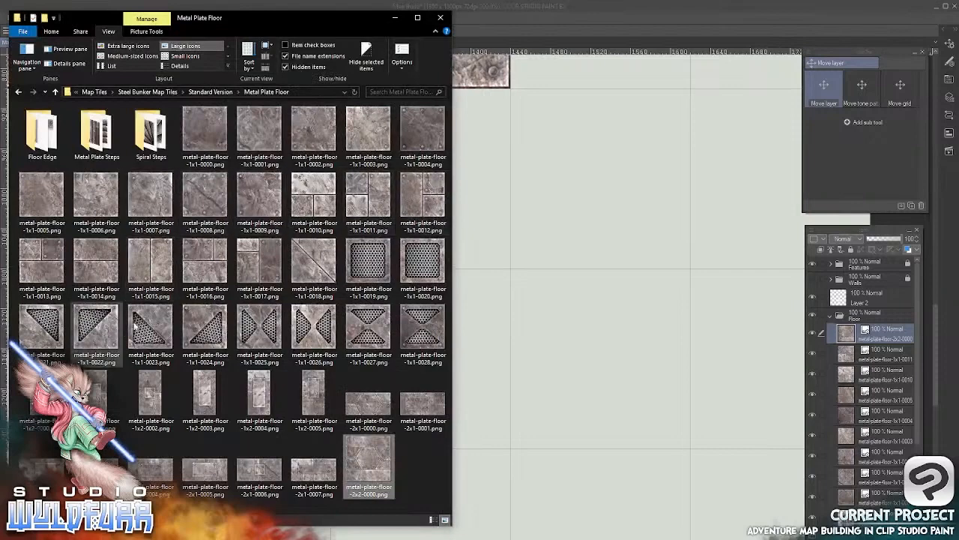
{"action": "left_click_drag", "start_coordinate": [46, 257], "coordinate": [850, 318]}
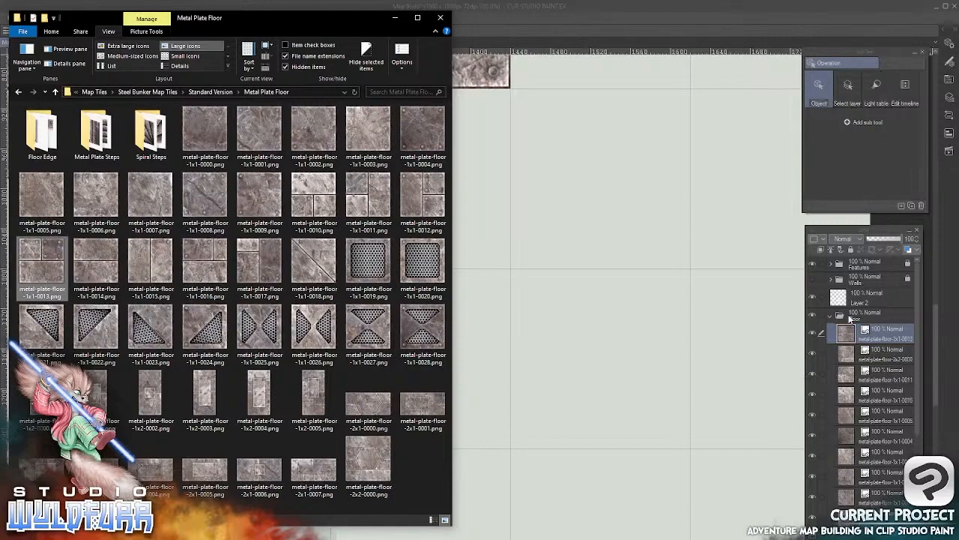
{"action": "left_click", "coordinate": [614, 24]}
{"action": "left_click", "coordinate": [41, 99]}
{"action": "left_click_drag", "start_coordinate": [140, 207], "coordinate": [400, 231]}
Import metal-plate-floor-1x1-0014.png into the Floor folder and nudge it into alignment in the grid cell below the 0013 tile
{"action": "key", "text": "alt+Tab"}
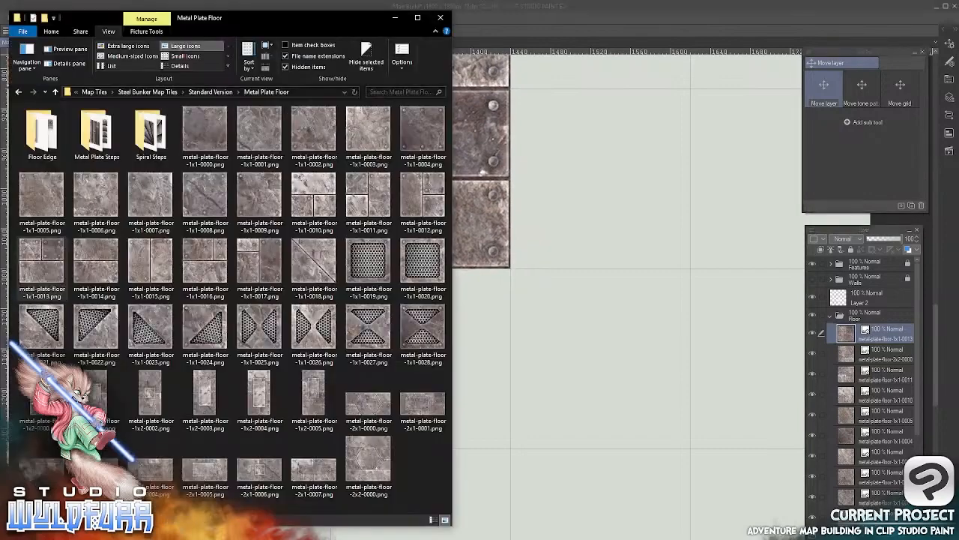
{"action": "left_click_drag", "start_coordinate": [129, 283], "coordinate": [711, 360]}
{"action": "left_click", "coordinate": [567, 25]}
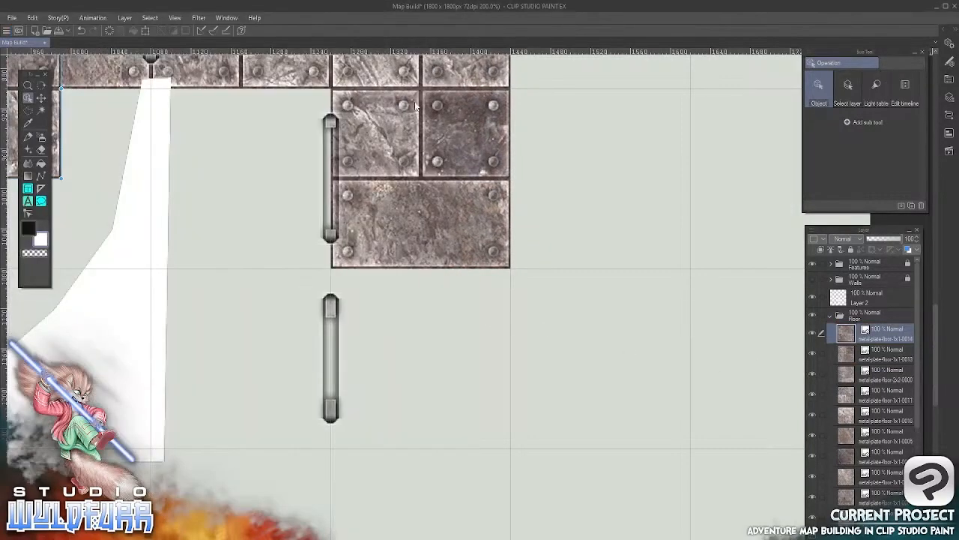
{"action": "left_click", "coordinate": [42, 98]}
{"action": "left_click_drag", "start_coordinate": [85, 193], "coordinate": [544, 343]}
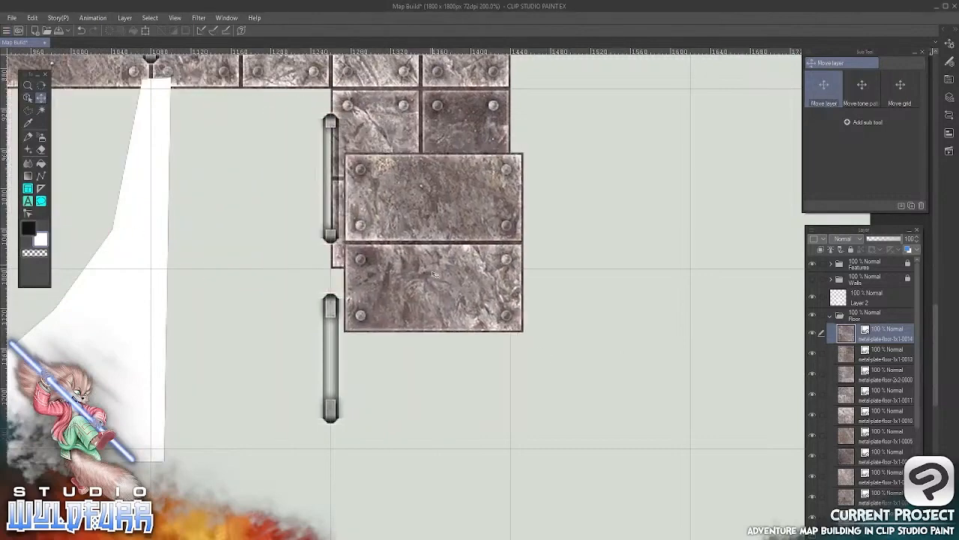
{"action": "left_click_drag", "start_coordinate": [431, 270], "coordinate": [422, 379]}
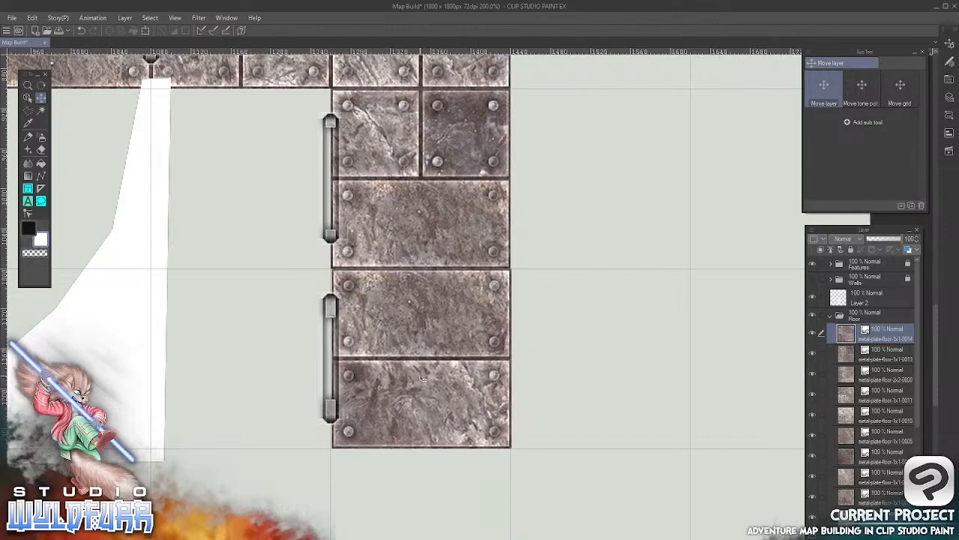
{"action": "key", "text": "Left"}
Import the grate tile metal-plate-floor-1x1-0019.png into the Floor folder and place it in the upper cell just west of the 0013 tile
{"action": "left_click_drag", "start_coordinate": [310, 326], "coordinate": [500, 321]}
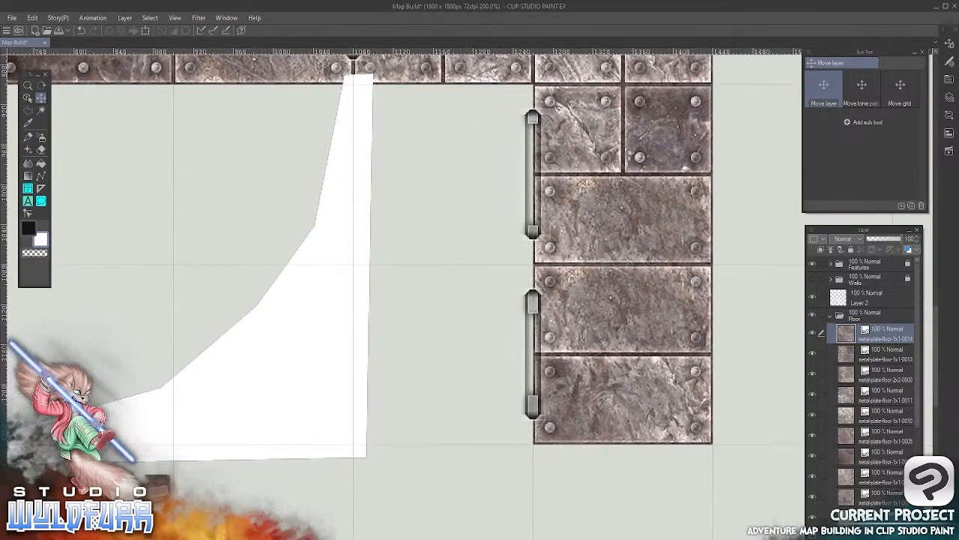
{"action": "key", "text": "alt+Tab"}
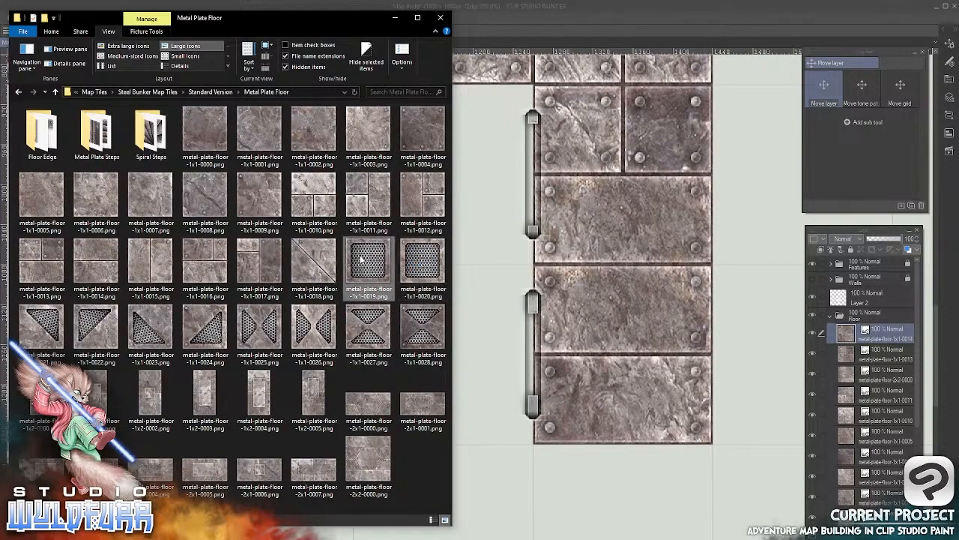
{"action": "left_click_drag", "start_coordinate": [363, 260], "coordinate": [847, 324]}
{"action": "left_click", "coordinate": [562, 17]}
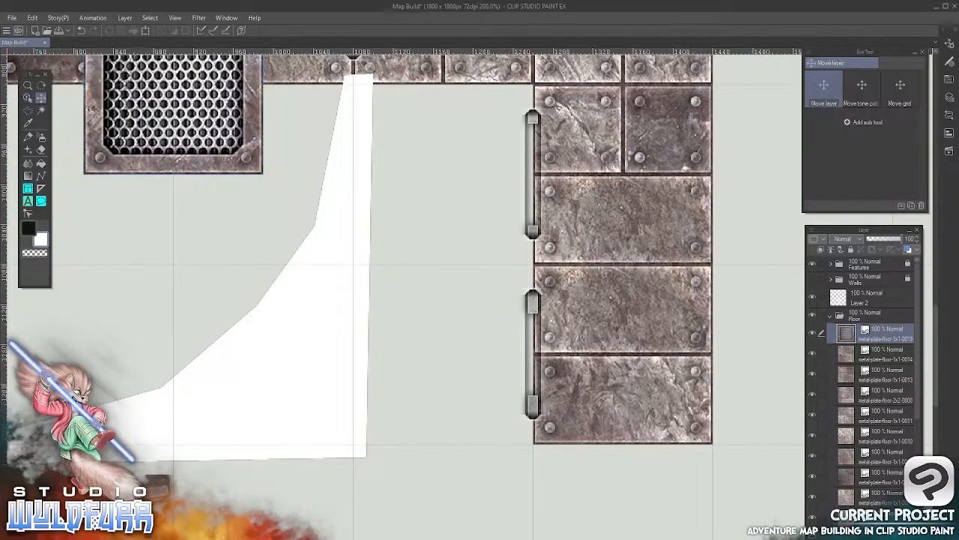
{"action": "left_click_drag", "start_coordinate": [129, 103], "coordinate": [415, 194]}
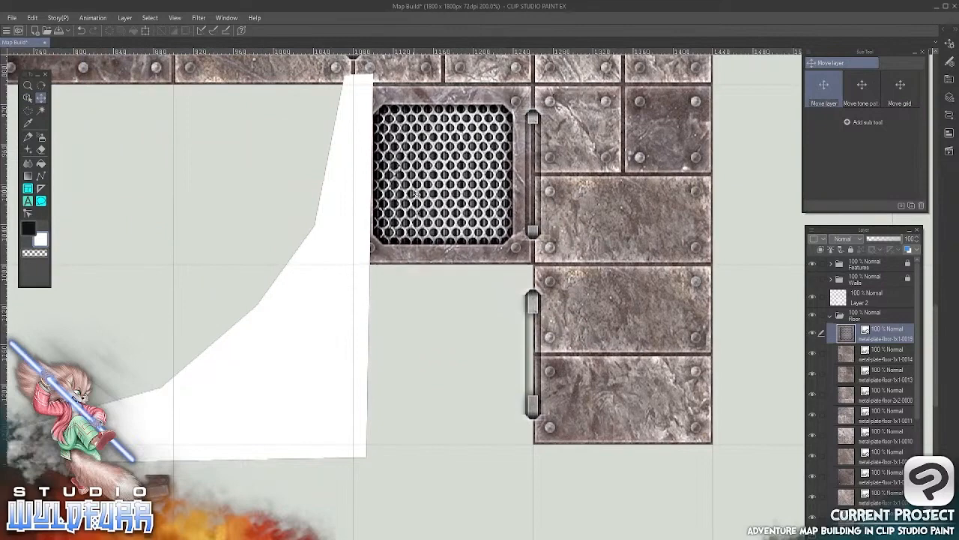
Import the grate tile metal-plate-floor-1x1-0020.png, align it in the cell below the 0019 grate, and show the Walls folder again
{"action": "key", "text": "alt+Tab"}
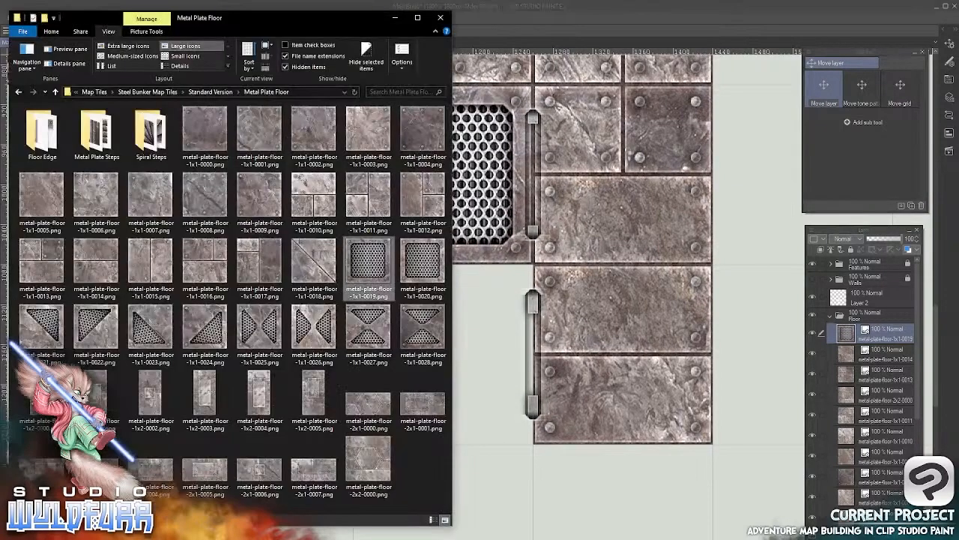
{"action": "left_click_drag", "start_coordinate": [420, 270], "coordinate": [862, 333]}
{"action": "left_click", "coordinate": [630, 24]}
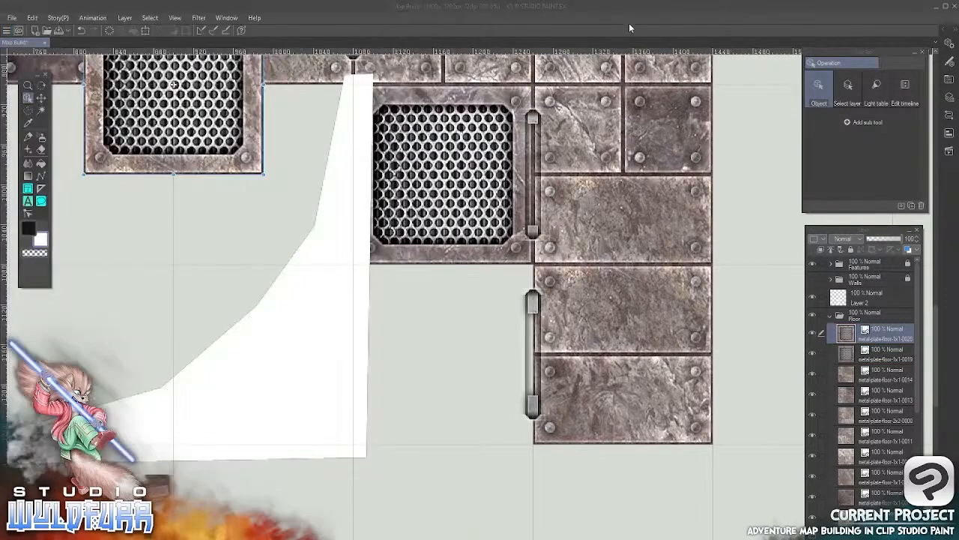
{"action": "left_click", "coordinate": [41, 98]}
{"action": "left_click_drag", "start_coordinate": [201, 149], "coordinate": [449, 381]}
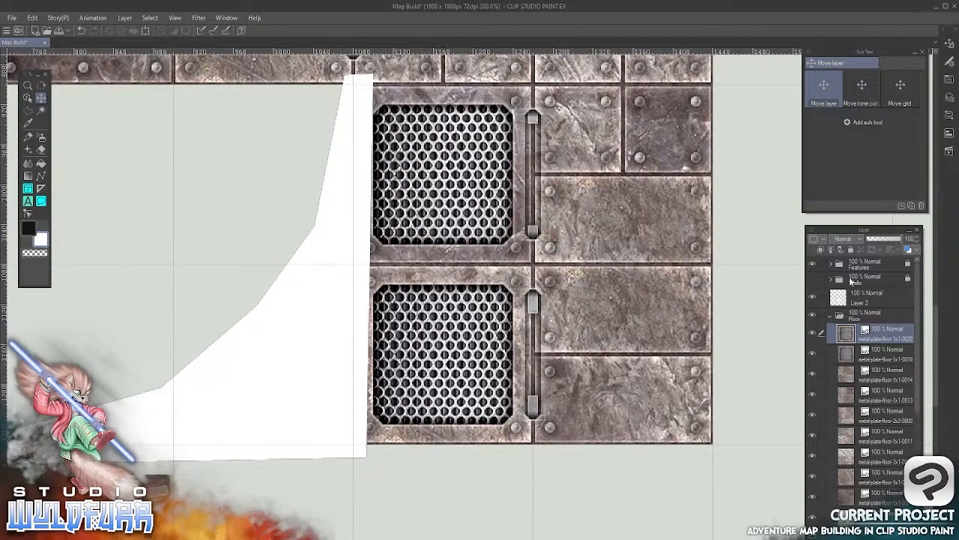
{"action": "left_click", "coordinate": [814, 279]}
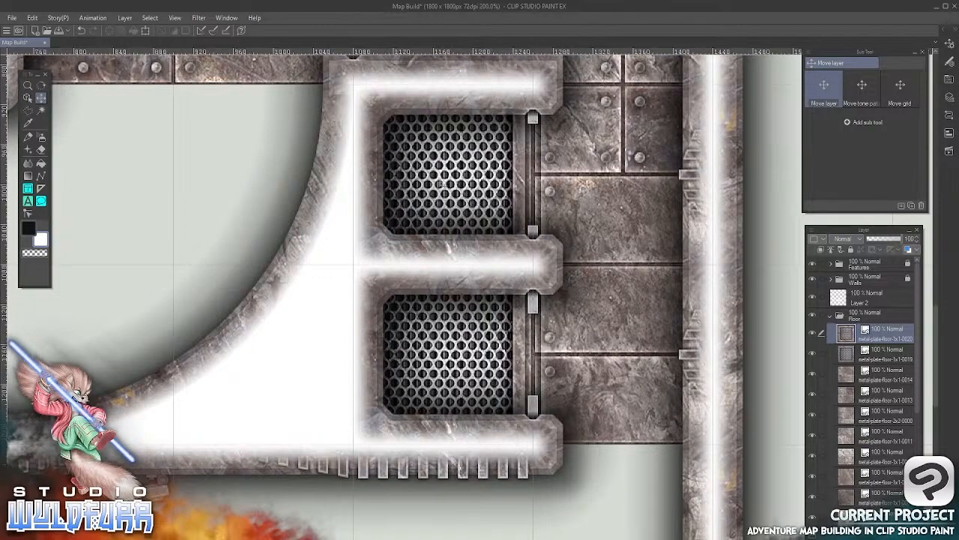
Import the diagonal-seam tile metal-plate-floor-1x1-0018.png into the Floor folder and align it in the grid cell below the 0014 tile
{"action": "scroll", "coordinate": [502, 425], "scroll_direction": "down", "scroll_amount": 10}
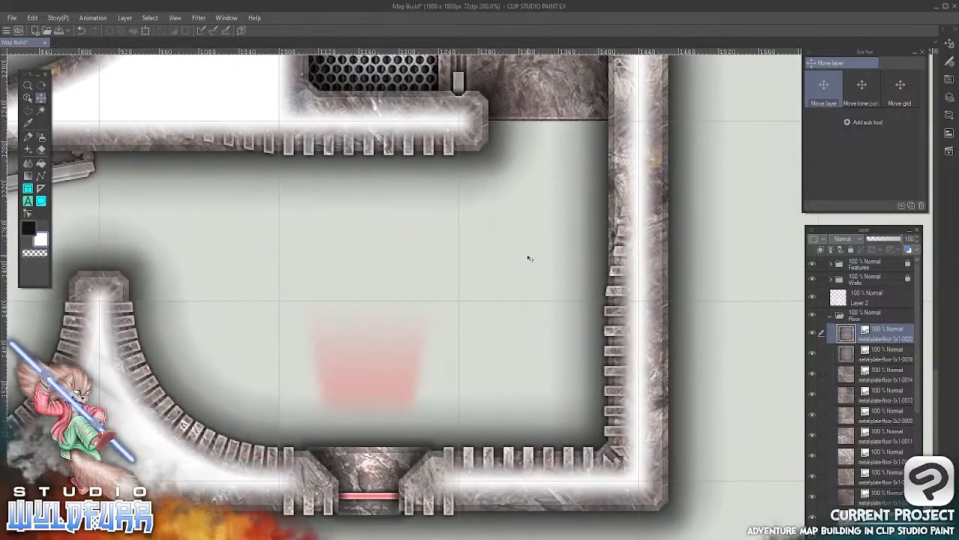
{"action": "left_click", "coordinate": [230, 533]}
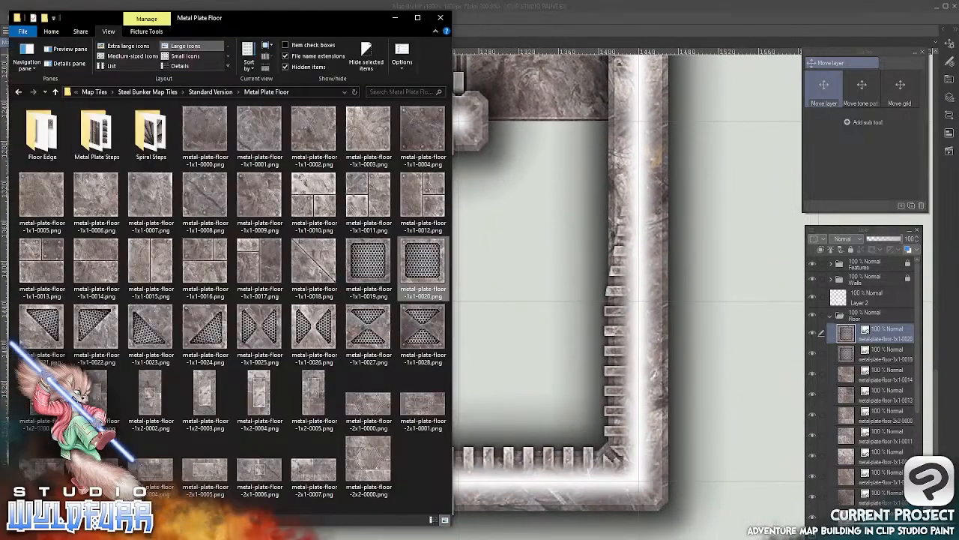
{"action": "left_click", "coordinate": [311, 266]}
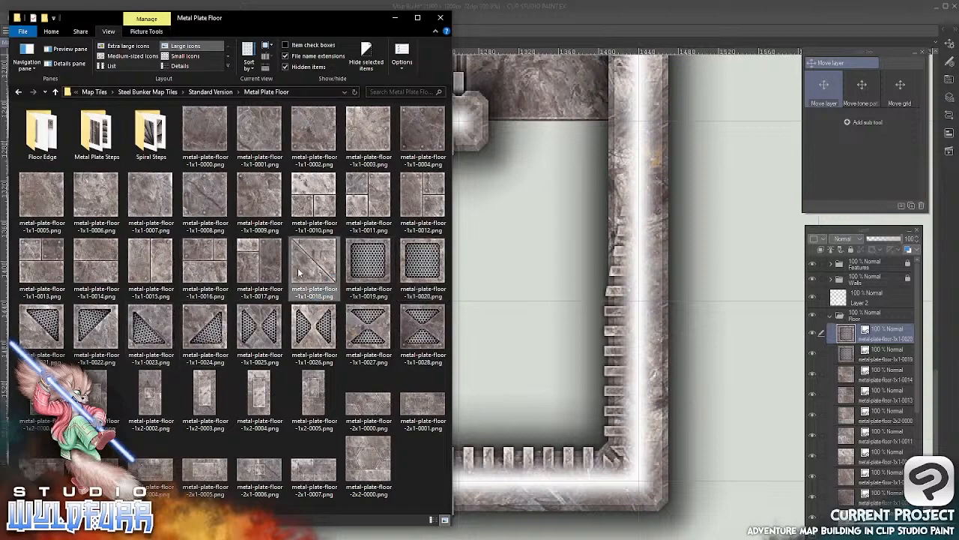
{"action": "left_click_drag", "start_coordinate": [298, 272], "coordinate": [839, 328]}
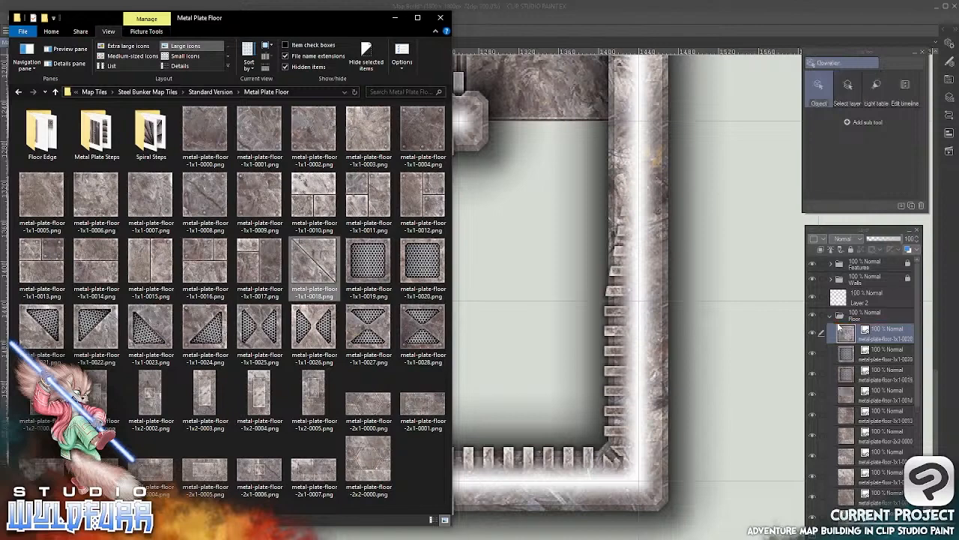
{"action": "left_click", "coordinate": [567, 23]}
{"action": "left_click", "coordinate": [41, 97]}
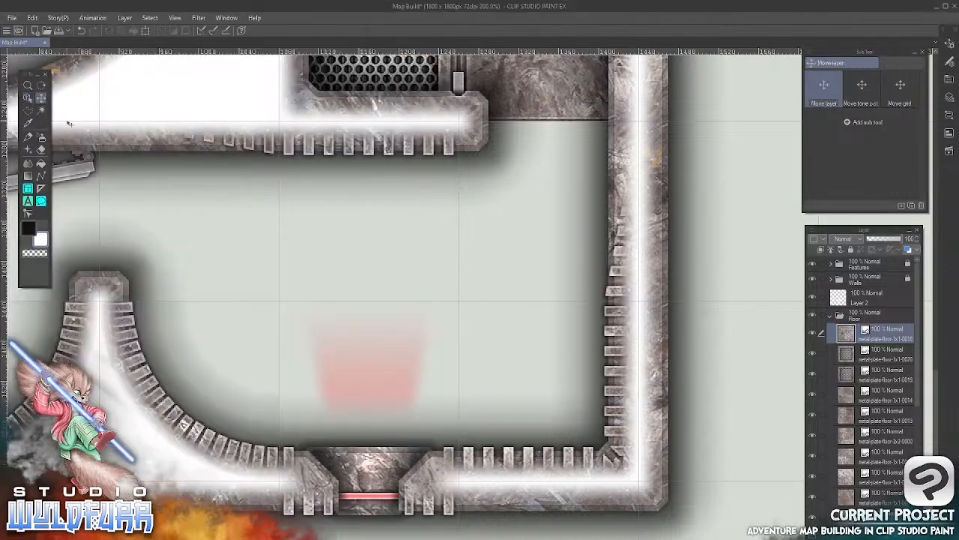
{"action": "left_click_drag", "start_coordinate": [325, 246], "coordinate": [482, 347]}
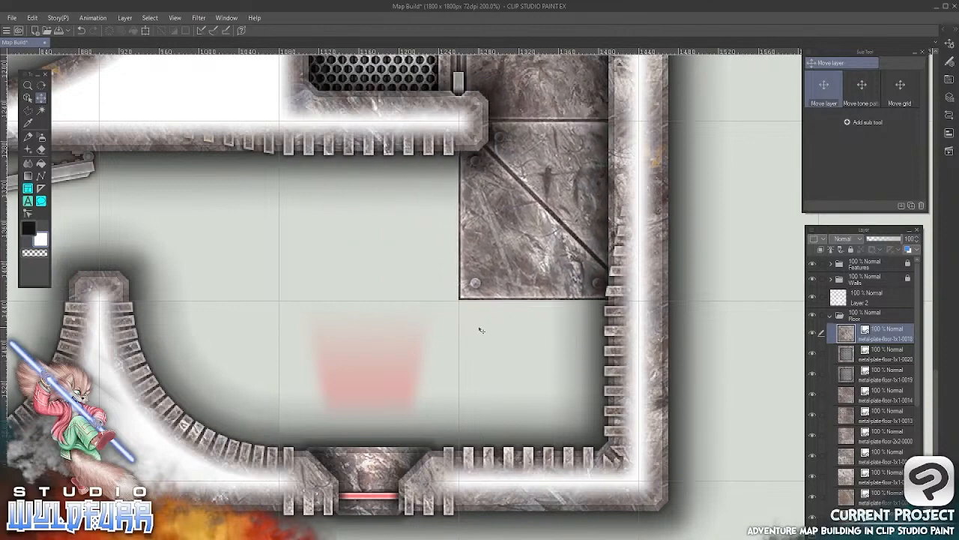
{"action": "key", "text": "Down"}
Import metal-plate-floor-1x1-0017.png into the Floor folder and align it in the corner grid cell below the diagonal-seam 0018 tile
{"action": "key", "text": "alt+Tab"}
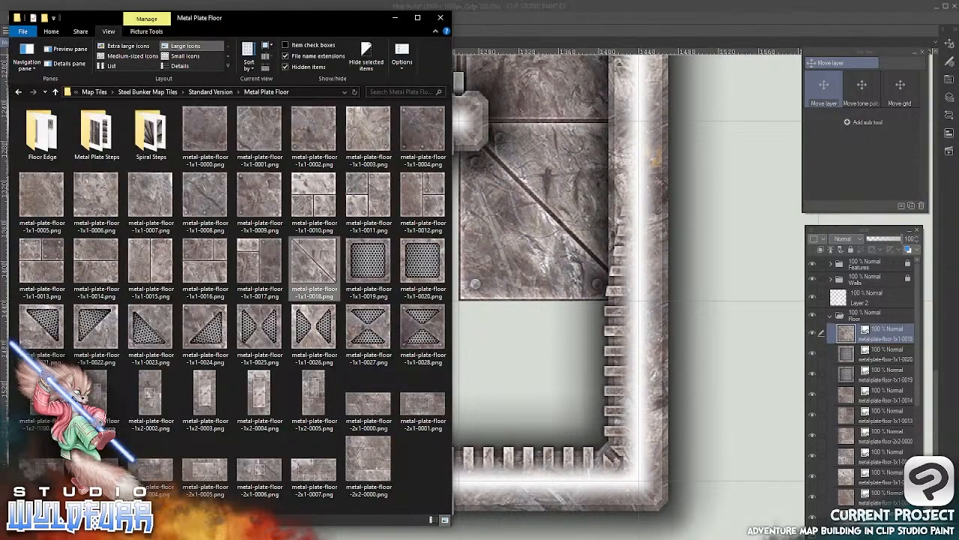
{"action": "left_click", "coordinate": [259, 261]}
{"action": "left_click_drag", "start_coordinate": [251, 254], "coordinate": [850, 323]}
{"action": "left_click", "coordinate": [591, 10]}
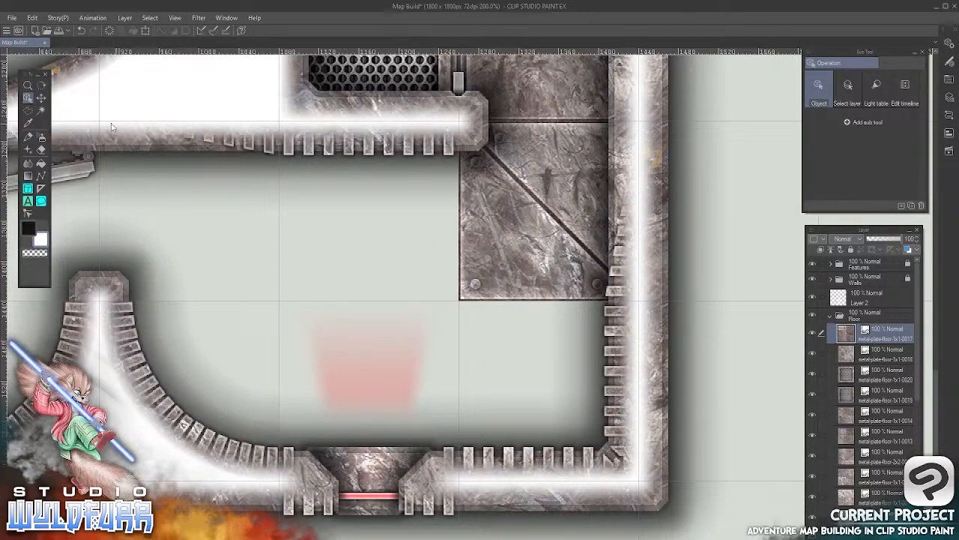
{"action": "left_click", "coordinate": [42, 99]}
{"action": "left_click_drag", "start_coordinate": [400, 310], "coordinate": [553, 416]}
{"action": "mouse_move", "coordinate": [392, 288]}
{"action": "left_mouse_down"}
{"action": "mouse_move", "coordinate": [412, 429]}
{"action": "mouse_move", "coordinate": [434, 498]}
{"action": "left_mouse_up"}
{"action": "left_click_drag", "start_coordinate": [468, 217], "coordinate": [457, 396]}
{"action": "left_click_drag", "start_coordinate": [445, 283], "coordinate": [512, 287]}
{"action": "left_click_drag", "start_coordinate": [470, 315], "coordinate": [467, 315]}
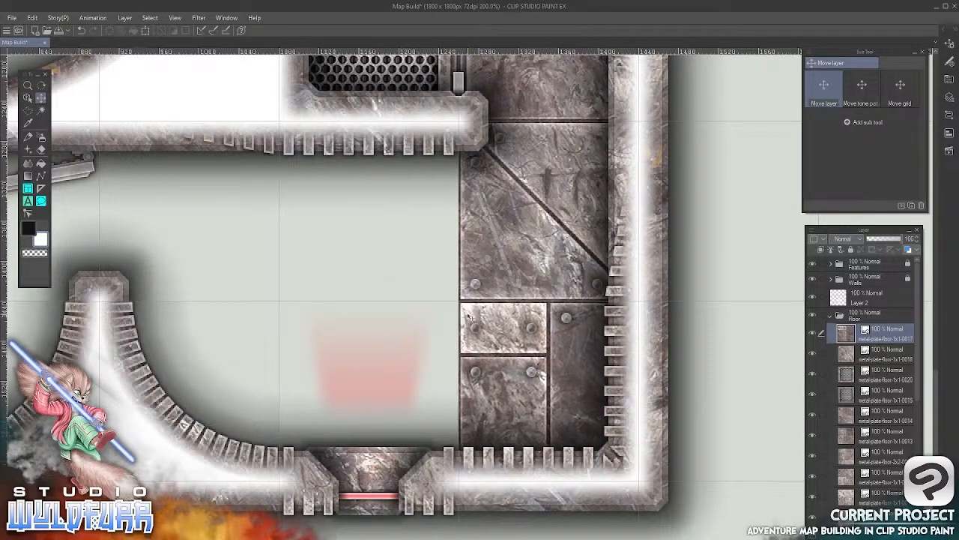
Import metal-plate-floor-1x1-0016.png into the Floor folder and align it in the grid cell west of the 0017 tile
{"action": "key", "text": "alt+Tab"}
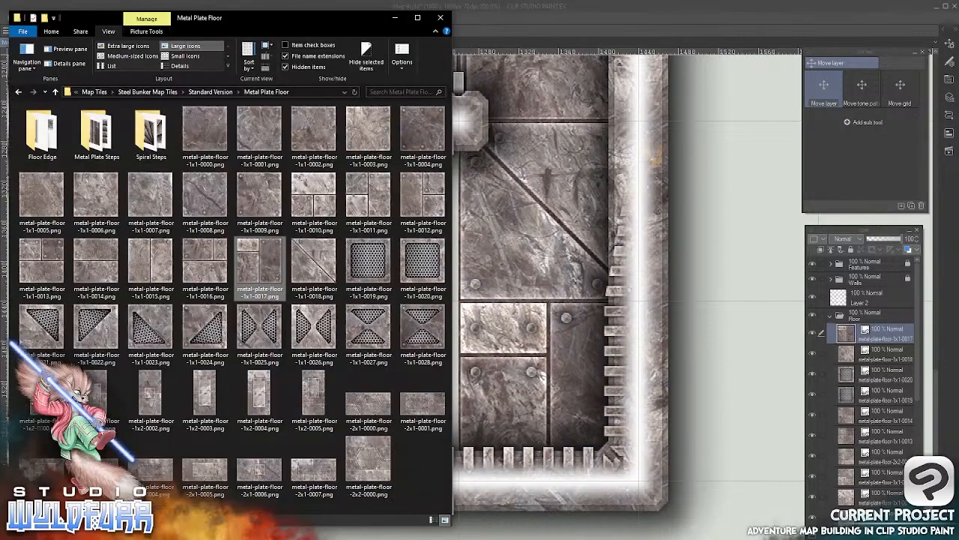
{"action": "left_click_drag", "start_coordinate": [205, 266], "coordinate": [851, 332]}
{"action": "left_click", "coordinate": [552, 24]}
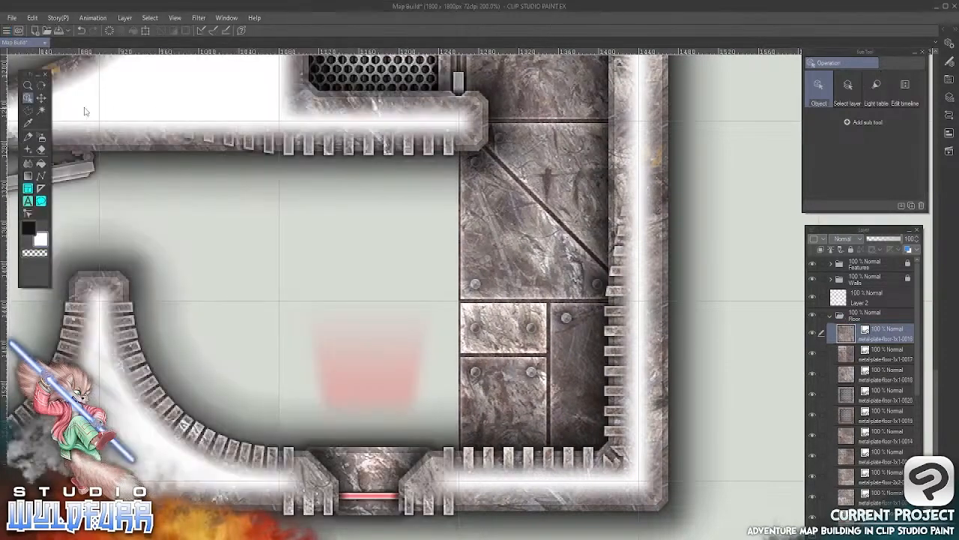
{"action": "left_click", "coordinate": [42, 98]}
{"action": "left_click_drag", "start_coordinate": [109, 85], "coordinate": [395, 360]}
{"action": "left_click_drag", "start_coordinate": [419, 94], "coordinate": [441, 327]}
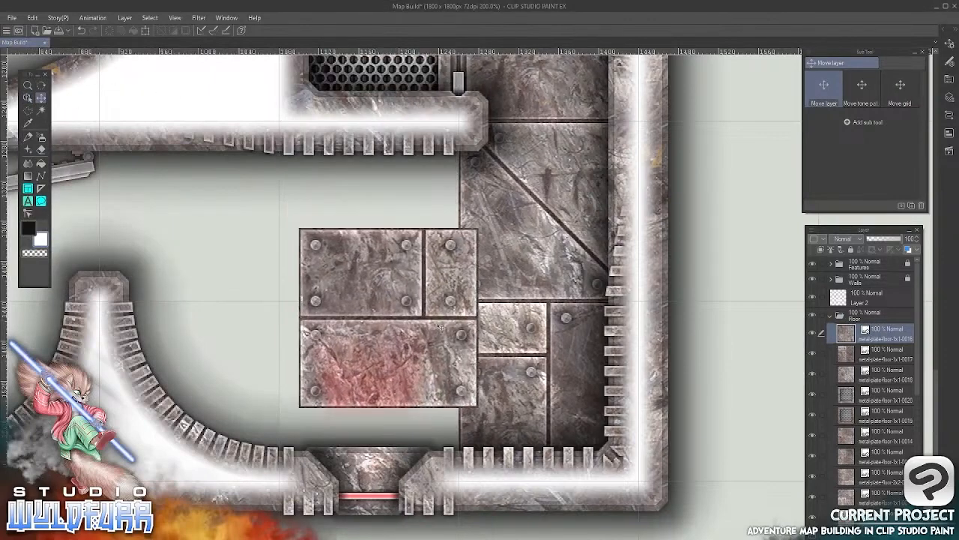
{"action": "left_click_drag", "start_coordinate": [456, 252], "coordinate": [447, 328]}
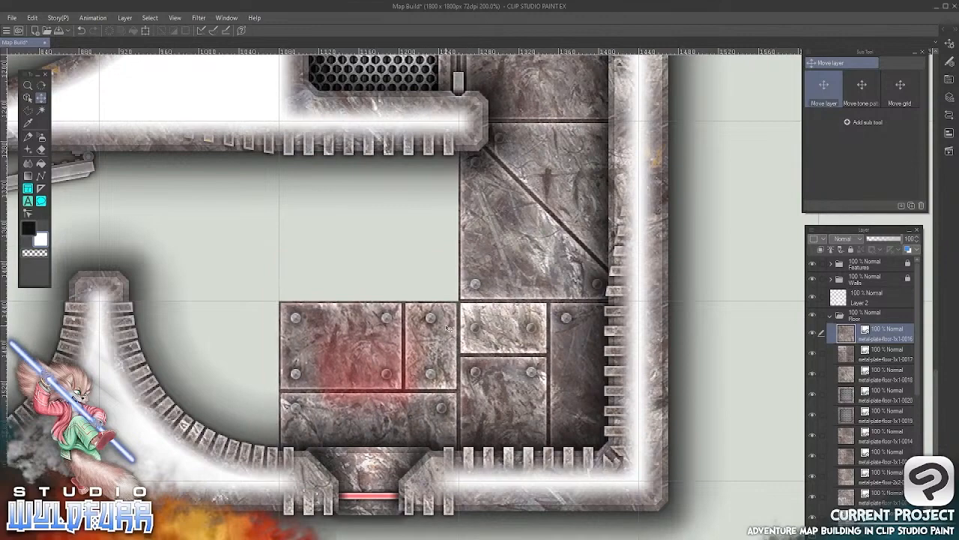
Import metal-plate-floor-1x1-0015.png into the Floor folder and align it in the grid cell above the 0016 tile
{"action": "key", "text": "alt+Tab"}
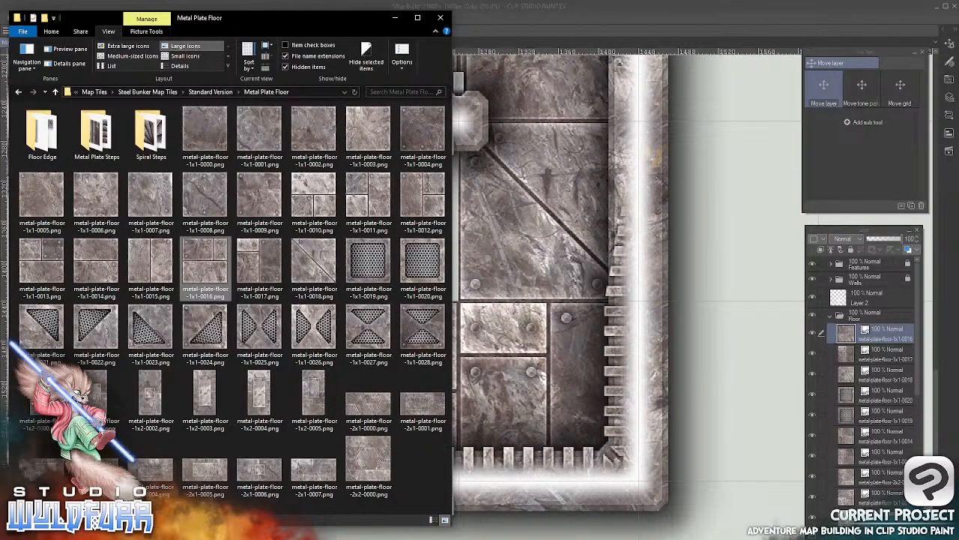
{"action": "left_click", "coordinate": [155, 262]}
{"action": "mouse_move", "coordinate": [165, 275]}
{"action": "left_mouse_down"}
{"action": "mouse_move", "coordinate": [638, 370]}
{"action": "mouse_move", "coordinate": [849, 326]}
{"action": "left_mouse_up"}
{"action": "left_click", "coordinate": [592, 19]}
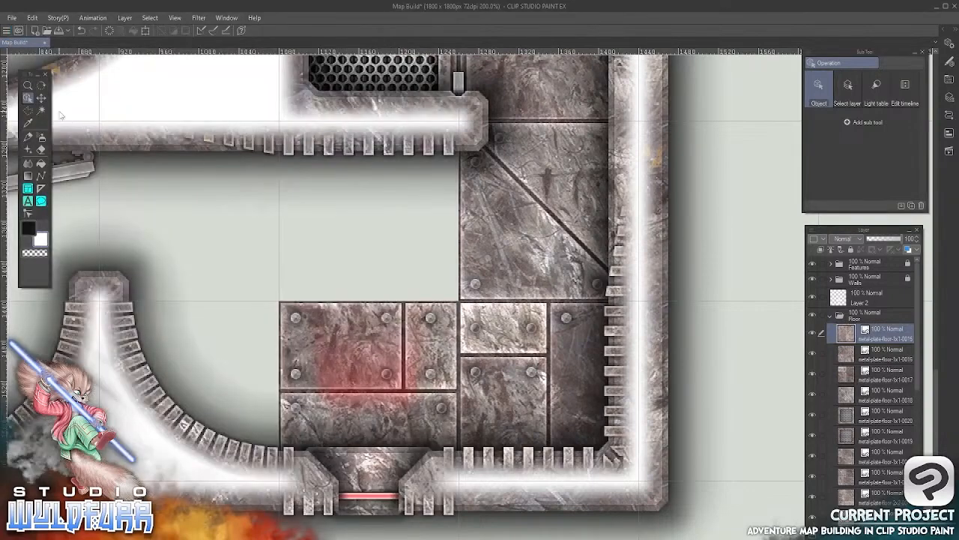
{"action": "left_click", "coordinate": [40, 97]}
{"action": "left_click_drag", "start_coordinate": [348, 352], "coordinate": [322, 337]}
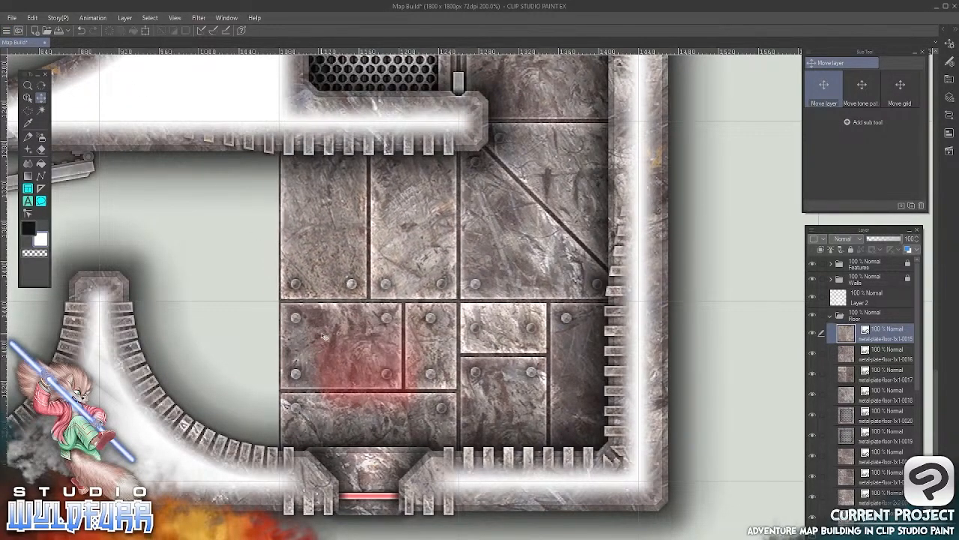
Import another metal-plate-floor-1x1-0014.png into the Floor folder and align it in the grid cell west of the 0016 tile
{"action": "key", "text": "alt+Tab"}
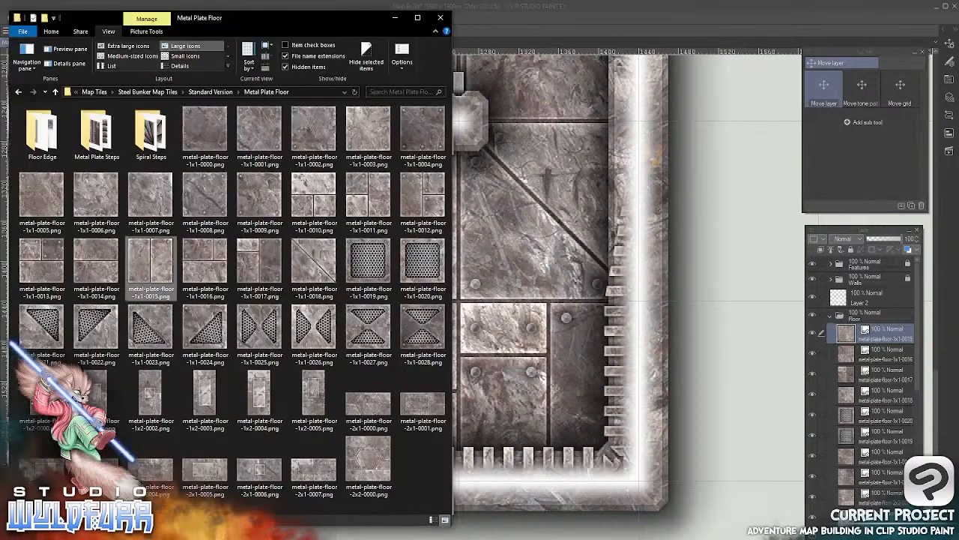
{"action": "left_click_drag", "start_coordinate": [107, 256], "coordinate": [625, 329]}
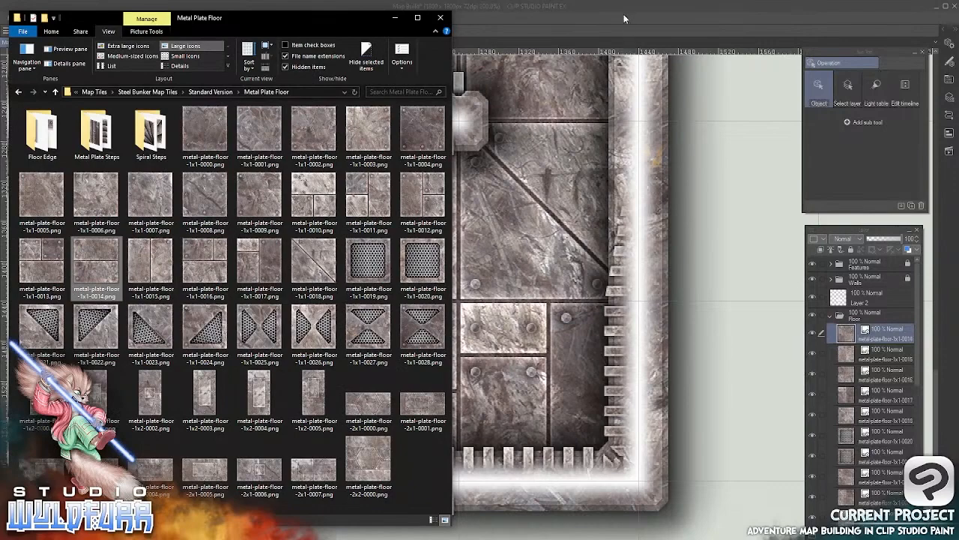
{"action": "left_click", "coordinate": [623, 18]}
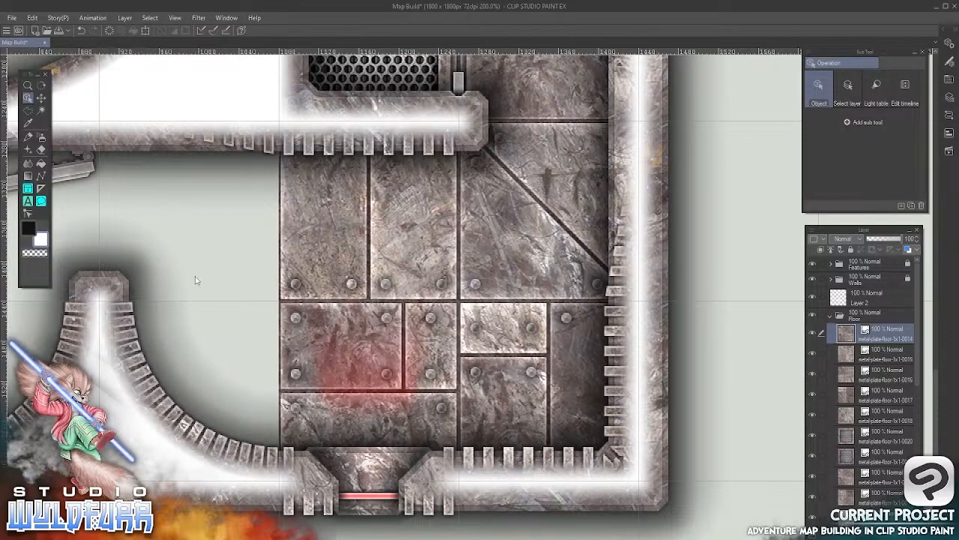
{"action": "left_click", "coordinate": [42, 97]}
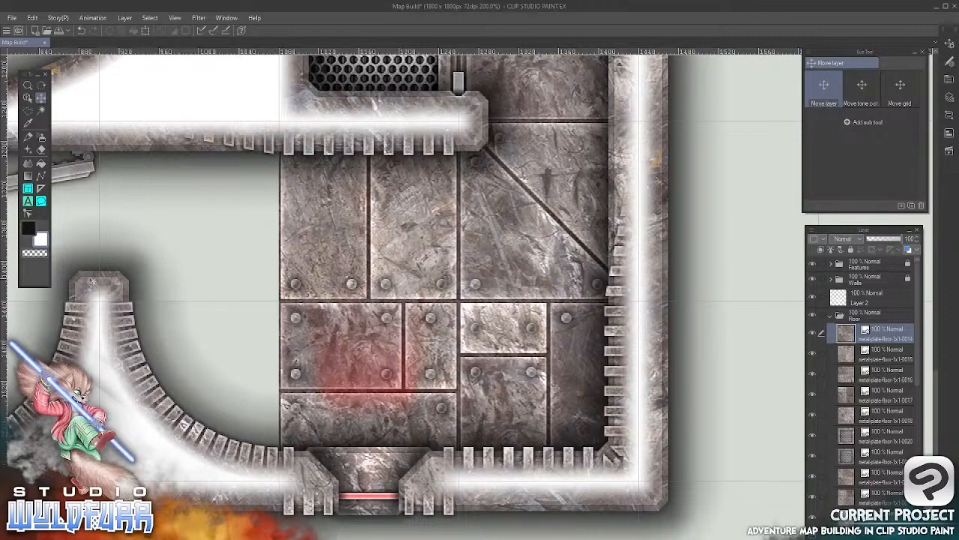
{"action": "scroll", "coordinate": [397, 324], "scroll_direction": "down", "scroll_amount": 4}
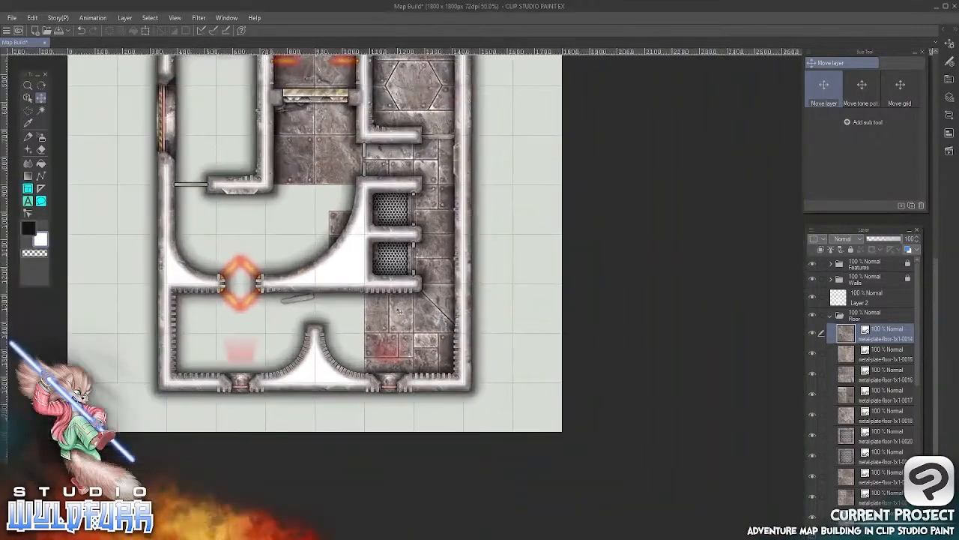
{"action": "left_click_drag", "start_coordinate": [347, 236], "coordinate": [361, 357]}
{"action": "scroll", "coordinate": [370, 316], "scroll_direction": "up", "scroll_amount": 5}
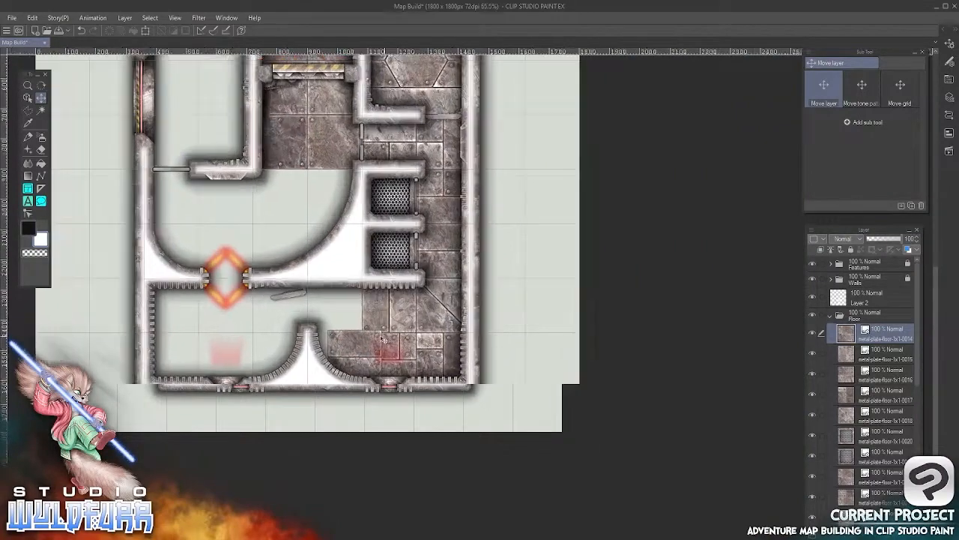
{"action": "scroll", "coordinate": [362, 348], "scroll_direction": "up", "scroll_amount": 1}
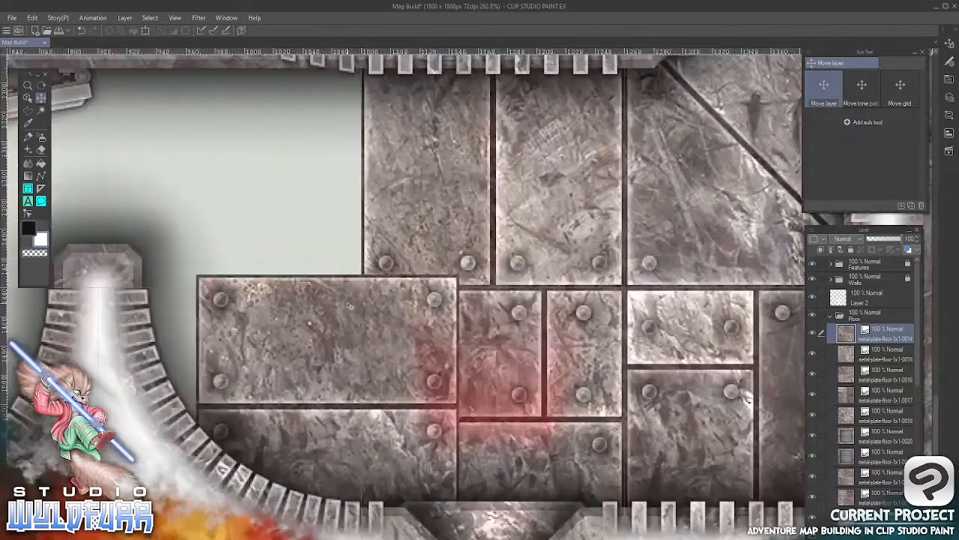
{"action": "left_click_drag", "start_coordinate": [504, 326], "coordinate": [403, 343]}
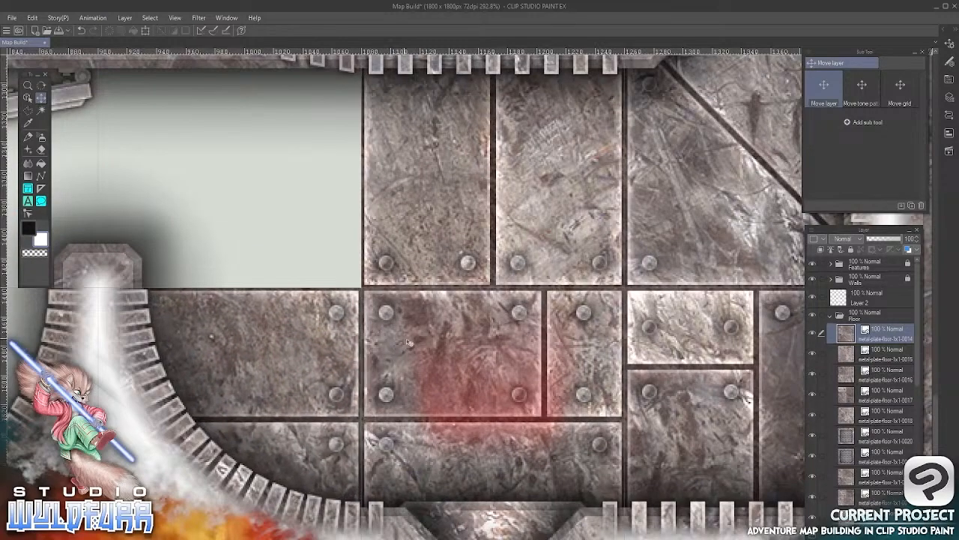
{"action": "scroll", "coordinate": [410, 348], "scroll_direction": "up", "scroll_amount": 3}
{"action": "scroll", "coordinate": [412, 349], "scroll_direction": "down", "scroll_amount": 6}
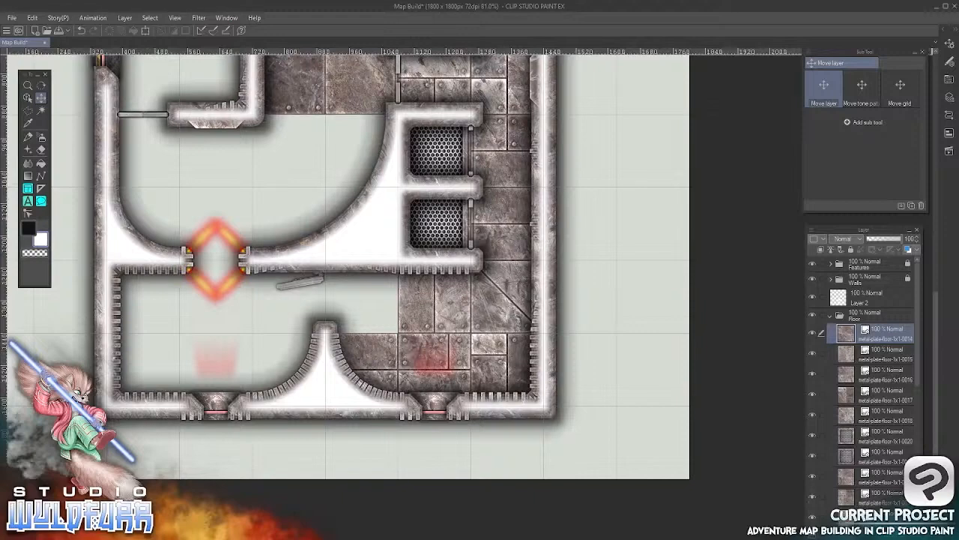
Import another metal-plate-floor-1x1-0013.png into the Floor folder and place it in the cell above the newest 0014 tile
{"action": "key", "text": "alt+Tab"}
{"action": "mouse_move", "coordinate": [49, 261]}
{"action": "left_mouse_down"}
{"action": "mouse_move", "coordinate": [285, 263]}
{"action": "mouse_move", "coordinate": [840, 330]}
{"action": "left_mouse_up"}
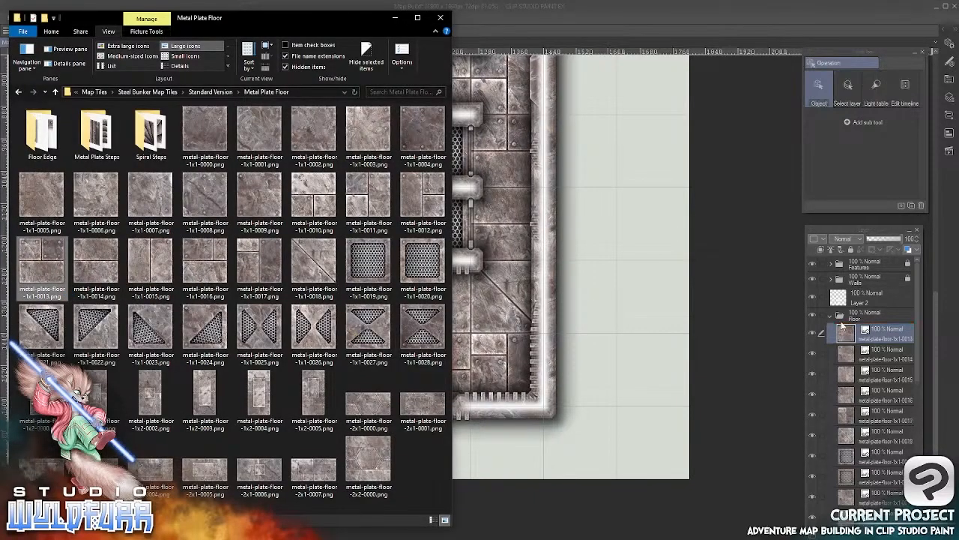
{"action": "left_click", "coordinate": [582, 14]}
{"action": "left_click", "coordinate": [41, 97]}
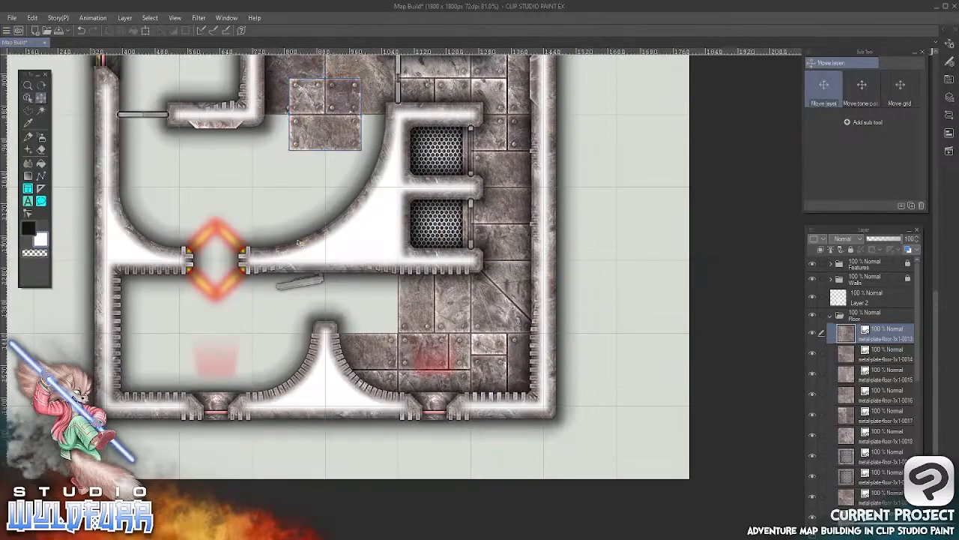
{"action": "left_click_drag", "start_coordinate": [344, 130], "coordinate": [372, 321]}
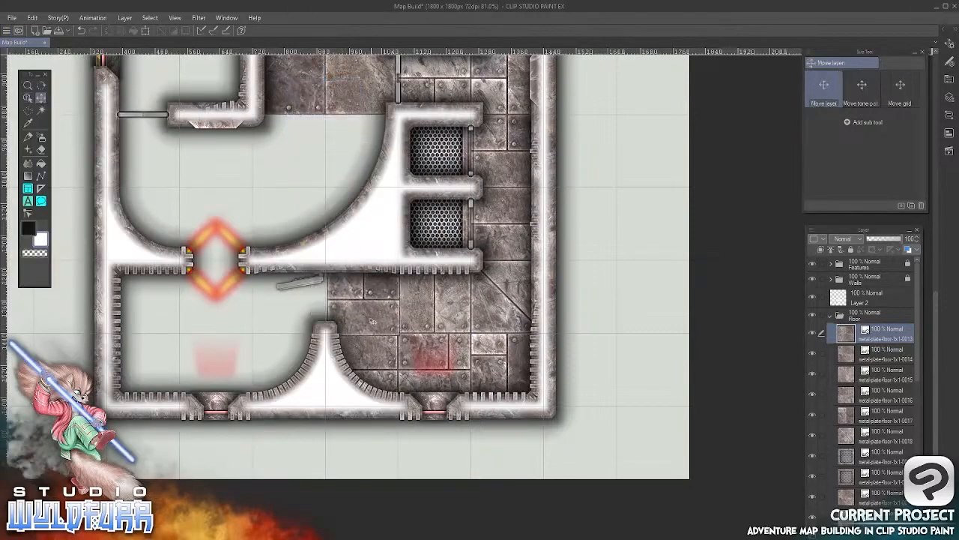
{"action": "scroll", "coordinate": [368, 313], "scroll_direction": "up", "scroll_amount": 4}
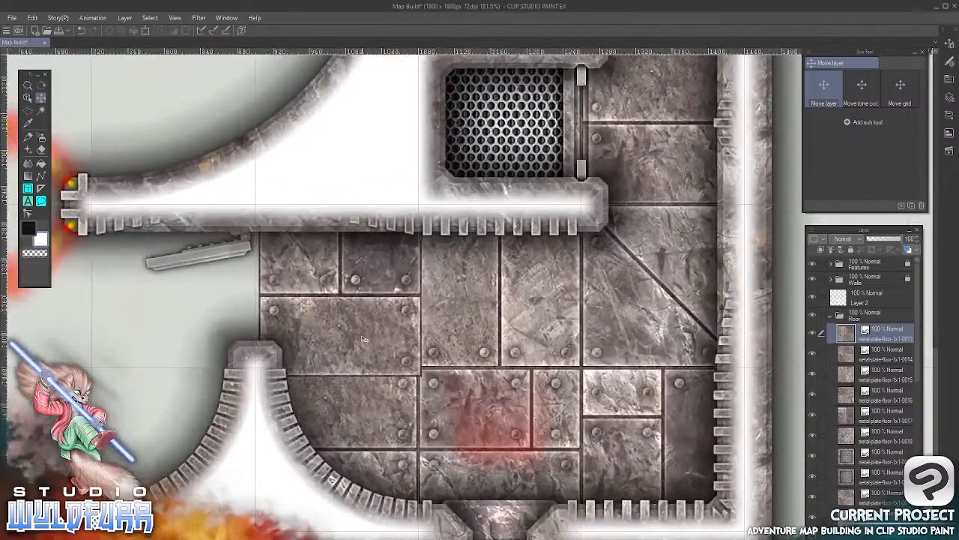
{"action": "key", "text": "Left"}
{"action": "key", "text": "Up"}
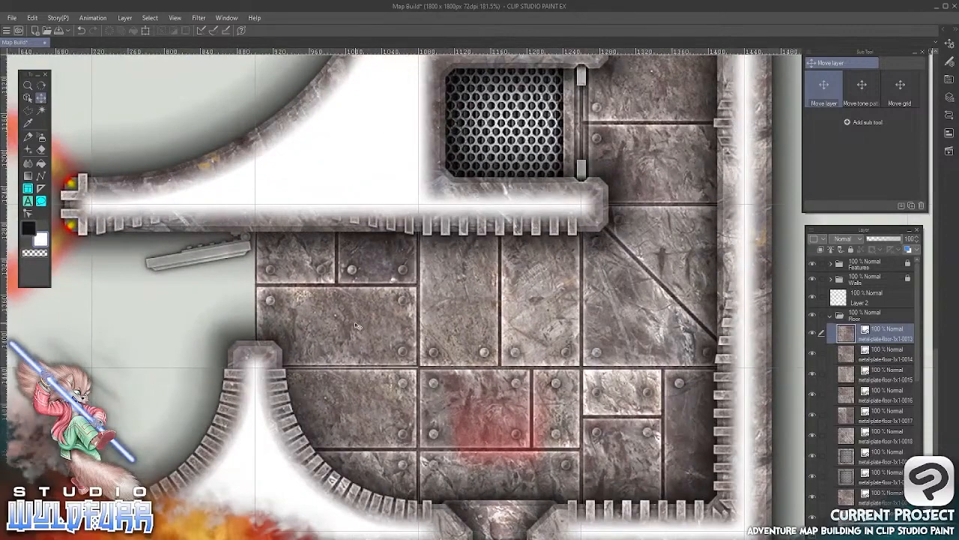
Hide the Walls folder and Layer 2, and nudge the new 0013 tile vertically into line with the grid
{"action": "left_click", "coordinate": [813, 279]}
{"action": "key", "text": "Down"}
{"action": "key", "text": "Down"}
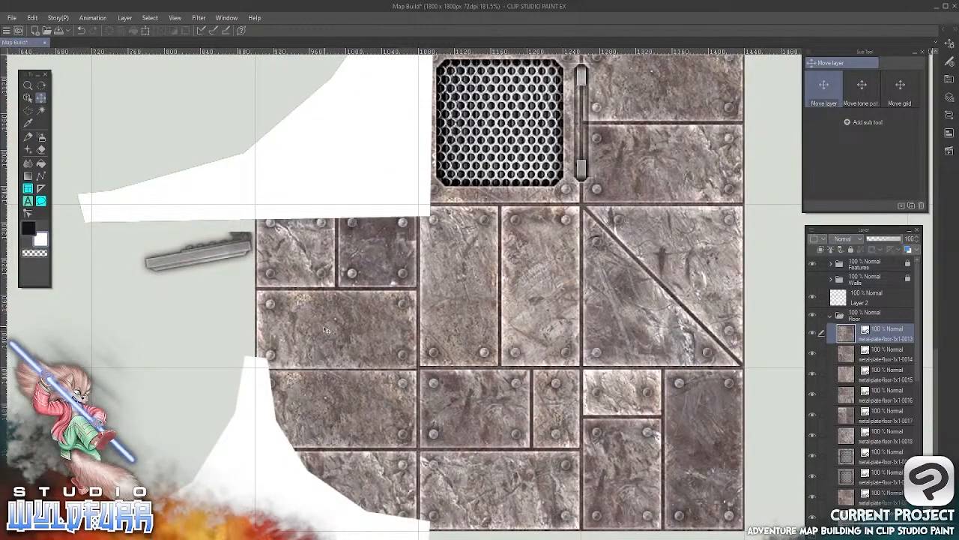
{"action": "left_click", "coordinate": [813, 297]}
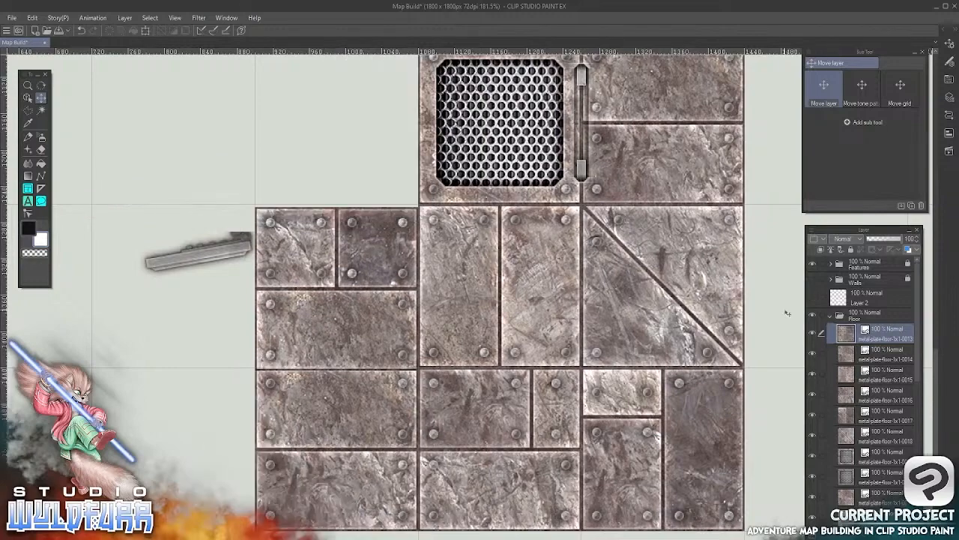
{"action": "key", "text": "Up"}
{"action": "key", "text": "Up"}
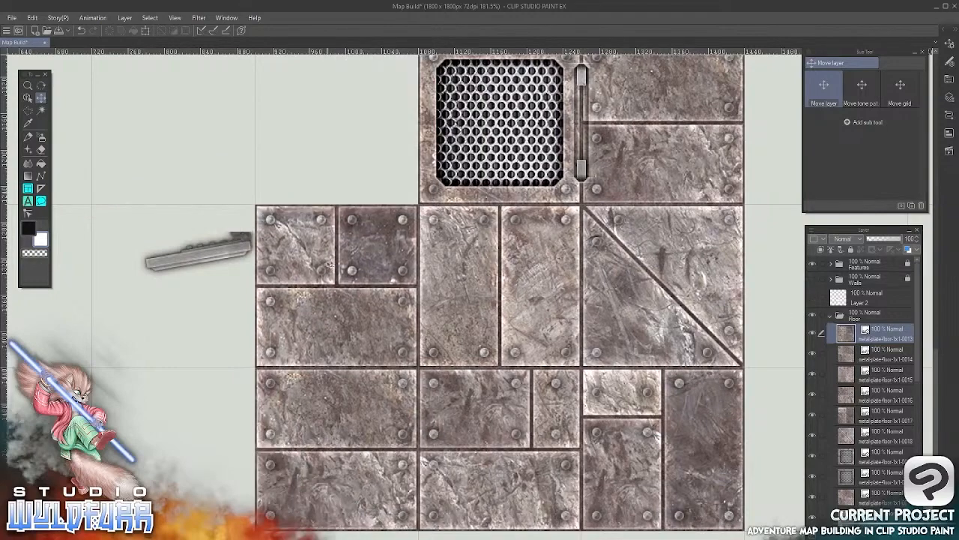
Show the Walls folder, then import metal-plate-floor-1x1-0012.png into the Floor folder and align it in the room's southwest corner cell
{"action": "left_click_drag", "start_coordinate": [219, 459], "coordinate": [587, 394]}
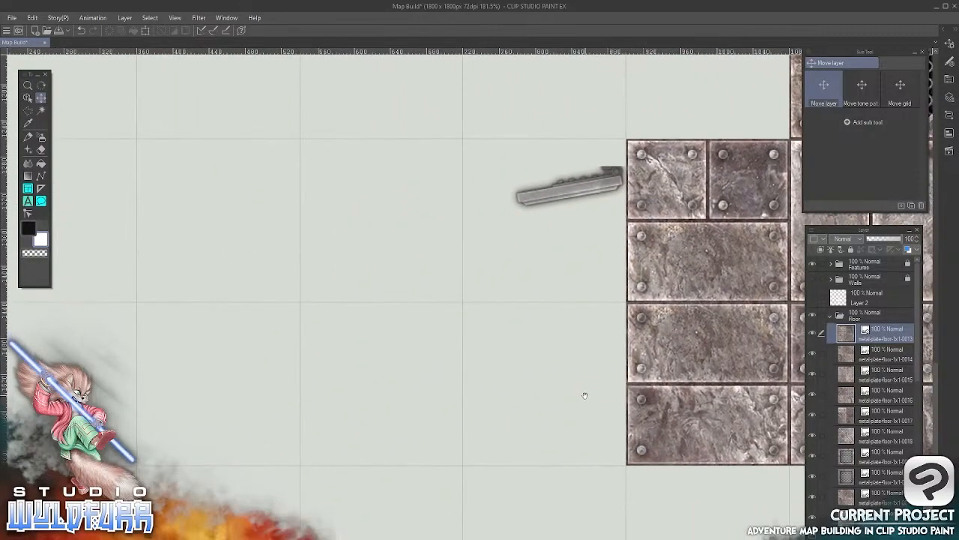
{"action": "left_click", "coordinate": [813, 279]}
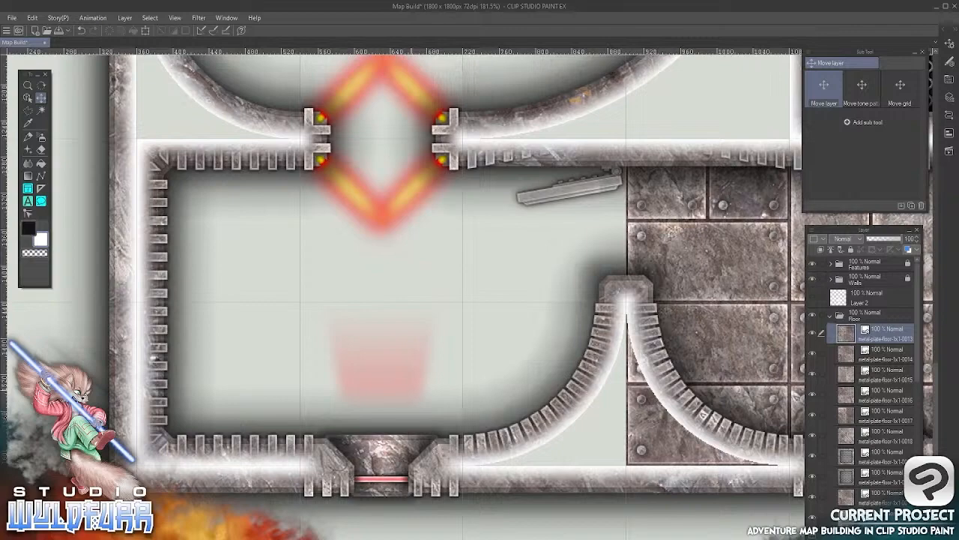
{"action": "key", "text": "alt+Tab"}
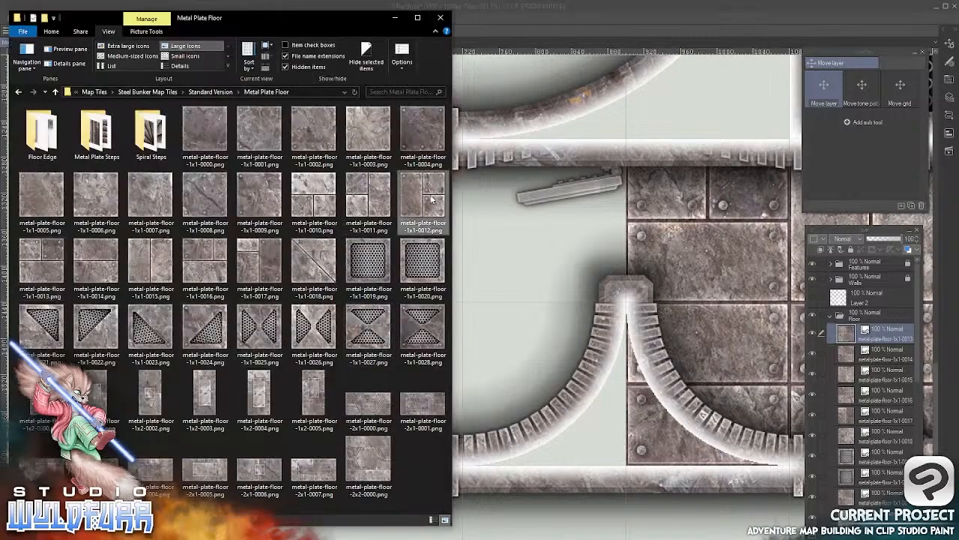
{"action": "left_click_drag", "start_coordinate": [414, 196], "coordinate": [848, 327]}
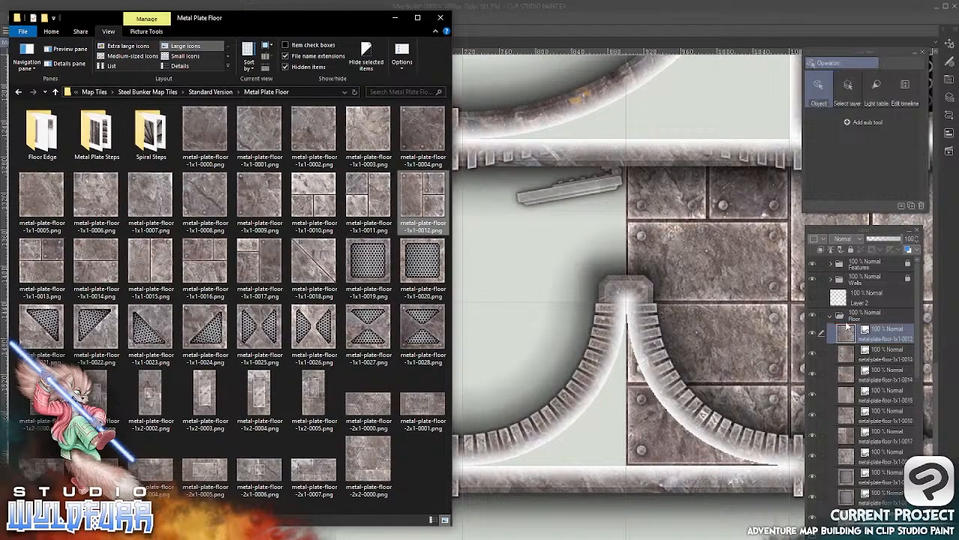
{"action": "left_click", "coordinate": [625, 26]}
{"action": "left_click", "coordinate": [40, 98]}
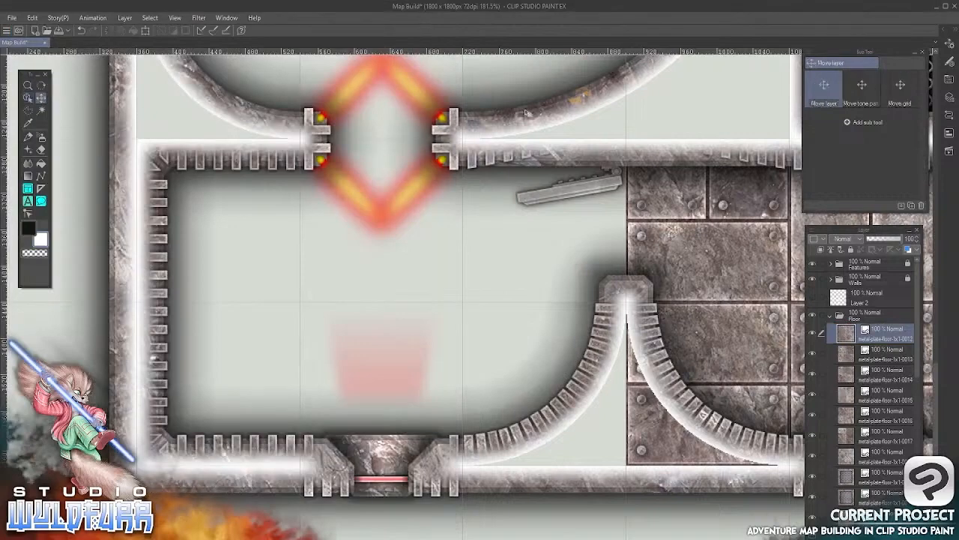
{"action": "left_click_drag", "start_coordinate": [360, 118], "coordinate": [262, 449]}
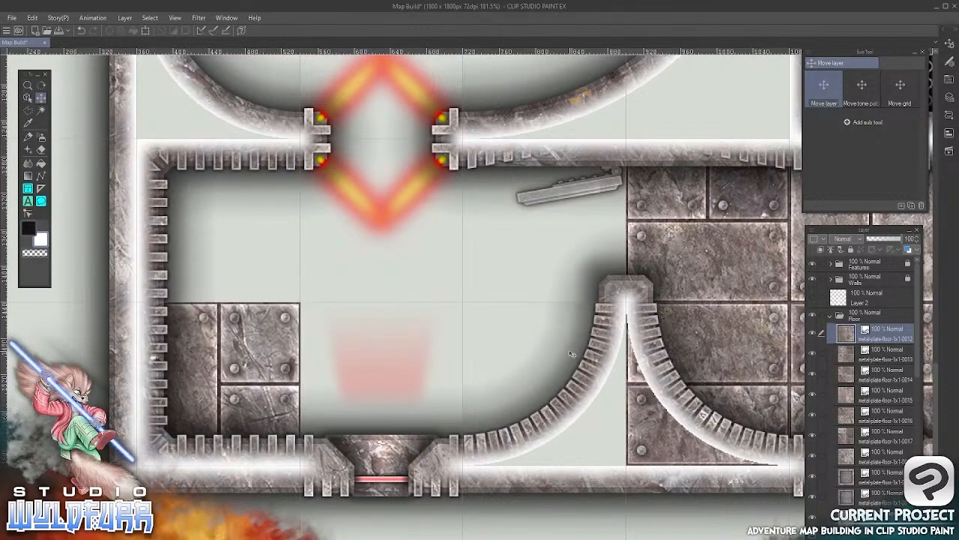
{"action": "key", "text": "Left"}
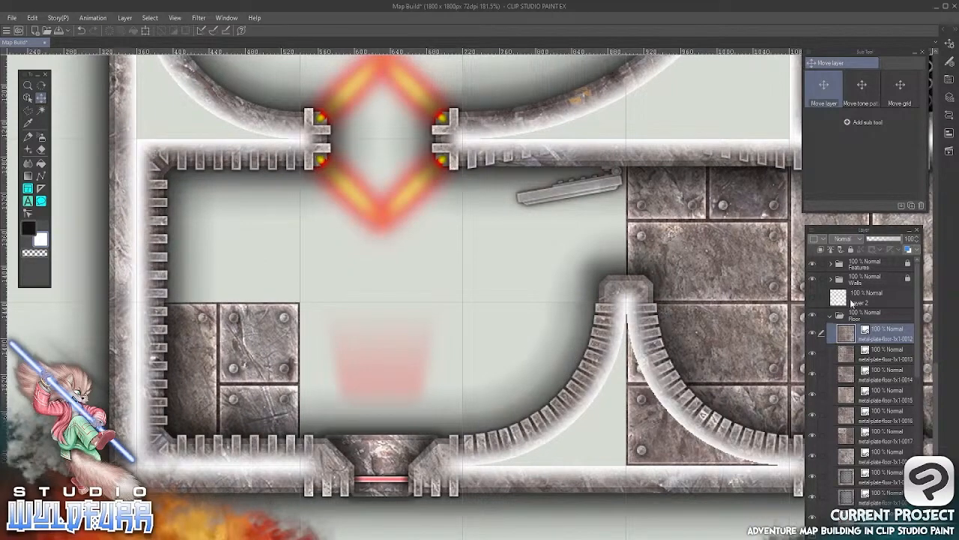
Hide the Walls folder, import metal-plate-floor-1x1-0011.png into the Floor folder and align it in the grid cell above the 0012 tile
{"action": "left_click", "coordinate": [812, 280]}
{"action": "key", "text": "alt+Tab"}
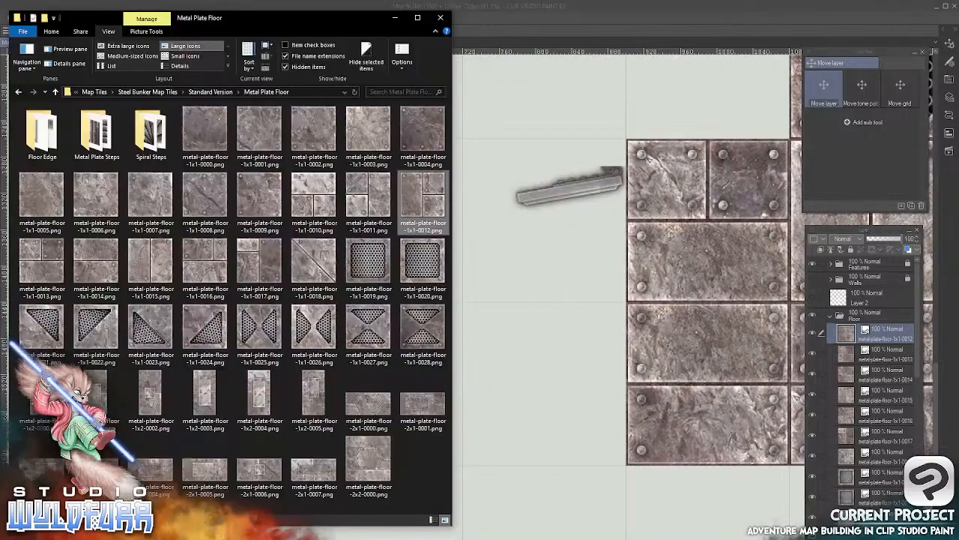
{"action": "left_click_drag", "start_coordinate": [370, 201], "coordinate": [841, 331]}
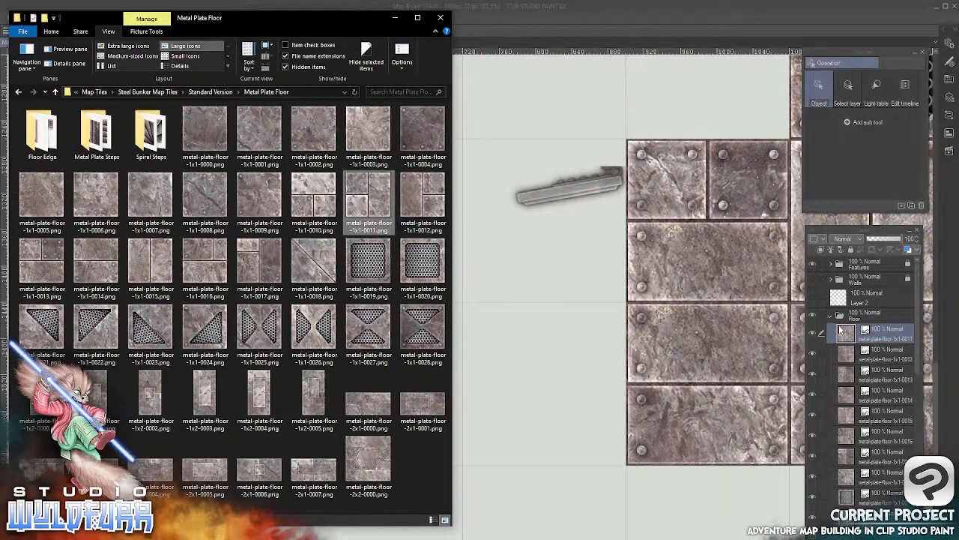
{"action": "left_click", "coordinate": [592, 25]}
{"action": "left_click", "coordinate": [41, 97]}
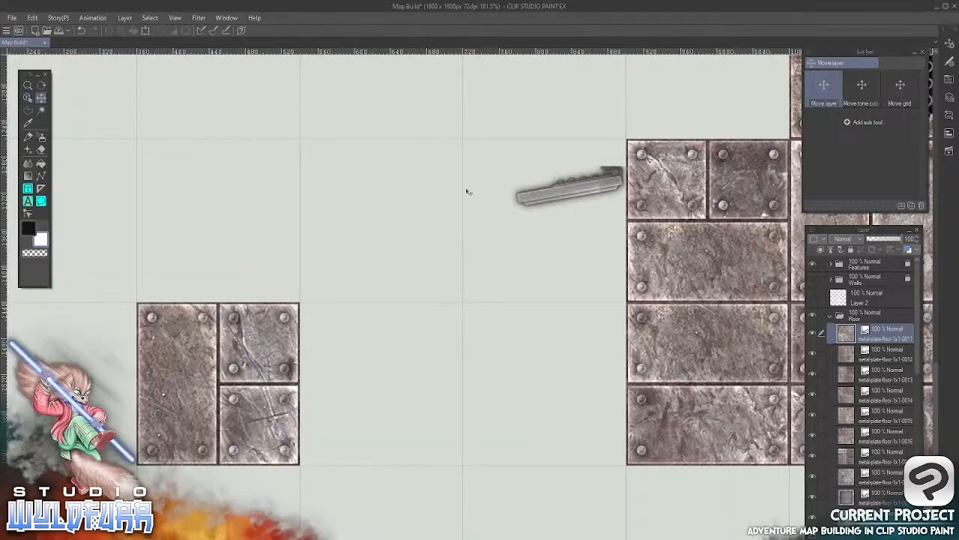
{"action": "left_click_drag", "start_coordinate": [596, 148], "coordinate": [342, 408]}
{"action": "left_click_drag", "start_coordinate": [451, 213], "coordinate": [307, 360]}
{"action": "left_click_drag", "start_coordinate": [304, 418], "coordinate": [304, 419]}
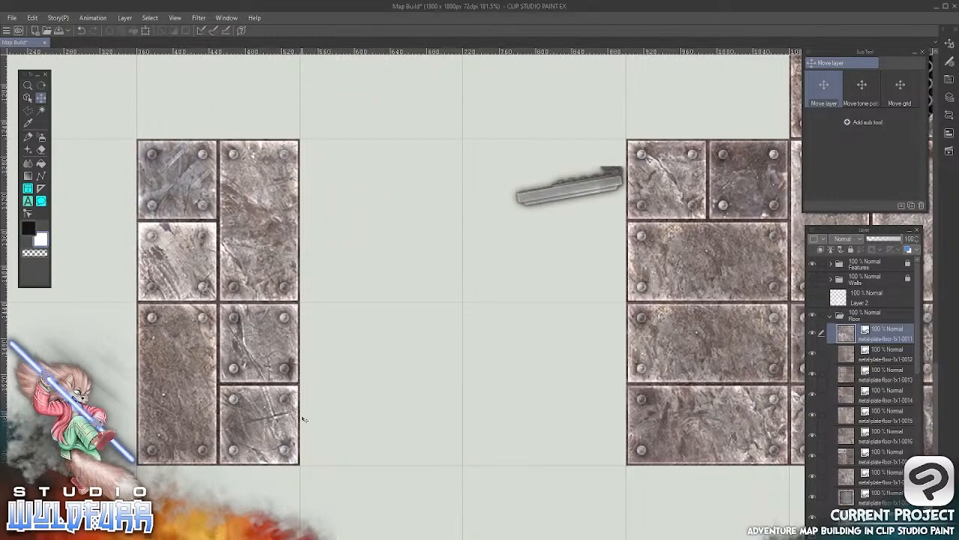
Import metal-plate-floor-1x1-0010.png into the Floor folder and align it in the grid cell east of the 0012 tile
{"action": "key", "text": "alt+Tab"}
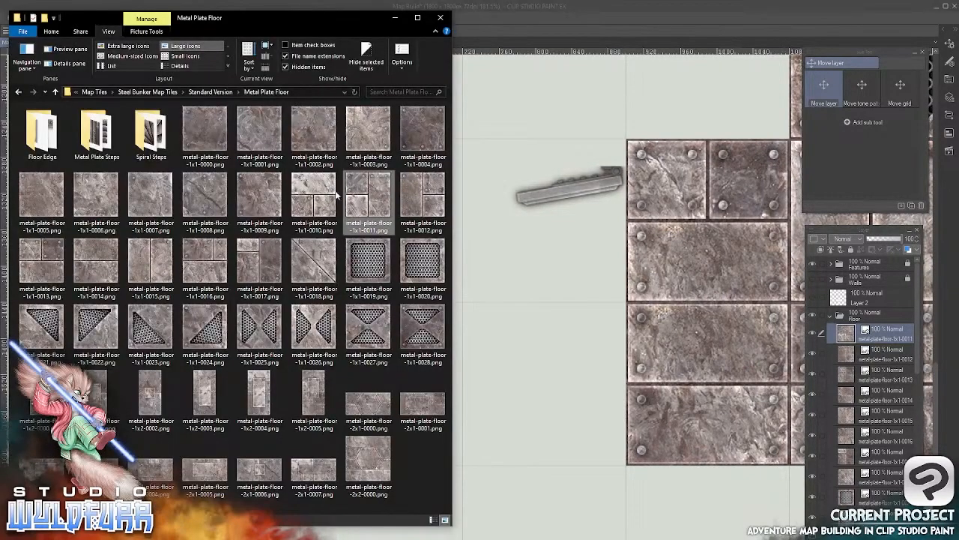
{"action": "left_click_drag", "start_coordinate": [337, 195], "coordinate": [858, 321]}
{"action": "left_click", "coordinate": [591, 9]}
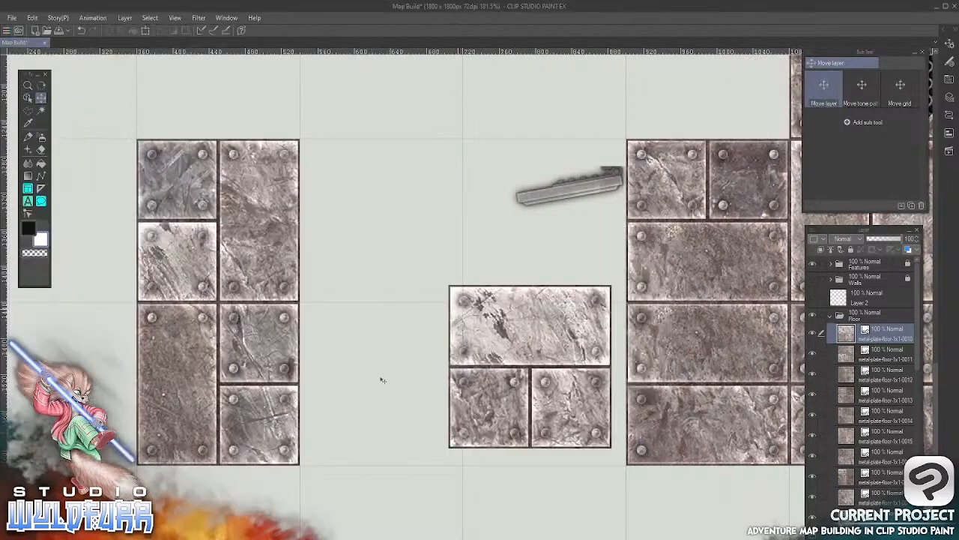
{"action": "left_click_drag", "start_coordinate": [547, 361], "coordinate": [397, 379]}
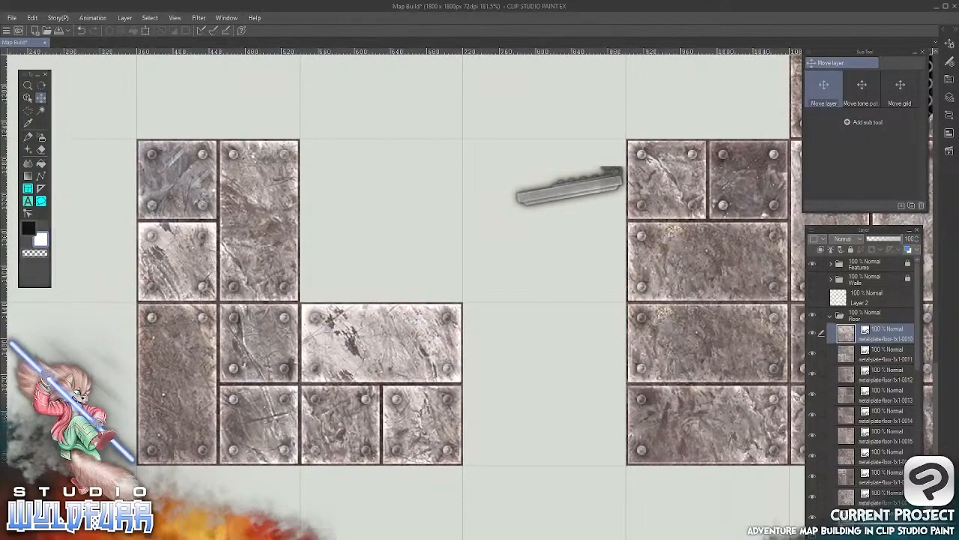
Import metal-plate-floor-2x1-0002.png into the Floor folder and align it across the two empty cells above and northeast of the 0010 tile
{"action": "key", "text": "alt+Tab"}
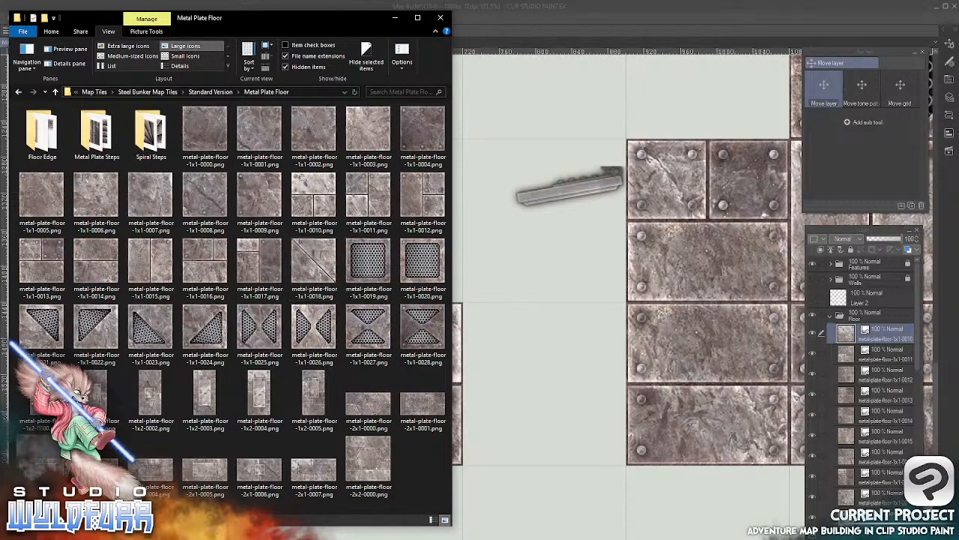
{"action": "left_click_drag", "start_coordinate": [637, 381], "coordinate": [871, 325]}
{"action": "left_click", "coordinate": [640, 23]}
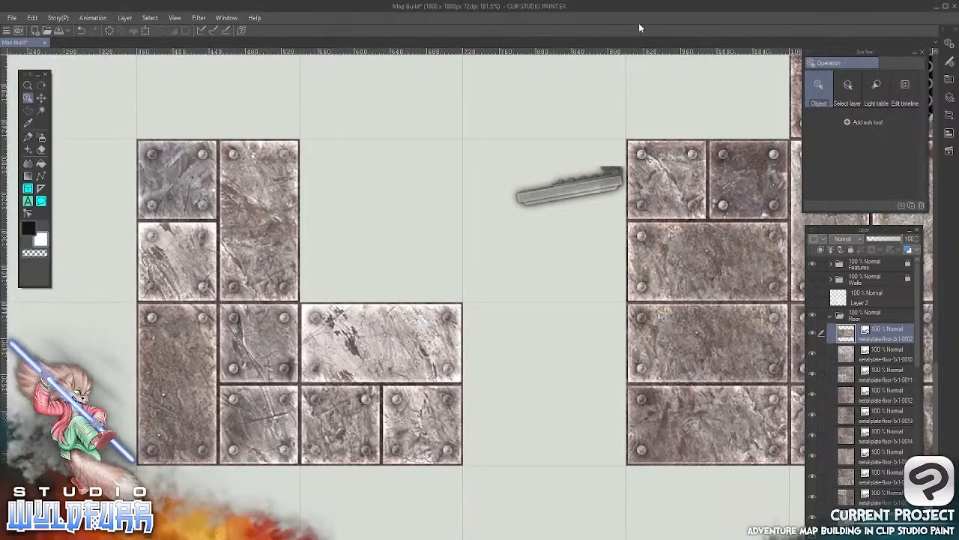
{"action": "left_click", "coordinate": [41, 98]}
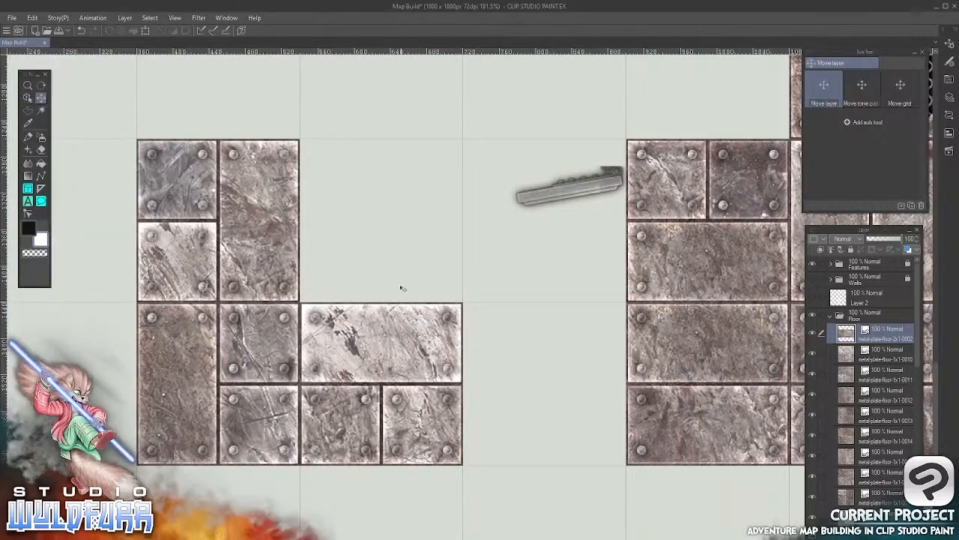
{"action": "left_click_drag", "start_coordinate": [513, 134], "coordinate": [515, 251]}
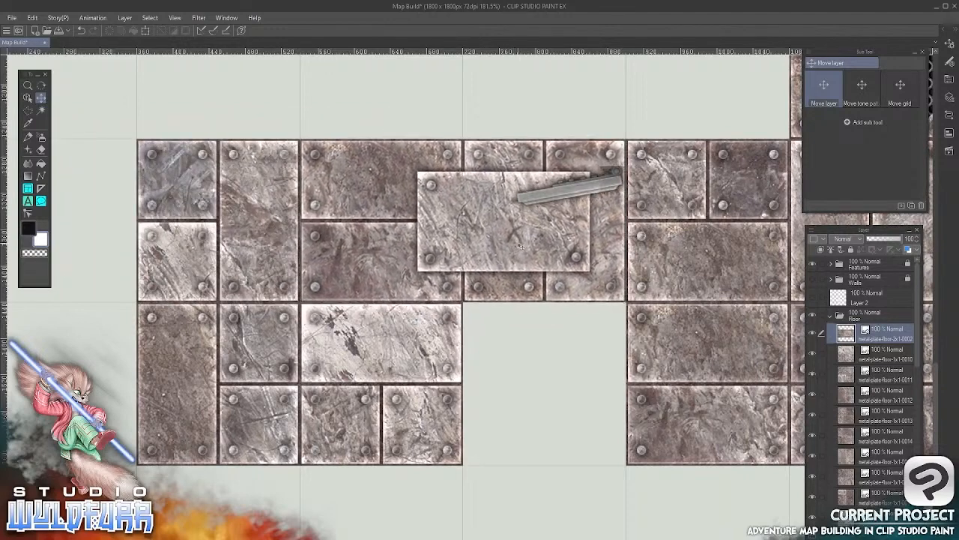
Import metal-plate-floor-1x1-0014.png into the Floor folder and align it in the empty cell east of the 0010 tile
{"action": "key", "text": "alt+Tab"}
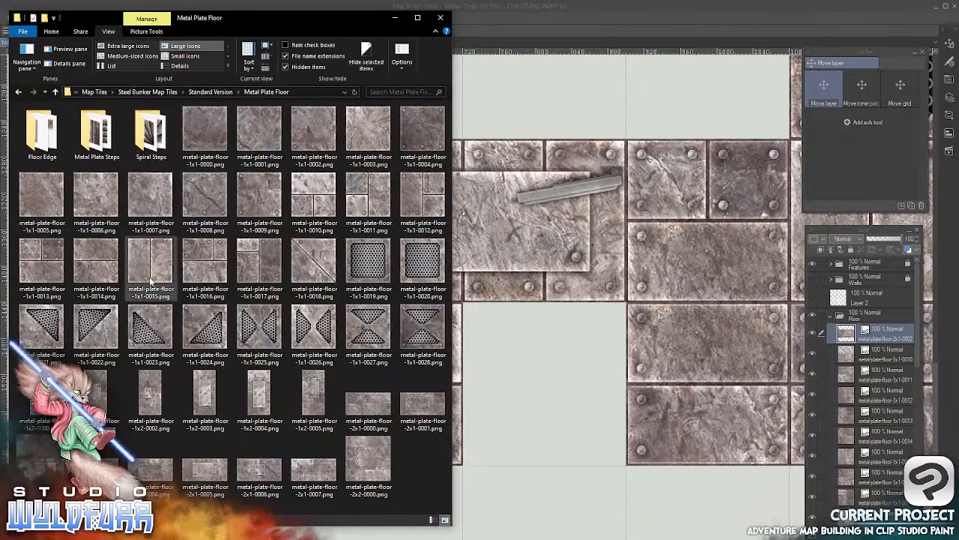
{"action": "mouse_move", "coordinate": [95, 264]}
{"action": "left_mouse_down"}
{"action": "mouse_move", "coordinate": [221, 324]}
{"action": "mouse_move", "coordinate": [823, 372]}
{"action": "mouse_move", "coordinate": [867, 334]}
{"action": "left_mouse_up"}
{"action": "key", "text": "alt+Tab"}
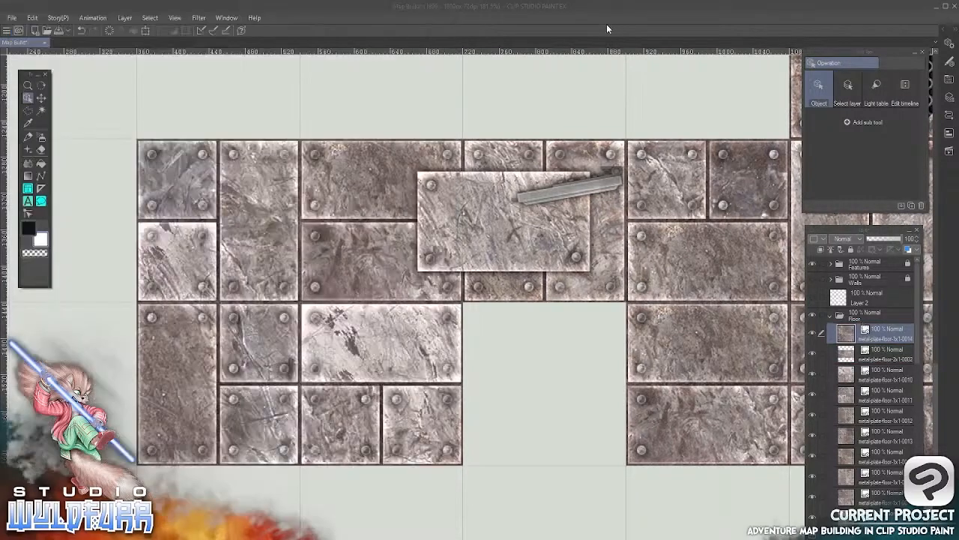
{"action": "left_click", "coordinate": [42, 98]}
{"action": "left_click_drag", "start_coordinate": [584, 114], "coordinate": [560, 384]}
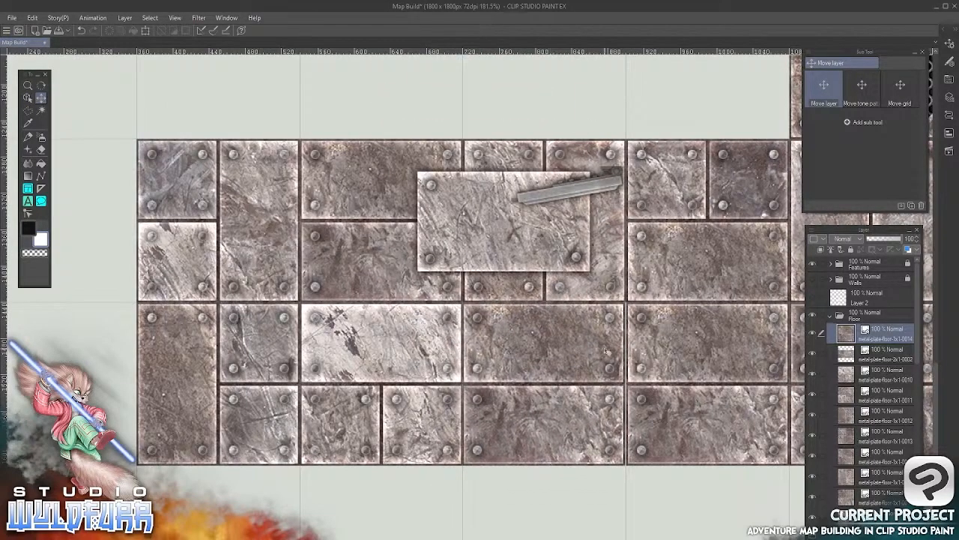
Import metal-plate-floor-2x1-0006.png into the Floor folder and align it across the two cells below the northwest room's upper door
{"action": "scroll", "coordinate": [555, 360], "scroll_direction": "up", "scroll_amount": 5}
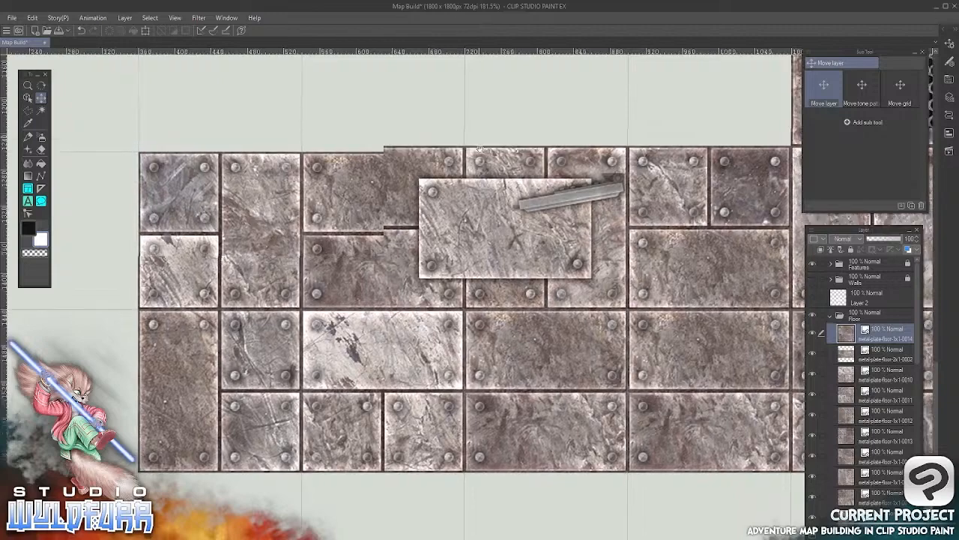
{"action": "scroll", "coordinate": [482, 228], "scroll_direction": "up", "scroll_amount": 8}
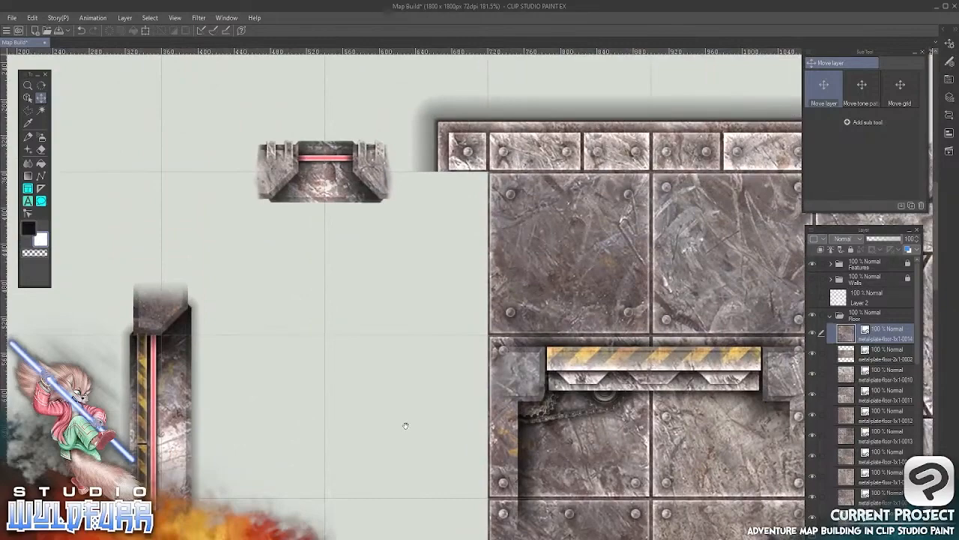
{"action": "left_click_drag", "start_coordinate": [406, 425], "coordinate": [458, 336]}
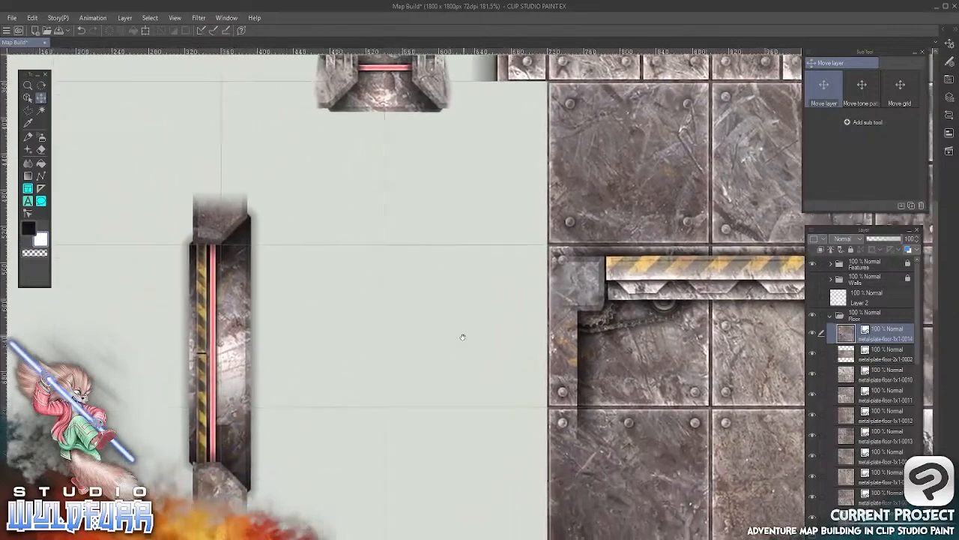
{"action": "key", "text": "alt+Tab"}
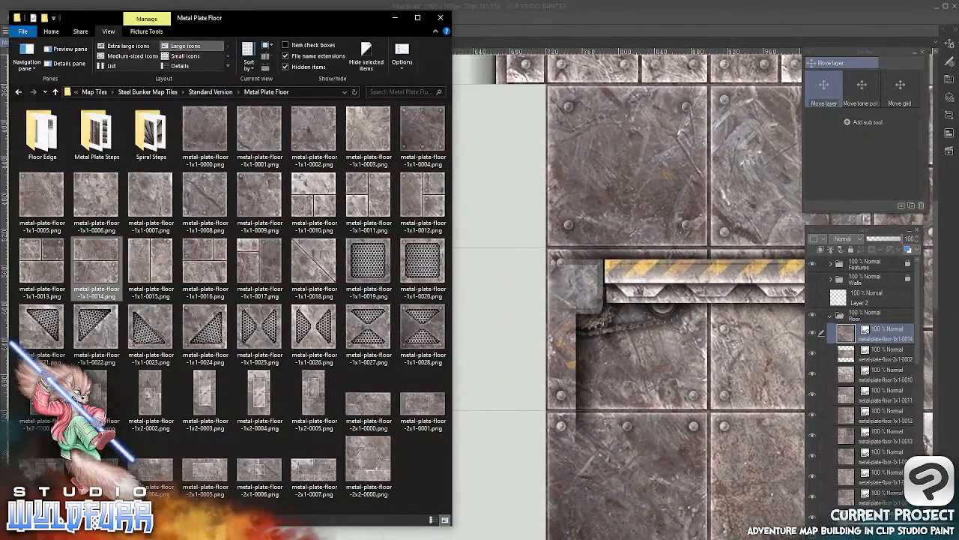
{"action": "left_click", "coordinate": [255, 478]}
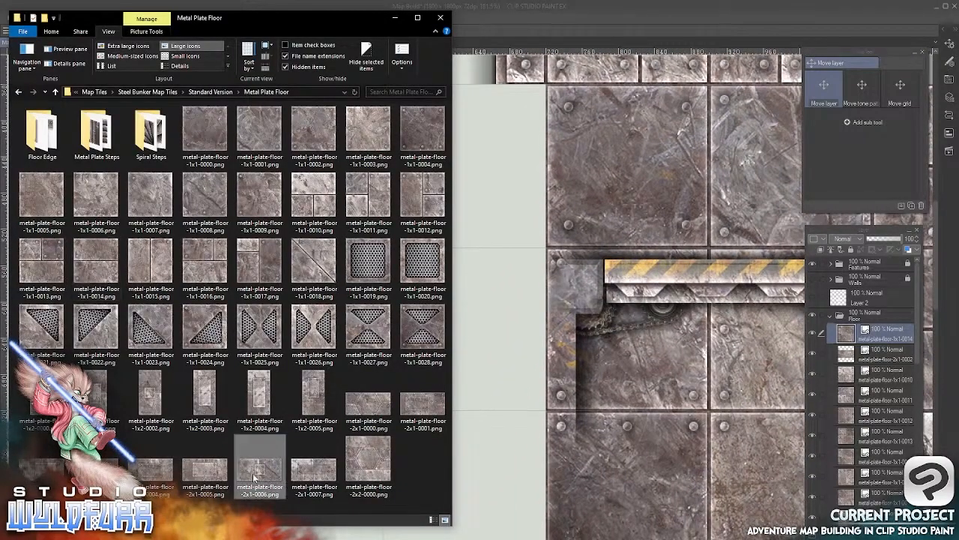
{"action": "left_click_drag", "start_coordinate": [255, 472], "coordinate": [851, 327]}
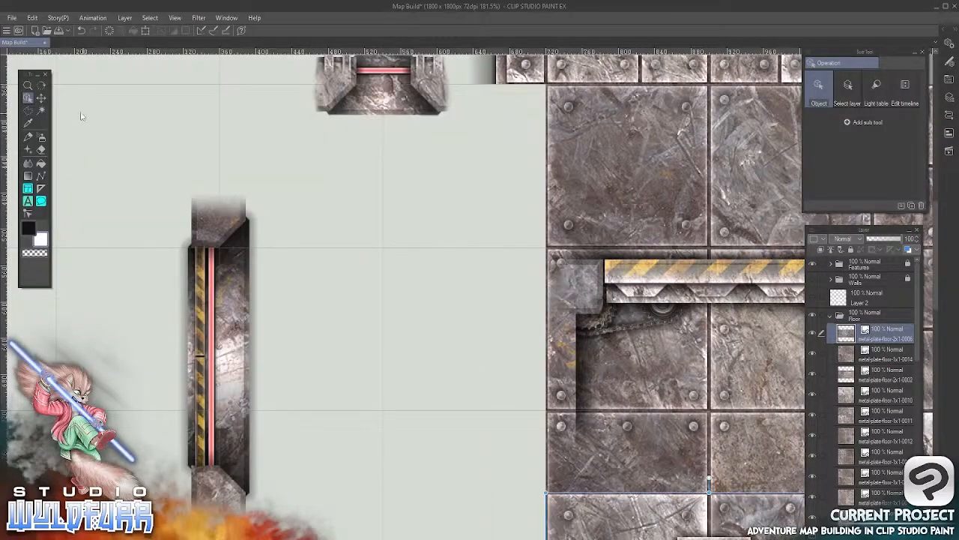
{"action": "left_click", "coordinate": [42, 97]}
{"action": "left_click_drag", "start_coordinate": [556, 375], "coordinate": [360, 215]}
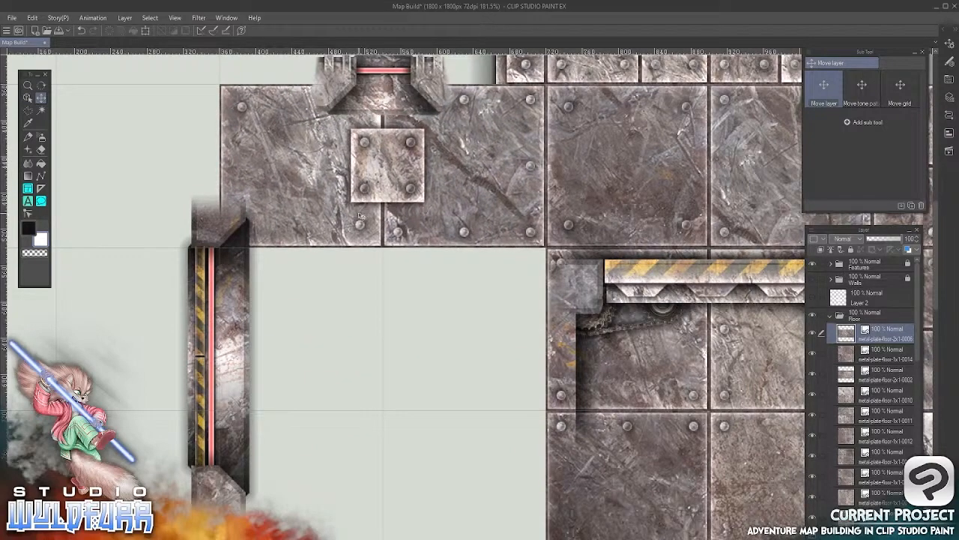
{"action": "key", "text": "alt+Tab"}
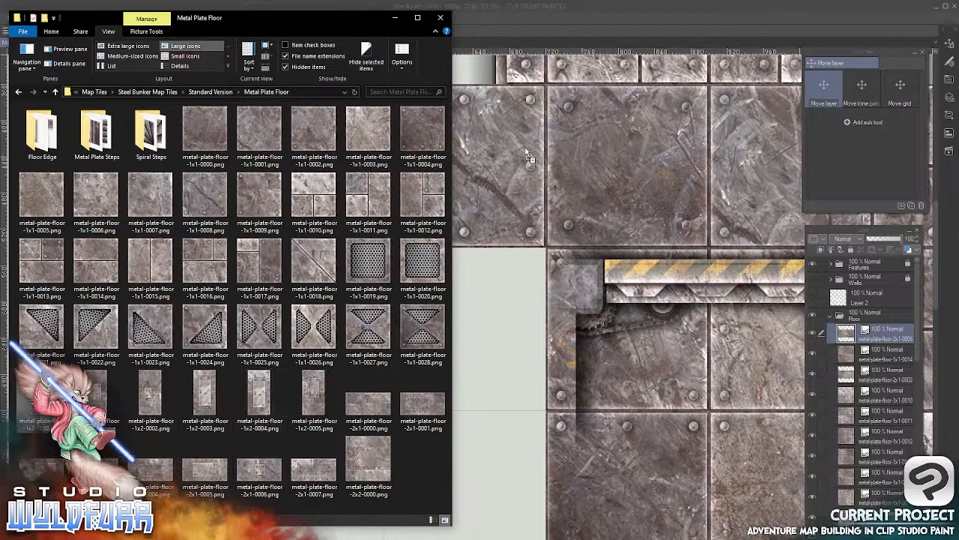
{"action": "left_click_drag", "start_coordinate": [527, 153], "coordinate": [525, 148]}
{"action": "left_click", "coordinate": [478, 250]}
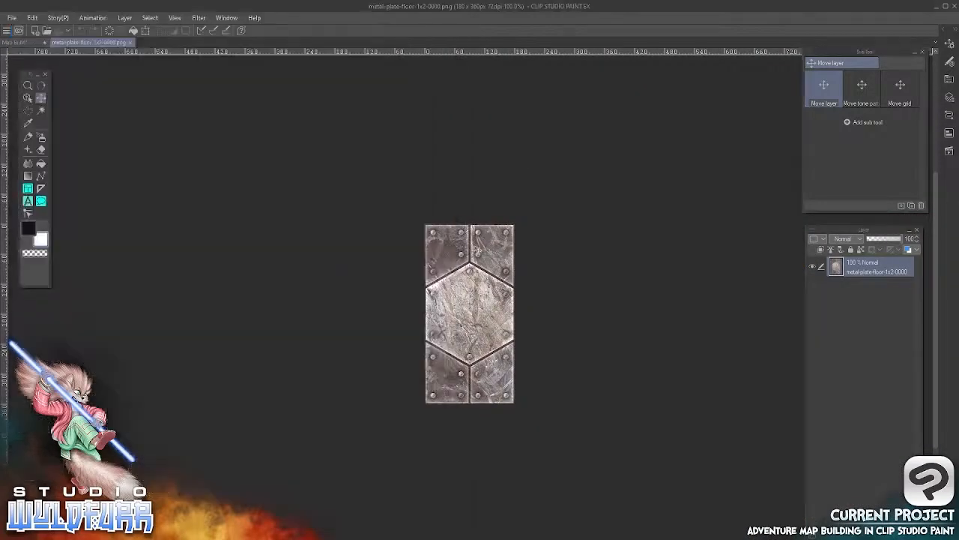
{"action": "left_click", "coordinate": [131, 42]}
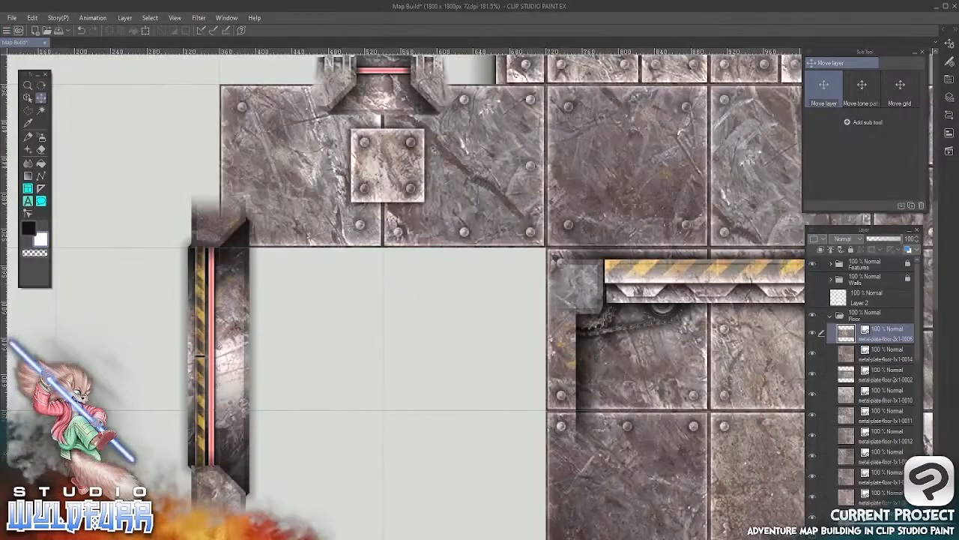
Import metal-plate-floor-1x2-0000.png into the Floor folder and align it beside the west door, directly below the 2x1-0006 tile
{"action": "key", "text": "alt+Tab"}
{"action": "left_click_drag", "start_coordinate": [104, 395], "coordinate": [859, 321]}
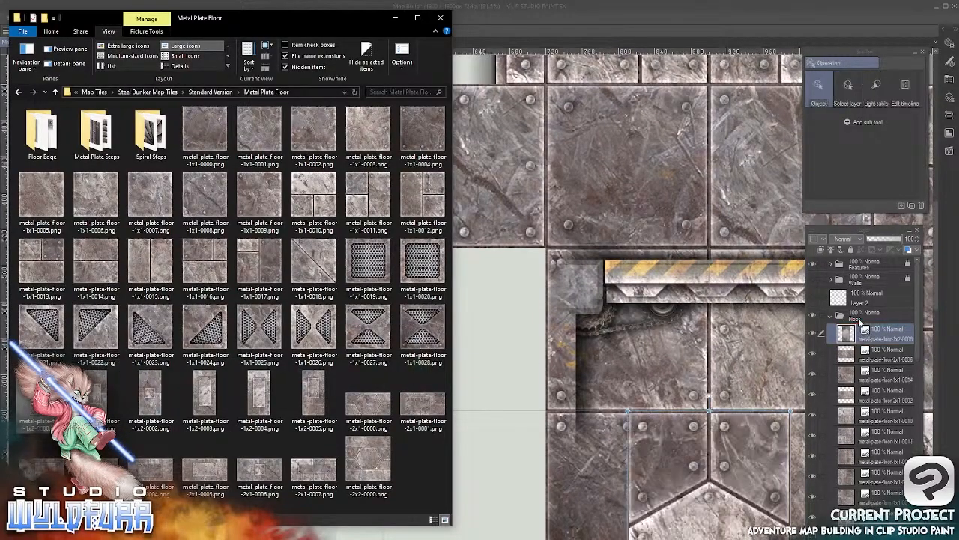
{"action": "left_click", "coordinate": [607, 20]}
{"action": "left_click_drag", "start_coordinate": [666, 424], "coordinate": [359, 291]}
{"action": "left_click", "coordinate": [41, 98]}
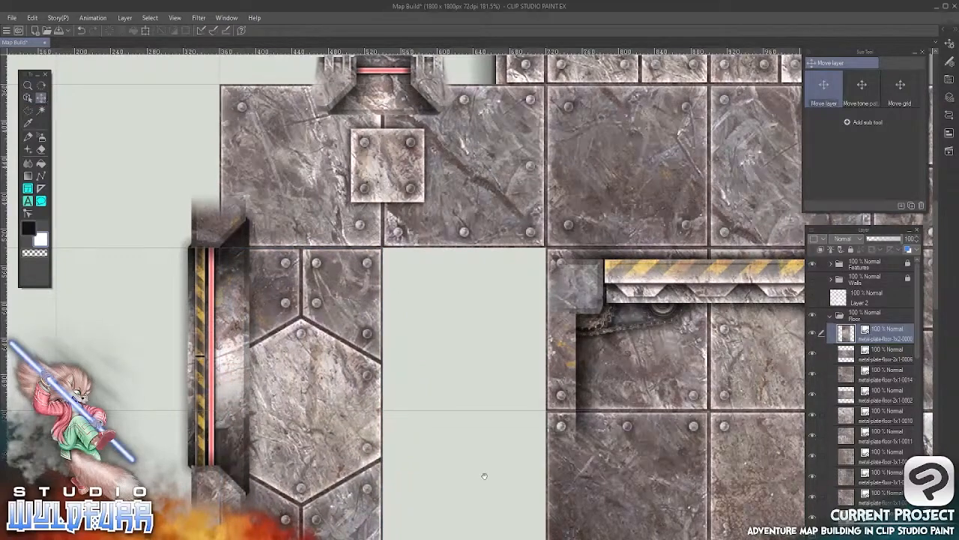
Import metal-plate-floor-1x1-0017.png into the Floor folder and align it in the cell east of the hexagon tile's upper half
{"action": "left_click_drag", "start_coordinate": [485, 476], "coordinate": [488, 212]}
{"action": "left_click_drag", "start_coordinate": [428, 225], "coordinate": [403, 394]}
{"action": "key", "text": "alt+Tab"}
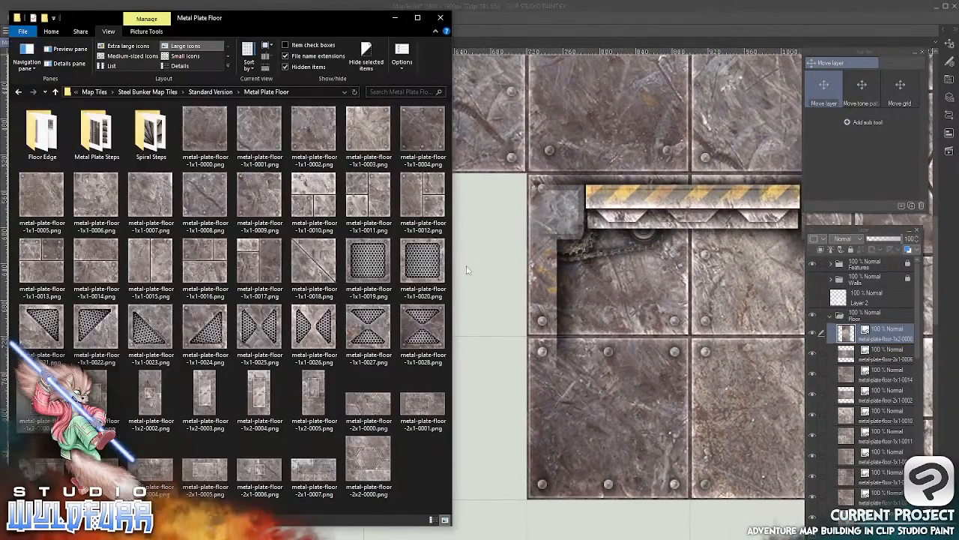
{"action": "left_click_drag", "start_coordinate": [255, 258], "coordinate": [690, 321]}
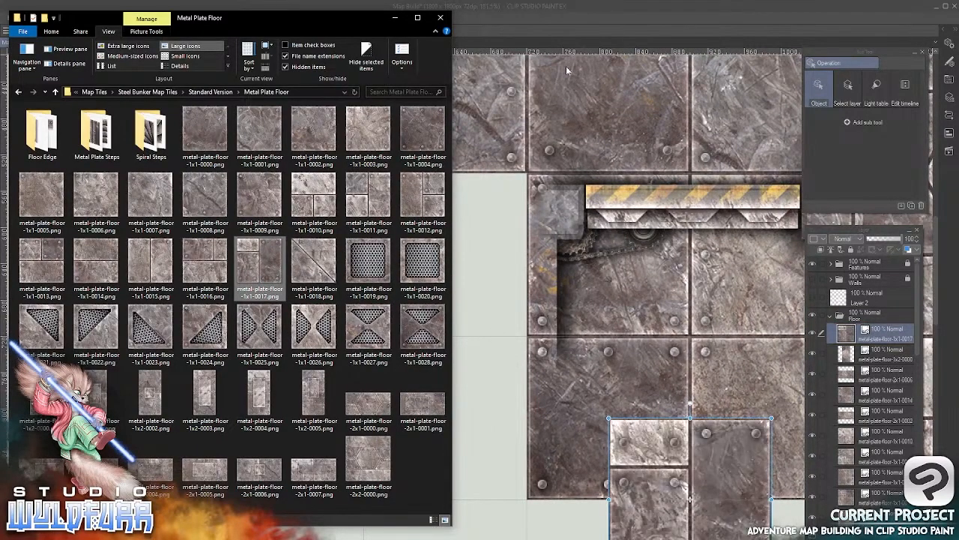
{"action": "left_click", "coordinate": [551, 29]}
{"action": "left_click", "coordinate": [41, 98]}
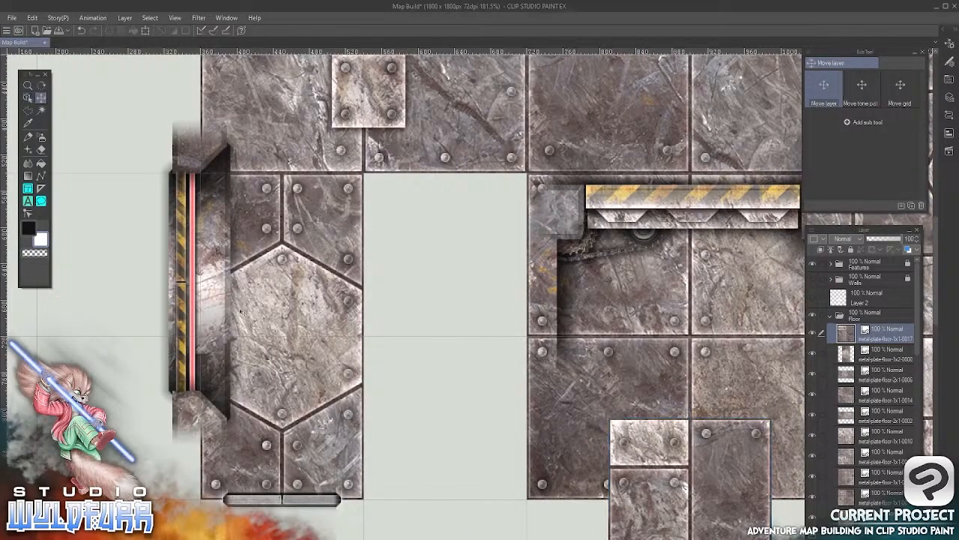
{"action": "left_click_drag", "start_coordinate": [732, 527], "coordinate": [484, 279]}
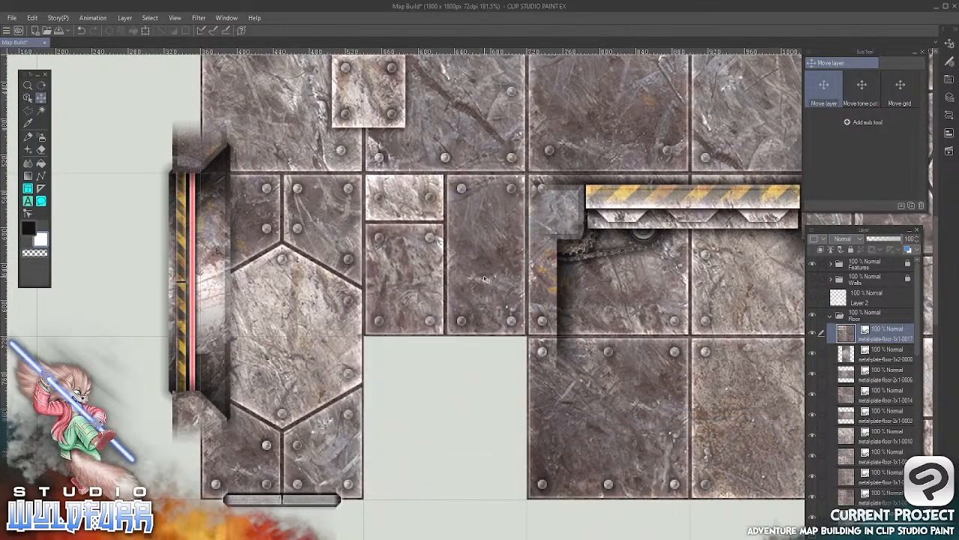
Import metal-plate-floor-1x1-0016.png into the Floor folder and place it in the cell below the 0017 tile
{"action": "key", "text": "alt+Tab"}
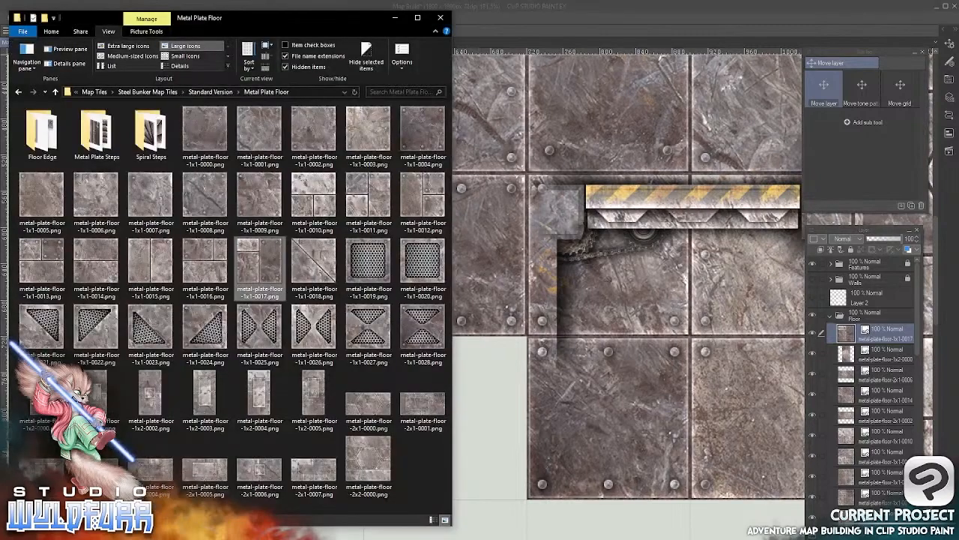
{"action": "left_click_drag", "start_coordinate": [206, 259], "coordinate": [772, 374]}
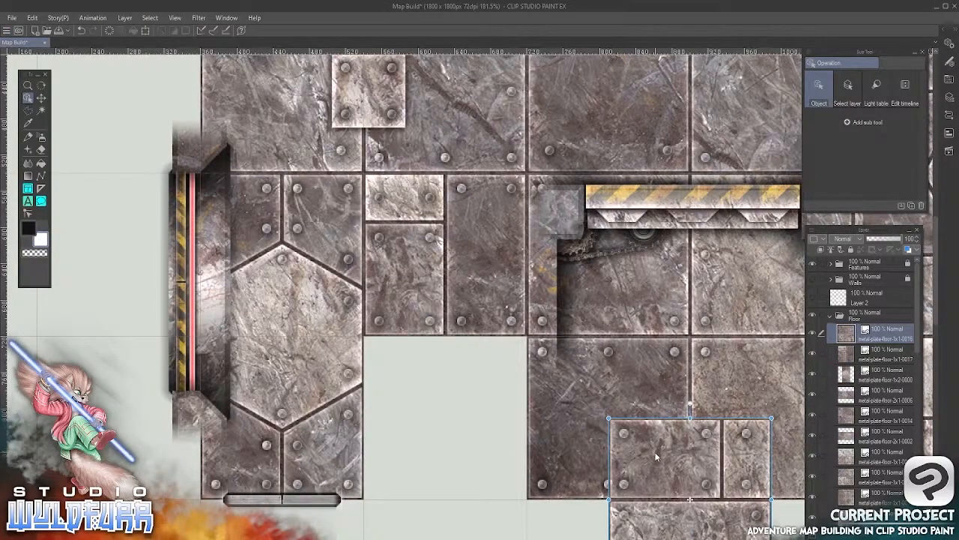
{"action": "left_click_drag", "start_coordinate": [657, 452], "coordinate": [414, 373]}
Import metal-plate-floor-1x1-0000.png into the Floor folder and align it in the cell directly below the hexagon tile and its small door
{"action": "left_click_drag", "start_coordinate": [499, 532], "coordinate": [509, 274]}
{"action": "scroll", "coordinate": [510, 275], "scroll_direction": "down", "scroll_amount": 3}
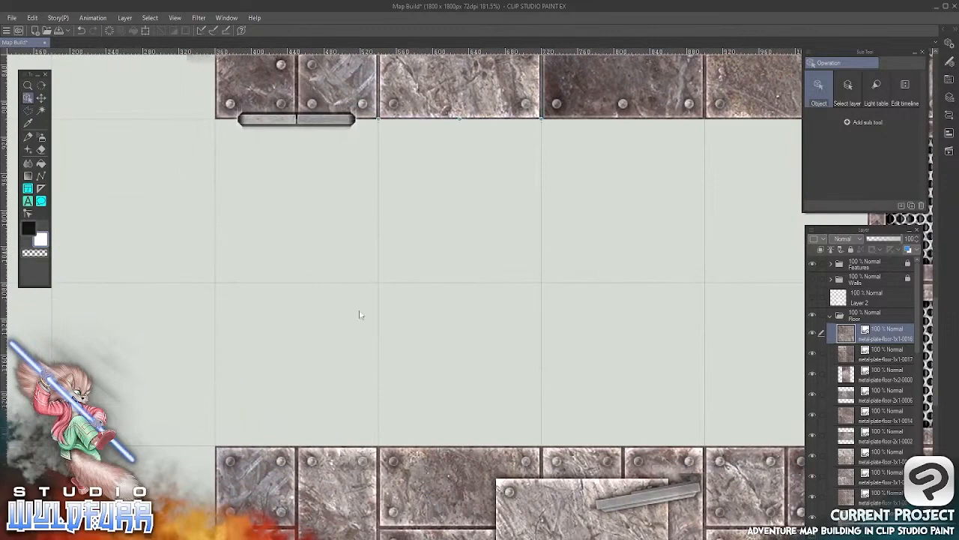
{"action": "key", "text": "alt+Tab"}
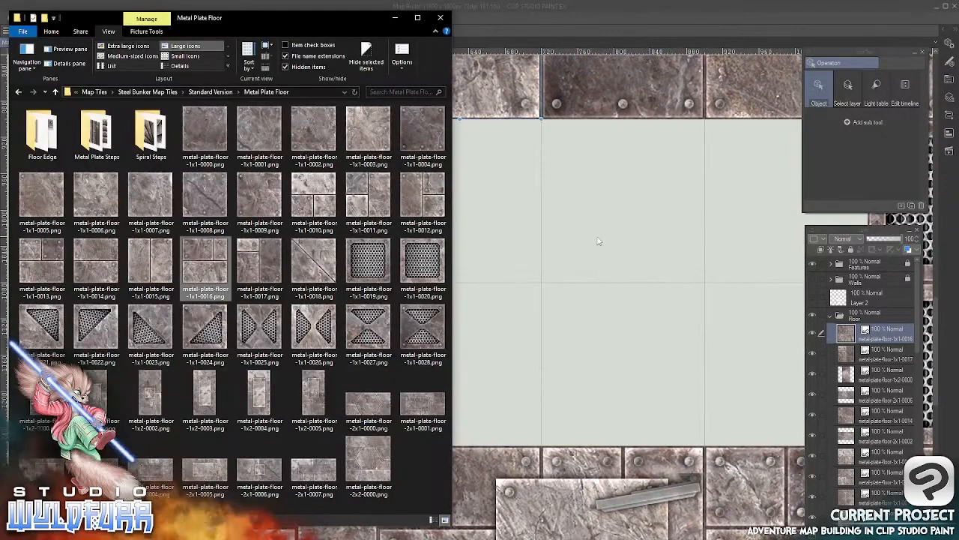
{"action": "left_click", "coordinate": [209, 140]}
{"action": "left_click_drag", "start_coordinate": [682, 317], "coordinate": [648, 306]}
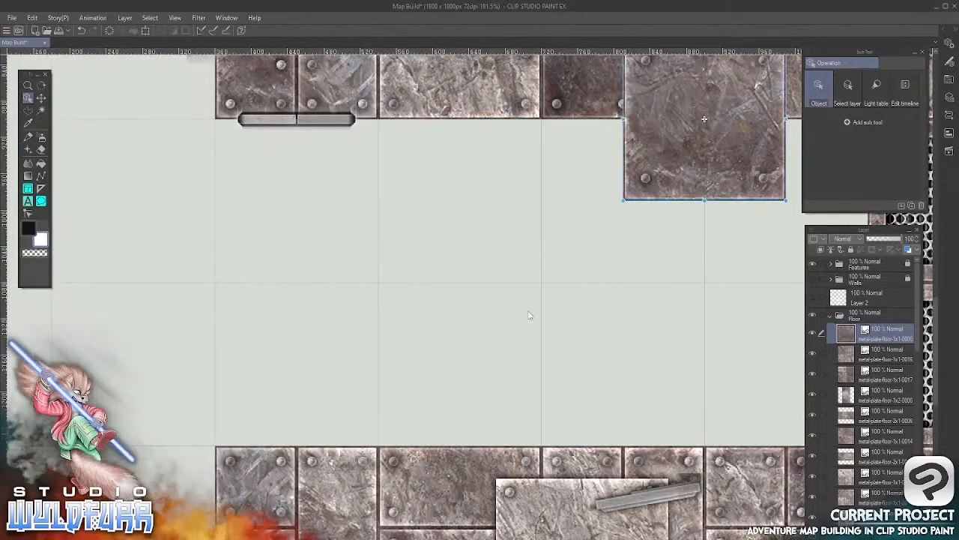
{"action": "left_click", "coordinate": [41, 98]}
{"action": "left_click_drag", "start_coordinate": [738, 178], "coordinate": [337, 258]}
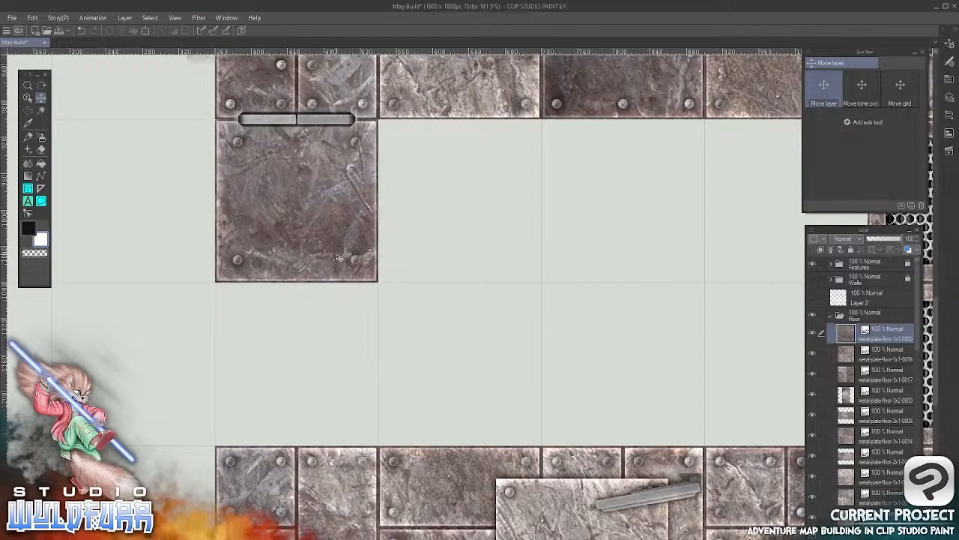
Import metal-plate-floor-1x1-0001.png into the Floor folder, place it in the cell below the 0000 tile and nudge it into line with the grid
{"action": "key", "text": "alt+Tab"}
{"action": "left_click_drag", "start_coordinate": [259, 134], "coordinate": [850, 328]}
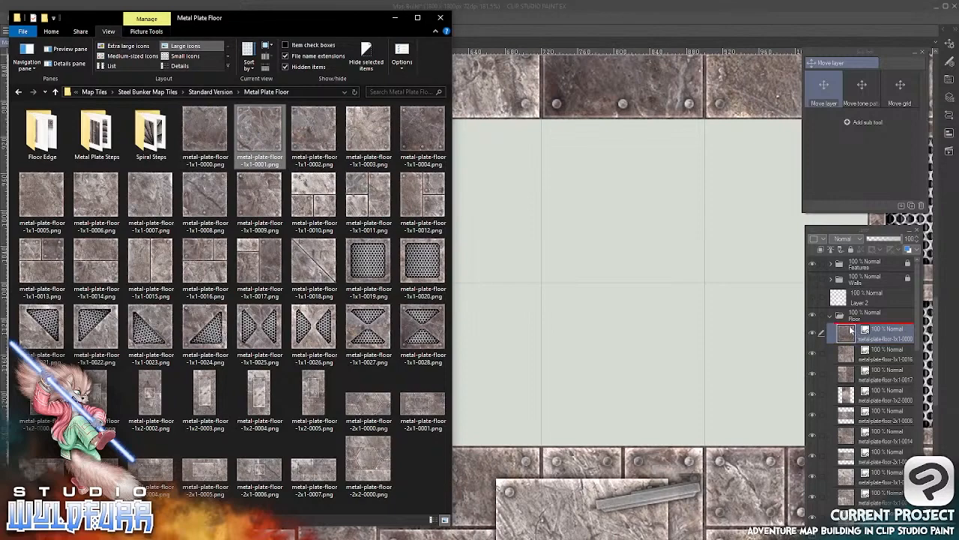
{"action": "left_click", "coordinate": [674, 78]}
{"action": "left_click_drag", "start_coordinate": [660, 148], "coordinate": [253, 395]}
{"action": "left_click", "coordinate": [41, 98]}
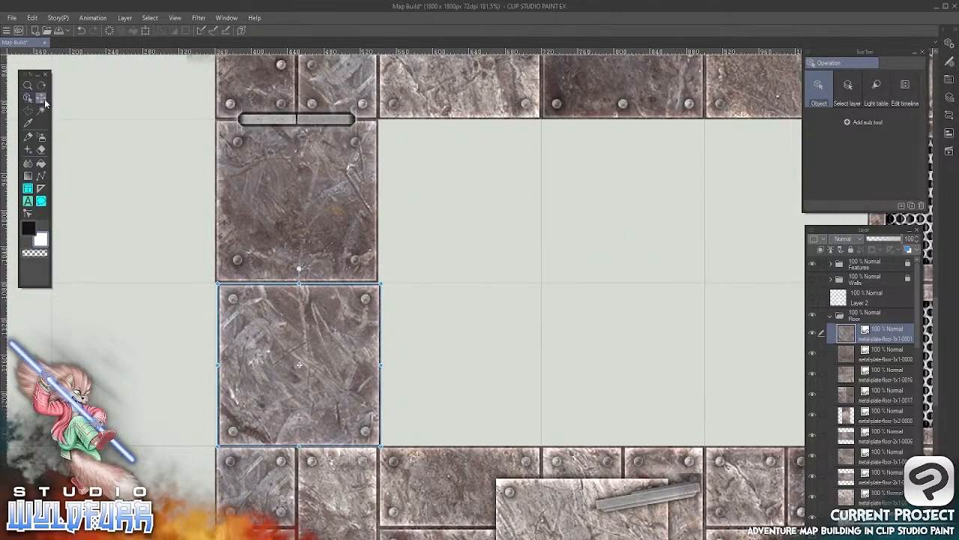
{"action": "left_click_drag", "start_coordinate": [304, 343], "coordinate": [301, 344]}
{"action": "key", "text": "Left"}
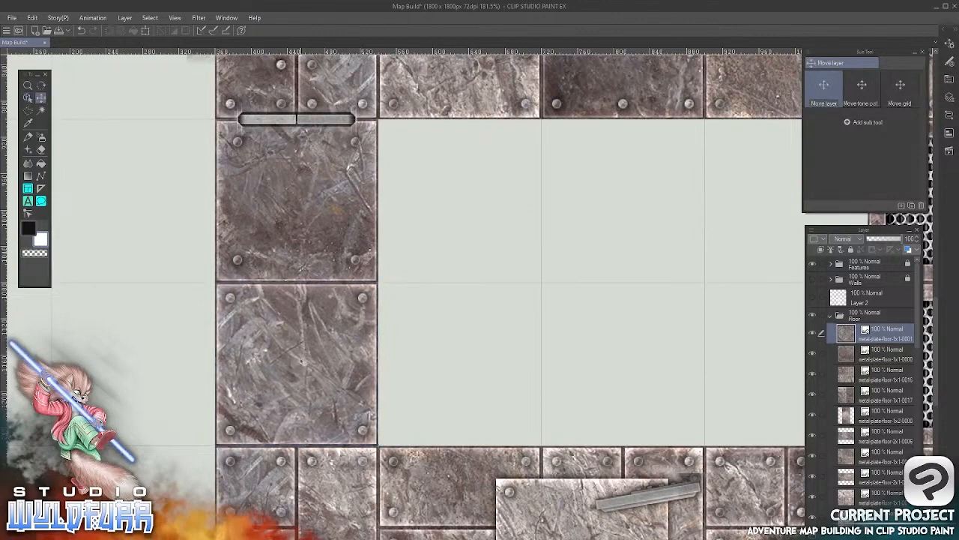
Import metal-plate-floor-1x1-0002.png into the Floor folder and align it in the cell east of the 0000 tile
{"action": "key", "text": "alt+Tab"}
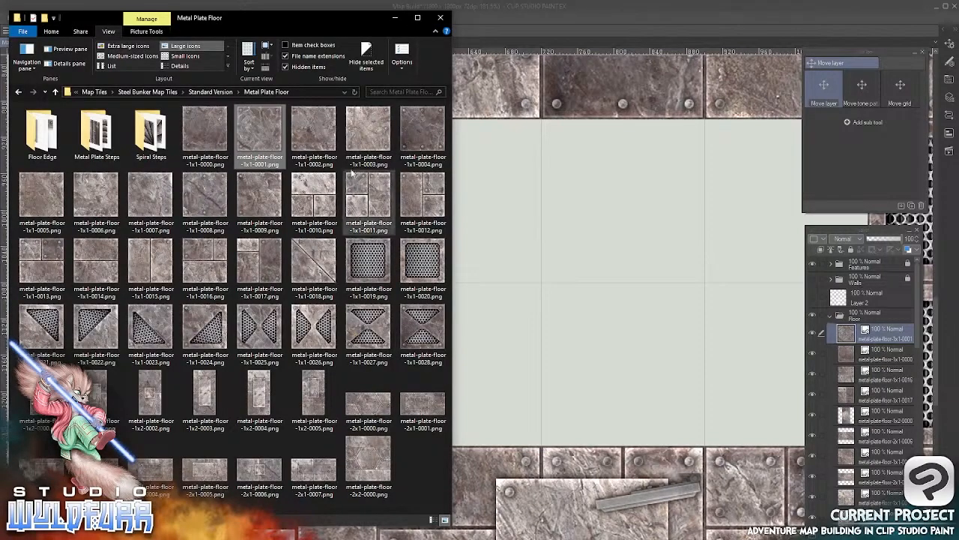
{"action": "left_click_drag", "start_coordinate": [310, 128], "coordinate": [627, 97]}
{"action": "left_click", "coordinate": [611, 18]}
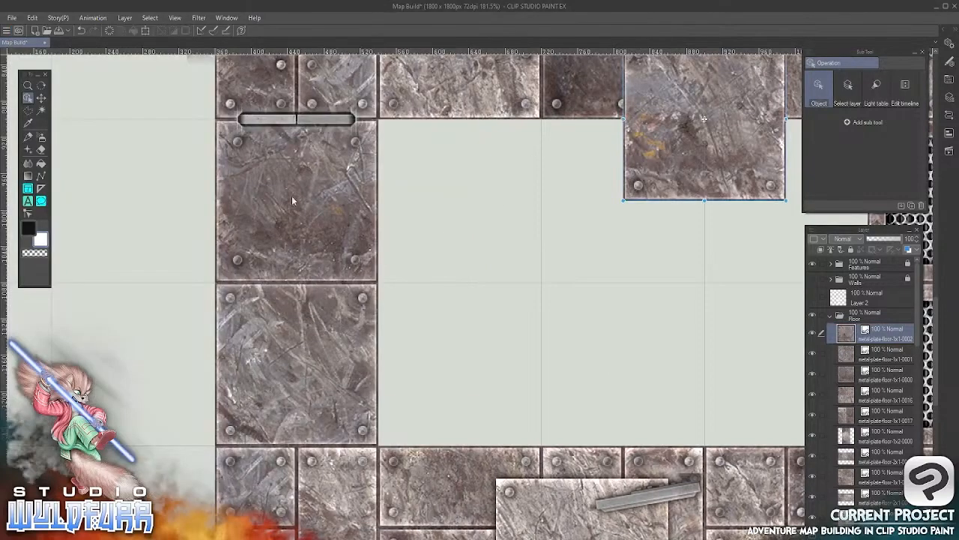
{"action": "left_click", "coordinate": [41, 98]}
{"action": "left_click_drag", "start_coordinate": [716, 148], "coordinate": [470, 213]}
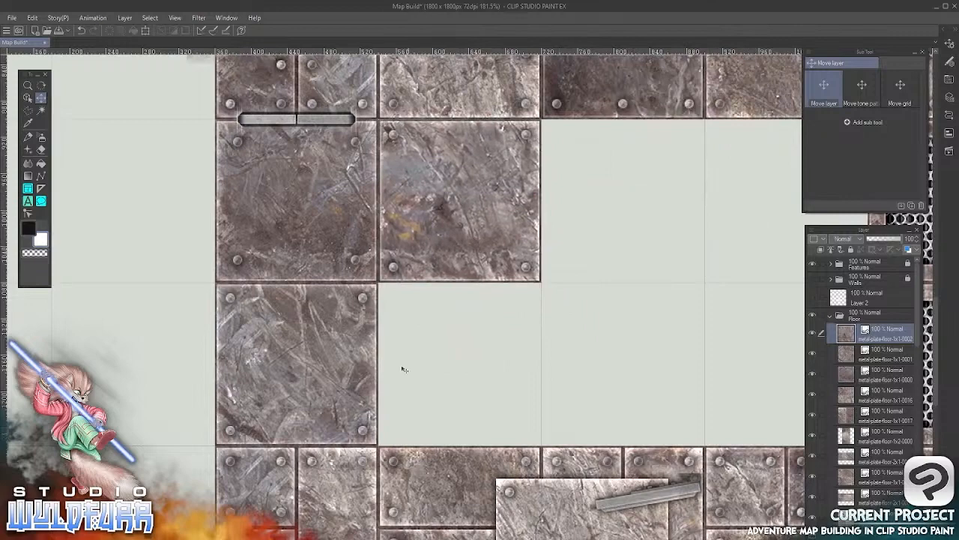
Import metal-plate-floor-1x1-0003.png into the Floor folder, place it in the cell below the 0002 tile and nudge it into line with the grid
{"action": "key", "text": "alt+Tab"}
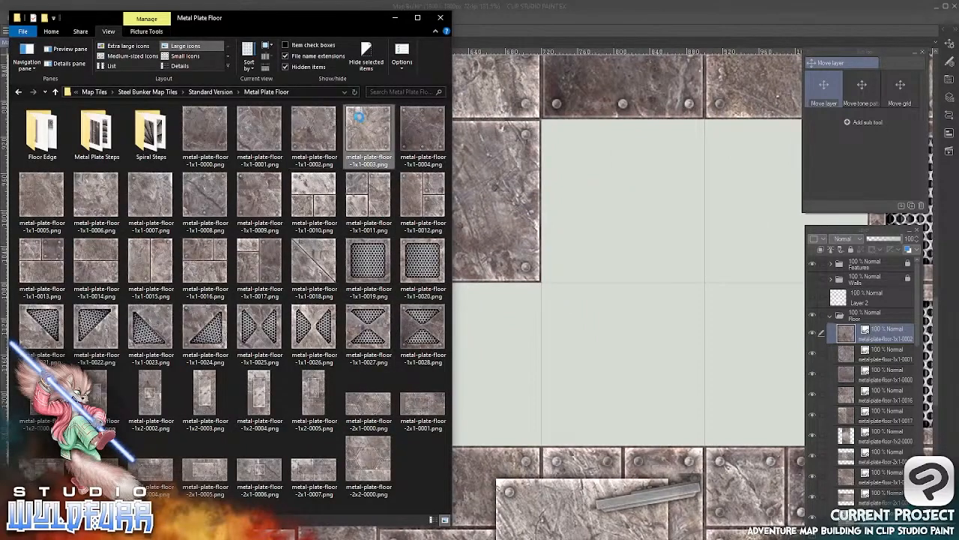
{"action": "left_click_drag", "start_coordinate": [358, 118], "coordinate": [852, 331]}
{"action": "left_click", "coordinate": [662, 29]}
{"action": "left_click_drag", "start_coordinate": [697, 131], "coordinate": [454, 364]}
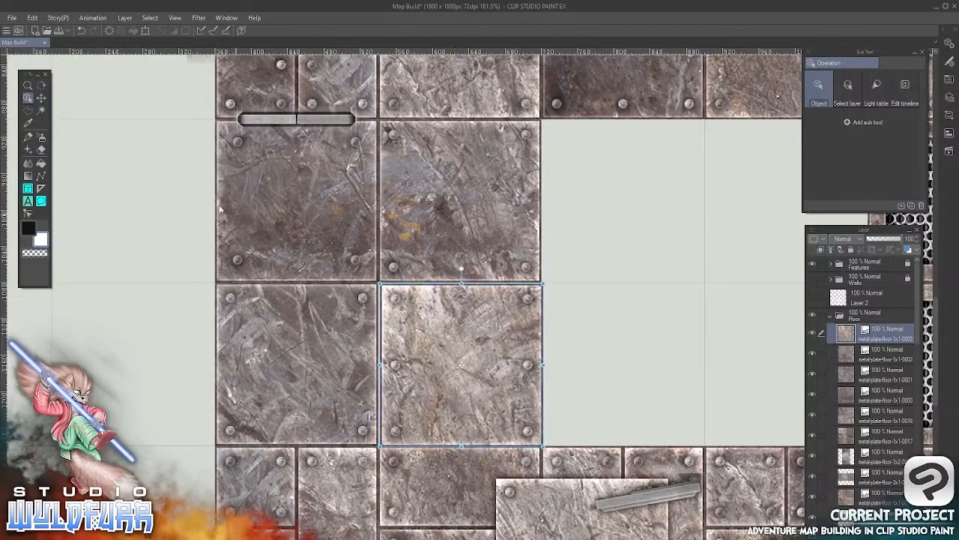
{"action": "left_click", "coordinate": [42, 97]}
{"action": "key", "text": "Left"}
{"action": "key", "text": "Up"}
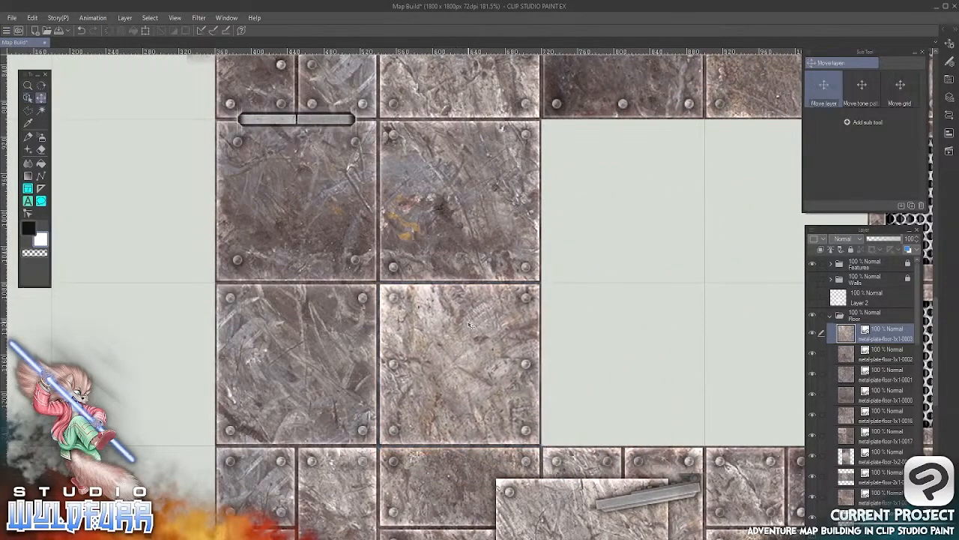
Import metal-plate-floor-1x1-0004.png into the Floor folder and align it in the cell directly west of the lower grate tile
{"action": "left_click_drag", "start_coordinate": [616, 350], "coordinate": [386, 366]}
{"action": "key", "text": "alt+Tab"}
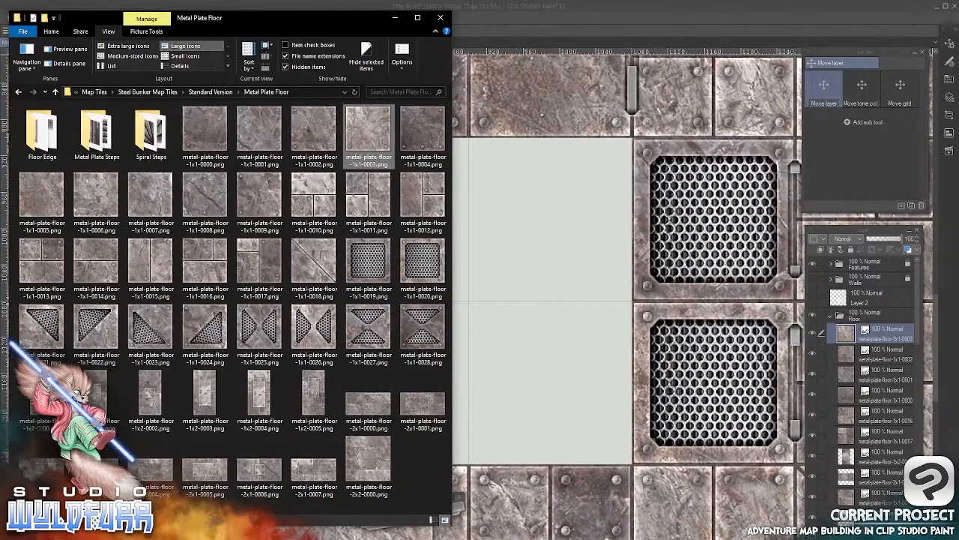
{"action": "left_click_drag", "start_coordinate": [424, 135], "coordinate": [846, 334]}
{"action": "left_click", "coordinate": [630, 20]}
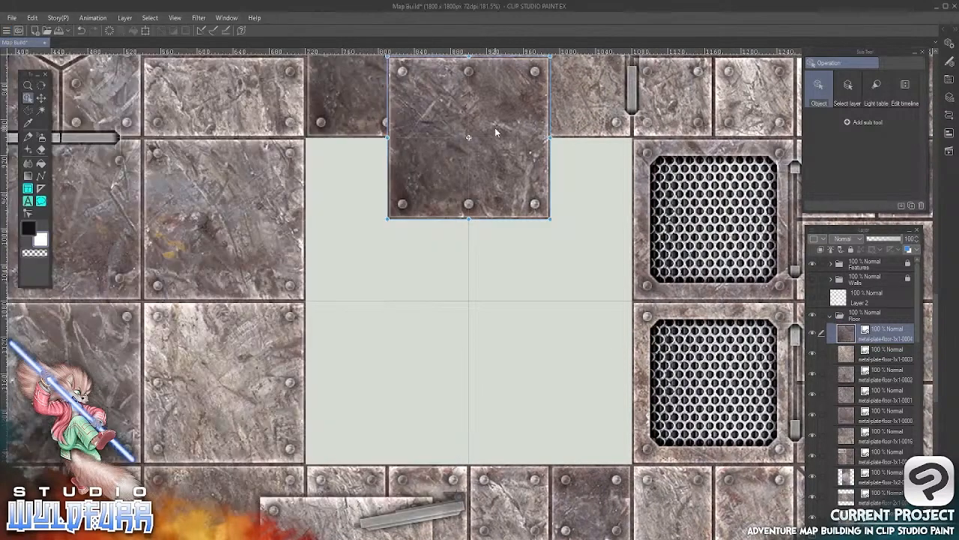
{"action": "left_click", "coordinate": [41, 97]}
{"action": "left_click_drag", "start_coordinate": [478, 159], "coordinate": [556, 403]}
{"action": "key", "text": "Up"}
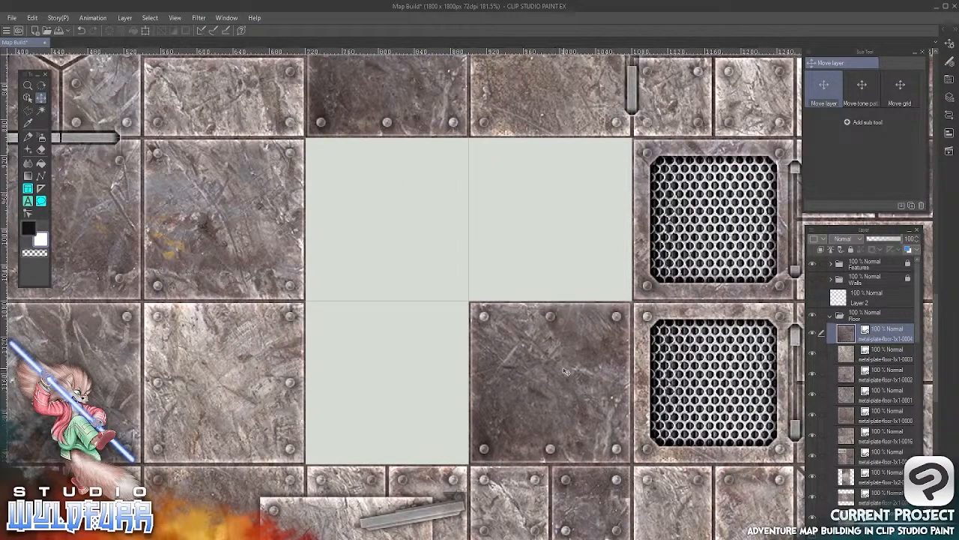
Import metal-plate-floor-1x1-0005.png into the Floor folder and align it in the cell east of the 0002 tile
{"action": "key", "text": "alt+Tab"}
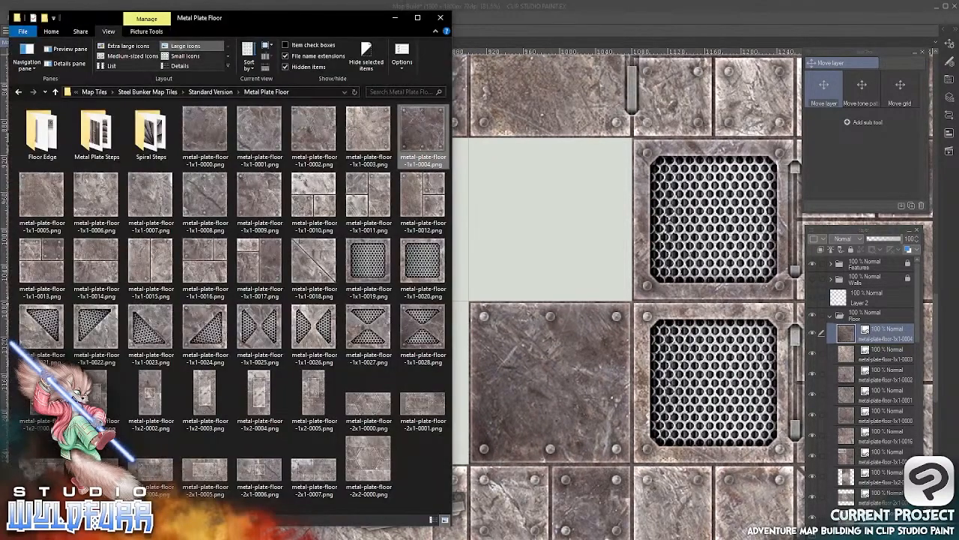
{"action": "left_click", "coordinate": [39, 189]}
{"action": "left_click_drag", "start_coordinate": [28, 194], "coordinate": [840, 318]}
{"action": "left_click", "coordinate": [628, 17]}
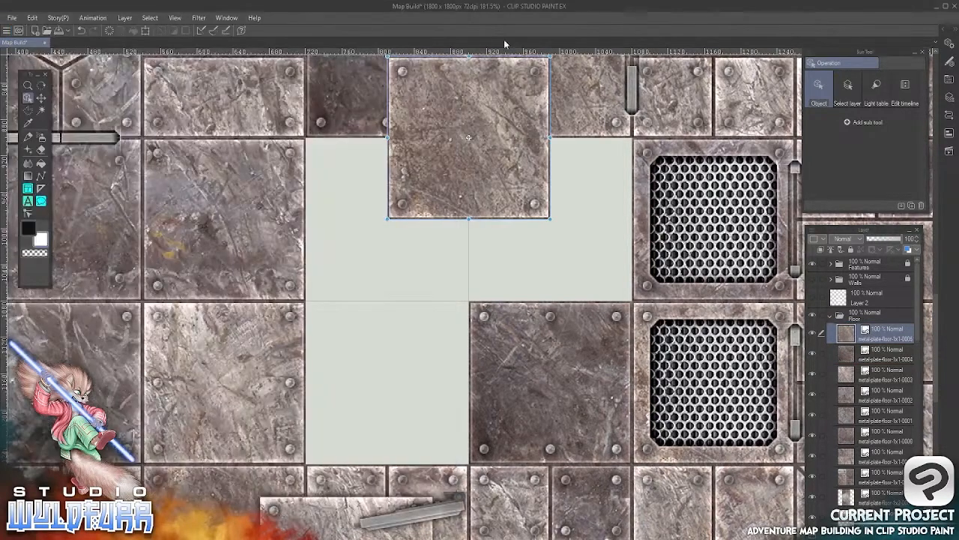
{"action": "left_click", "coordinate": [41, 98]}
{"action": "left_click_drag", "start_coordinate": [471, 153], "coordinate": [389, 234]}
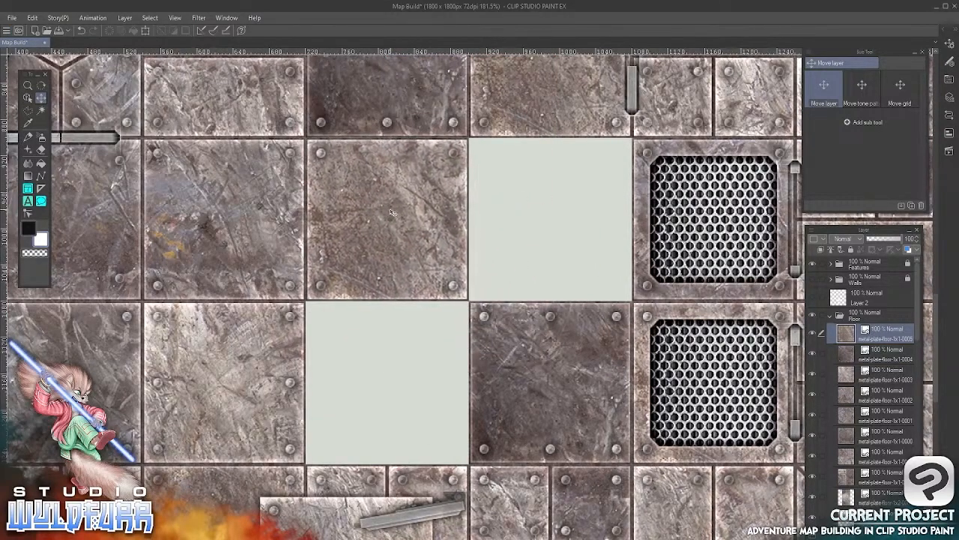
Import metal-plate-floor-1x1-0006.png into the Floor folder and align it in the cell between the 0005 tile and the upper grate
{"action": "key", "text": "alt+Tab"}
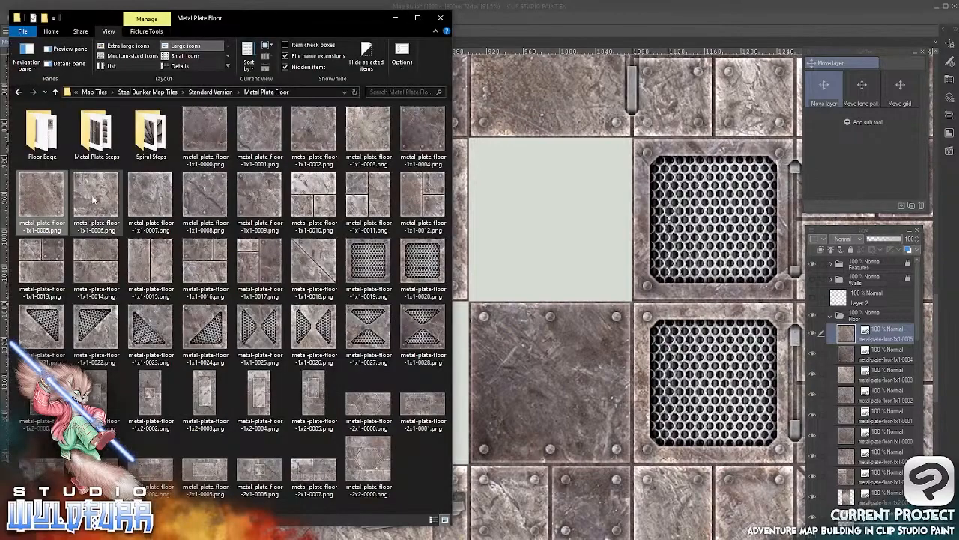
{"action": "left_click_drag", "start_coordinate": [95, 198], "coordinate": [856, 322]}
{"action": "left_click", "coordinate": [586, 23]}
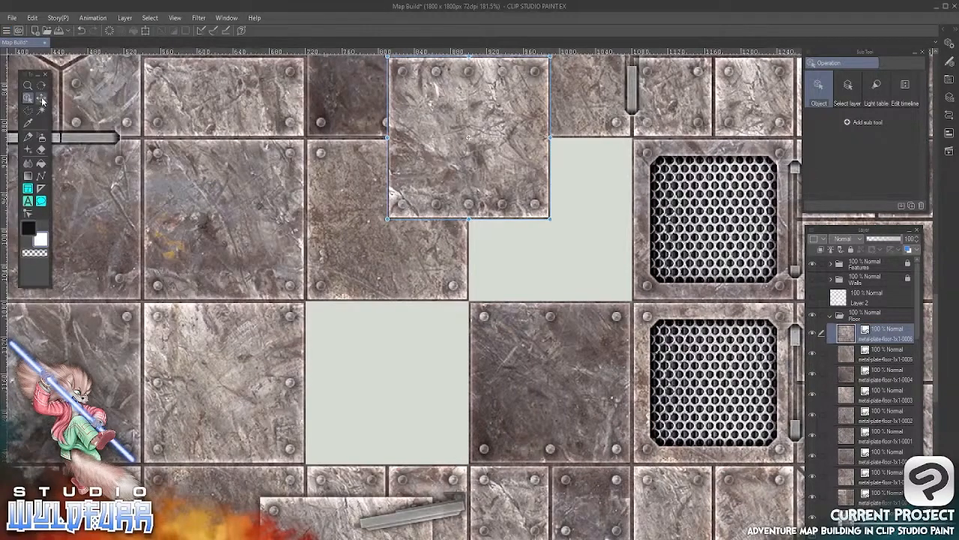
{"action": "left_click_drag", "start_coordinate": [452, 107], "coordinate": [533, 188]}
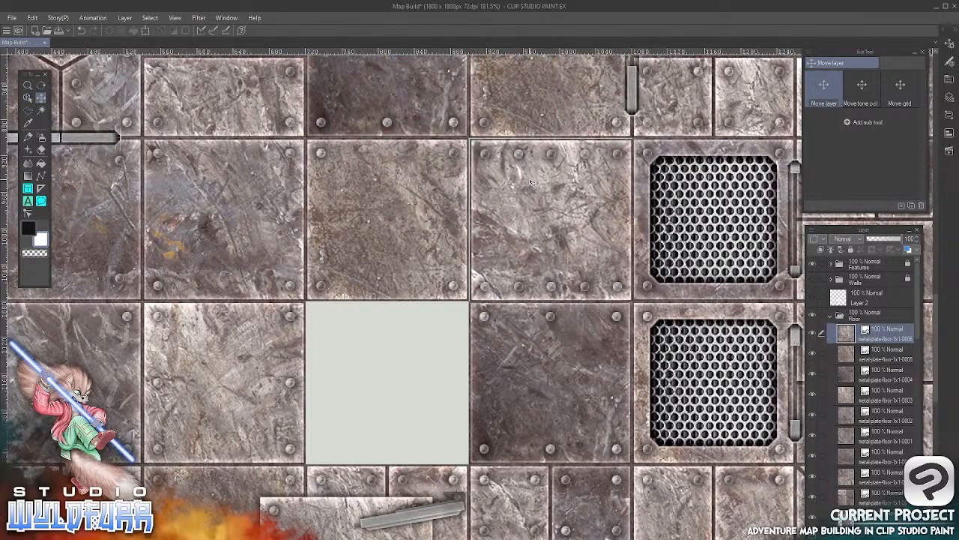
{"action": "key", "text": "Left"}
{"action": "key", "text": "Up"}
Import metal-plate-floor-1x1-0007.png into the Floor folder and fit it into the last empty cell, between the 0003 and 0004 tiles
{"action": "key", "text": "alt+Tab"}
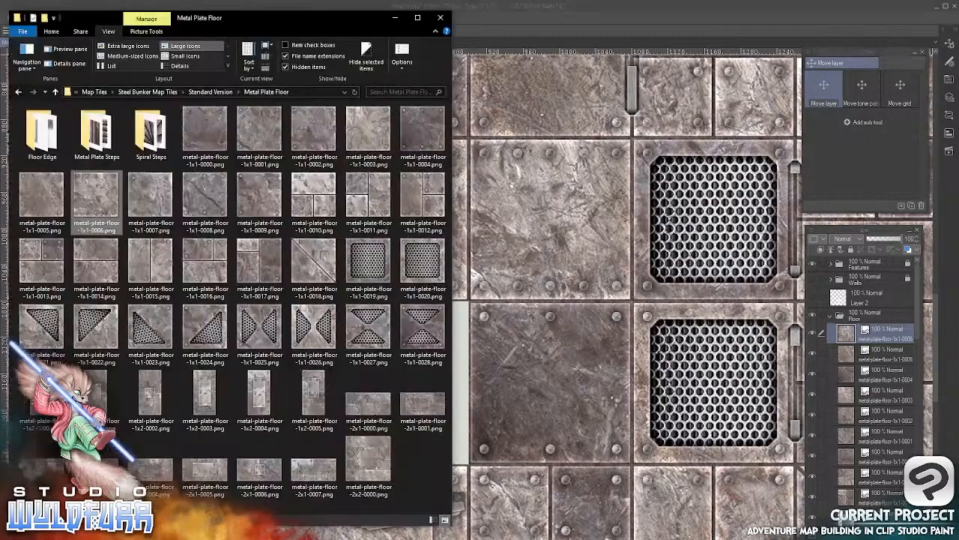
{"action": "left_click_drag", "start_coordinate": [150, 196], "coordinate": [847, 321]}
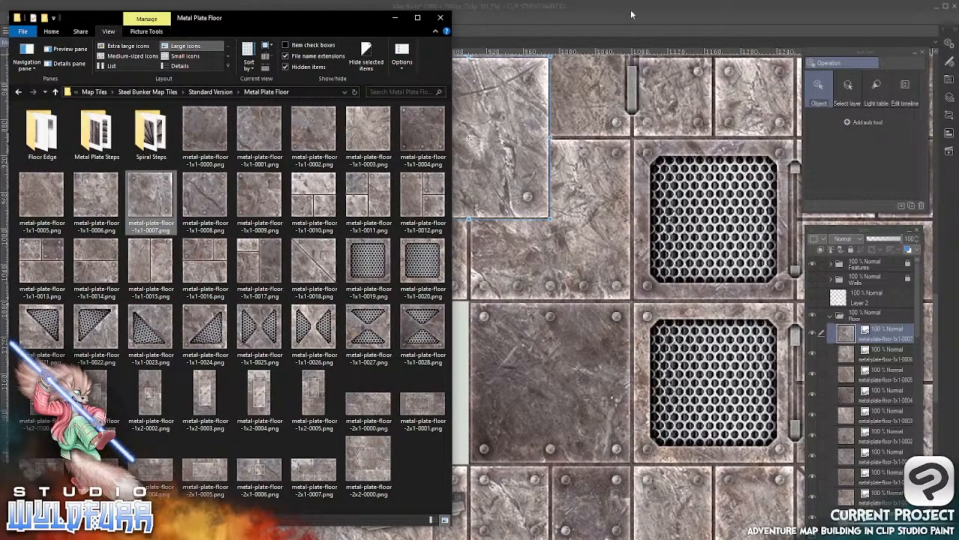
{"action": "left_click", "coordinate": [632, 13]}
{"action": "left_click", "coordinate": [41, 97]}
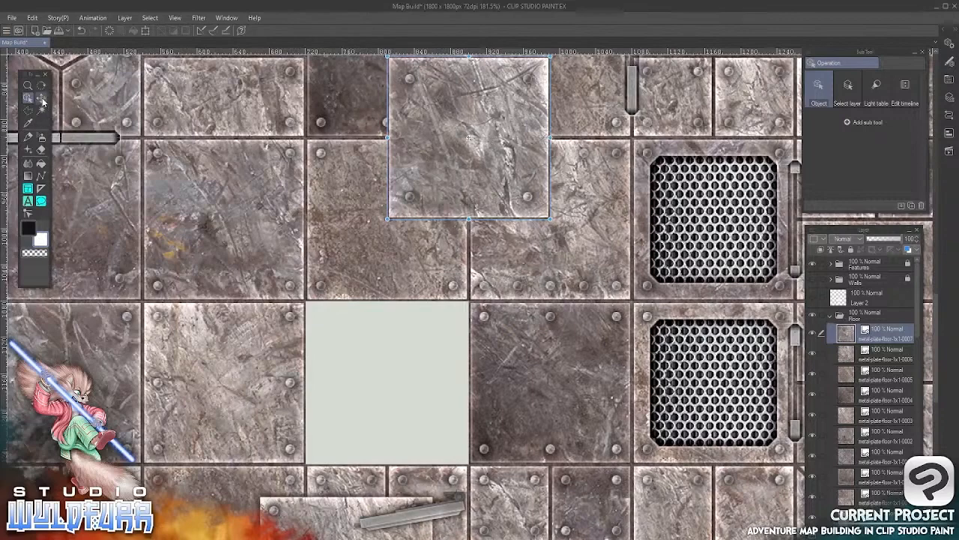
{"action": "left_click_drag", "start_coordinate": [493, 130], "coordinate": [409, 374]}
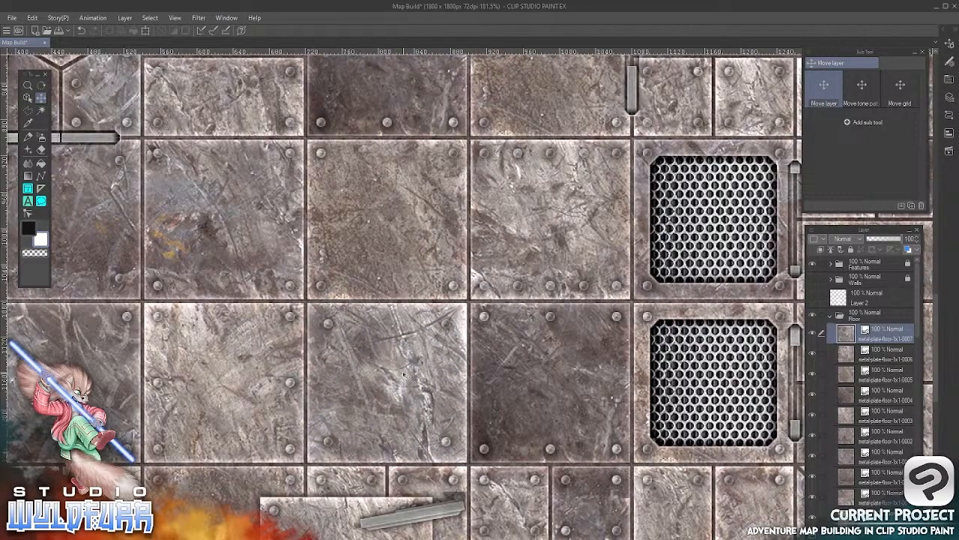
Make the Walls folder and Layer 2 visible, and collapse and lock the Floor folder
{"action": "scroll", "coordinate": [404, 375], "scroll_direction": "down", "scroll_amount": 5}
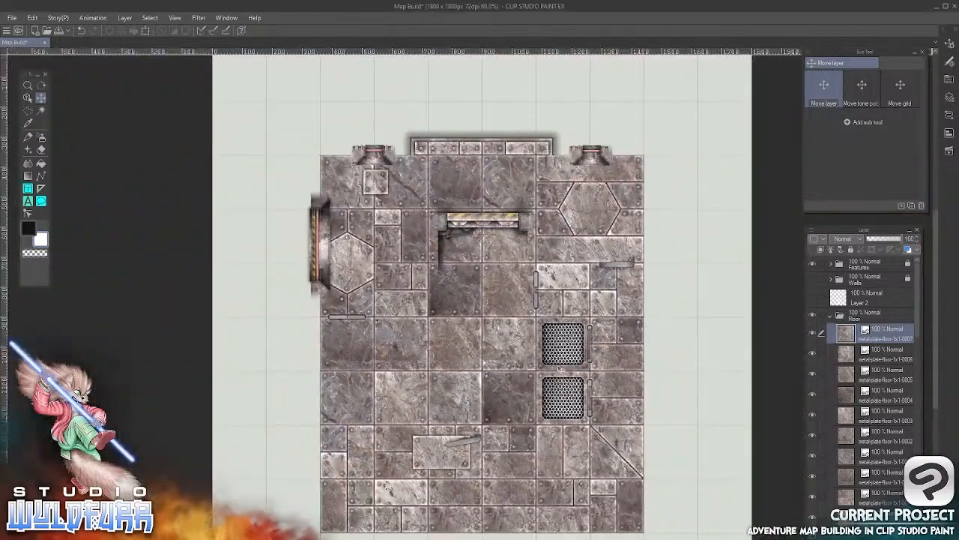
{"action": "left_click_drag", "start_coordinate": [557, 368], "coordinate": [534, 318]}
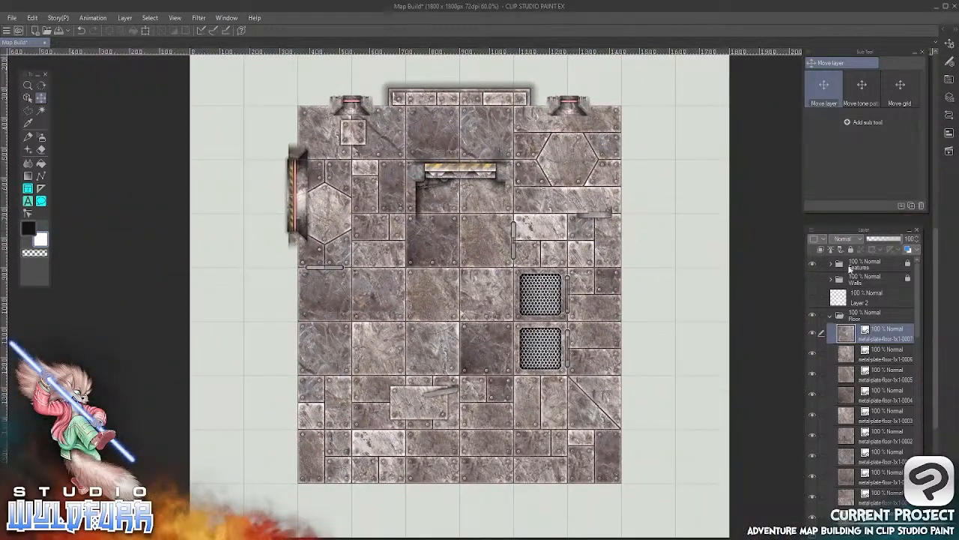
{"action": "left_click", "coordinate": [812, 295]}
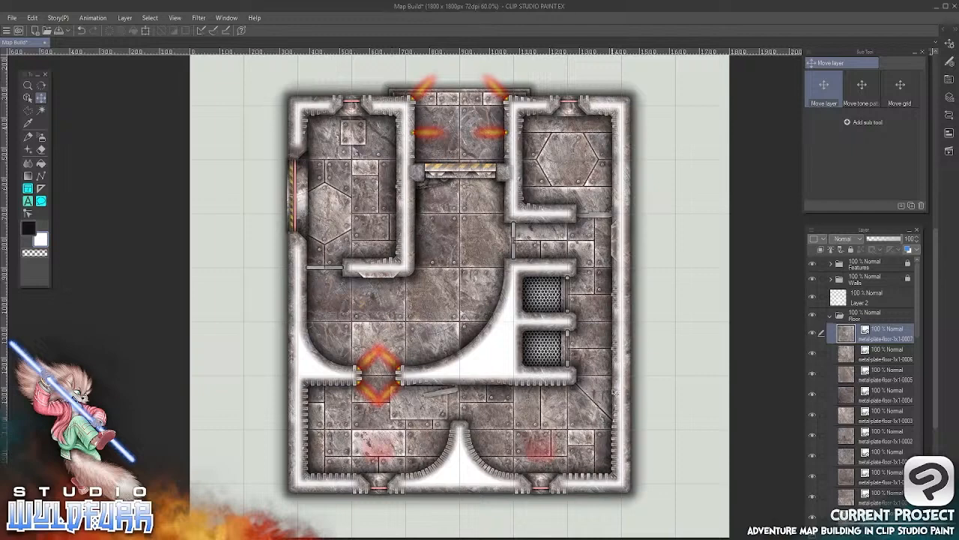
{"action": "left_click", "coordinate": [832, 317]}
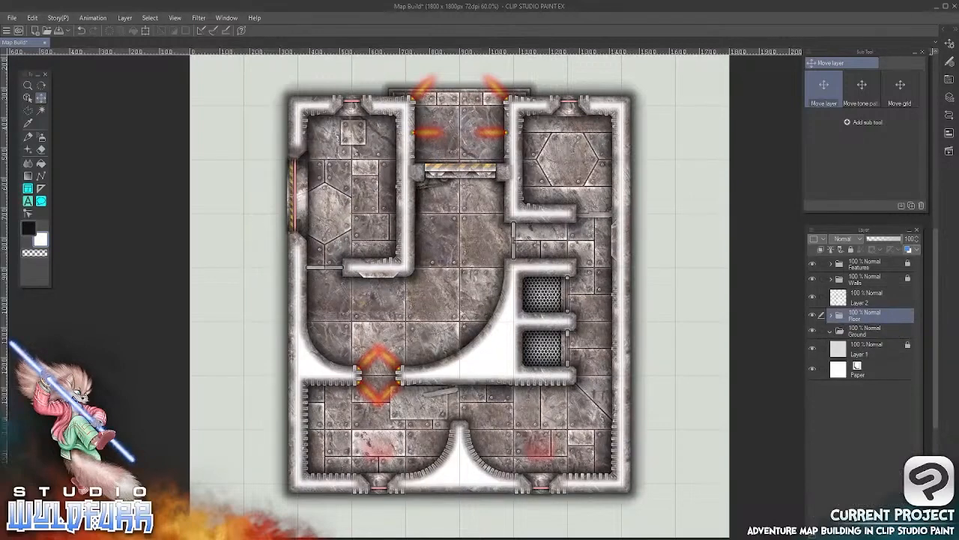
{"action": "left_click", "coordinate": [839, 250]}
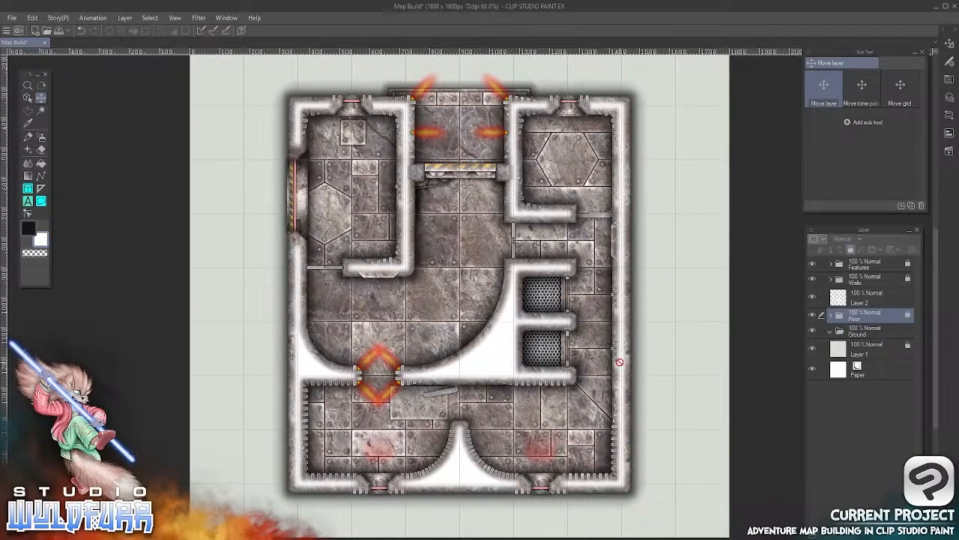
Save the map as Map Build.clip in CLIP STUDIO FORMAT in the Projects folder
{"action": "left_click", "coordinate": [12, 18]}
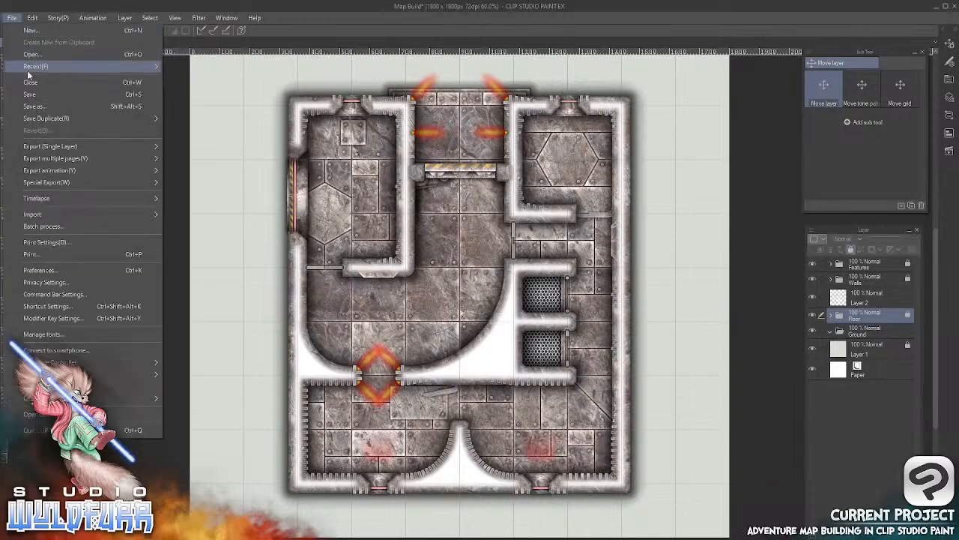
{"action": "left_click", "coordinate": [40, 110]}
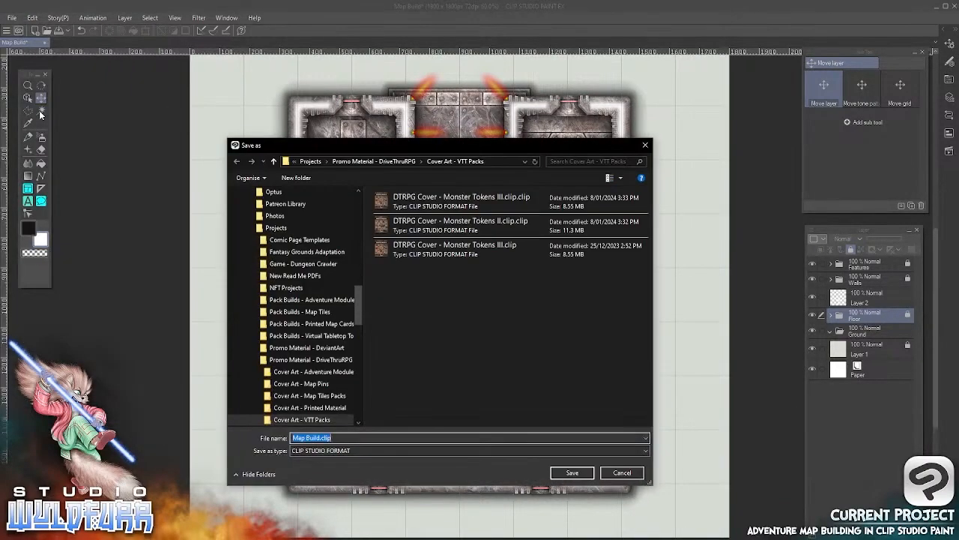
{"action": "mouse_move", "coordinate": [358, 298]}
{"action": "left_mouse_down"}
{"action": "mouse_move", "coordinate": [360, 275]}
{"action": "mouse_move", "coordinate": [357, 283]}
{"action": "left_mouse_up"}
{"action": "left_click", "coordinate": [275, 301]}
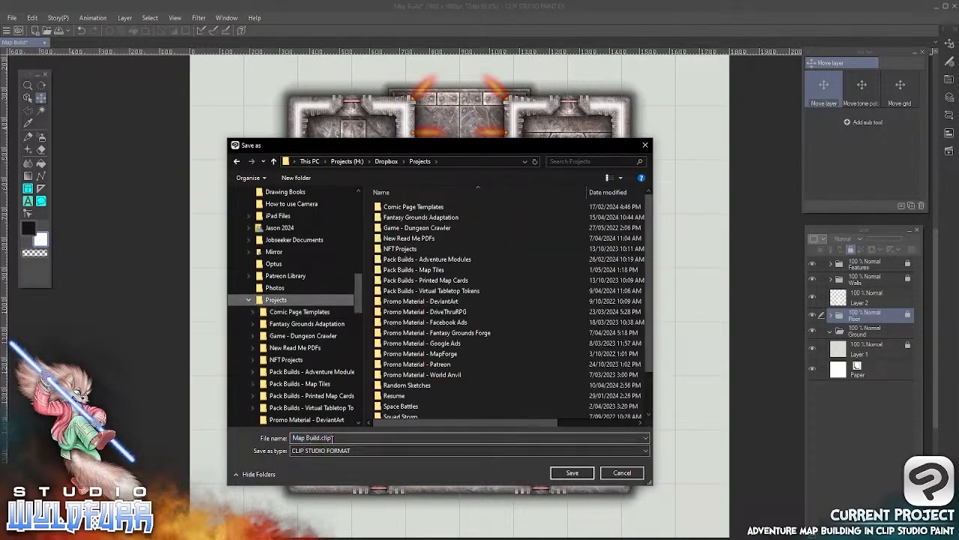
{"action": "left_click", "coordinate": [572, 472]}
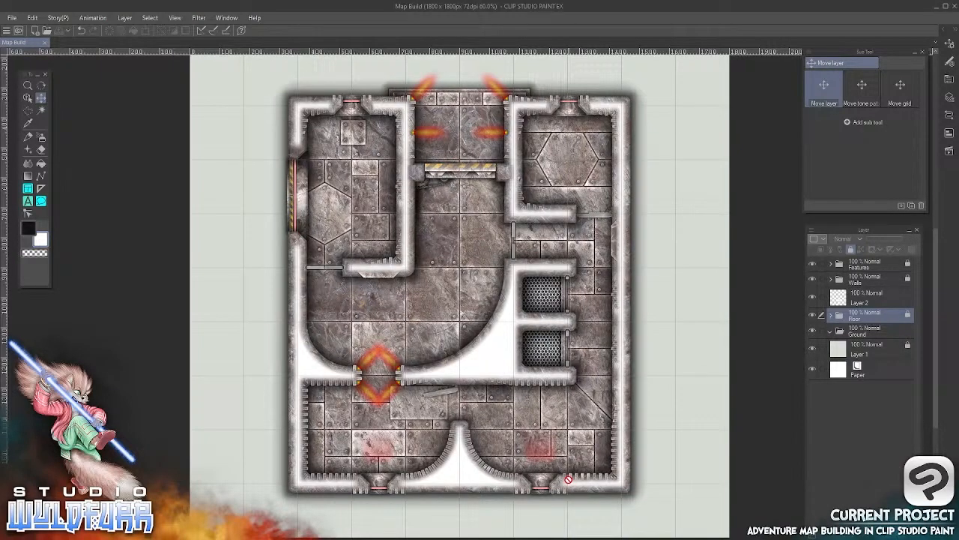
Switch to File Explorer and open the Rocky Road folder in the standard version of the Wilderness Map Tiles
{"action": "key", "text": "alt+Tab"}
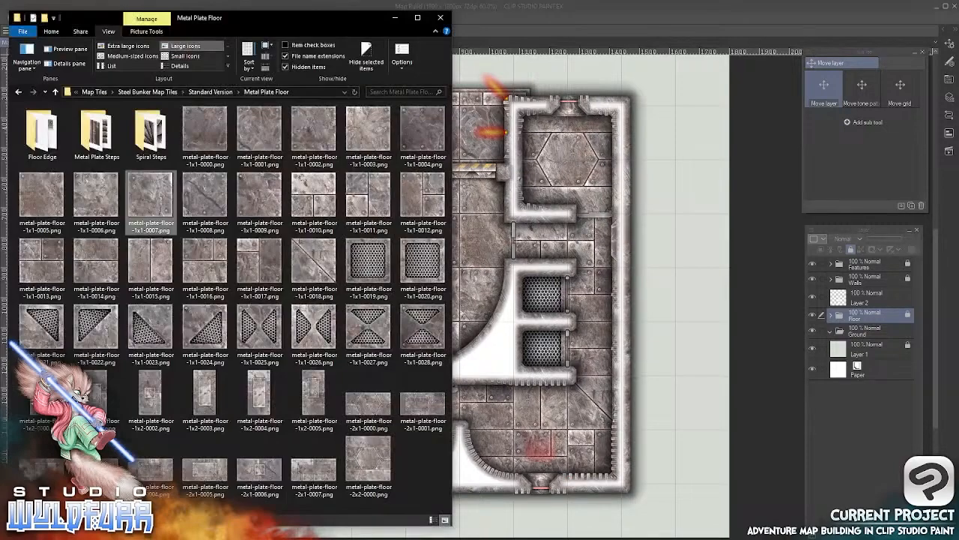
{"action": "left_click", "coordinate": [94, 92]}
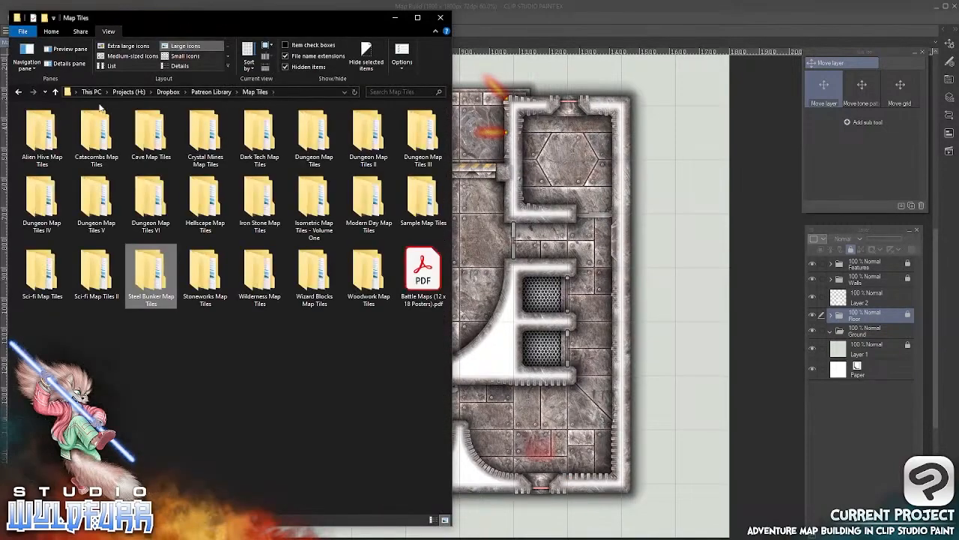
{"action": "double_click", "coordinate": [259, 279]}
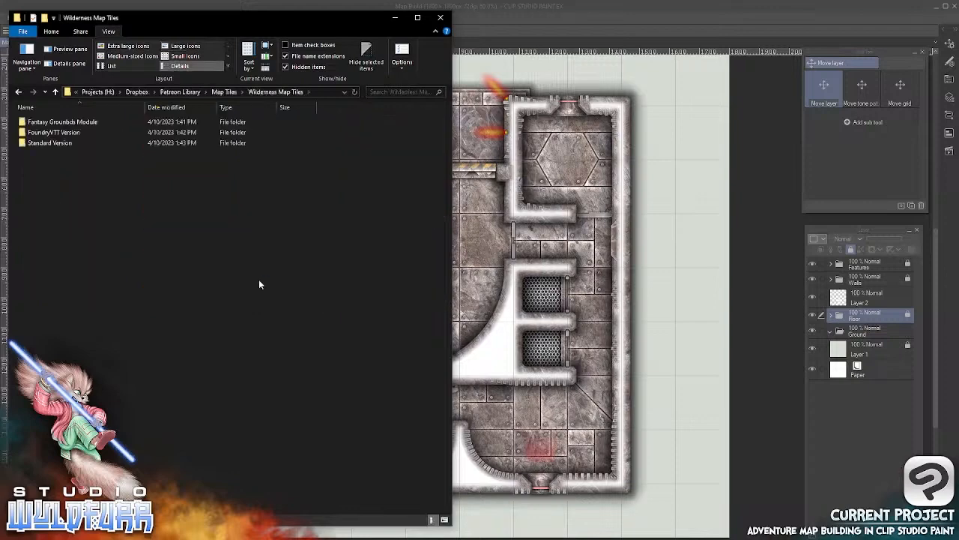
{"action": "double_click", "coordinate": [57, 143]}
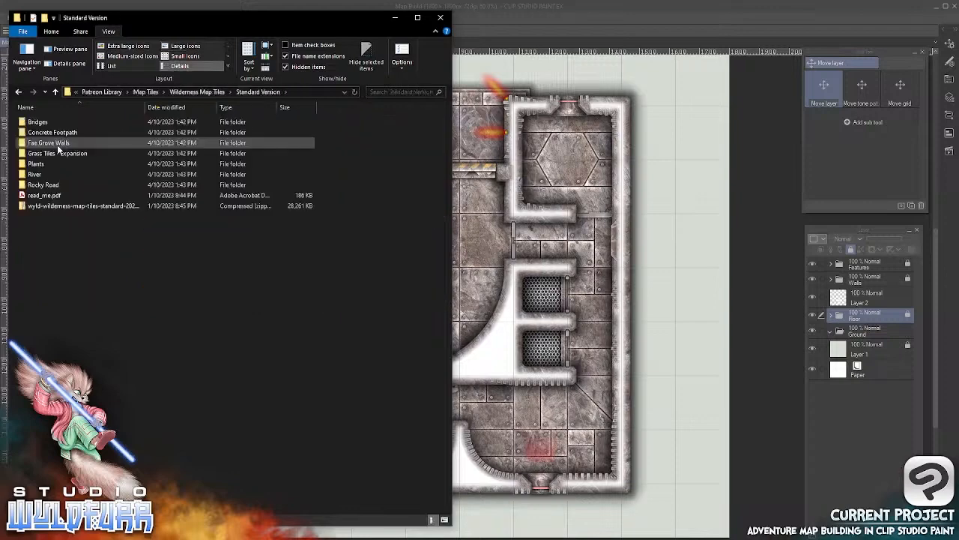
{"action": "double_click", "coordinate": [60, 184]}
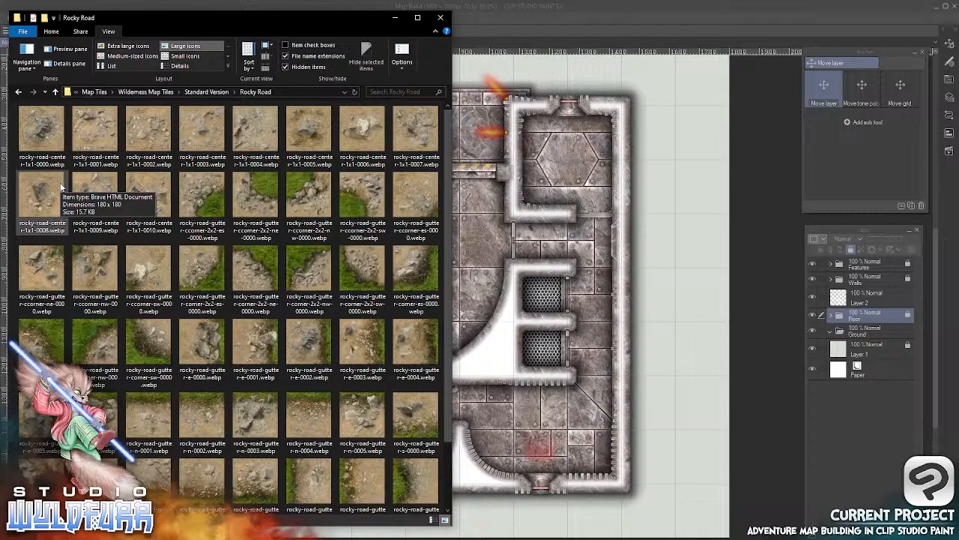
Import rocky-road-center-1x1-0001.webp into the Ground folder and place it just outside the bunker's upper wall, left of the entrance
{"action": "left_click", "coordinate": [94, 132]}
{"action": "left_click_drag", "start_coordinate": [285, 278], "coordinate": [868, 334]}
{"action": "left_click", "coordinate": [594, 12]}
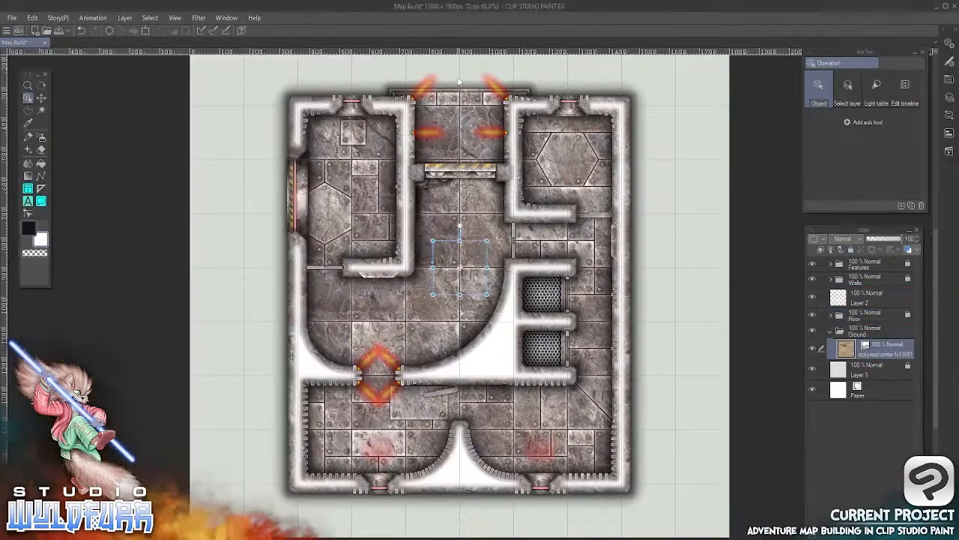
{"action": "left_click", "coordinate": [42, 98]}
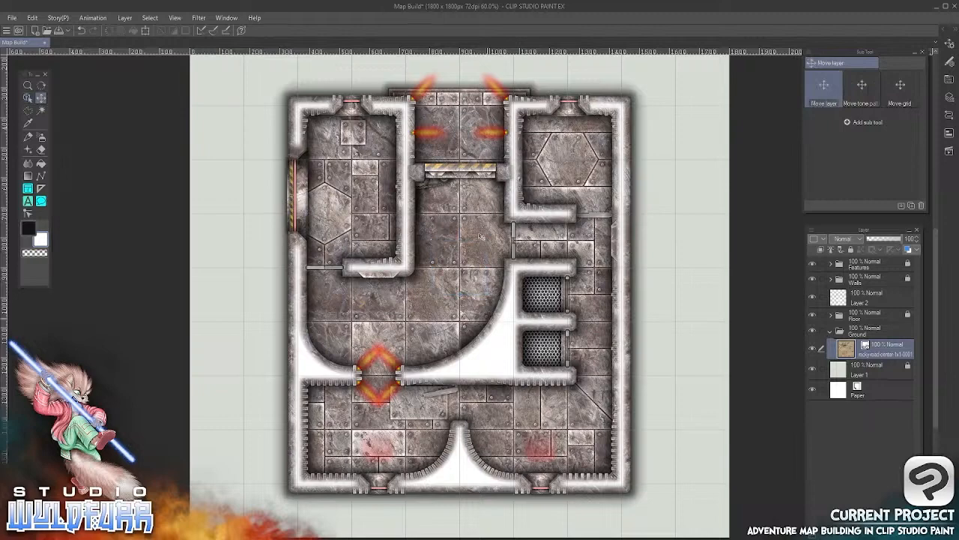
{"action": "left_click_drag", "start_coordinate": [445, 138], "coordinate": [435, 196]}
{"action": "left_click_drag", "start_coordinate": [461, 117], "coordinate": [443, 272]}
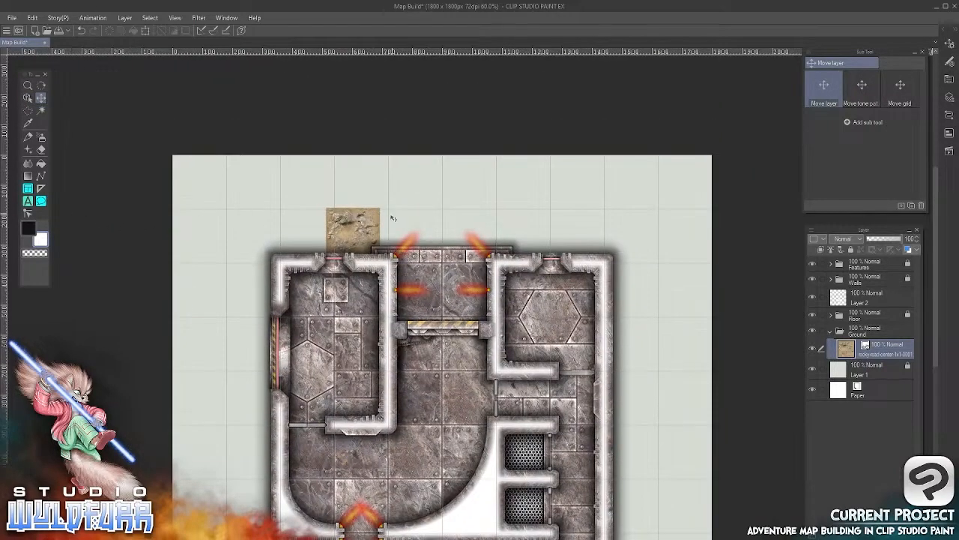
{"action": "left_click_drag", "start_coordinate": [350, 222], "coordinate": [369, 216]}
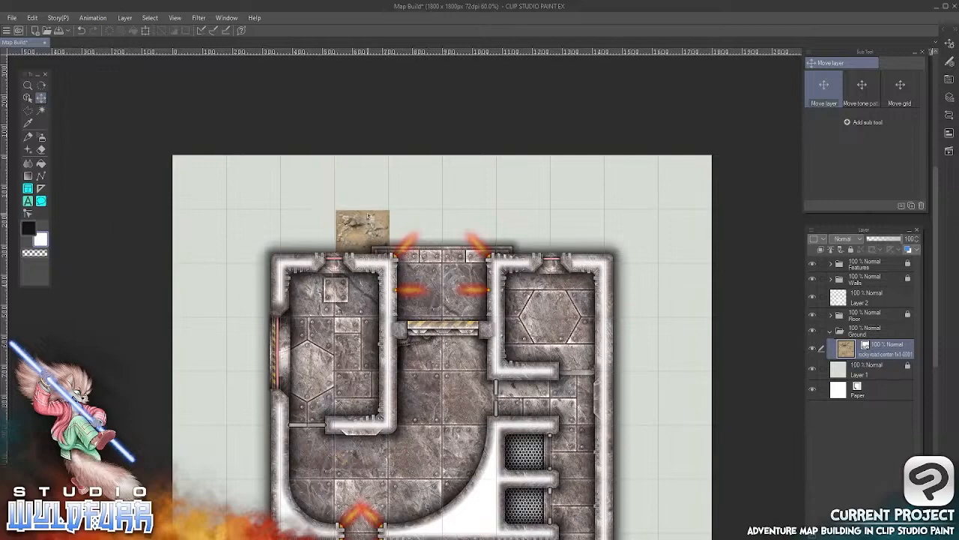
Import rocky-road-center-1x1-0002.webp into the Ground folder and place it directly right of the 0001 tile, above the entrance
{"action": "key", "text": "alt+Tab"}
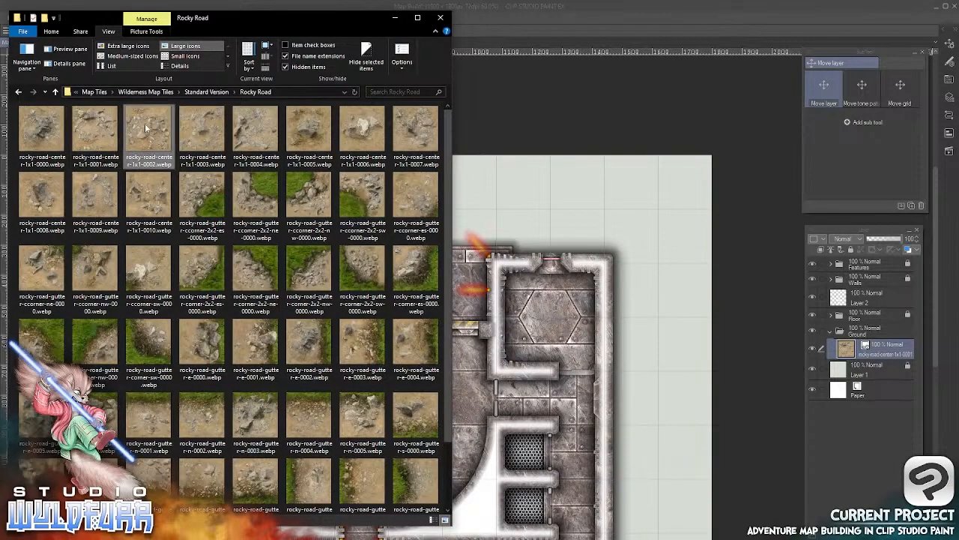
{"action": "left_click_drag", "start_coordinate": [172, 169], "coordinate": [605, 342]}
{"action": "left_click", "coordinate": [533, 196]}
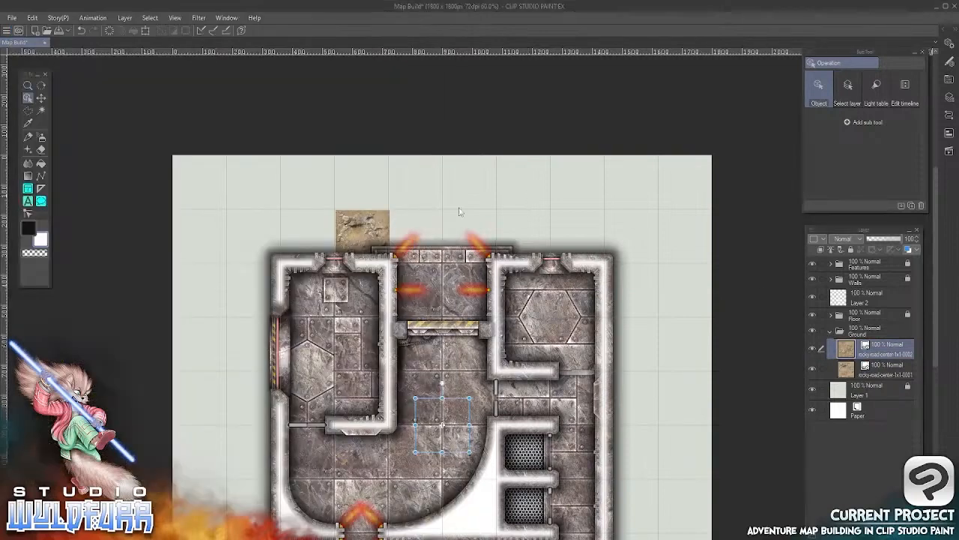
{"action": "left_click", "coordinate": [41, 98]}
{"action": "left_click_drag", "start_coordinate": [437, 417], "coordinate": [410, 229]}
Import rocky-road-center-1x1-0003.webp into the Ground folder and place it against the right edge of the 0002 tile
{"action": "key", "text": "alt+Tab"}
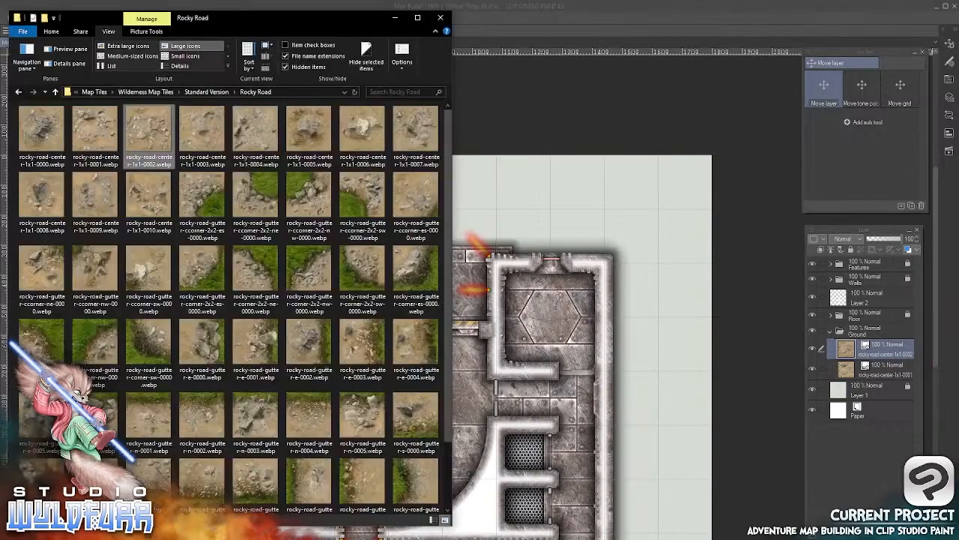
{"action": "mouse_move", "coordinate": [204, 129]}
{"action": "left_mouse_down"}
{"action": "mouse_move", "coordinate": [402, 264]}
{"action": "mouse_move", "coordinate": [854, 369]}
{"action": "mouse_move", "coordinate": [872, 354]}
{"action": "mouse_move", "coordinate": [865, 343]}
{"action": "left_mouse_up"}
{"action": "left_click", "coordinate": [553, 36]}
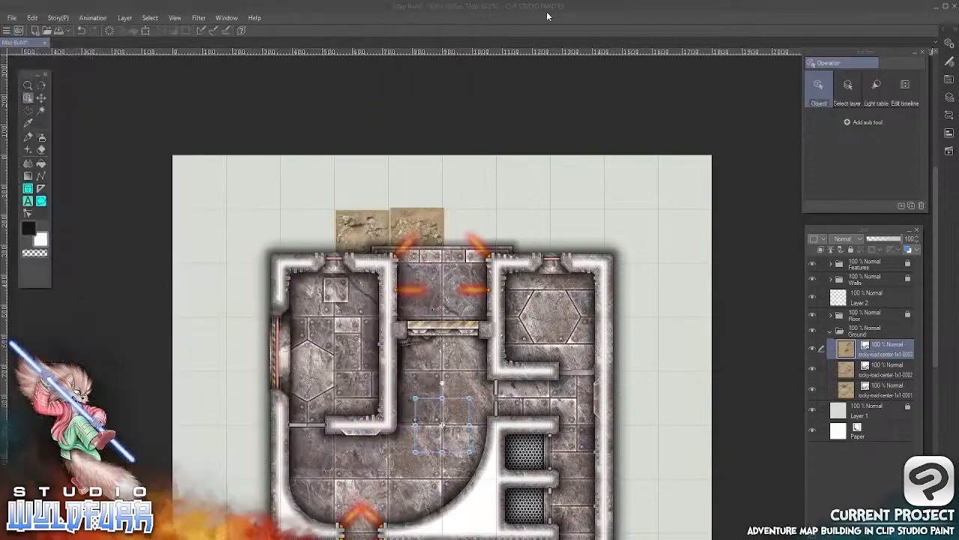
{"action": "left_click", "coordinate": [41, 98]}
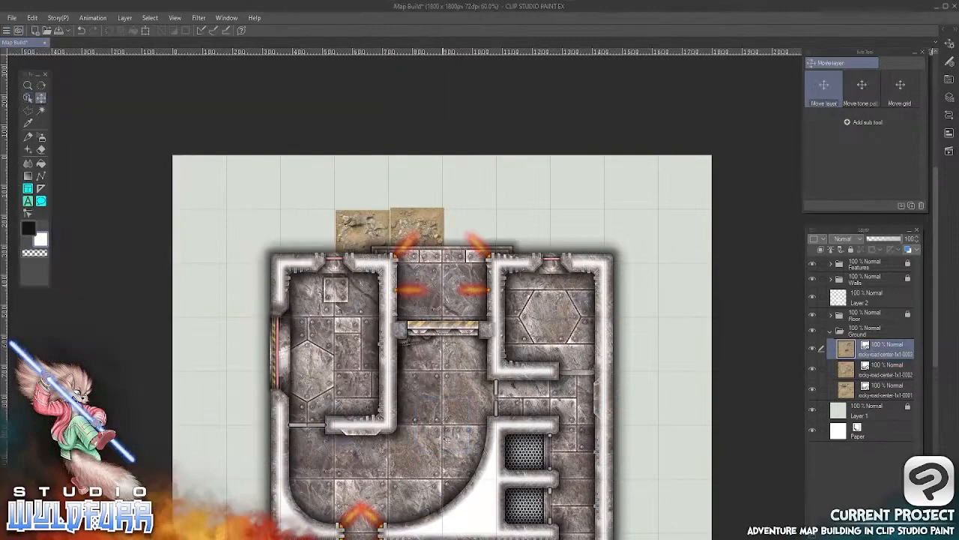
{"action": "left_click_drag", "start_coordinate": [426, 238], "coordinate": [485, 247]}
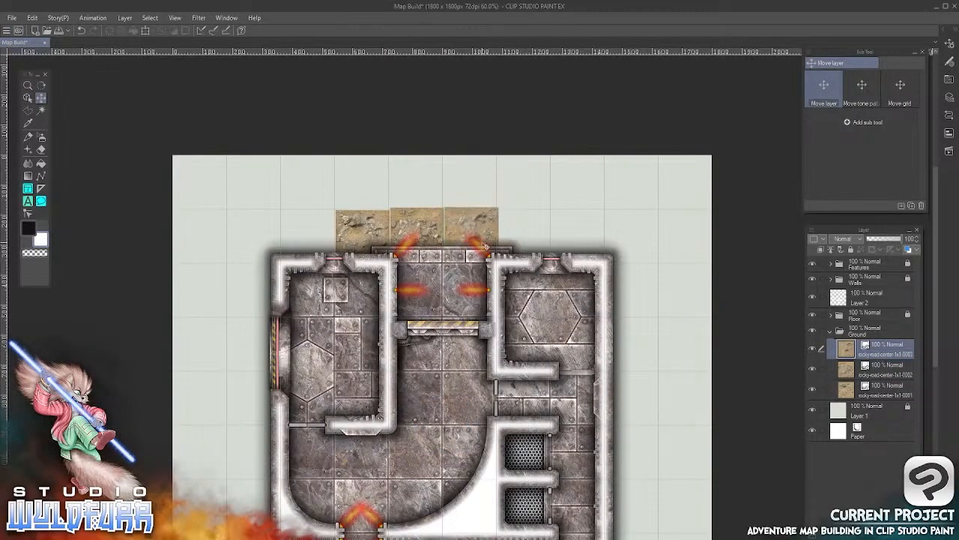
Import rocky-road-center-1x1-0004.webp into the Ground folder and place it at the right end of the rocky row above the bunker
{"action": "key", "text": "alt+Tab"}
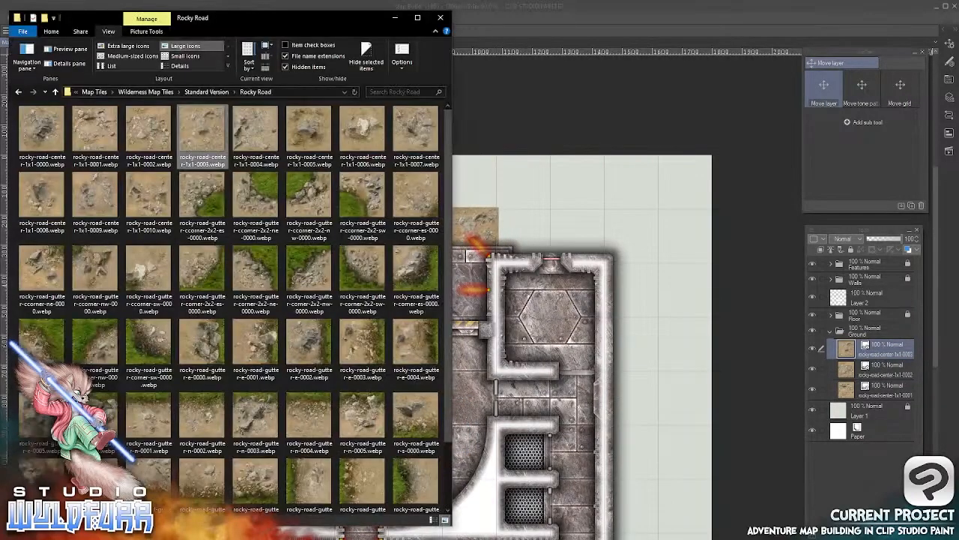
{"action": "left_click", "coordinate": [250, 126]}
{"action": "left_click_drag", "start_coordinate": [265, 140], "coordinate": [856, 349]}
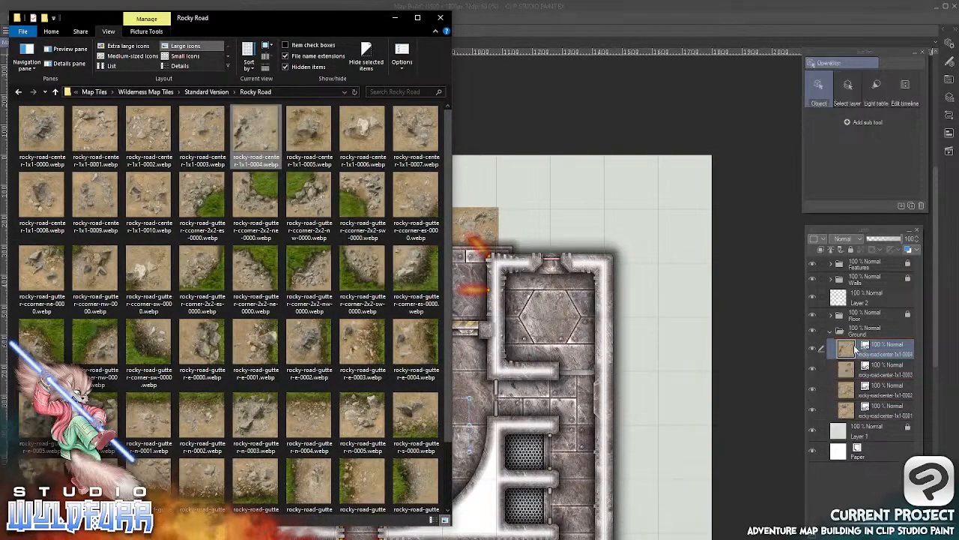
{"action": "left_click", "coordinate": [552, 20]}
{"action": "left_click", "coordinate": [41, 97]}
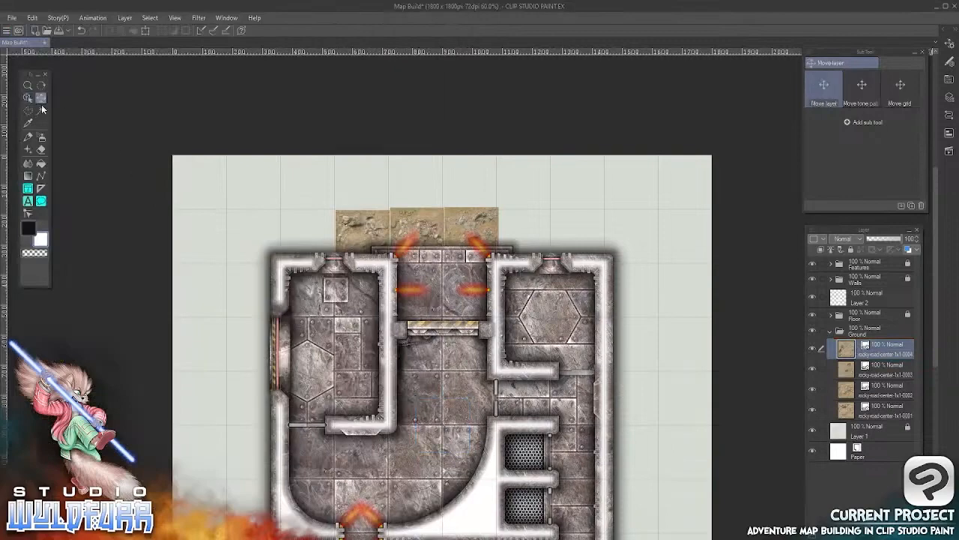
{"action": "left_click_drag", "start_coordinate": [416, 494], "coordinate": [495, 244]}
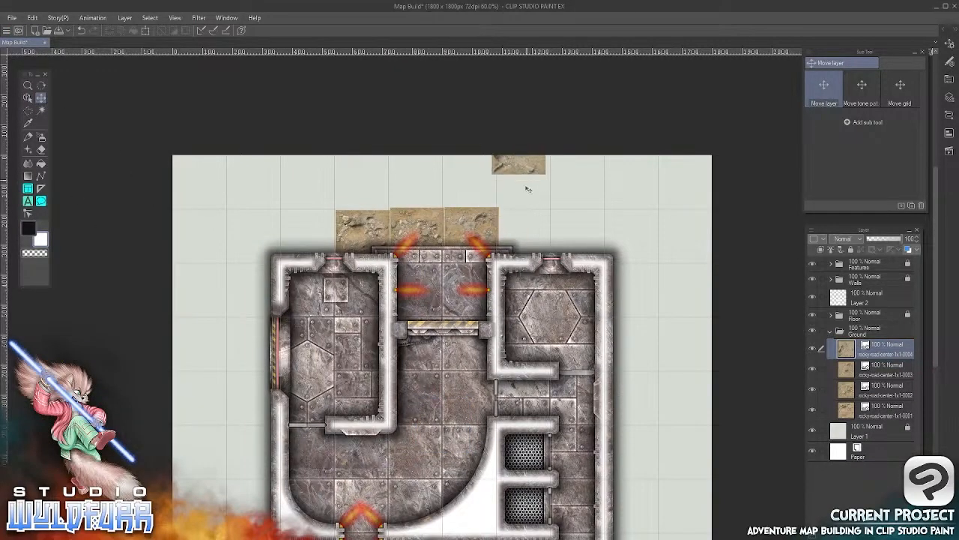
{"action": "left_click_drag", "start_coordinate": [529, 189], "coordinate": [537, 259]}
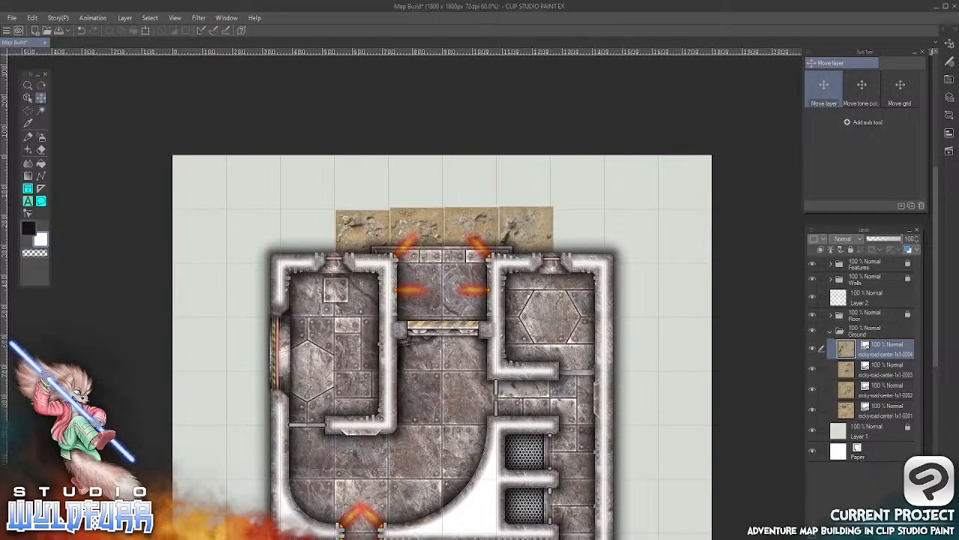
Import rocky-road-gutter-ccorner-2x2-es-0000.webp into the Ground folder and place it beyond the 0004 tile at the bunker's upper-right corner
{"action": "key", "text": "alt+Tab"}
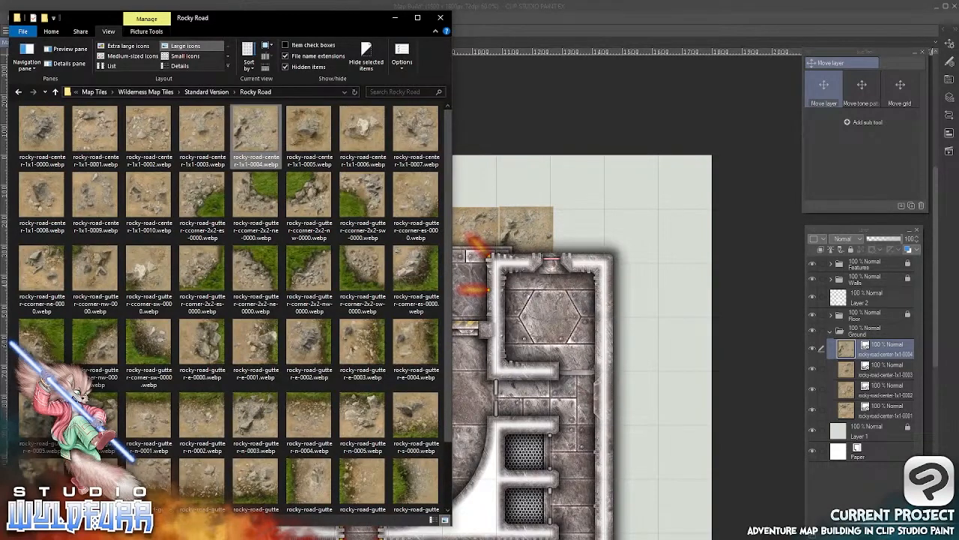
{"action": "left_click", "coordinate": [208, 199]}
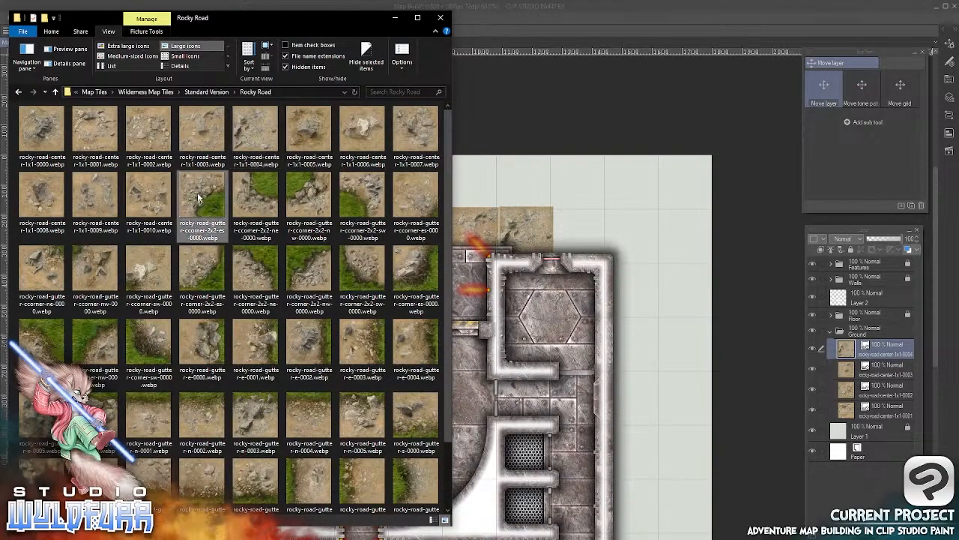
{"action": "left_click_drag", "start_coordinate": [198, 196], "coordinate": [842, 353]}
{"action": "left_click", "coordinate": [579, 313]}
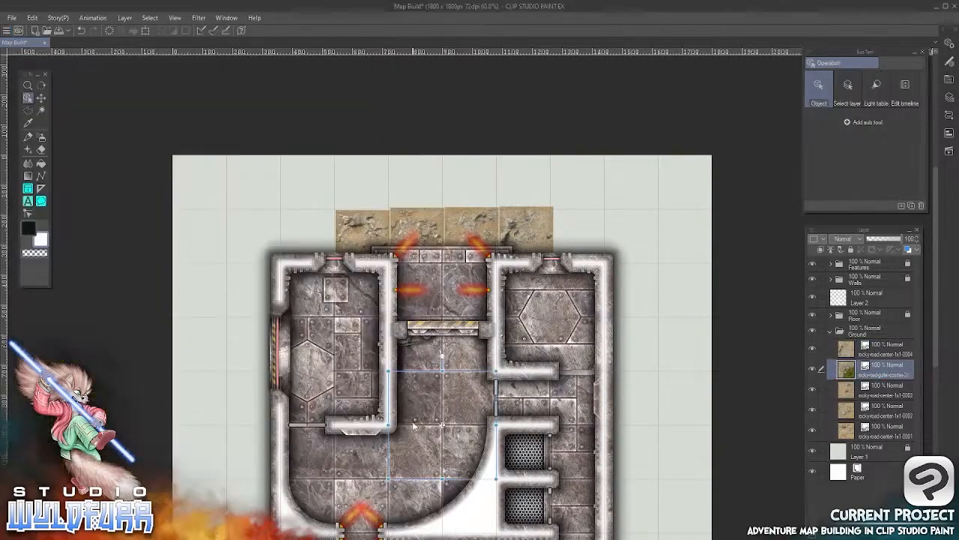
{"action": "left_click", "coordinate": [41, 97]}
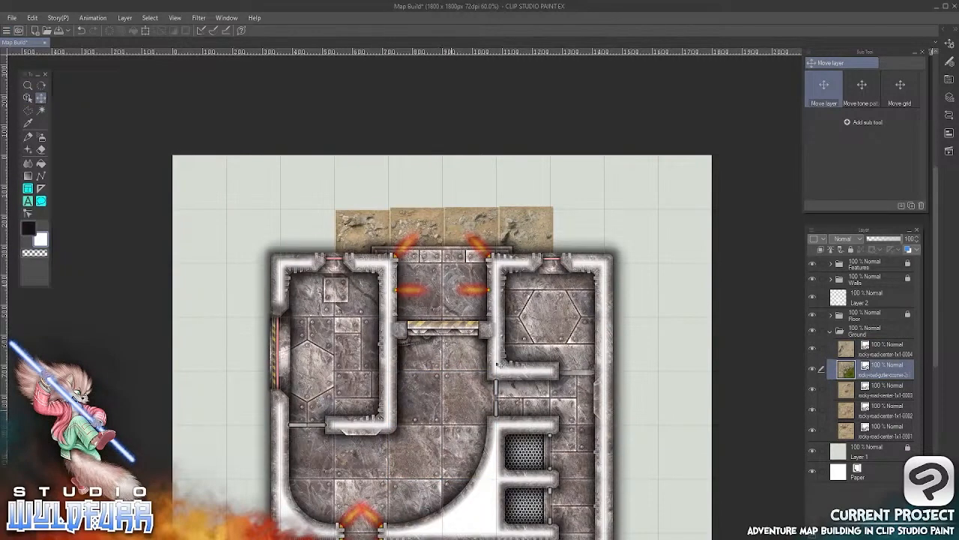
{"action": "left_click_drag", "start_coordinate": [450, 419], "coordinate": [608, 204]}
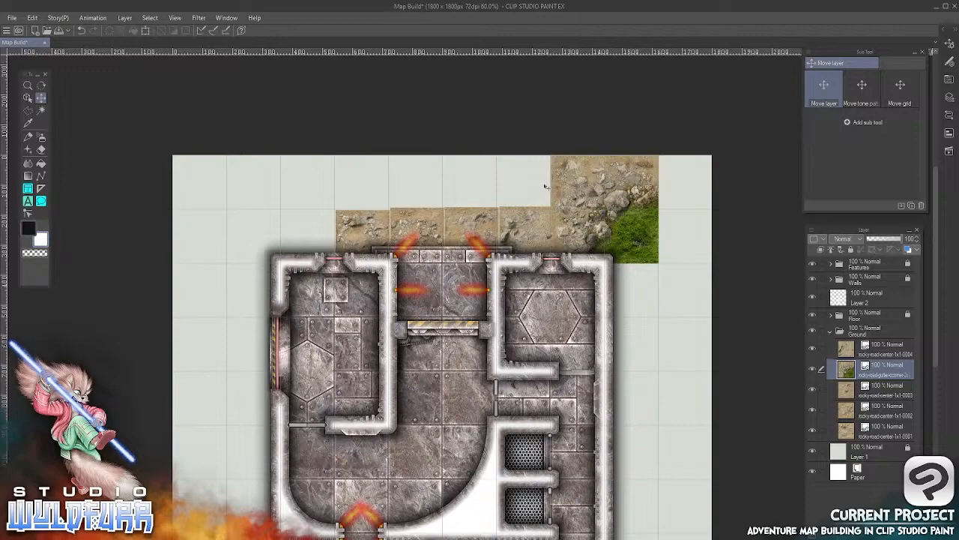
Shift the 2x2 rocky-road gutter corner tile slightly up and over so its edges line up with the map grid
{"action": "scroll", "coordinate": [592, 166], "scroll_direction": "up", "scroll_amount": 8}
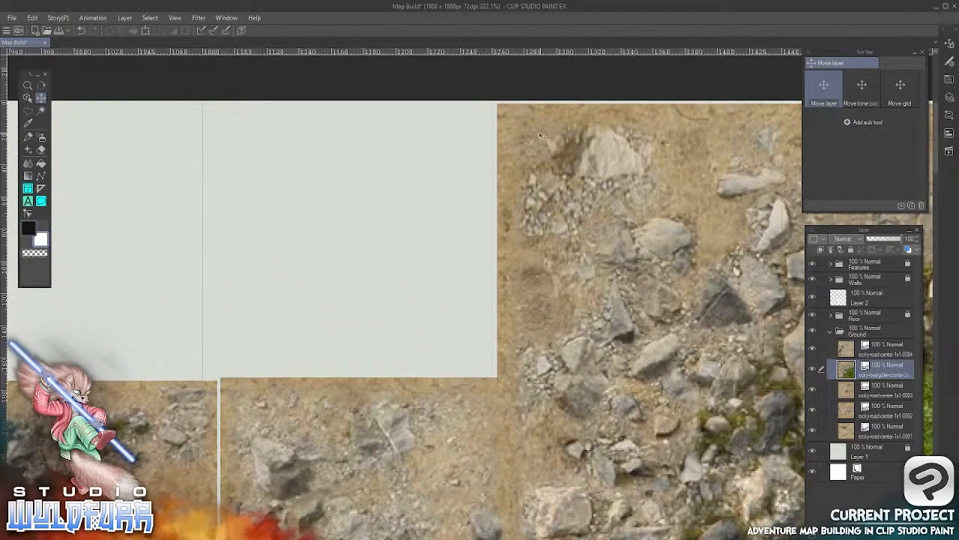
{"action": "left_click_drag", "start_coordinate": [539, 135], "coordinate": [535, 132]}
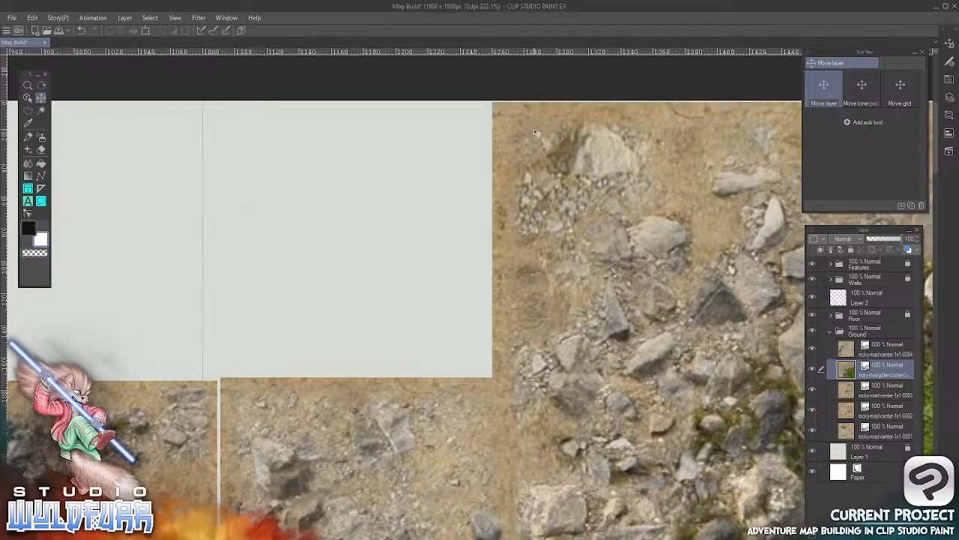
{"action": "left_click_drag", "start_coordinate": [421, 467], "coordinate": [521, 162]}
Nudge the rocky-road-center-1x1-0001 tile left and up until it sits exactly in its grid square
{"action": "left_click_drag", "start_coordinate": [290, 284], "coordinate": [627, 328]}
{"action": "left_click_drag", "start_coordinate": [294, 325], "coordinate": [615, 330]}
{"action": "left_click_drag", "start_coordinate": [334, 298], "coordinate": [523, 287]}
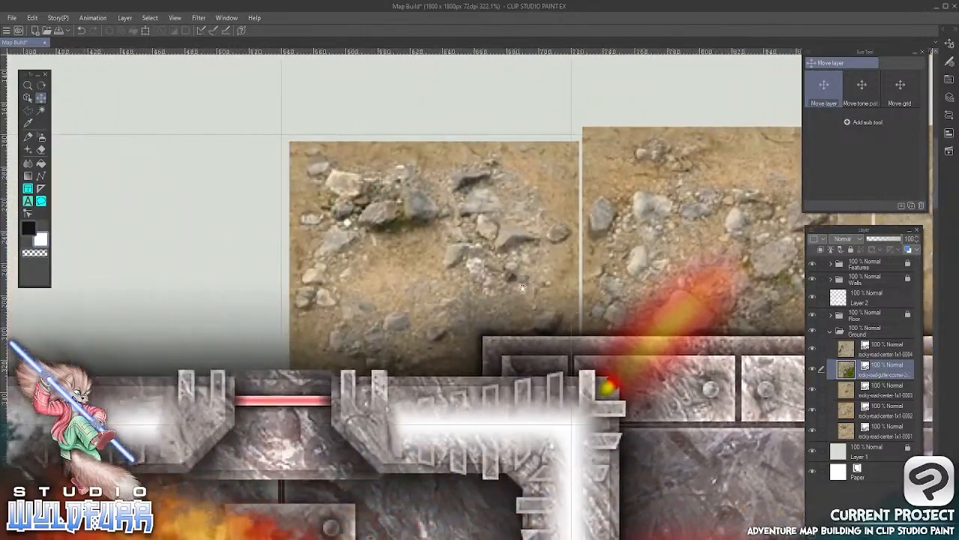
{"action": "left_click", "coordinate": [28, 98]}
{"action": "left_click", "coordinate": [313, 198]}
{"action": "left_click", "coordinate": [41, 98]}
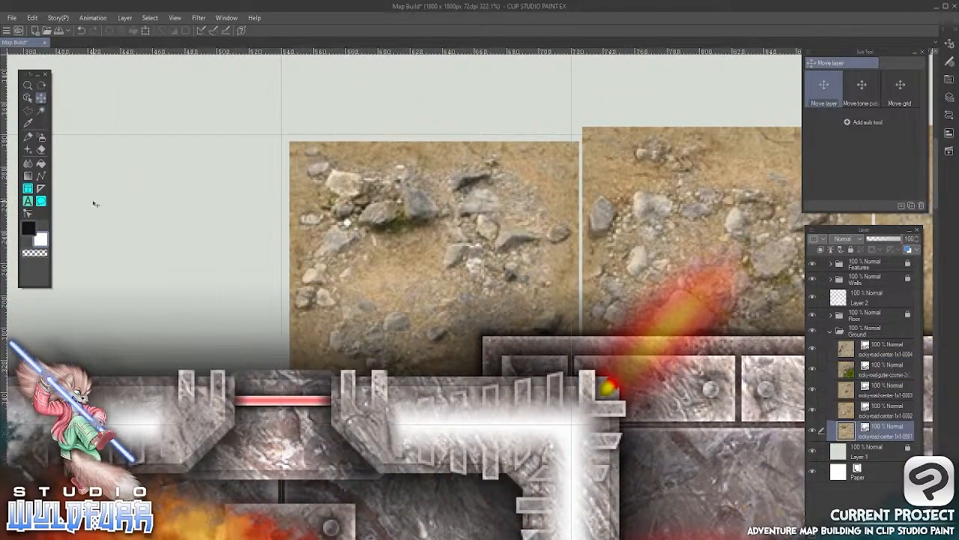
{"action": "key", "text": "Left"}
{"action": "key", "text": "Left"}
{"action": "key", "text": "Left"}
{"action": "key", "text": "Left"}
{"action": "key", "text": "Left"}
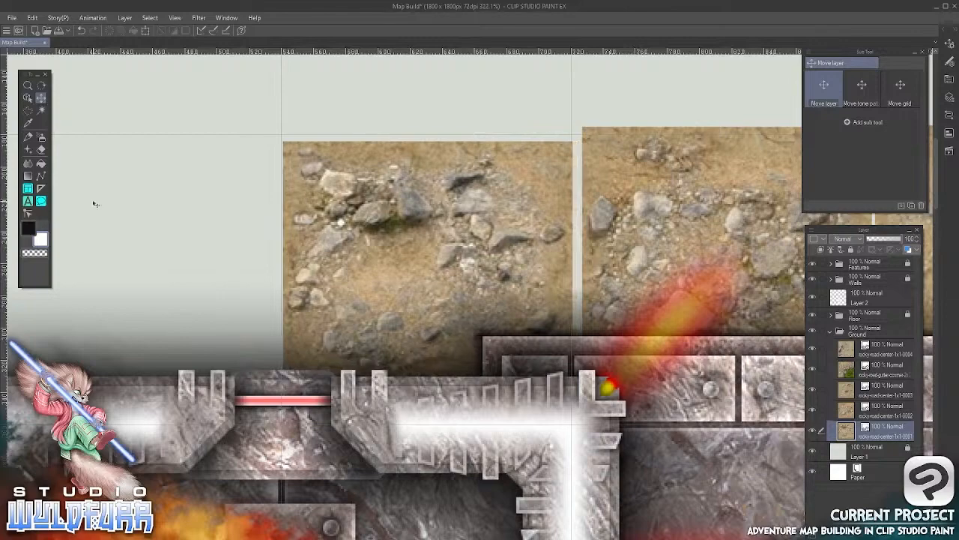
{"action": "key", "text": "Up"}
{"action": "key", "text": "Up"}
{"action": "key", "text": "Up"}
{"action": "key", "text": "Up"}
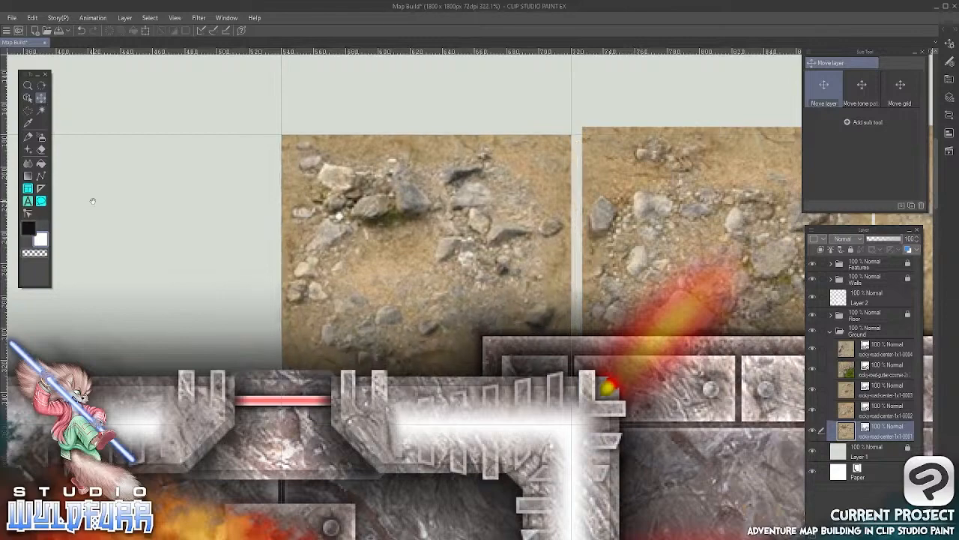
Nudge the rocky-road-center-1x1-0002 tile down and left until it fits its grid square flush against the 0001 tile
{"action": "left_click_drag", "start_coordinate": [689, 230], "coordinate": [325, 301]}
{"action": "left_click", "coordinate": [28, 98]}
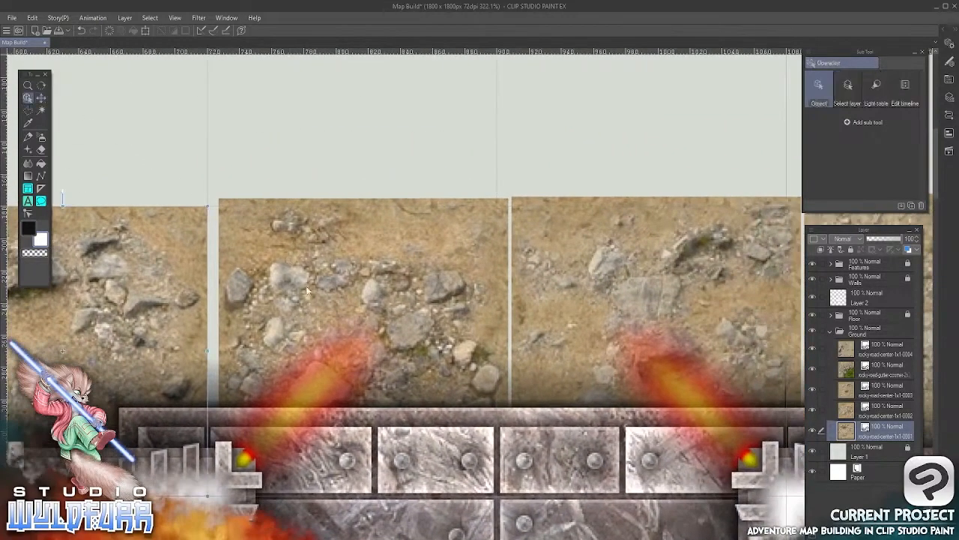
{"action": "left_click", "coordinate": [307, 291]}
{"action": "left_click", "coordinate": [42, 98]}
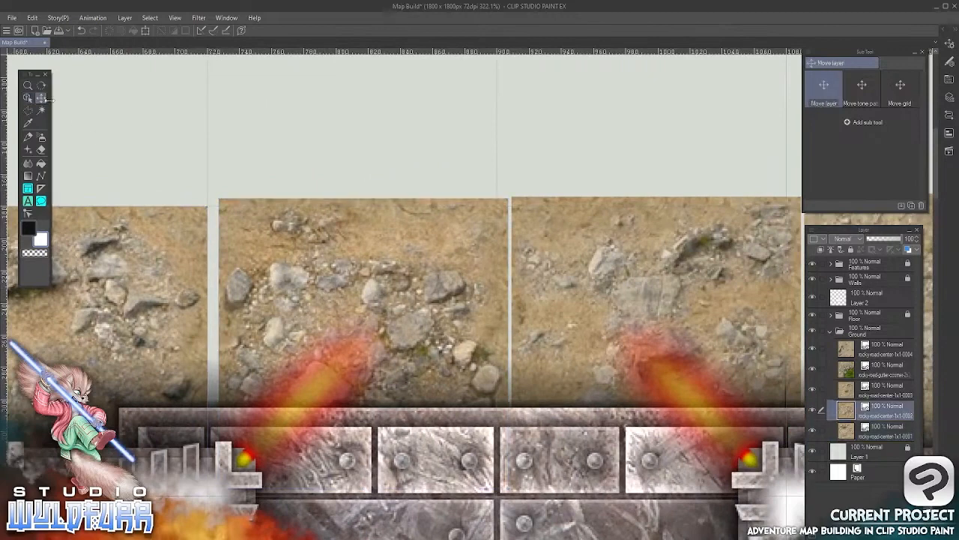
{"action": "key", "text": "Down"}
{"action": "key", "text": "Down"}
{"action": "key", "text": "Down"}
{"action": "key", "text": "Left"}
{"action": "key", "text": "Left"}
{"action": "key", "text": "Left"}
{"action": "key", "text": "Left"}
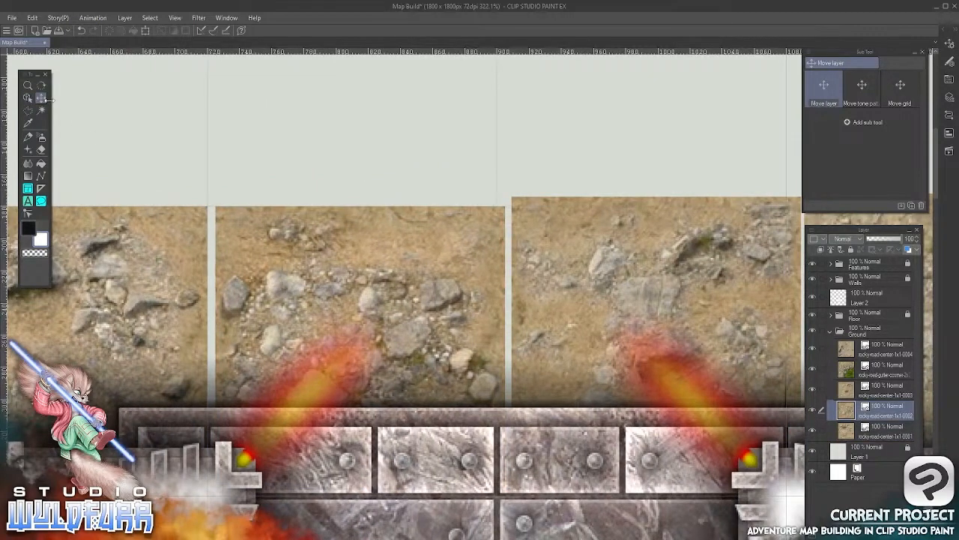
{"action": "key", "text": "Left"}
{"action": "key", "text": "Left"}
Nudge the rocky-road-center-1x1-0003 tile down and left until it fits its grid square flush against the 0002 tile
{"action": "left_click_drag", "start_coordinate": [623, 236], "coordinate": [306, 265]}
{"action": "left_click", "coordinate": [30, 98]}
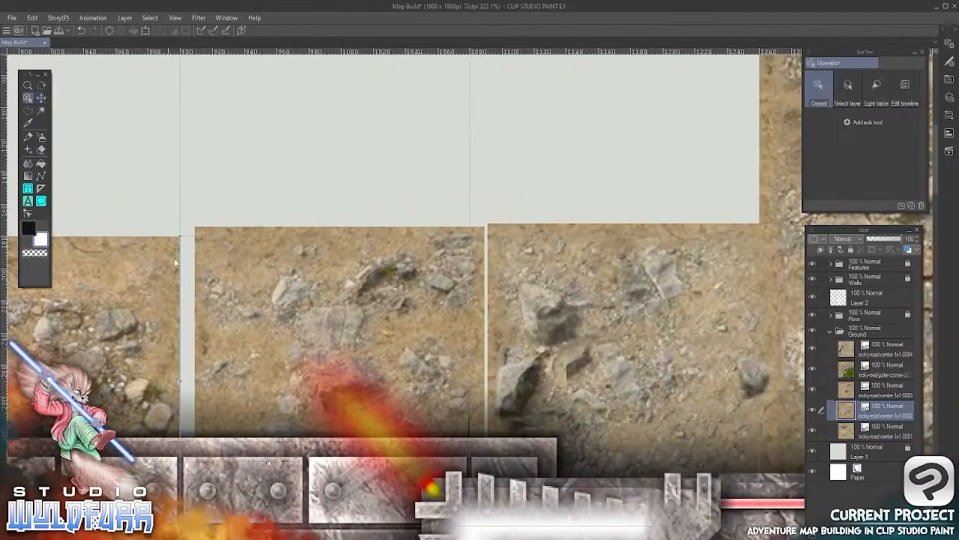
{"action": "left_click", "coordinate": [278, 305]}
{"action": "left_click", "coordinate": [41, 99]}
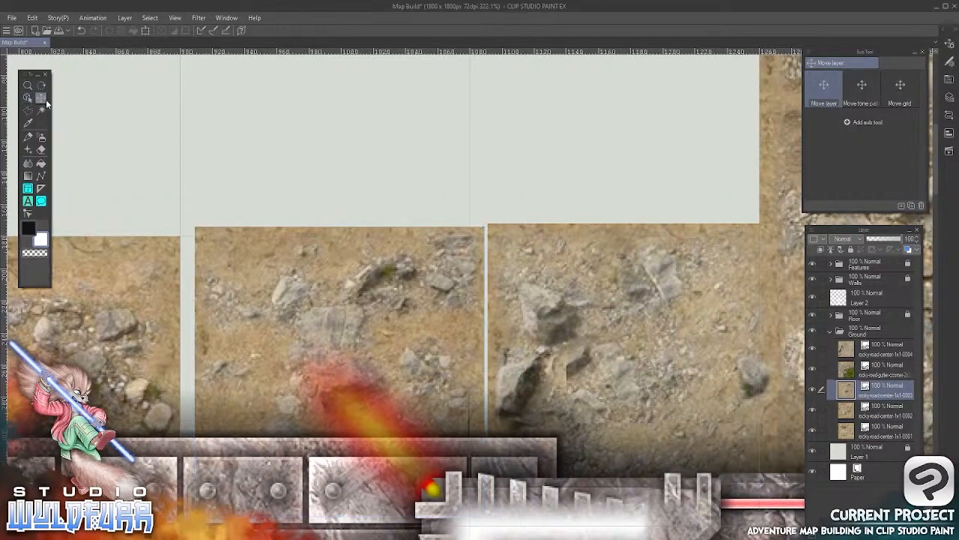
{"action": "key", "text": "Down"}
{"action": "key", "text": "Down"}
{"action": "key", "text": "Down"}
{"action": "key", "text": "Down"}
{"action": "key", "text": "Down"}
{"action": "key", "text": "Down"}
{"action": "key", "text": "Left"}
{"action": "key", "text": "Left"}
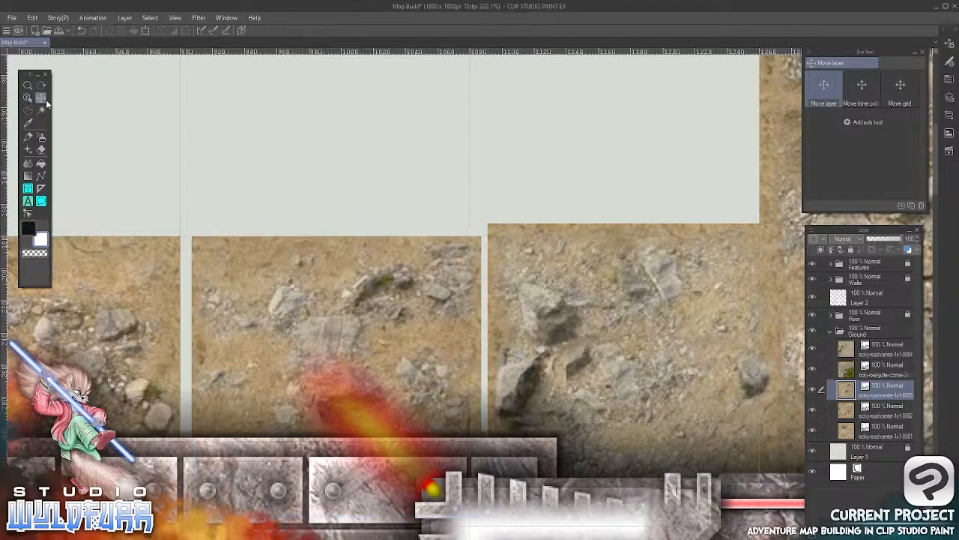
{"action": "key", "text": "Left"}
{"action": "key", "text": "Left"}
{"action": "key", "text": "Left"}
{"action": "key", "text": "Left"}
{"action": "key", "text": "Left"}
{"action": "key", "text": "Left"}
{"action": "key", "text": "Left"}
{"action": "key", "text": "Left"}
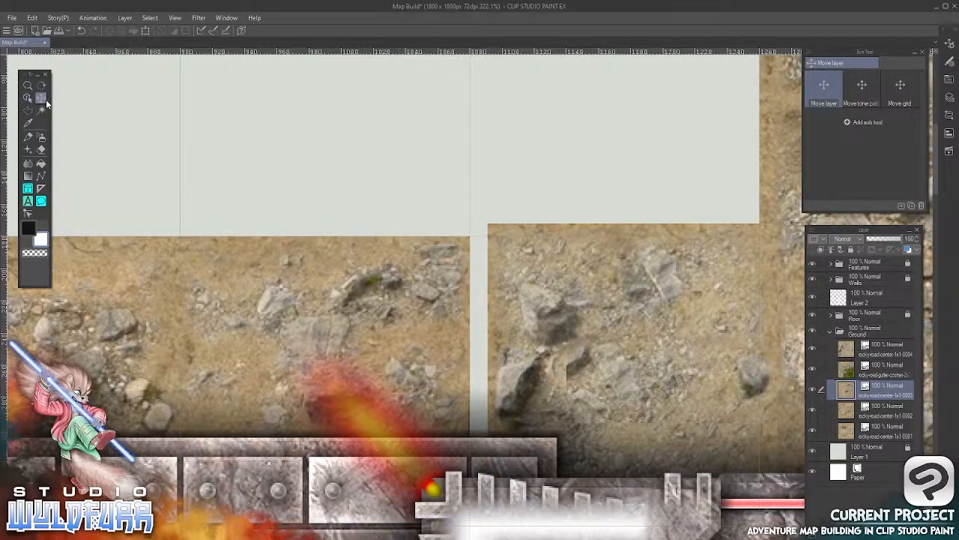
Nudge the rocky-road-center-1x1-0004 tile down and left to close the gap beside the 0003 tile and match the row's upper edge
{"action": "left_click", "coordinate": [27, 97]}
{"action": "left_click", "coordinate": [566, 283]}
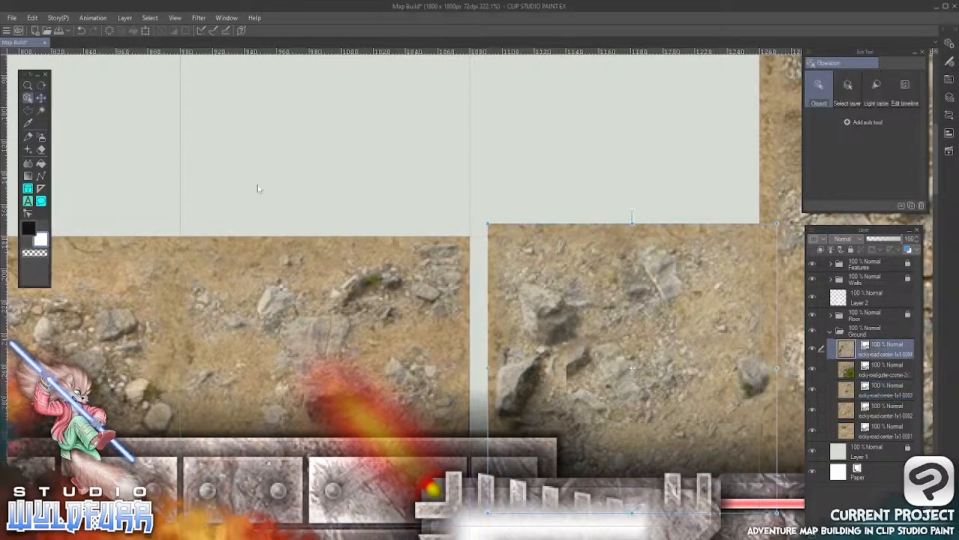
{"action": "left_click", "coordinate": [41, 98]}
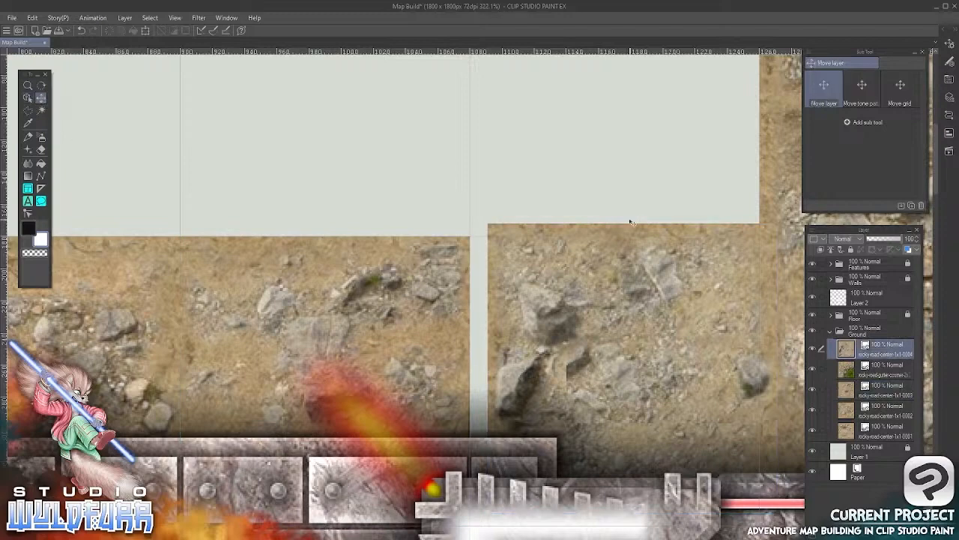
{"action": "key", "text": "Down"}
{"action": "key", "text": "Down"}
{"action": "key", "text": "Down"}
{"action": "key", "text": "Down"}
{"action": "key", "text": "Down"}
{"action": "key", "text": "Left"}
{"action": "key", "text": "Left"}
{"action": "key", "text": "Left"}
{"action": "key", "text": "Left"}
{"action": "key", "text": "Left"}
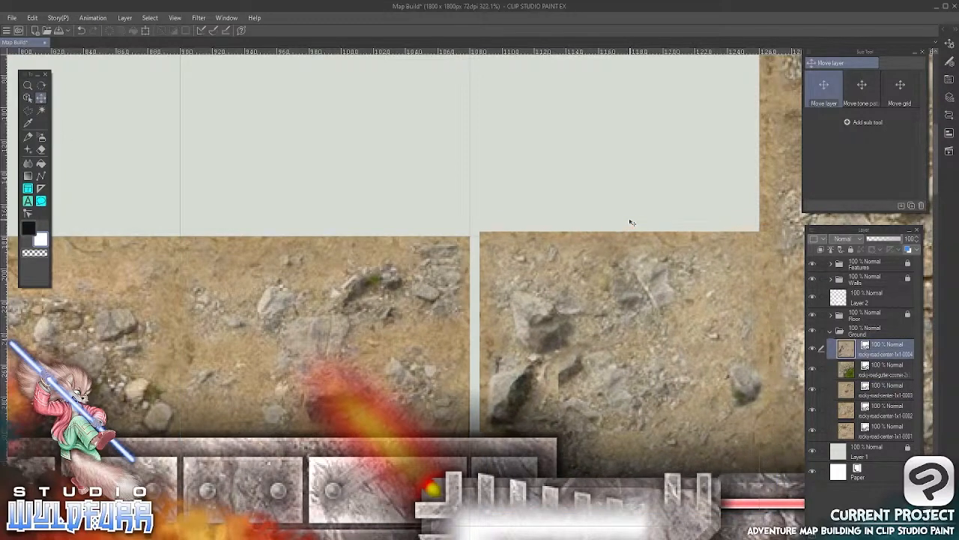
{"action": "key", "text": "Left"}
{"action": "key", "text": "Left"}
{"action": "key", "text": "Left"}
{"action": "key", "text": "Left"}
{"action": "key", "text": "Left"}
{"action": "key", "text": "Down"}
{"action": "key", "text": "Down"}
{"action": "key", "text": "Down"}
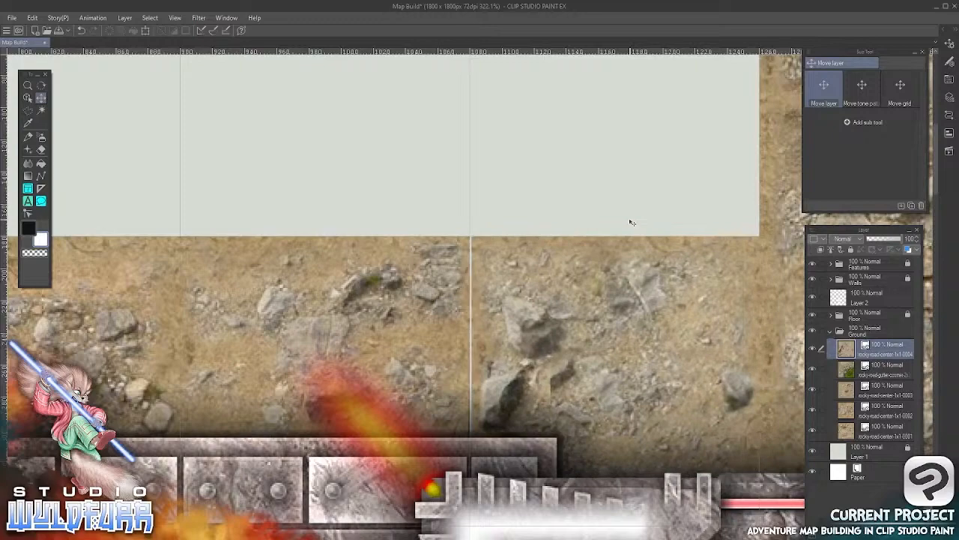
{"action": "key", "text": "Left"}
{"action": "key", "text": "Left"}
Import rocky-road-gutter-ccorner-2x2-sw-0000.webp into the Ground folder and place it at the bunker's upper-left corner
{"action": "scroll", "coordinate": [632, 223], "scroll_direction": "down", "scroll_amount": 6}
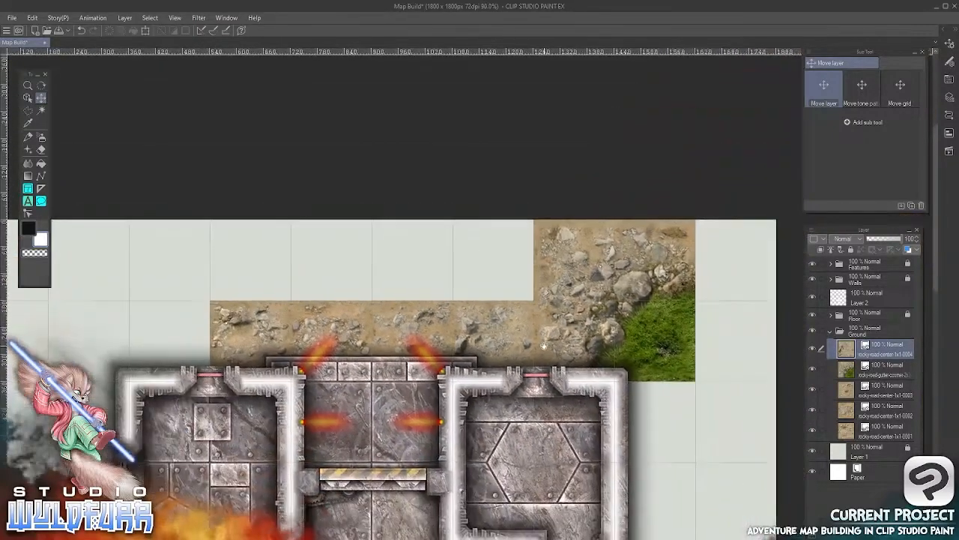
{"action": "left_click_drag", "start_coordinate": [544, 347], "coordinate": [533, 206]}
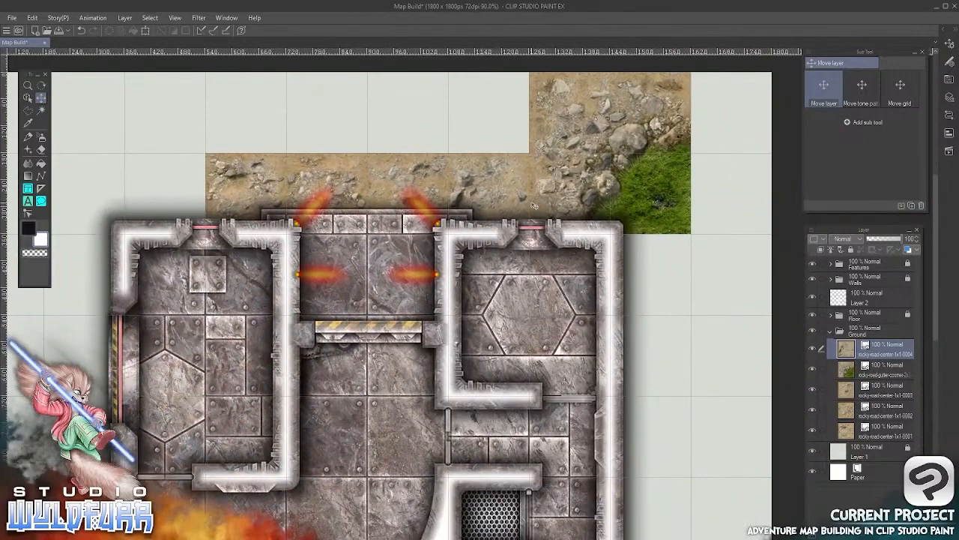
{"action": "key", "text": "alt+Tab"}
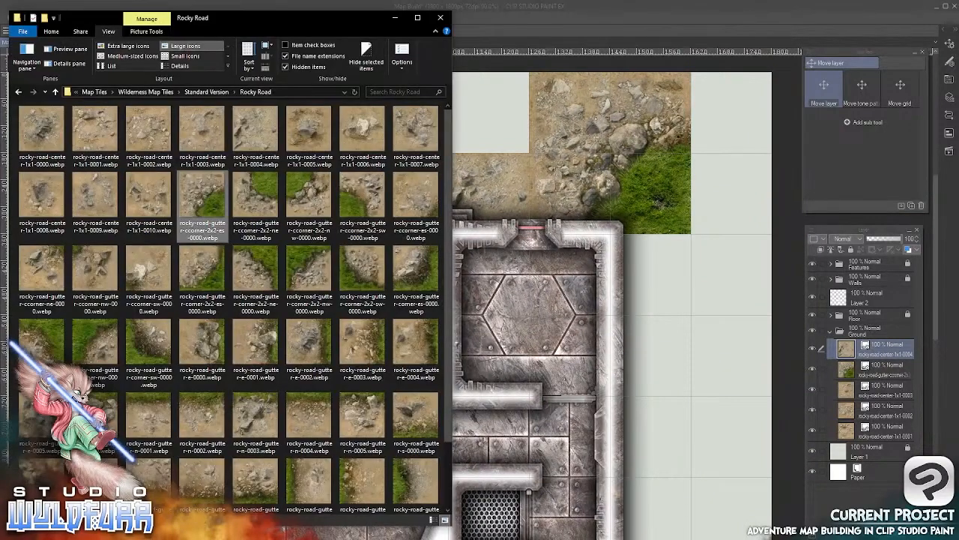
{"action": "left_click_drag", "start_coordinate": [352, 204], "coordinate": [836, 345]}
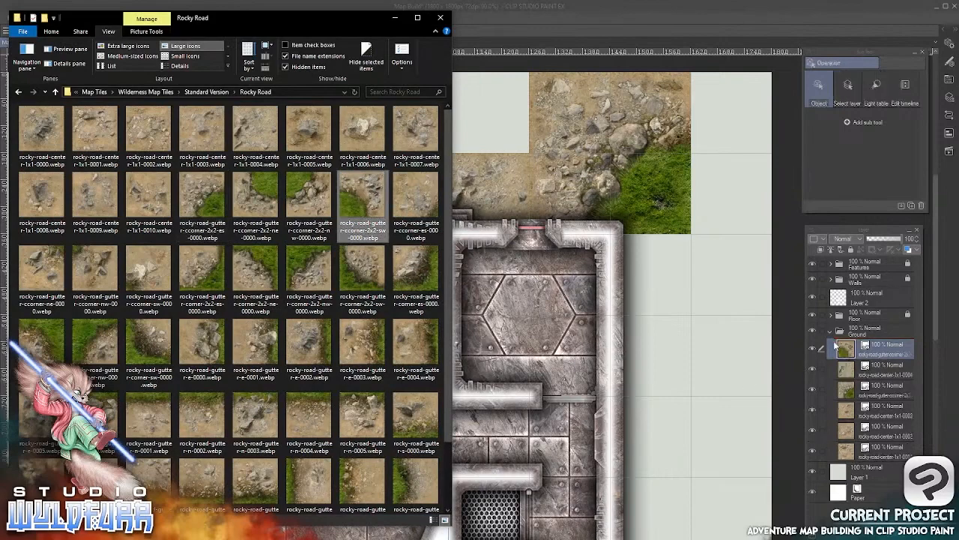
{"action": "left_click", "coordinate": [567, 9]}
{"action": "left_click", "coordinate": [42, 98]}
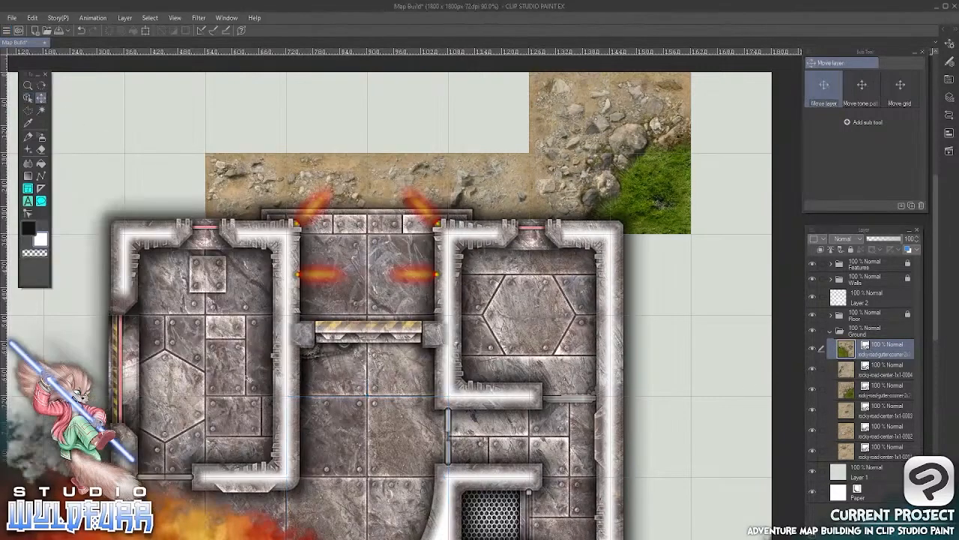
{"action": "left_click_drag", "start_coordinate": [424, 424], "coordinate": [194, 168]}
Align the 2x2 southwest corner tile to the grid, flush with the map's upper edge and the 0001 tile
{"action": "scroll", "coordinate": [220, 94], "scroll_direction": "up", "scroll_amount": 5}
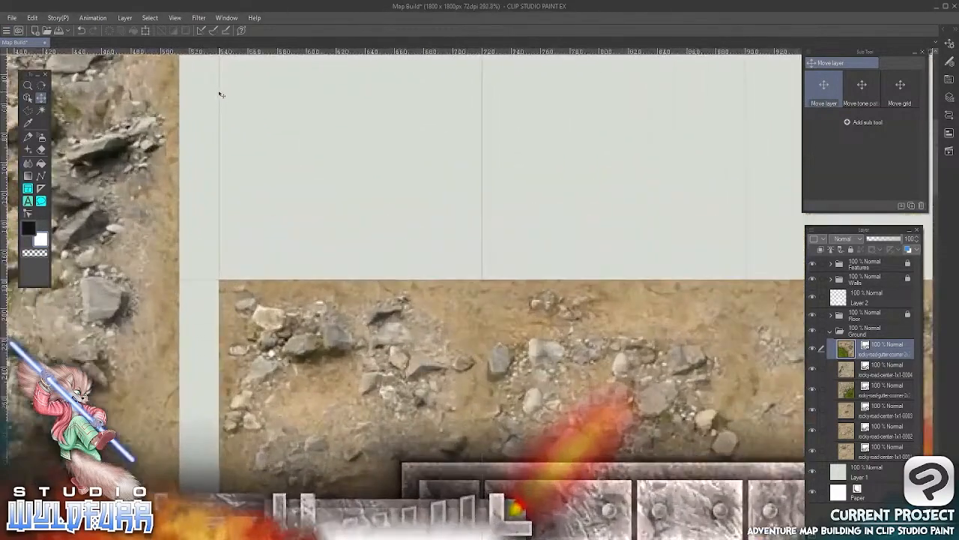
{"action": "left_click_drag", "start_coordinate": [221, 94], "coordinate": [292, 327]}
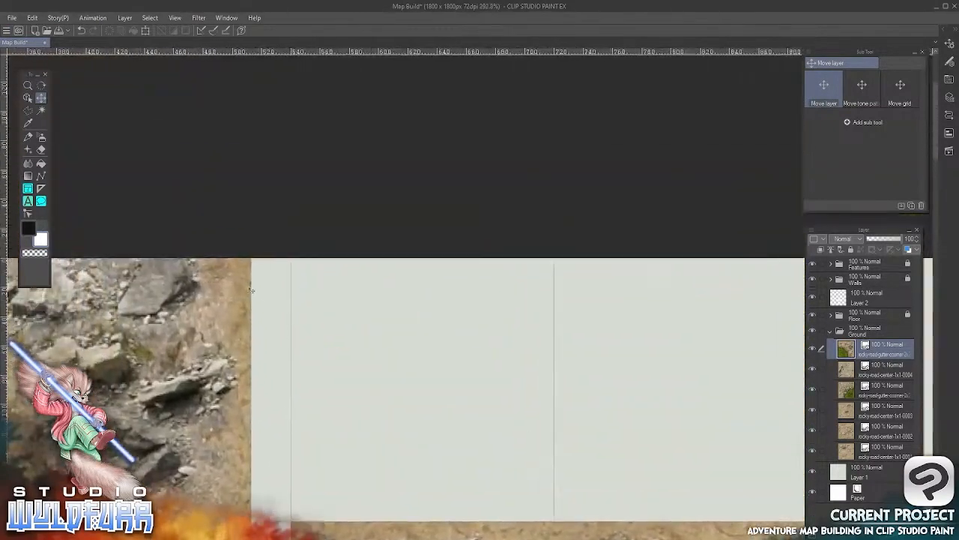
{"action": "left_click_drag", "start_coordinate": [243, 259], "coordinate": [277, 281]}
{"action": "left_click_drag", "start_coordinate": [434, 427], "coordinate": [404, 147]}
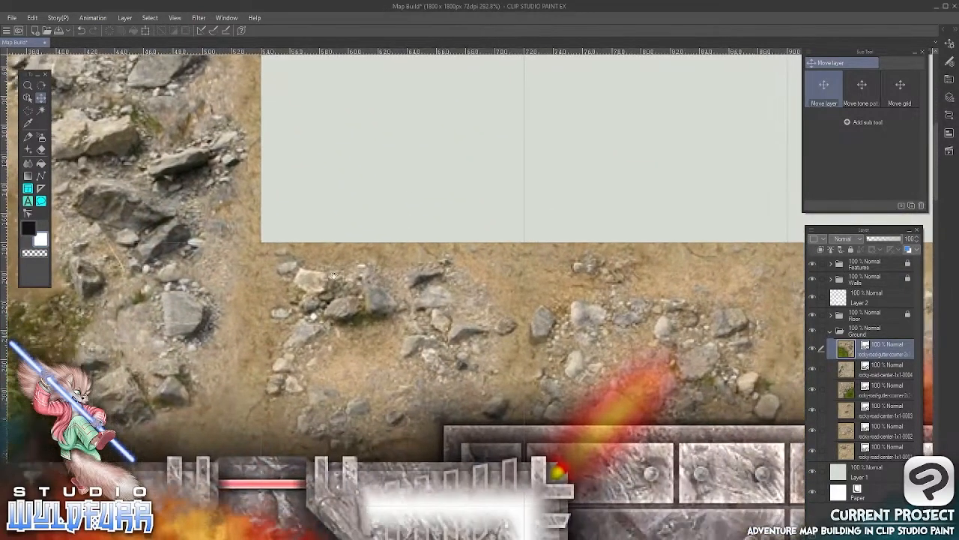
{"action": "left_click_drag", "start_coordinate": [221, 389], "coordinate": [547, 355]}
{"action": "scroll", "coordinate": [504, 380], "scroll_direction": "down", "scroll_amount": 4}
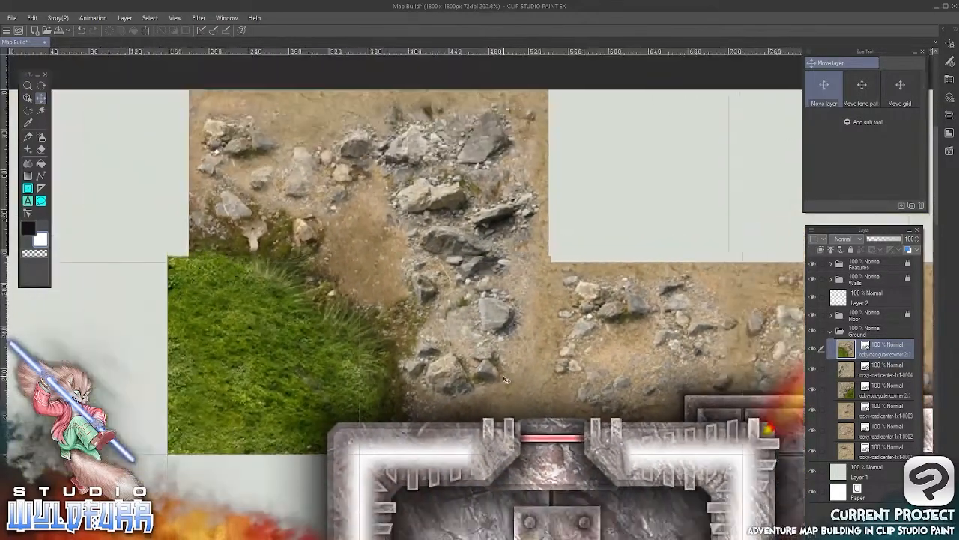
Import rocky-road-gutter-s-0004.webp into the Ground folder and place it in the map's upper-right corner square, beside the 2x2 corner tile
{"action": "left_click_drag", "start_coordinate": [617, 345], "coordinate": [183, 335]}
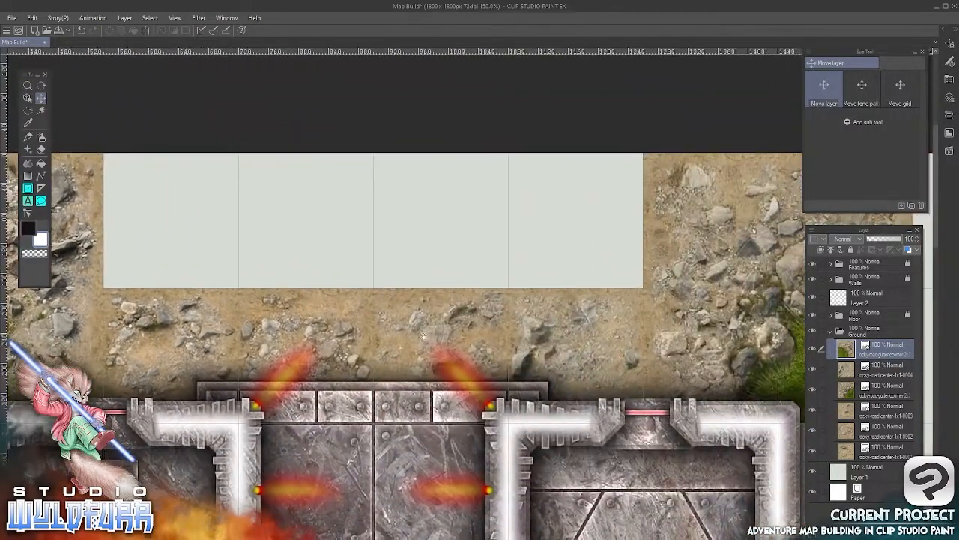
{"action": "left_click_drag", "start_coordinate": [499, 349], "coordinate": [265, 361]}
{"action": "left_click_drag", "start_coordinate": [710, 290], "coordinate": [499, 291]}
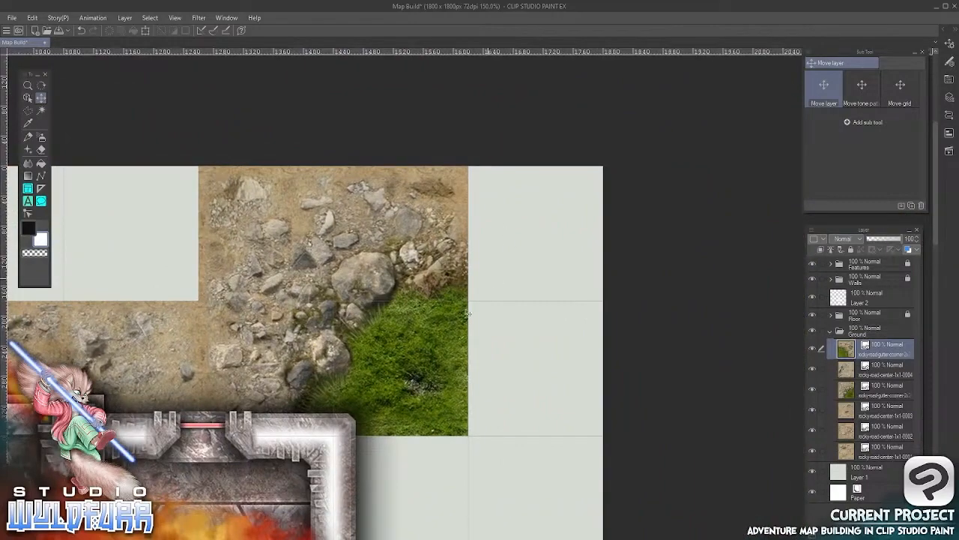
{"action": "key", "text": "alt+Tab"}
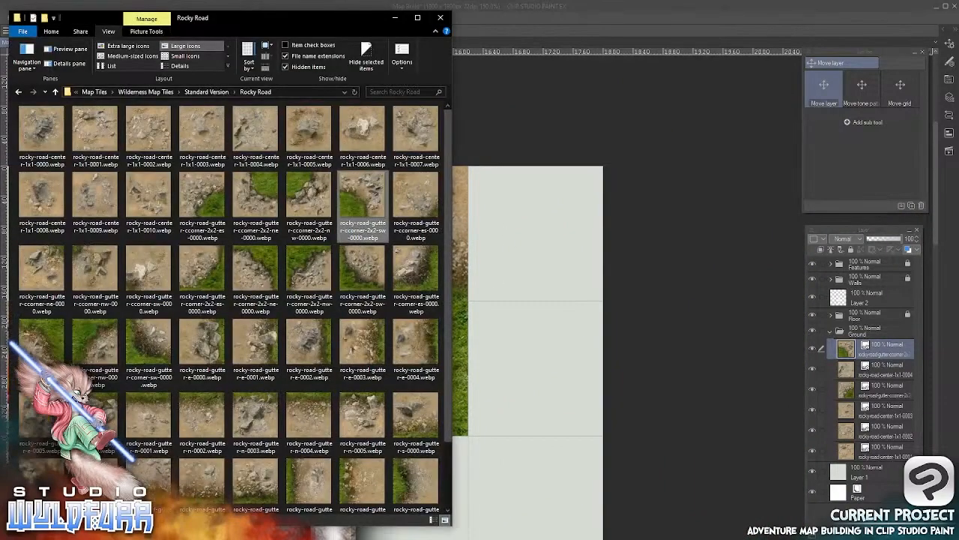
{"action": "scroll", "coordinate": [447, 270], "scroll_direction": "down", "scroll_amount": 1}
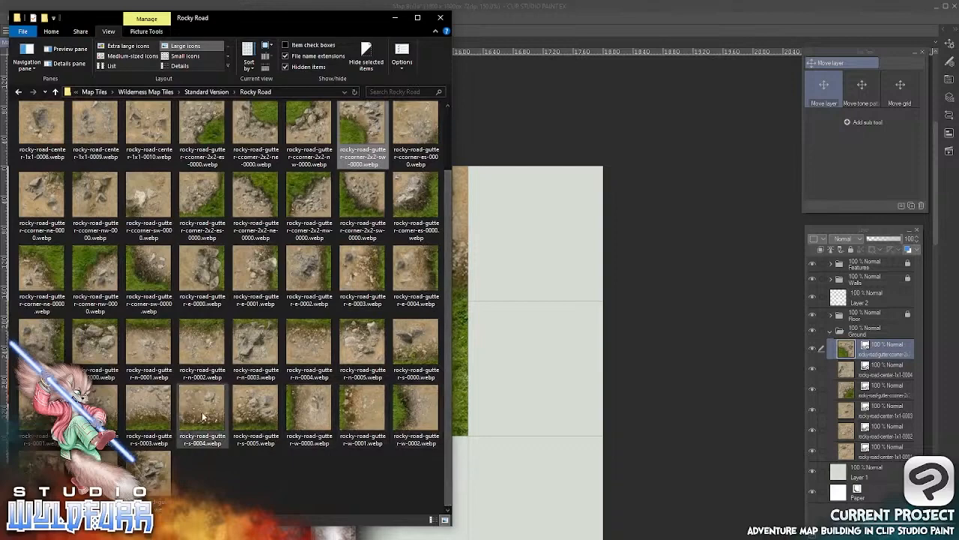
{"action": "left_click_drag", "start_coordinate": [201, 418], "coordinate": [850, 341]}
{"action": "left_click", "coordinate": [551, 9]}
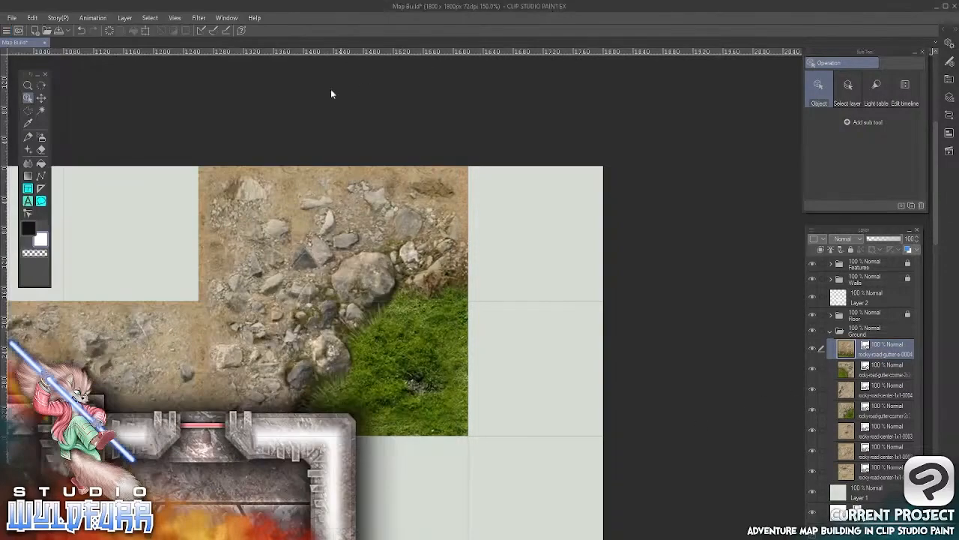
{"action": "key", "text": "k"}
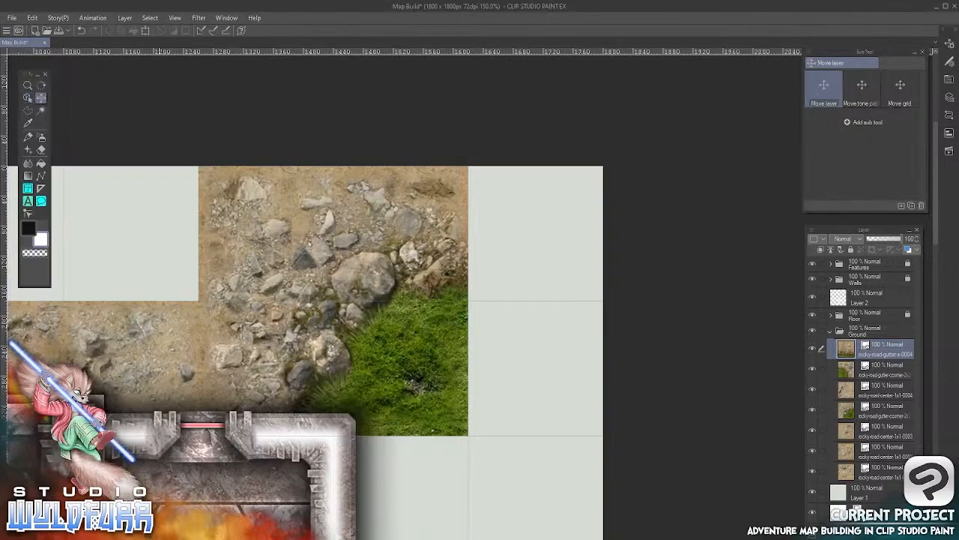
{"action": "left_click_drag", "start_coordinate": [281, 494], "coordinate": [531, 285]}
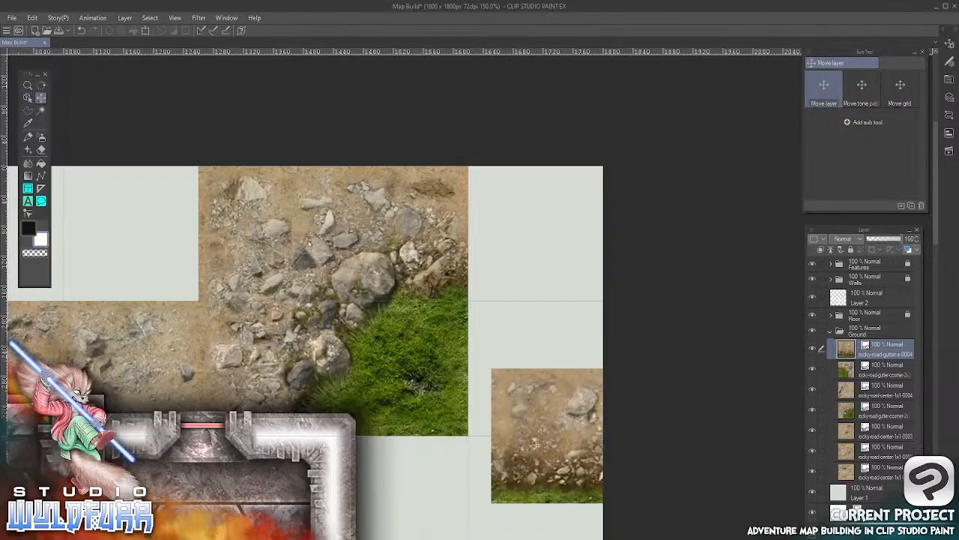
{"action": "left_click_drag", "start_coordinate": [535, 443], "coordinate": [541, 227]}
Import rocky-road-gutter-s-0003.webp into the Ground folder and place it in the map's upper-left corner square
{"action": "key", "text": "alt+Tab"}
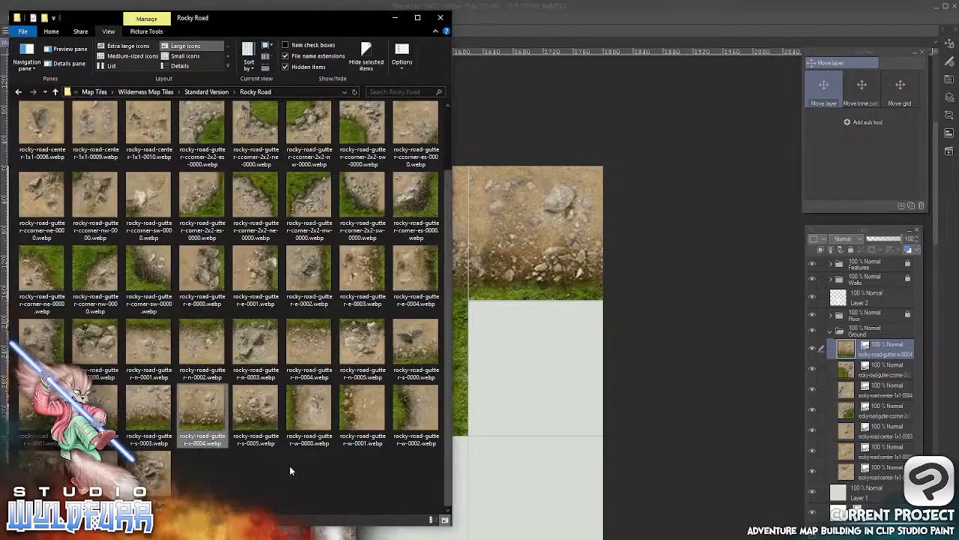
{"action": "left_click", "coordinate": [141, 414]}
{"action": "left_click_drag", "start_coordinate": [663, 410], "coordinate": [829, 370]}
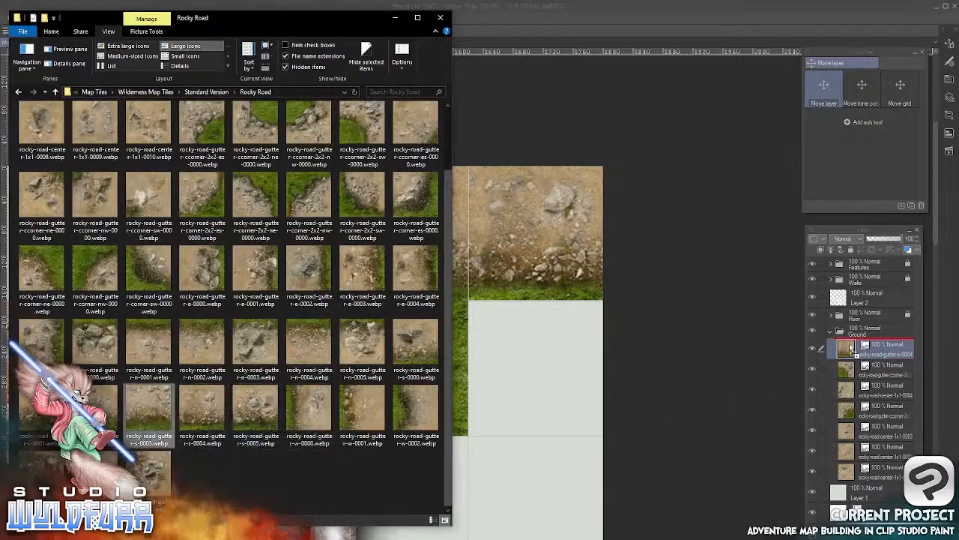
{"action": "left_click", "coordinate": [589, 365]}
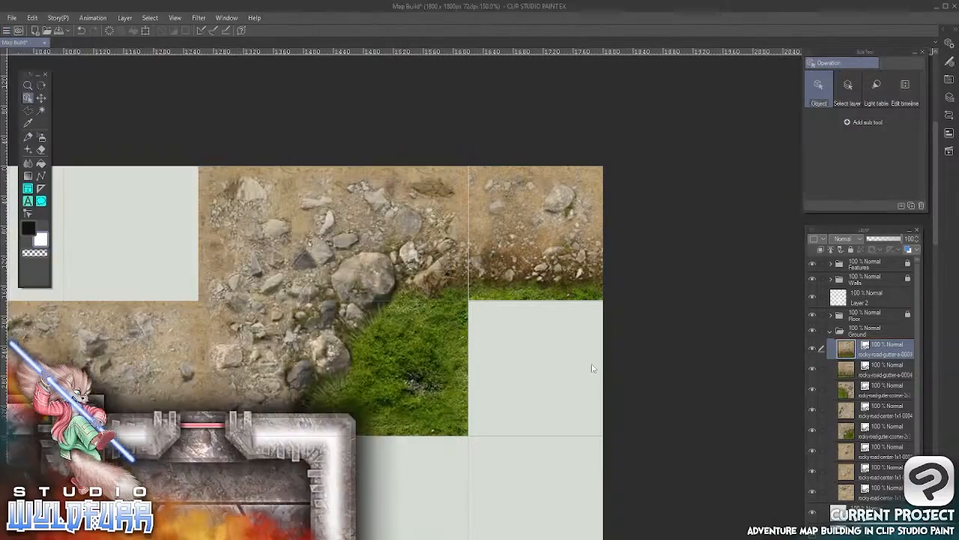
{"action": "scroll", "coordinate": [387, 376], "scroll_direction": "down", "scroll_amount": 3}
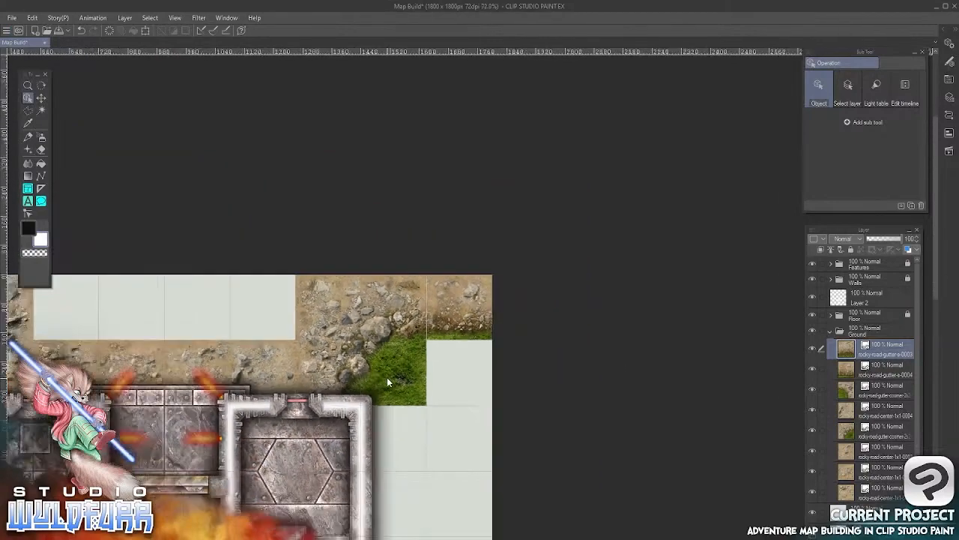
{"action": "left_click_drag", "start_coordinate": [252, 470], "coordinate": [489, 285]}
{"action": "left_click", "coordinate": [41, 97]}
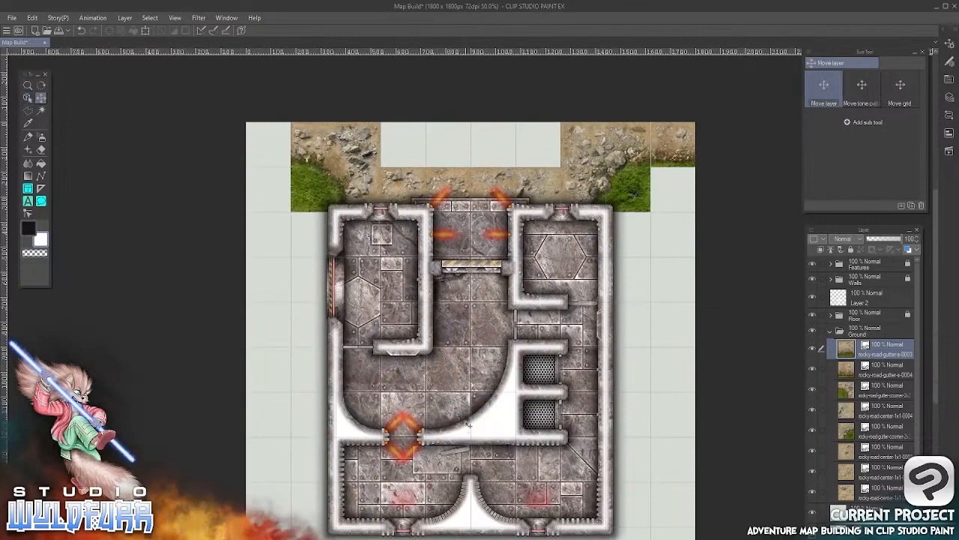
{"action": "left_click_drag", "start_coordinate": [467, 425], "coordinate": [266, 228]}
Import rocky-road-center-1x1-0010.webp into the Ground folder and place it in the leftmost empty square between the top 2x2 corner tiles
{"action": "key", "text": "alt+Tab"}
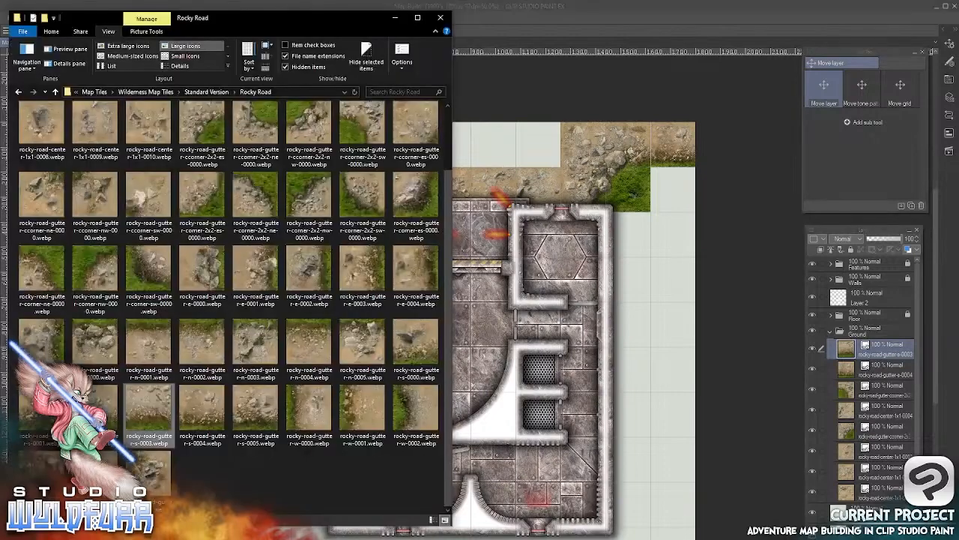
{"action": "left_click_drag", "start_coordinate": [449, 230], "coordinate": [446, 137]}
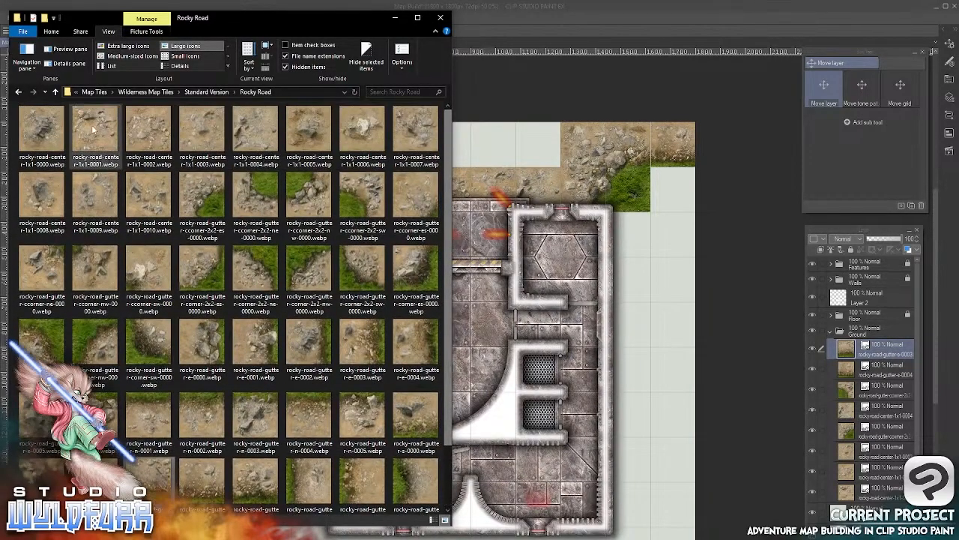
{"action": "left_click_drag", "start_coordinate": [144, 193], "coordinate": [844, 345]}
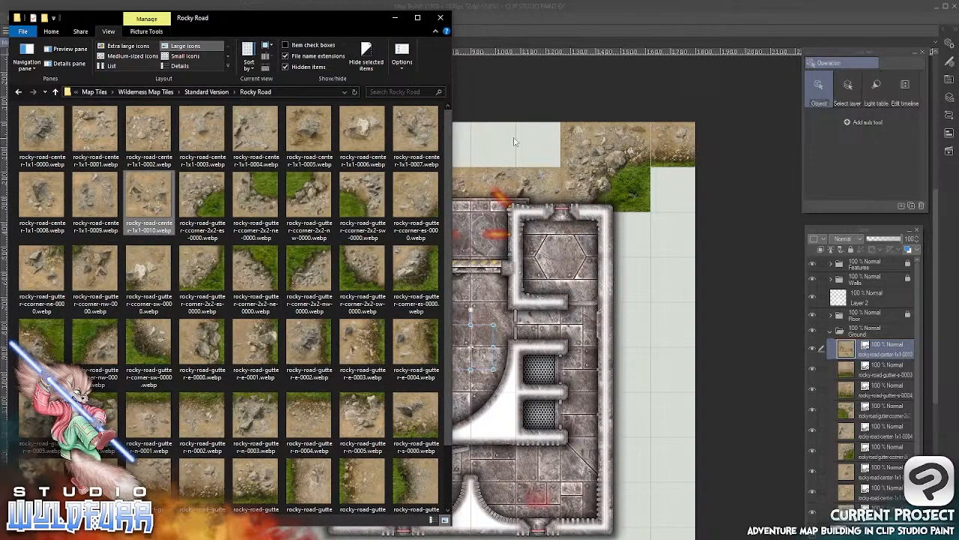
{"action": "left_click", "coordinate": [515, 142]}
{"action": "left_click", "coordinate": [41, 97]}
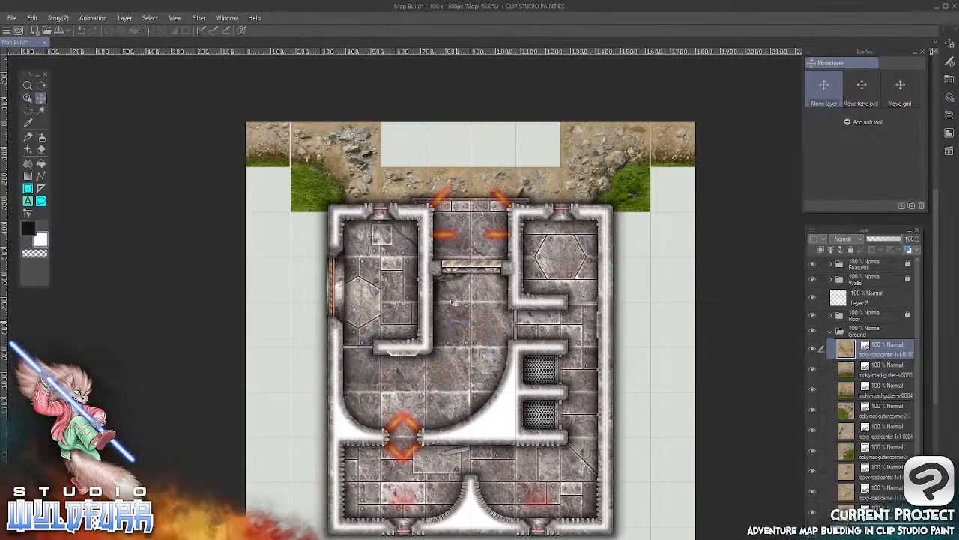
{"action": "left_click_drag", "start_coordinate": [452, 302], "coordinate": [410, 187]}
Import rocky-road-center-1x1-0009.webp into the Ground folder and place it directly right of the 0010 tile in the top row
{"action": "key", "text": "alt+Tab"}
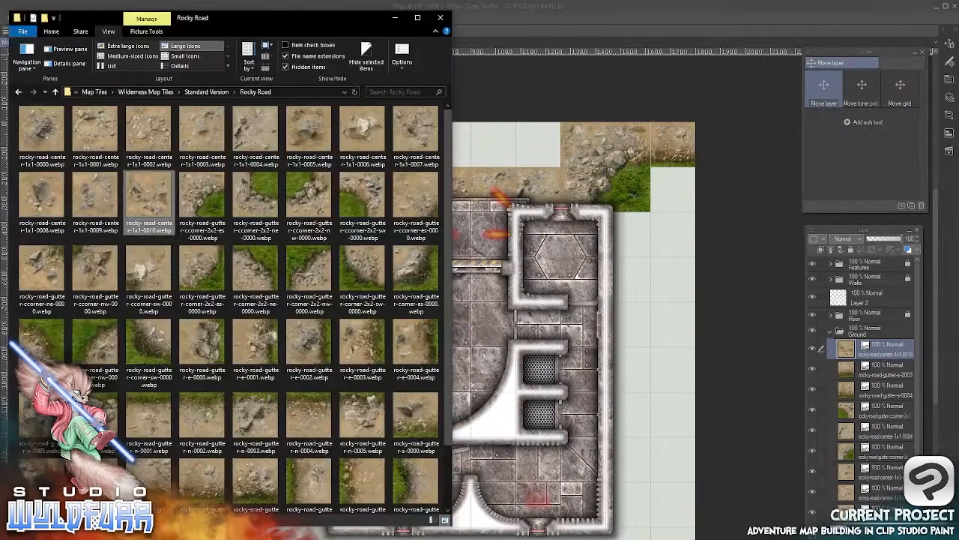
{"action": "left_click", "coordinate": [105, 198]}
{"action": "left_click_drag", "start_coordinate": [93, 196], "coordinate": [856, 339]}
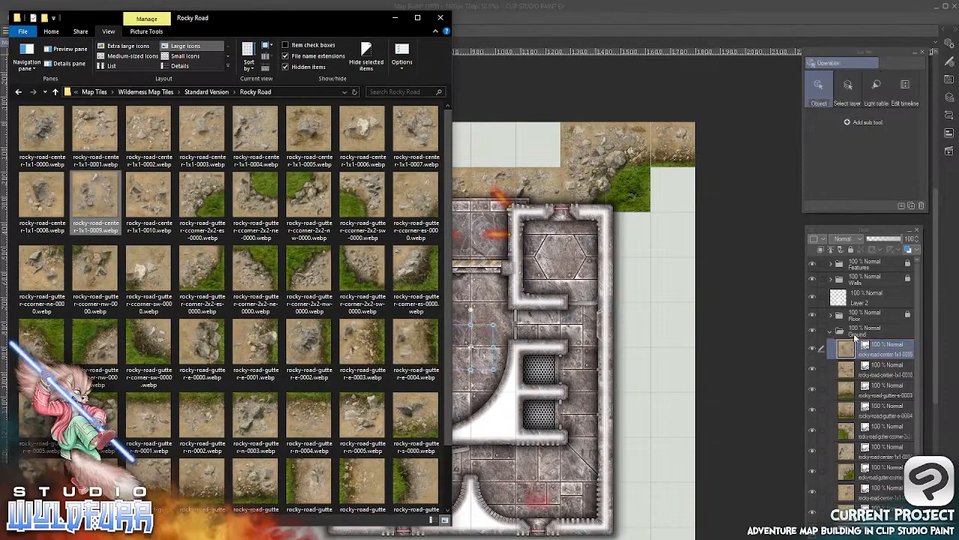
{"action": "left_click", "coordinate": [514, 38]}
{"action": "left_click", "coordinate": [41, 98]}
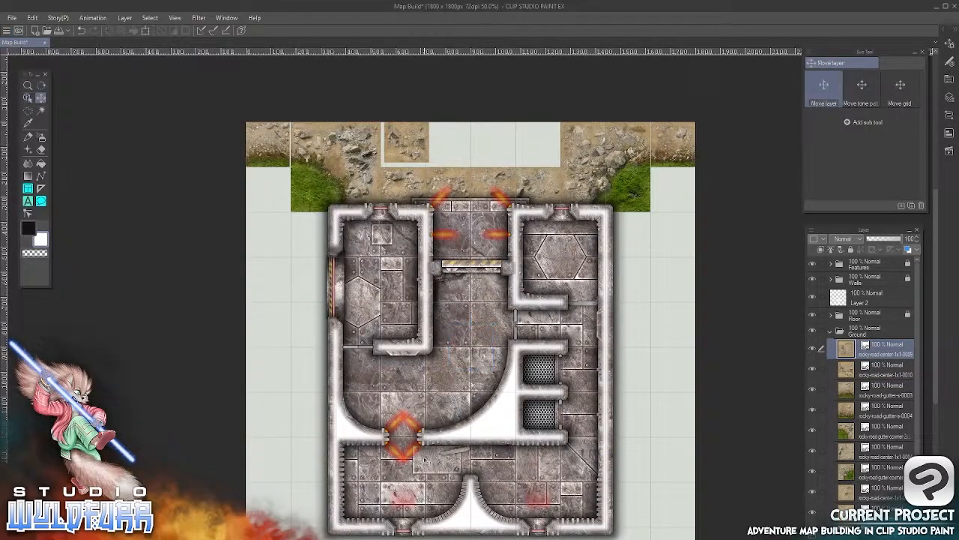
{"action": "left_click_drag", "start_coordinate": [432, 212], "coordinate": [410, 245]}
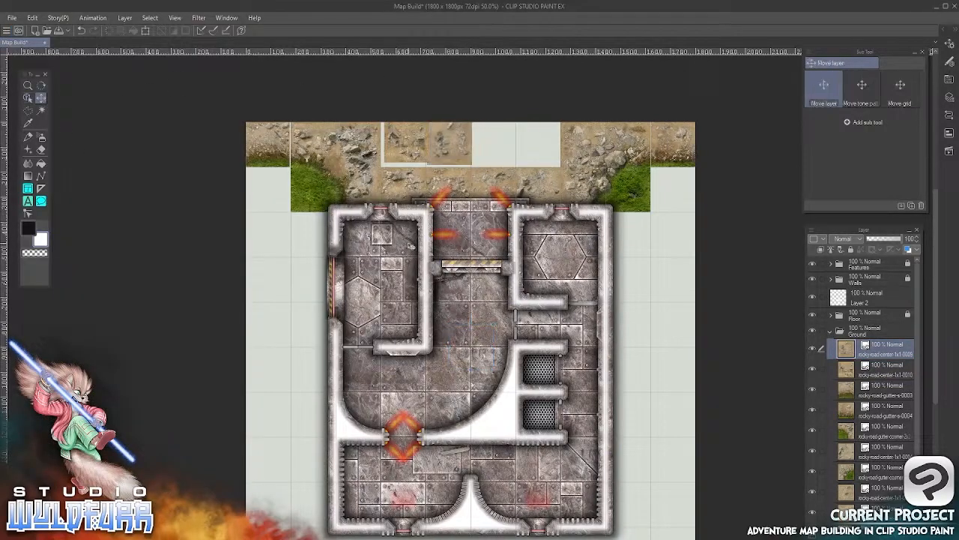
Import rocky-road-center-1x1-0008.webp into the Ground folder and place it directly right of the 0009 tile in the top row
{"action": "key", "text": "alt+Tab"}
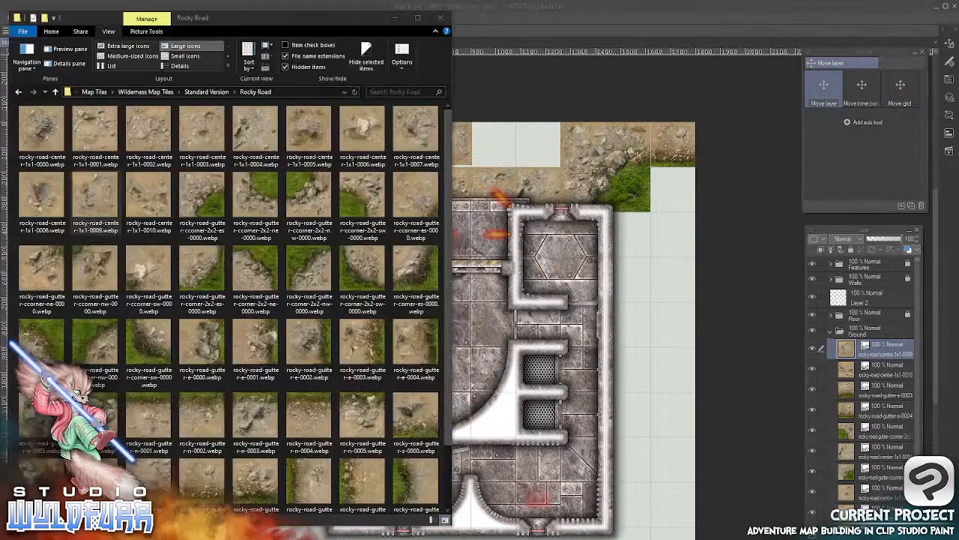
{"action": "left_click_drag", "start_coordinate": [41, 196], "coordinate": [859, 339]}
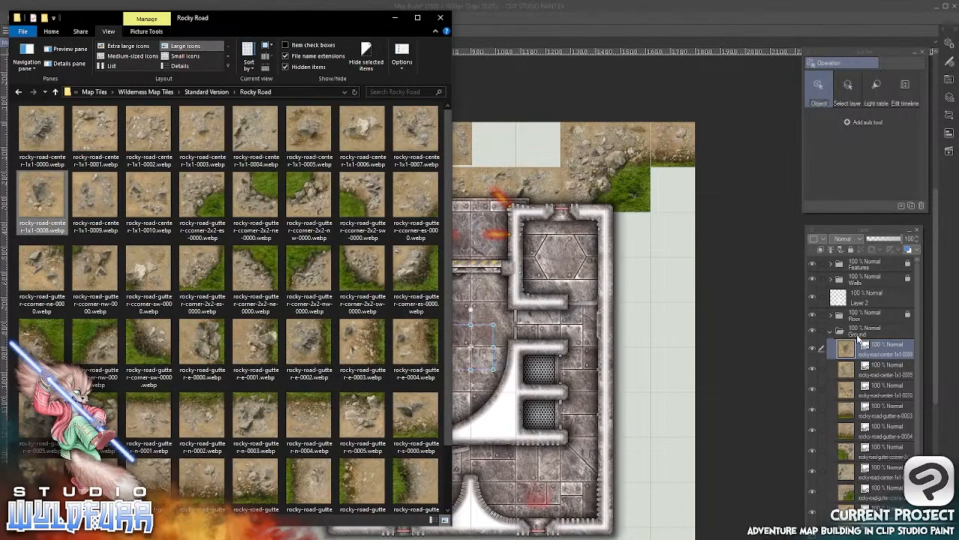
{"action": "left_click", "coordinate": [580, 18]}
{"action": "left_click", "coordinate": [41, 98]}
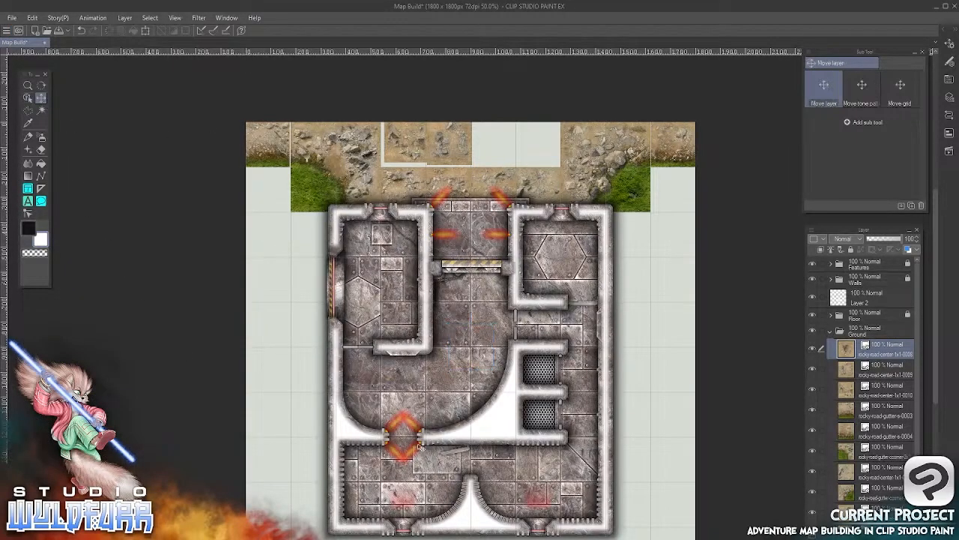
{"action": "left_click_drag", "start_coordinate": [420, 446], "coordinate": [448, 245]}
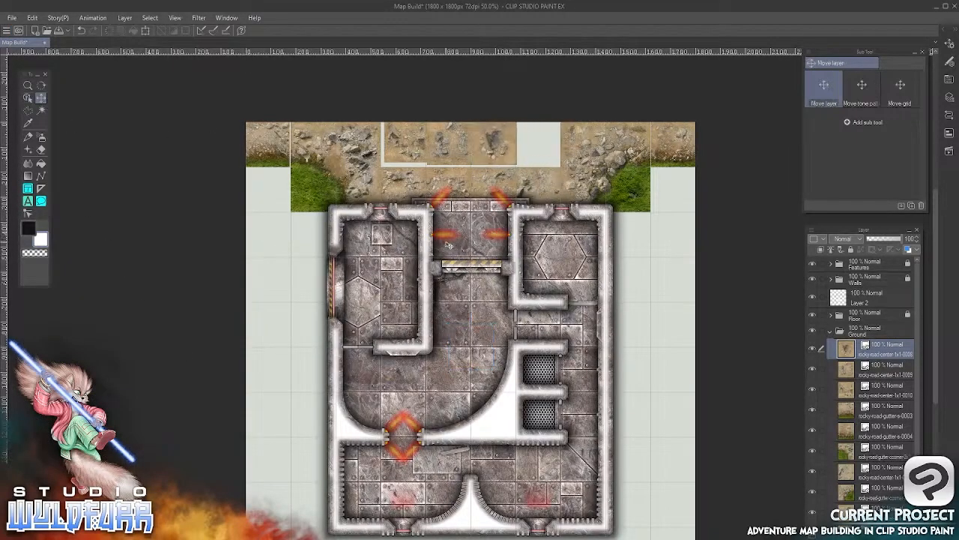
Import rocky-road-center-1x1-0007.webp into the Ground folder and place it in the last empty square of the top row
{"action": "key", "text": "alt+Tab"}
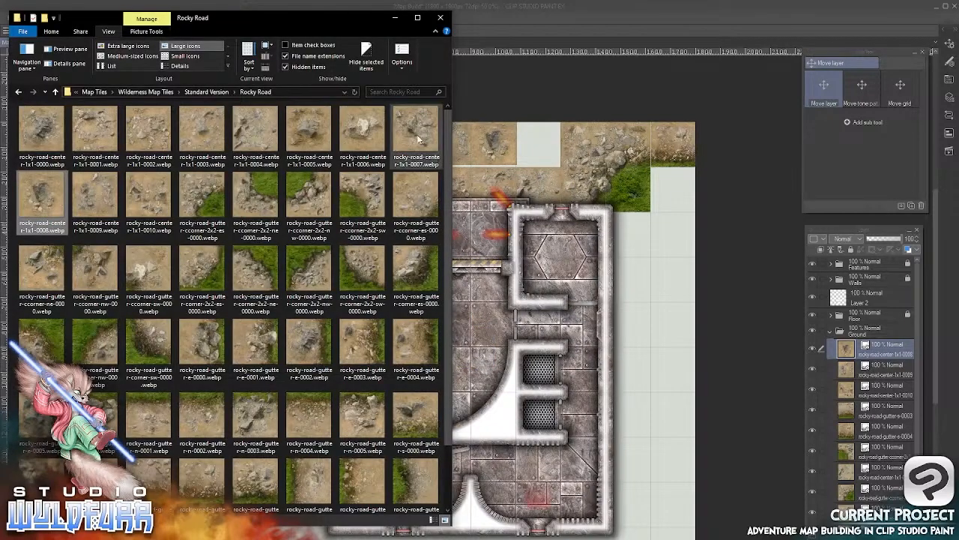
{"action": "left_click_drag", "start_coordinate": [410, 119], "coordinate": [848, 346]}
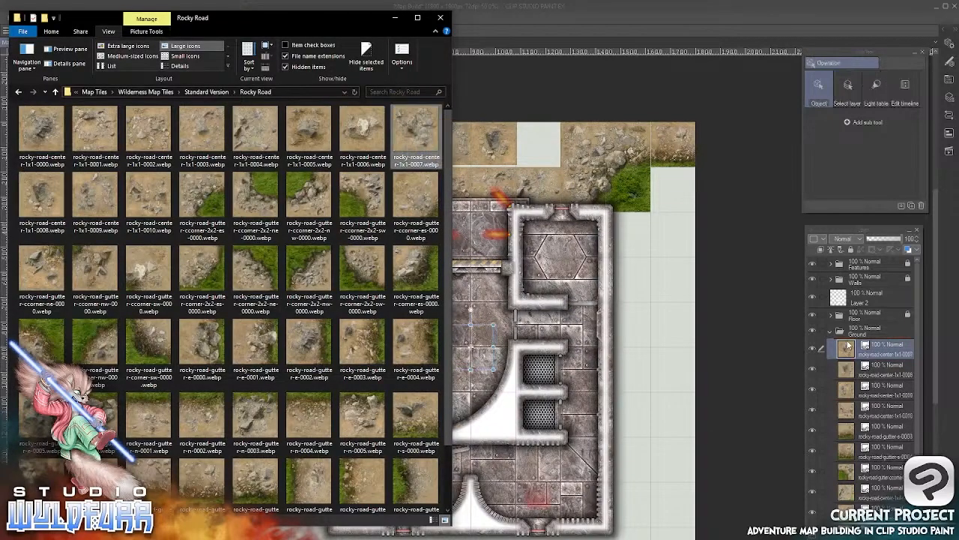
{"action": "left_click", "coordinate": [615, 30]}
{"action": "left_click", "coordinate": [41, 98]}
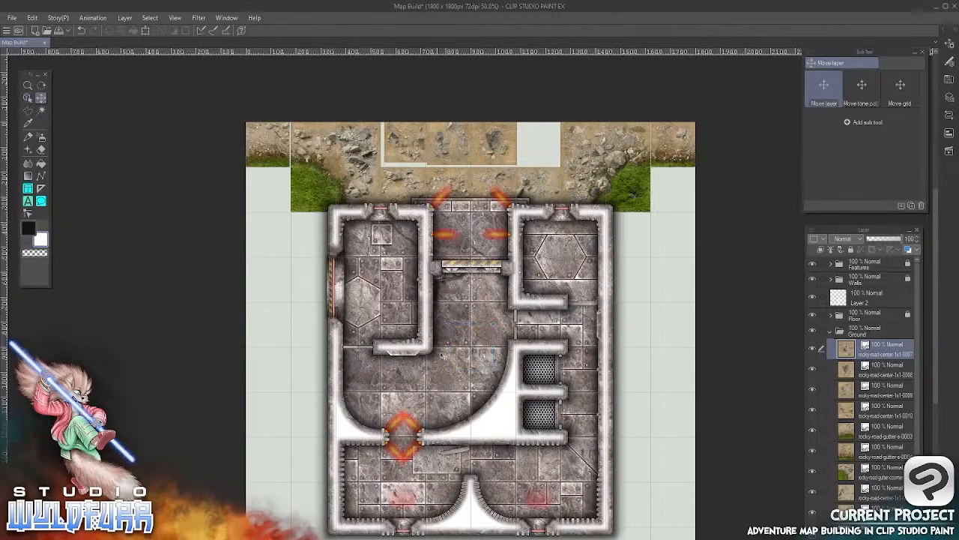
{"action": "left_click_drag", "start_coordinate": [511, 187], "coordinate": [553, 186]}
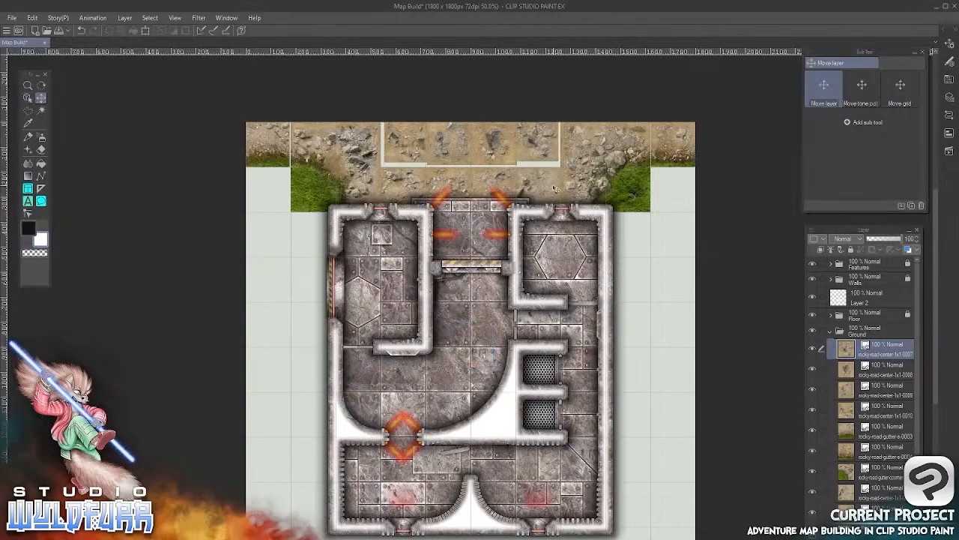
Nudge the rocky-road-center-1x1-0010 tile left and down to close the gaps beside the 2x2 corner tile and above the lower road row
{"action": "scroll", "coordinate": [488, 177], "scroll_direction": "up", "scroll_amount": 6}
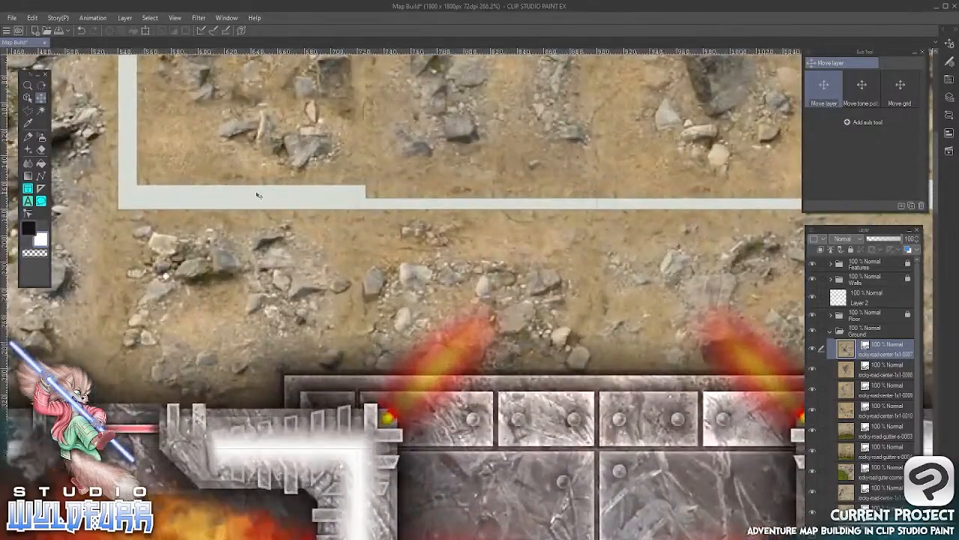
{"action": "left_click_drag", "start_coordinate": [257, 196], "coordinate": [446, 286]}
{"action": "left_click", "coordinate": [41, 98]}
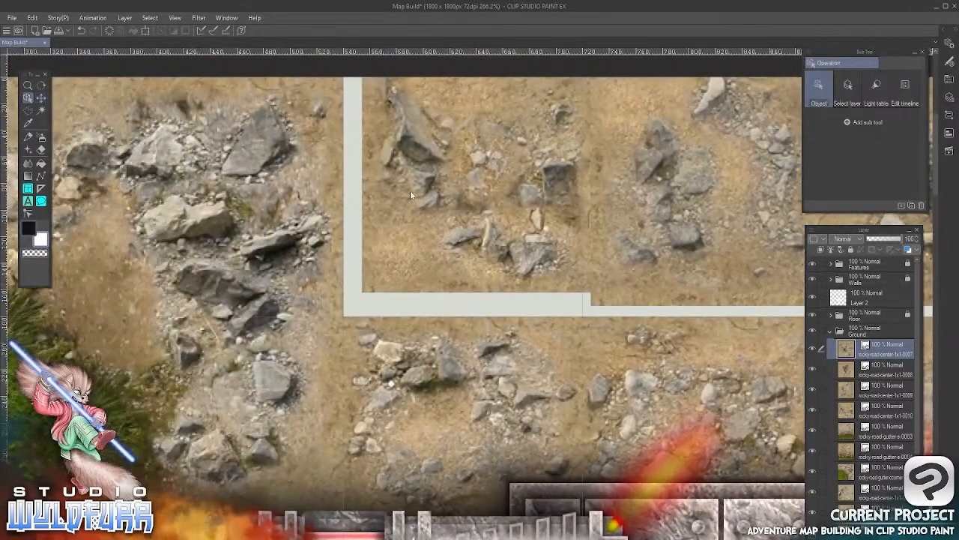
{"action": "left_click", "coordinate": [410, 191]}
{"action": "left_click", "coordinate": [42, 98]}
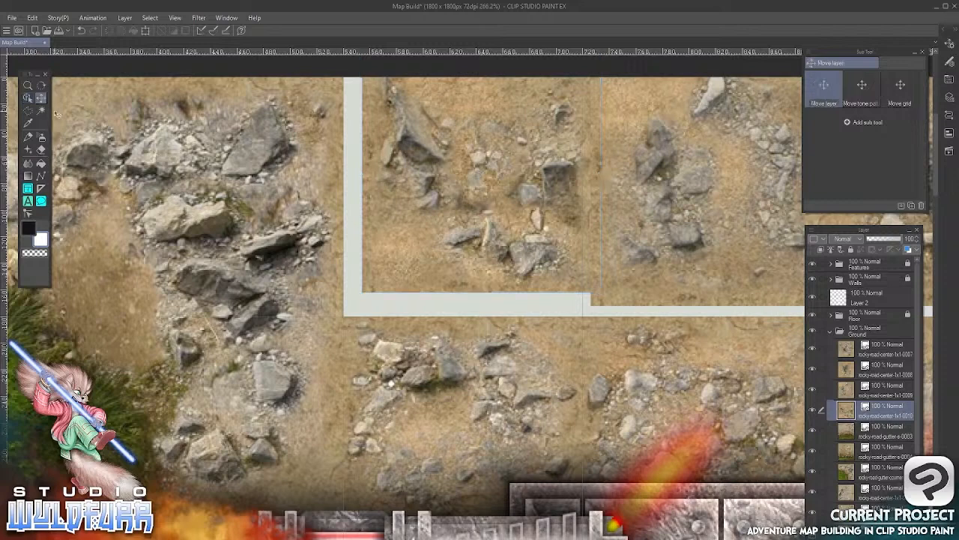
{"action": "key", "text": "Down"}
{"action": "key", "text": "Down"}
{"action": "key", "text": "Left"}
{"action": "key", "text": "shift+Left"}
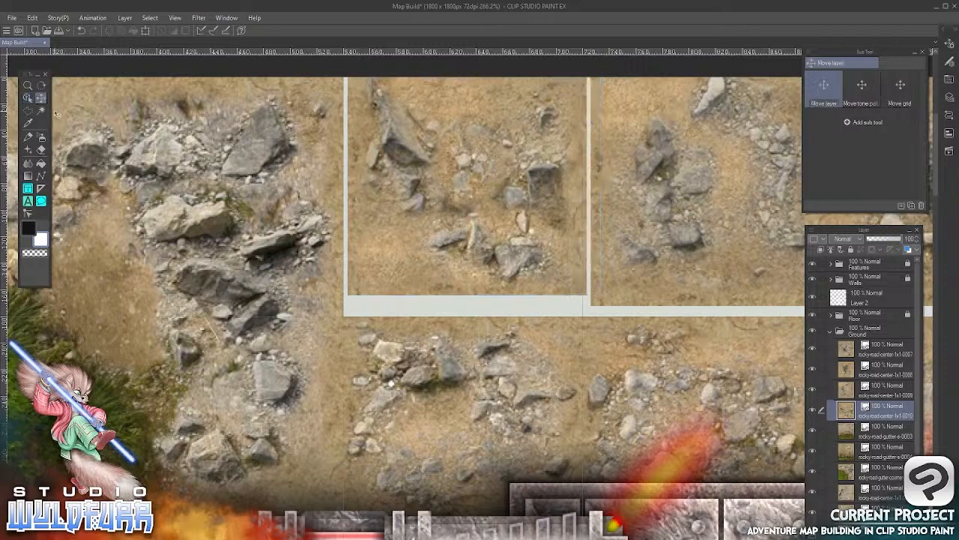
{"action": "key", "text": "Left"}
{"action": "key", "text": "Left"}
{"action": "key", "text": "Left"}
{"action": "key", "text": "Down"}
{"action": "key", "text": "Down"}
{"action": "key", "text": "shift+Down"}
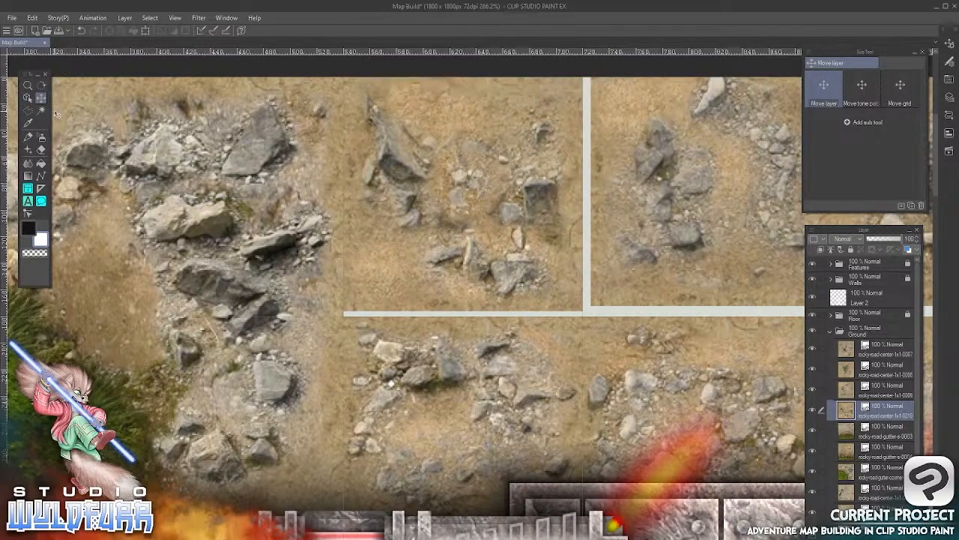
{"action": "key", "text": "Down"}
{"action": "key", "text": "Down"}
{"action": "key", "text": "Down"}
Nudge the rocky-road-center-1x1-0009 tile left and down until it is flush with the 0010 tile and the road row below
{"action": "left_click_drag", "start_coordinate": [695, 244], "coordinate": [348, 297]}
{"action": "left_click", "coordinate": [28, 98]}
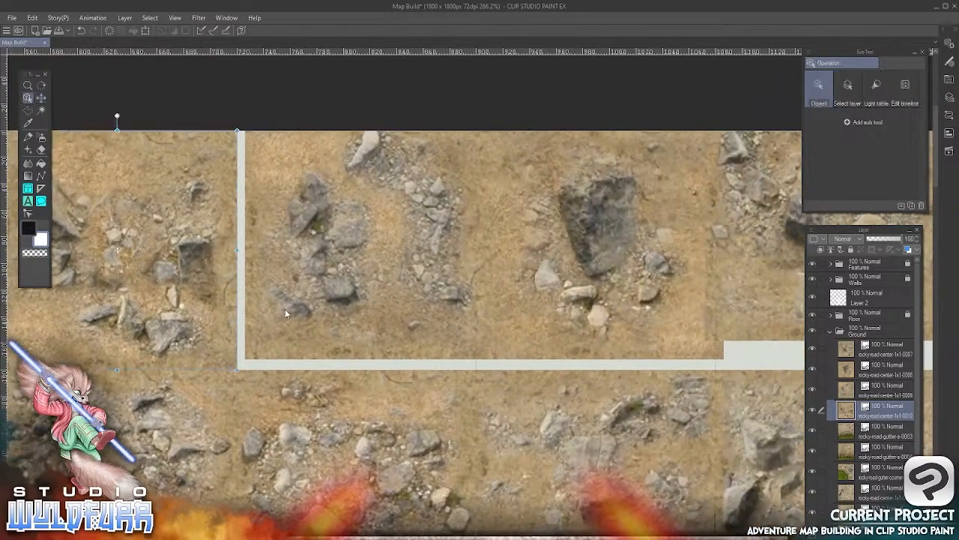
{"action": "left_click", "coordinate": [285, 309]}
{"action": "left_click", "coordinate": [41, 98]}
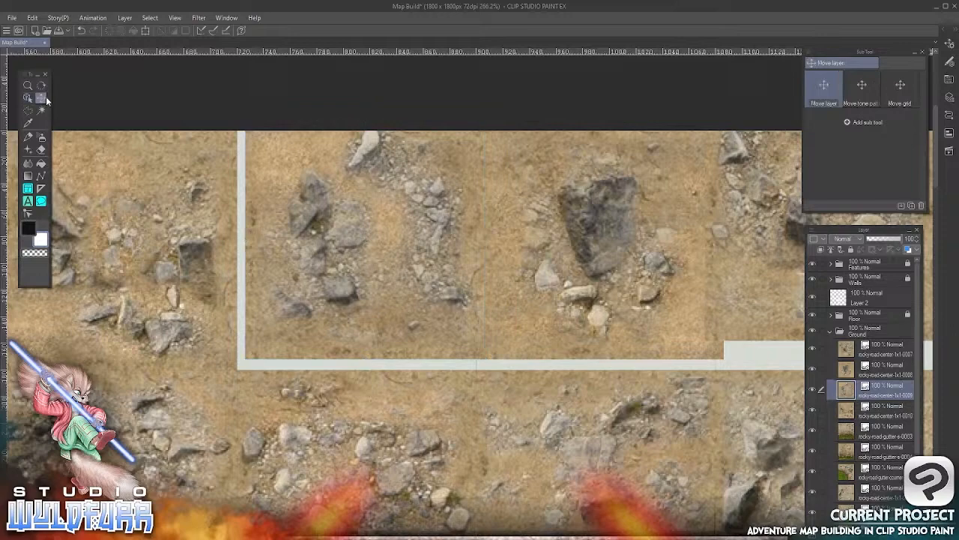
{"action": "key", "text": "Left"}
{"action": "key", "text": "Left"}
{"action": "key", "text": "Left"}
{"action": "key", "text": "Left"}
{"action": "key", "text": "Left"}
{"action": "key", "text": "Left"}
{"action": "key", "text": "Down"}
{"action": "key", "text": "Down"}
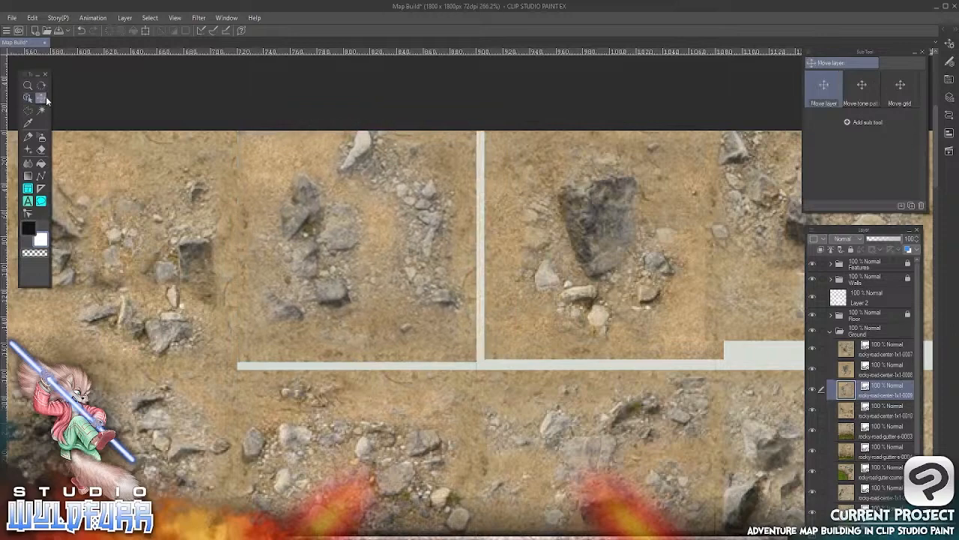
{"action": "key", "text": "Down"}
{"action": "key", "text": "Down"}
{"action": "key", "text": "Down"}
{"action": "key", "text": "Down"}
{"action": "key", "text": "Down"}
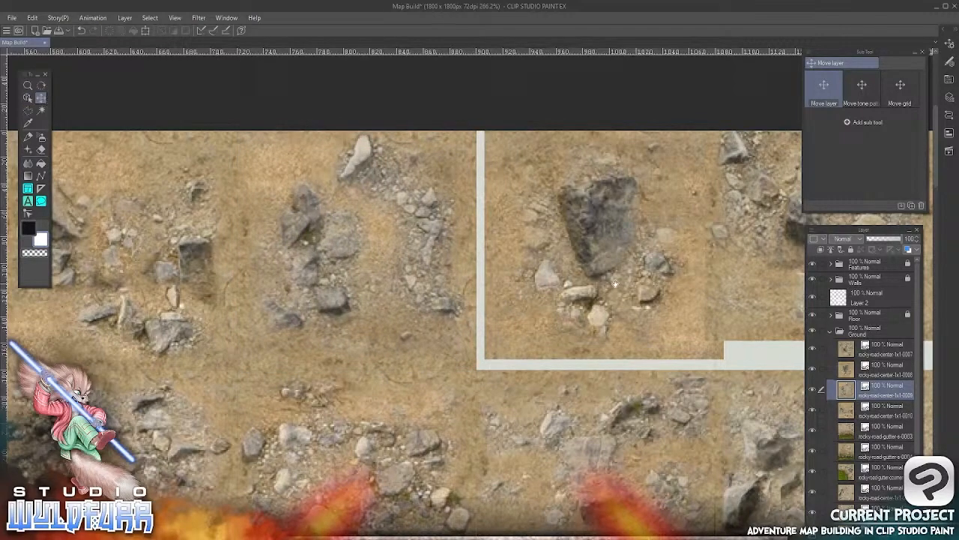
Nudge the rocky-road-center-1x1-0008 tile left and down until it is flush with the 0009 tile and the road row below
{"action": "left_click_drag", "start_coordinate": [615, 283], "coordinate": [341, 302]}
{"action": "left_click", "coordinate": [28, 98]}
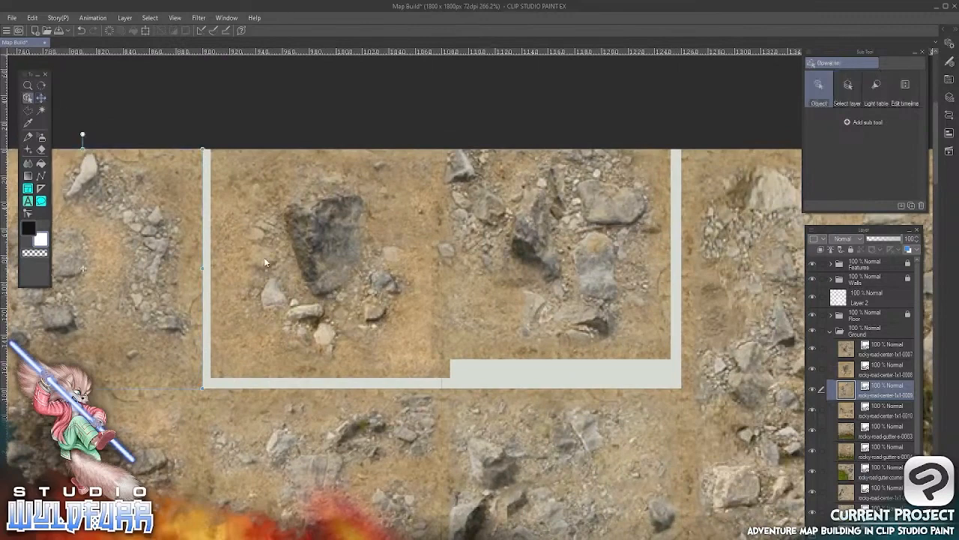
{"action": "left_click", "coordinate": [265, 259]}
{"action": "left_click", "coordinate": [40, 98]}
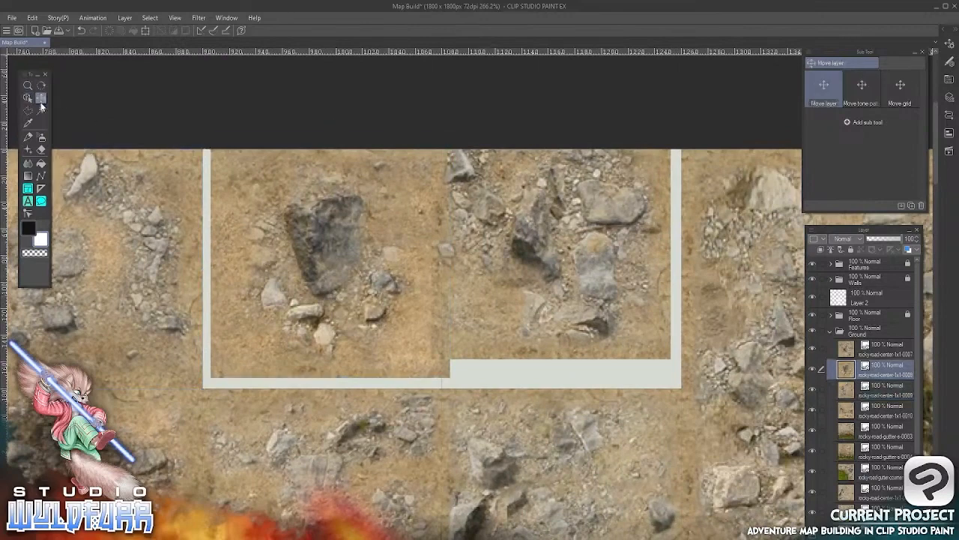
{"action": "key", "text": "Left"}
{"action": "key", "text": "Left"}
{"action": "key", "text": "Left"}
{"action": "key", "text": "Left"}
{"action": "key", "text": "Left"}
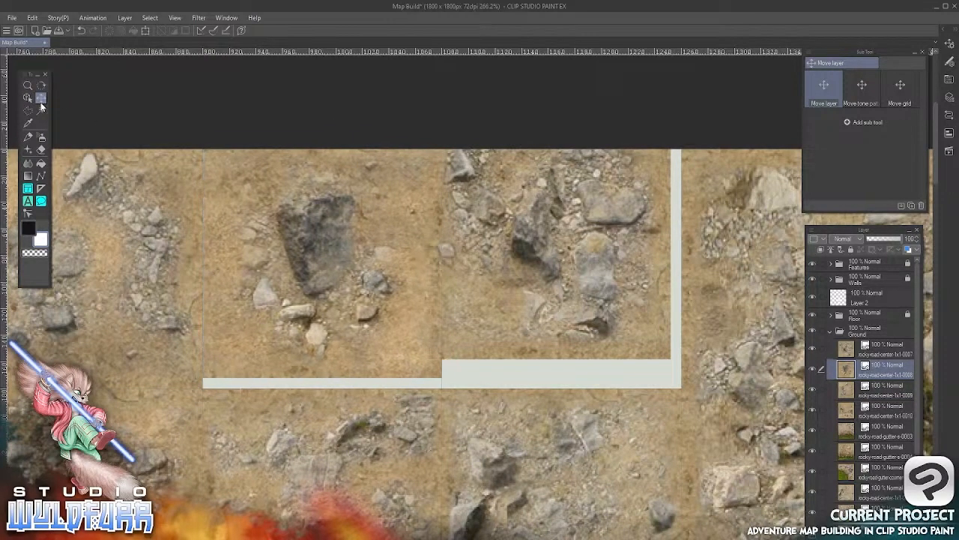
{"action": "key", "text": "Down"}
{"action": "key", "text": "Down"}
{"action": "key", "text": "Down"}
{"action": "key", "text": "Down"}
{"action": "key", "text": "Down"}
{"action": "key", "text": "Down"}
{"action": "key", "text": "Down"}
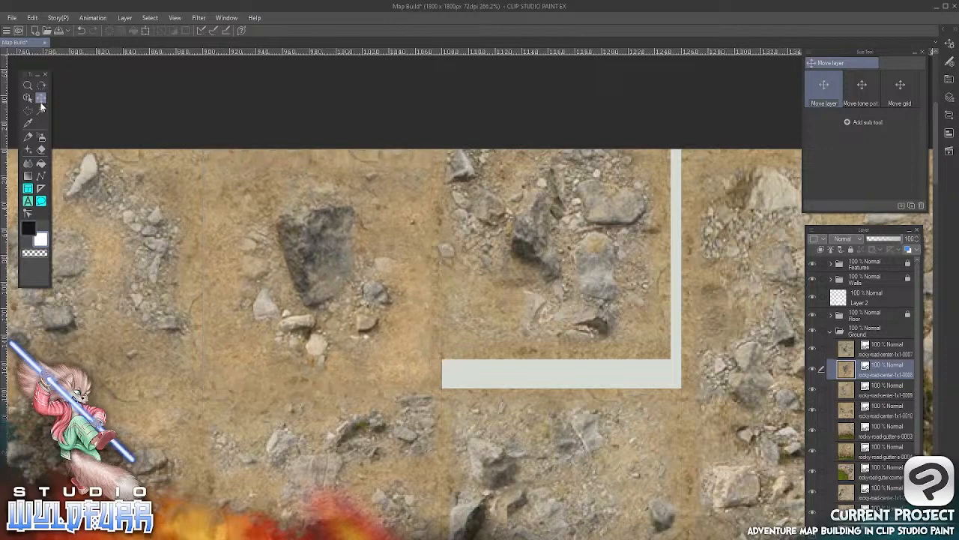
Nudge the rocky-road-center-1x1-0007 tile right and down until it is flush with the 2x2 corner tile and the road row below
{"action": "left_click", "coordinate": [27, 98]}
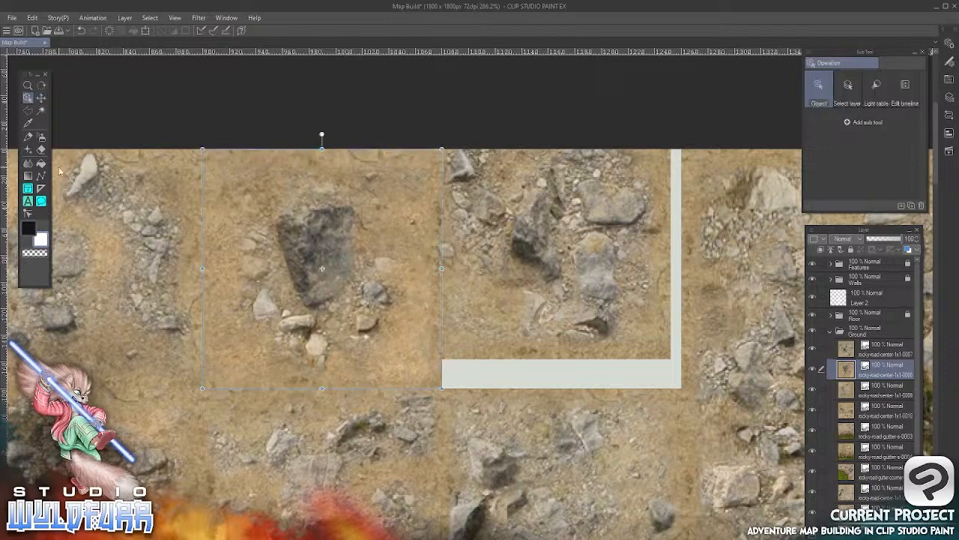
{"action": "left_click", "coordinate": [499, 284]}
{"action": "left_click", "coordinate": [41, 98]}
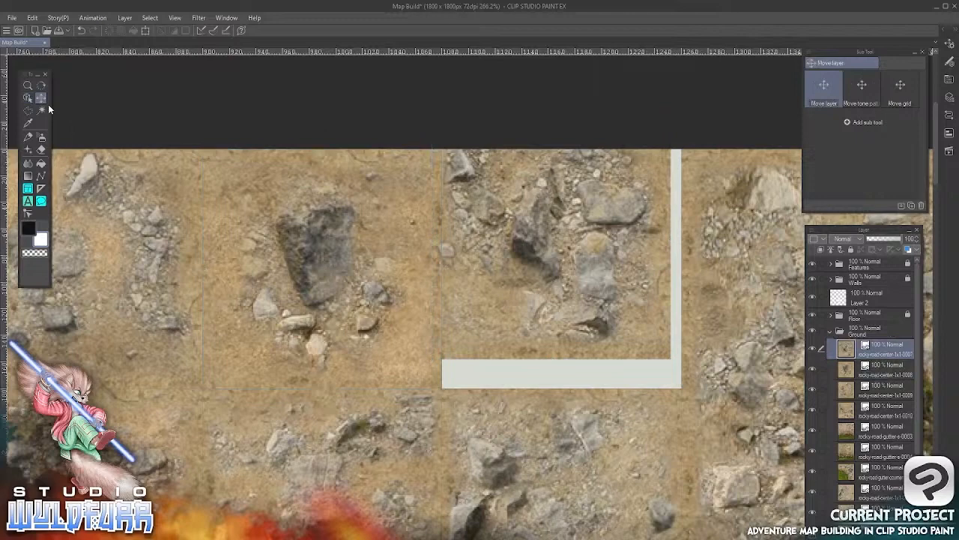
{"action": "key", "text": "Right"}
{"action": "key", "text": "Right"}
{"action": "key", "text": "Right"}
{"action": "key", "text": "Right"}
{"action": "key", "text": "Right"}
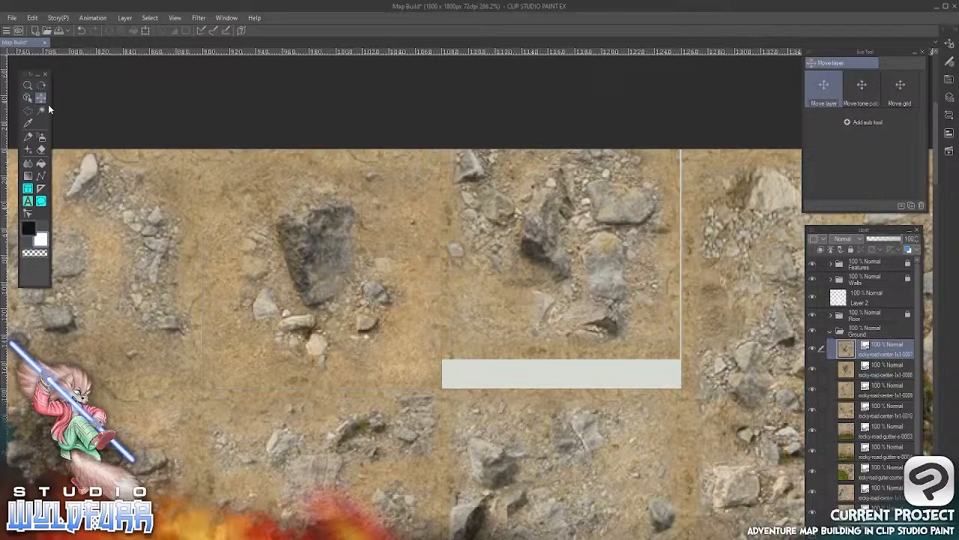
{"action": "key", "text": "Down"}
{"action": "key", "text": "Down"}
{"action": "key", "text": "Down"}
{"action": "key", "text": "Down"}
{"action": "key", "text": "Down"}
{"action": "key", "text": "Down"}
{"action": "key", "text": "Down"}
{"action": "key", "text": "Down"}
{"action": "key", "text": "Down"}
{"action": "key", "text": "Down"}
{"action": "key", "text": "Down"}
{"action": "key", "text": "Down"}
{"action": "key", "text": "Down"}
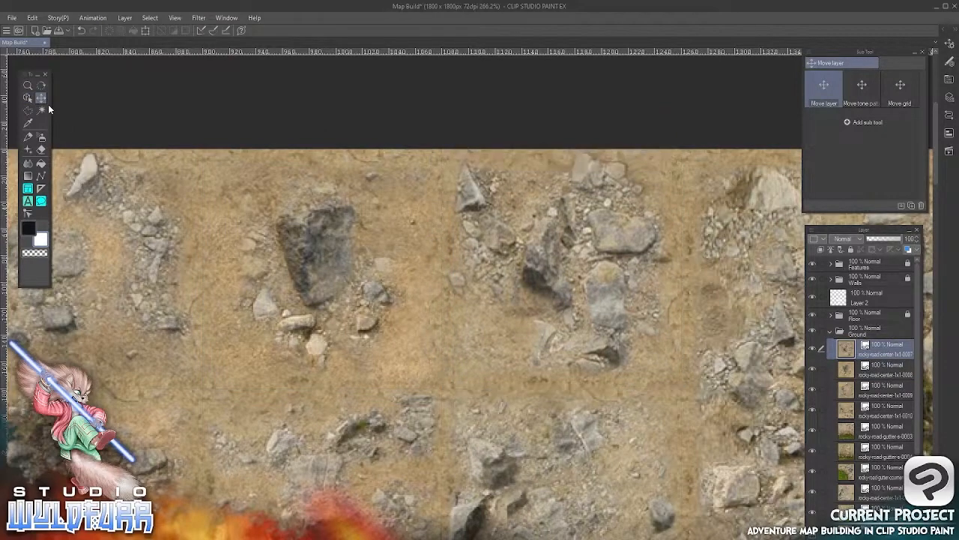
Nudge the grass-edged road tile in the map's top-left corner right until it is flush with the 2x2 corner tile
{"action": "scroll", "coordinate": [388, 388], "scroll_direction": "down", "scroll_amount": 5}
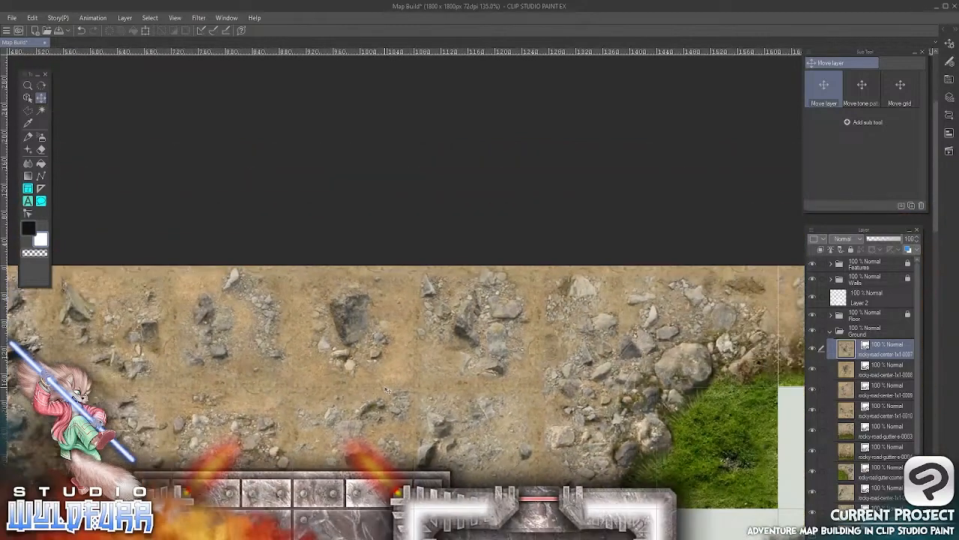
{"action": "scroll", "coordinate": [466, 394], "scroll_direction": "down", "scroll_amount": 2}
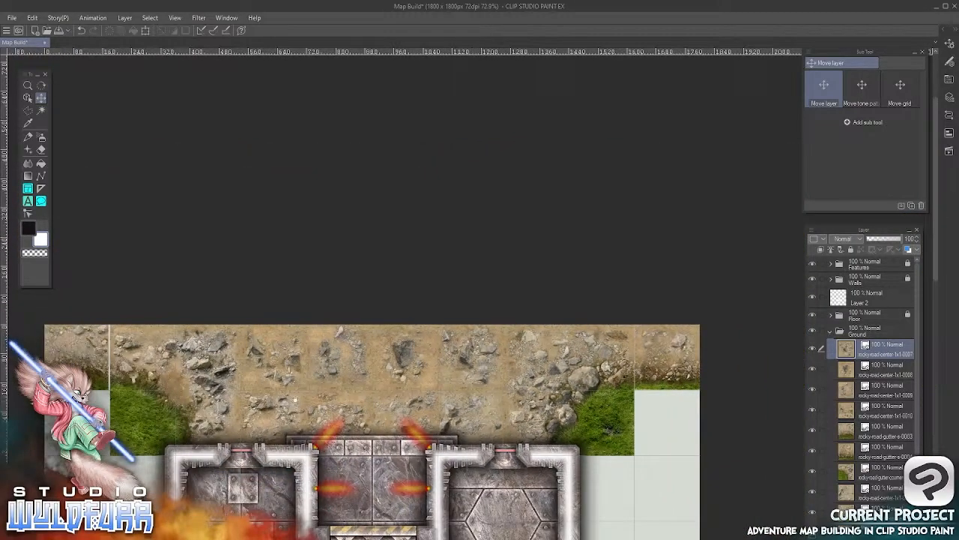
{"action": "left_click_drag", "start_coordinate": [249, 410], "coordinate": [507, 325]}
{"action": "scroll", "coordinate": [363, 298], "scroll_direction": "up", "scroll_amount": 1}
{"action": "scroll", "coordinate": [362, 298], "scroll_direction": "up", "scroll_amount": 6}
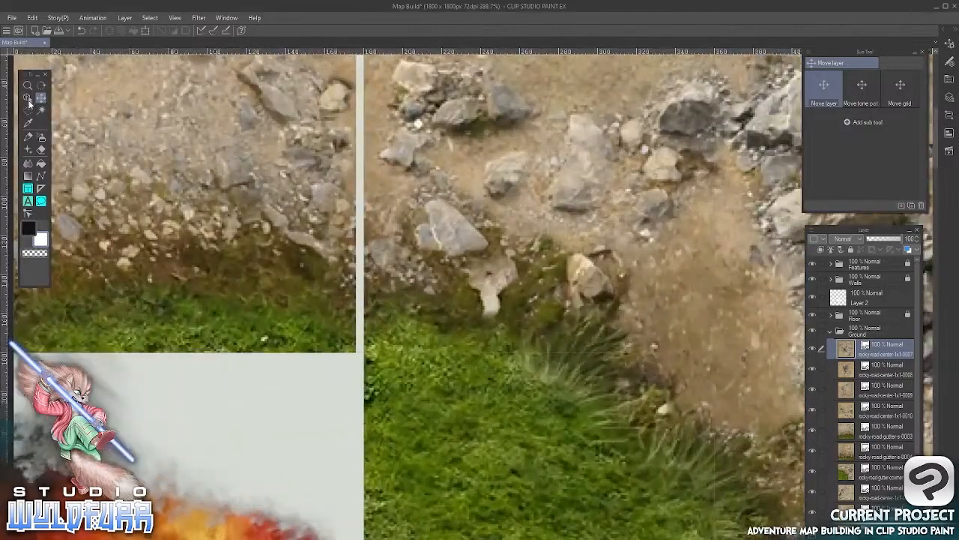
{"action": "left_click", "coordinate": [29, 99]}
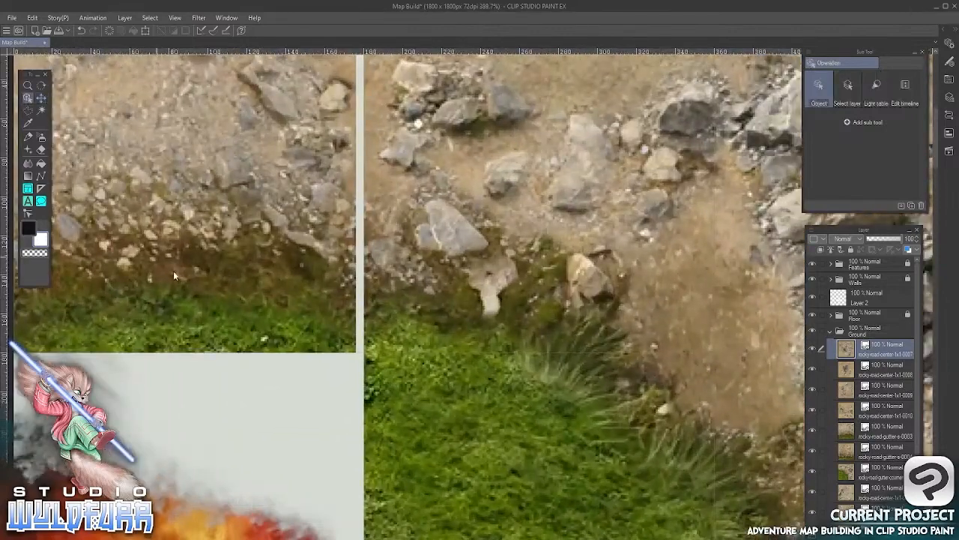
{"action": "left_click", "coordinate": [194, 285]}
{"action": "left_click", "coordinate": [42, 98]}
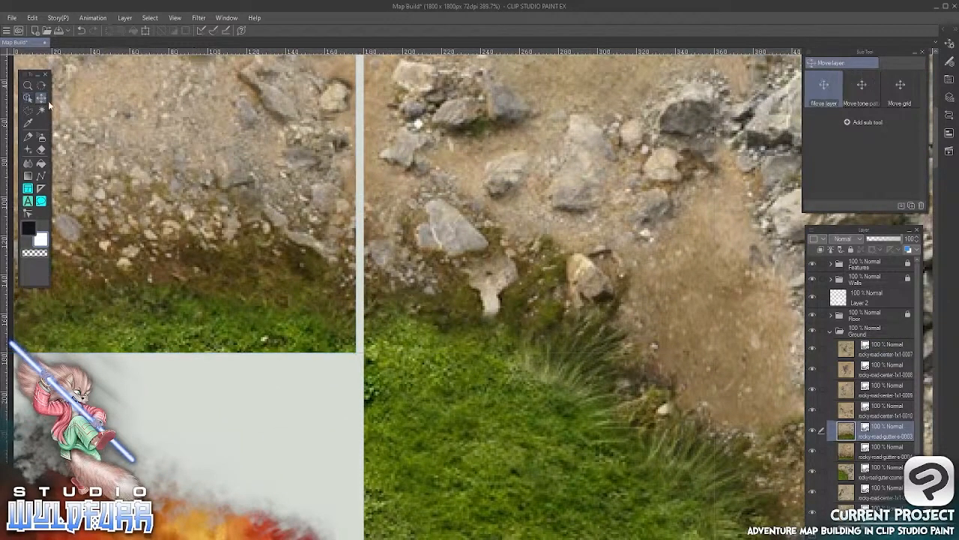
{"action": "key", "text": "Right"}
{"action": "key", "text": "Right"}
{"action": "key", "text": "Right"}
{"action": "key", "text": "Right"}
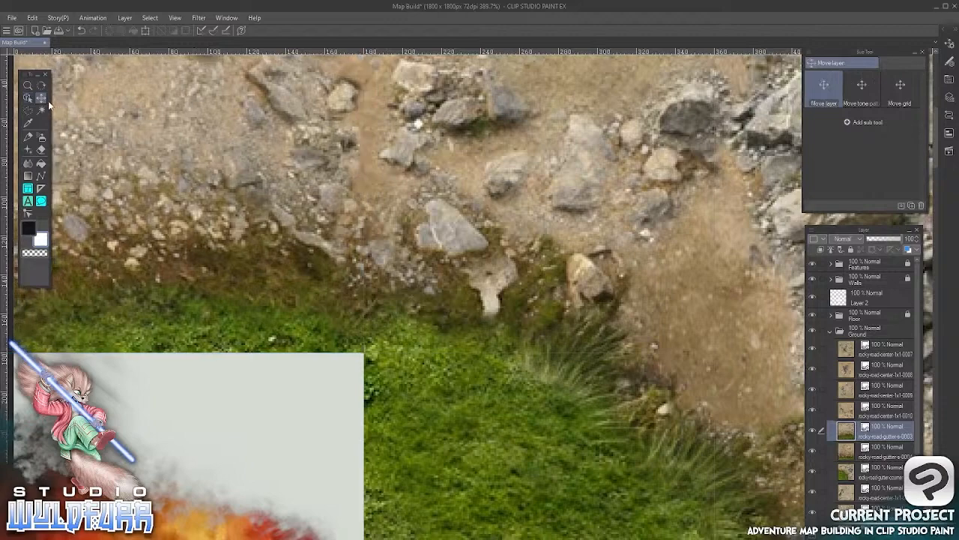
Nudge the grass-edged road tile in the map's top-right corner down and left to close its gap to the 2x2 corner tile
{"action": "scroll", "coordinate": [563, 337], "scroll_direction": "down", "scroll_amount": 4}
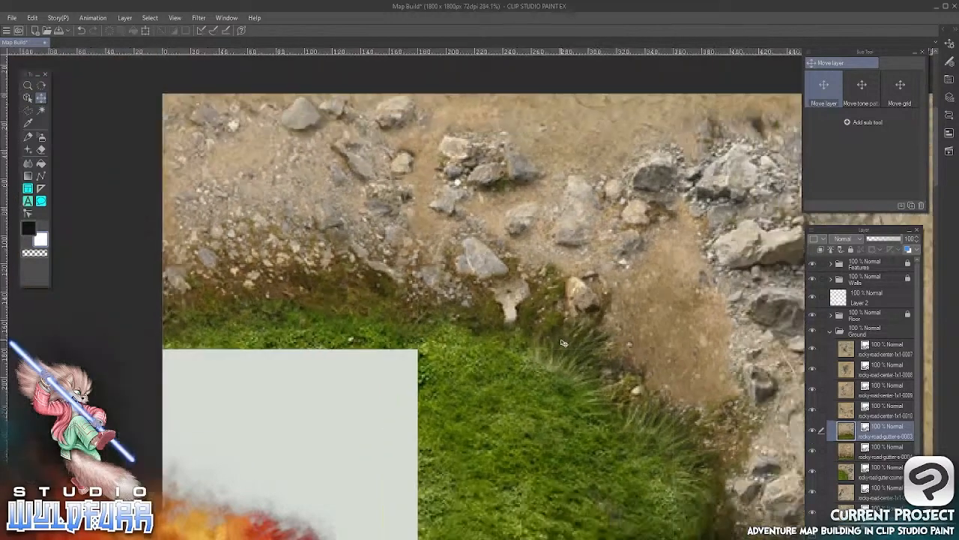
{"action": "left_click_drag", "start_coordinate": [620, 351], "coordinate": [182, 358]}
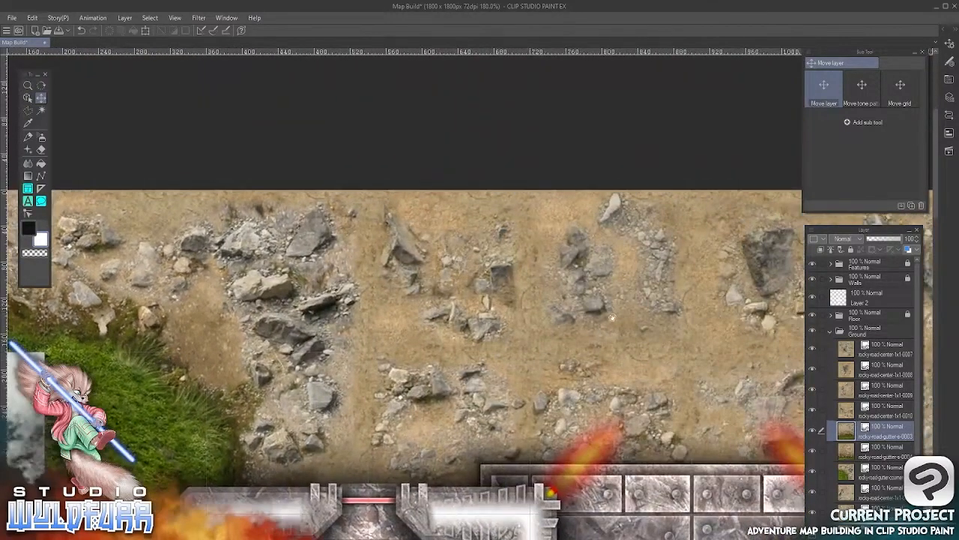
{"action": "left_click_drag", "start_coordinate": [613, 318], "coordinate": [212, 343]}
{"action": "left_click_drag", "start_coordinate": [555, 337], "coordinate": [227, 333]}
{"action": "left_click_drag", "start_coordinate": [498, 325], "coordinate": [312, 308]}
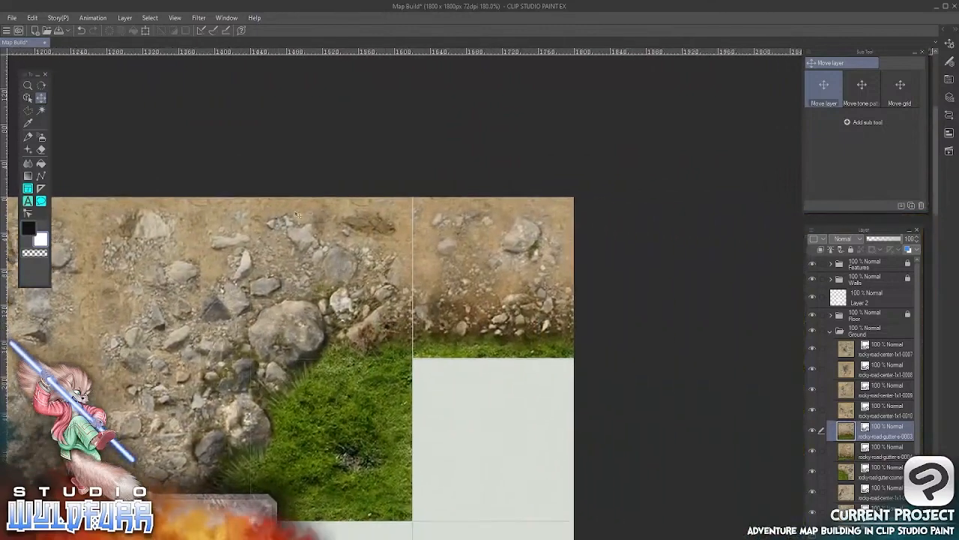
{"action": "left_click", "coordinate": [27, 98]}
{"action": "left_click", "coordinate": [443, 341]}
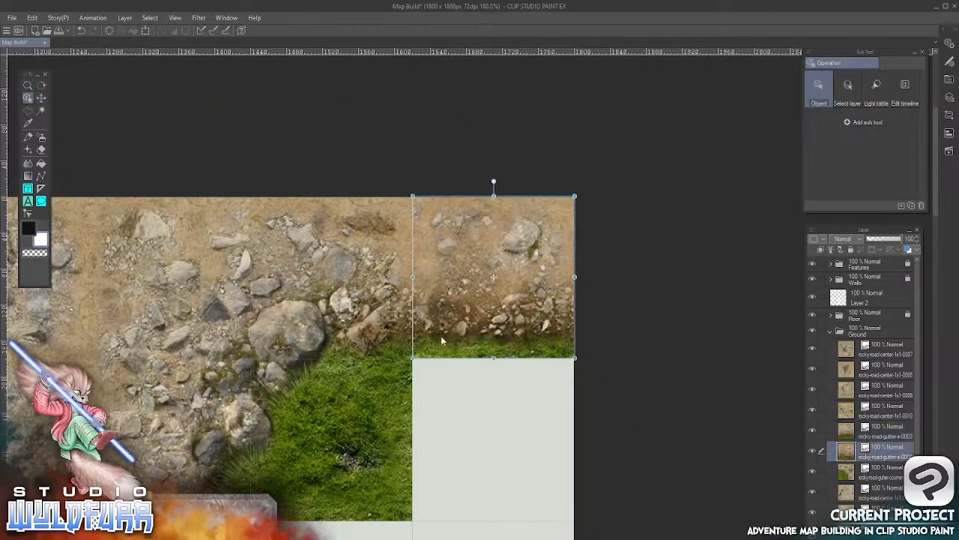
{"action": "left_click", "coordinate": [42, 98]}
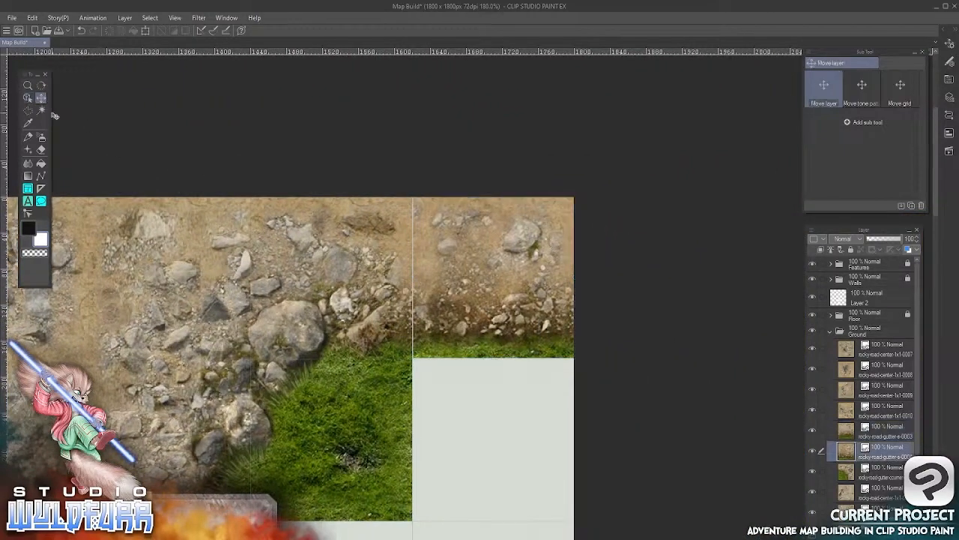
{"action": "key", "text": "Down"}
{"action": "key", "text": "Left"}
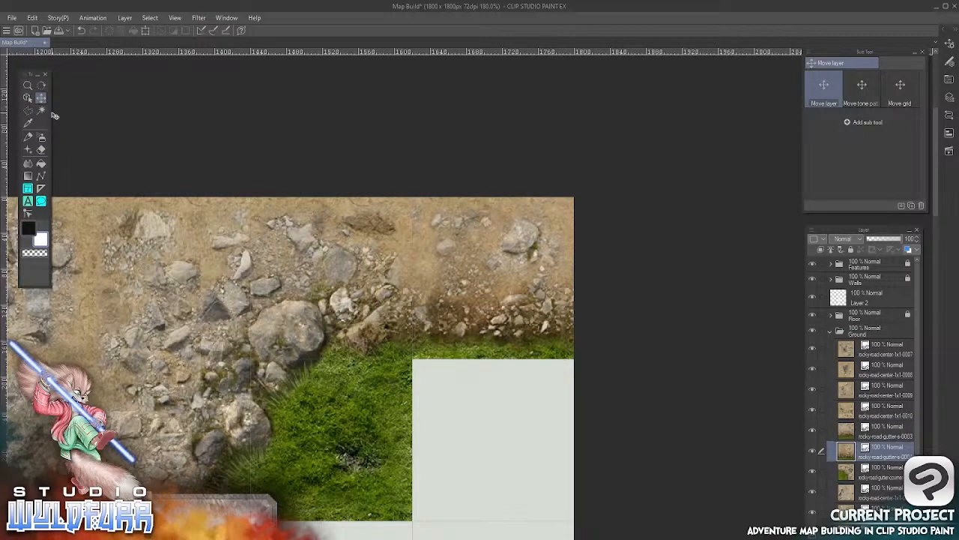
Switch to File Explorer and open the Grass Tiles - Expansion folder within the Wilderness Map Tiles Standard Version folder
{"action": "key", "text": "ctrl+alt+0"}
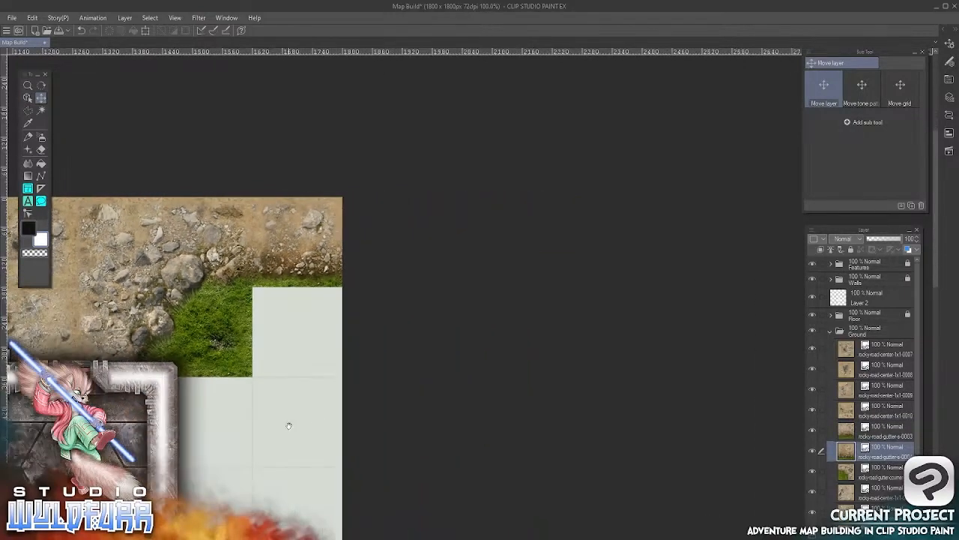
{"action": "left_click_drag", "start_coordinate": [289, 426], "coordinate": [758, 362]}
{"action": "scroll", "coordinate": [528, 392], "scroll_direction": "down", "scroll_amount": 1}
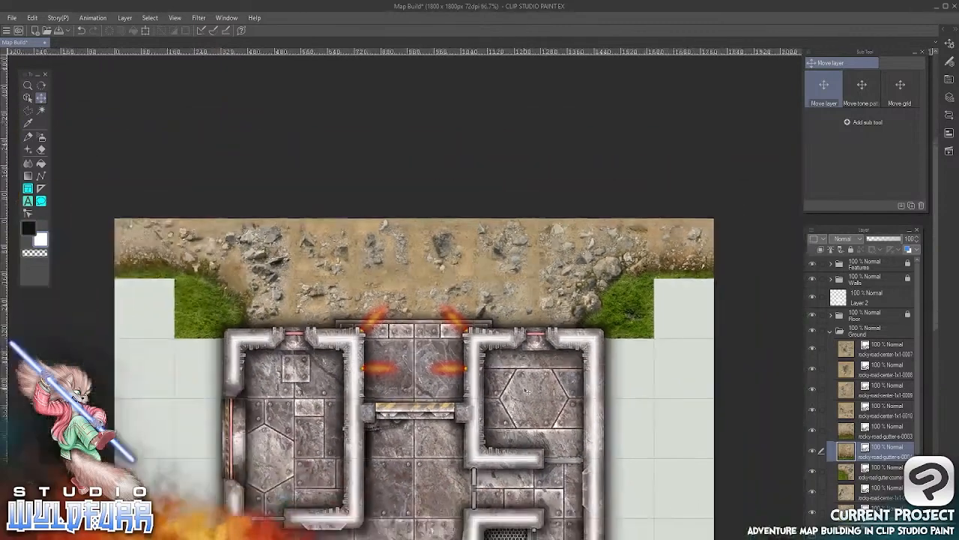
{"action": "scroll", "coordinate": [527, 392], "scroll_direction": "down", "scroll_amount": 1}
{"action": "left_click_drag", "start_coordinate": [551, 427], "coordinate": [483, 235]}
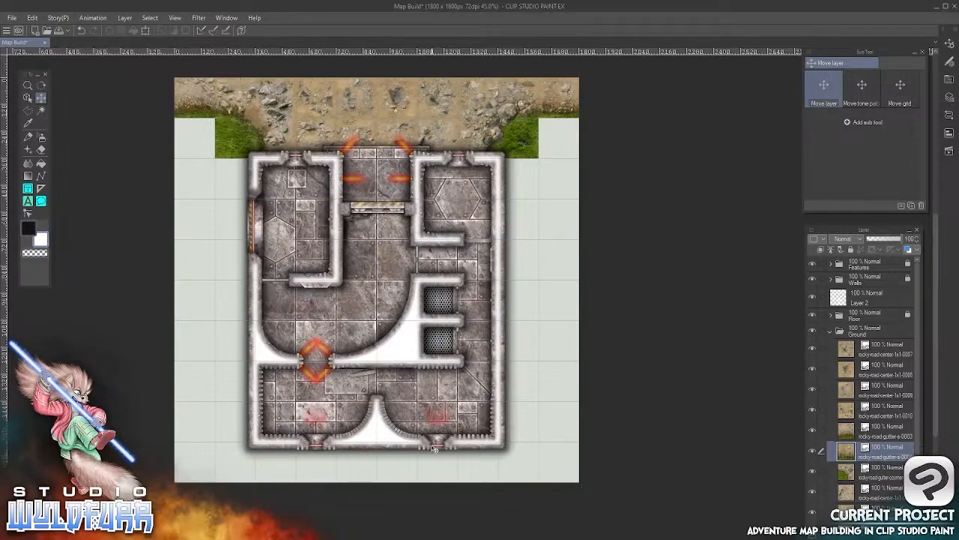
{"action": "key", "text": "alt+Tab"}
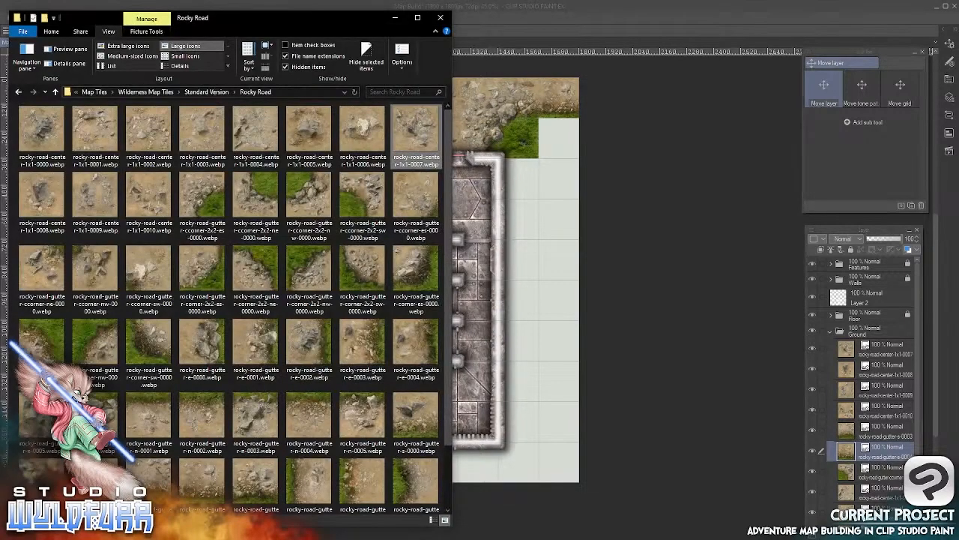
{"action": "left_click", "coordinate": [216, 92]}
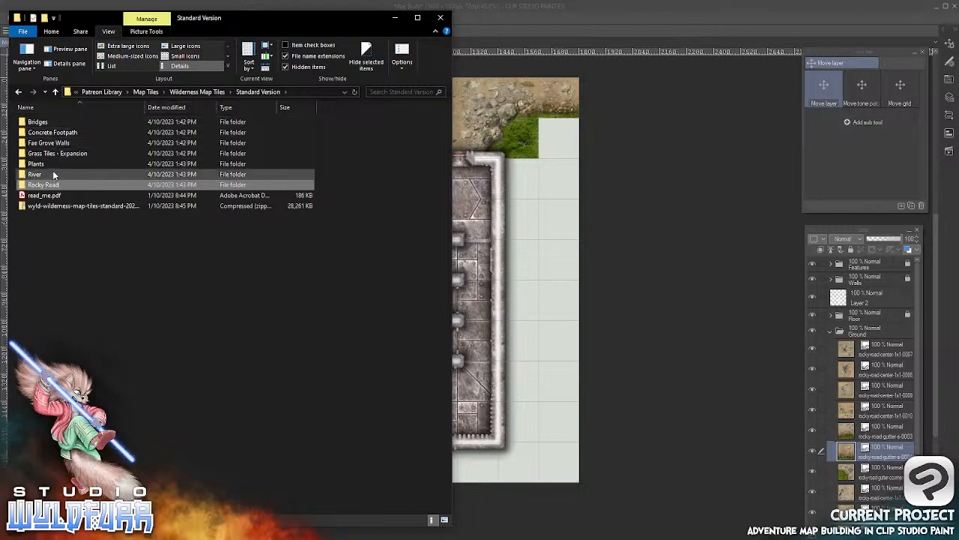
{"action": "double_click", "coordinate": [80, 154]}
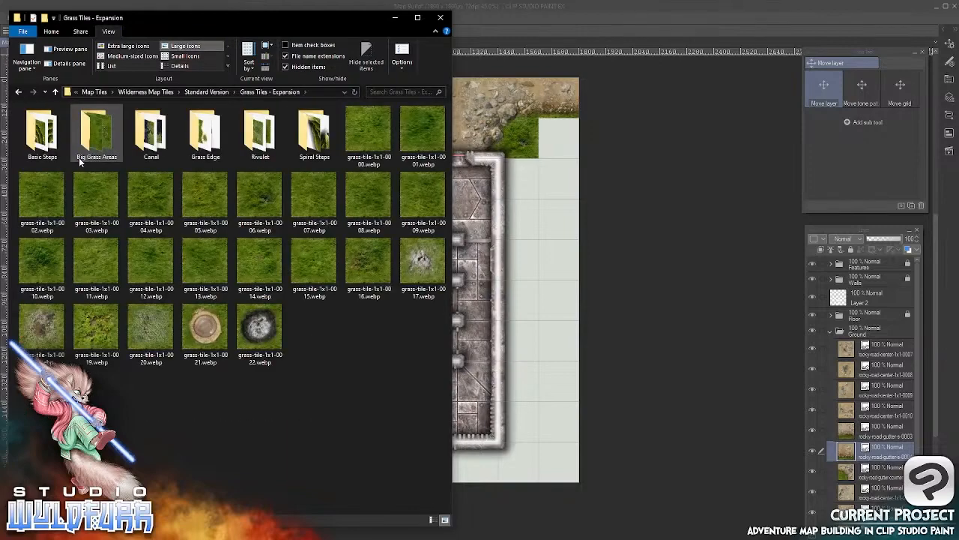
Import grass-tile-1x1-0000.webp into the Ground folder and place it in the empty square below the map's top-right road tile
{"action": "left_click", "coordinate": [367, 129]}
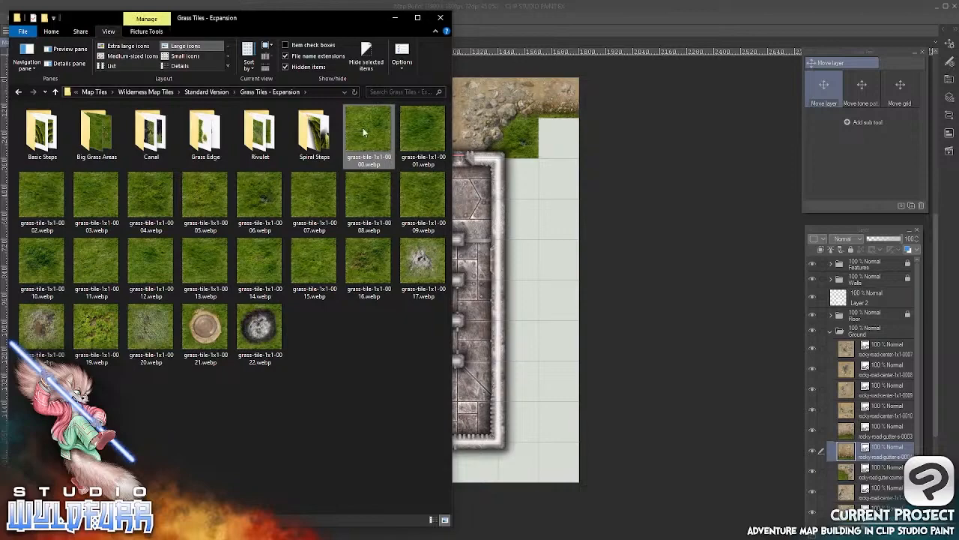
{"action": "left_click_drag", "start_coordinate": [363, 127], "coordinate": [851, 345]}
{"action": "left_click", "coordinate": [554, 20]}
{"action": "left_click", "coordinate": [41, 99]}
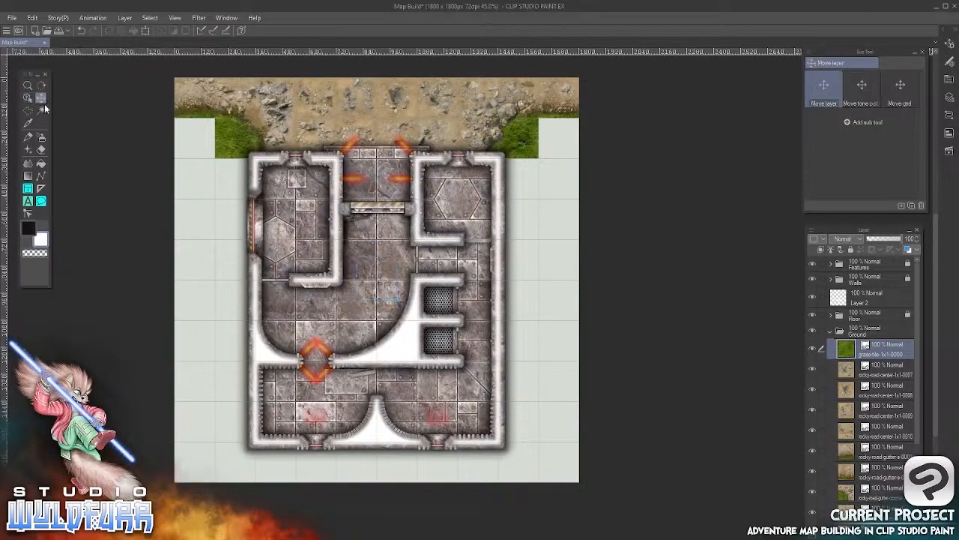
{"action": "left_click_drag", "start_coordinate": [384, 357], "coordinate": [562, 224]}
Import grass-tile-1x1-0001.webp into the Ground folder and place it in the empty square below the map's top-left road tile
{"action": "key", "text": "alt+Tab"}
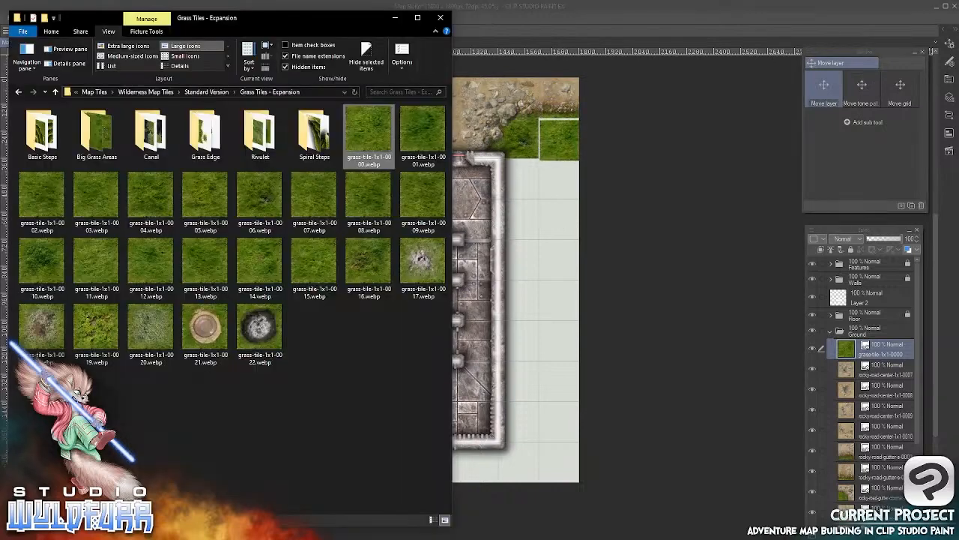
{"action": "left_click_drag", "start_coordinate": [416, 125], "coordinate": [850, 346]}
{"action": "left_click", "coordinate": [634, 13]}
{"action": "left_click", "coordinate": [41, 97]}
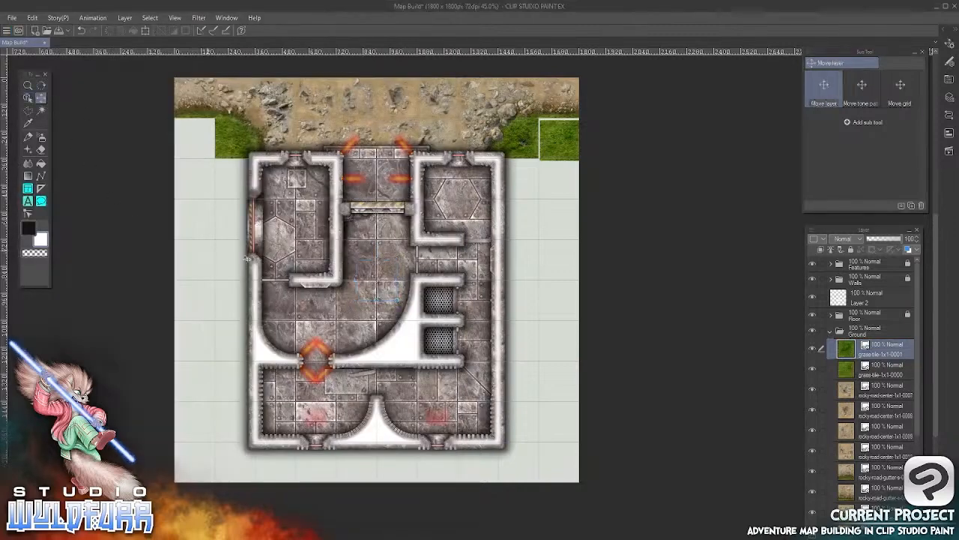
{"action": "left_click_drag", "start_coordinate": [416, 303], "coordinate": [227, 175]}
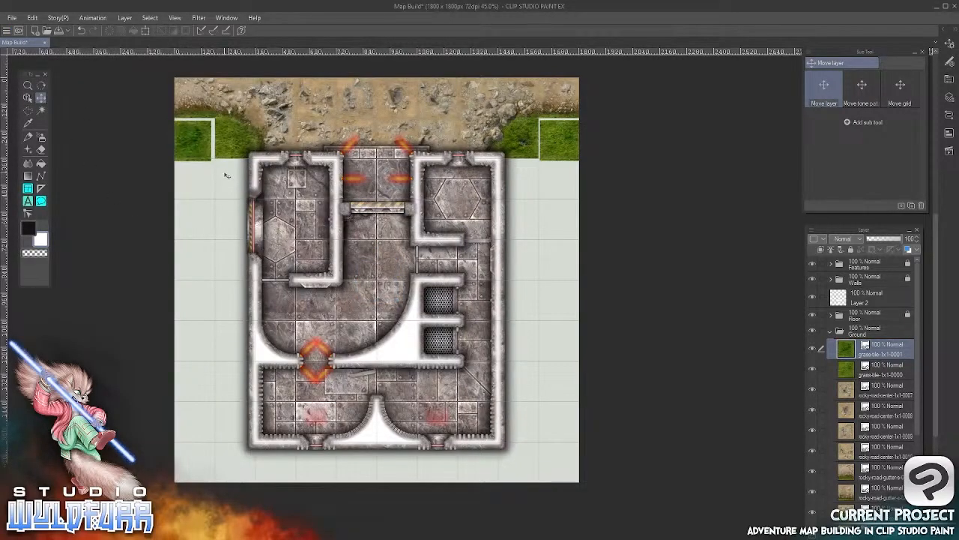
Import big-grass-areas-2x2-0000.webp from the Big Grass Areas folder into Ground and place it along the map's left edge, directly below the 1x1 grass tile
{"action": "key", "text": "alt+Tab"}
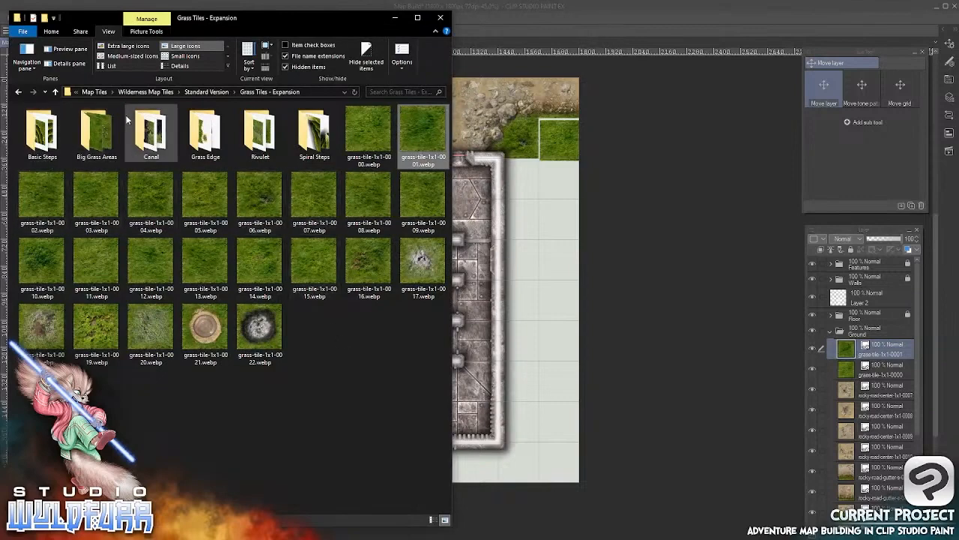
{"action": "left_click", "coordinate": [104, 131]}
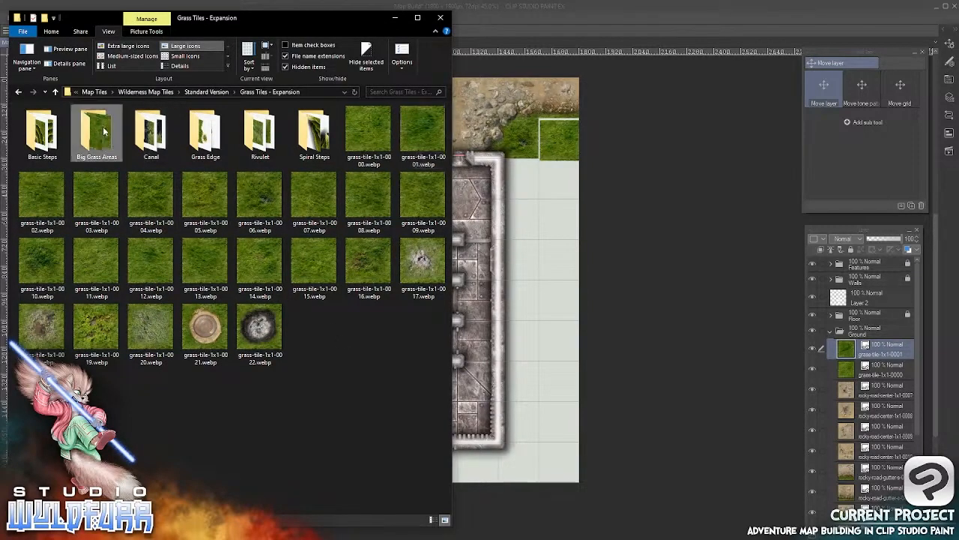
{"action": "double_click", "coordinate": [104, 134]}
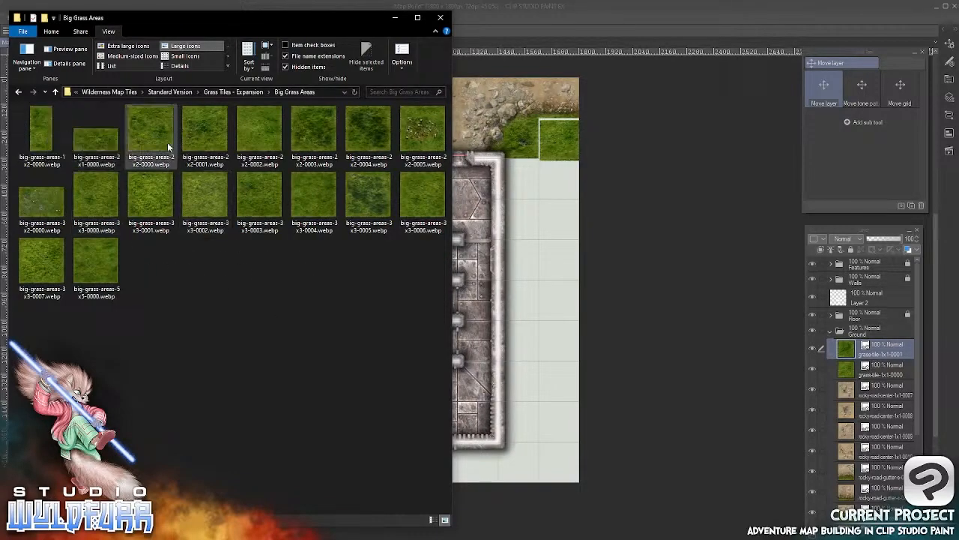
{"action": "left_click_drag", "start_coordinate": [144, 120], "coordinate": [858, 345]}
{"action": "left_click", "coordinate": [597, 16]}
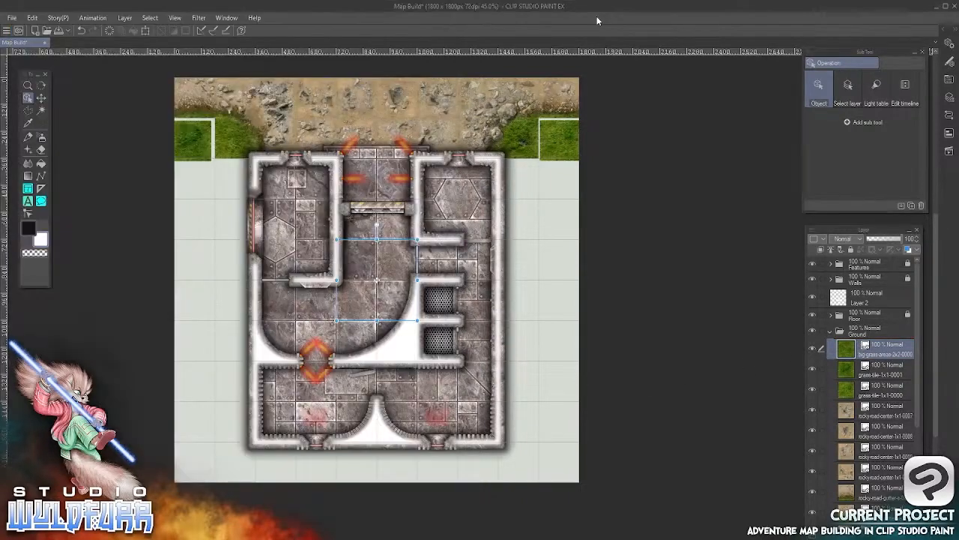
{"action": "left_click_drag", "start_coordinate": [413, 279], "coordinate": [260, 187]}
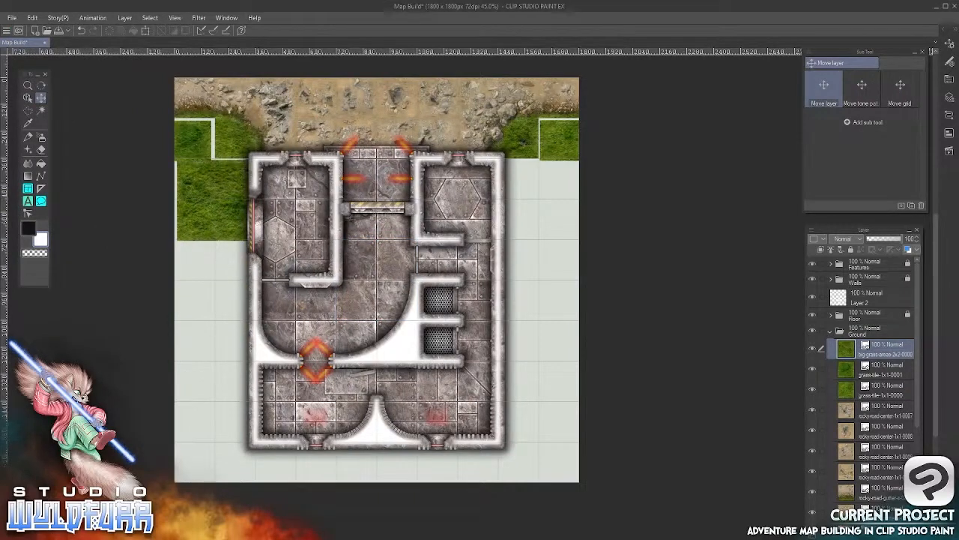
Import big-grass-areas-2x2-0001.webp into the Ground folder and place it on the map's left edge, directly below the first 2x2 grass tile
{"action": "key", "text": "alt+Tab"}
{"action": "left_click", "coordinate": [205, 131]}
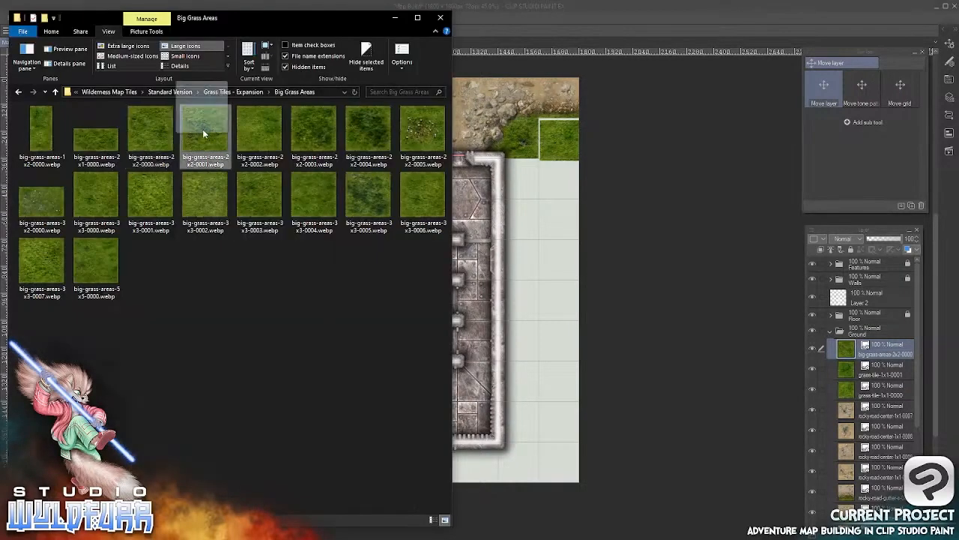
{"action": "left_click_drag", "start_coordinate": [203, 129], "coordinate": [855, 347]}
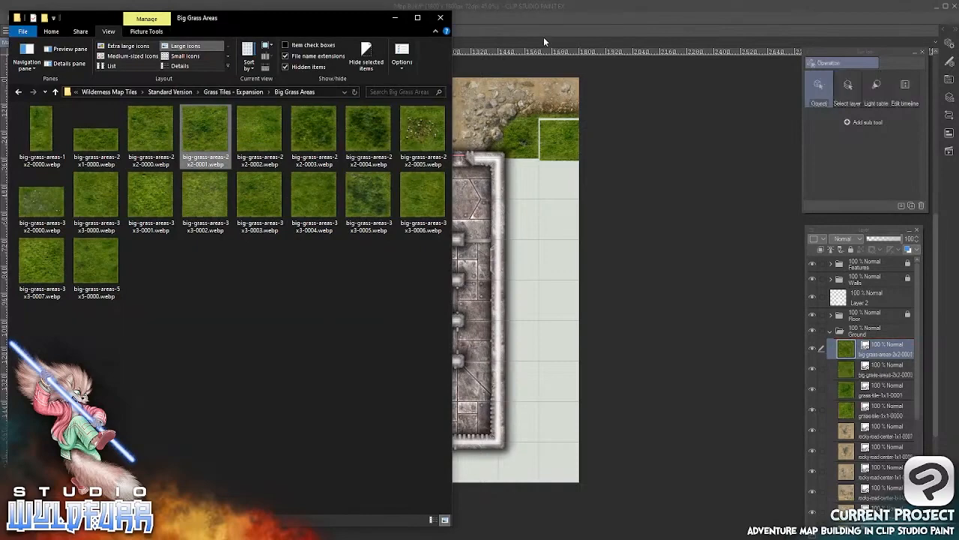
{"action": "left_click", "coordinate": [538, 15]}
{"action": "left_click", "coordinate": [42, 98]}
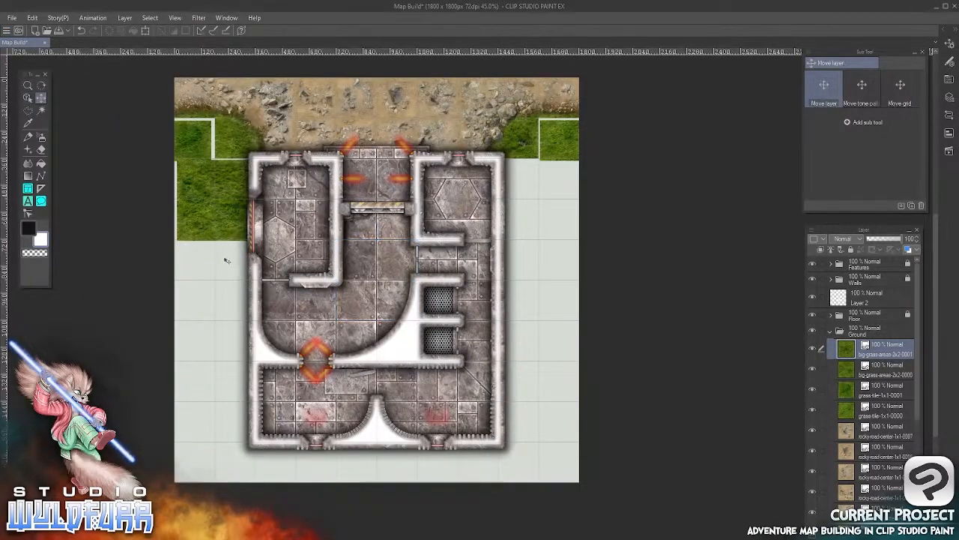
{"action": "left_click_drag", "start_coordinate": [411, 367], "coordinate": [248, 366]}
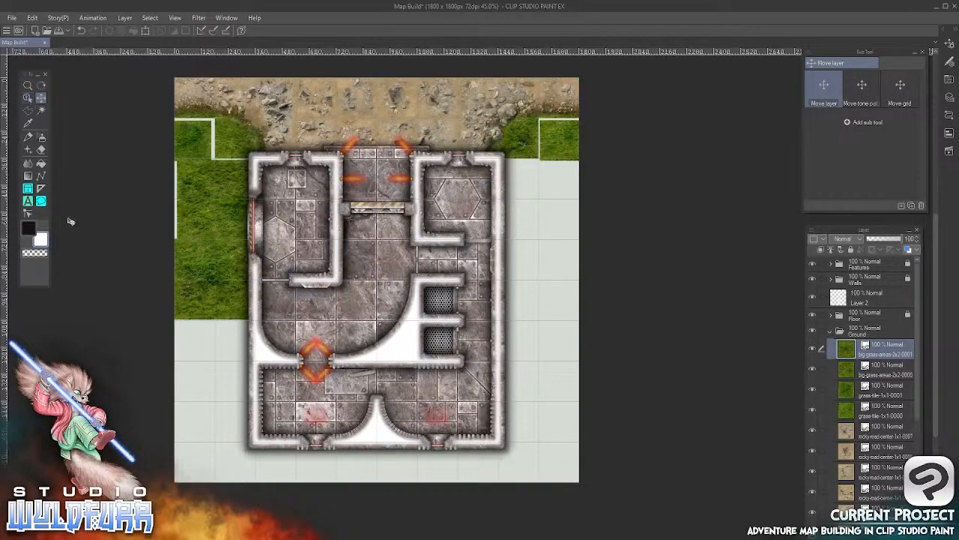
Import big-grass-areas-2x2-0002.webp into Ground and place it on the map's left edge, directly below the second 2x2 grass tile
{"action": "key", "text": "alt+Tab"}
{"action": "left_click_drag", "start_coordinate": [268, 119], "coordinate": [673, 378]}
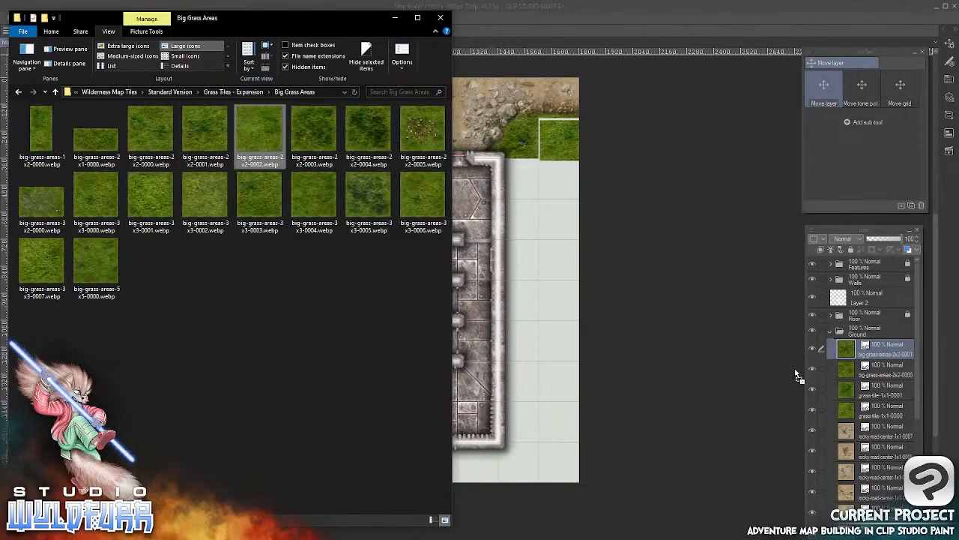
{"action": "left_click_drag", "start_coordinate": [797, 375], "coordinate": [874, 351]}
{"action": "left_click", "coordinate": [492, 54]}
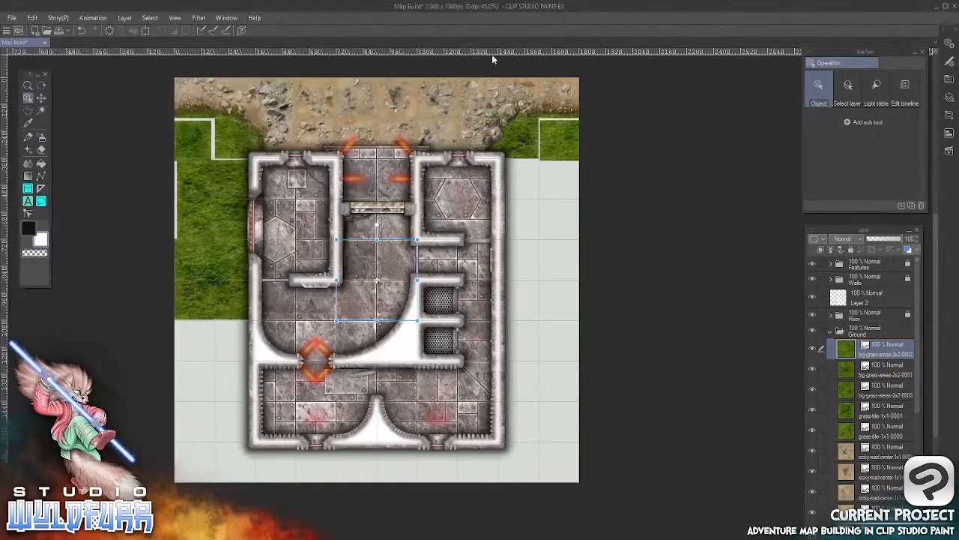
{"action": "left_click", "coordinate": [40, 97]}
{"action": "left_click_drag", "start_coordinate": [382, 279], "coordinate": [223, 355]}
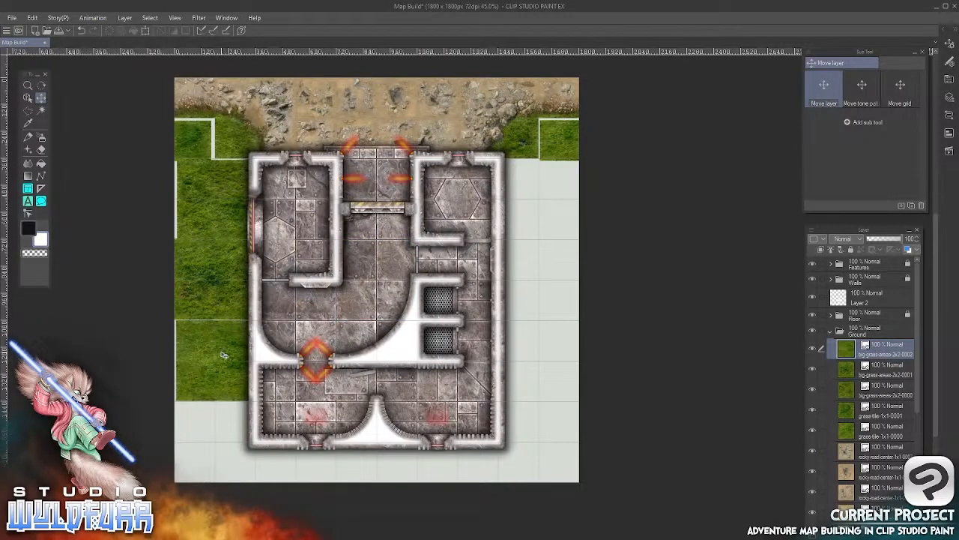
Import big-grass-areas-2x2-0003.webp into Ground and place it in the map's bottom-left corner
{"action": "key", "text": "alt+Tab"}
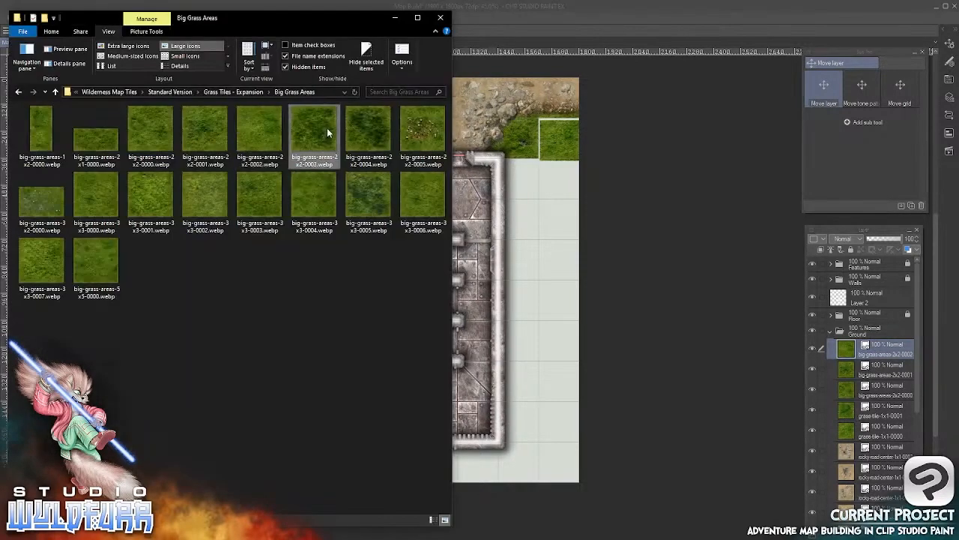
{"action": "left_click_drag", "start_coordinate": [313, 129], "coordinate": [844, 343]}
{"action": "left_click", "coordinate": [549, 89]}
{"action": "left_click", "coordinate": [41, 97]}
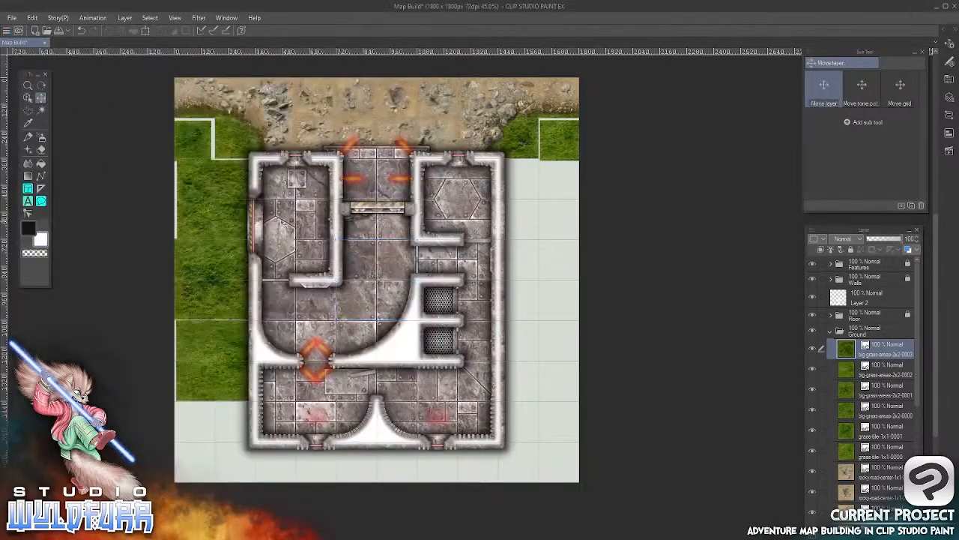
{"action": "left_click_drag", "start_coordinate": [298, 446], "coordinate": [283, 360]}
Import big-grass-areas-2x2-0004.webp into Ground and place it on the map's right edge, directly below the 1x1 grass tile
{"action": "key", "text": "alt+Tab"}
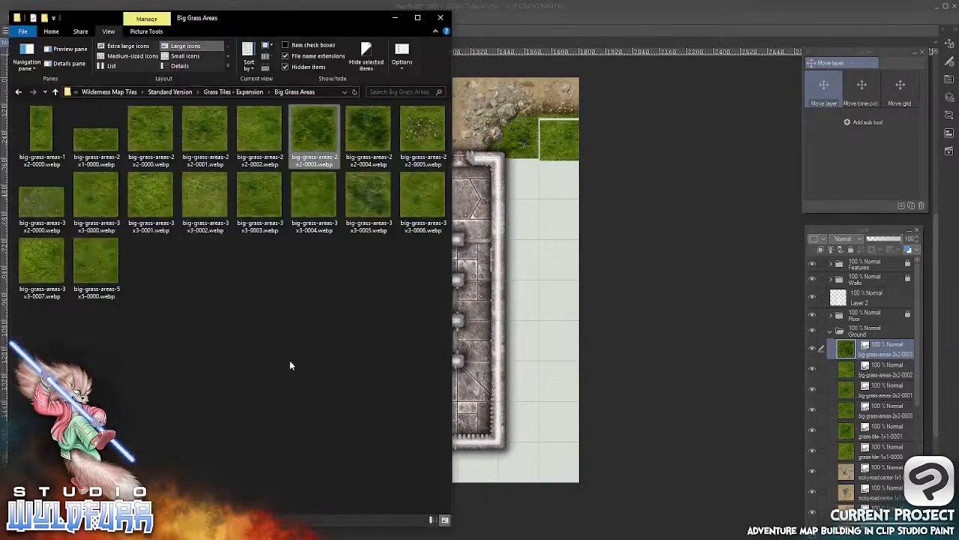
{"action": "left_click_drag", "start_coordinate": [368, 121], "coordinate": [754, 377]}
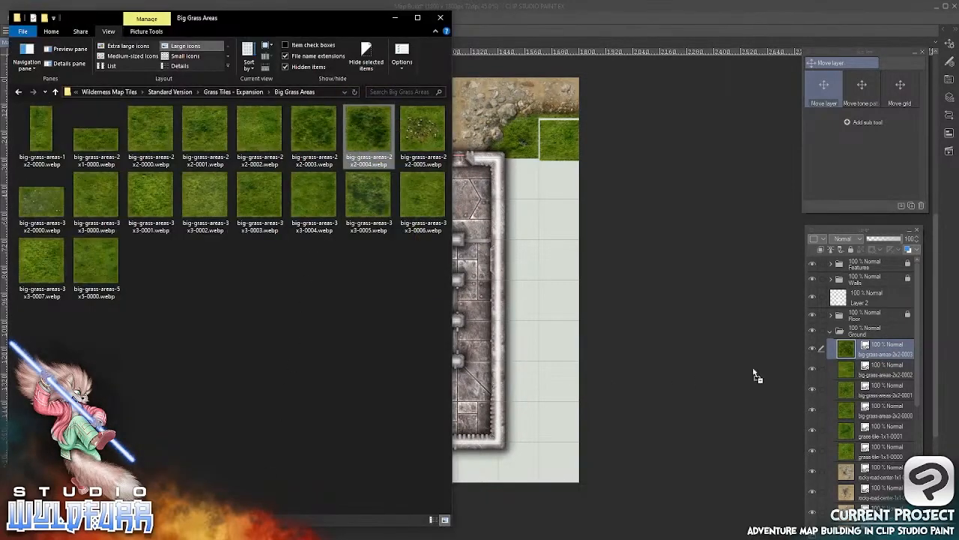
{"action": "left_click", "coordinate": [569, 24]}
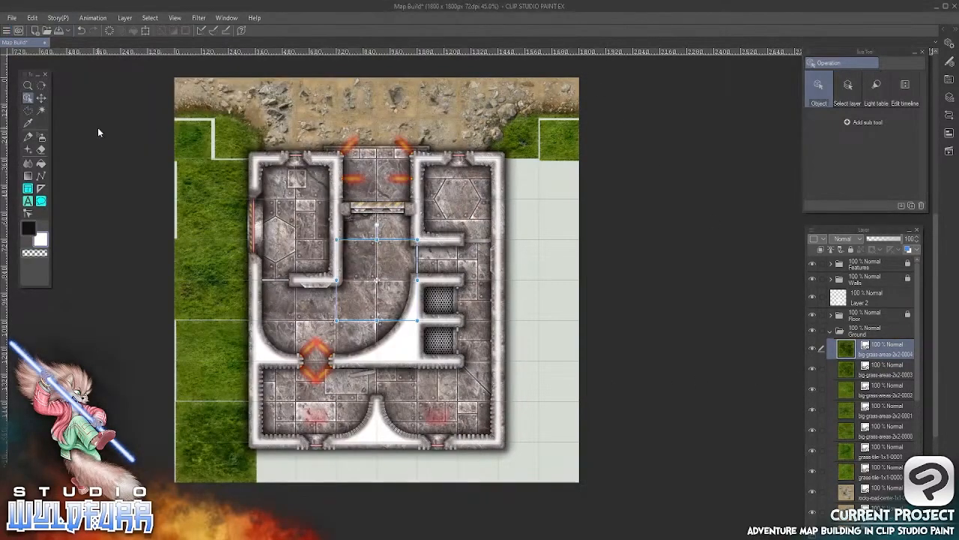
{"action": "left_click", "coordinate": [40, 97]}
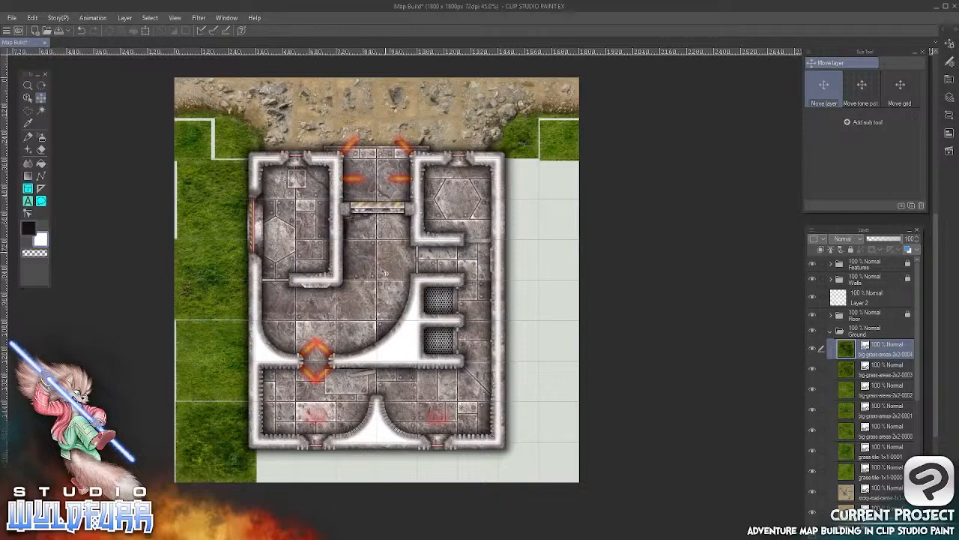
{"action": "left_click_drag", "start_coordinate": [232, 440], "coordinate": [556, 229]}
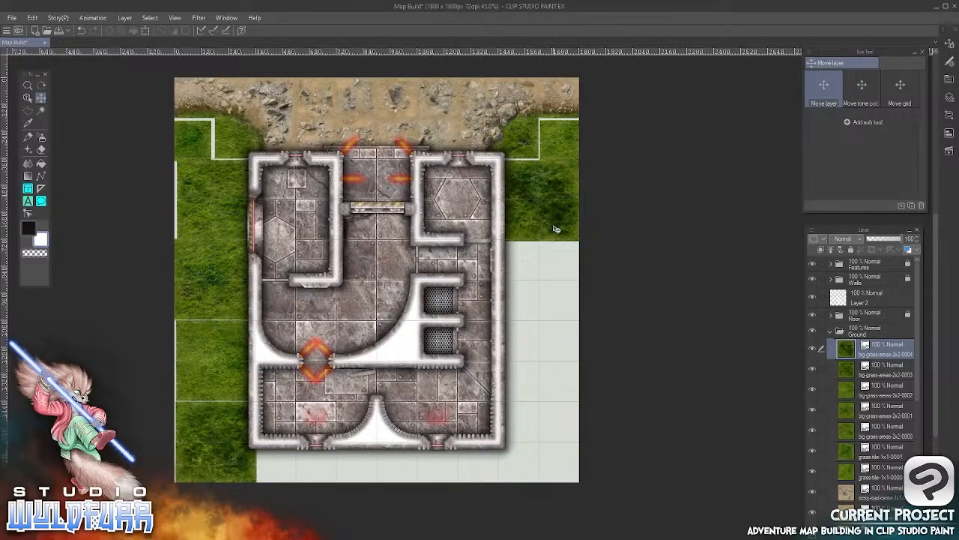
Import big-grass-areas-2x2-0005.webp into Ground and place it on the map's right edge, directly below the 2x2-0004 grass tile
{"action": "key", "text": "alt+Tab"}
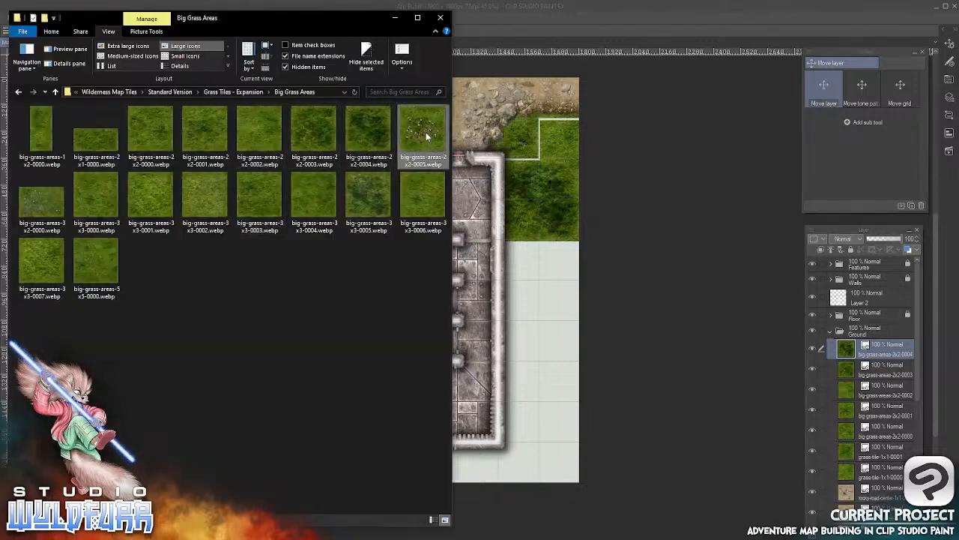
{"action": "left_click_drag", "start_coordinate": [425, 136], "coordinate": [852, 341]}
{"action": "left_click", "coordinate": [588, 20]}
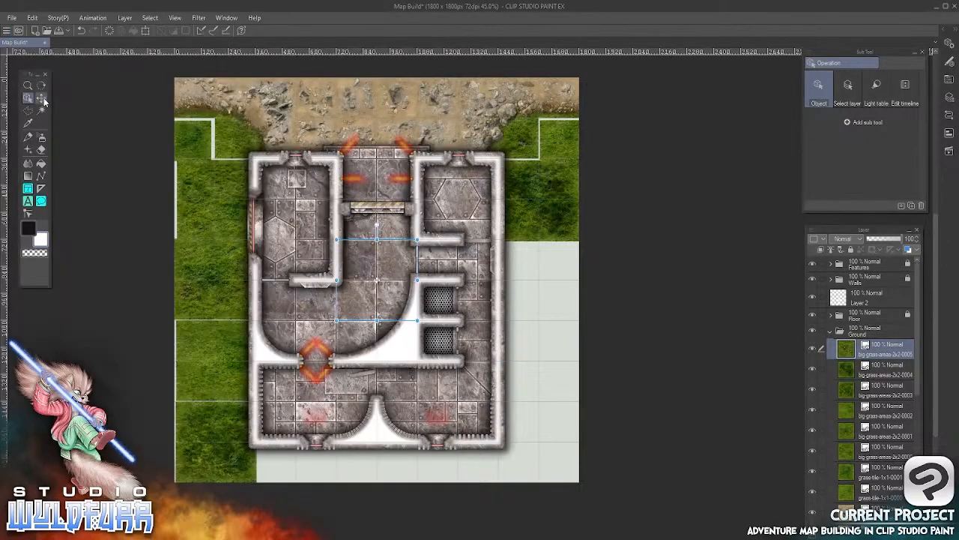
{"action": "left_click_drag", "start_coordinate": [372, 268], "coordinate": [546, 268]}
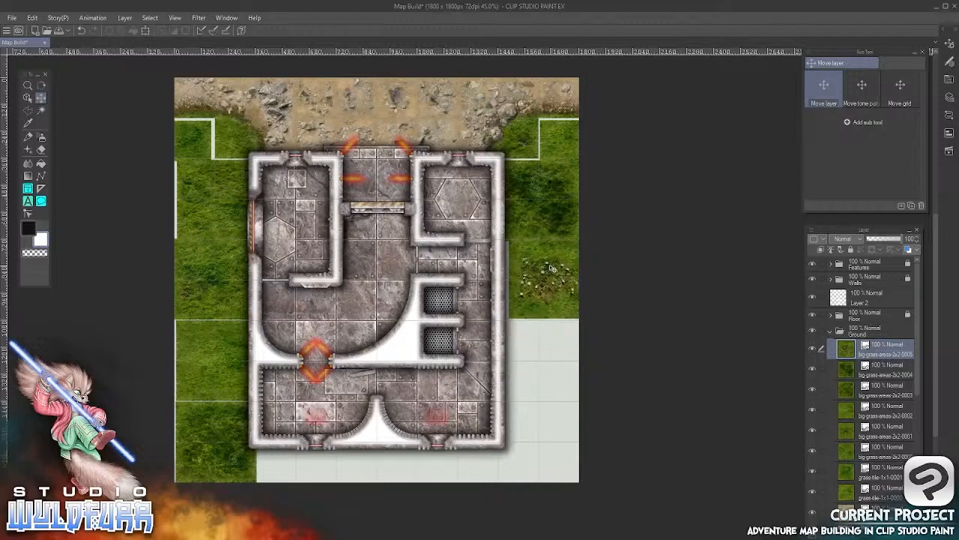
Import big-grass-areas-2x2-0000.webp again into Ground and place it on the map's right edge, directly below the flowered grass tile
{"action": "key", "text": "alt+Tab"}
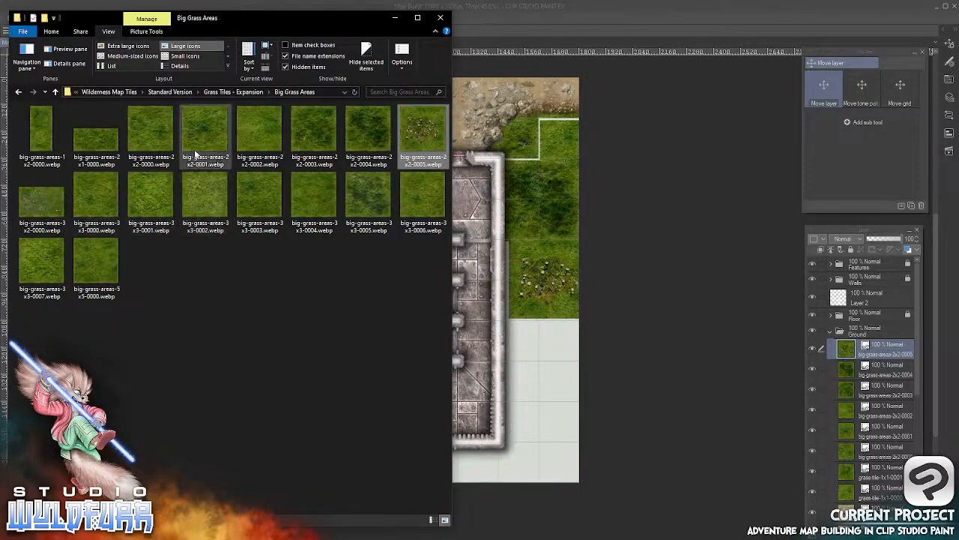
{"action": "left_click_drag", "start_coordinate": [151, 132], "coordinate": [856, 343]}
{"action": "left_click", "coordinate": [592, 24]}
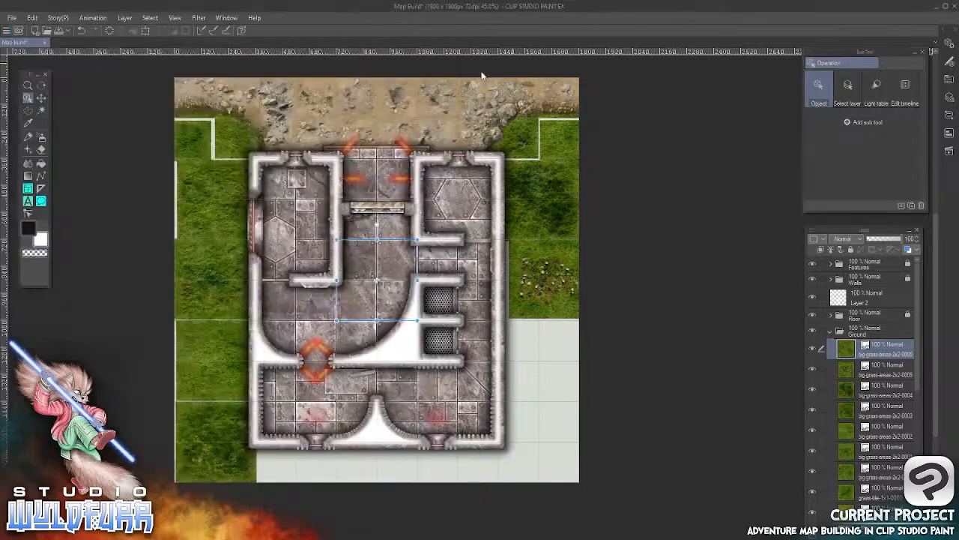
{"action": "left_click", "coordinate": [42, 98]}
{"action": "left_click_drag", "start_coordinate": [458, 340], "coordinate": [584, 392]}
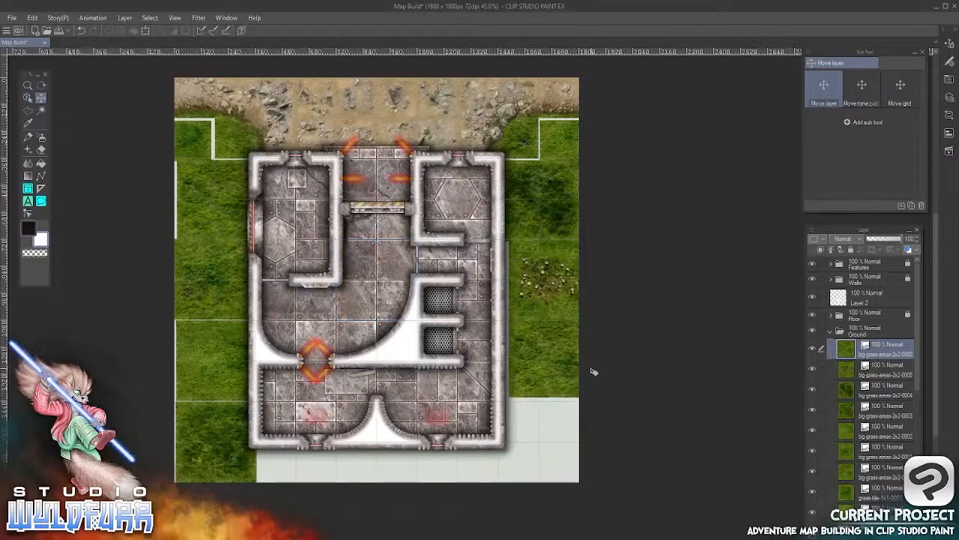
Import big-grass-areas-3x2-0000.webp into Ground and place it along the map's bottom edge beside the bottom-left corner tile, partly beyond the canvas
{"action": "key", "text": "alt+Tab"}
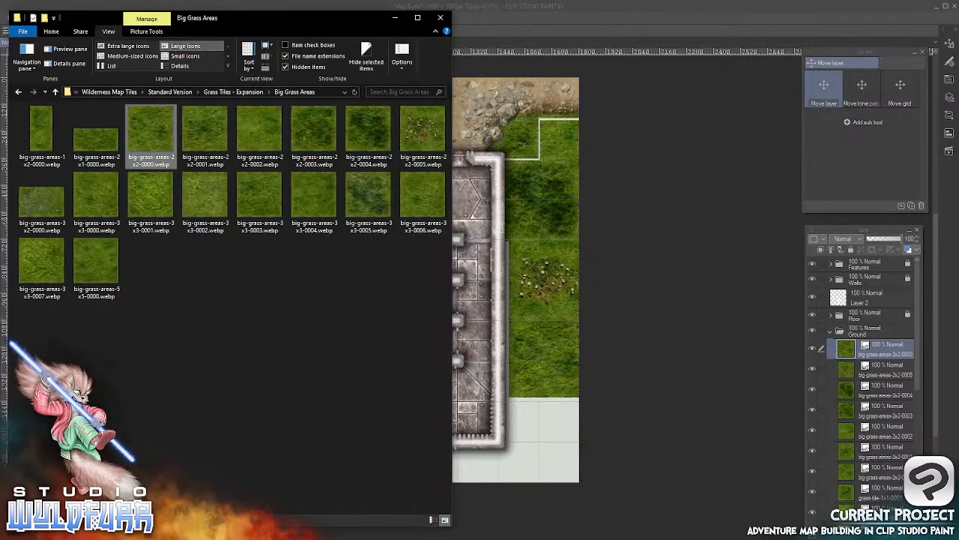
{"action": "left_click", "coordinate": [42, 204]}
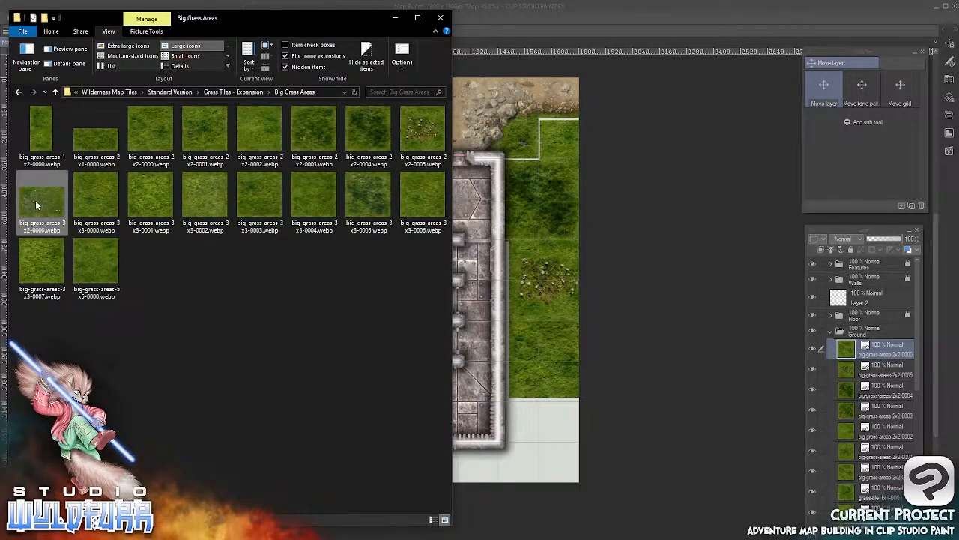
{"action": "left_click_drag", "start_coordinate": [35, 200], "coordinate": [842, 346]}
{"action": "left_click", "coordinate": [611, 127]}
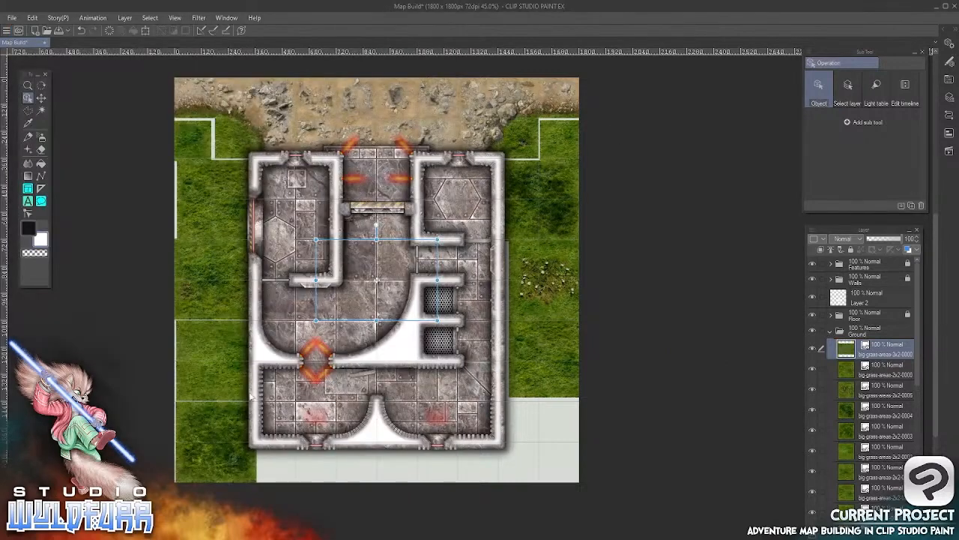
{"action": "key", "text": "k"}
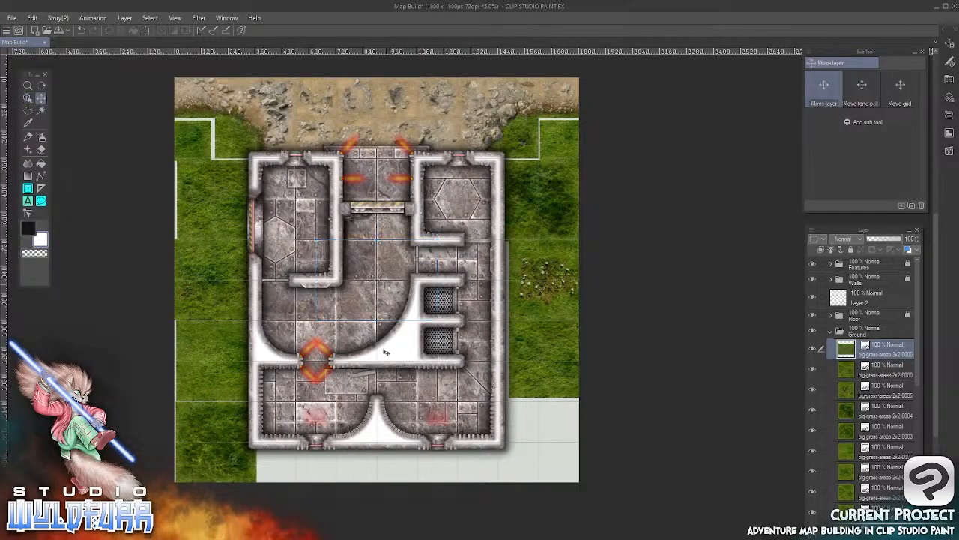
{"action": "left_click_drag", "start_coordinate": [385, 349], "coordinate": [364, 489]}
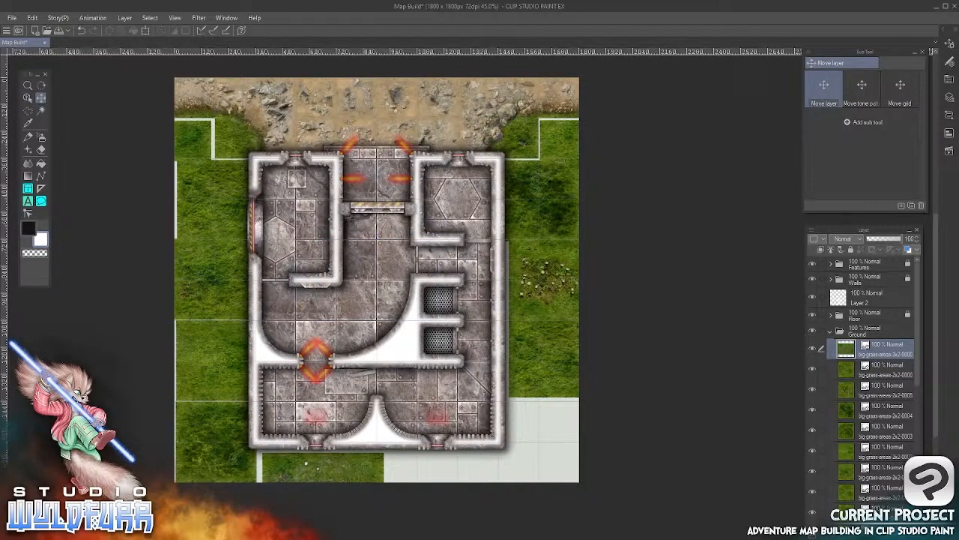
Import big-grass-areas-2x1-0000.webp into Ground and place it along the map's bottom edge, directly right of the 3x2 grass tile
{"action": "key", "text": "alt+Tab"}
{"action": "left_click", "coordinate": [110, 144]}
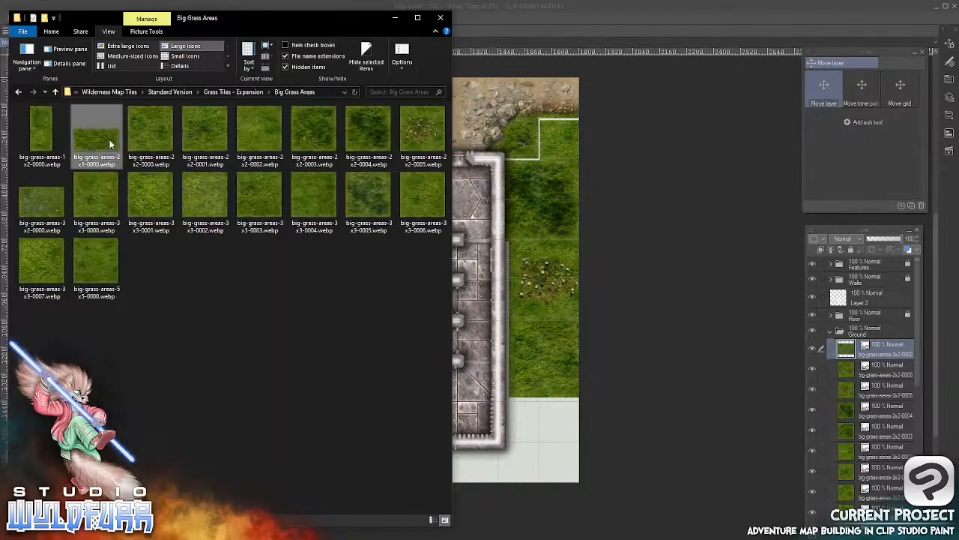
{"action": "left_click_drag", "start_coordinate": [92, 138], "coordinate": [851, 341]}
{"action": "left_click", "coordinate": [611, 28]}
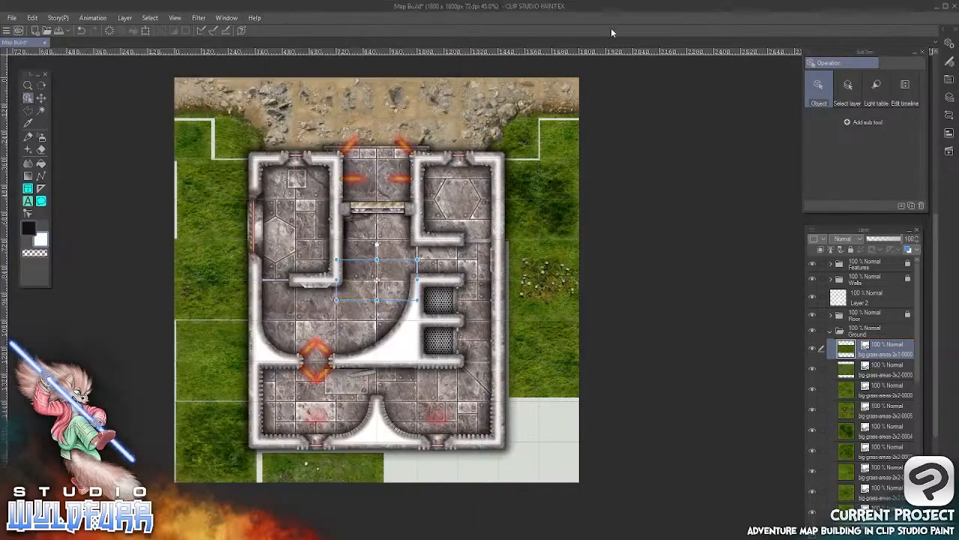
{"action": "left_click", "coordinate": [43, 98]}
{"action": "left_click_drag", "start_coordinate": [390, 441], "coordinate": [435, 487]}
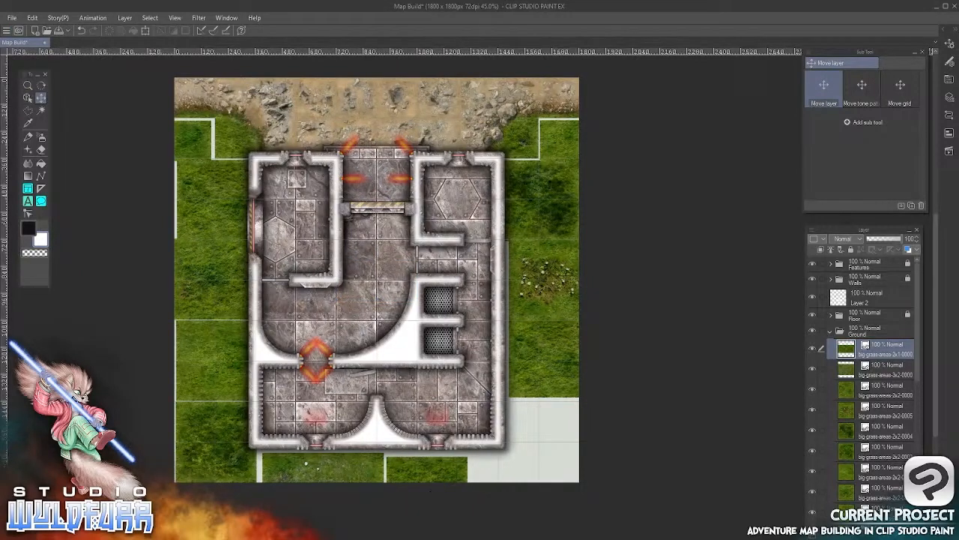
Import big-grass-areas-3x2-0000.webp again into Ground and place it over the remaining empty area in the map's bottom-right corner
{"action": "key", "text": "alt+Tab"}
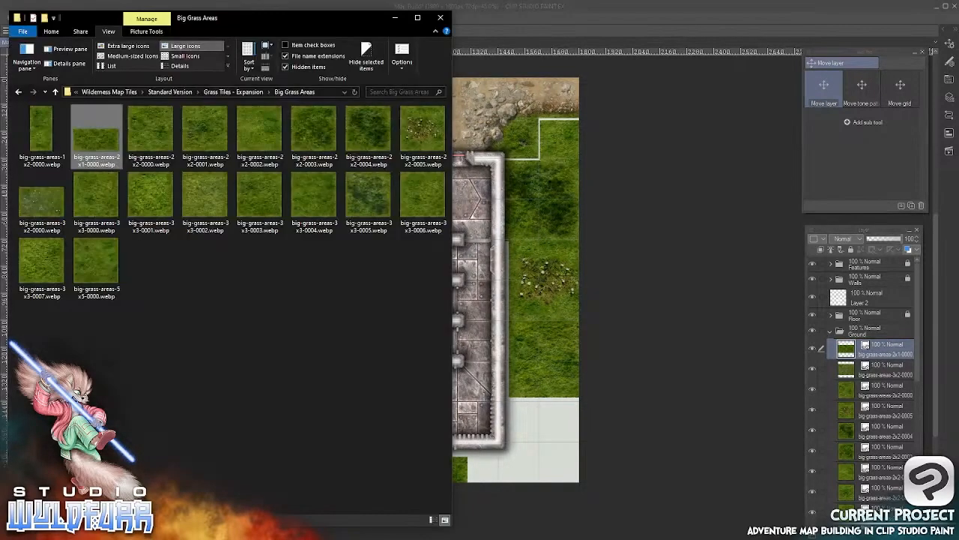
{"action": "left_click", "coordinate": [44, 207]}
{"action": "left_click_drag", "start_coordinate": [31, 207], "coordinate": [853, 346]}
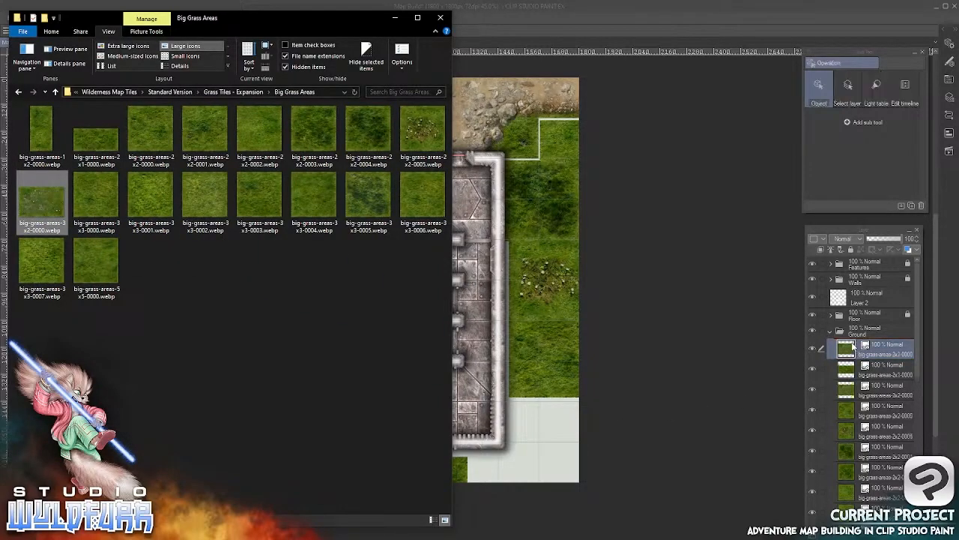
{"action": "left_click", "coordinate": [595, 26]}
{"action": "left_click", "coordinate": [41, 98]}
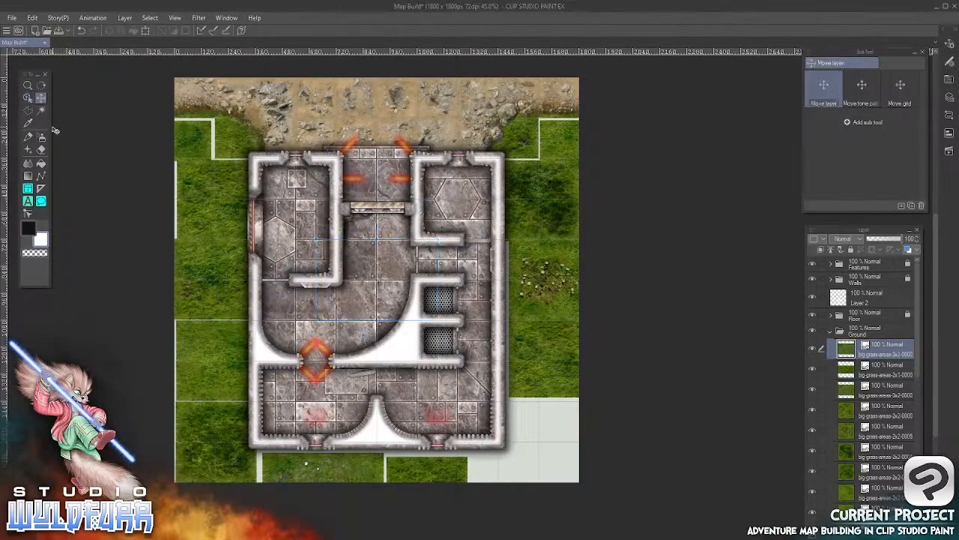
{"action": "left_click_drag", "start_coordinate": [421, 281], "coordinate": [566, 447]}
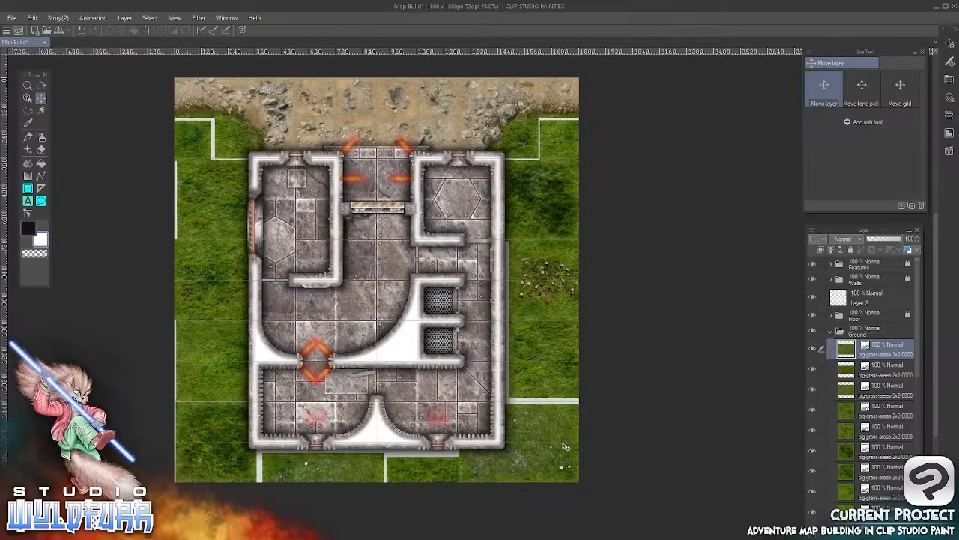
Move the small square grass tile at the map's upper-left edge up and right to close the gaps around it
{"action": "scroll", "coordinate": [220, 165], "scroll_direction": "up", "scroll_amount": 6}
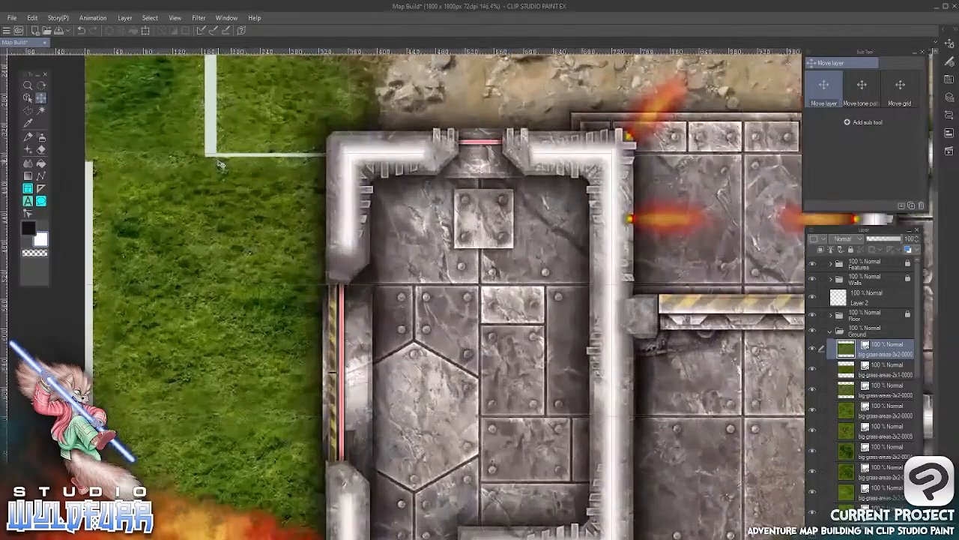
{"action": "left_click_drag", "start_coordinate": [212, 164], "coordinate": [378, 375]}
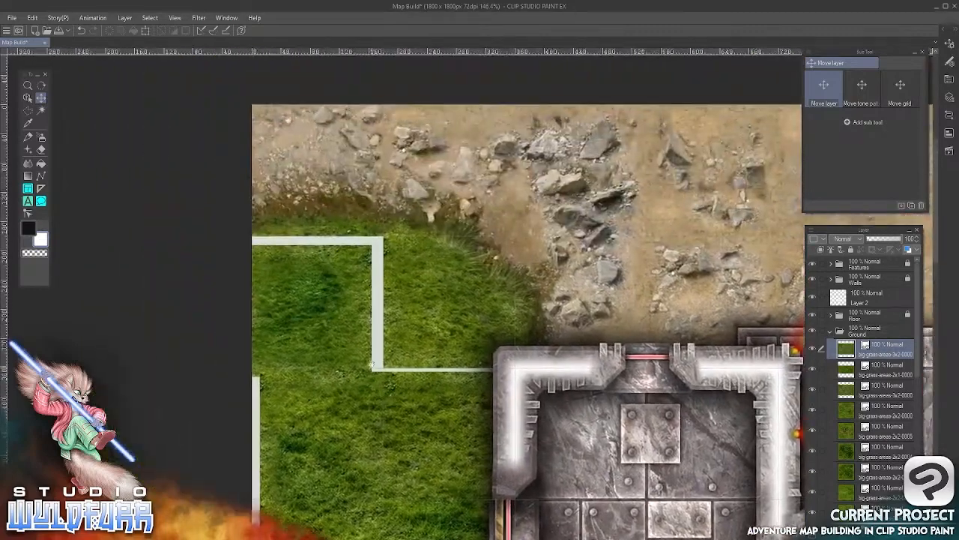
{"action": "scroll", "coordinate": [387, 282], "scroll_direction": "up", "scroll_amount": 1}
{"action": "scroll", "coordinate": [387, 282], "scroll_direction": "up", "scroll_amount": 1}
{"action": "left_click", "coordinate": [27, 98]}
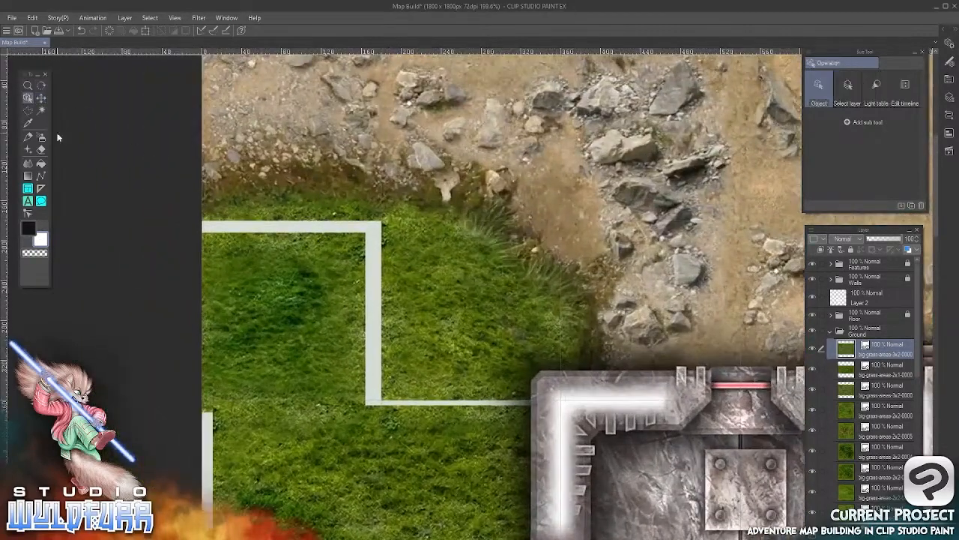
{"action": "left_click", "coordinate": [352, 318]}
{"action": "left_click_drag", "start_coordinate": [337, 325], "coordinate": [354, 314]}
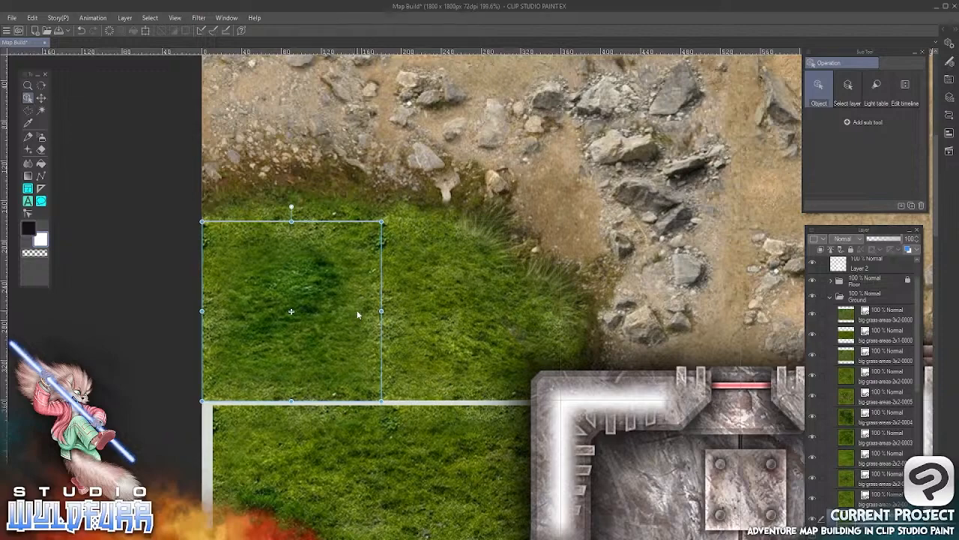
Shift the 2x2 grass tile beneath the small square tile left to the map edge and up against the tile above
{"action": "scroll", "coordinate": [428, 212], "scroll_direction": "down", "scroll_amount": 3}
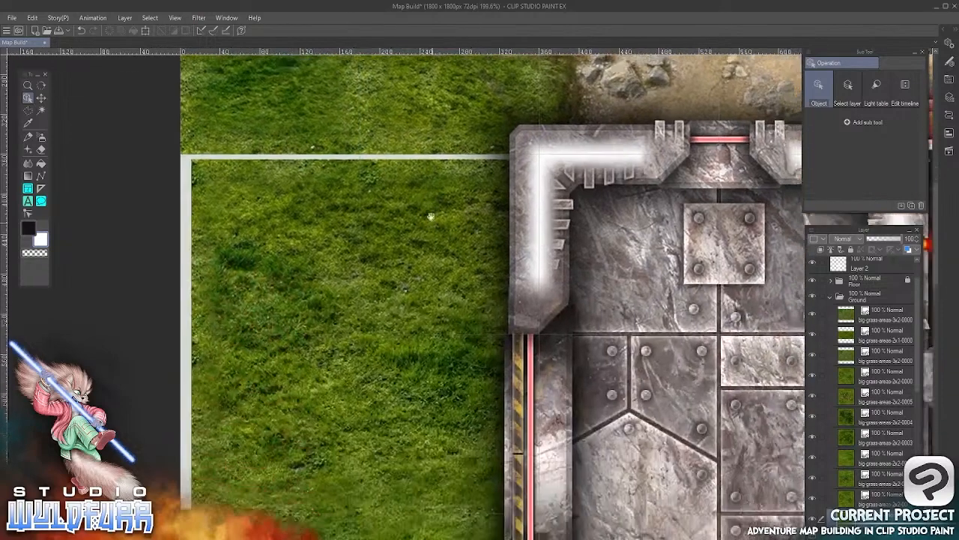
{"action": "left_click", "coordinate": [426, 214]}
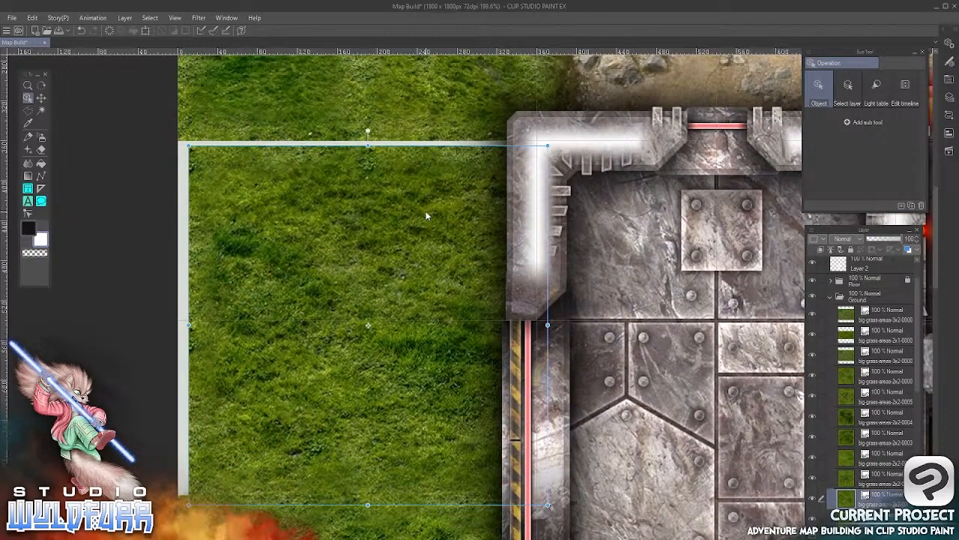
{"action": "key", "text": "Left"}
{"action": "key", "text": "Left"}
{"action": "key", "text": "Left"}
{"action": "key", "text": "Left"}
{"action": "key", "text": "Left"}
{"action": "key", "text": "Left"}
{"action": "key", "text": "Left"}
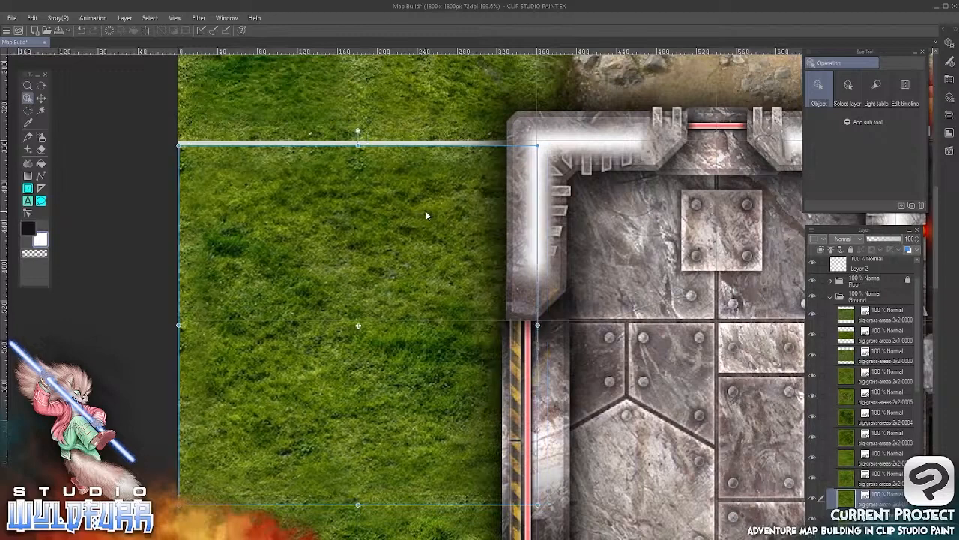
{"action": "key", "text": "Up"}
{"action": "key", "text": "Up"}
{"action": "key", "text": "Up"}
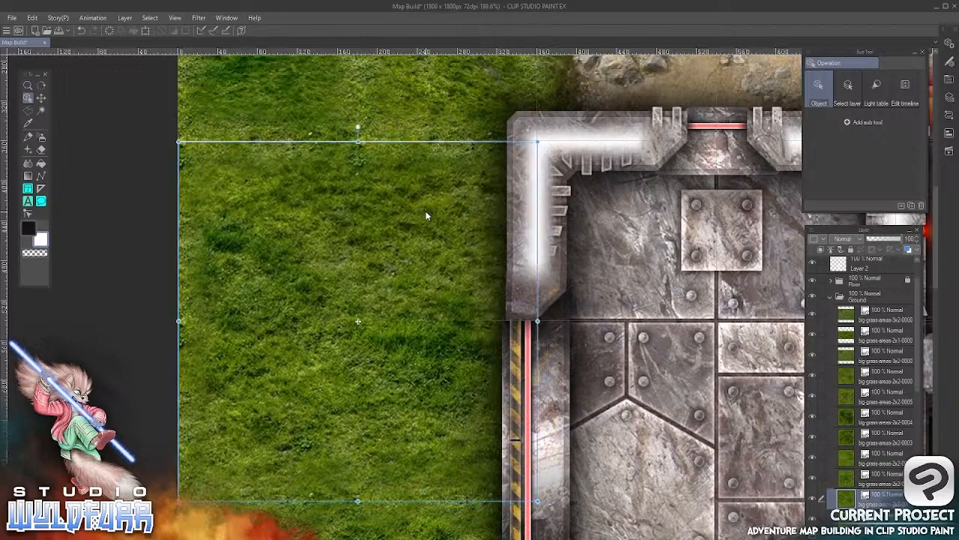
{"action": "key", "text": "Up"}
{"action": "scroll", "coordinate": [426, 216], "scroll_direction": "down", "scroll_amount": 5}
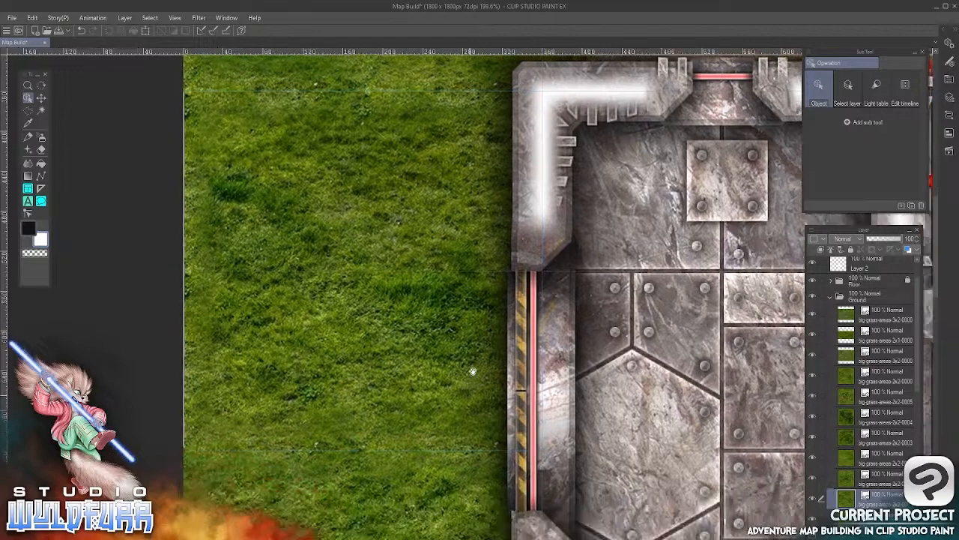
{"action": "key", "text": "Left"}
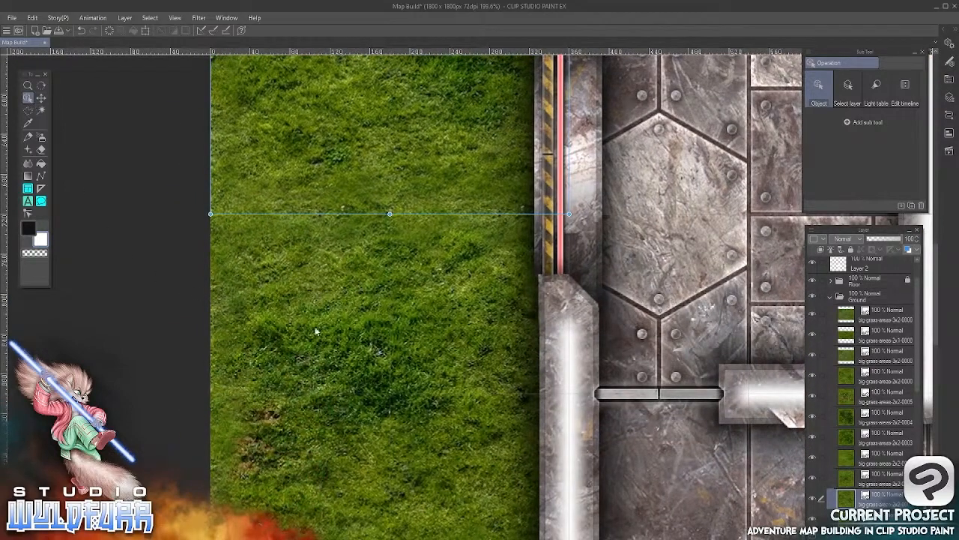
Nudge the second 2x2 grass tile down the map's left edge flush against the edge and the tile above
{"action": "left_click", "coordinate": [365, 359]}
{"action": "key", "text": "k"}
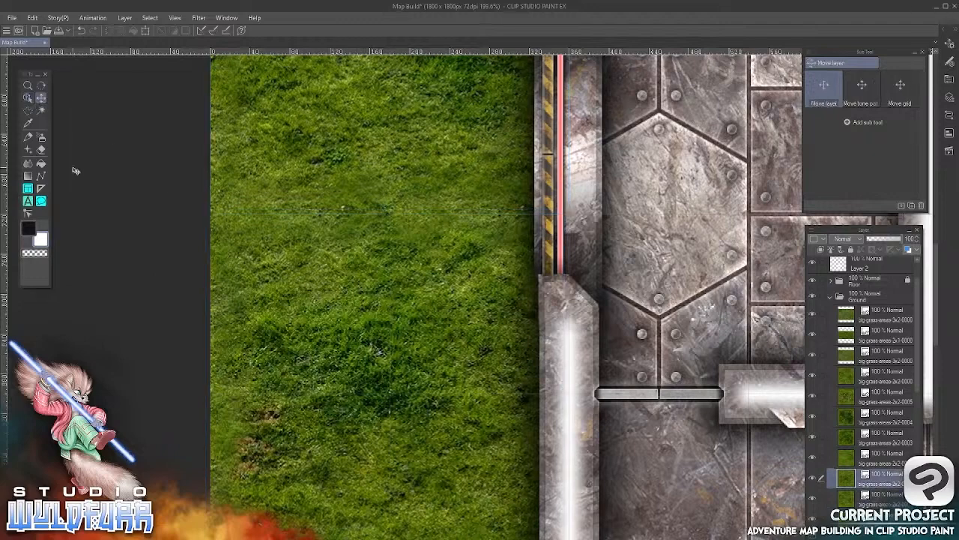
{"action": "key", "text": "Down"}
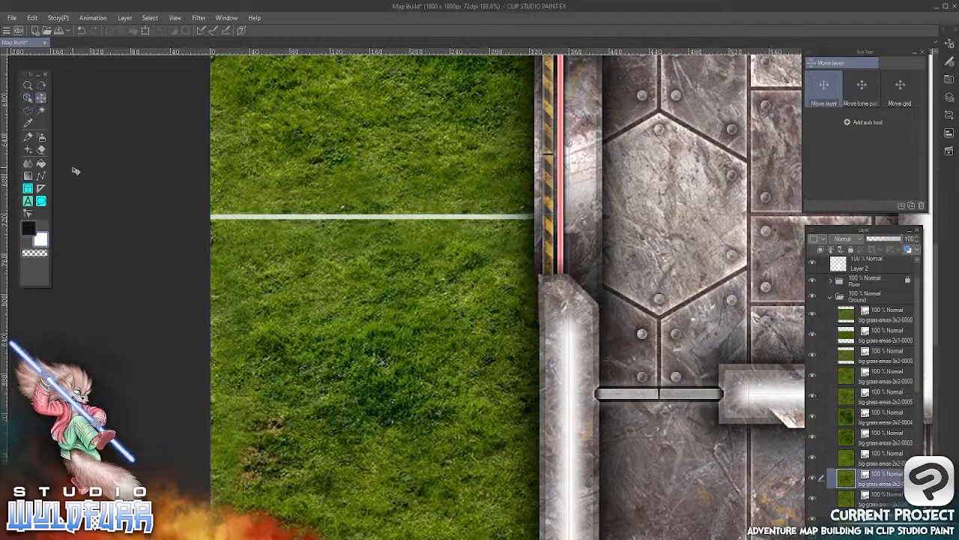
{"action": "key", "text": "Right"}
{"action": "key", "text": "Up"}
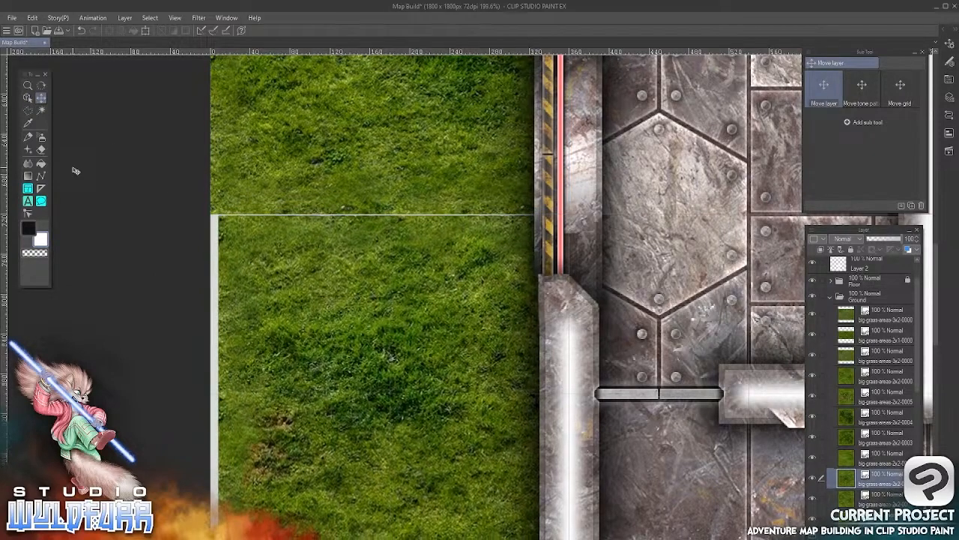
{"action": "key", "text": "Left"}
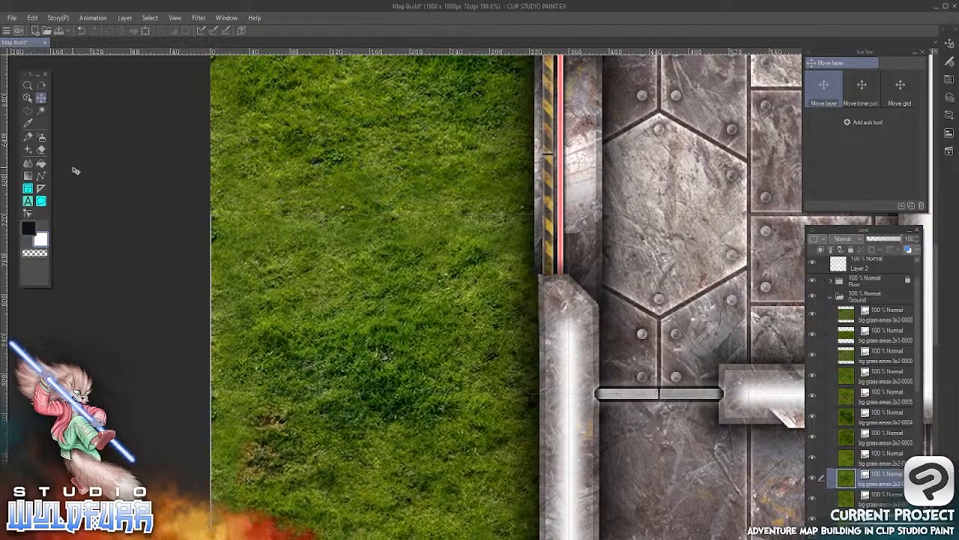
Align the third 2x2 grass tile down the left side with the tile above and move it left to the map edge
{"action": "scroll", "coordinate": [461, 132], "scroll_direction": "down", "scroll_amount": 5}
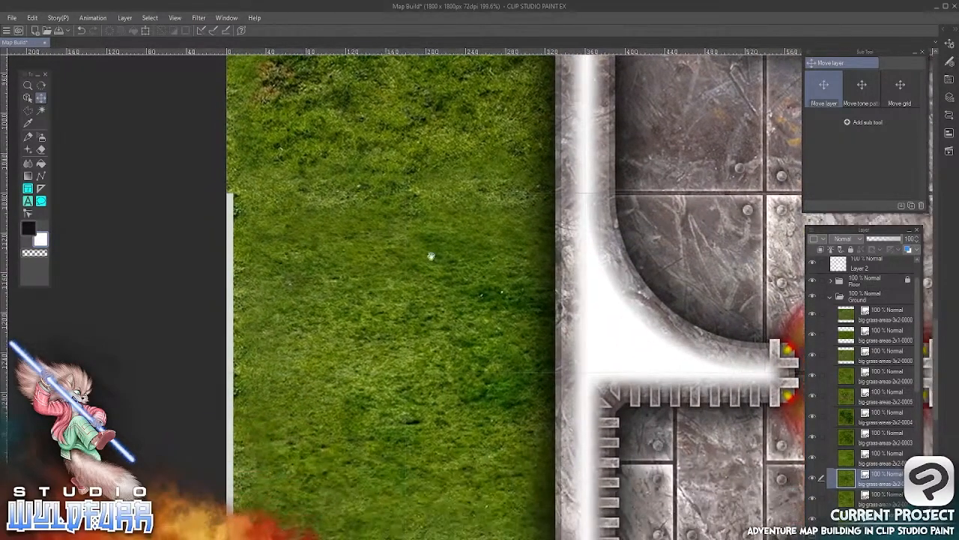
{"action": "left_click", "coordinate": [28, 98]}
{"action": "left_click", "coordinate": [310, 272]}
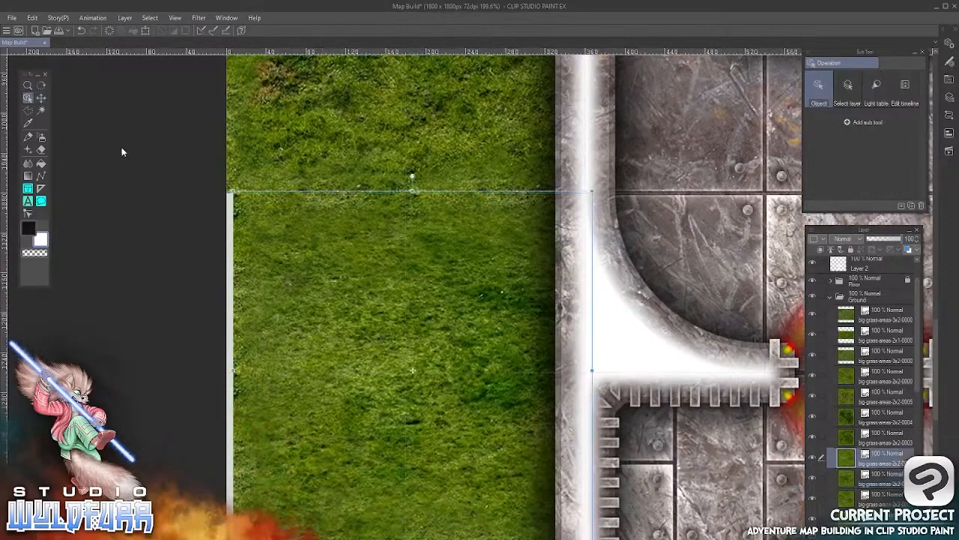
{"action": "left_click", "coordinate": [41, 98]}
{"action": "key", "text": "Down"}
{"action": "key", "text": "Down"}
{"action": "key", "text": "Down"}
{"action": "key", "text": "Down"}
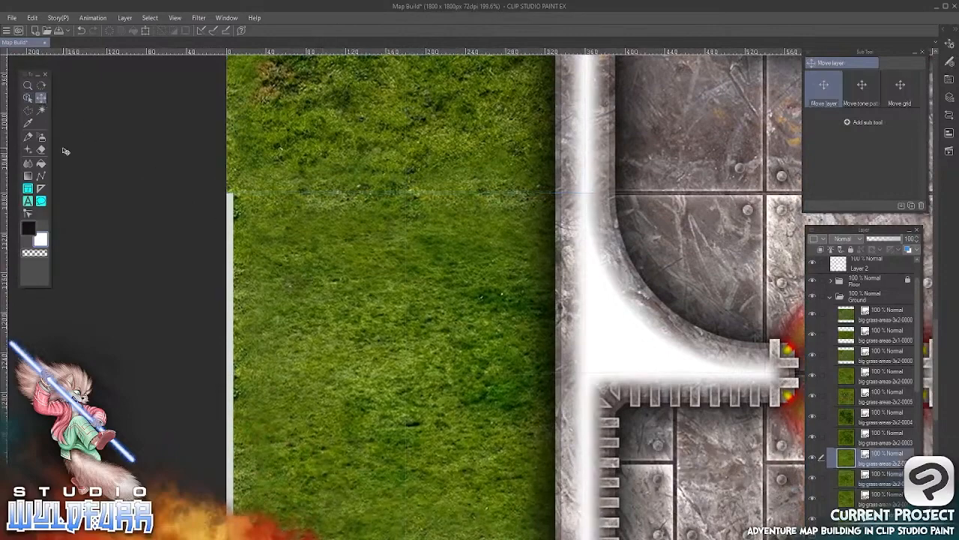
{"action": "key", "text": "Up"}
{"action": "key", "text": "Up"}
{"action": "key", "text": "Left"}
{"action": "key", "text": "Left"}
{"action": "key", "text": "Left"}
{"action": "key", "text": "Left"}
{"action": "key", "text": "Left"}
{"action": "key", "text": "Left"}
{"action": "key", "text": "Left"}
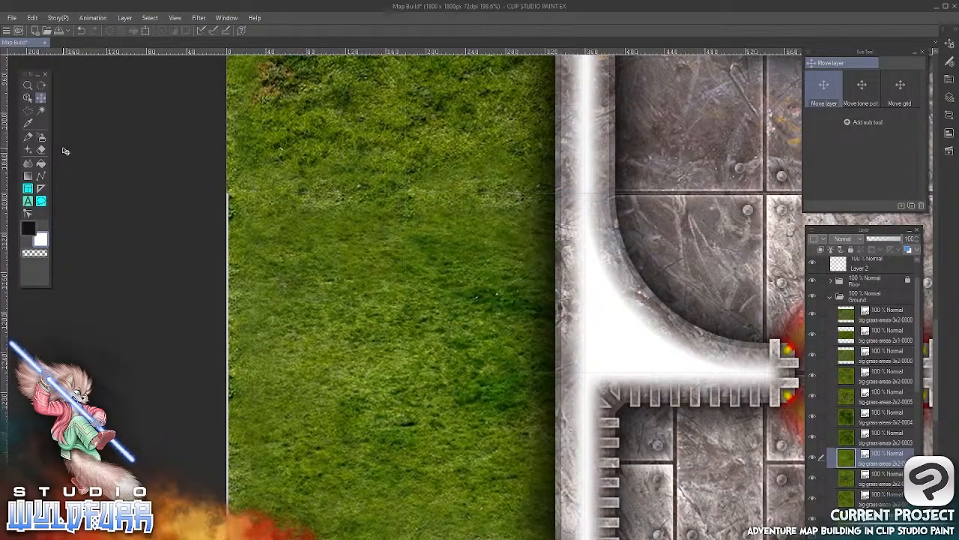
Move the grass tile in the map's bottom-left corner left until it meets the map edge
{"action": "left_click_drag", "start_coordinate": [484, 422], "coordinate": [468, 85]}
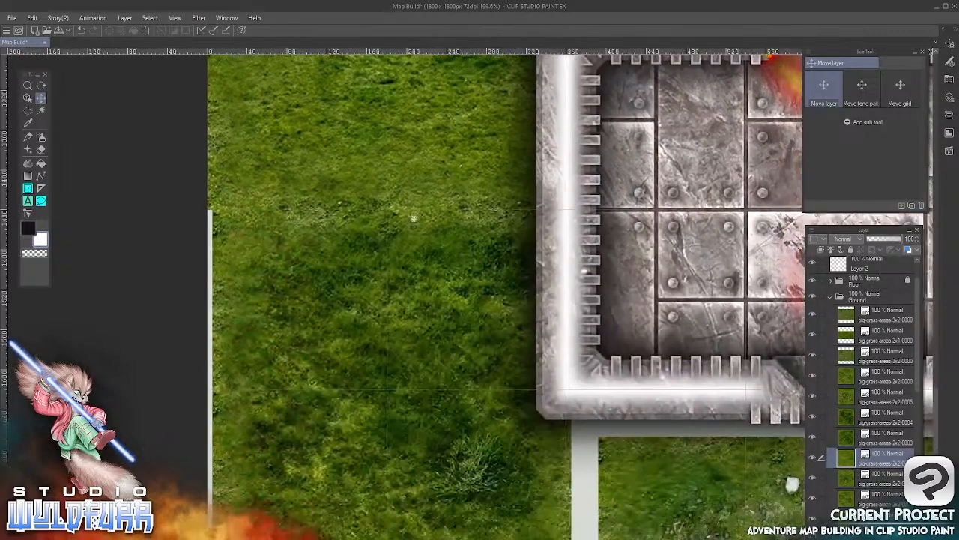
{"action": "left_click_drag", "start_coordinate": [403, 337], "coordinate": [446, 304]}
{"action": "left_click", "coordinate": [28, 98]}
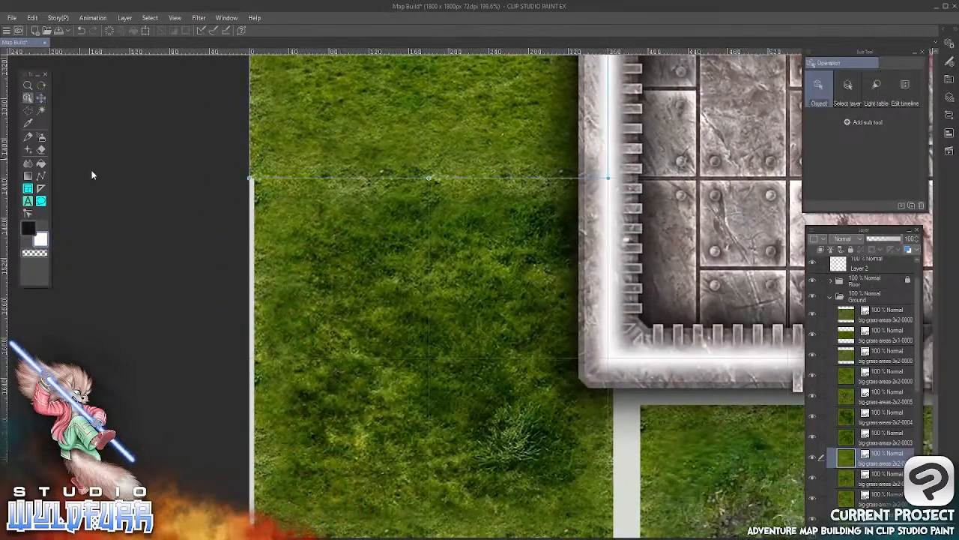
{"action": "left_click", "coordinate": [317, 276]}
{"action": "left_click", "coordinate": [42, 98]}
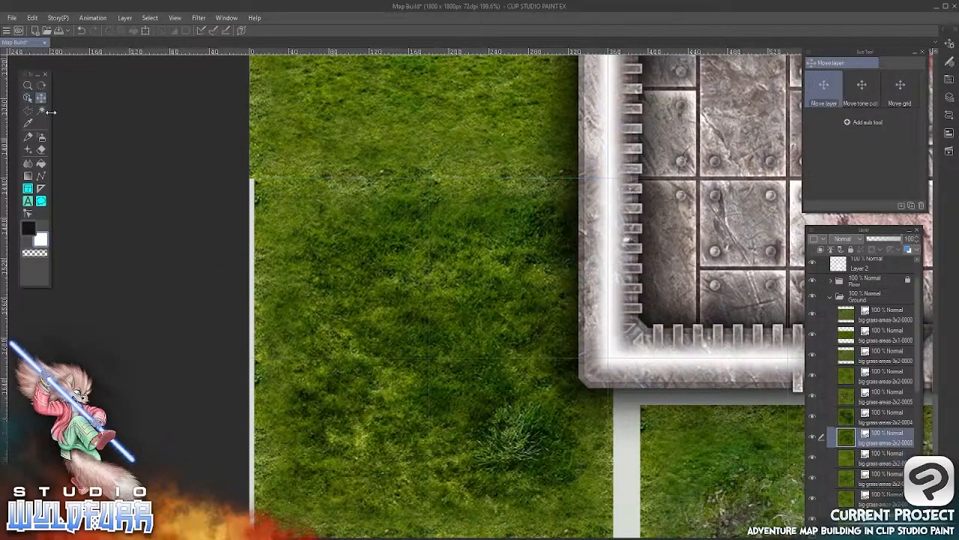
{"action": "key", "text": "Left"}
{"action": "key", "text": "Left"}
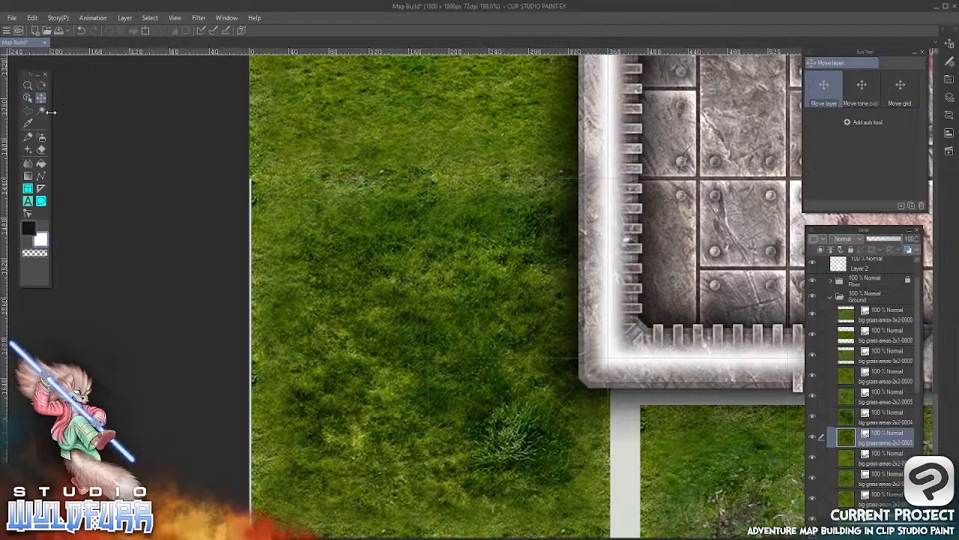
{"action": "key", "text": "Left"}
{"action": "key", "text": "Left"}
Move the 3x2 grass tile on the map's bottom edge left until it touches the bottom-left corner tile
{"action": "left_click_drag", "start_coordinate": [600, 381], "coordinate": [288, 217]}
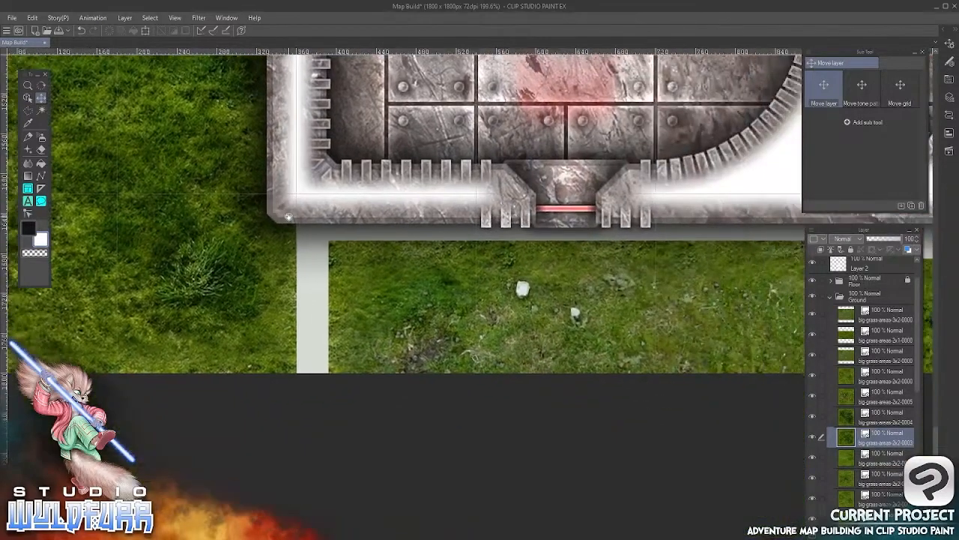
{"action": "left_click", "coordinate": [28, 98]}
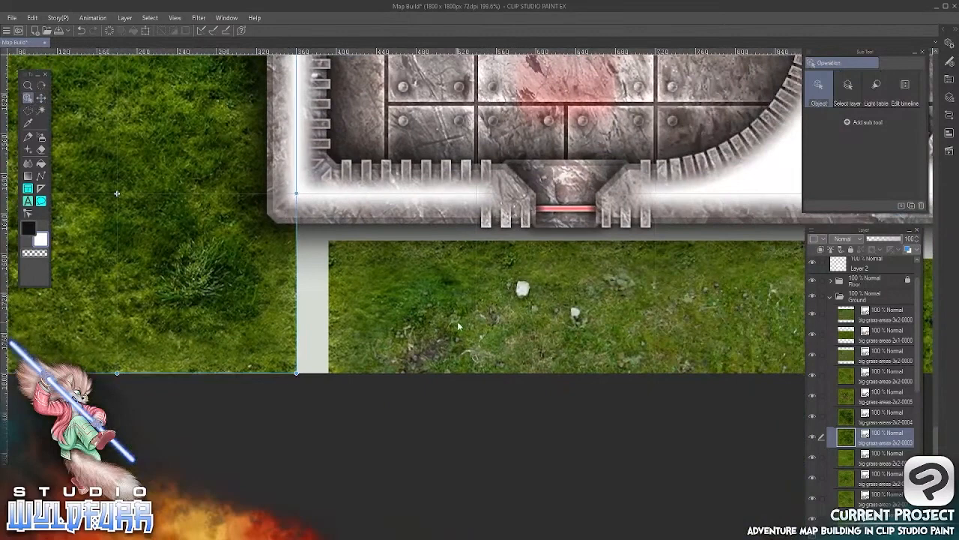
{"action": "left_click", "coordinate": [450, 339]}
{"action": "left_click", "coordinate": [42, 98]}
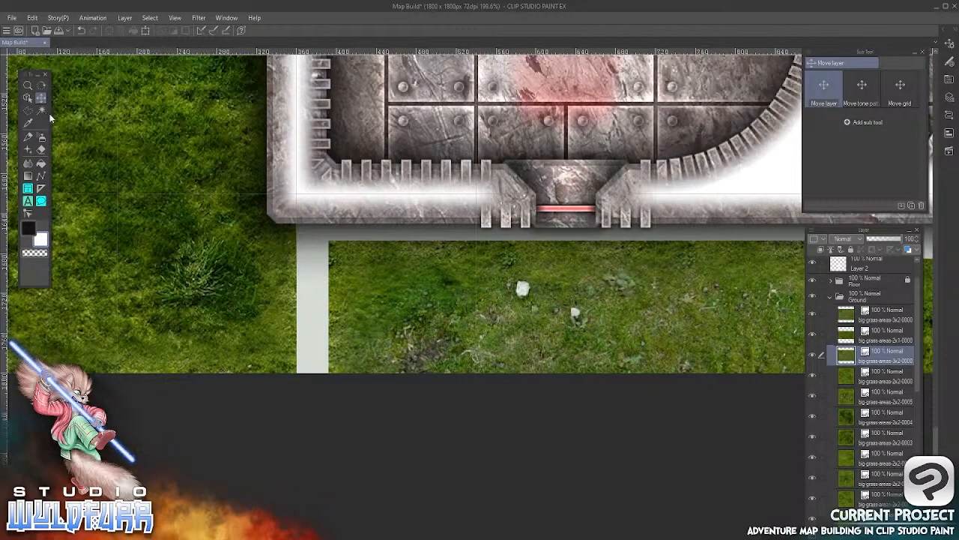
{"action": "key", "text": "Left"}
{"action": "key", "text": "Left"}
{"action": "key", "text": "Left"}
{"action": "key", "text": "Left"}
{"action": "key", "text": "Left"}
{"action": "key", "text": "Left"}
{"action": "key", "text": "Left"}
{"action": "key", "text": "Left"}
{"action": "key", "text": "Left"}
{"action": "key", "text": "Left"}
{"action": "key", "text": "Left"}
{"action": "key", "text": "Left"}
{"action": "key", "text": "Left"}
{"action": "key", "text": "Left"}
{"action": "key", "text": "Left"}
{"action": "key", "text": "Left"}
{"action": "key", "text": "Left"}
{"action": "key", "text": "Left"}
{"action": "key", "text": "Left"}
{"action": "key", "text": "Left"}
{"action": "key", "text": "Left"}
{"action": "key", "text": "Left"}
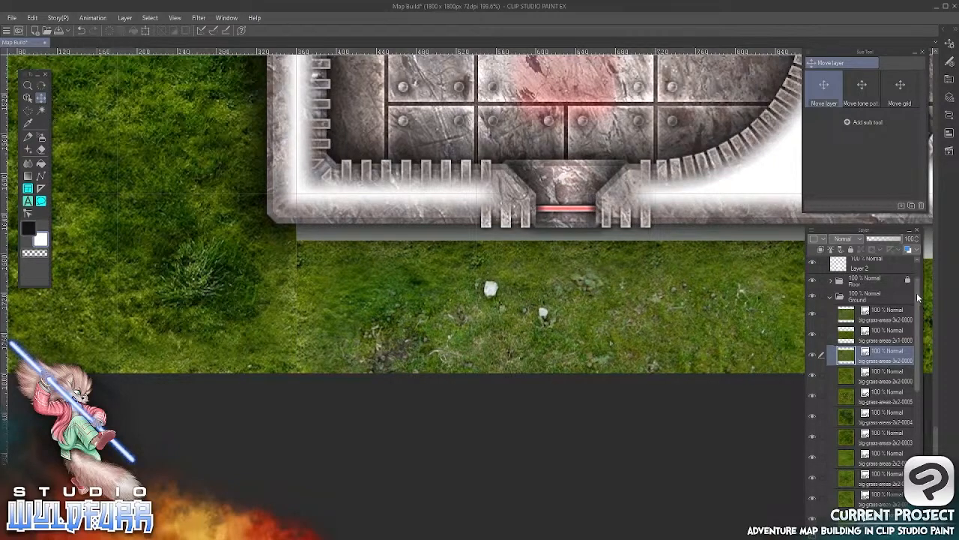
Hide the Walls folder and move the 3x2 bottom grass tile up against the lower edge of the bunker floor
{"action": "scroll", "coordinate": [922, 300], "scroll_direction": "up", "scroll_amount": 2}
{"action": "left_click", "coordinate": [812, 280]}
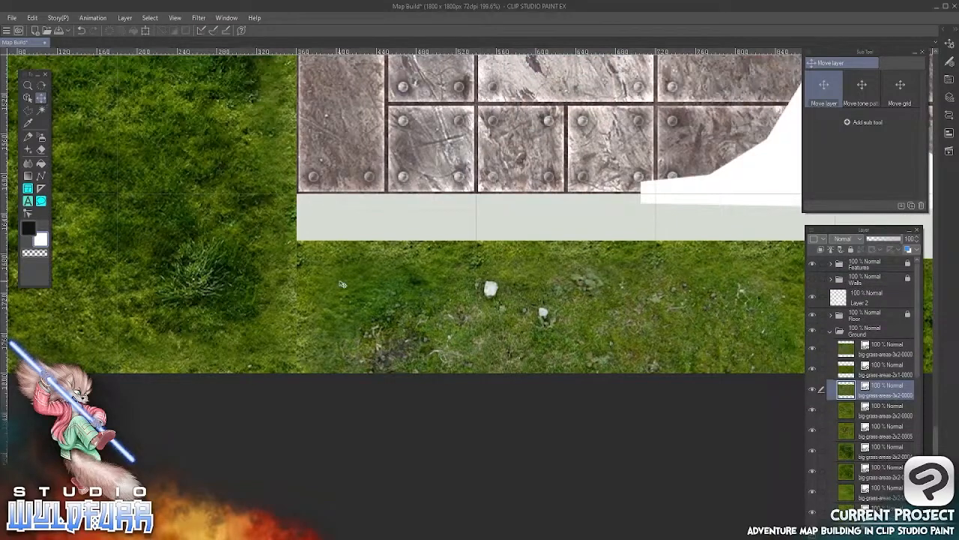
{"action": "key", "text": "Up"}
{"action": "key", "text": "Up"}
{"action": "key", "text": "Up"}
{"action": "key", "text": "Up"}
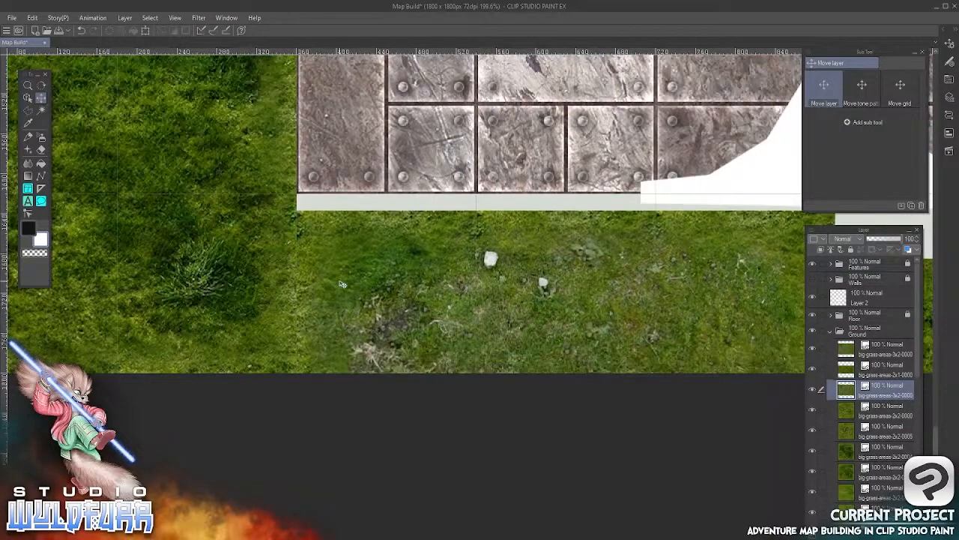
{"action": "key", "text": "Up"}
{"action": "key", "text": "Up"}
{"action": "key", "text": "Up"}
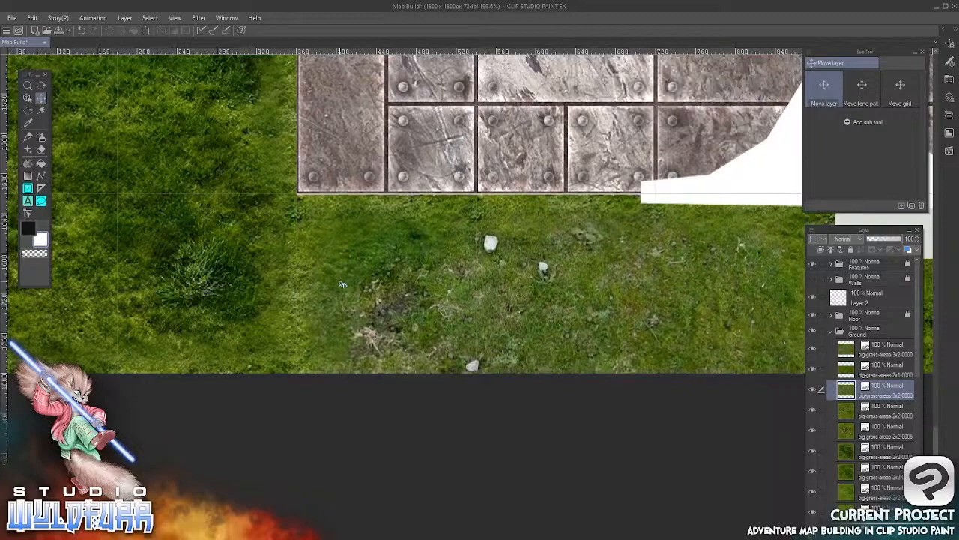
Move the 2x1 grass tile on the map's bottom edge left until it touches the 3x2 grass tile beside it
{"action": "scroll", "coordinate": [342, 284], "scroll_direction": "right", "scroll_amount": 5}
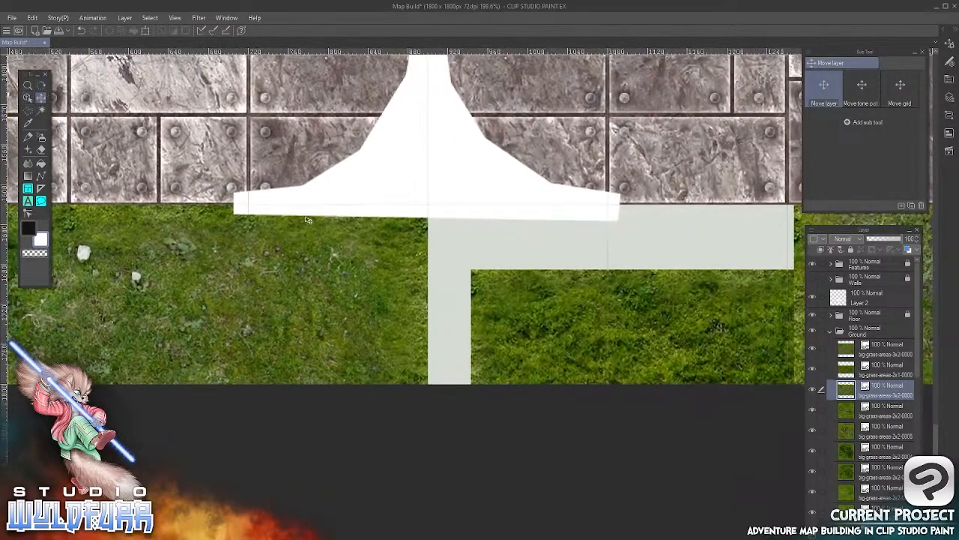
{"action": "left_click_drag", "start_coordinate": [583, 304], "coordinate": [450, 308]}
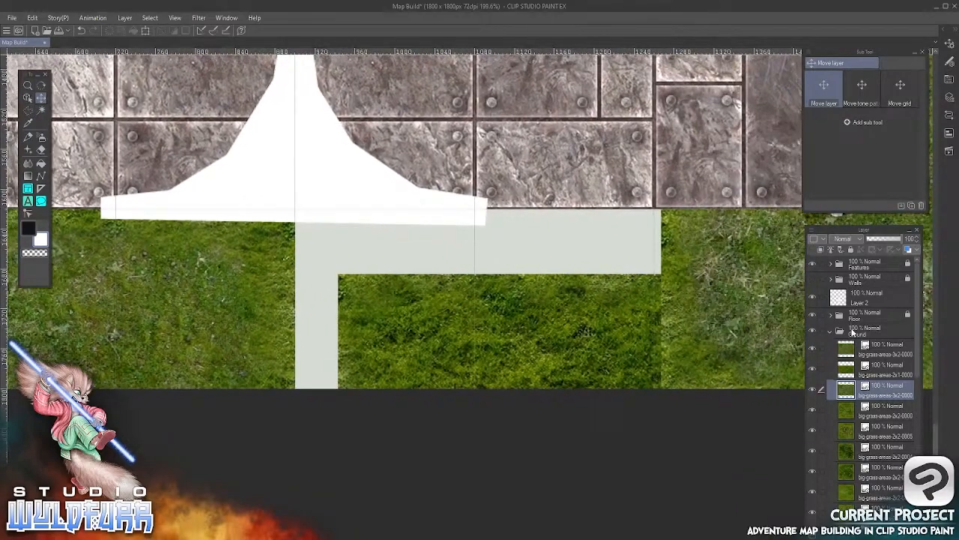
{"action": "key", "text": "o"}
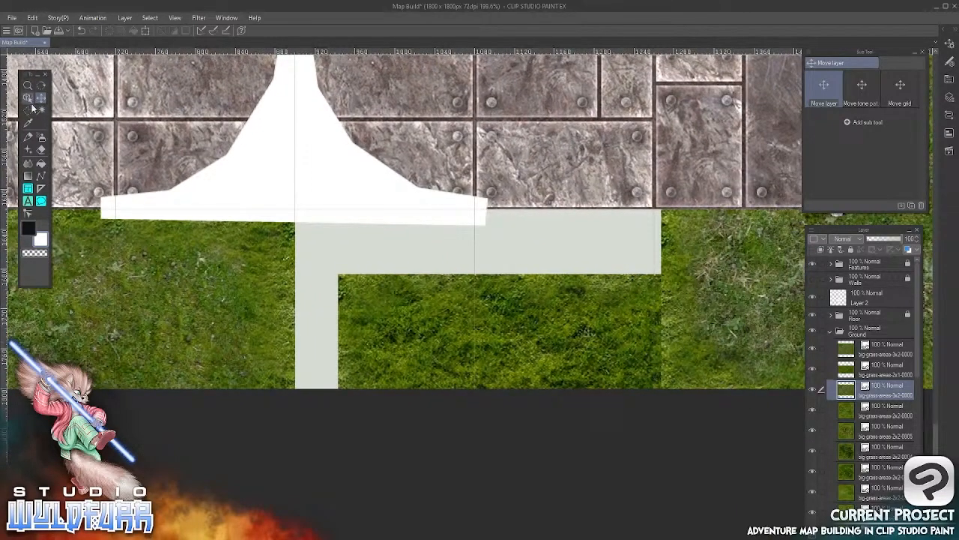
{"action": "left_click", "coordinate": [456, 348]}
{"action": "left_click", "coordinate": [41, 98]}
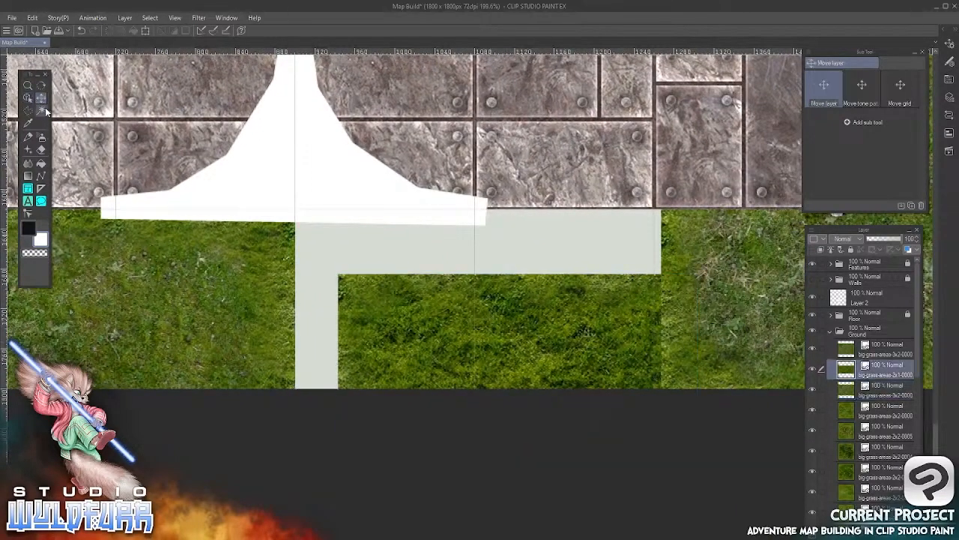
{"action": "key", "text": "Left"}
{"action": "key", "text": "Left"}
{"action": "key", "text": "Left"}
{"action": "key", "text": "Left"}
{"action": "key", "text": "Left"}
{"action": "key", "text": "Left"}
{"action": "key", "text": "Left"}
{"action": "key", "text": "Left"}
{"action": "key", "text": "Left"}
{"action": "key", "text": "Left"}
{"action": "key", "text": "Left"}
{"action": "key", "text": "Left"}
{"action": "key", "text": "Left"}
{"action": "key", "text": "Left"}
{"action": "key", "text": "Left"}
{"action": "key", "text": "Left"}
{"action": "key", "text": "Left"}
{"action": "key", "text": "Left"}
{"action": "key", "text": "Left"}
{"action": "key", "text": "Left"}
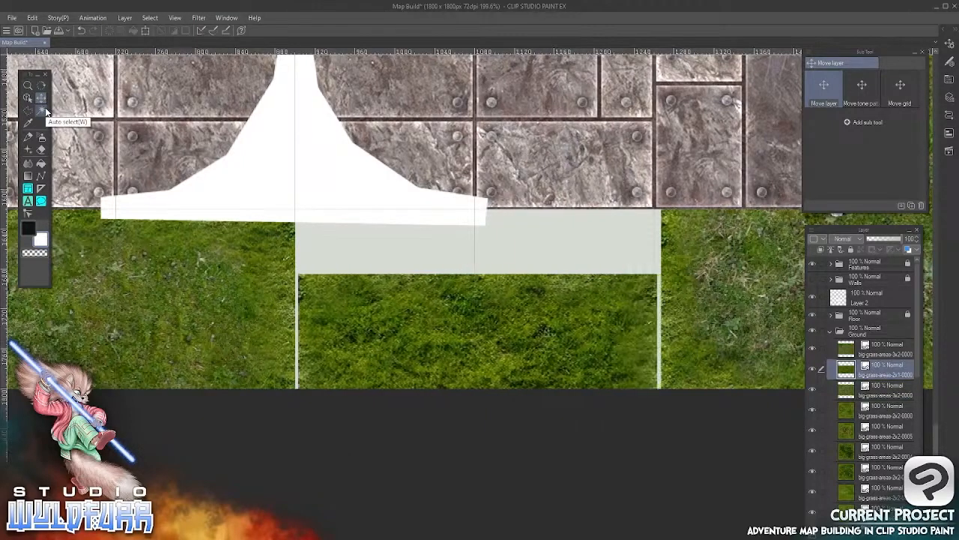
{"action": "key", "text": "Left"}
{"action": "key", "text": "Left"}
{"action": "key", "text": "Left"}
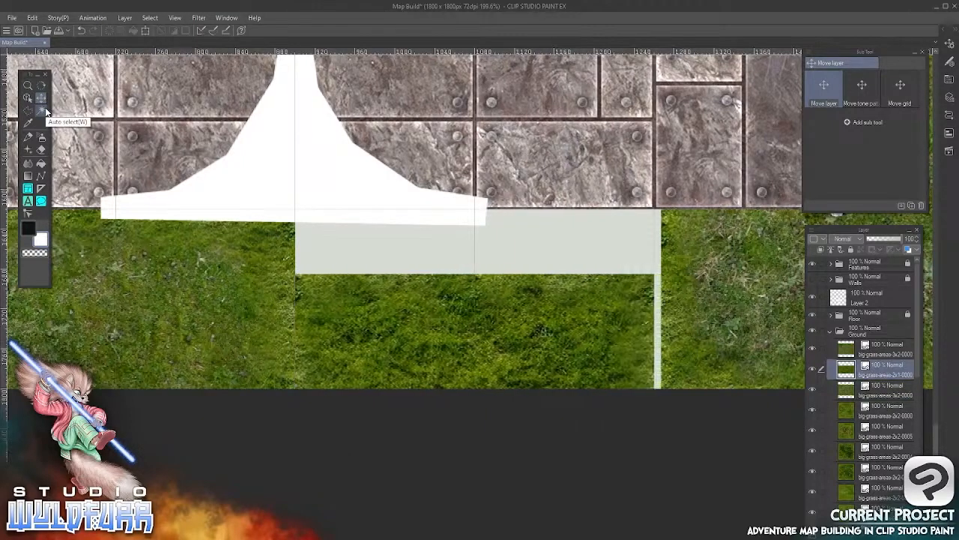
Move the 2x1 grass tile on the map's bottom edge up until it meets the lower edge of the bunker floor
{"action": "key", "text": "Up"}
{"action": "key", "text": "Up"}
{"action": "key", "text": "Up"}
{"action": "key", "text": "Up"}
{"action": "key", "text": "Up"}
{"action": "key", "text": "Up"}
{"action": "key", "text": "Up"}
{"action": "key", "text": "Up"}
{"action": "key", "text": "Up"}
{"action": "key", "text": "Up"}
{"action": "key", "text": "Up"}
{"action": "key", "text": "Up"}
{"action": "key", "text": "Up"}
{"action": "key", "text": "Up"}
{"action": "key", "text": "Up"}
{"action": "key", "text": "Up"}
{"action": "key", "text": "Up"}
{"action": "key", "text": "Up"}
{"action": "key", "text": "Up"}
{"action": "key", "text": "Up"}
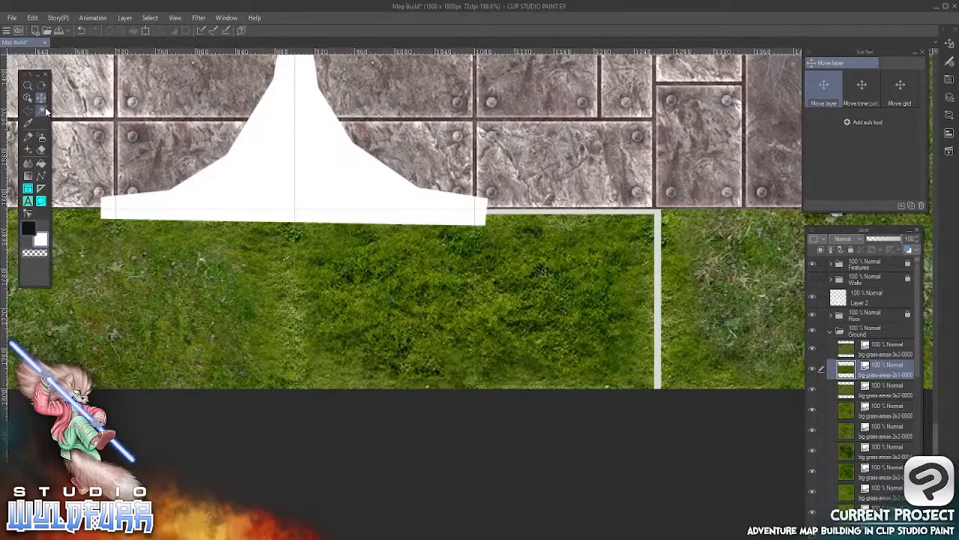
{"action": "key", "text": "Up"}
{"action": "key", "text": "Up"}
{"action": "key", "text": "Up"}
{"action": "key", "text": "Up"}
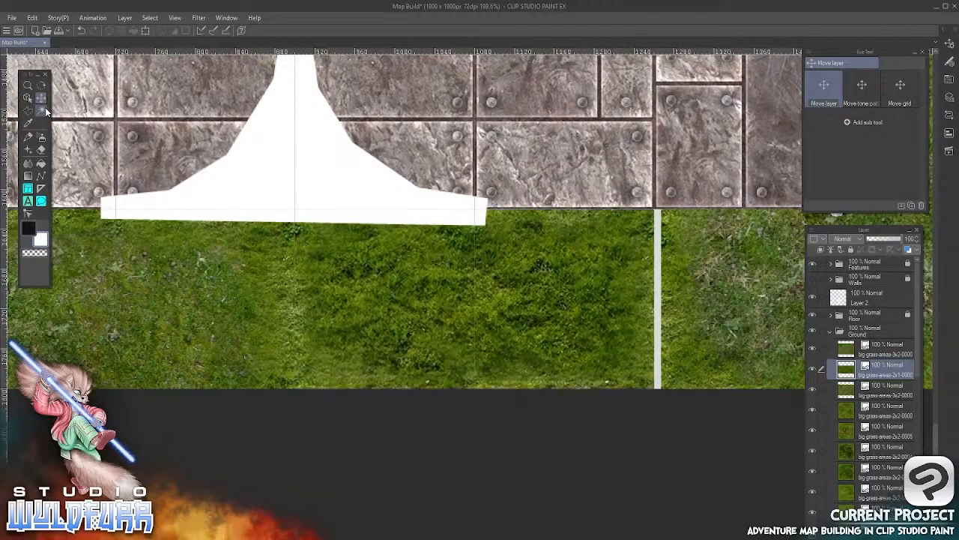
Move the 3x2 rocky grass tile in the map's bottom-right corner up to the grid line at the floor's panel seam
{"action": "left_click_drag", "start_coordinate": [652, 311], "coordinate": [245, 353]}
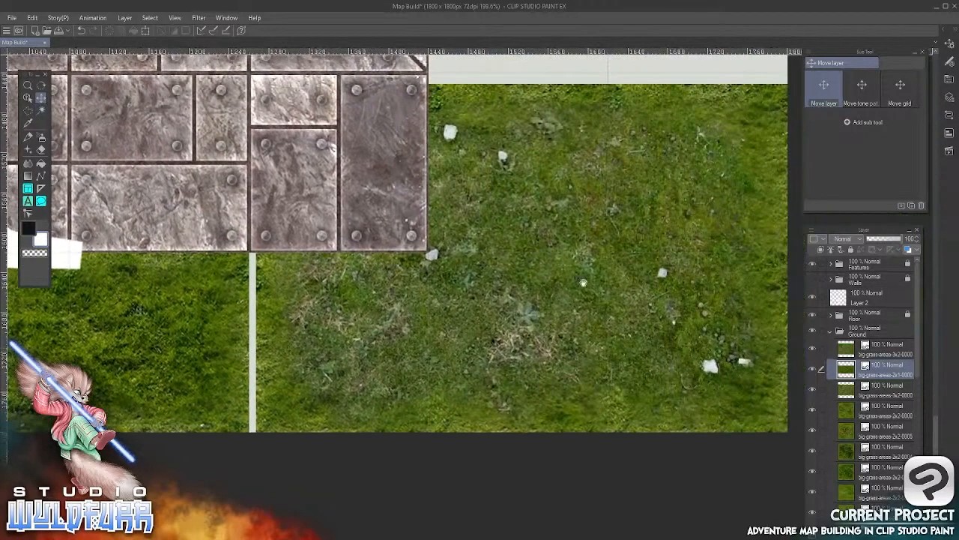
{"action": "left_click_drag", "start_coordinate": [583, 283], "coordinate": [409, 414]}
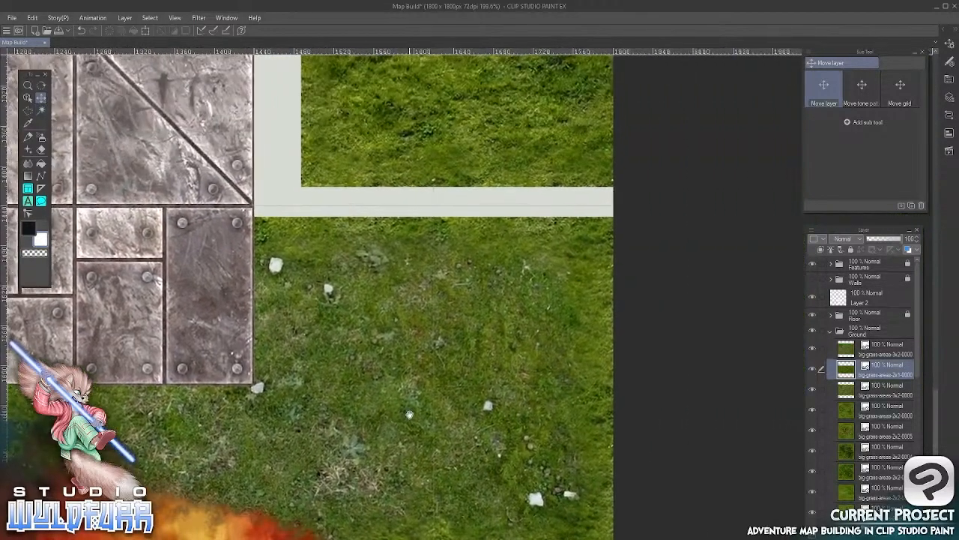
{"action": "left_click", "coordinate": [28, 98]}
{"action": "left_click", "coordinate": [389, 332]}
{"action": "left_click", "coordinate": [41, 98]}
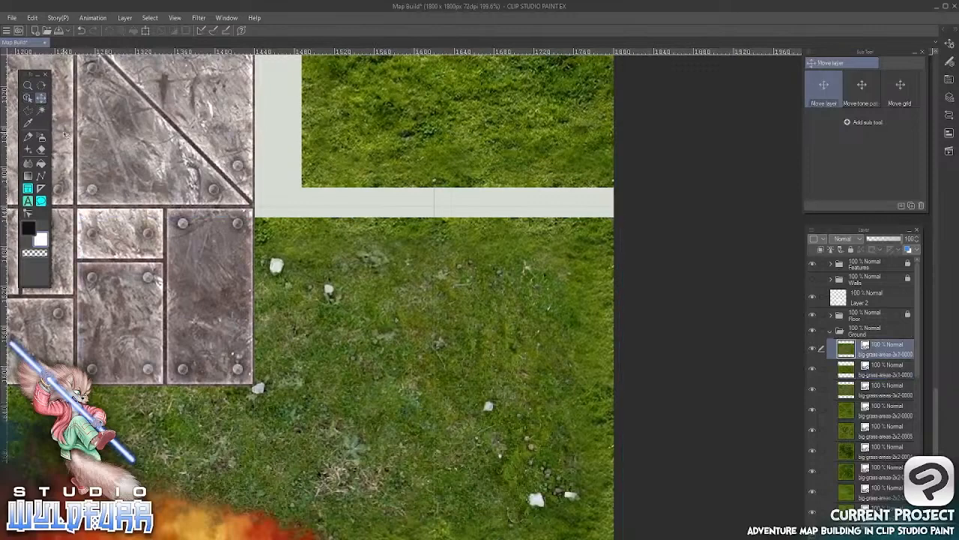
{"action": "key", "text": "Up"}
{"action": "key", "text": "Up"}
{"action": "key", "text": "Up"}
{"action": "key", "text": "Up"}
{"action": "key", "text": "Up"}
{"action": "key", "text": "Up"}
{"action": "key", "text": "Up"}
{"action": "key", "text": "Up"}
{"action": "key", "text": "Up"}
{"action": "key", "text": "Up"}
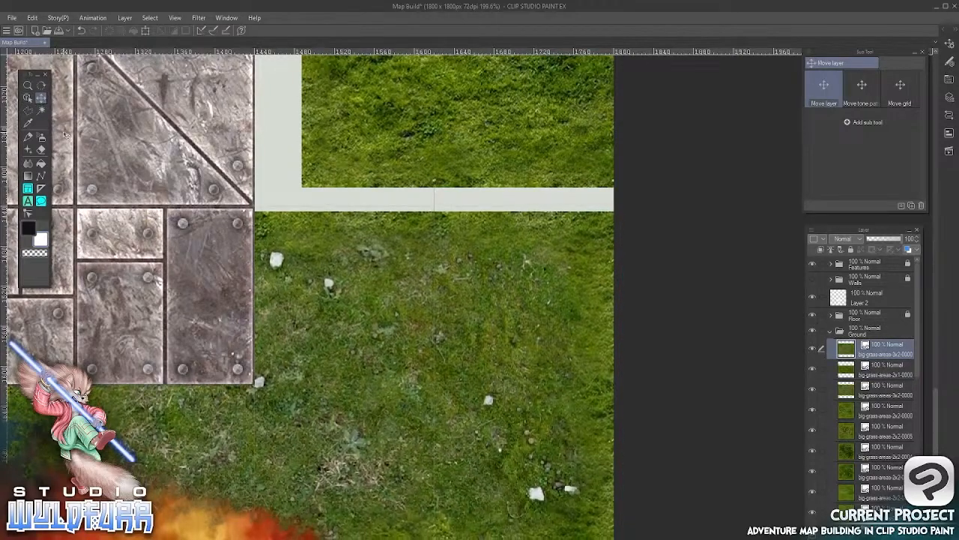
{"action": "key", "text": "Up"}
{"action": "key", "text": "Up"}
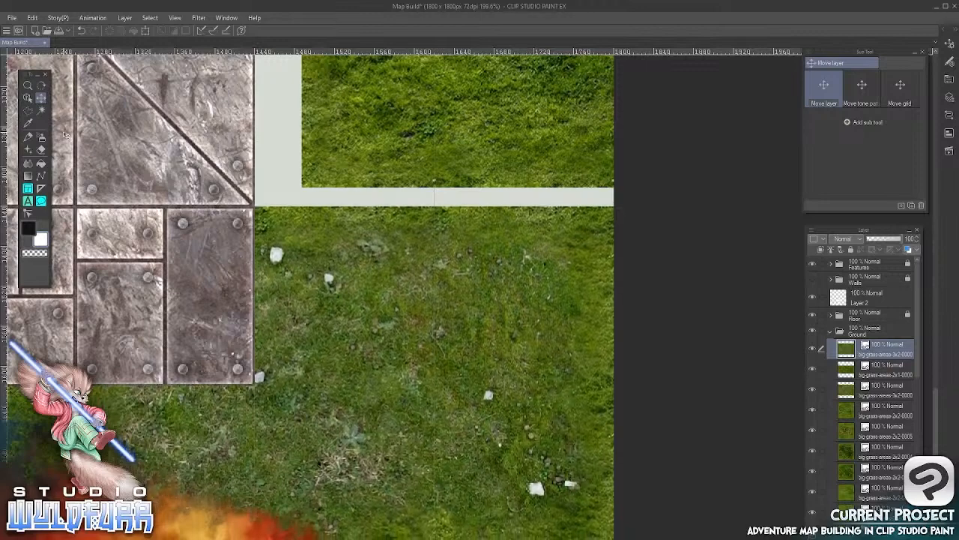
Move the bottom-right 3x2 grass tile left to close the gap to the 2x1 grass tile beside it
{"action": "key", "text": "Left"}
{"action": "key", "text": "Left"}
{"action": "key", "text": "Left"}
{"action": "key", "text": "Left"}
{"action": "key", "text": "Left"}
{"action": "key", "text": "Left"}
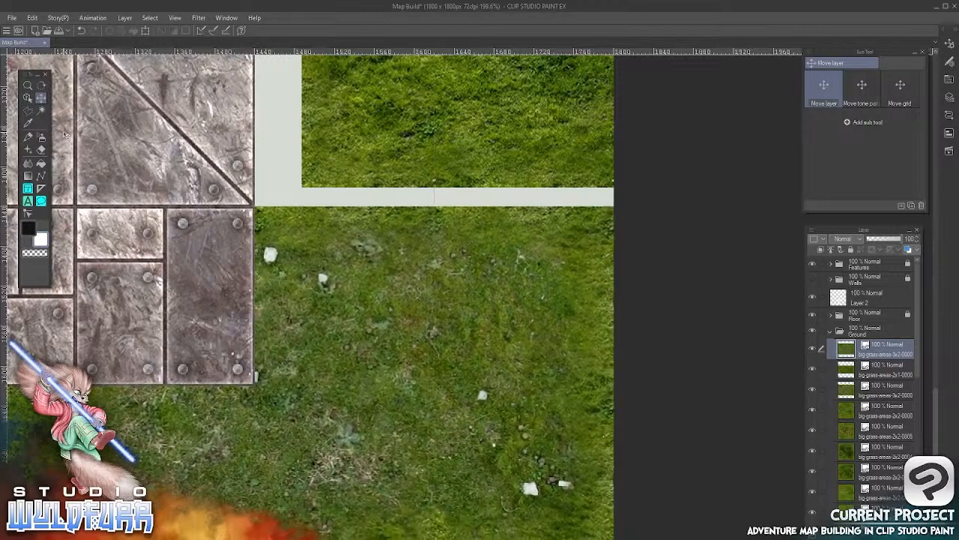
{"action": "key", "text": "Left"}
Move the 2x2 grass tile above the bottom-right corner tile left until it meets the bunker floor's right edge
{"action": "left_click_drag", "start_coordinate": [468, 150], "coordinate": [512, 430]}
{"action": "left_click", "coordinate": [28, 98]}
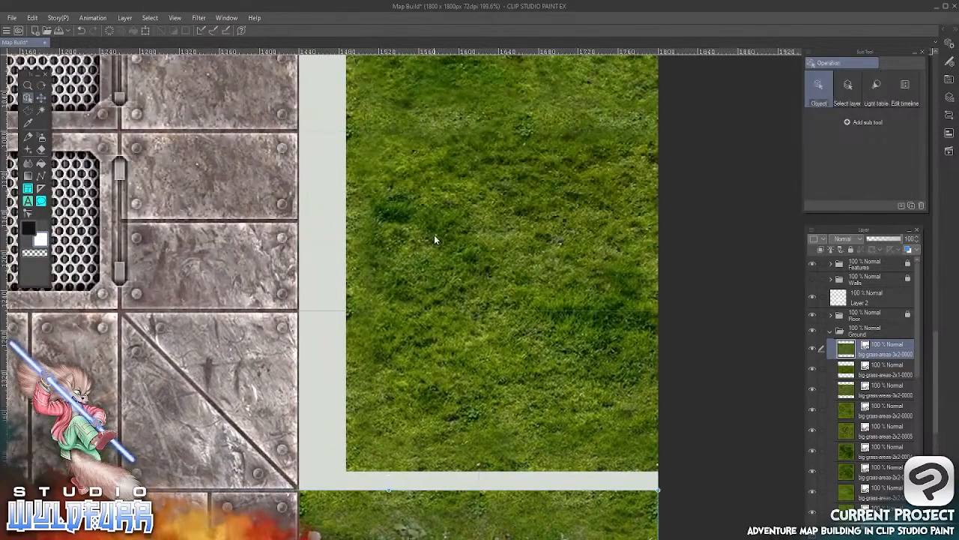
{"action": "left_click", "coordinate": [436, 239]}
{"action": "left_click", "coordinate": [41, 98]}
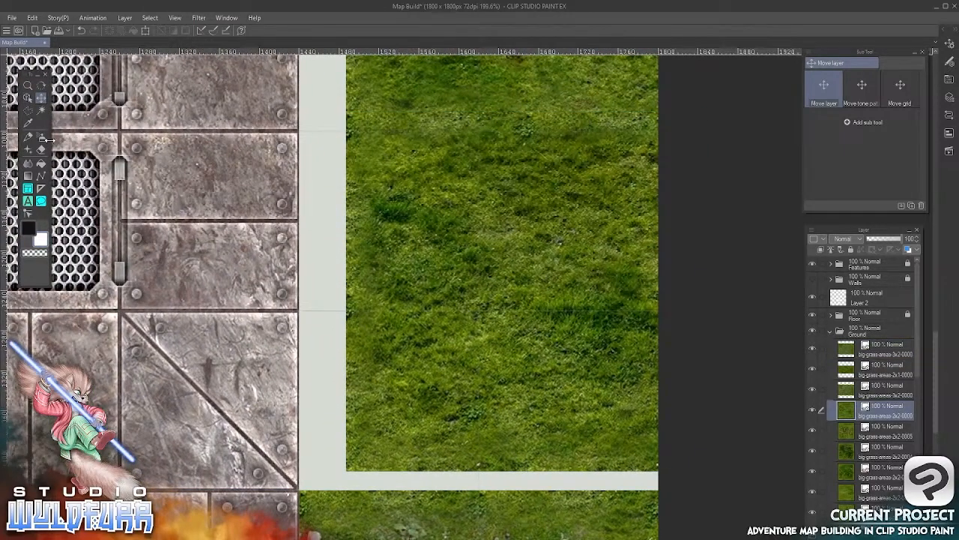
{"action": "key", "text": "Left"}
{"action": "key", "text": "Left"}
{"action": "key", "text": "Left"}
{"action": "key", "text": "Left"}
{"action": "key", "text": "Left"}
{"action": "key", "text": "Left"}
{"action": "key", "text": "Left"}
{"action": "key", "text": "Left"}
{"action": "key", "text": "Left"}
{"action": "key", "text": "Left"}
{"action": "key", "text": "Left"}
{"action": "key", "text": "Left"}
{"action": "key", "text": "Left"}
{"action": "key", "text": "Left"}
{"action": "key", "text": "Left"}
{"action": "key", "text": "Left"}
{"action": "key", "text": "Left"}
{"action": "key", "text": "Left"}
{"action": "key", "text": "Left"}
{"action": "key", "text": "Left"}
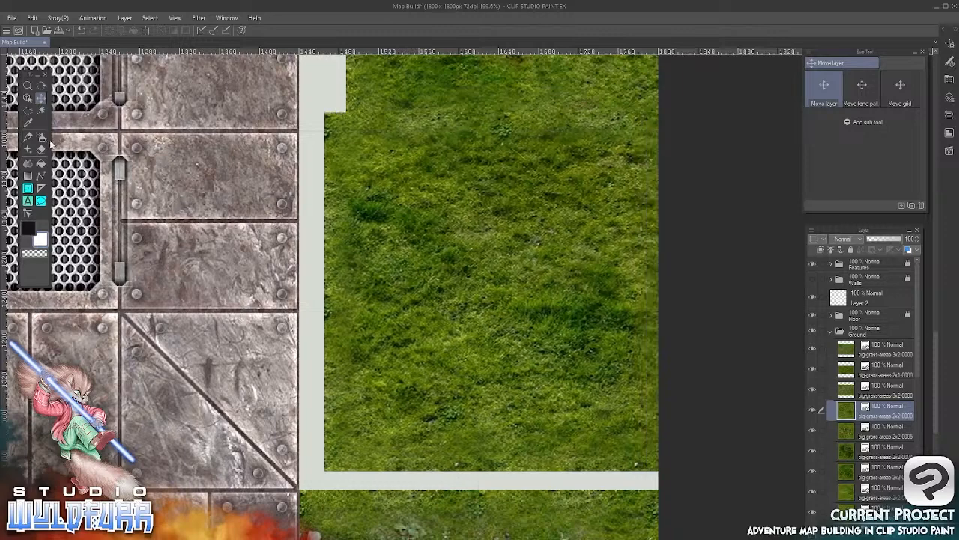
{"action": "key", "text": "Left"}
{"action": "key", "text": "Left"}
{"action": "key", "text": "Left"}
{"action": "key", "text": "Left"}
{"action": "key", "text": "Left"}
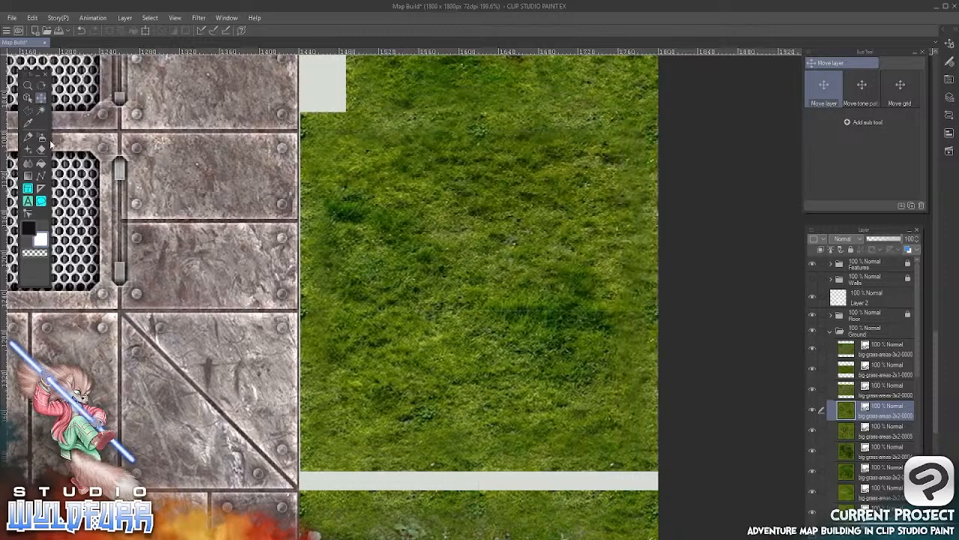
Move that 2x2 grass tile down until it meets the bottom-right corner tile
{"action": "key", "text": "Down"}
{"action": "key", "text": "Down"}
{"action": "key", "text": "Down"}
{"action": "key", "text": "Down"}
{"action": "key", "text": "Down"}
{"action": "key", "text": "Down"}
{"action": "key", "text": "Down"}
{"action": "key", "text": "Down"}
{"action": "key", "text": "Down"}
{"action": "key", "text": "Down"}
{"action": "key", "text": "Down"}
{"action": "key", "text": "Down"}
{"action": "key", "text": "Down"}
{"action": "key", "text": "Down"}
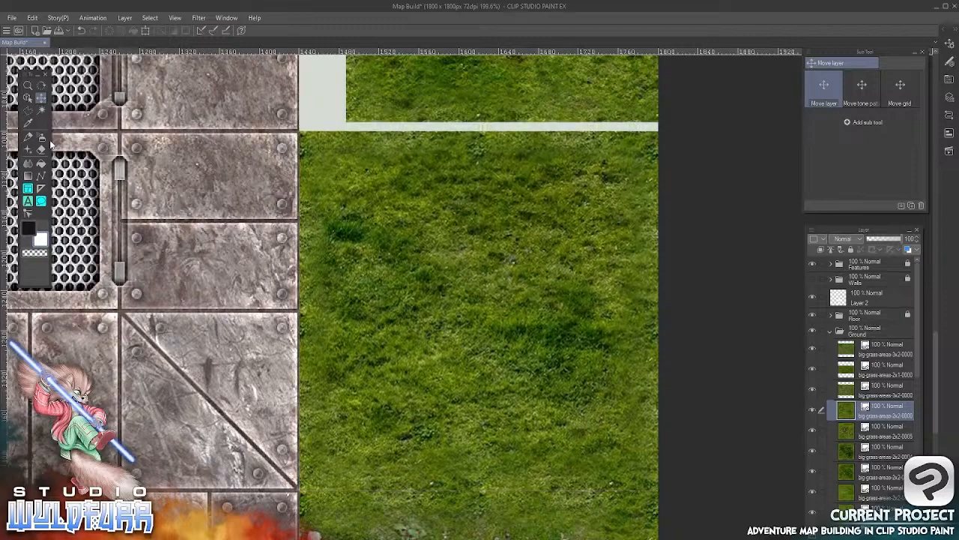
Move the 2x2 grass tile with white flowers on the map's right side down to meet the grass tile below it
{"action": "left_click_drag", "start_coordinate": [564, 134], "coordinate": [505, 533]}
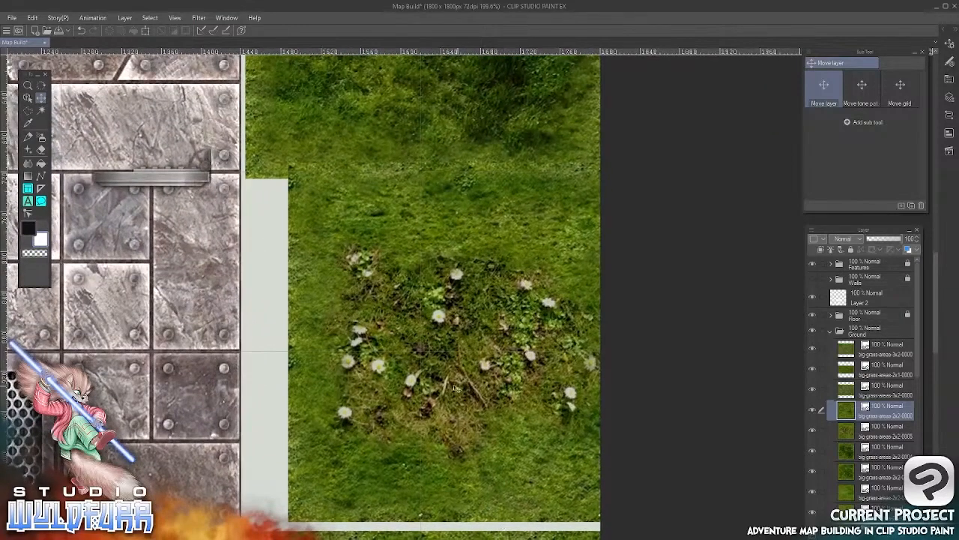
{"action": "left_click", "coordinate": [27, 98]}
{"action": "left_click", "coordinate": [418, 356]}
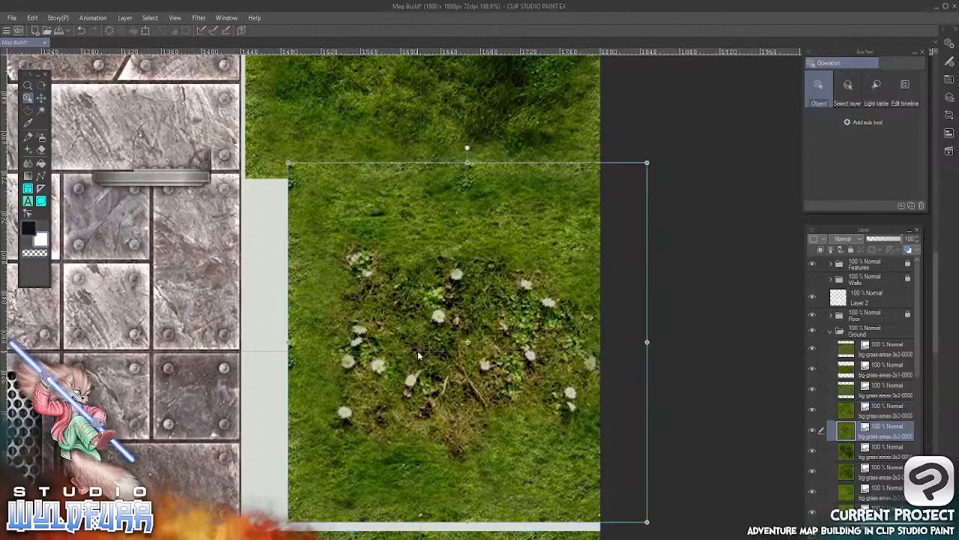
{"action": "left_click", "coordinate": [44, 99]}
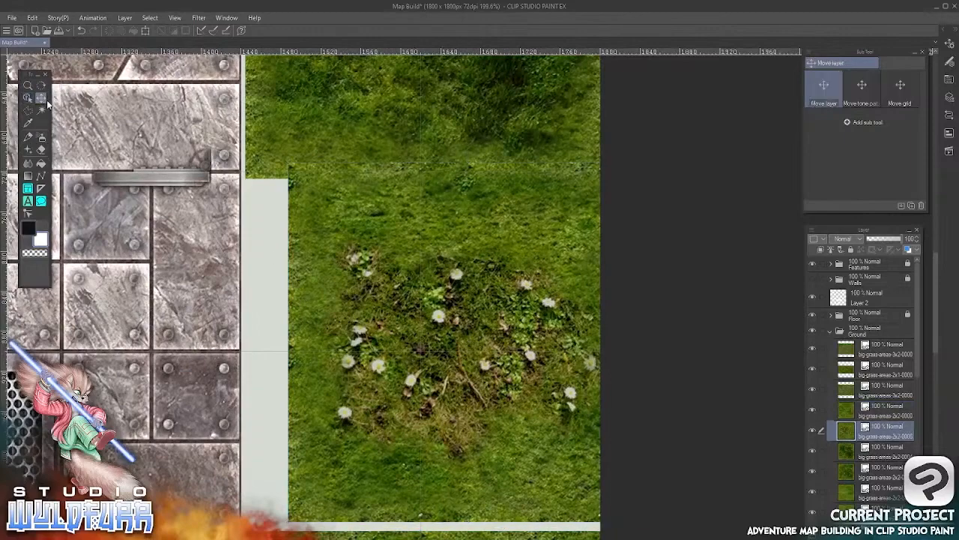
{"action": "key", "text": "shift+Down"}
{"action": "key", "text": "shift+Up"}
{"action": "key", "text": "Down"}
{"action": "key", "text": "Down"}
{"action": "key", "text": "Down"}
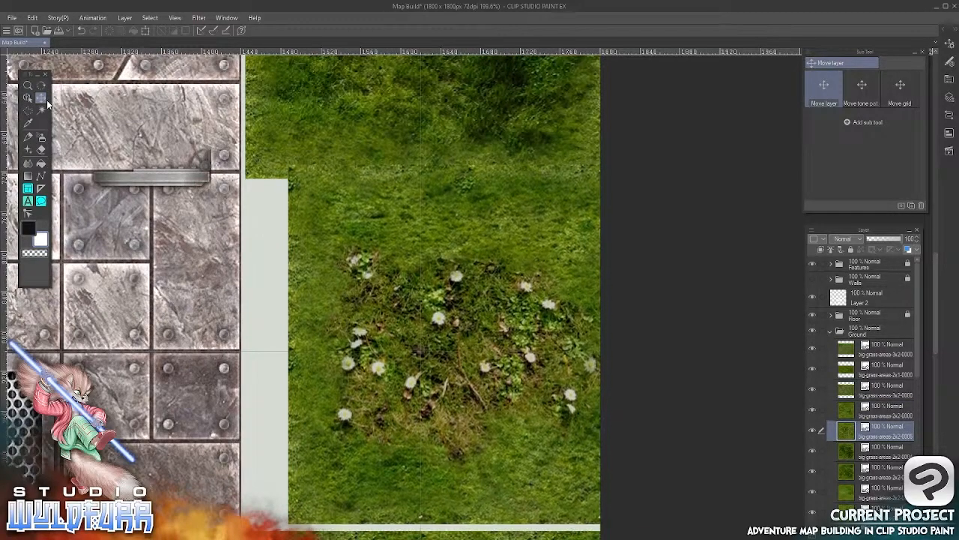
{"action": "key", "text": "Down"}
{"action": "key", "text": "Down"}
{"action": "key", "text": "Down"}
{"action": "key", "text": "Down"}
Move the white-flower grass tile left until it sits flush against the bunker floor's right edge
{"action": "key", "text": "shift+Left"}
{"action": "key", "text": "shift+Left"}
{"action": "key", "text": "shift+Left"}
{"action": "key", "text": "shift+Left"}
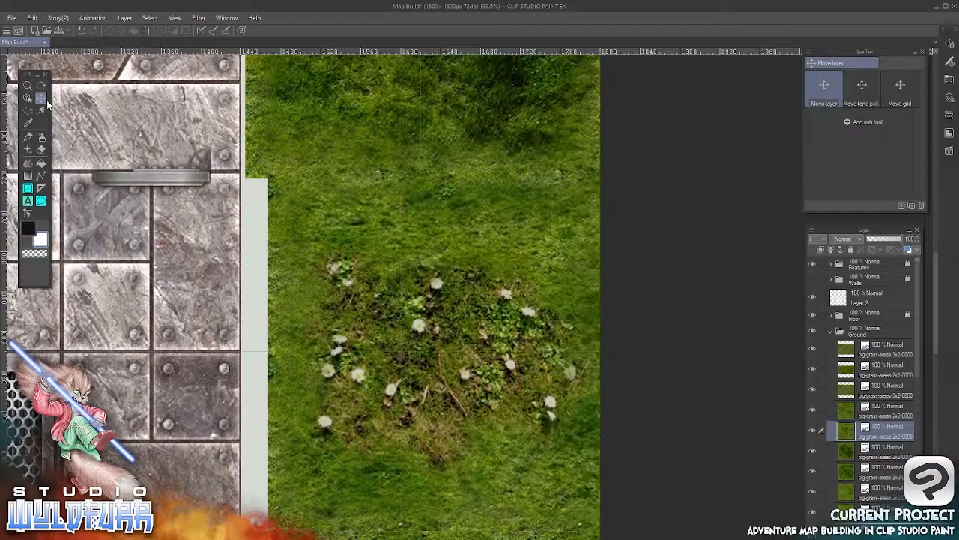
{"action": "key", "text": "shift+Left"}
{"action": "key", "text": "Right"}
{"action": "key", "text": "Right"}
{"action": "key", "text": "Right"}
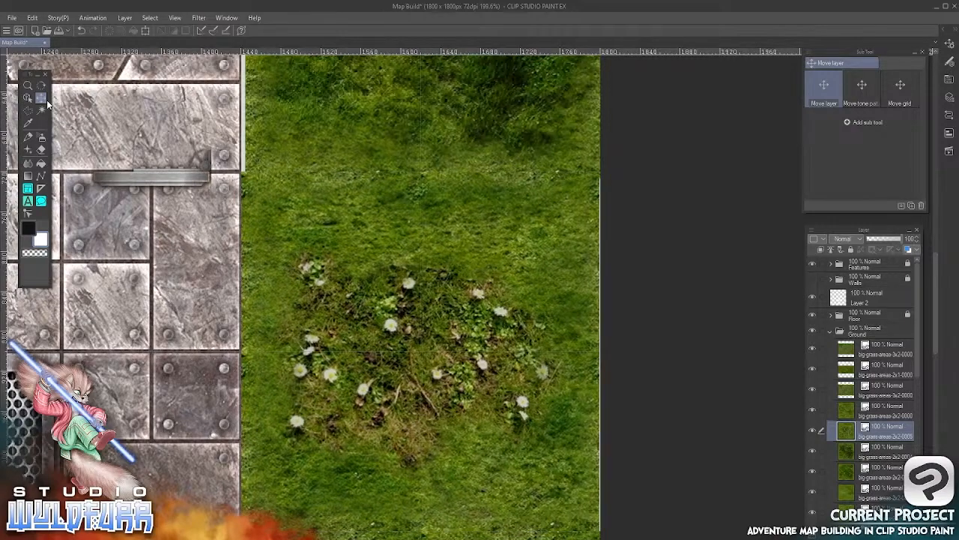
Move the dark 2x2 grass tile above the flower tile up and left to close its gaps to the upper grass tile and bunker floor
{"action": "left_click_drag", "start_coordinate": [442, 132], "coordinate": [461, 409]}
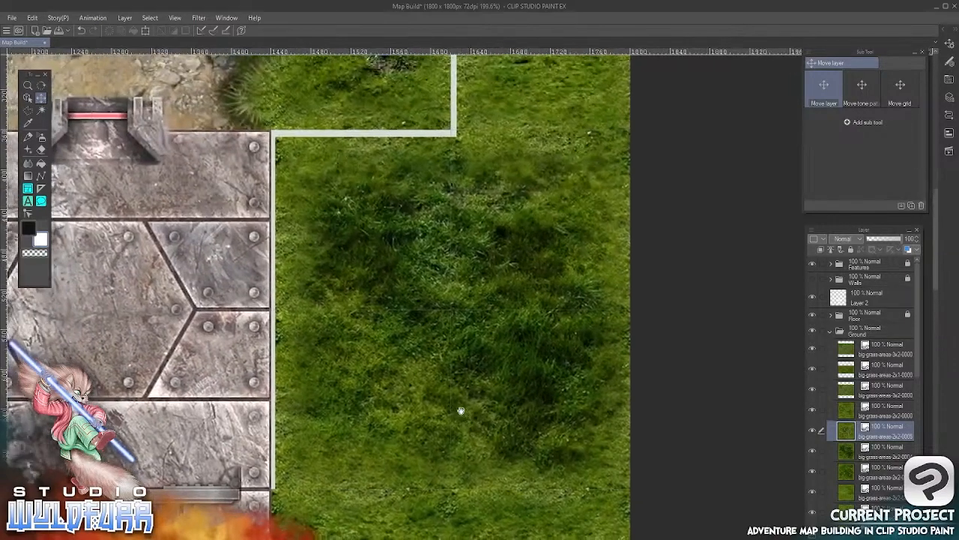
{"action": "left_click", "coordinate": [29, 99]}
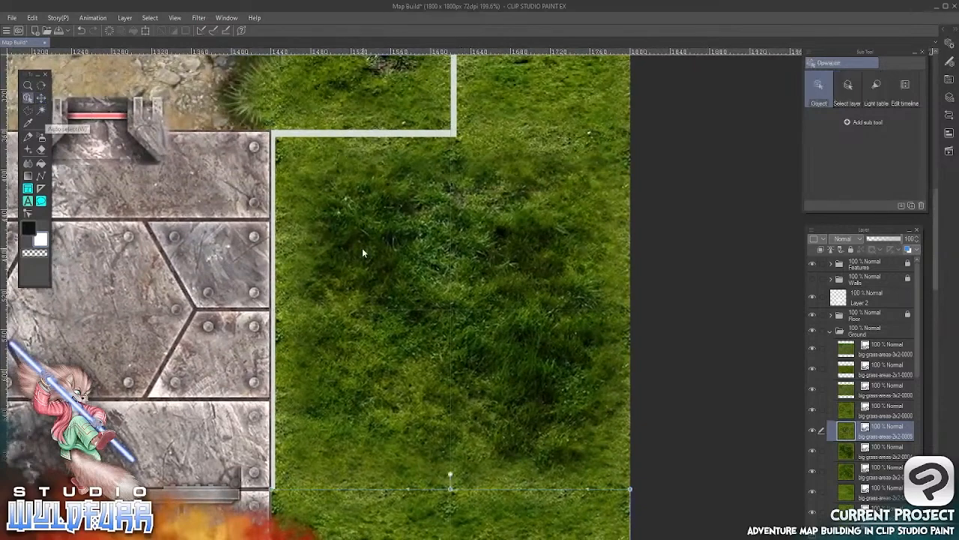
{"action": "left_click", "coordinate": [362, 249]}
{"action": "left_click", "coordinate": [42, 99]}
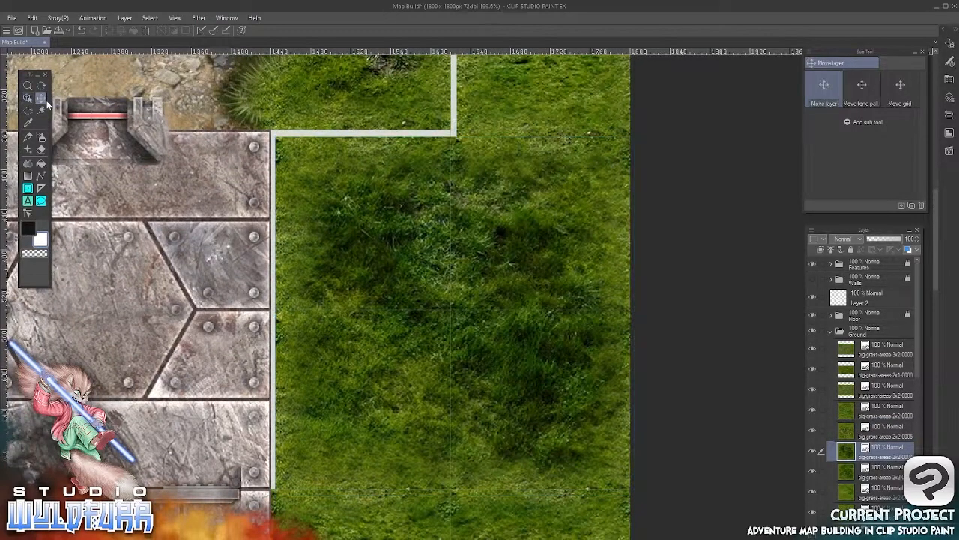
{"action": "key", "text": "Up"}
{"action": "key", "text": "Up"}
{"action": "key", "text": "Up"}
{"action": "key", "text": "Up"}
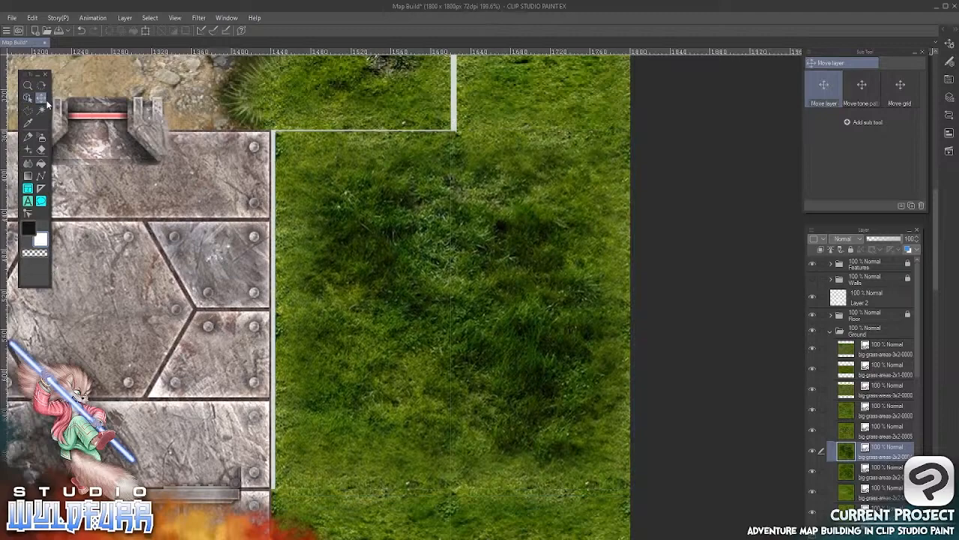
{"action": "key", "text": "Left"}
{"action": "key", "text": "Left"}
{"action": "key", "text": "Left"}
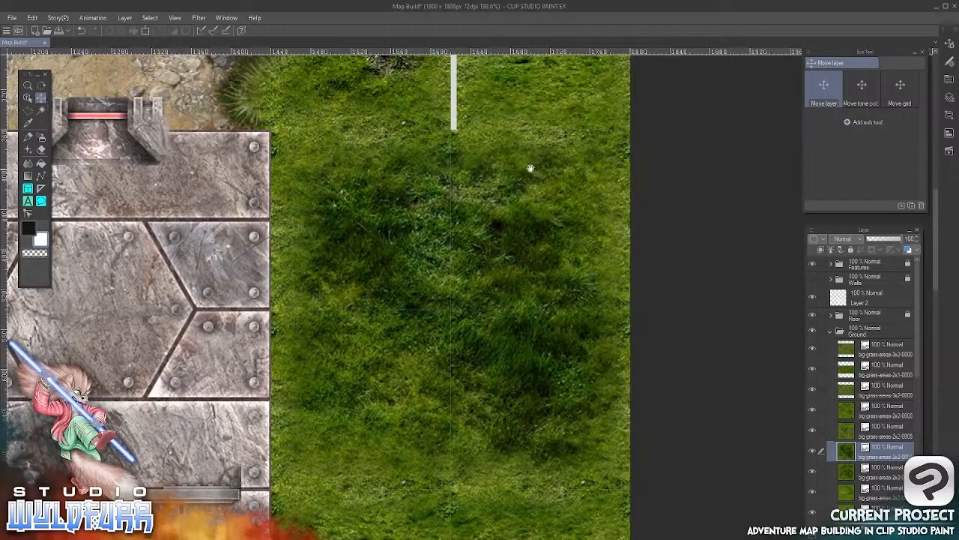
Move the small grass tile near the map's top-right corner left and up to close its gaps to the rocky road tiles
{"action": "left_click_drag", "start_coordinate": [529, 165], "coordinate": [494, 377]}
{"action": "left_click", "coordinate": [28, 98]}
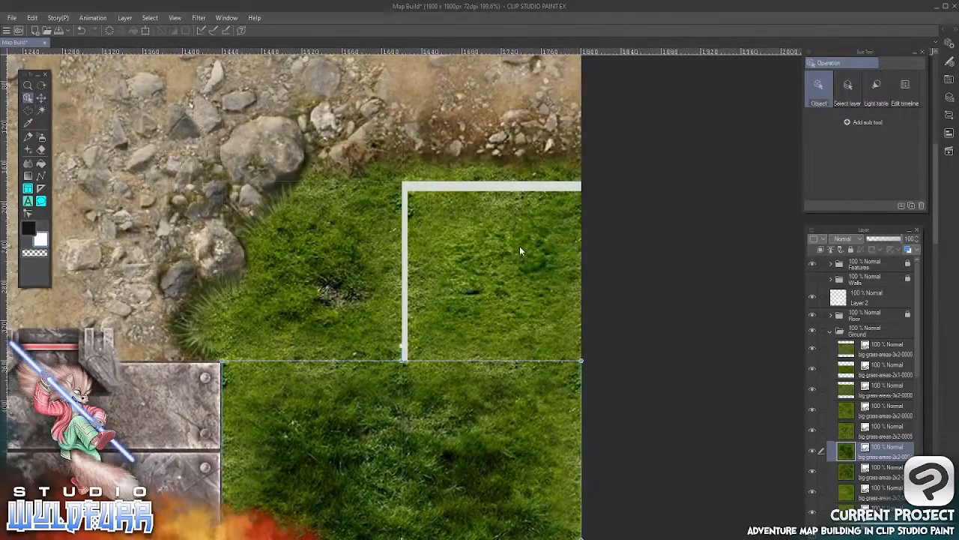
{"action": "left_click", "coordinate": [515, 252]}
{"action": "left_click", "coordinate": [41, 98]}
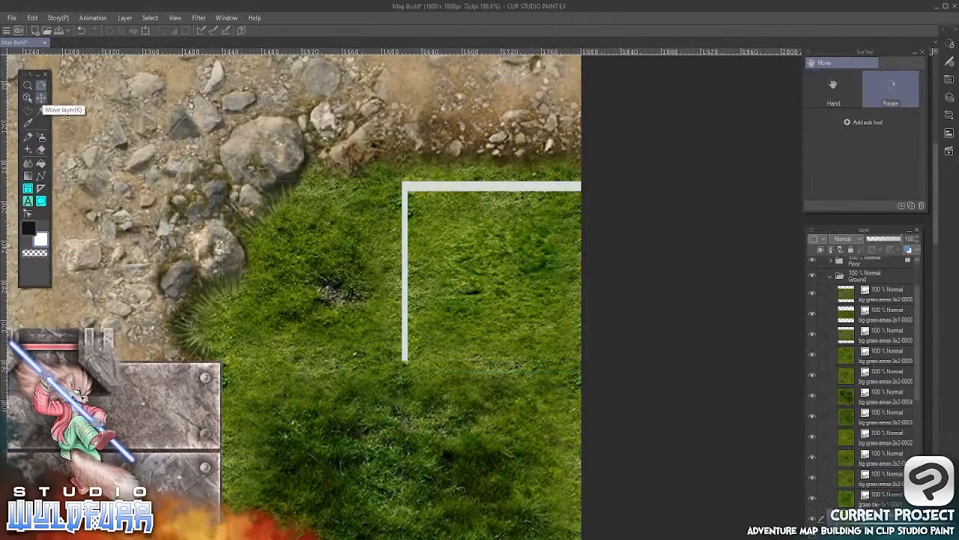
{"action": "key", "text": "Left"}
{"action": "key", "text": "Left"}
{"action": "key", "text": "Left"}
{"action": "key", "text": "Left"}
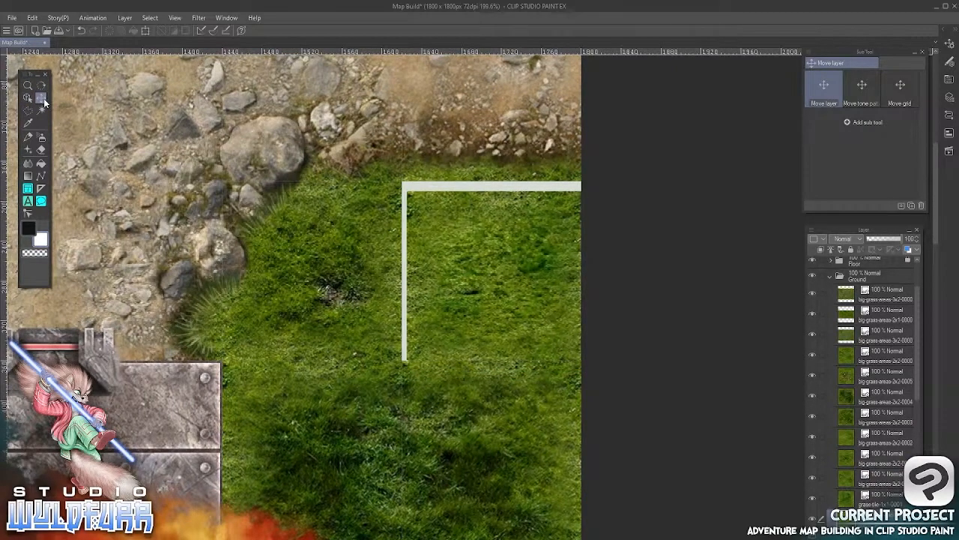
{"action": "key", "text": "Up"}
{"action": "key", "text": "Up"}
{"action": "key", "text": "Up"}
{"action": "key", "text": "Up"}
{"action": "key", "text": "Up"}
{"action": "key", "text": "Up"}
{"action": "key", "text": "Up"}
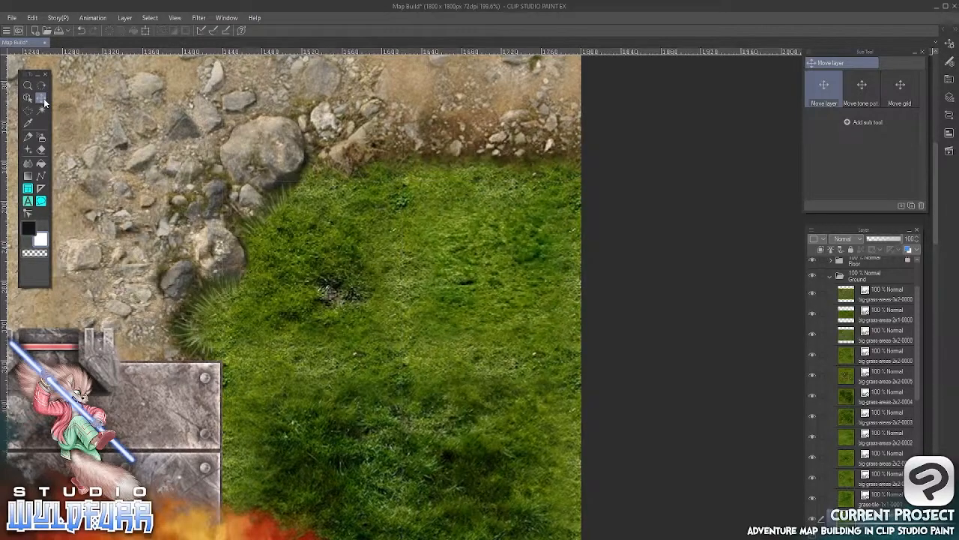
Collapse and lock the Ground folder, and make the Walls folder visible again
{"action": "scroll", "coordinate": [340, 378], "scroll_direction": "down", "scroll_amount": 14}
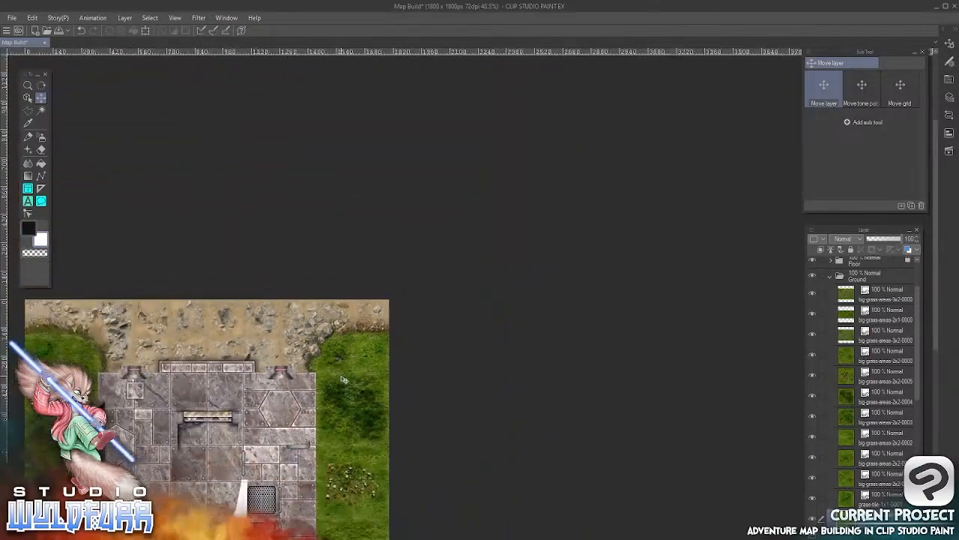
{"action": "left_click_drag", "start_coordinate": [259, 461], "coordinate": [478, 272]}
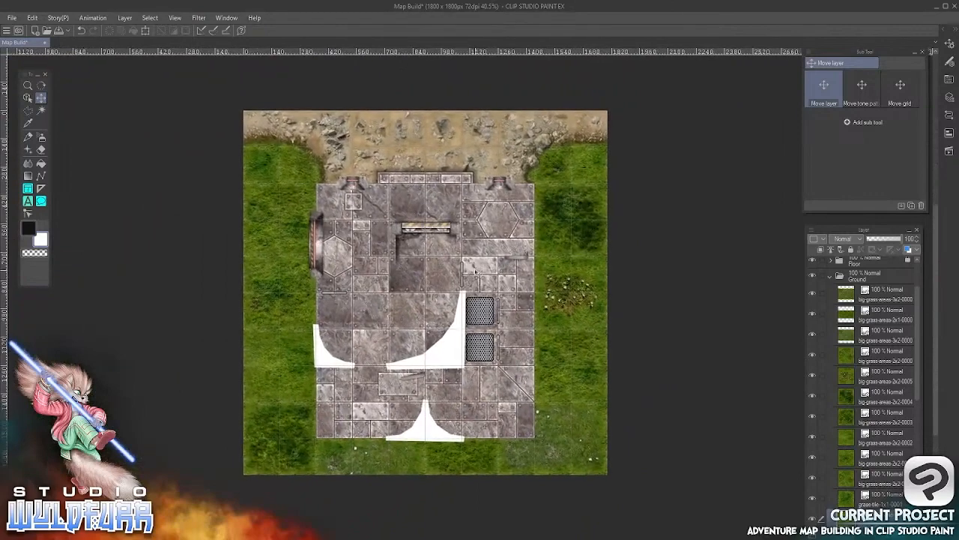
{"action": "left_click_drag", "start_coordinate": [919, 387], "coordinate": [919, 351]}
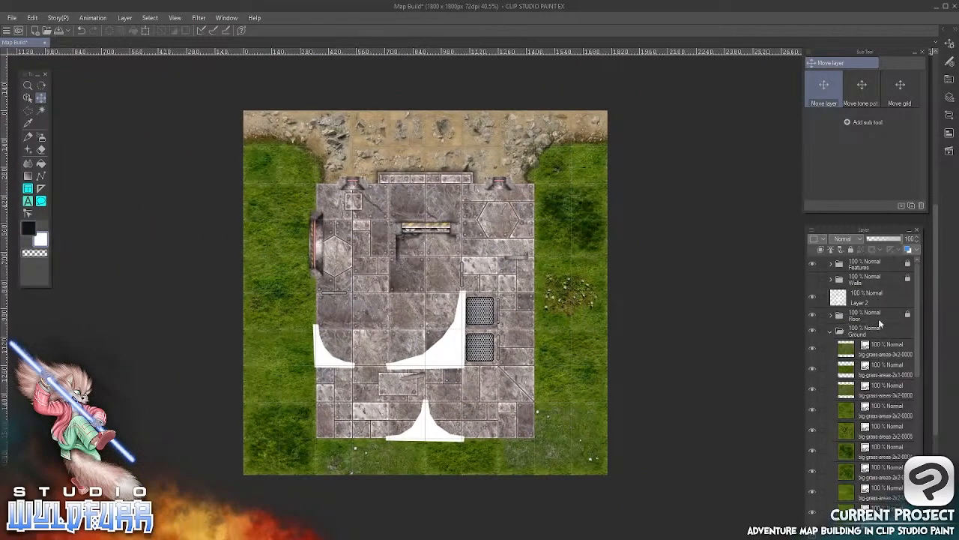
{"action": "left_click", "coordinate": [829, 330]}
{"action": "left_click", "coordinate": [850, 249]}
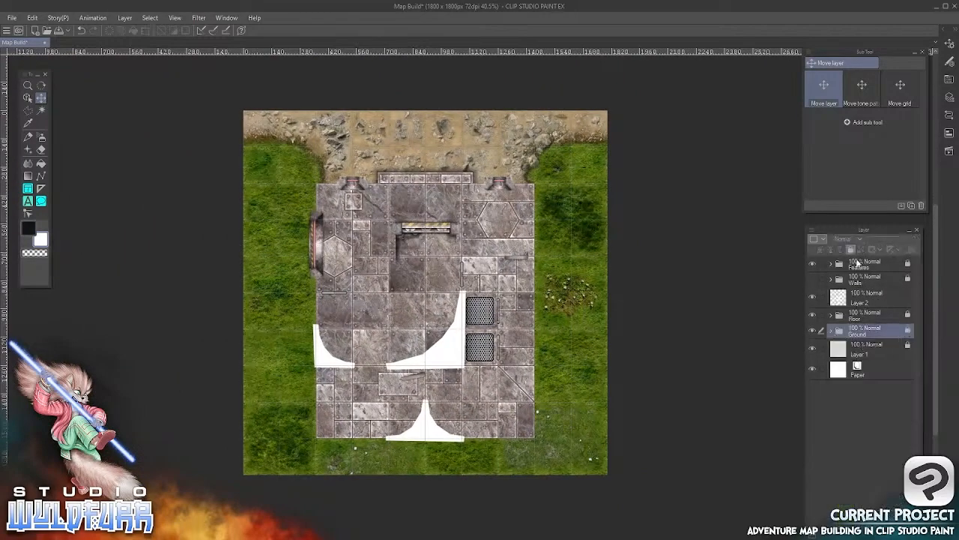
{"action": "left_click", "coordinate": [812, 279]}
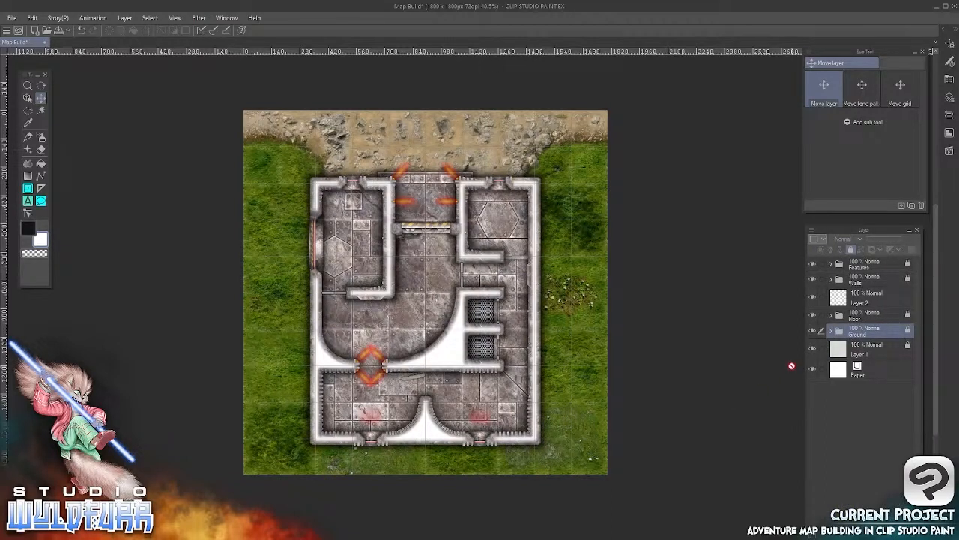